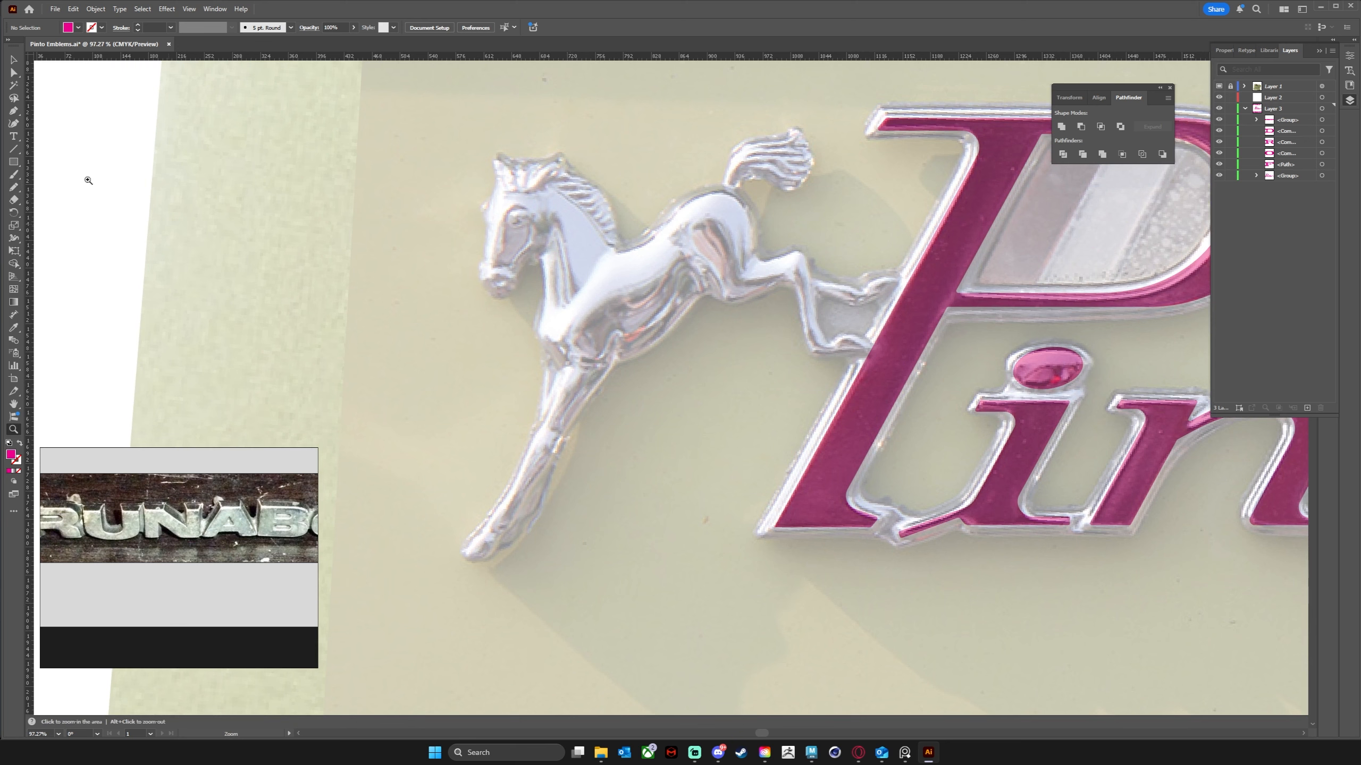
Trace the full outline of the chrome horse with the Pencil tool, following its legs, belly, tail, back, head and neck.
key(v)
click(14, 188)
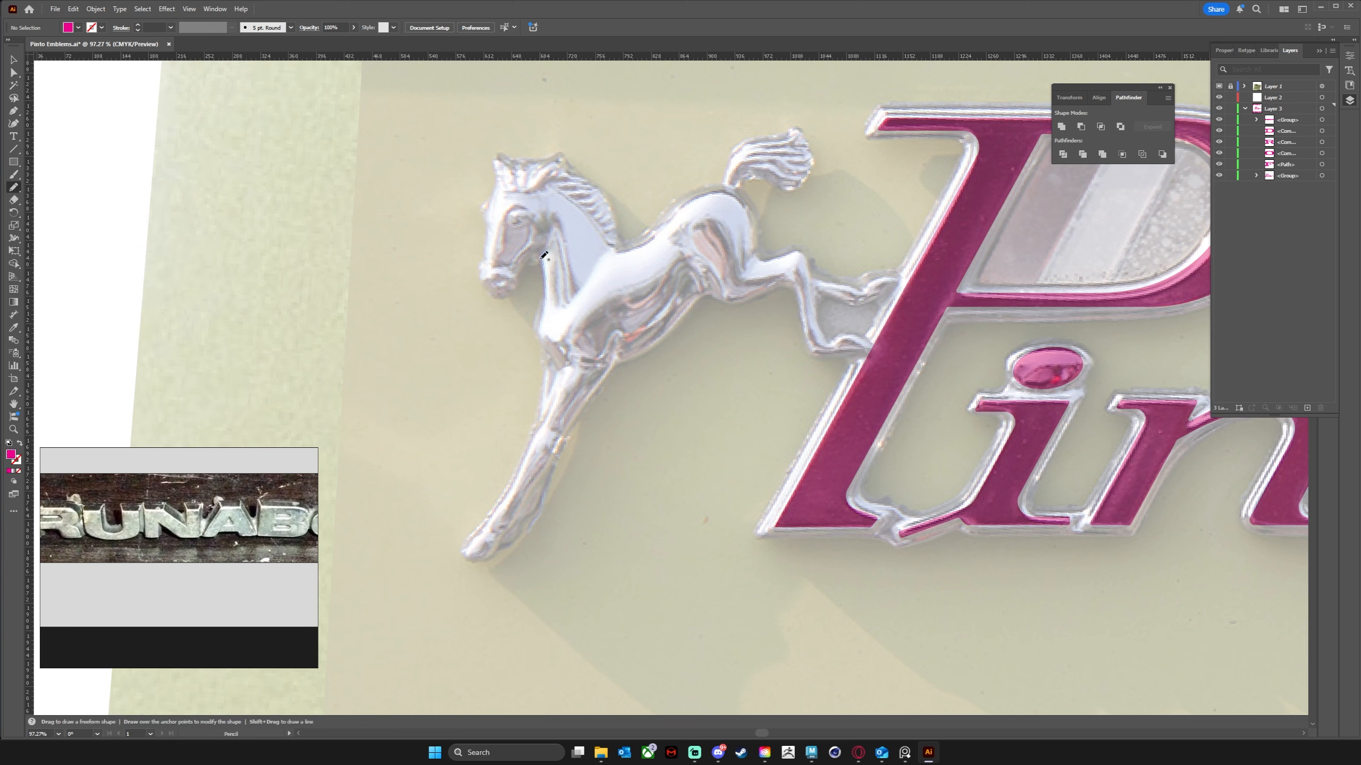
mouse_move(543, 258)
mouse_down()
mouse_move(535, 331)
mouse_move(549, 380)
mouse_move(526, 450)
mouse_up()
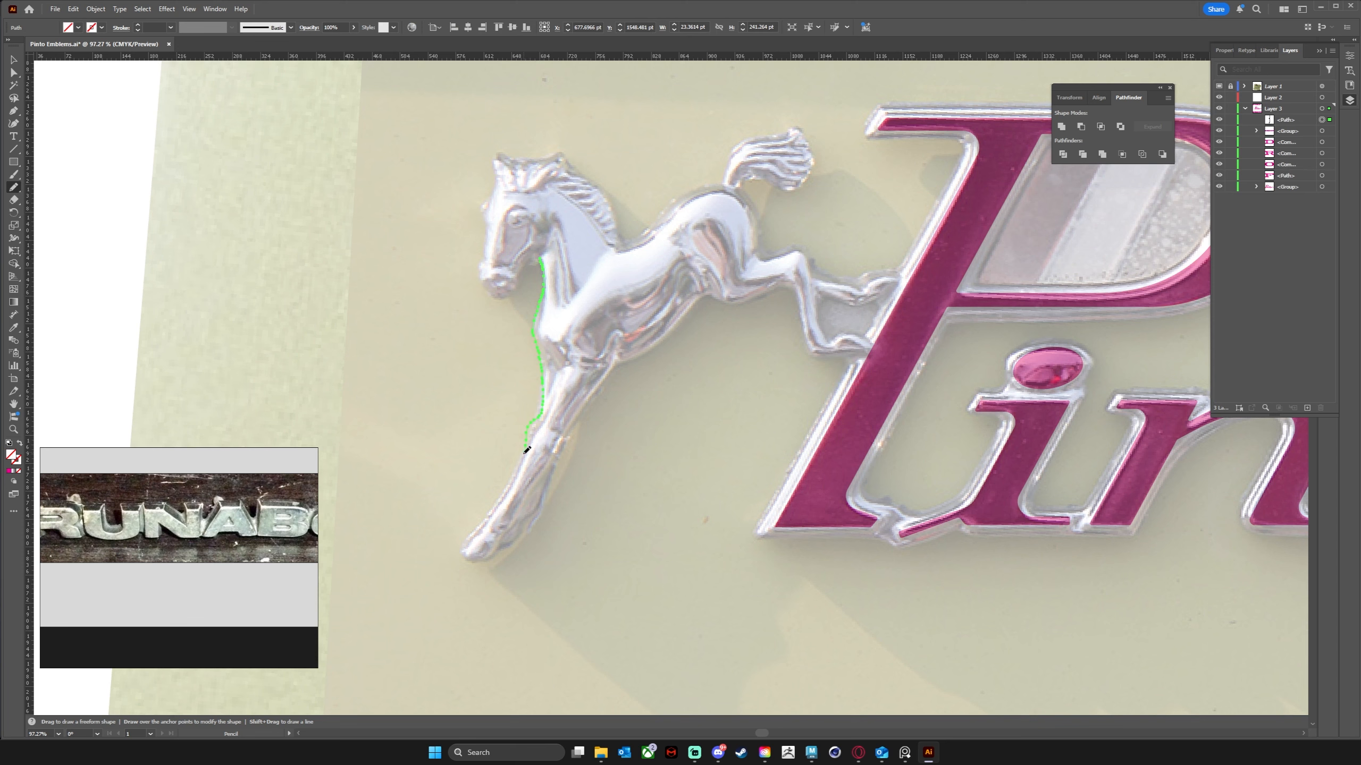
drag(529, 443, 465, 557)
drag(568, 456, 590, 417)
drag(620, 364, 620, 364)
drag(708, 292, 709, 293)
drag(794, 285, 802, 299)
mouse_move(849, 354)
mouse_down()
mouse_move(883, 347)
mouse_move(865, 337)
mouse_up()
mouse_move(815, 317)
mouse_down()
mouse_move(816, 290)
mouse_move(864, 306)
mouse_up()
drag(802, 250, 757, 257)
mouse_move(749, 202)
mouse_down()
mouse_move(745, 179)
mouse_move(791, 191)
mouse_up()
drag(793, 129, 727, 181)
mouse_move(514, 160)
mouse_down()
mouse_move(495, 160)
mouse_move(483, 275)
mouse_up()
drag(511, 297, 541, 259)
drag(674, 291, 652, 311)
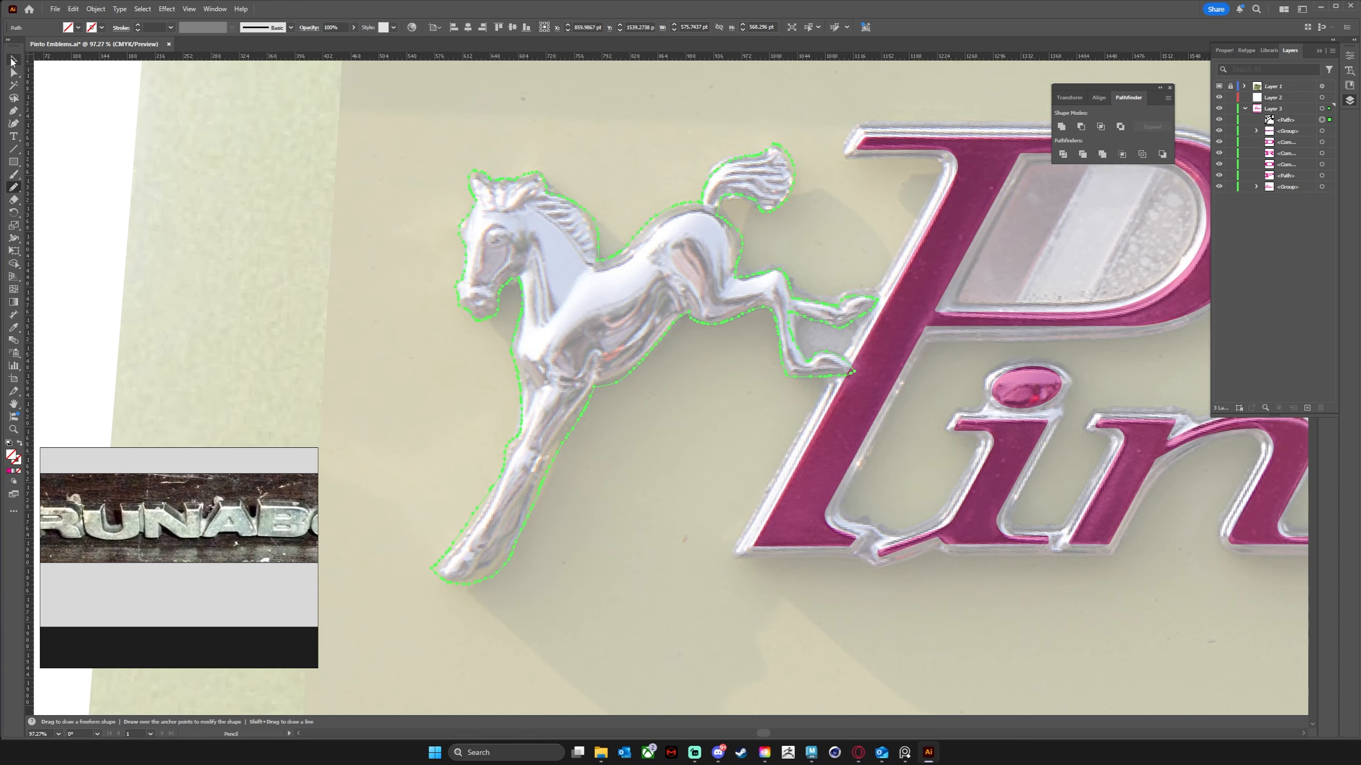
Fill the traced horse outline with magenta and leave it without a stroke.
click(14, 61)
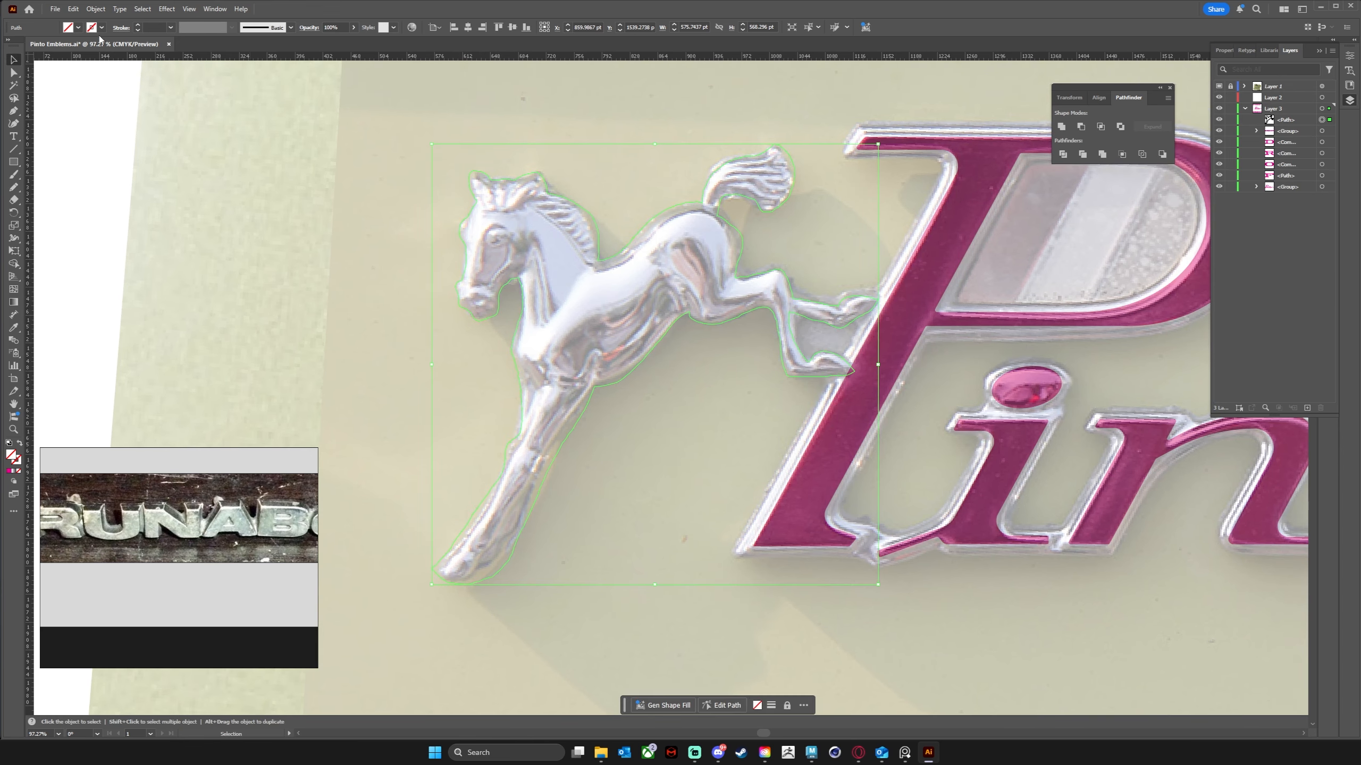
click(101, 28)
click(30, 69)
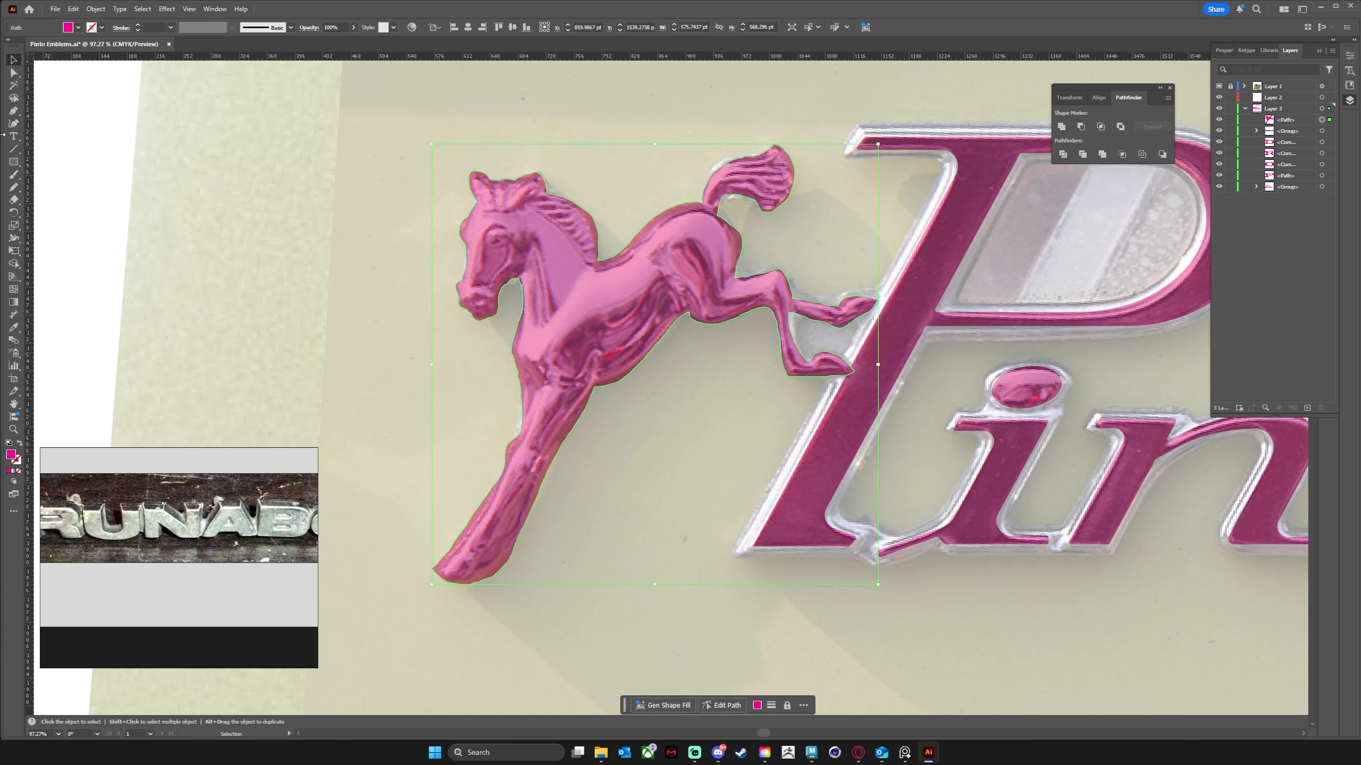
Simplify the horse path to far fewer anchor points, check the remaining points and deselect the shape.
click(14, 72)
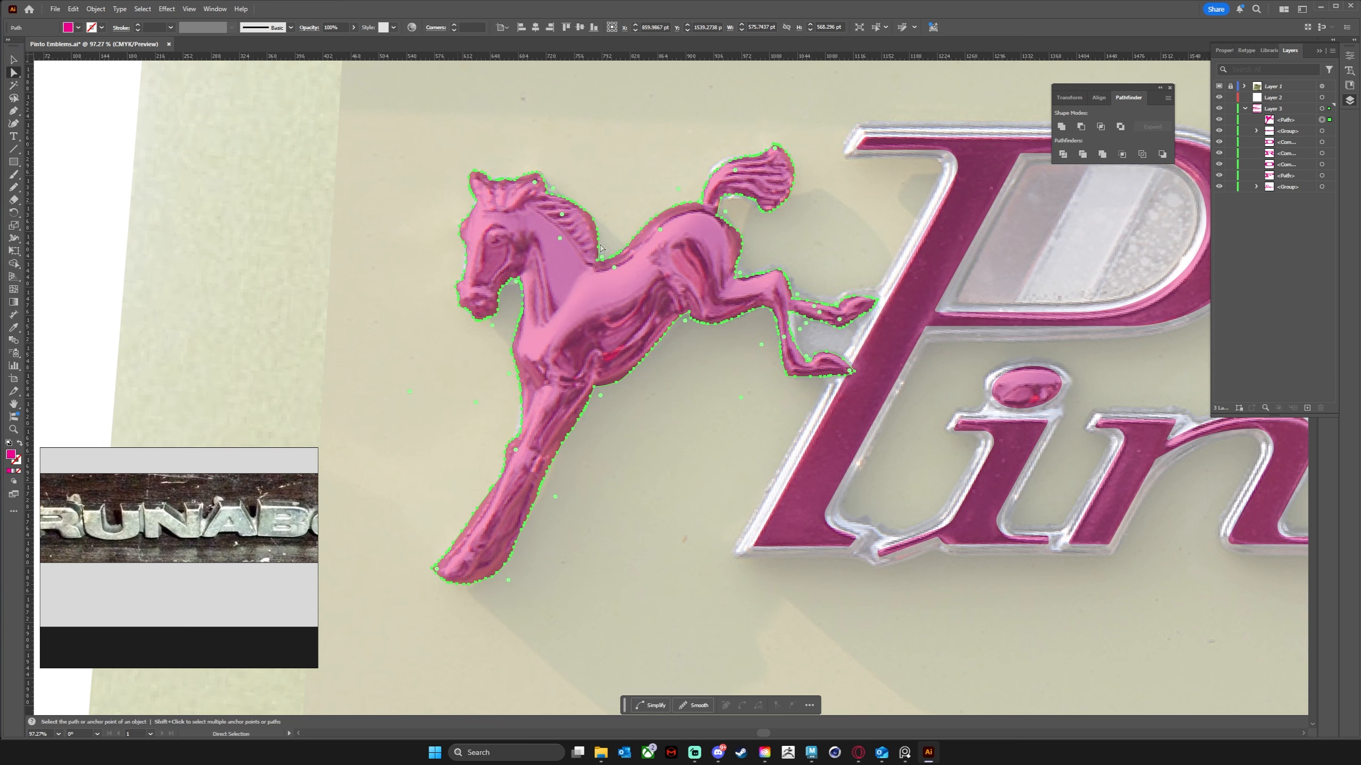
click(14, 59)
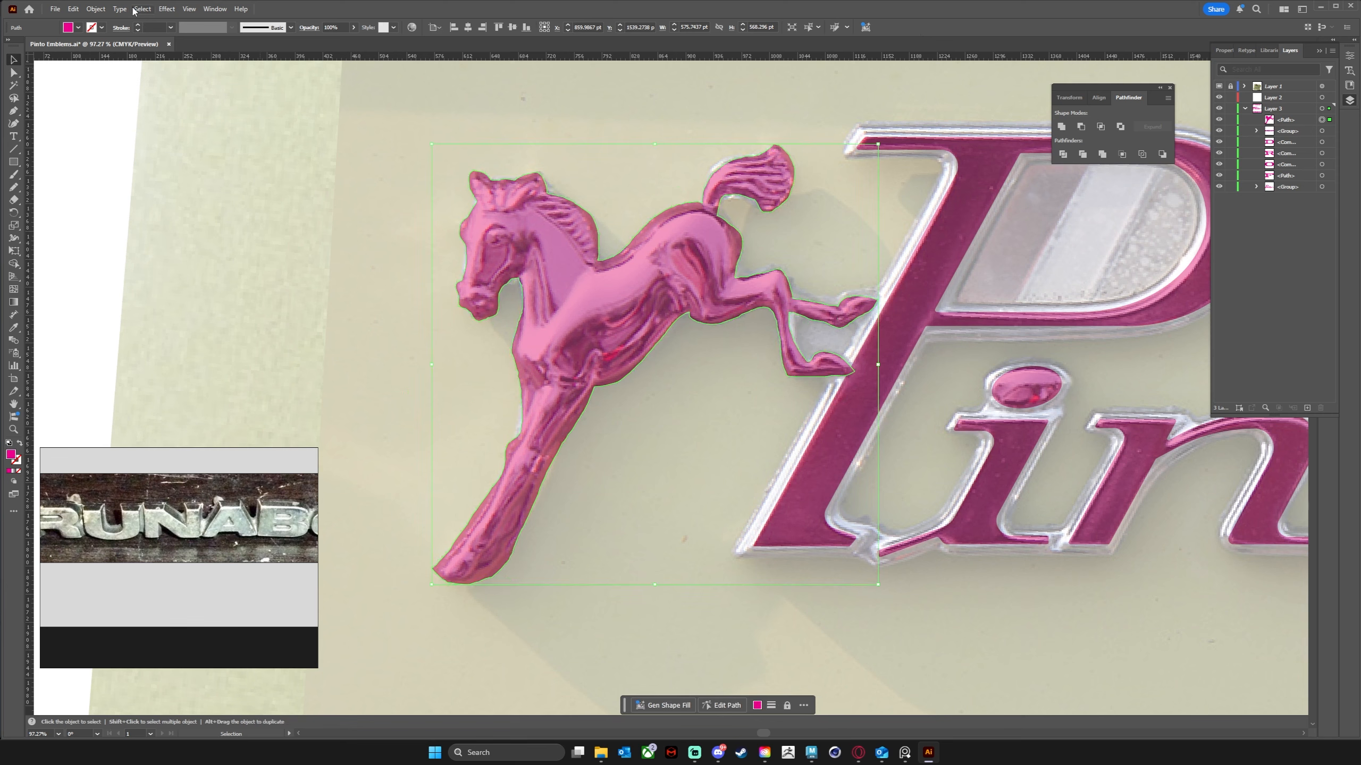
click(95, 8)
mouse_move(161, 303)
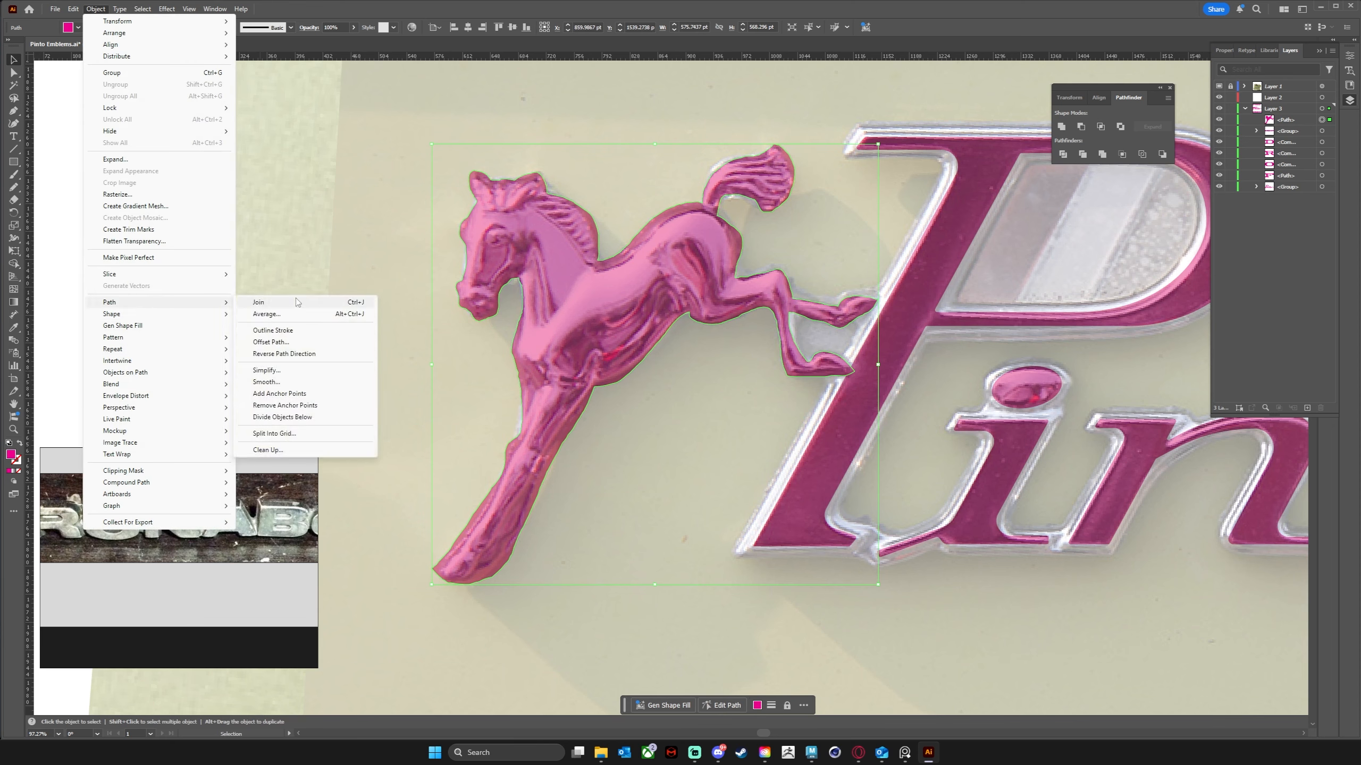
click(302, 370)
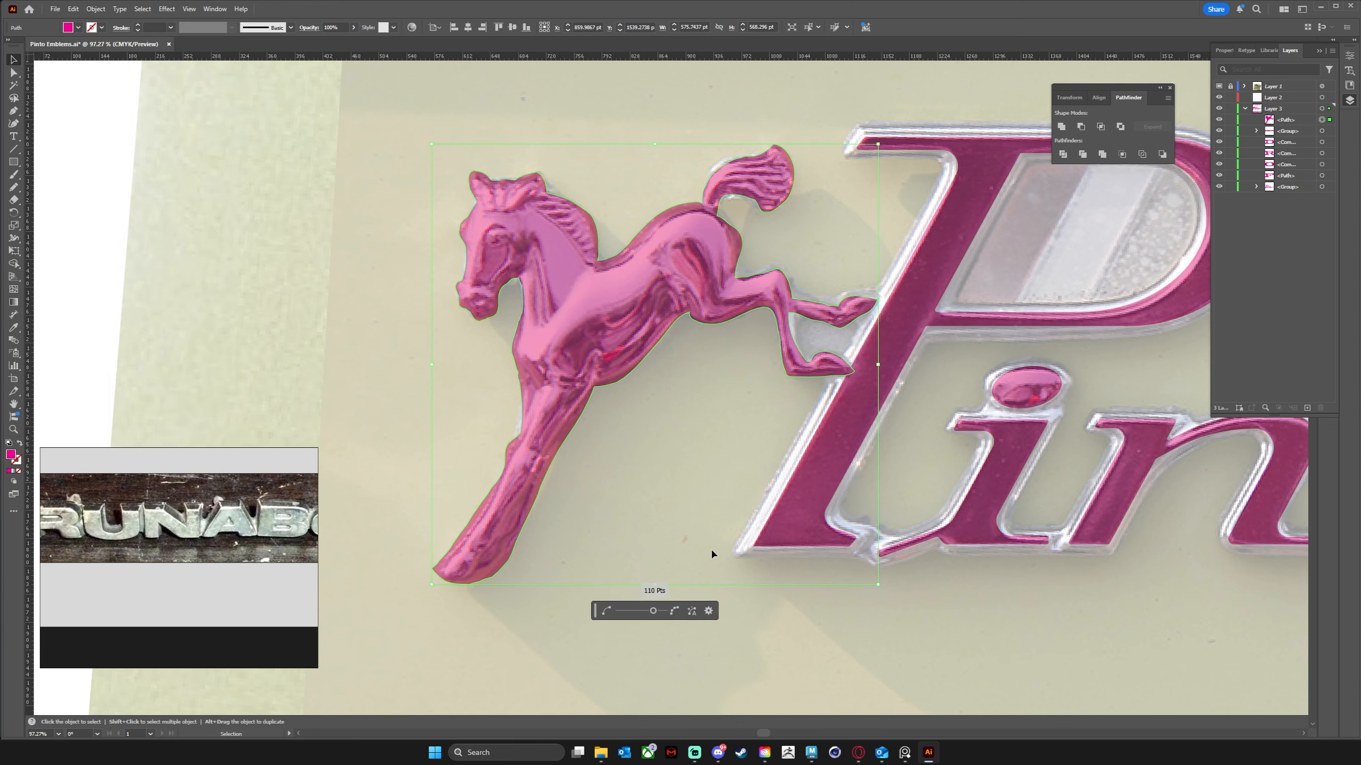
drag(654, 613, 587, 618)
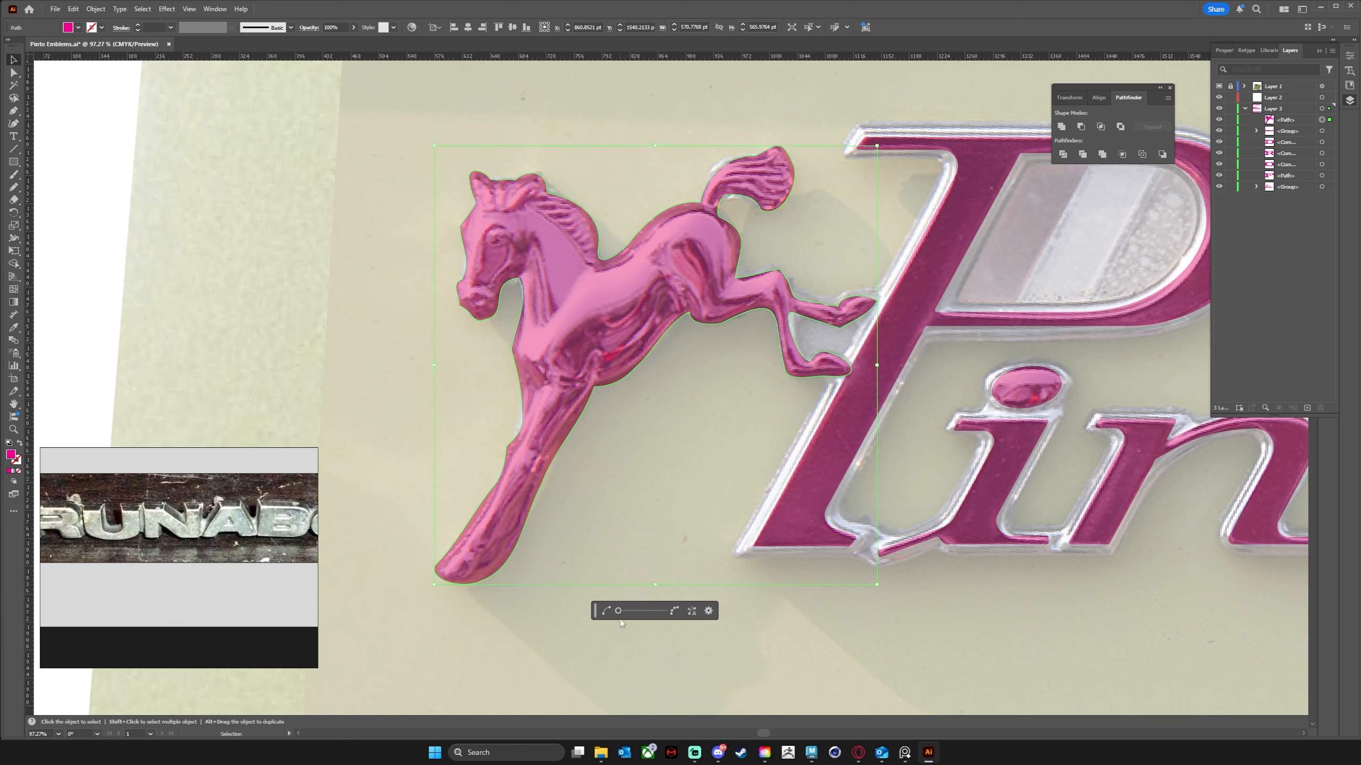
drag(620, 613, 625, 617)
key(Return)
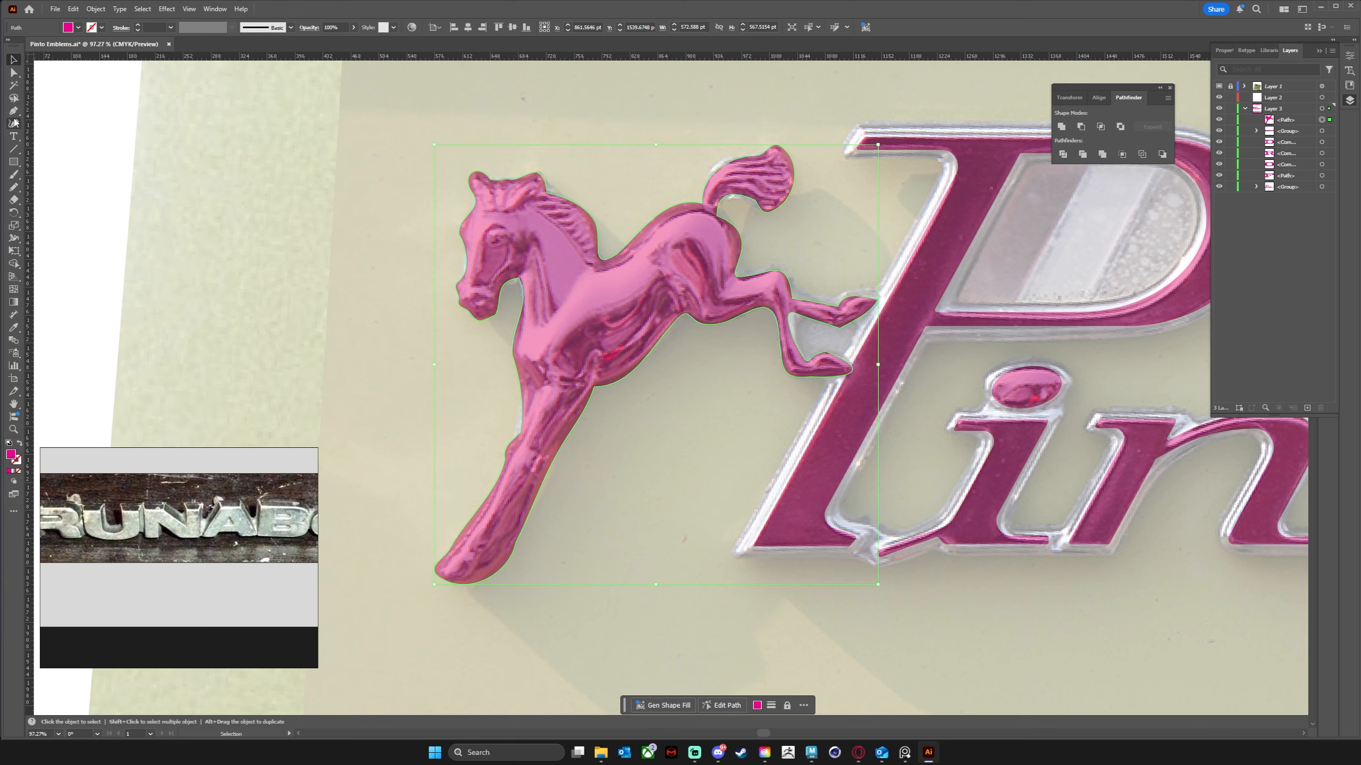
click(13, 71)
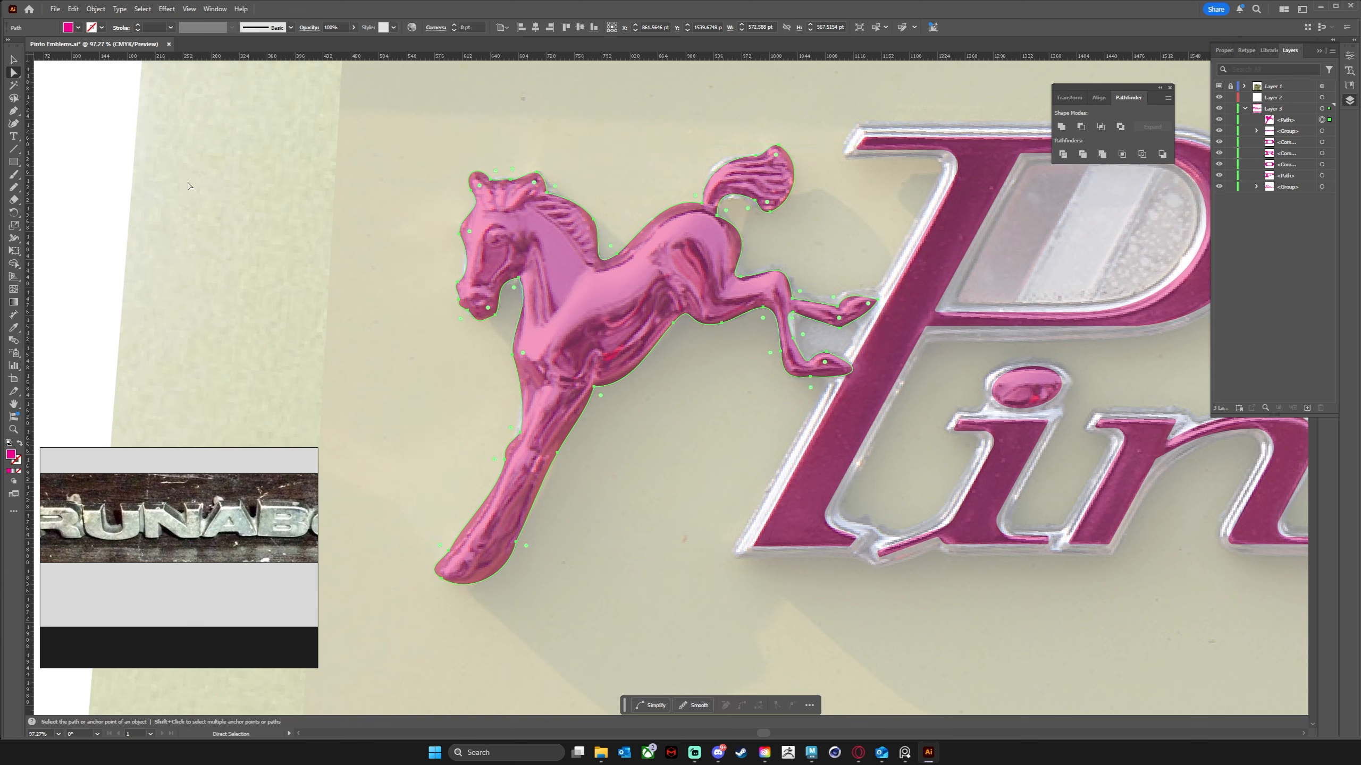
click(373, 376)
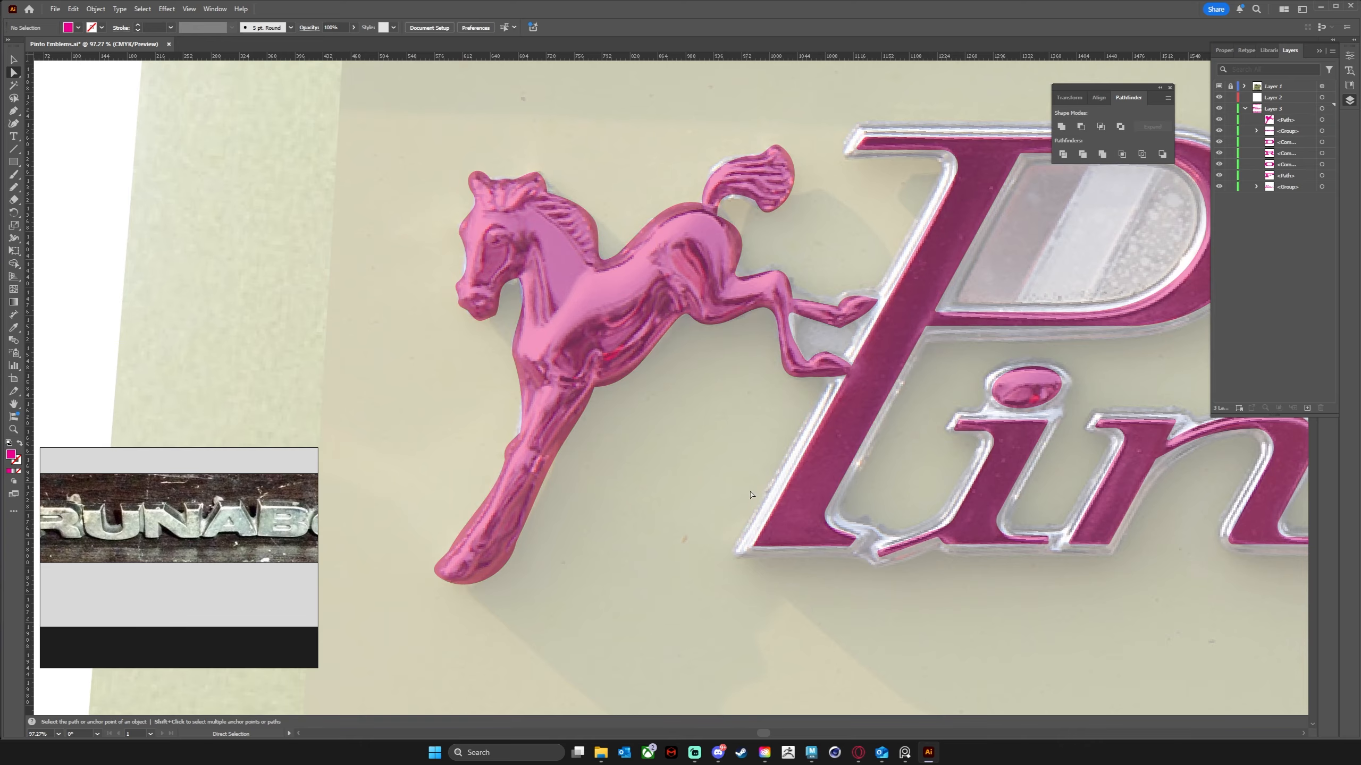
Copy the Pinto lettering group and switch to Maya.
key(z)
drag(742, 495, 658, 493)
key(space)
drag(899, 492, 537, 368)
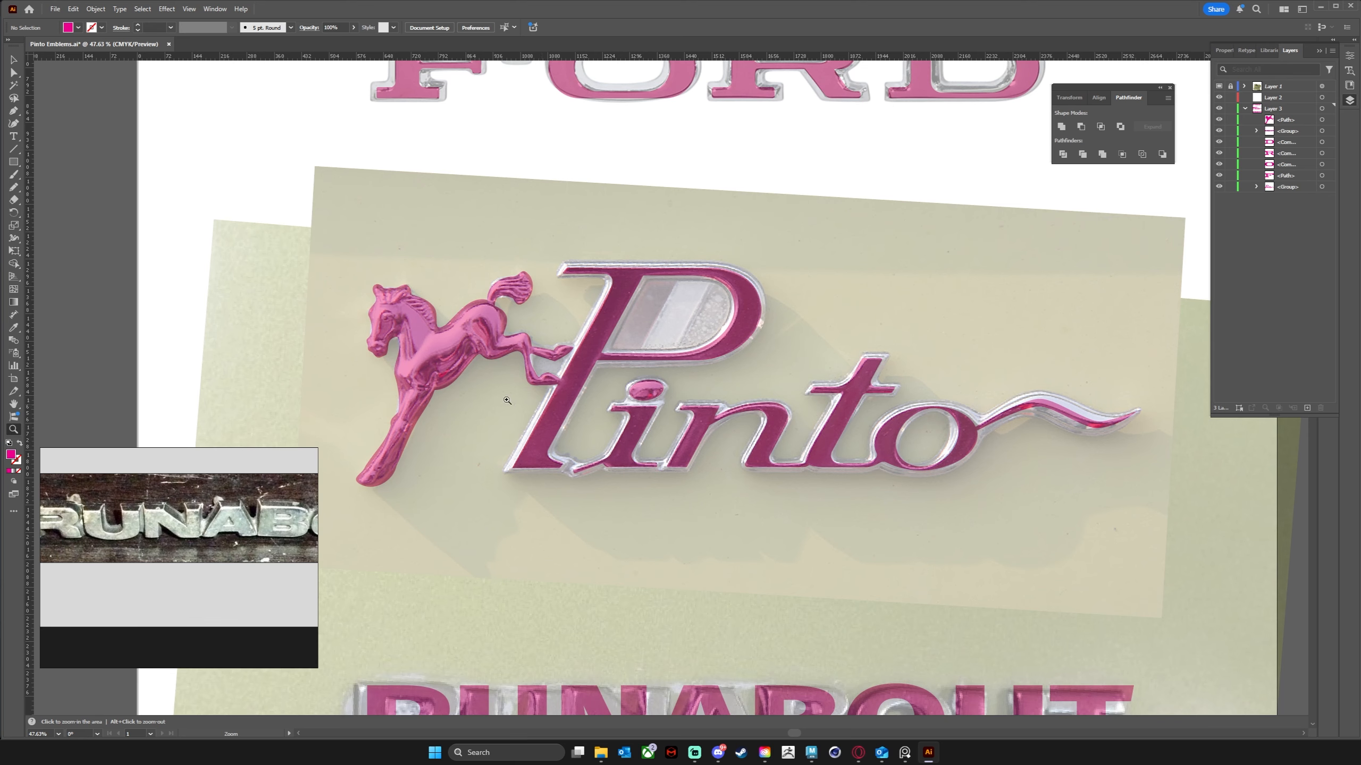
key(v)
click(467, 362)
click(464, 360)
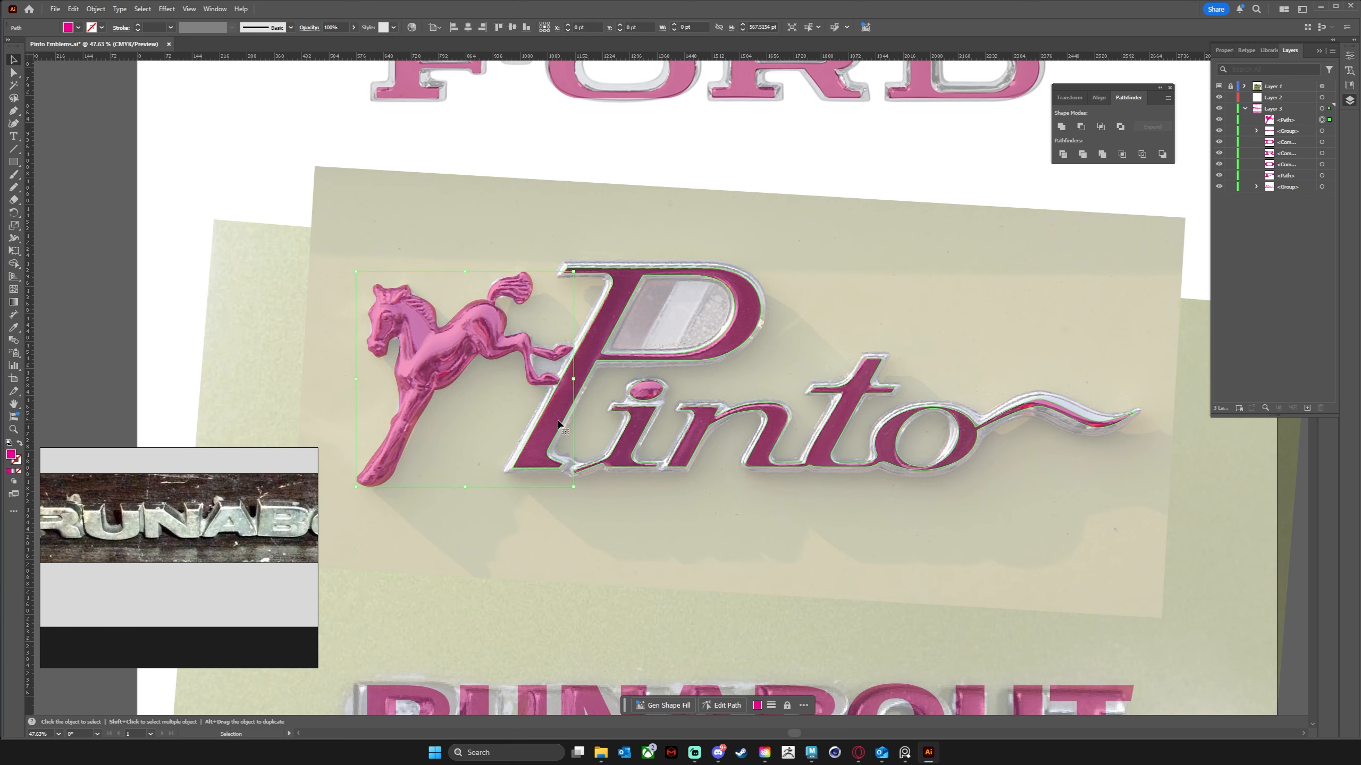
click(443, 357)
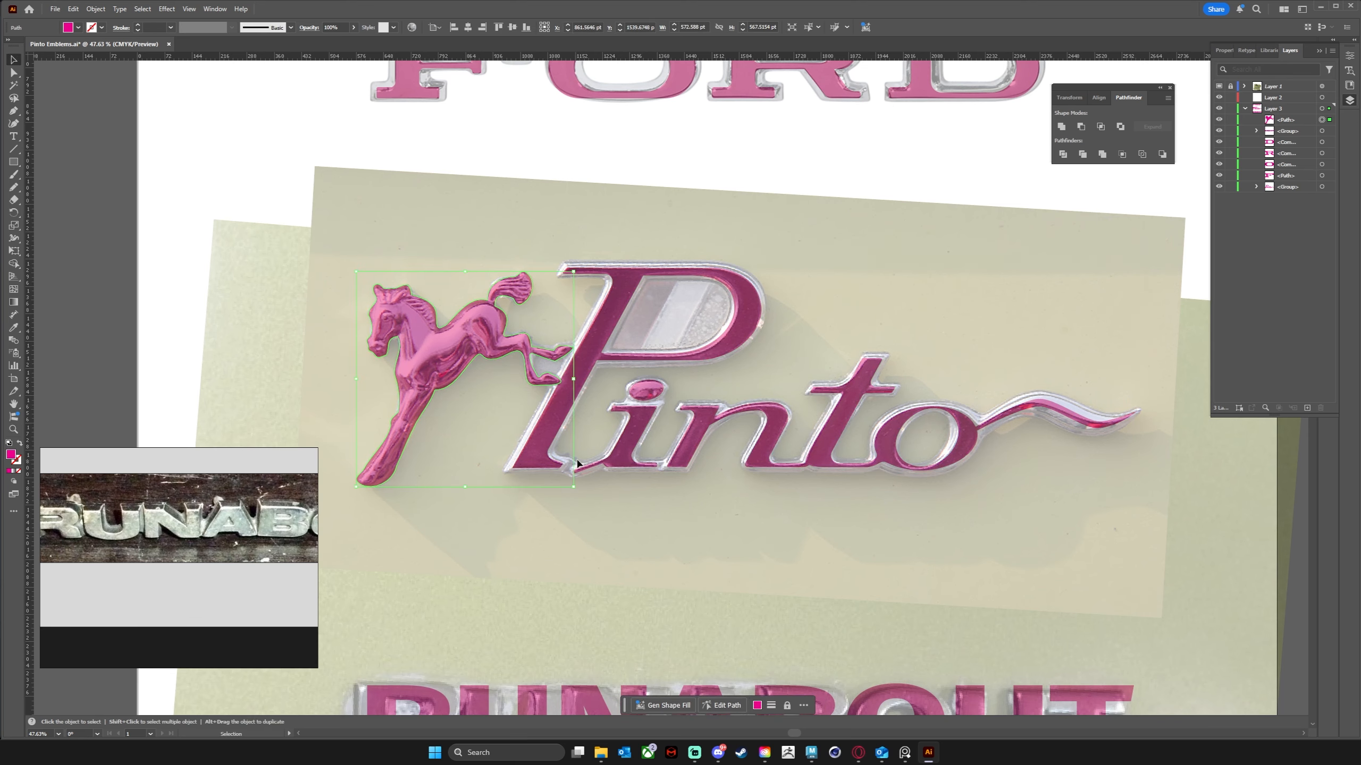
drag(529, 450, 574, 420)
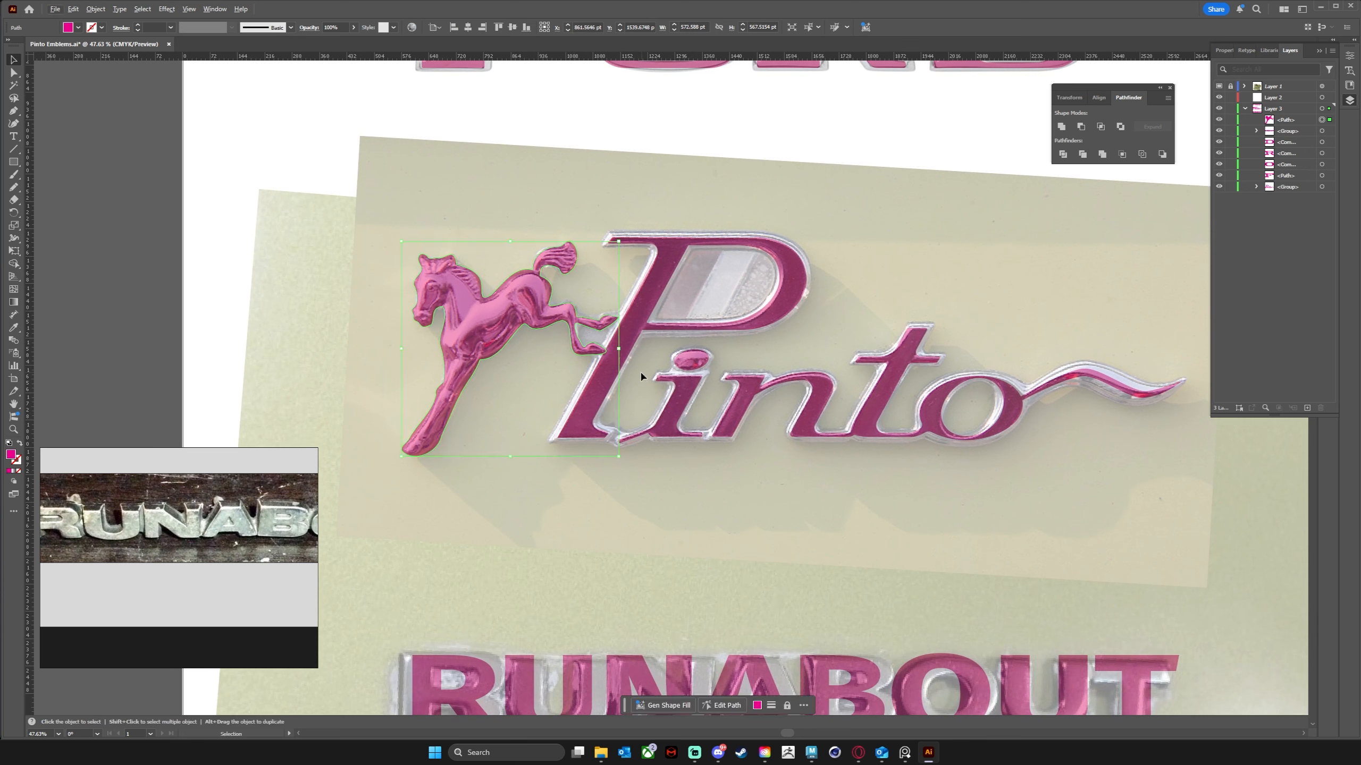
click(588, 420)
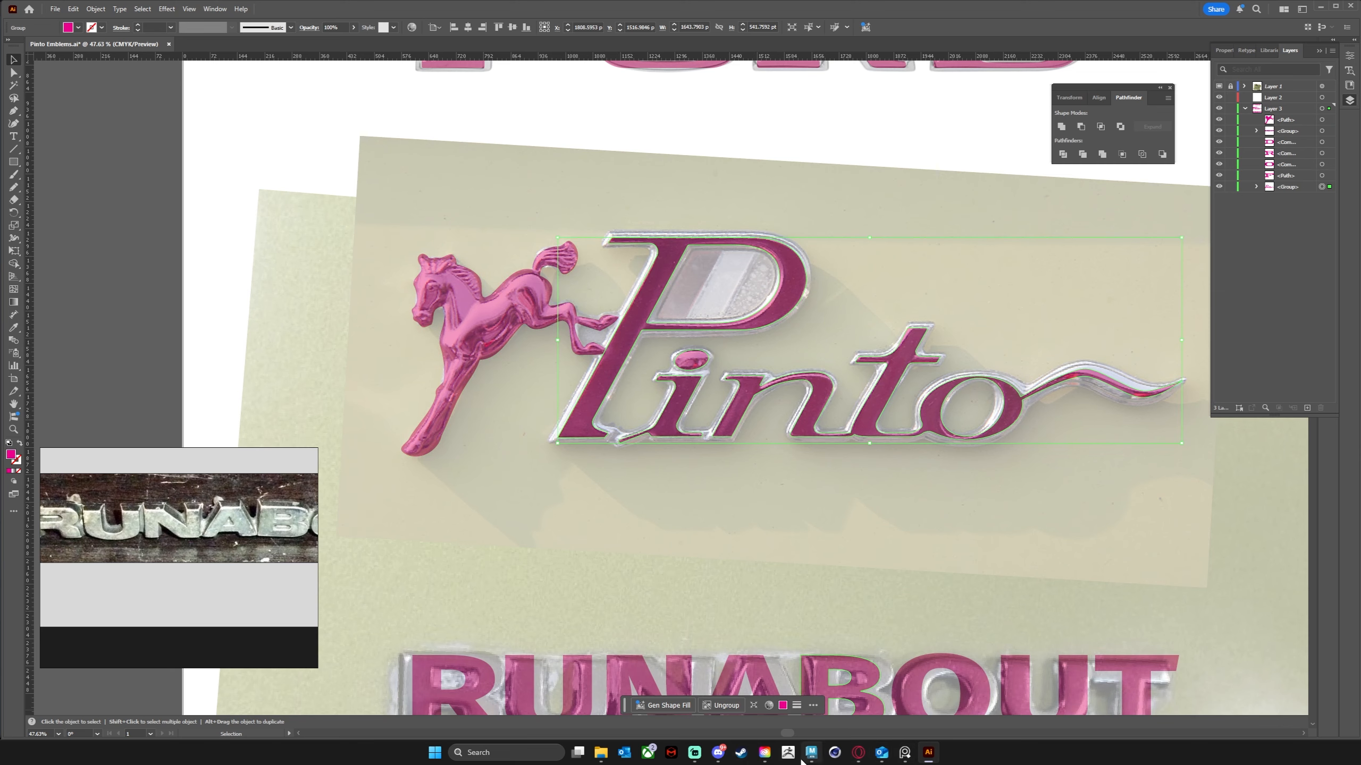
key(a)
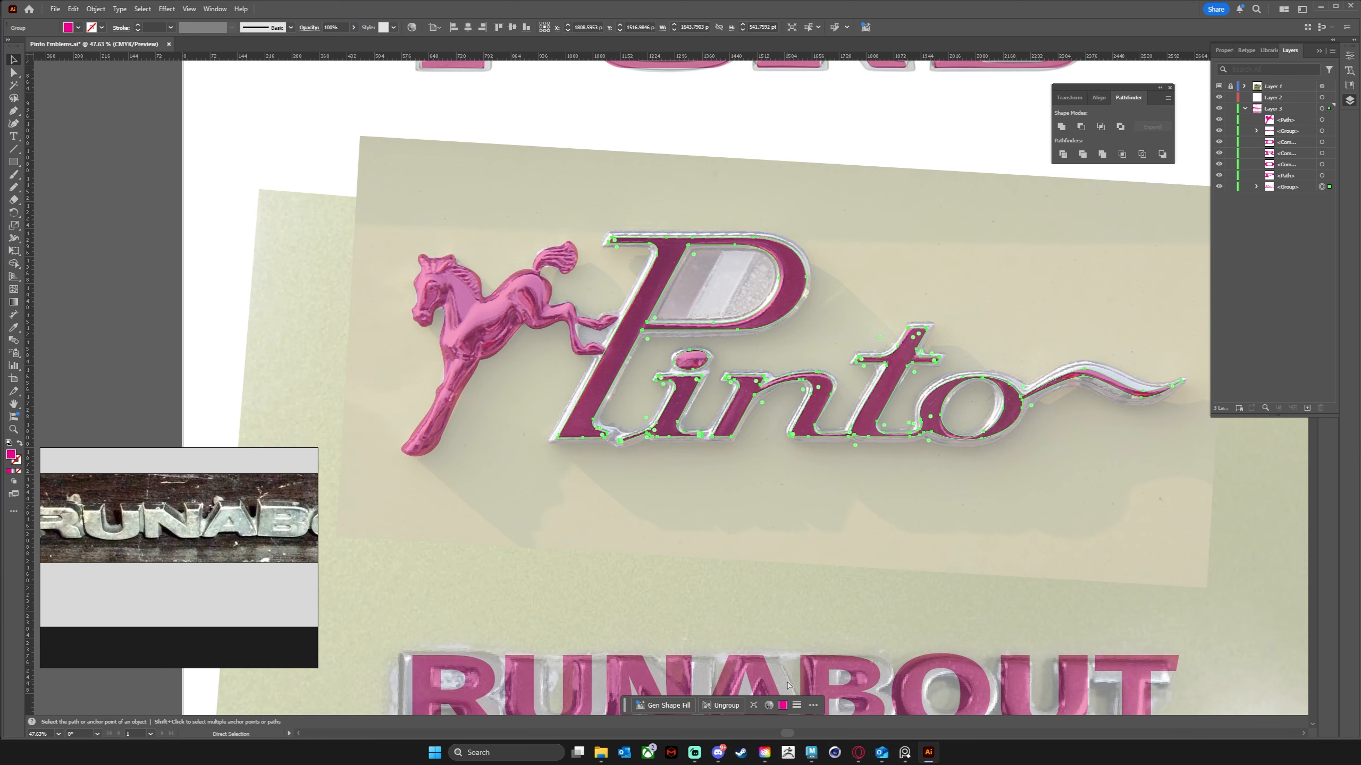
click(804, 750)
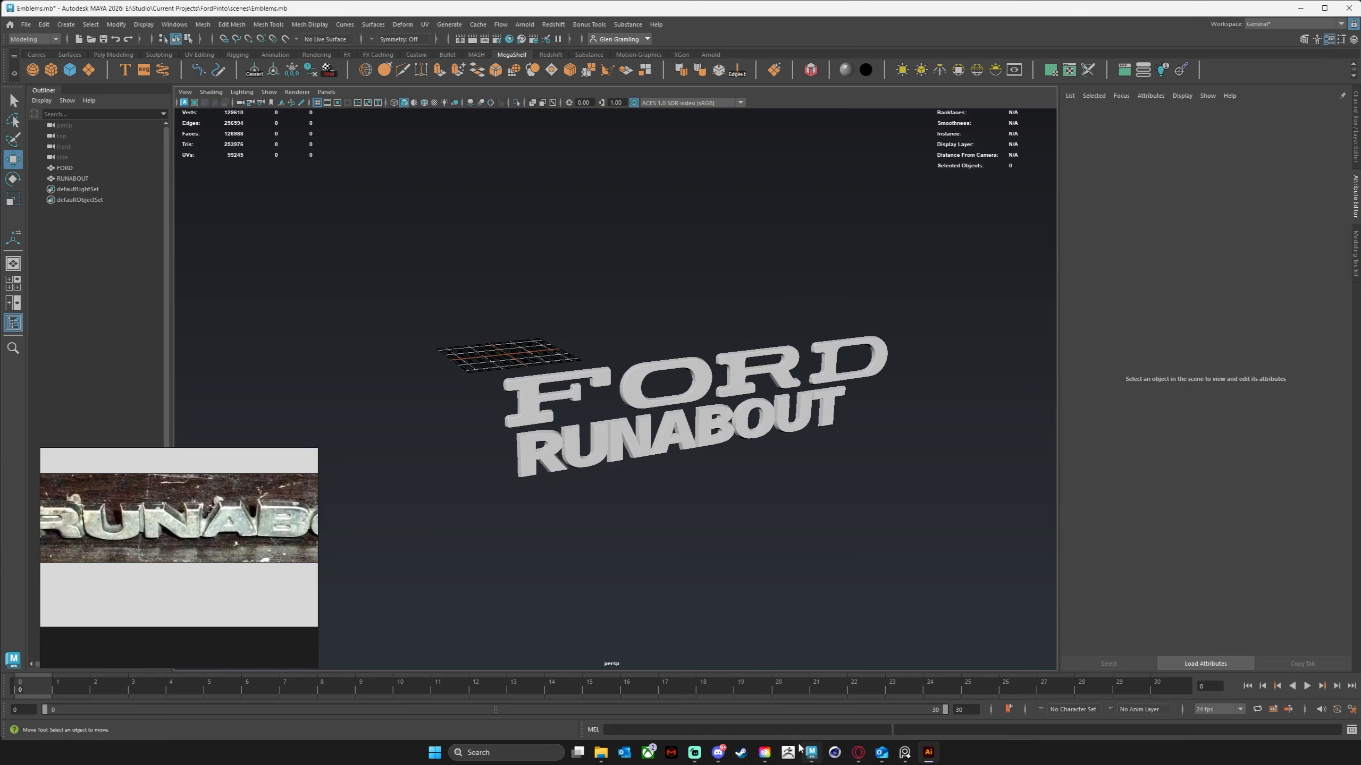
Create an SVG mesh from the copied Pinto lettering and disable its vertex colour output.
click(143, 71)
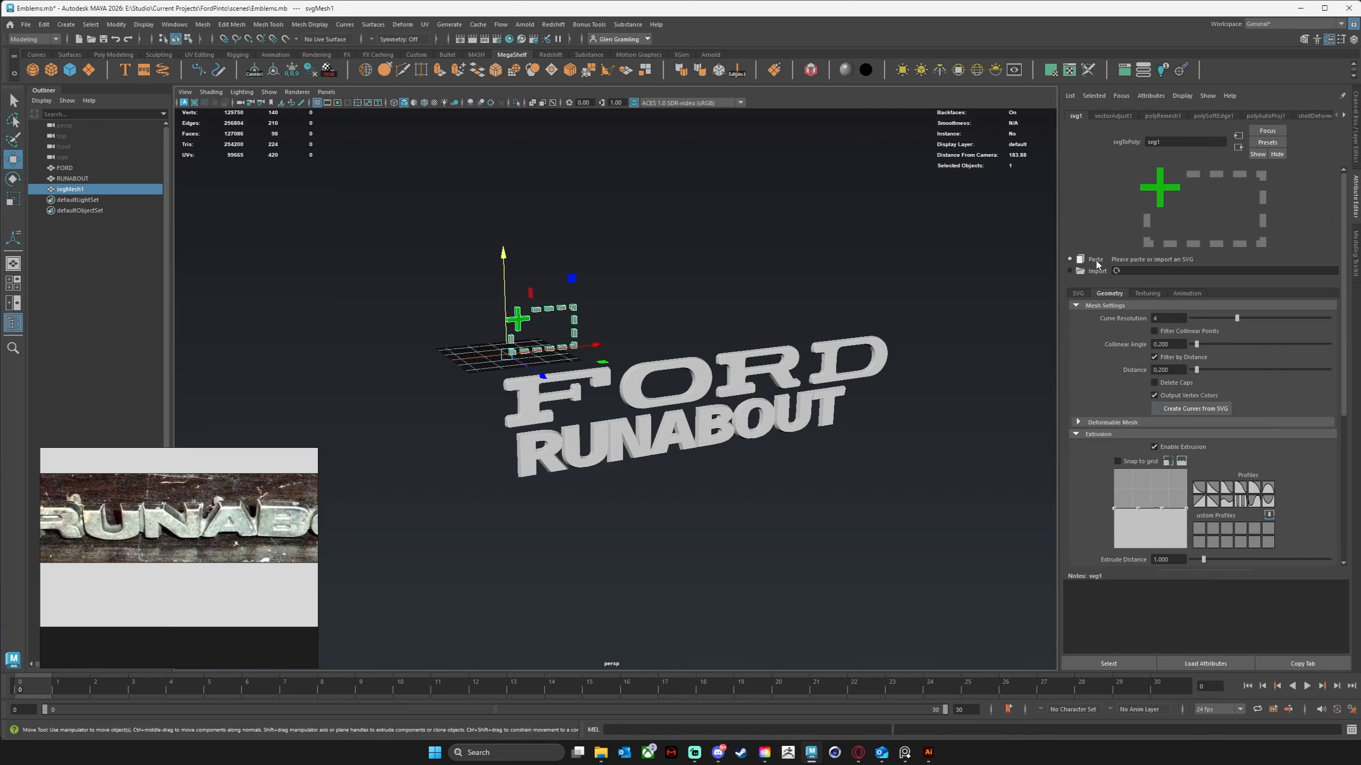
click(1080, 259)
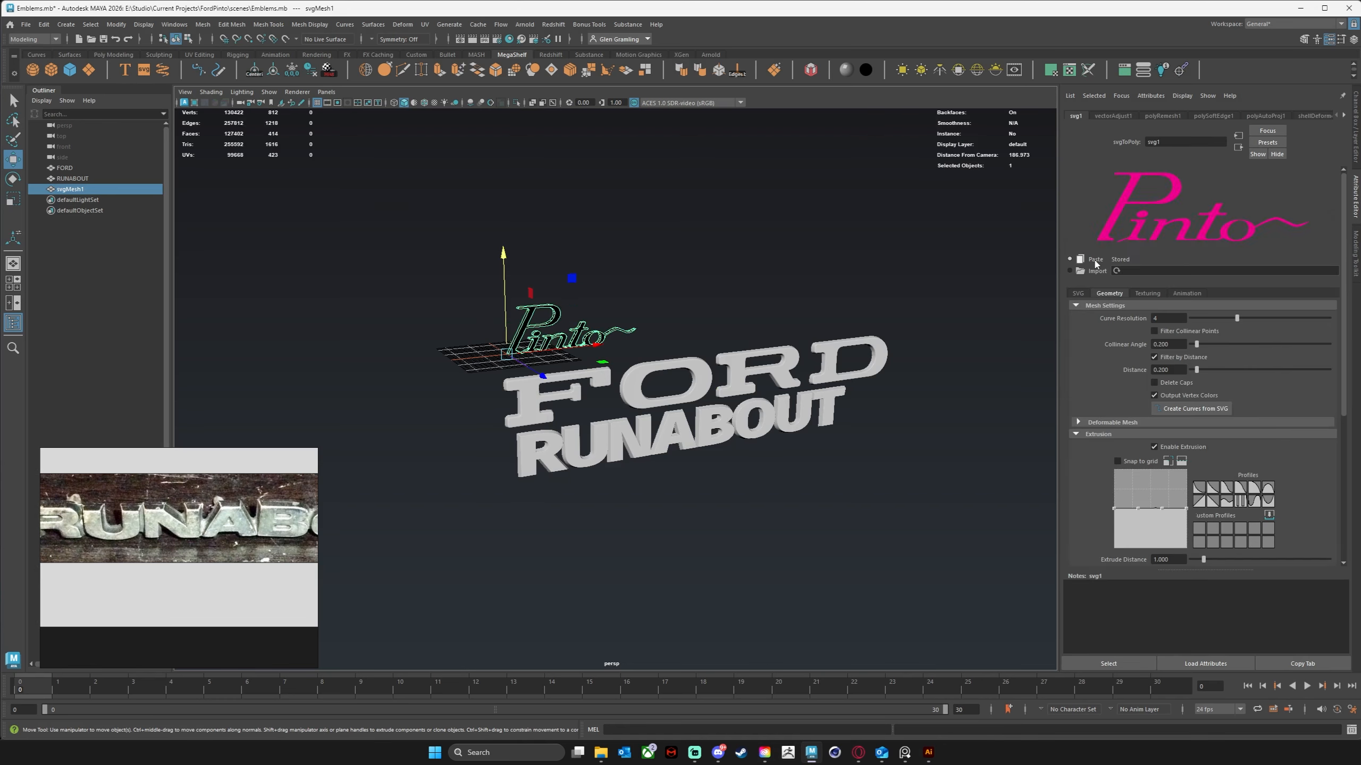
click(1157, 394)
Scale the Pinto lettering mesh up uniformly by about 1.8 and compare its size with the FORD and RUNABOUT meshes.
scroll(557, 370, up, 5)
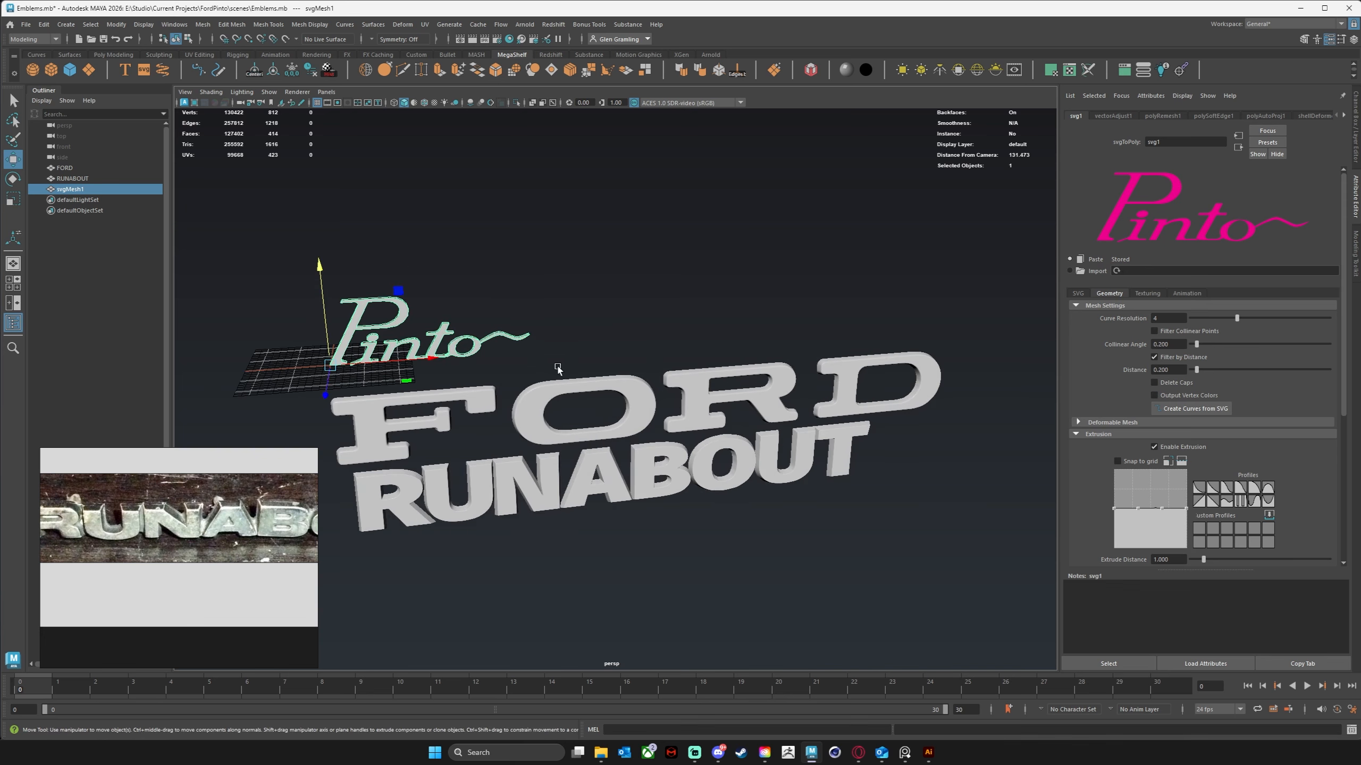
scroll(557, 370, up, 5)
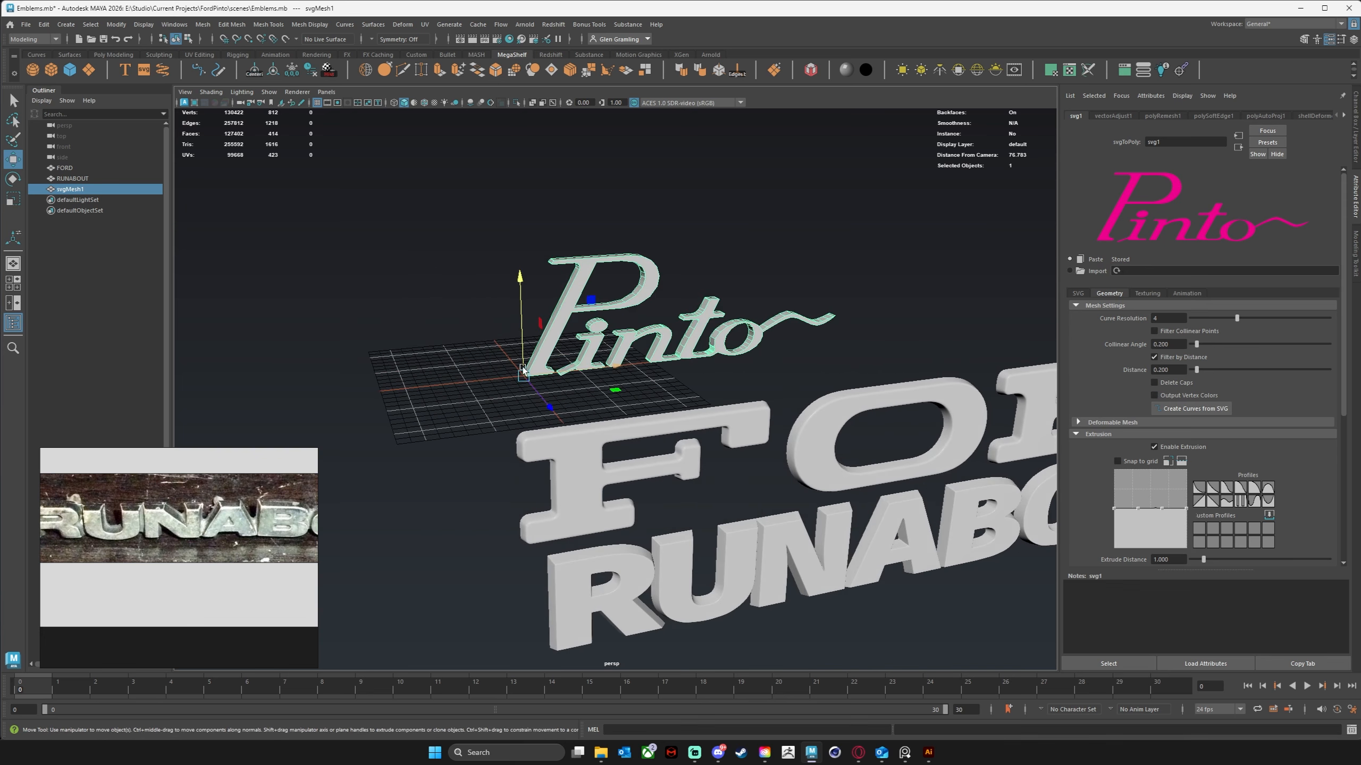
alt+middle_drag(523, 370, 530, 387)
key(e)
key(r)
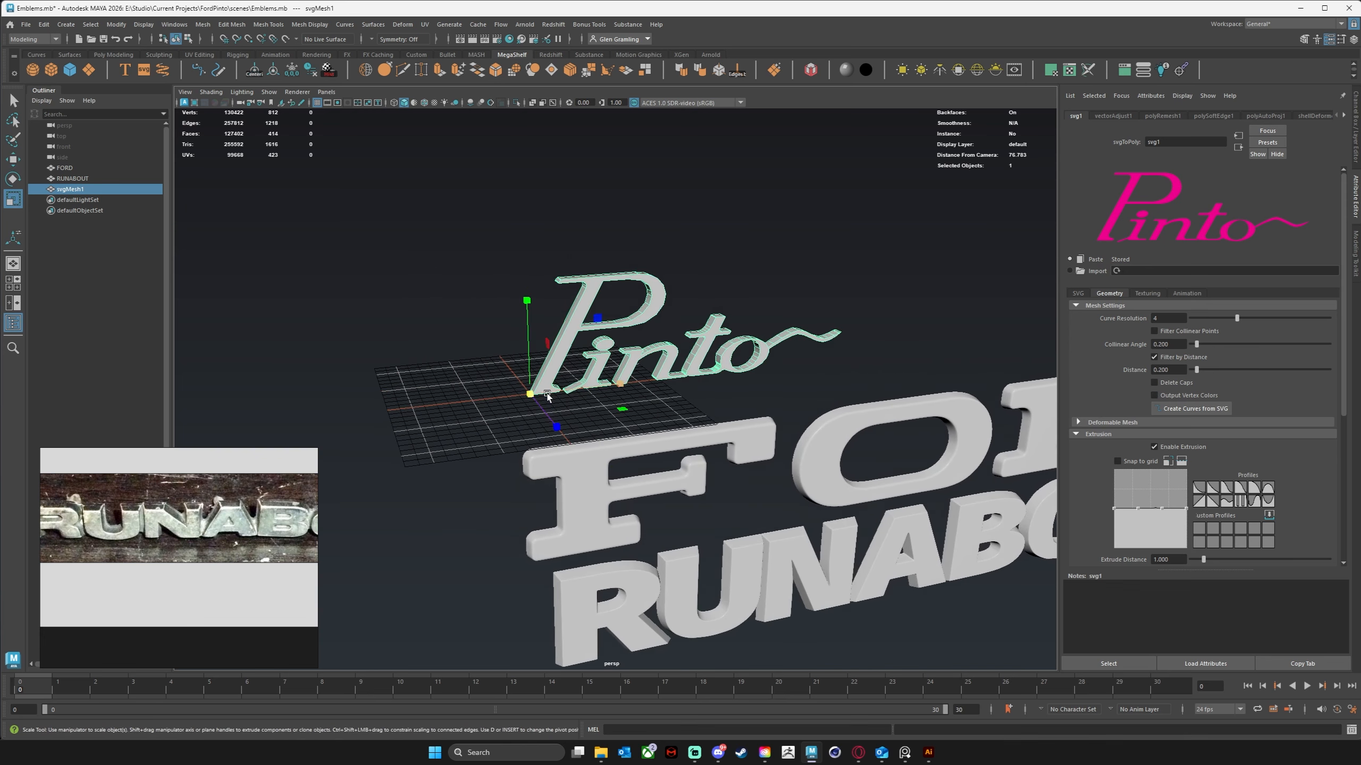
drag(534, 393, 712, 381)
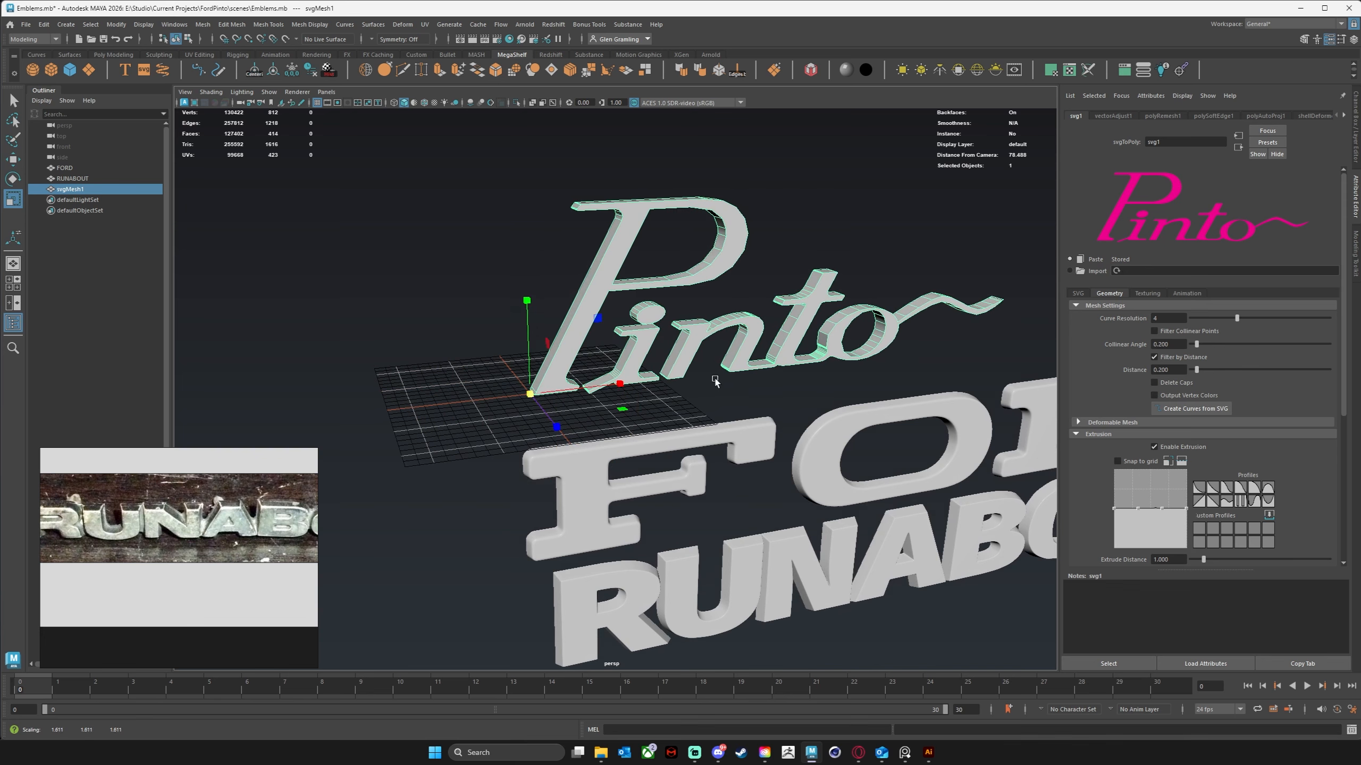
drag(536, 391, 542, 391)
click(694, 415)
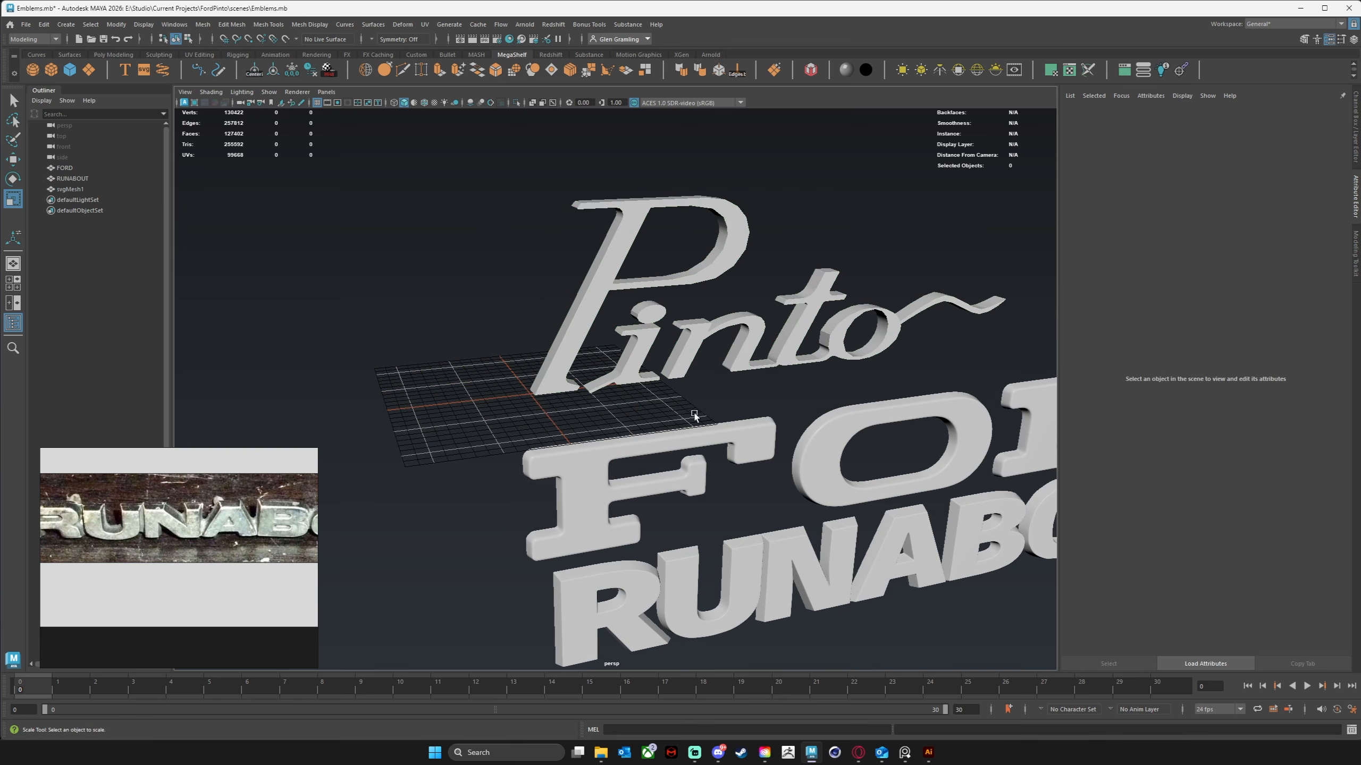
alt+drag(897, 396, 858, 399)
alt+right_drag(668, 371, 606, 377)
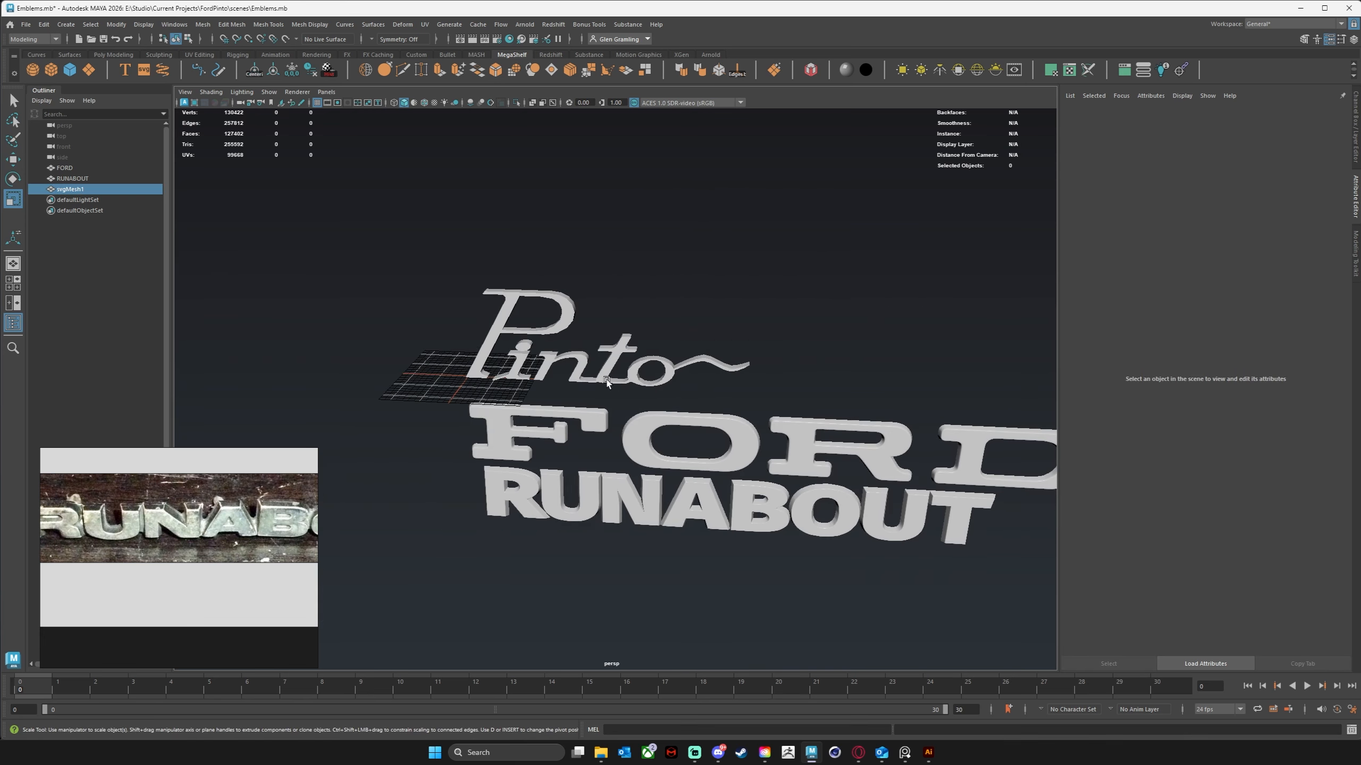
click(546, 363)
alt+drag(408, 388, 571, 393)
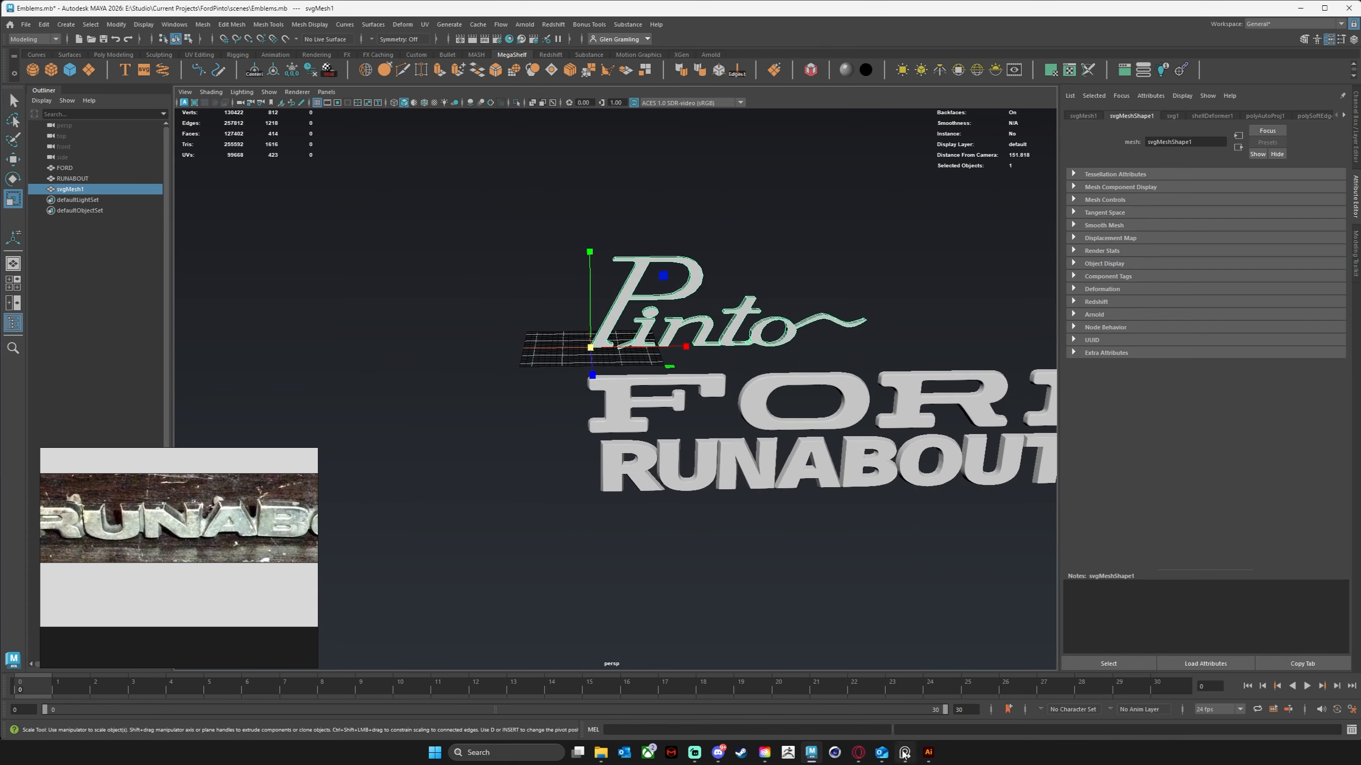
Switch to Illustrator, copy the magenta horse shape and return to Maya.
click(928, 754)
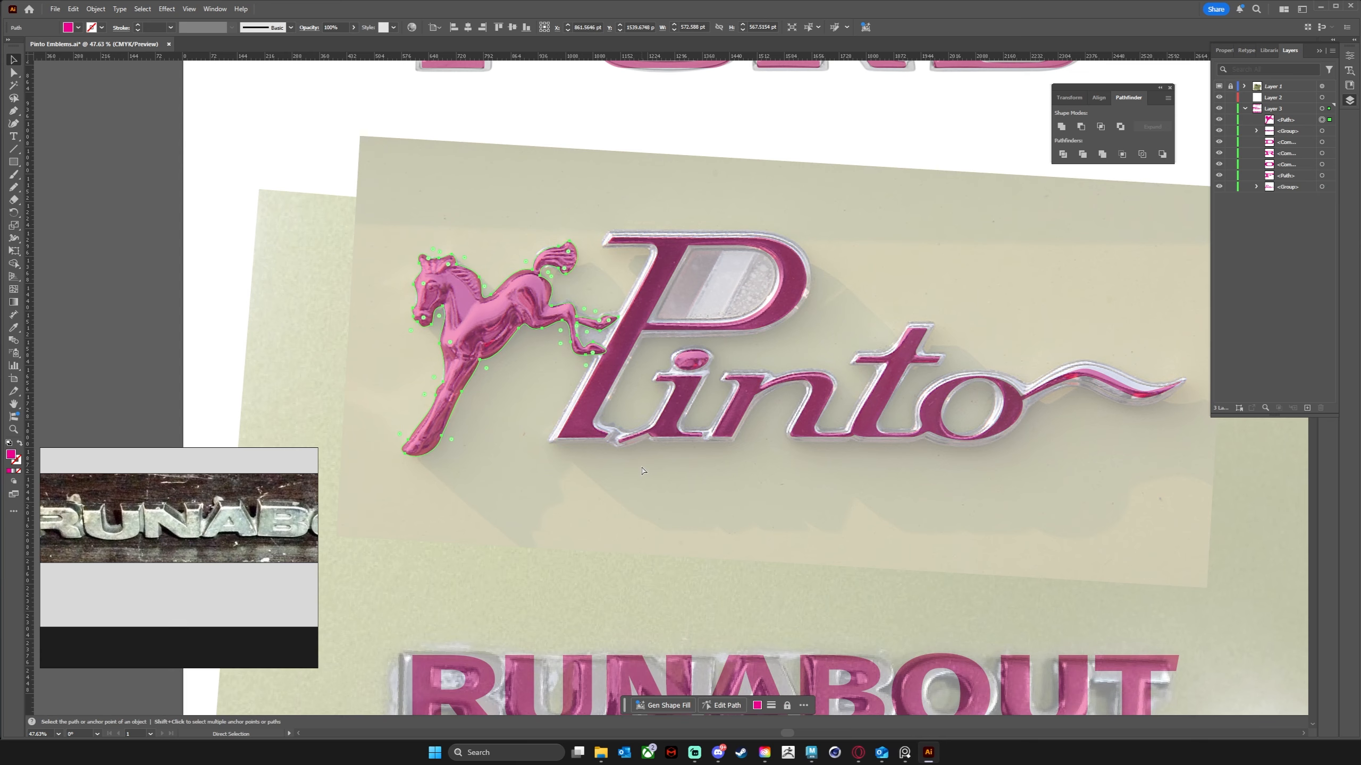
key(v)
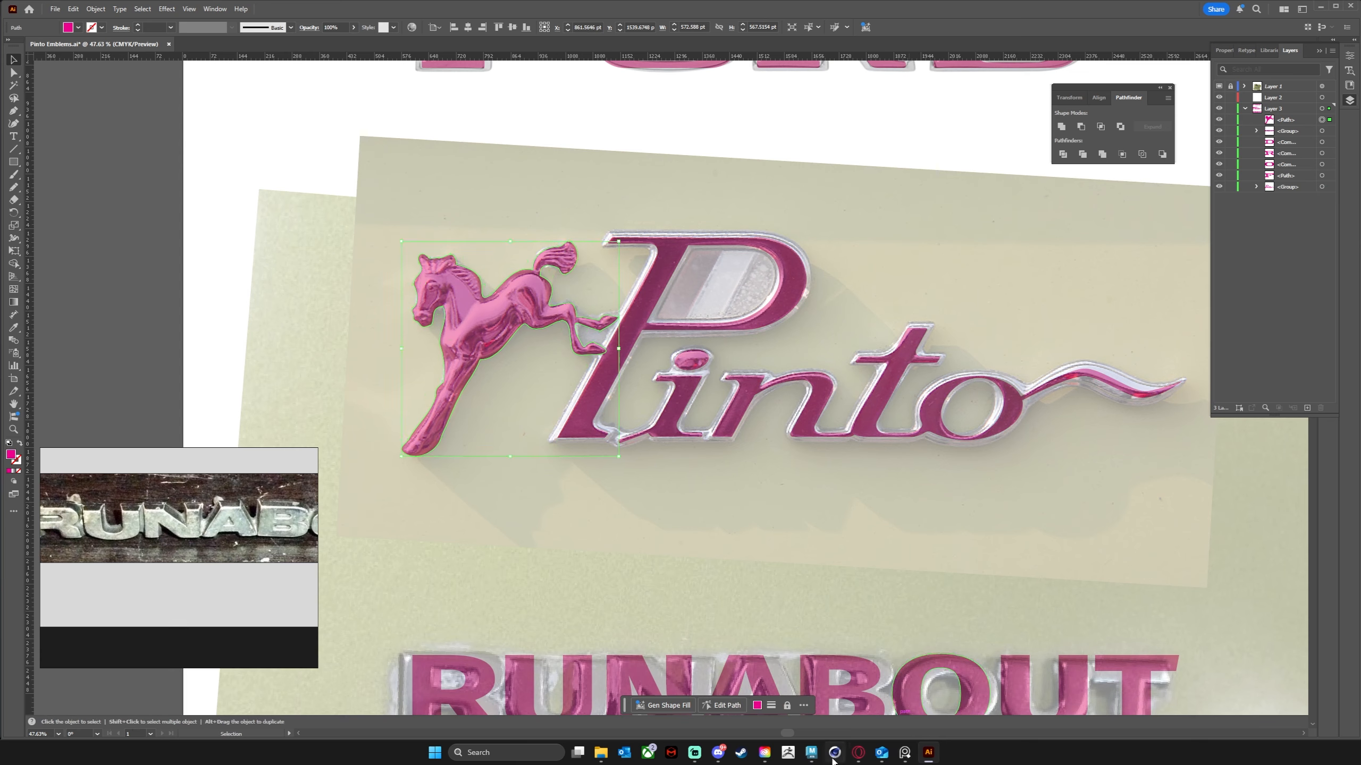
click(812, 754)
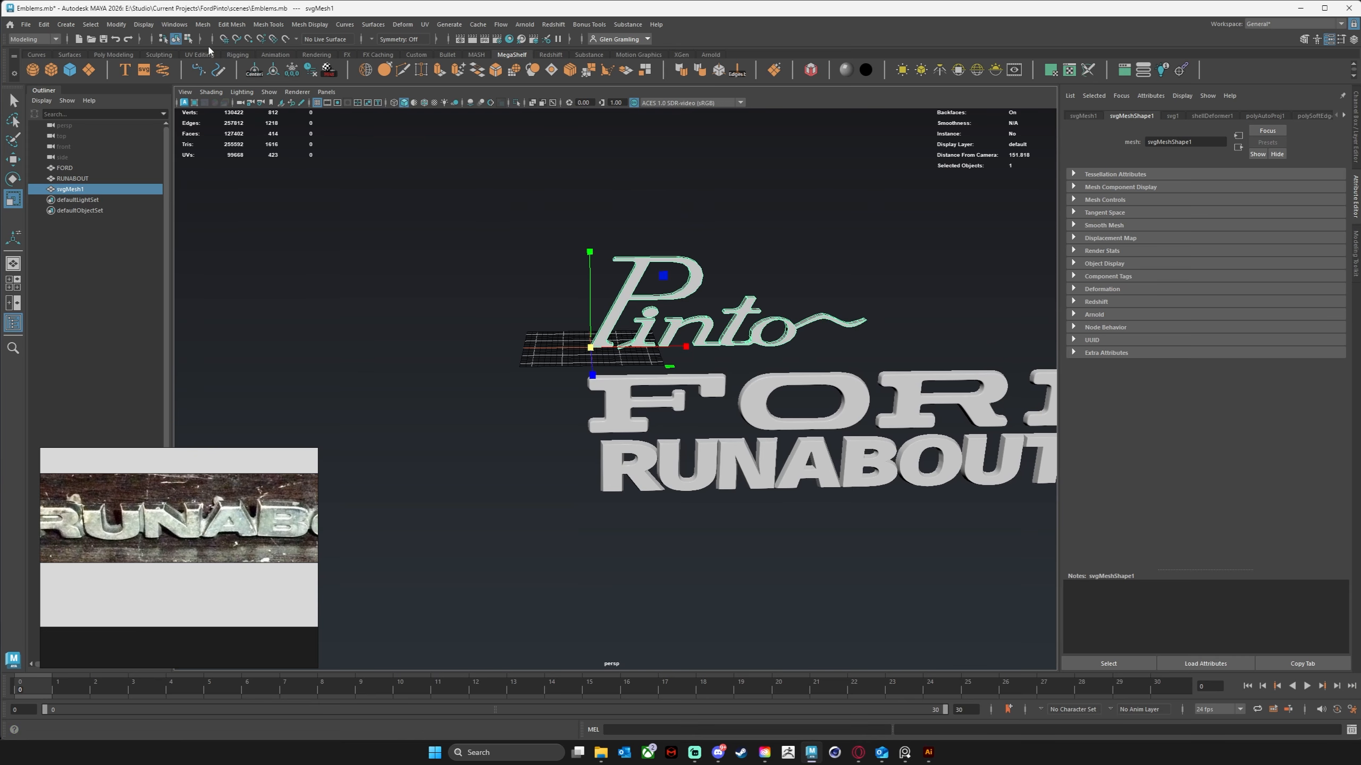
Create another SVG mesh from the copied horse shape and move it along X to the front of the Pinto lettering.
click(143, 71)
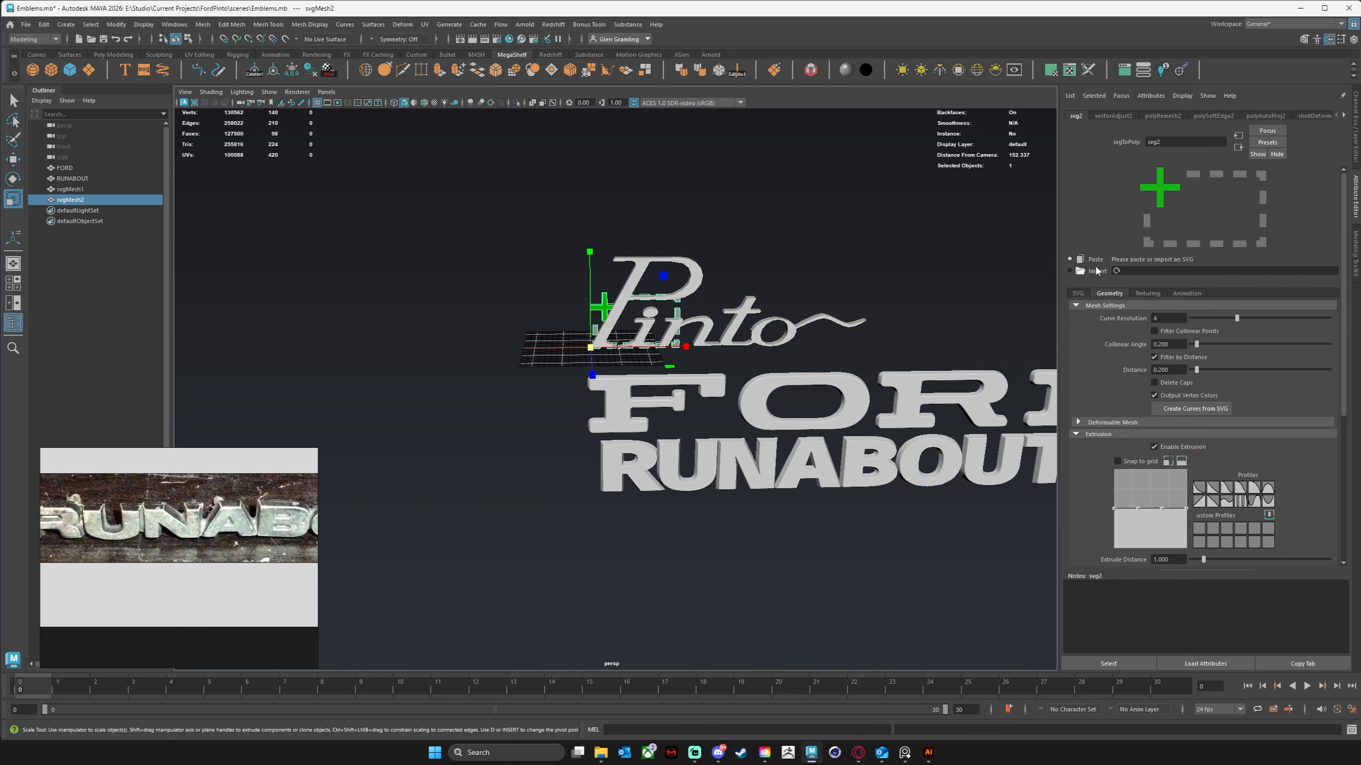
click(1080, 258)
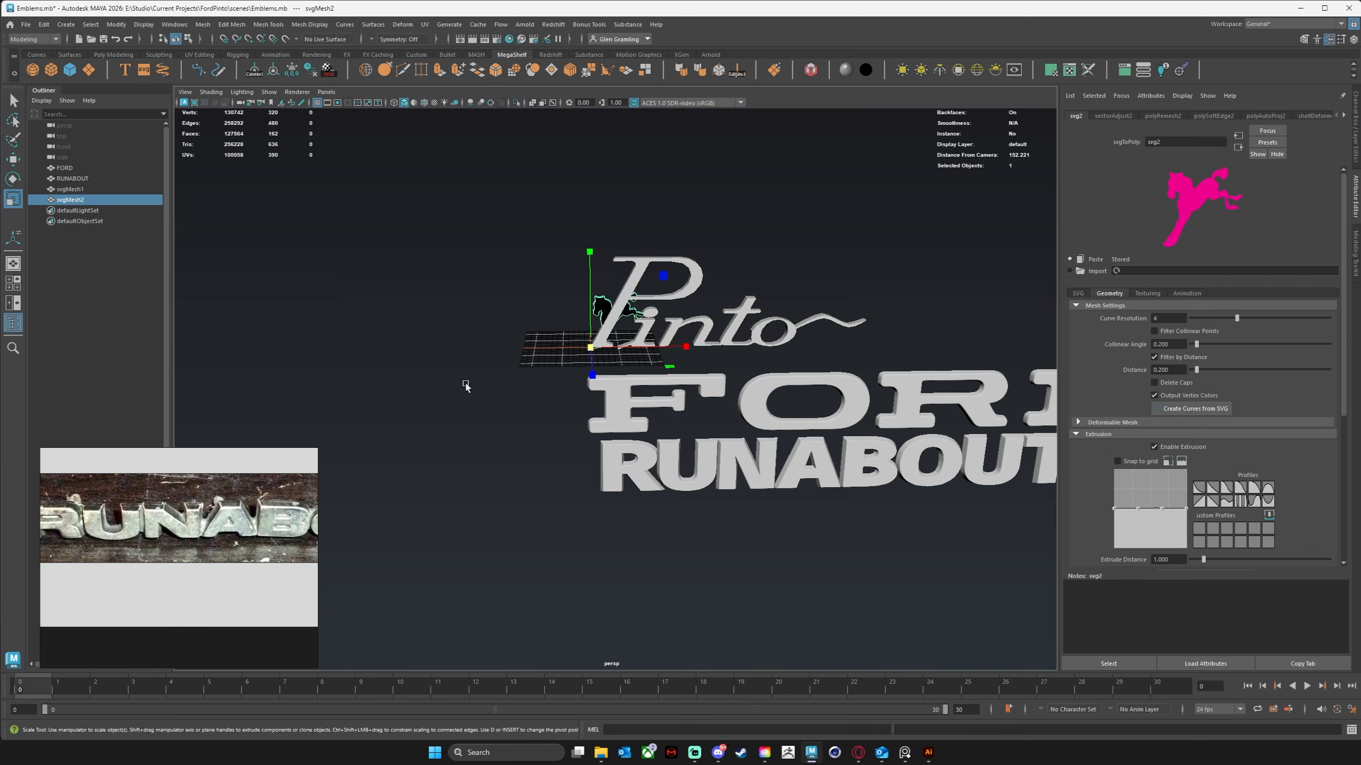
key(w)
drag(652, 347, 578, 352)
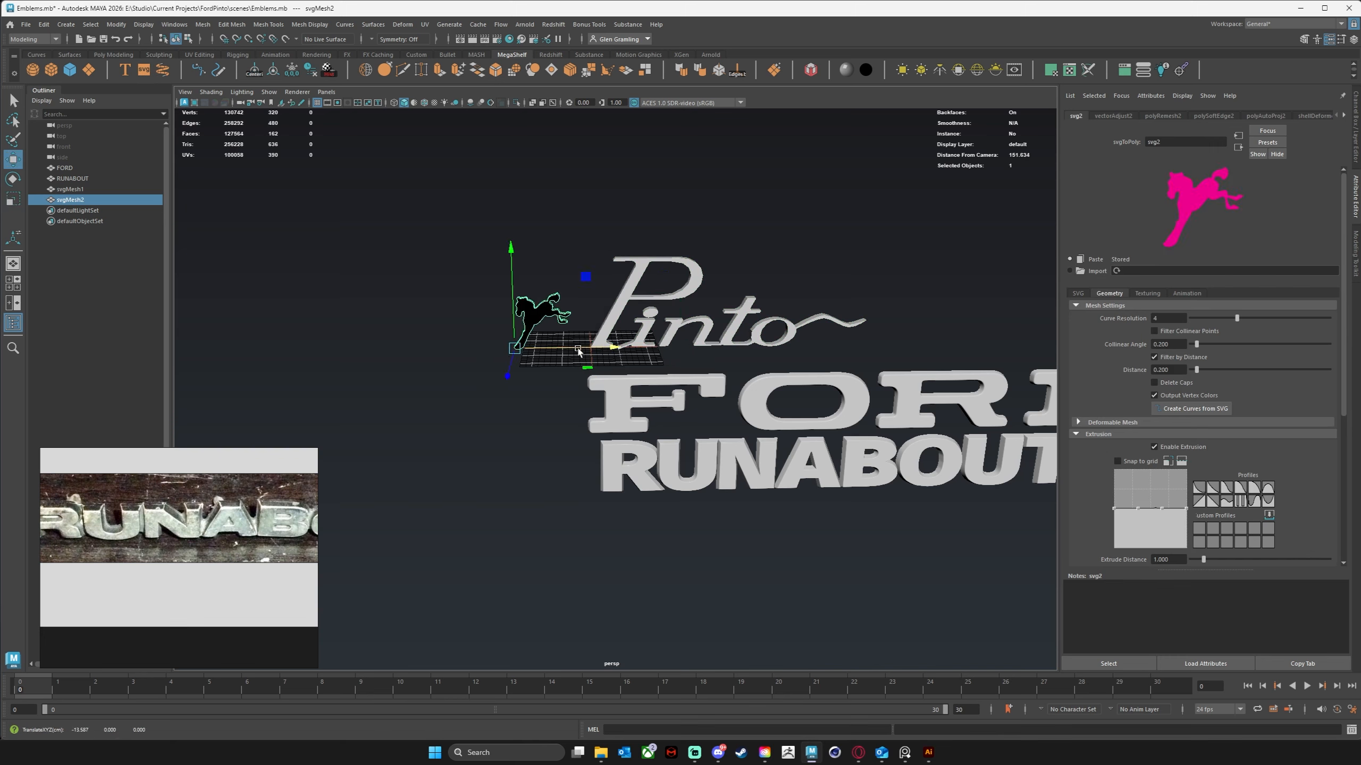
Raise the horse SVG mesh's curve resolution to 6 and turn off its vertex colour output.
scroll(579, 351, up, 2)
scroll(589, 365, up, 5)
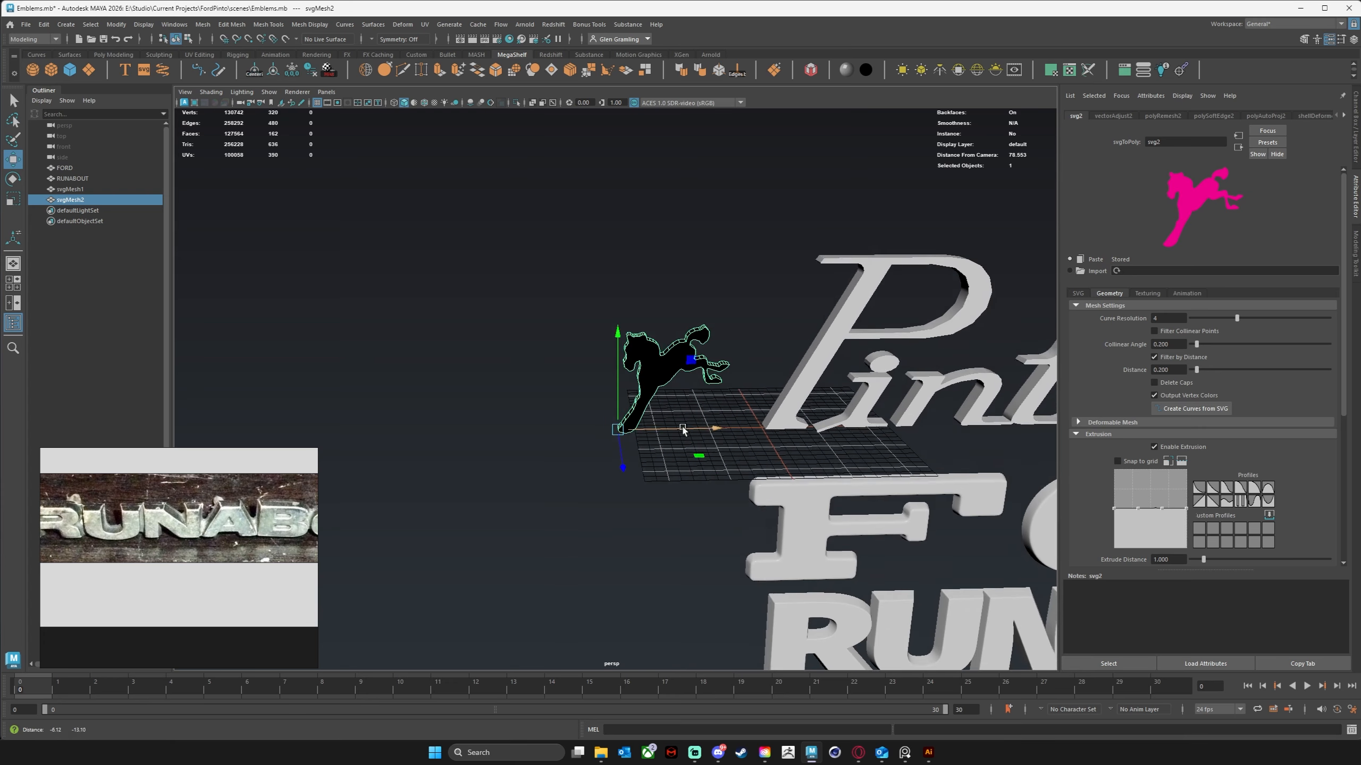
scroll(683, 428, up, 5)
alt+middle_drag(733, 499, 738, 446)
alt+drag(742, 402, 713, 428)
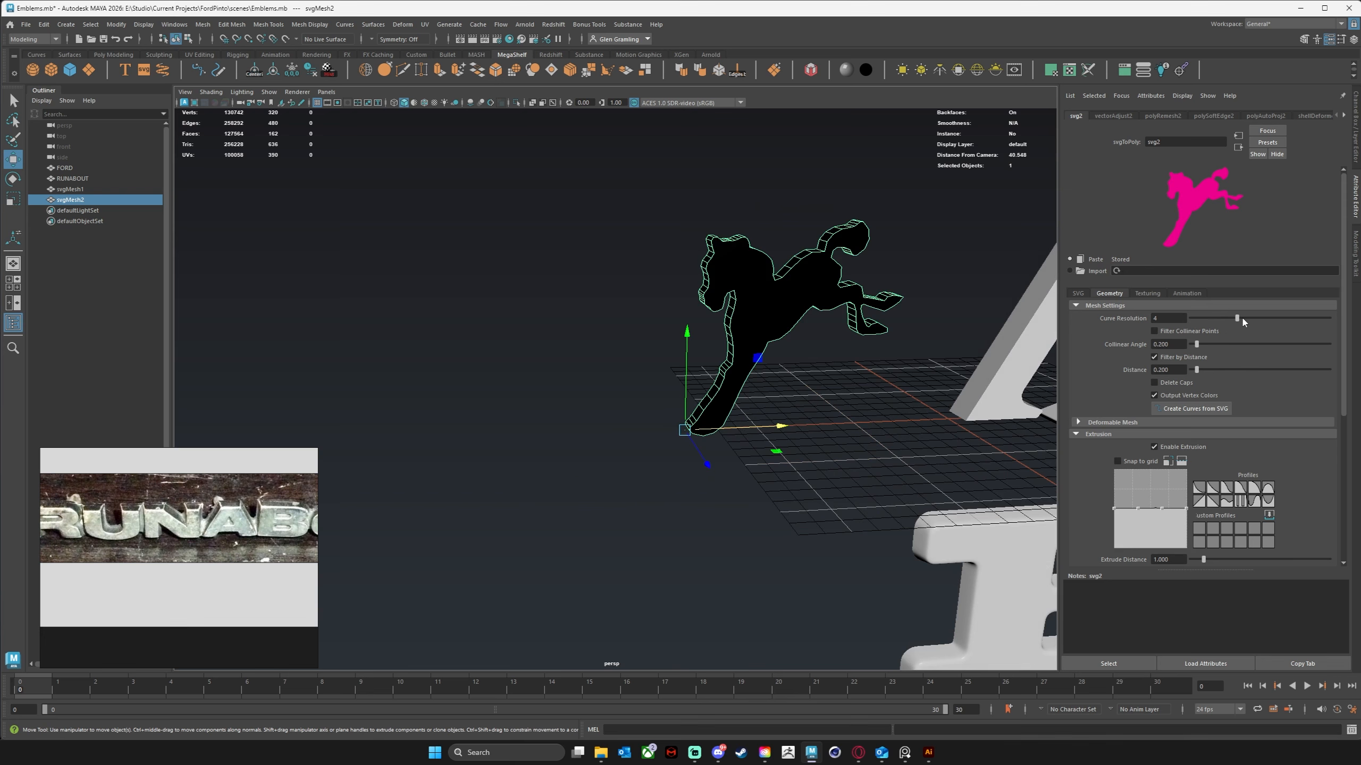
drag(1242, 319, 1249, 318)
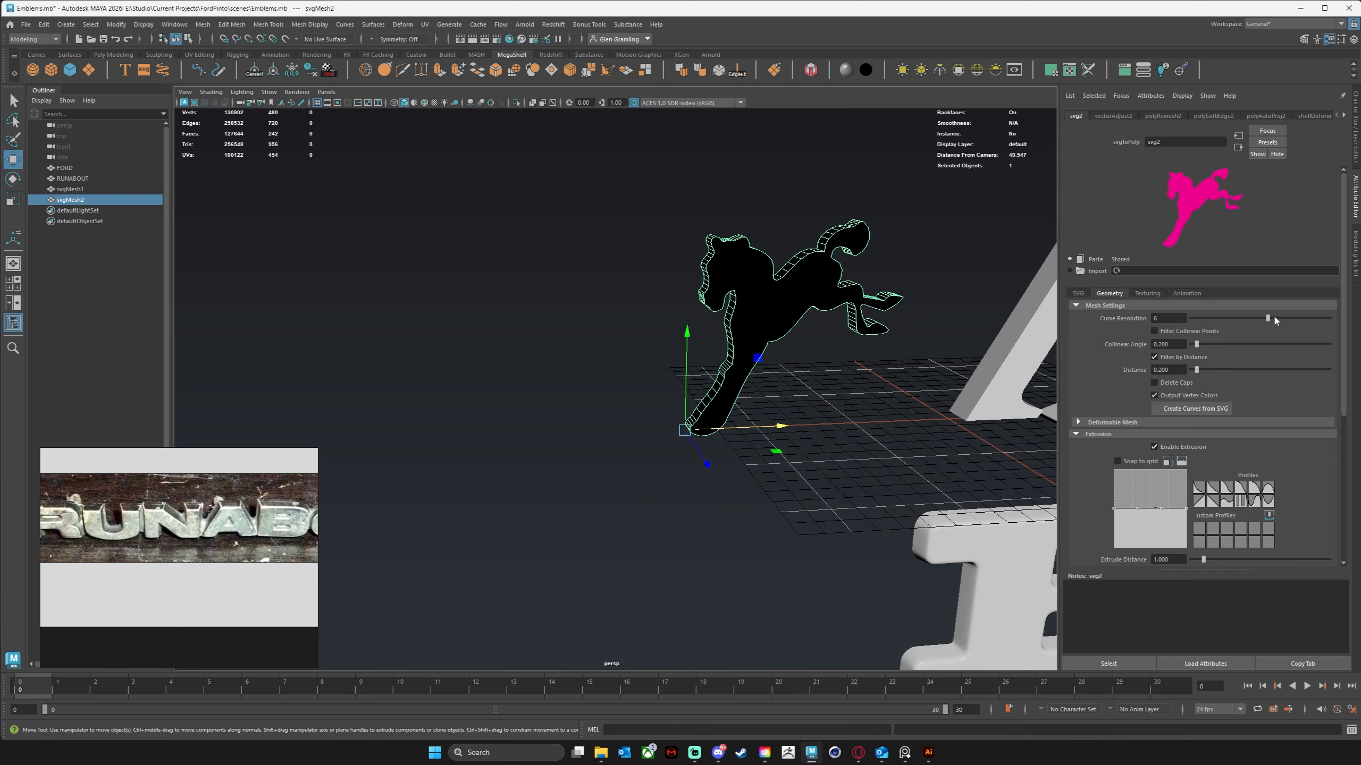
click(1154, 395)
Select the large cap face on the back of the horse mesh and delete it.
alt+drag(819, 413, 832, 411)
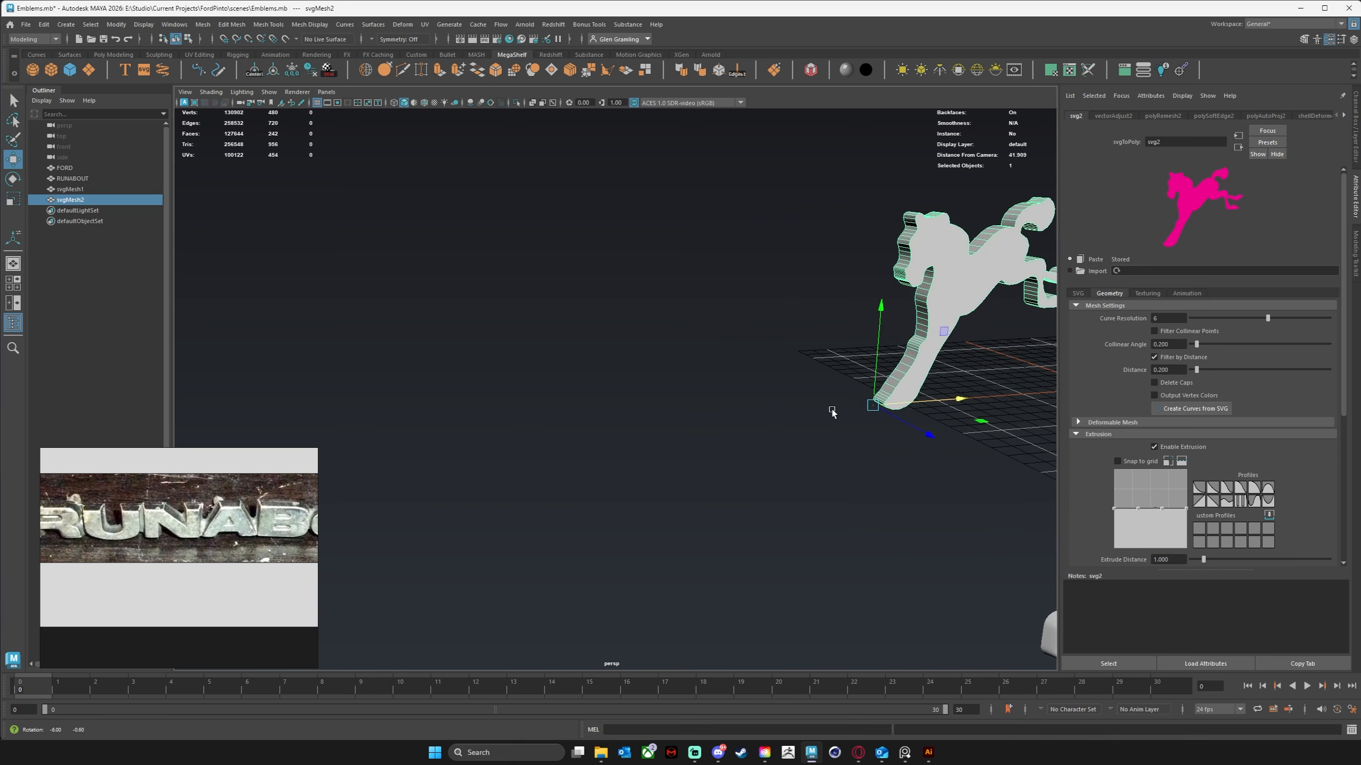
alt+middle_drag(884, 395, 806, 410)
right_drag(760, 329, 760, 361)
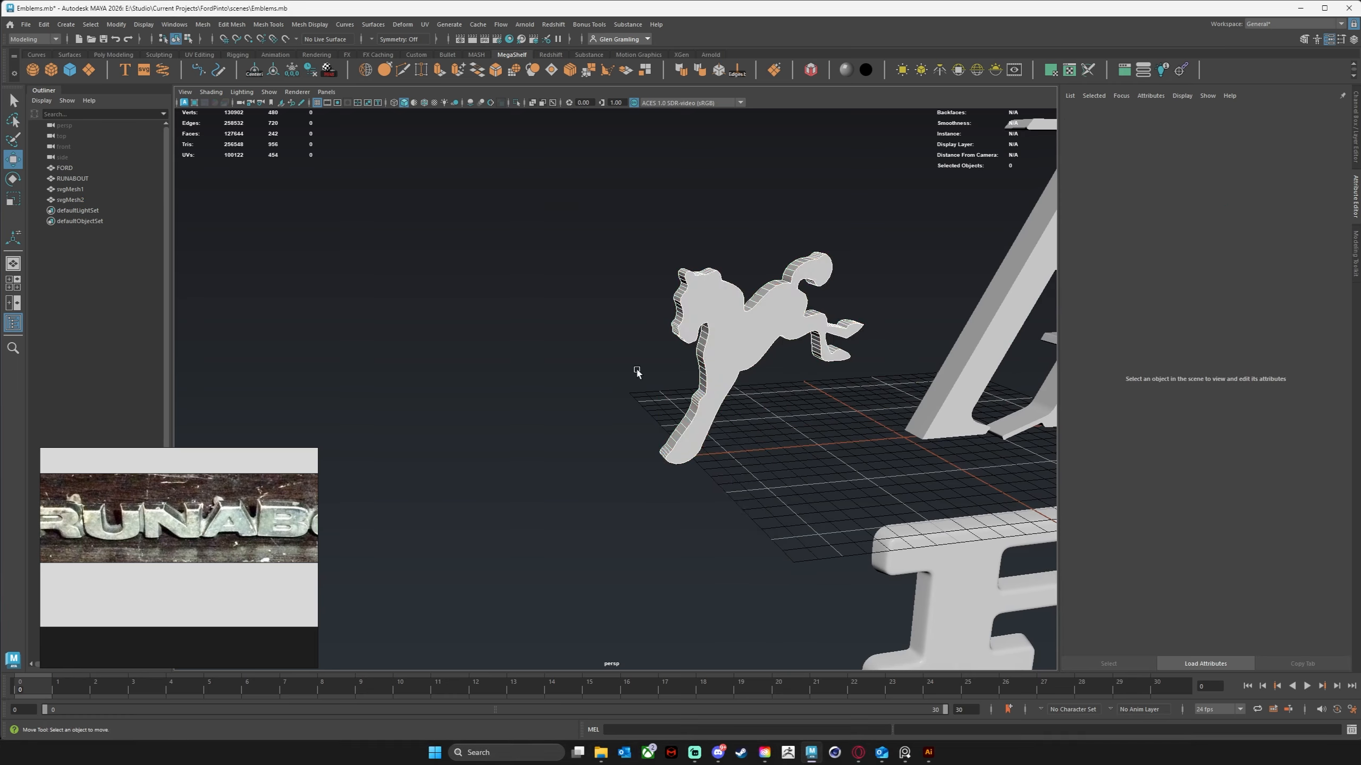
alt+drag(637, 371, 761, 362)
alt+middle_drag(752, 394, 566, 399)
right_drag(696, 375, 752, 343)
alt+drag(646, 397, 784, 398)
key(f)
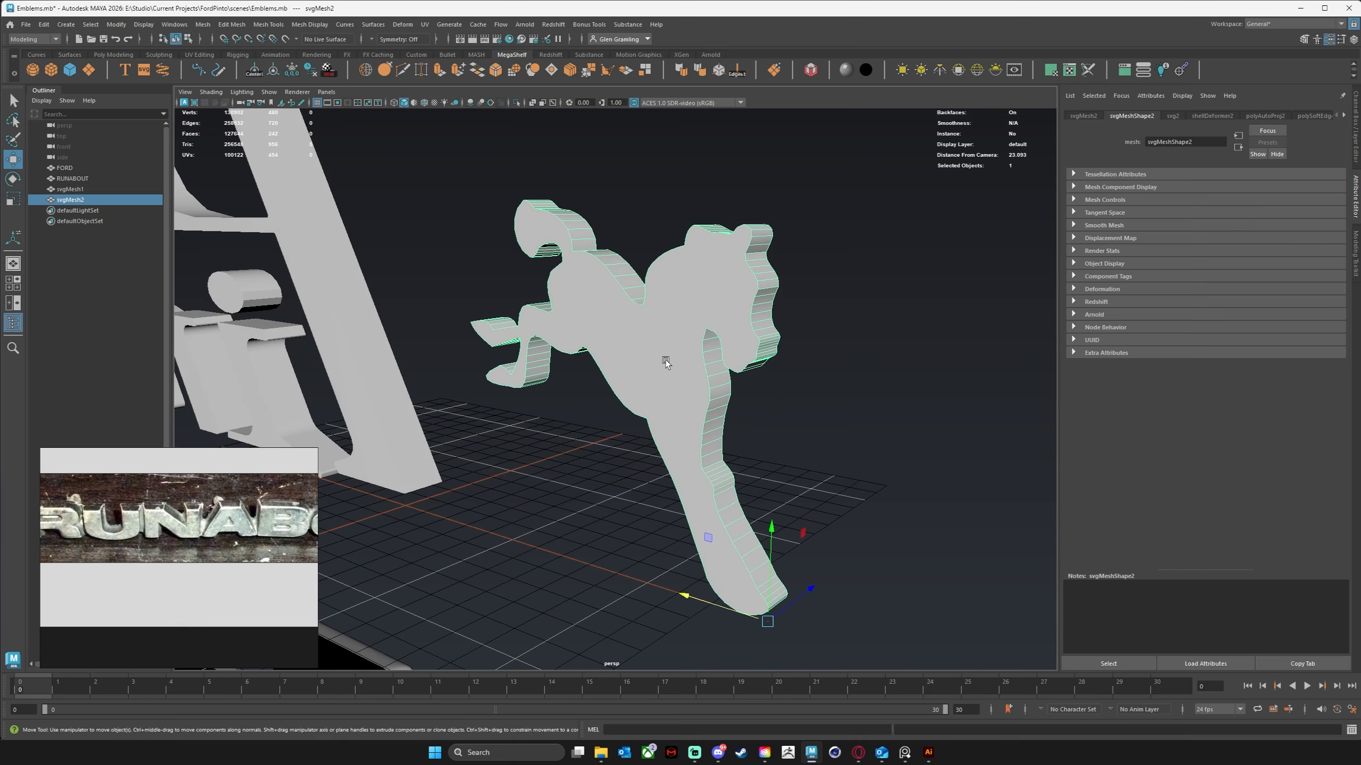
mouse_move(670, 366)
alt+mouse_down()
mouse_move(726, 407)
mouse_move(686, 353)
alt+mouse_up()
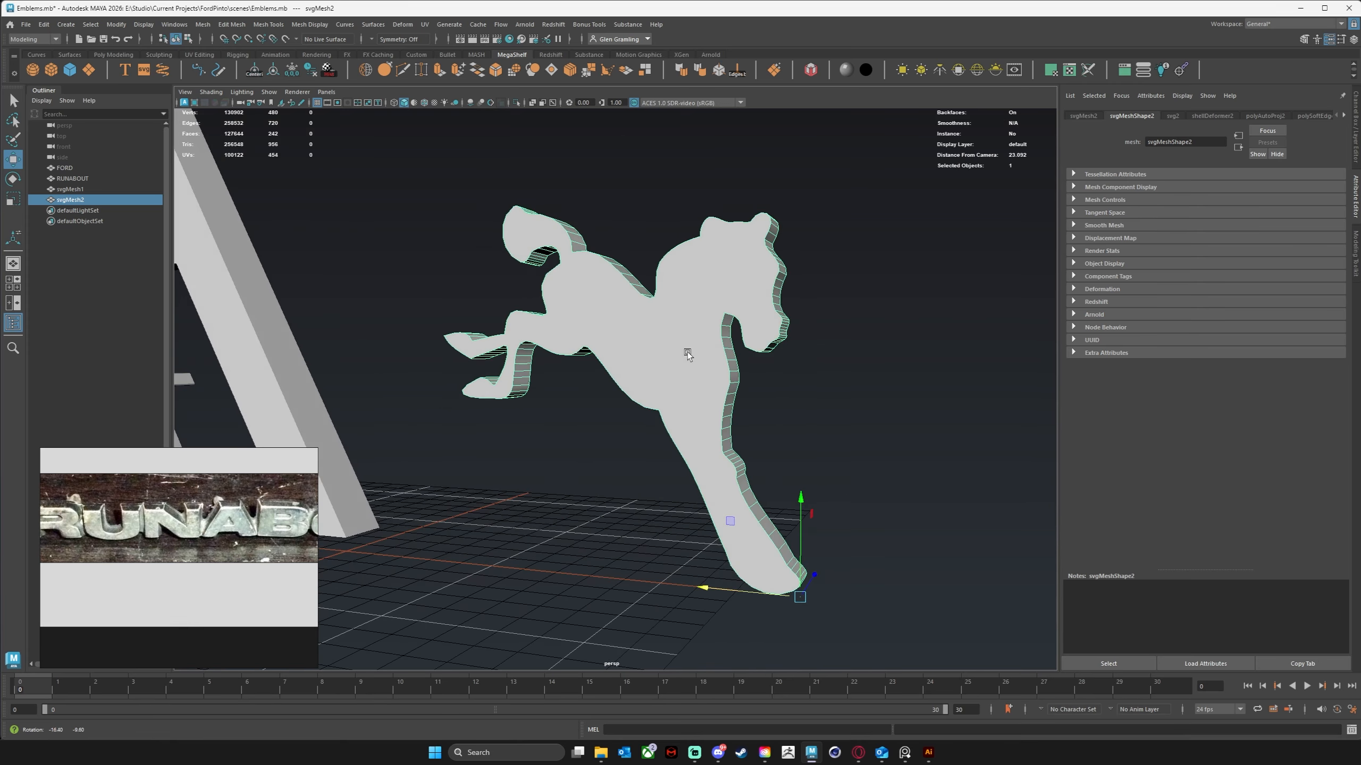
right_drag(655, 332, 658, 356)
click(662, 359)
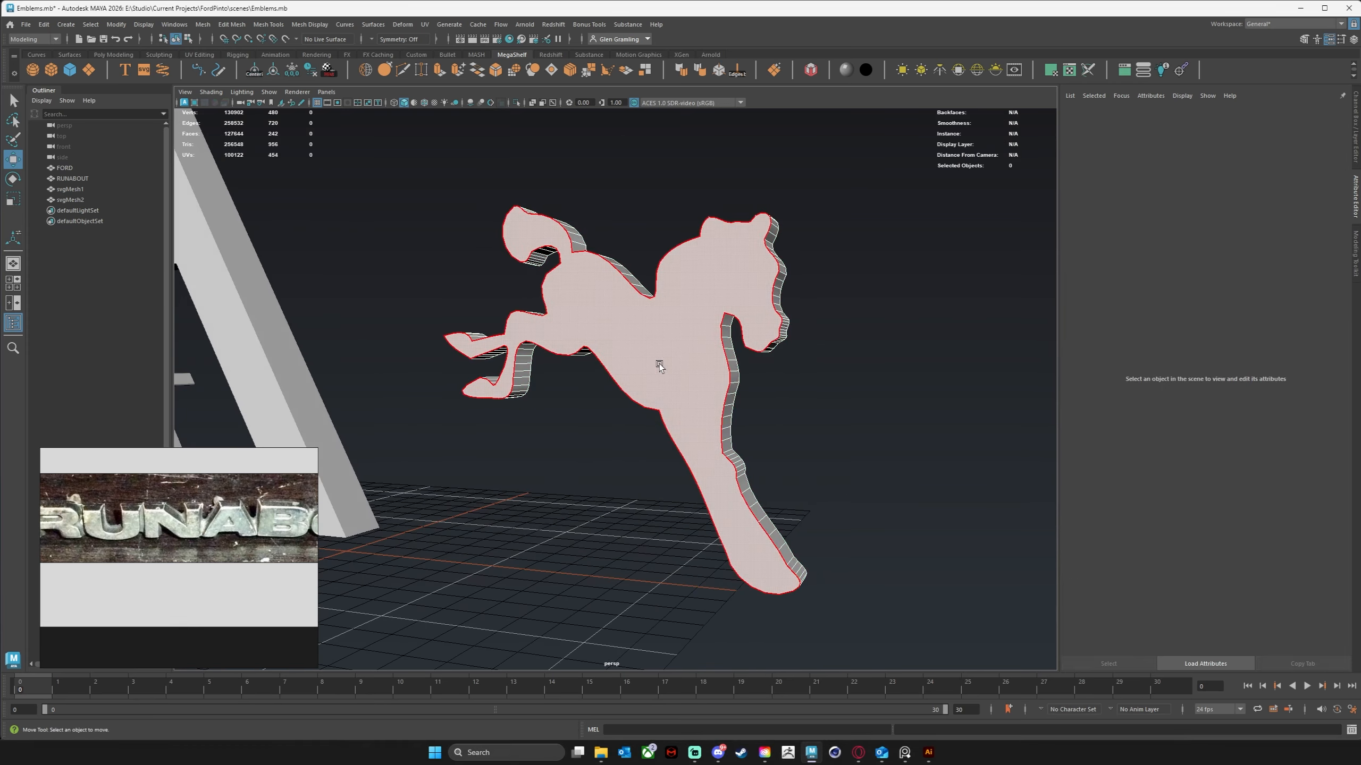
key(Delete)
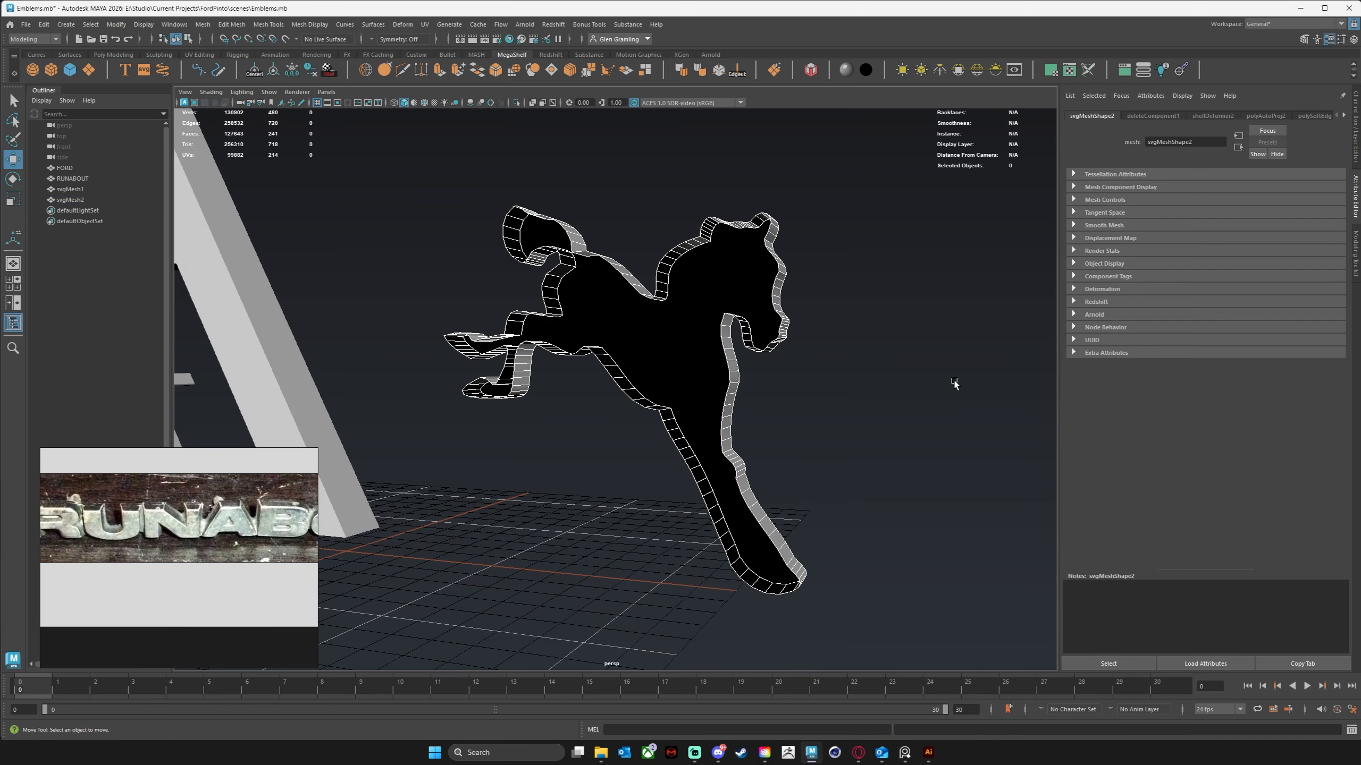
Retopologize the whole horse mesh with a target face count of 1000, ignoring the potential-issue warnings.
alt+drag(692, 460, 566, 348)
right_drag(565, 349, 624, 334)
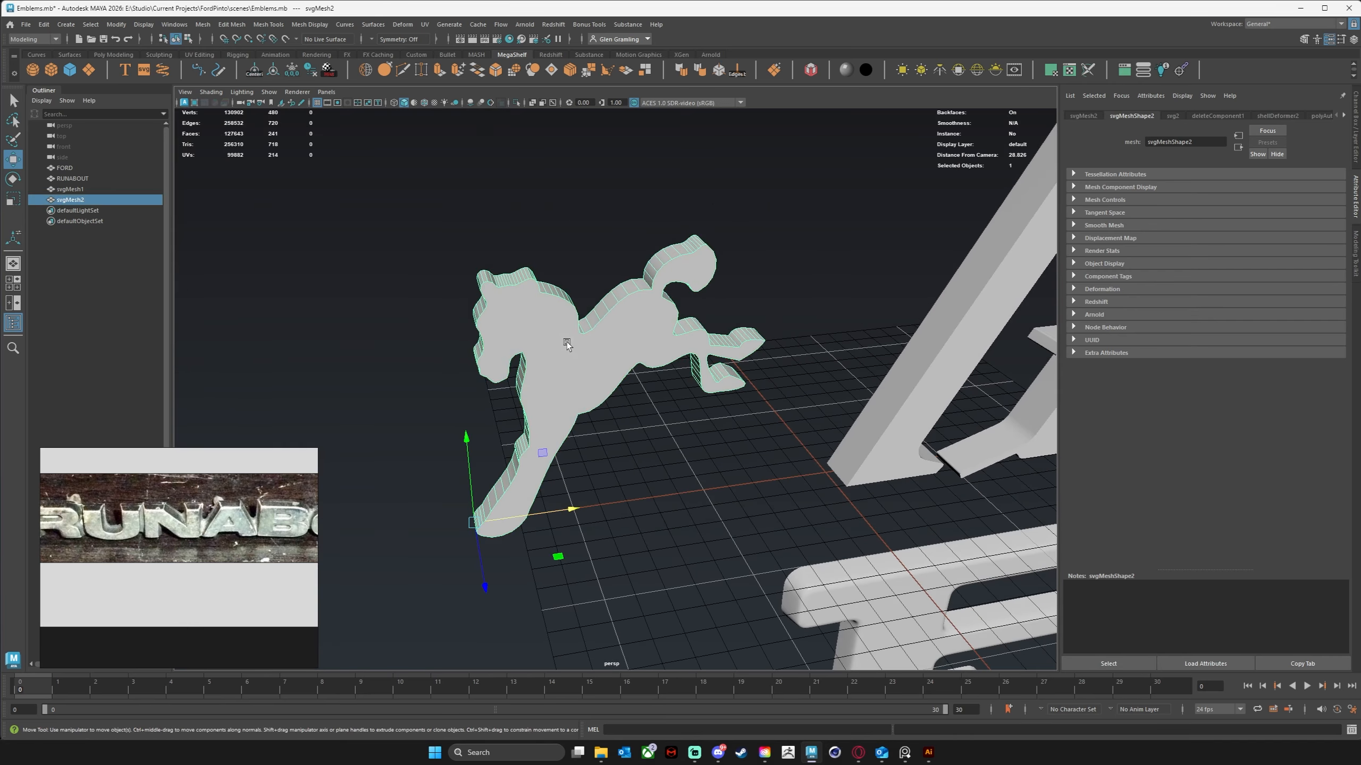
alt+drag(566, 345, 574, 318)
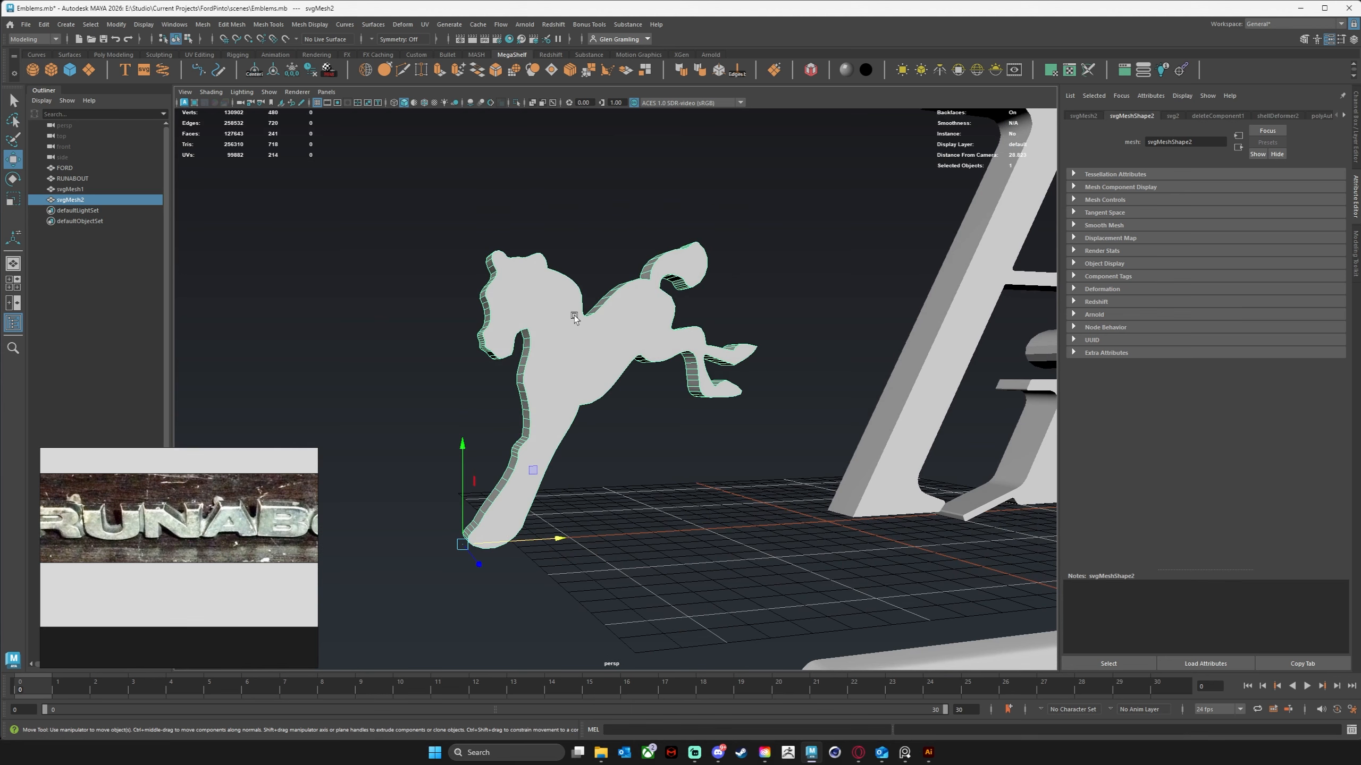
mouse_move(462, 370)
alt+mouse_down()
mouse_move(476, 382)
mouse_move(468, 374)
alt+mouse_up()
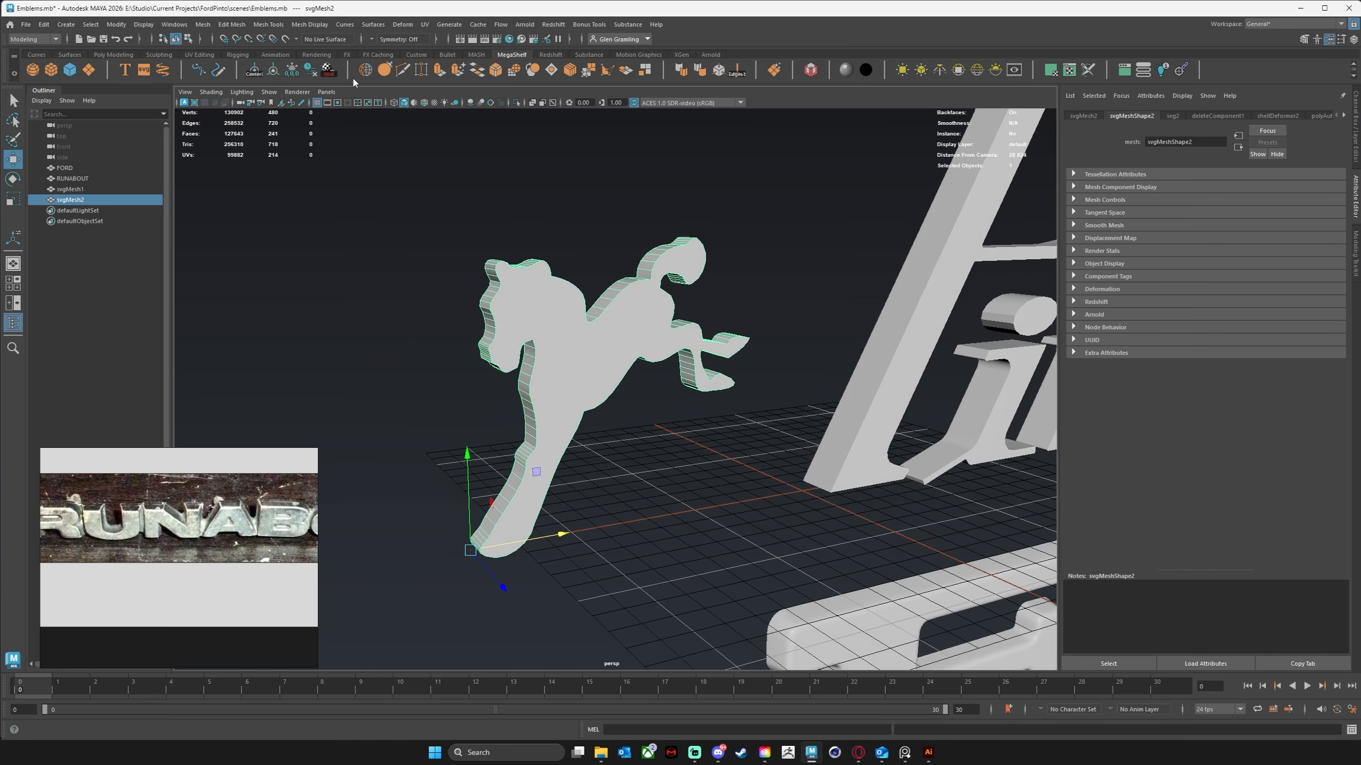
click(200, 28)
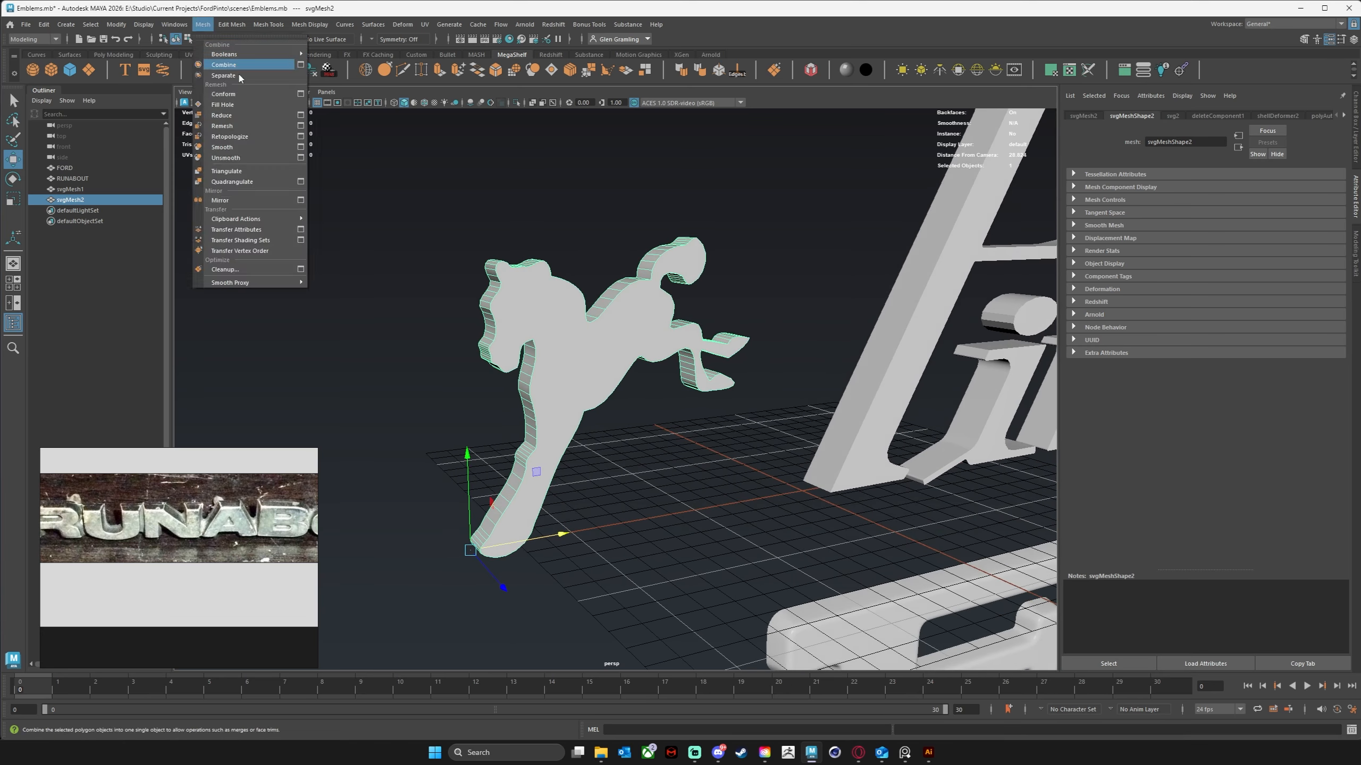
click(300, 139)
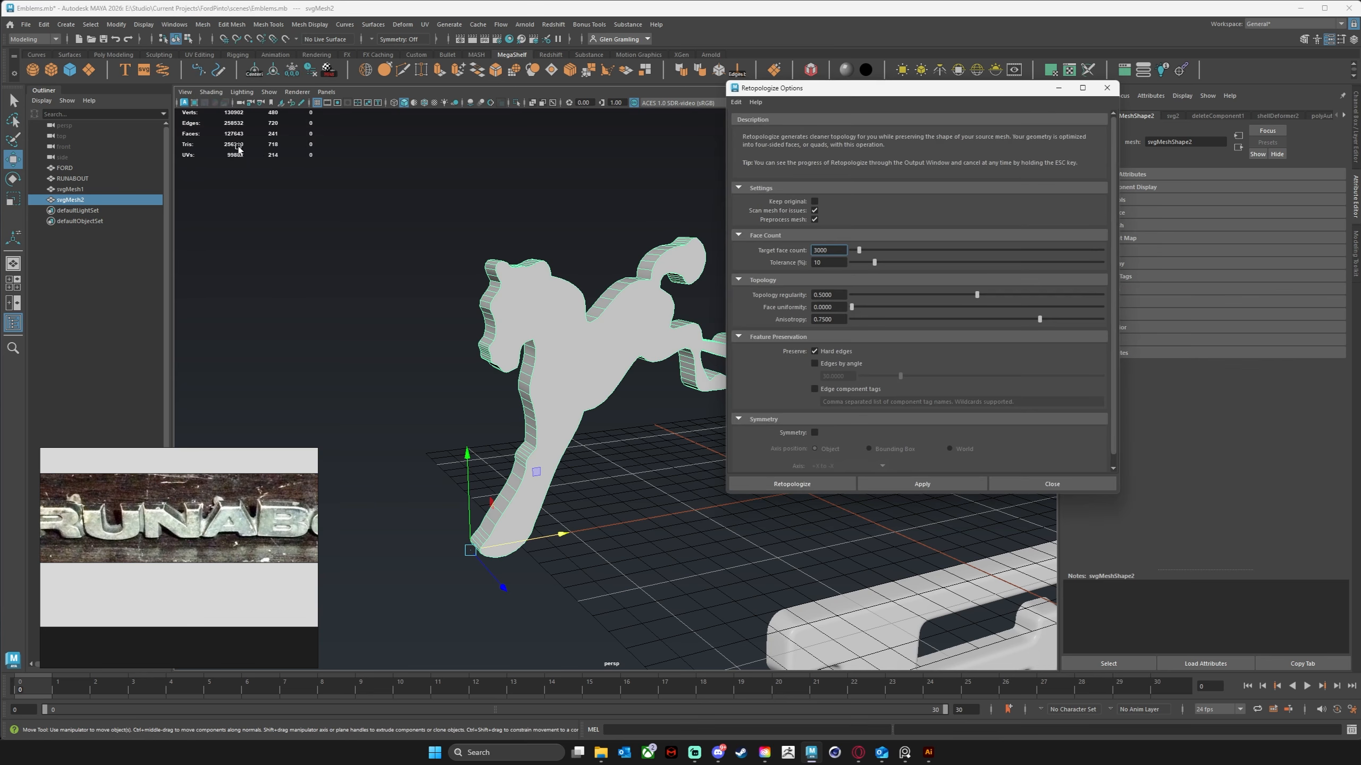
key(shift+Left)
key(shift+Left)
key(shift+Left)
key(shift+Left)
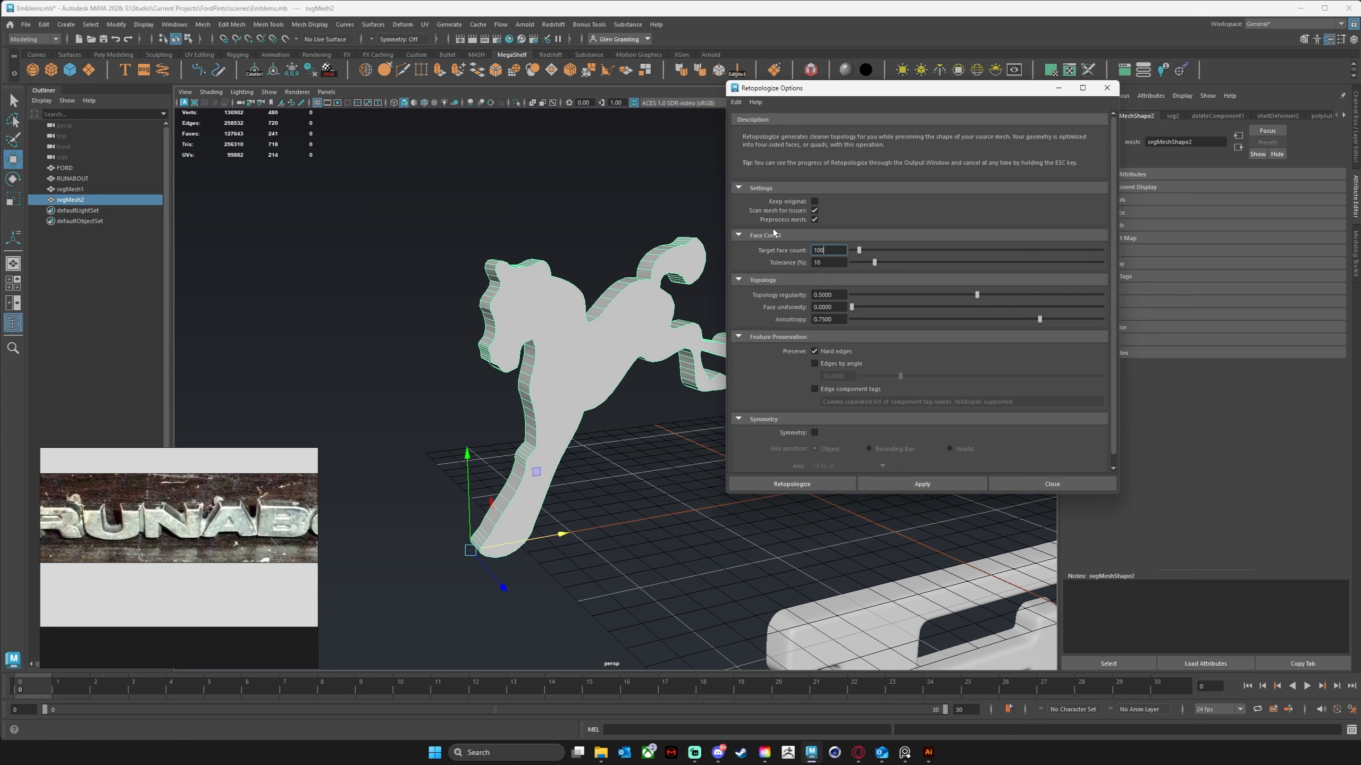
text(1000)
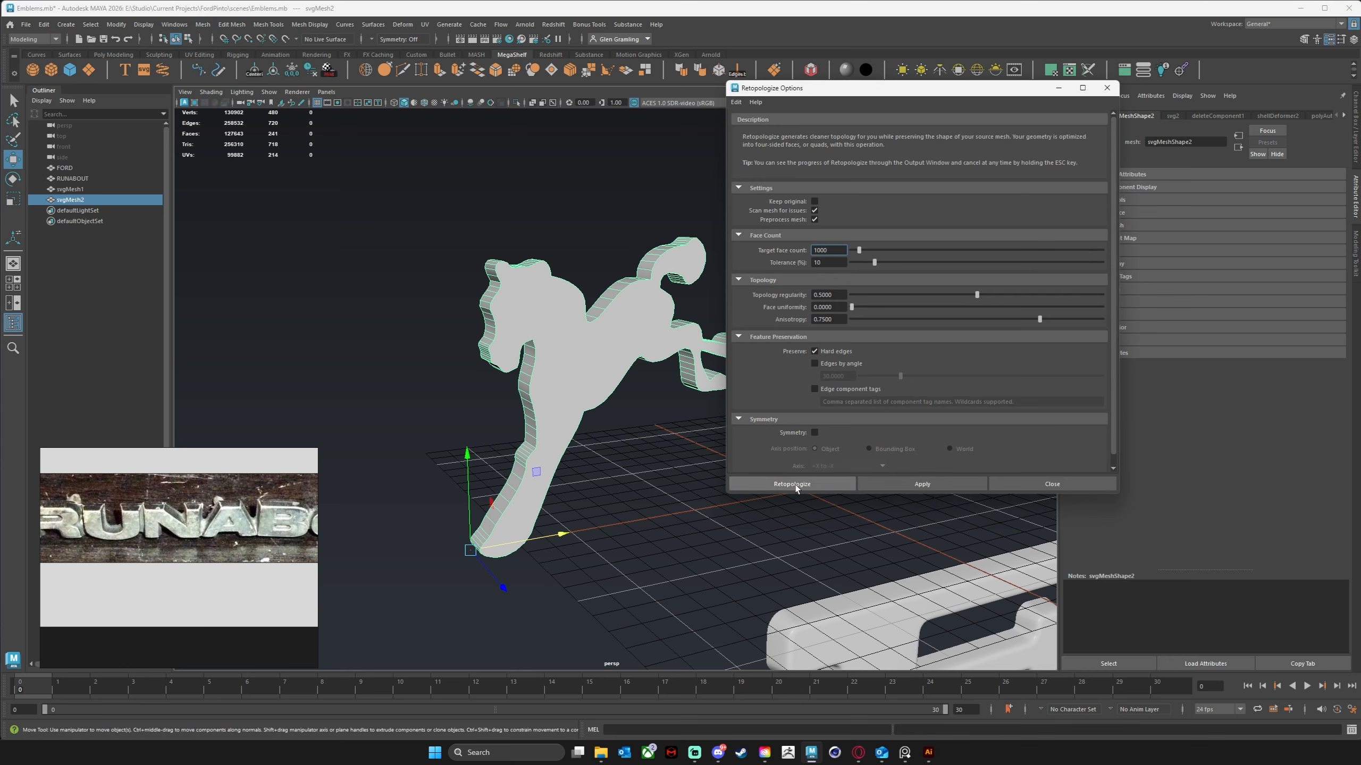
click(808, 484)
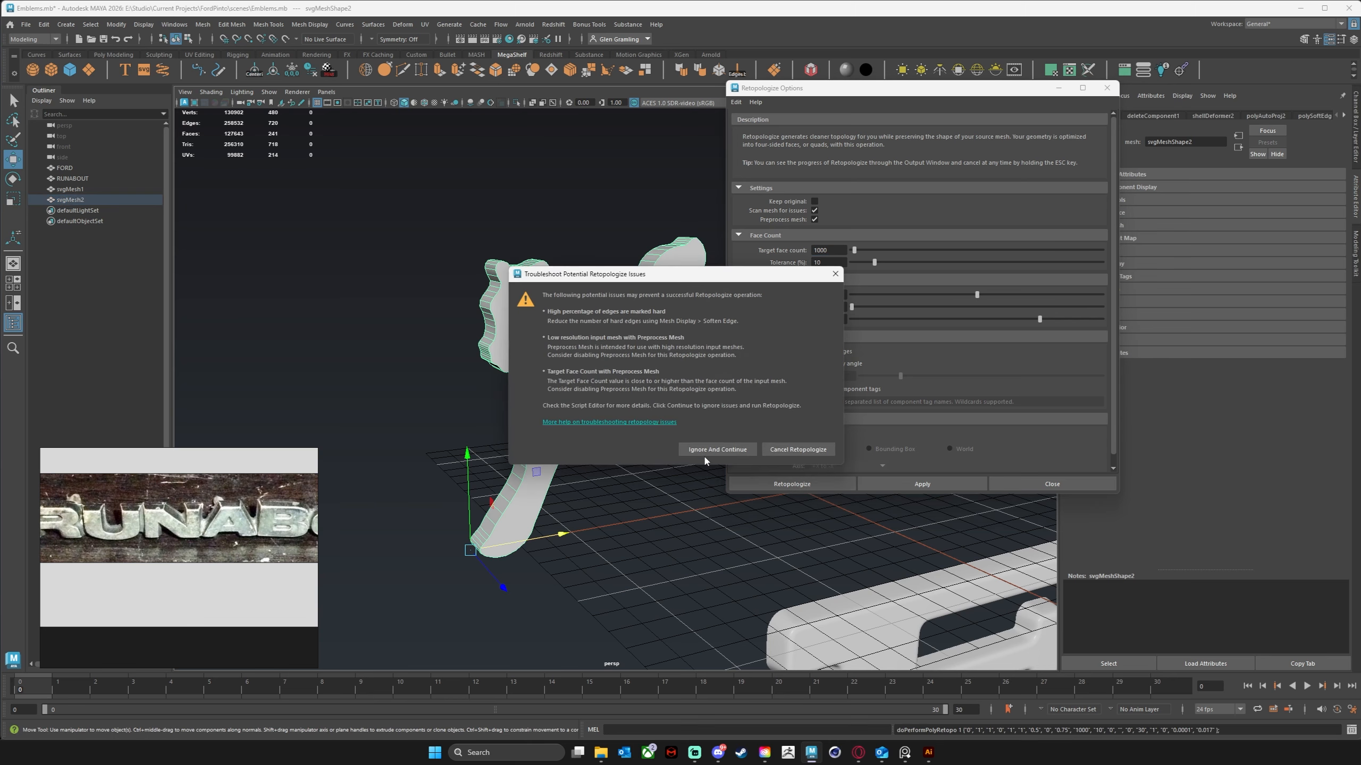
click(708, 456)
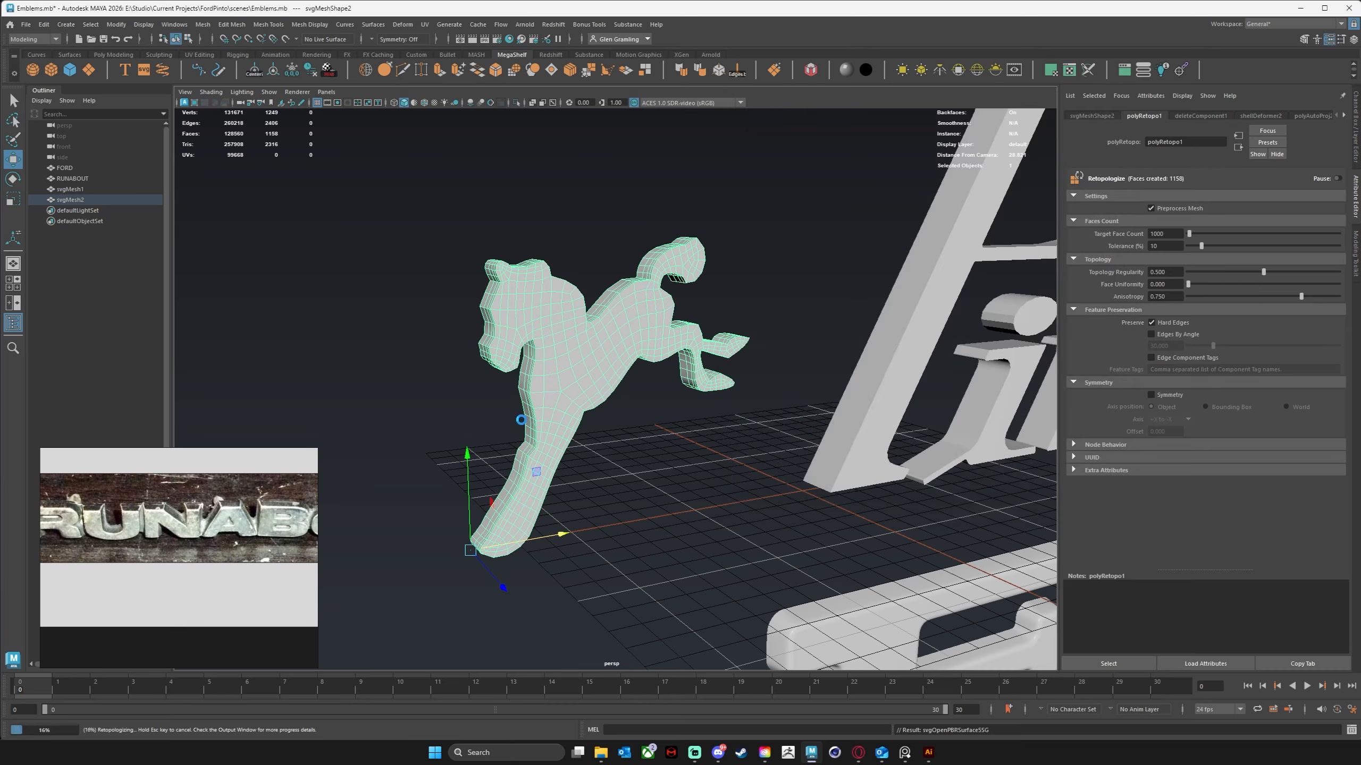
Select the retopologized horse as an object and scale it up uniformly by about 1.7.
alt+drag(601, 455, 491, 480)
alt+drag(641, 495, 717, 464)
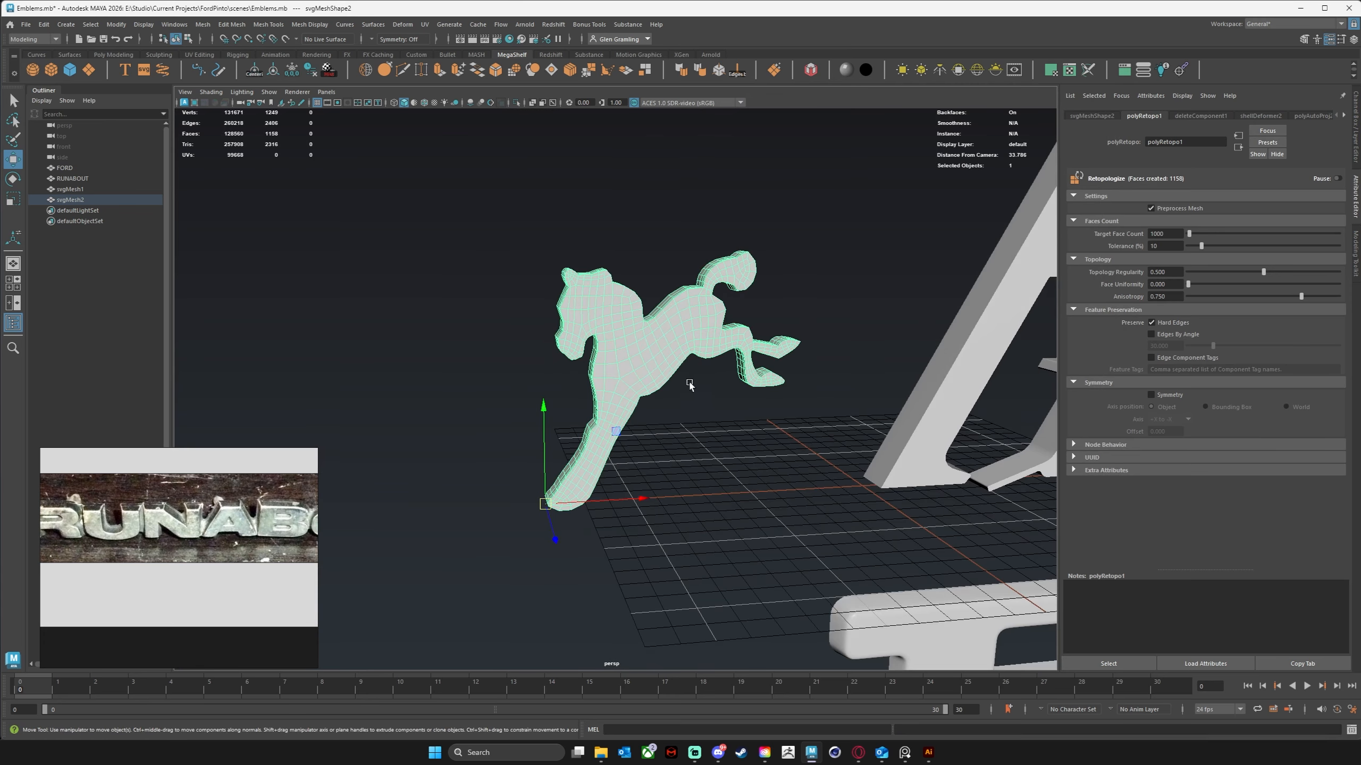
right_drag(657, 340, 712, 326)
click(732, 420)
alt+drag(732, 420, 691, 437)
click(644, 389)
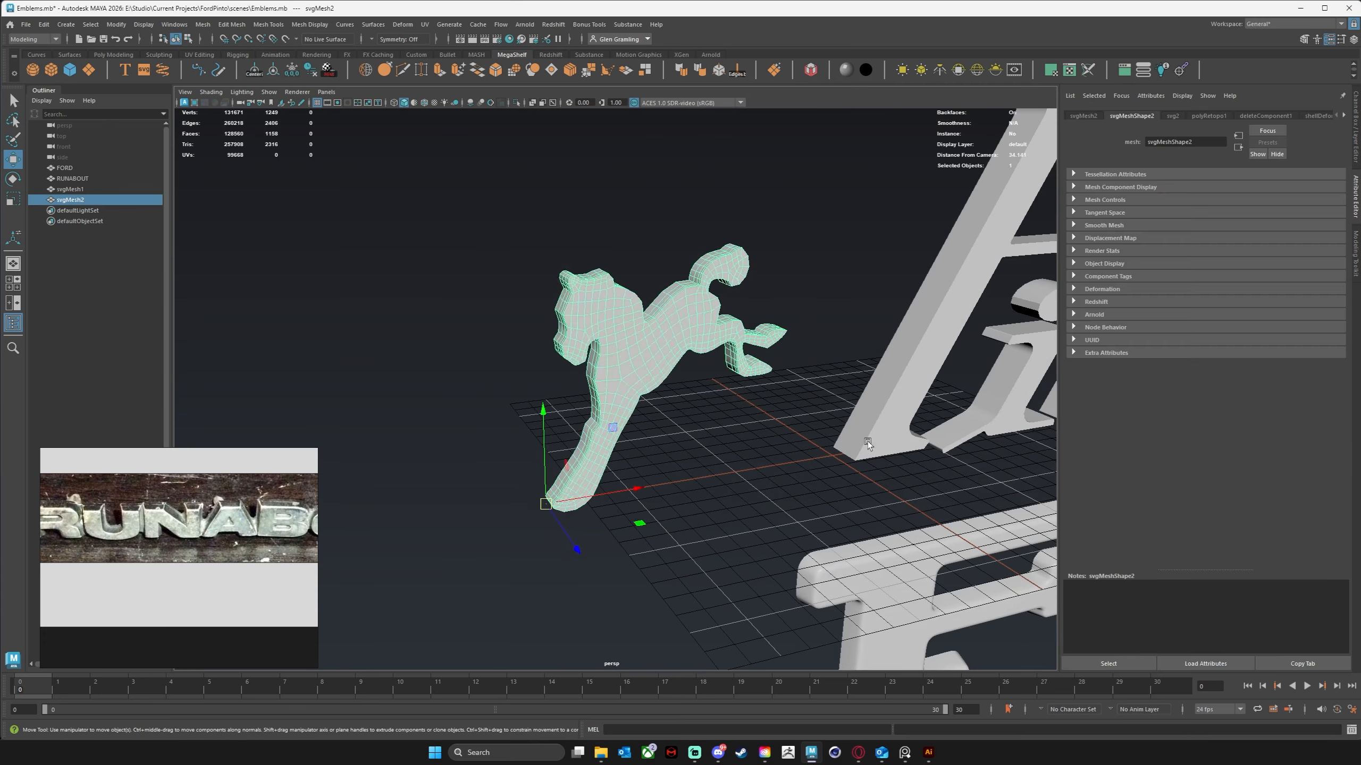
alt+right_drag(867, 441, 650, 426)
alt+drag(650, 425, 721, 421)
key(e)
key(r)
Using the Pinto badge photo as reference, scale the horse down slightly and shift it down, forward and closer to the P.
scroll(210, 537, down, 3)
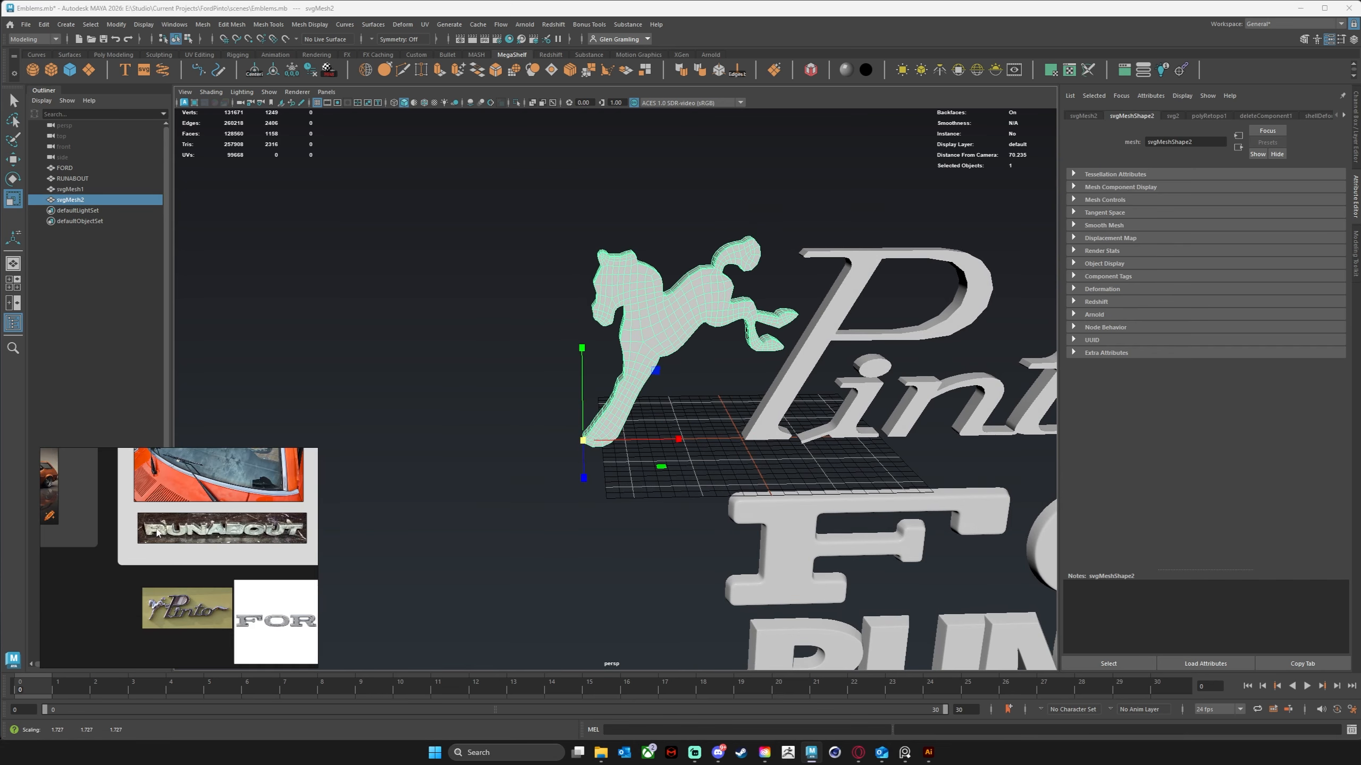
scroll(215, 584, up, 5)
scroll(214, 584, up, 1)
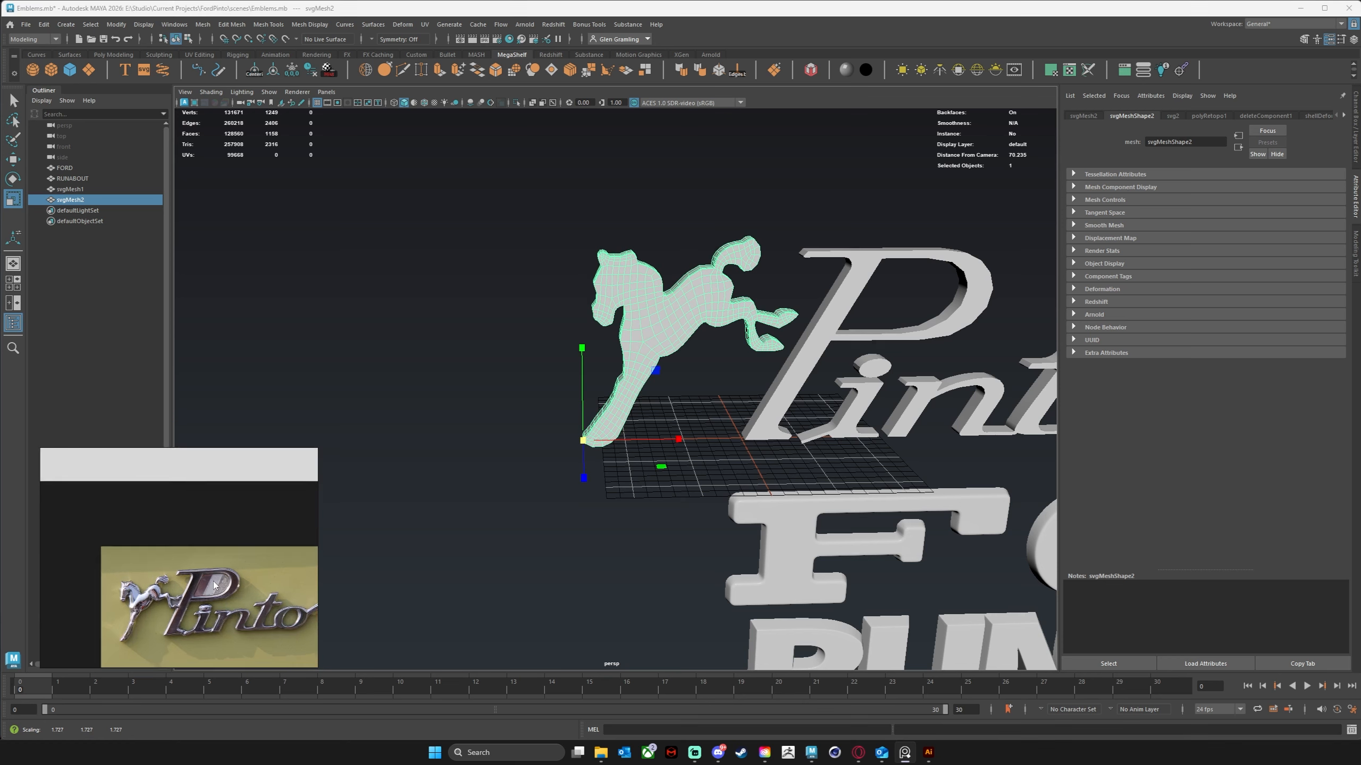
drag(583, 440, 568, 446)
key(w)
drag(584, 375, 582, 380)
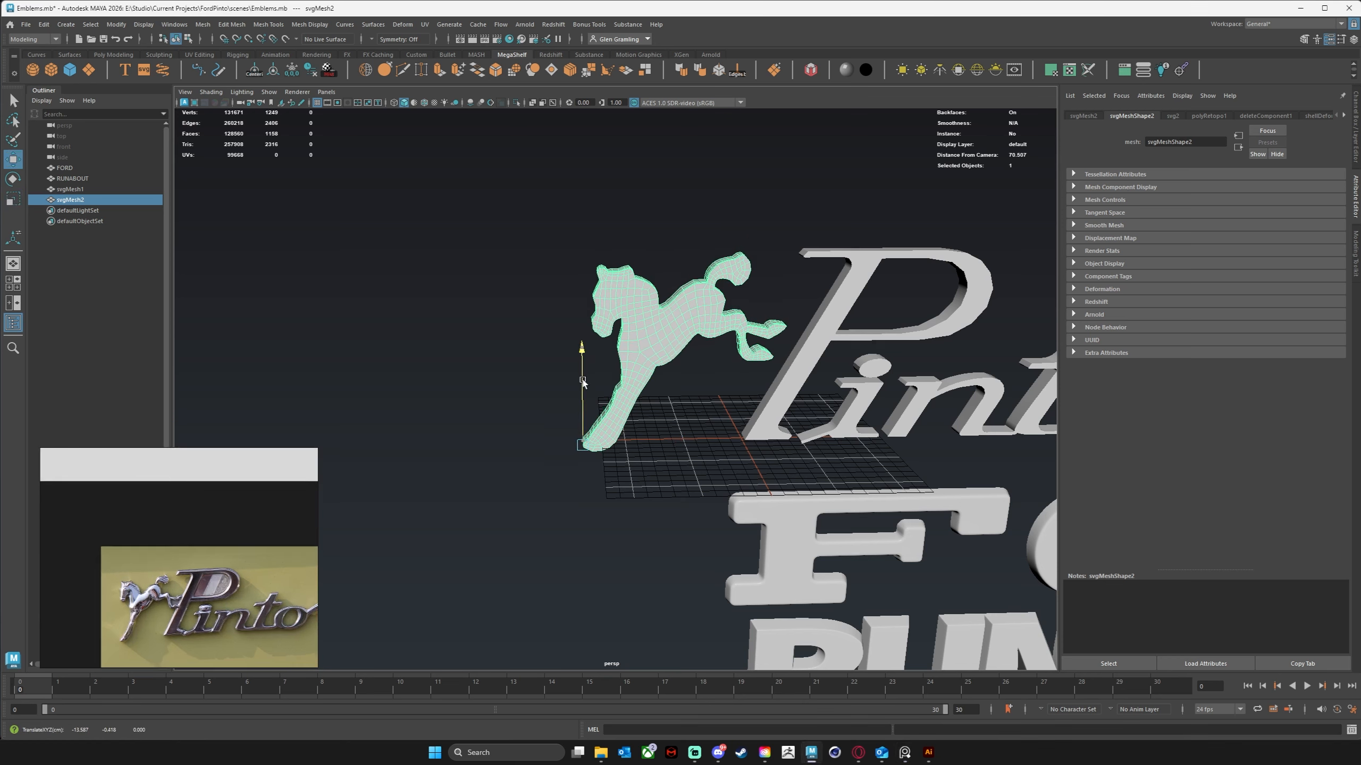
drag(679, 443, 719, 443)
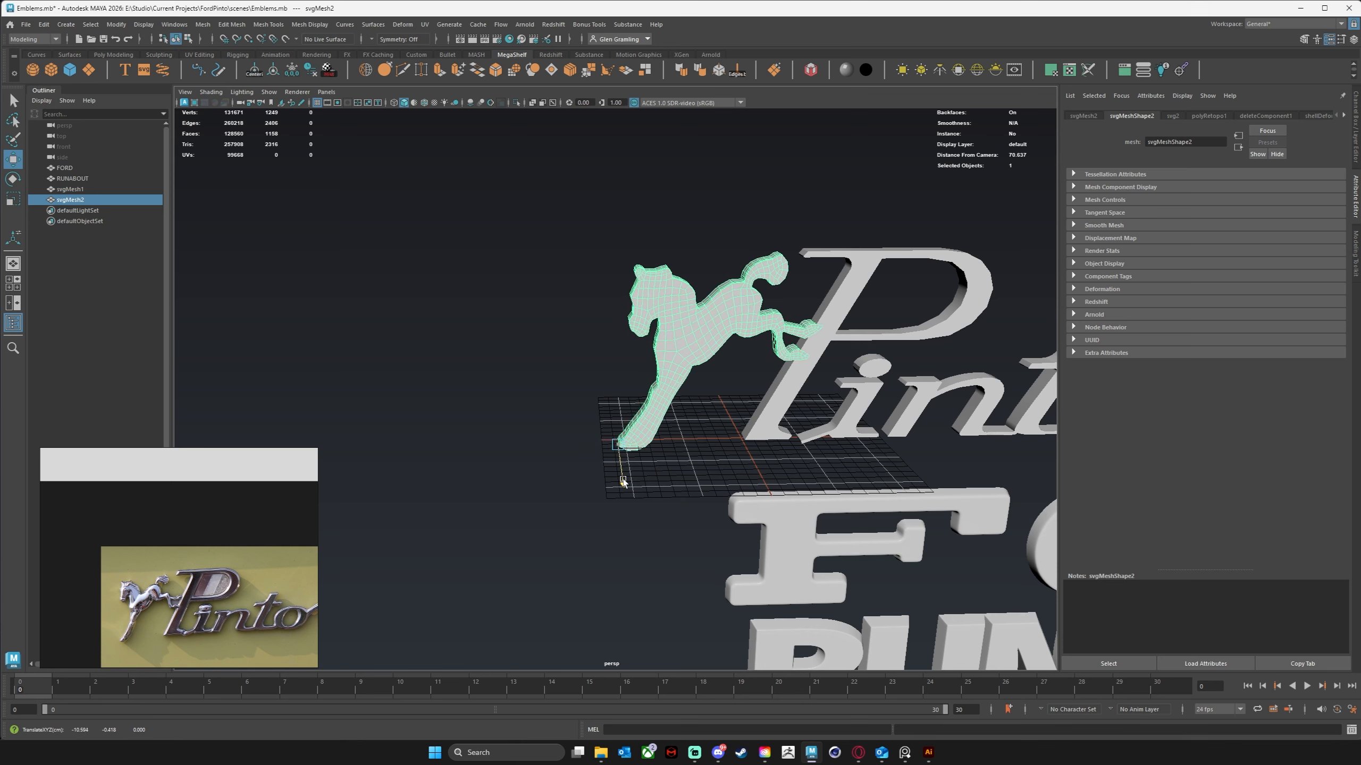
drag(625, 479, 630, 446)
Set the horse's uniform scale to about 1.685 and fine-tune its position so the hind legs meet the P.
key(e)
key(r)
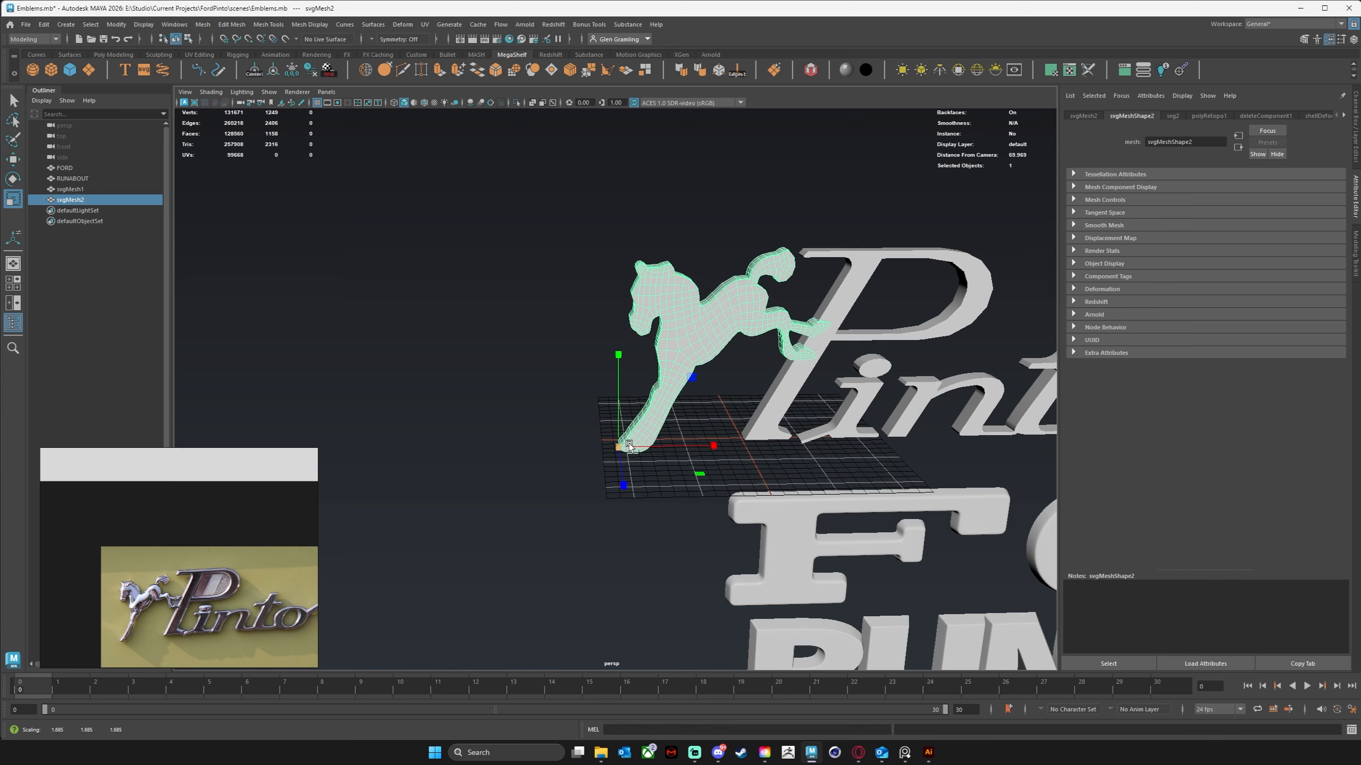
key(w)
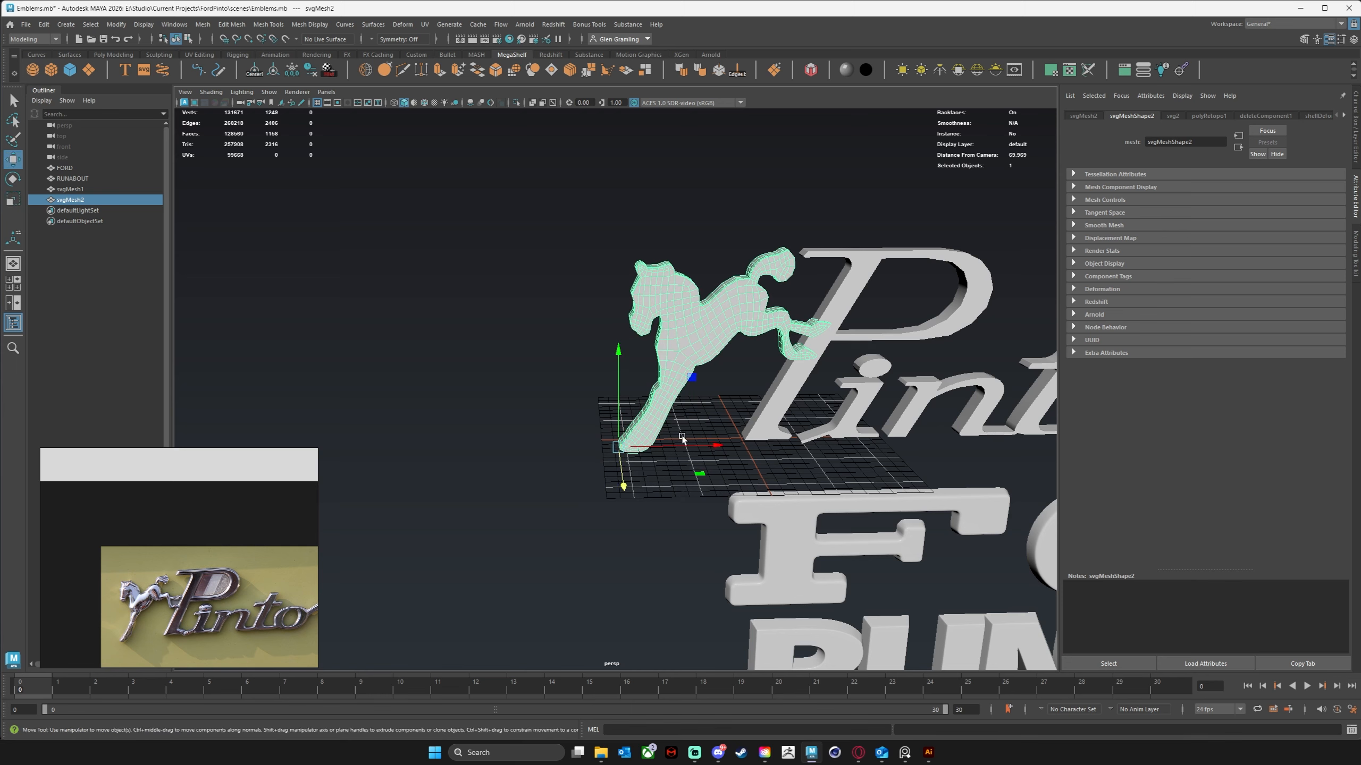
drag(704, 446, 698, 445)
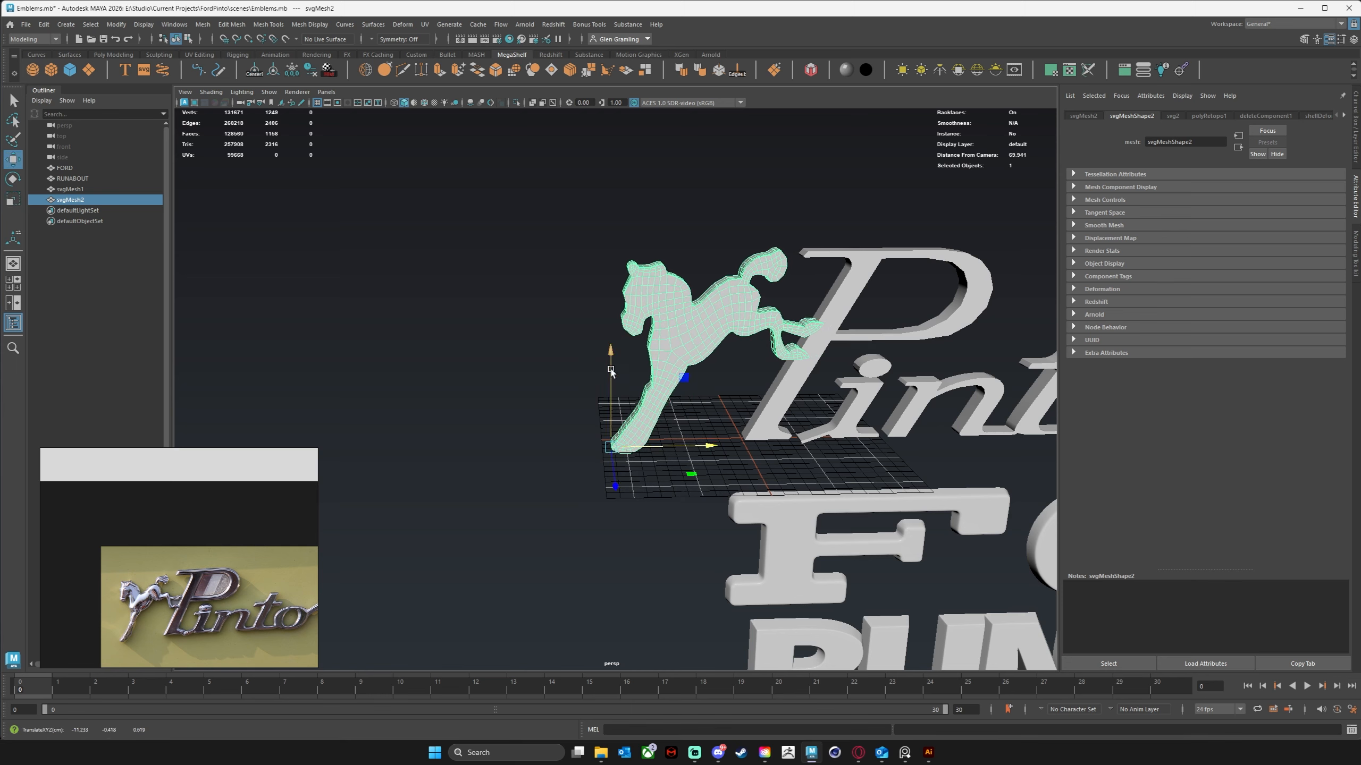
drag(611, 371, 693, 425)
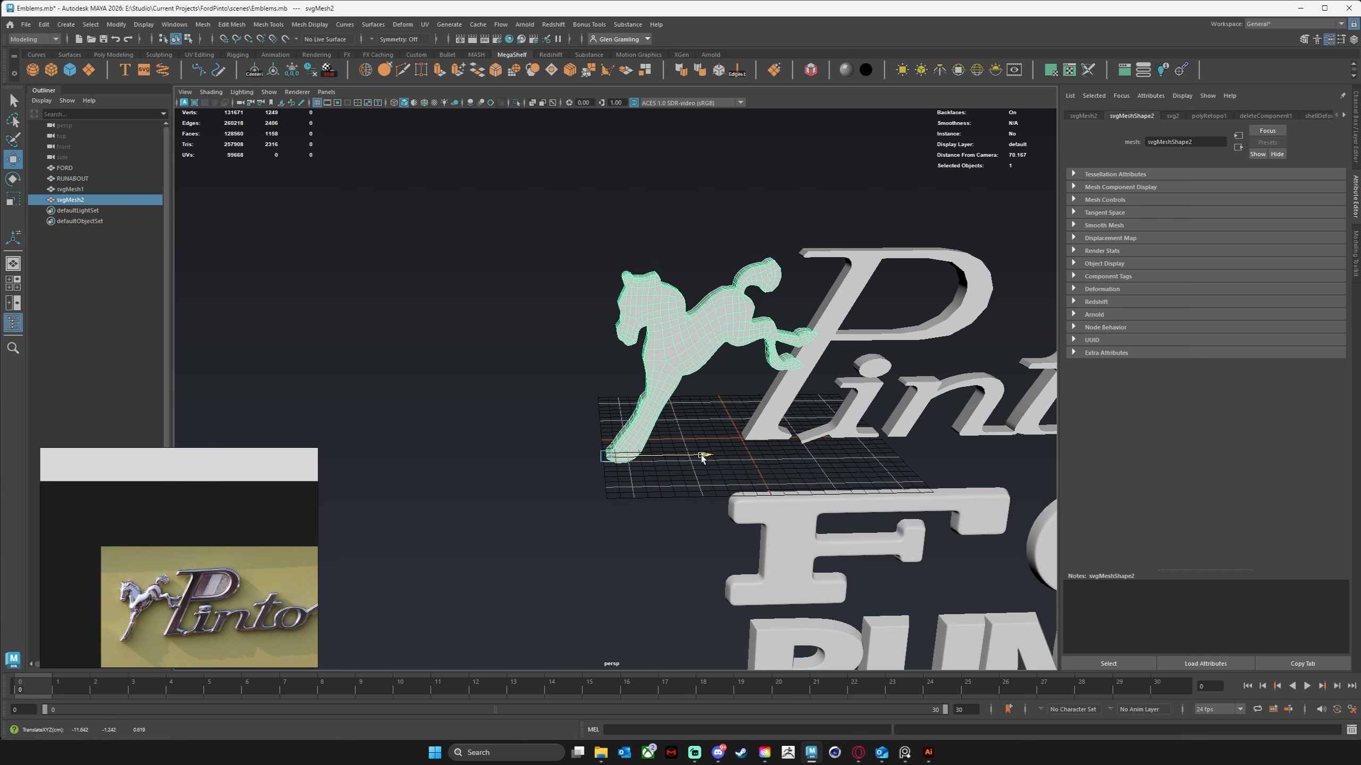
Examine the horse's depth and its junction with the Pinto lettering from several angles against the badge photo.
click(616, 510)
mouse_move(617, 511)
alt+mouse_down()
mouse_move(606, 538)
mouse_move(541, 547)
mouse_move(591, 525)
mouse_move(471, 519)
mouse_move(615, 510)
mouse_move(600, 502)
alt+mouse_up()
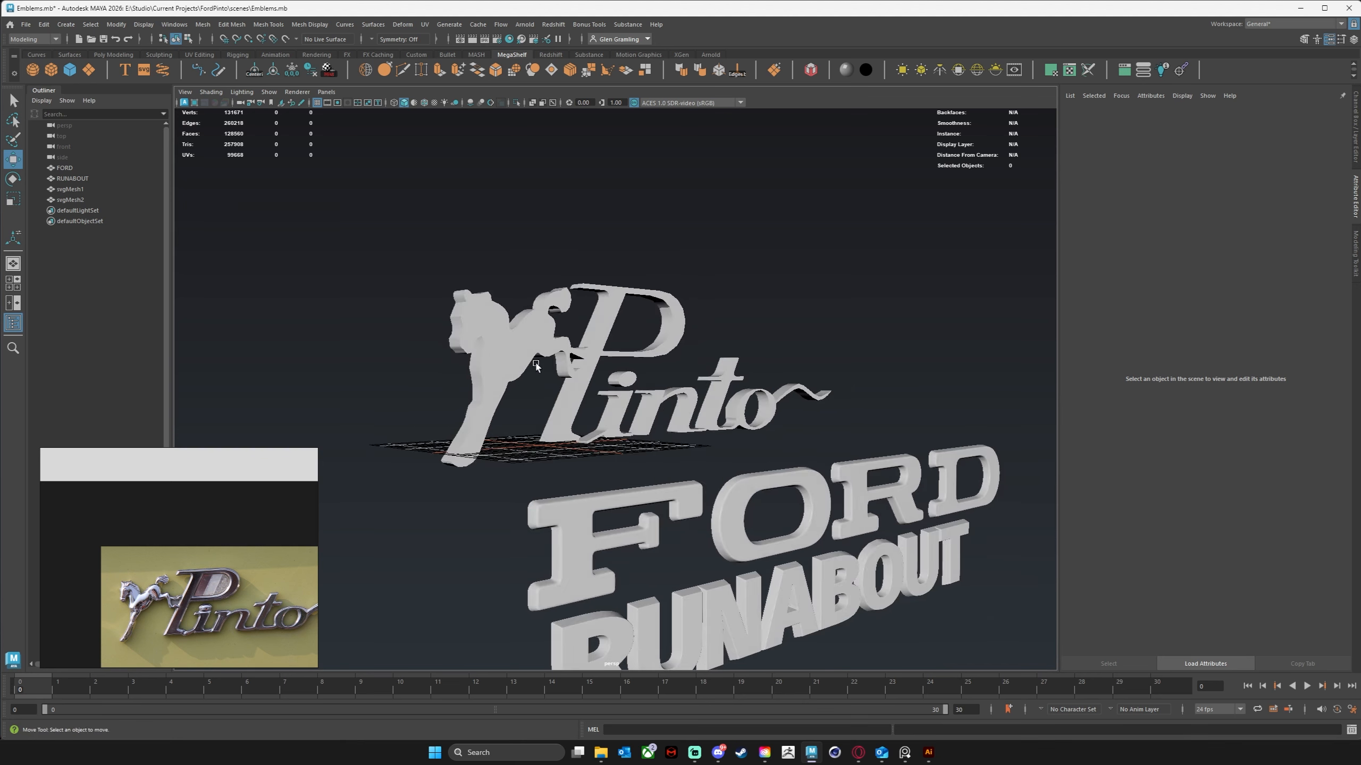
click(456, 421)
alt+drag(456, 421, 445, 419)
mouse_move(691, 371)
alt+mouse_down()
mouse_move(742, 377)
mouse_move(701, 375)
alt+mouse_up()
alt+drag(531, 416, 544, 411)
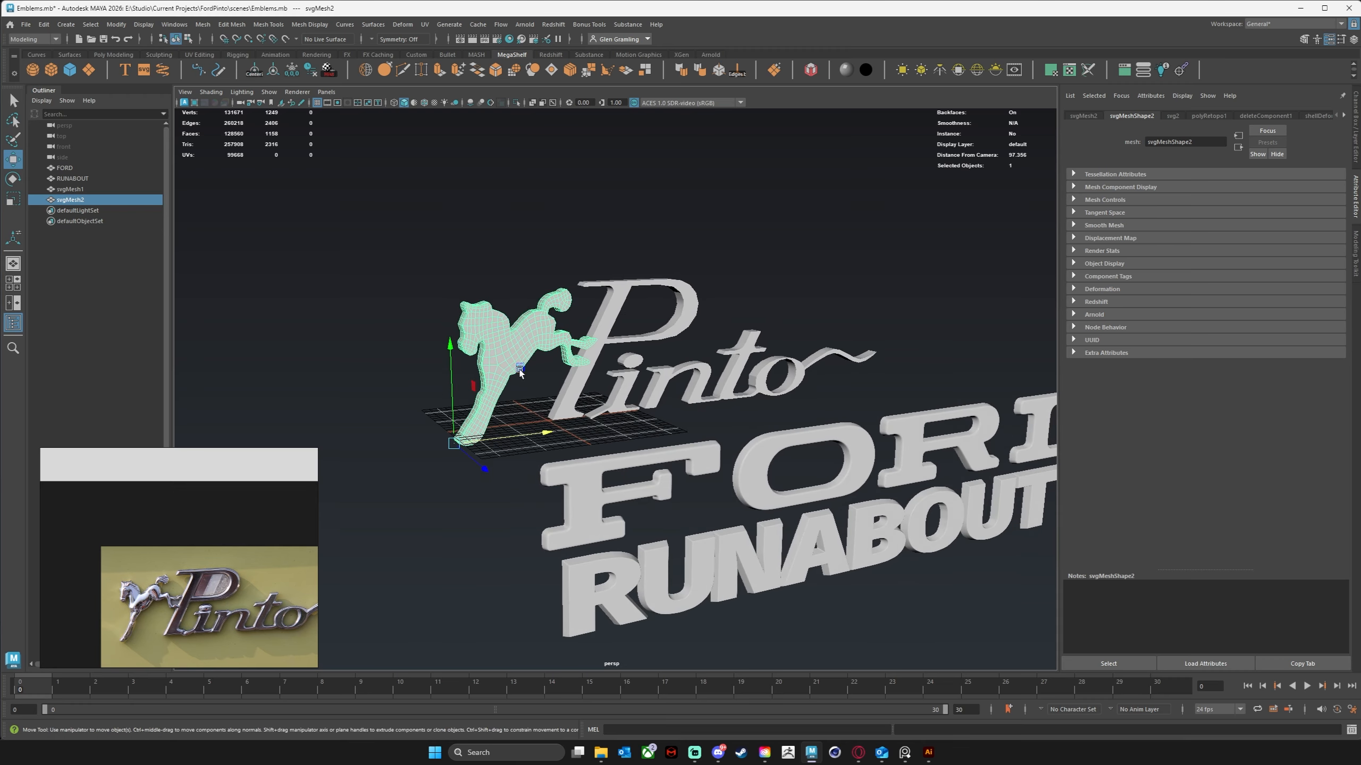
alt+drag(537, 431, 510, 426)
alt+right_drag(510, 426, 543, 418)
alt+drag(543, 418, 525, 407)
alt+middle_drag(526, 408, 560, 438)
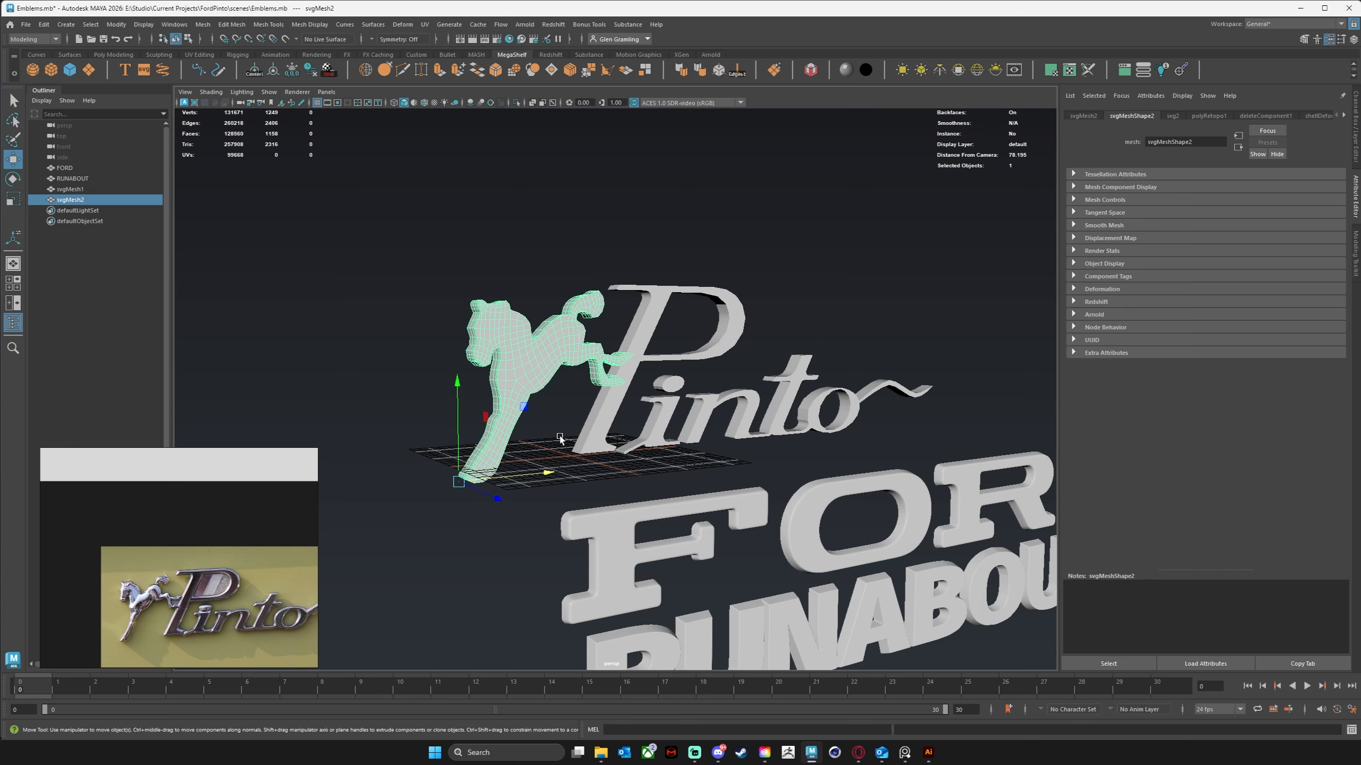
mouse_move(131, 501)
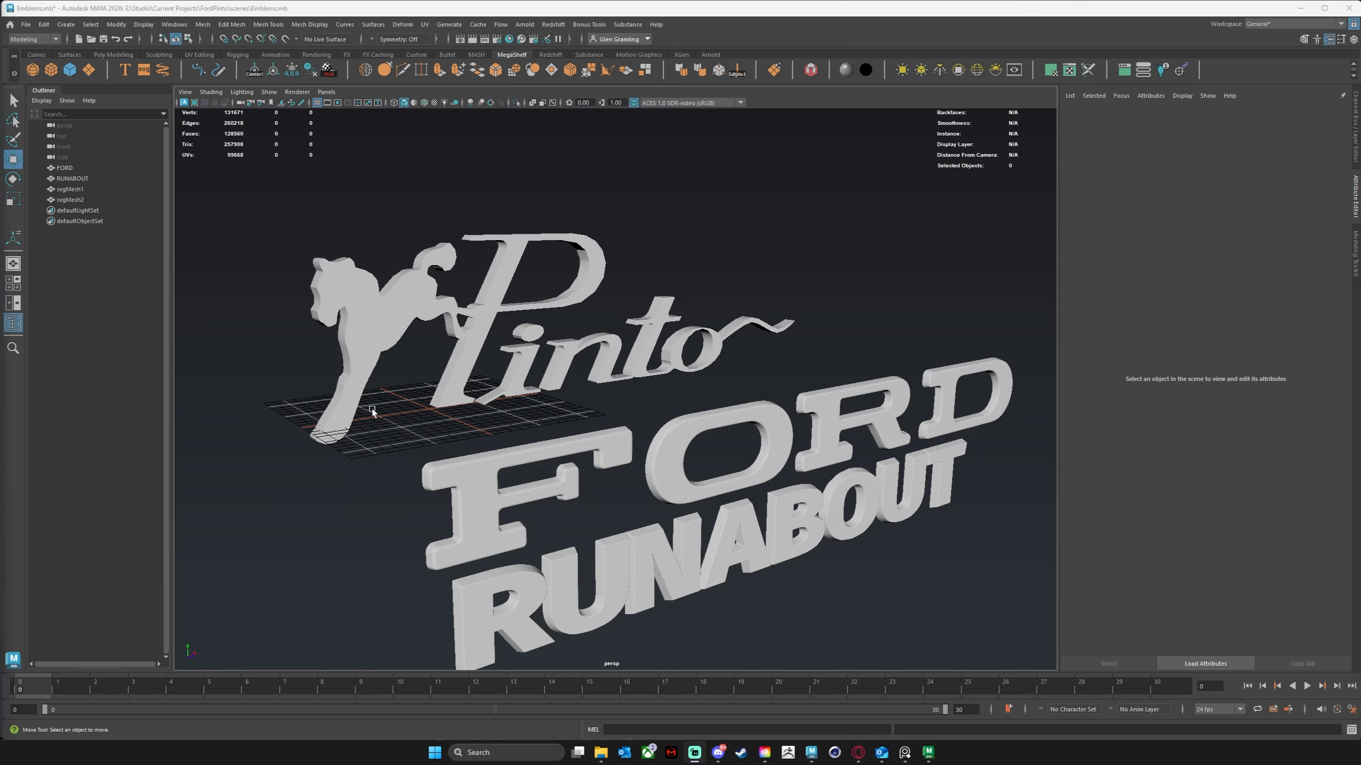
Select the retopologized horse mesh beside the Pinto lettering.
alt+drag(401, 431, 422, 392)
alt+middle_drag(433, 378, 460, 377)
scroll(469, 381, up, 4)
click(422, 282)
alt+drag(461, 377, 420, 385)
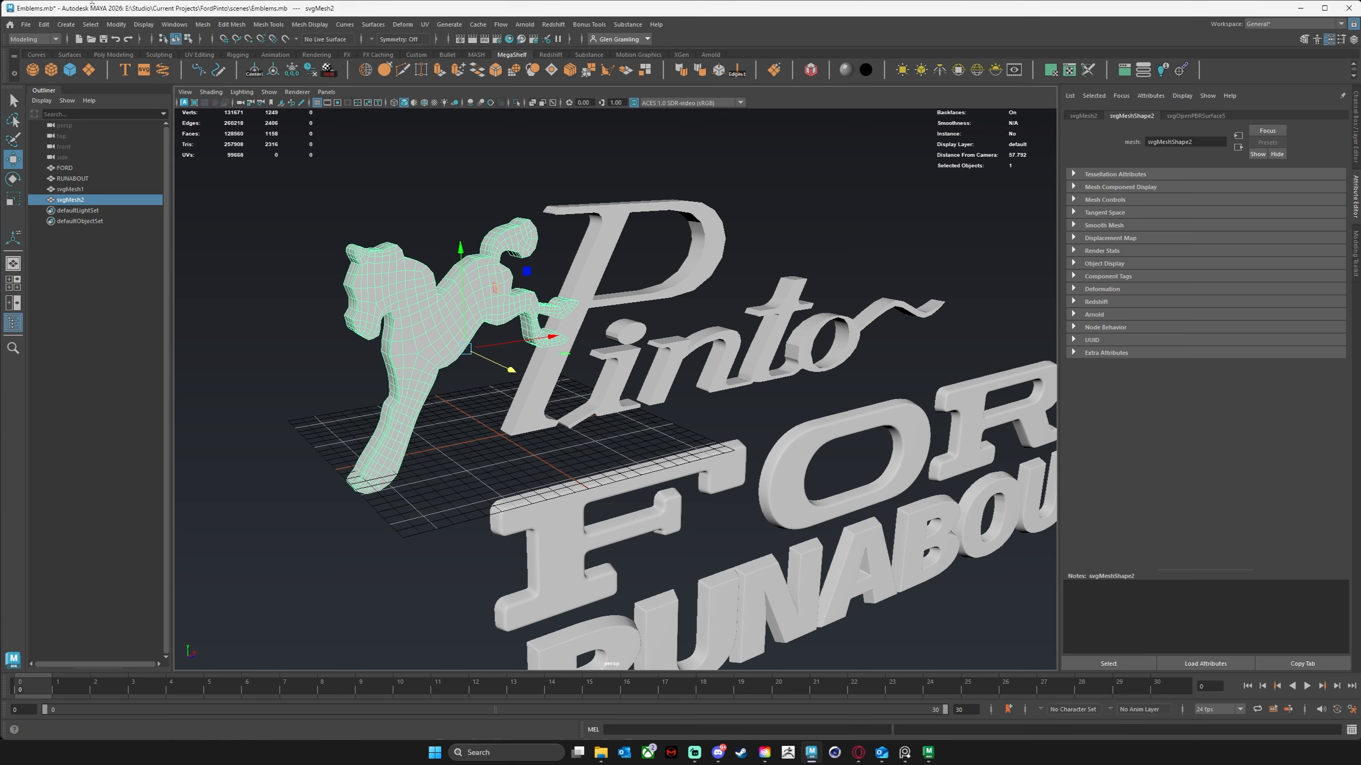
Export only the selected horse to the Desktop as an OBJ file named PintoHorse.
click(26, 24)
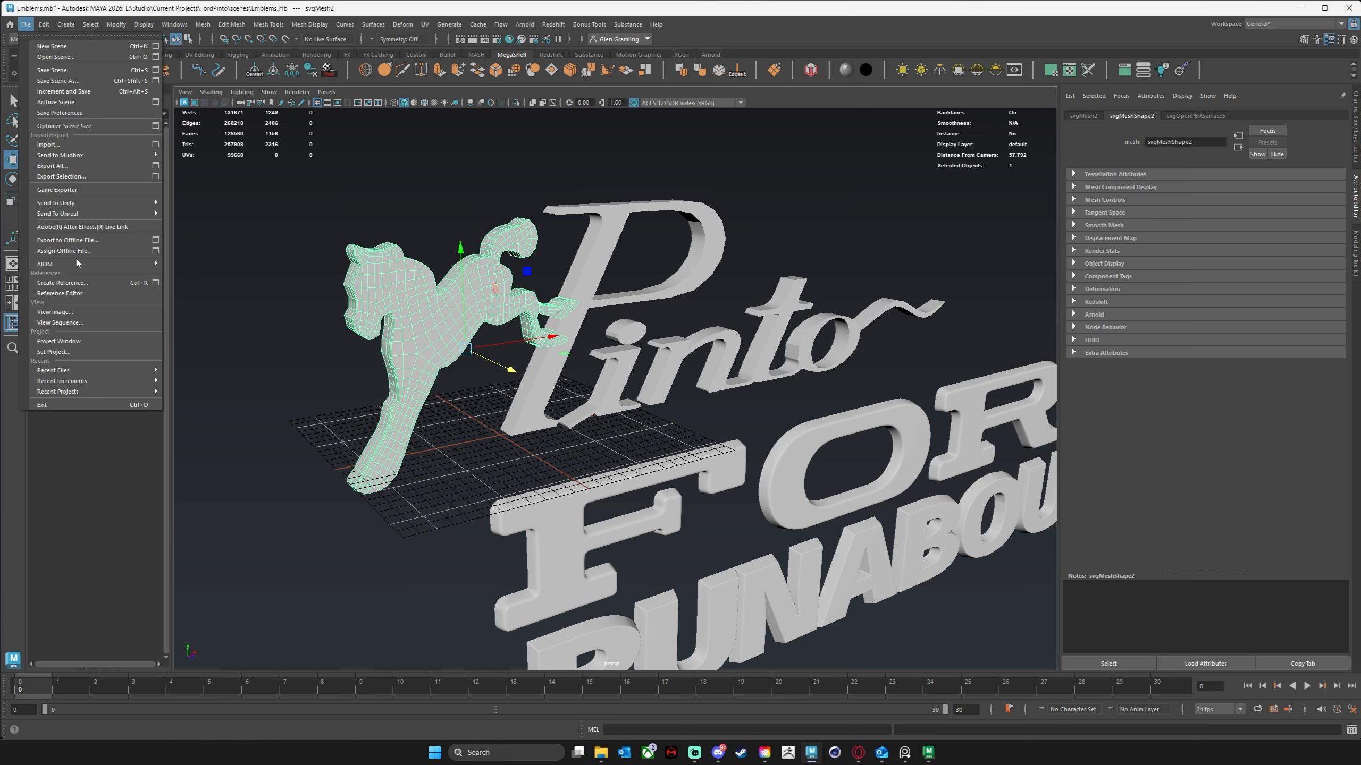
mouse_move(80, 156)
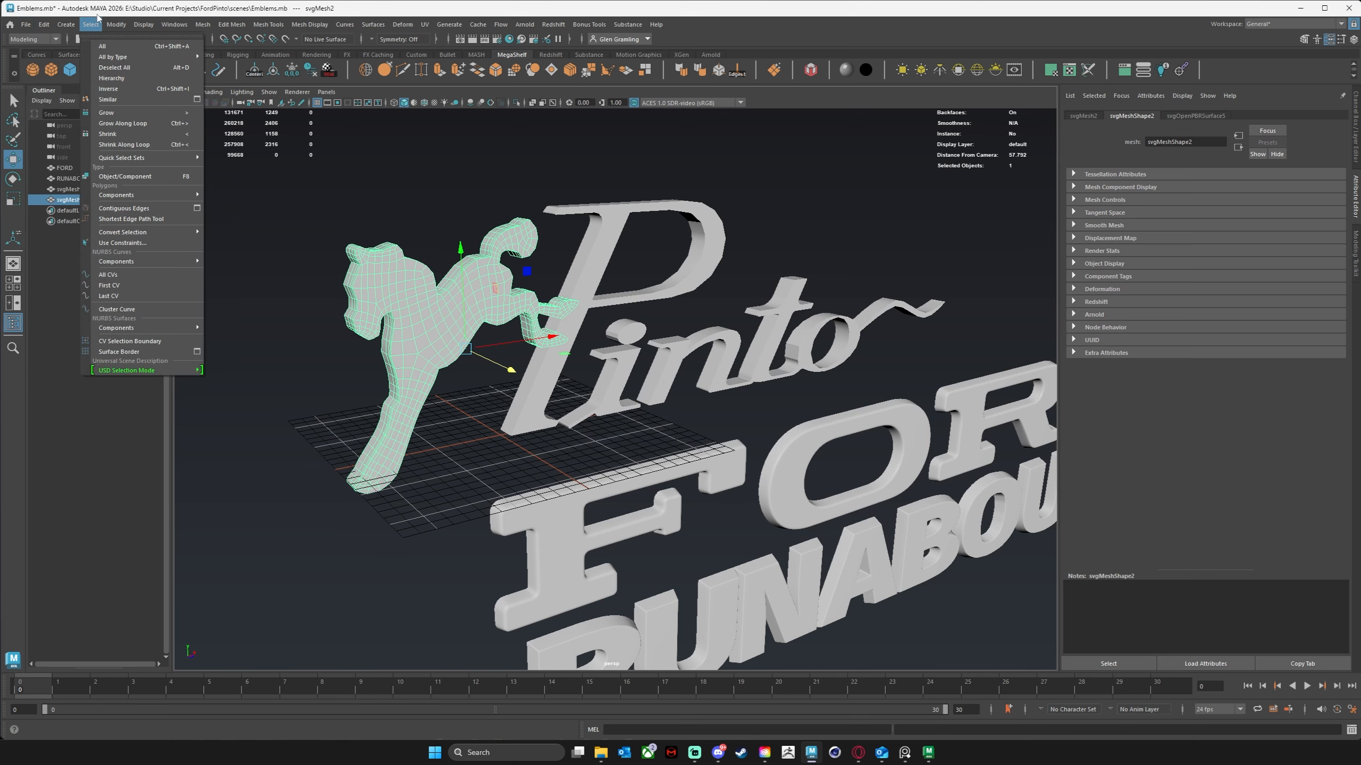
click(122, 10)
click(25, 24)
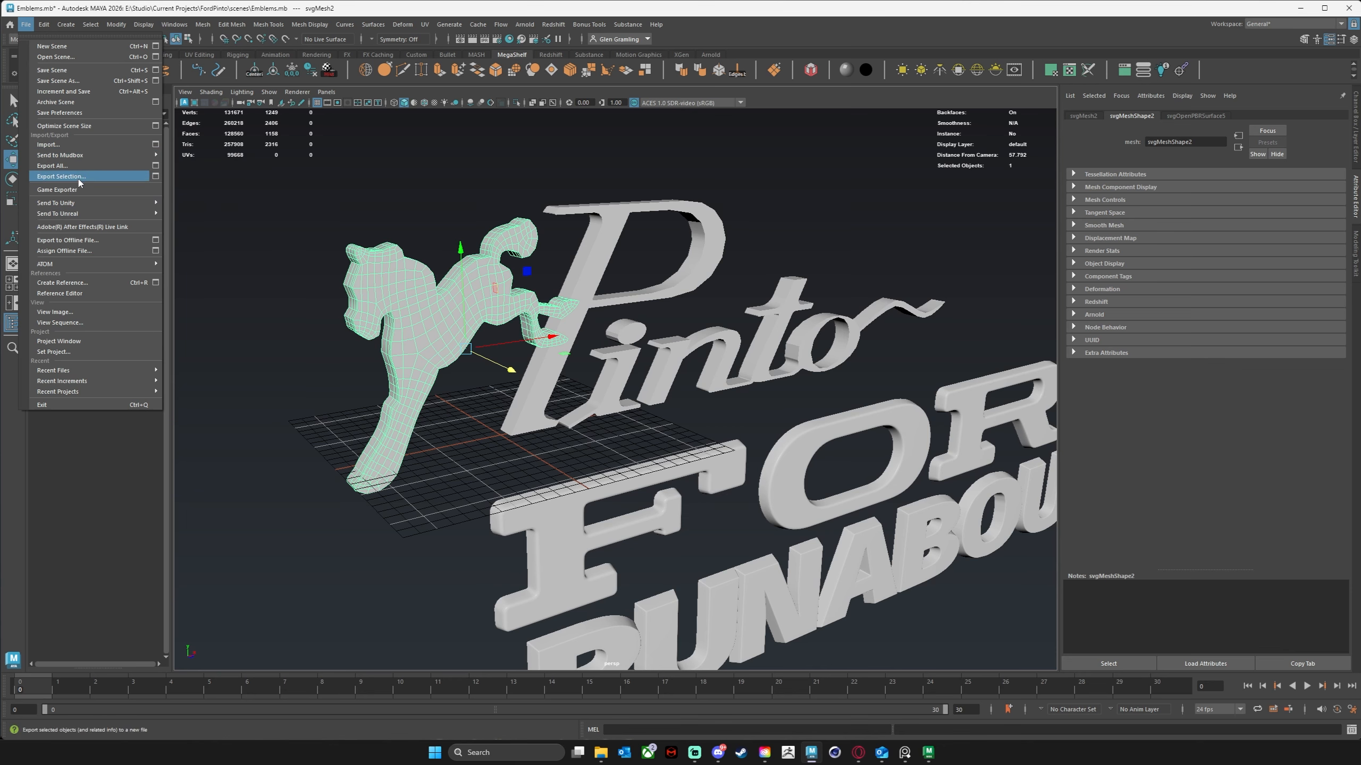
click(61, 176)
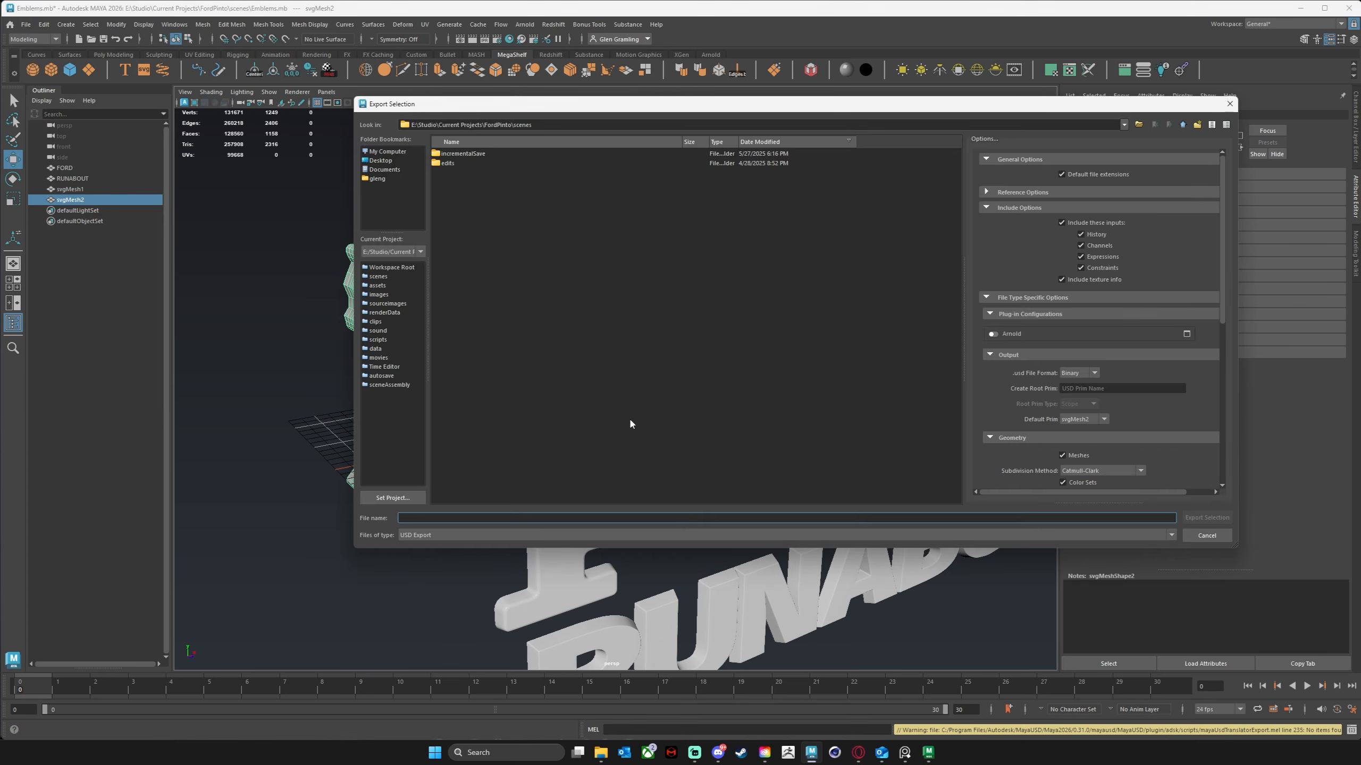
click(409, 535)
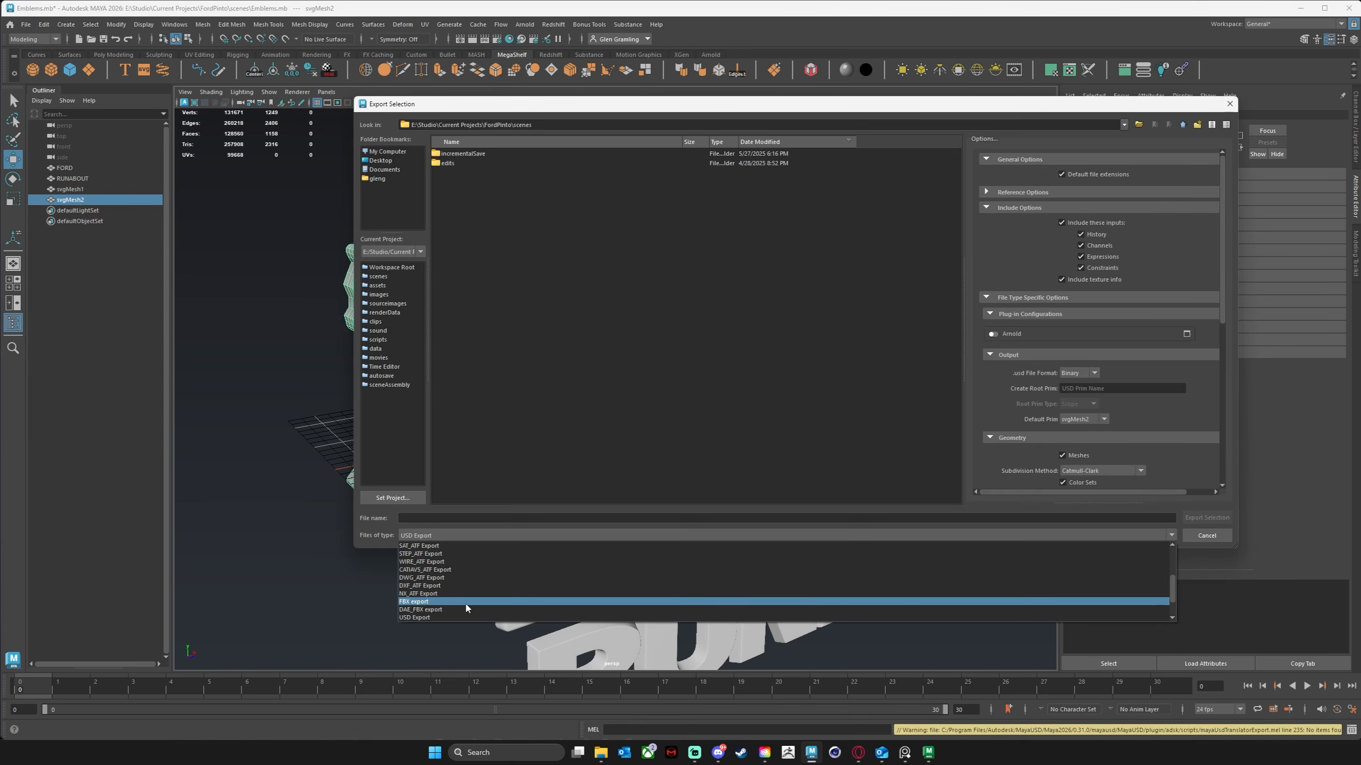
scroll(433, 608, down, 2)
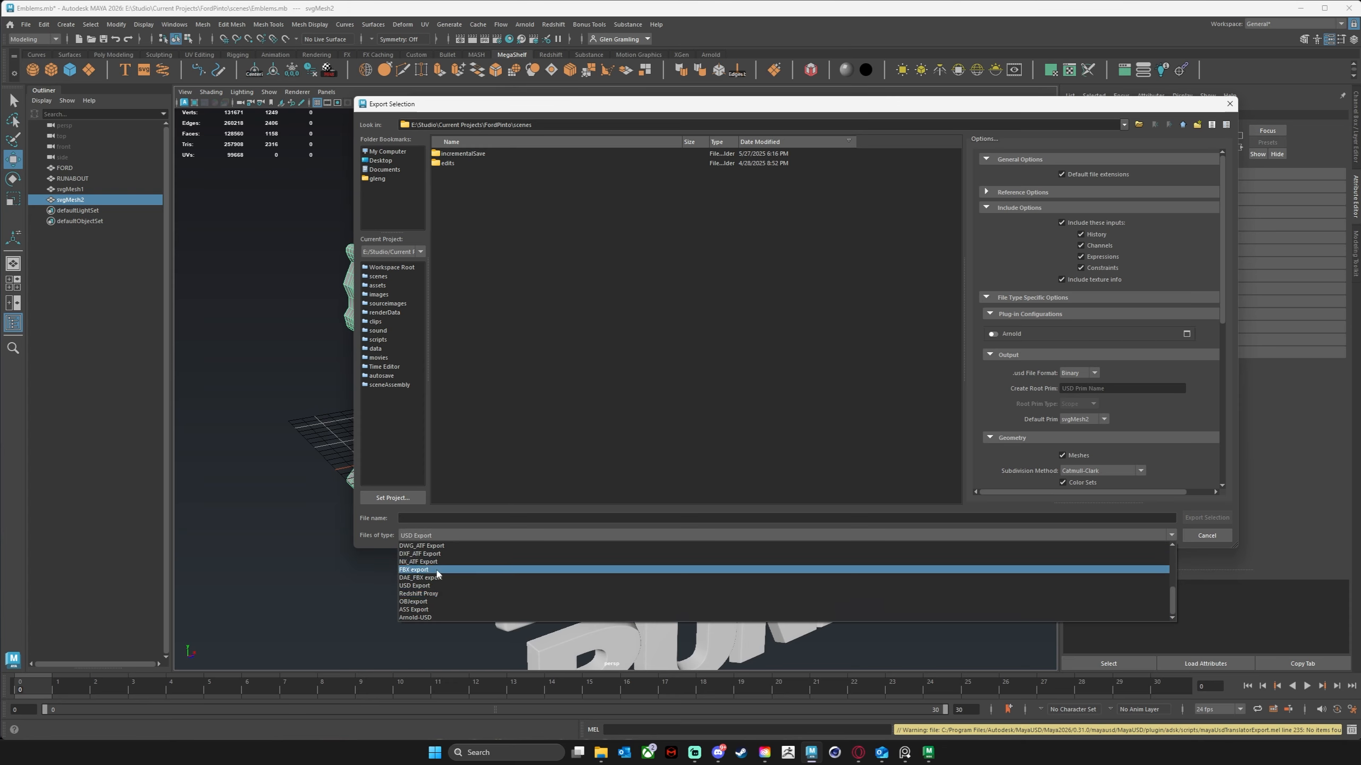
click(413, 601)
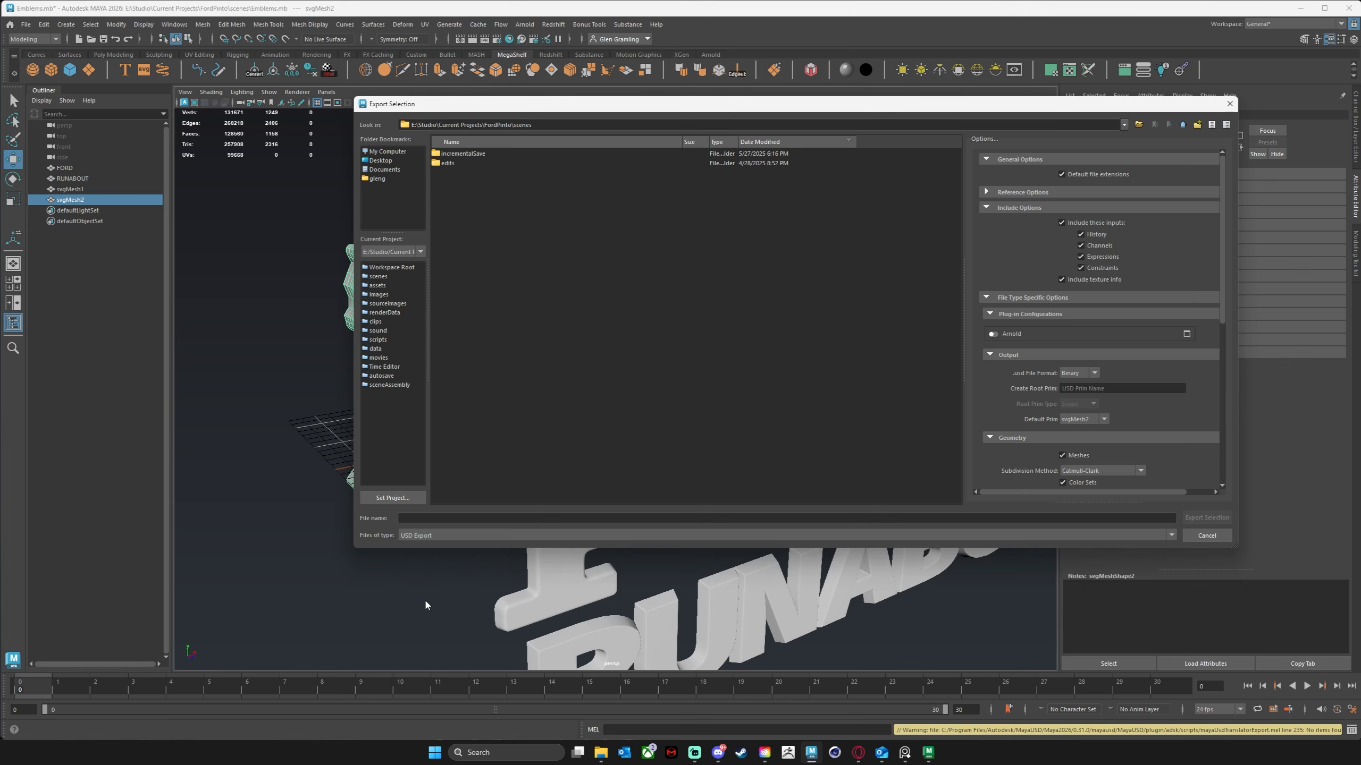
click(385, 161)
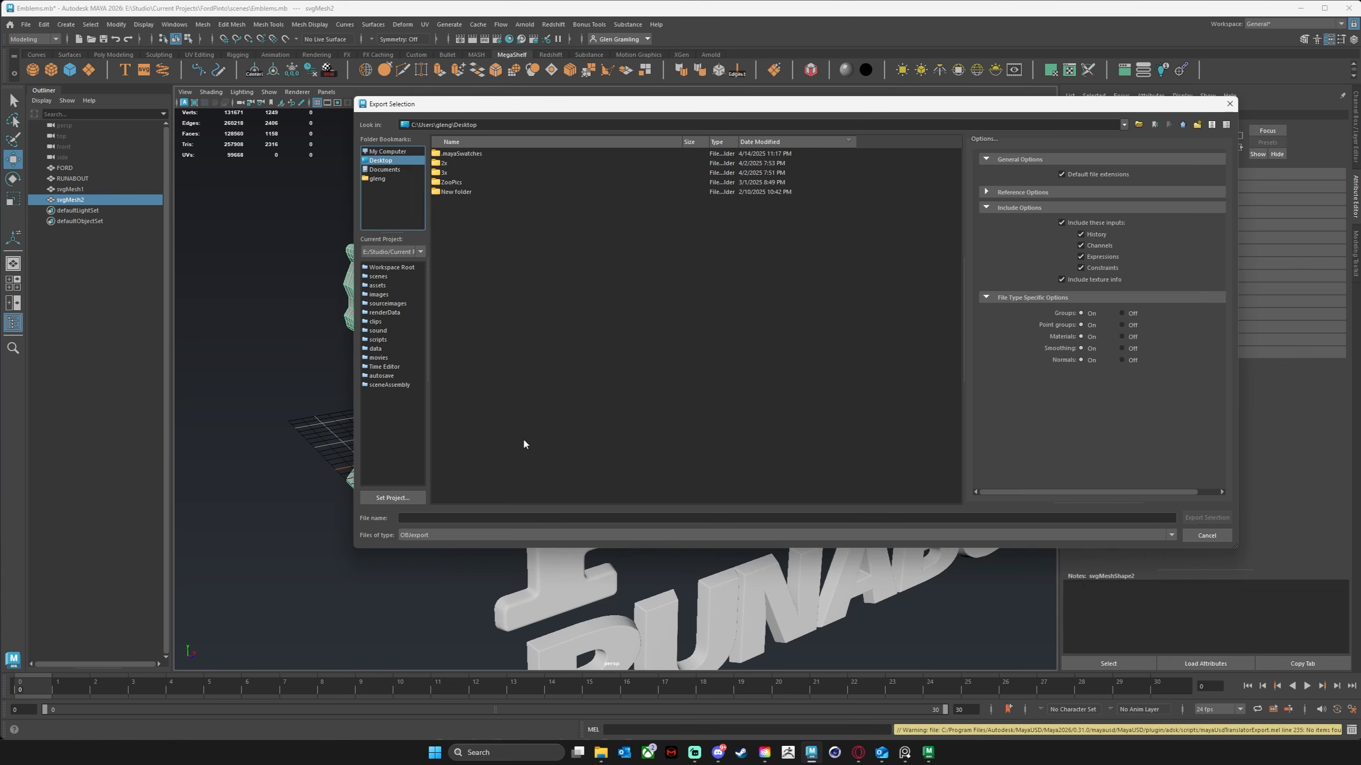
click(486, 517)
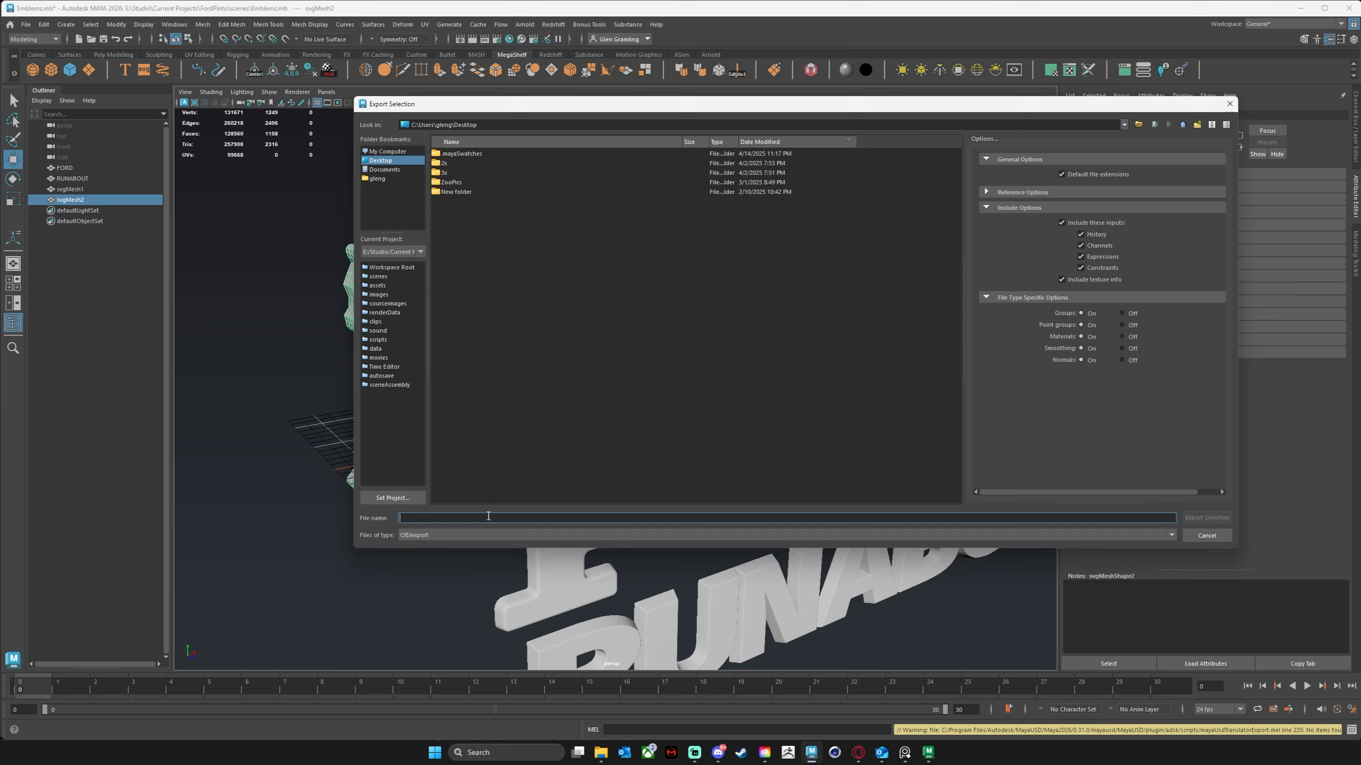
text(F)
click(1207, 518)
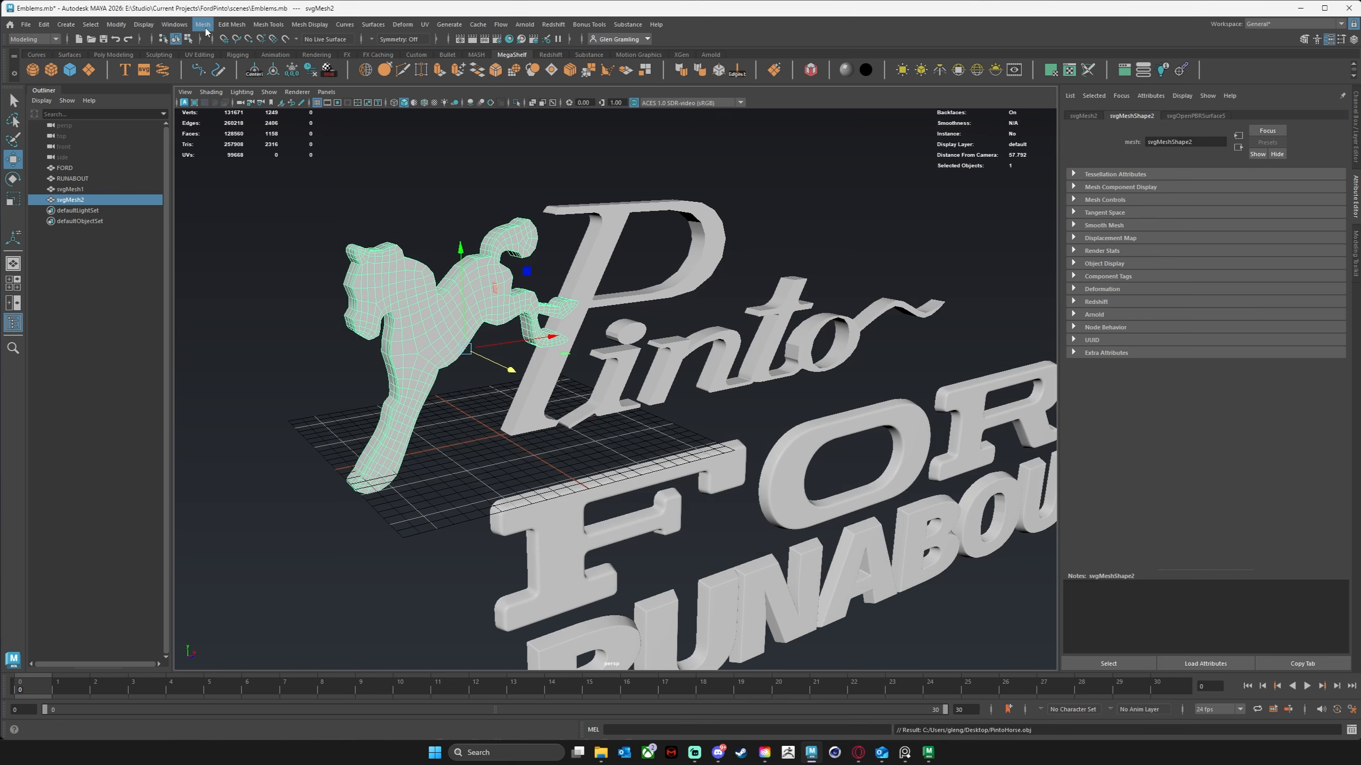
Check in the Plug-in Manager whether the obj export plug-in is loaded, and deselect the horse.
click(175, 24)
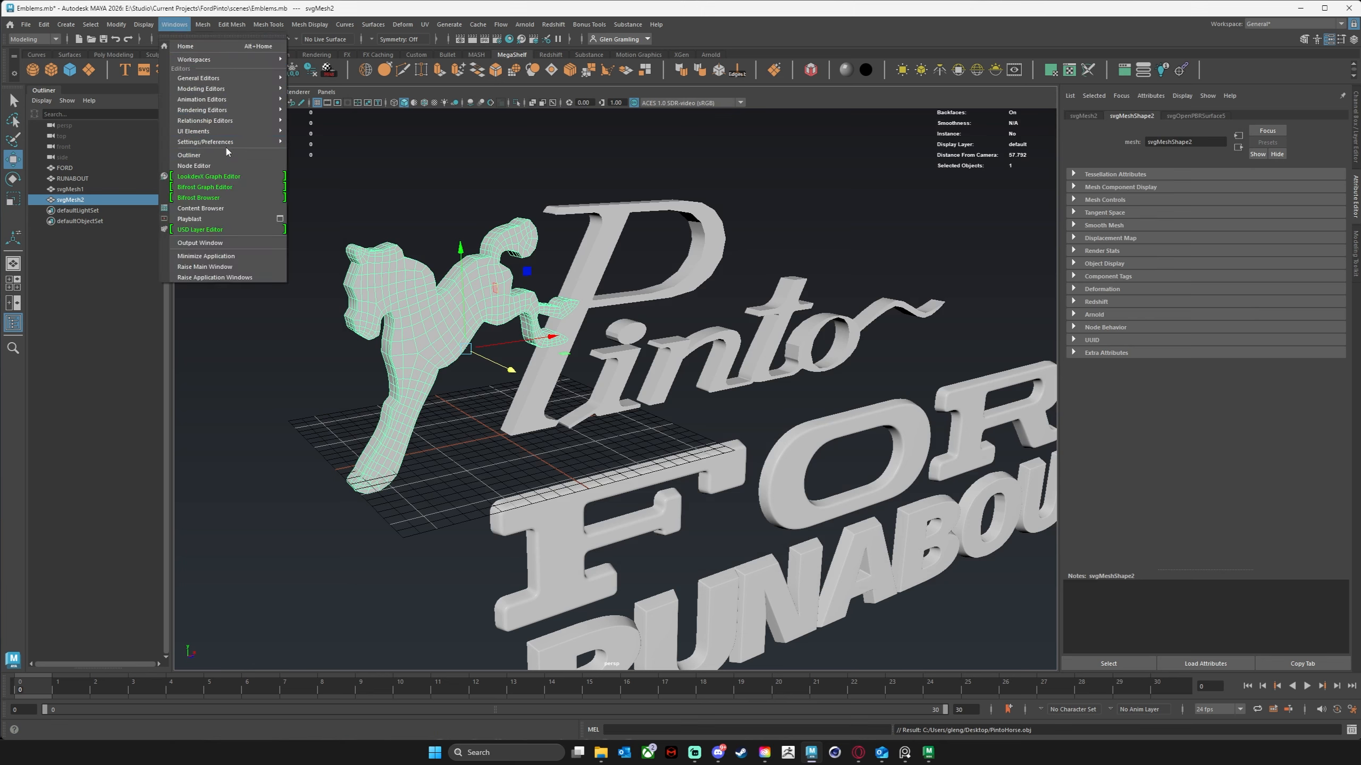
mouse_move(227, 142)
click(345, 220)
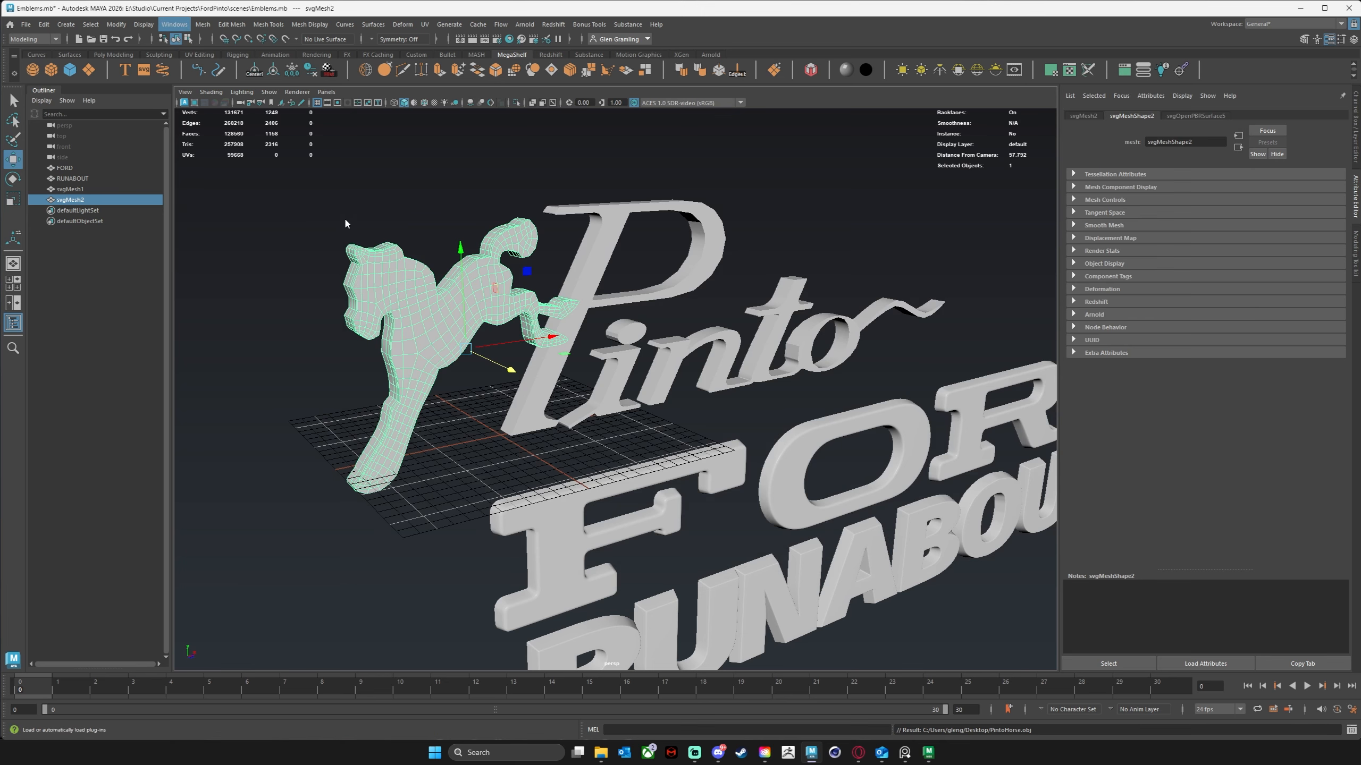
click(513, 124)
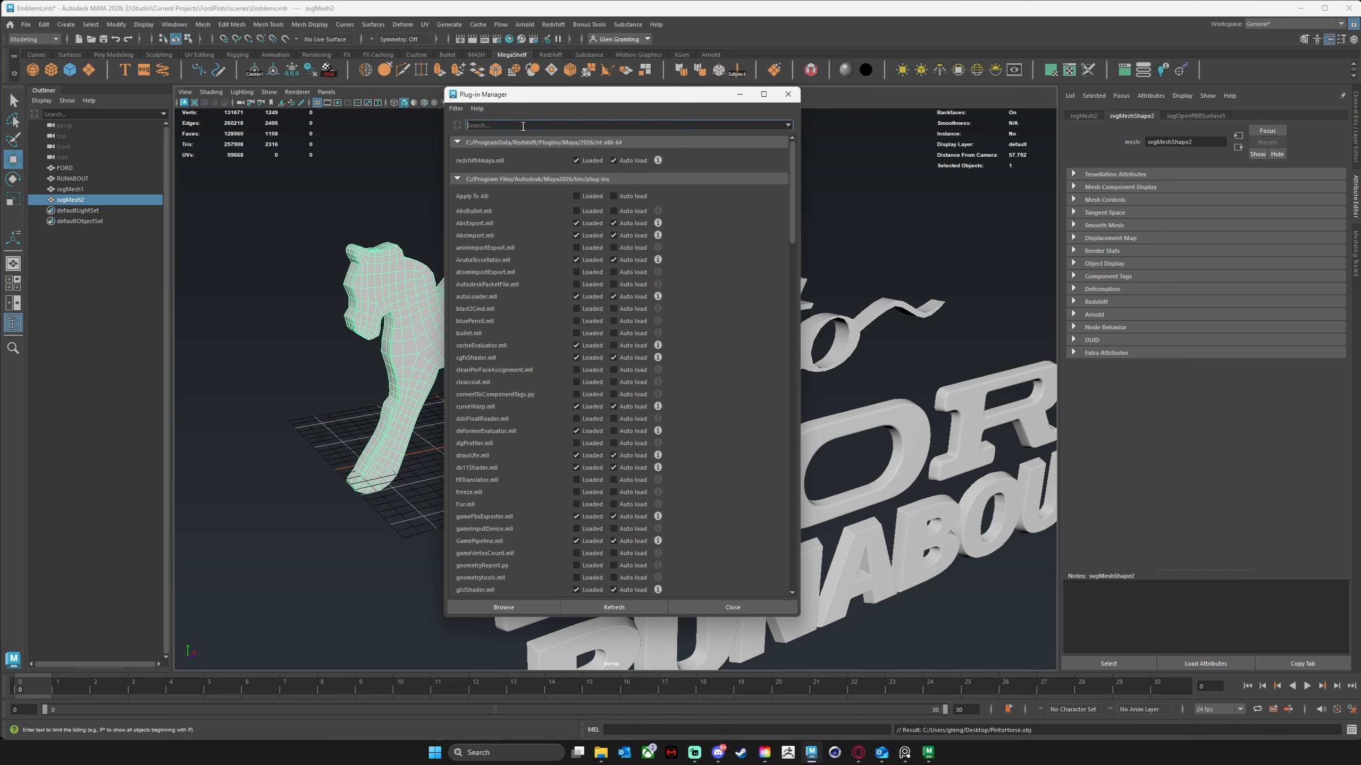
text(obj)
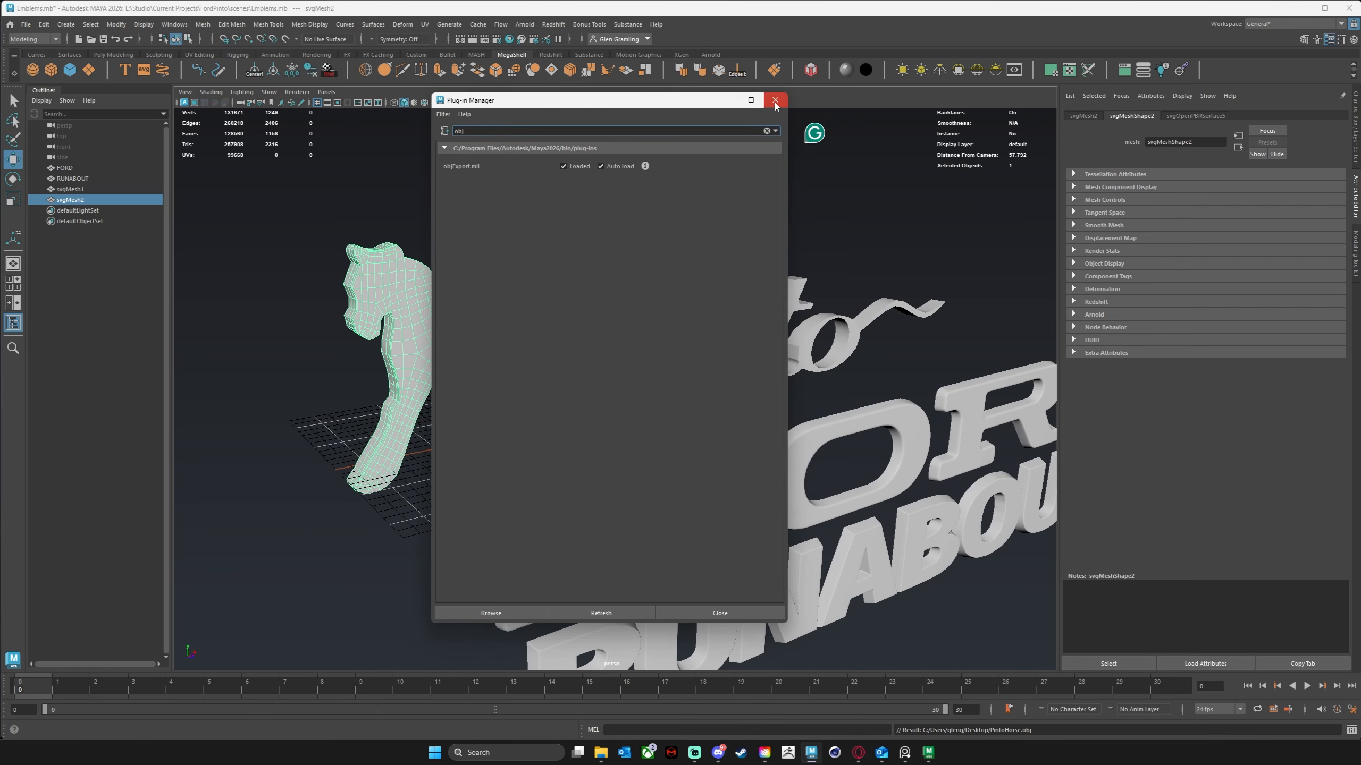
click(787, 93)
click(328, 383)
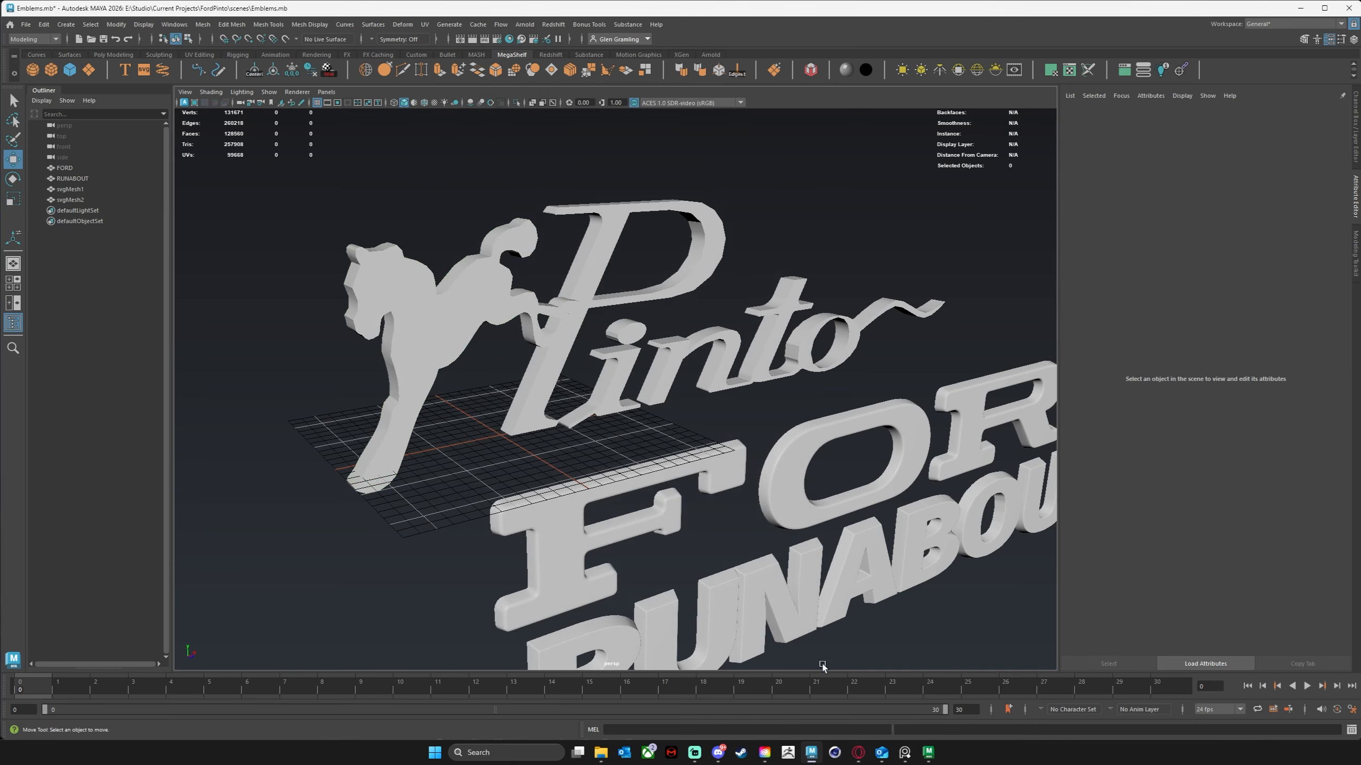
Switch to Mudbox and import the PintoHorse OBJ file from the Desktop.
click(929, 755)
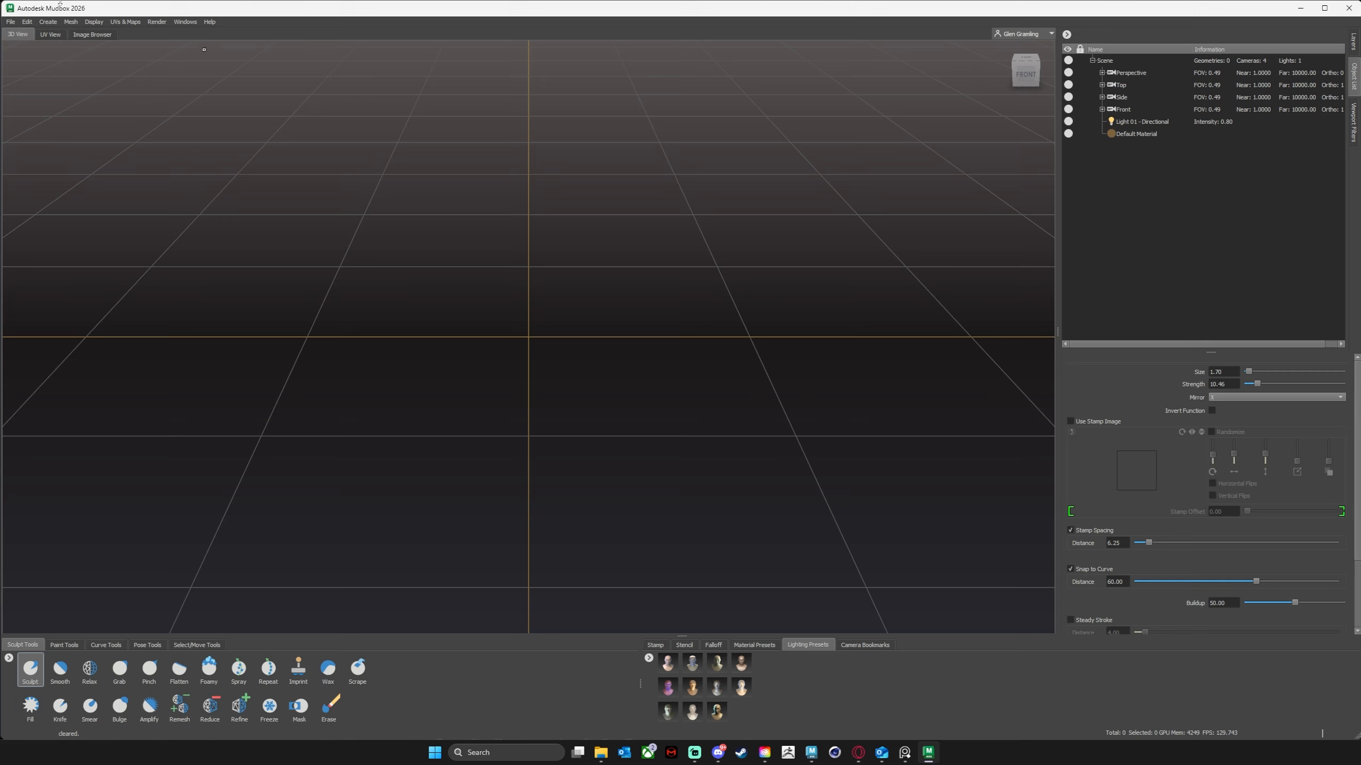
click(9, 21)
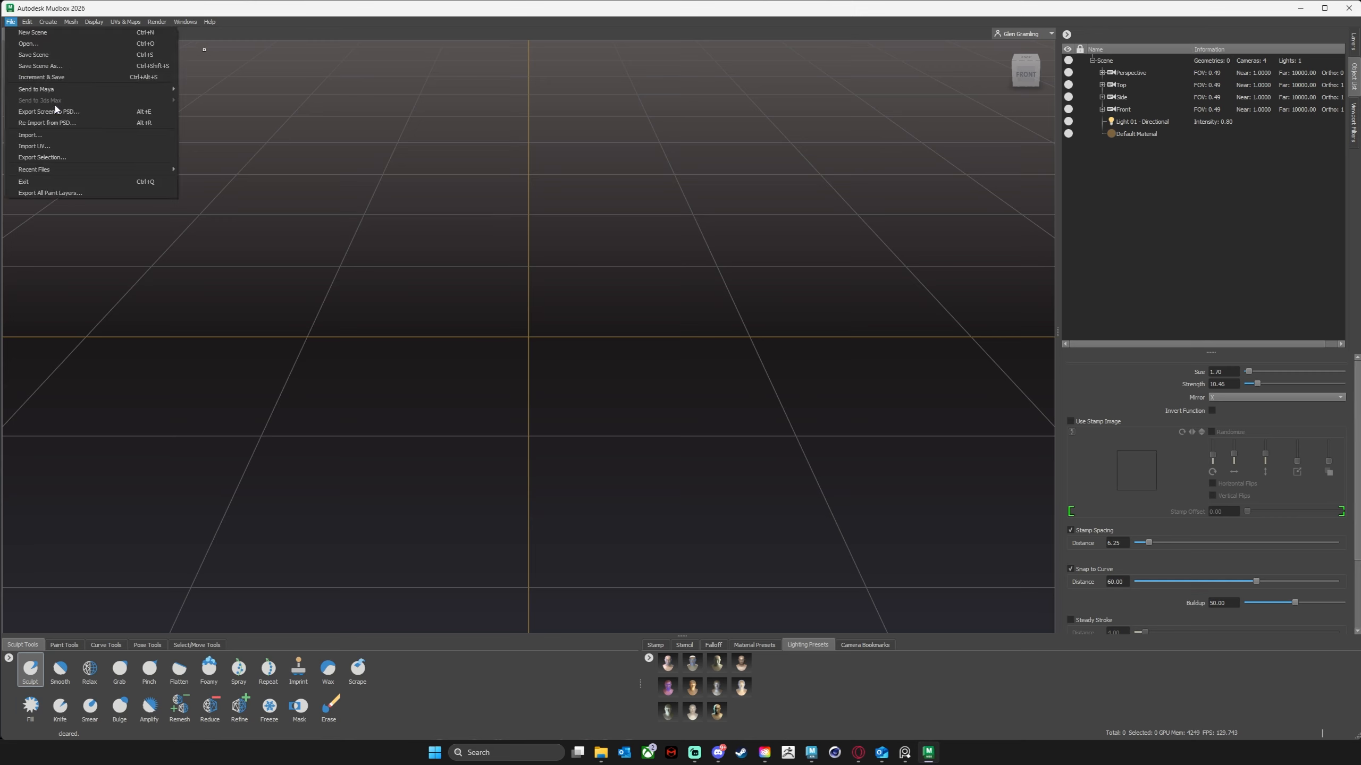
click(58, 135)
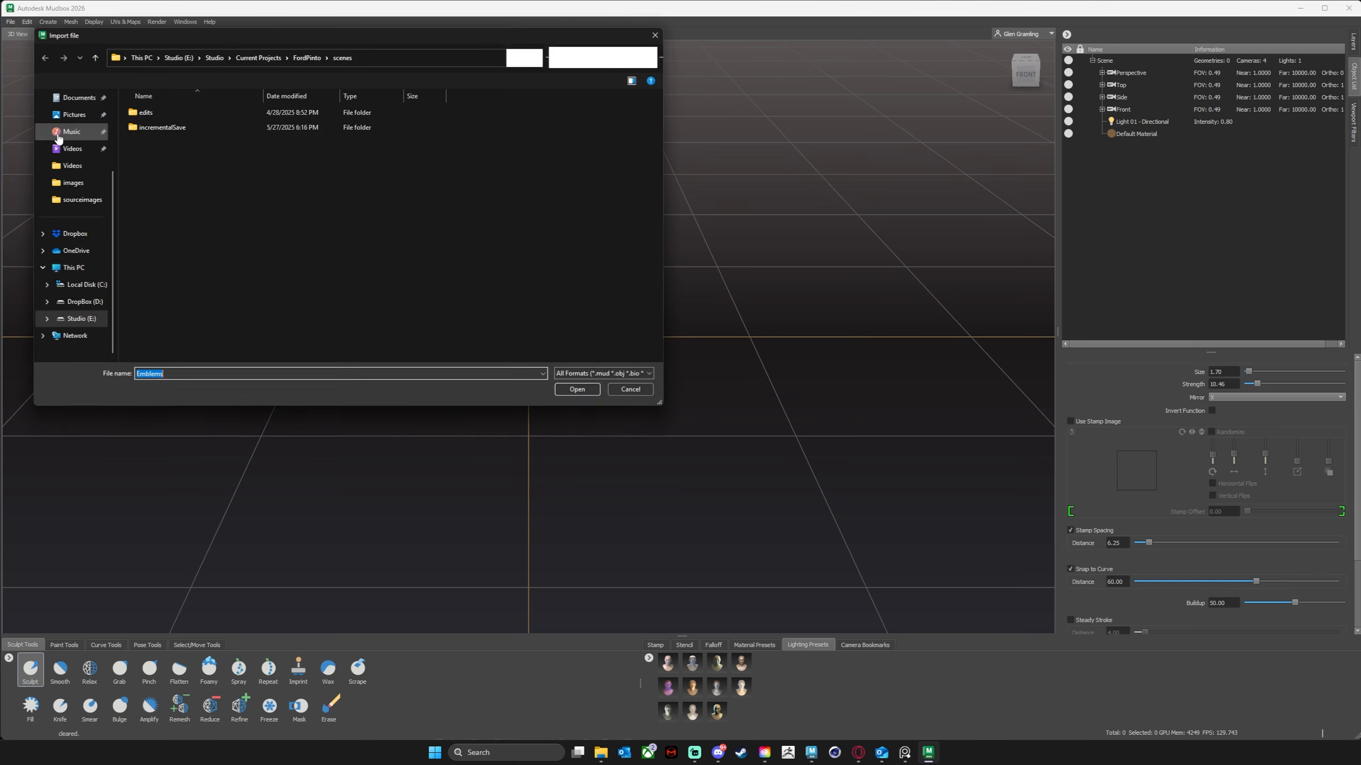
click(74, 233)
click(94, 57)
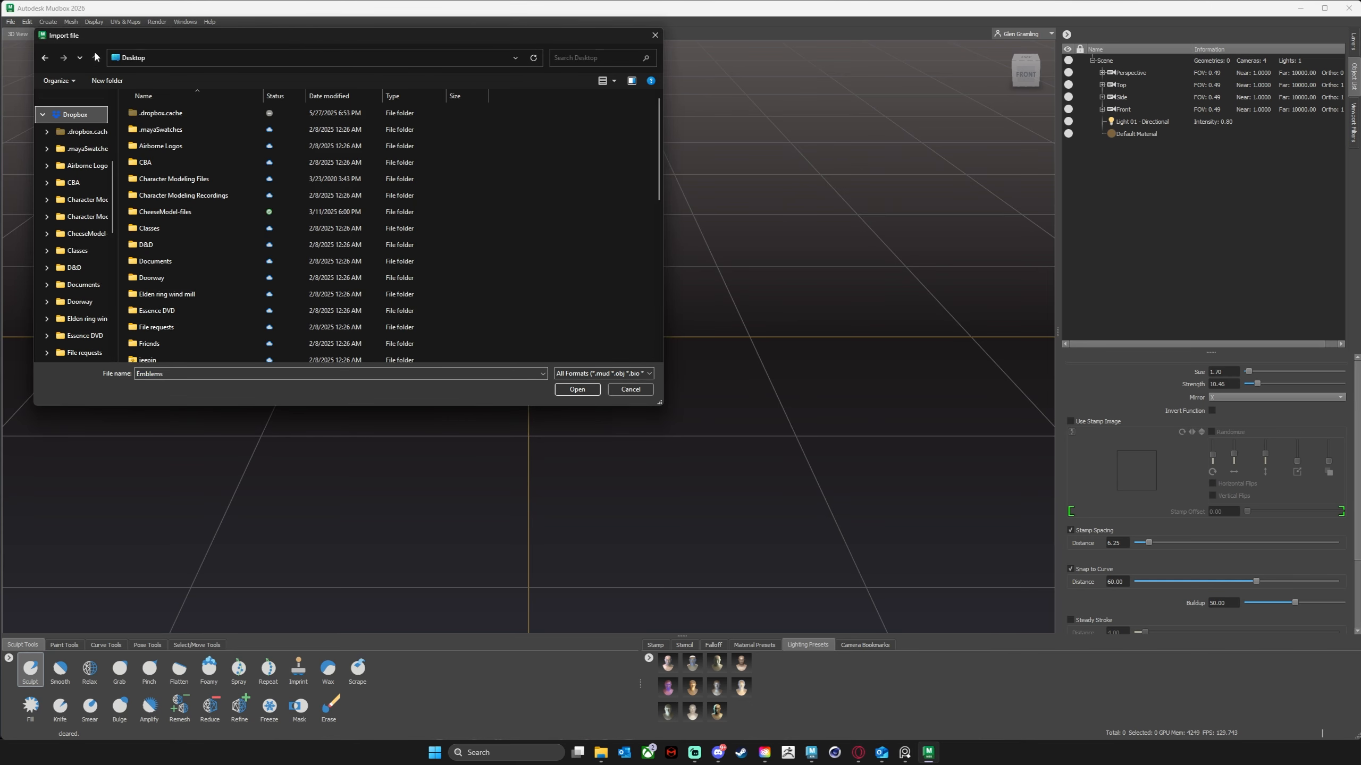
click(308, 134)
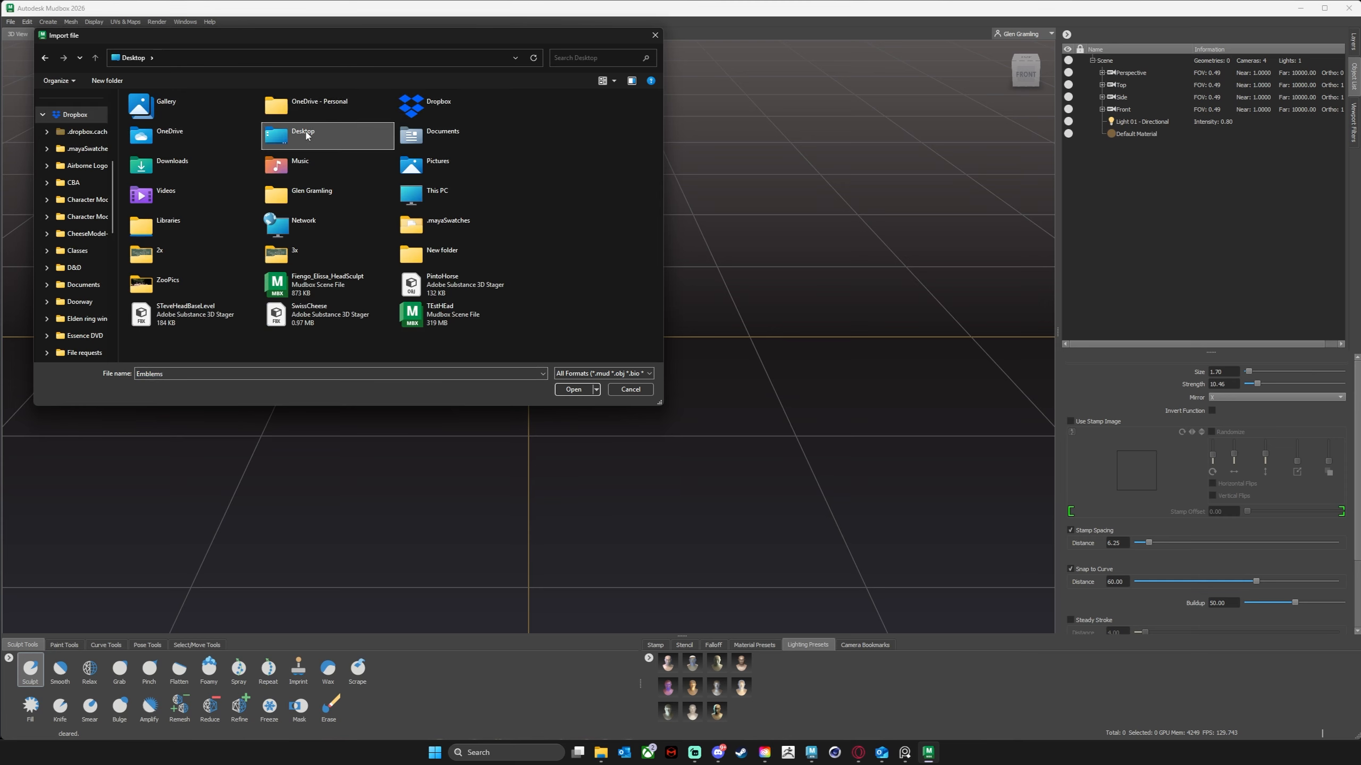
double_click(308, 134)
click(512, 124)
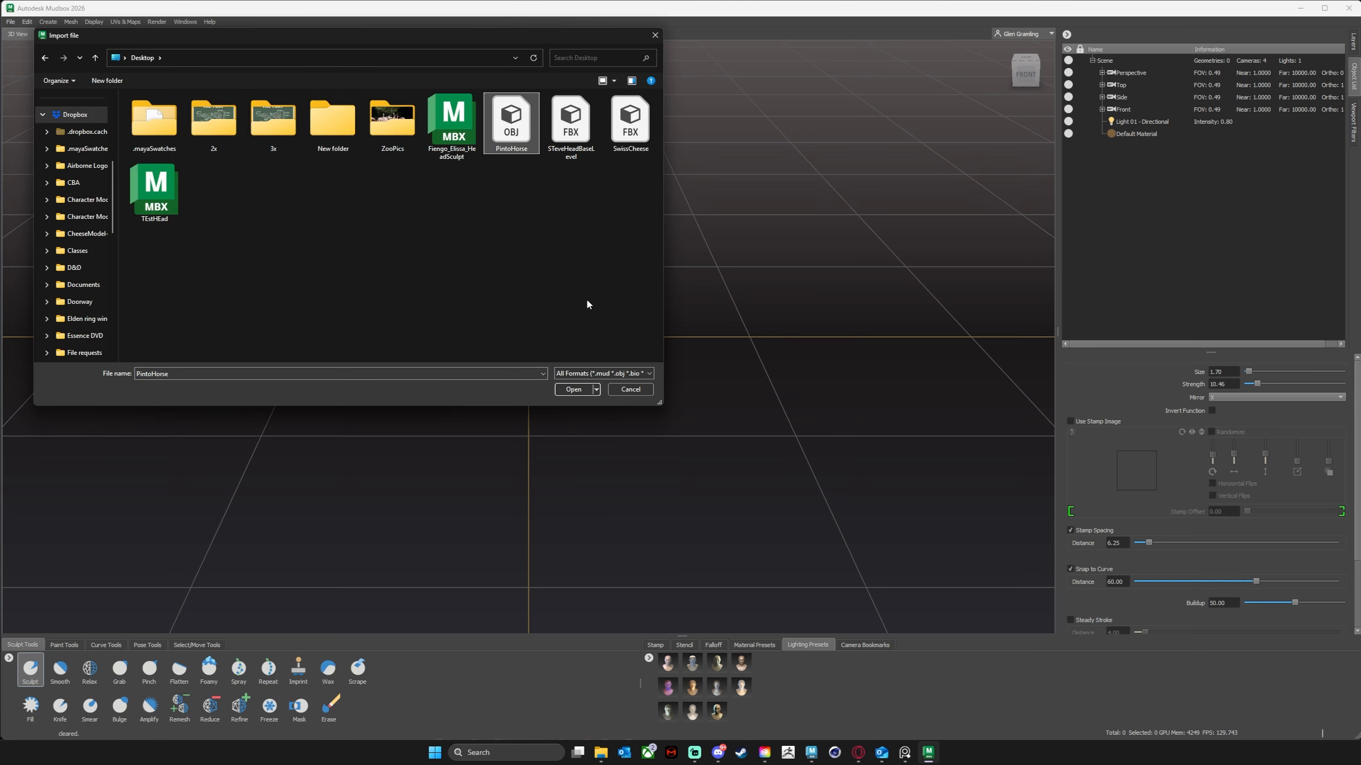
click(575, 390)
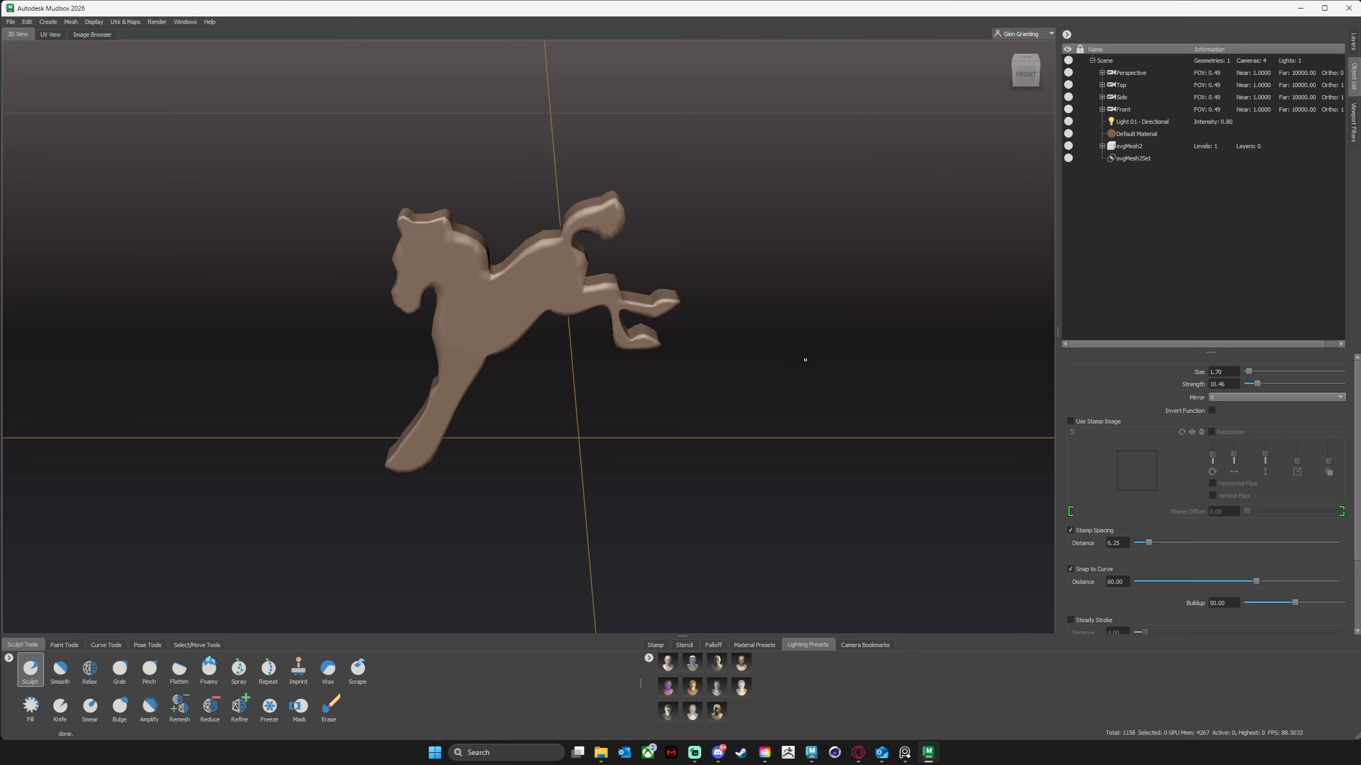
Examine the imported horse's silhouette and edges from several angles and distances.
alt+drag(806, 360, 817, 319)
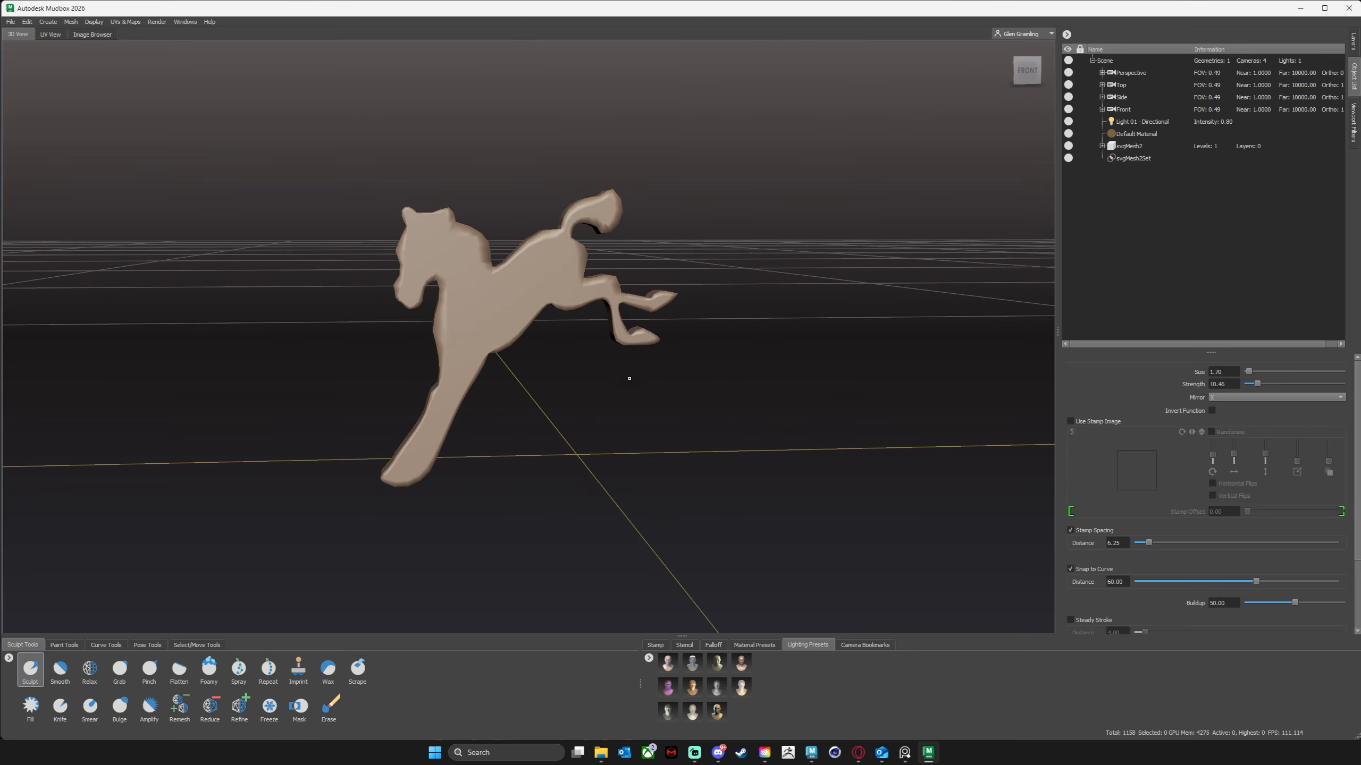
alt+drag(629, 378, 621, 412)
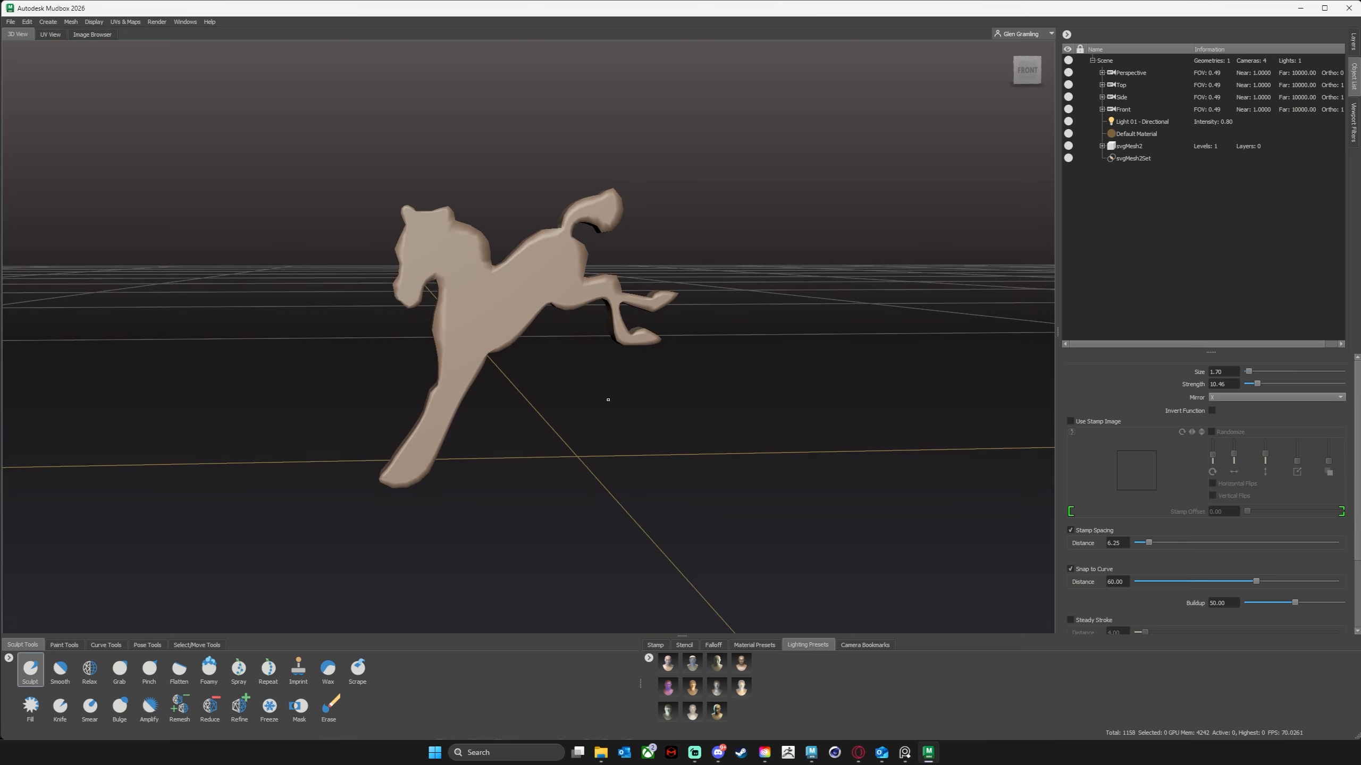
alt+drag(626, 341, 587, 371)
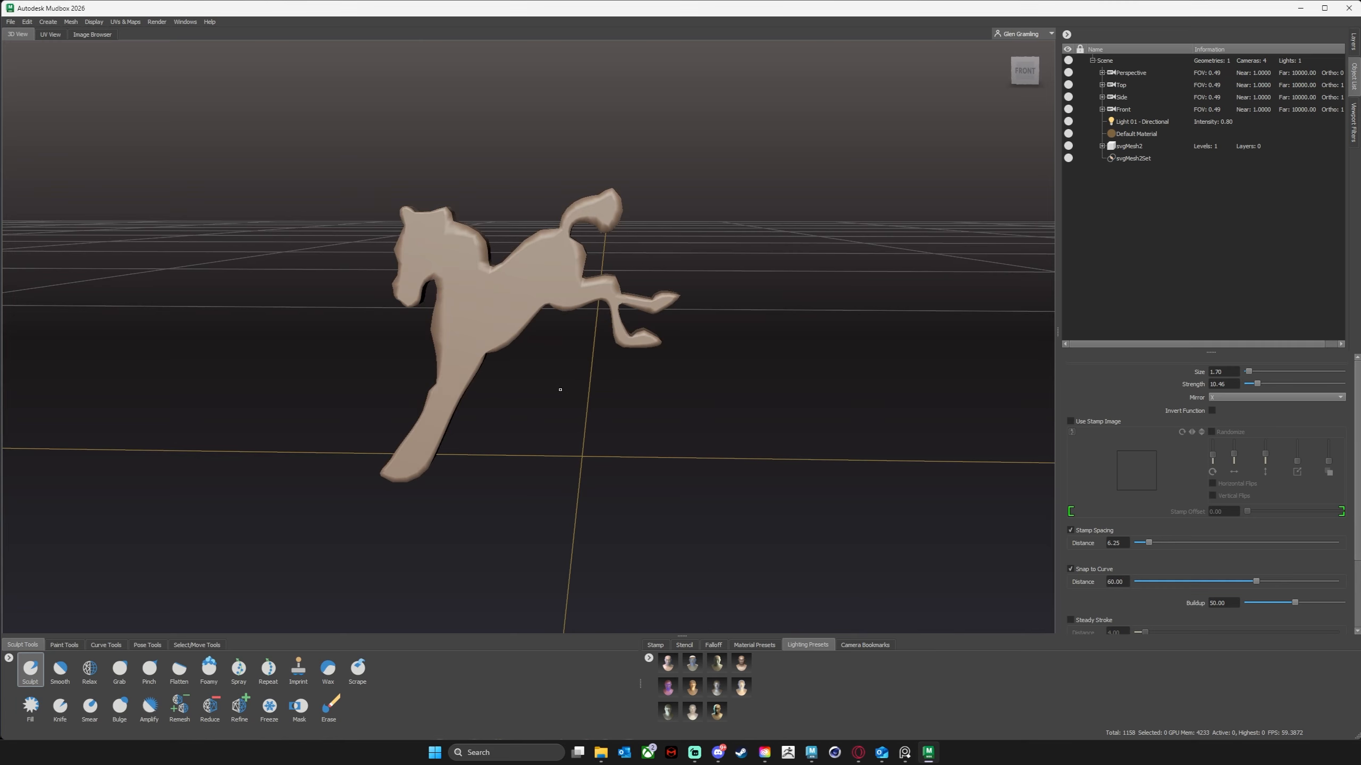
alt+right_drag(566, 400, 635, 395)
alt+drag(600, 403, 660, 389)
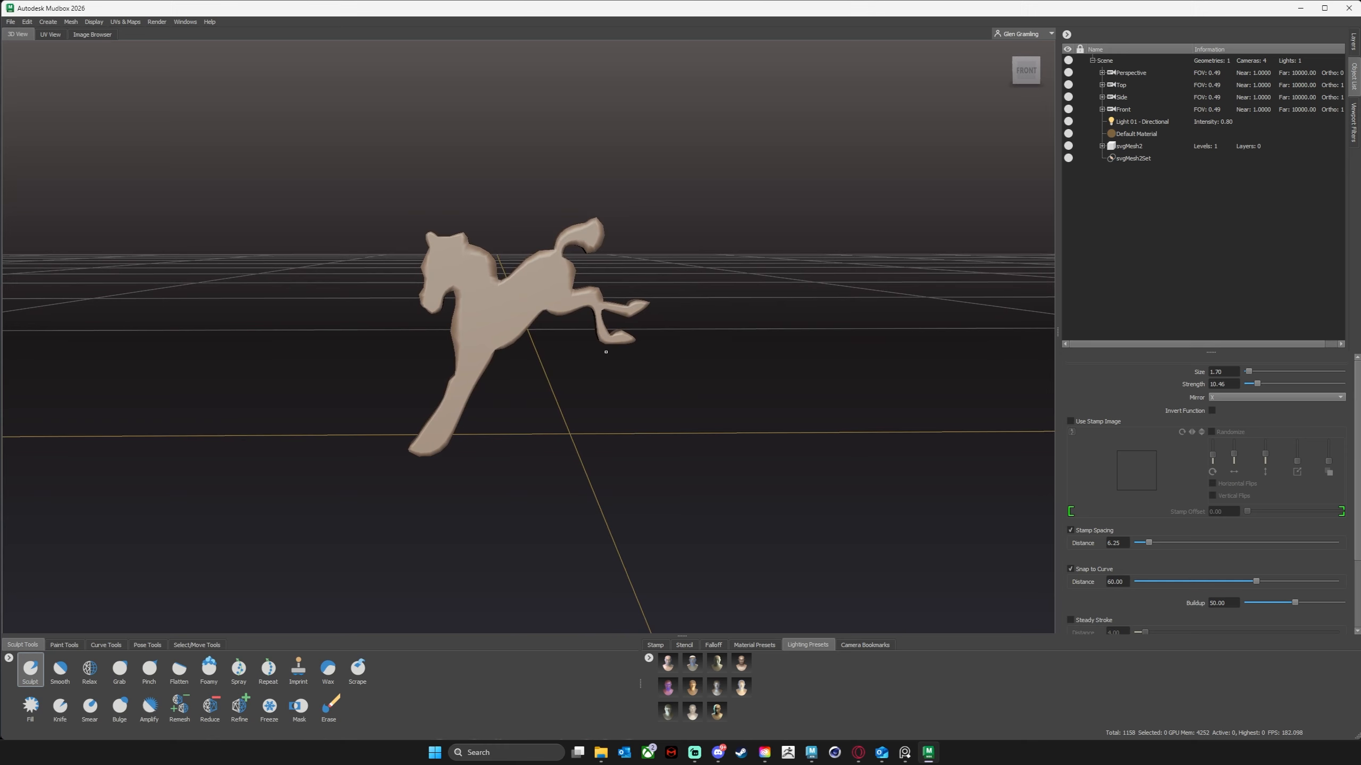
alt+drag(615, 462, 630, 440)
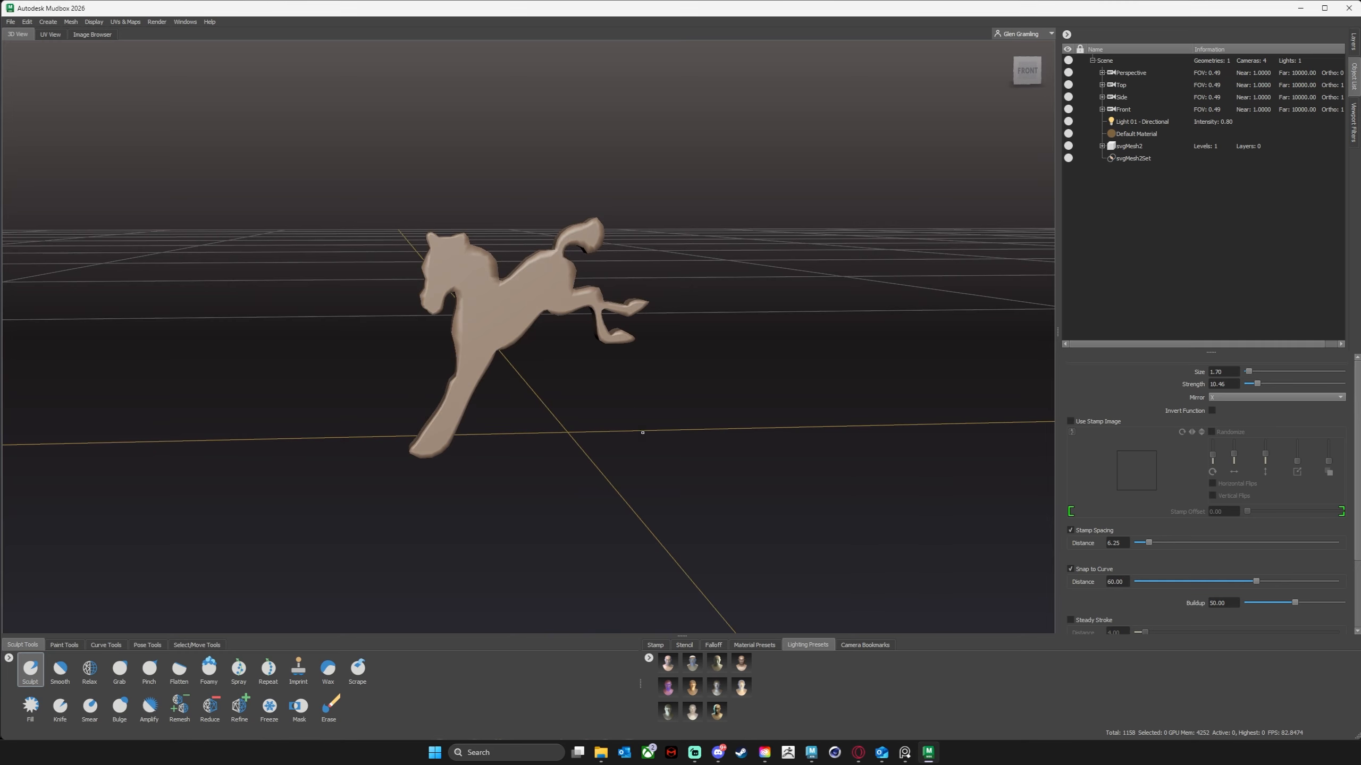
alt+drag(617, 410, 629, 446)
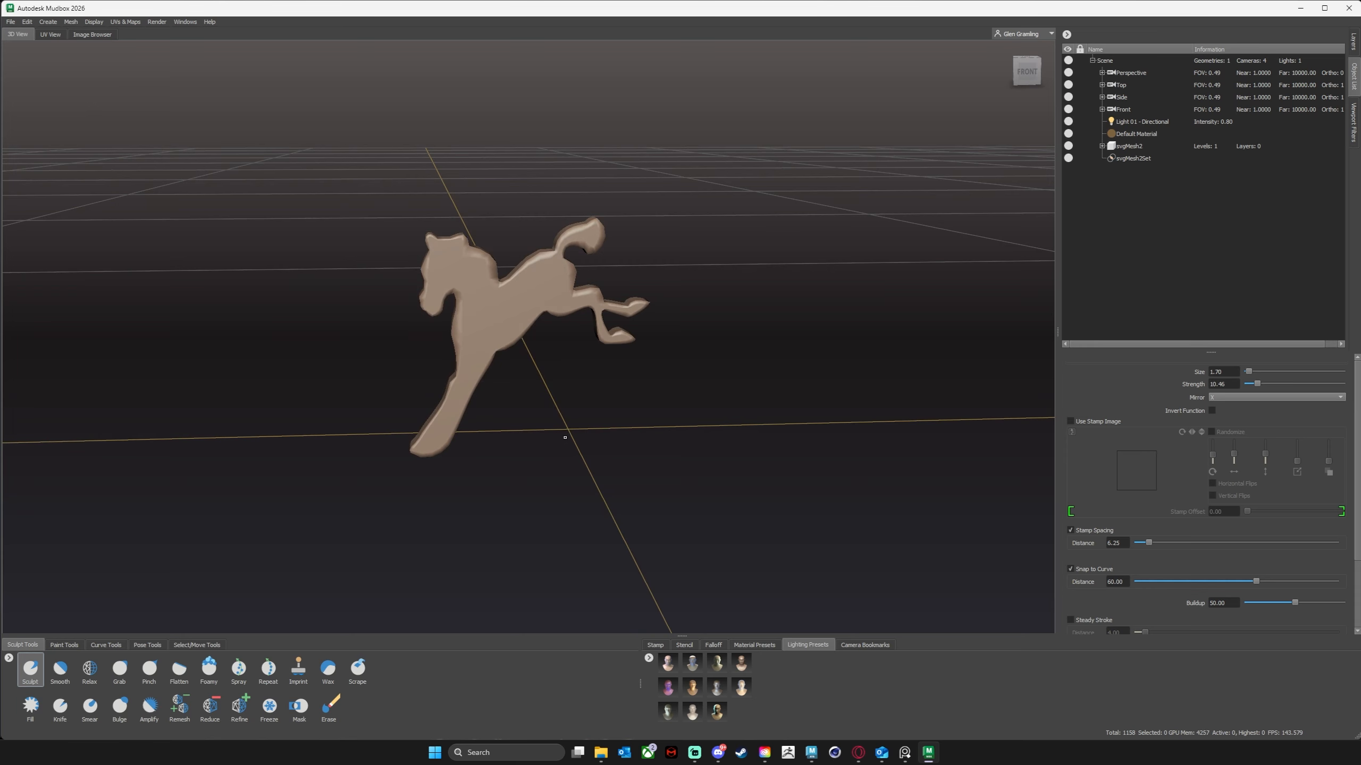
alt+drag(575, 467, 389, 300)
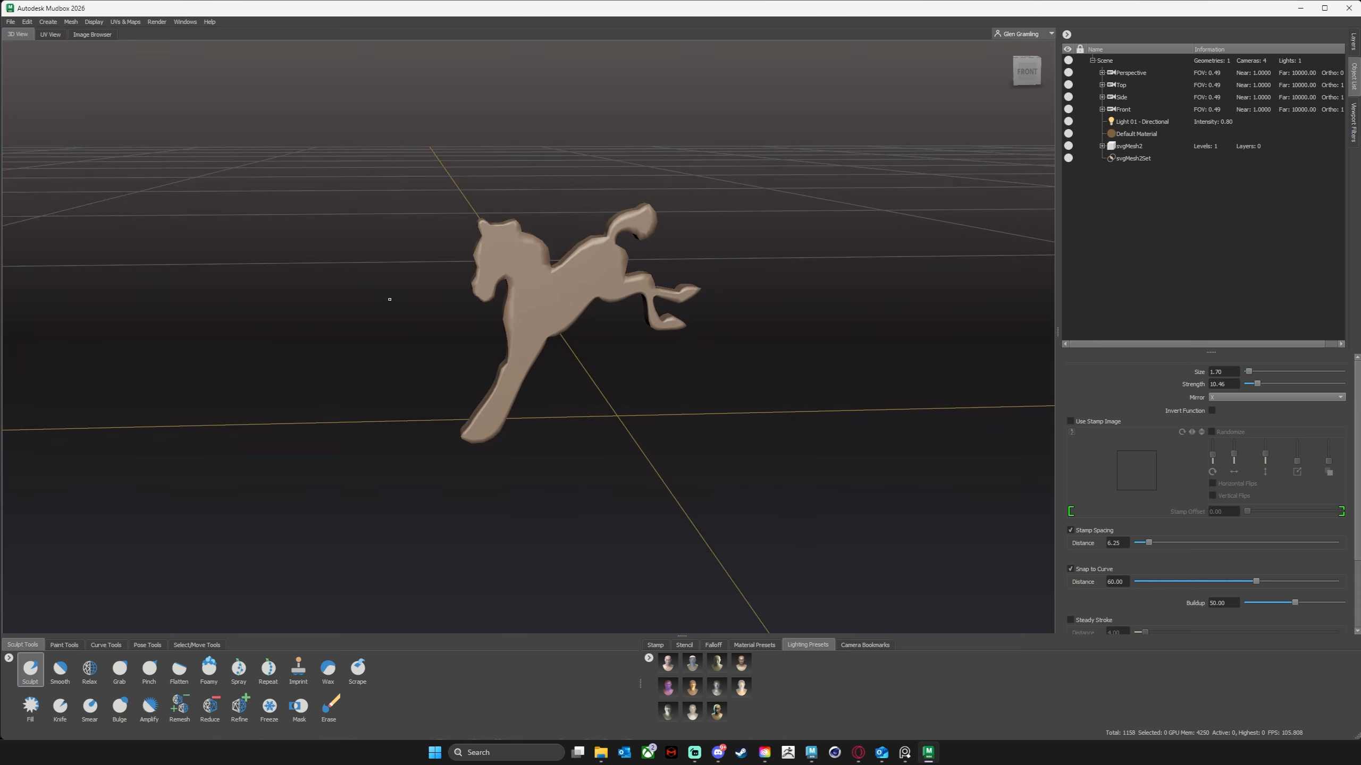
Review the camera pan and rotate shortcuts in the Hotkeys list and close it.
click(186, 21)
key(Escape)
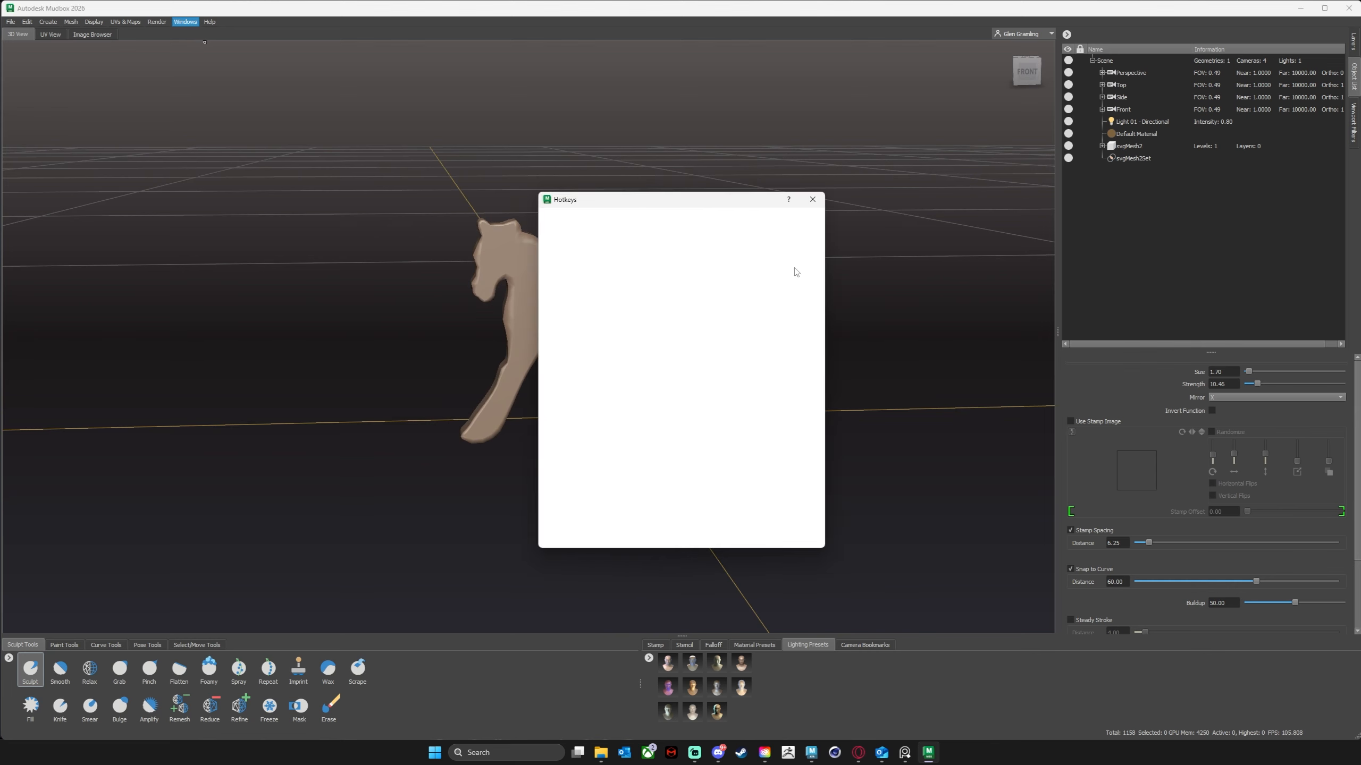
drag(820, 260, 810, 383)
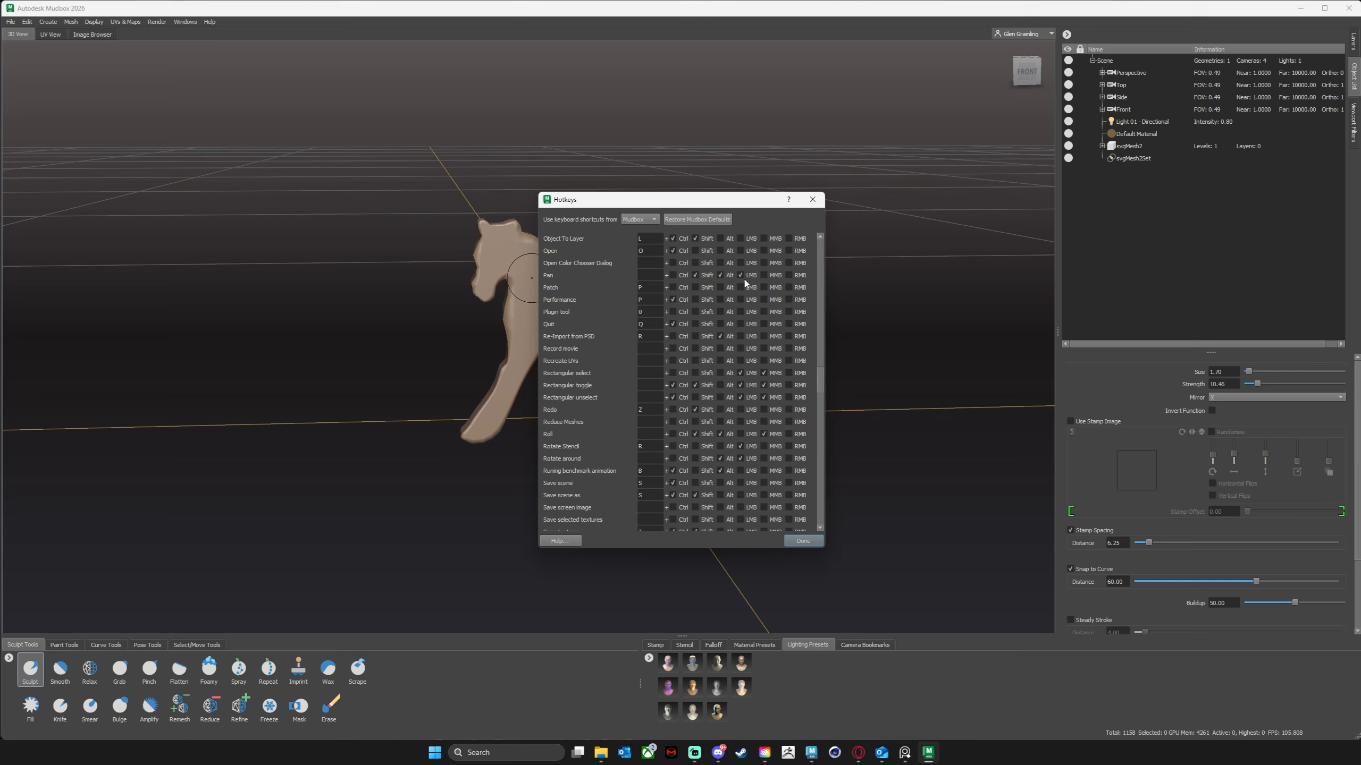
click(813, 199)
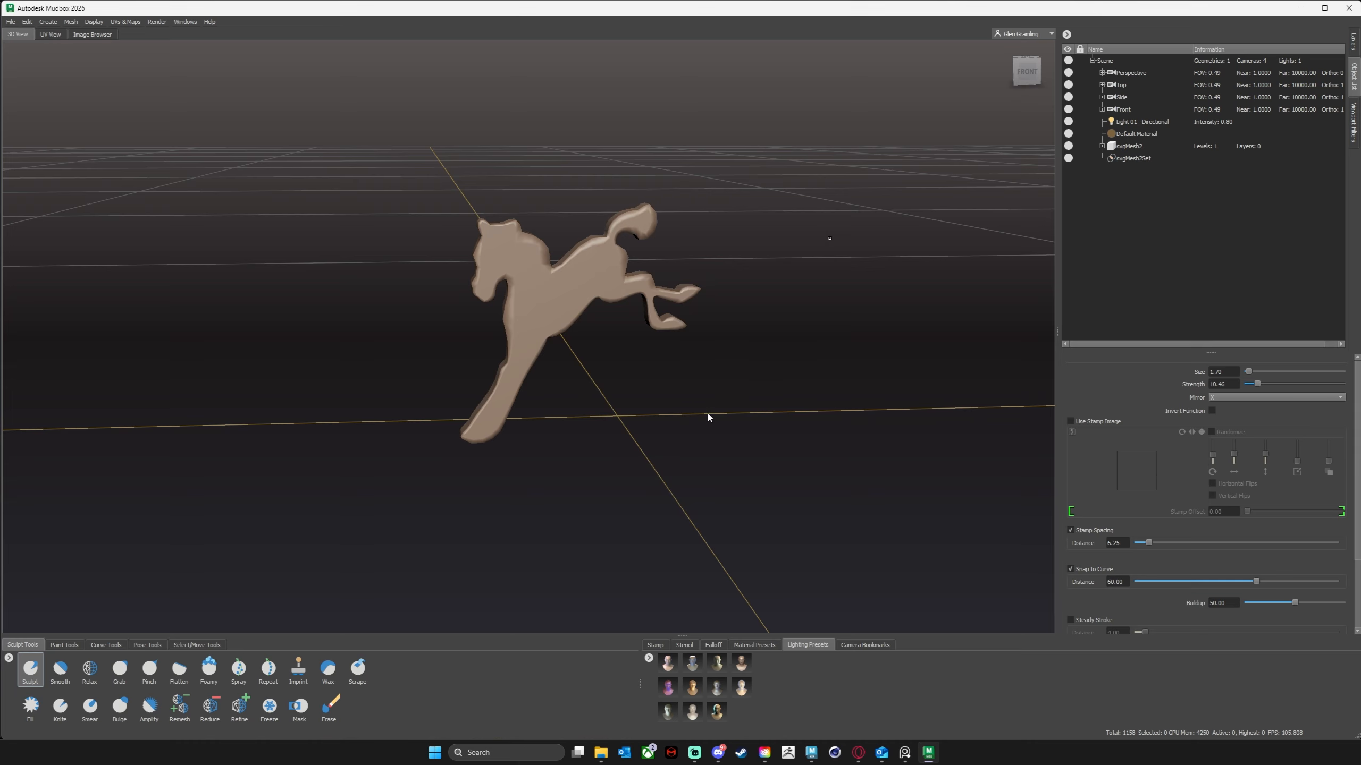
Inspect the horse's flat front and rounded edges at closer range from slightly above.
alt+middle_drag(855, 474, 707, 417)
mouse_move(655, 378)
alt+mouse_down()
mouse_move(685, 389)
mouse_move(665, 391)
alt+mouse_up()
alt+middle_drag(665, 391, 769, 429)
alt+right_drag(670, 404, 662, 504)
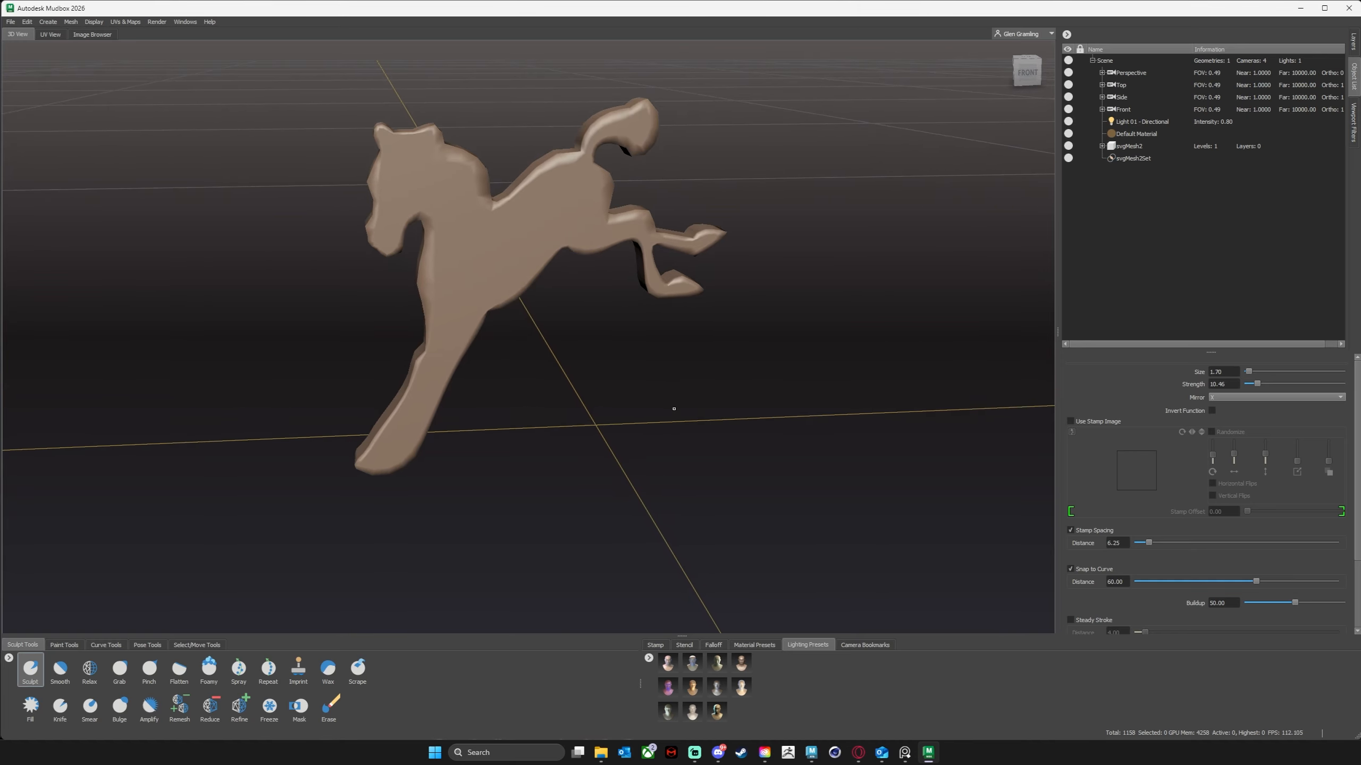
alt+middle_drag(674, 407, 698, 444)
alt+drag(697, 444, 668, 336)
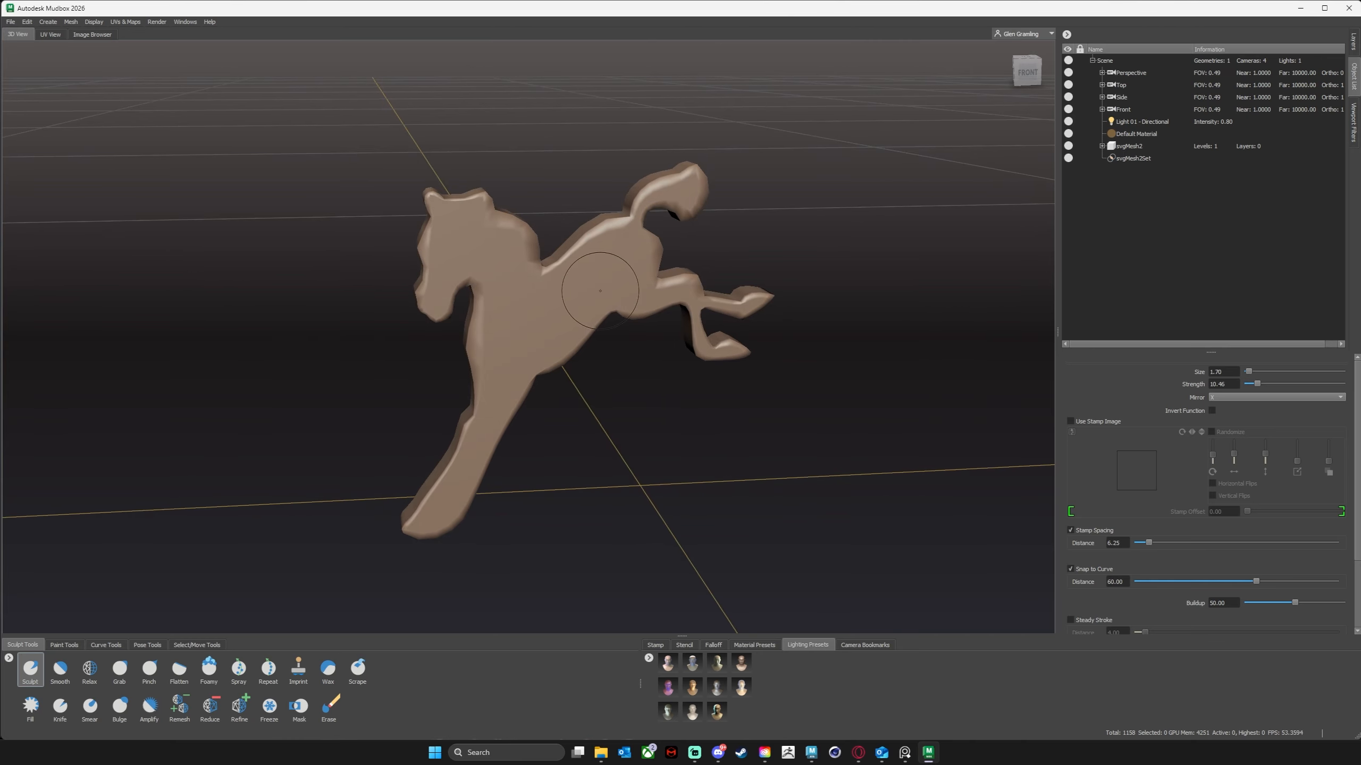
Examine the horse's wireframe topology across its front face and edges from slightly different angles.
alt+drag(650, 422, 633, 361)
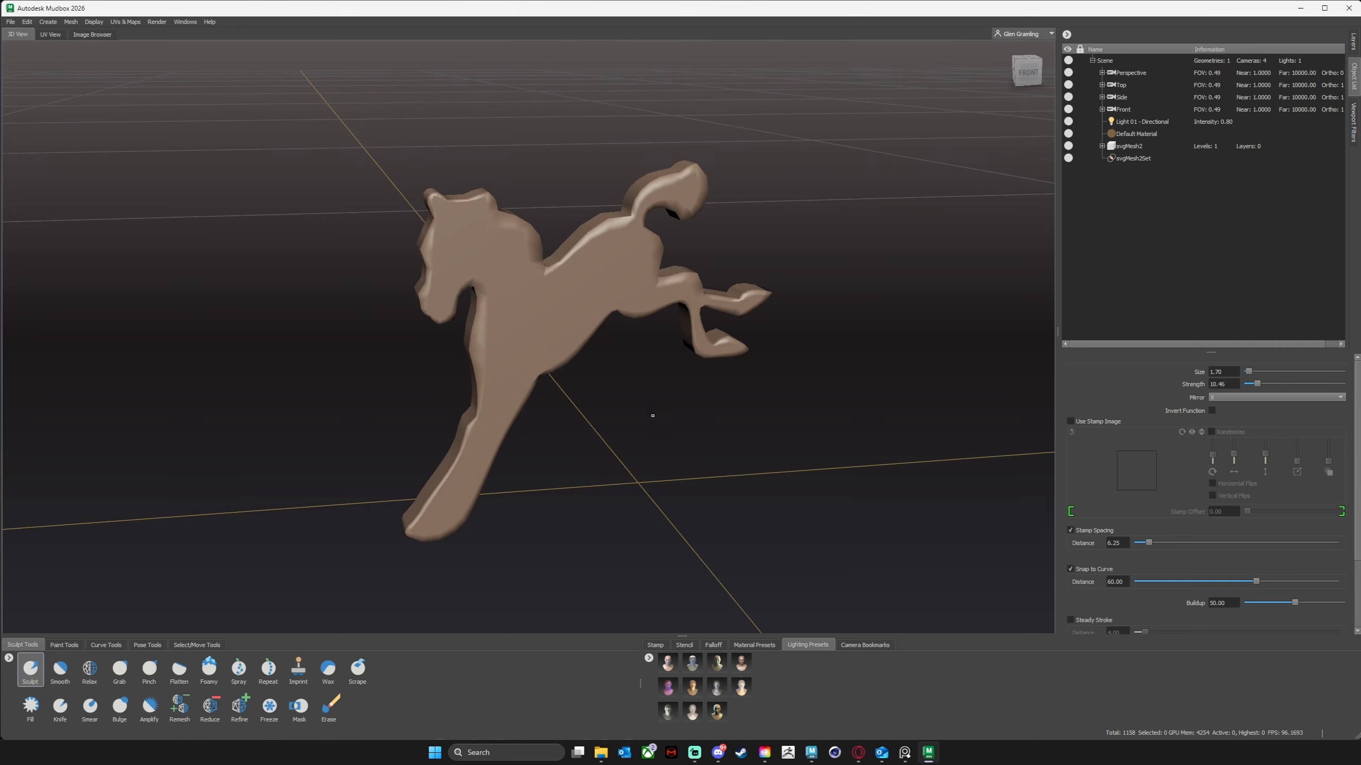
alt+drag(664, 445, 652, 440)
alt+drag(877, 546, 861, 525)
mouse_move(739, 465)
alt+mouse_down()
mouse_move(723, 416)
mouse_move(742, 451)
mouse_move(773, 455)
mouse_move(736, 453)
alt+mouse_up()
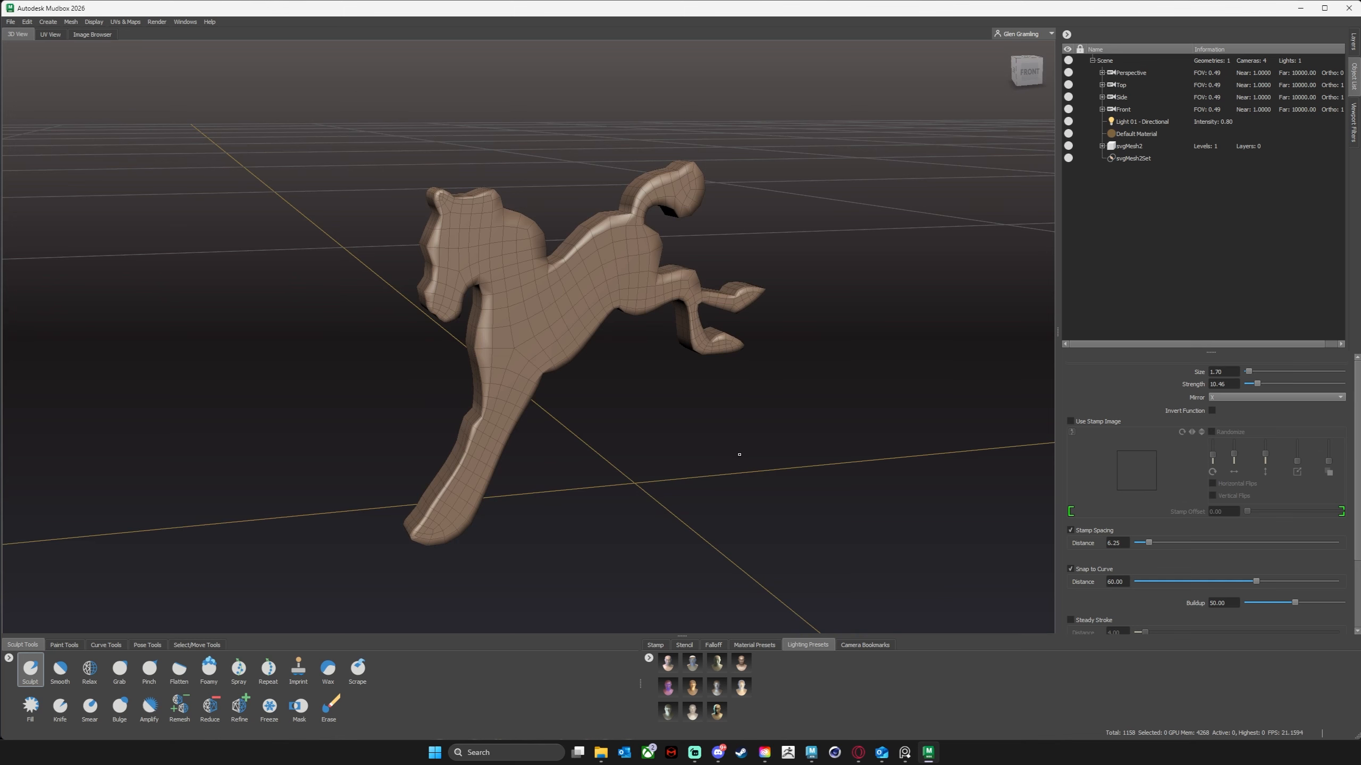
alt+drag(739, 455, 690, 425)
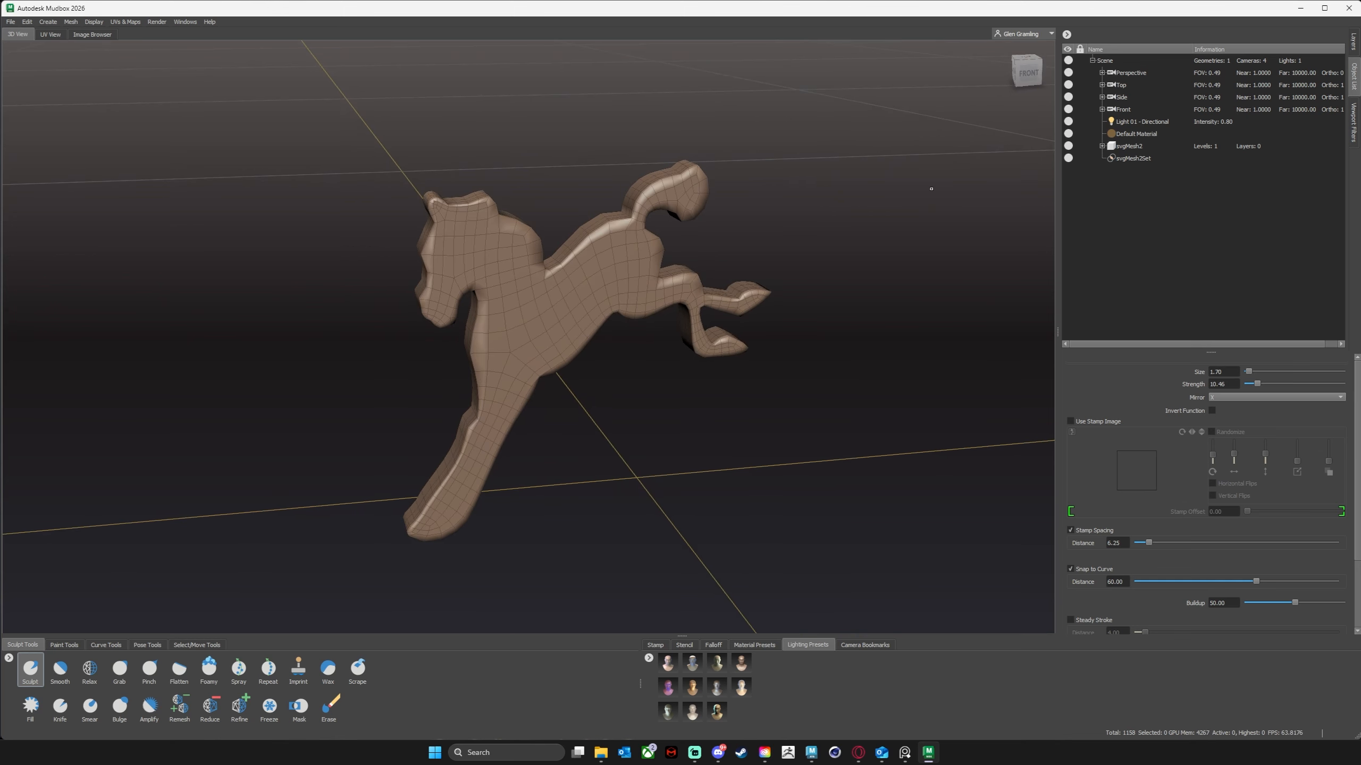
alt+drag(668, 326, 667, 318)
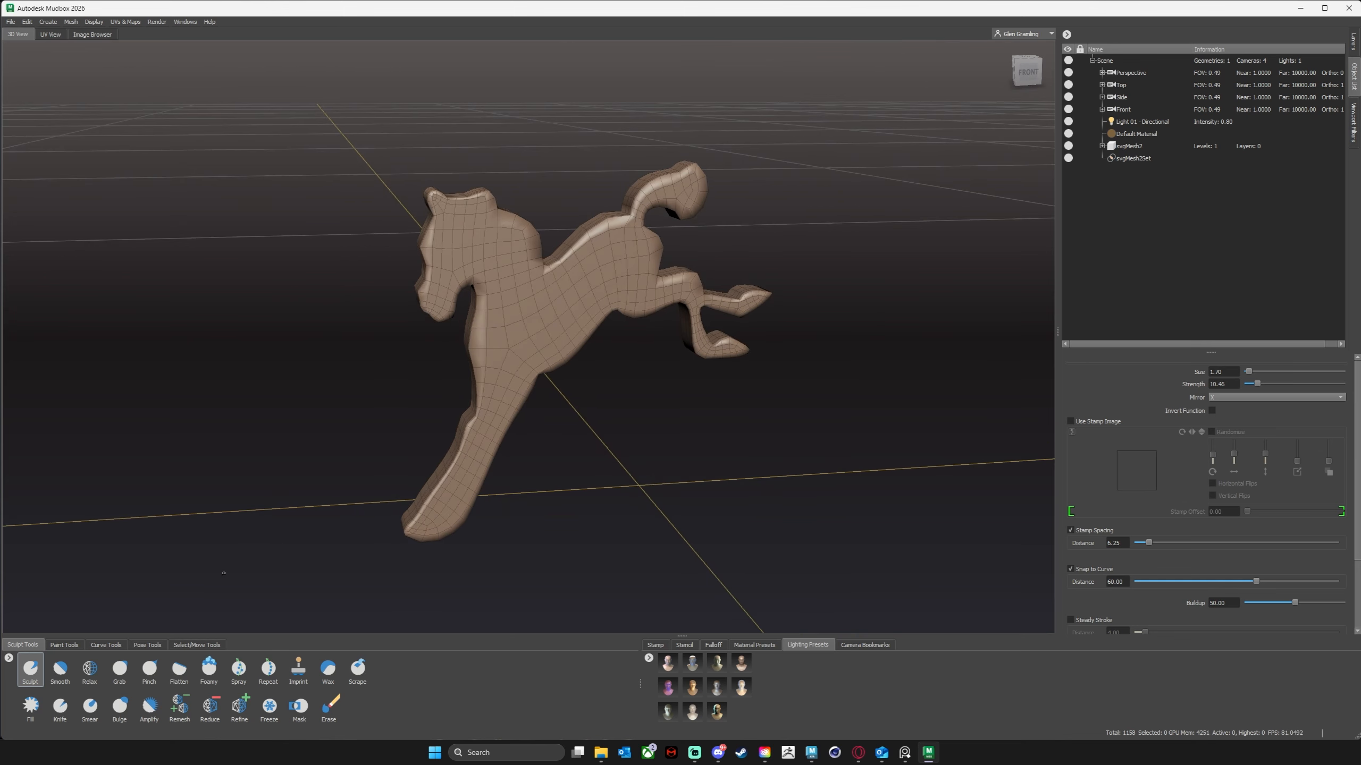
Choose the Sculpt tool and adjust its brush to size 1.64 and strength 9.85.
click(36, 671)
key(b)
mouse_move(553, 312)
mouse_down()
mouse_move(592, 312)
mouse_move(551, 312)
mouse_up()
key(m)
drag(564, 308, 564, 303)
Try Sculpt strokes diagonally across the horse's body from chest to hip, undoing each one.
drag(513, 356, 621, 252)
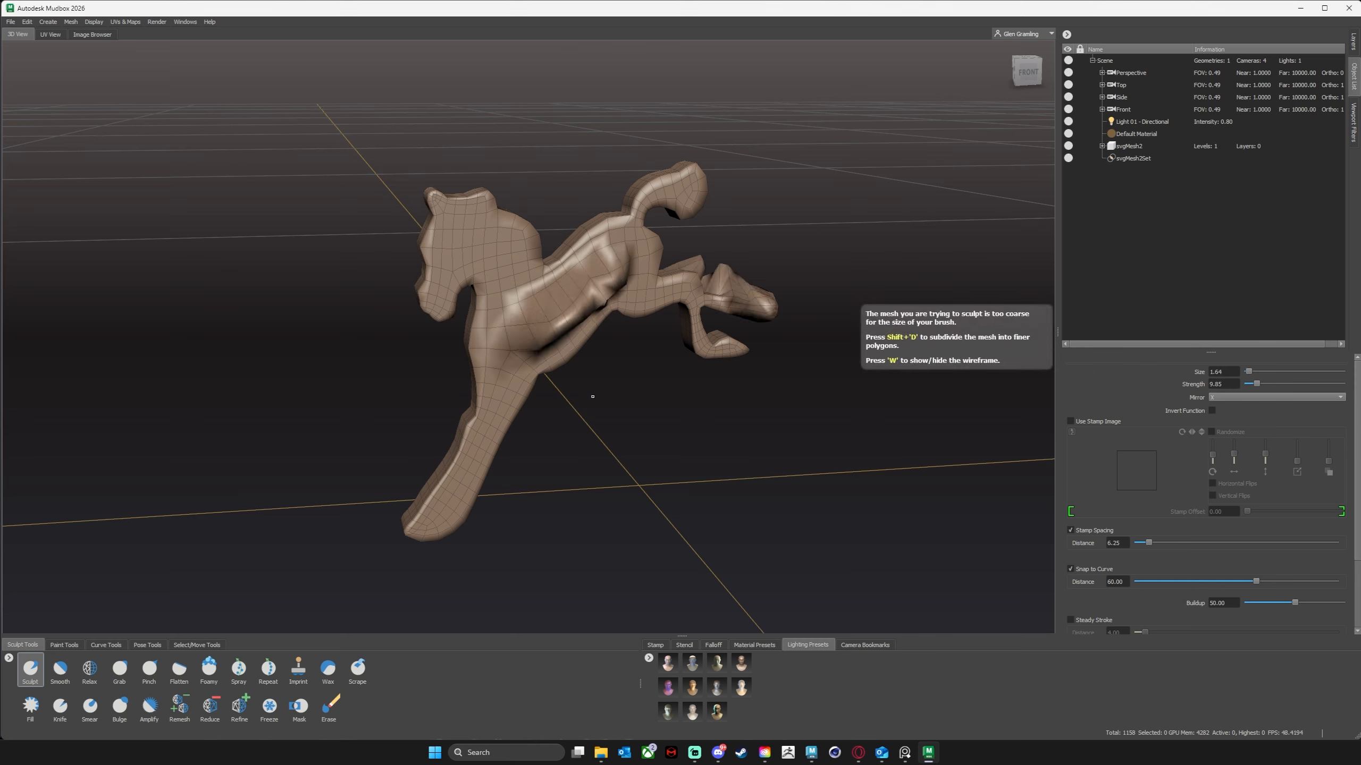
key(ctrl+z)
drag(528, 343, 608, 273)
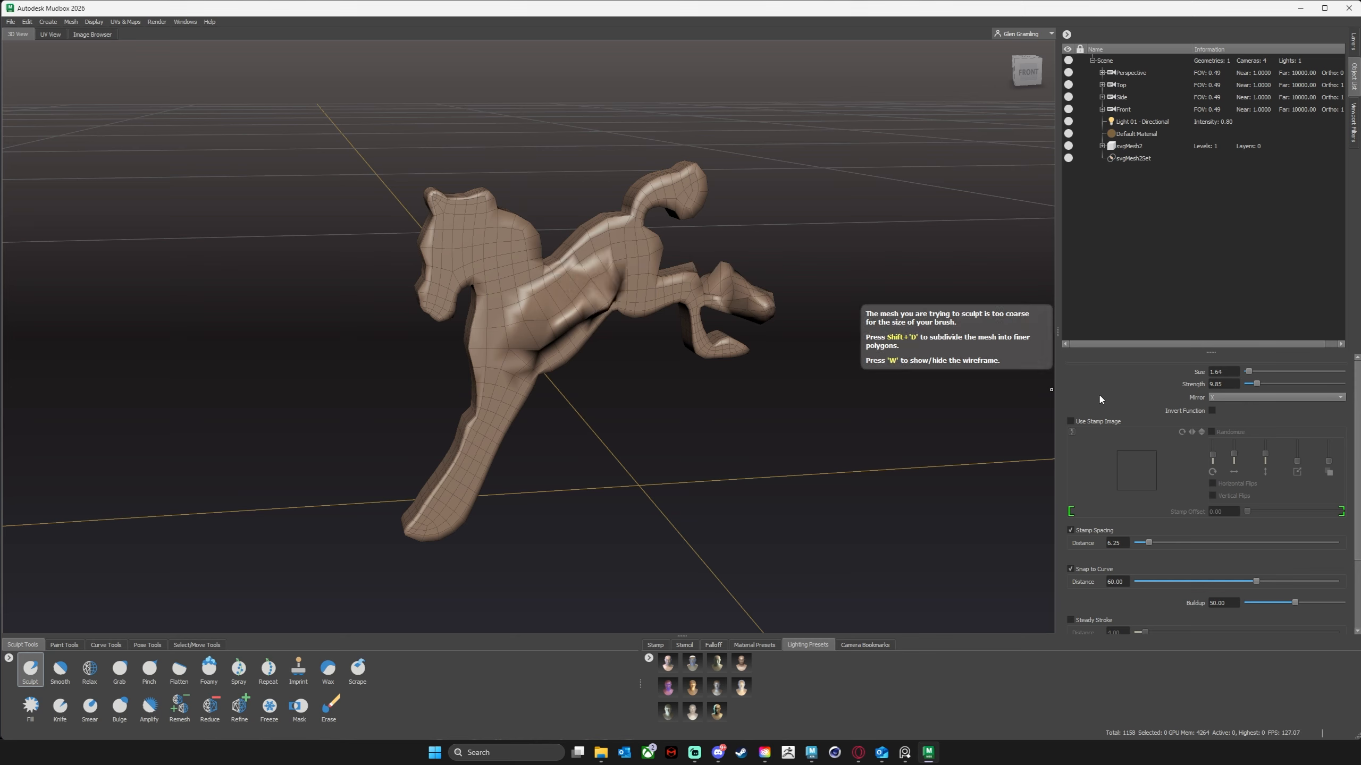
key(ctrl+z)
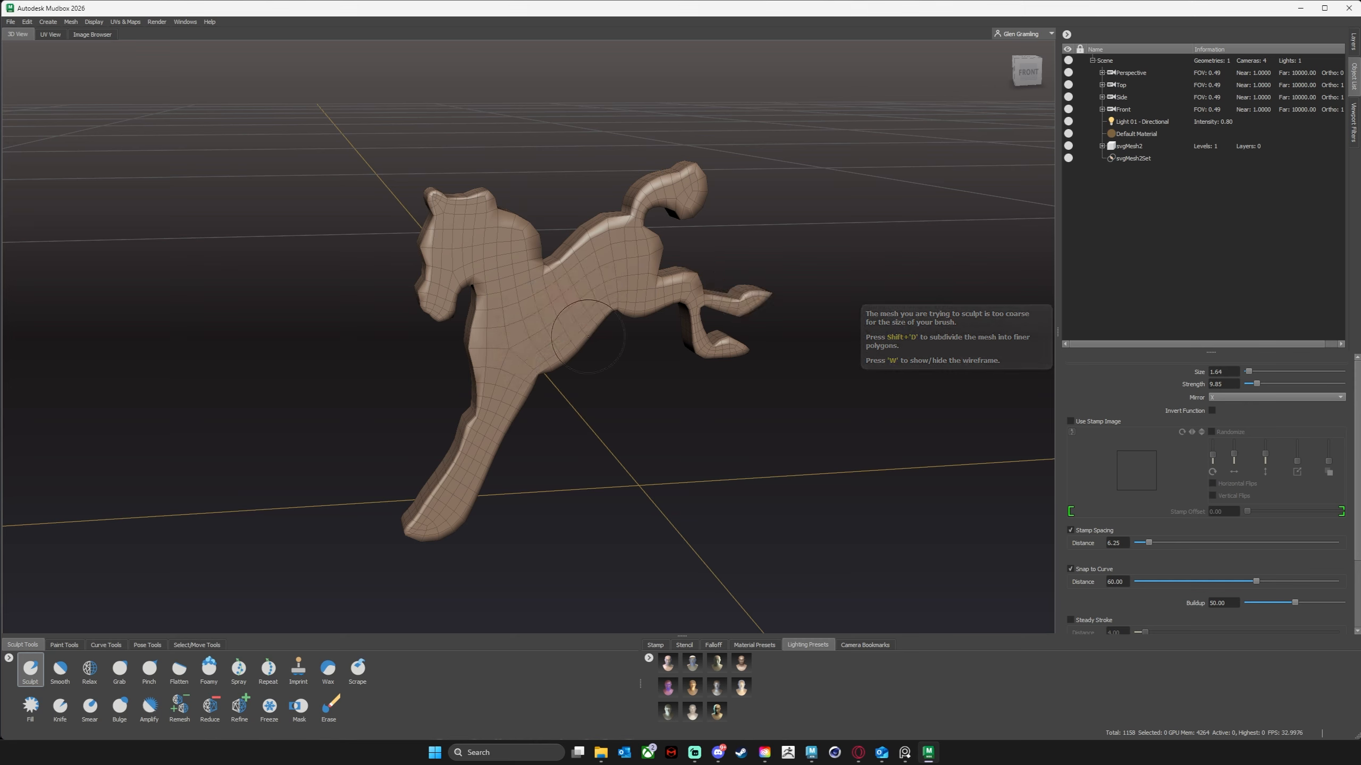
Turn off brush mirroring and test one diagonal Sculpt stroke from the chest to the hip, then undo it.
click(1231, 399)
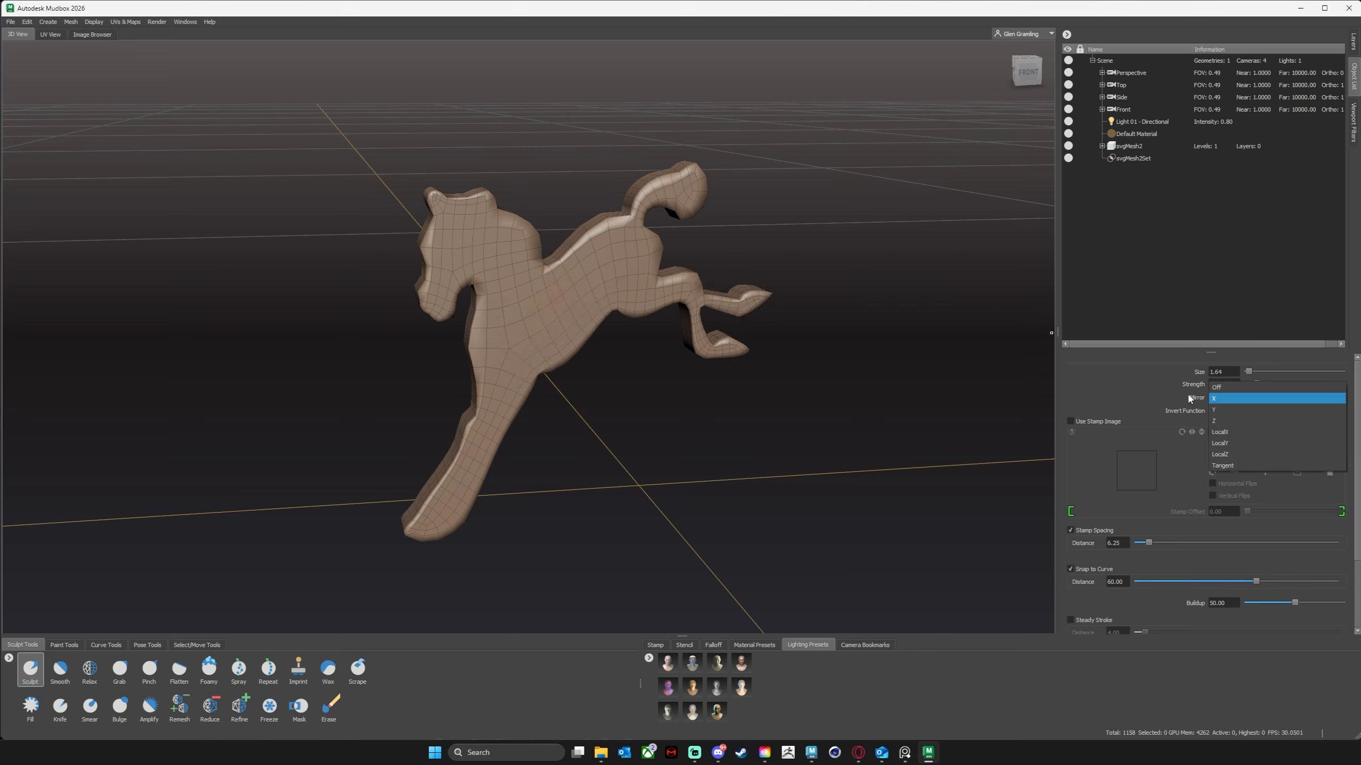
click(1224, 387)
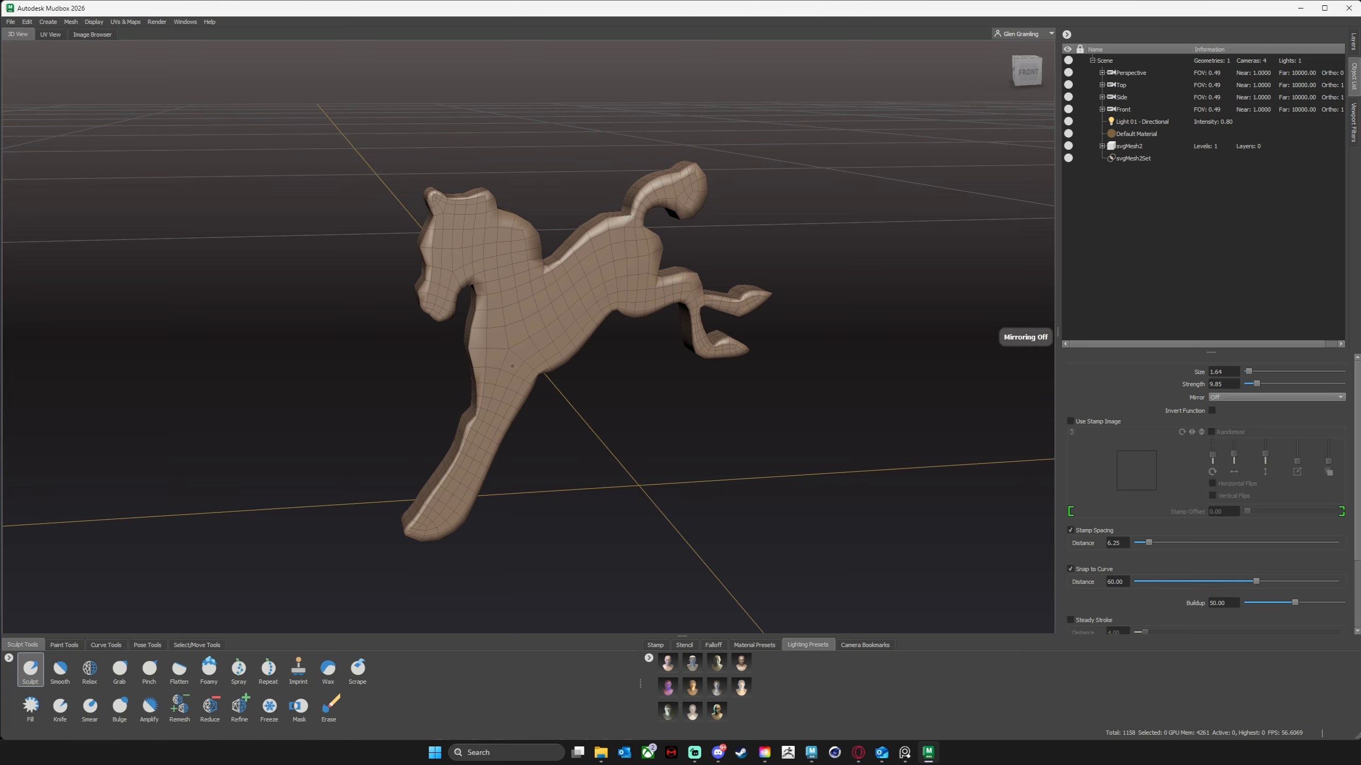
mouse_move(512, 366)
mouse_down()
mouse_move(527, 324)
mouse_move(632, 239)
mouse_up()
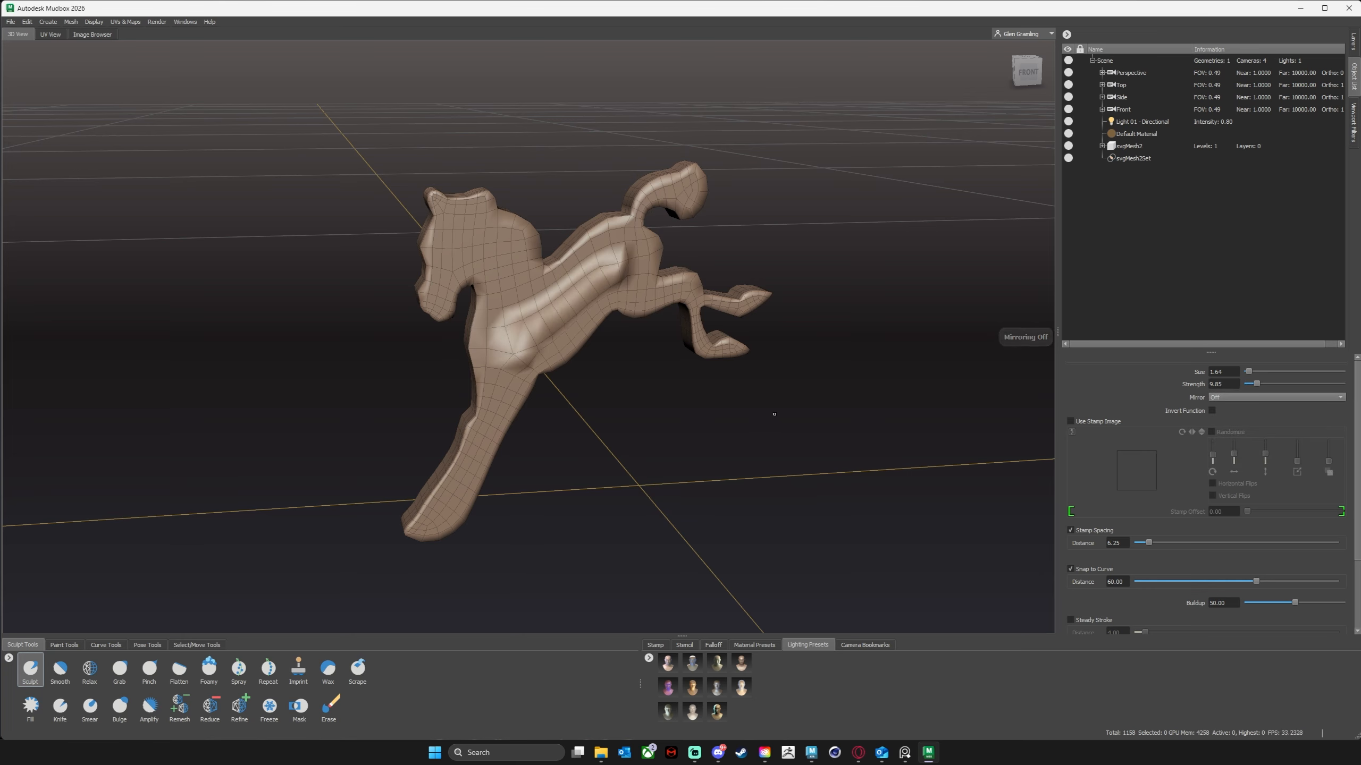
key(ctrl+z)
Add subdivision level 1 to the horse mesh, test a Sculpt stroke along its body and undo it.
mouse_move(689, 423)
alt+mouse_down()
mouse_move(648, 450)
mouse_move(674, 425)
alt+mouse_up()
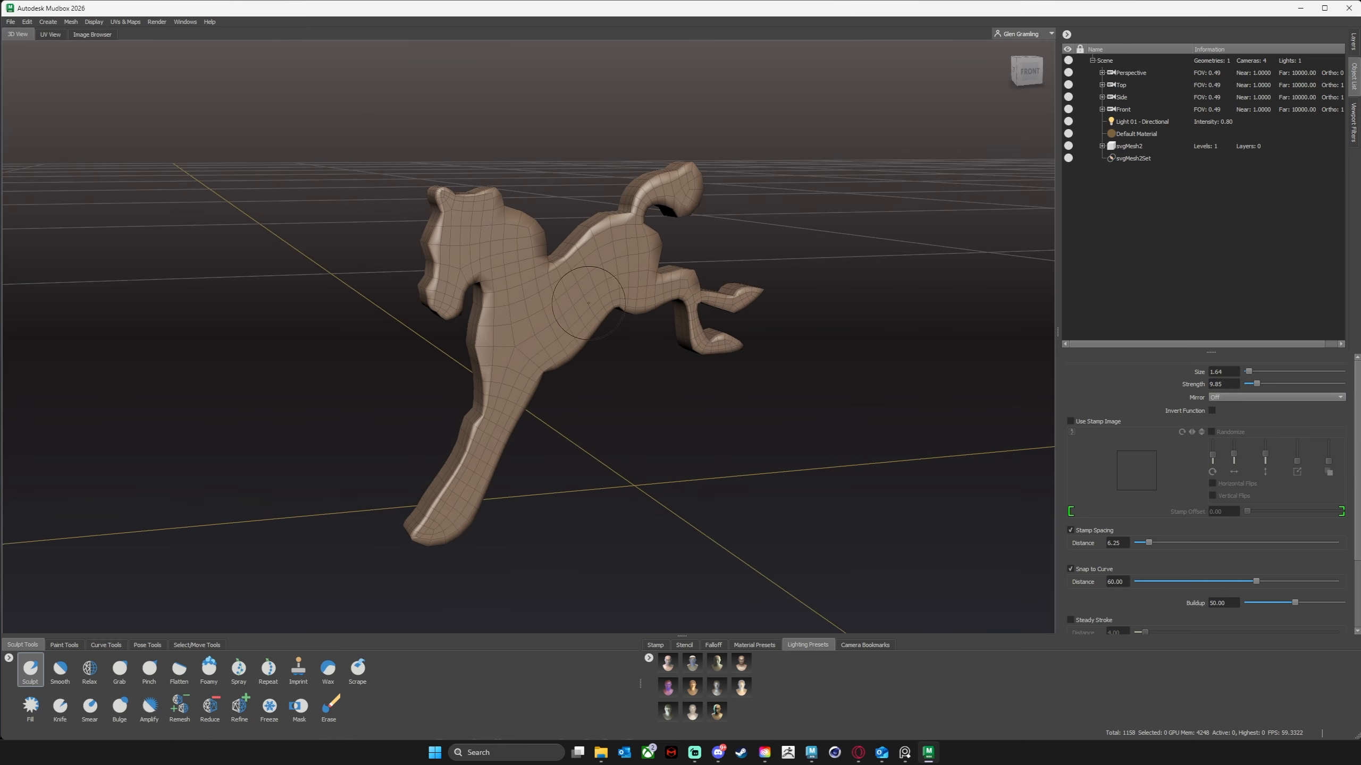
alt+drag(588, 303, 595, 364)
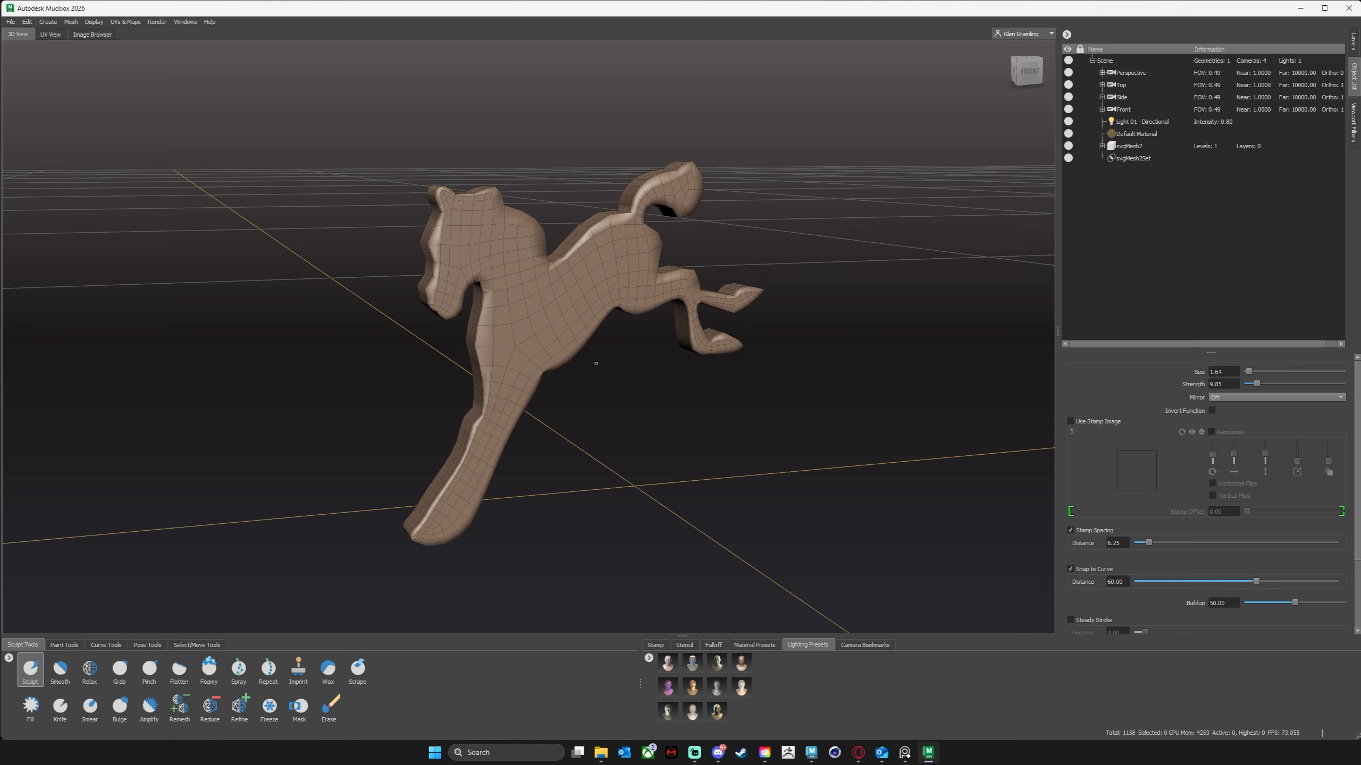
alt+drag(679, 321, 668, 348)
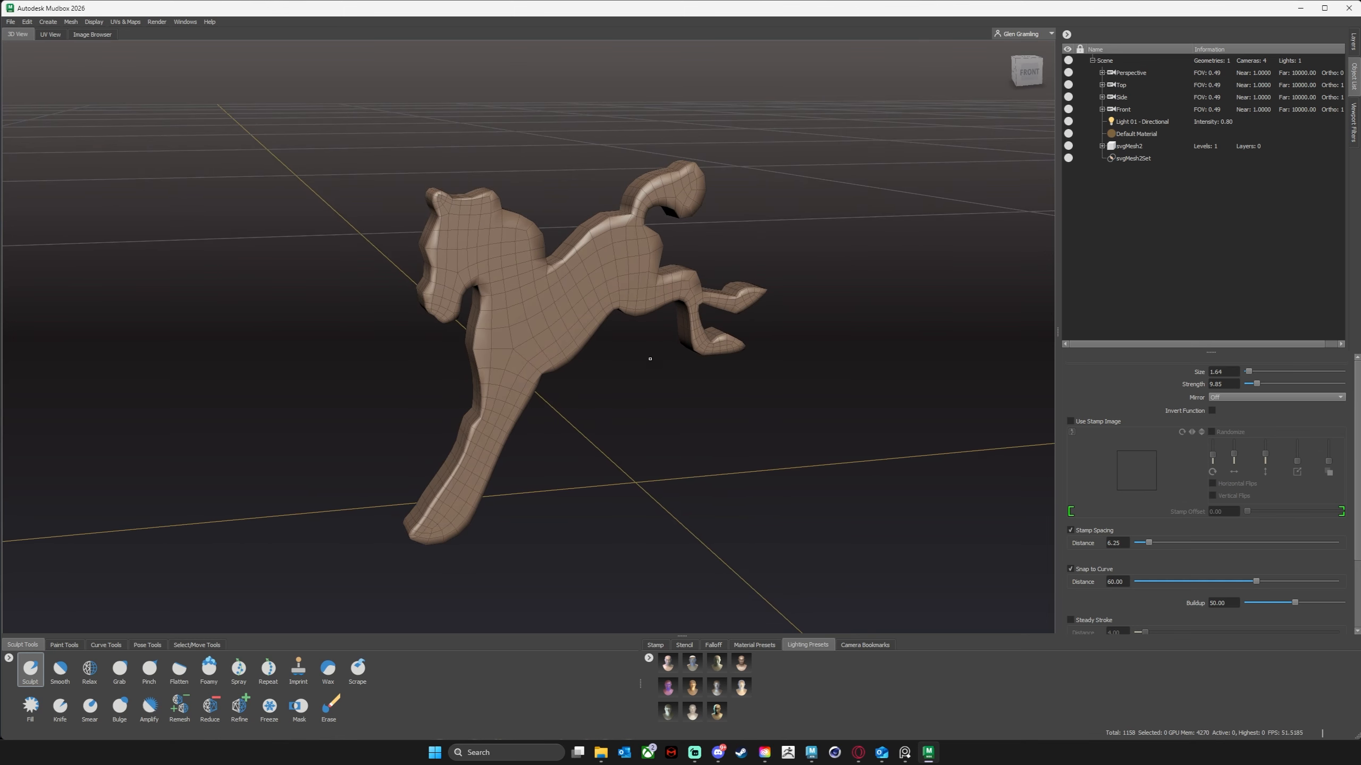
key(shift+d)
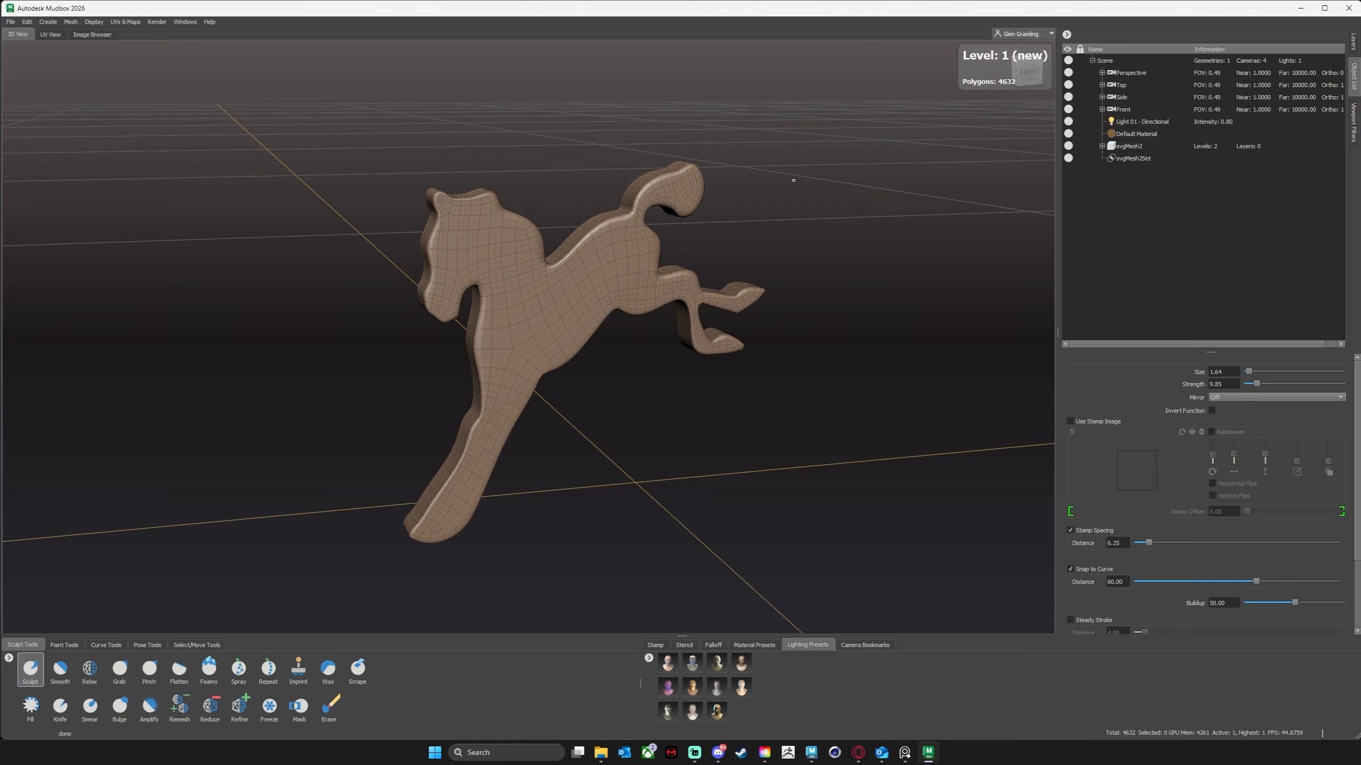
mouse_move(794, 180)
alt+mouse_down()
mouse_move(531, 330)
mouse_move(619, 249)
alt+mouse_up()
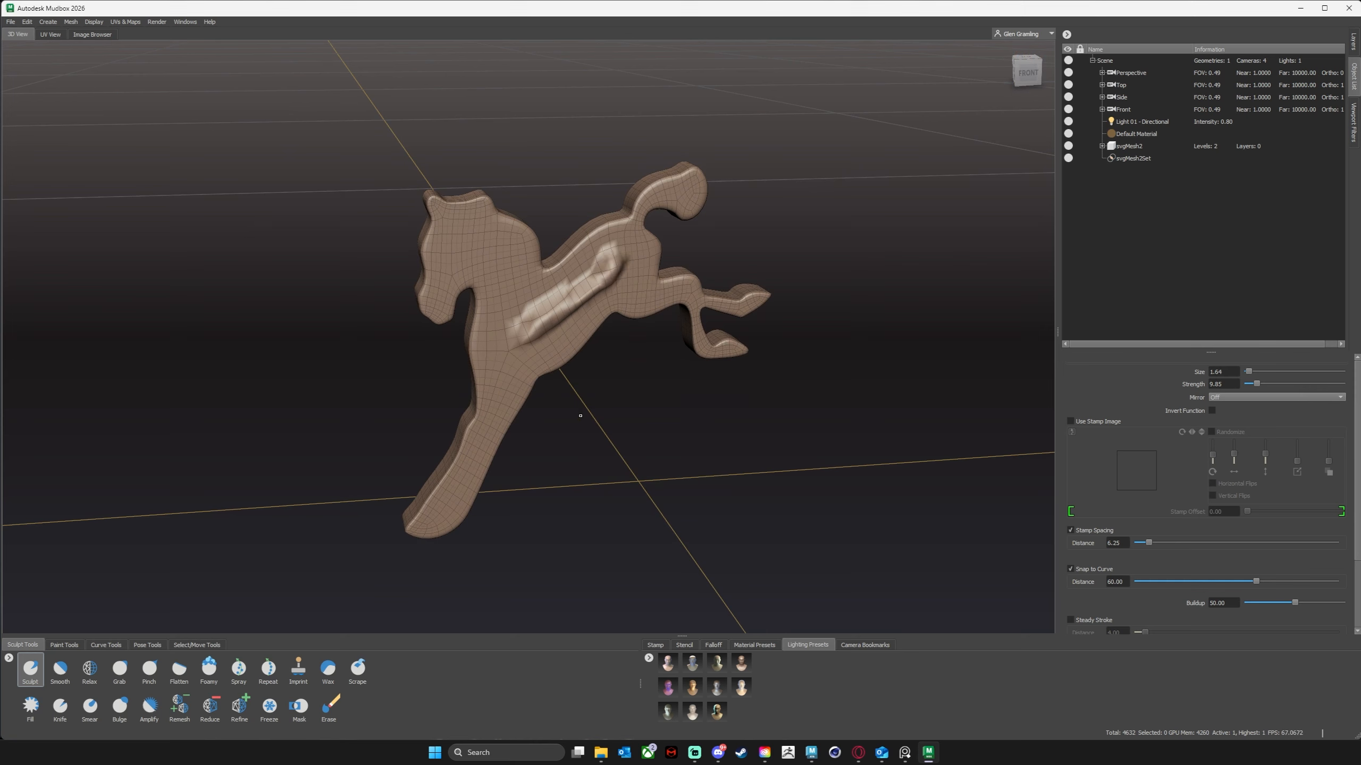
key(ctrl+z)
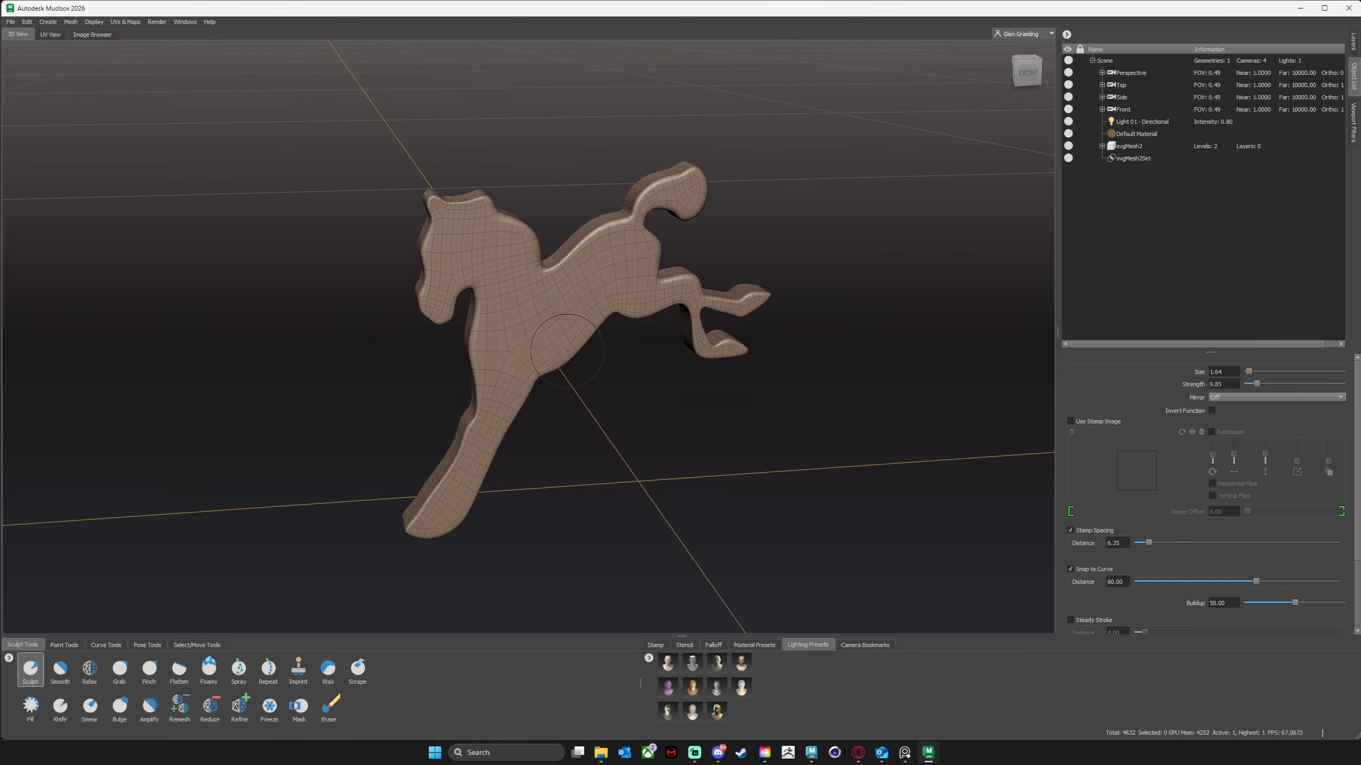
Add subdivision level 2 to the horse mesh, test Sculpt strokes on its chest and body, and undo them.
key(shift+d)
click(509, 362)
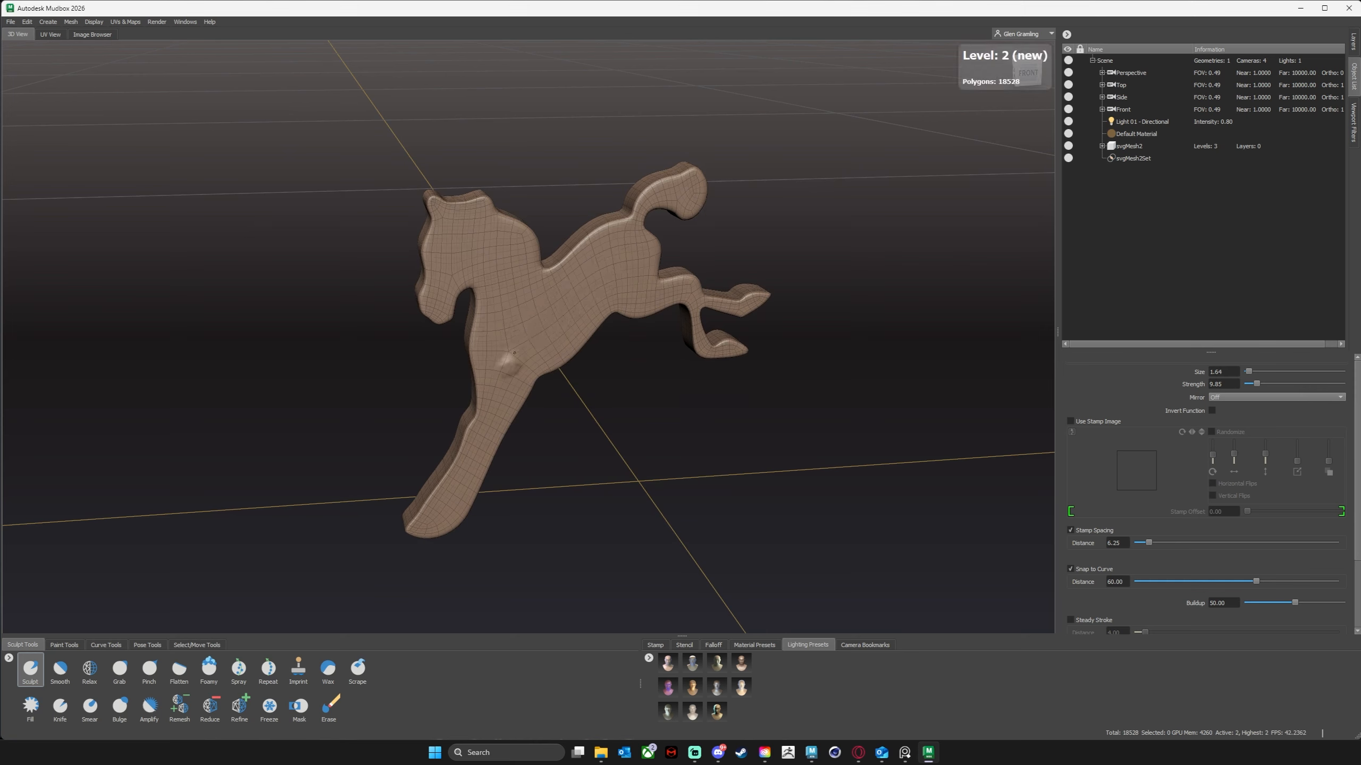
mouse_move(534, 335)
mouse_down()
mouse_move(608, 262)
mouse_move(517, 329)
mouse_move(527, 275)
mouse_move(502, 307)
mouse_move(489, 241)
mouse_up()
alt+drag(734, 462, 700, 421)
key(ctrl+z)
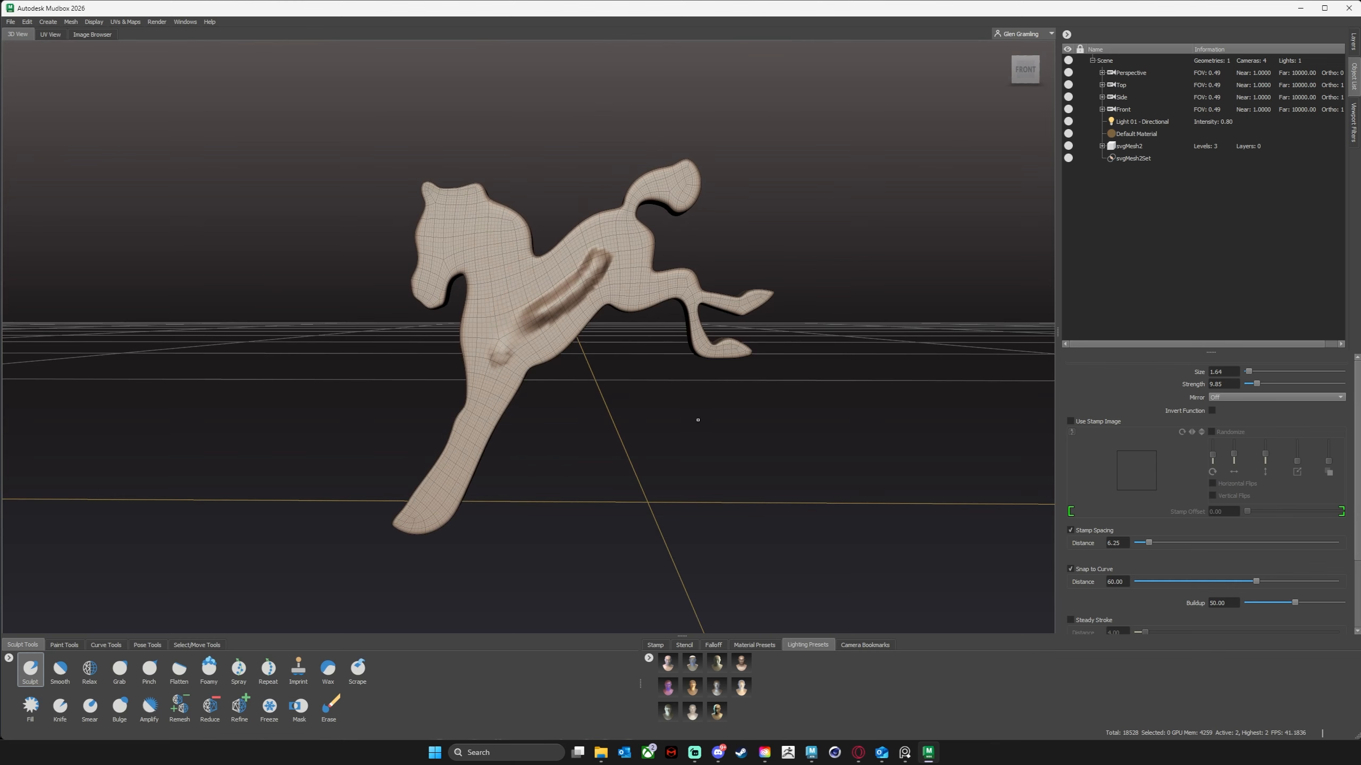
key(ctrl+z)
Add subdivision level 3 to the horse mesh, step through its levels down to level 0, and show the mesh commands.
alt+drag(642, 440, 634, 383)
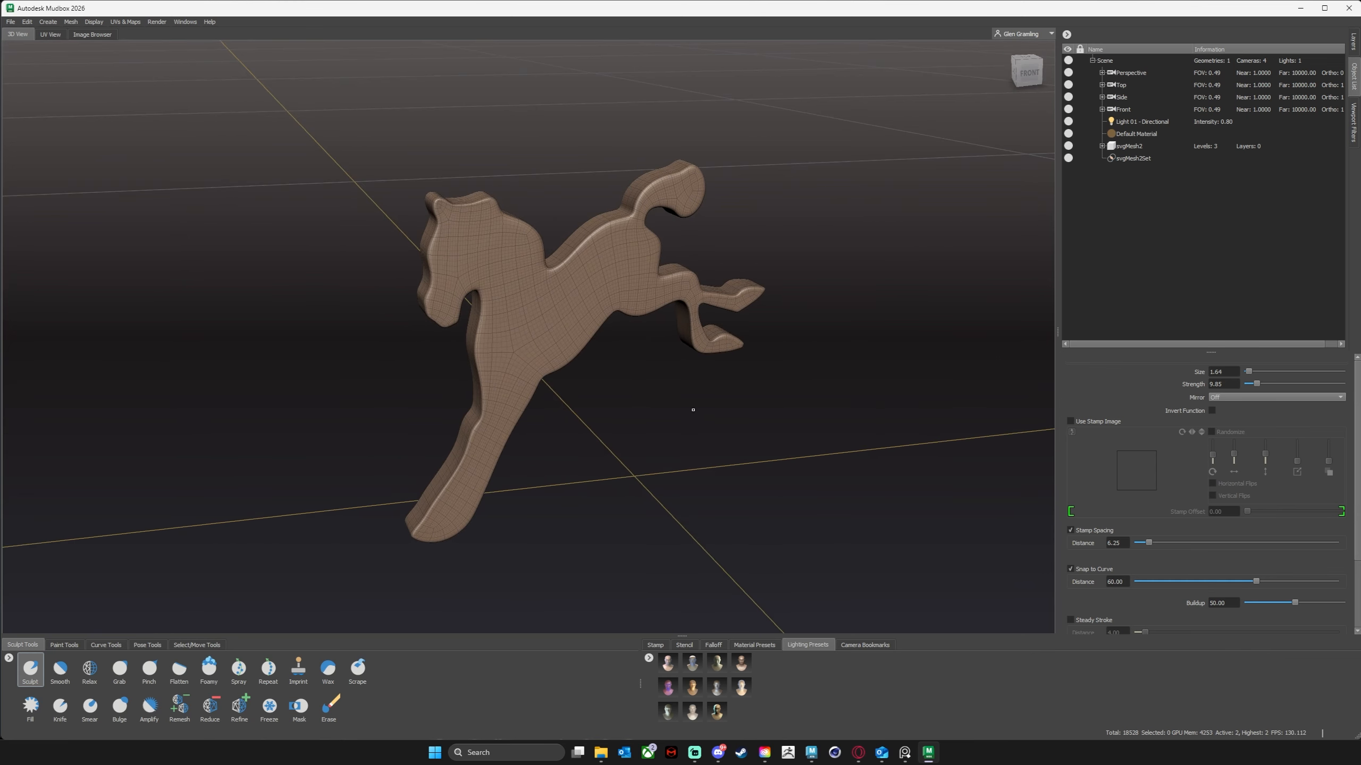
key(shift+d)
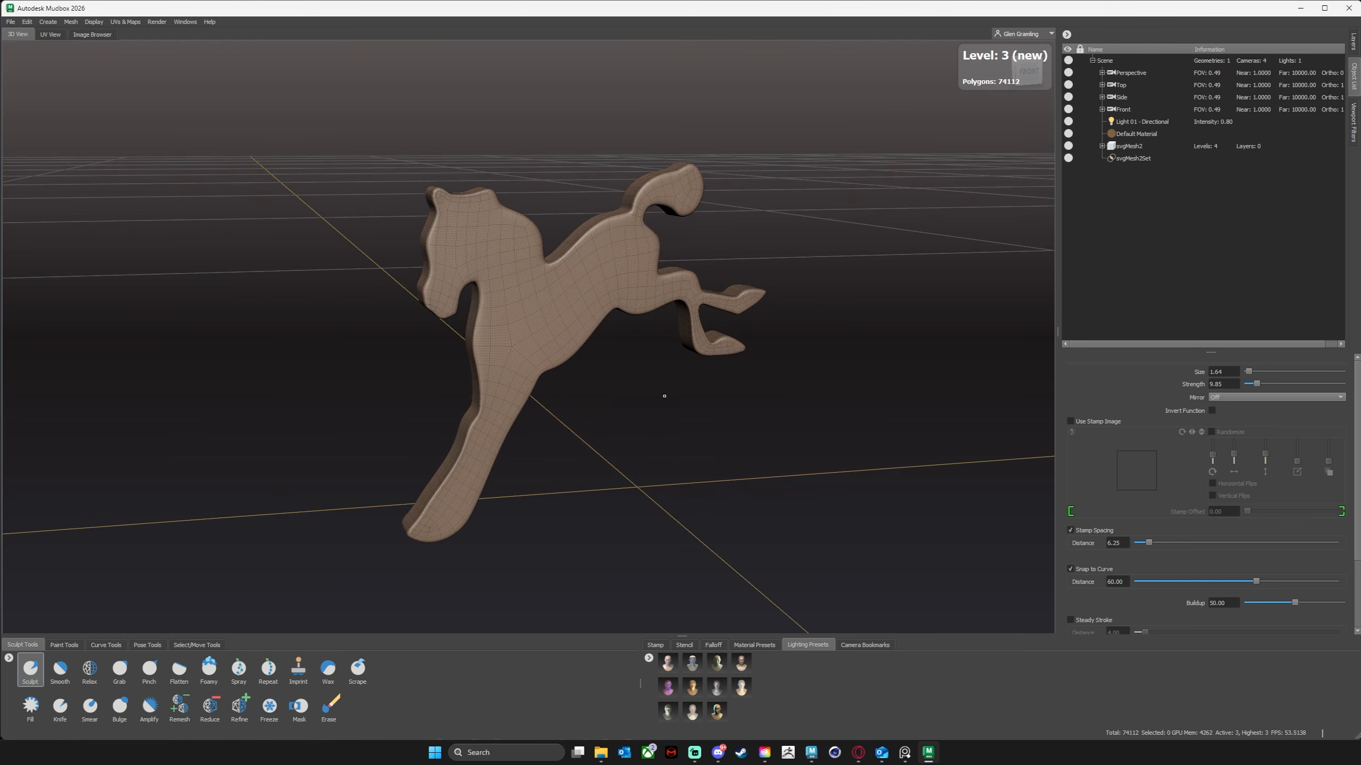
key(Page_Down)
key(Page_Down)
key(Page_Down)
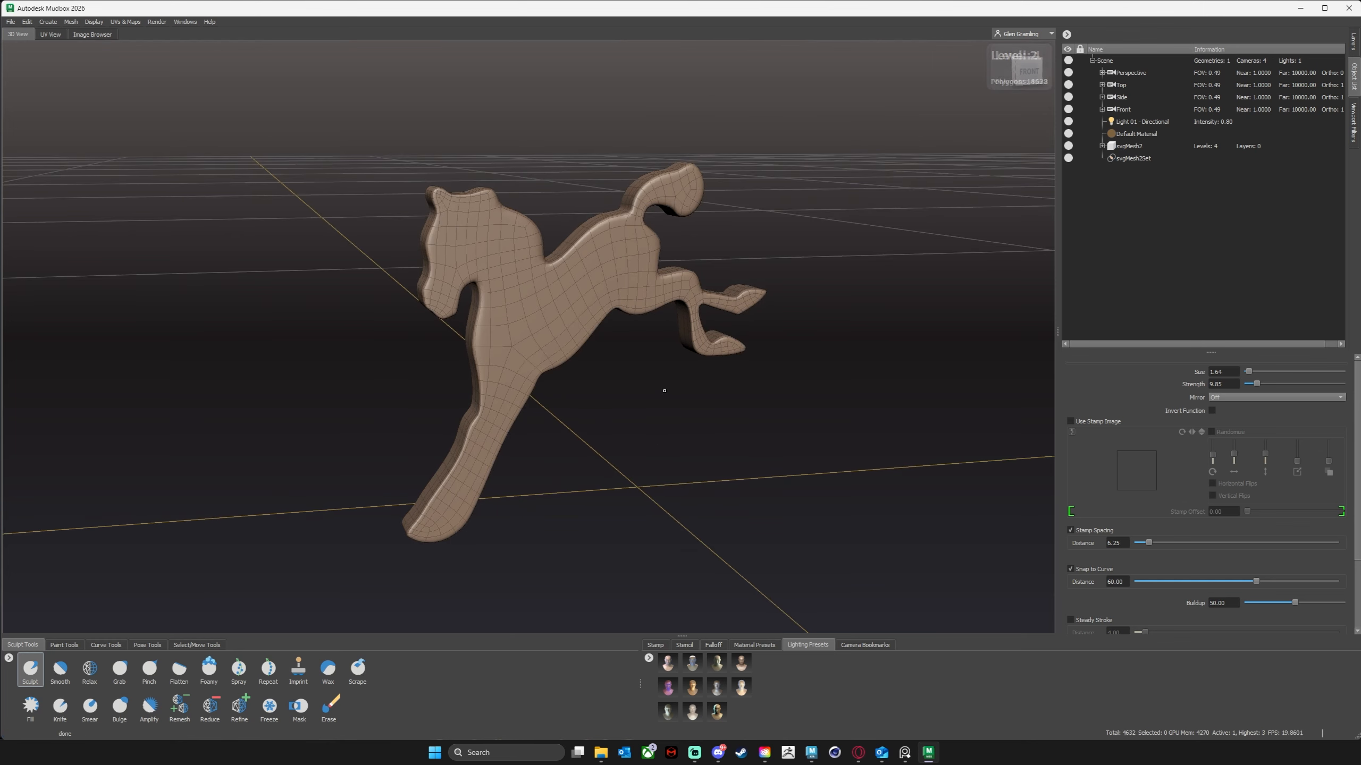
key(Page_Up)
key(Page_Up)
key(Page_Up)
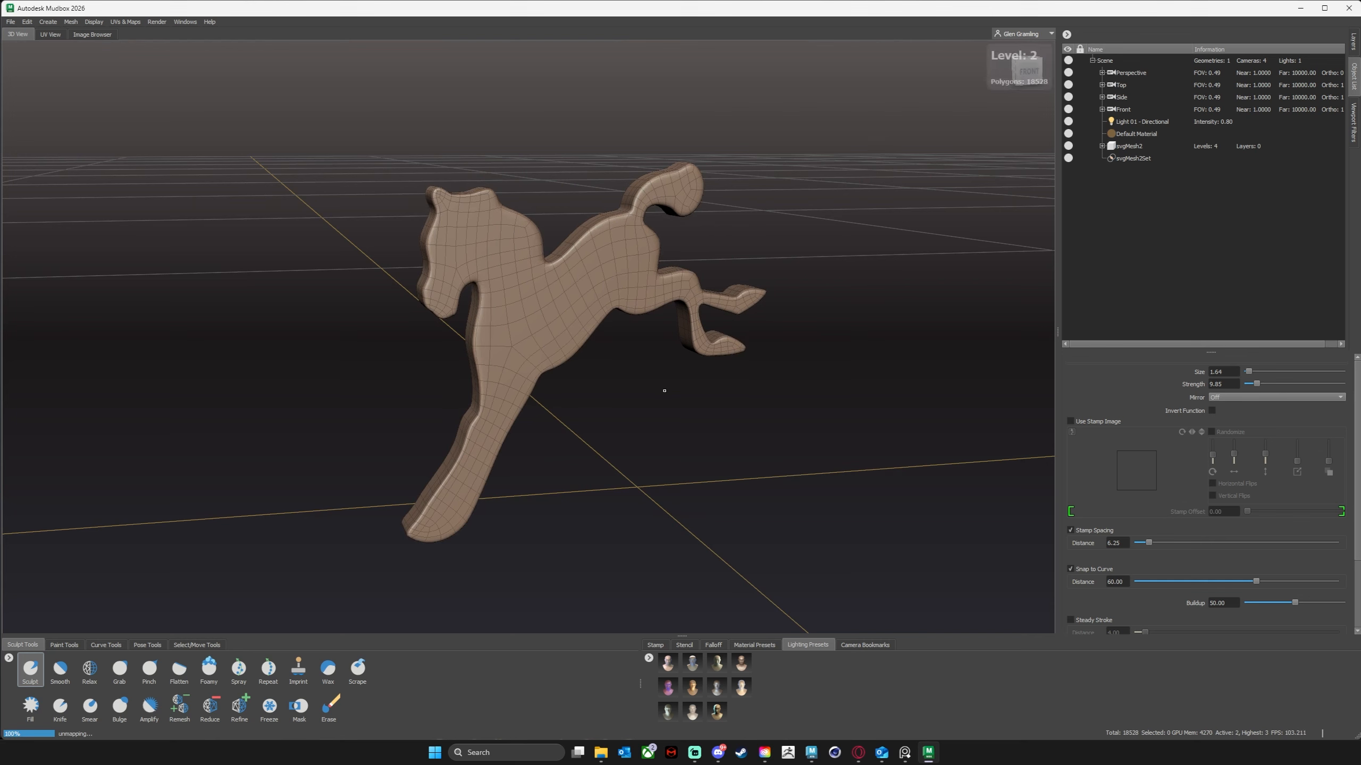
key(Page_Down)
key(Page_Down)
key(Page_Down)
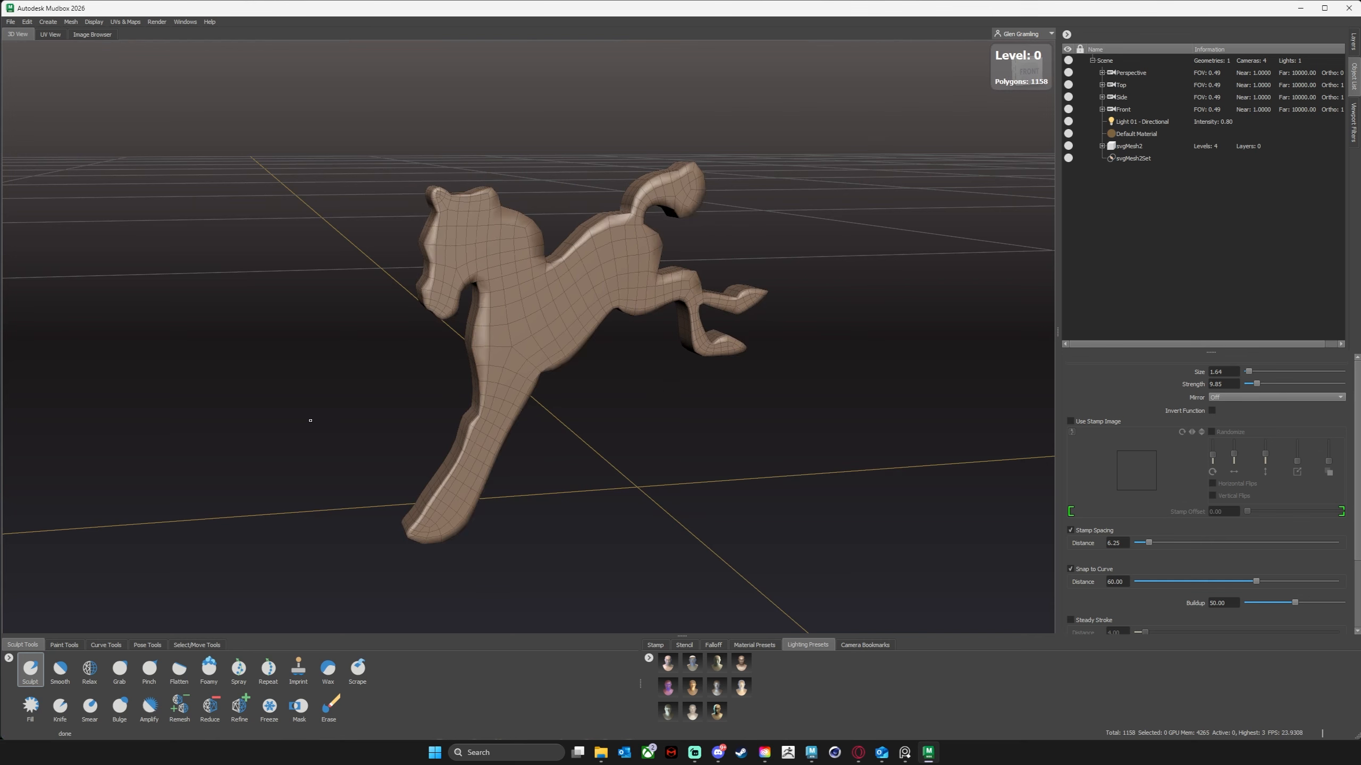
click(75, 22)
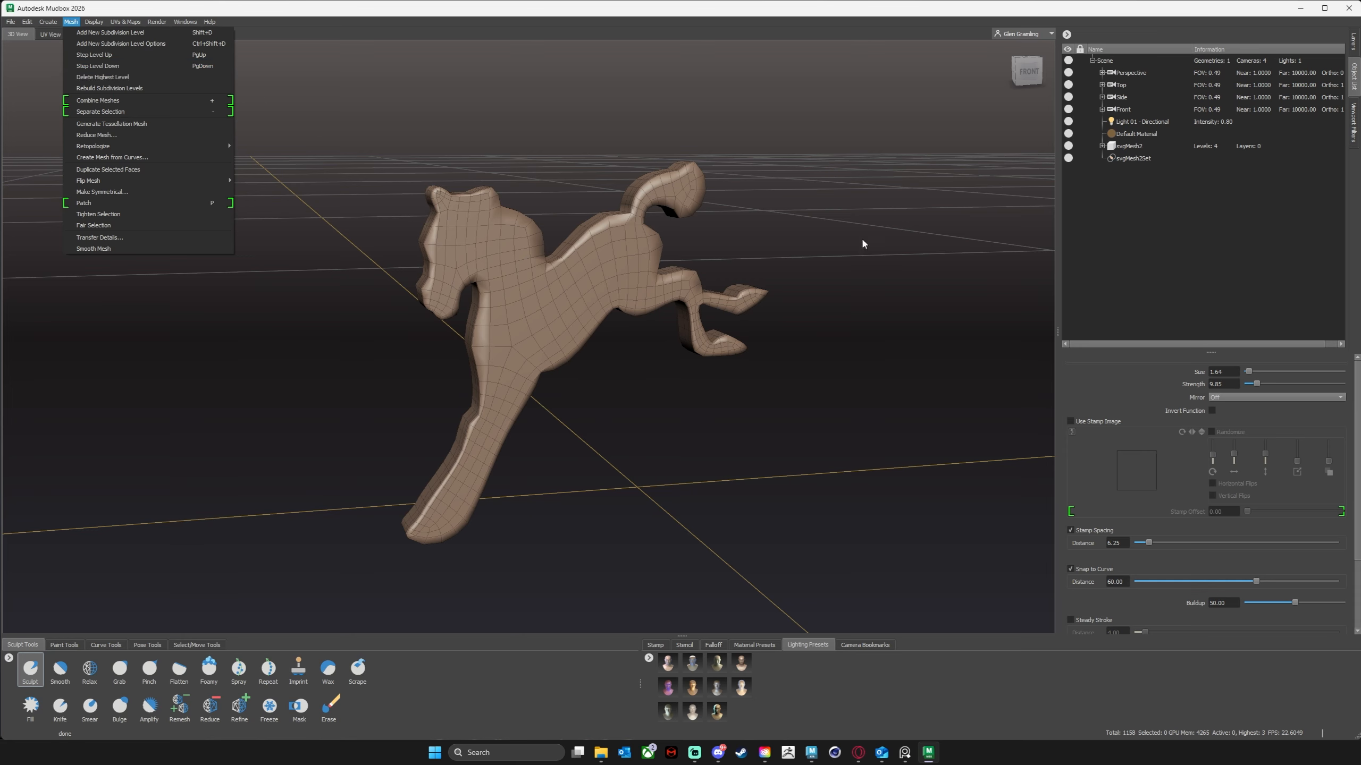
Smooth the edge where the horse's neck meets the front leg with the Smooth brush at strength 100.
alt+drag(863, 244, 844, 266)
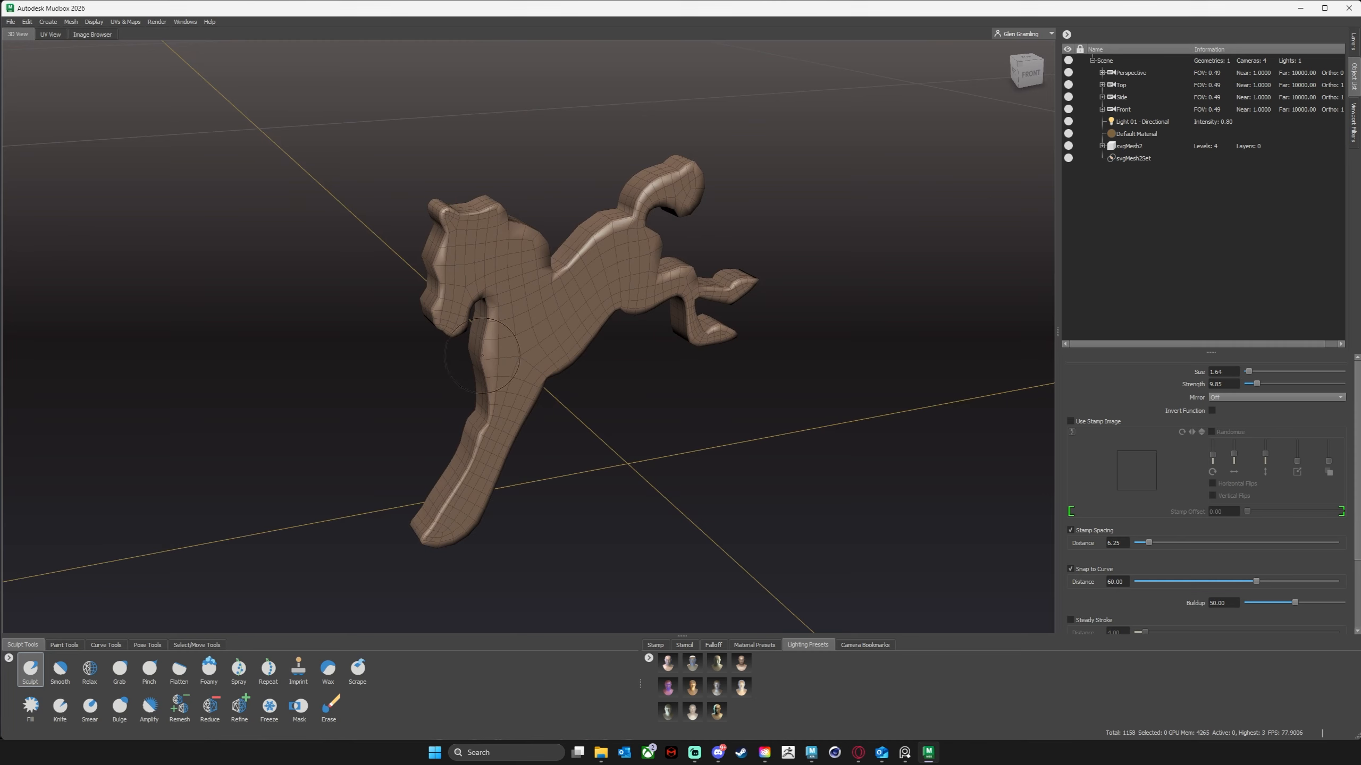
key(shift)
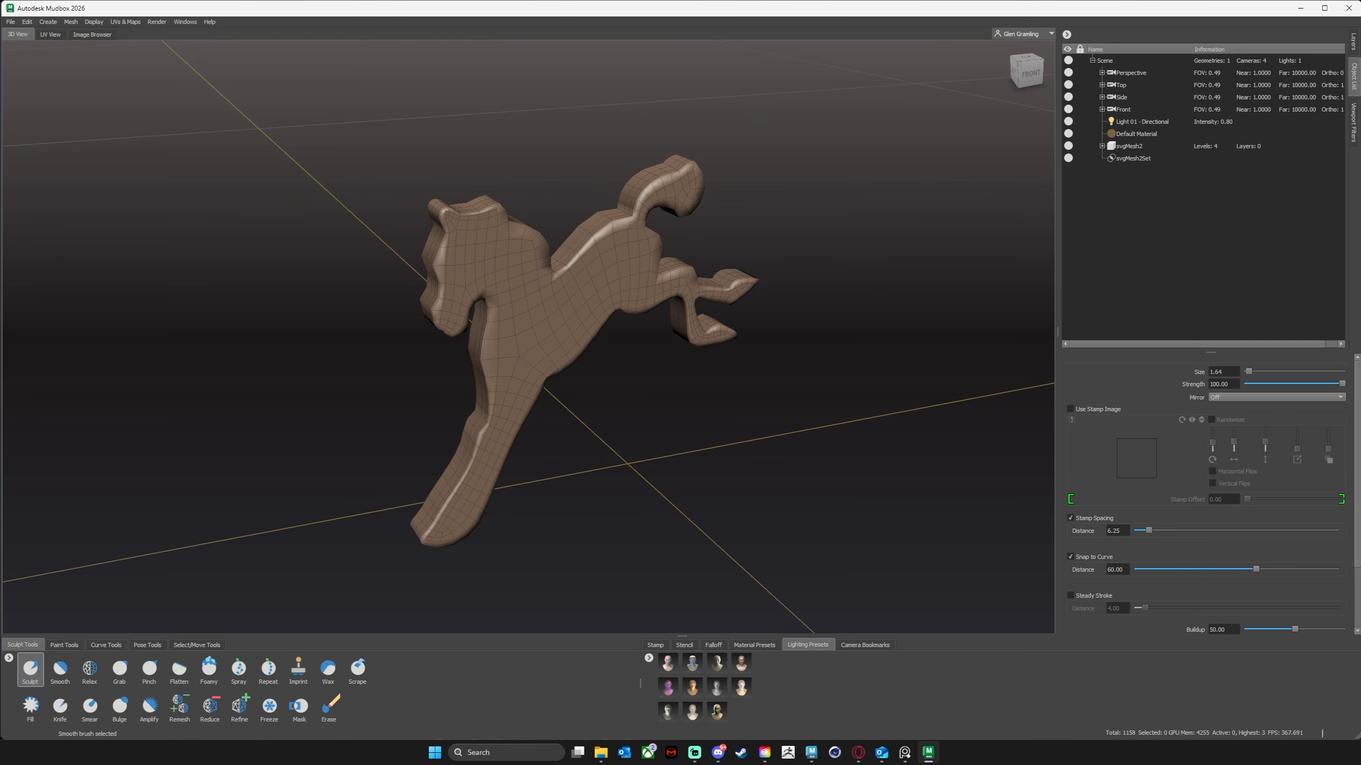
mouse_move(486, 324)
shift+mouse_down()
mouse_move(485, 311)
mouse_move(476, 320)
shift+mouse_up()
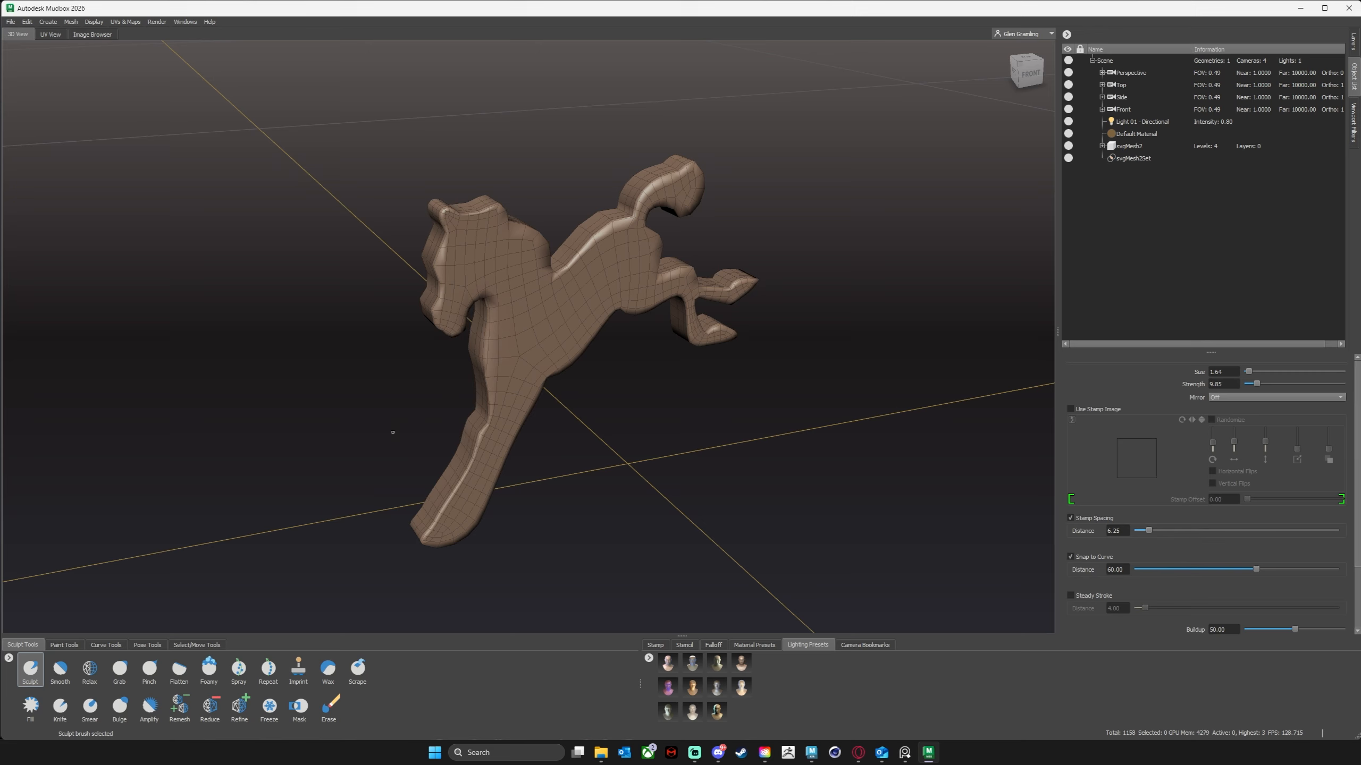
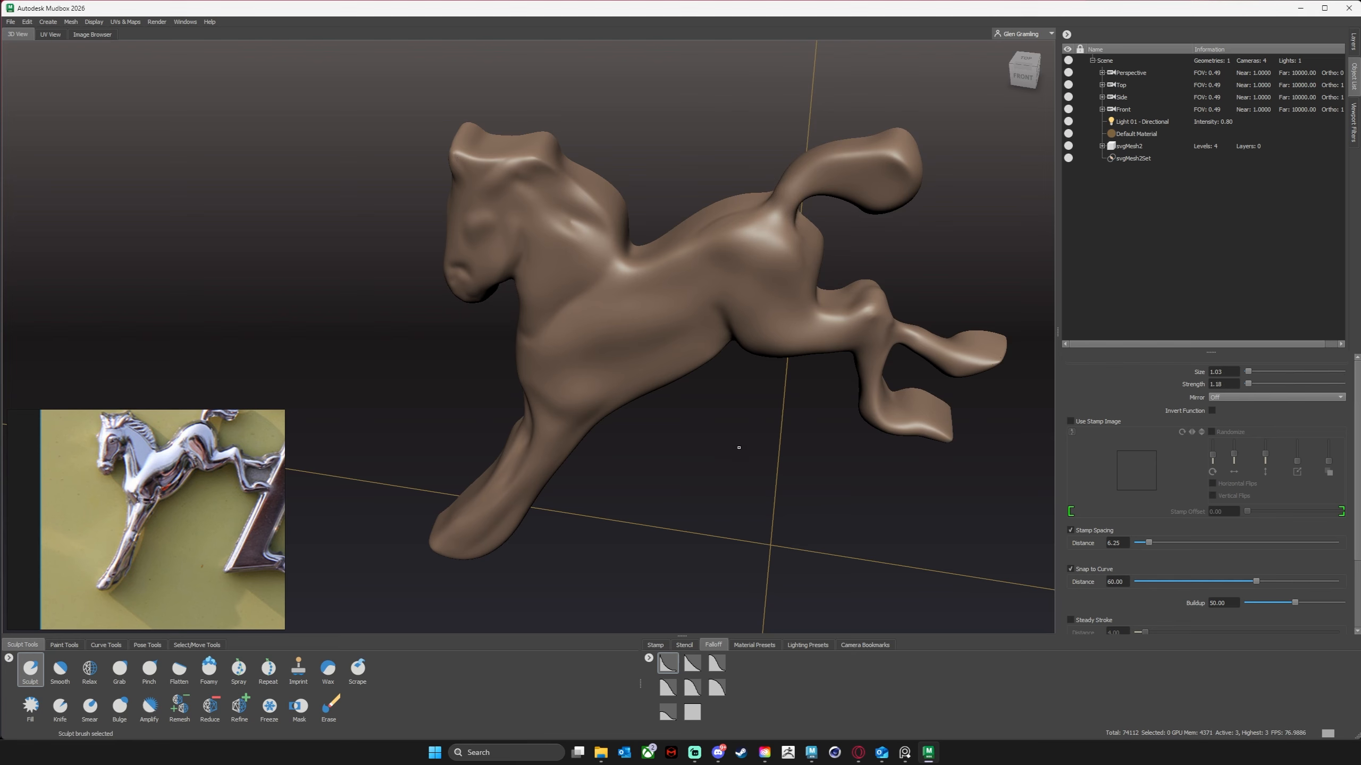
Choose the Grab tool and step the sculpted horse down to subdivision level 0 for reshaping the tail.
alt+drag(739, 447, 493, 540)
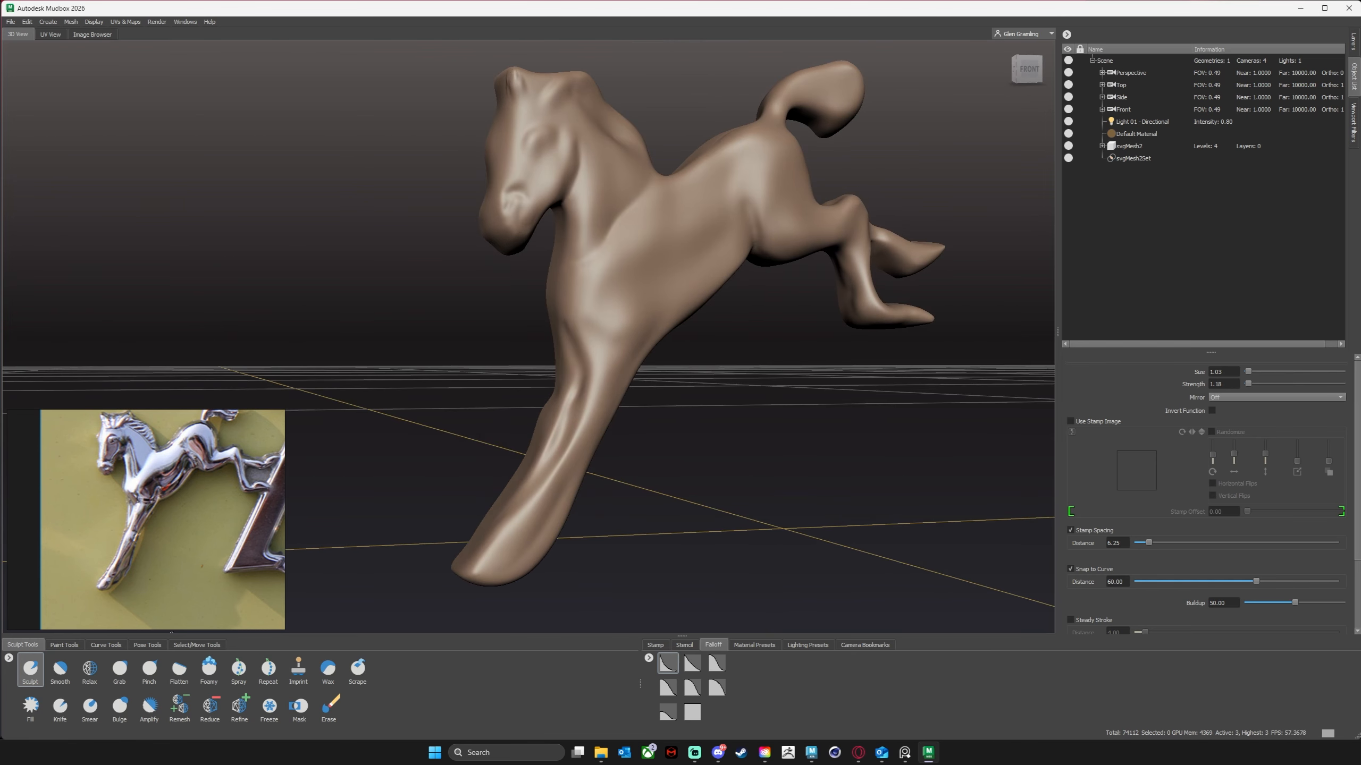
alt+drag(632, 420, 615, 502)
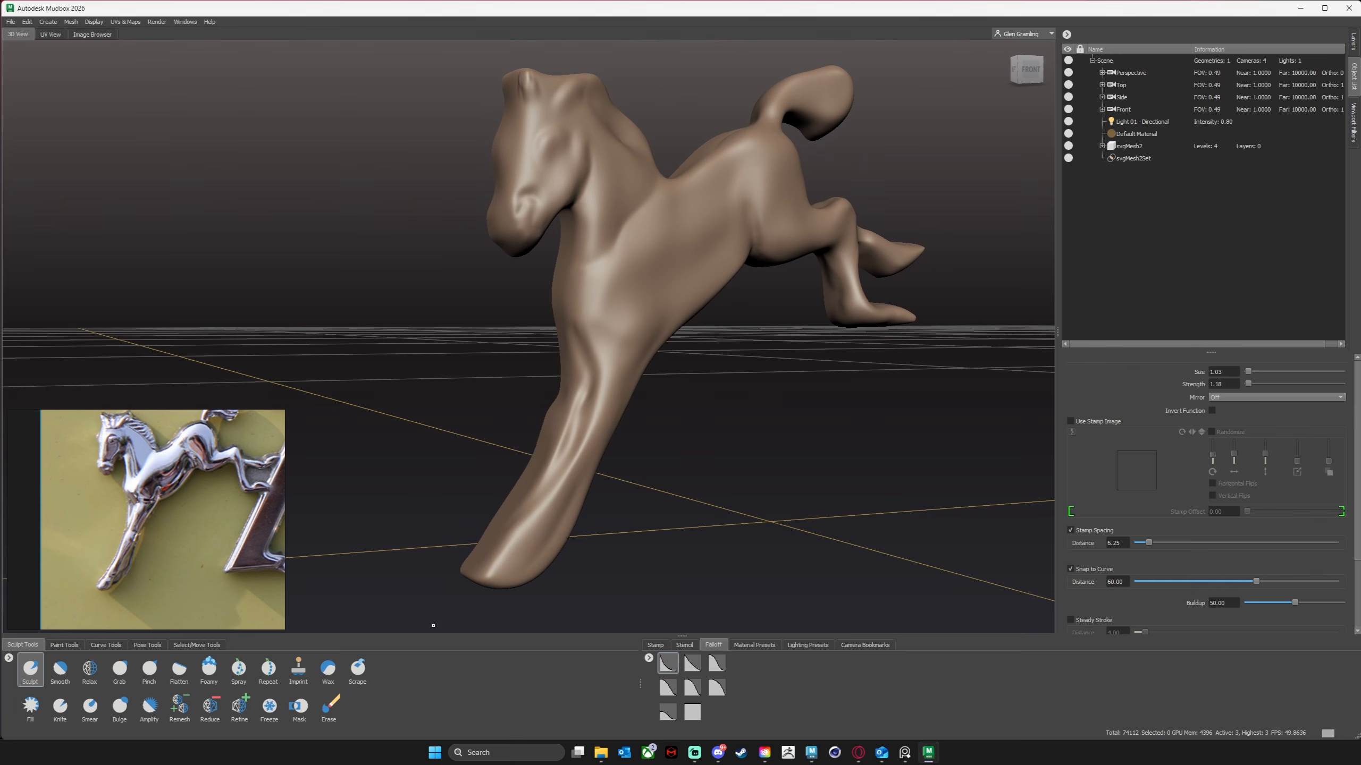
mouse_move(759, 395)
alt+mouse_down()
mouse_move(793, 462)
mouse_move(763, 489)
mouse_move(724, 453)
mouse_move(750, 456)
mouse_move(767, 389)
mouse_move(705, 440)
mouse_move(681, 397)
alt+mouse_up()
click(121, 670)
key(Page_Down)
key(Page_Down)
key(Page_Down)
mouse_move(587, 445)
shift+mouse_down()
mouse_move(626, 459)
mouse_move(611, 485)
mouse_move(637, 477)
mouse_move(656, 354)
mouse_move(637, 324)
mouse_move(597, 328)
mouse_move(655, 362)
mouse_move(633, 323)
shift+mouse_up()
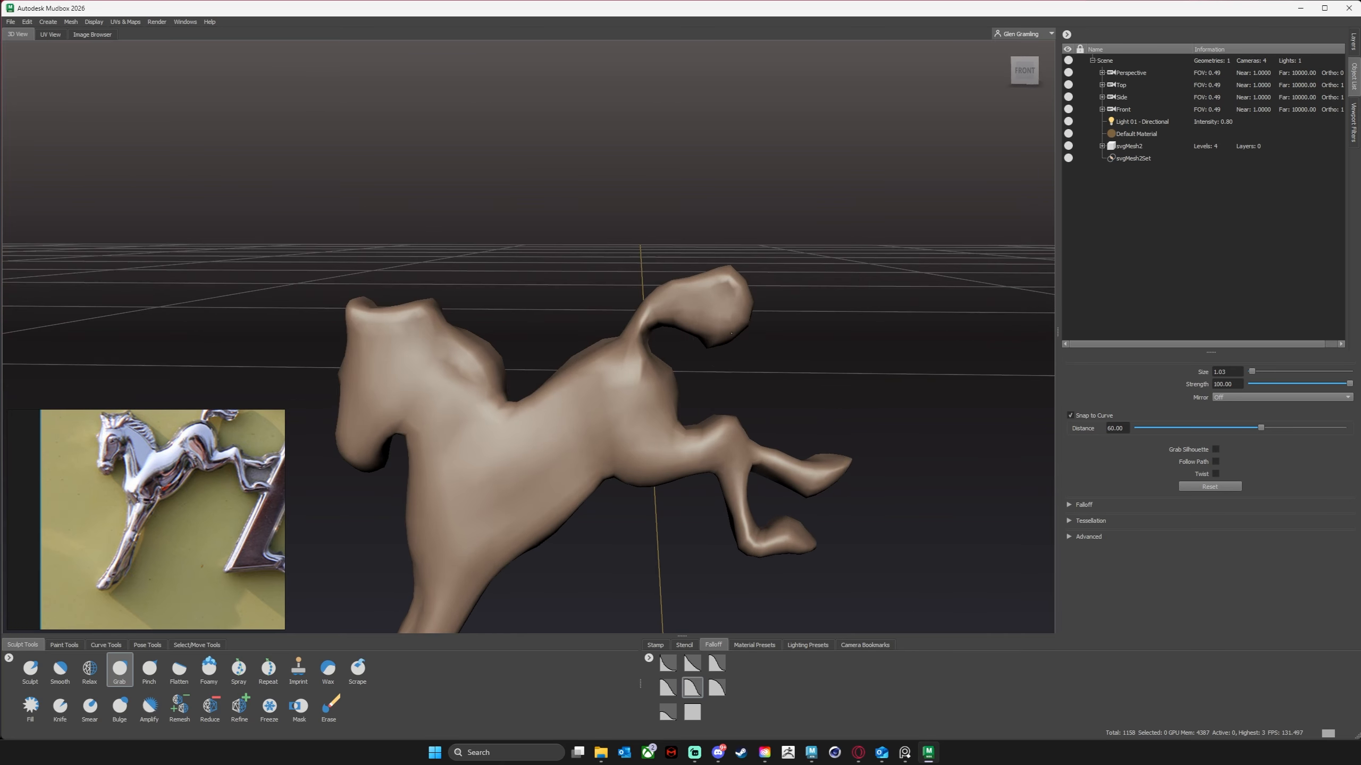
Pull the end of the tail upward to match the reference photo, and step the mesh up to subdivision level 2.
drag(278, 454, 269, 489)
drag(704, 342, 703, 331)
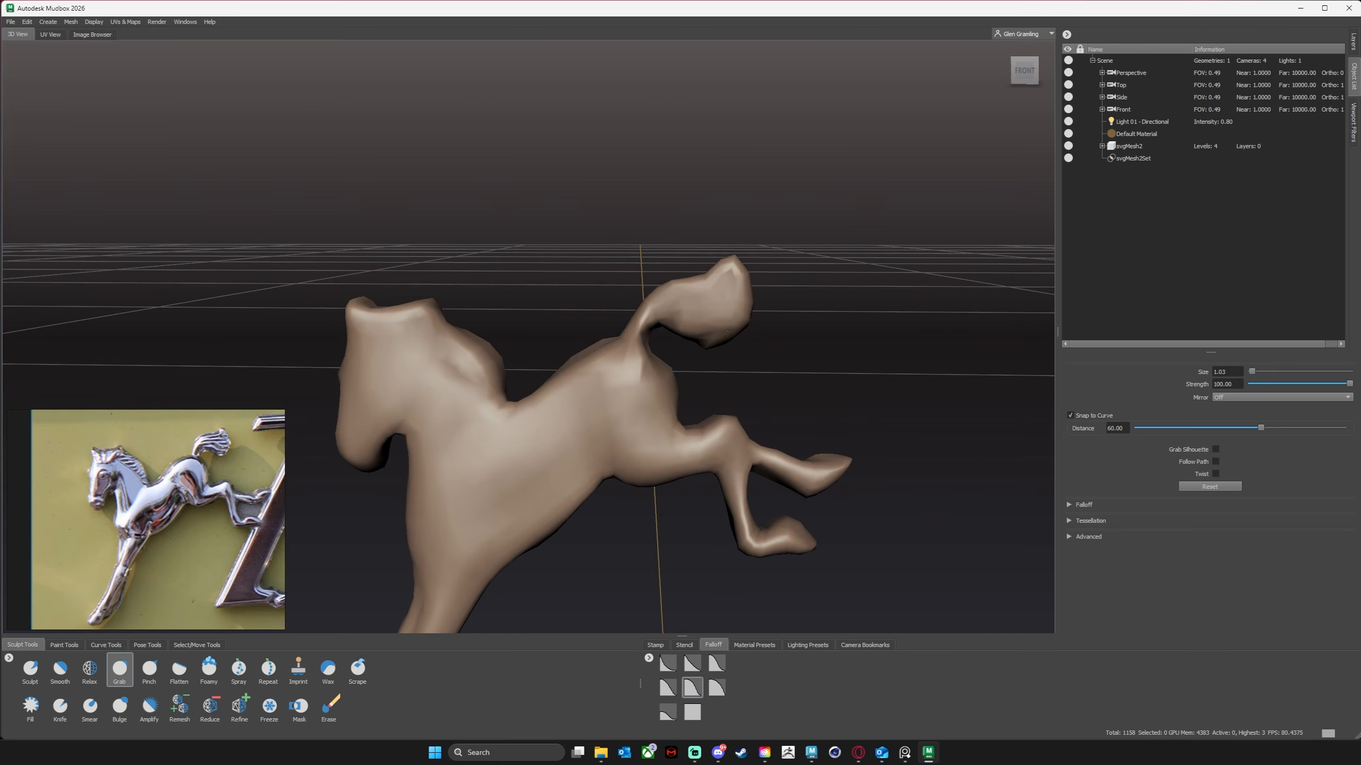
alt+drag(616, 333, 580, 289)
key(Page_Up)
key(Page_Up)
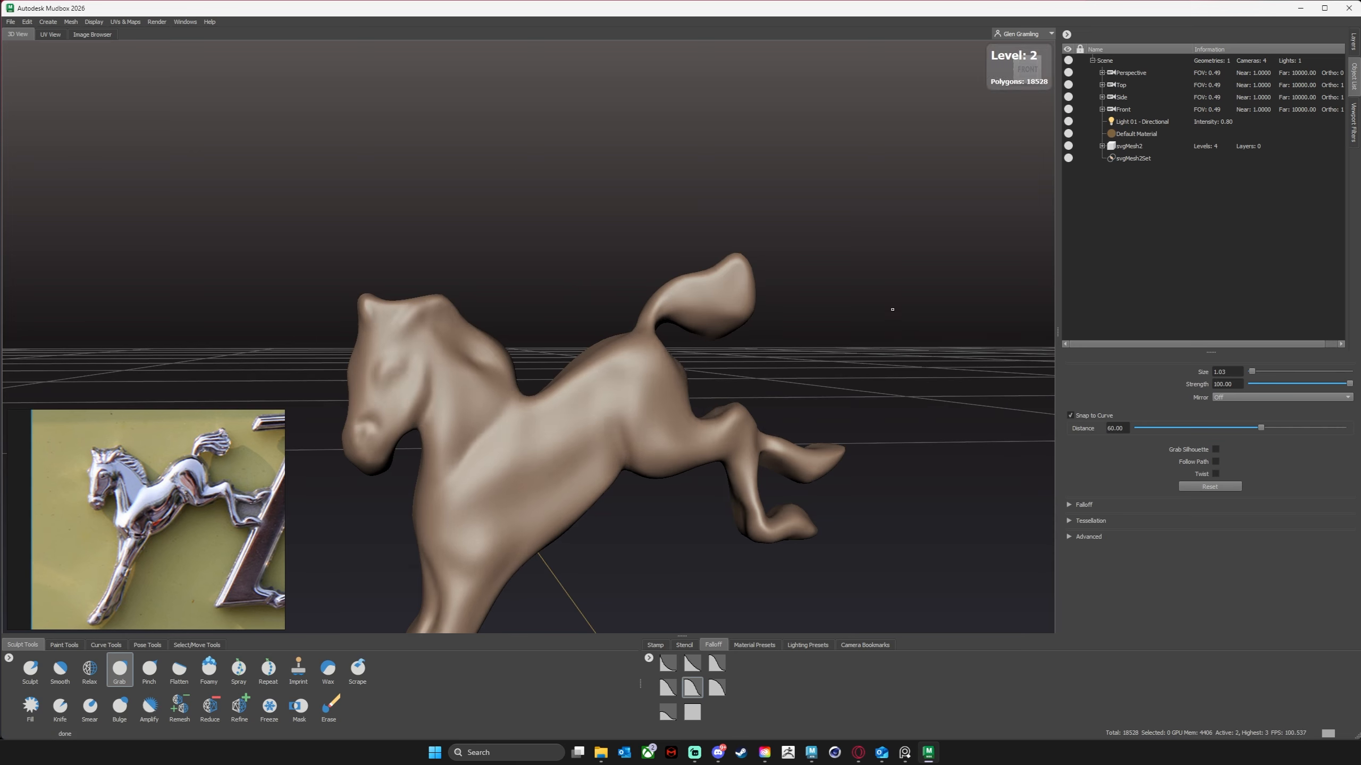
Sculpt a raised shoulder line running down from the base of the horse's neck with the Sculpt brush and smooth it.
alt+middle_drag(893, 307, 991, 140)
click(30, 671)
alt+drag(763, 358, 771, 380)
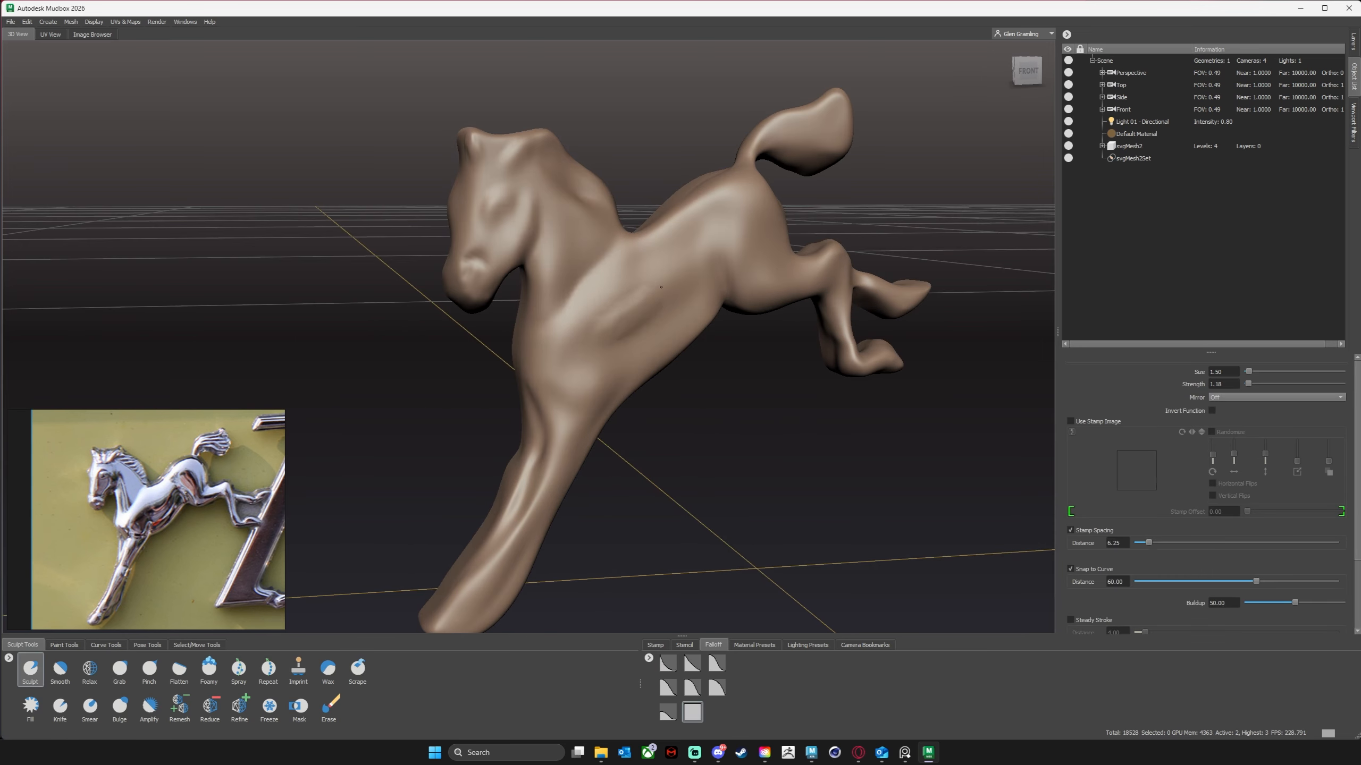
drag(614, 291, 670, 252)
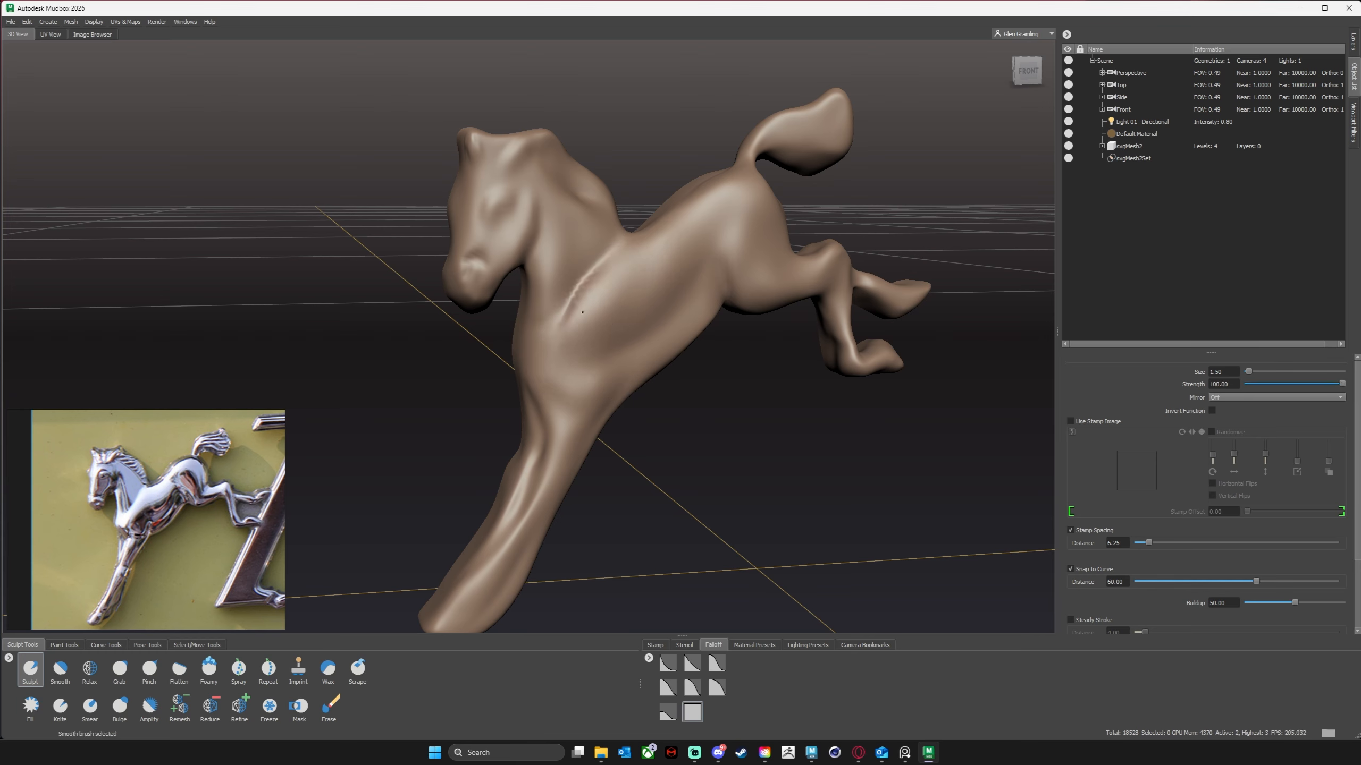
alt+drag(750, 412, 680, 257)
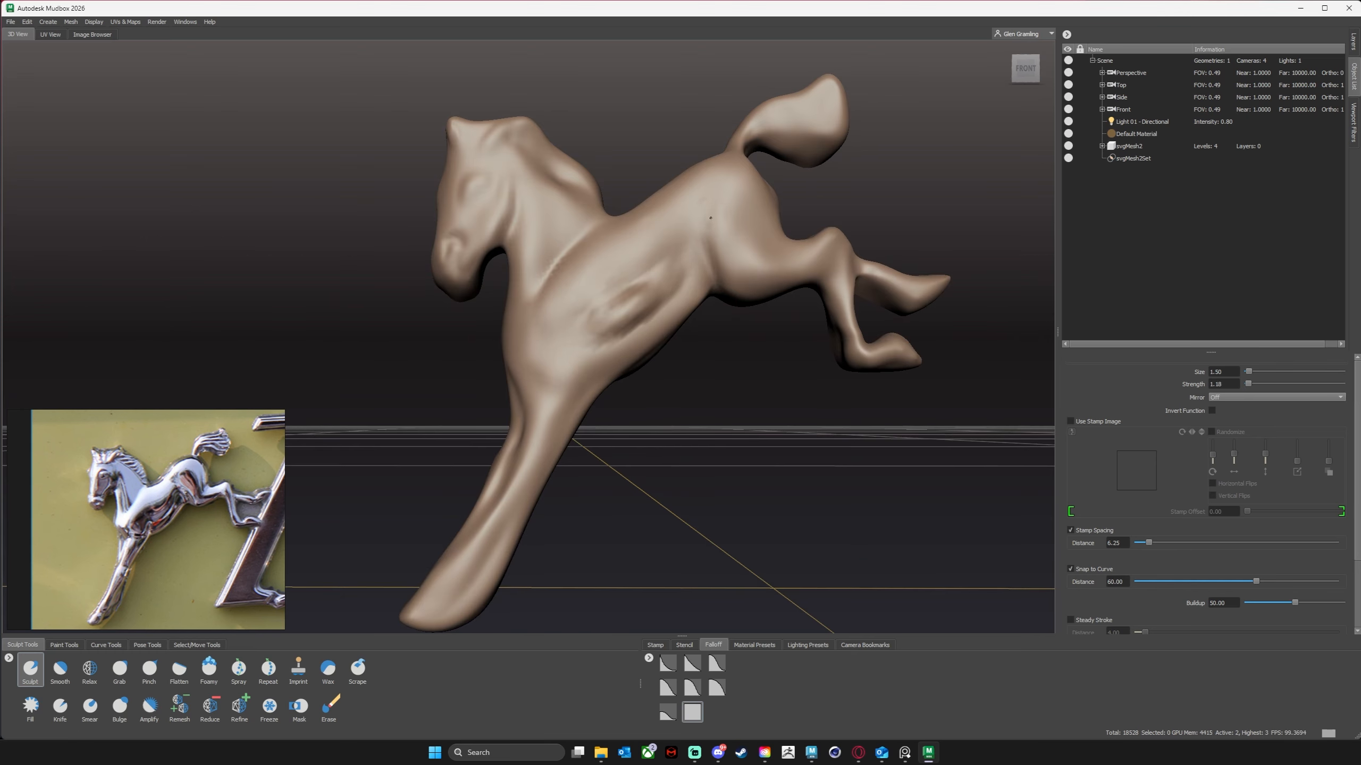
Define the front edge of the hind thigh with the Sculpt brush, and smooth the flank and upper front leg.
mouse_move(710, 218)
mouse_down()
mouse_move(750, 242)
mouse_move(717, 231)
mouse_up()
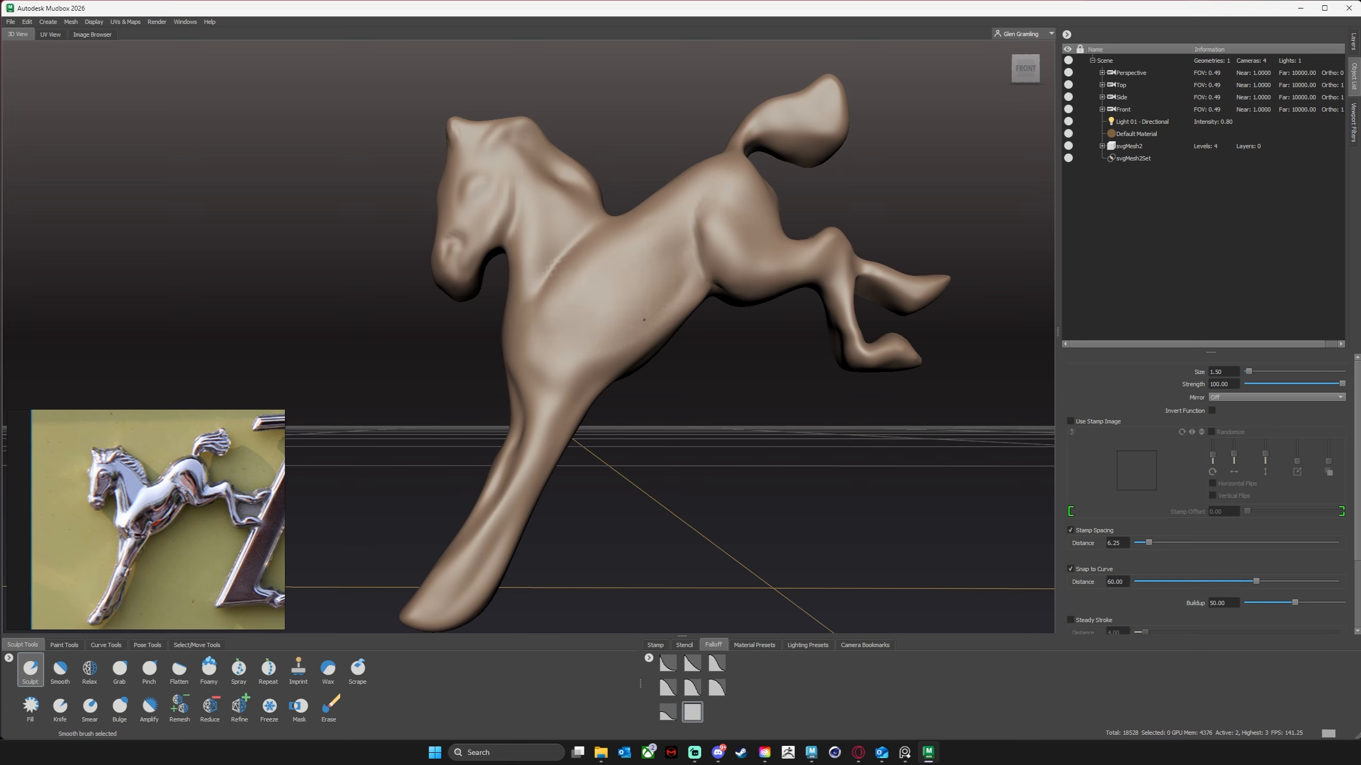
mouse_move(644, 320)
alt+mouse_down()
mouse_move(678, 276)
mouse_move(656, 321)
mouse_move(664, 276)
alt+mouse_up()
mouse_move(574, 378)
mouse_down()
mouse_move(593, 368)
mouse_move(671, 389)
mouse_move(550, 360)
mouse_move(568, 327)
mouse_move(544, 338)
mouse_up()
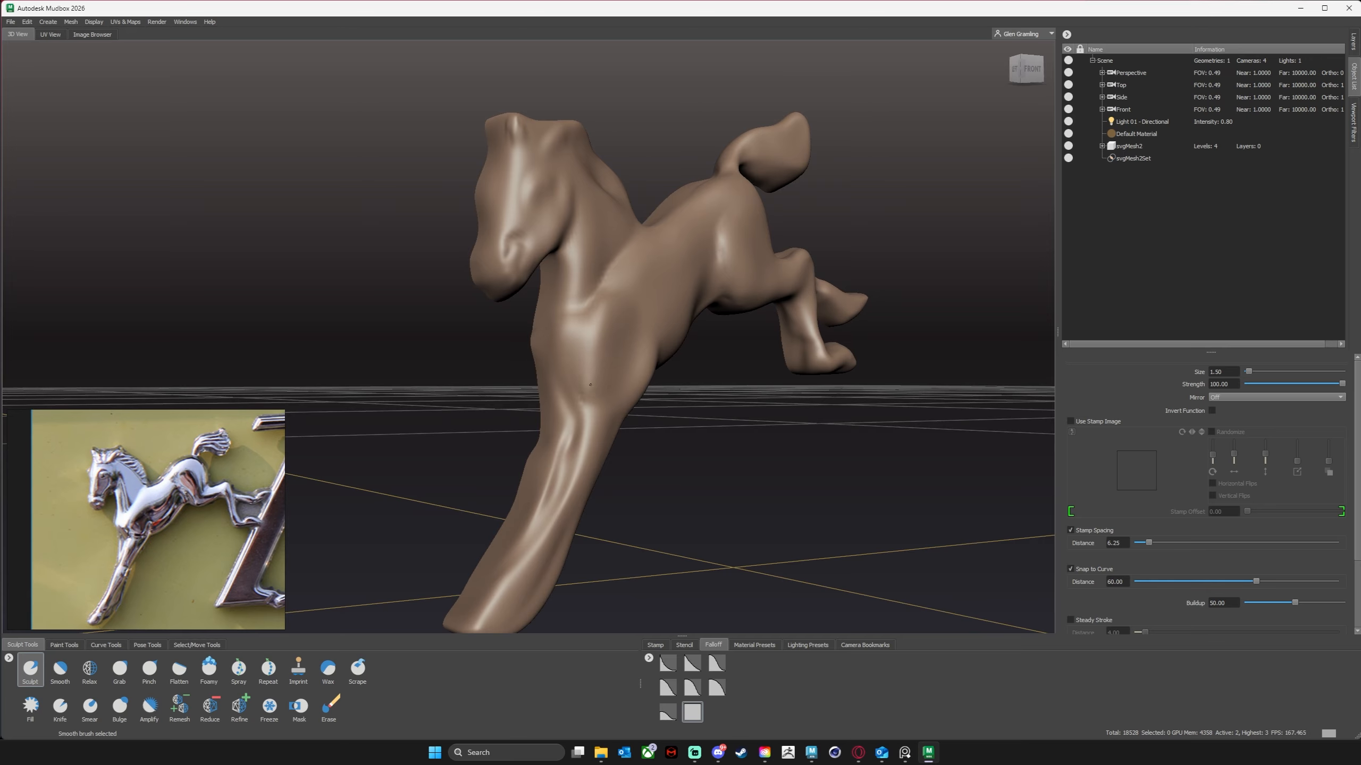
mouse_move(591, 385)
alt+mouse_down()
mouse_move(685, 426)
mouse_move(688, 390)
mouse_move(565, 375)
mouse_move(577, 388)
alt+mouse_up()
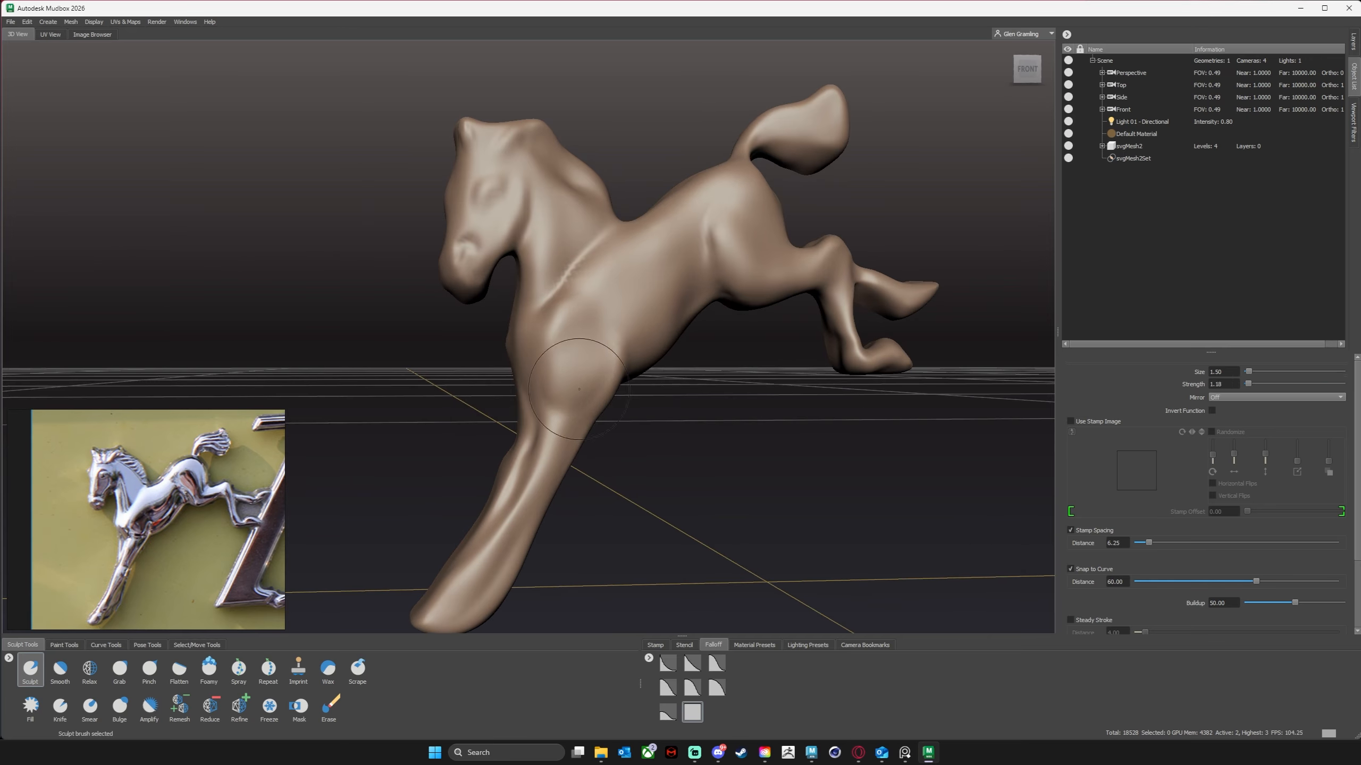
Step the mesh up to subdivision level 3 and sculpt the eye and ear with a brush size of 0.42, smoothing the ear.
alt+drag(685, 358, 691, 128)
key(shift)
key(Page_Up)
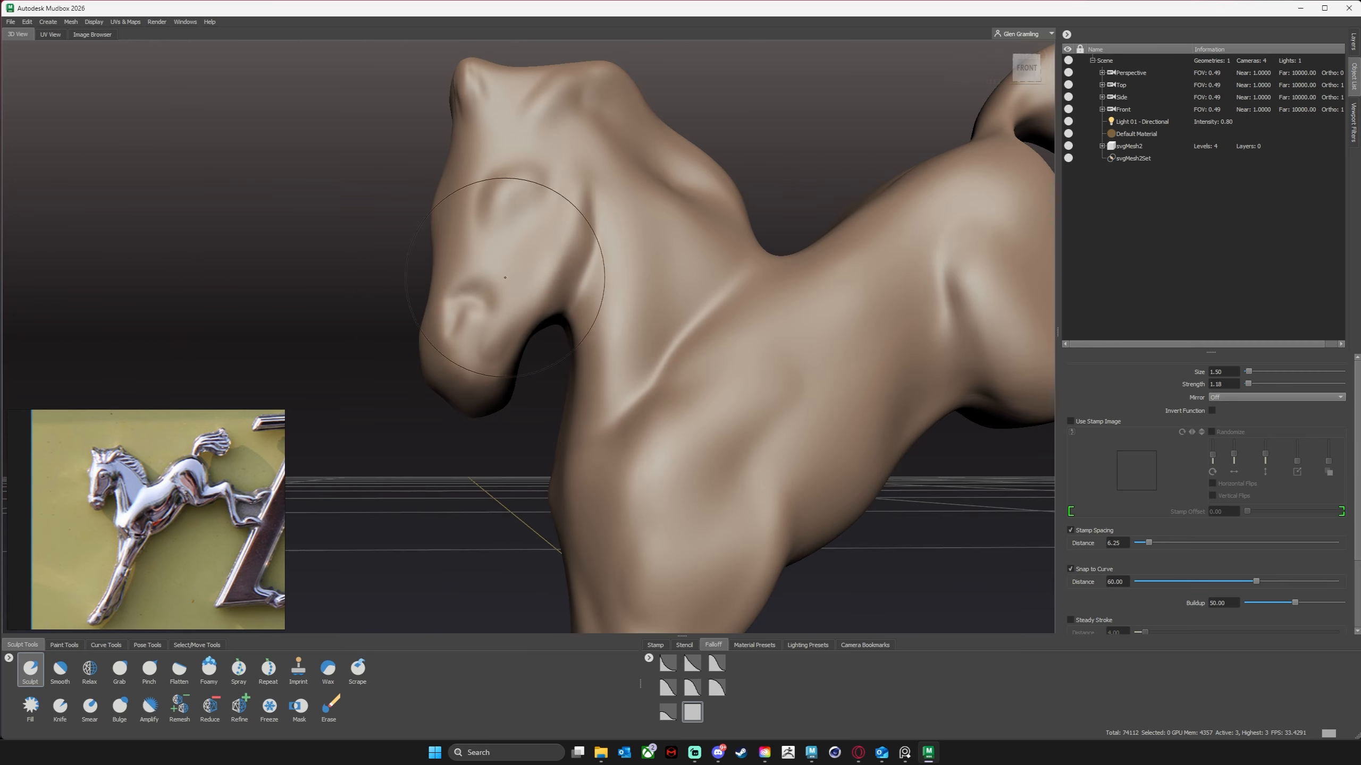
key(b)
drag(531, 222, 468, 220)
mouse_move(548, 92)
mouse_down()
mouse_move(534, 112)
mouse_move(569, 109)
mouse_up()
mouse_move(565, 96)
shift+mouse_down()
mouse_move(555, 101)
mouse_move(572, 116)
shift+mouse_up()
key(shift)
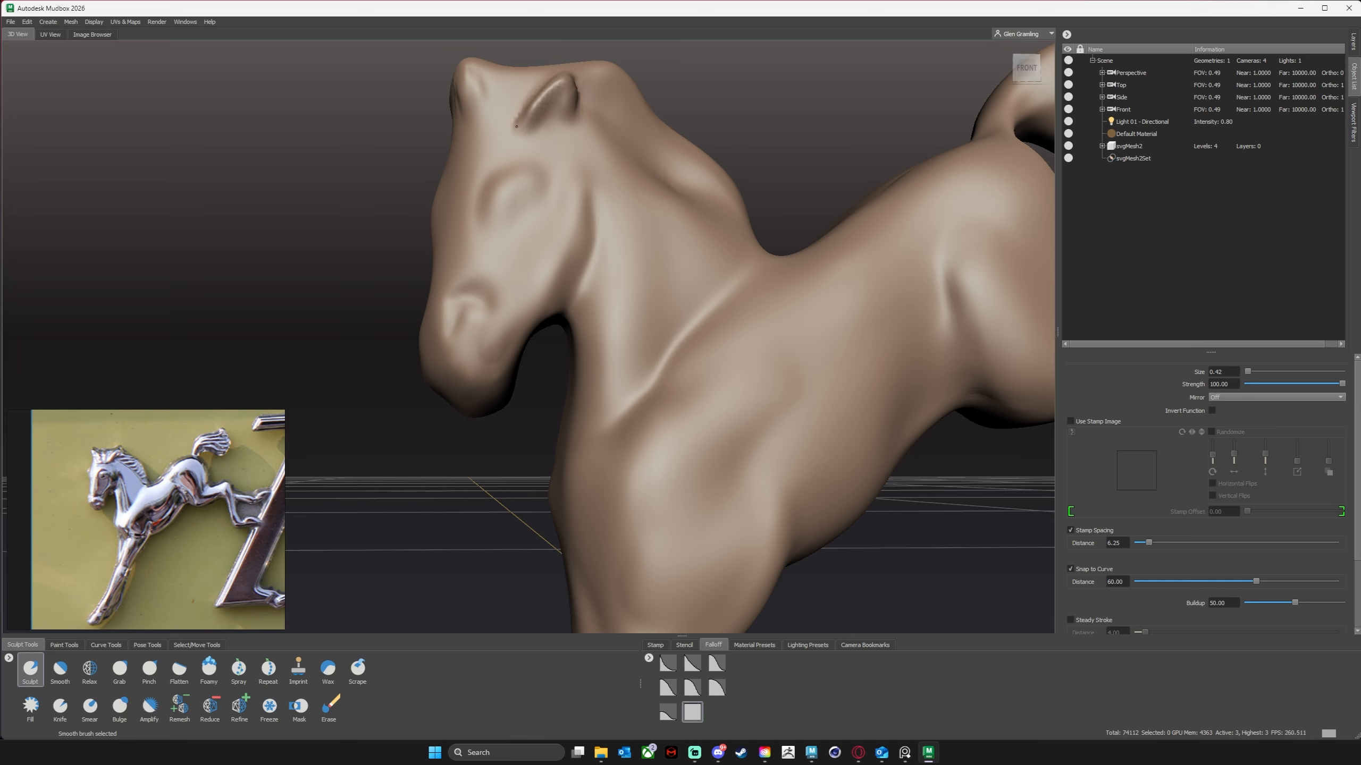
Sculpt the remaining facial details on the horse's head around the brow, eyes, nostrils and mouth.
mouse_move(447, 206)
alt+mouse_down()
mouse_move(488, 250)
mouse_move(450, 280)
mouse_move(485, 306)
alt+mouse_up()
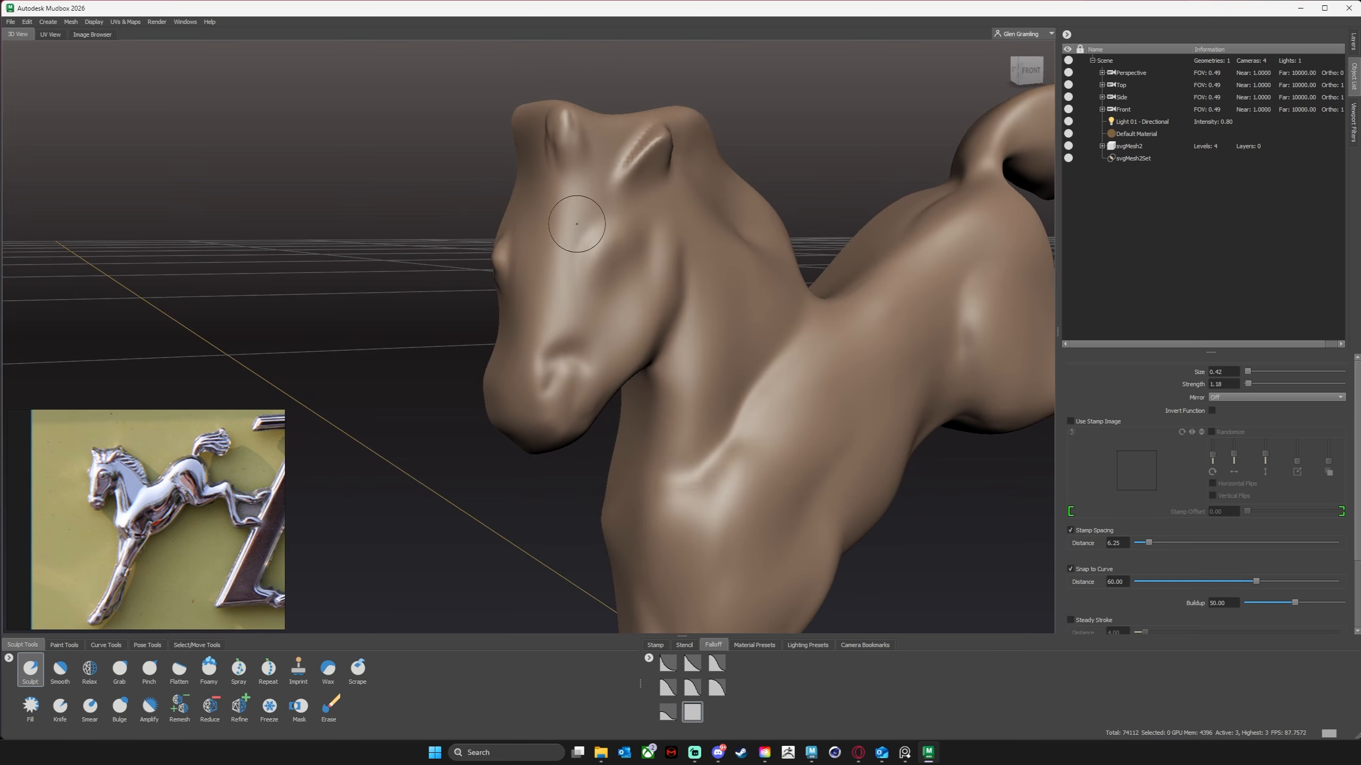
mouse_move(585, 212)
mouse_down()
mouse_move(550, 242)
mouse_move(567, 249)
mouse_move(532, 236)
mouse_move(536, 203)
mouse_move(557, 214)
mouse_move(515, 188)
mouse_move(501, 219)
mouse_move(541, 230)
mouse_move(563, 129)
mouse_move(482, 222)
mouse_up()
mouse_move(482, 222)
alt+mouse_down()
mouse_move(449, 345)
mouse_move(443, 337)
mouse_move(476, 333)
mouse_move(568, 271)
mouse_move(598, 177)
mouse_move(591, 284)
alt+mouse_up()
mouse_move(488, 364)
alt+mouse_down()
mouse_move(398, 349)
mouse_move(428, 377)
mouse_move(530, 257)
mouse_move(589, 276)
mouse_move(565, 279)
mouse_move(562, 294)
alt+mouse_up()
mouse_move(560, 298)
alt+mouse_down()
mouse_move(447, 420)
mouse_move(489, 372)
mouse_move(356, 301)
alt+mouse_up()
Sculpt wavy mane strands from the forelock down the back of the neck, smoothing between the strokes.
drag(574, 150, 617, 135)
mouse_move(592, 166)
mouse_down()
mouse_move(635, 174)
mouse_move(712, 226)
mouse_up()
mouse_move(676, 249)
mouse_down()
mouse_move(724, 254)
mouse_move(734, 274)
mouse_up()
mouse_move(691, 230)
shift+mouse_down()
mouse_move(586, 148)
mouse_move(608, 128)
shift+mouse_up()
mouse_move(484, 126)
mouse_down()
mouse_move(474, 169)
mouse_move(493, 158)
mouse_up()
mouse_move(528, 125)
mouse_down()
mouse_move(504, 152)
mouse_move(603, 128)
mouse_up()
mouse_move(592, 171)
mouse_down()
mouse_move(645, 172)
mouse_move(689, 200)
mouse_up()
mouse_move(662, 231)
mouse_down()
mouse_move(721, 231)
mouse_move(739, 274)
mouse_up()
mouse_move(632, 171)
shift+mouse_down()
mouse_move(709, 277)
mouse_move(581, 137)
mouse_move(501, 156)
shift+mouse_up()
alt+drag(605, 156, 621, 209)
alt+right_drag(691, 209, 638, 177)
alt+drag(638, 177, 656, 107)
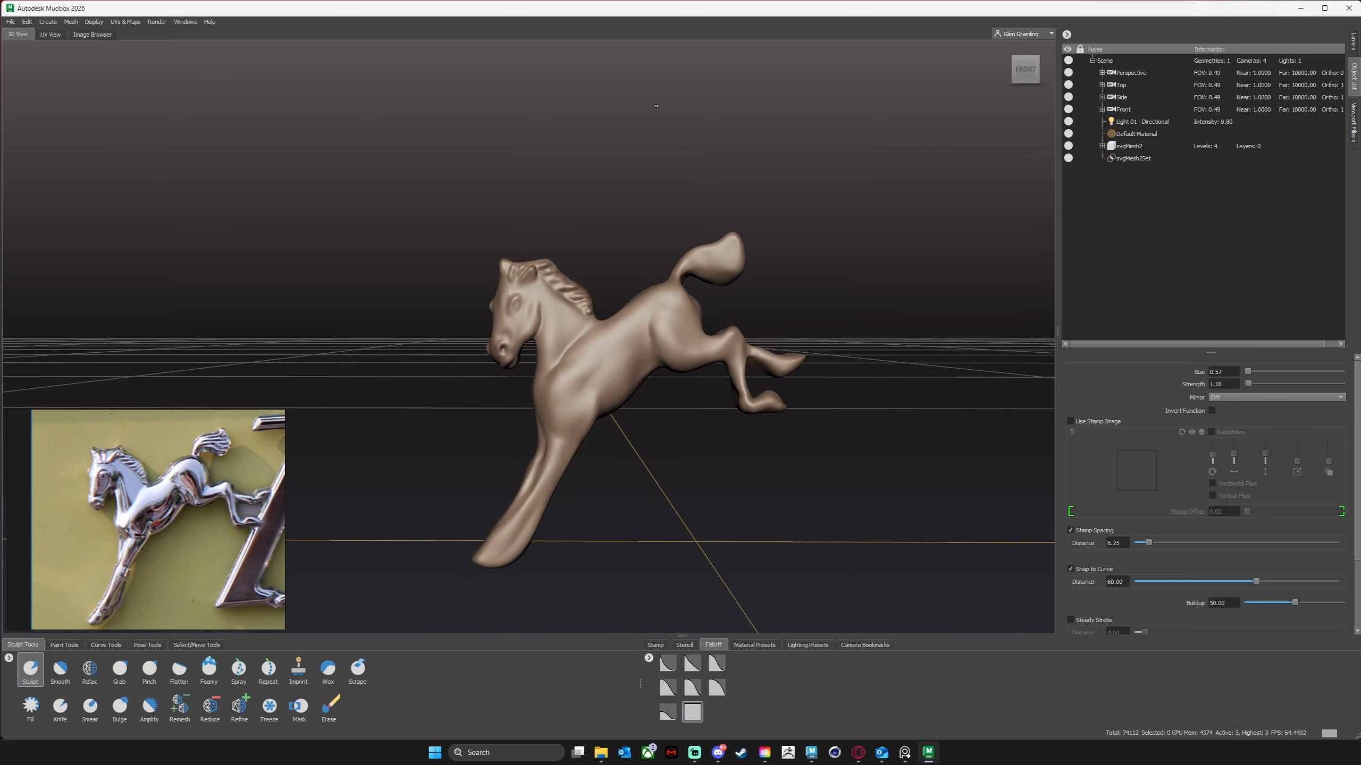
Sculpt flowing hair strands along the tail with a brush size of 0.57 and smooth them.
alt+right_drag(656, 105, 907, 161)
drag(858, 183, 944, 141)
mouse_move(860, 209)
mouse_down()
mouse_move(951, 161)
mouse_move(942, 183)
mouse_up()
mouse_move(901, 215)
mouse_down()
mouse_move(956, 195)
mouse_move(933, 219)
mouse_up()
shift+drag(905, 234, 944, 178)
mouse_move(860, 234)
alt+mouse_down()
mouse_move(863, 276)
mouse_move(846, 231)
alt+mouse_up()
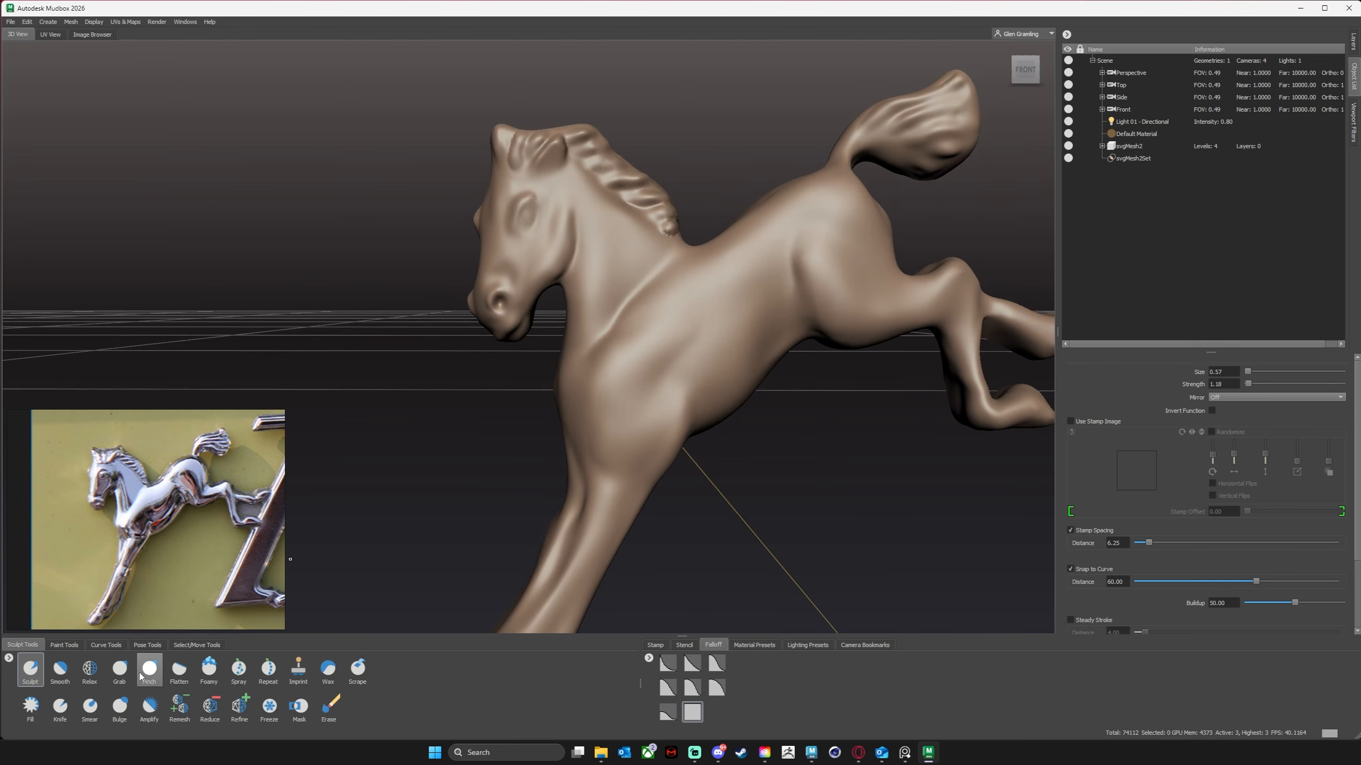
Step the mesh down to subdivision level 1 and pull the throat upward under the jaw with the Grab tool.
click(121, 668)
alt+right_drag(353, 409, 465, 420)
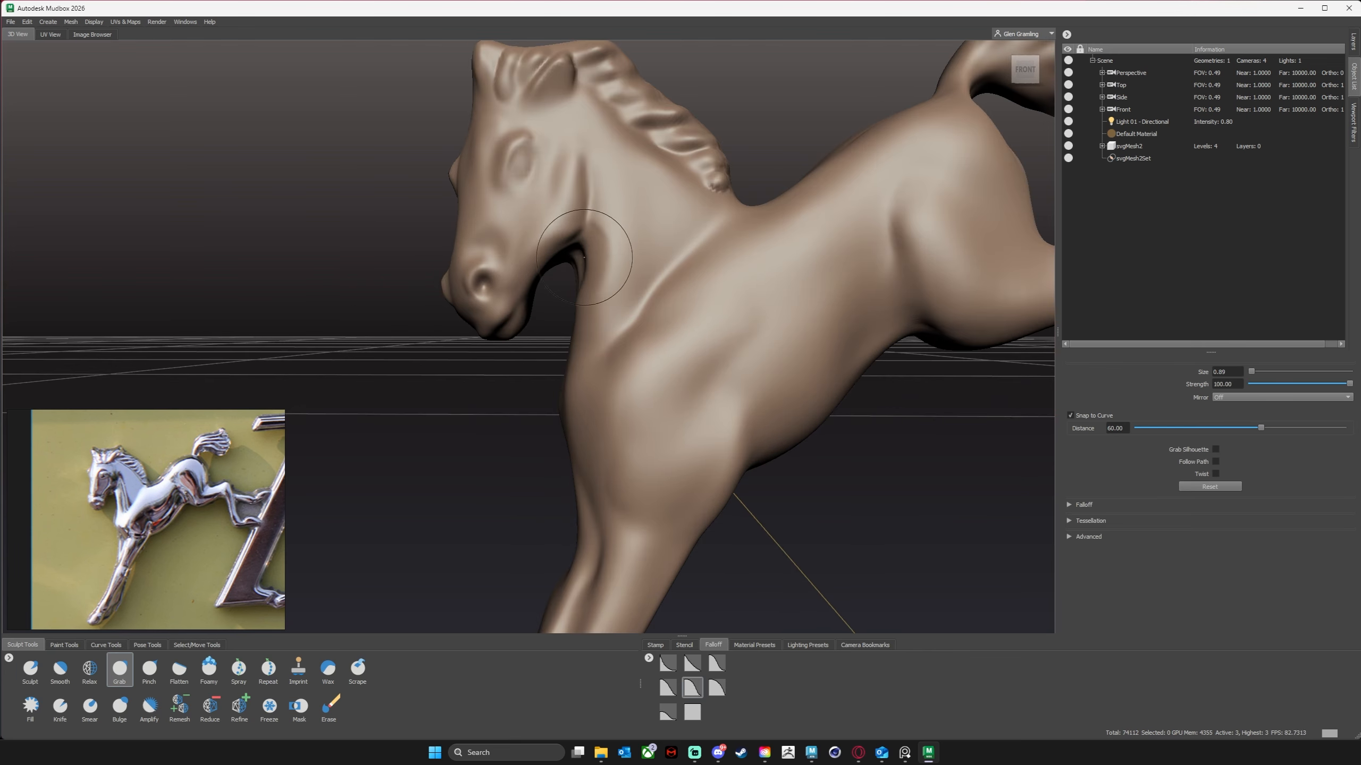
key(Page_Down)
key(Page_Down)
drag(591, 255, 600, 231)
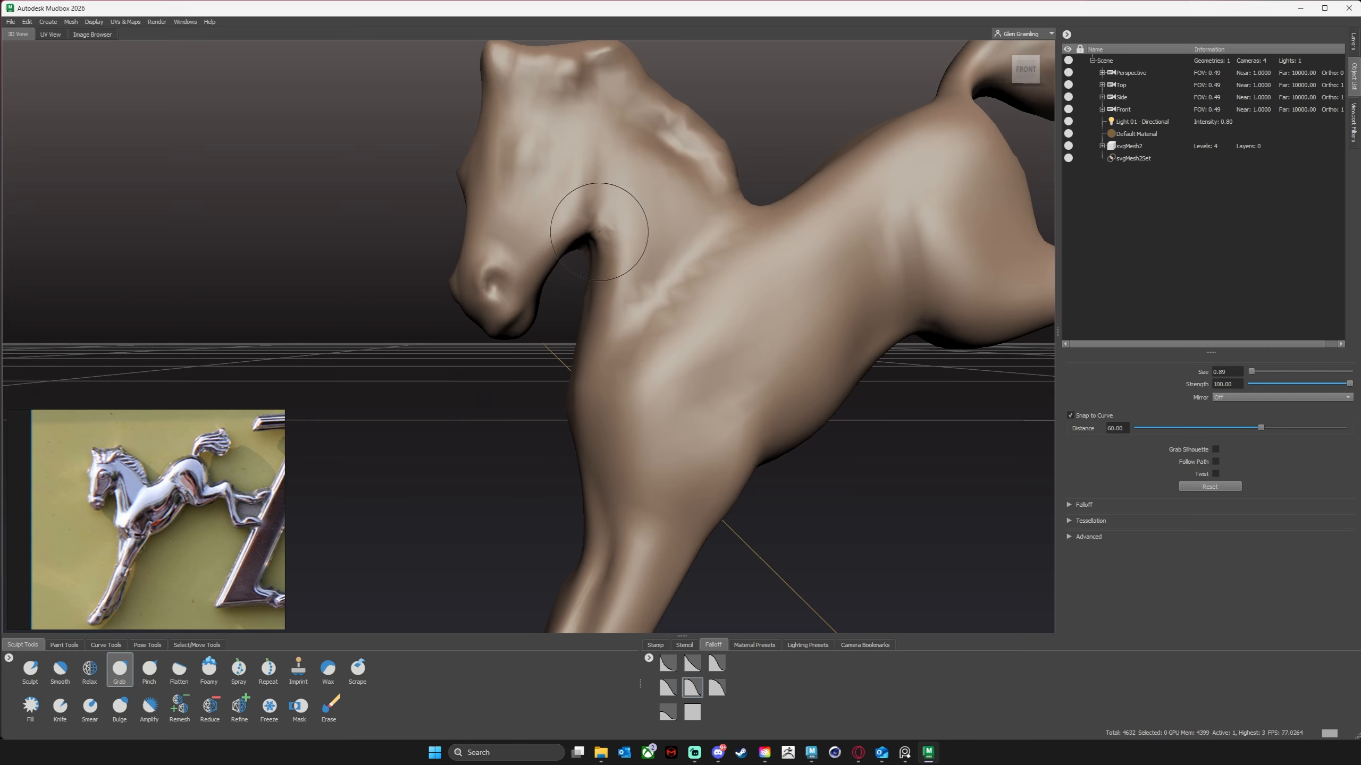
Push the surface between the two front legs inward below the chest with the Grab tool.
alt+drag(506, 407, 562, 435)
alt+middle_drag(562, 435, 651, 241)
alt+drag(651, 242, 616, 255)
drag(658, 254, 692, 293)
drag(686, 322, 697, 329)
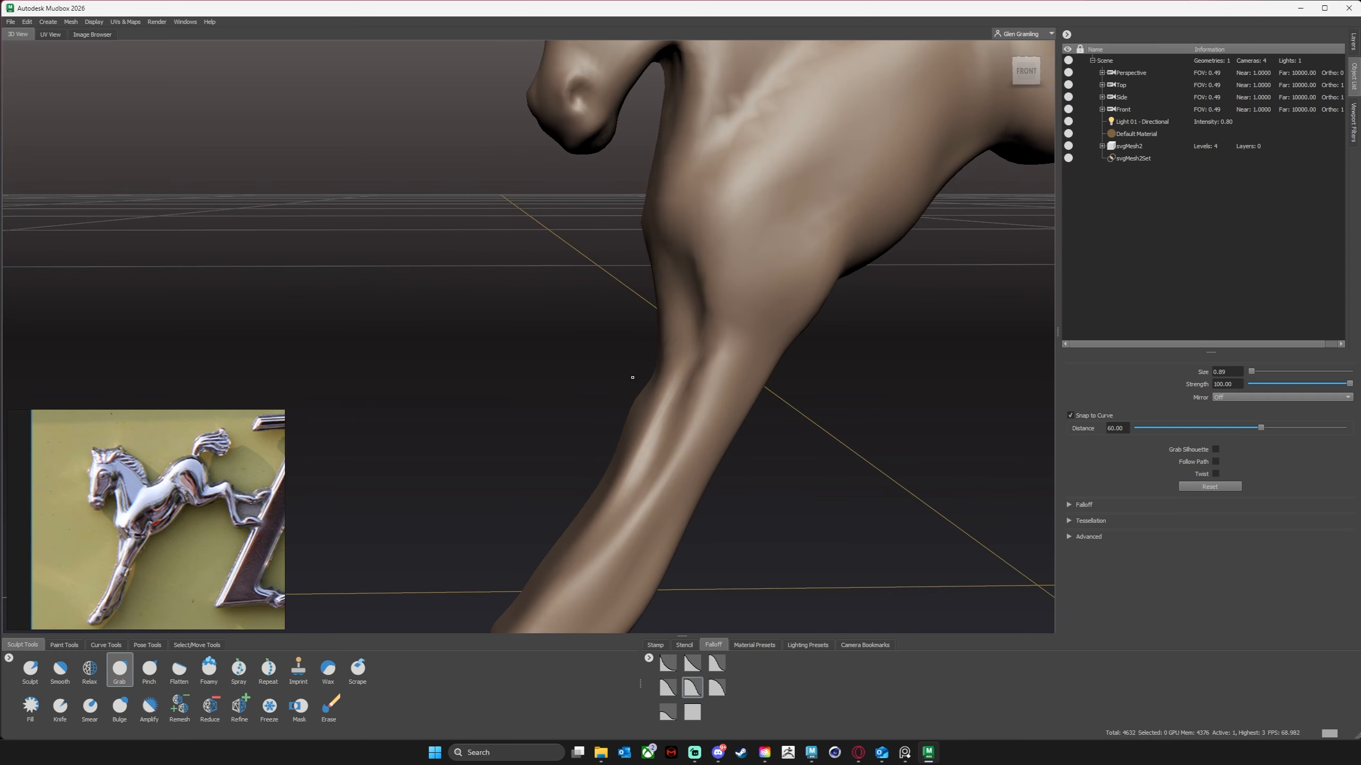
Pull the front edge of the far front leg forward from the chest down to the knee.
alt+drag(632, 377, 621, 367)
mouse_move(655, 294)
mouse_down()
mouse_move(640, 293)
mouse_move(639, 271)
mouse_up()
mouse_move(657, 360)
mouse_down()
mouse_move(632, 363)
mouse_move(615, 275)
mouse_move(639, 280)
mouse_up()
alt+drag(600, 343, 606, 321)
drag(640, 364, 628, 363)
drag(638, 283, 627, 281)
drag(635, 230, 625, 229)
Pull the knee area of the far front leg slightly forward and smooth the leg above it.
alt+drag(568, 343, 679, 355)
mouse_move(669, 370)
alt+mouse_down()
mouse_move(636, 373)
mouse_move(691, 246)
mouse_move(677, 369)
alt+mouse_up()
mouse_move(637, 348)
alt+mouse_down()
mouse_move(606, 321)
mouse_move(600, 348)
alt+mouse_up()
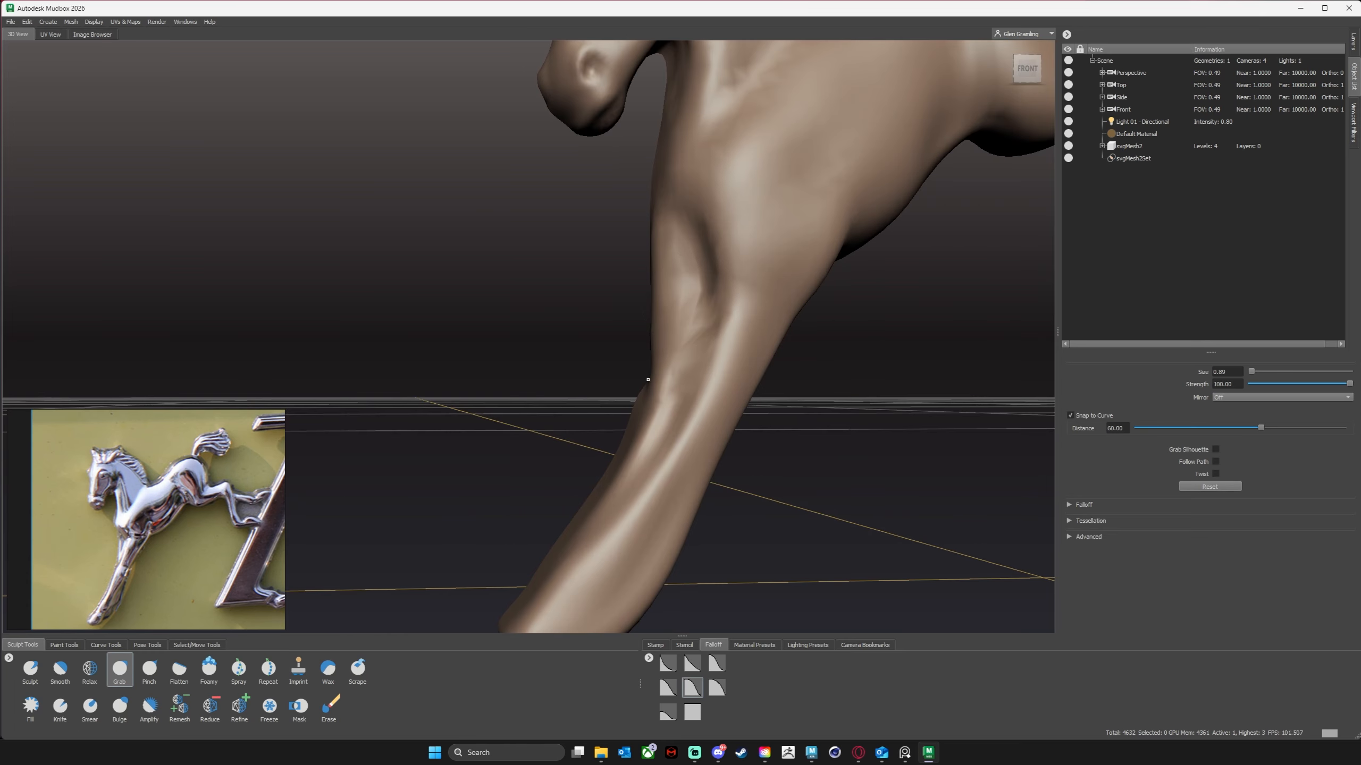
drag(647, 386, 638, 385)
drag(654, 351, 645, 350)
shift+drag(655, 284, 665, 343)
Reshape the back of the lower front legs with Grab to narrow the near shin and separate the hooves, then smooth the shin.
mouse_move(788, 399)
alt+mouse_down()
mouse_move(793, 359)
mouse_move(771, 424)
mouse_move(802, 417)
mouse_move(793, 375)
alt+mouse_up()
scroll(651, 425, down, 5)
scroll(788, 429, up, 3)
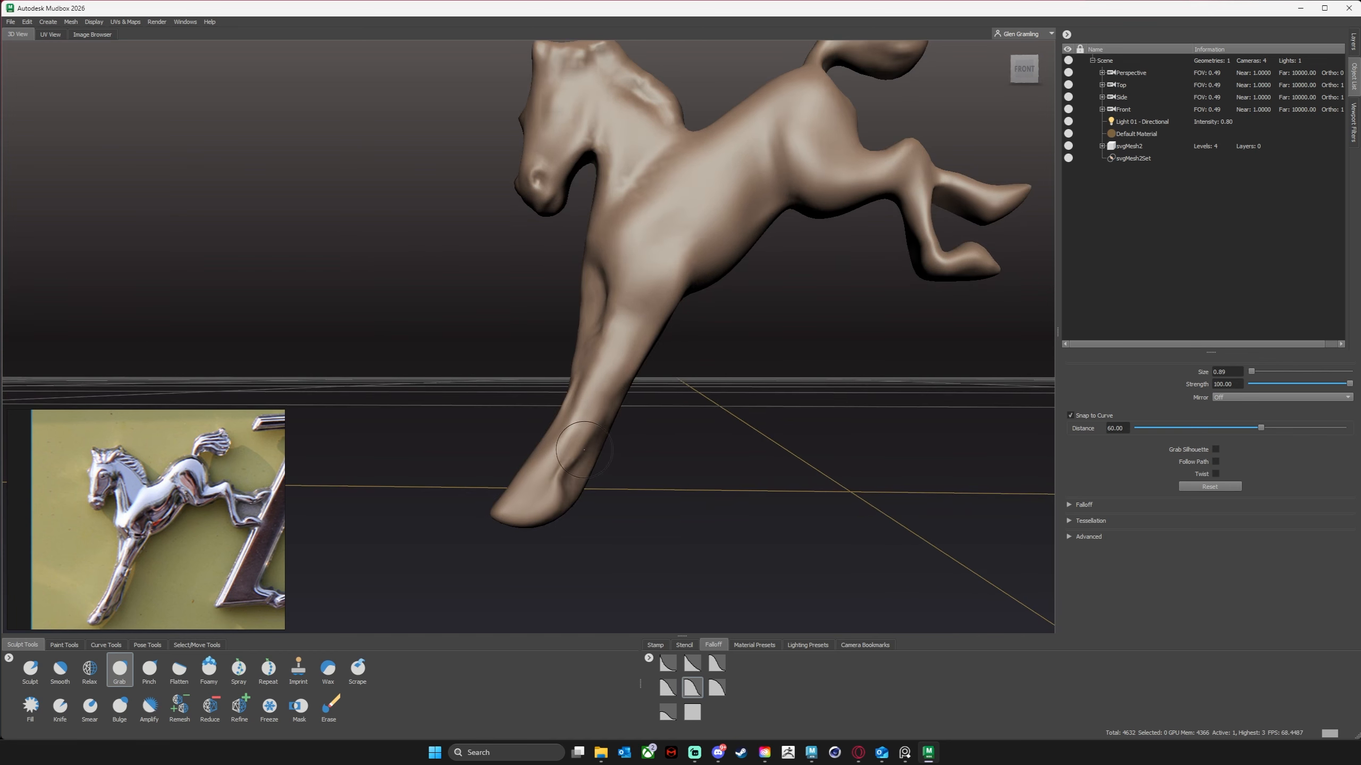
drag(584, 449, 628, 355)
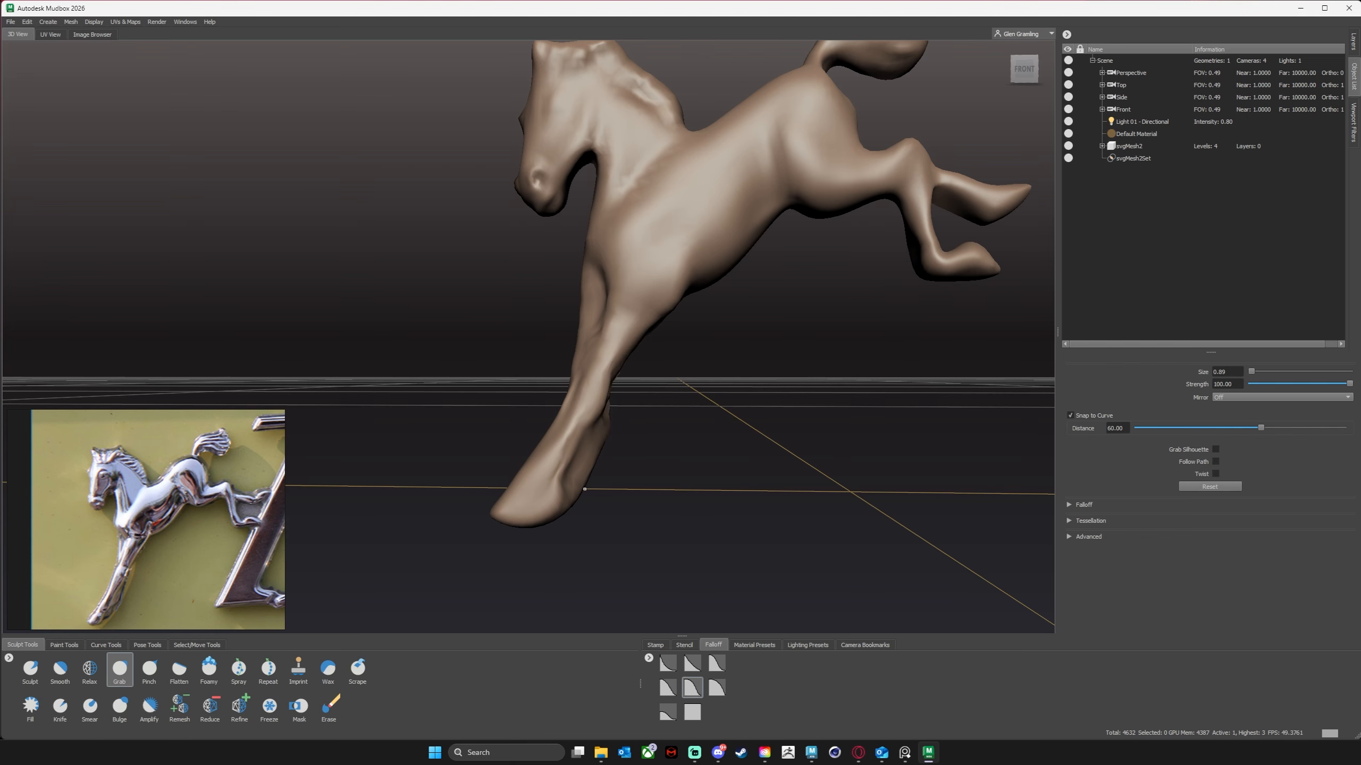
alt+drag(585, 489, 583, 482)
drag(568, 490, 589, 468)
mouse_move(589, 467)
alt+mouse_down()
mouse_move(562, 477)
mouse_move(565, 426)
alt+mouse_up()
mouse_move(565, 427)
alt+mouse_down()
mouse_move(601, 440)
mouse_move(596, 405)
mouse_move(647, 354)
alt+mouse_up()
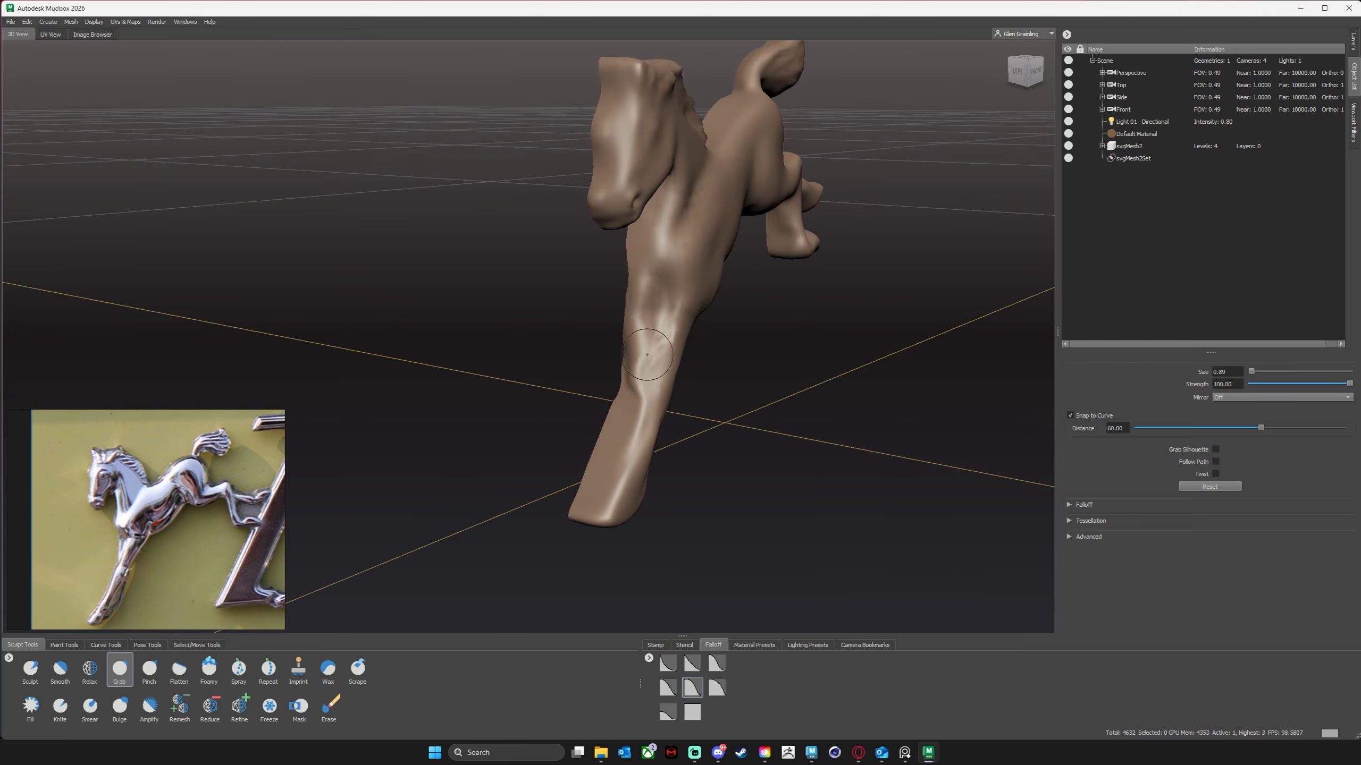
mouse_move(633, 406)
shift+mouse_down()
mouse_move(640, 346)
mouse_move(613, 314)
shift+mouse_up()
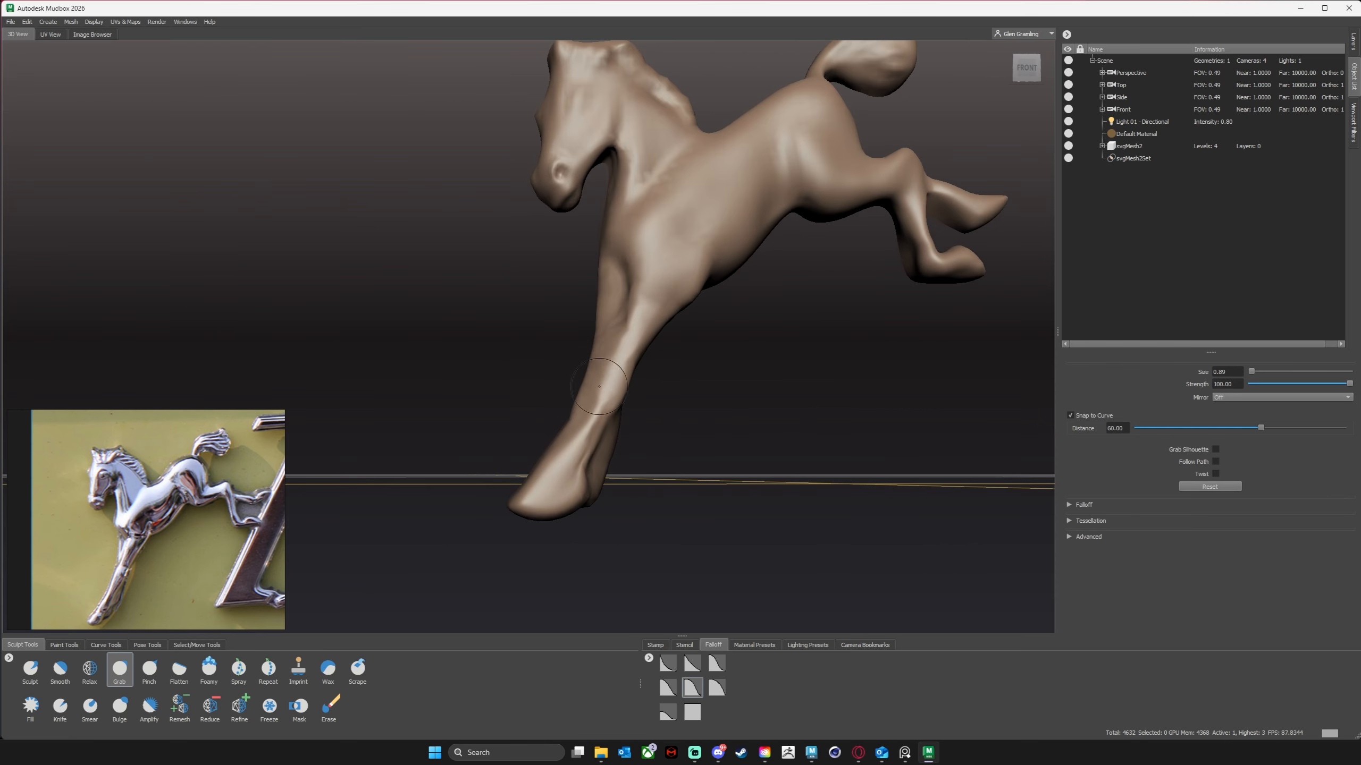
Set the Grab brush size to 1.10 and adjust the shape of the rear front hoof.
alt+drag(599, 386, 700, 318)
drag(675, 246, 679, 382)
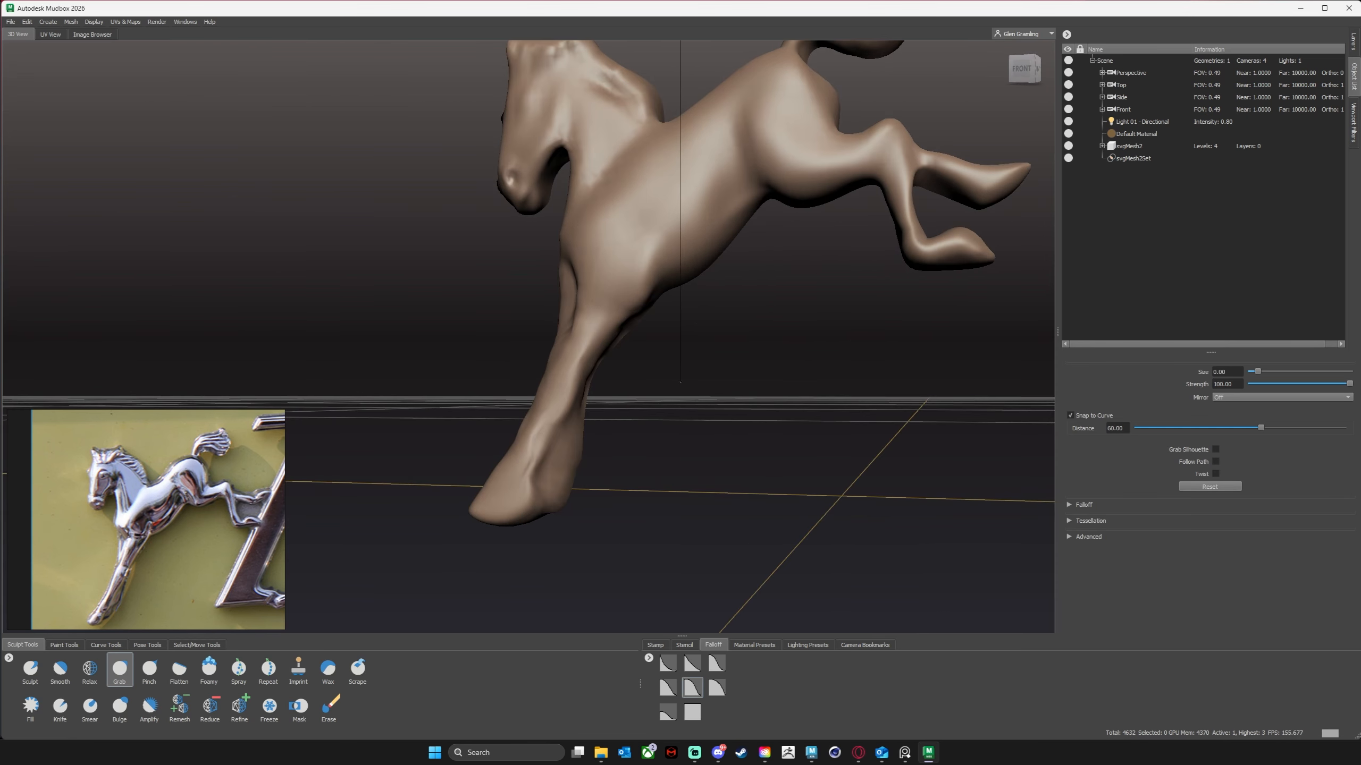
mouse_move(649, 278)
alt+mouse_down()
mouse_move(817, 255)
mouse_move(685, 384)
alt+mouse_up()
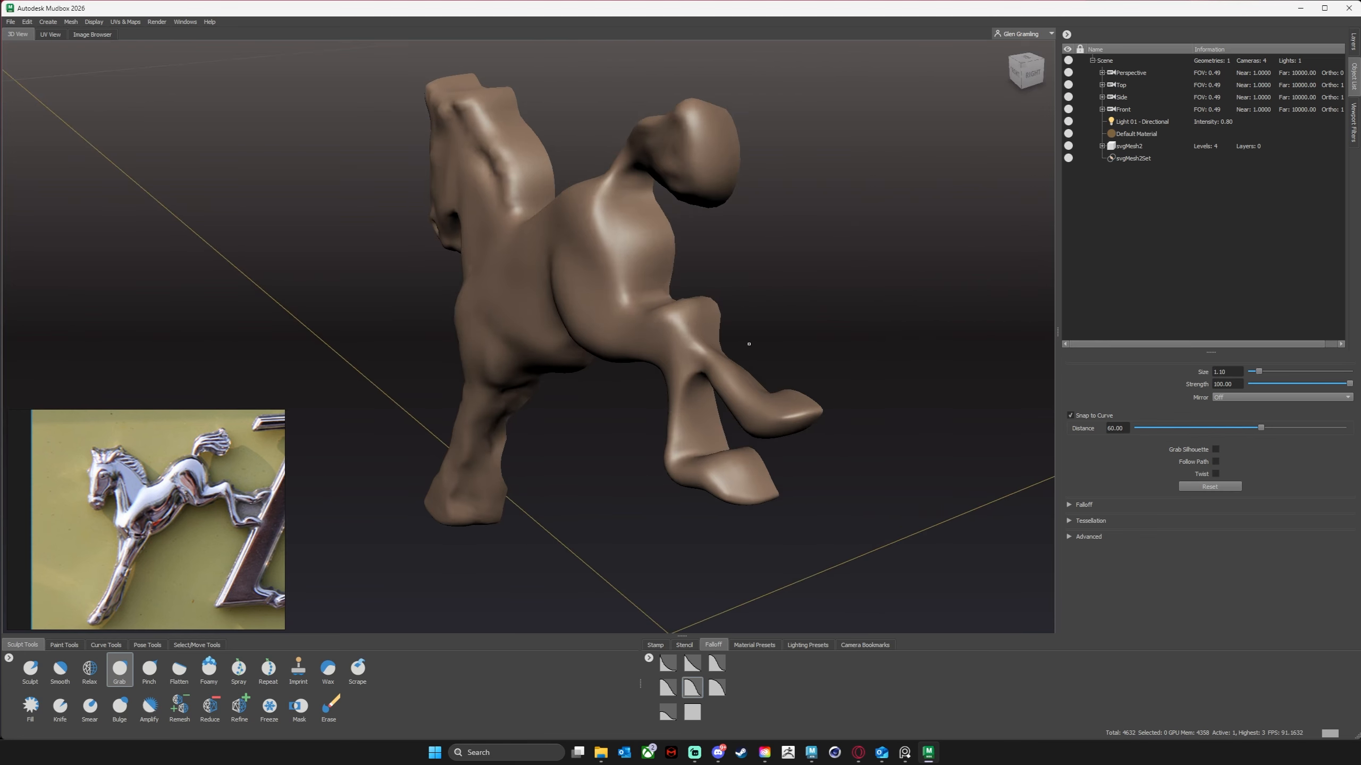
mouse_move(748, 343)
alt+mouse_down()
mouse_move(483, 461)
mouse_move(798, 352)
alt+mouse_up()
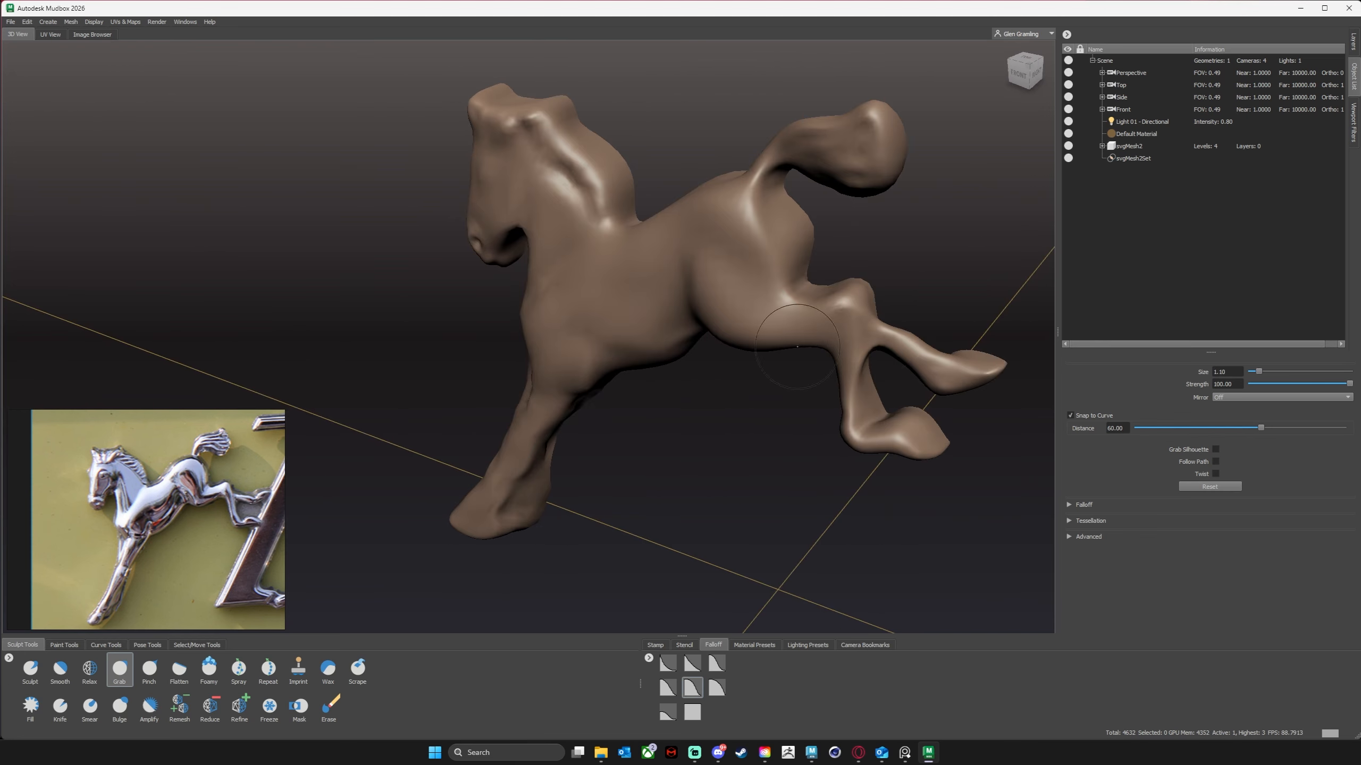
mouse_move(879, 340)
alt+mouse_down()
mouse_move(932, 313)
mouse_move(868, 333)
mouse_move(844, 289)
mouse_move(503, 362)
mouse_move(515, 377)
mouse_move(931, 197)
mouse_move(1005, 201)
mouse_move(932, 327)
mouse_move(879, 214)
alt+mouse_up()
alt+middle_drag(536, 579, 688, 273)
drag(655, 396, 653, 388)
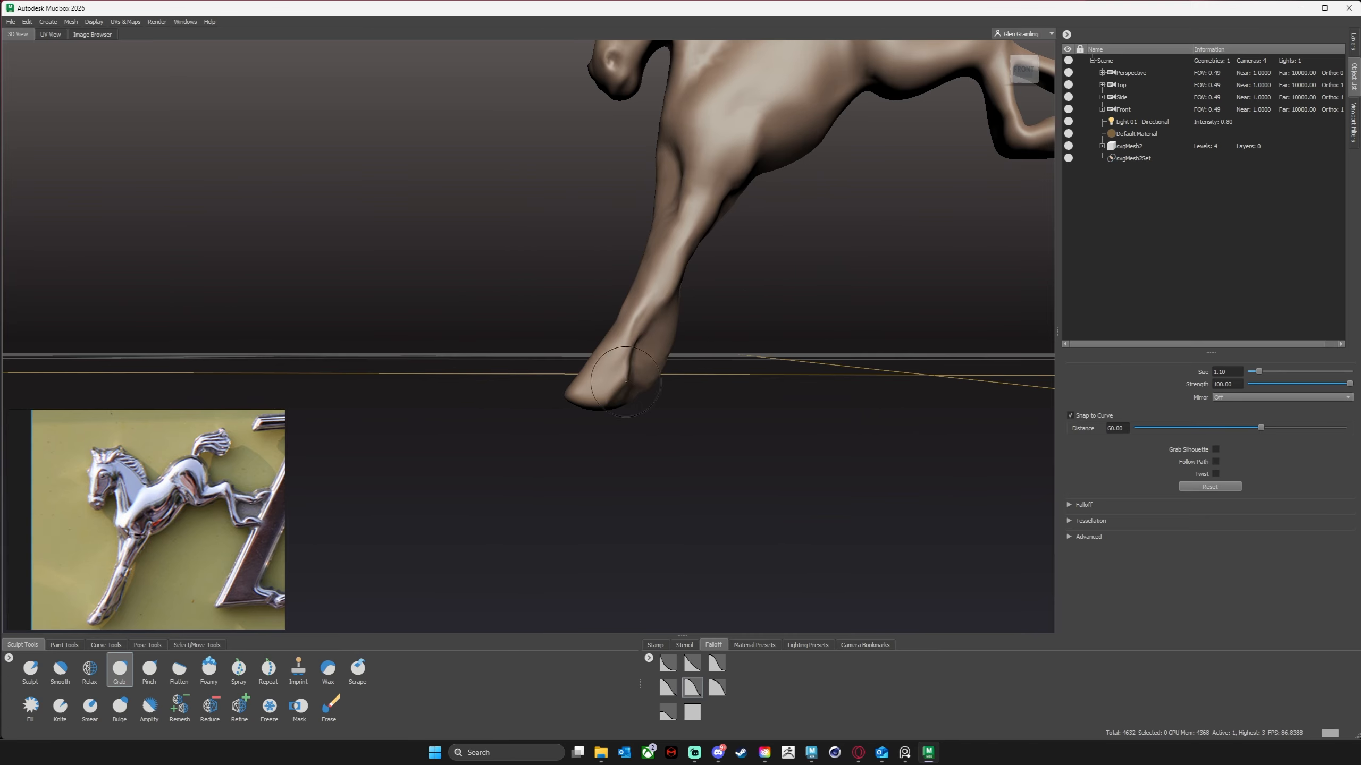
Smooth the reshaped front legs and step the mesh back up to subdivision level 3.
mouse_move(666, 354)
shift+mouse_down()
mouse_move(663, 335)
mouse_move(670, 407)
mouse_move(701, 348)
shift+mouse_up()
alt+right_drag(702, 348, 666, 257)
shift+drag(661, 236, 650, 199)
mouse_move(745, 327)
alt+mouse_down()
mouse_move(932, 332)
mouse_move(777, 337)
alt+mouse_up()
alt+right_drag(777, 337, 752, 380)
key(Page_Up)
alt+drag(752, 380, 729, 325)
key(Page_Up)
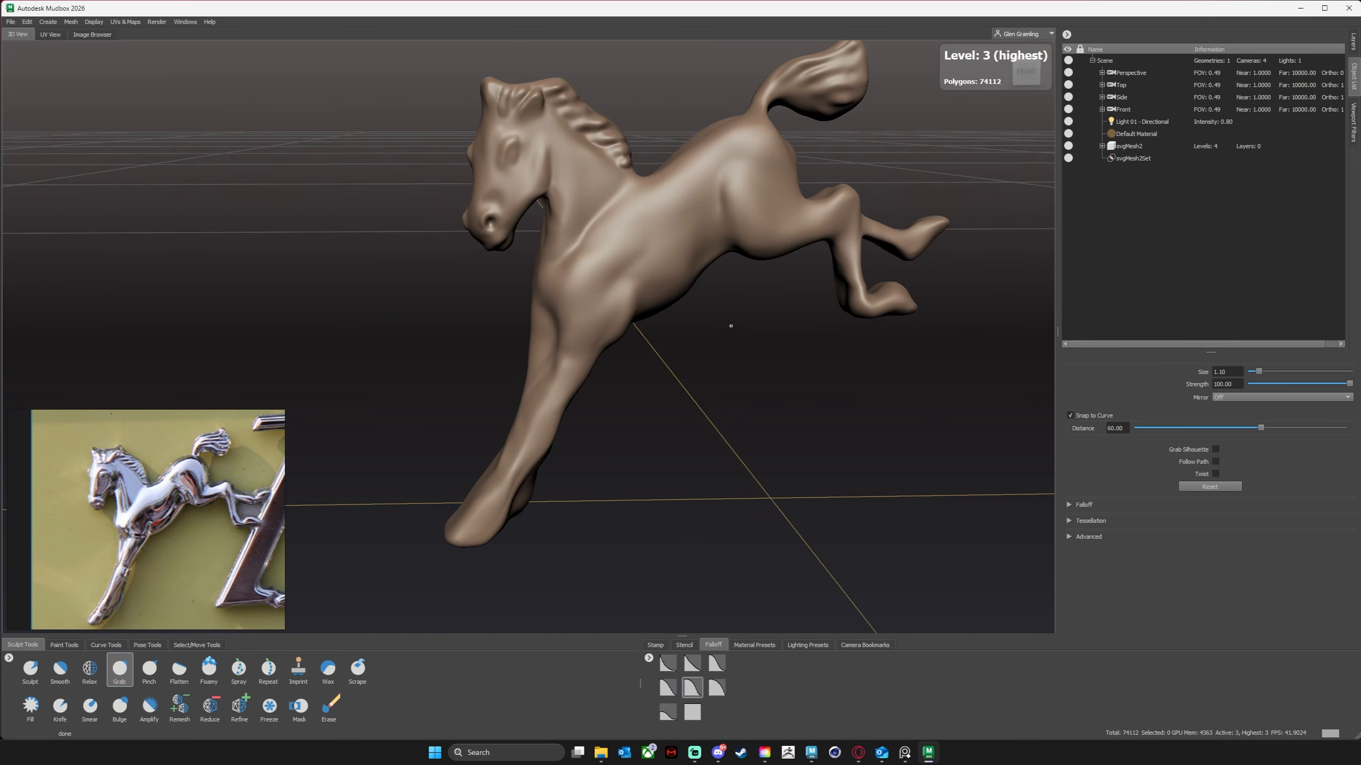
Refine the eye and cheek of the horse's head with the Sculpt brush at size 0.54 and smooth them.
alt+right_drag(729, 326, 712, 370)
alt+middle_drag(581, 244, 637, 391)
key(1)
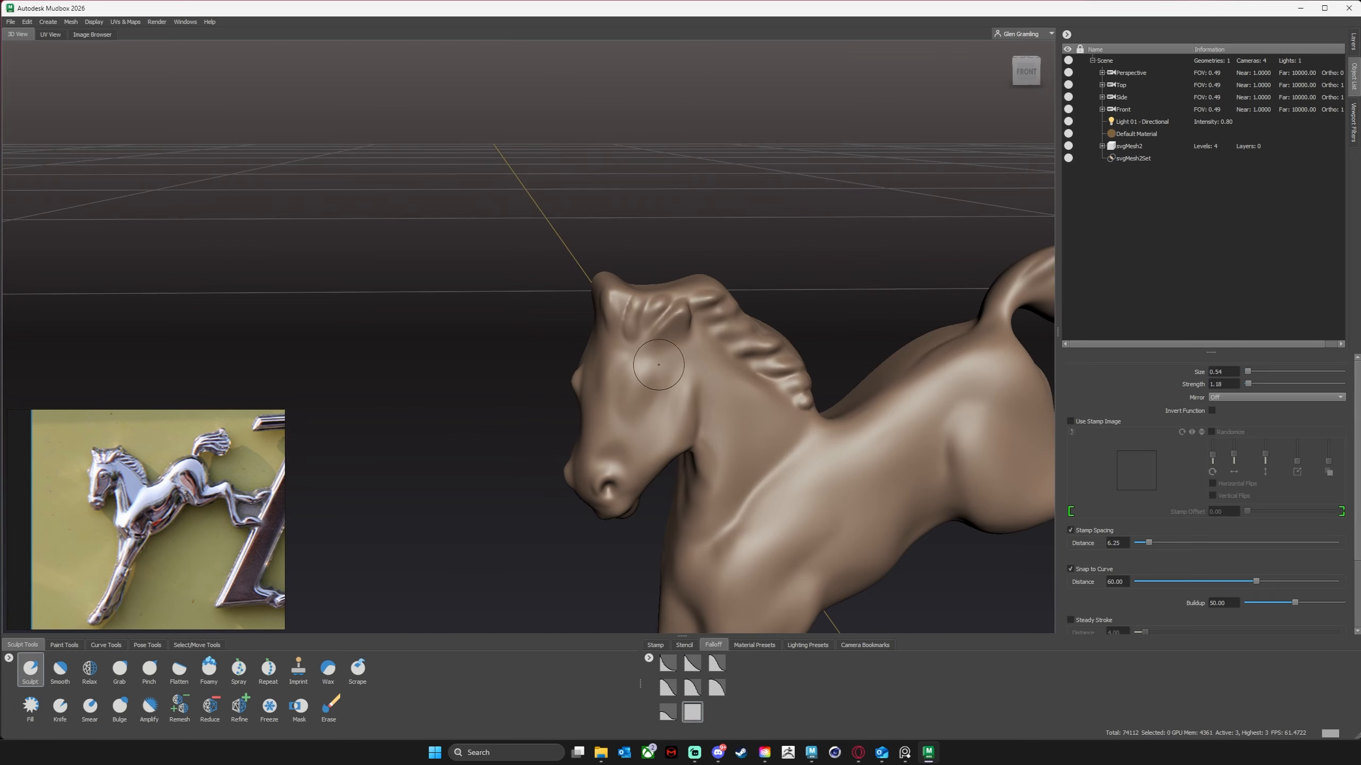
mouse_move(640, 388)
shift+mouse_down()
mouse_move(637, 400)
mouse_move(642, 383)
mouse_move(567, 355)
mouse_move(620, 298)
mouse_move(589, 308)
mouse_move(599, 292)
mouse_move(518, 424)
shift+mouse_up()
mouse_move(611, 392)
shift+mouse_down()
mouse_move(624, 414)
mouse_move(645, 327)
mouse_move(734, 483)
mouse_move(748, 407)
mouse_move(752, 466)
mouse_move(767, 442)
shift+mouse_up()
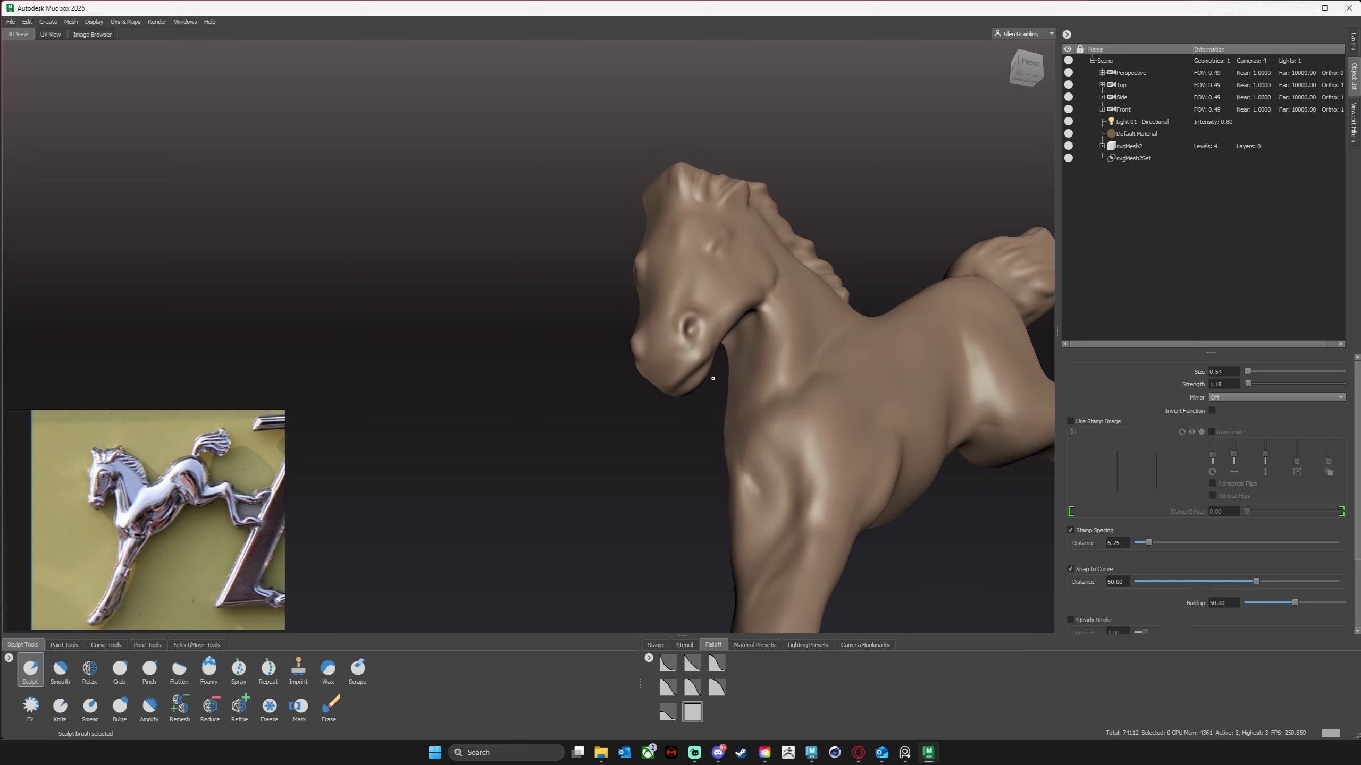
Smooth the shoulder and chest where they run into the near front leg.
scroll(713, 378, down, 3)
alt+drag(712, 379, 696, 466)
scroll(696, 466, up, 3)
mouse_move(779, 528)
shift+mouse_down()
mouse_move(790, 512)
mouse_move(771, 477)
shift+mouse_up()
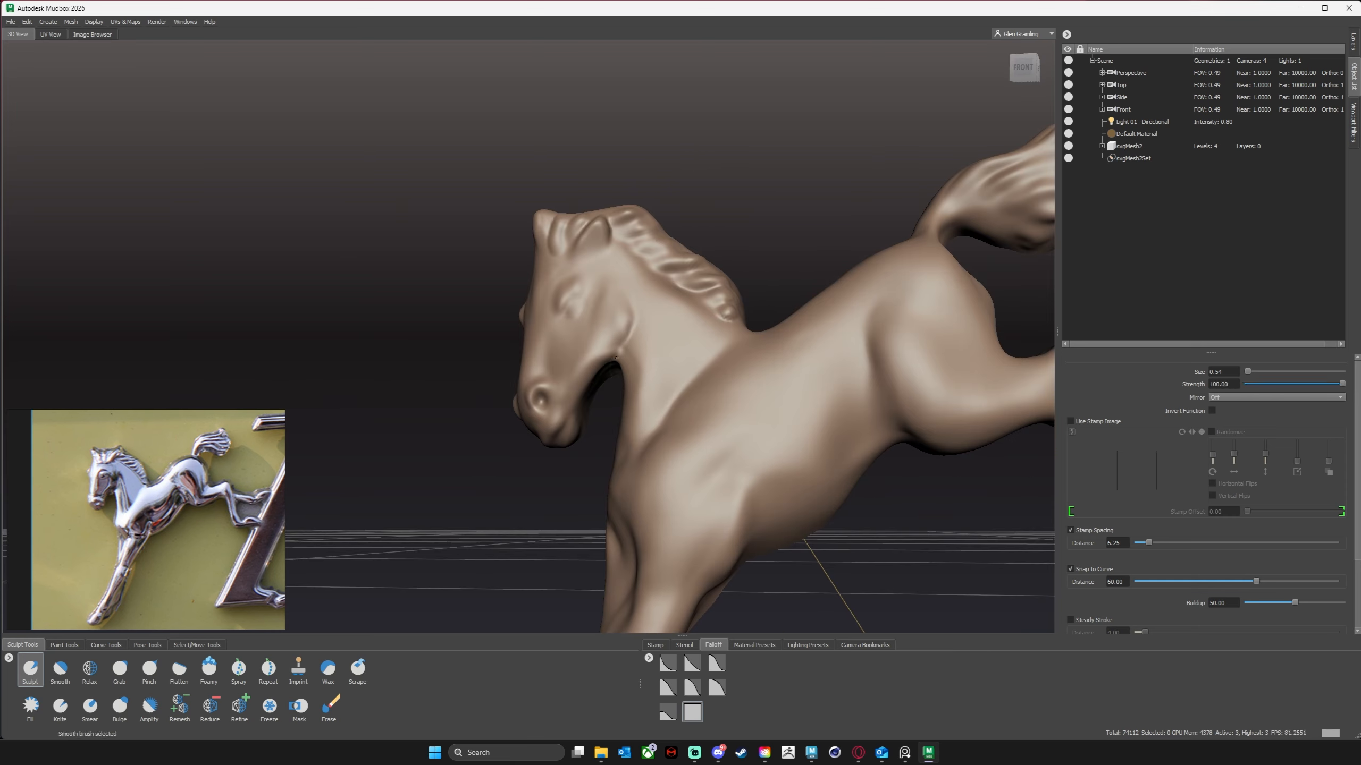
Choose the Grab tool, apply the first falloff preset, and set its strength to 2.69.
mouse_move(616, 358)
alt+mouse_down()
mouse_move(621, 294)
mouse_move(643, 300)
mouse_move(619, 354)
mouse_move(620, 407)
alt+mouse_up()
key(4)
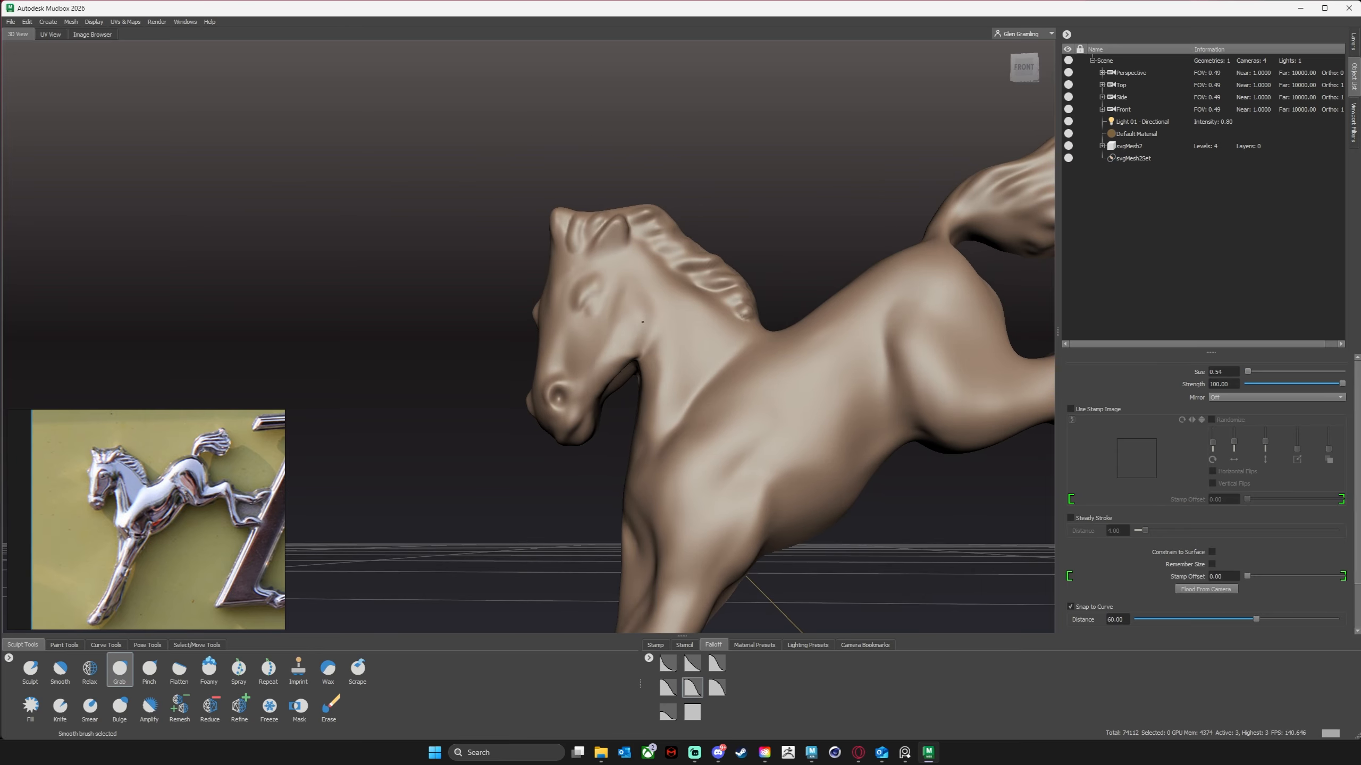
scroll(696, 381, down, 6)
alt+drag(753, 417, 723, 495)
scroll(723, 495, up, 5)
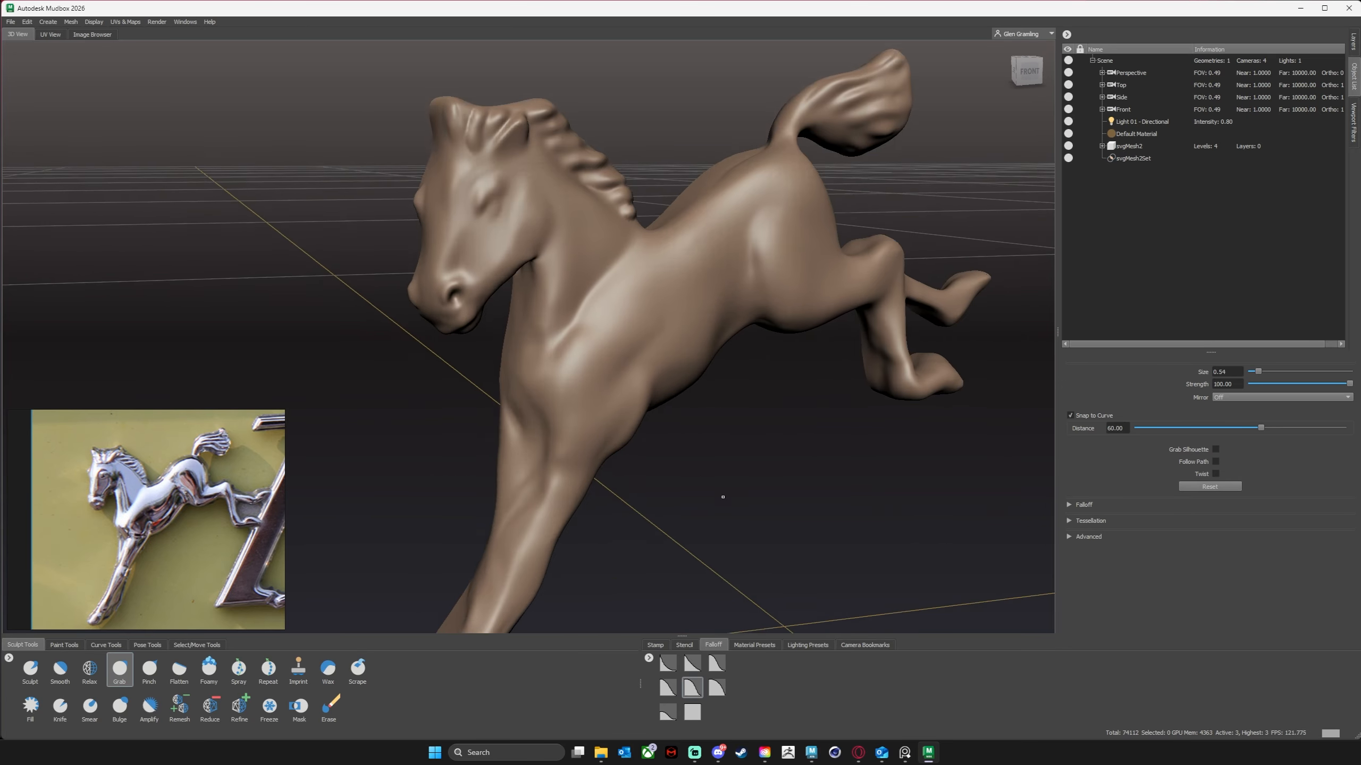
alt+middle_drag(723, 496, 809, 456)
alt+drag(808, 391, 787, 360)
click(668, 663)
mouse_move(627, 203)
alt+mouse_down()
mouse_move(597, 187)
mouse_move(495, 347)
alt+mouse_up()
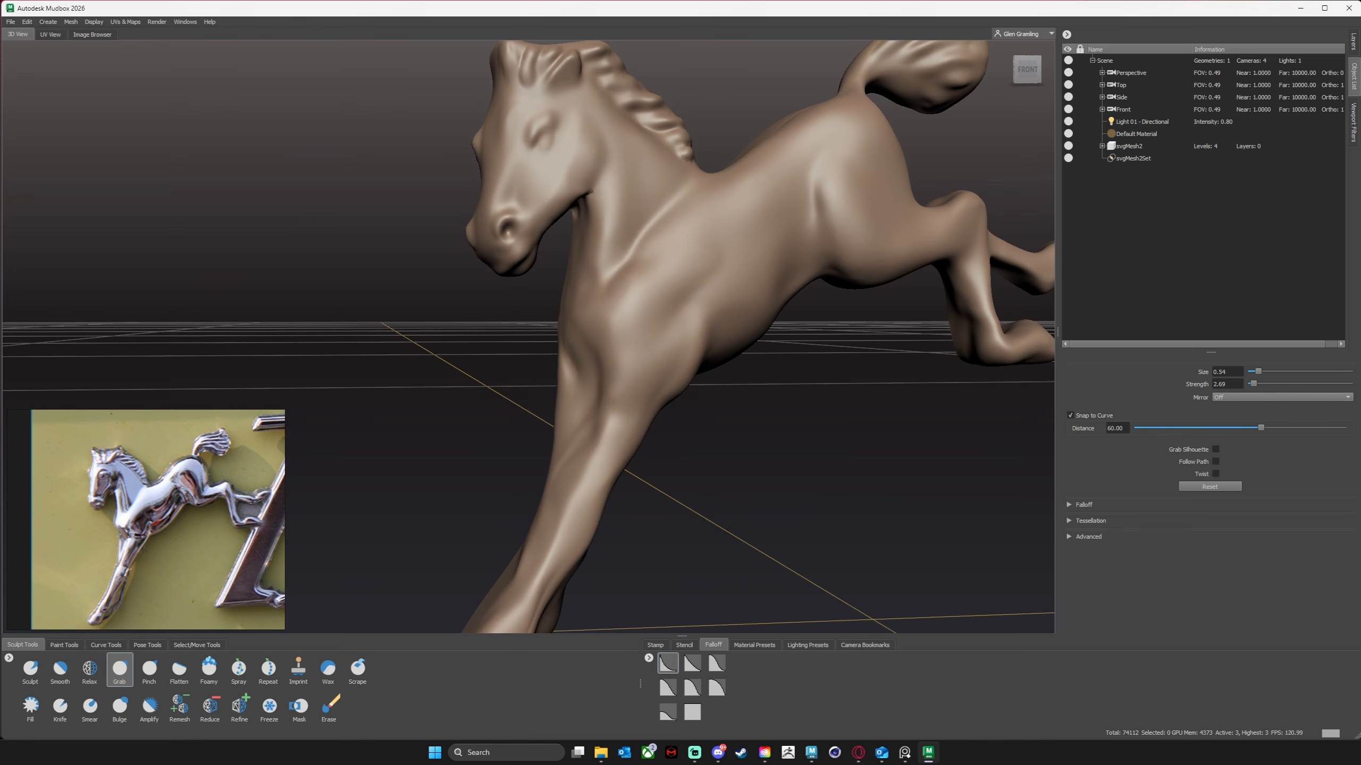
Carve creases along the jaw, where the front legs meet, and at the flank with the Sculpt brush, and smooth them.
key(1)
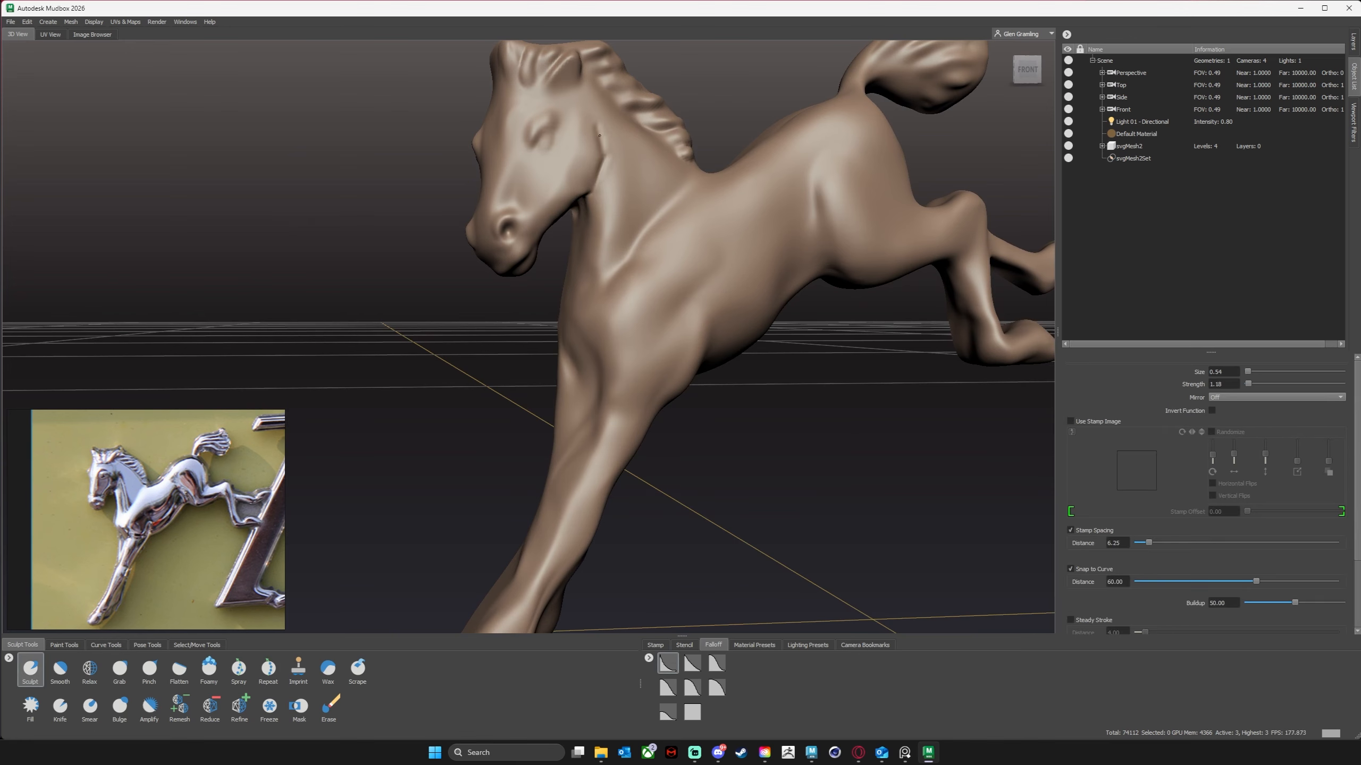
key(shift)
mouse_move(506, 342)
alt+mouse_down()
mouse_move(630, 300)
mouse_move(620, 340)
alt+mouse_up()
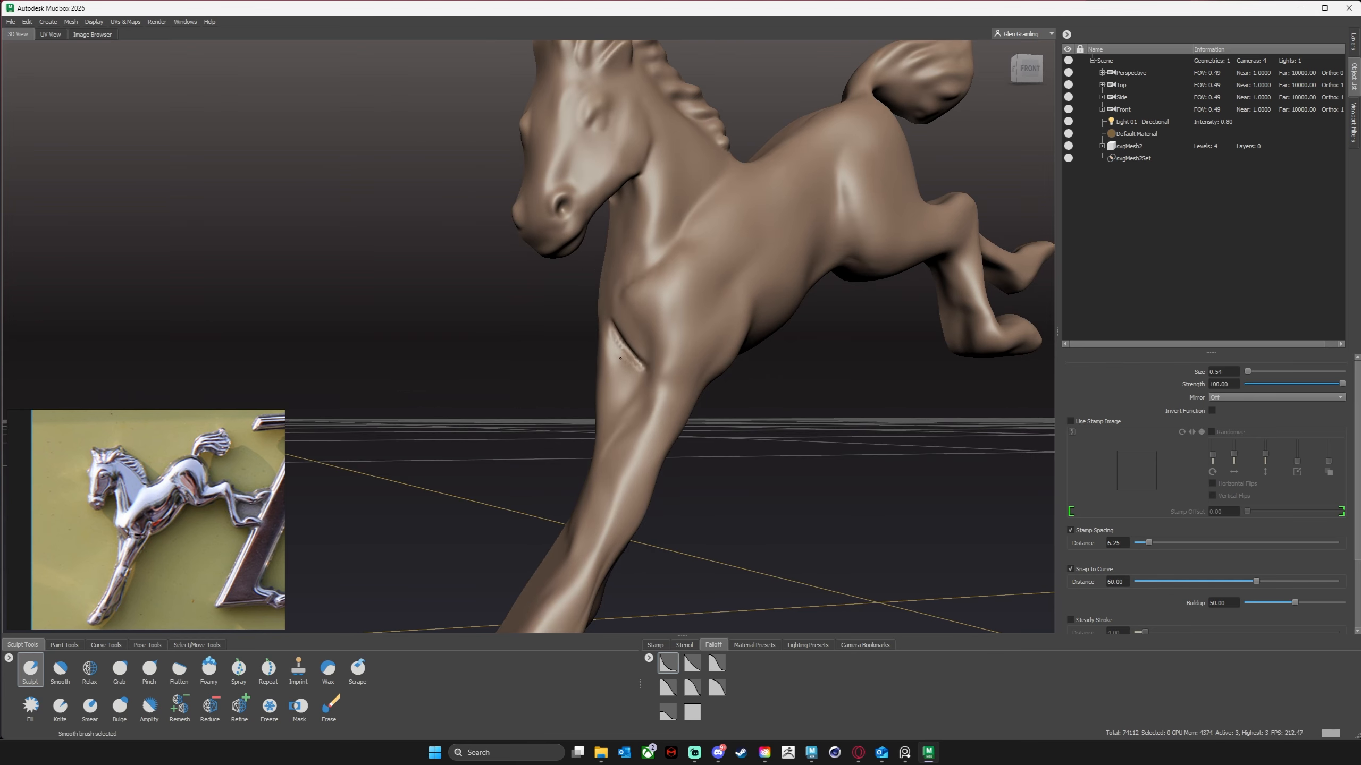
mouse_move(620, 358)
shift+mouse_down()
mouse_move(635, 359)
mouse_move(620, 290)
mouse_move(786, 212)
shift+mouse_up()
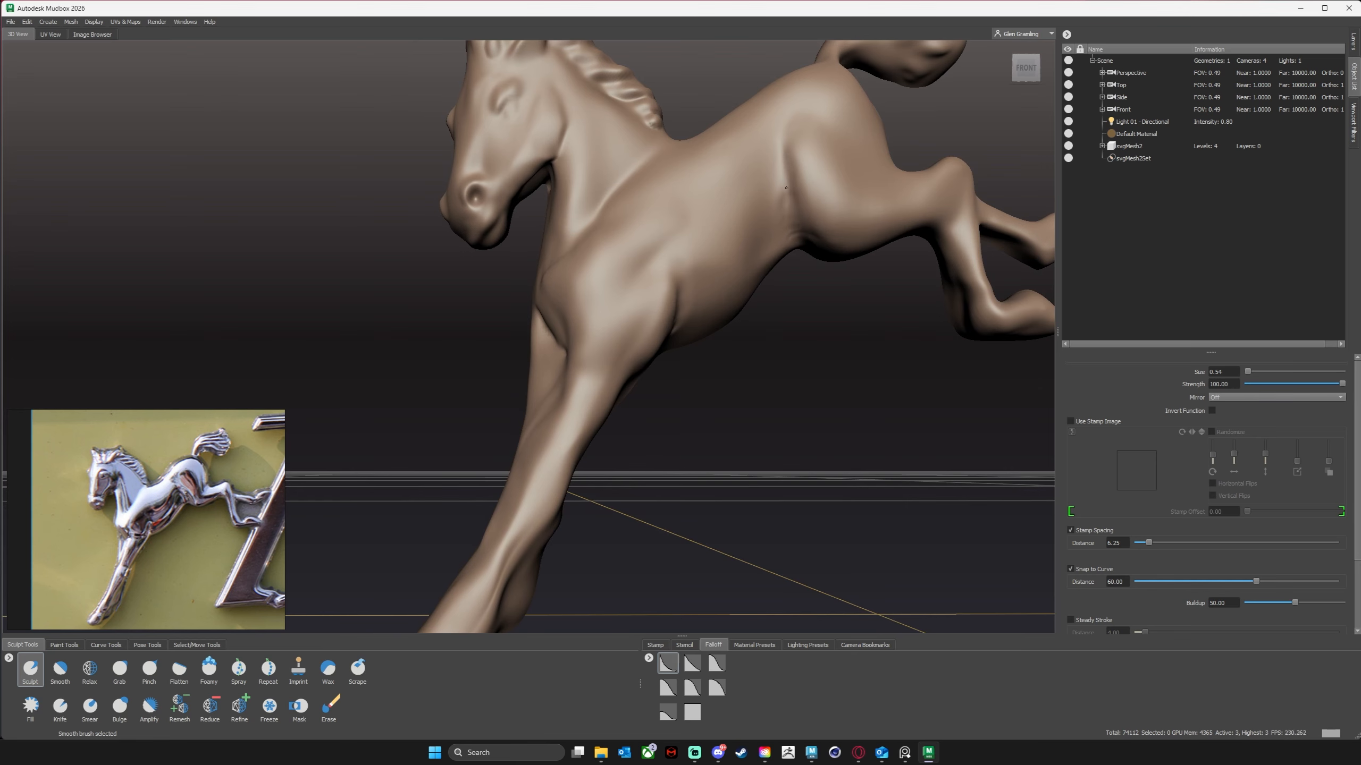
Drop to subdivision level 1 and set the Grab tool to size 0.71 and strength 100 with the sixth falloff preset.
mouse_move(790, 349)
alt+mouse_down()
mouse_move(561, 295)
mouse_move(485, 210)
mouse_move(477, 258)
mouse_move(793, 311)
mouse_move(736, 284)
mouse_move(691, 290)
alt+mouse_up()
key(Page_Down)
key(Page_Down)
key(4)
alt+drag(900, 375, 885, 288)
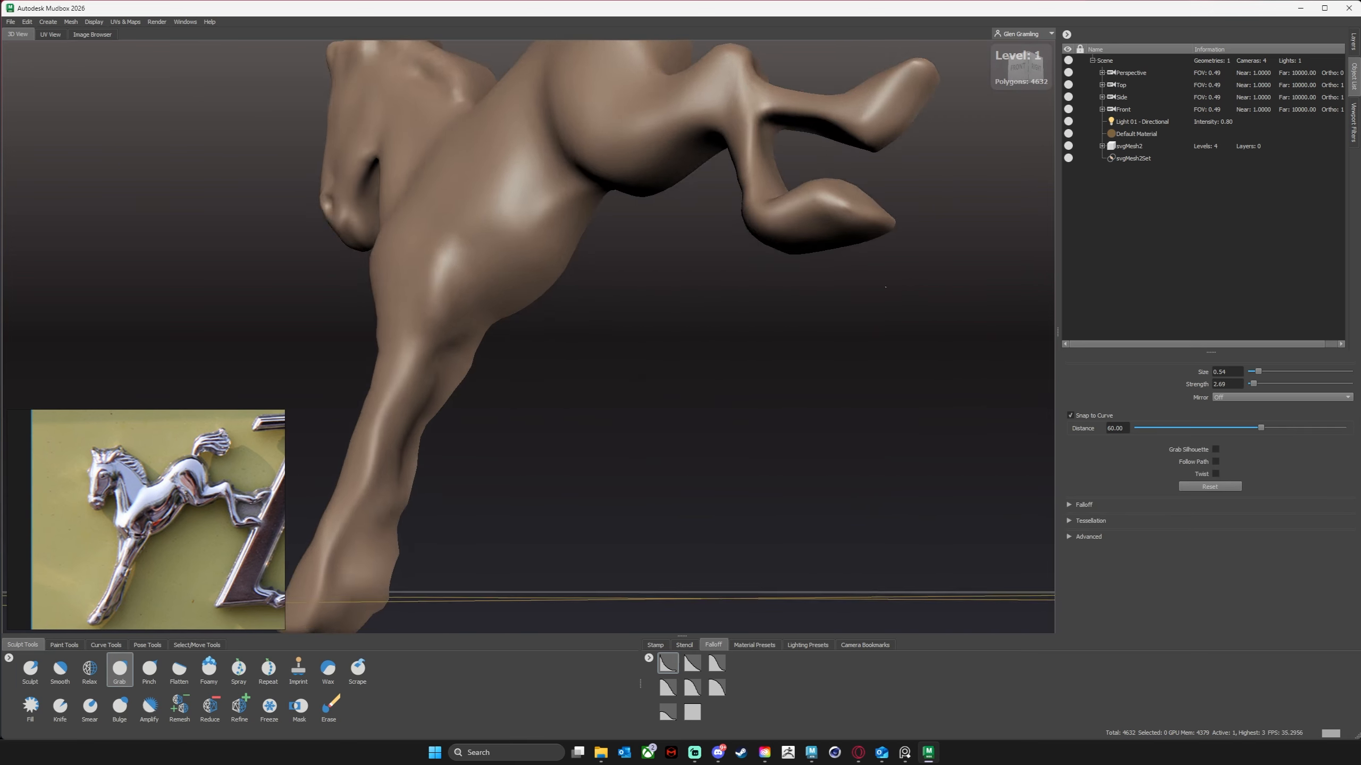
alt+middle_drag(885, 287, 696, 343)
alt+right_drag(696, 343, 614, 319)
alt+drag(613, 319, 490, 292)
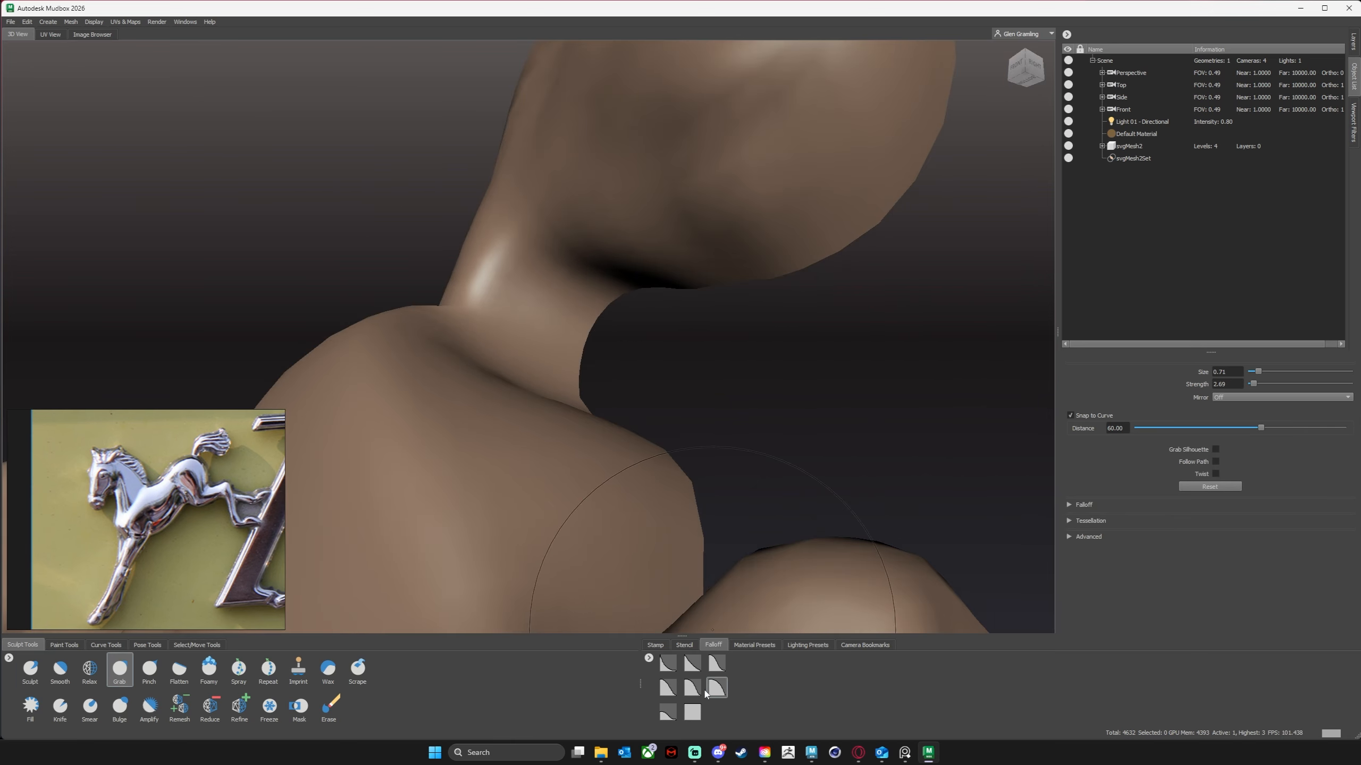
alt+drag(683, 390, 440, 486)
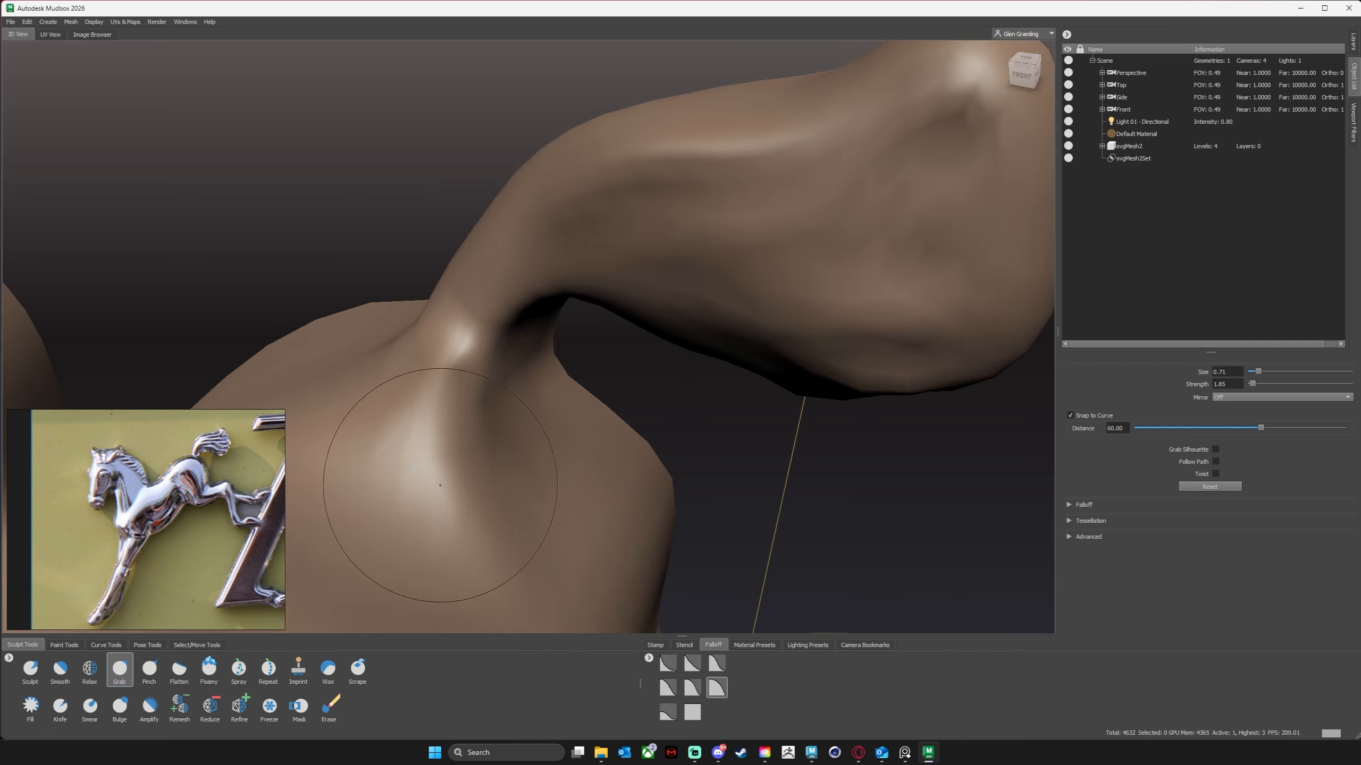
drag(1254, 383, 1354, 384)
Reshape the base of the tail where it joins the rump with the Grab tool.
mouse_move(522, 337)
mouse_down()
mouse_move(565, 346)
mouse_move(542, 257)
mouse_up()
drag(472, 321, 498, 328)
drag(541, 241, 522, 247)
drag(471, 365, 477, 346)
mouse_move(627, 321)
alt+mouse_down()
mouse_move(672, 414)
mouse_move(429, 482)
mouse_move(508, 455)
mouse_move(632, 504)
alt+mouse_up()
mouse_move(632, 504)
mouse_down()
mouse_move(602, 510)
mouse_move(438, 449)
mouse_move(541, 348)
mouse_up()
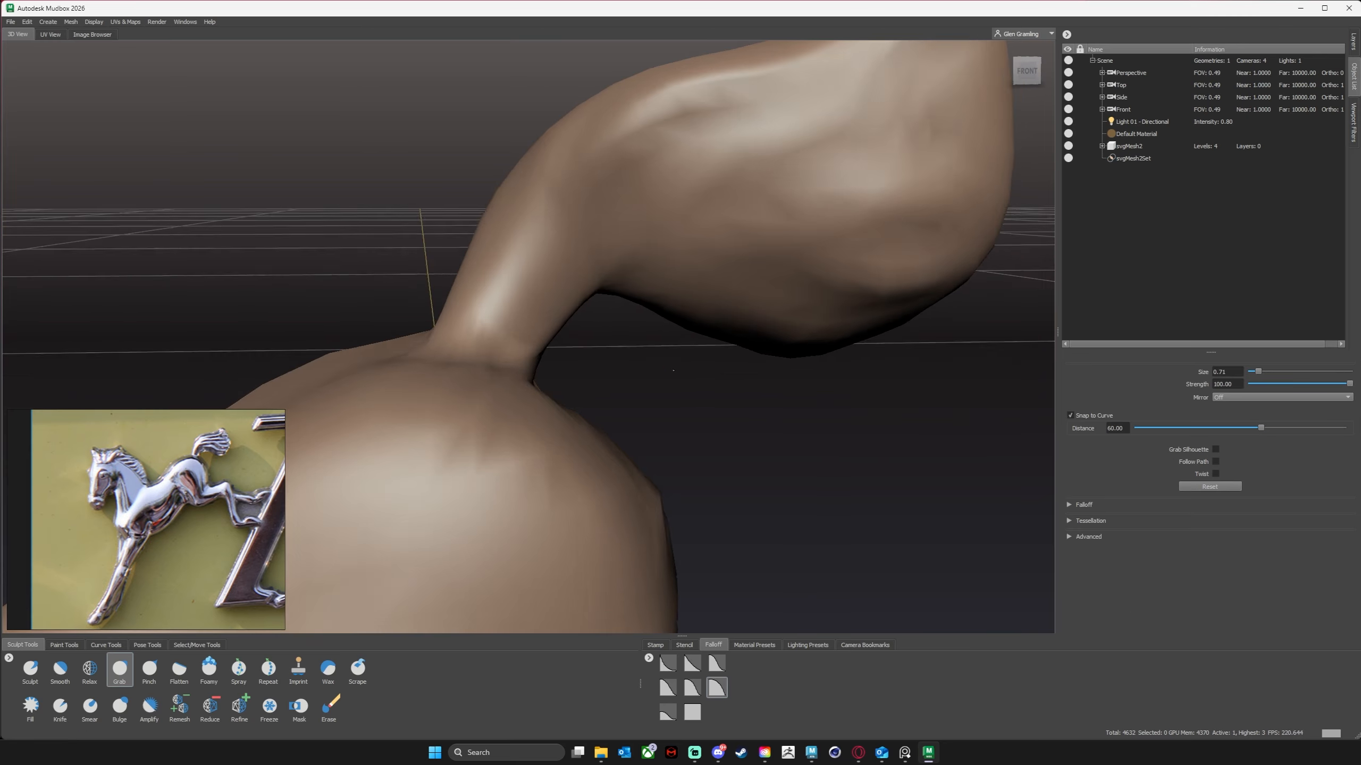
Adjust the hind legs with the Grab tool, at the hock and above the near hoof.
alt+right_drag(541, 348, 482, 376)
alt+drag(642, 332, 514, 375)
alt+middle_drag(515, 375, 516, 139)
alt+drag(516, 139, 471, 156)
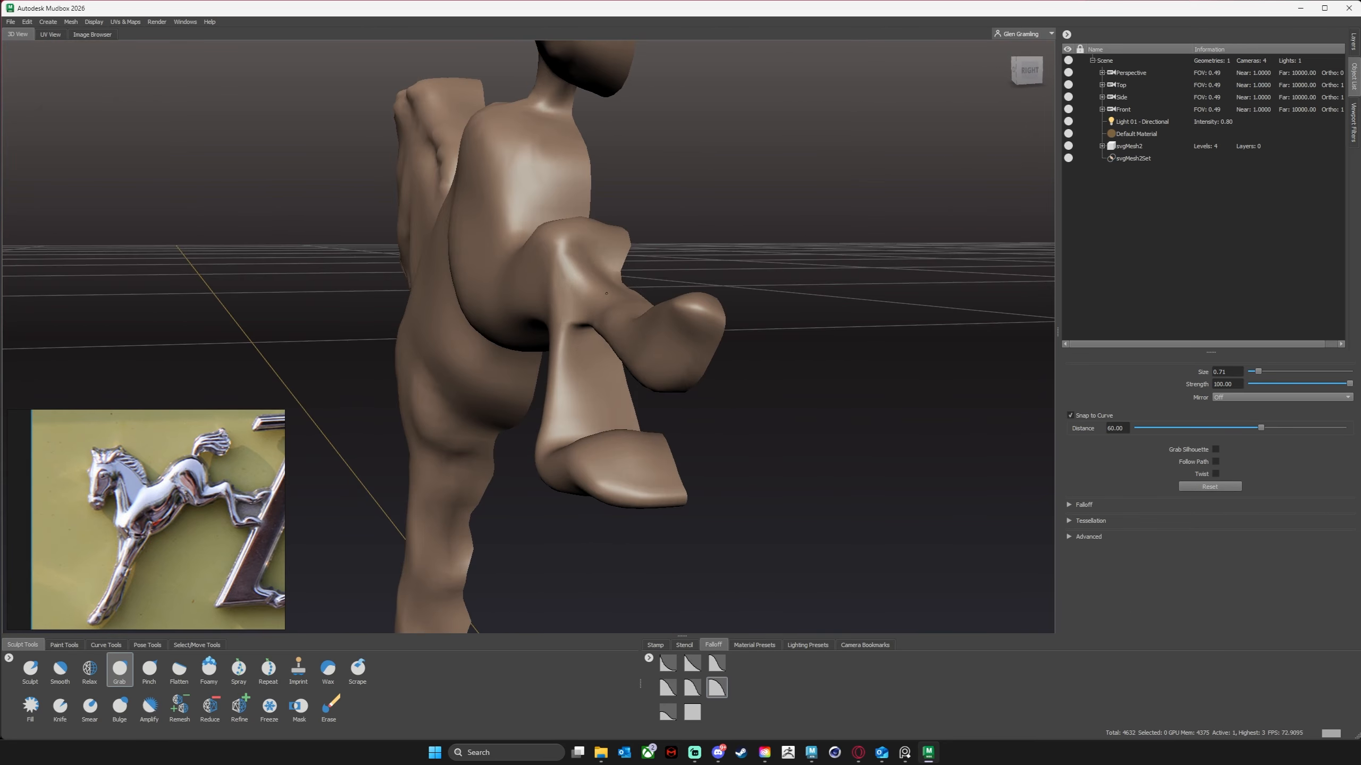
drag(595, 327, 608, 341)
alt+drag(608, 340, 541, 375)
drag(568, 456, 597, 493)
alt+drag(626, 429, 879, 370)
Smooth the horse's neck and back, stepping up to subdivision level 2.
alt+middle_drag(536, 177, 605, 332)
mouse_move(515, 236)
alt+mouse_down()
mouse_move(373, 294)
mouse_move(300, 180)
mouse_move(241, 140)
mouse_move(232, 150)
mouse_move(244, 115)
alt+mouse_up()
shift+drag(302, 169, 404, 308)
mouse_move(562, 180)
alt+mouse_down()
mouse_move(446, 191)
mouse_move(411, 107)
mouse_move(451, 142)
alt+mouse_up()
alt+drag(514, 396, 692, 434)
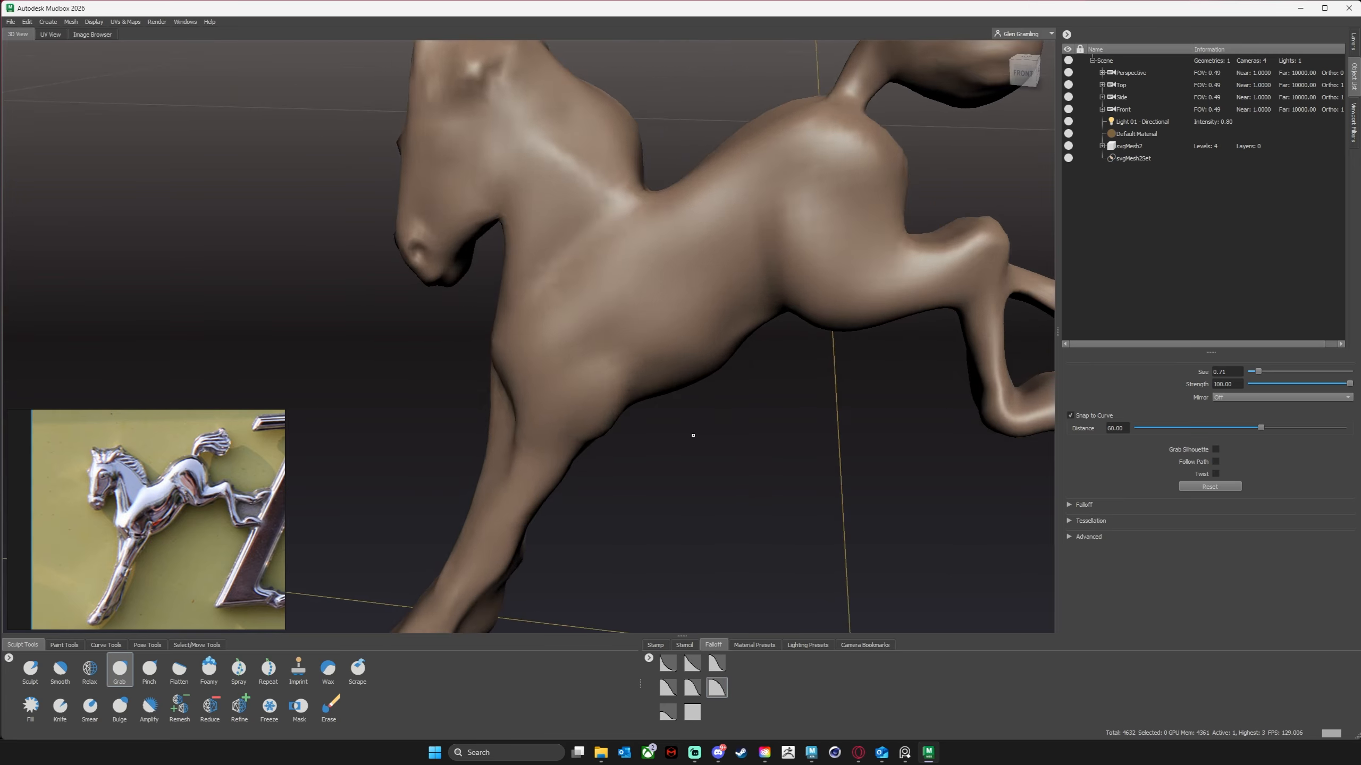
alt+right_drag(692, 435, 672, 343)
key(Page_Up)
alt+drag(671, 344, 526, 461)
mouse_move(634, 188)
shift+mouse_down()
mouse_move(651, 249)
mouse_move(619, 95)
mouse_move(651, 255)
mouse_move(766, 214)
shift+mouse_up()
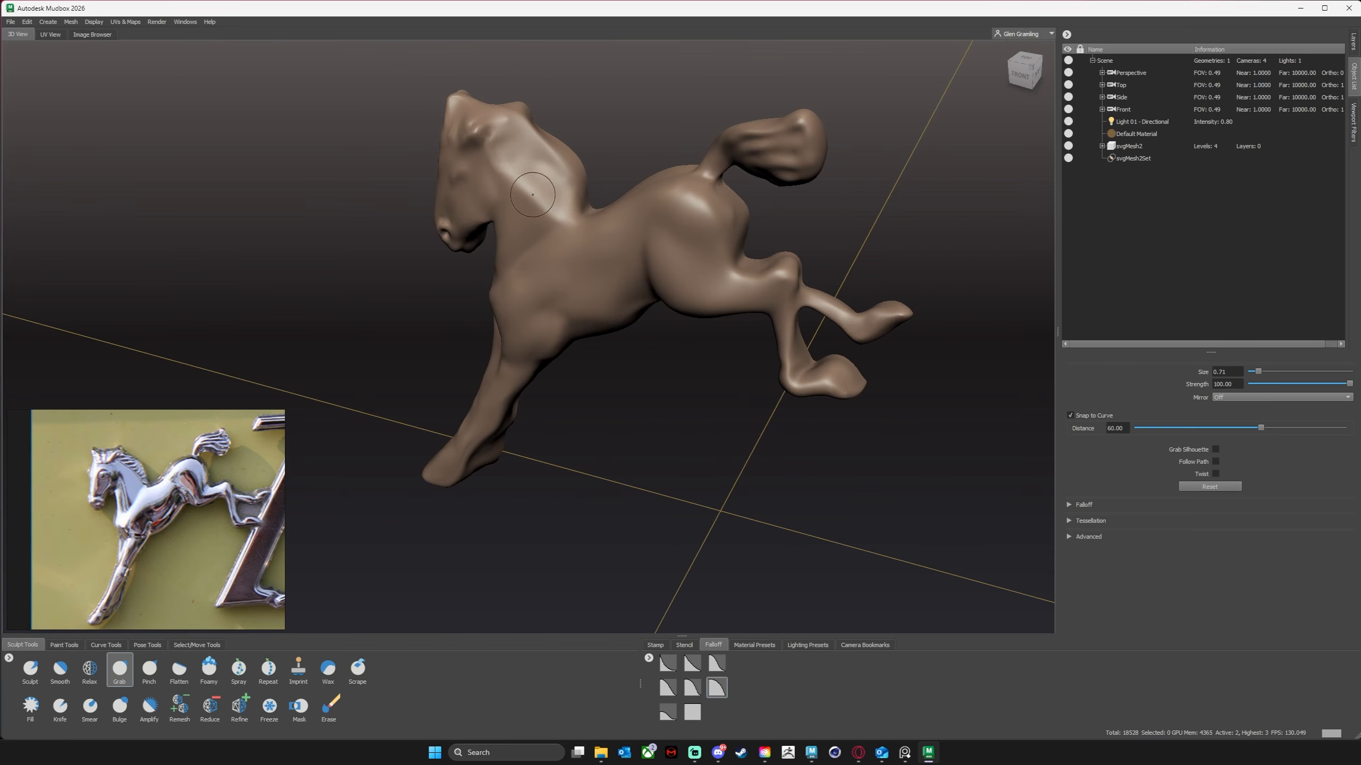
Step up to subdivision level 3 and carve a groove along the base of the mane with the Sculpt brush at size 1.15.
alt+drag(545, 193, 579, 128)
alt+drag(836, 179, 742, 187)
mouse_move(742, 188)
alt+mouse_down()
mouse_move(709, 134)
mouse_move(590, 184)
mouse_move(541, 179)
mouse_move(638, 214)
mouse_move(631, 169)
alt+mouse_up()
key(Page_Up)
click(29, 672)
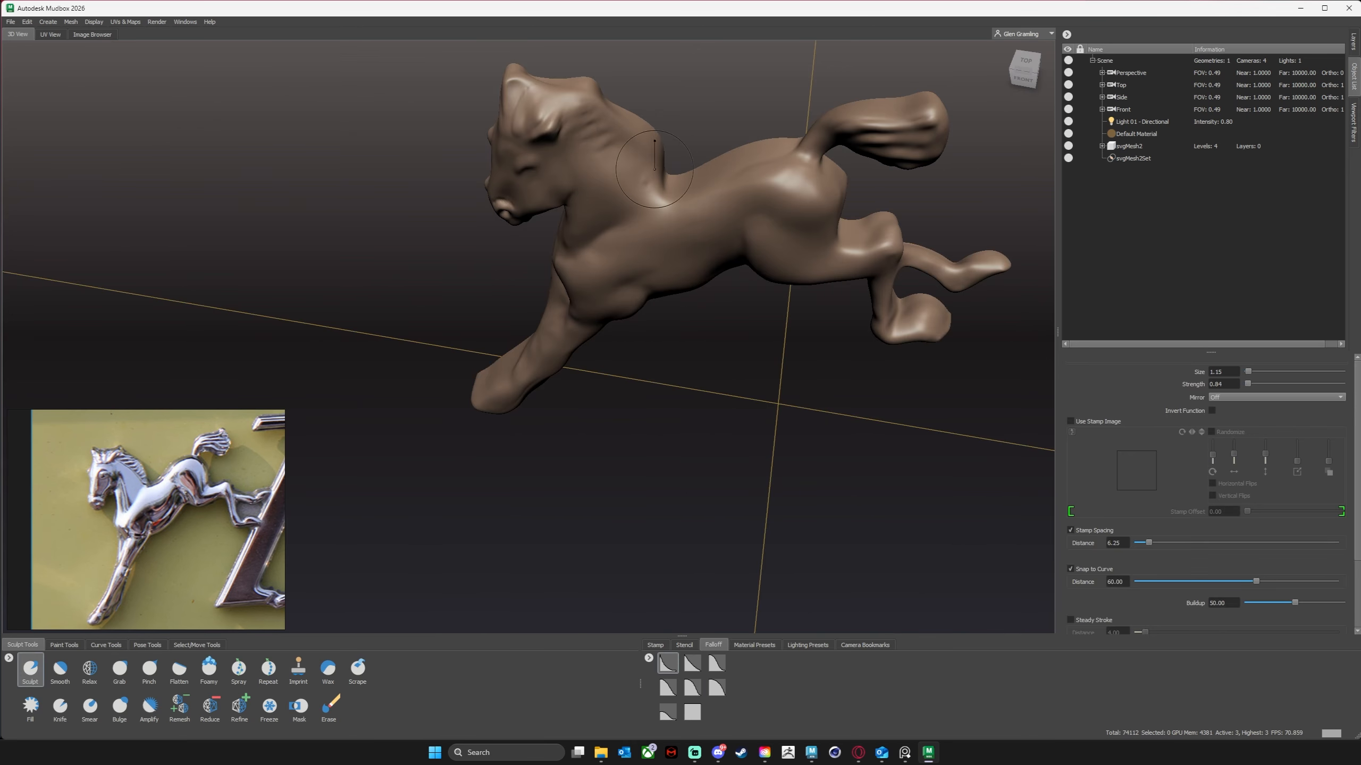
drag(571, 116, 653, 189)
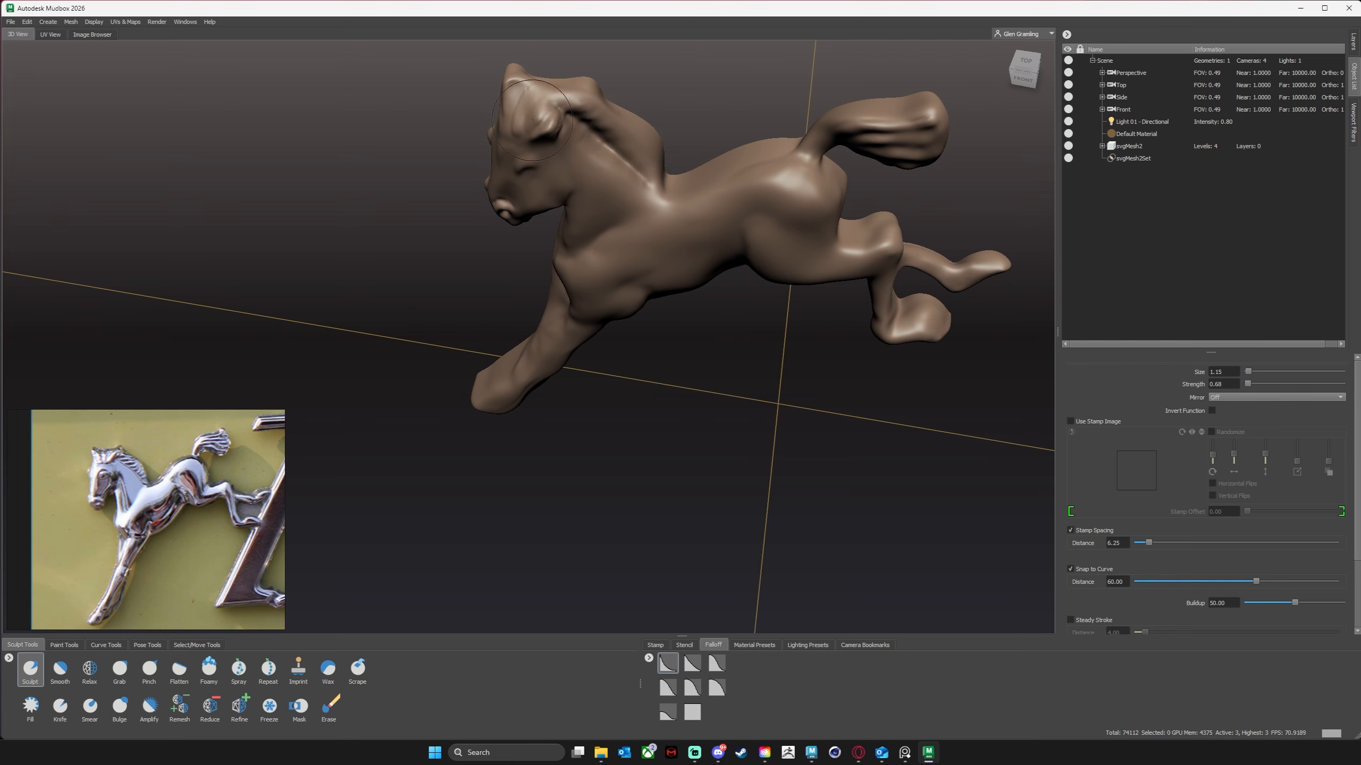
alt+drag(532, 122, 814, 170)
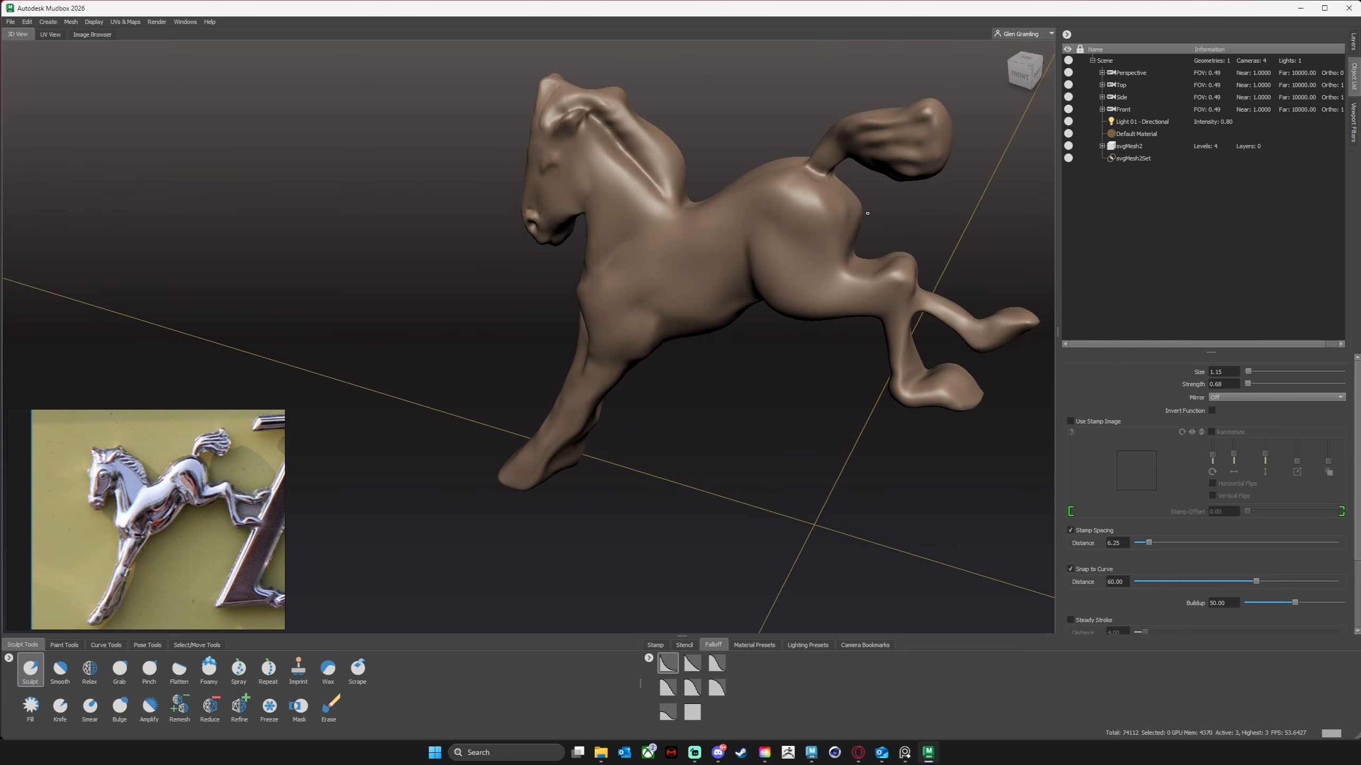
Choose the Pinch tool and examine the horse's head, mane and body from several angles.
alt+drag(932, 304, 549, 230)
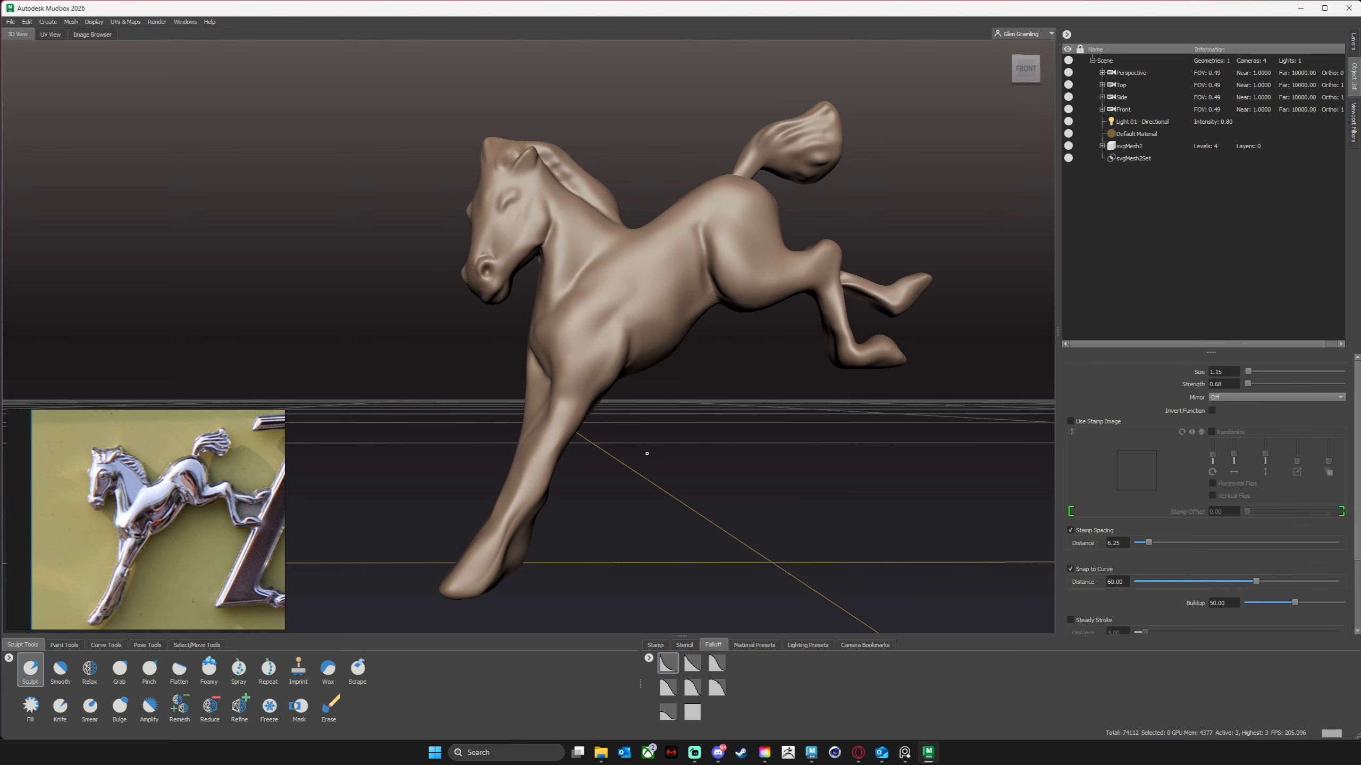
mouse_move(647, 453)
alt+mouse_down()
mouse_move(524, 412)
mouse_move(503, 474)
mouse_move(556, 200)
alt+mouse_up()
click(149, 671)
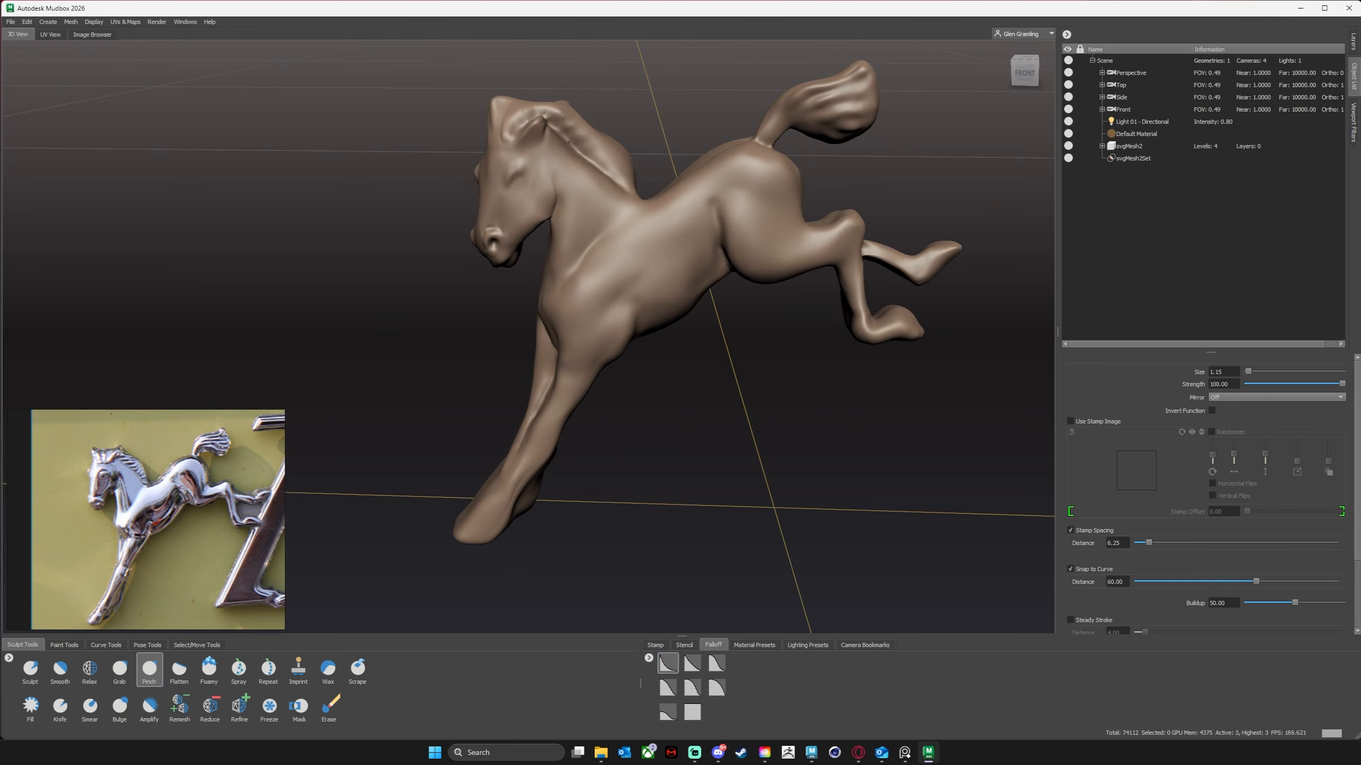
alt+drag(527, 121, 590, 441)
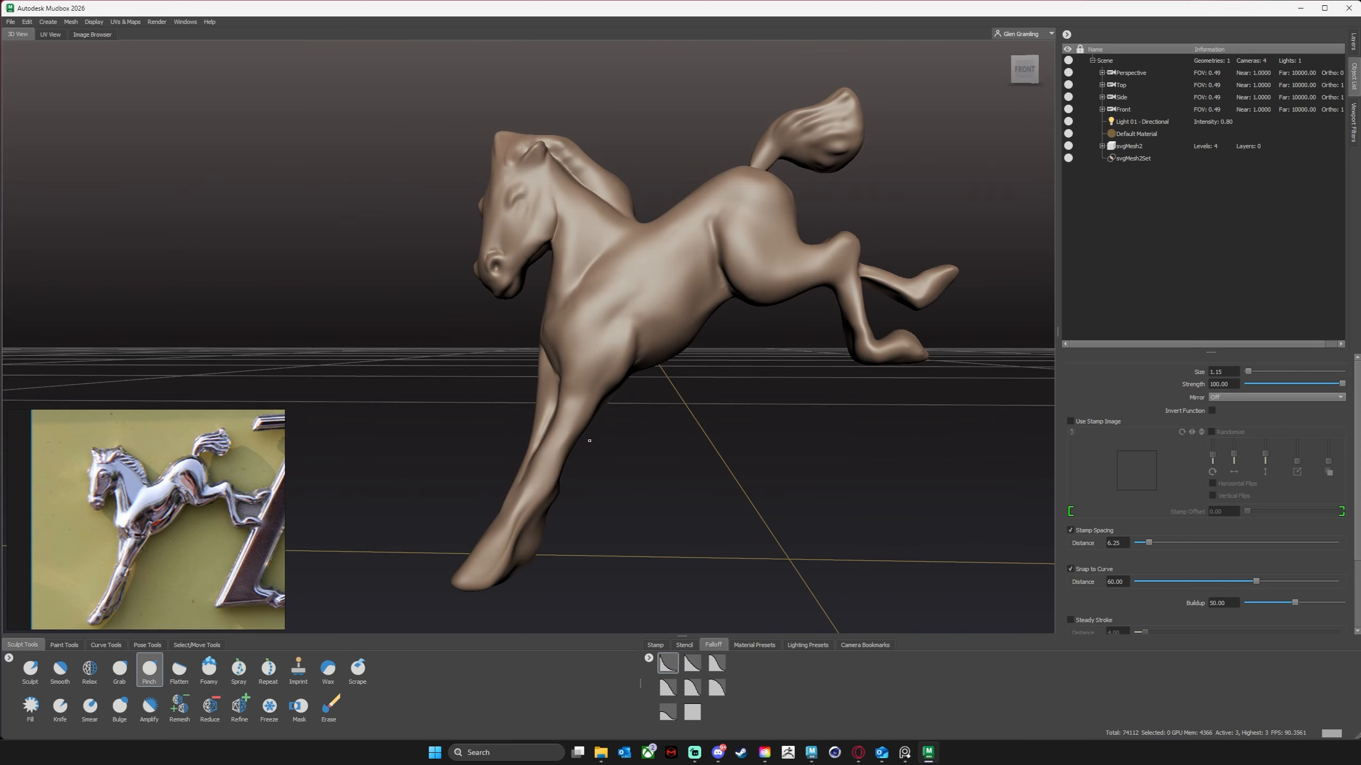
alt+drag(593, 177, 618, 290)
scroll(680, 343, down, 5)
alt+drag(680, 364, 744, 314)
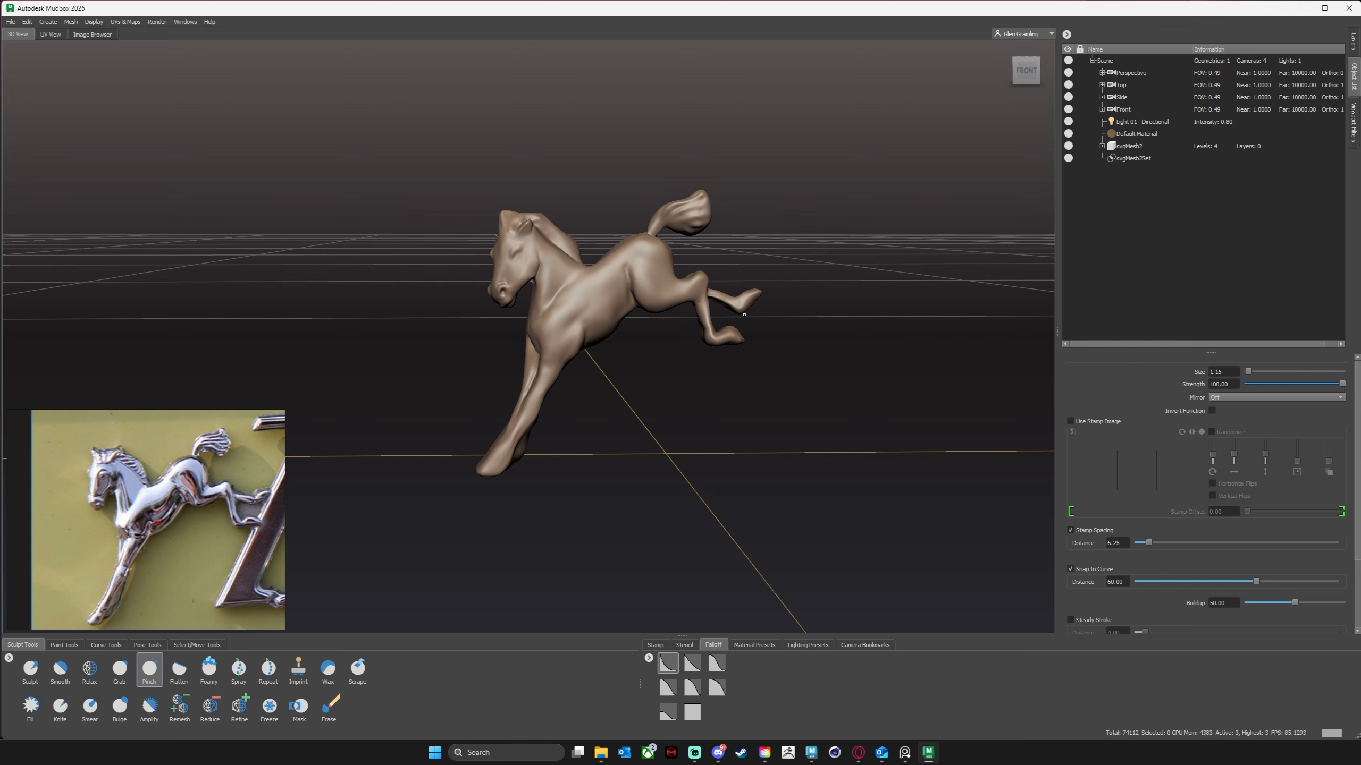
mouse_move(706, 489)
alt+mouse_down()
mouse_move(699, 522)
mouse_move(748, 474)
alt+mouse_up()
Refine the neck and the area around the ears with the Sculpt brush, using the last falloff preset.
click(30, 670)
scroll(730, 490, up, 5)
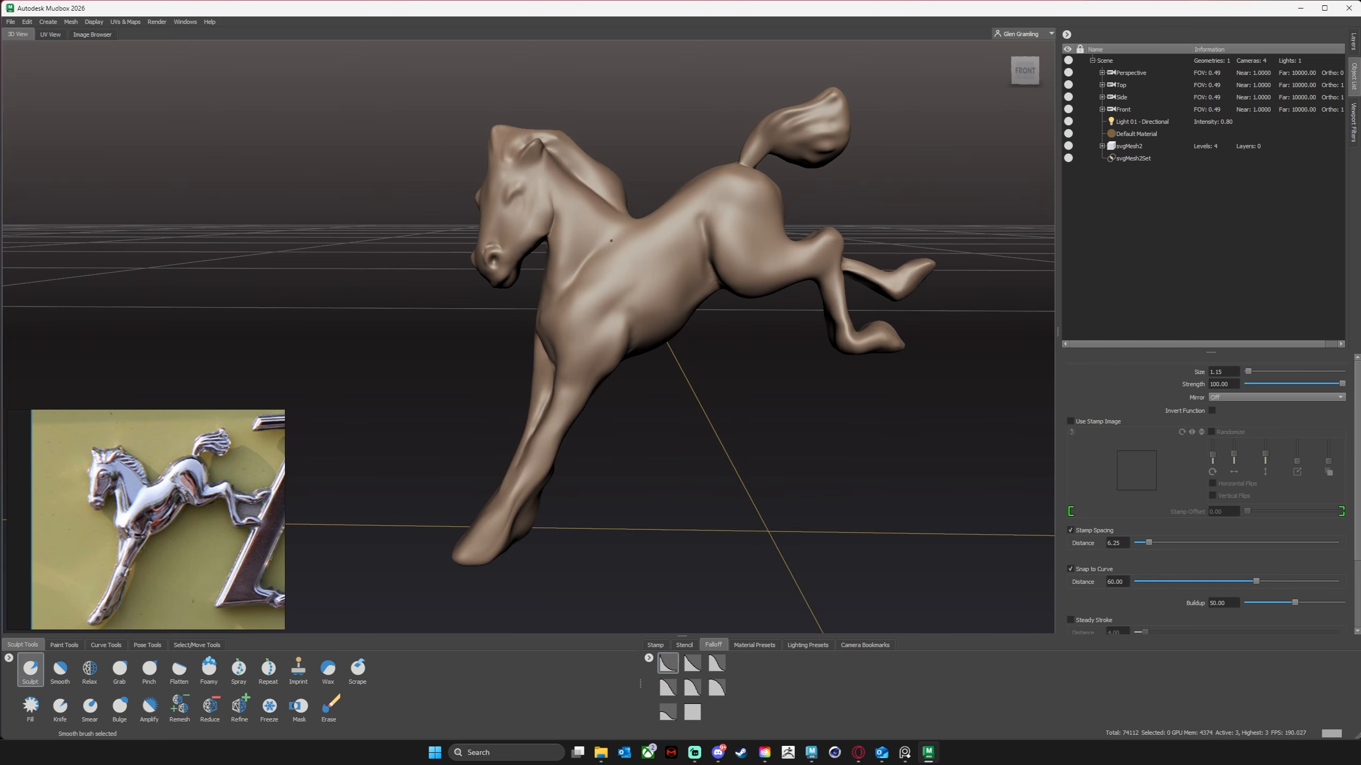
mouse_move(571, 264)
mouse_down()
mouse_move(592, 208)
mouse_move(561, 167)
mouse_up()
alt+drag(560, 168, 606, 257)
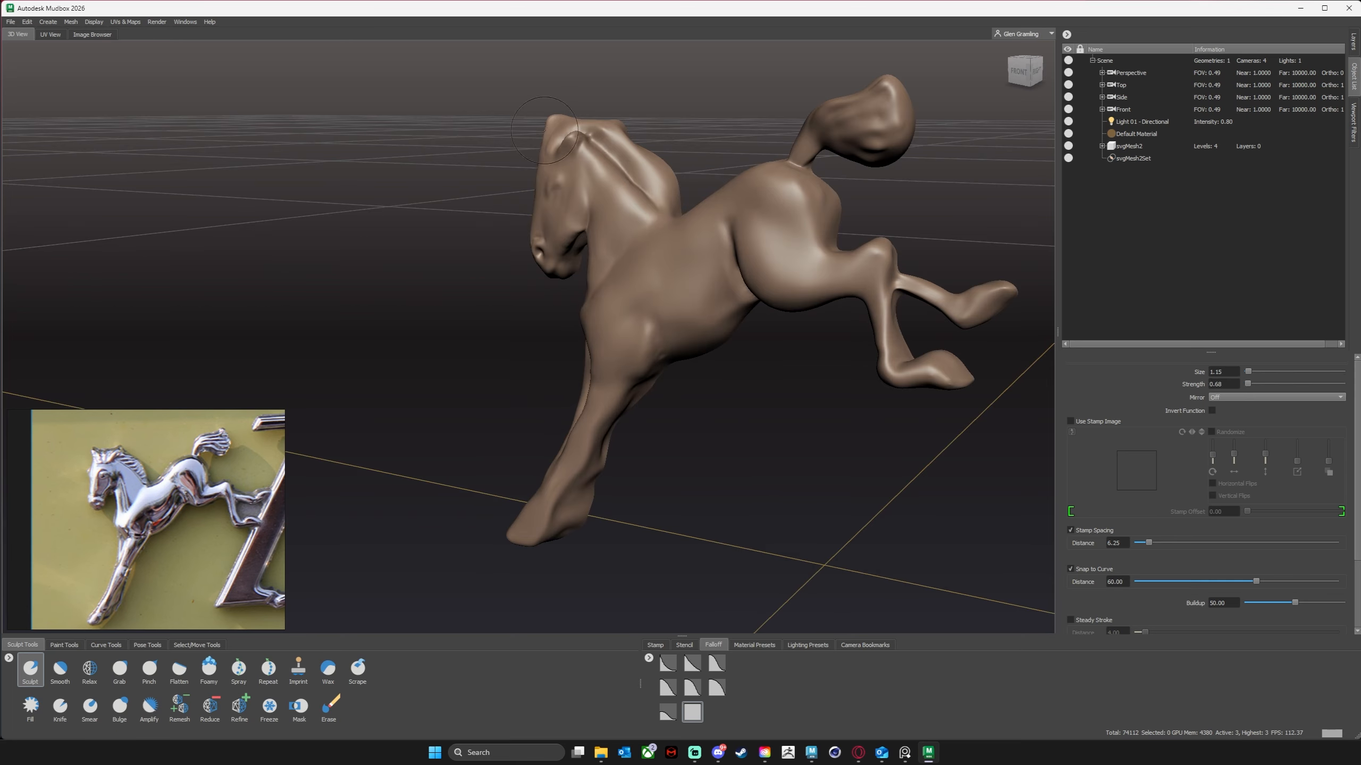
alt+drag(616, 343, 584, 236)
alt+drag(584, 407, 573, 440)
Pull the far ear into an upright point with the Grab tool at size 1.15, using the third falloff preset.
click(117, 680)
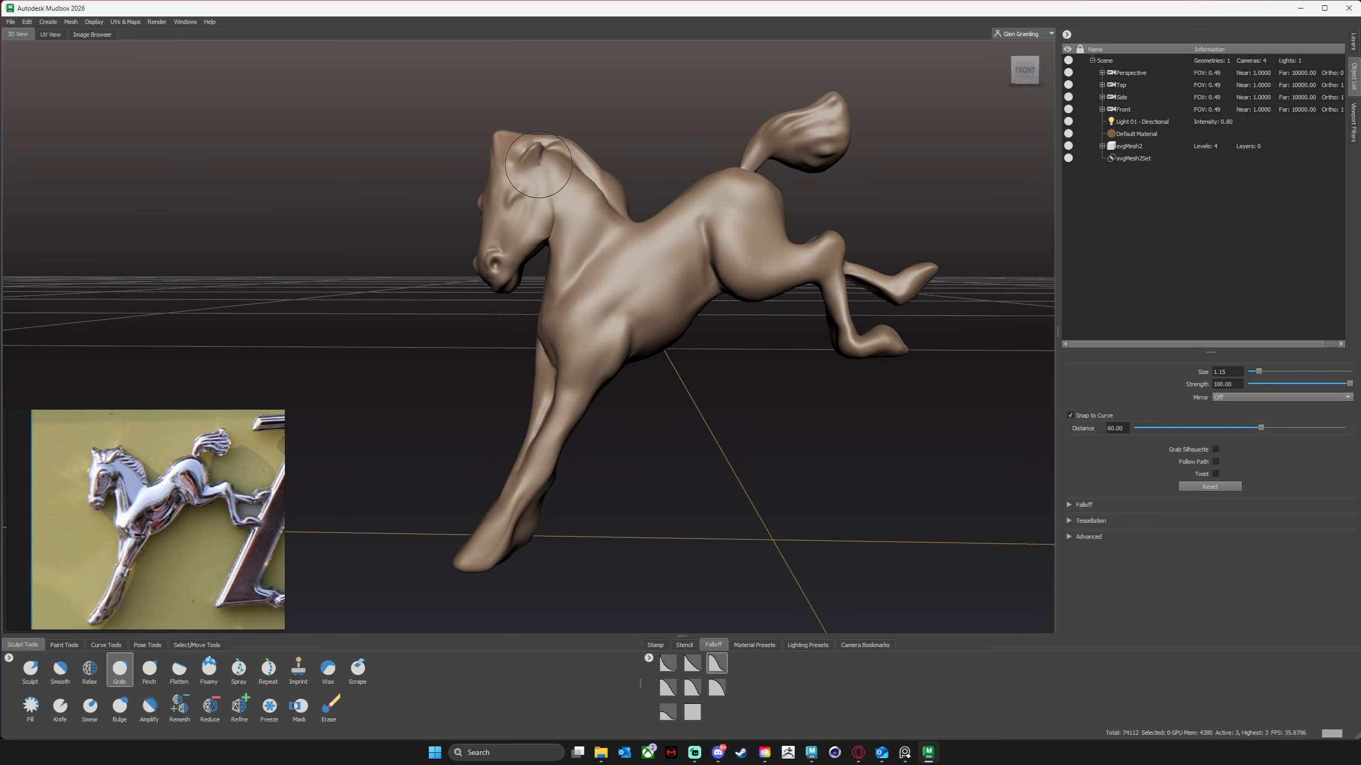
alt+drag(539, 163, 486, 227)
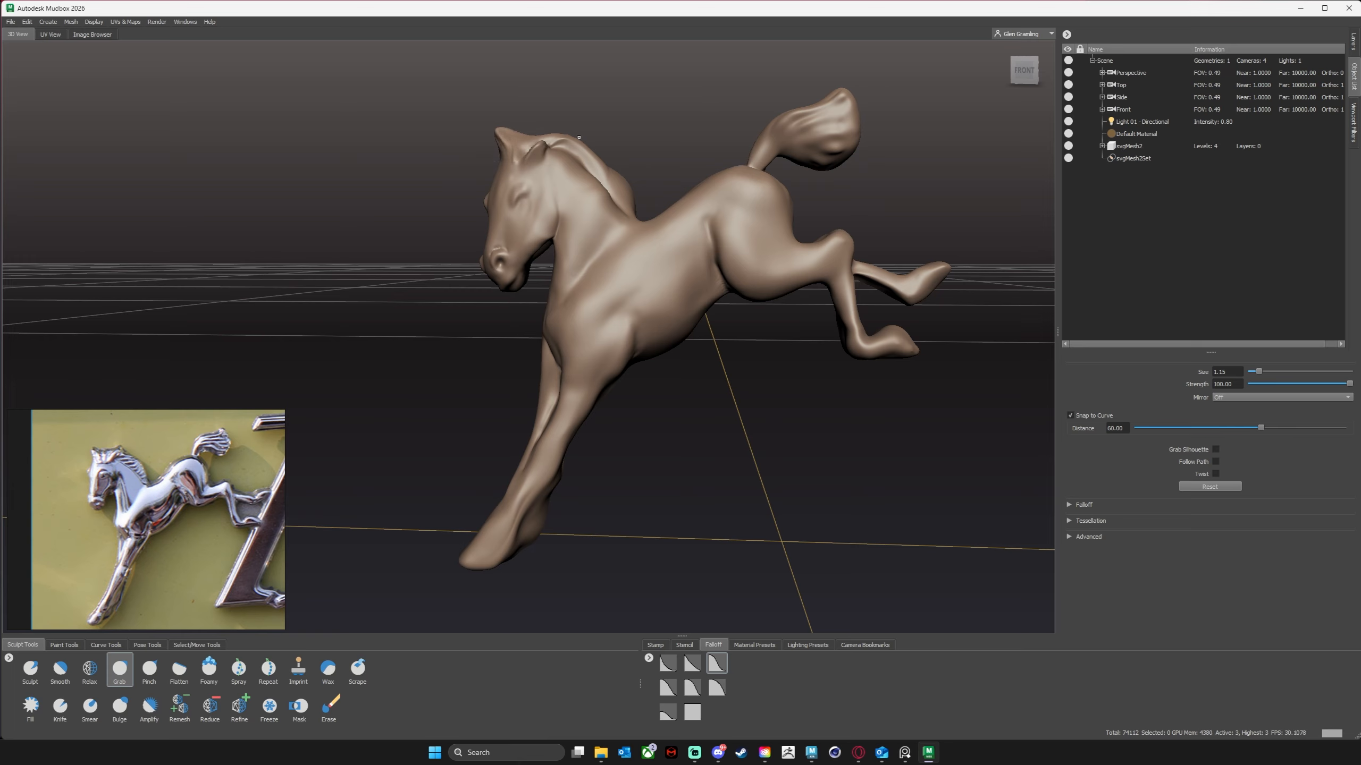
alt+drag(578, 138, 536, 236)
Smooth the thigh, the chest and the crease where the jaw meets the neck, and return to the Sculpt brush.
mouse_move(766, 290)
shift+mouse_down()
mouse_move(769, 316)
mouse_move(771, 244)
shift+mouse_up()
alt+drag(718, 278, 914, 307)
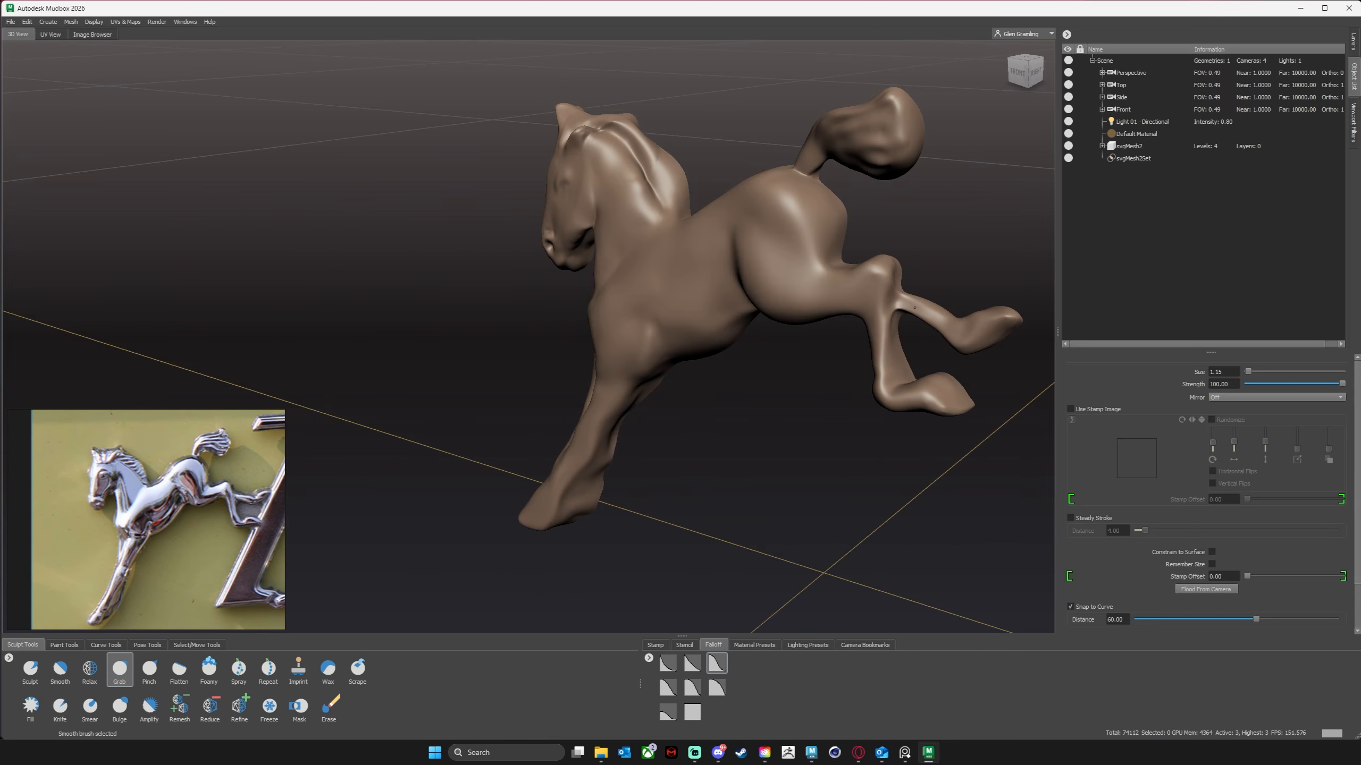
alt+drag(680, 397, 675, 301)
shift+drag(553, 308, 558, 318)
alt+drag(573, 402, 476, 418)
click(31, 670)
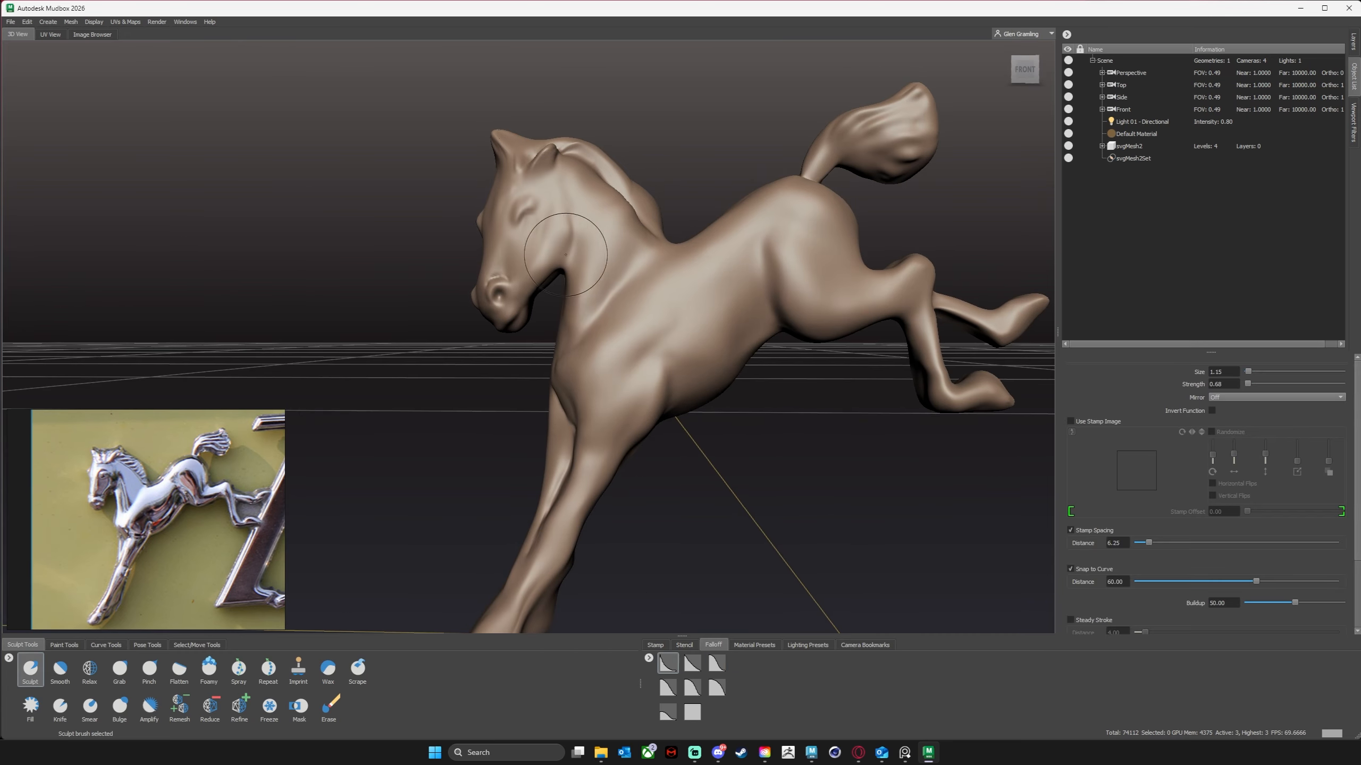
shift+drag(561, 259, 563, 265)
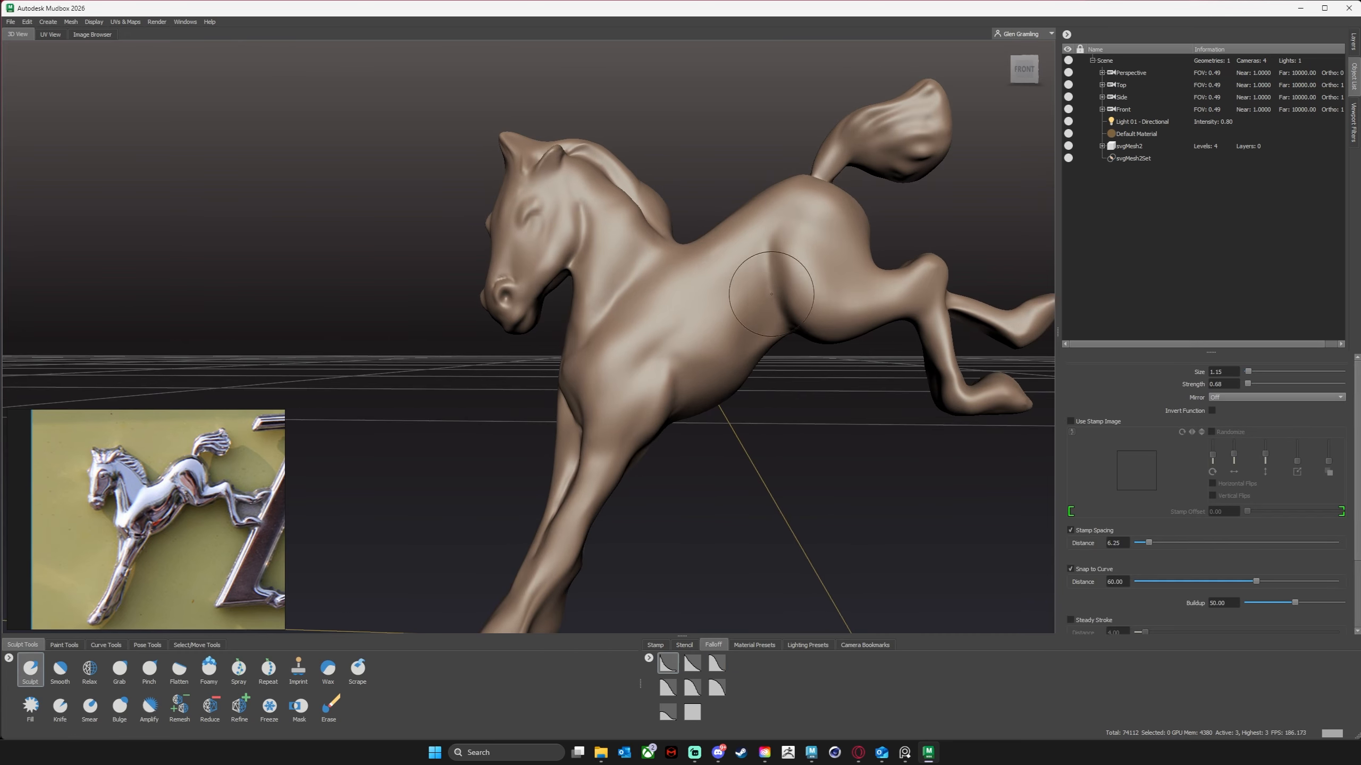
Carve a deeper groove between the front legs with the Sculpt brush and add subdivision level 4.
alt+drag(796, 465, 721, 523)
drag(507, 521, 530, 410)
alt+drag(676, 410, 649, 472)
alt+right_drag(649, 461, 598, 398)
mouse_move(664, 407)
alt+mouse_down()
mouse_move(675, 413)
mouse_move(692, 374)
mouse_move(697, 335)
alt+mouse_up()
alt+right_drag(697, 342, 790, 413)
alt+middle_drag(790, 413, 759, 410)
key(shift+d)
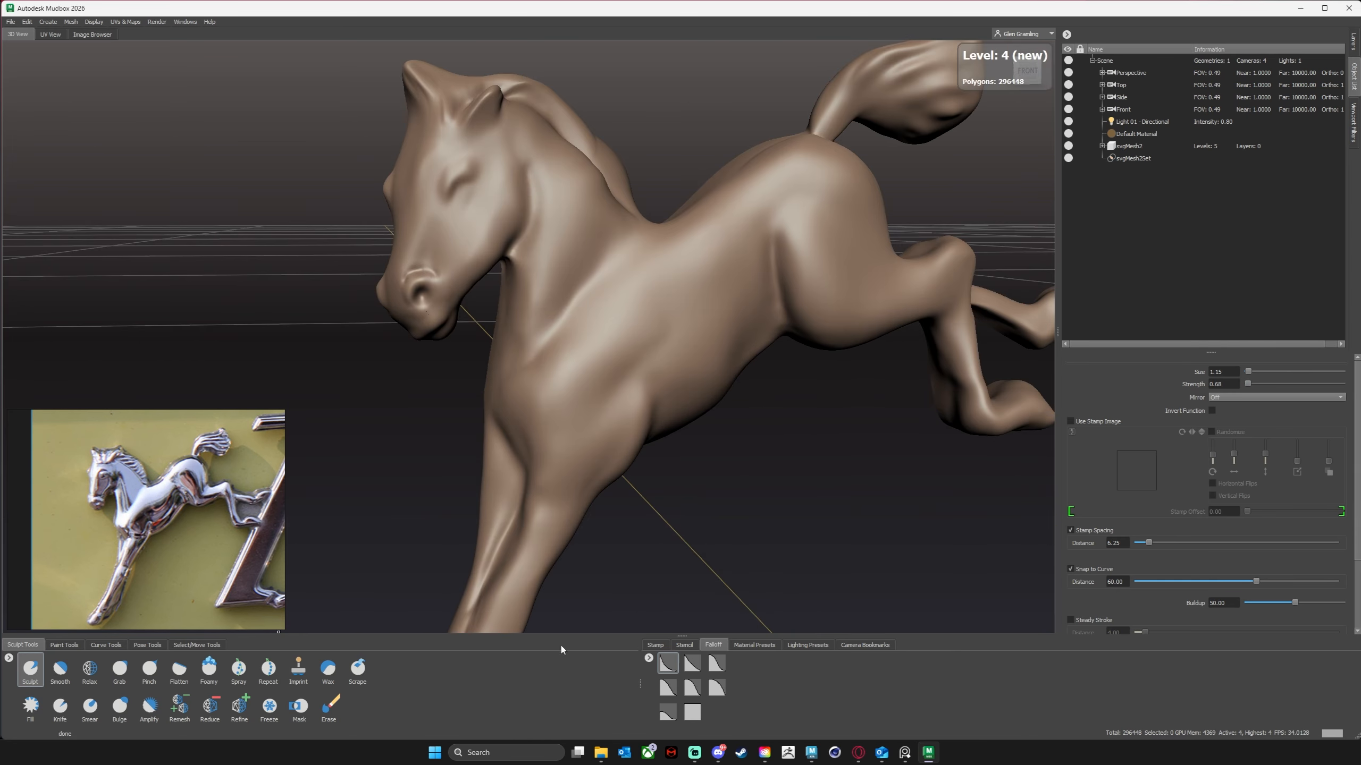
Hollow out the nostril and define the eye with the Sculpt brush at size 0.24.
click(692, 712)
alt+drag(676, 167, 680, 148)
alt+right_drag(681, 148, 688, 265)
alt+middle_drag(687, 265, 707, 349)
mouse_move(531, 213)
mouse_down()
mouse_move(423, 191)
mouse_move(471, 203)
mouse_move(455, 212)
mouse_up()
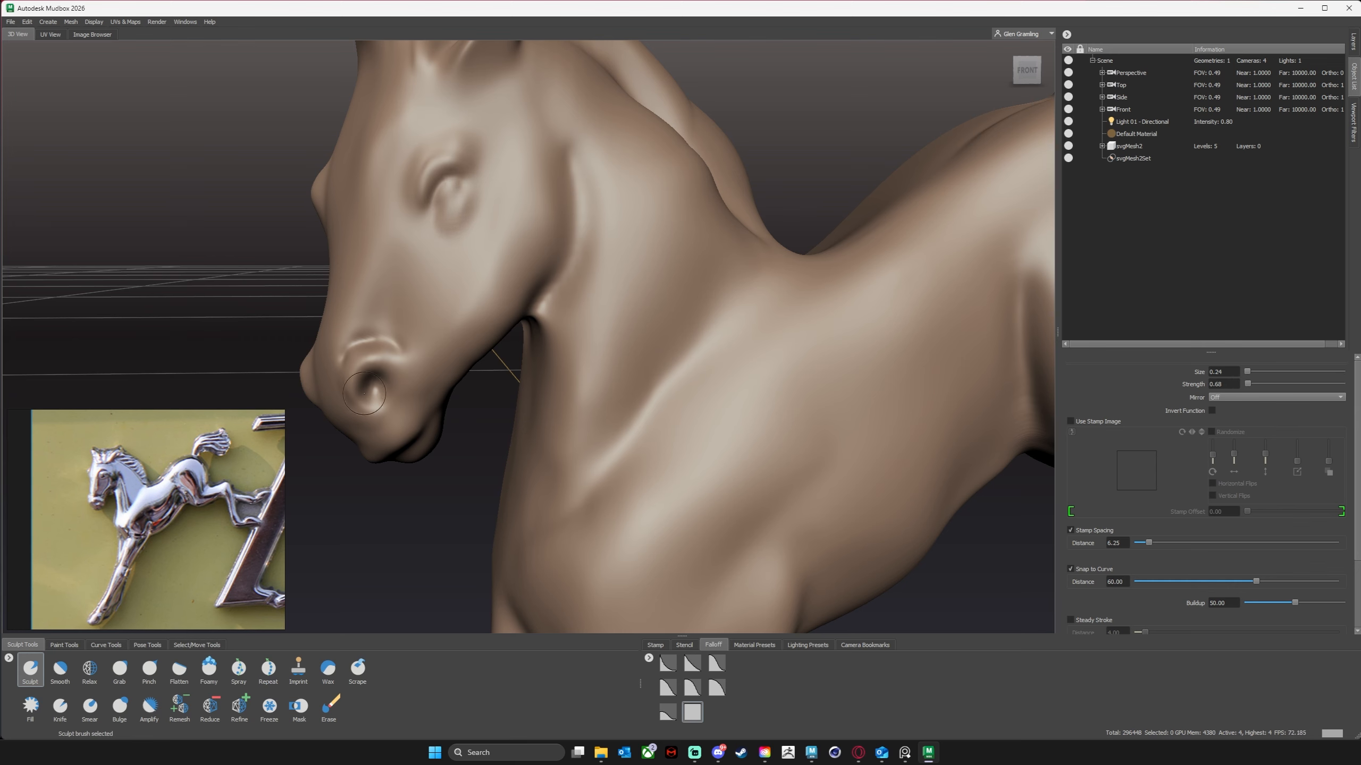
alt+drag(349, 350, 286, 340)
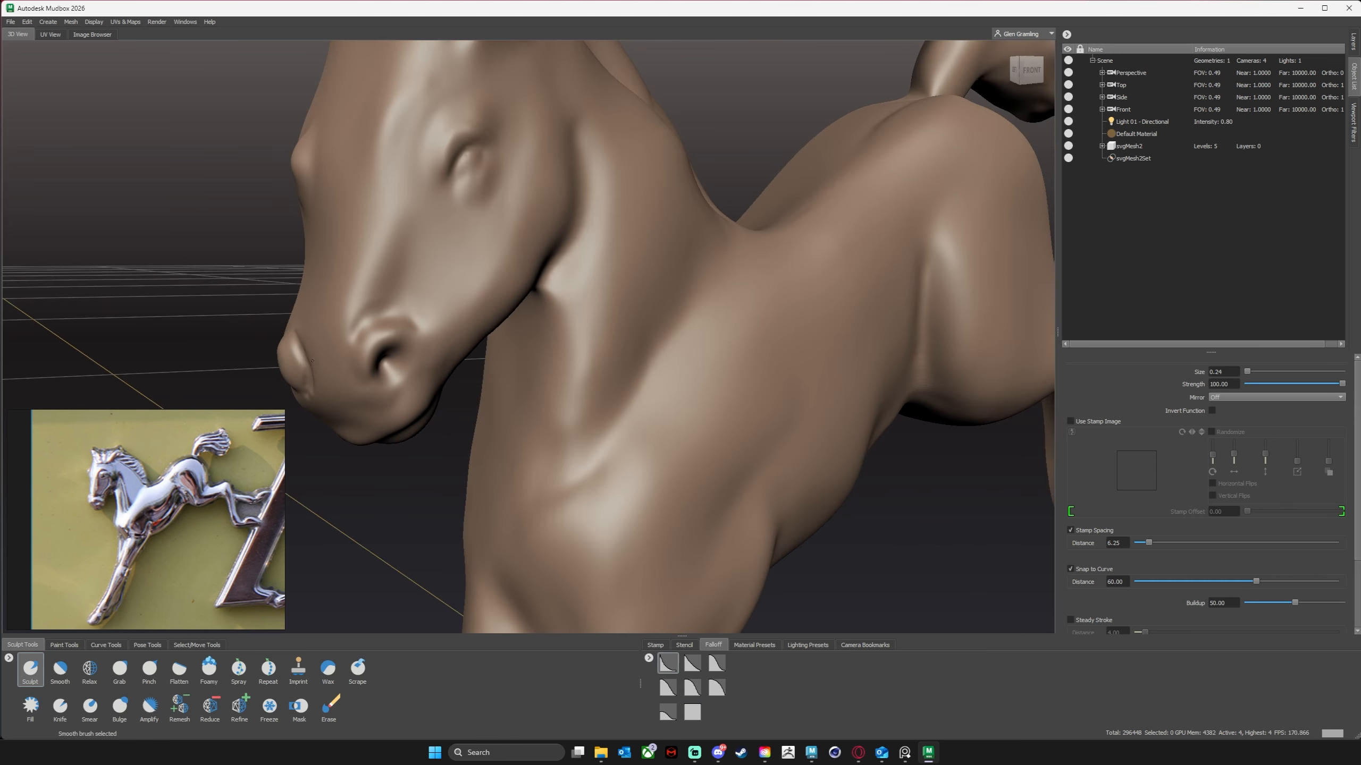
Step down to subdivision level 3 and smooth the brow on the far side of the head.
key(Page_Down)
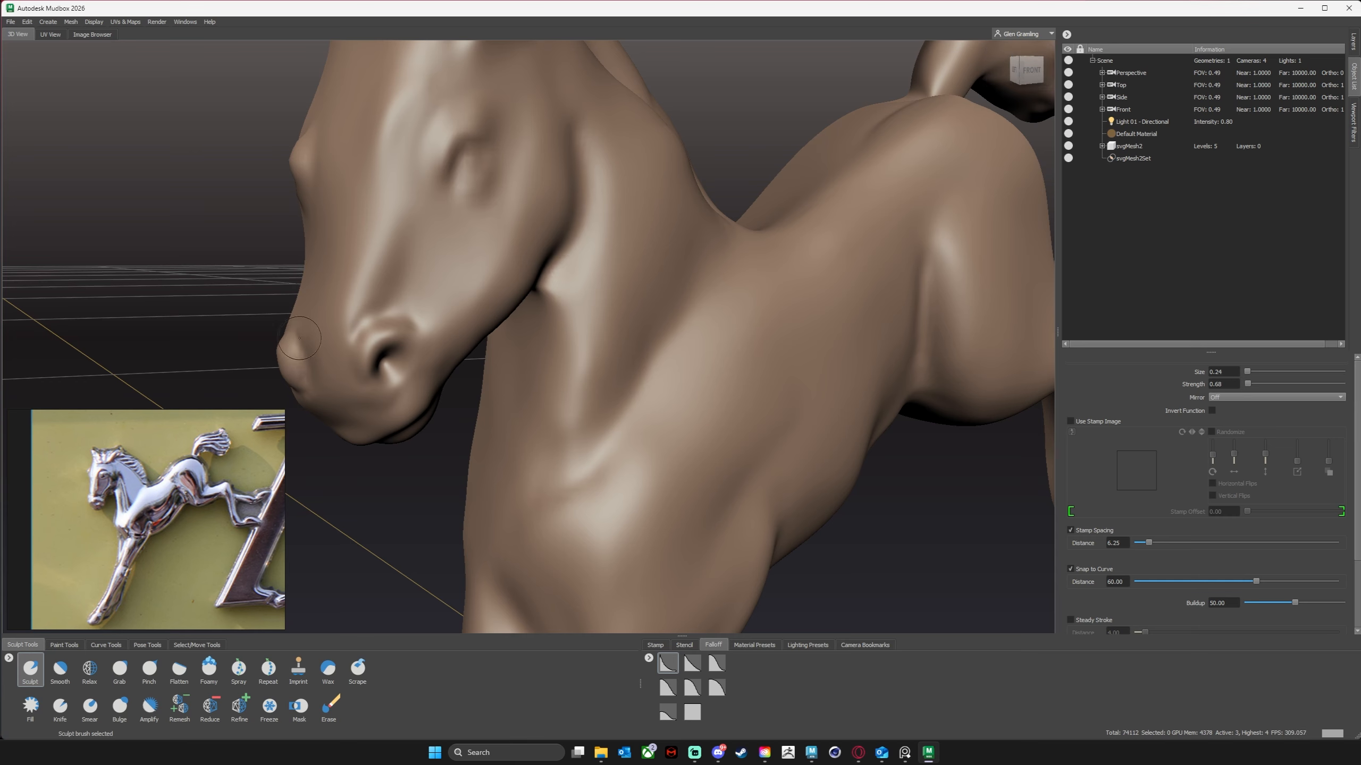
shift+drag(318, 168, 319, 202)
alt+drag(296, 294, 471, 386)
scroll(440, 471, down, 5)
Carve the crease where the belly meets the thigh with the Sculpt brush at size 0.64 and smooth it.
alt+drag(563, 343, 637, 352)
scroll(637, 351, up, 4)
scroll(637, 351, up, 3)
mouse_move(607, 203)
ctrl+mouse_down()
mouse_move(576, 252)
mouse_move(604, 273)
mouse_move(572, 260)
mouse_move(601, 262)
mouse_move(492, 321)
ctrl+mouse_up()
mouse_move(940, 198)
shift+mouse_down()
mouse_move(935, 301)
mouse_move(1007, 322)
mouse_move(954, 188)
mouse_move(996, 262)
shift+mouse_up()
alt+drag(793, 343, 911, 268)
scroll(592, 310, down, 5)
alt+drag(592, 310, 725, 355)
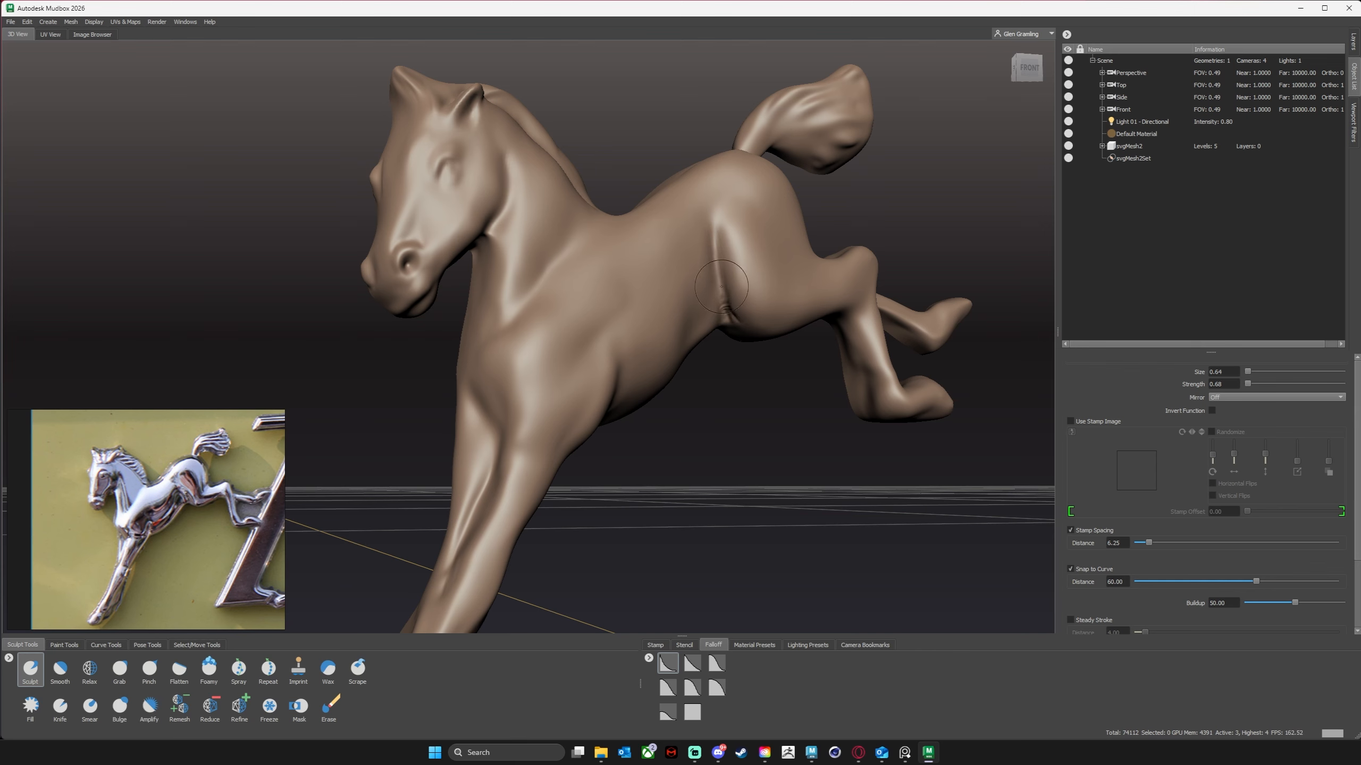
shift+drag(725, 306, 721, 257)
alt+drag(804, 236, 787, 276)
Sharpen the creases at the flank and along the front leg with the Pinch tool at size 0.64.
key(5)
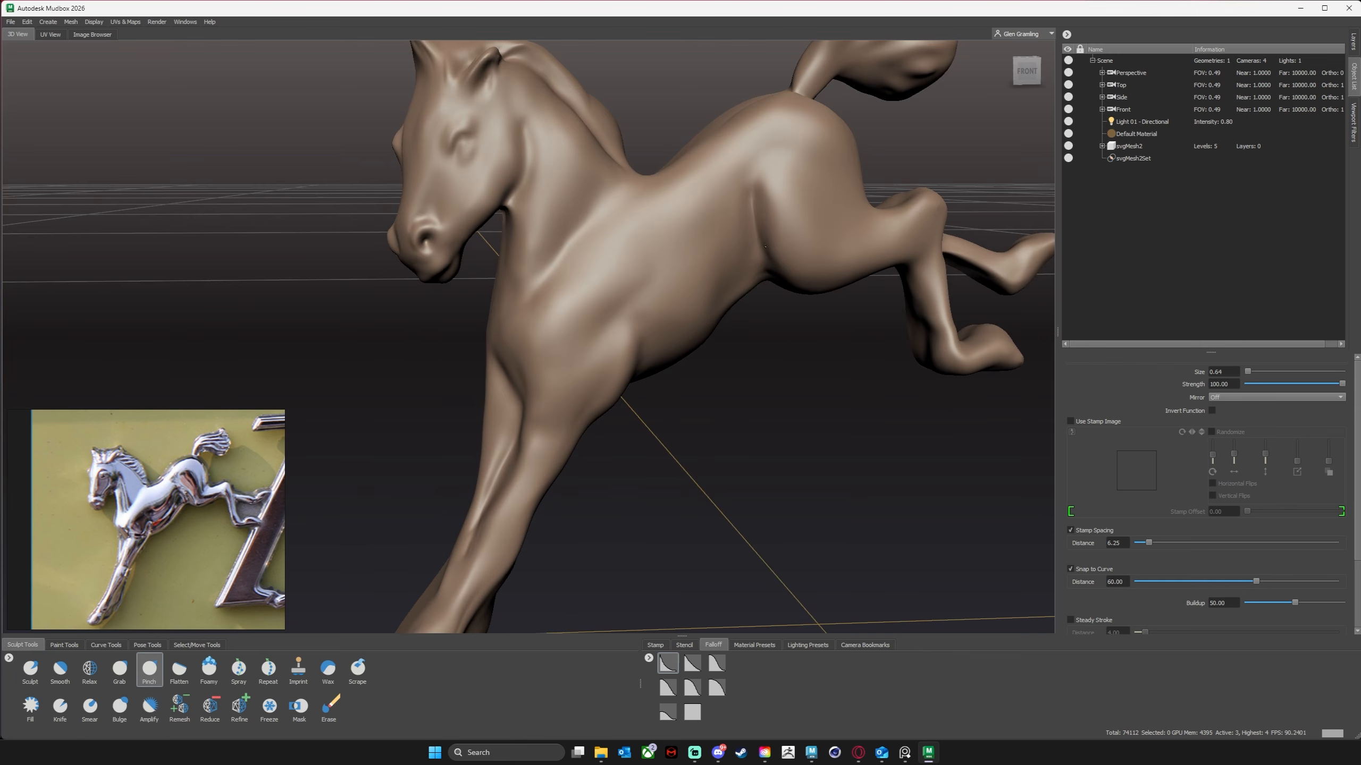
alt+drag(749, 199, 753, 164)
alt+drag(665, 377, 656, 405)
scroll(589, 407, down, 3)
alt+drag(415, 450, 449, 409)
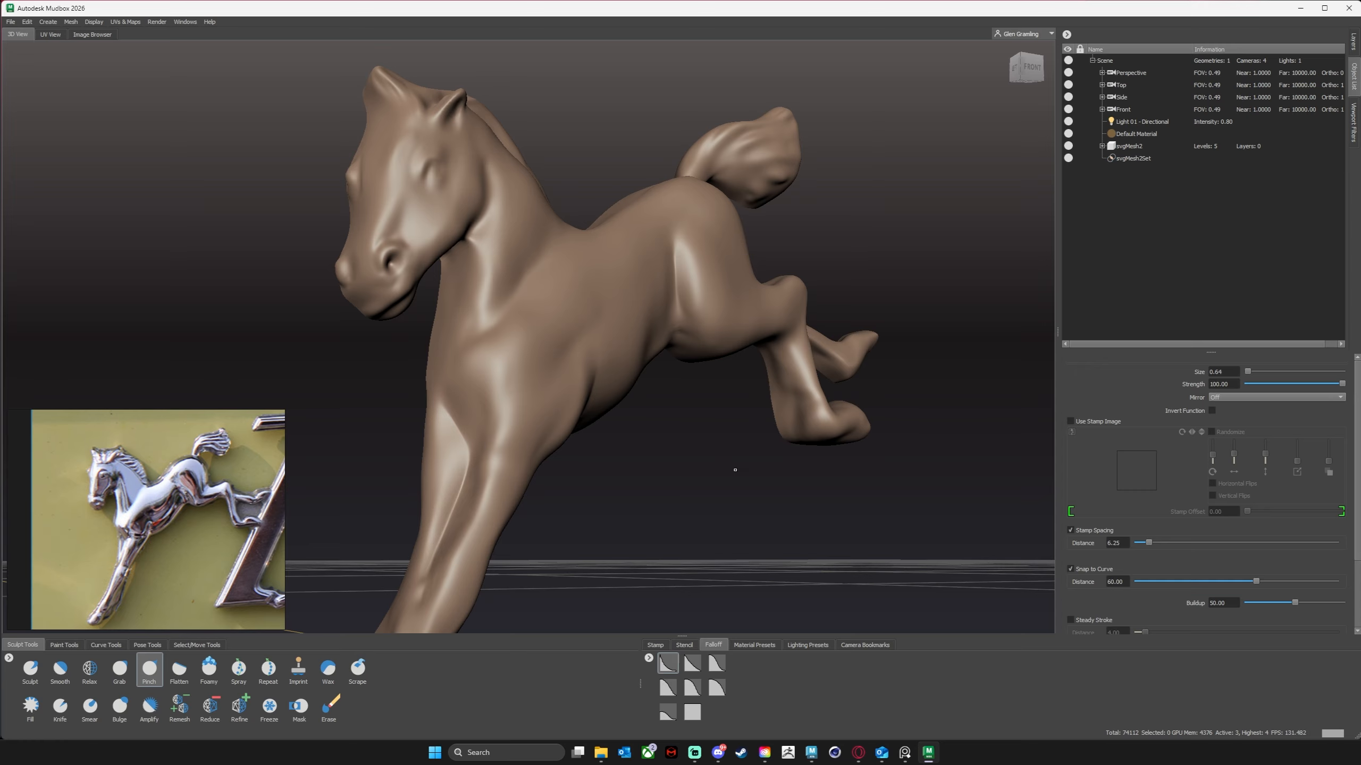
Smooth the lower part of the front legs.
scroll(735, 470, down, 4)
alt+drag(735, 470, 662, 514)
scroll(739, 440, up, 4)
alt+drag(746, 438, 755, 456)
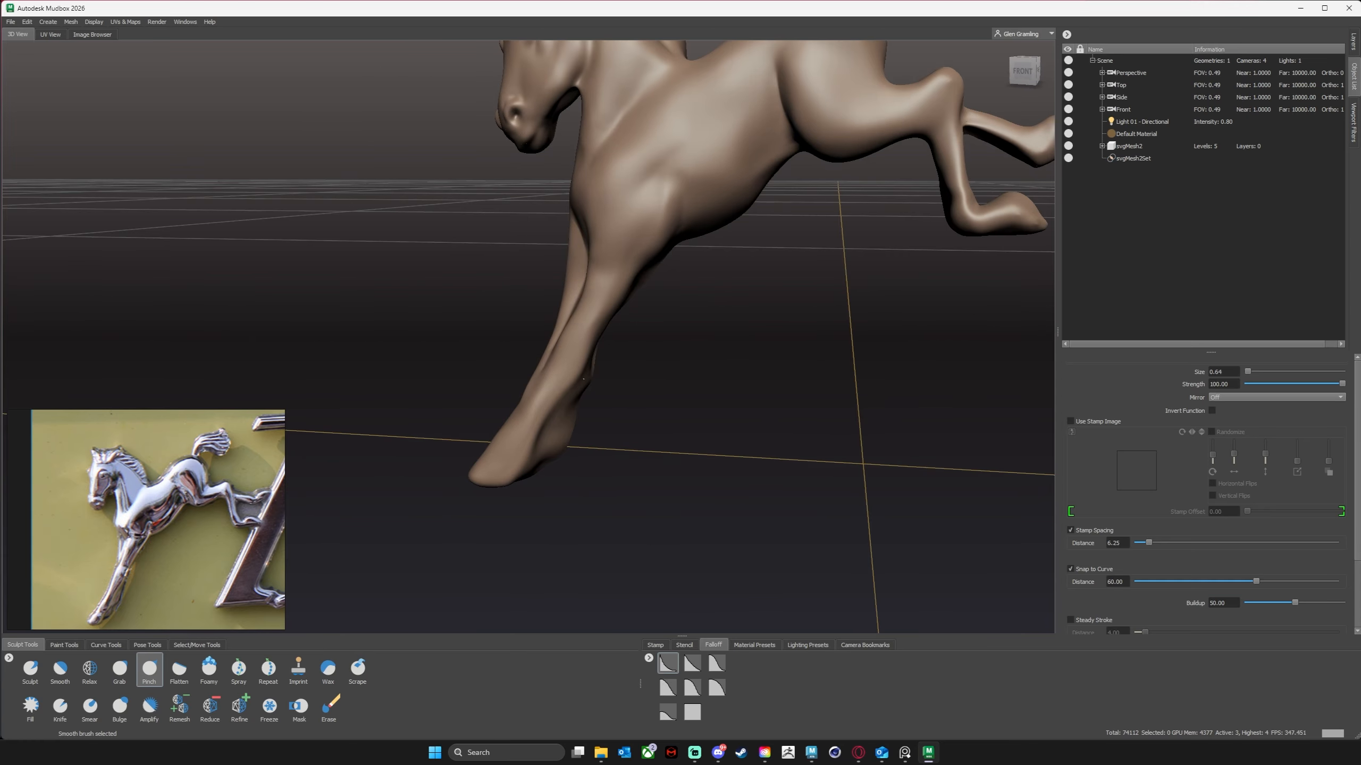
mouse_move(583, 379)
alt+mouse_down()
mouse_move(643, 514)
mouse_move(632, 380)
alt+mouse_up()
alt+middle_drag(964, 241, 833, 435)
alt+drag(835, 393, 841, 429)
Shape the hind hooves with the Sculpt brush at size 0.64 and the last falloff preset, smoothing between strokes.
key(1)
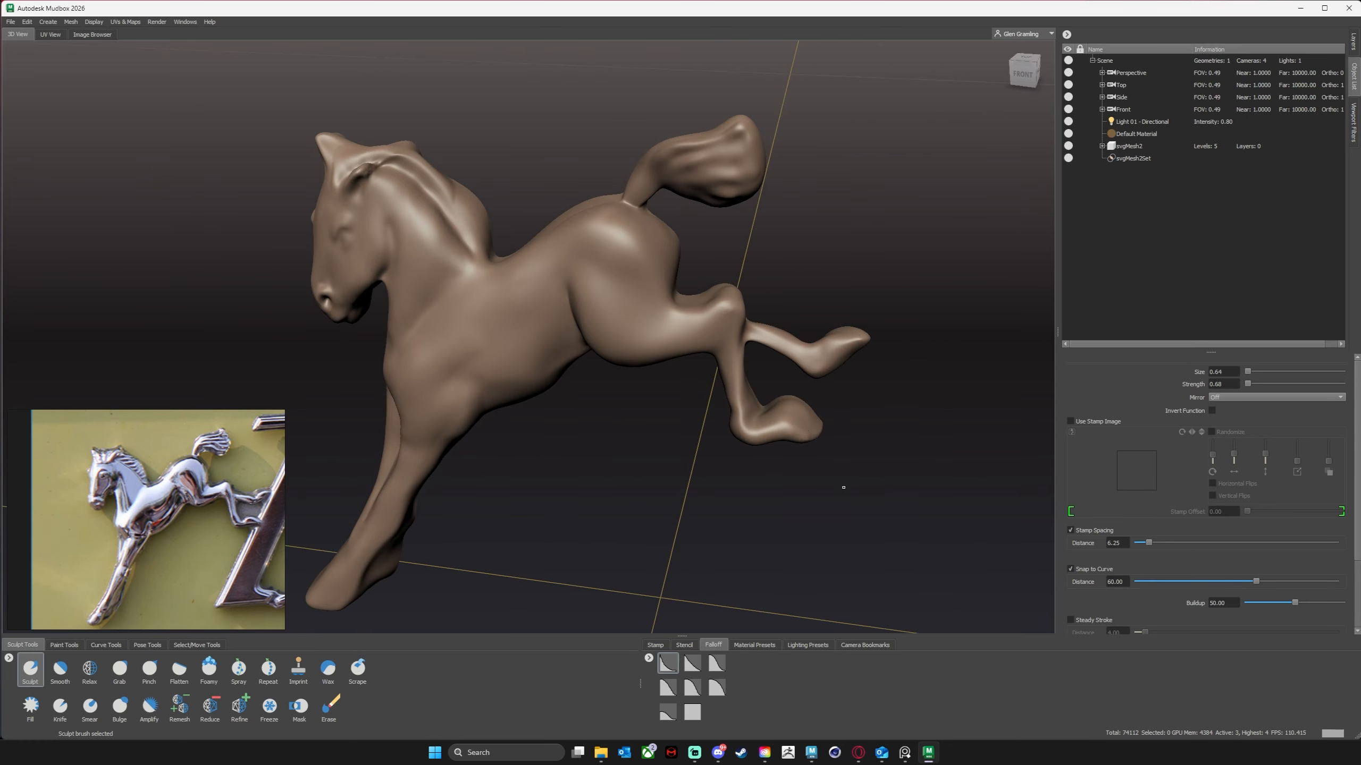
mouse_move(843, 487)
alt+mouse_down()
mouse_move(798, 459)
mouse_move(892, 429)
mouse_move(823, 466)
mouse_move(838, 410)
alt+mouse_up()
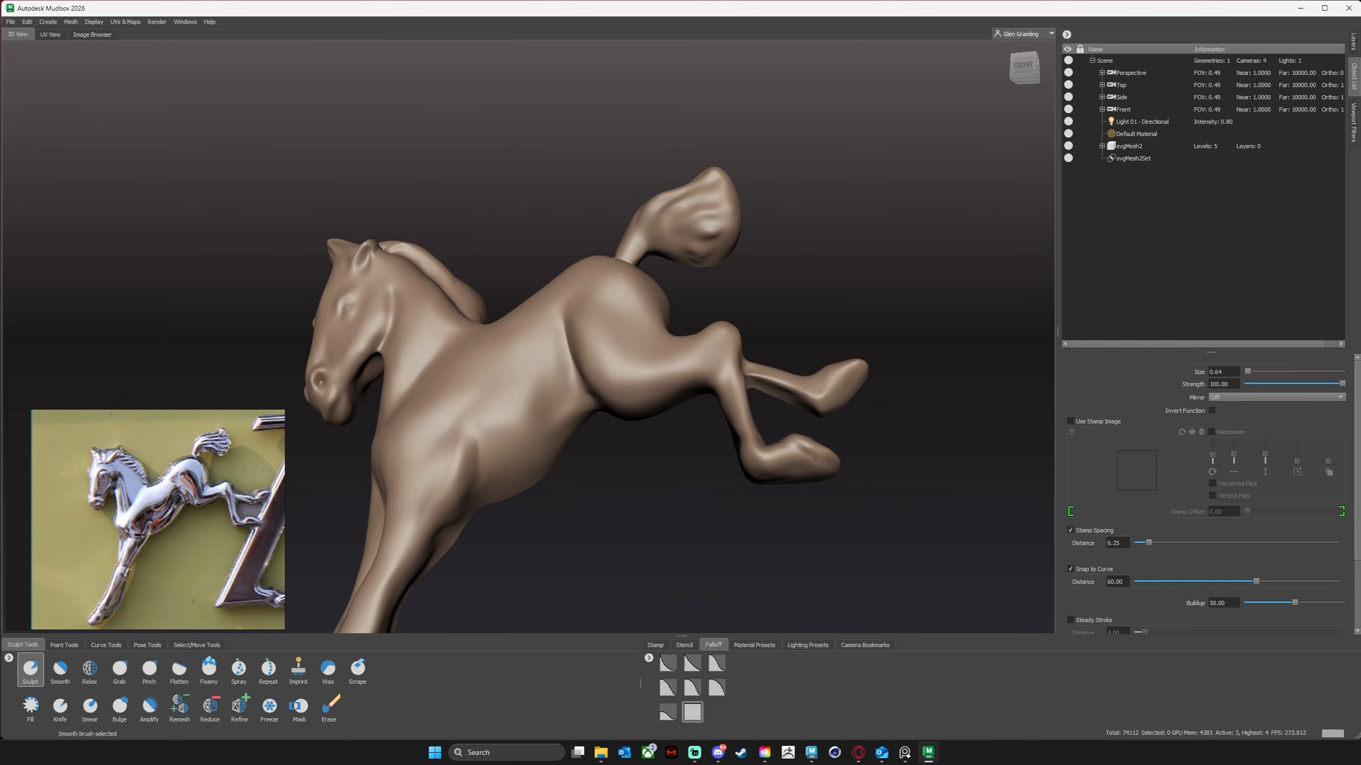
alt+drag(910, 389, 883, 432)
drag(876, 375, 846, 374)
mouse_move(905, 402)
alt+mouse_down()
mouse_move(869, 404)
mouse_move(798, 336)
mouse_move(799, 356)
mouse_move(766, 359)
mouse_move(820, 351)
mouse_move(785, 397)
alt+mouse_up()
Build up the front hoof with Sculpt brush strokes and smooth it into the leg.
alt+middle_drag(605, 519, 681, 448)
alt+drag(680, 448, 726, 425)
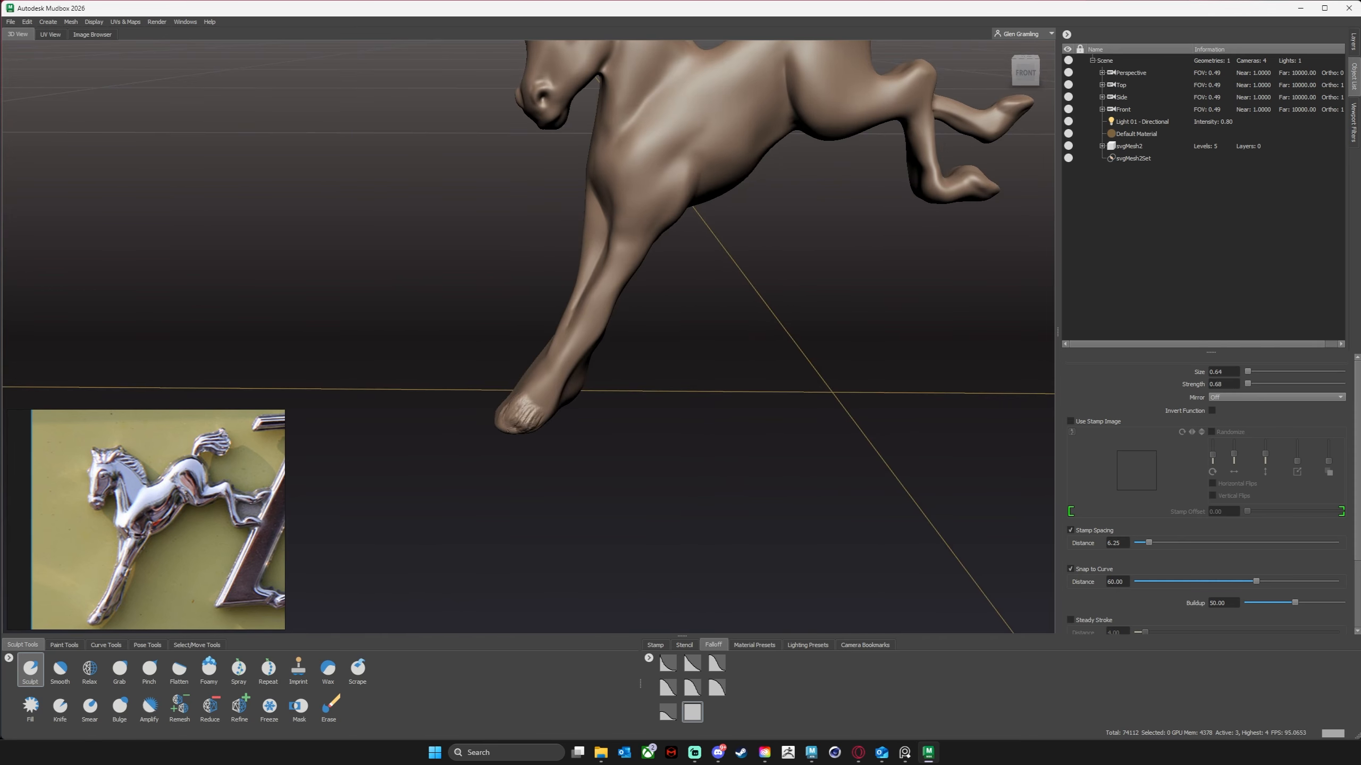
mouse_move(541, 407)
alt+mouse_down()
mouse_move(540, 476)
mouse_move(577, 490)
mouse_move(562, 474)
mouse_move(548, 486)
mouse_move(571, 413)
mouse_move(605, 394)
alt+mouse_up()
mouse_move(693, 233)
shift+mouse_down()
mouse_move(774, 376)
mouse_move(701, 357)
mouse_move(752, 383)
mouse_move(742, 394)
shift+mouse_up()
Apply the first falloff preset to the Sculpt brush and carve flowing hair strands into the tail.
scroll(758, 380, down, 5)
alt+middle_drag(742, 394, 638, 440)
scroll(639, 439, up, 5)
click(671, 663)
alt+drag(702, 424, 703, 452)
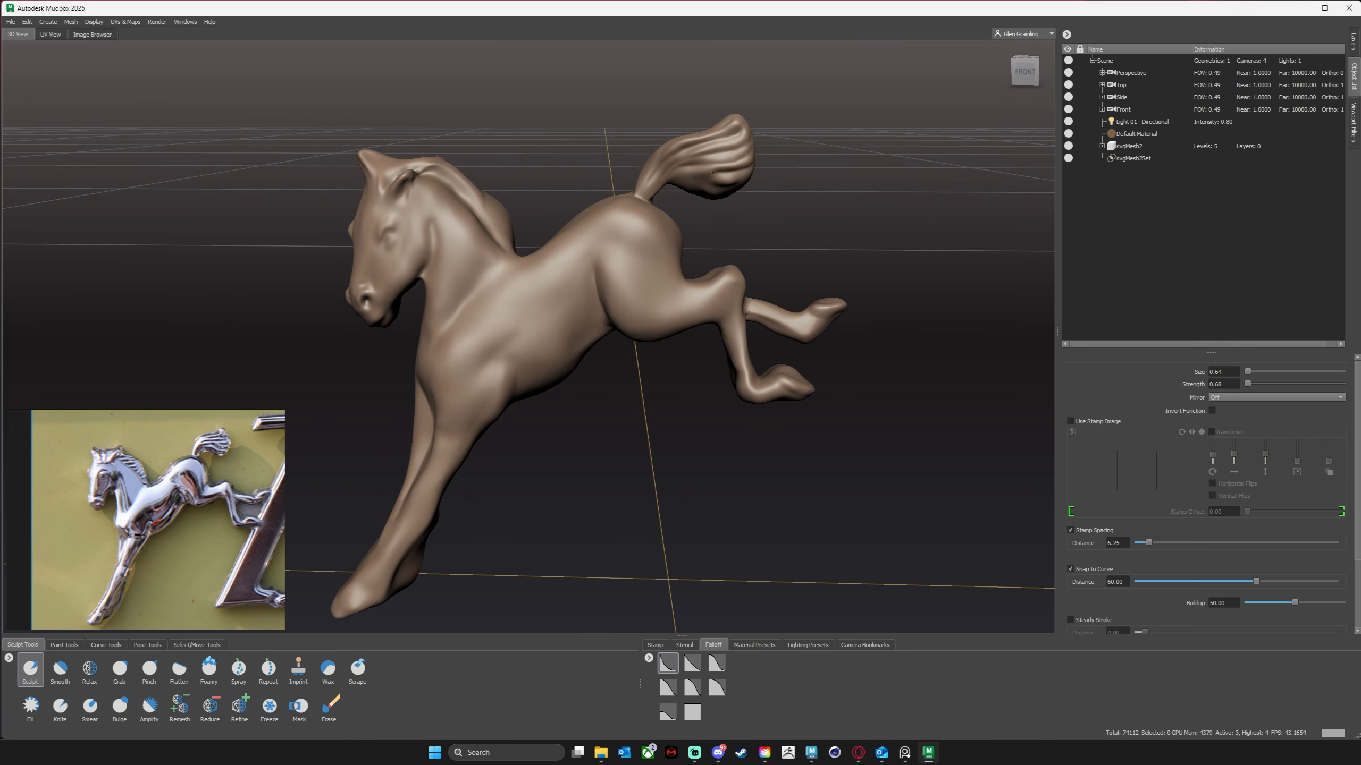
Carve hair strands into the mane with the Sculpt brush and step up to subdivision level 4.
alt+drag(710, 173, 528, 212)
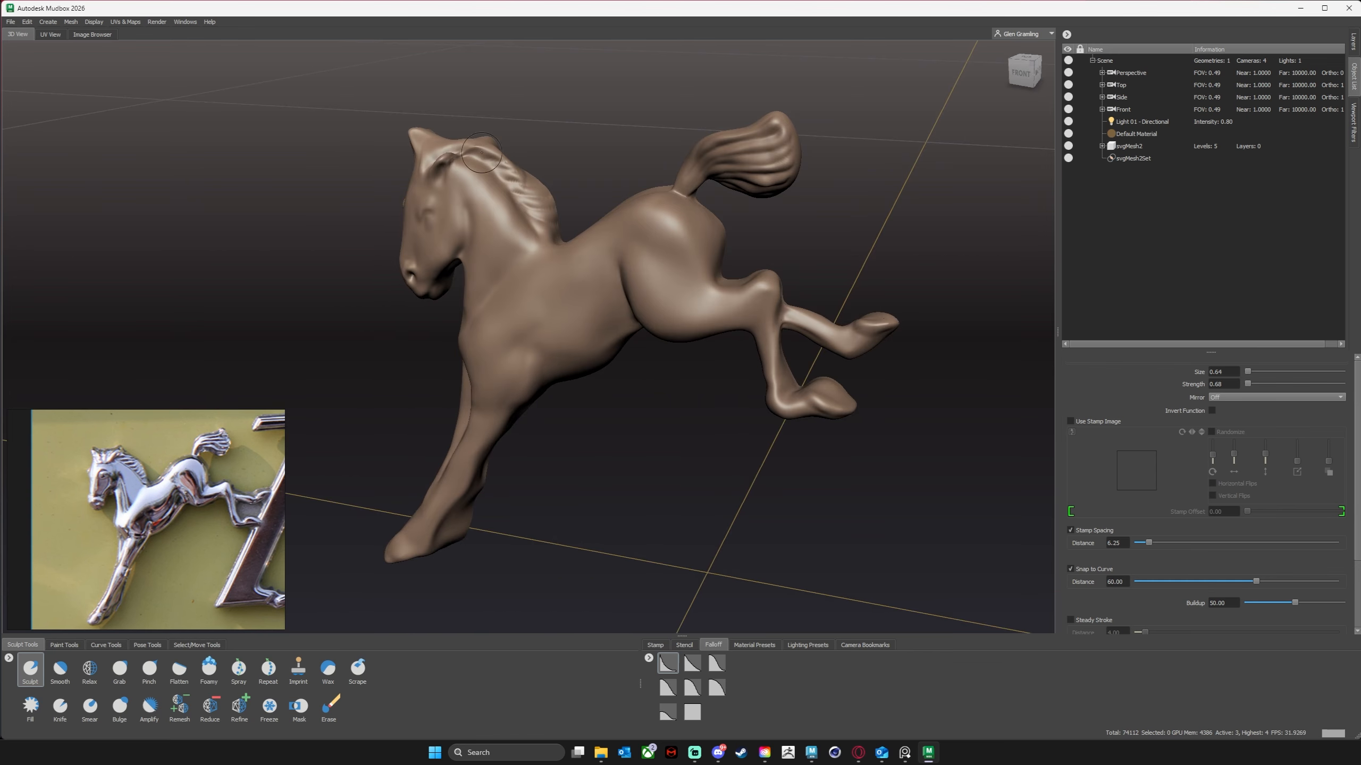
alt+drag(481, 153, 375, 194)
key(Page_Up)
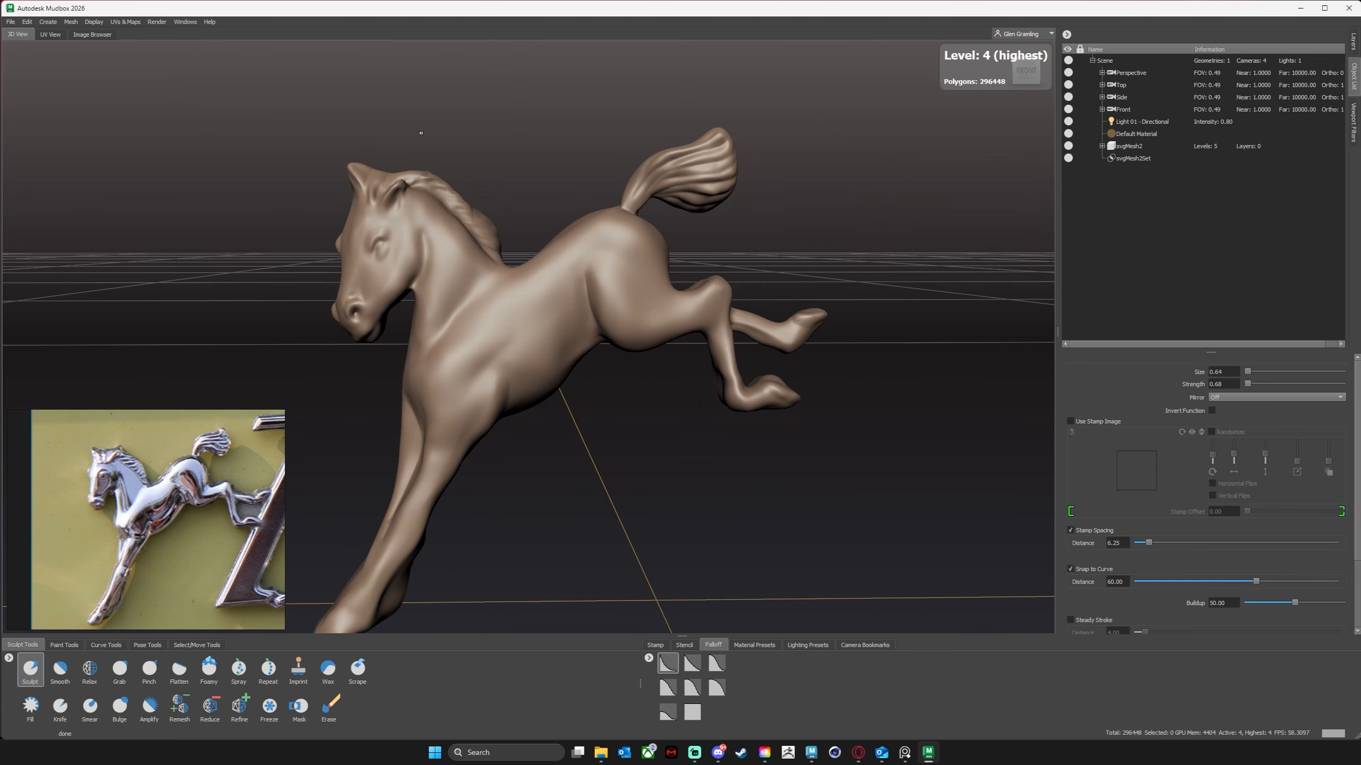
Examine the mane, hindquarters and carved tail from several angles.
alt+drag(421, 132, 818, 177)
alt+right_drag(818, 177, 910, 185)
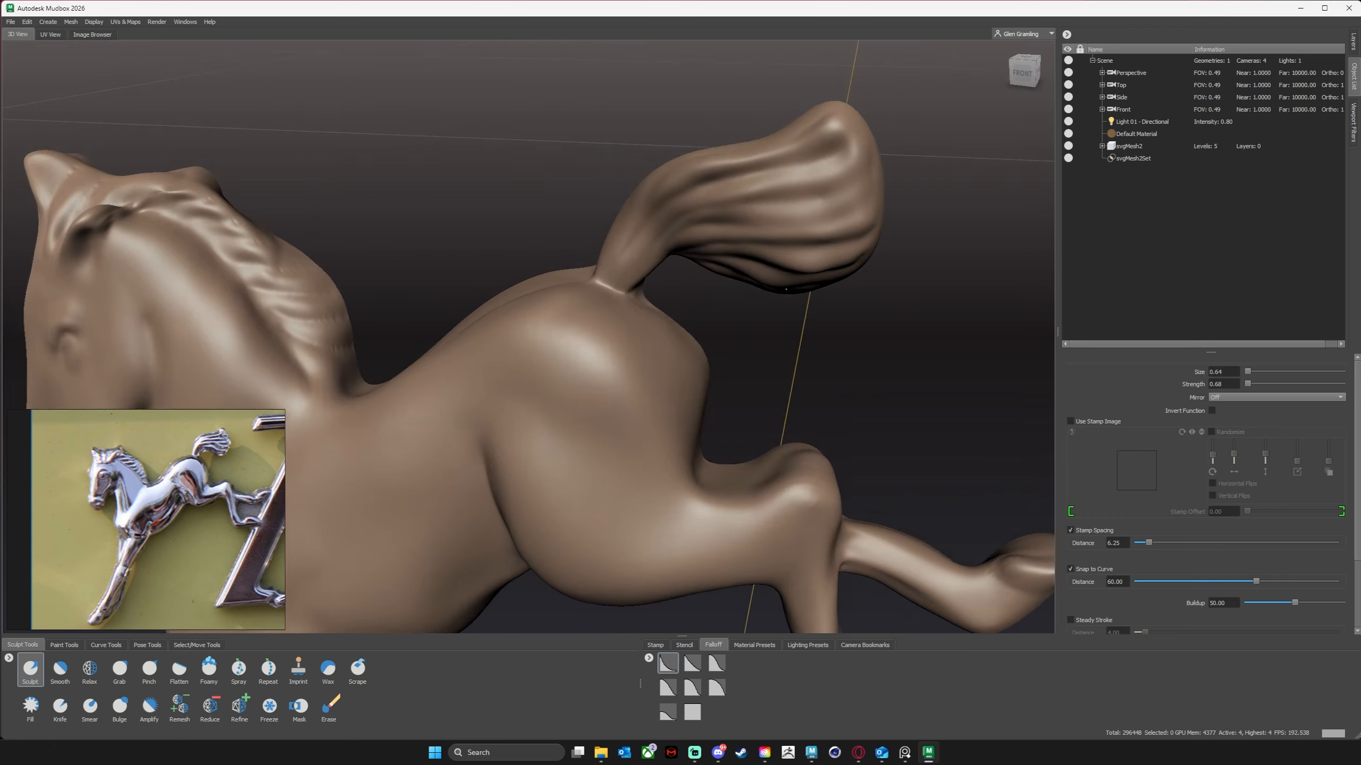
alt+drag(278, 177, 271, 213)
alt+drag(188, 131, 407, 147)
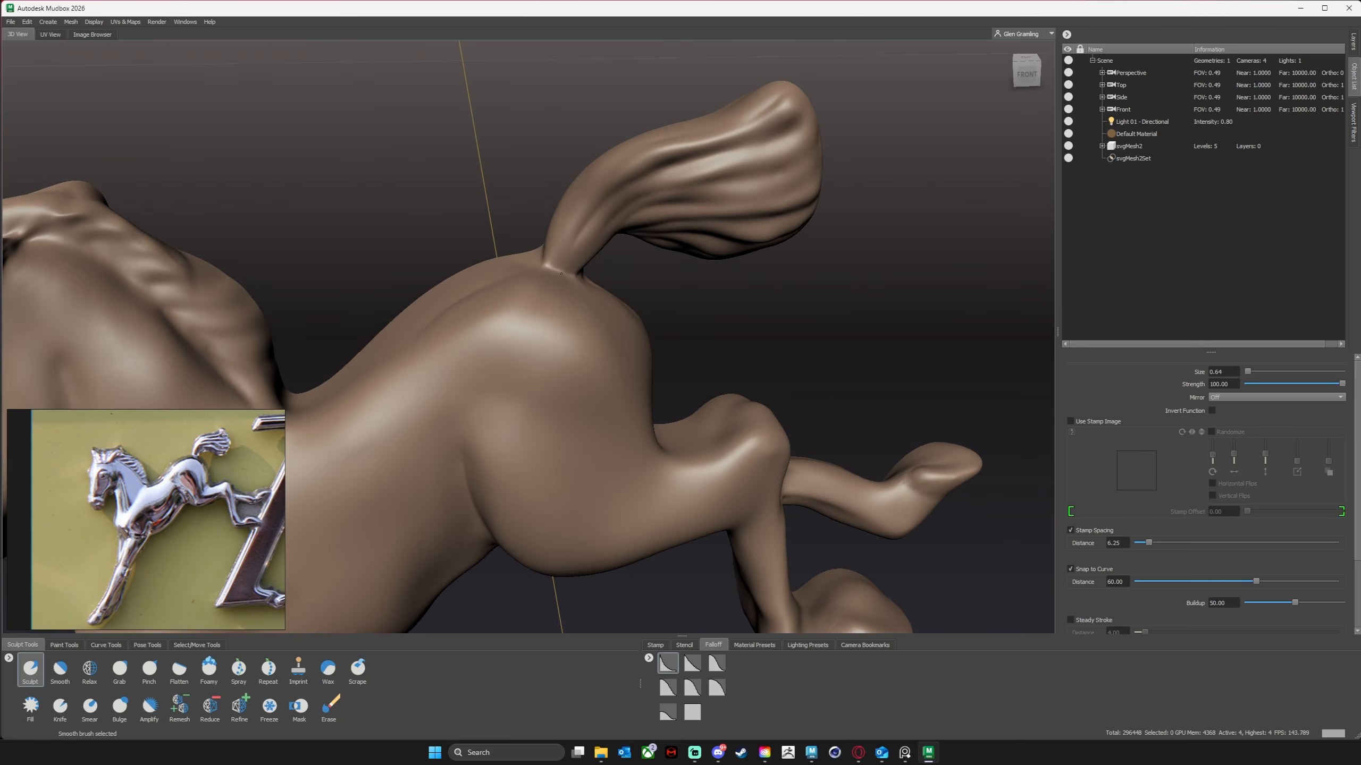
alt+middle_drag(776, 375, 881, 182)
alt+right_drag(881, 183, 836, 215)
alt+right_drag(890, 417, 740, 423)
alt+drag(739, 424, 606, 429)
Carve the eyelids and brow fold around the eye with the Sculpt brush at size 0.36, smoothing below the eye.
alt+middle_drag(402, 429, 567, 483)
alt+right_drag(567, 482, 704, 550)
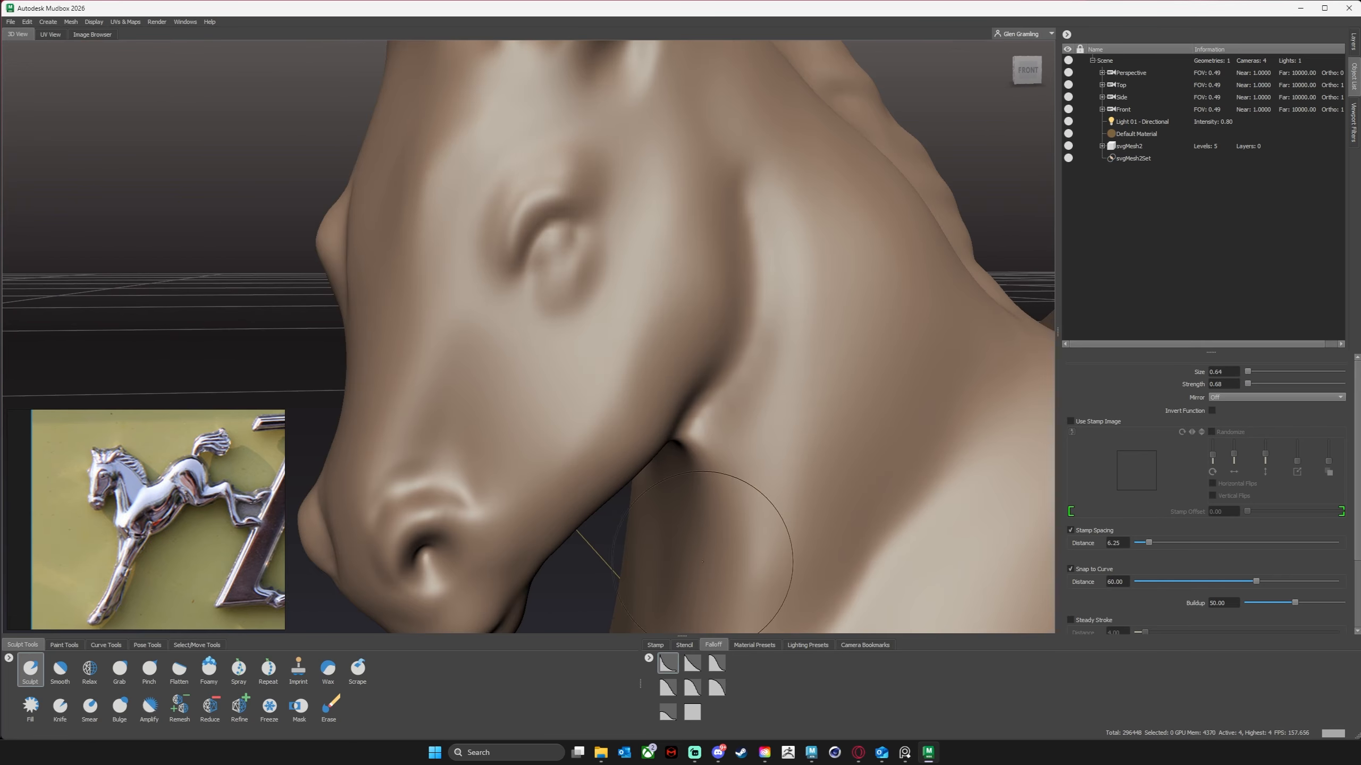
mouse_move(570, 255)
mouse_down()
mouse_move(537, 250)
mouse_move(588, 215)
mouse_up()
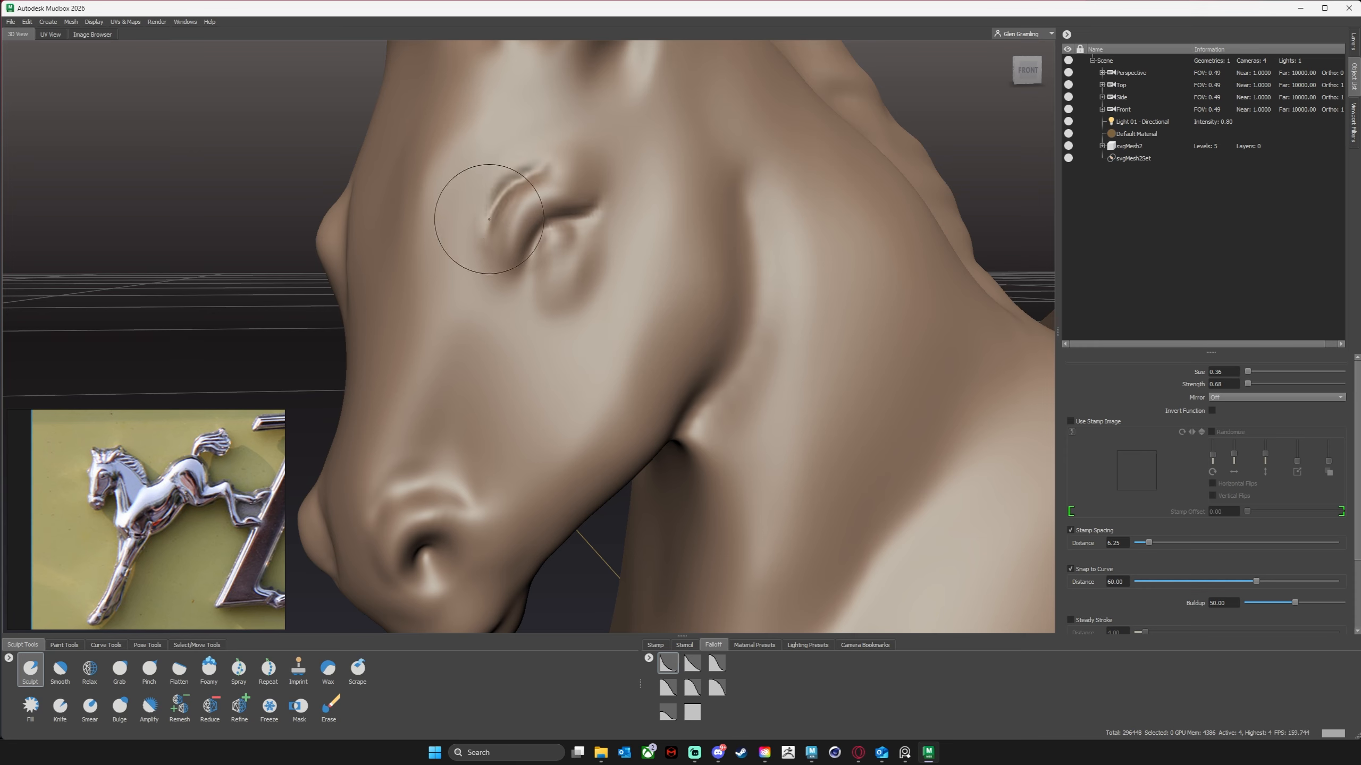
mouse_move(486, 218)
mouse_down()
mouse_move(547, 136)
mouse_move(561, 160)
mouse_up()
key(shift)
mouse_move(539, 273)
mouse_down()
mouse_move(595, 215)
mouse_move(537, 276)
mouse_up()
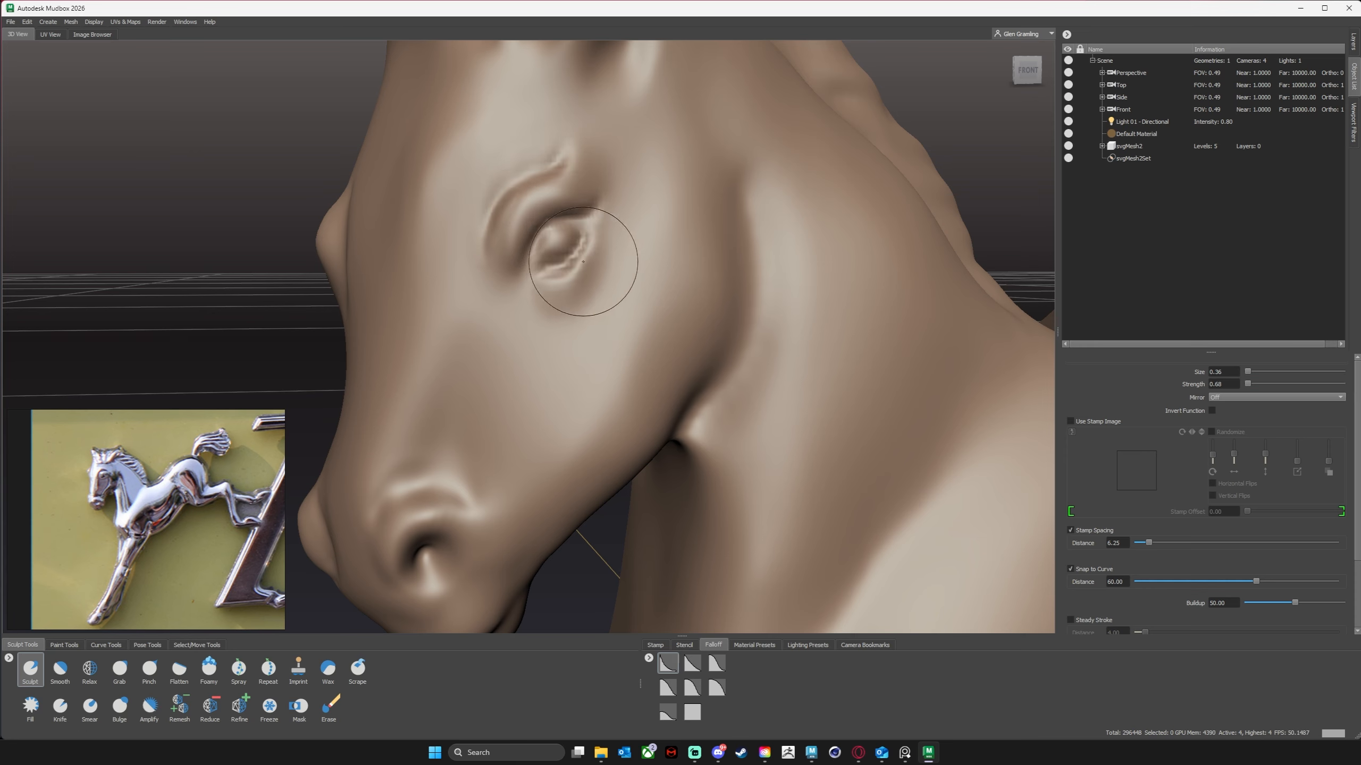
shift+drag(587, 236, 544, 276)
Refine the nostril rim and muzzle with Sculpt brush strokes and smooth the result.
mouse_move(386, 515)
mouse_down()
mouse_move(478, 516)
mouse_move(479, 500)
mouse_up()
alt+middle_drag(480, 500, 514, 312)
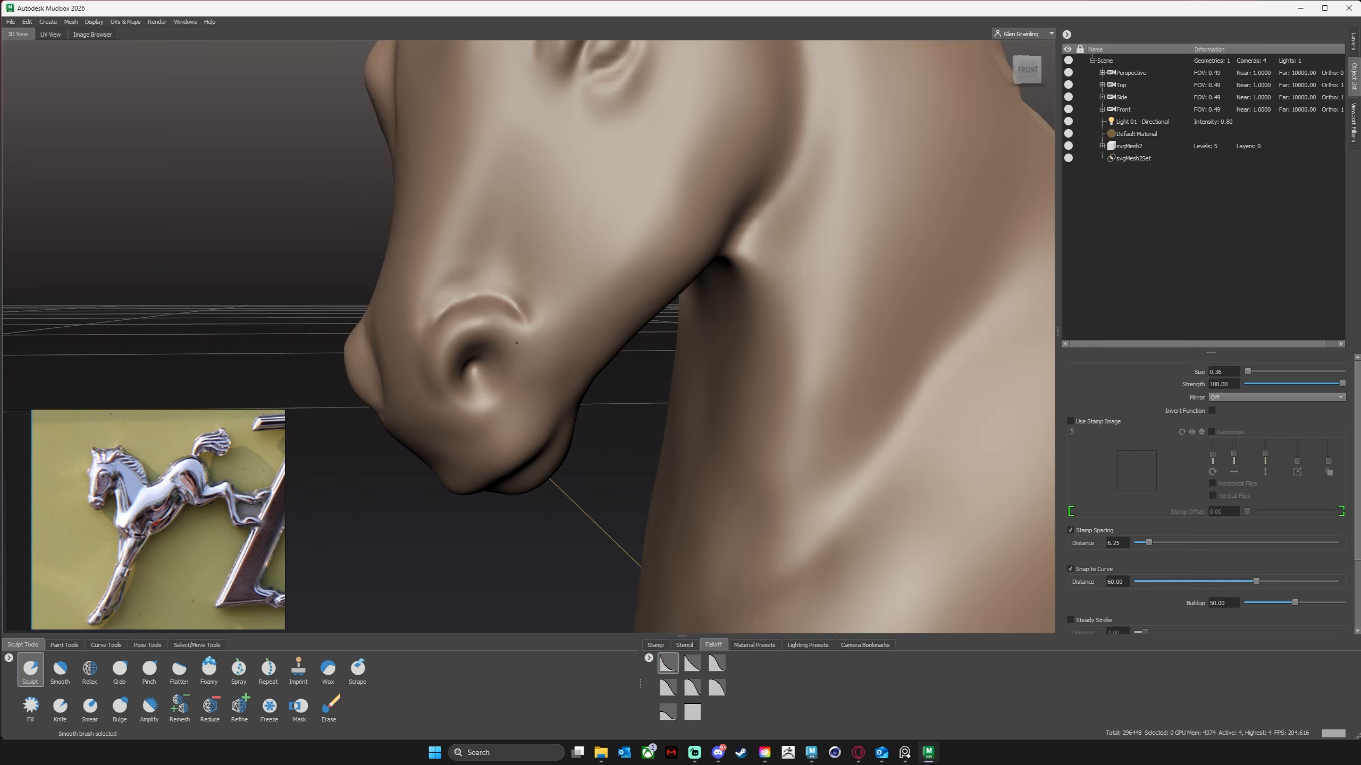
alt+drag(515, 375, 538, 327)
mouse_move(554, 531)
mouse_down()
mouse_move(607, 456)
mouse_move(660, 481)
mouse_move(660, 496)
mouse_up()
shift+drag(512, 257, 428, 322)
Carve finer overlapping hair strands along the mane with the Sculpt brush at size 0.36.
scroll(504, 301, down, 8)
alt+drag(527, 276, 557, 292)
scroll(648, 370, up, 6)
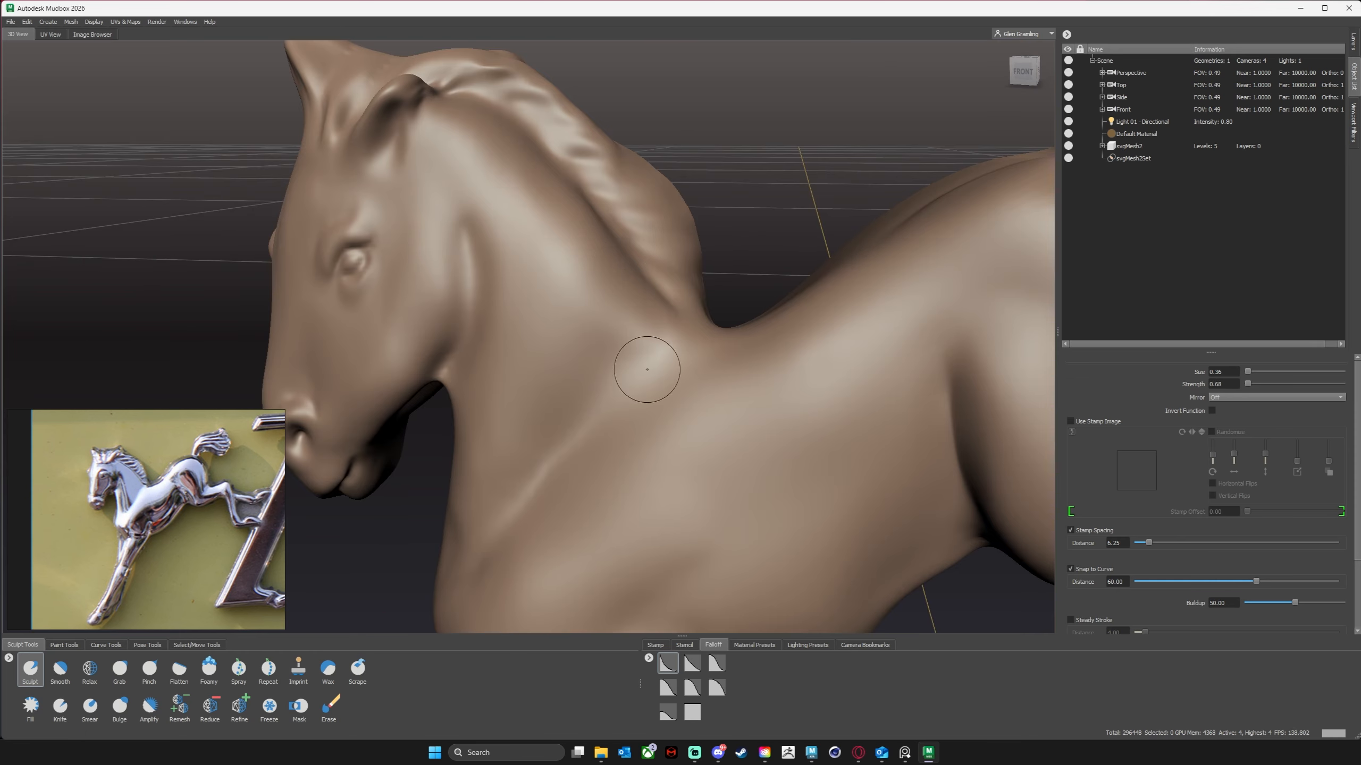
mouse_move(603, 204)
mouse_down()
mouse_move(686, 258)
mouse_move(734, 241)
mouse_up()
mouse_move(608, 185)
mouse_down()
mouse_move(692, 224)
mouse_move(645, 211)
mouse_up()
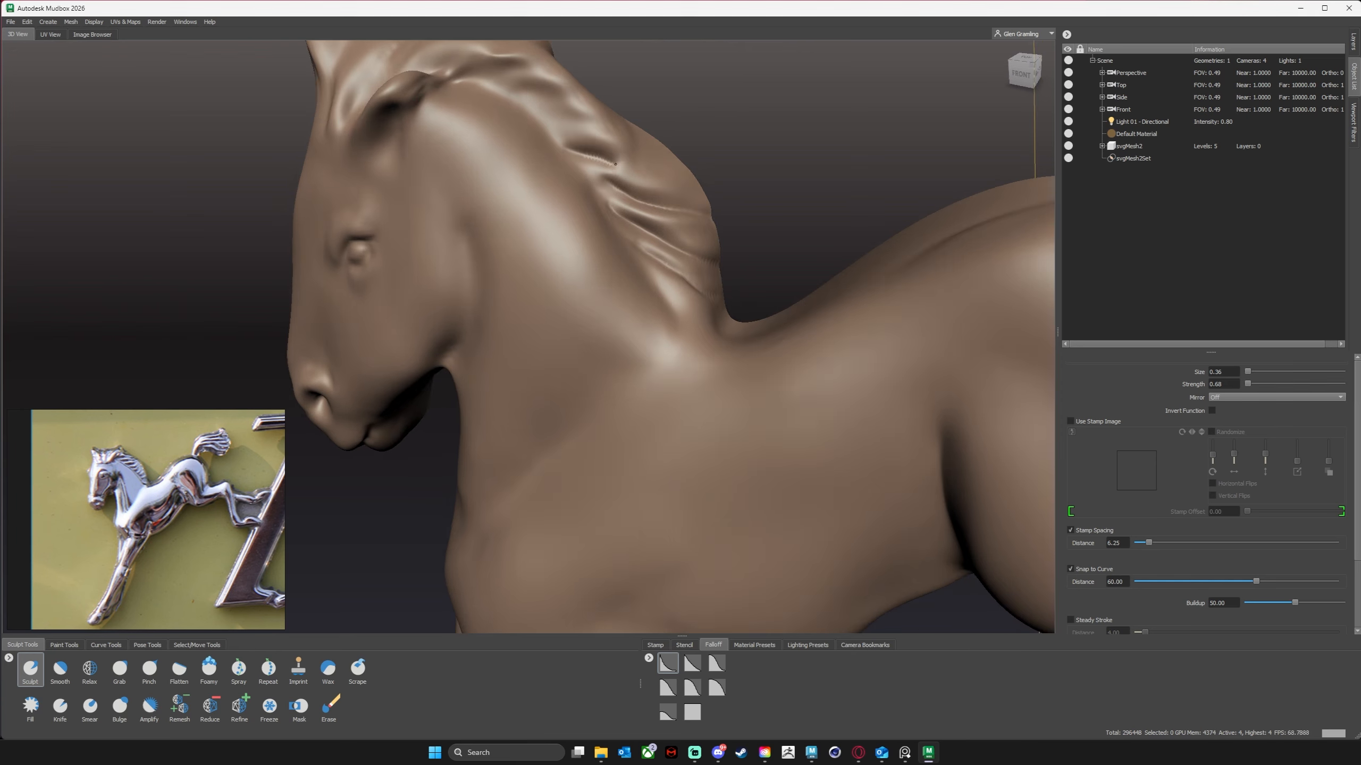
drag(611, 155, 691, 178)
mouse_move(600, 116)
alt+mouse_down()
mouse_move(557, 134)
mouse_move(603, 134)
alt+mouse_up()
drag(523, 109, 577, 108)
drag(483, 86, 523, 70)
Extend the hair strands over the top of the head and between the ears, then smooth the forelock.
mouse_move(523, 88)
alt+mouse_down()
mouse_move(500, 102)
mouse_move(559, 223)
mouse_move(525, 189)
alt+mouse_up()
drag(506, 231, 581, 193)
drag(431, 274, 461, 177)
drag(465, 249, 509, 193)
mouse_move(535, 258)
alt+mouse_down()
mouse_move(514, 198)
mouse_move(557, 252)
alt+mouse_up()
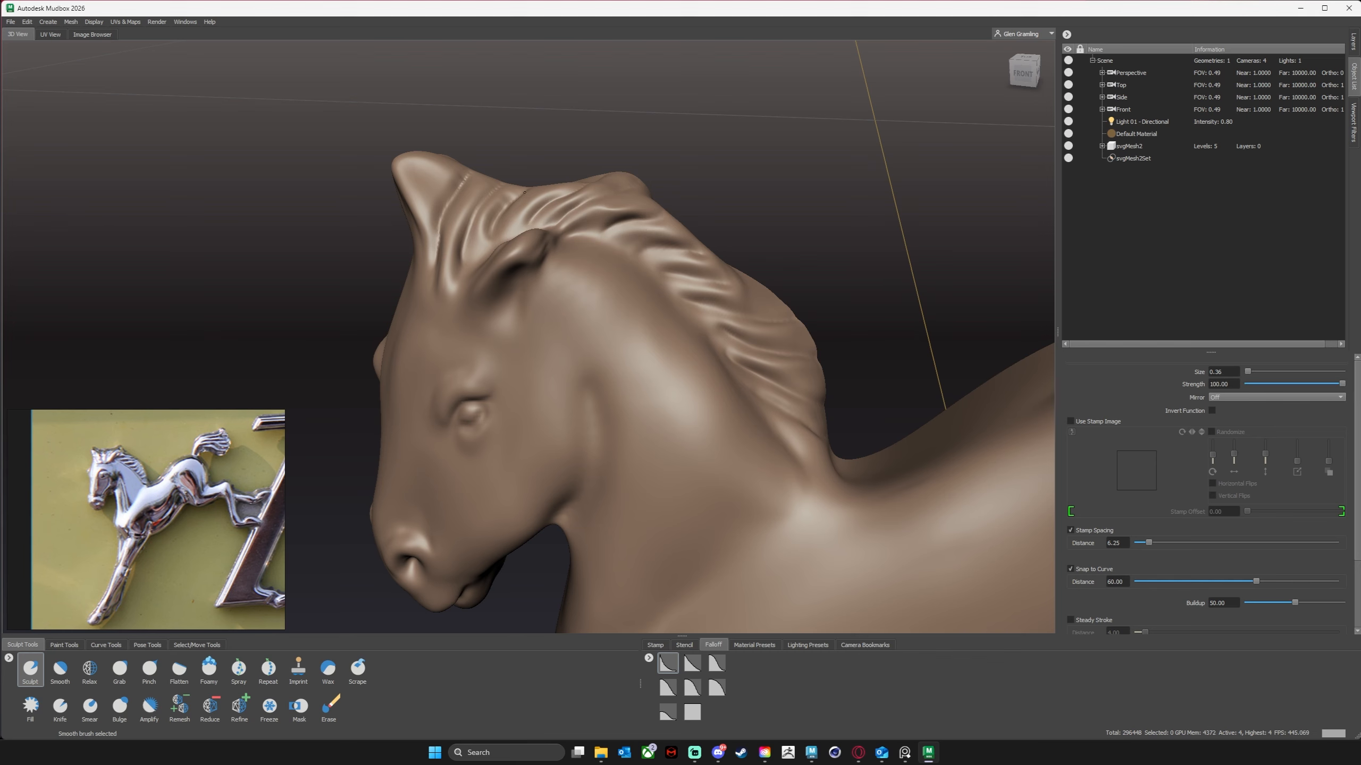
shift+drag(456, 180, 444, 228)
Carve the crease along the back of the jaw with the Sculpt brush.
alt+drag(482, 257, 485, 198)
drag(581, 477, 602, 356)
mouse_move(602, 356)
mouse_down()
mouse_move(613, 400)
mouse_move(582, 469)
mouse_up()
mouse_move(589, 612)
alt+mouse_down()
mouse_move(576, 450)
mouse_move(579, 603)
alt+mouse_up()
Pull the throat upward under the jaw with the Grab brush at subdivision level 3 and smooth the area.
click(120, 670)
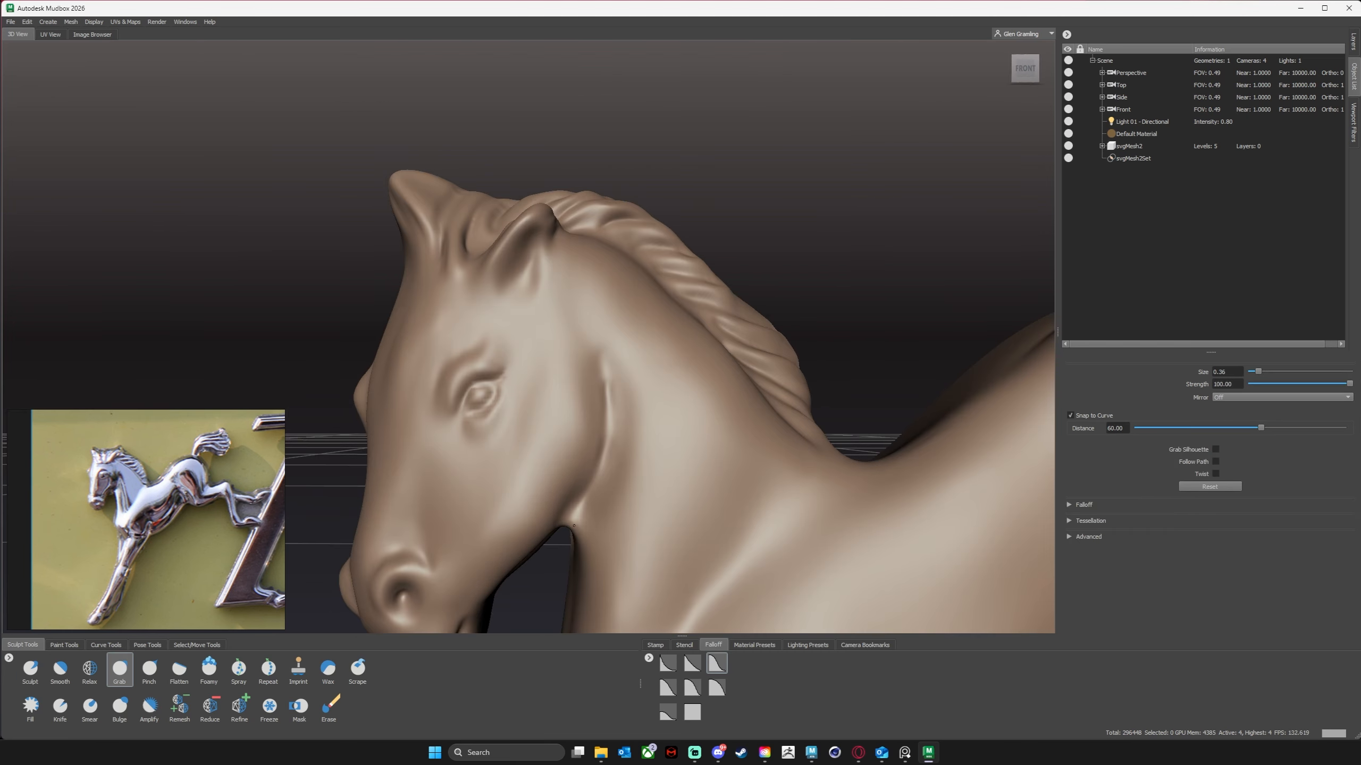
drag(576, 525, 606, 456)
key(Page_Down)
alt+middle_drag(637, 456, 691, 354)
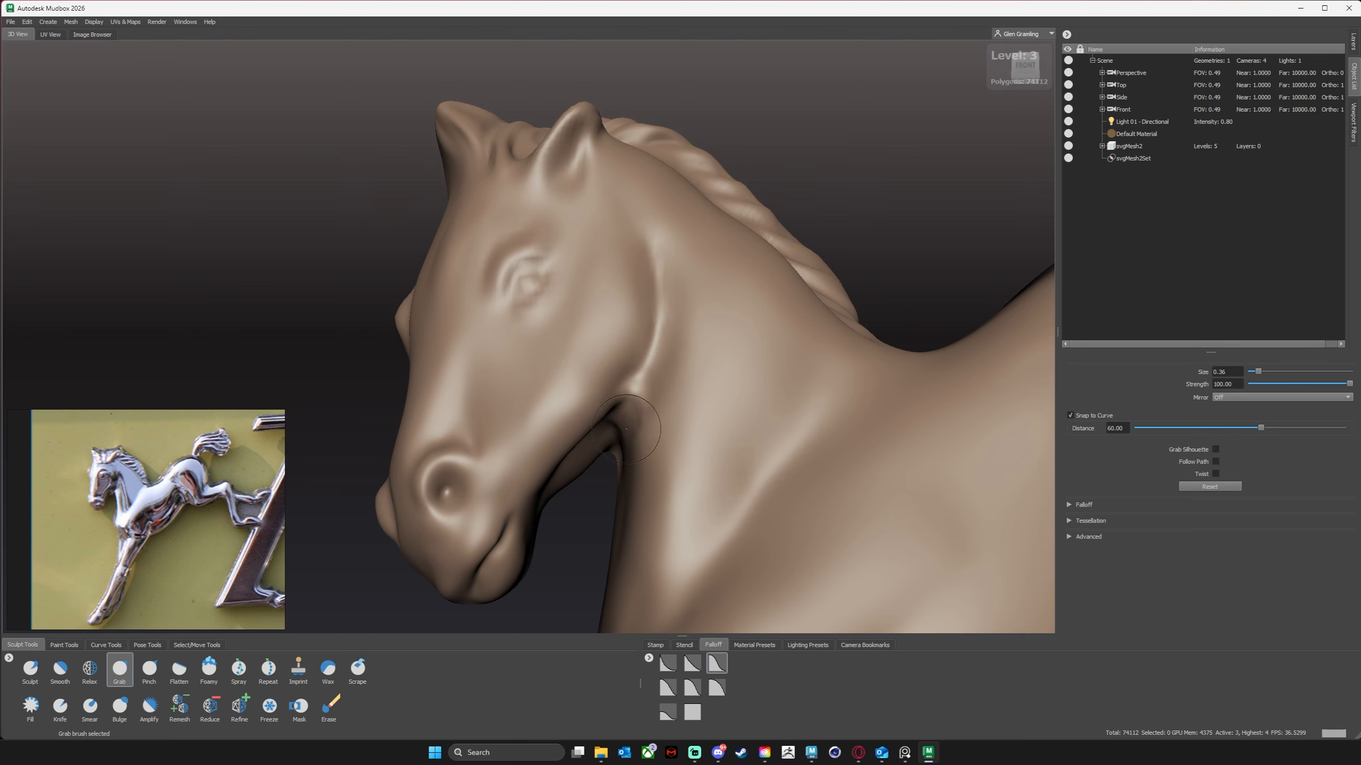
drag(627, 416, 637, 389)
alt+drag(637, 397, 633, 315)
alt+drag(633, 322, 624, 268)
shift+drag(633, 384, 646, 352)
mouse_move(645, 322)
alt+mouse_down()
mouse_move(634, 415)
mouse_move(641, 382)
alt+mouse_up()
mouse_move(634, 405)
alt+mouse_down()
mouse_move(664, 317)
mouse_move(691, 308)
mouse_move(661, 383)
alt+mouse_up()
Build up the underside of the jaw with the Sculpt brush and the last falloff preset, then smooth it.
key(1)
click(697, 718)
drag(557, 418, 589, 374)
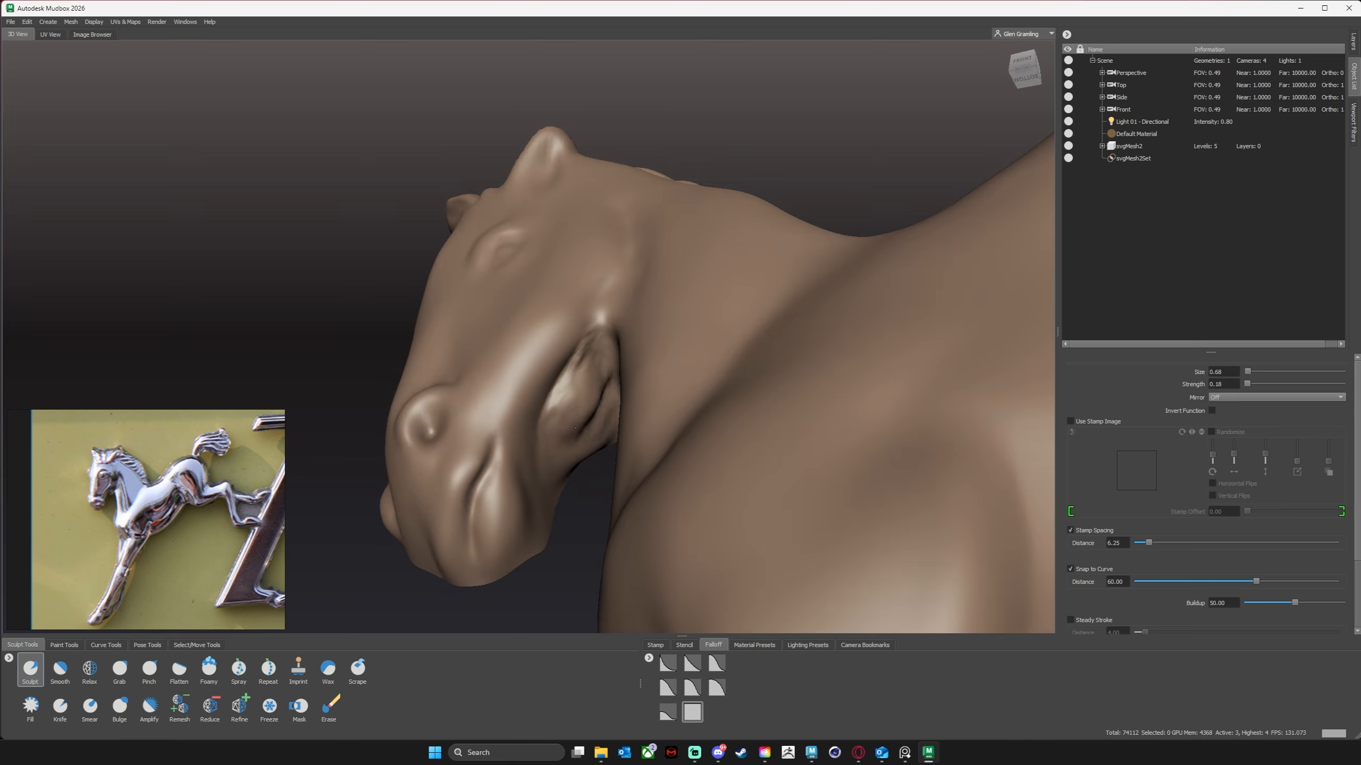
key(shift)
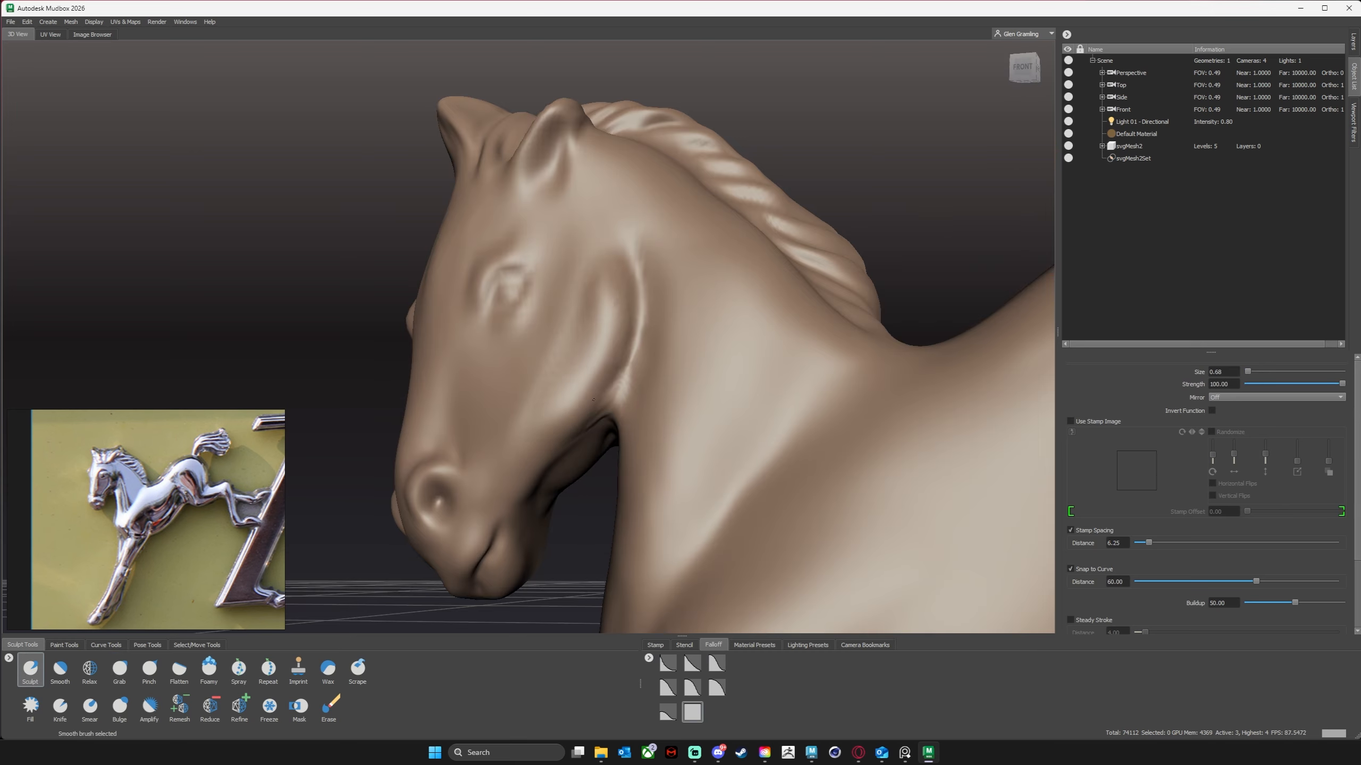
shift+drag(594, 399, 621, 370)
Return to subdivision level 4 and sharpen the eyelid edges with a smaller Pinch brush.
scroll(678, 234, down, 5)
alt+drag(710, 322, 723, 222)
scroll(575, 354, up, 5)
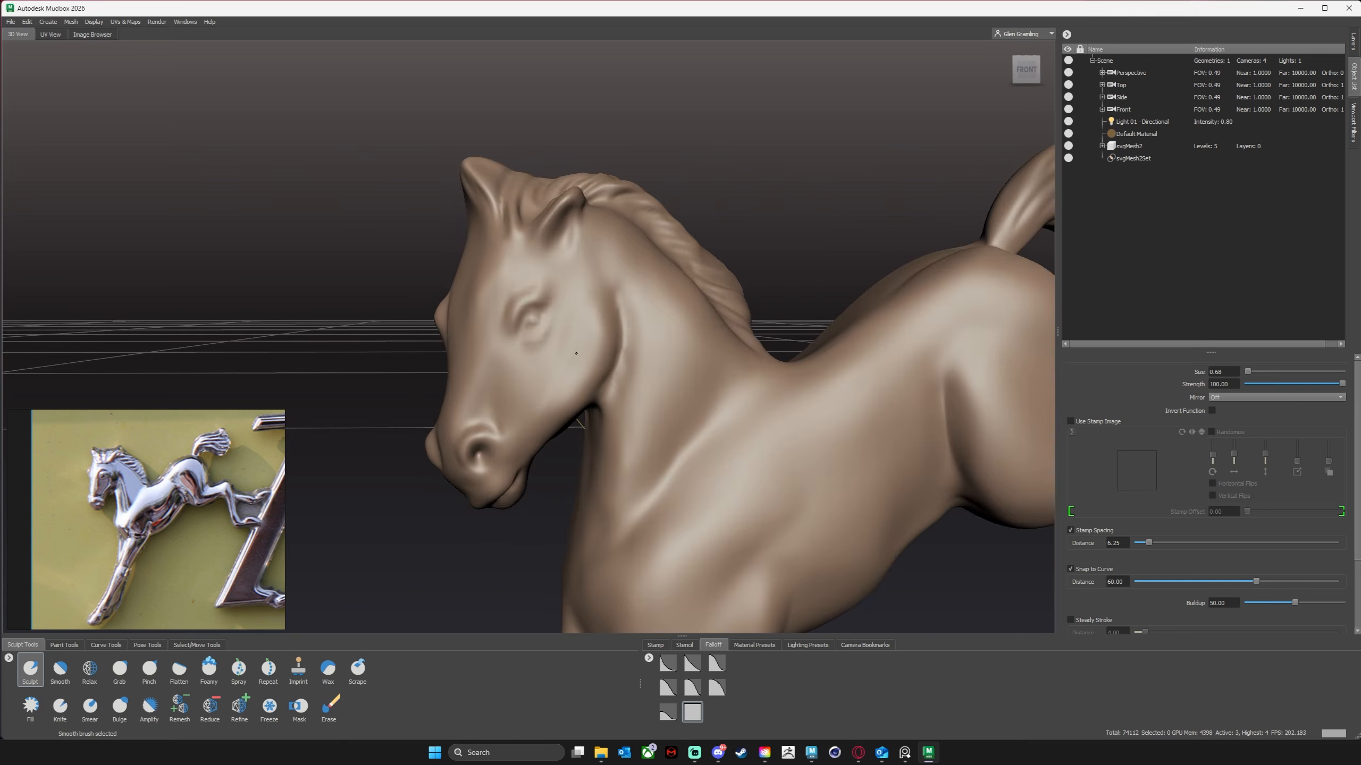
key(Page_Up)
alt+drag(707, 167, 706, 188)
click(149, 673)
scroll(554, 305, up, 5)
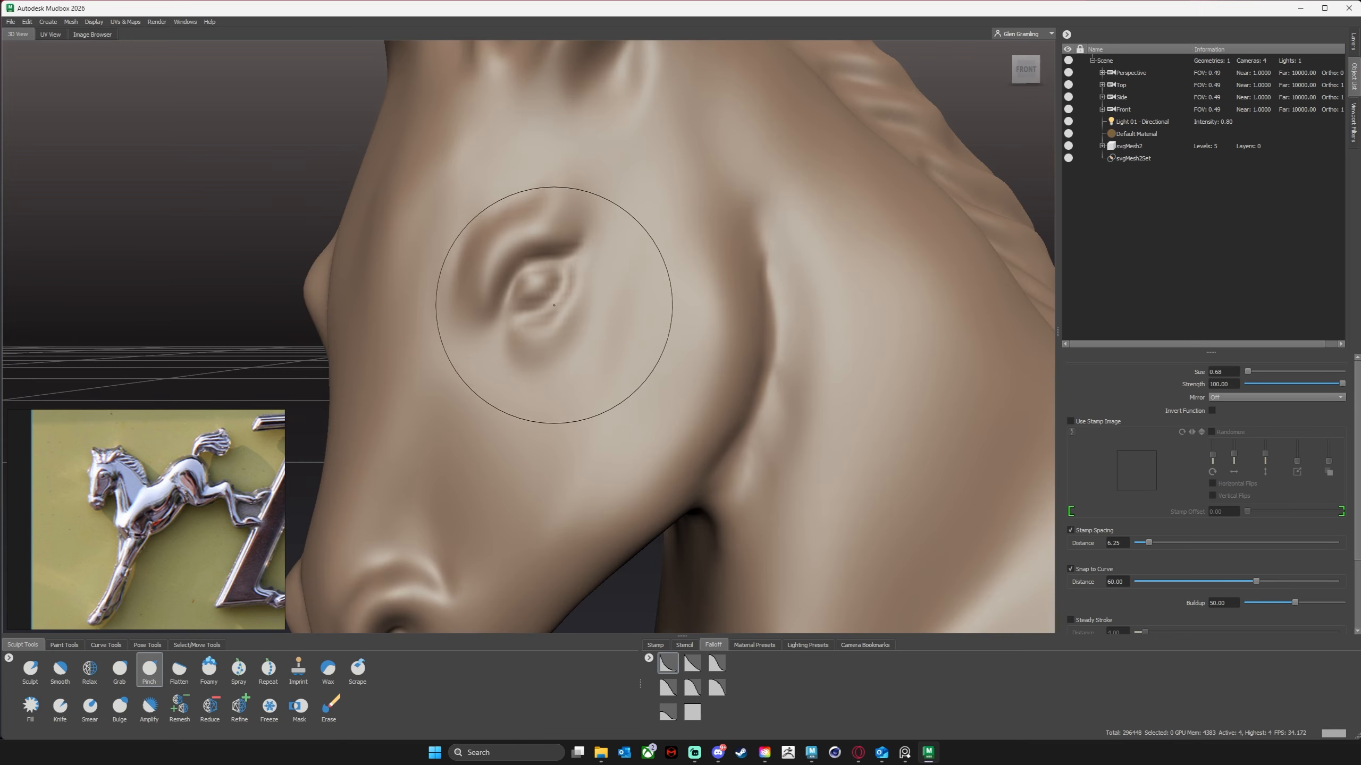
key(b)
drag(554, 305, 523, 307)
mouse_move(518, 318)
mouse_down()
mouse_move(563, 281)
mouse_move(529, 316)
mouse_up()
drag(527, 265, 513, 278)
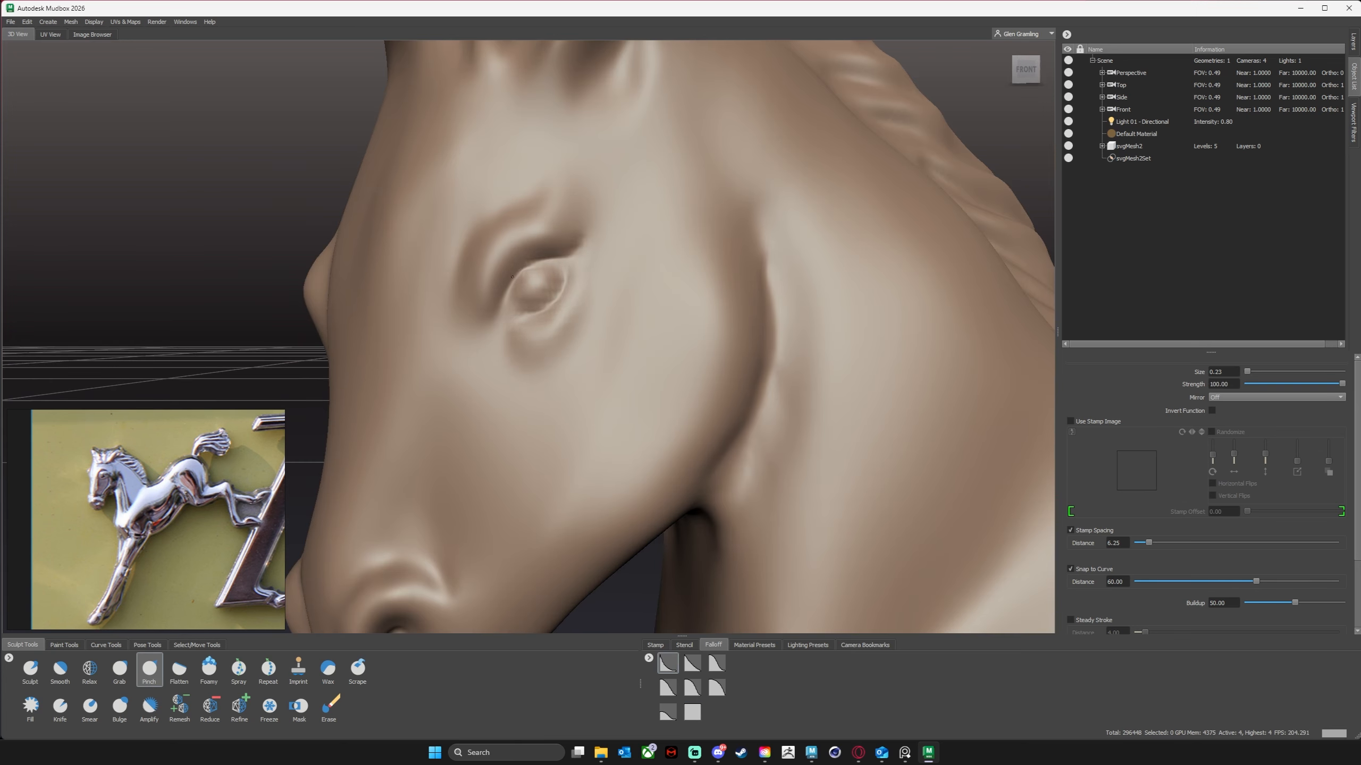
Examine the whole horse against the reference photo from the front and from below.
alt+drag(244, 262, 390, 268)
scroll(390, 268, down, 3)
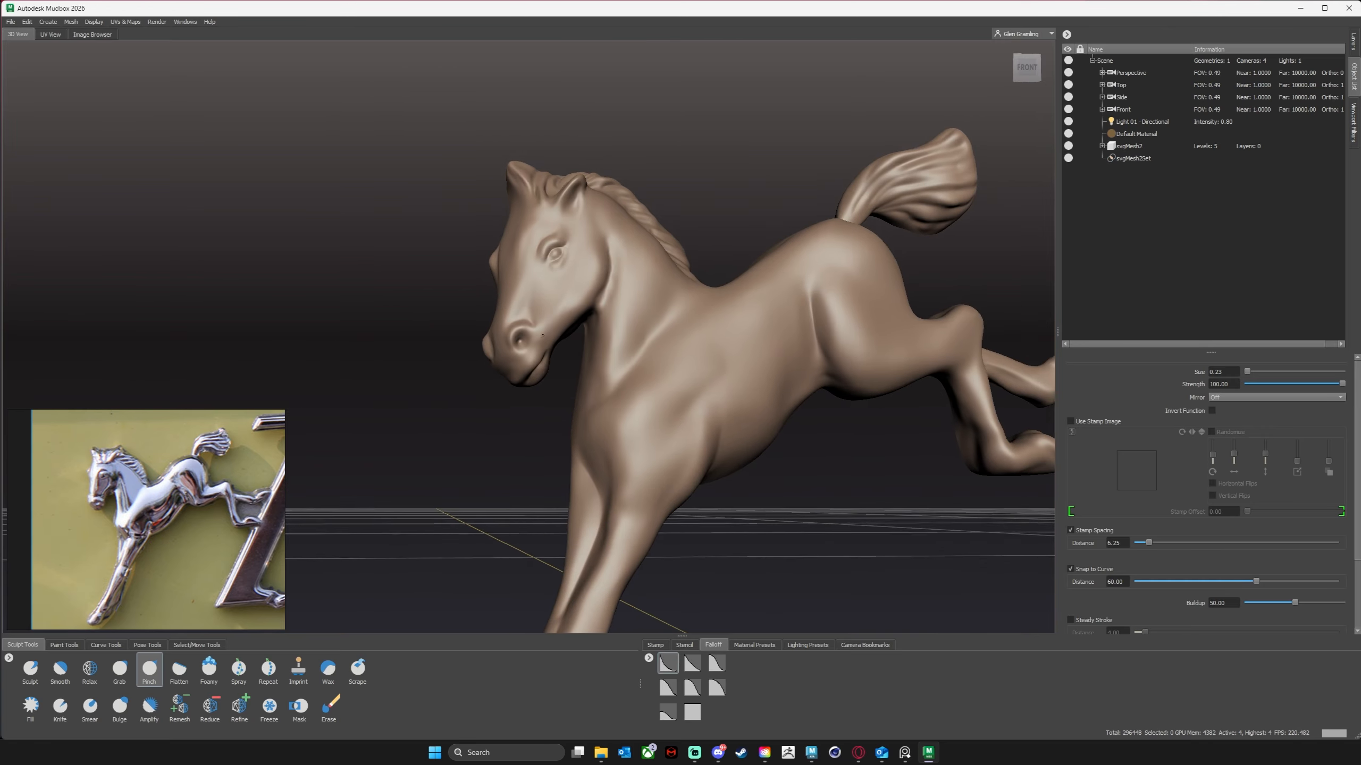
scroll(814, 397, down, 5)
alt+drag(814, 396, 751, 441)
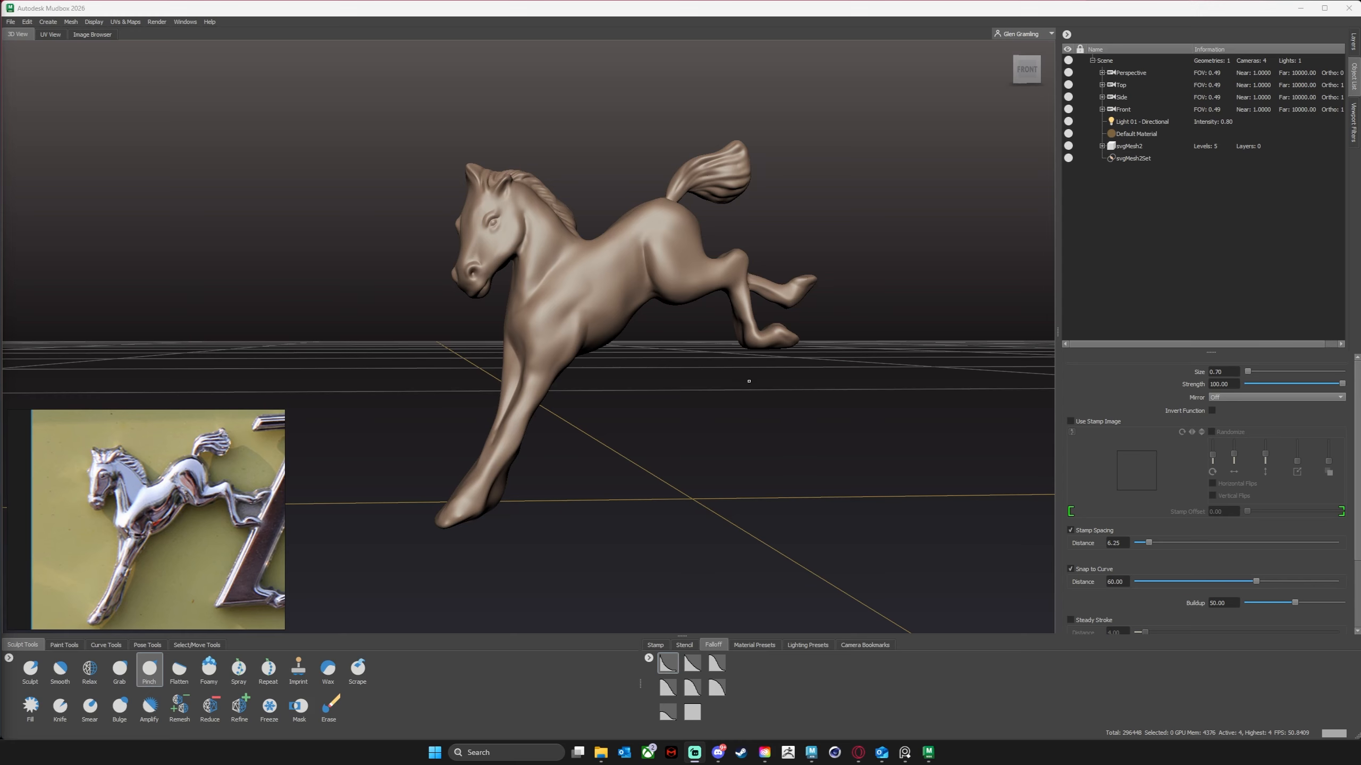
alt+drag(729, 489, 671, 477)
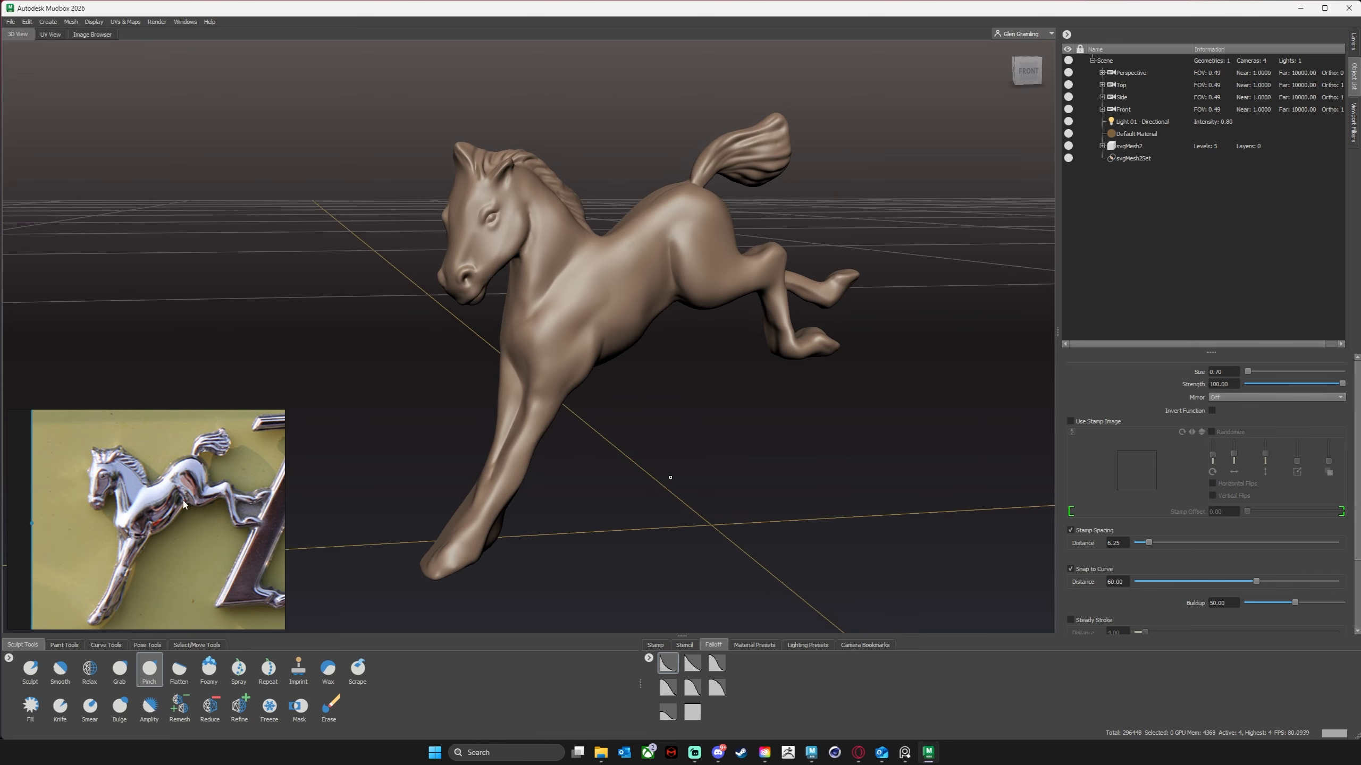
alt+drag(689, 505, 562, 387)
key(shift)
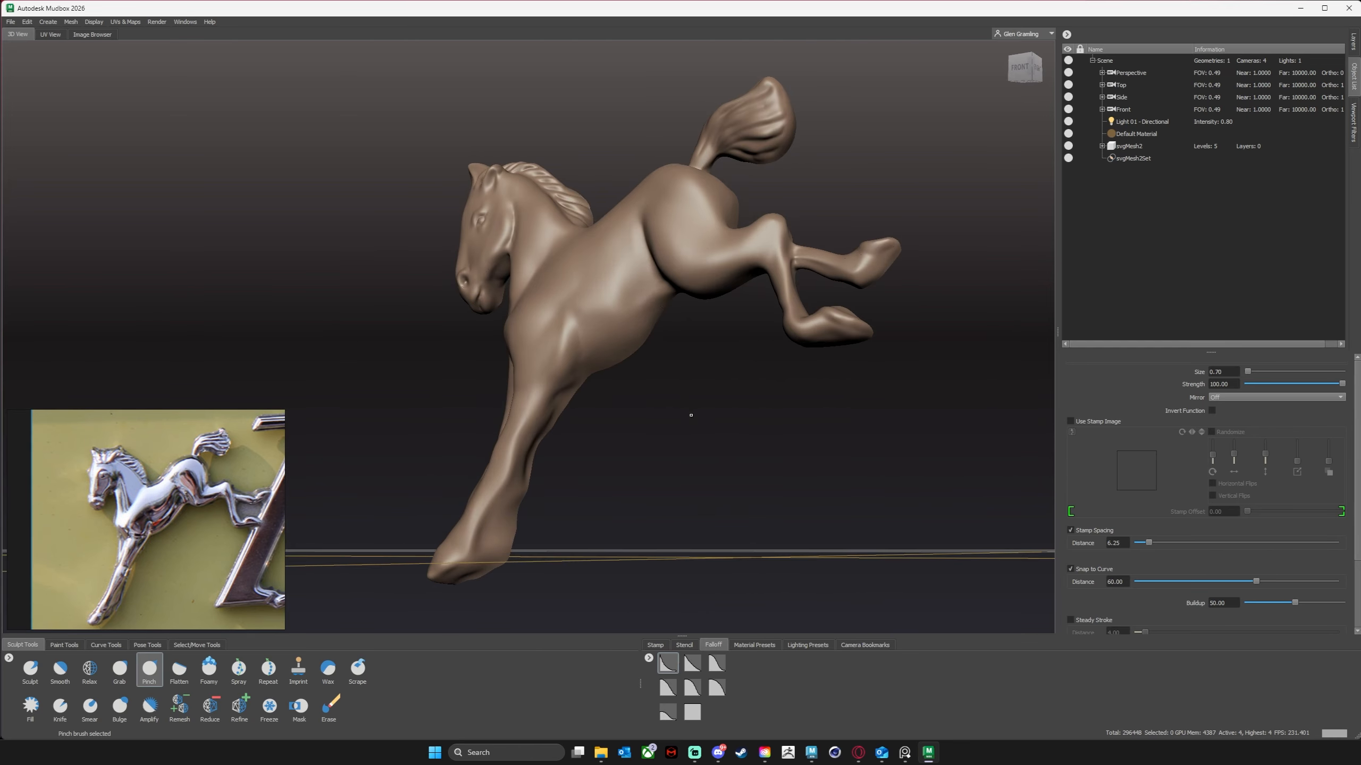
Examine the horse's silhouette and pose from a distance and from nearby angles.
alt+drag(645, 282, 732, 481)
scroll(732, 480, down, 5)
alt+middle_drag(724, 456, 669, 437)
alt+drag(670, 437, 653, 344)
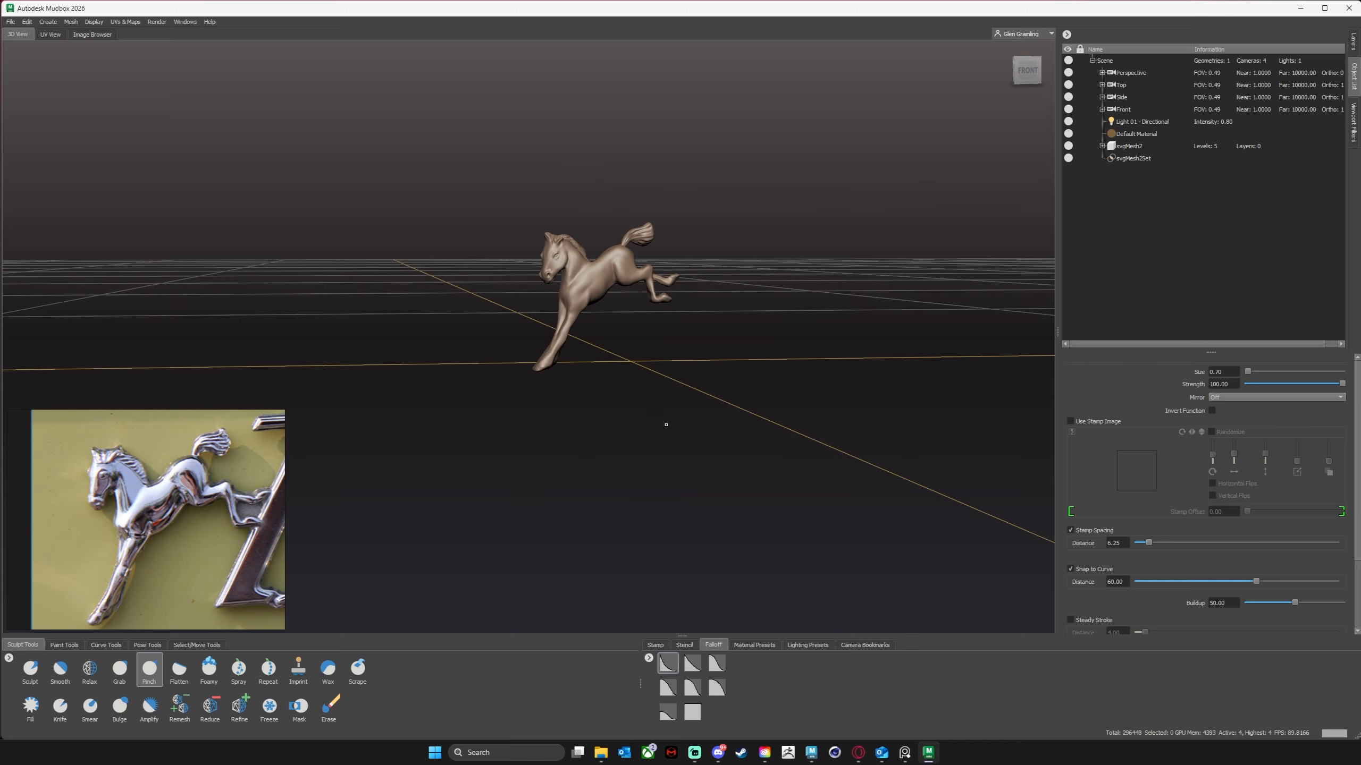
alt+drag(666, 425, 698, 317)
alt+right_drag(699, 316, 711, 348)
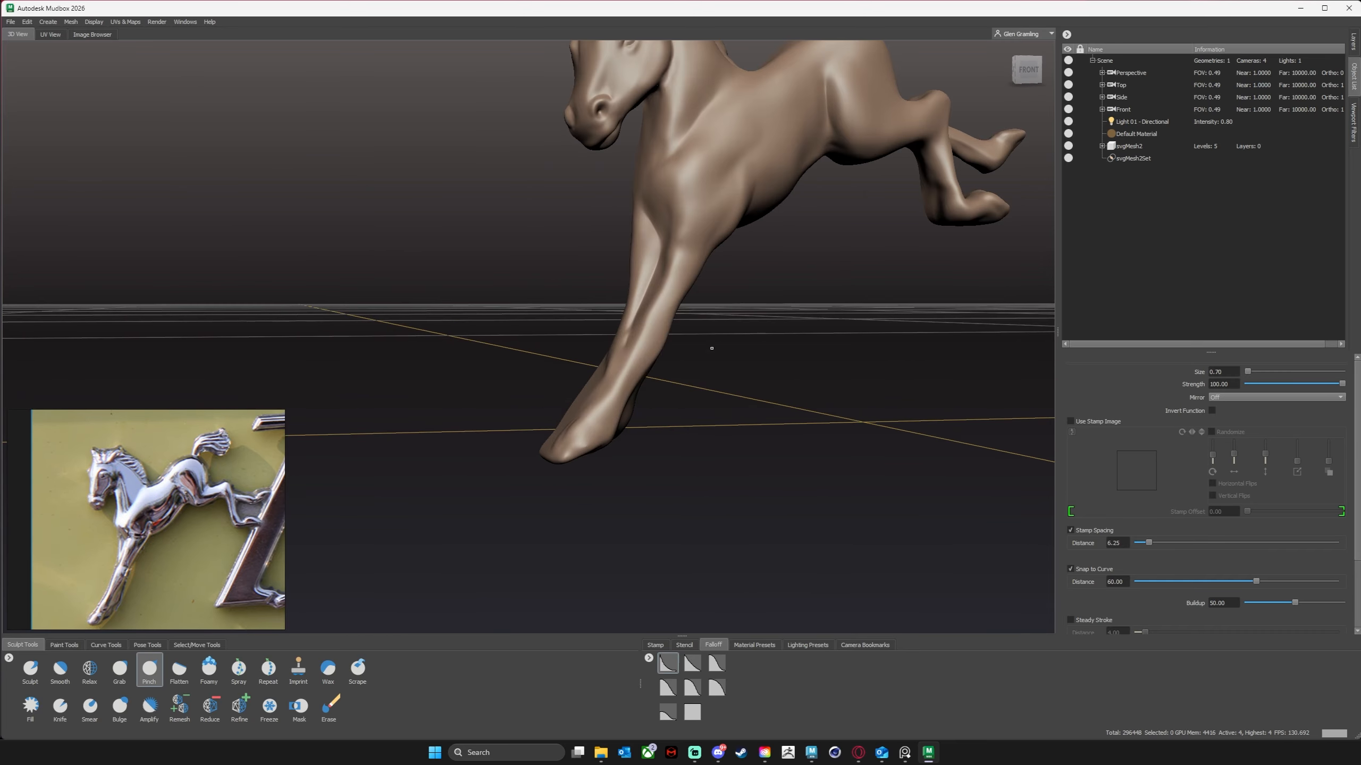
alt+middle_drag(711, 348, 596, 522)
alt+right_drag(782, 423, 766, 404)
alt+middle_drag(766, 404, 734, 381)
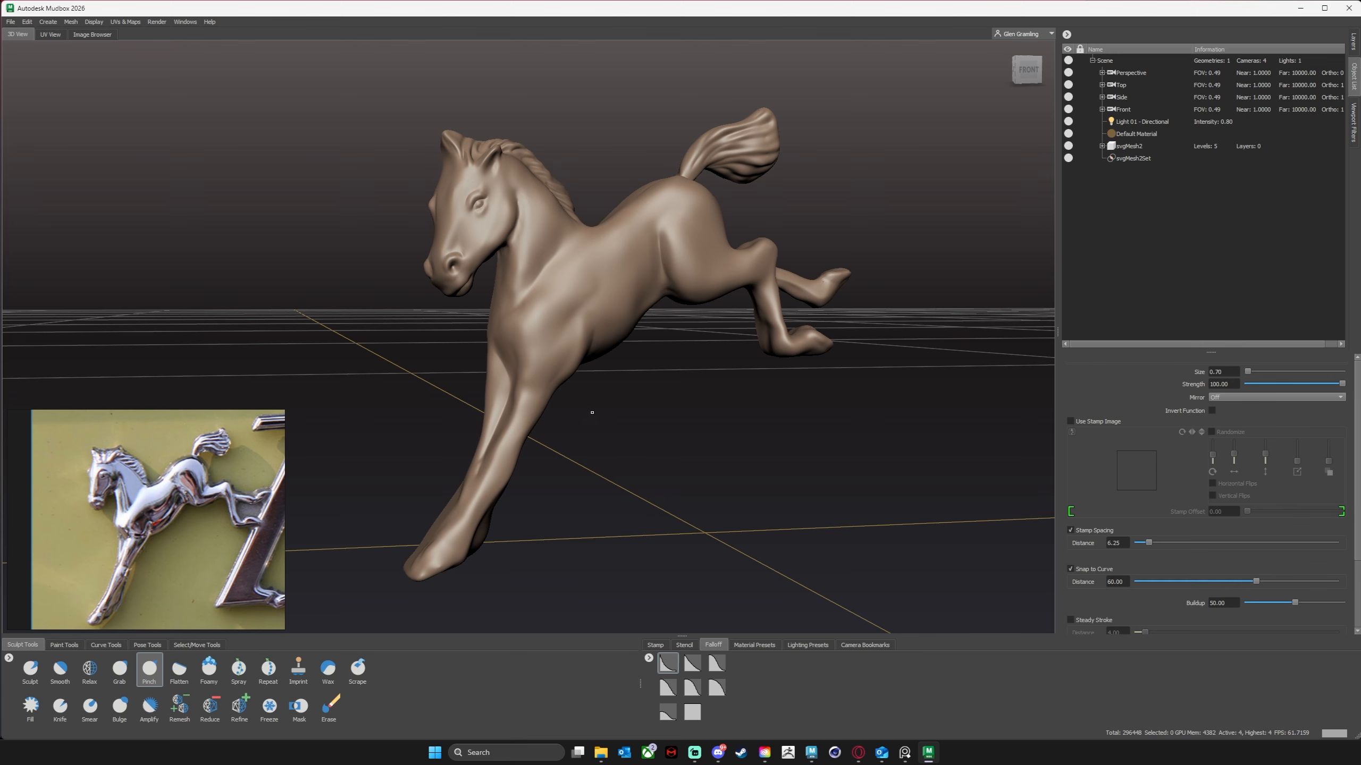
alt+drag(592, 412, 643, 432)
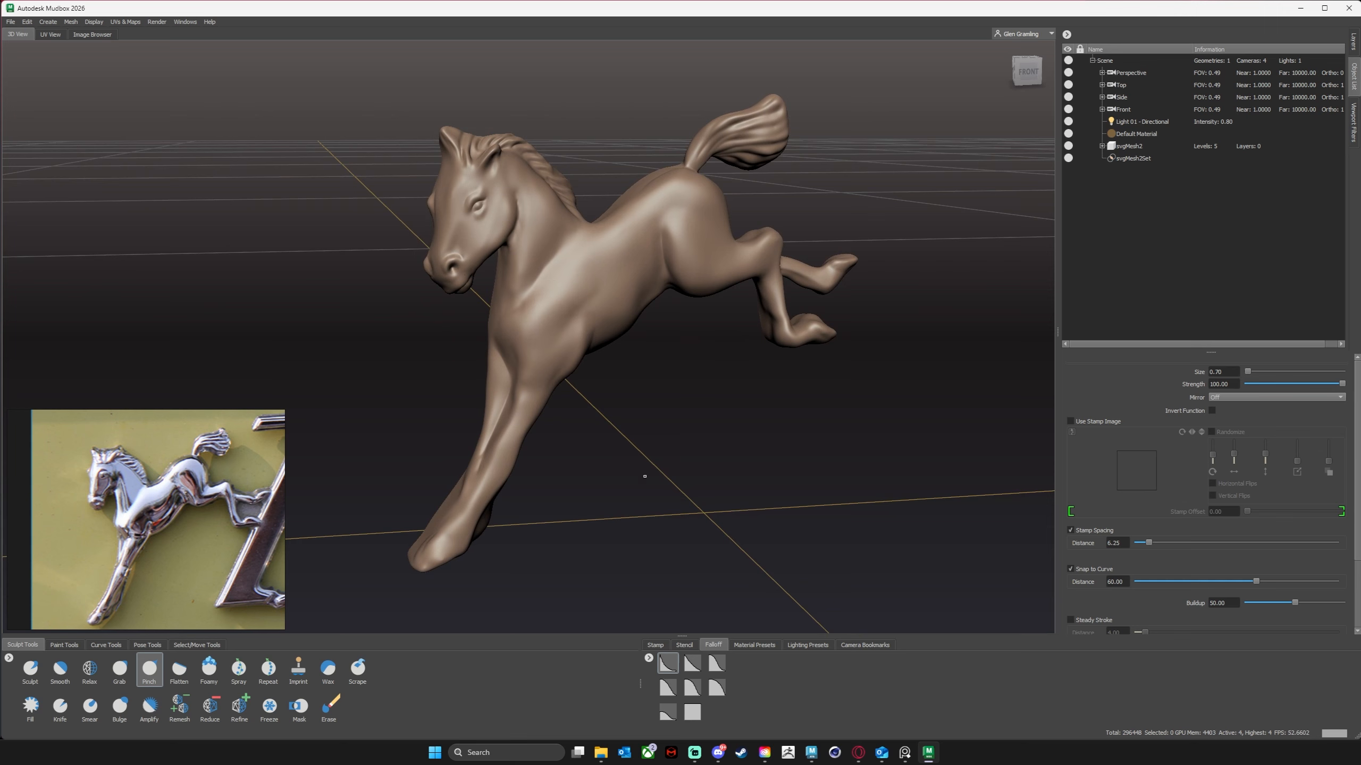
mouse_move(638, 417)
alt+mouse_down()
mouse_move(668, 411)
mouse_move(657, 411)
alt+mouse_up()
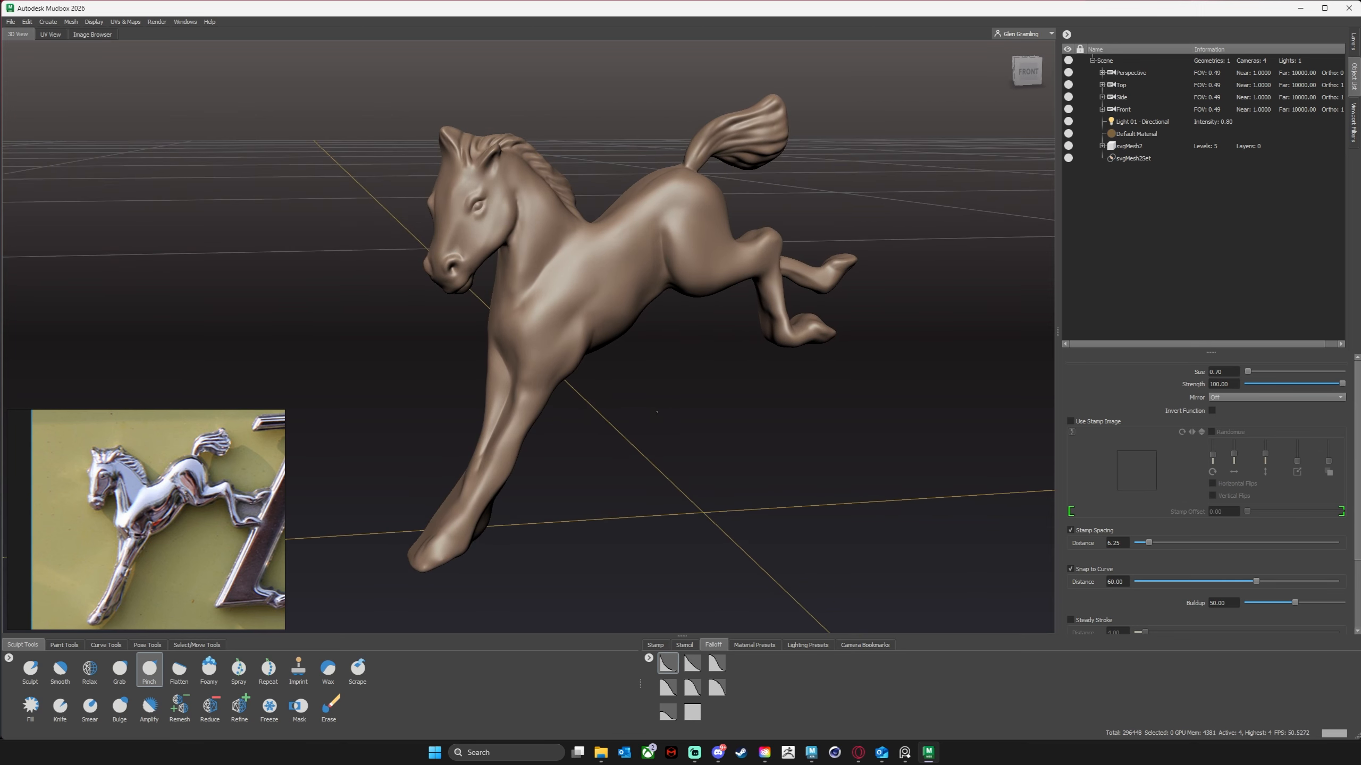
Step down to subdivision level 0, show the wireframe, and step back up to level 4.
key(Page_Down)
key(Page_Down)
key(Page_Down)
key(Page_Down)
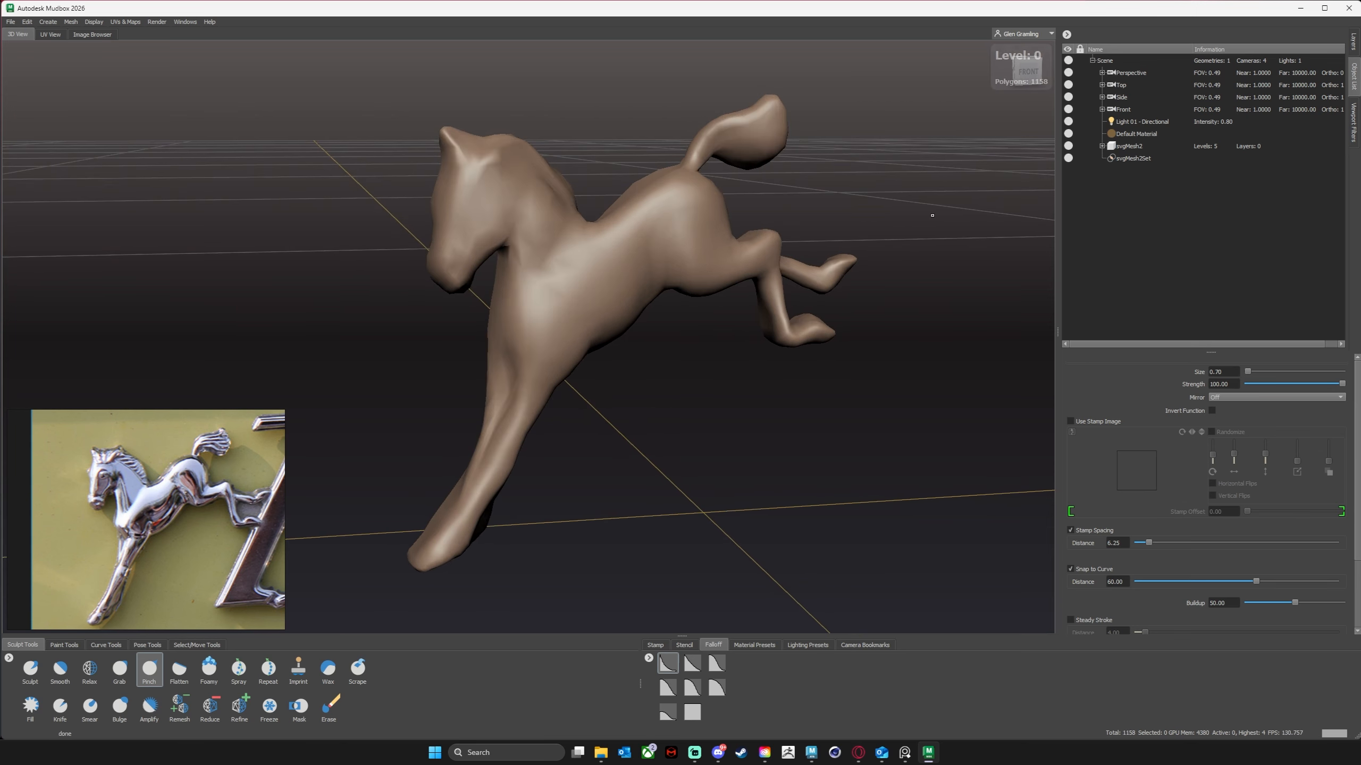
alt+drag(645, 441, 704, 413)
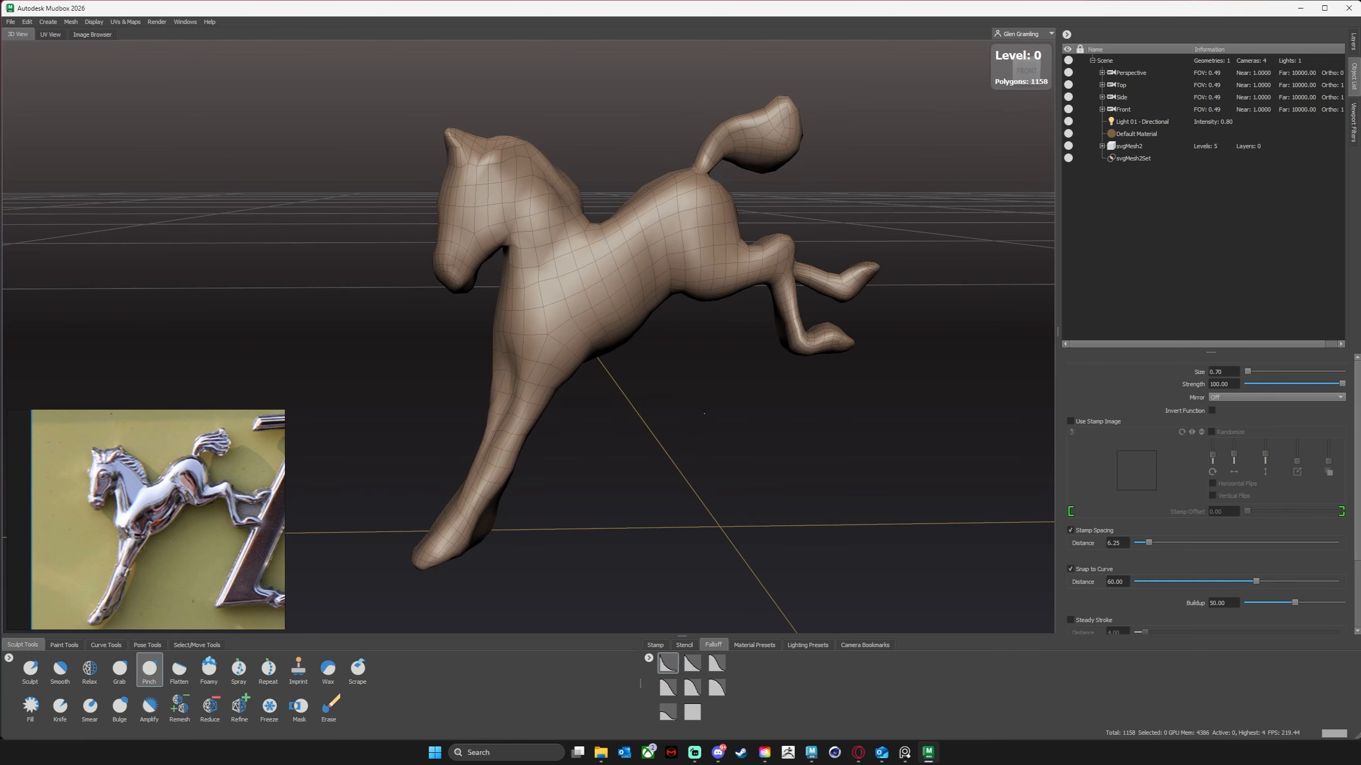
key(Page_Up)
key(Page_Up)
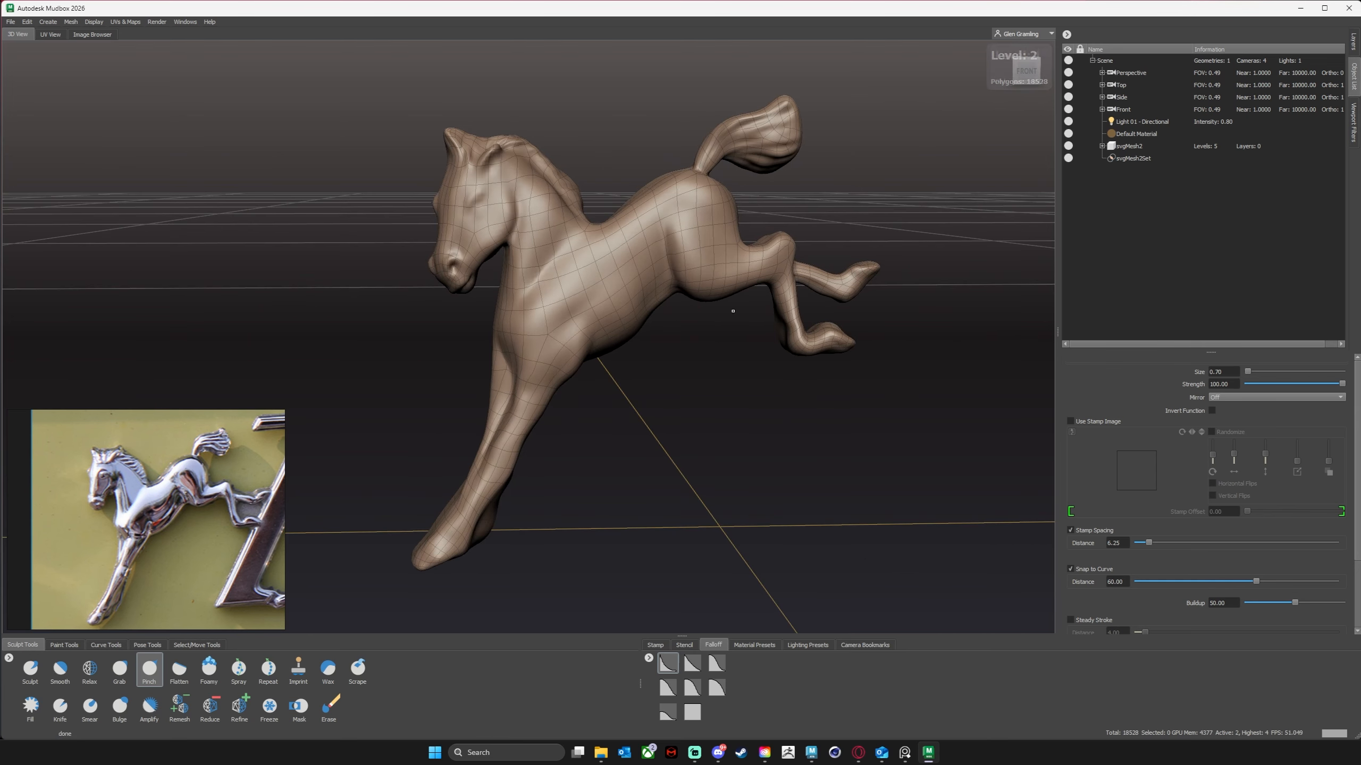
key(Page_Up)
key(Page_Up)
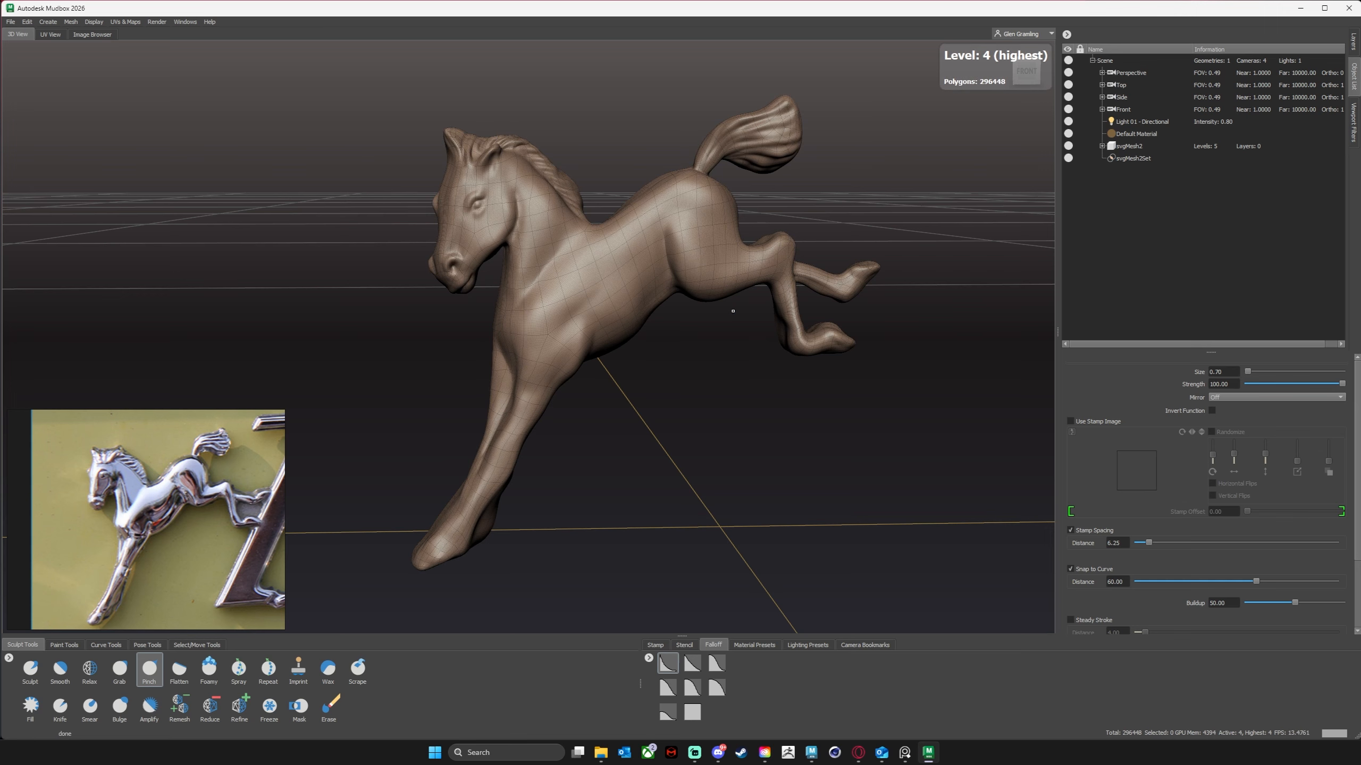
Compare the high and low subdivision levels with the wireframe shown, ending at level 1.
alt+drag(762, 453, 696, 375)
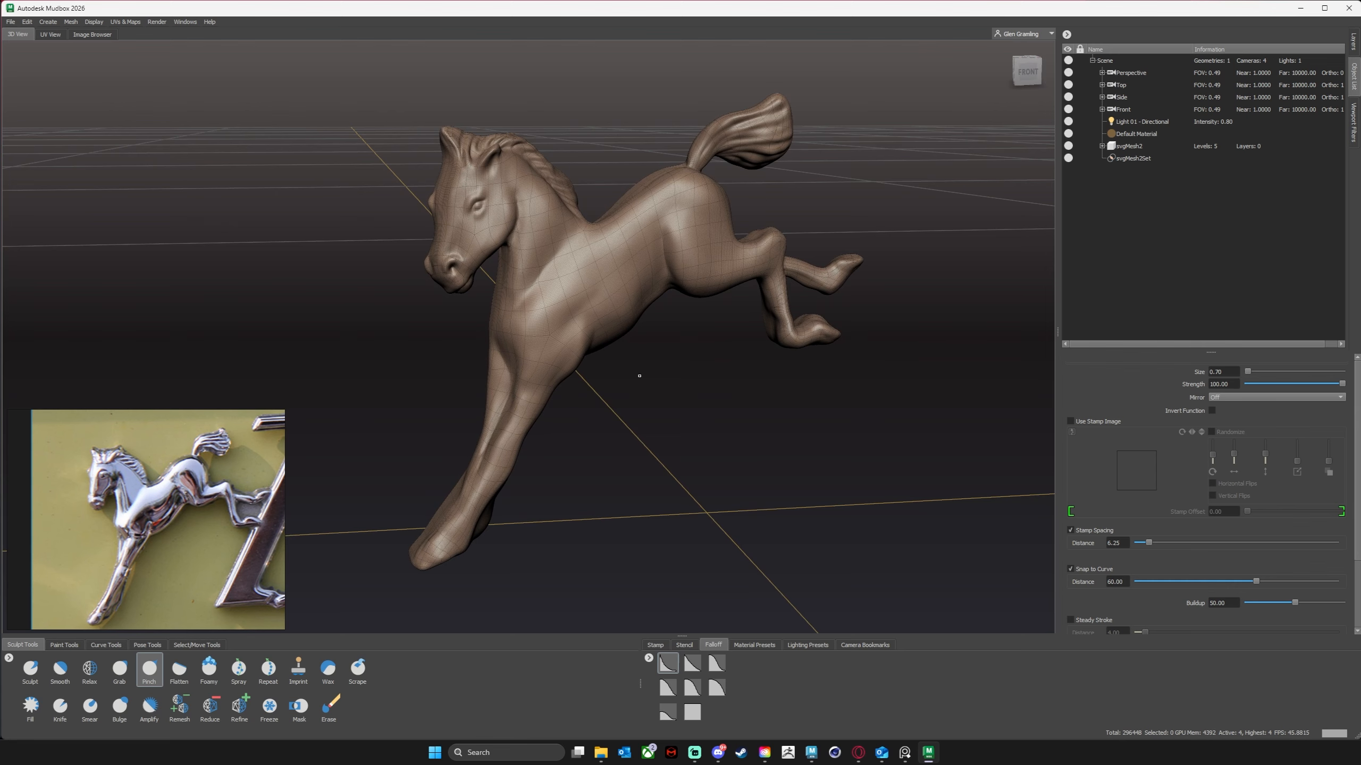
alt+drag(696, 352, 738, 408)
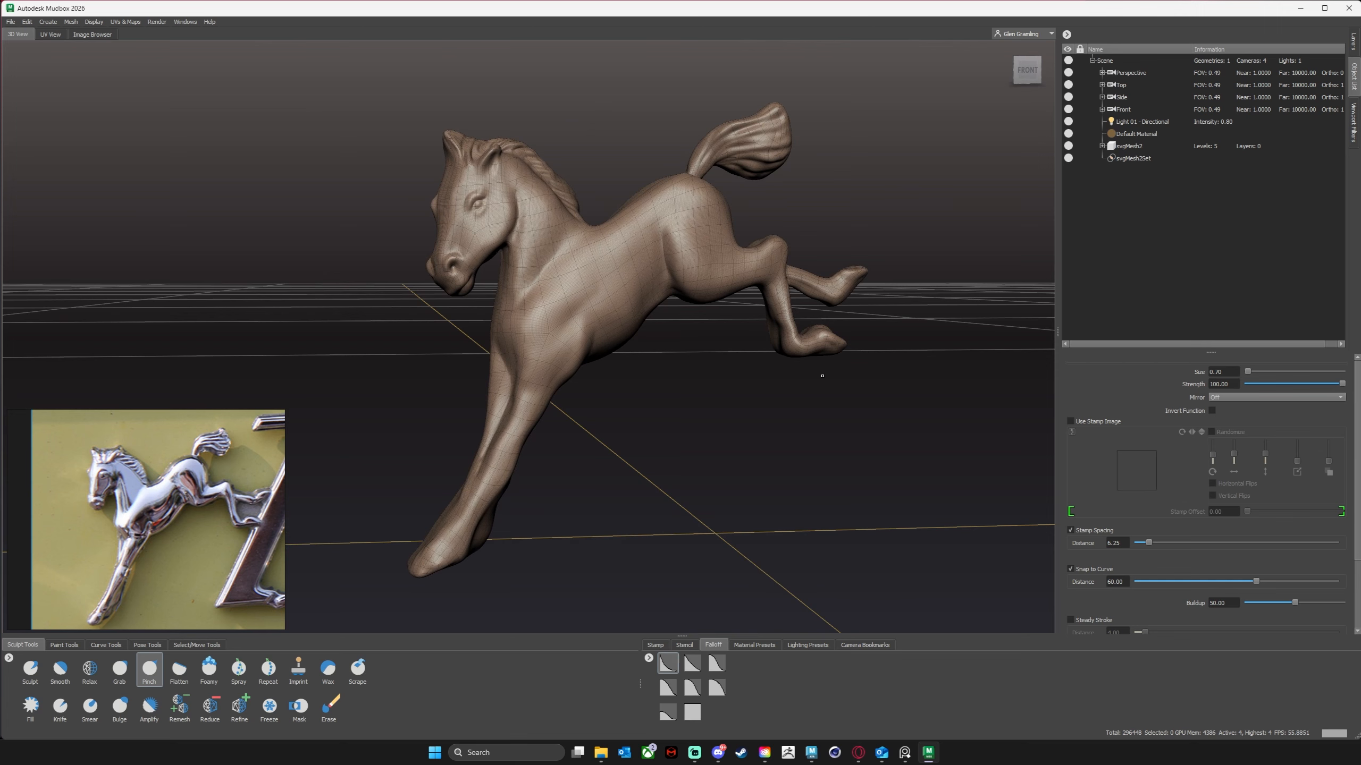
alt+drag(634, 376, 814, 374)
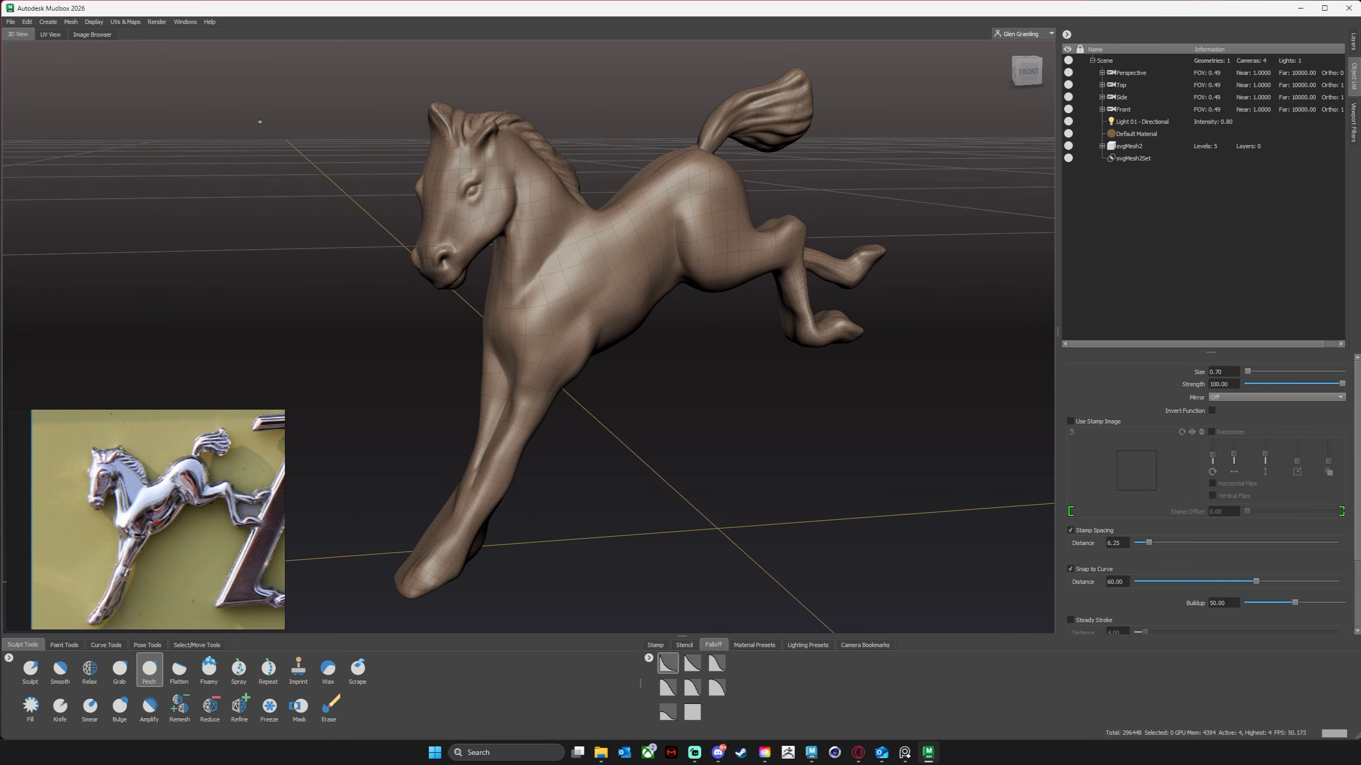
key(Page_Down)
key(Page_Down)
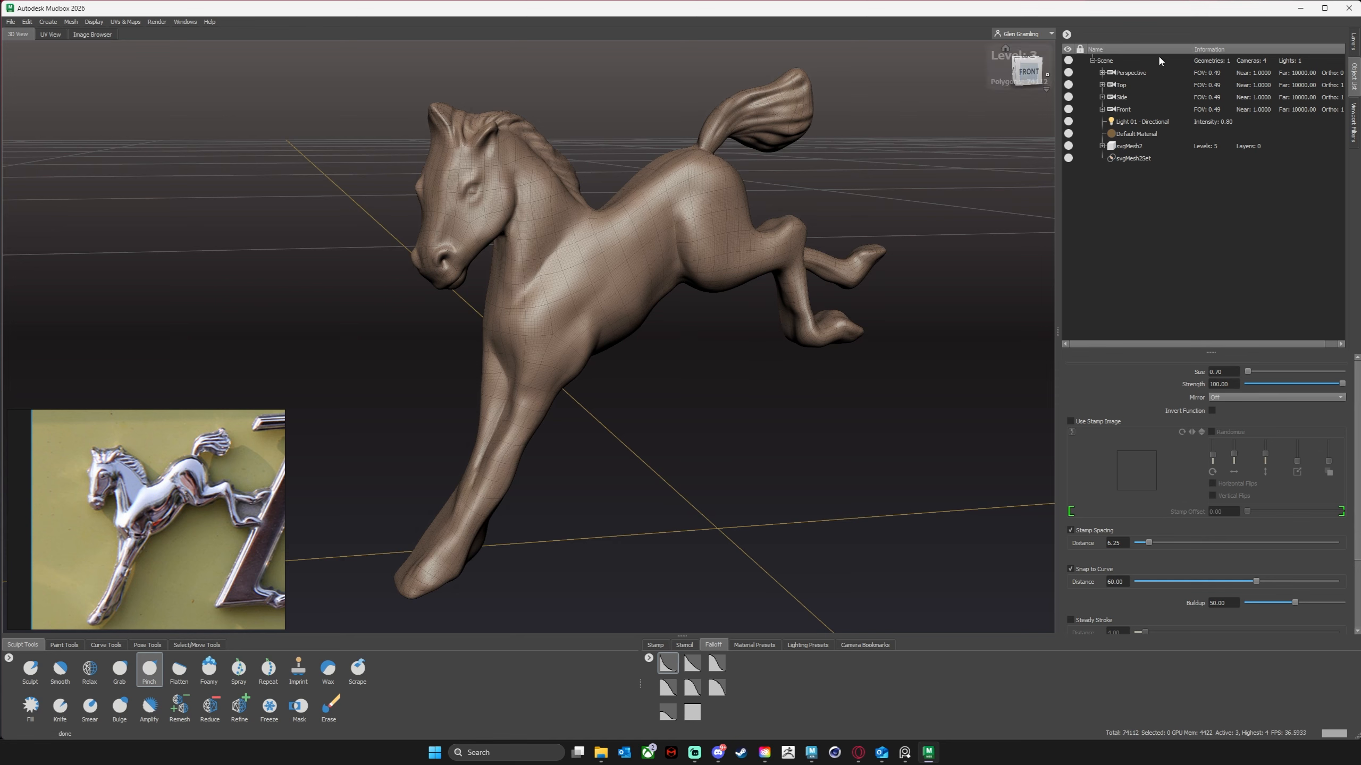
key(Page_Up)
key(Page_Up)
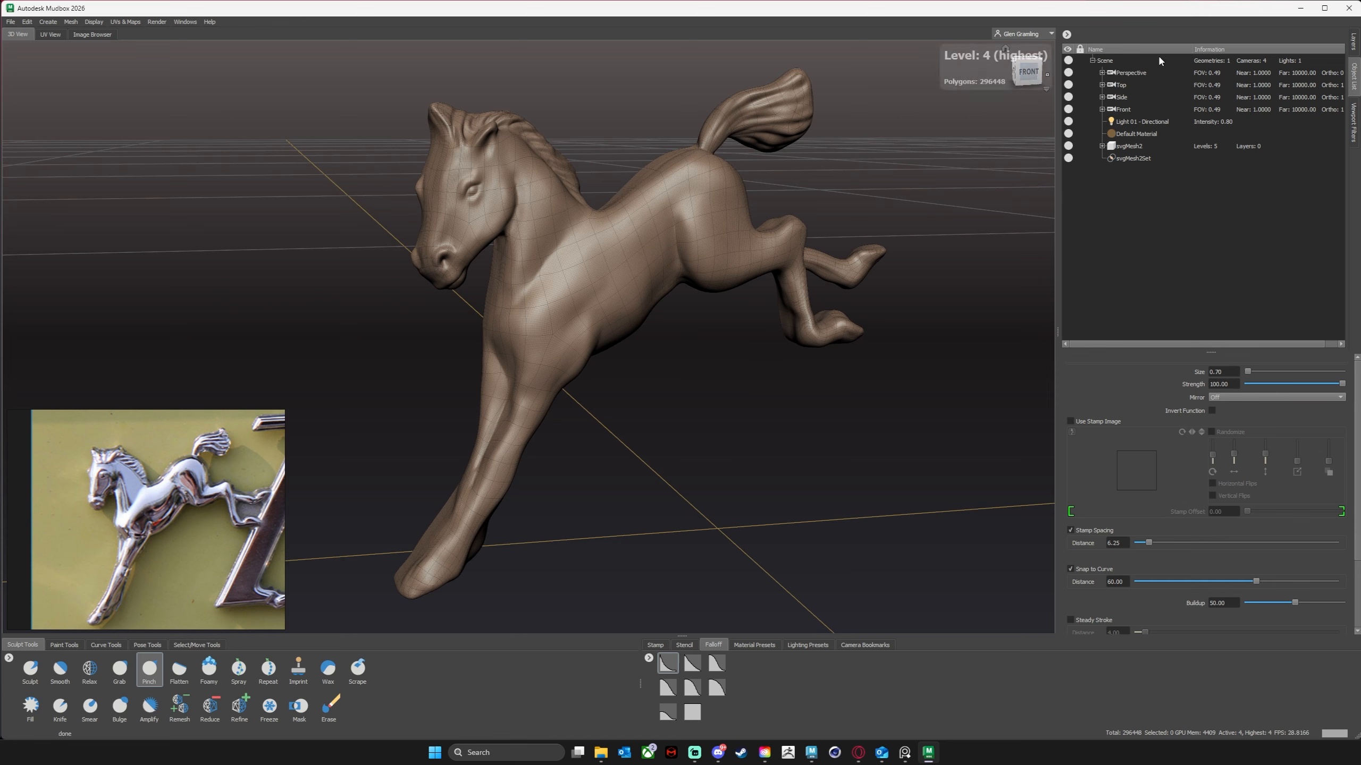
key(Page_Down)
key(Page_Down)
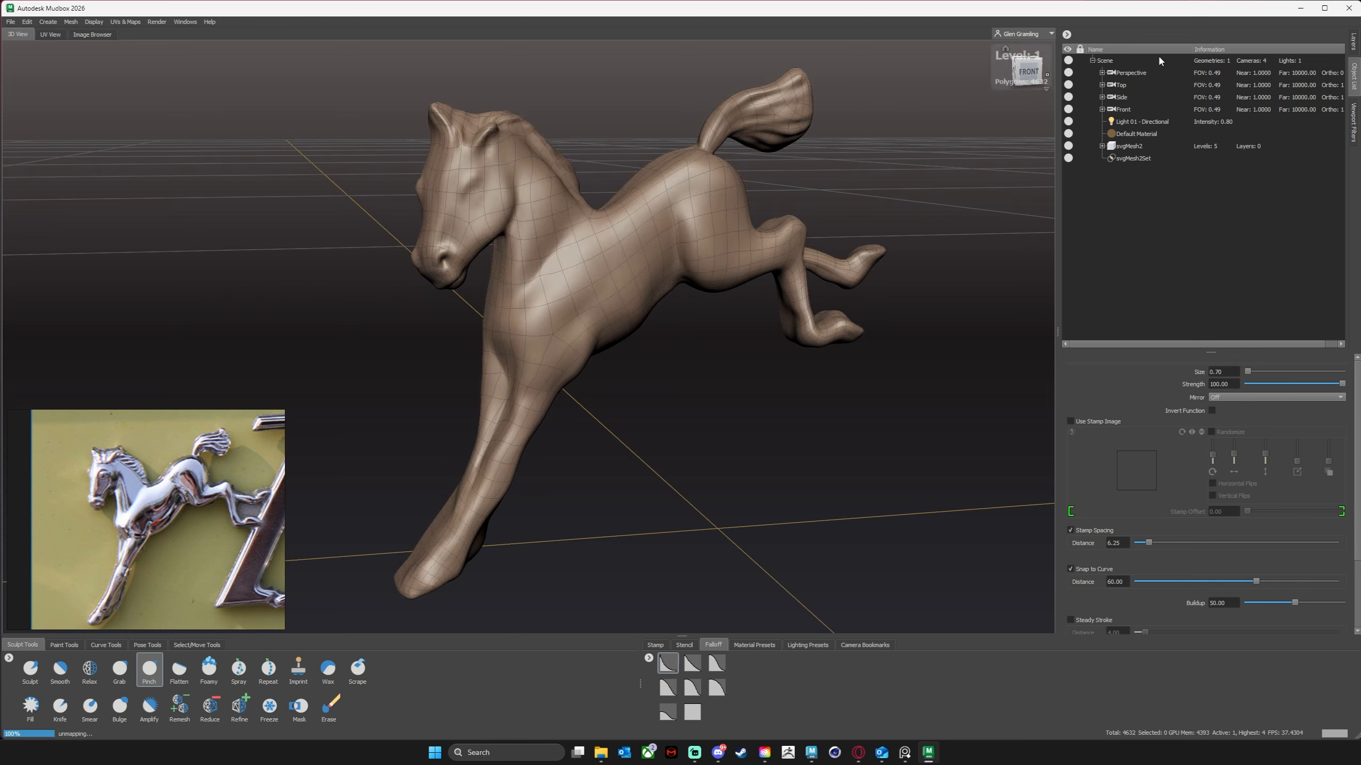
Step the horse up to subdivision level 4 and examine its sculpted detail from slightly different front angles.
key(Page_Up)
key(Page_Up)
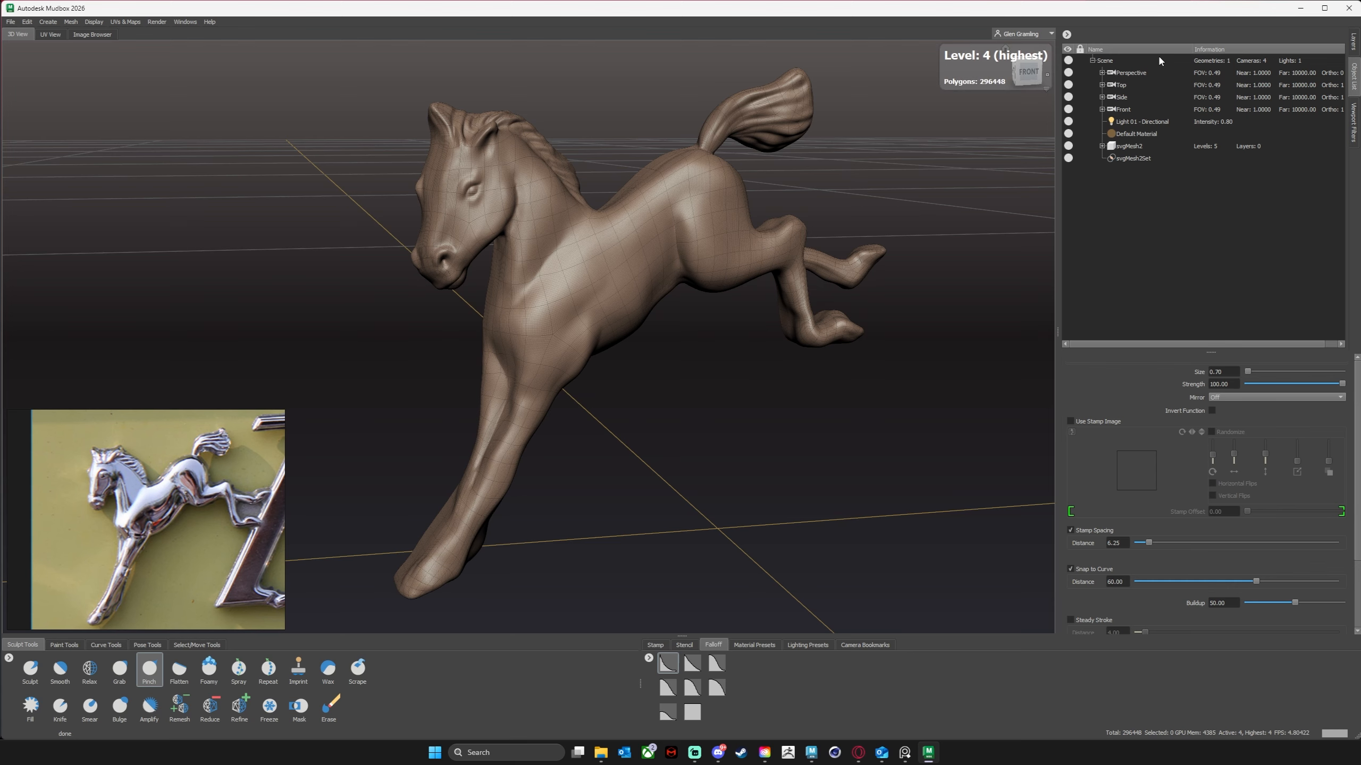
alt+drag(769, 395, 774, 424)
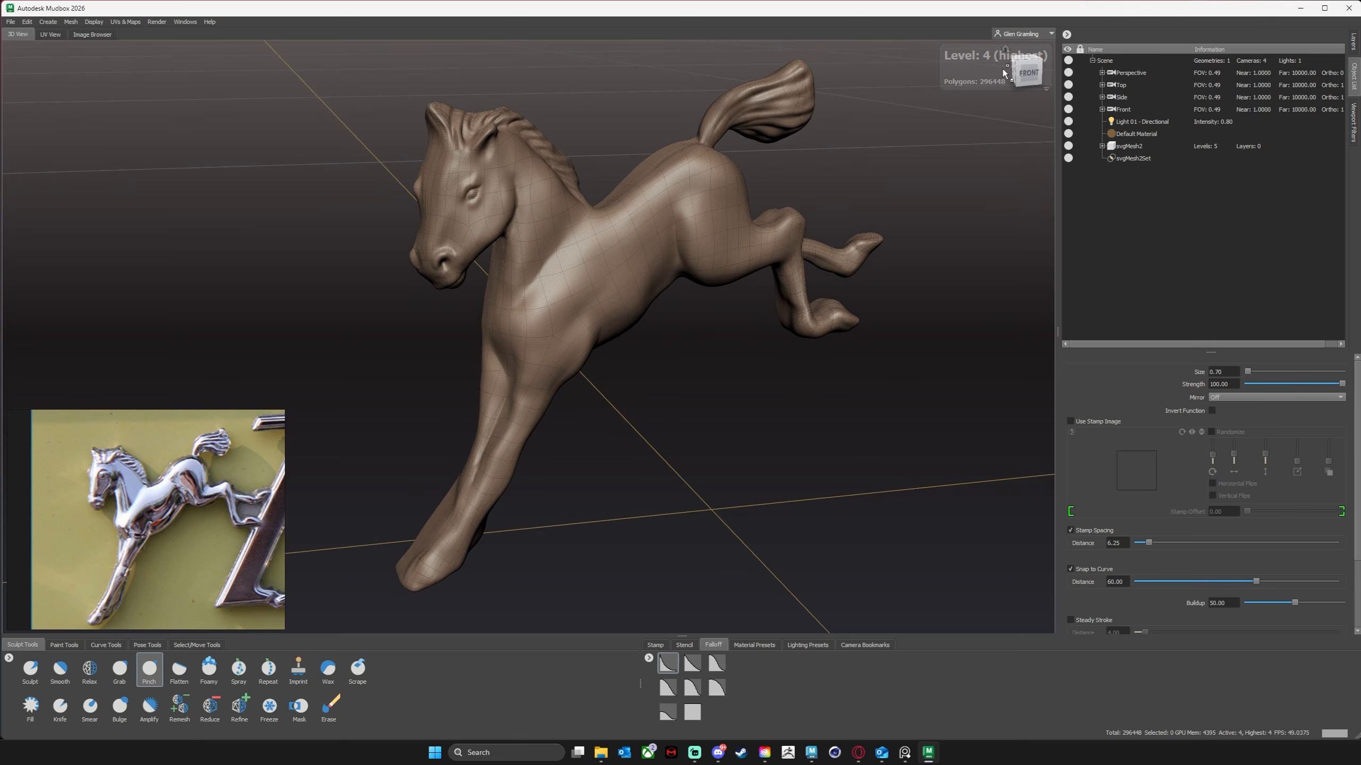
alt+drag(911, 373, 926, 328)
alt+middle_drag(927, 328, 919, 319)
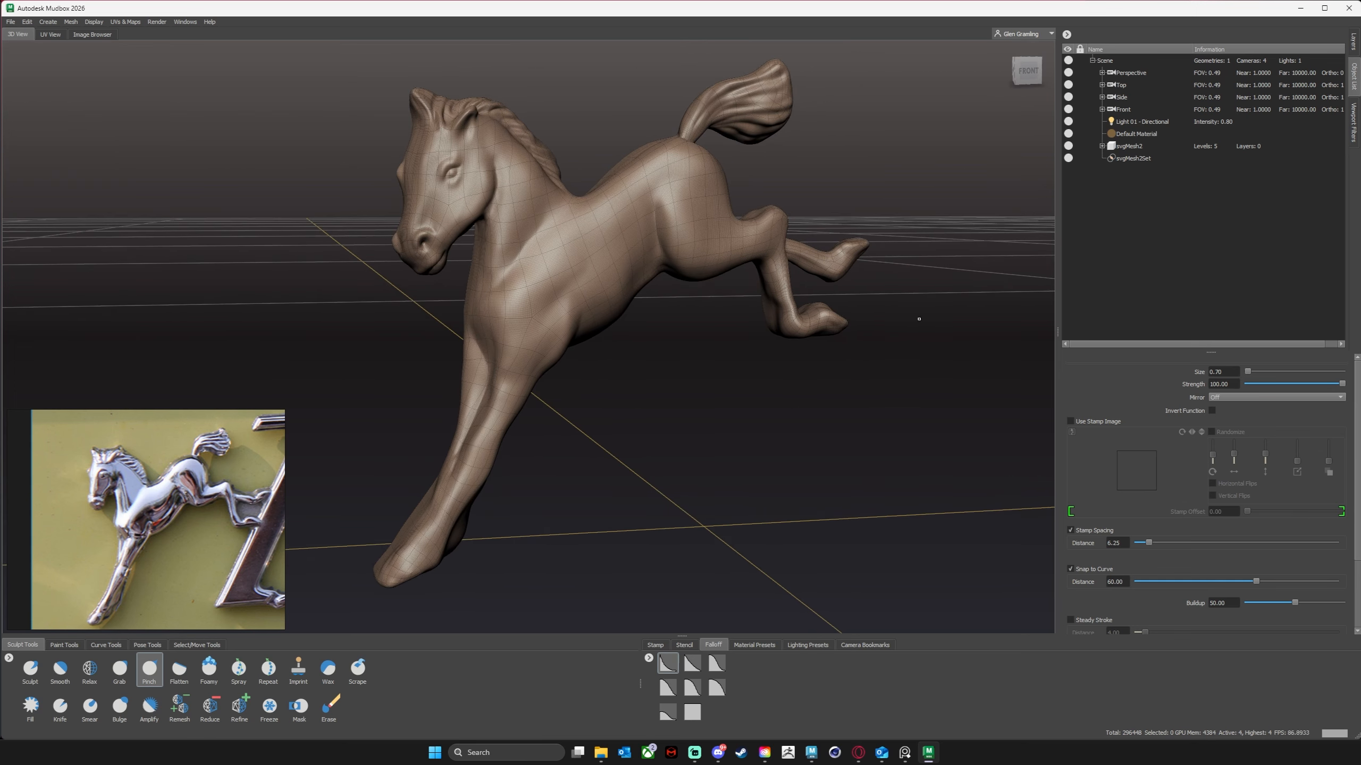
alt+drag(919, 319, 923, 321)
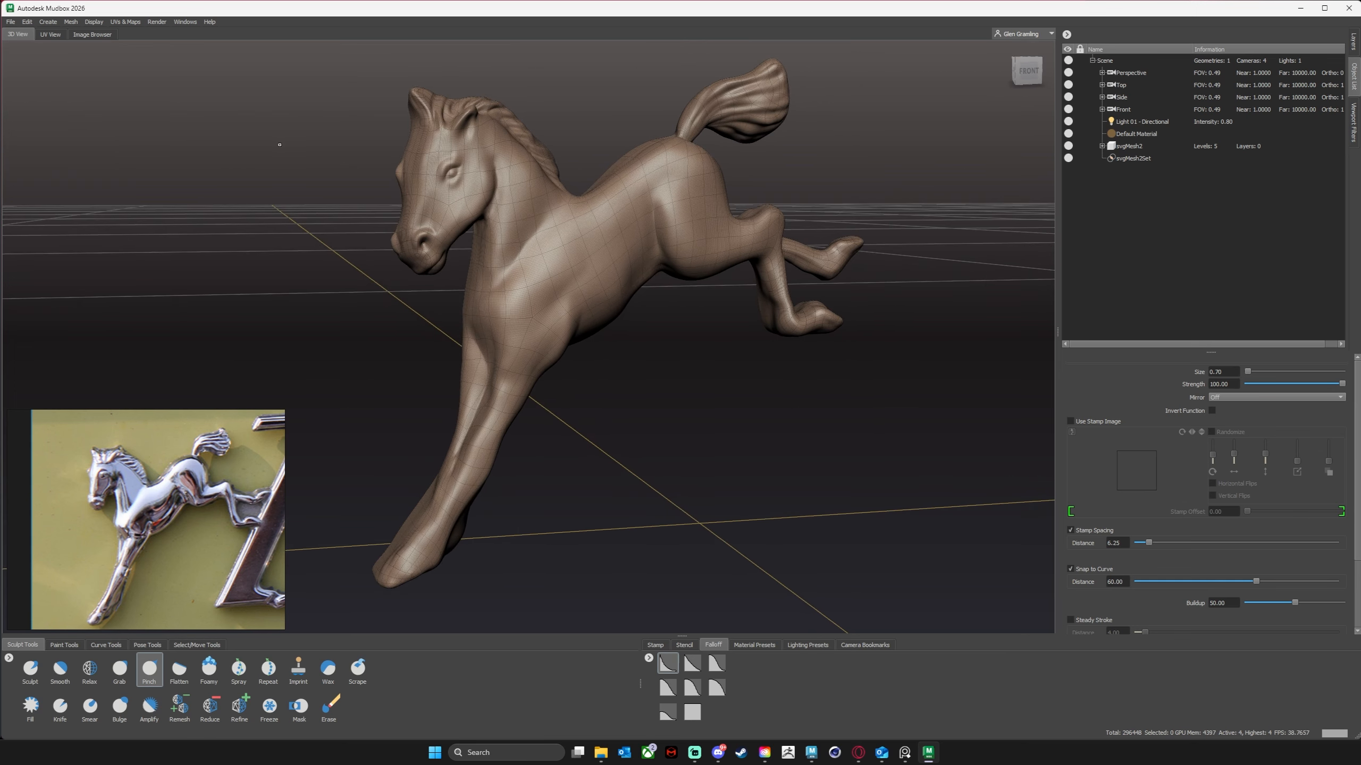
Compare the horse's base mesh at subdivision level 0 with the higher levels, ending at level 4.
key(Page_Down)
key(Page_Down)
key(Page_Down)
key(Page_Down)
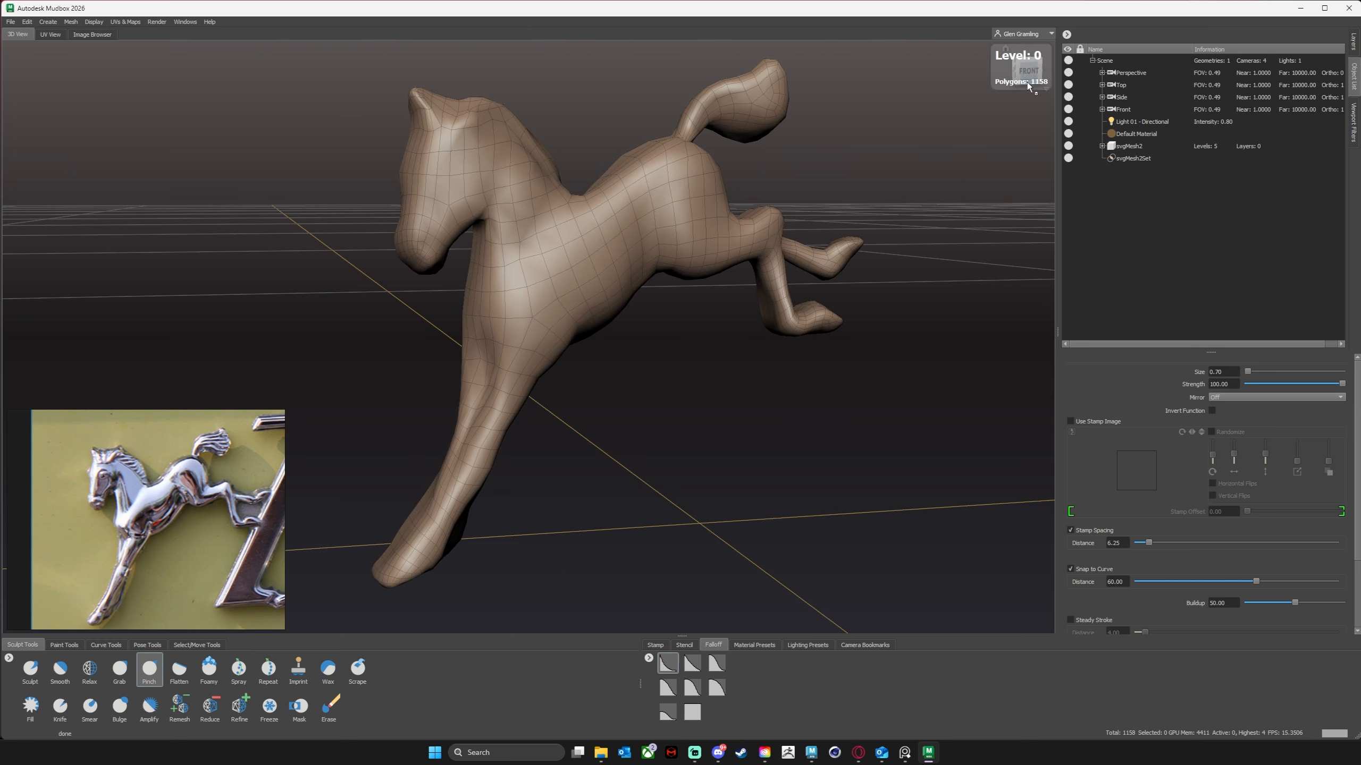
key(Page_Up)
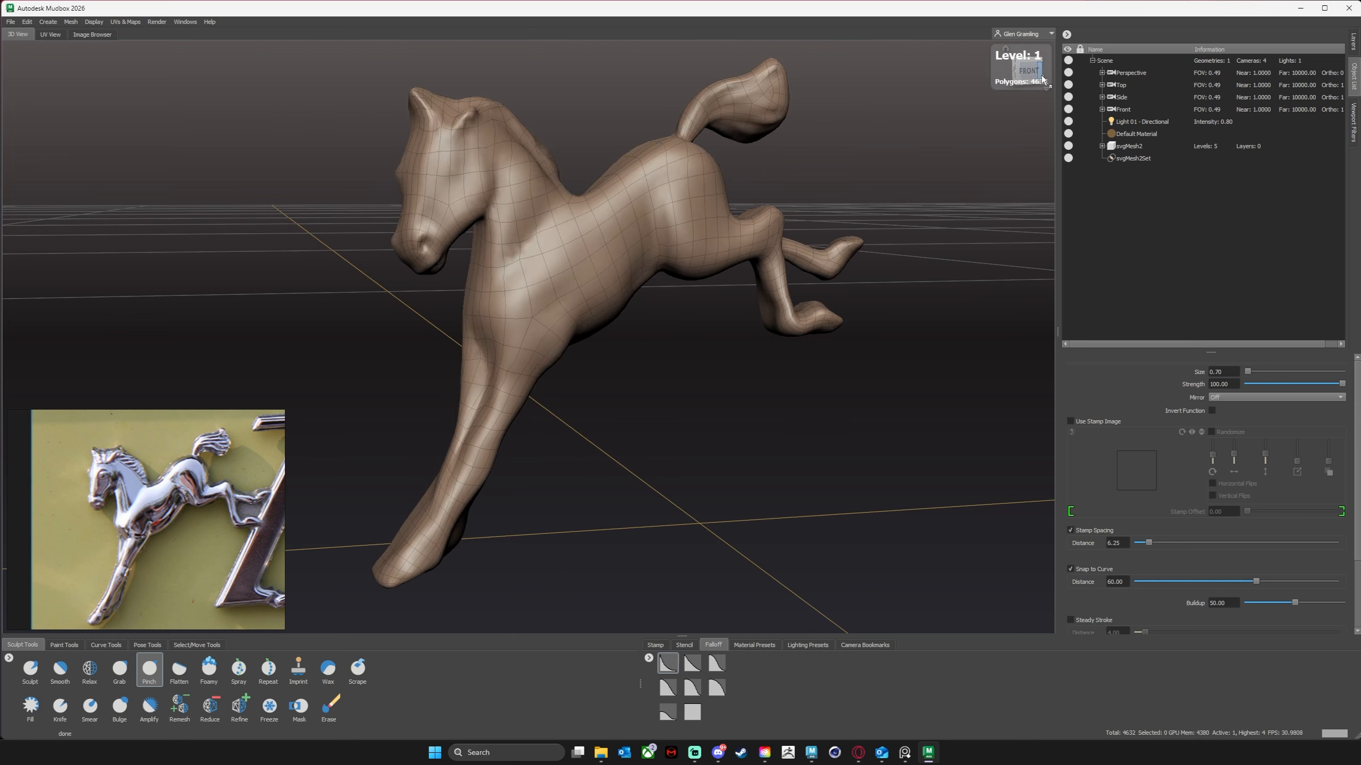
key(Page_Up)
key(Page_Up)
key(Page_Up)
key(Page_Down)
key(Page_Down)
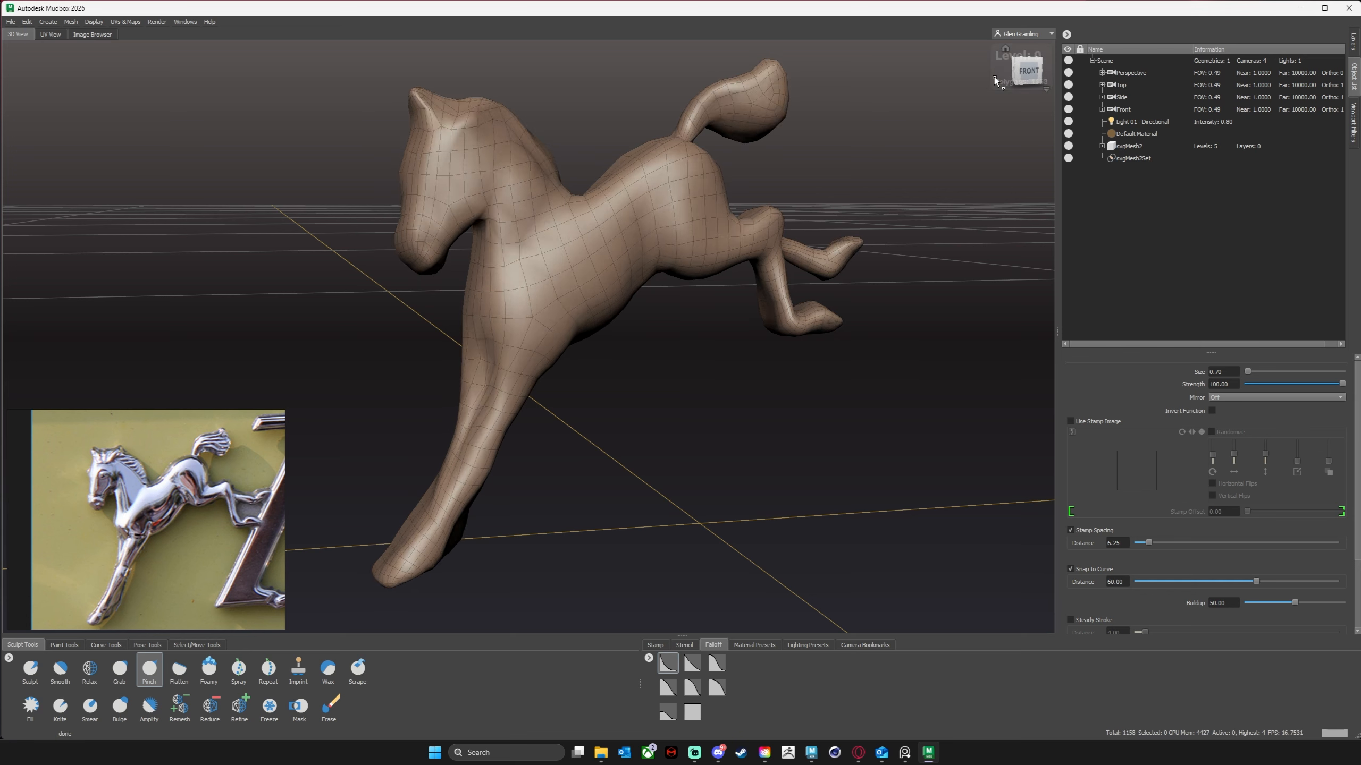
key(Page_Up)
key(Page_Up)
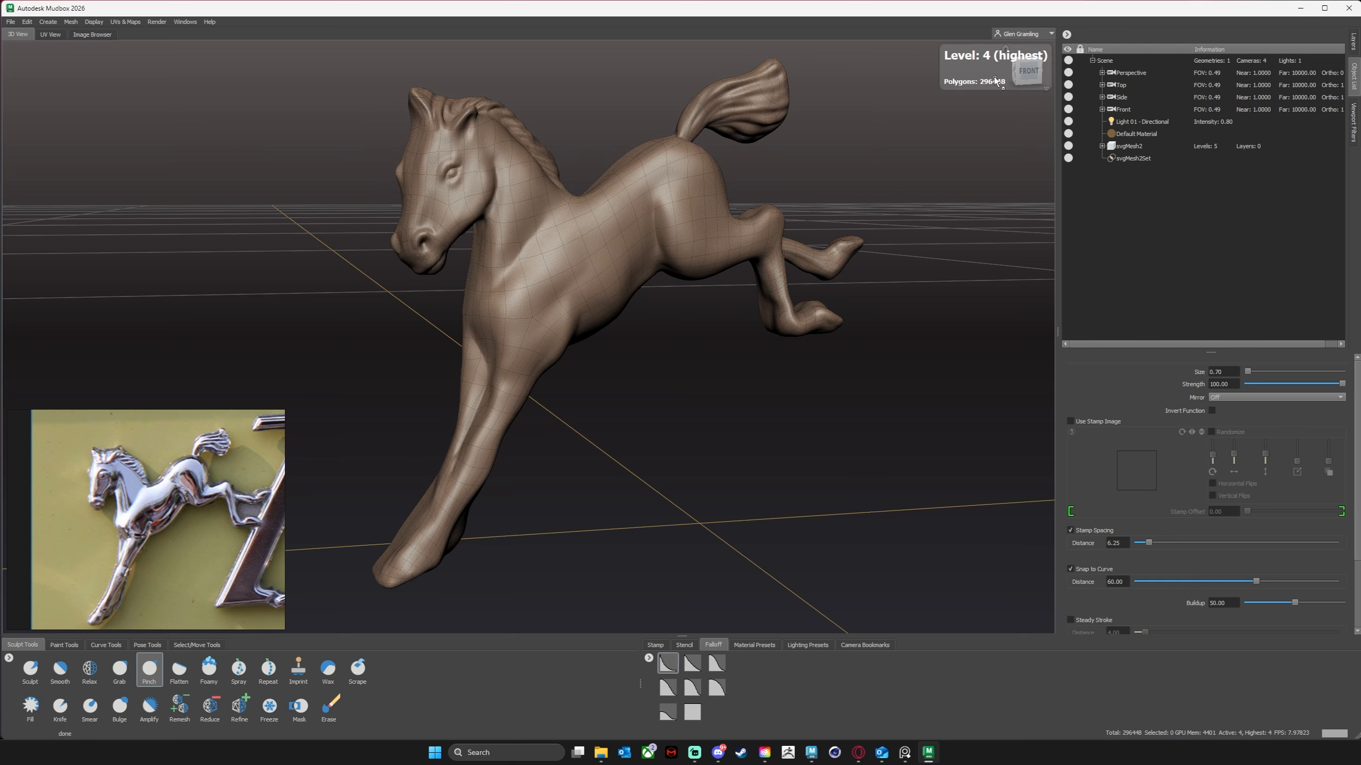
alt+drag(794, 419, 793, 427)
alt+middle_drag(793, 427, 800, 436)
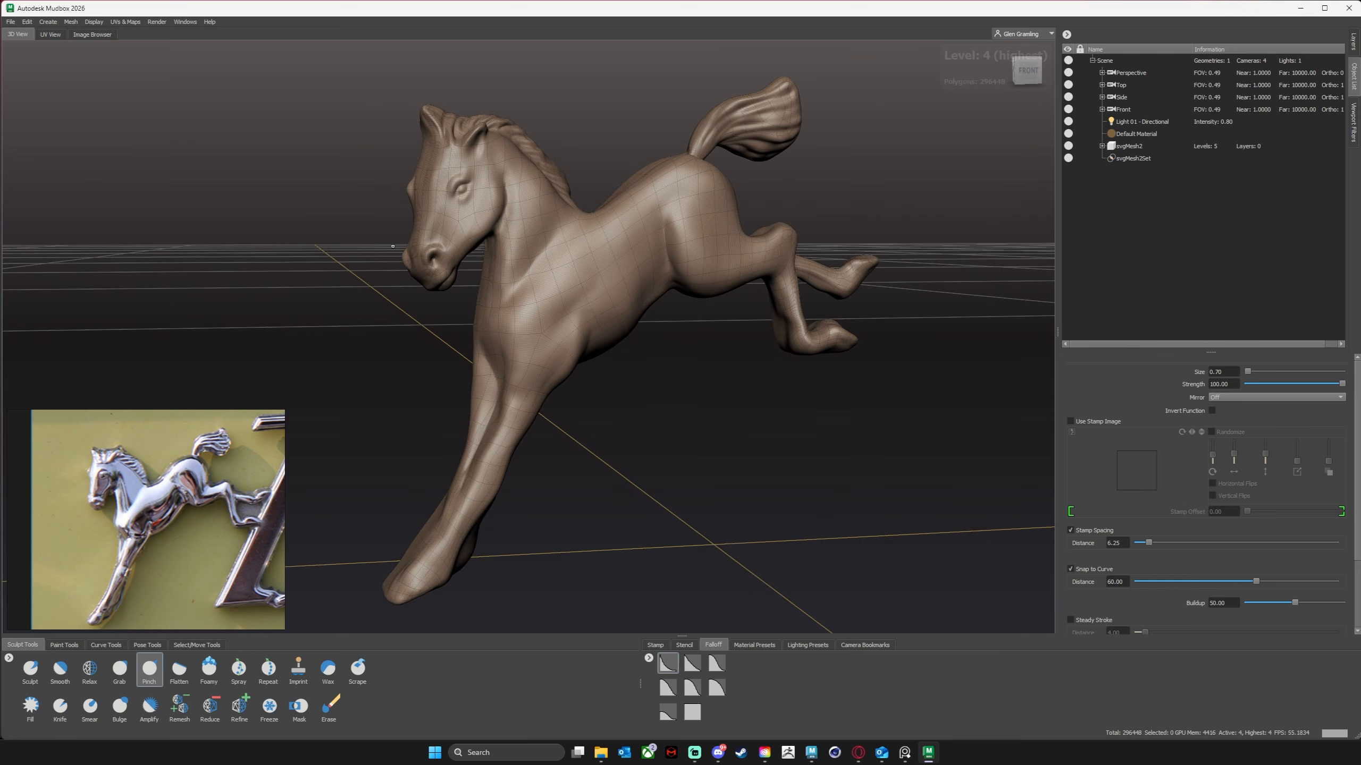
Try retopologizing the horse mesh with a face uniformity of 0.5.
click(72, 23)
click(72, 24)
click(71, 24)
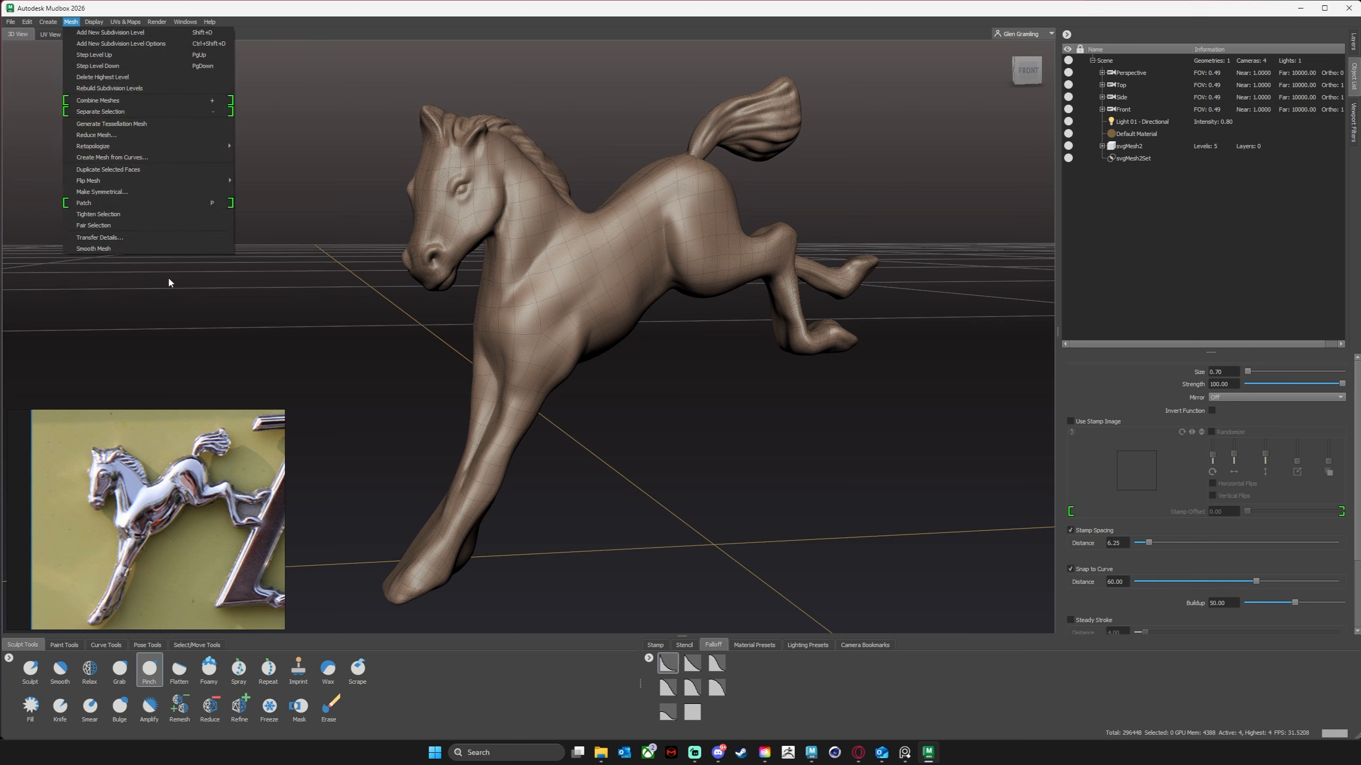
mouse_move(144, 145)
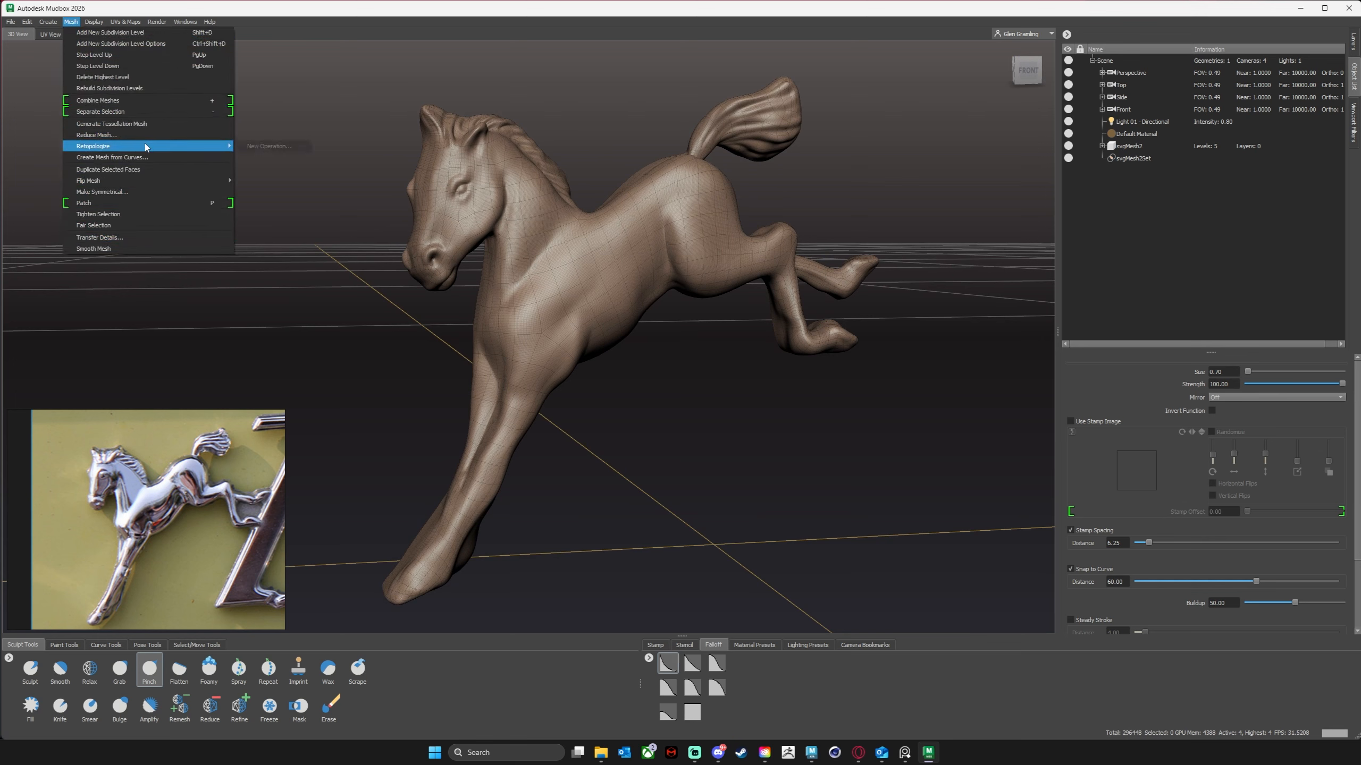
click(272, 150)
drag(693, 226, 890, 137)
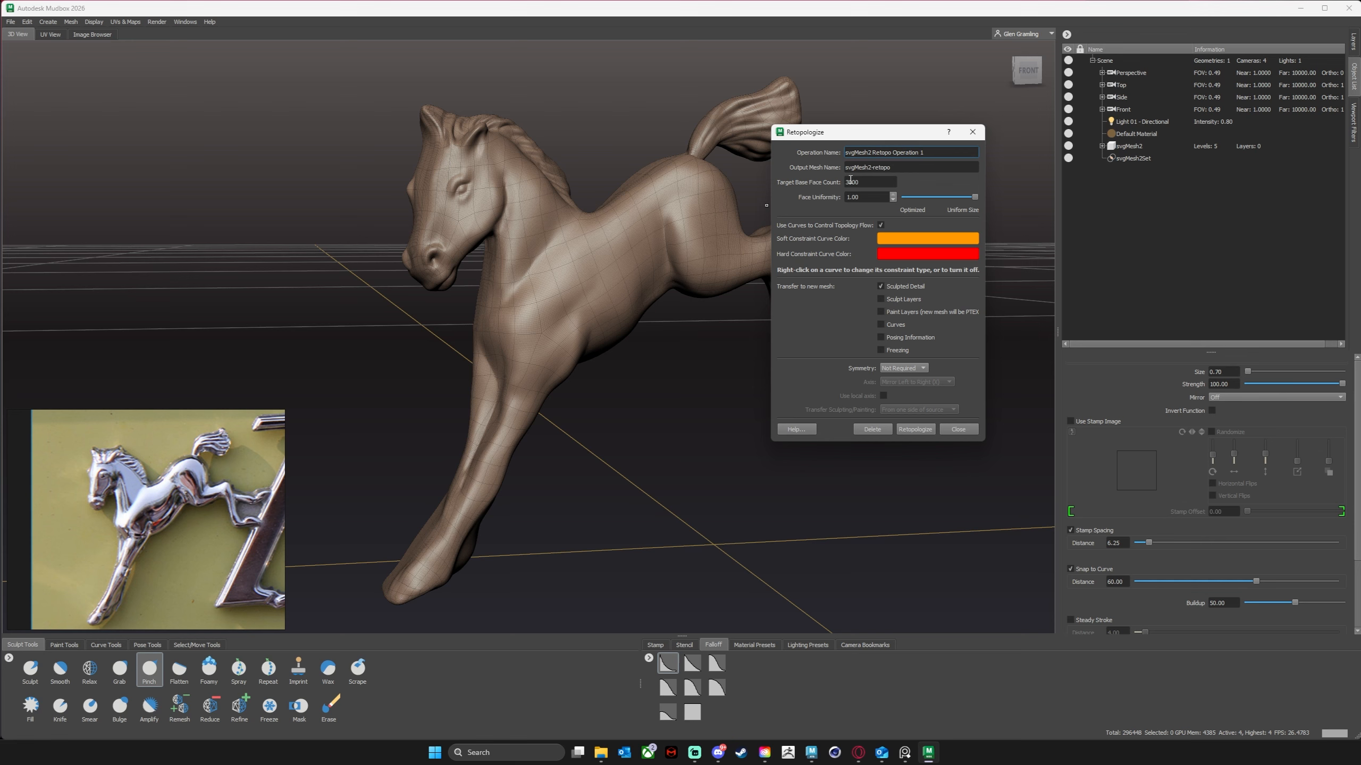
drag(882, 135, 868, 123)
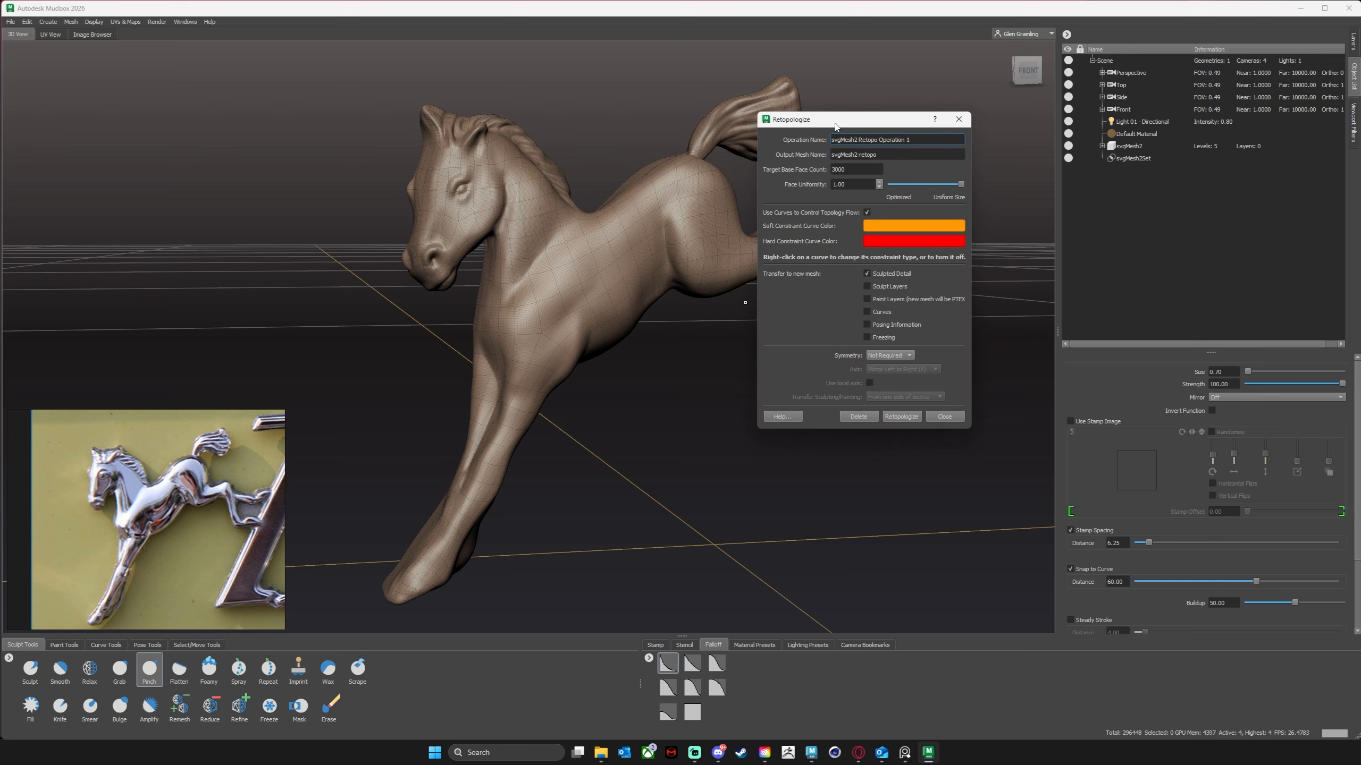
drag(837, 121, 830, 120)
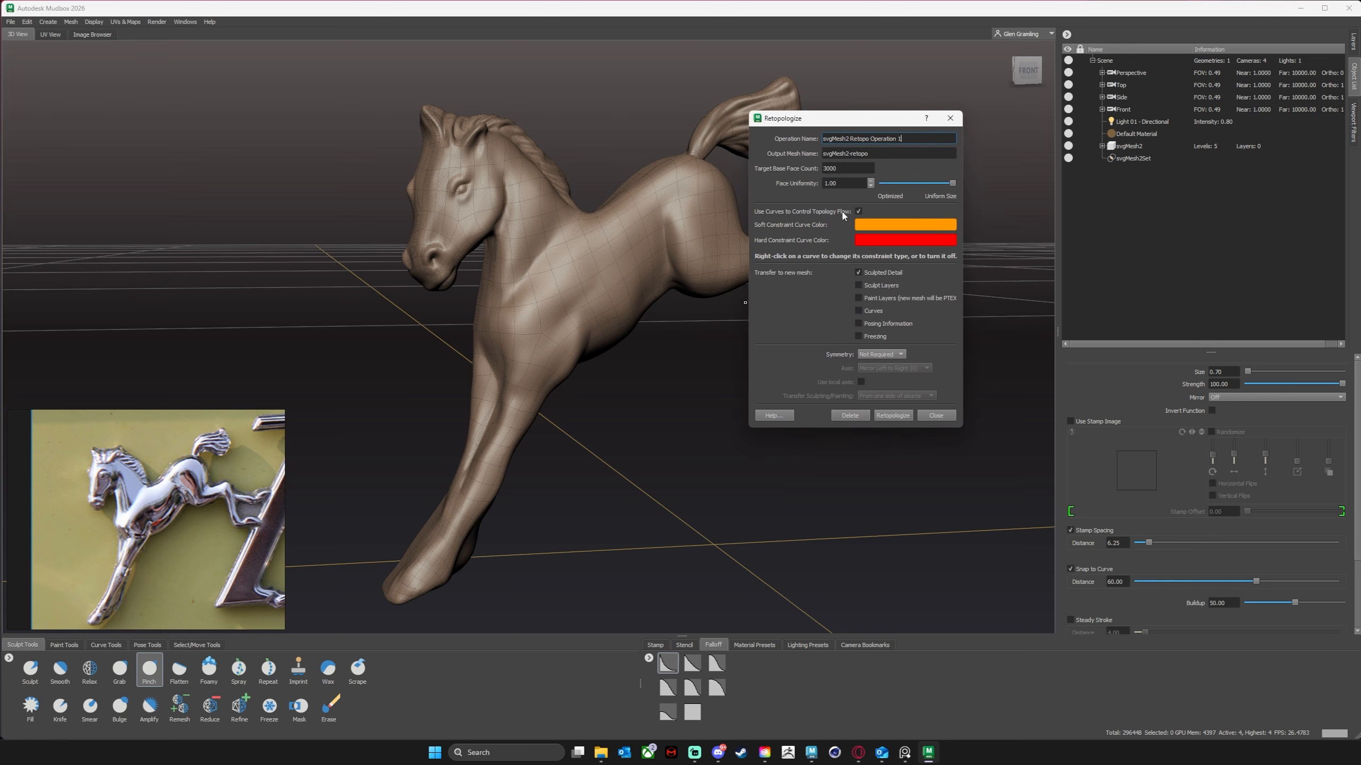
click(824, 183)
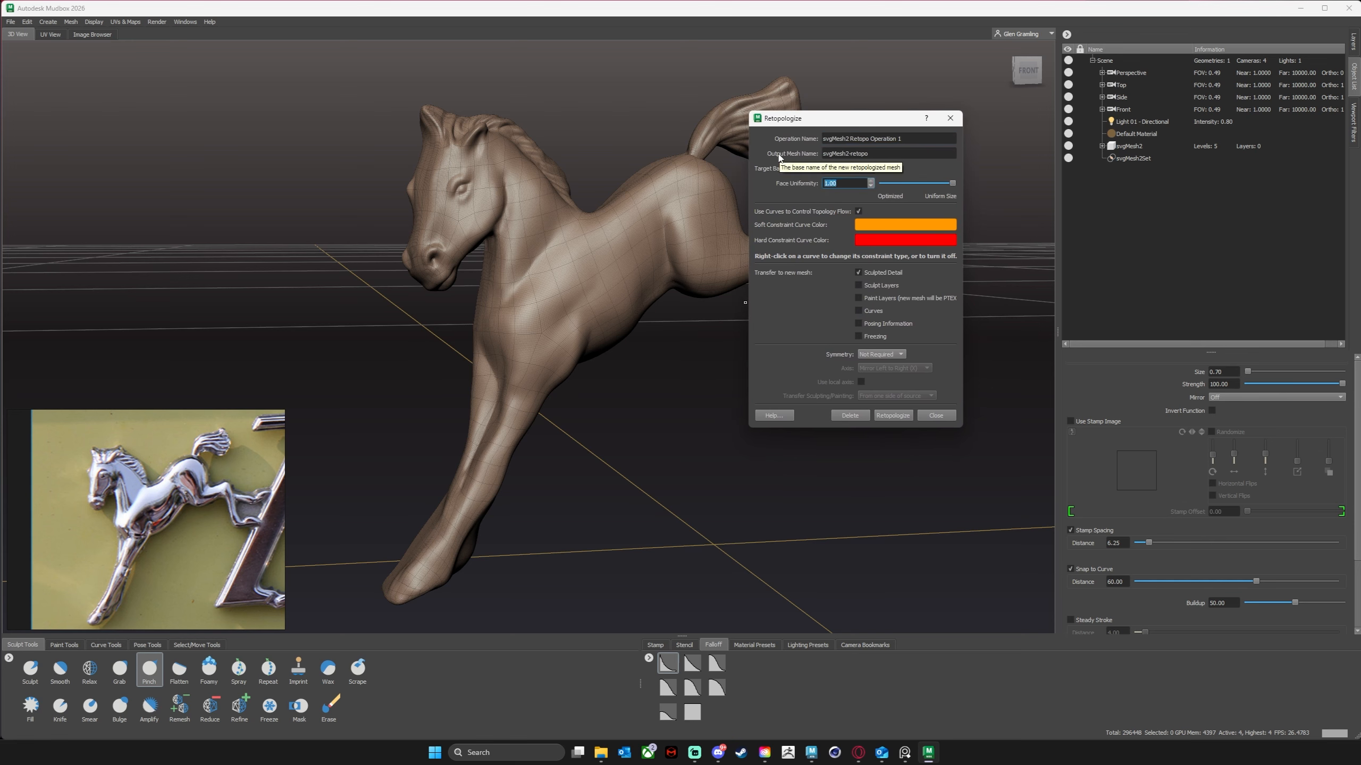
key(BackSpace)
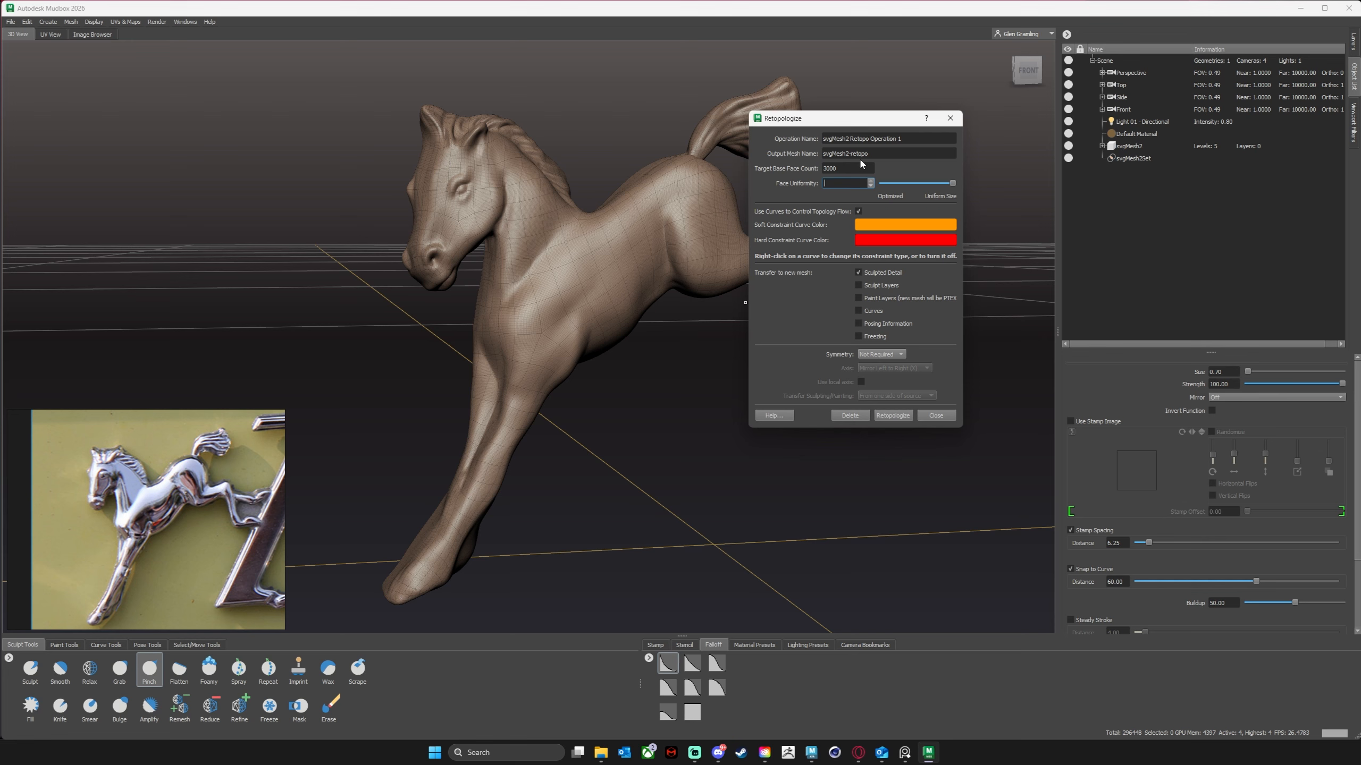
text(.5)
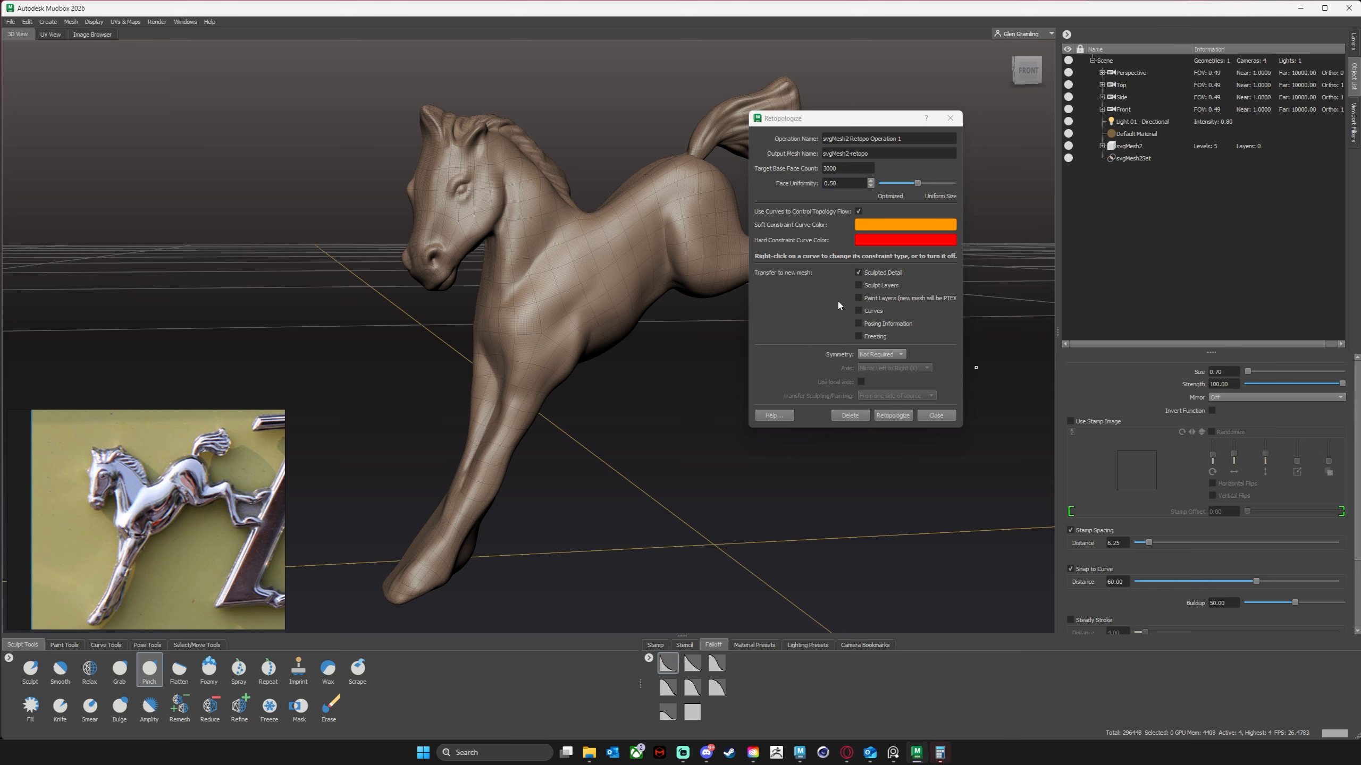
drag(859, 121, 999, 73)
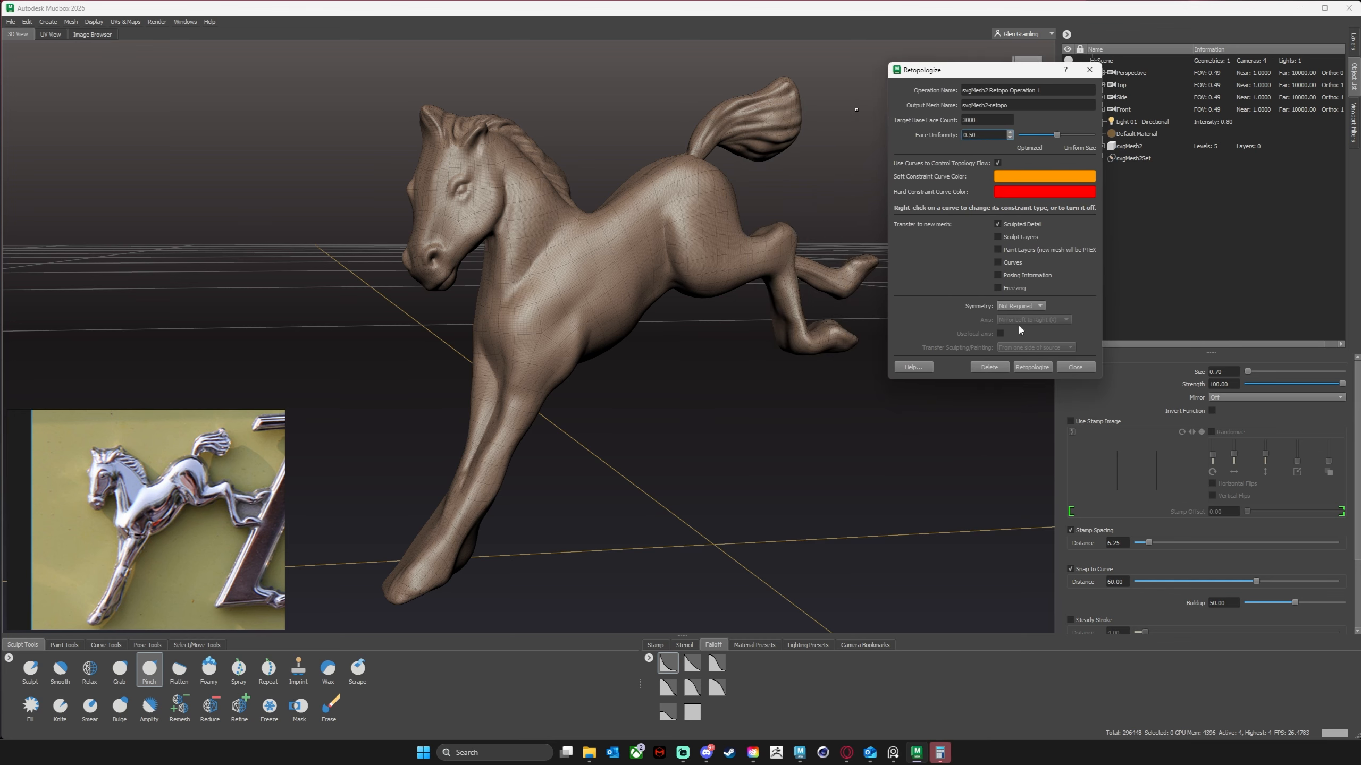
click(1032, 367)
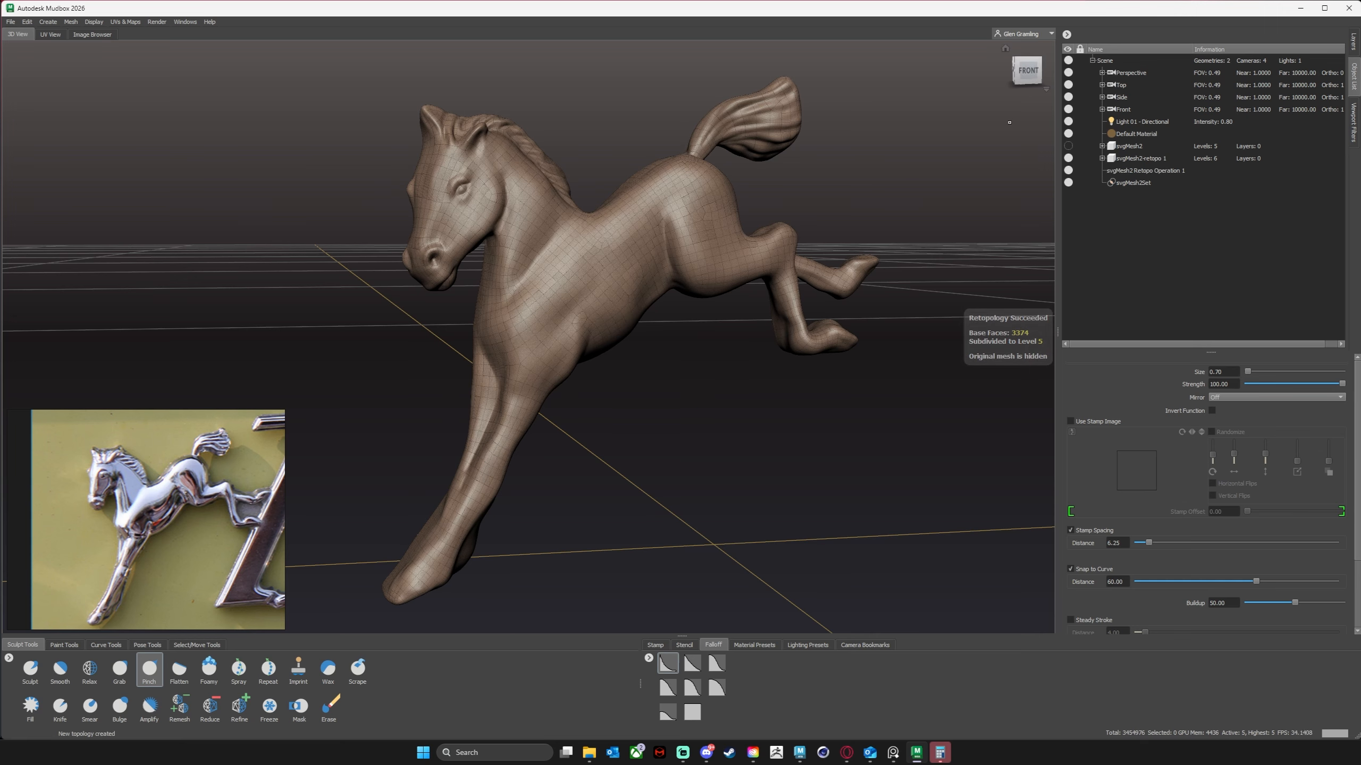
Examine the retopologized horse's wireframe at successively lower subdivision levels down to level 1, ending at level 2.
alt+drag(662, 361, 724, 380)
key(Page_Down)
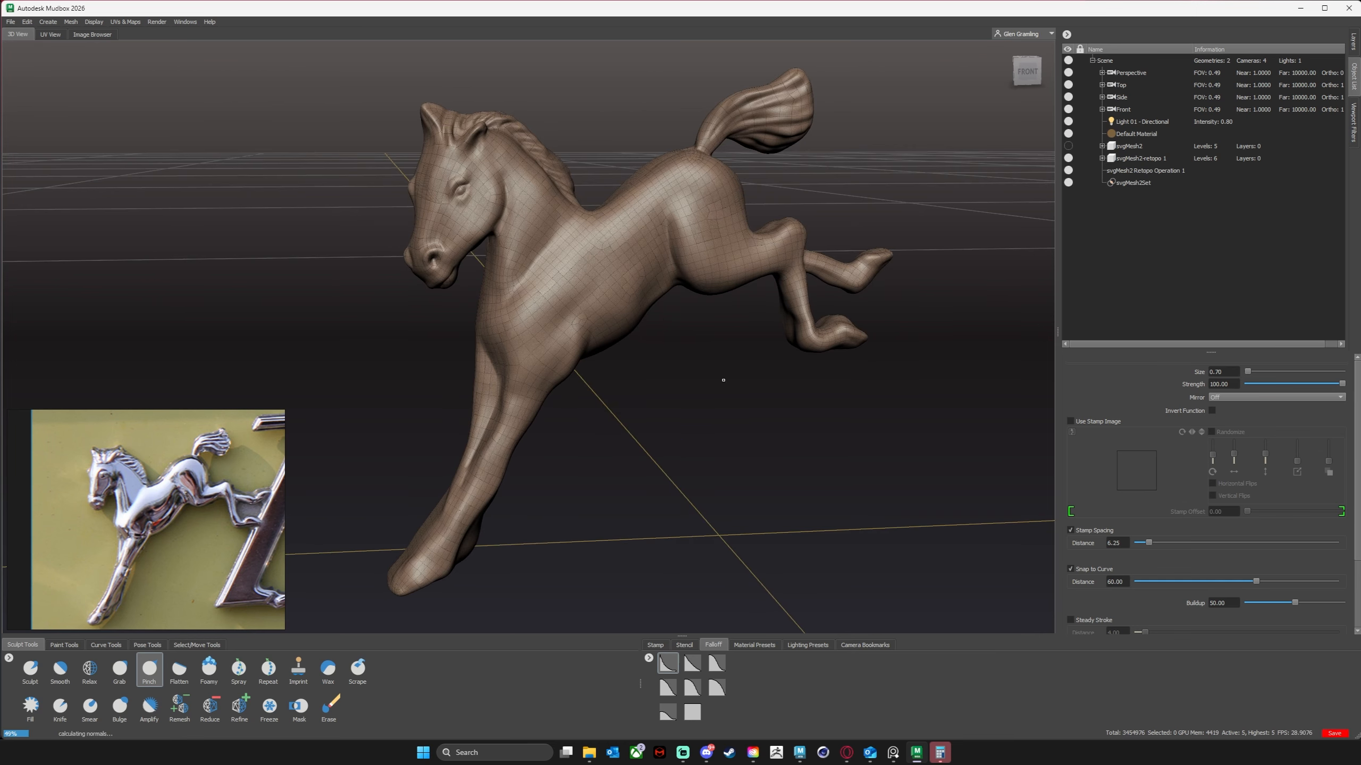
alt+drag(804, 423, 807, 422)
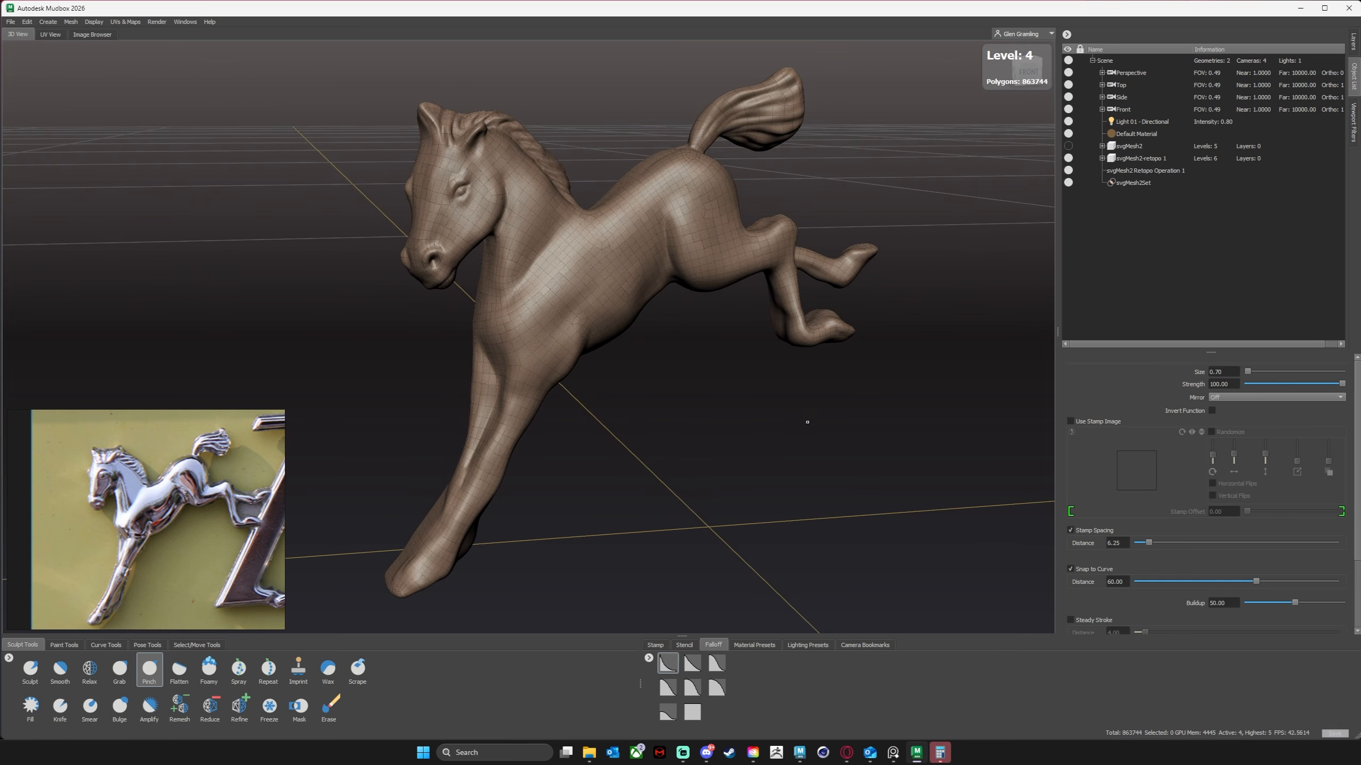
key(Page_Down)
key(Page_Down)
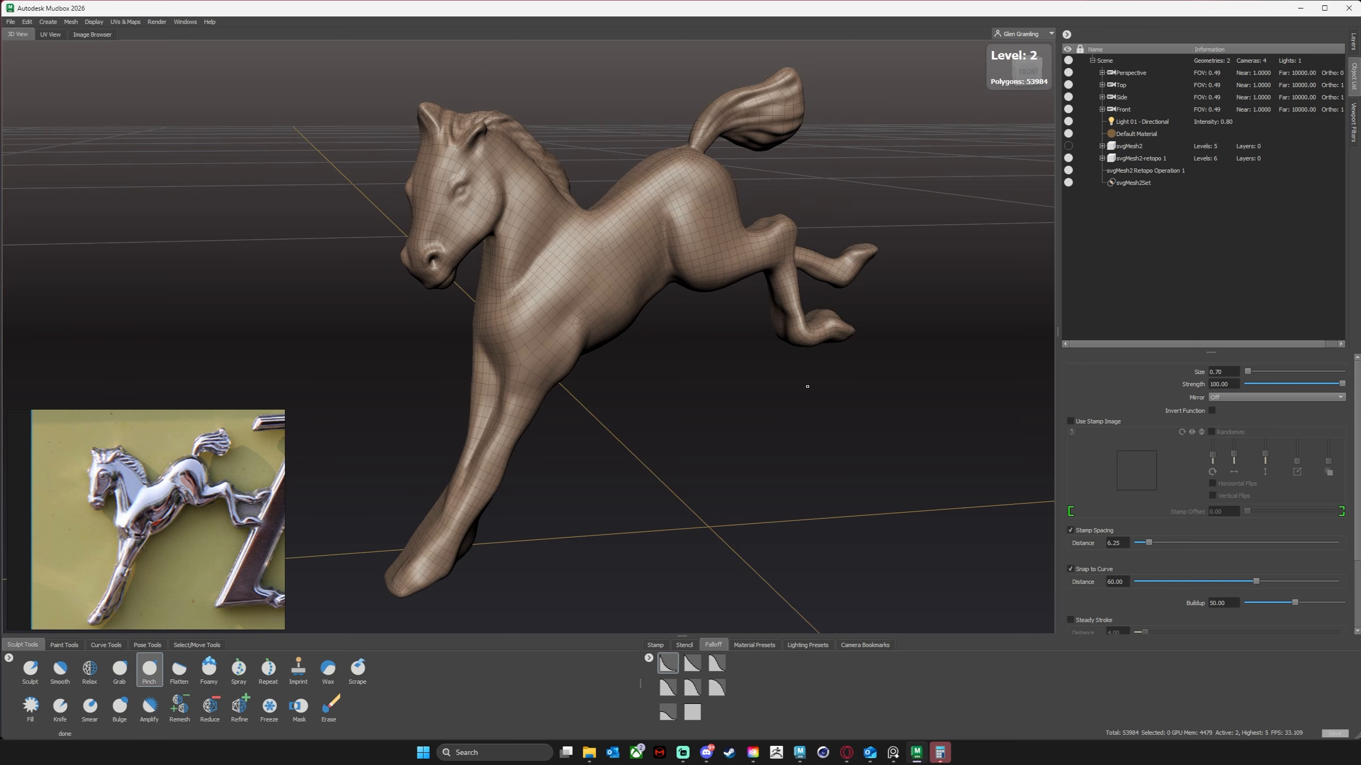
key(Page_Down)
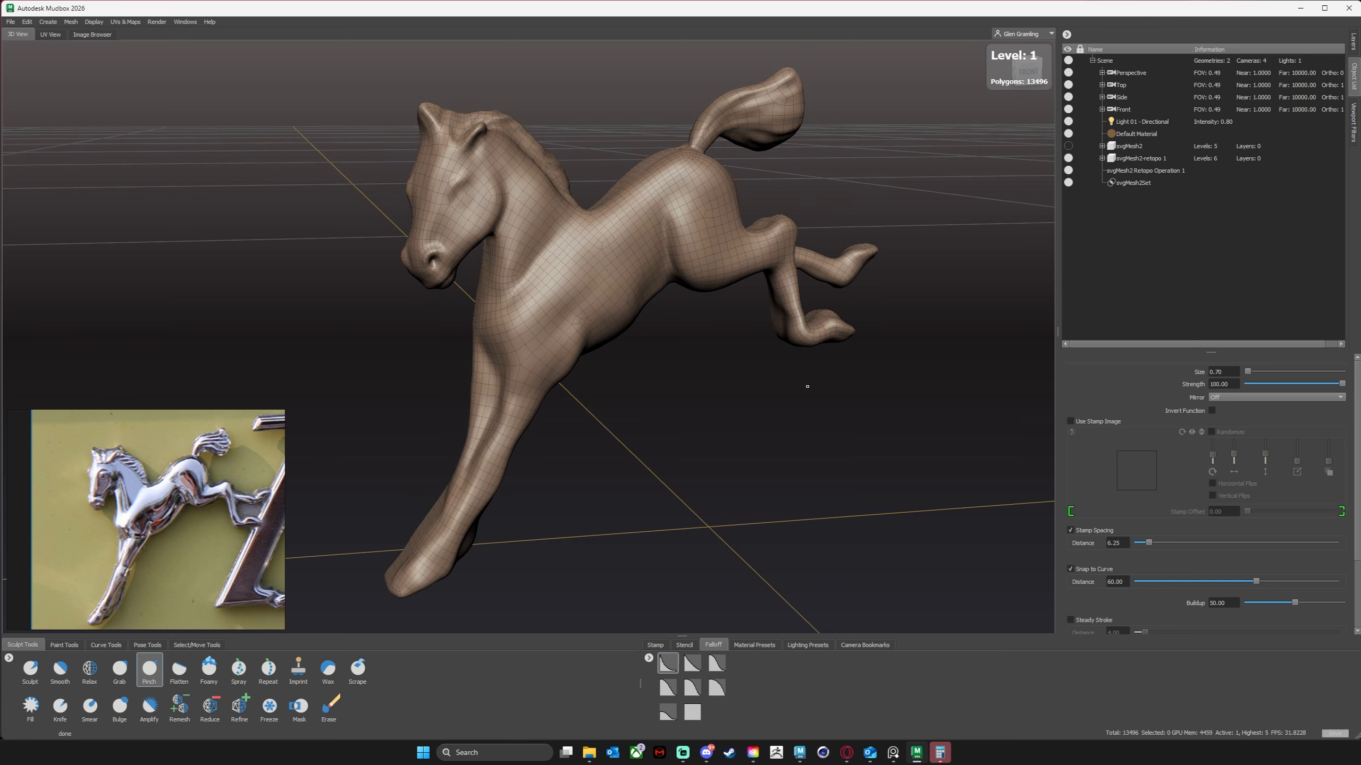
alt+drag(753, 350, 674, 383)
key(Page_Up)
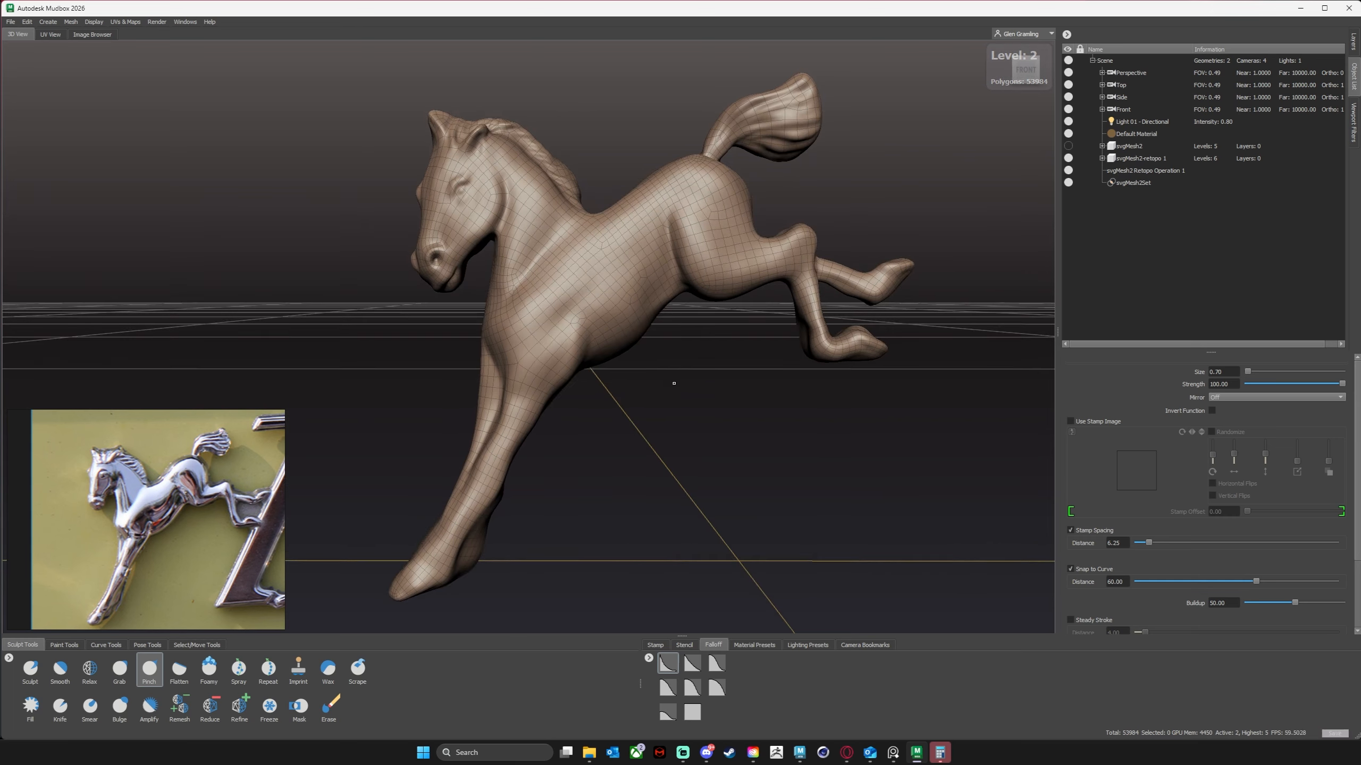
Inspect the retopologized horse up close and from a distance, and hide its wireframe.
alt+right_drag(675, 383, 710, 477)
mouse_move(710, 477)
alt+mouse_down()
mouse_move(727, 486)
mouse_move(696, 489)
mouse_move(729, 480)
alt+mouse_up()
alt+right_drag(729, 481, 717, 279)
alt+drag(717, 277, 684, 426)
key(w)
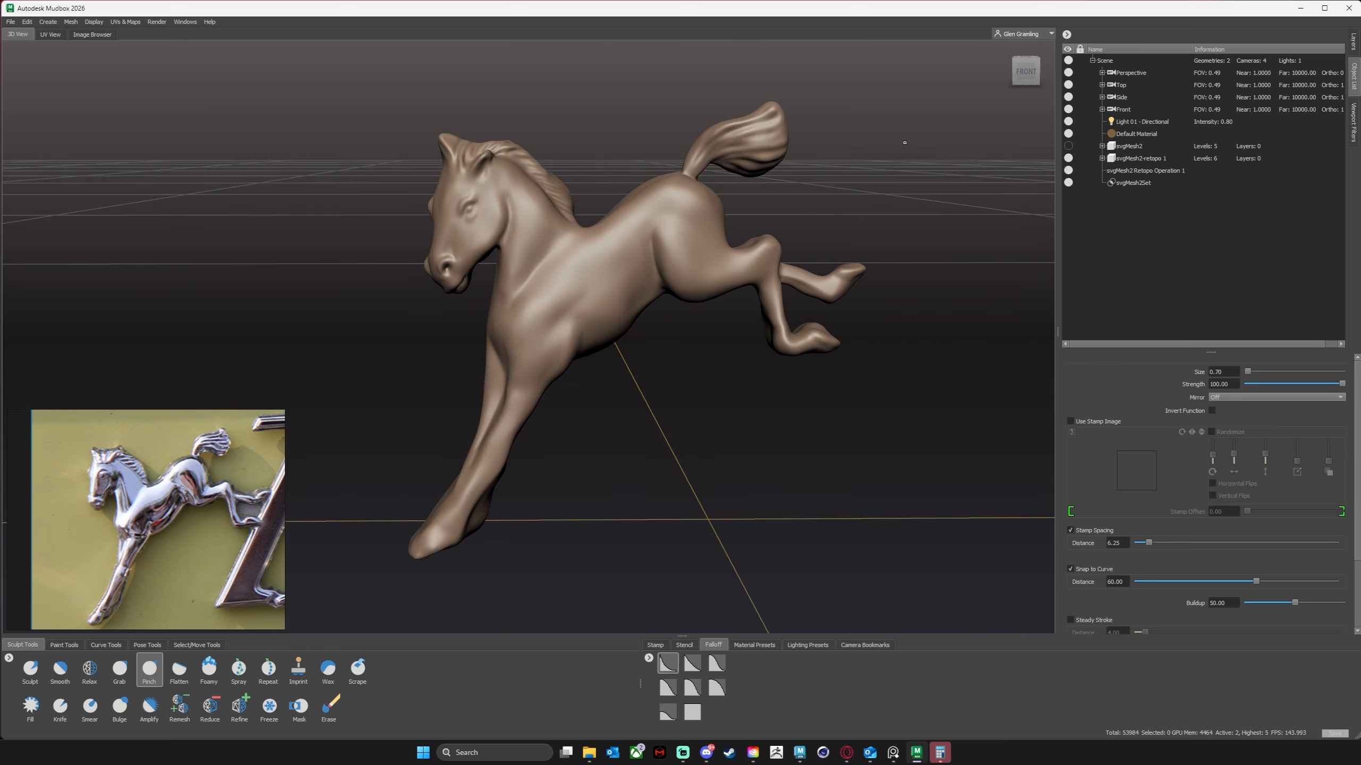
Compare the retopologized horse's shape at subdivision levels 1, 2 and 3 without wireframe, ending at level 2.
key(Page_Down)
key(Page_Up)
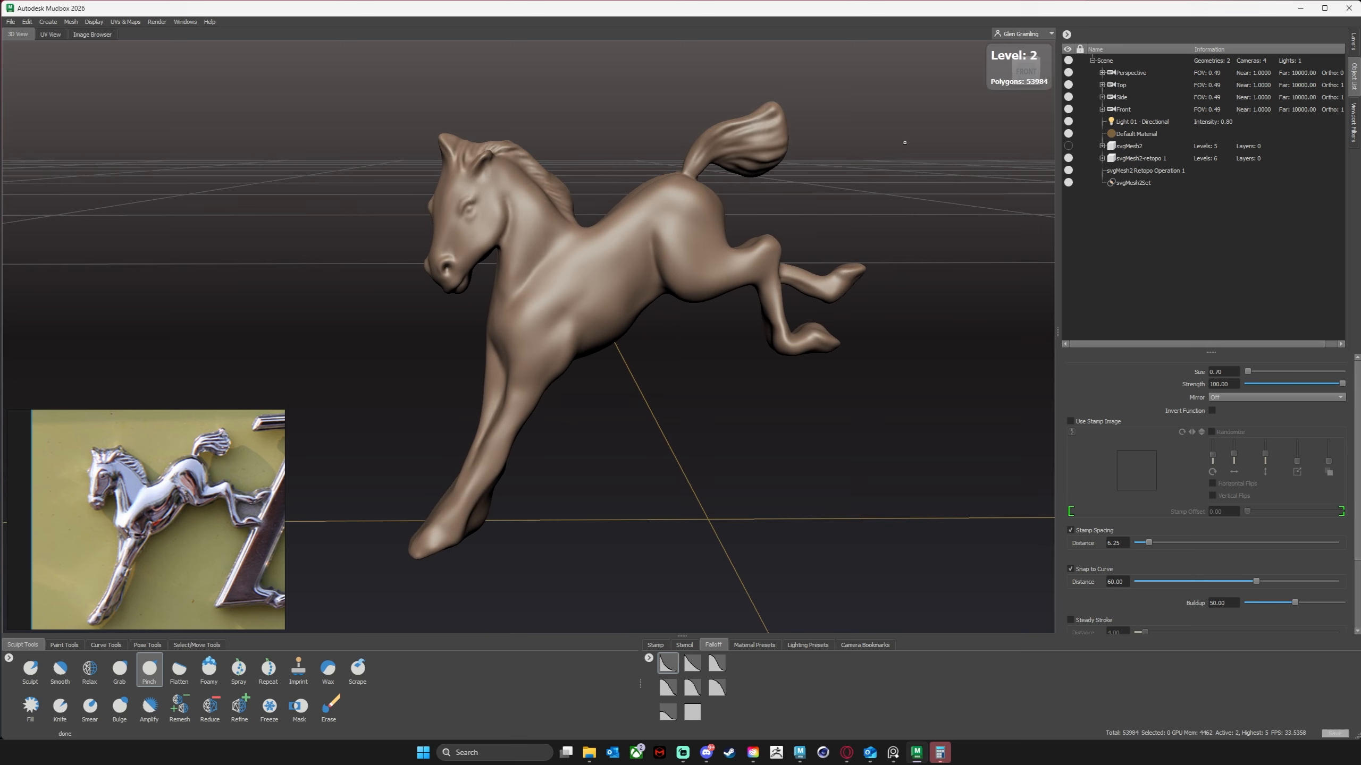
key(Page_Up)
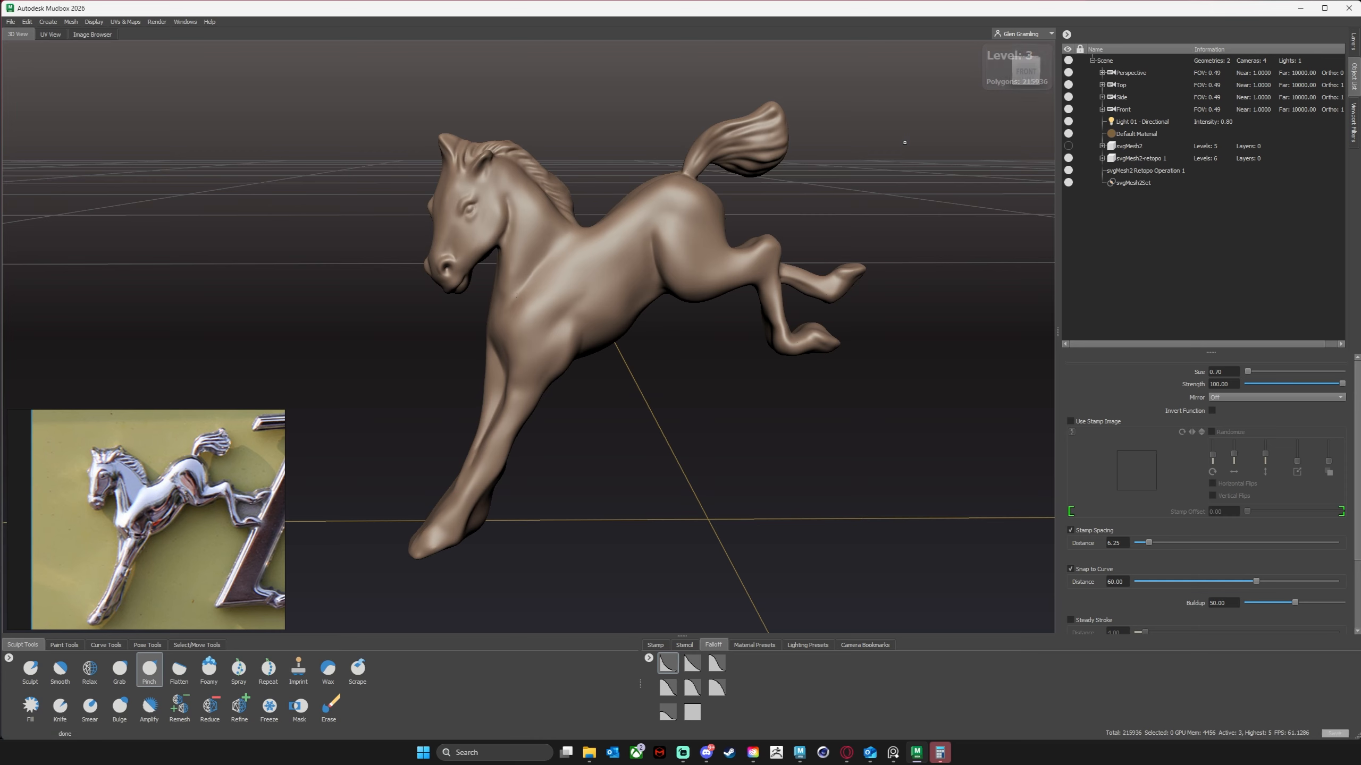
key(Page_Down)
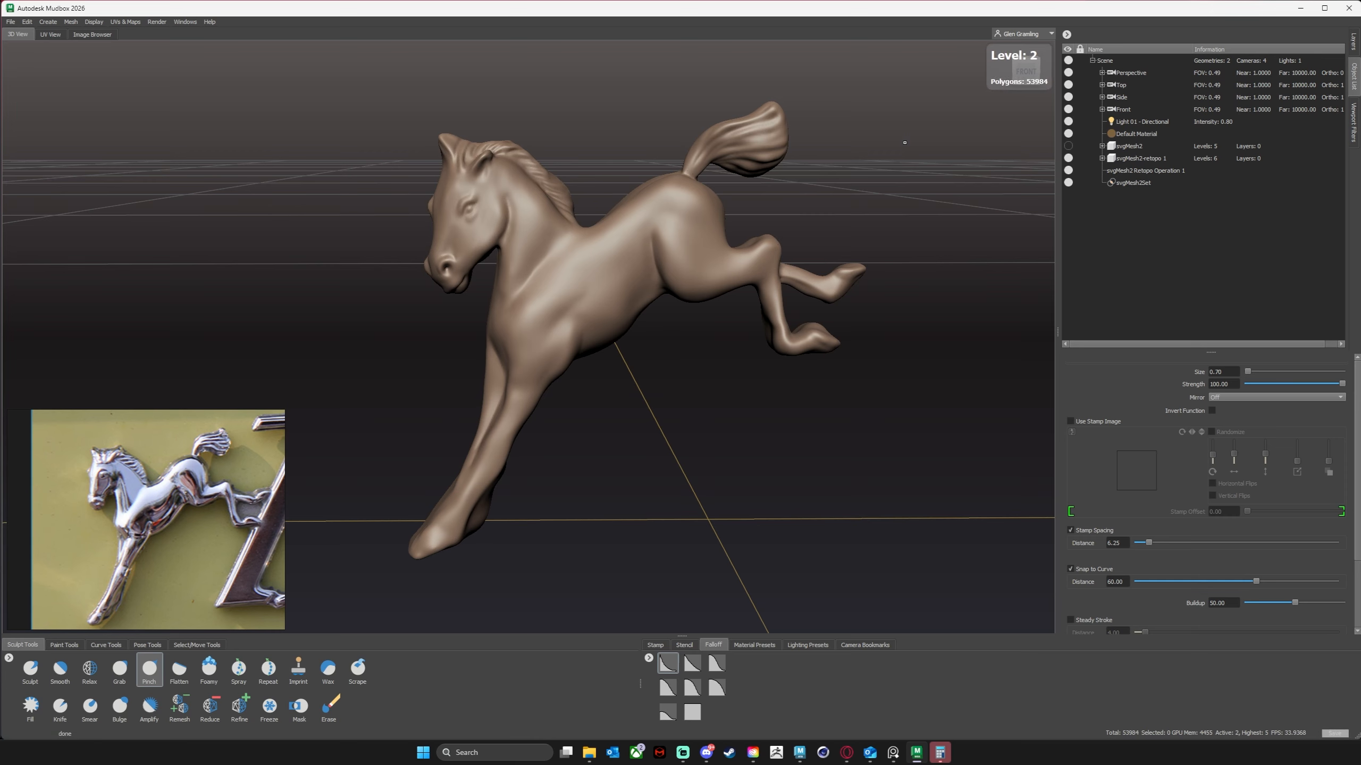
alt+drag(793, 465, 740, 376)
alt+drag(710, 441, 688, 387)
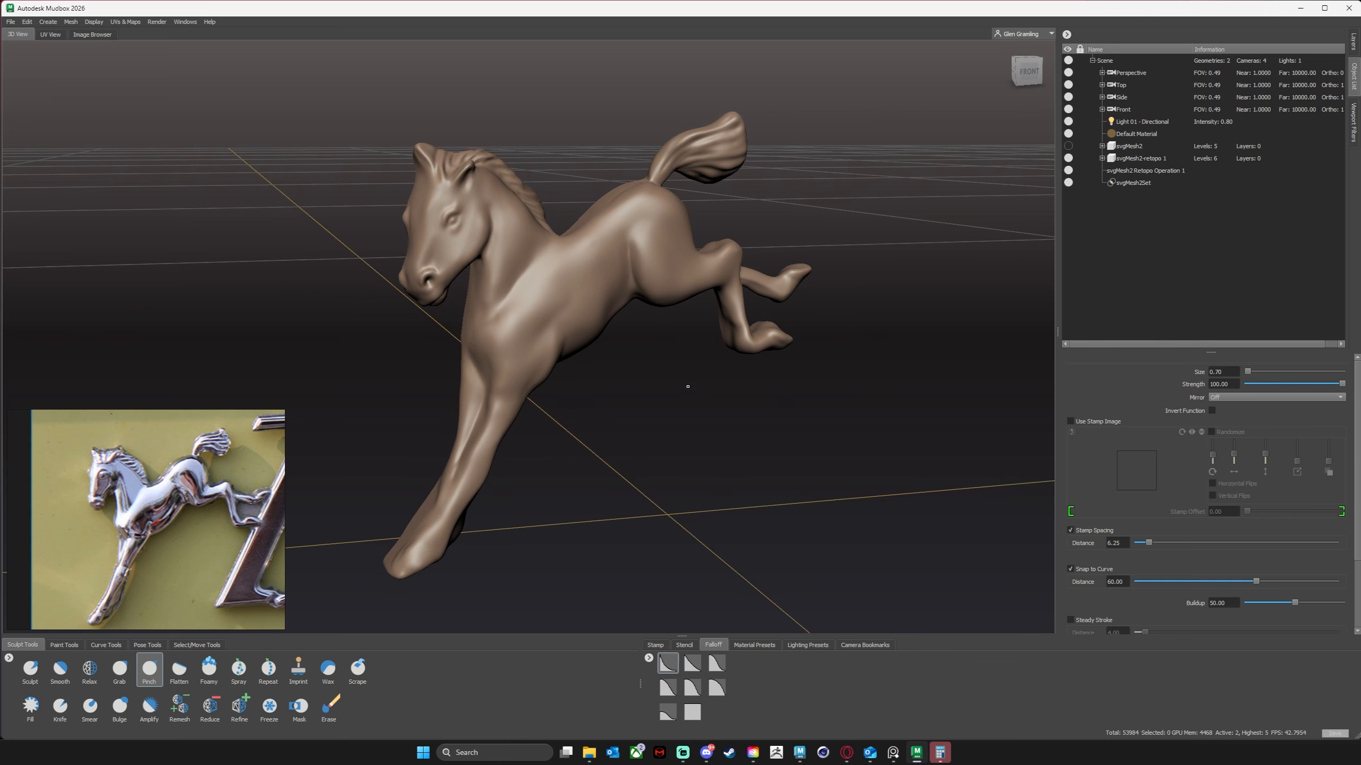
alt+drag(857, 396, 1050, 211)
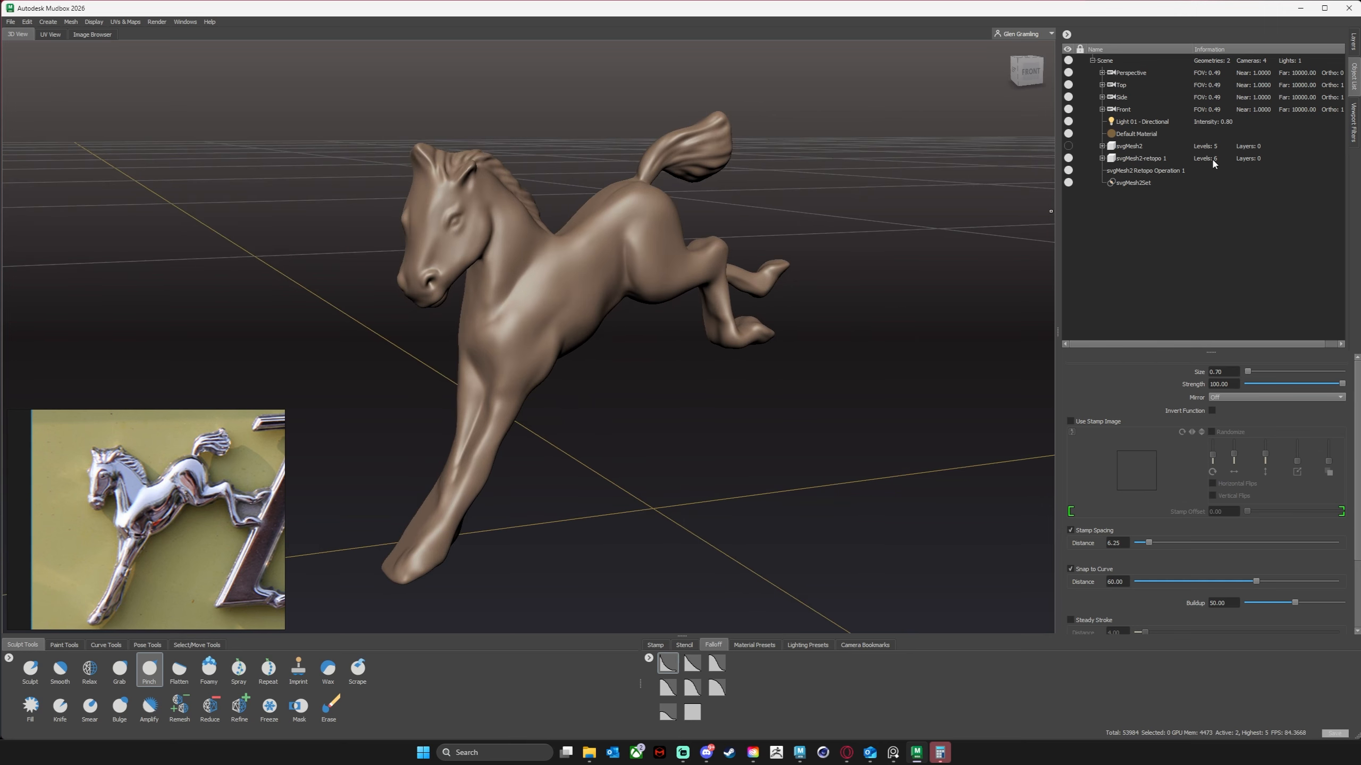
Delete the svgMesh2-retopo 1 object and make the original svgMesh2 visible again.
click(1139, 160)
click(1130, 146)
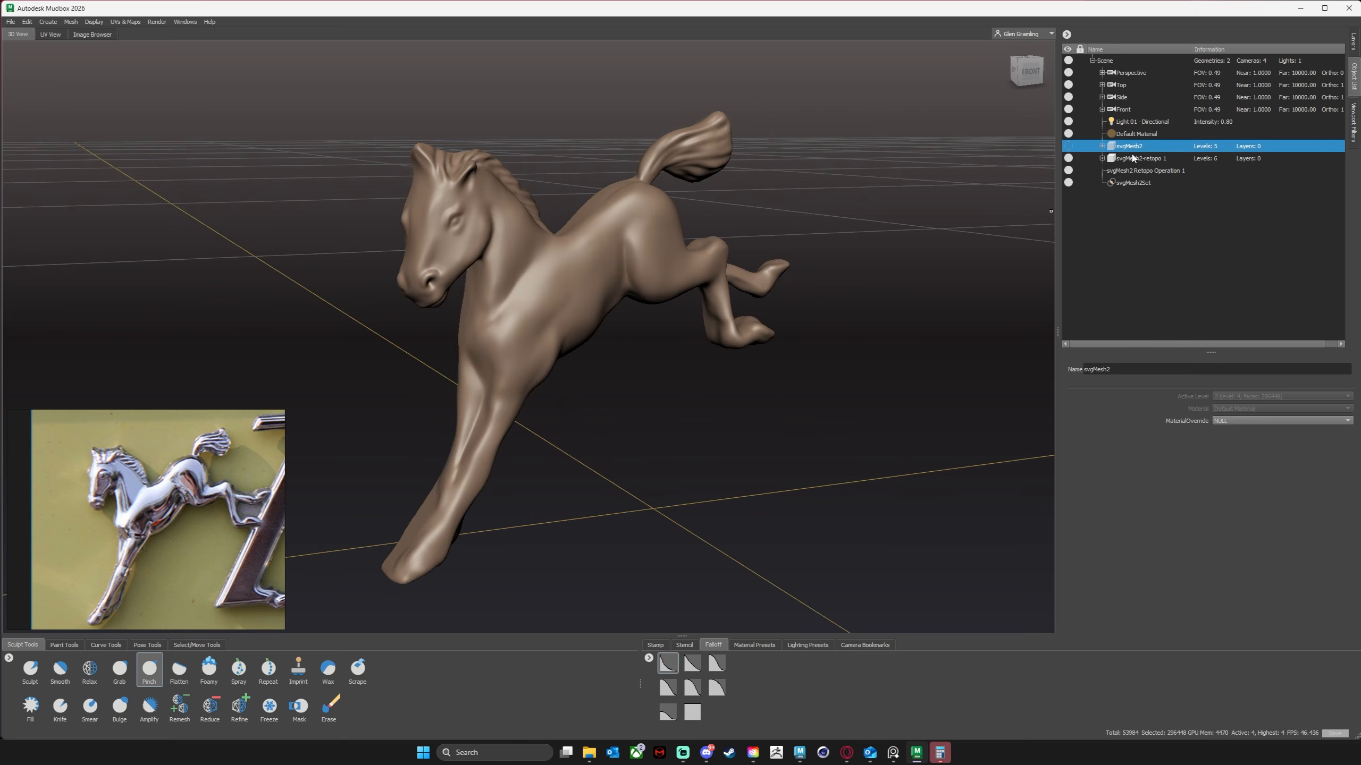
click(1133, 158)
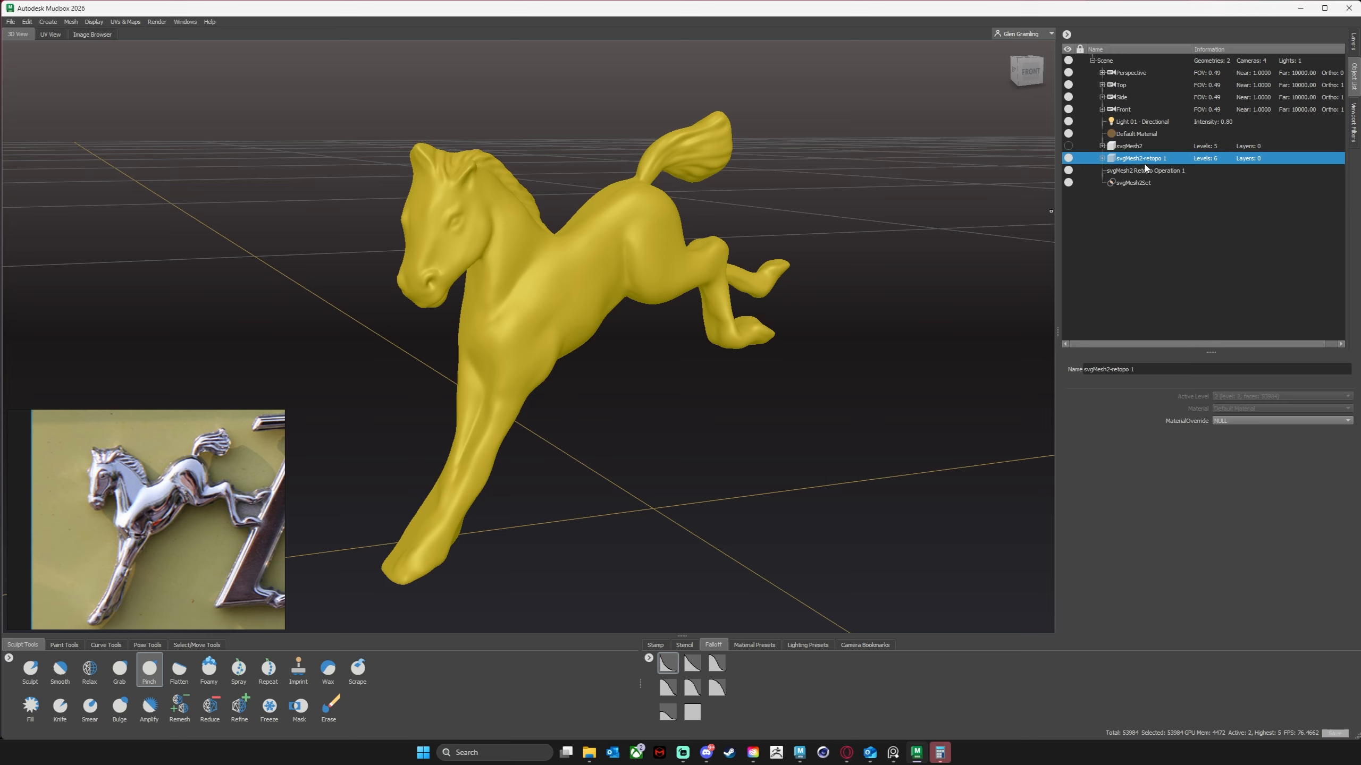
right_click(1147, 161)
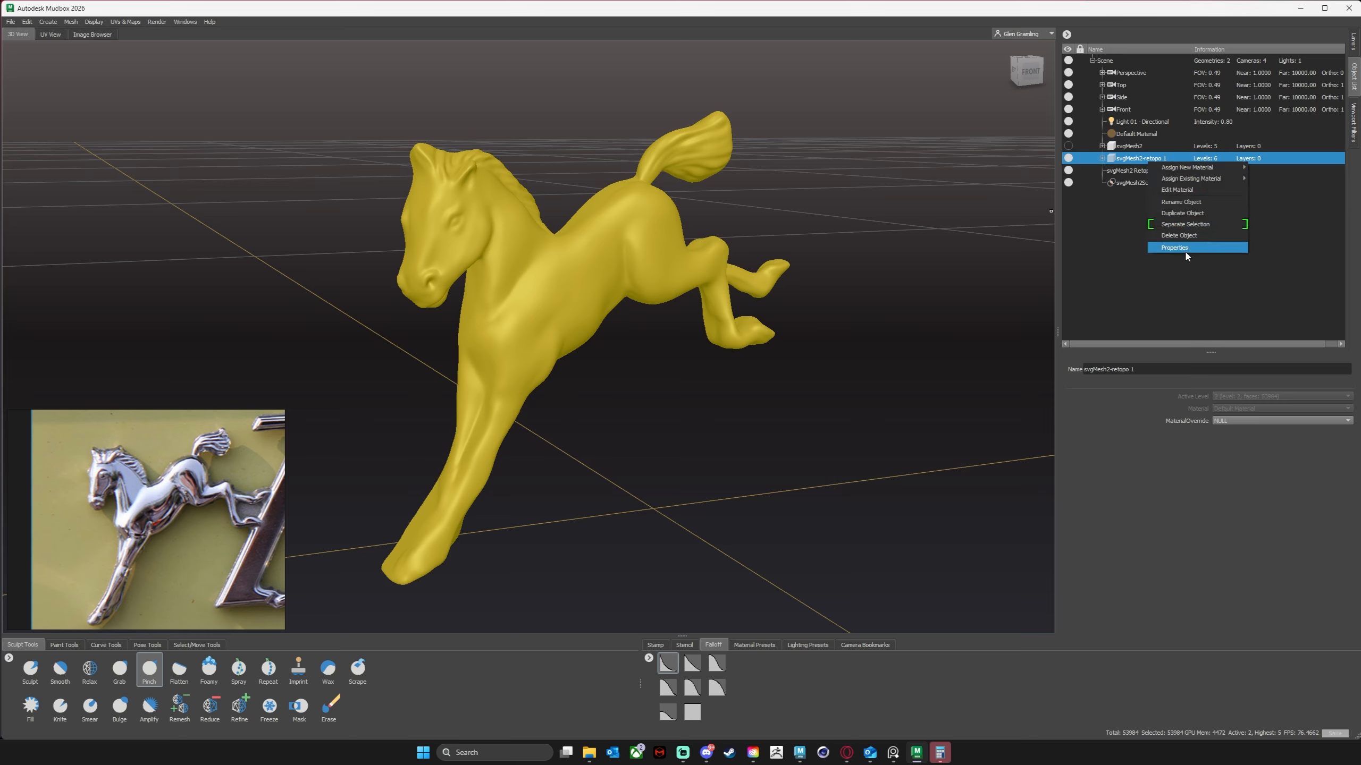
click(1189, 236)
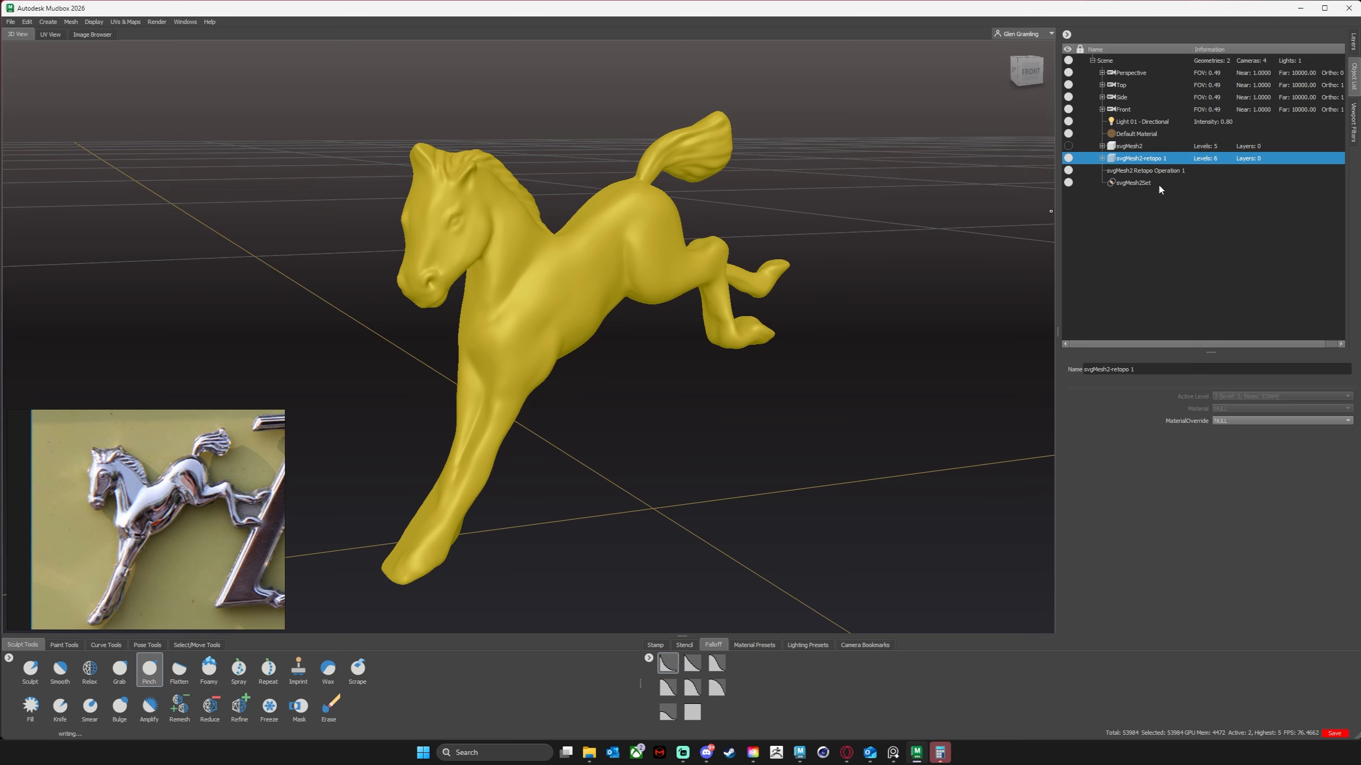
click(1132, 148)
click(1069, 146)
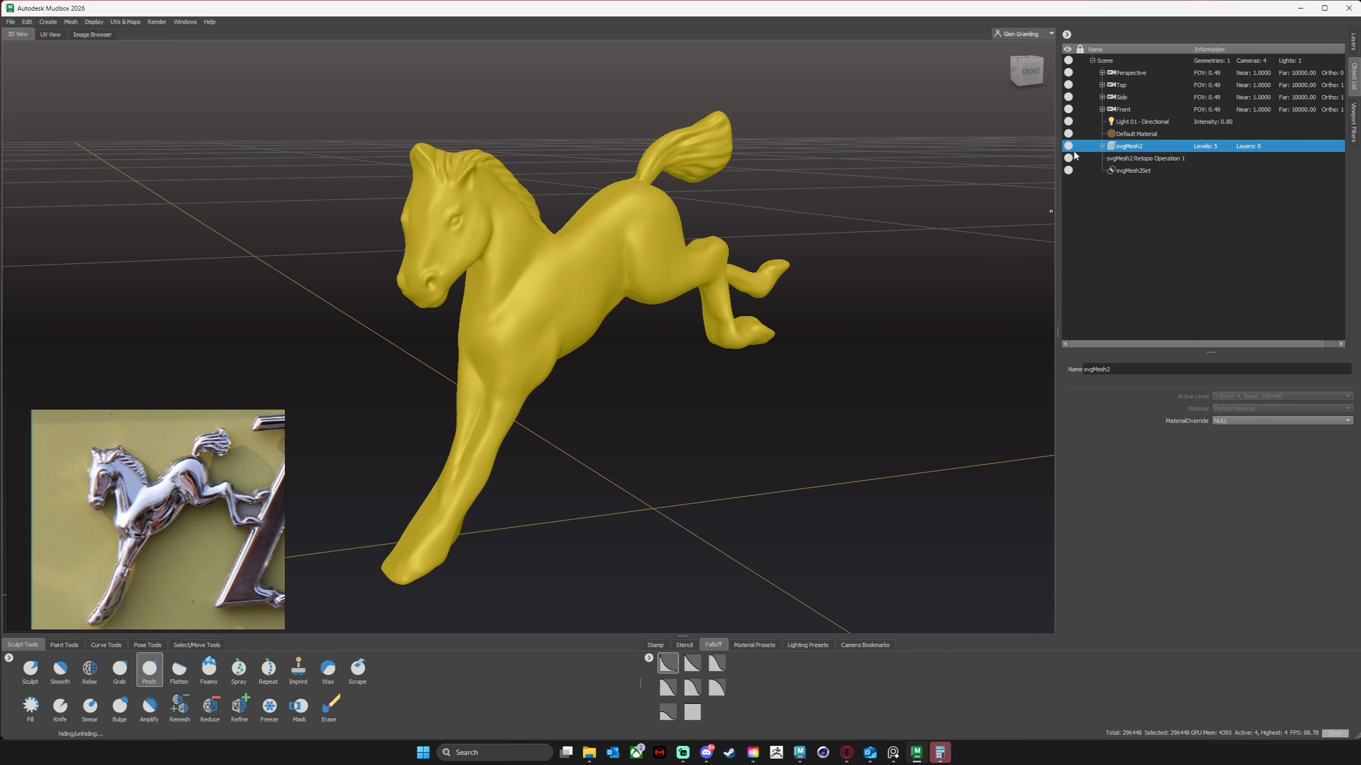
Retopologize svgMesh2 again using its existing retopo operation, transferring the sculpted detail to the new mesh.
alt+drag(892, 339, 962, 289)
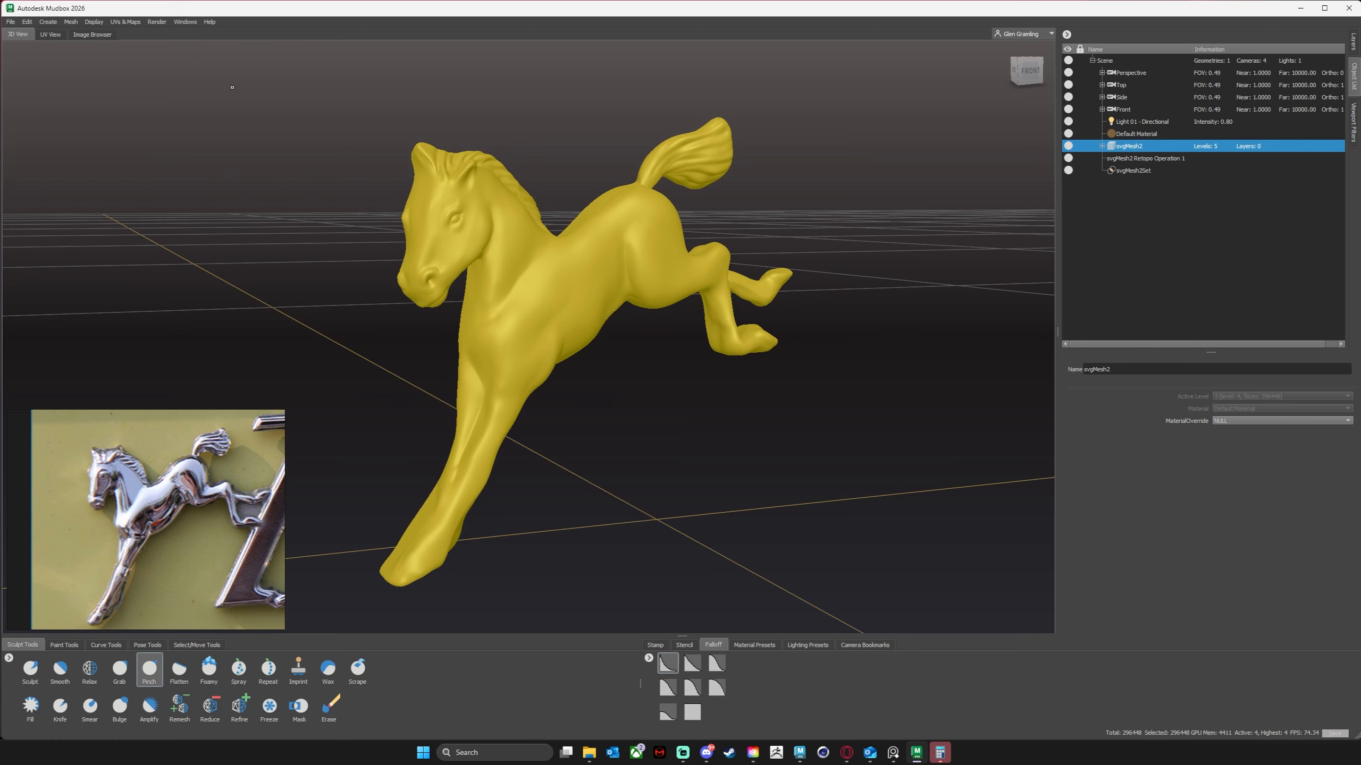
click(71, 21)
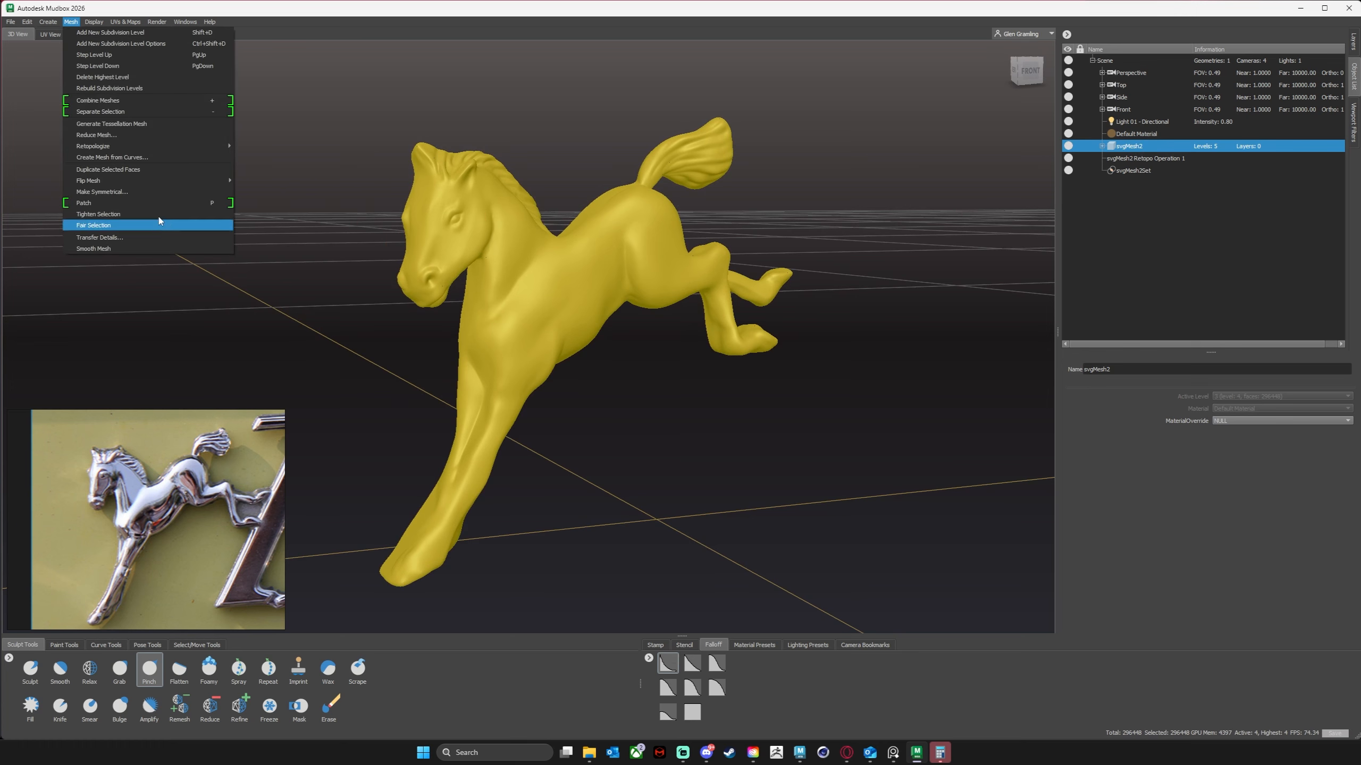
mouse_move(172, 146)
click(301, 146)
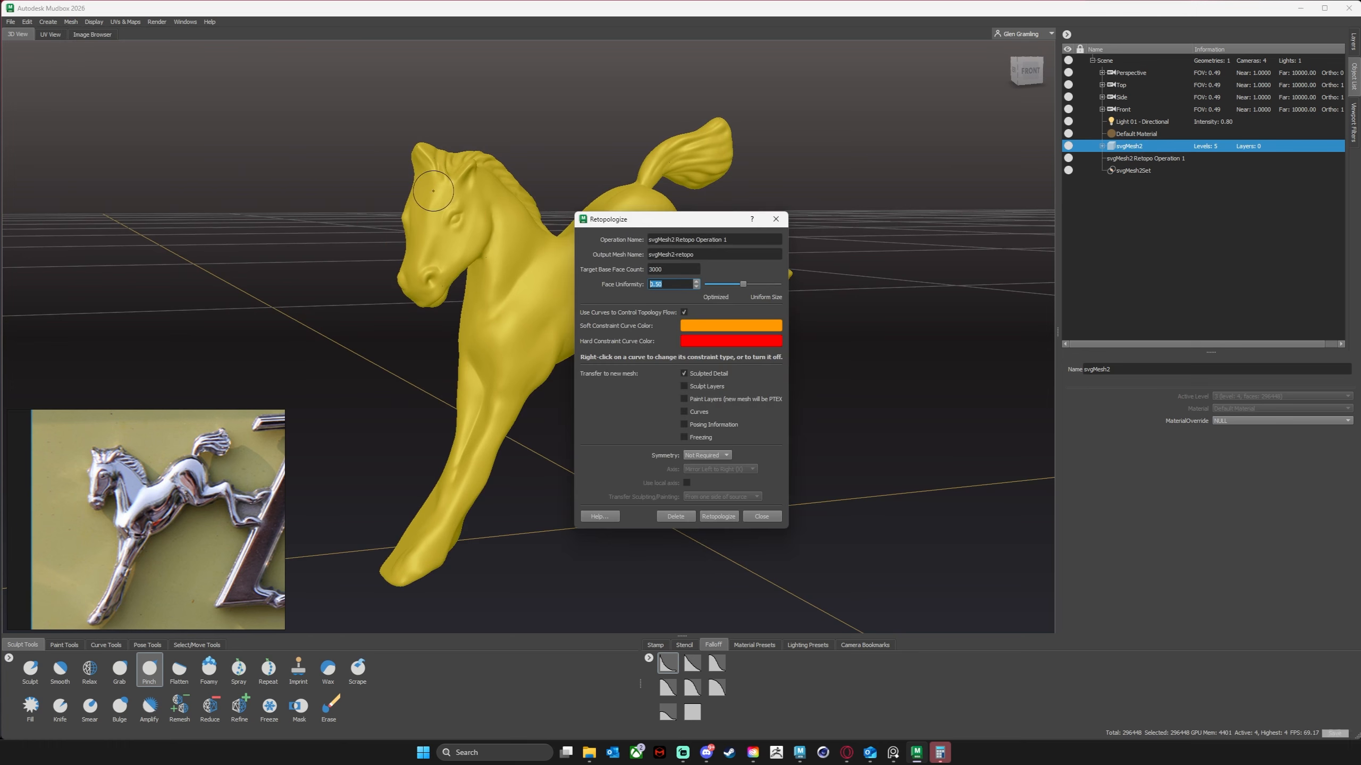
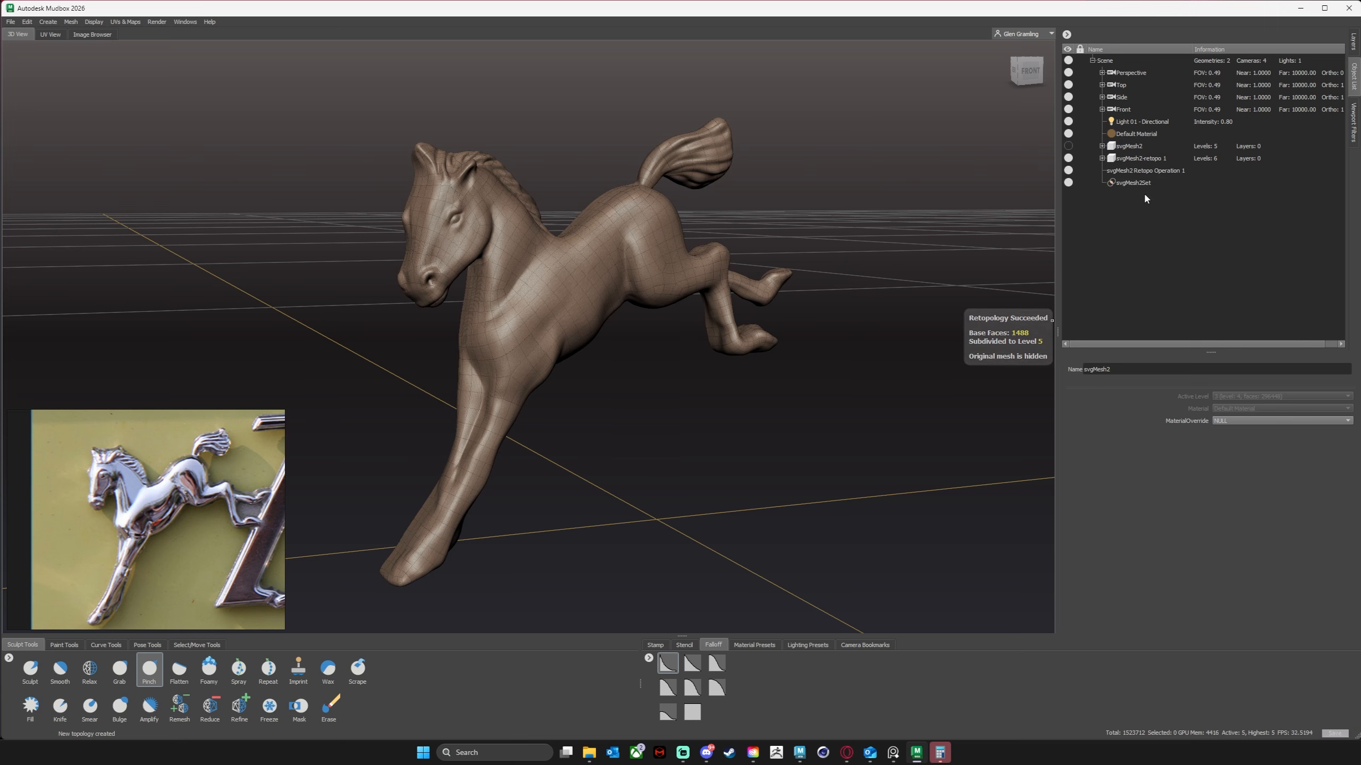
Lower the new retopologized horse to subdivision level 2 and inspect its wireframe up close.
alt+drag(810, 292, 838, 368)
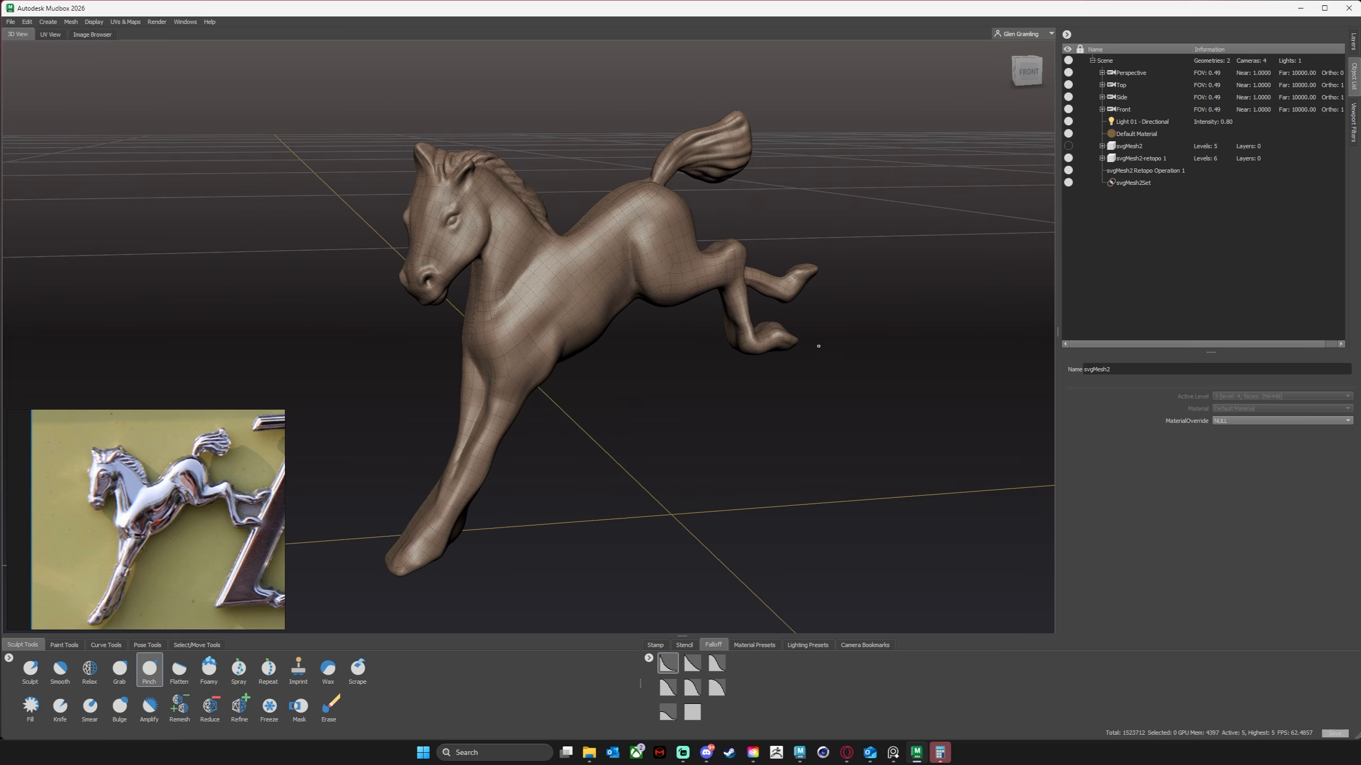
alt+right_drag(814, 344, 829, 445)
alt+middle_drag(831, 444, 815, 396)
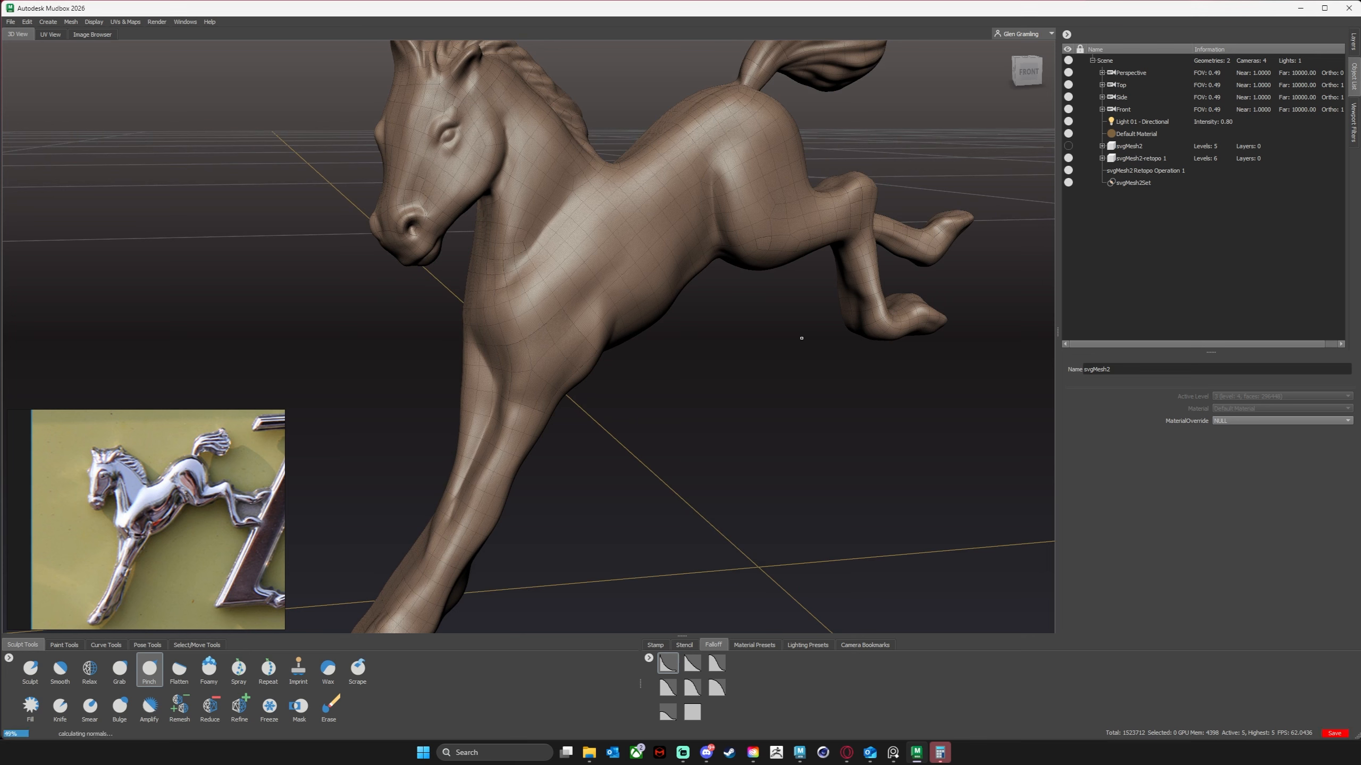
key(Page_Down)
key(Page_Down)
key(Page_Down)
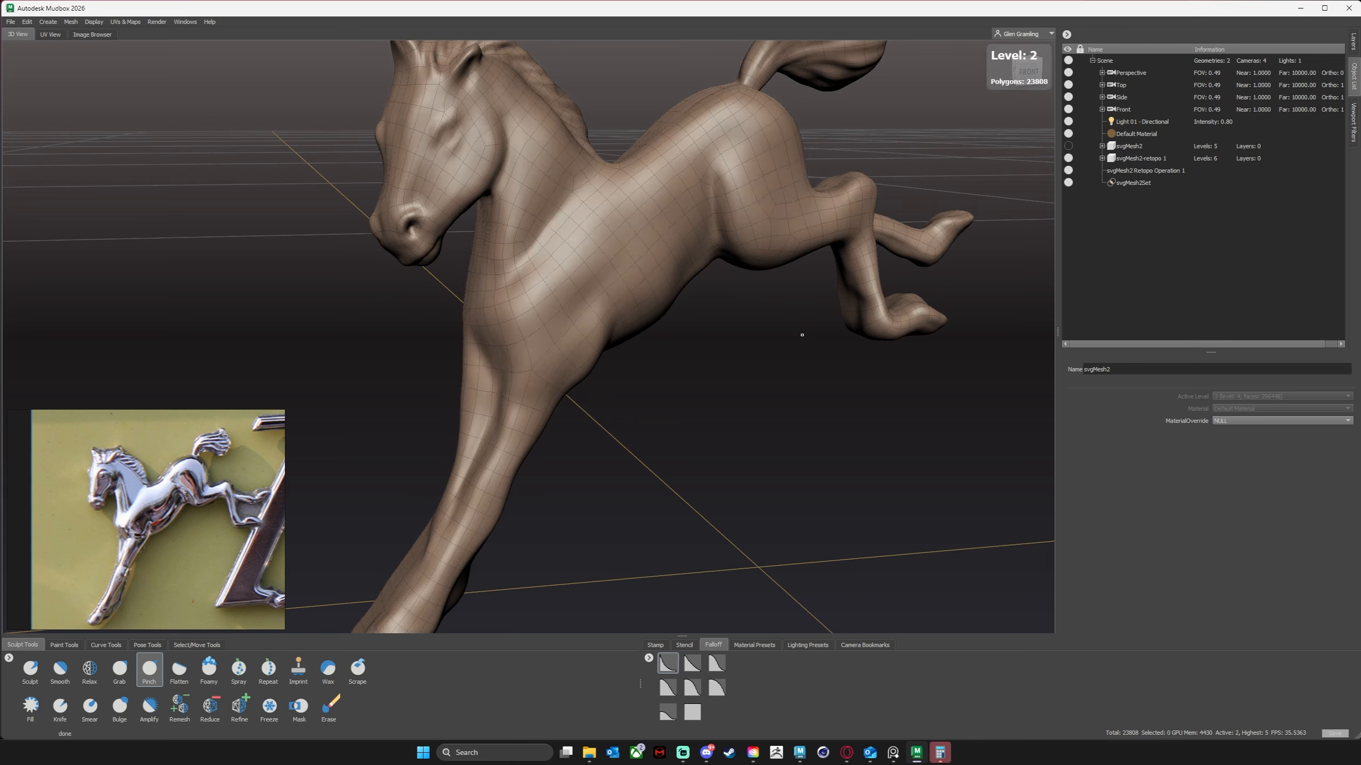
Compare the retopologized horse's wireframe at subdivision levels 1, 2 and 3, ending at level 2.
key(Page_Up)
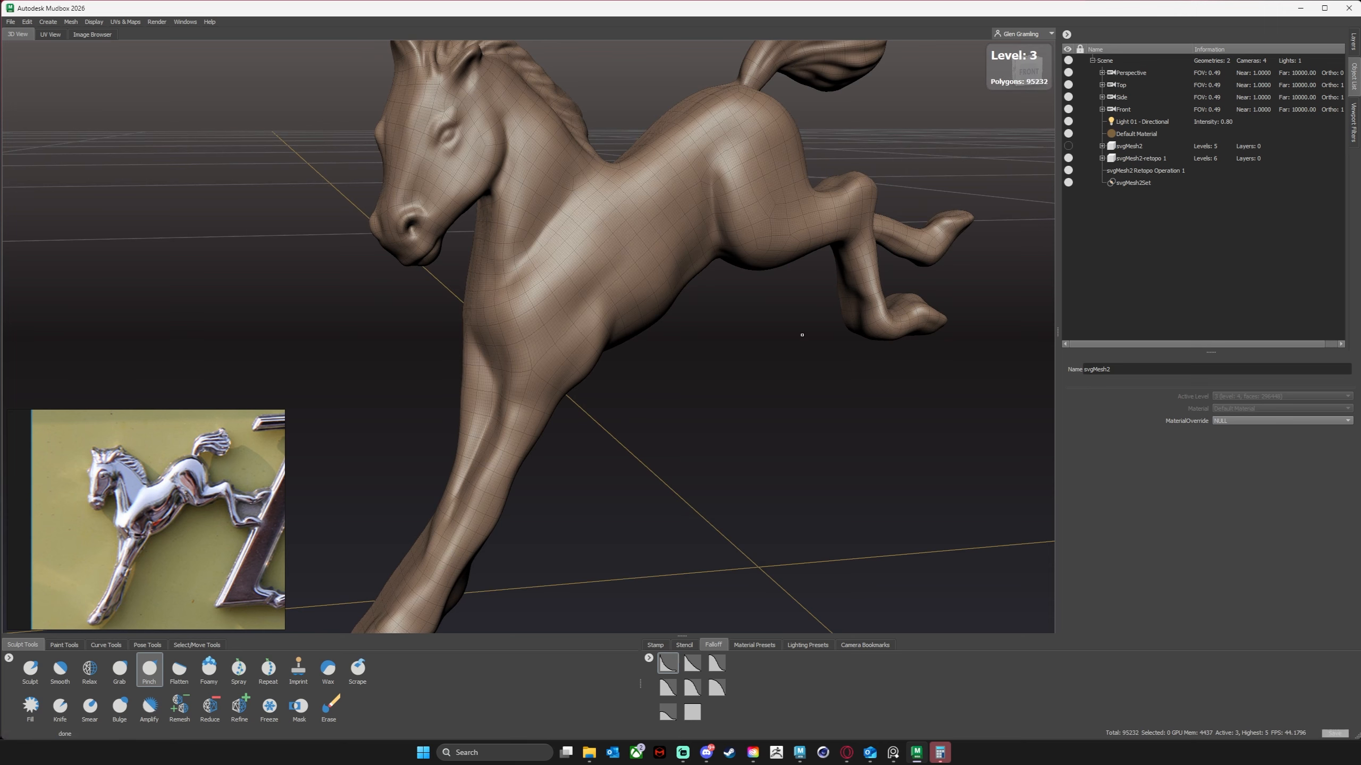
key(Page_Down)
key(Page_Down)
key(Page_Up)
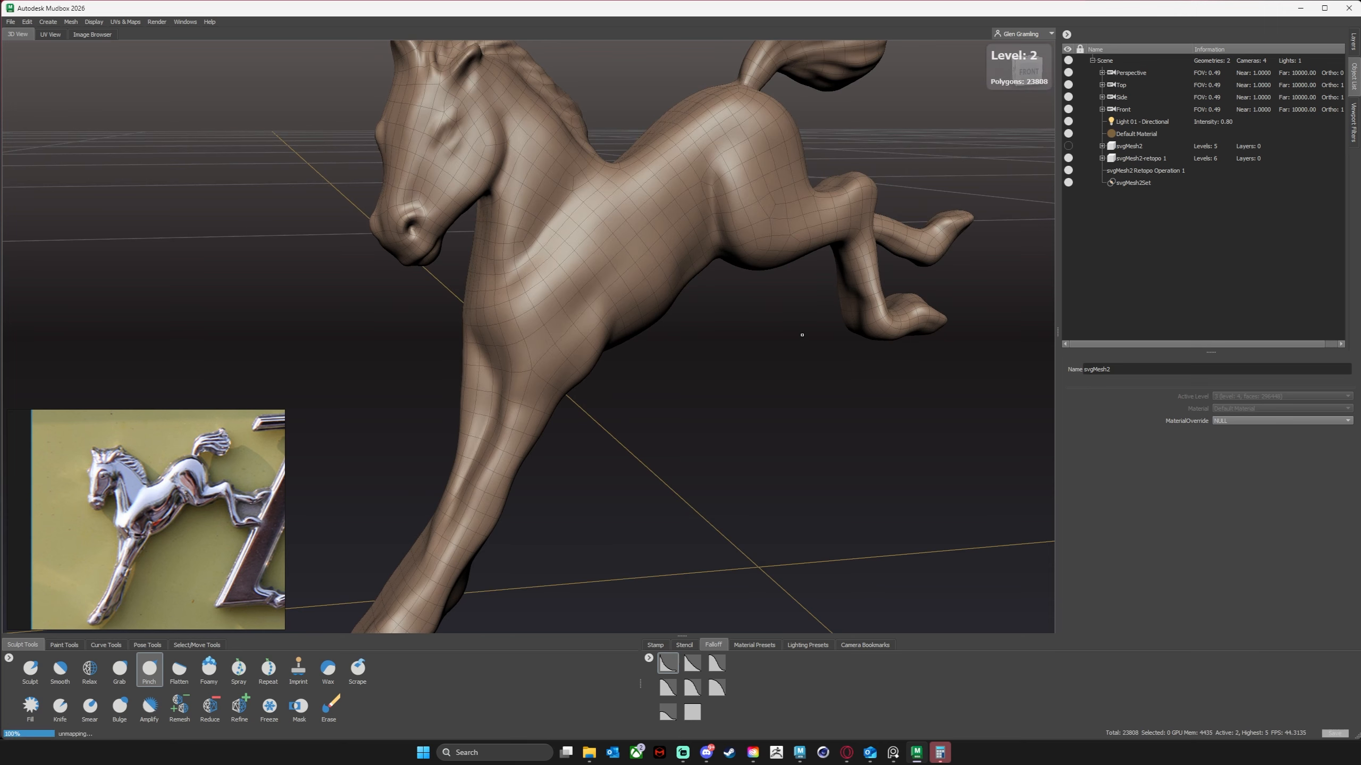
key(Page_Up)
key(Page_Down)
Hide the retopologized horse's wireframe and review its overall shape from a distance at level 2.
alt+drag(735, 378, 736, 357)
alt+right_drag(722, 408, 719, 305)
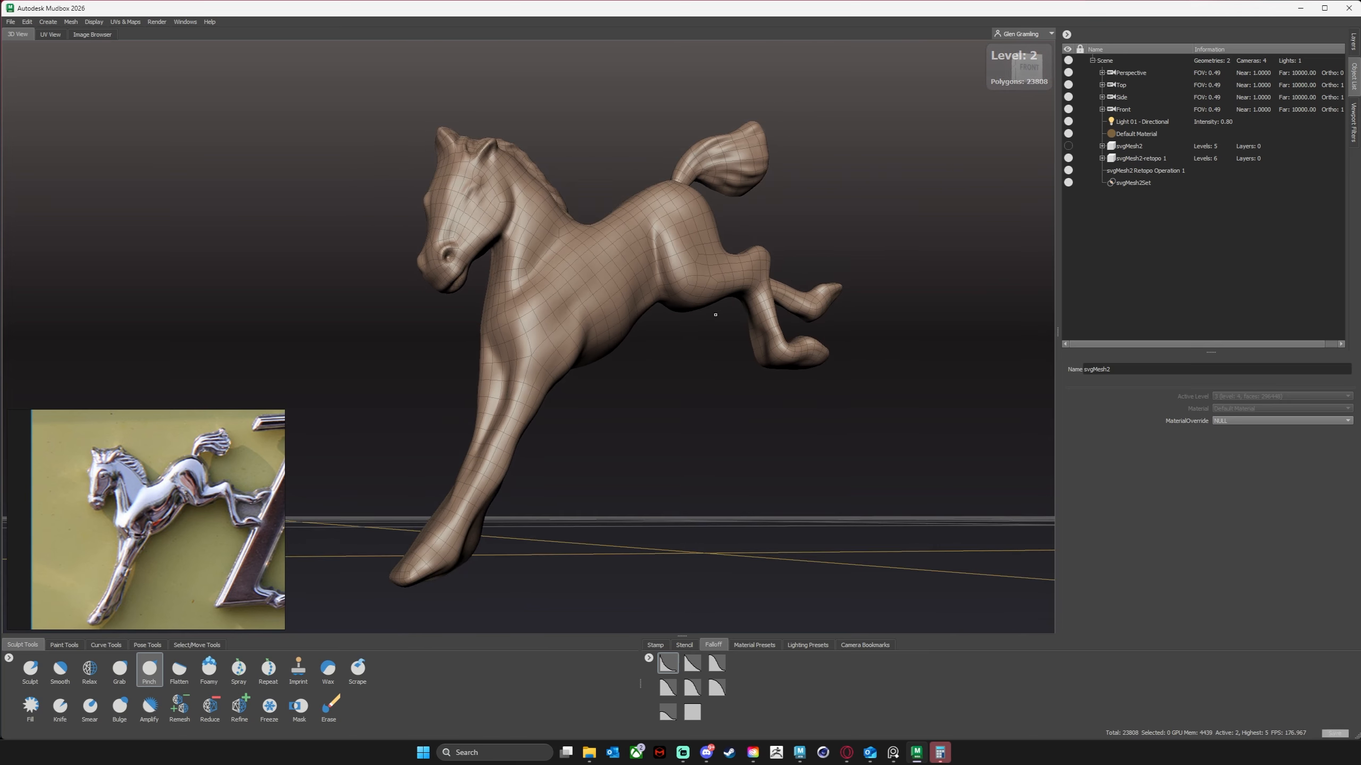
alt+middle_drag(719, 306, 717, 263)
alt+drag(755, 403, 668, 352)
key(w)
mouse_move(668, 353)
alt+right_down()
mouse_move(675, 298)
mouse_move(675, 330)
alt+right_up()
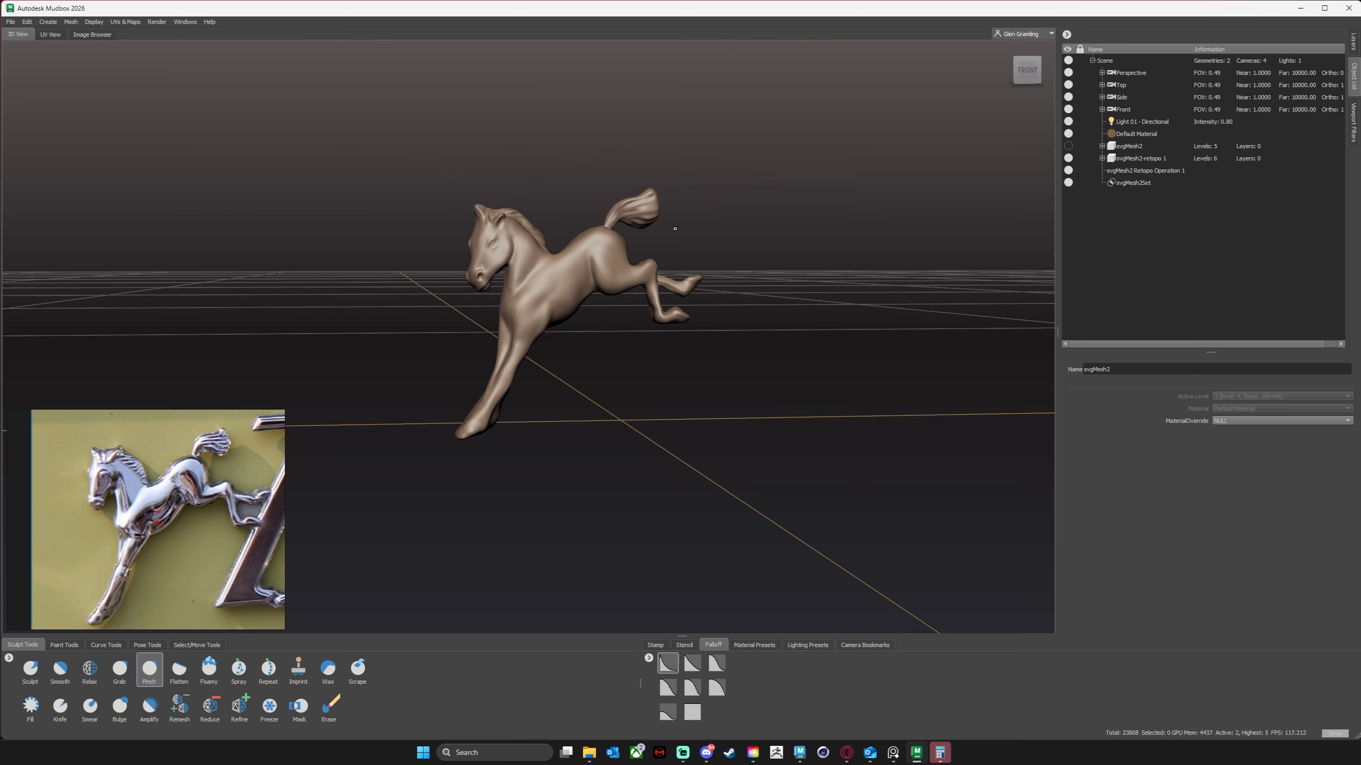
Examine the horse sculpt from several angles and compare its subdivision levels, ending at level 2.
alt+drag(697, 343, 726, 384)
alt+right_drag(727, 384, 716, 490)
alt+drag(716, 490, 704, 450)
key(Page_Down)
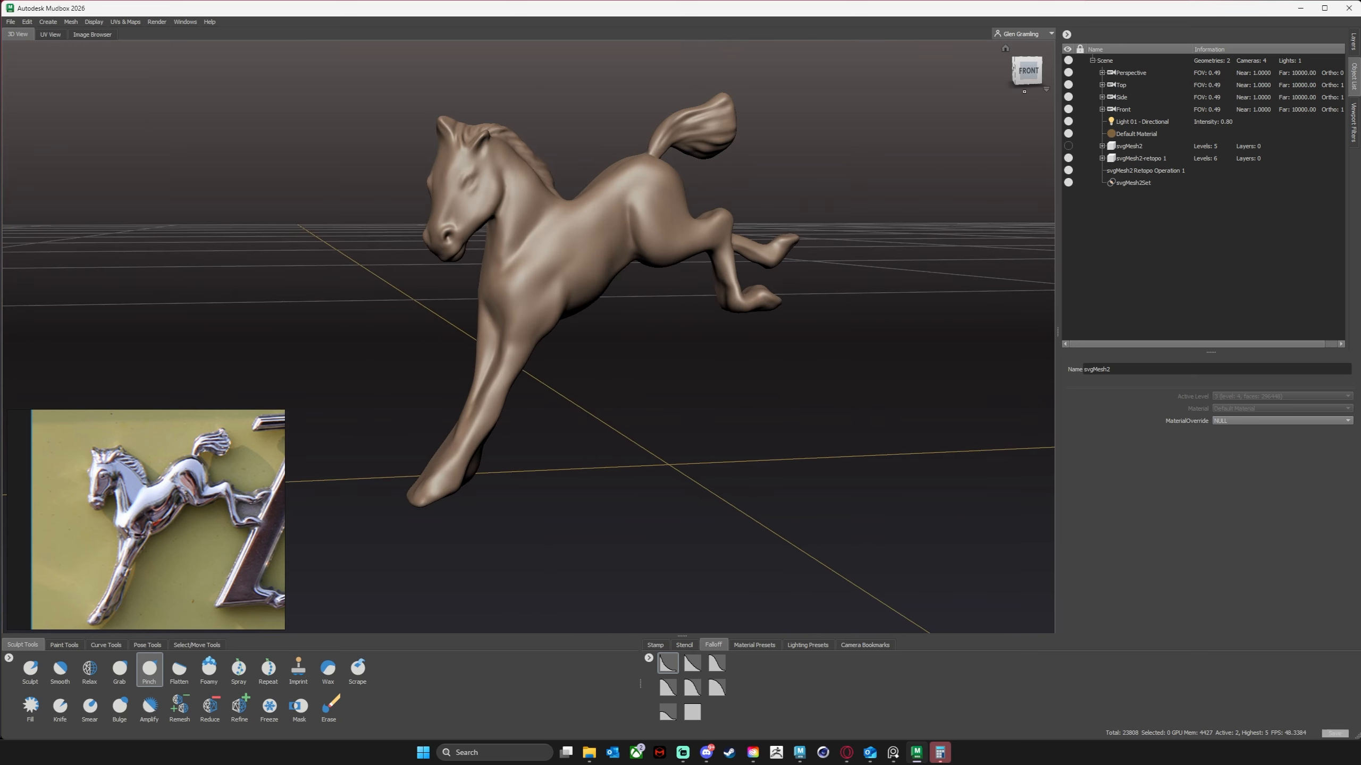
key(Page_Up)
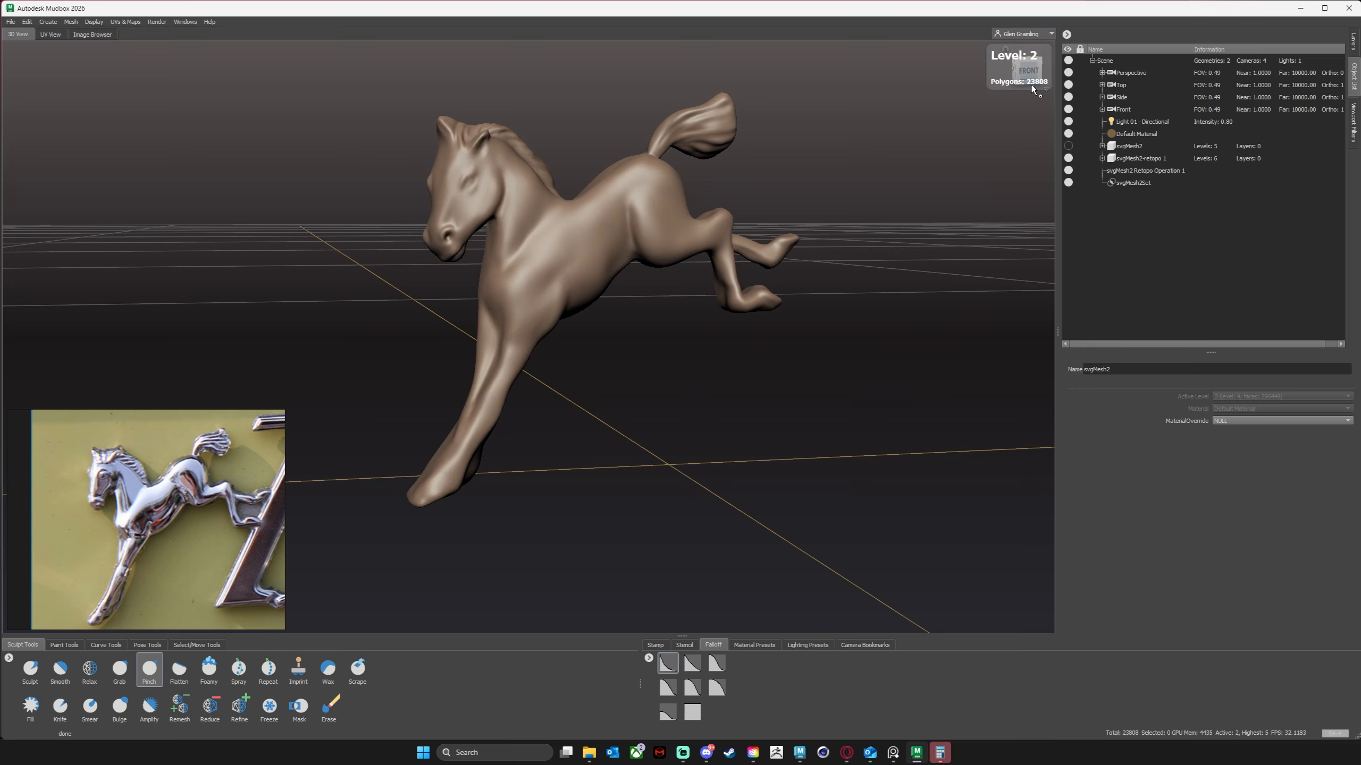
alt+drag(899, 325, 719, 373)
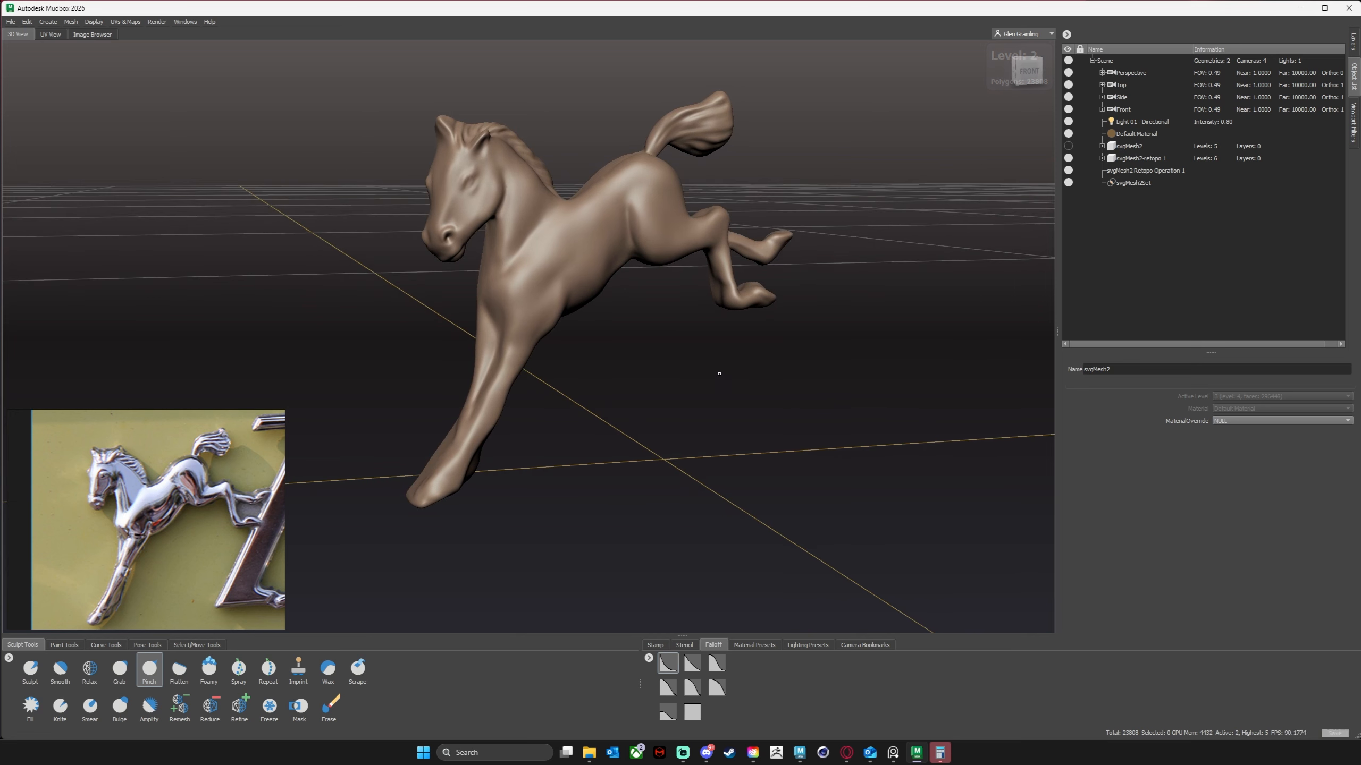
alt+drag(473, 309, 441, 294)
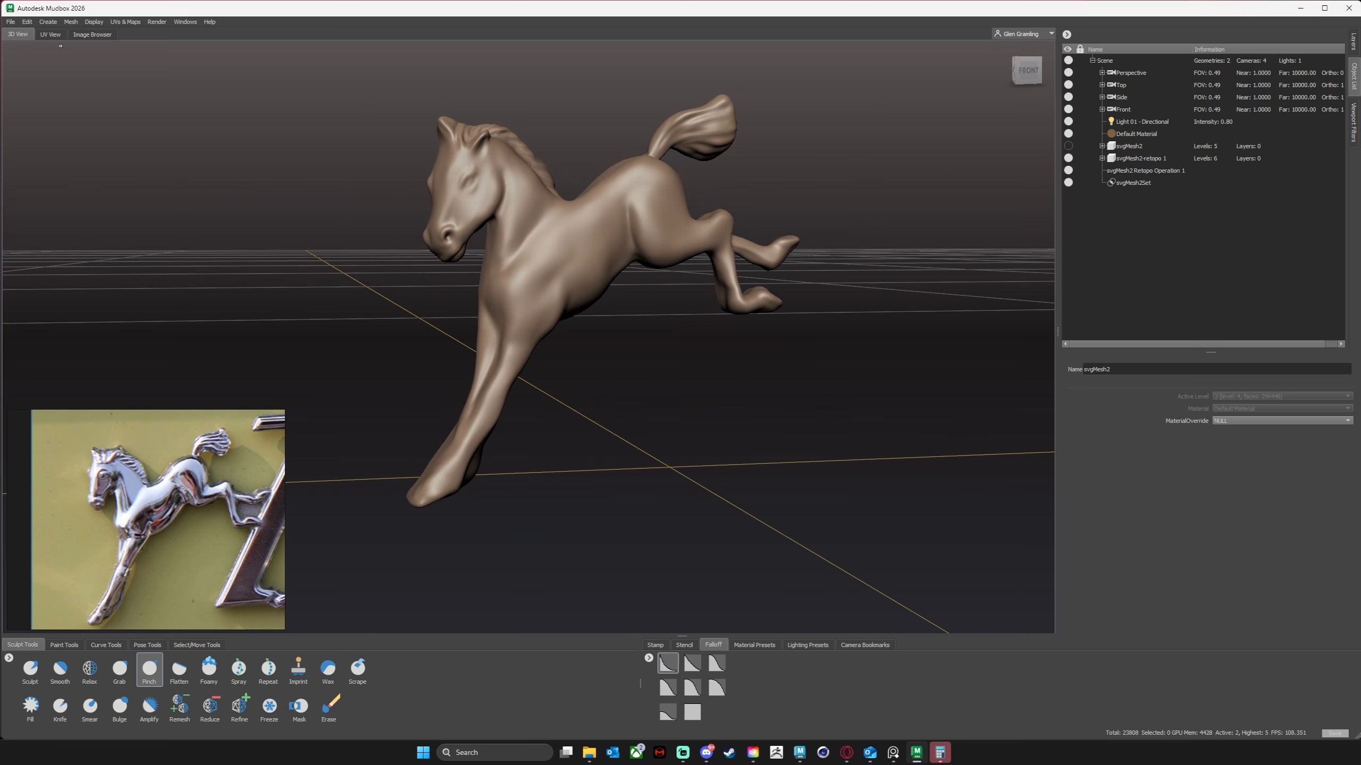
Select the svgMesh2-retopo 1 horse mesh as the object for the Maya transfer.
click(11, 22)
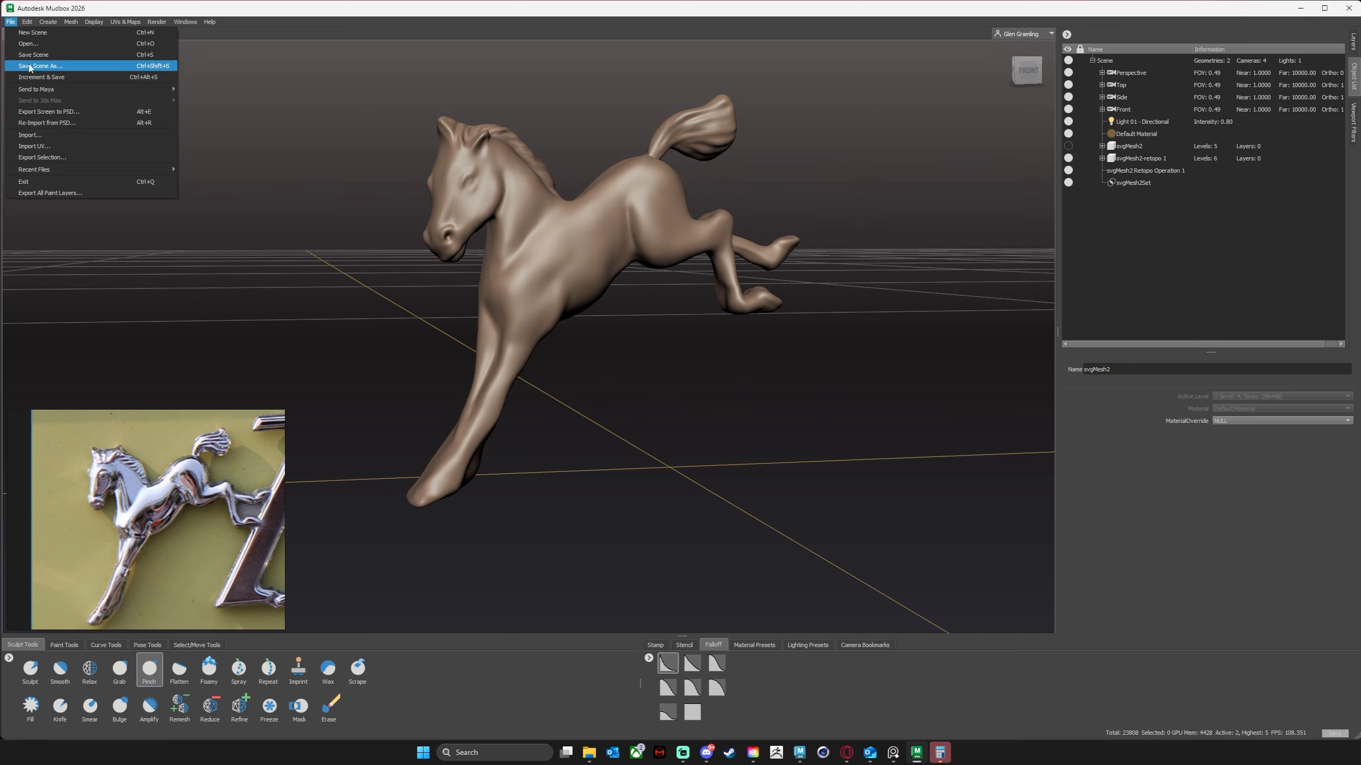
mouse_move(47, 89)
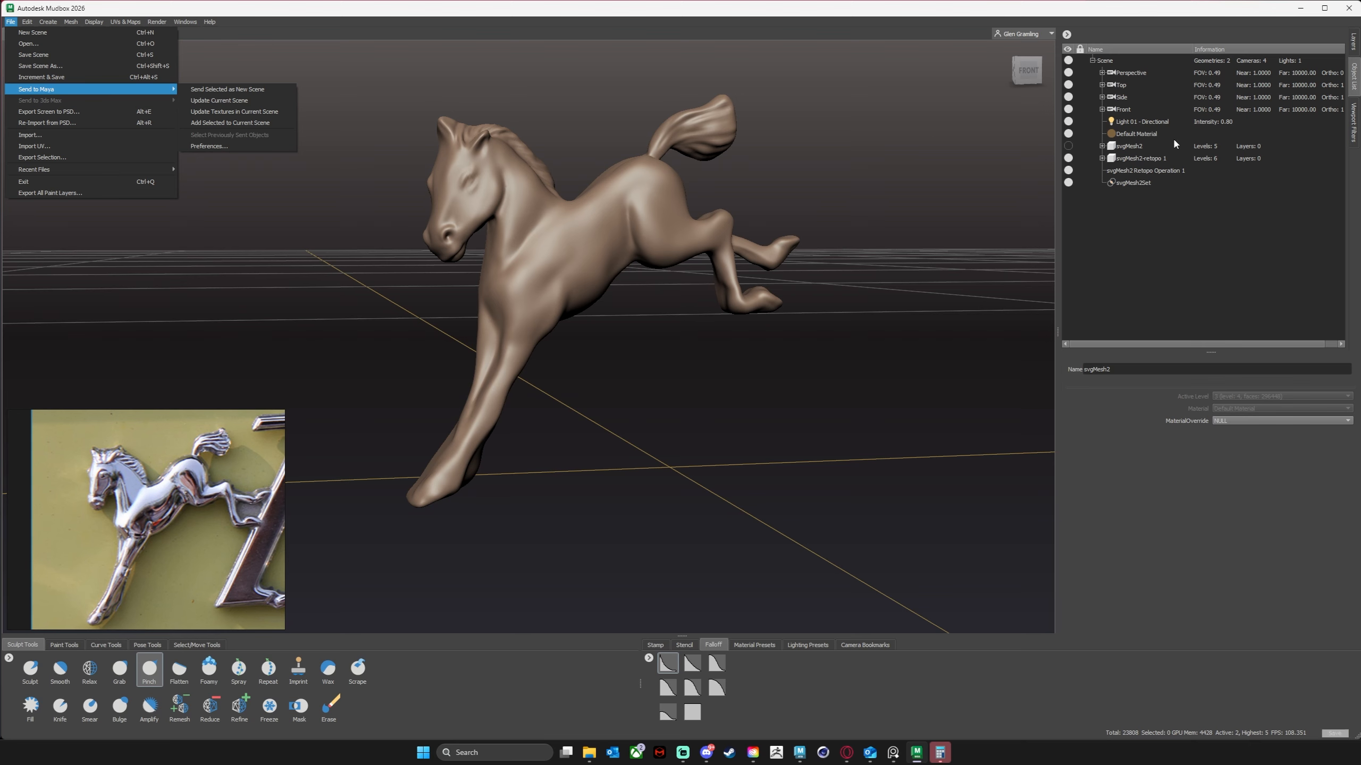
click(1139, 158)
alt+drag(707, 278, 606, 392)
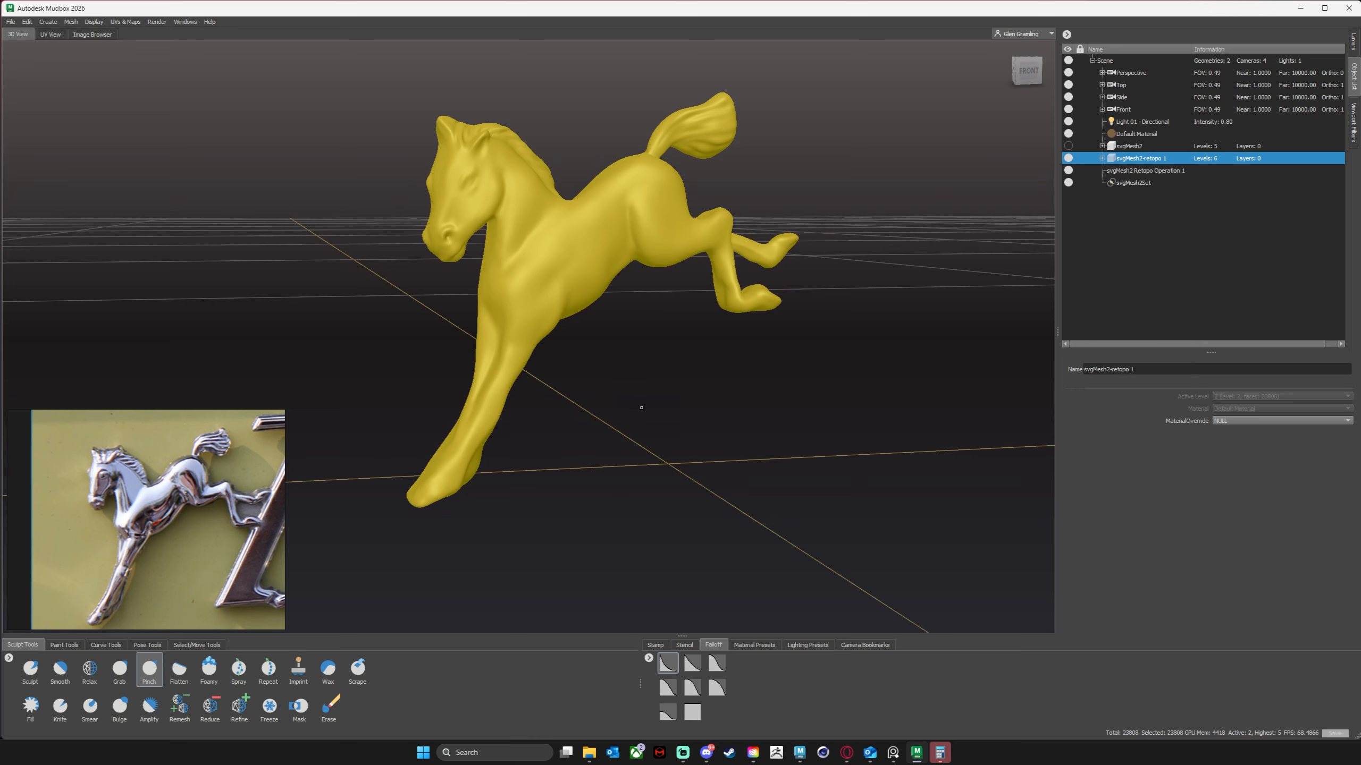
alt+drag(650, 411, 598, 377)
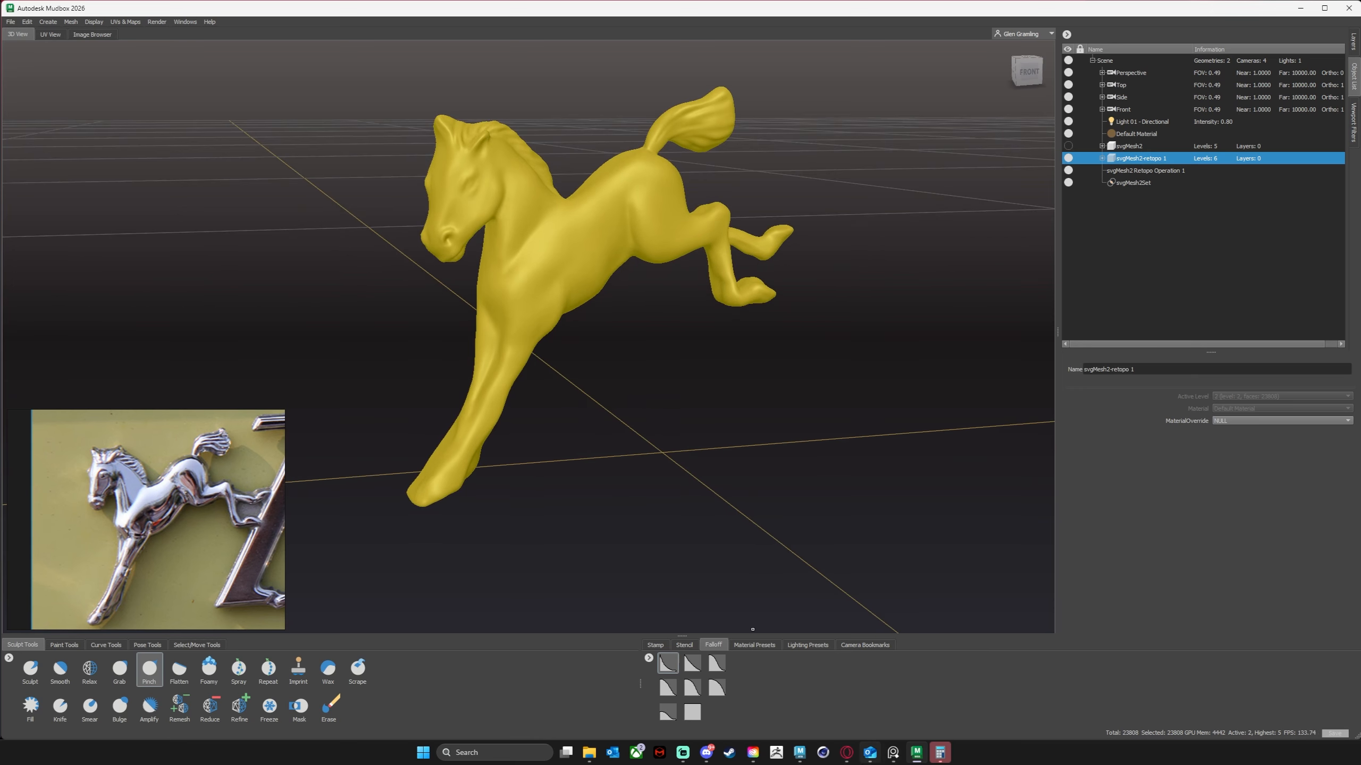
Switch to Maya and save the Emblems.mb scene with the Pinto, Ford and Runabout lettering.
click(800, 754)
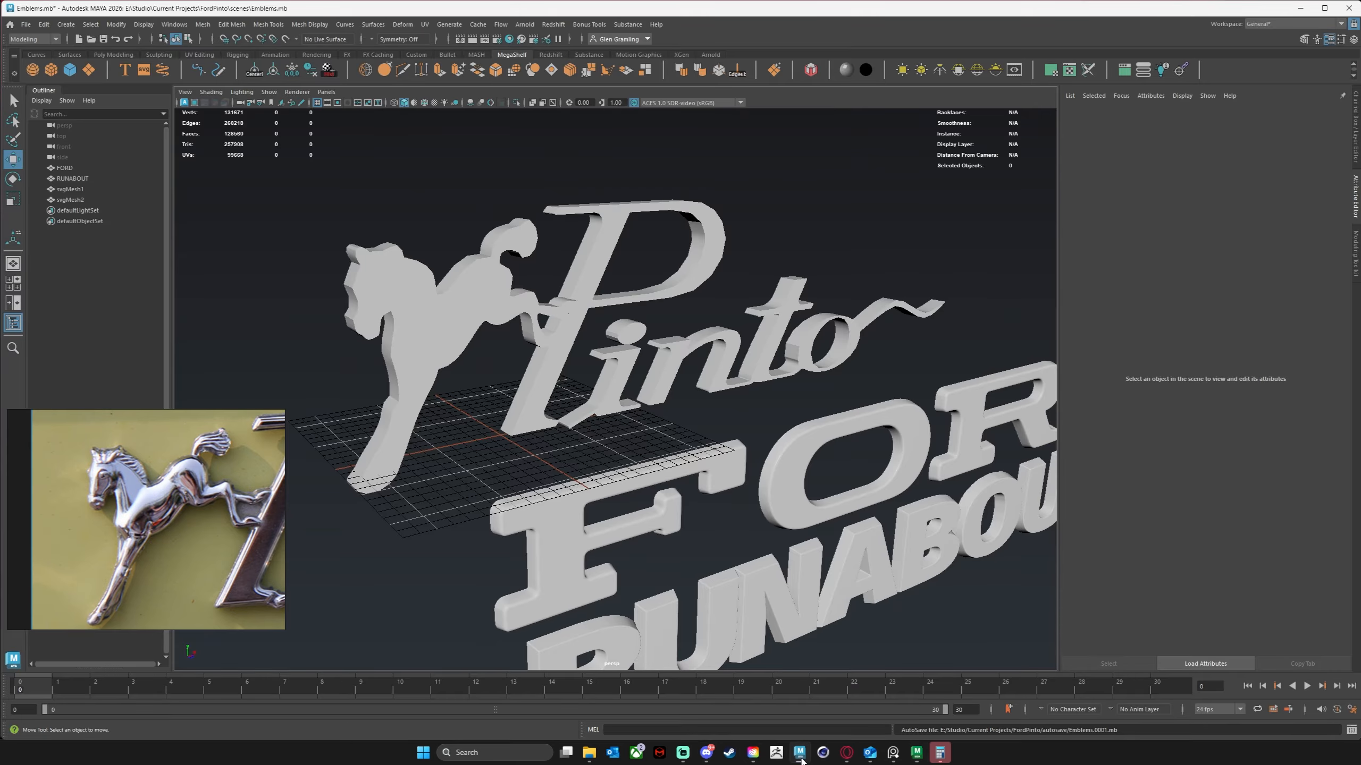
alt+drag(682, 417, 716, 421)
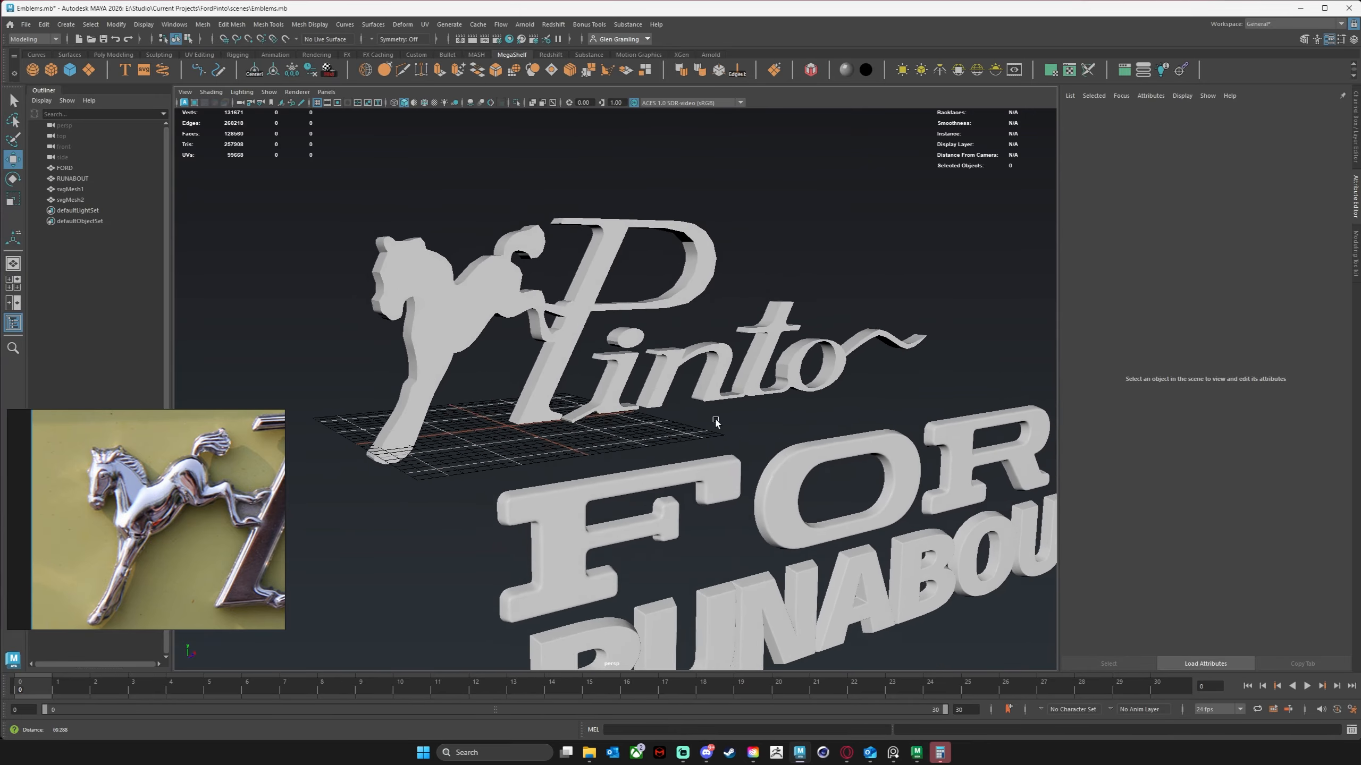
alt+right_drag(716, 421, 679, 303)
scroll(794, 346, up, 2)
scroll(799, 327, down, 3)
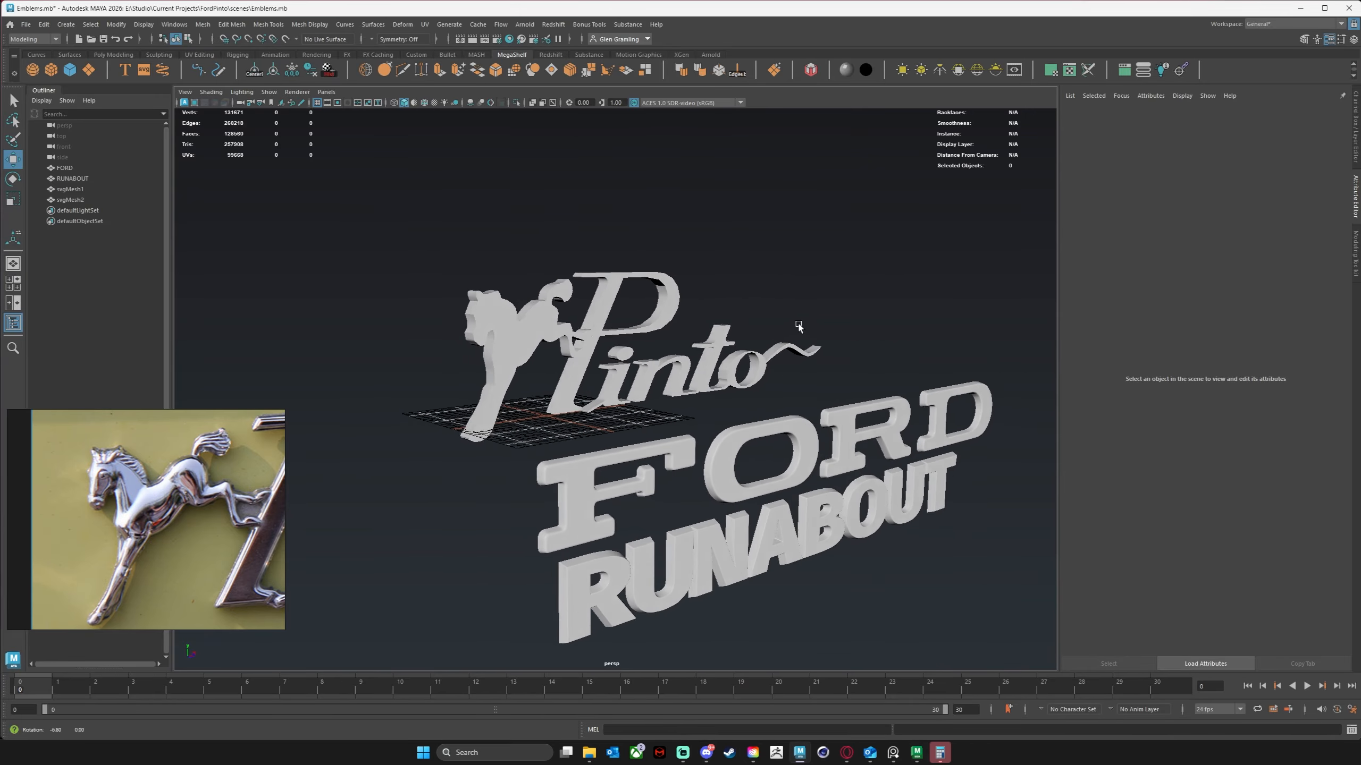
key(ctrl+s)
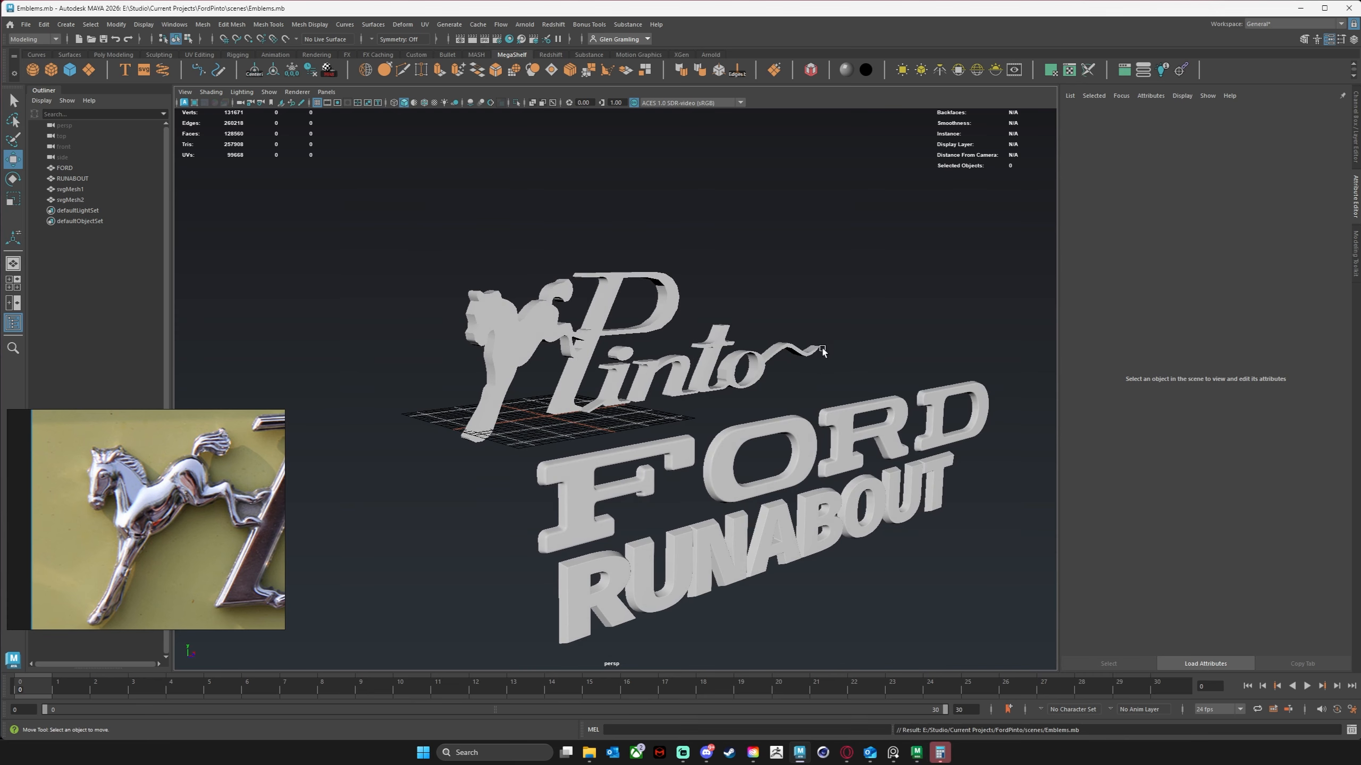
alt+drag(823, 351, 794, 410)
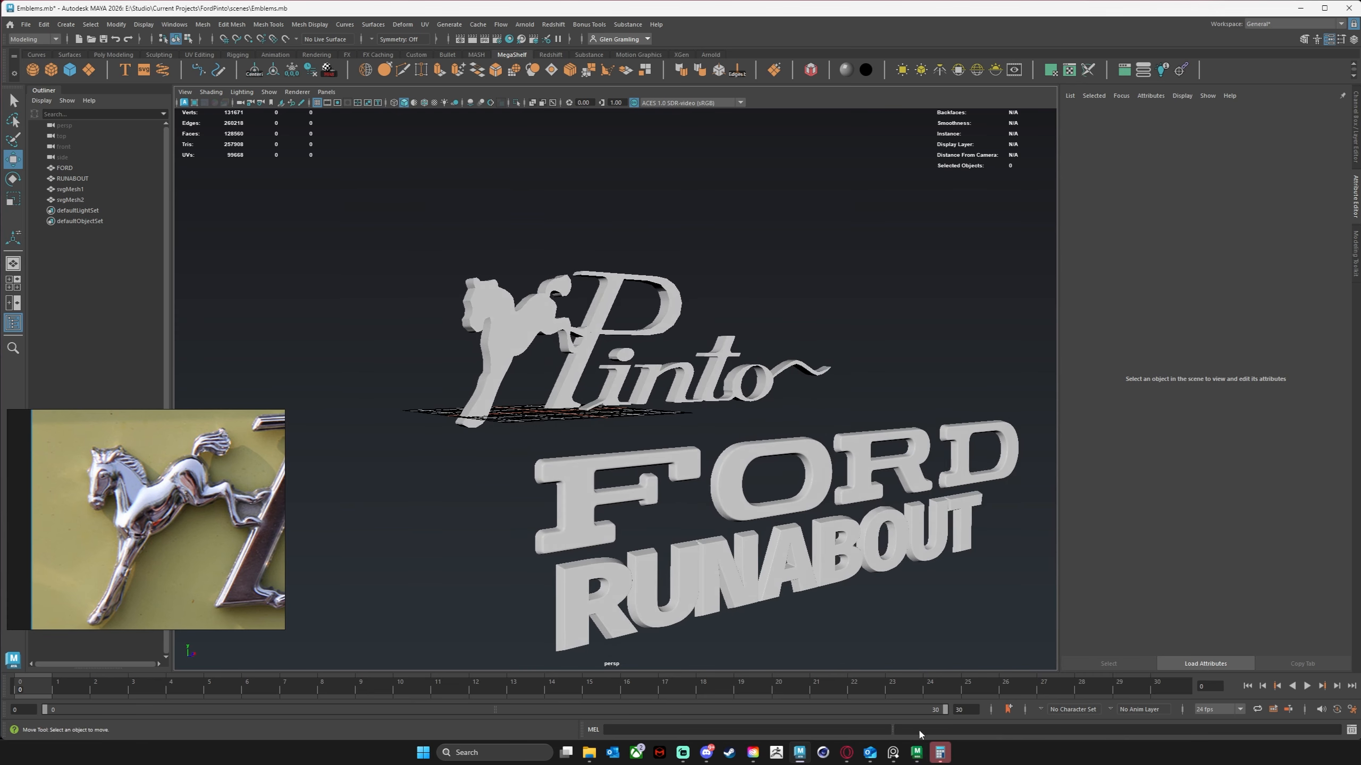
Switch back to Mudbox and add the selected retopo horse to the current Maya scene, sending the mesh at its current level.
click(917, 753)
alt+drag(620, 376, 695, 371)
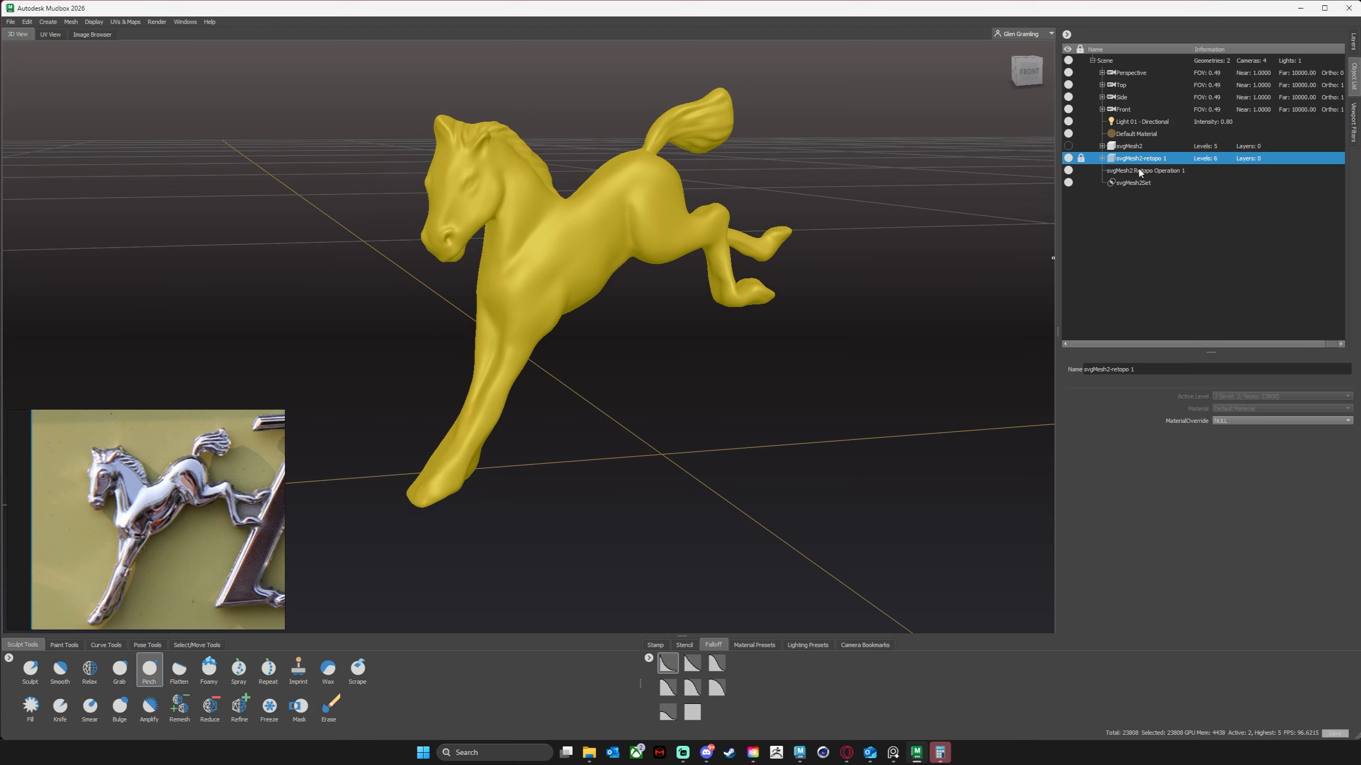
click(11, 22)
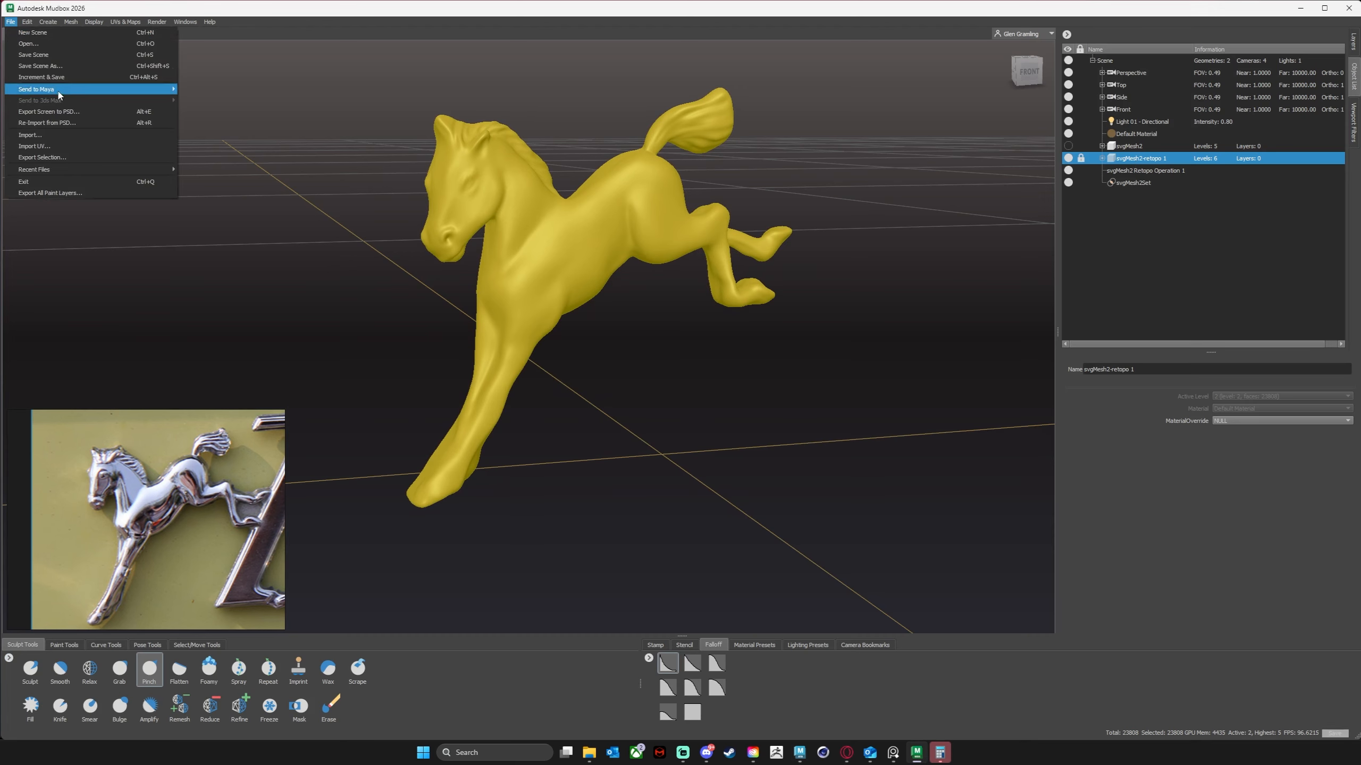
mouse_move(81, 89)
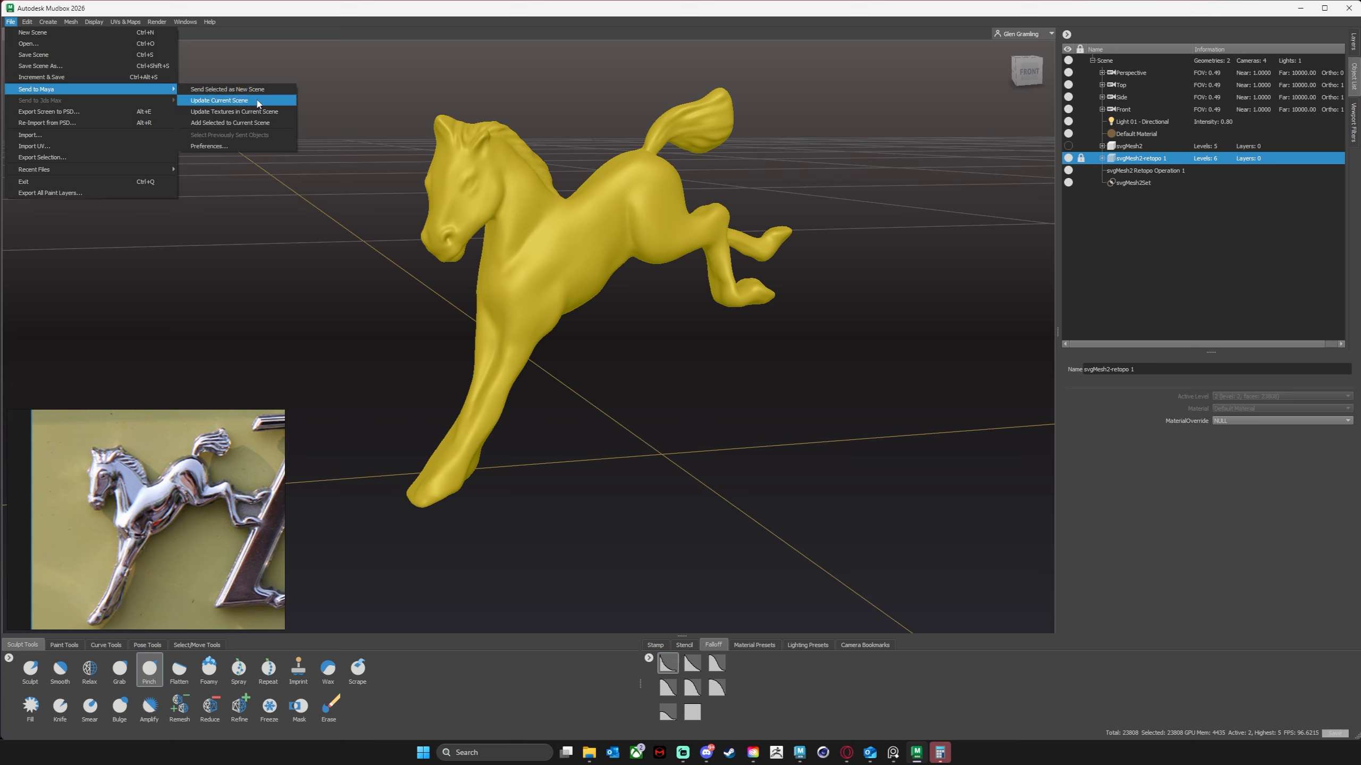
click(236, 124)
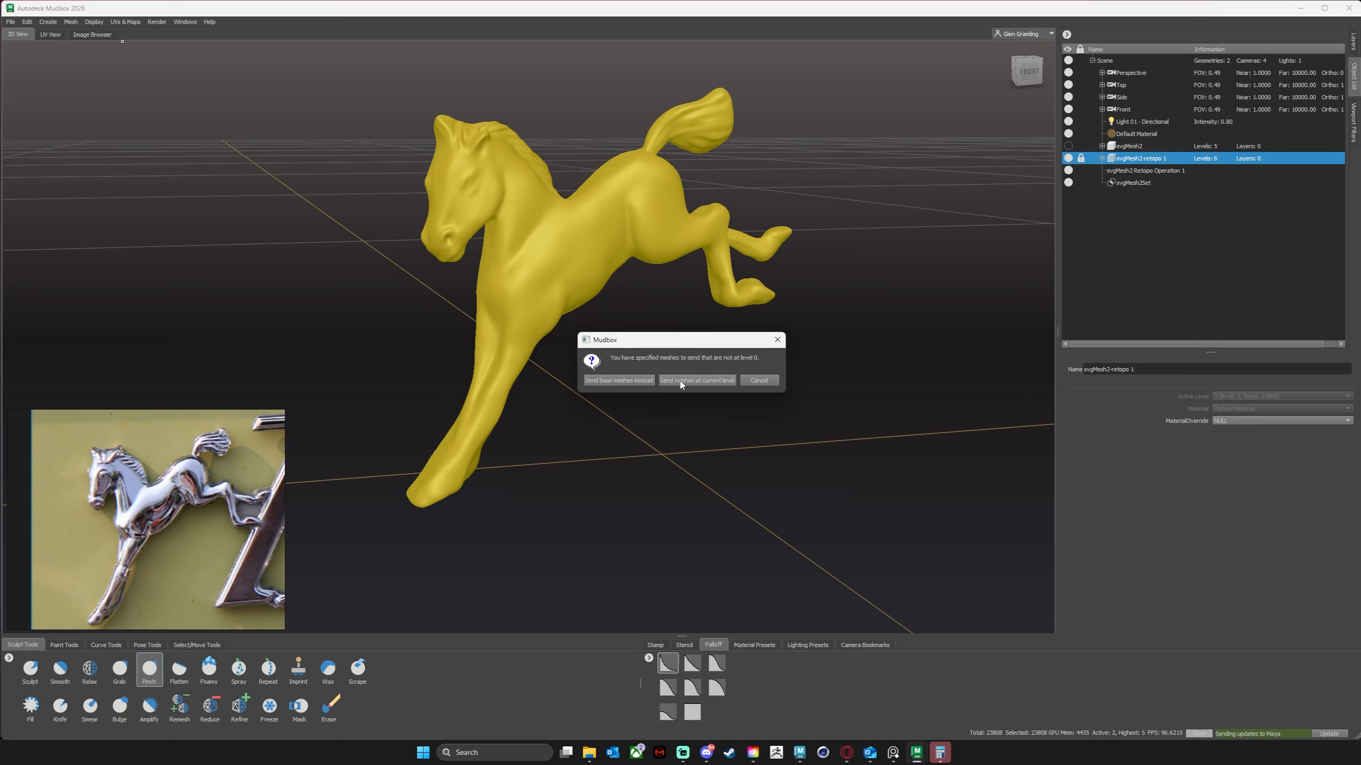
click(703, 381)
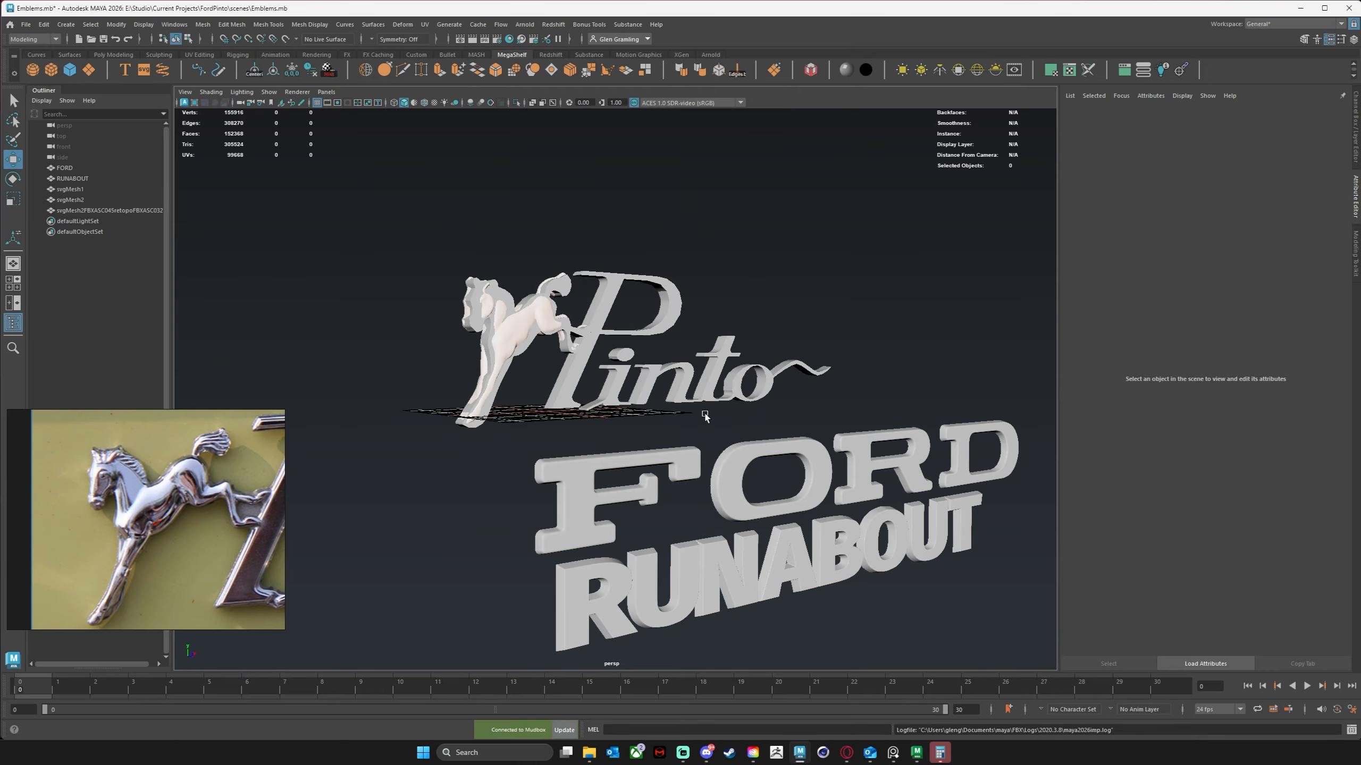
Move the flat extruded horse, svgMesh2, sideways until it is clear of the imported sculpted horse.
alt+drag(596, 445, 550, 476)
scroll(551, 476, up, 4)
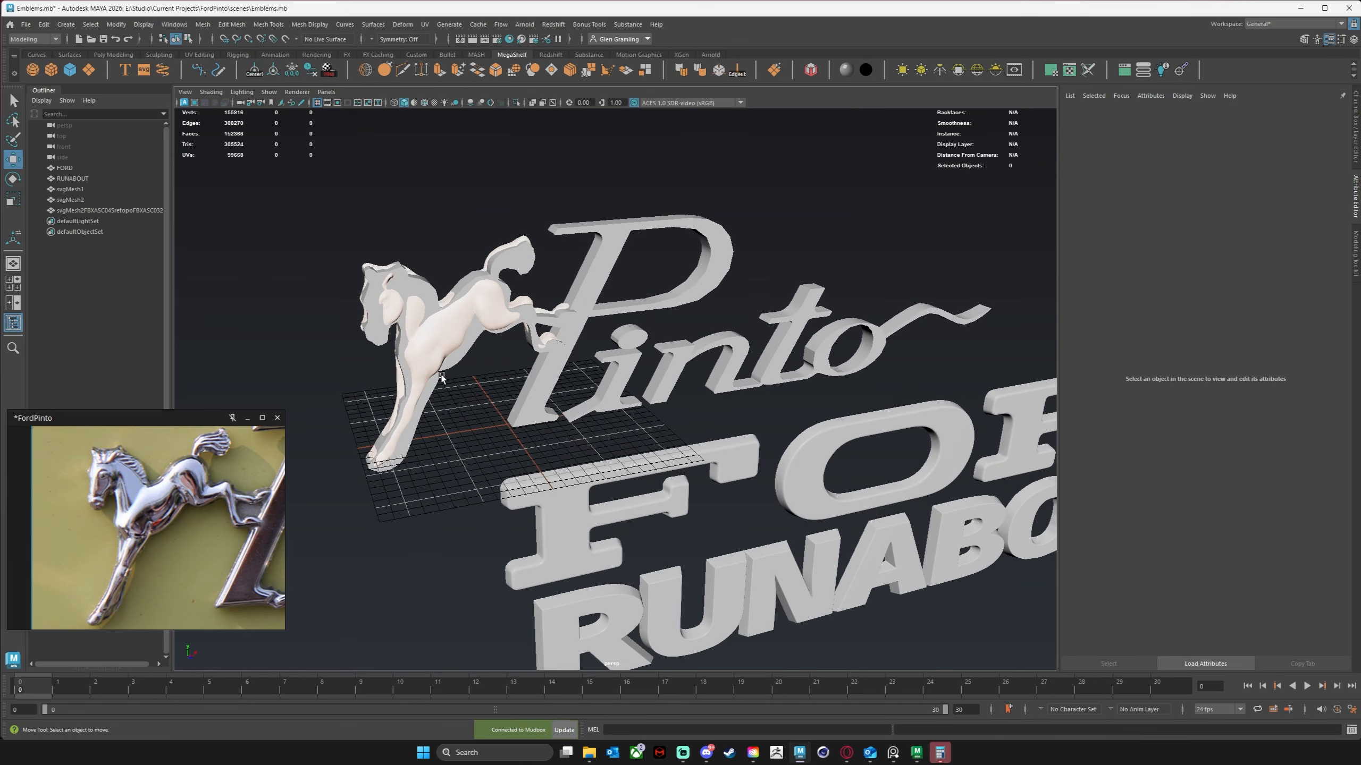
click(466, 356)
drag(541, 343, 339, 382)
mouse_move(487, 386)
alt+mouse_down()
mouse_move(359, 375)
mouse_move(477, 372)
mouse_move(503, 398)
alt+mouse_up()
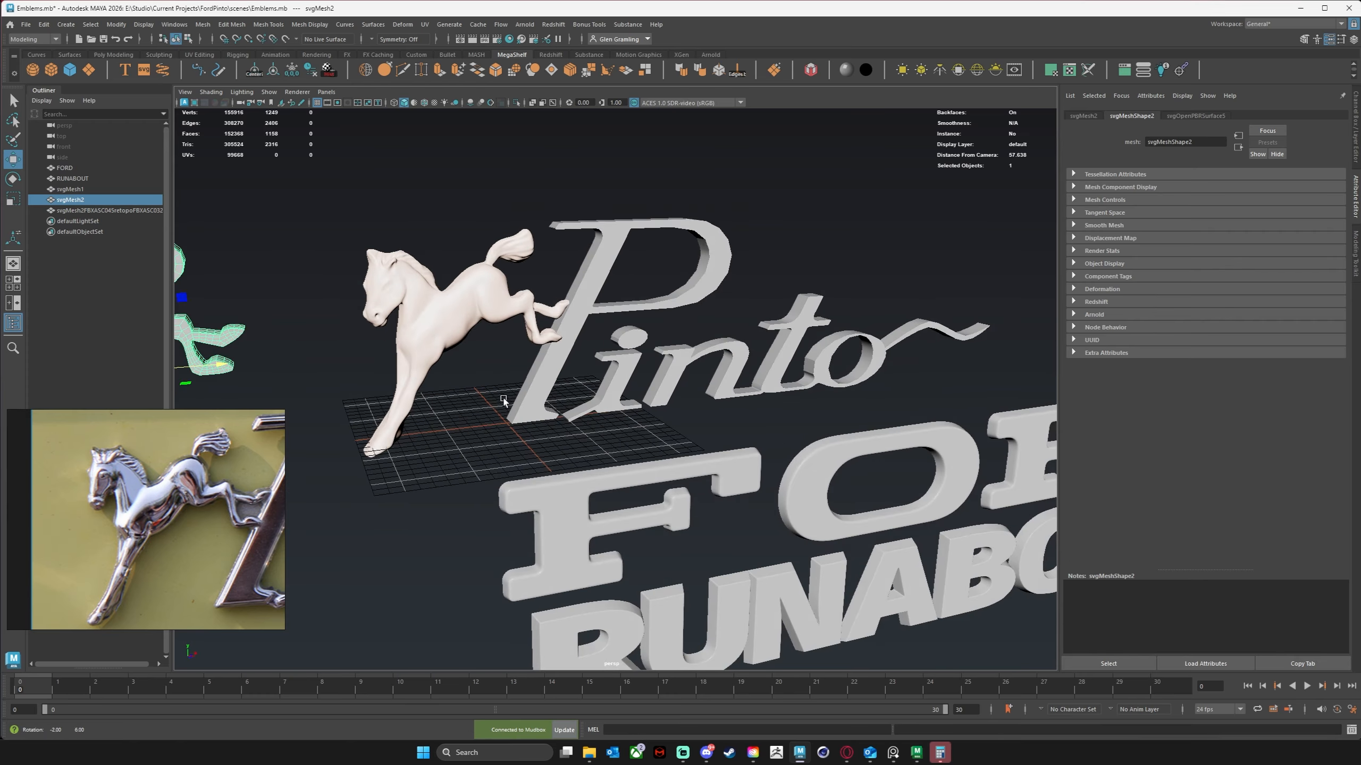
Compare the imported horse with the flat svgMesh2 horse, and delete the flat one.
alt+middle_drag(484, 396, 577, 275)
alt+right_drag(569, 318, 604, 246)
mouse_move(605, 246)
alt+mouse_down()
mouse_move(511, 359)
mouse_move(525, 311)
mouse_move(462, 347)
alt+mouse_up()
click(526, 279)
alt+right_drag(462, 347, 591, 391)
mouse_move(591, 392)
alt+mouse_down()
mouse_move(611, 386)
mouse_move(565, 383)
mouse_move(712, 394)
mouse_move(585, 390)
mouse_move(613, 393)
alt+mouse_up()
scroll(639, 393, down, 3)
scroll(638, 392, down, 2)
alt+middle_drag(613, 393, 676, 341)
alt+right_drag(676, 341, 501, 381)
alt+drag(584, 381, 543, 382)
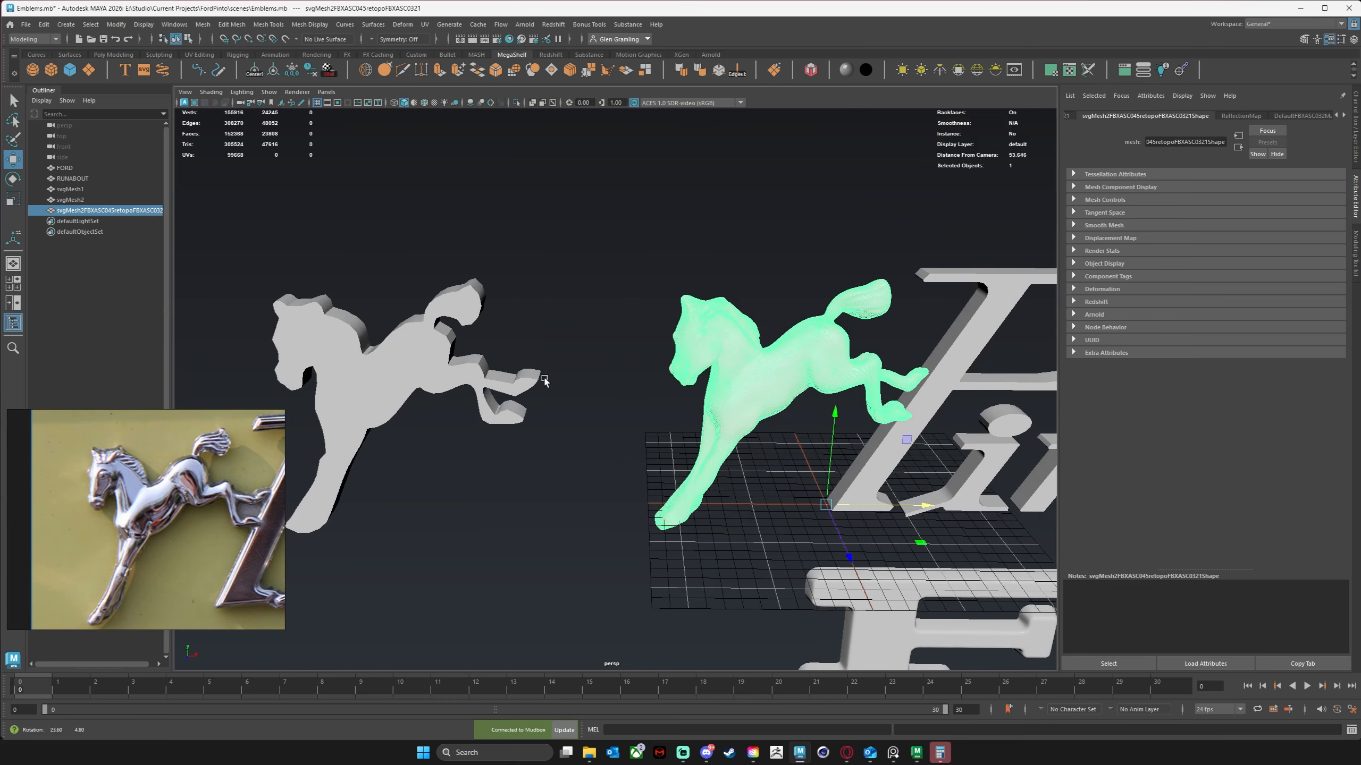
click(504, 382)
key(Delete)
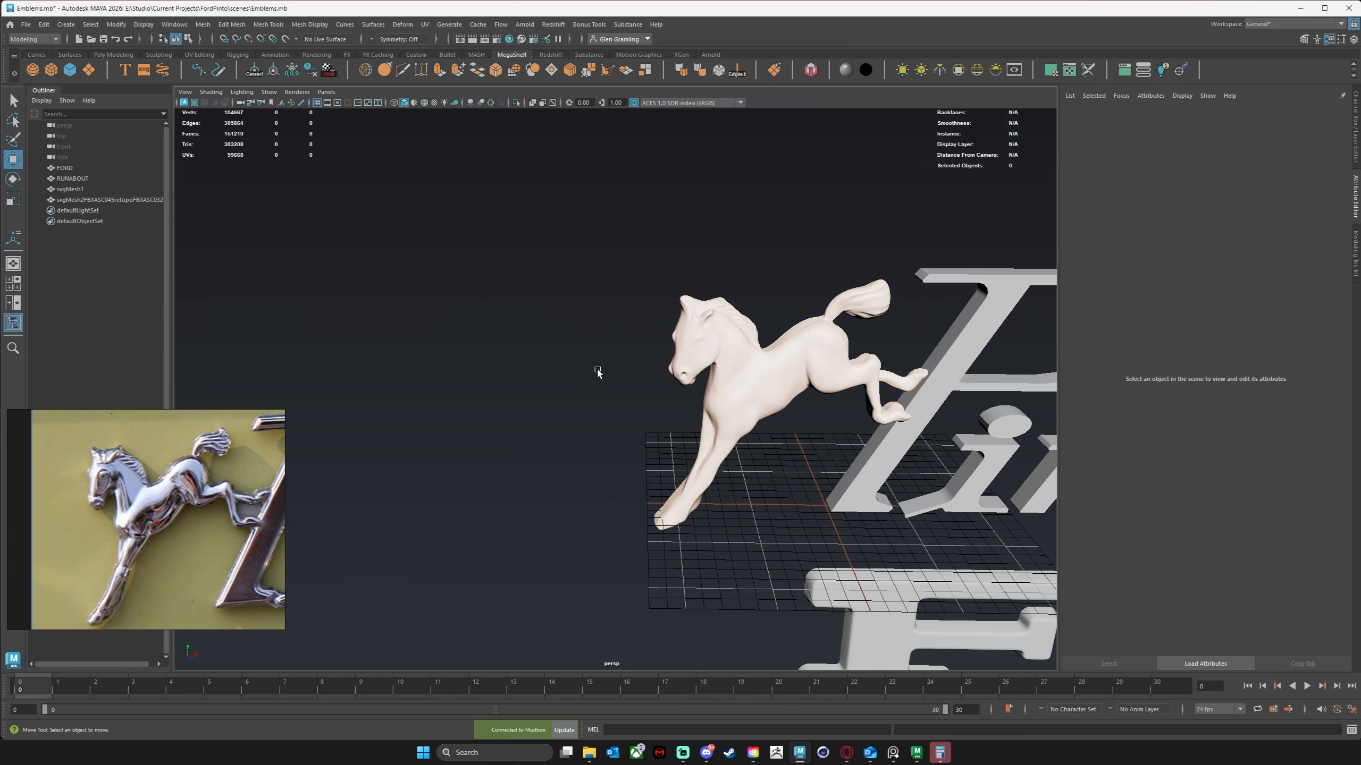
alt+drag(595, 371, 878, 607)
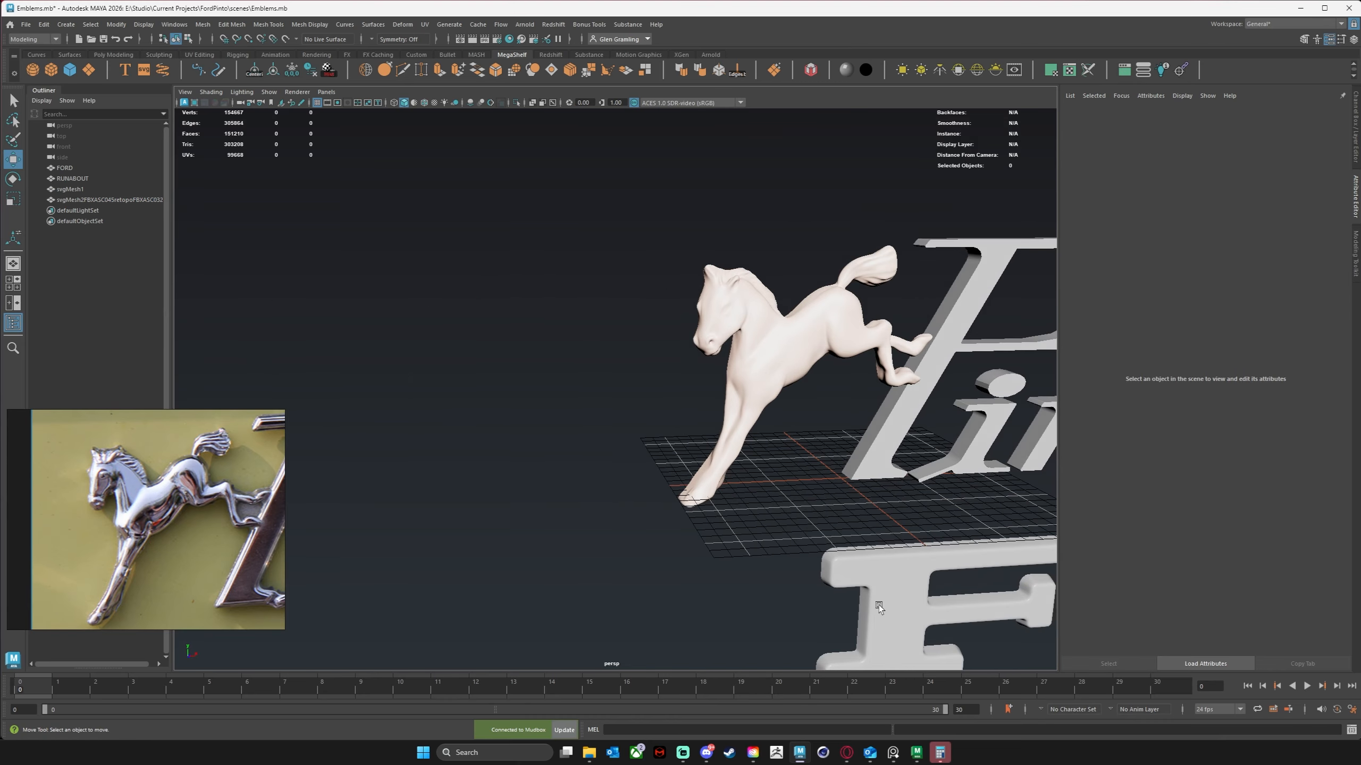
Switch to Mudbox and close it without saving the modified scene.
click(917, 753)
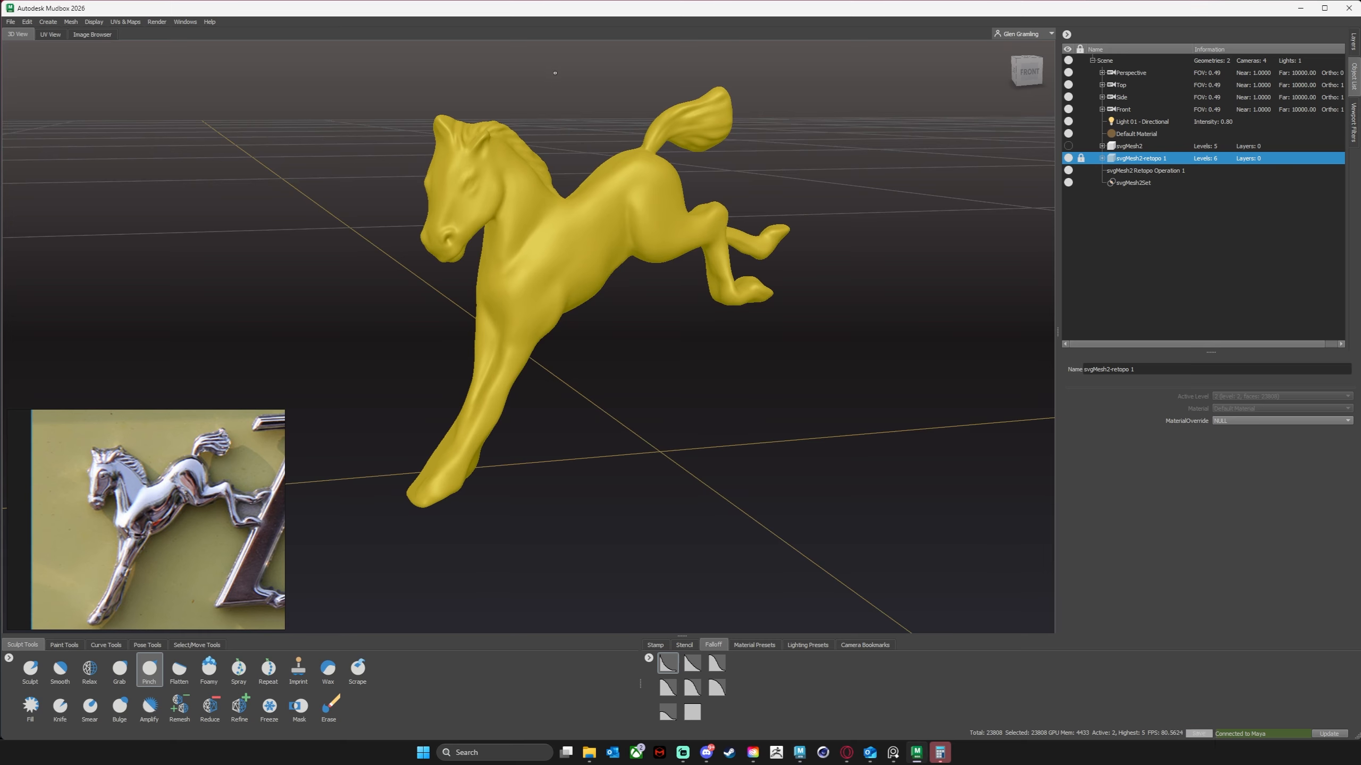
alt+drag(448, 270, 763, 295)
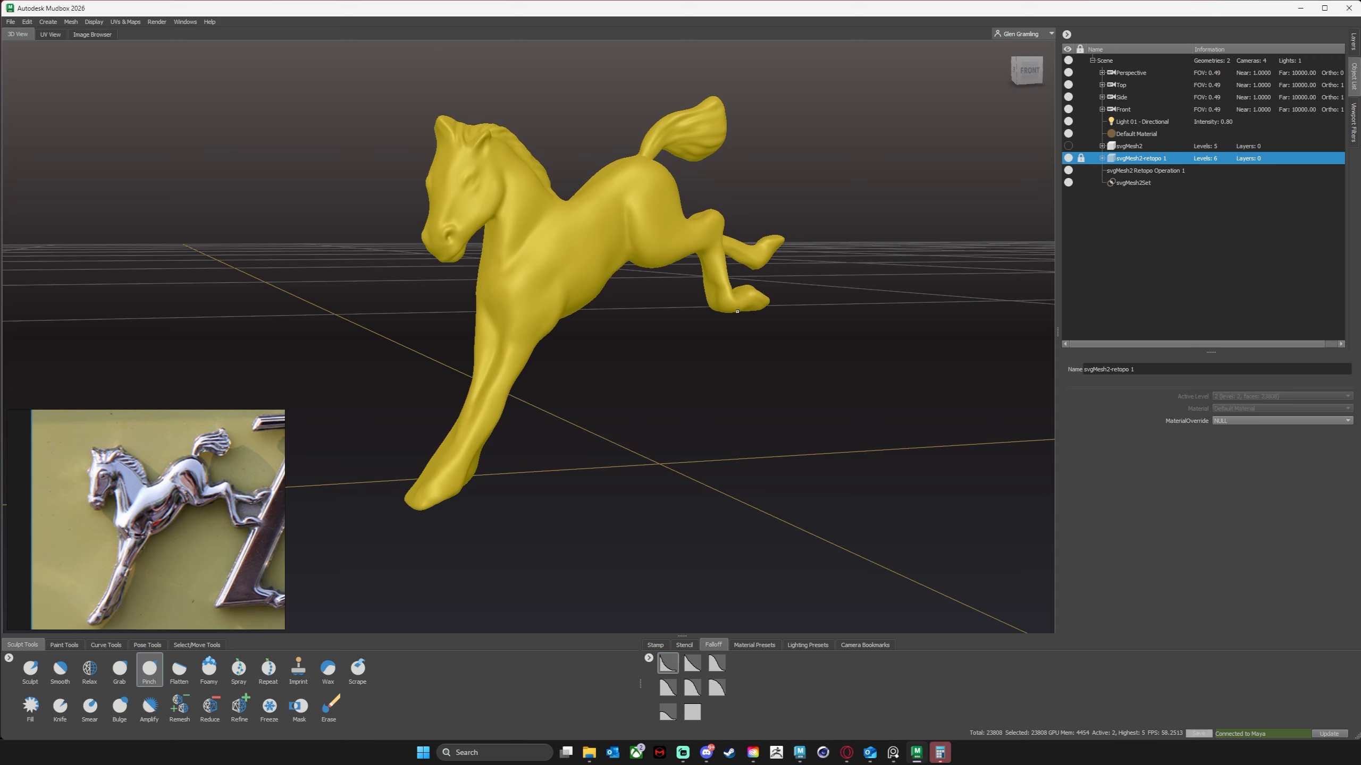
click(1349, 8)
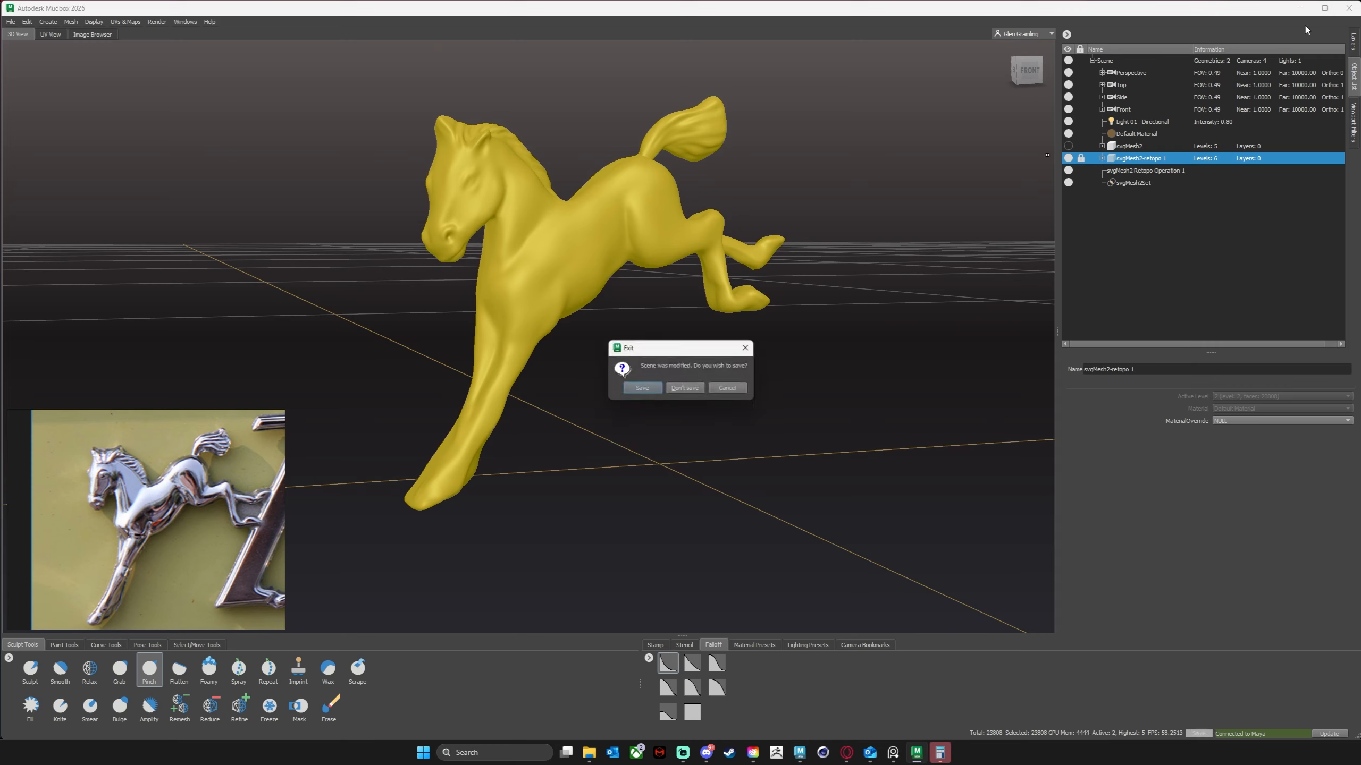
click(685, 388)
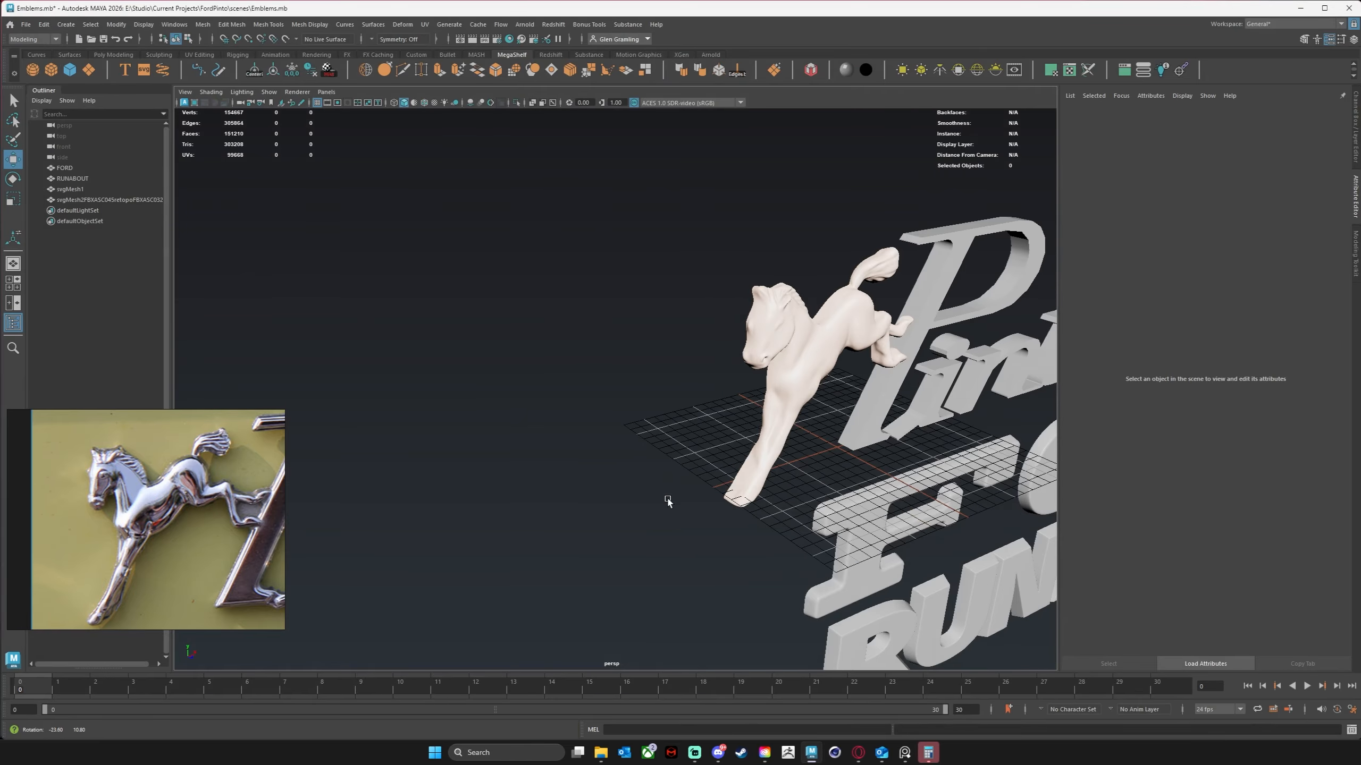
Examine the imported horse mesh and its fit beside the Pinto lettering from several angles.
alt+drag(667, 501, 553, 387)
click(561, 333)
alt+drag(562, 334, 598, 389)
alt+right_drag(598, 390, 848, 393)
alt+drag(848, 393, 616, 444)
key(e)
key(r)
alt+middle_drag(616, 444, 730, 501)
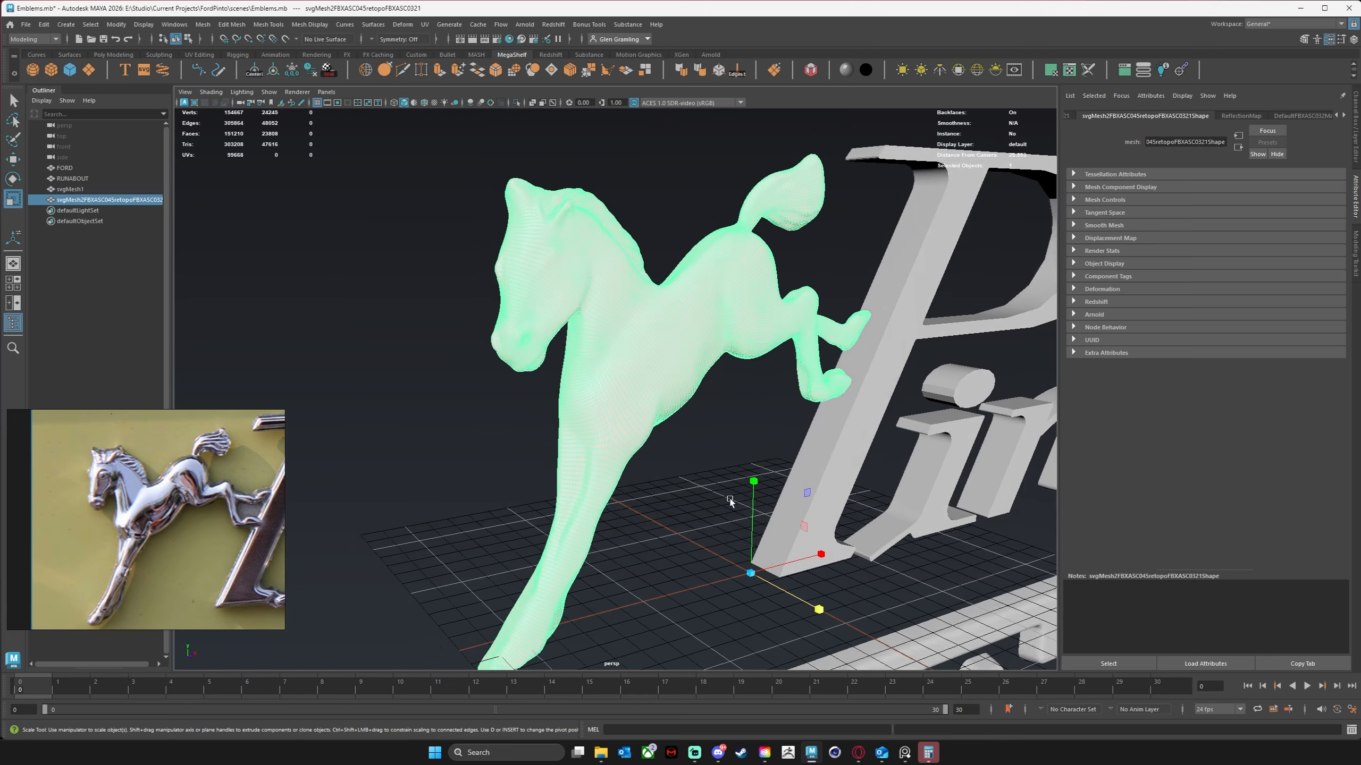
alt+drag(729, 502, 750, 493)
right_drag(673, 345, 703, 320)
click(693, 447)
alt+drag(694, 447, 781, 433)
alt+right_drag(781, 434, 691, 420)
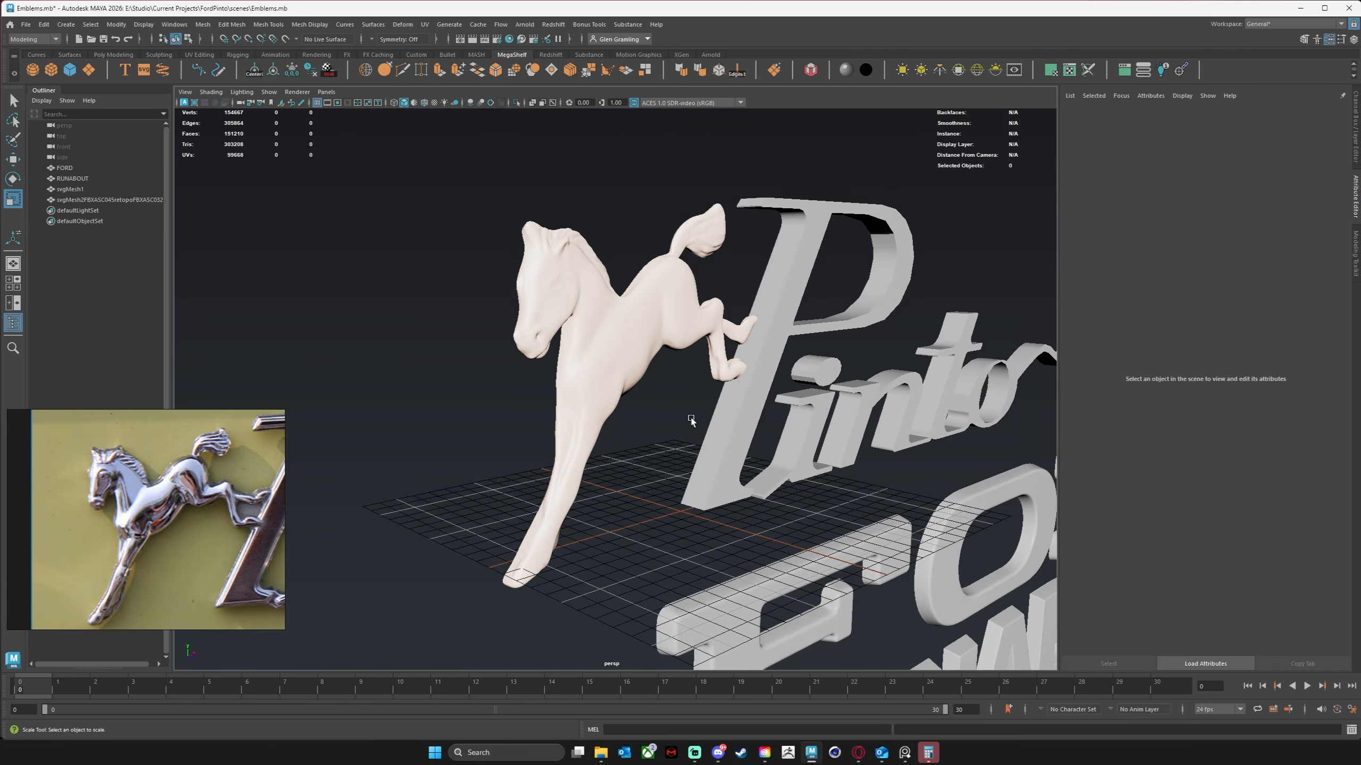
Assign the existing standardSurface1 material to the sculpted horse so it matches the lettering.
click(630, 312)
right_drag(618, 330, 661, 622)
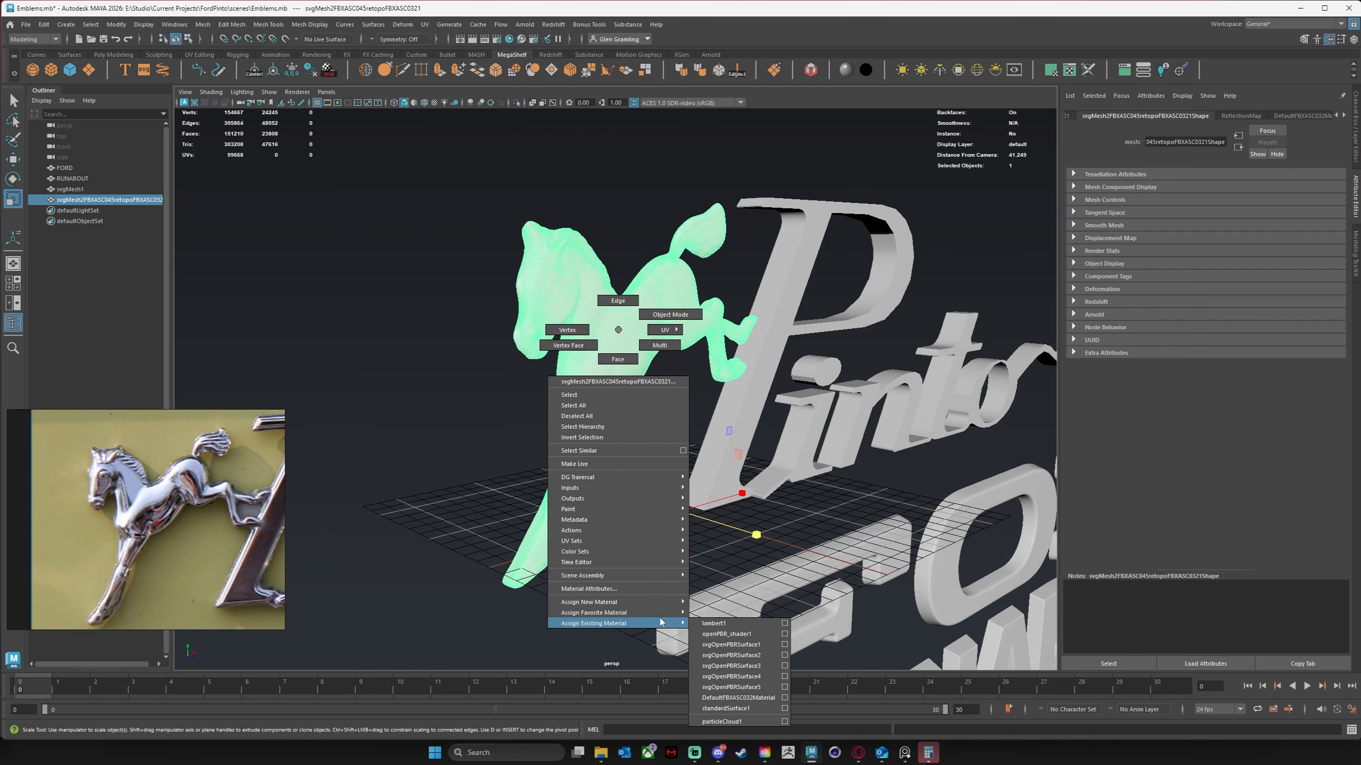
right_drag(661, 622, 729, 709)
click(544, 595)
alt+drag(456, 534, 434, 500)
alt+drag(442, 501, 418, 496)
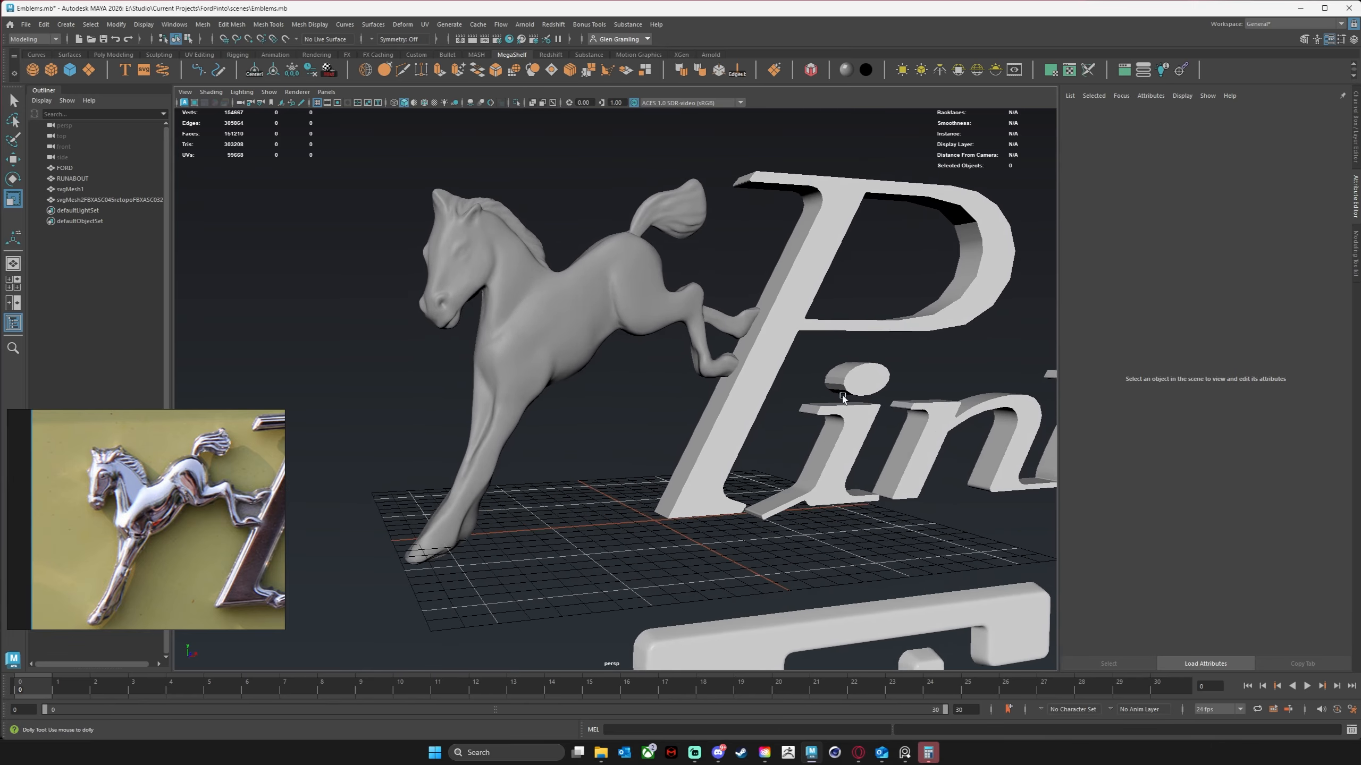
Try to move the horse along its depth axis, and undo the move.
alt+right_drag(750, 477, 685, 449)
alt+middle_drag(686, 449, 617, 404)
alt+drag(616, 404, 584, 388)
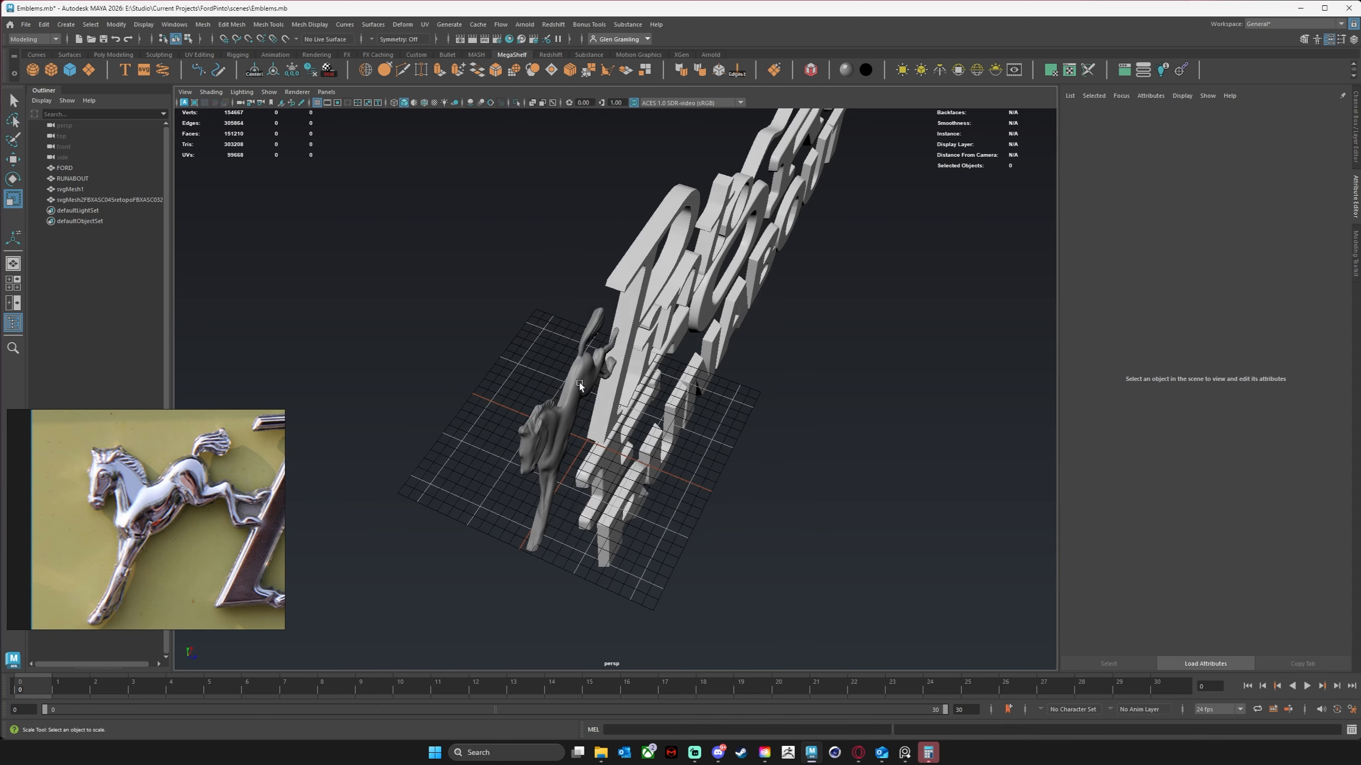
click(583, 387)
key(w)
mouse_move(670, 471)
mouse_down()
mouse_move(593, 464)
mouse_move(655, 459)
mouse_up()
key(ctrl+z)
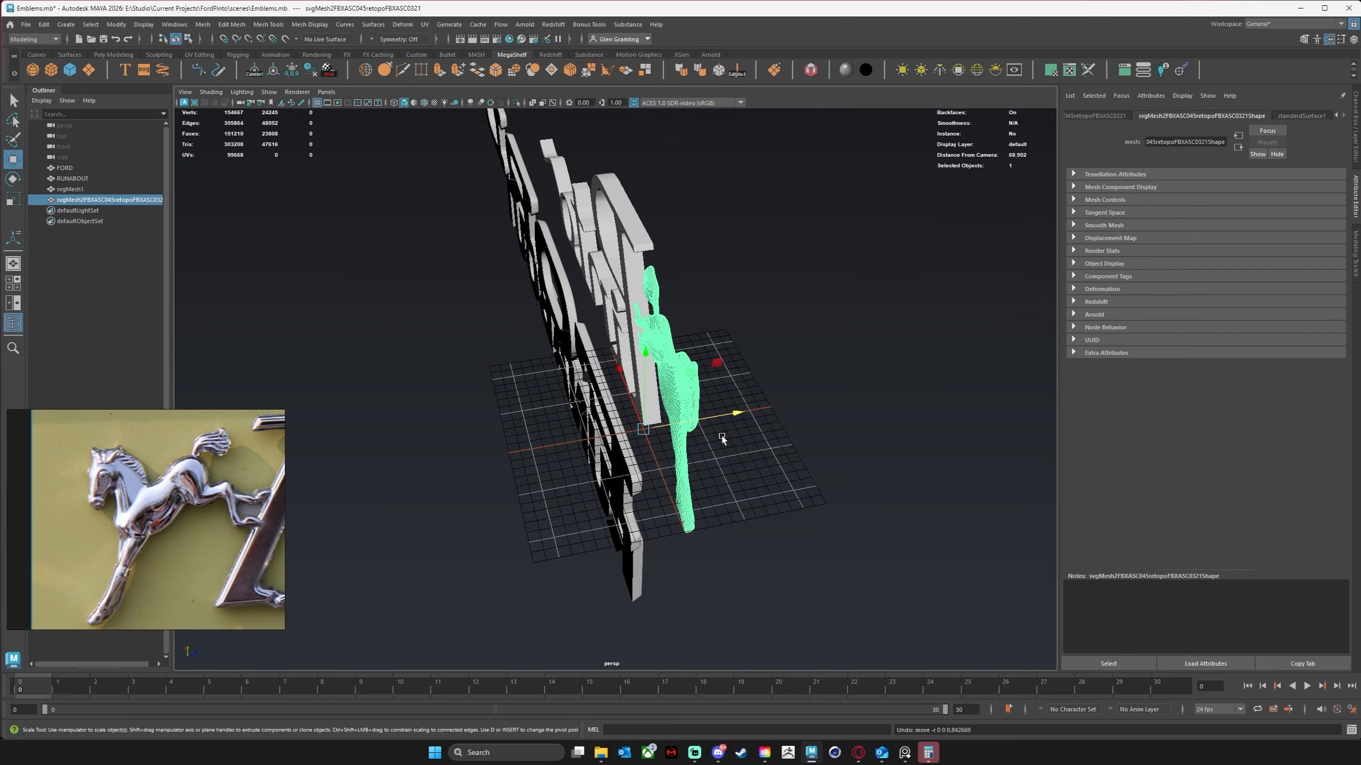
Scale the horse down along its depth axis to thin it relative to the Pinto lettering.
drag(740, 417, 664, 443)
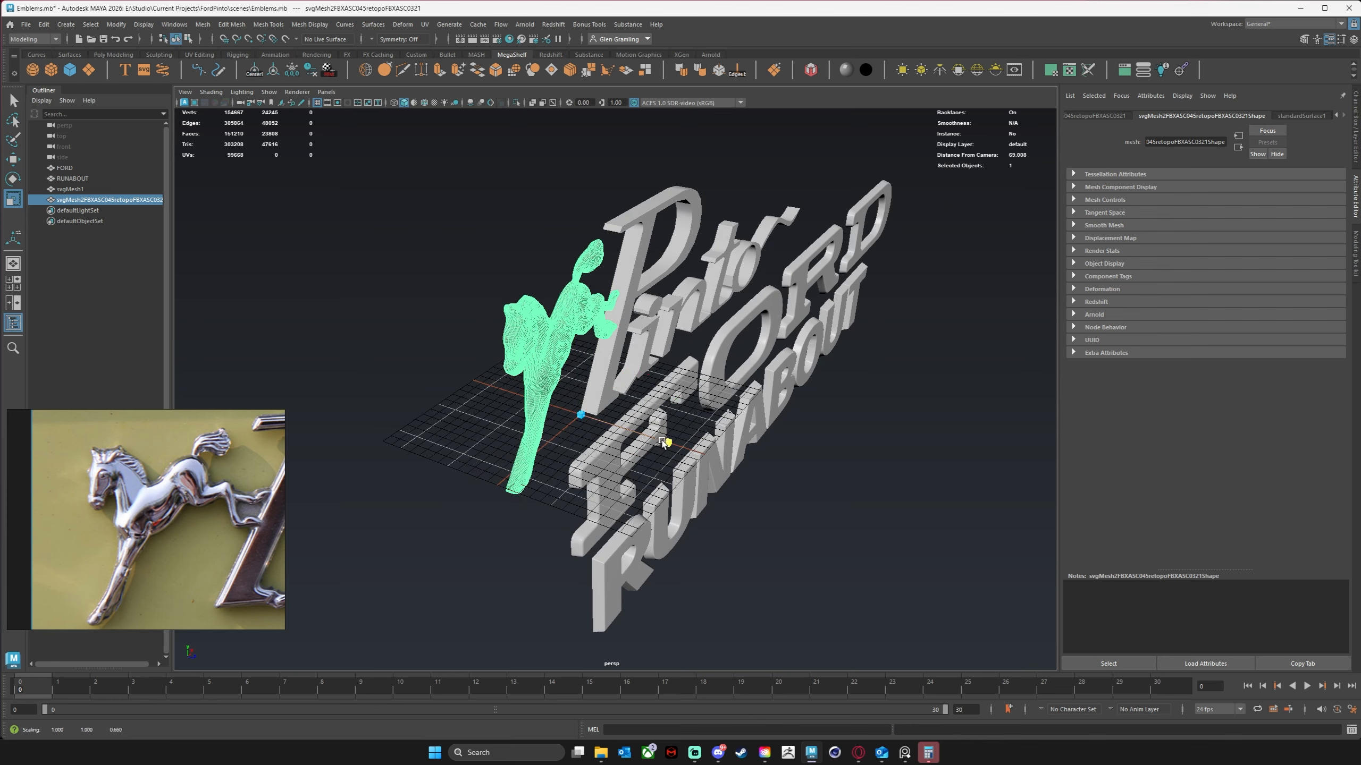
alt+drag(574, 439, 557, 423)
drag(658, 435, 493, 411)
alt+drag(654, 325, 620, 242)
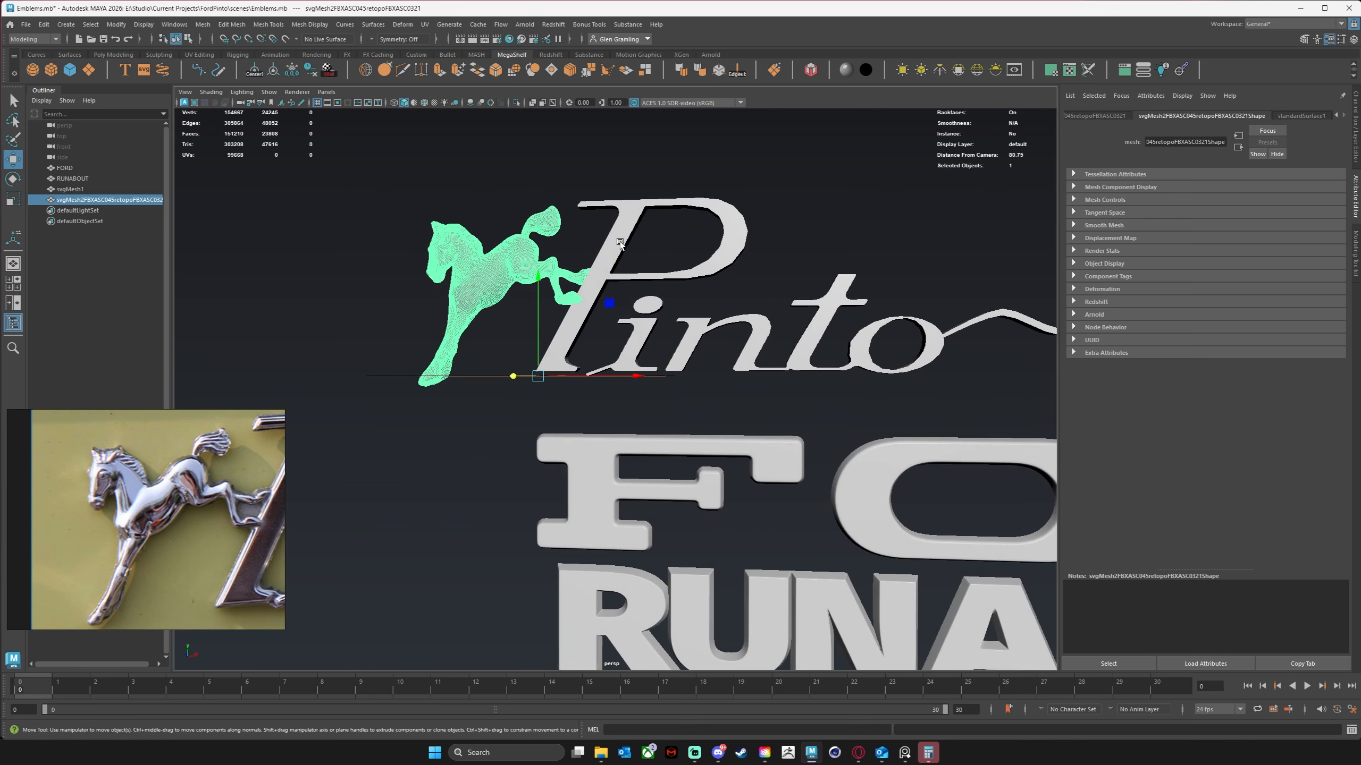
Examine the thinned horse's depth and open back against the Pinto lettering from several angles.
alt+drag(497, 325, 611, 260)
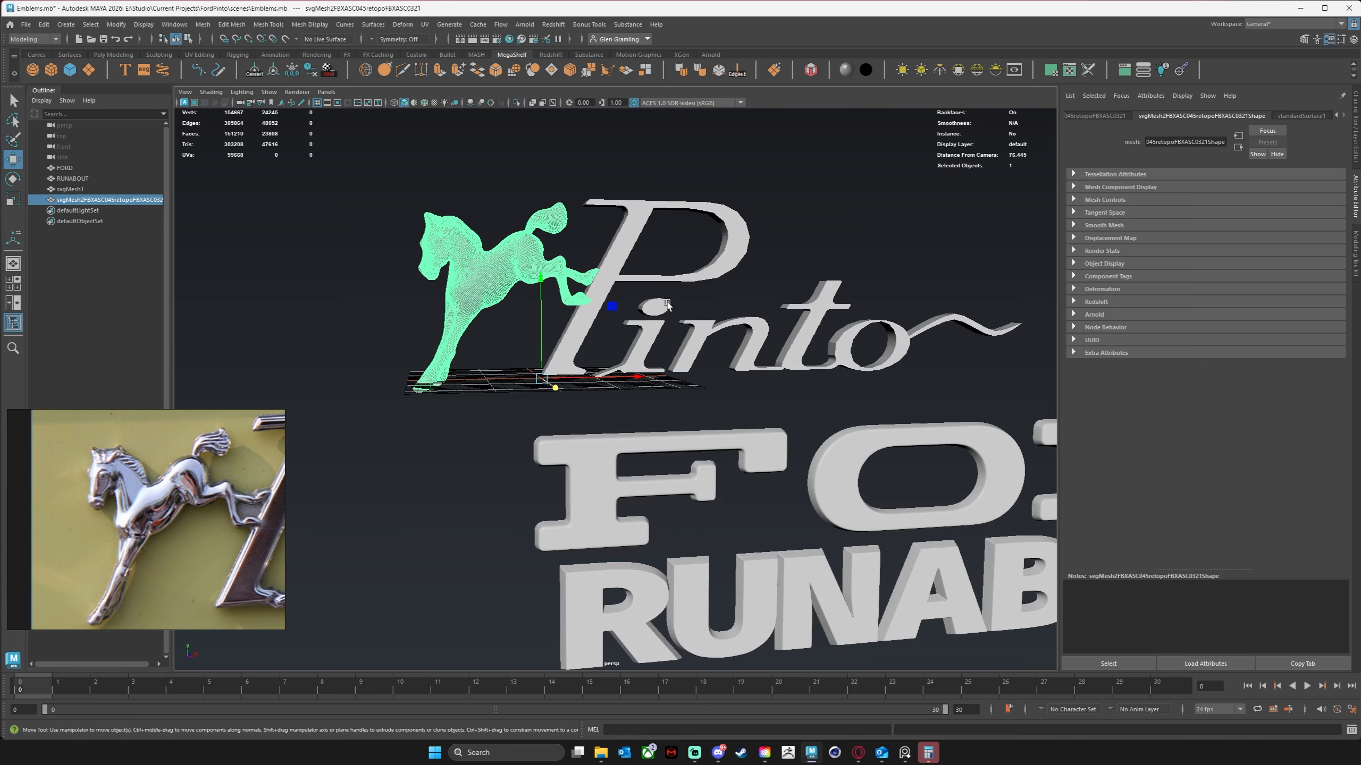
alt+drag(665, 342, 699, 322)
click(714, 273)
alt+drag(567, 310, 569, 342)
alt+right_drag(568, 342, 604, 366)
alt+middle_drag(498, 352, 521, 406)
alt+drag(521, 406, 530, 407)
click(449, 320)
alt+middle_drag(451, 321, 537, 329)
alt+right_drag(538, 329, 555, 360)
alt+drag(554, 360, 729, 370)
alt+right_drag(729, 370, 788, 352)
Try to extrude the horse's open border edge loop backward along the depth axis.
right_drag(670, 257, 671, 225)
alt+drag(616, 284, 593, 271)
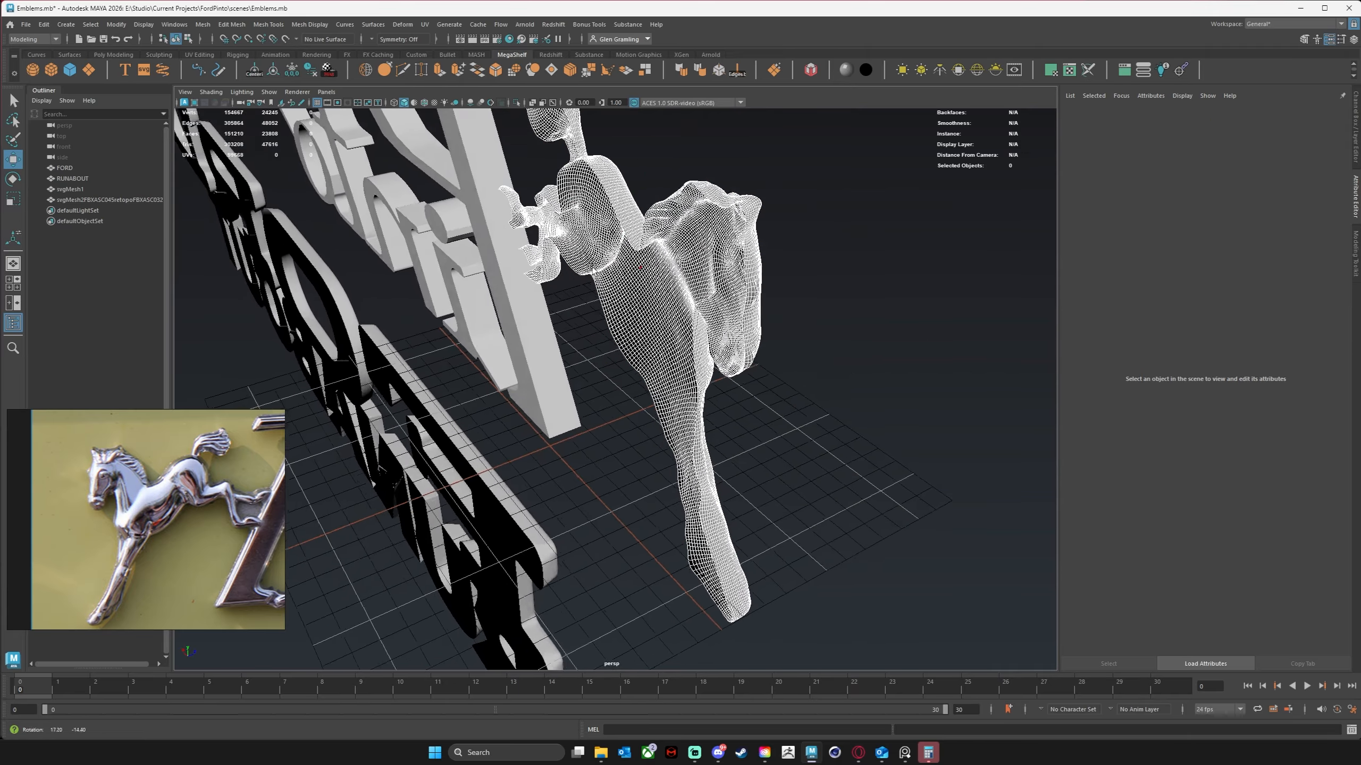
alt+right_drag(592, 268, 764, 348)
double_click(744, 340)
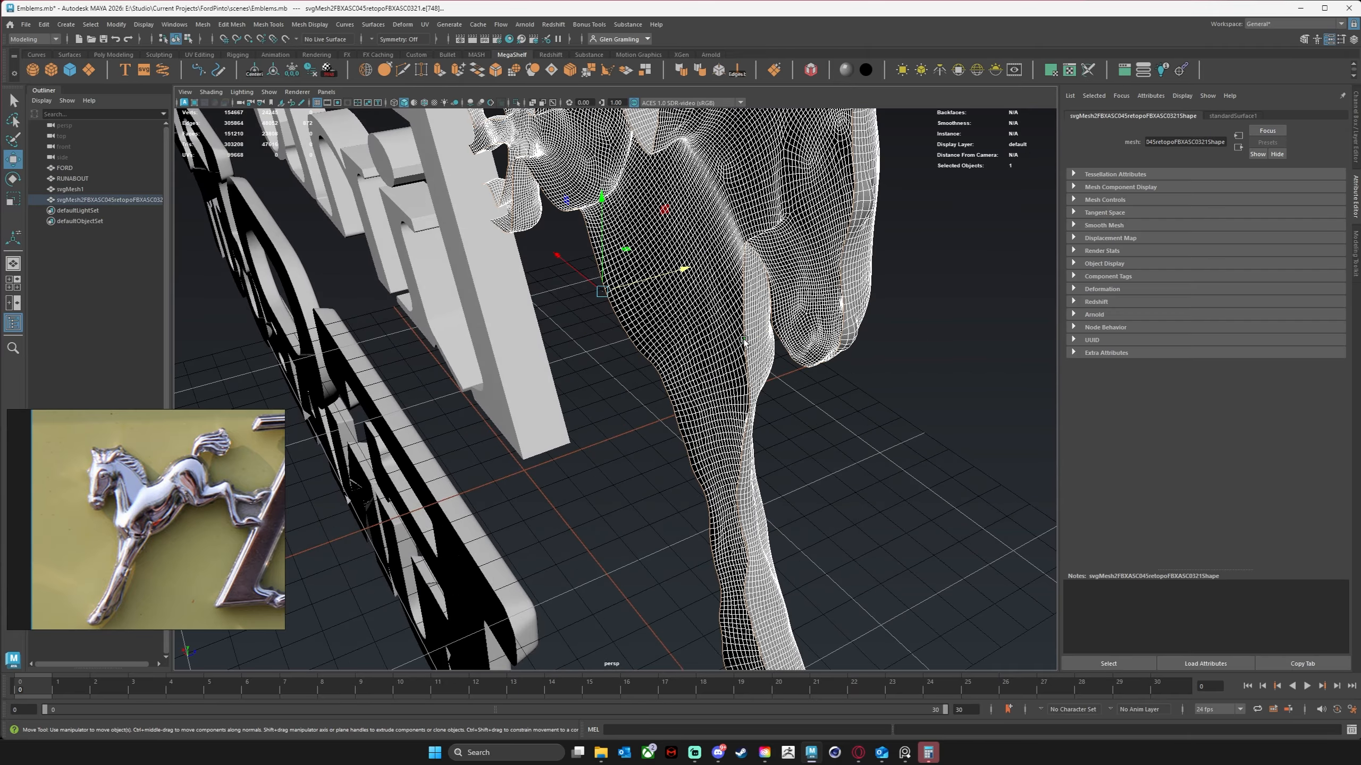
alt+drag(792, 373, 715, 372)
shift+drag(718, 289, 669, 289)
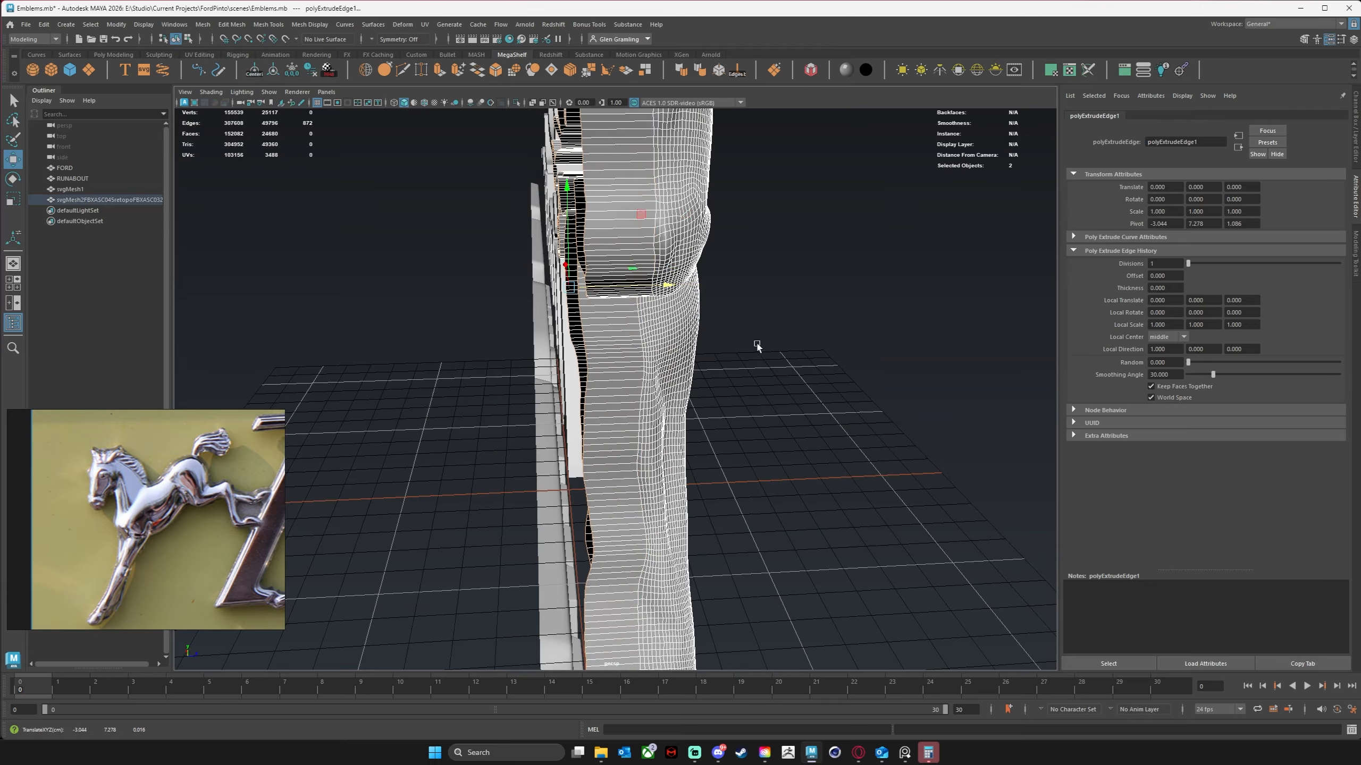
alt+drag(756, 346, 577, 327)
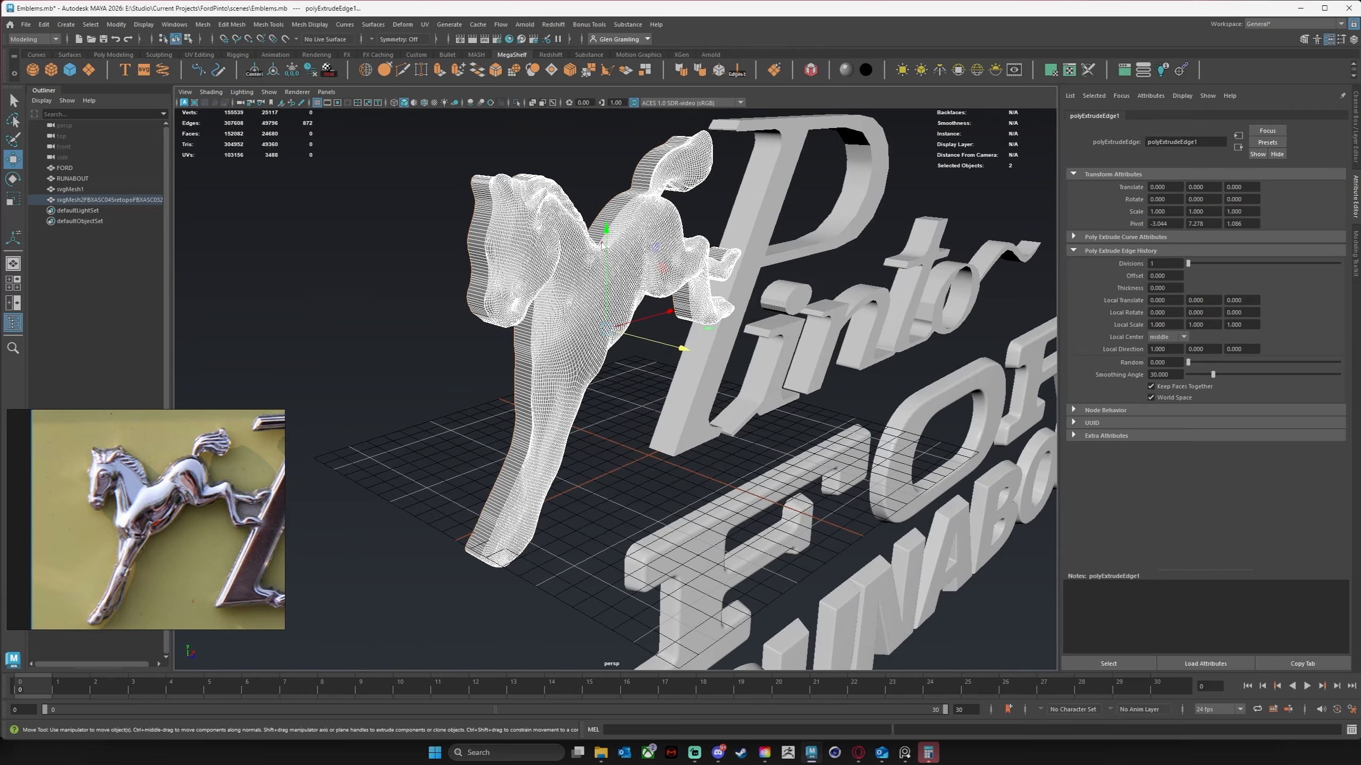
right_drag(602, 257, 638, 232)
click(617, 423)
mouse_move(616, 423)
alt+mouse_down()
mouse_move(657, 426)
mouse_move(611, 419)
alt+mouse_up()
click(659, 426)
Flatten the horse's back border edges along the depth axis, and scale the whole horse along the same axis.
key(e)
key(r)
drag(720, 343, 633, 339)
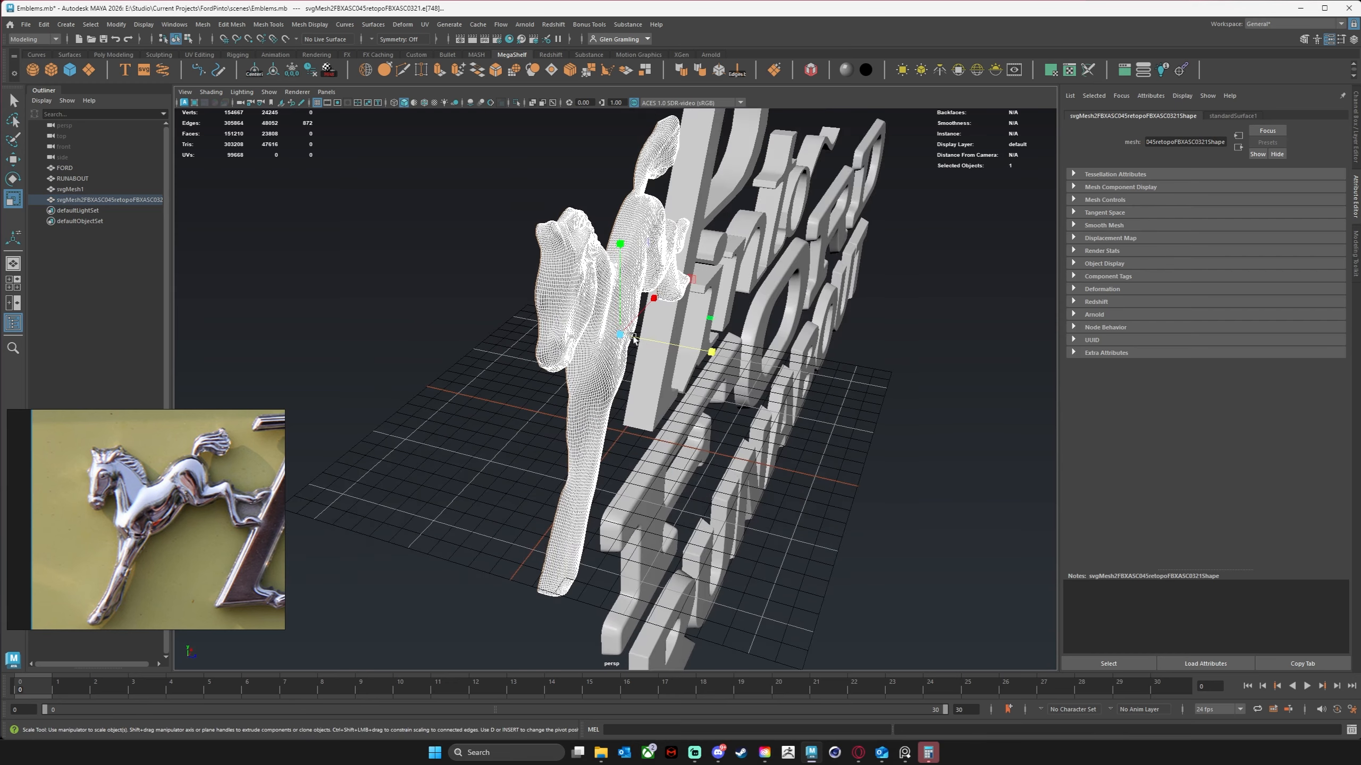
right_drag(614, 345, 591, 347)
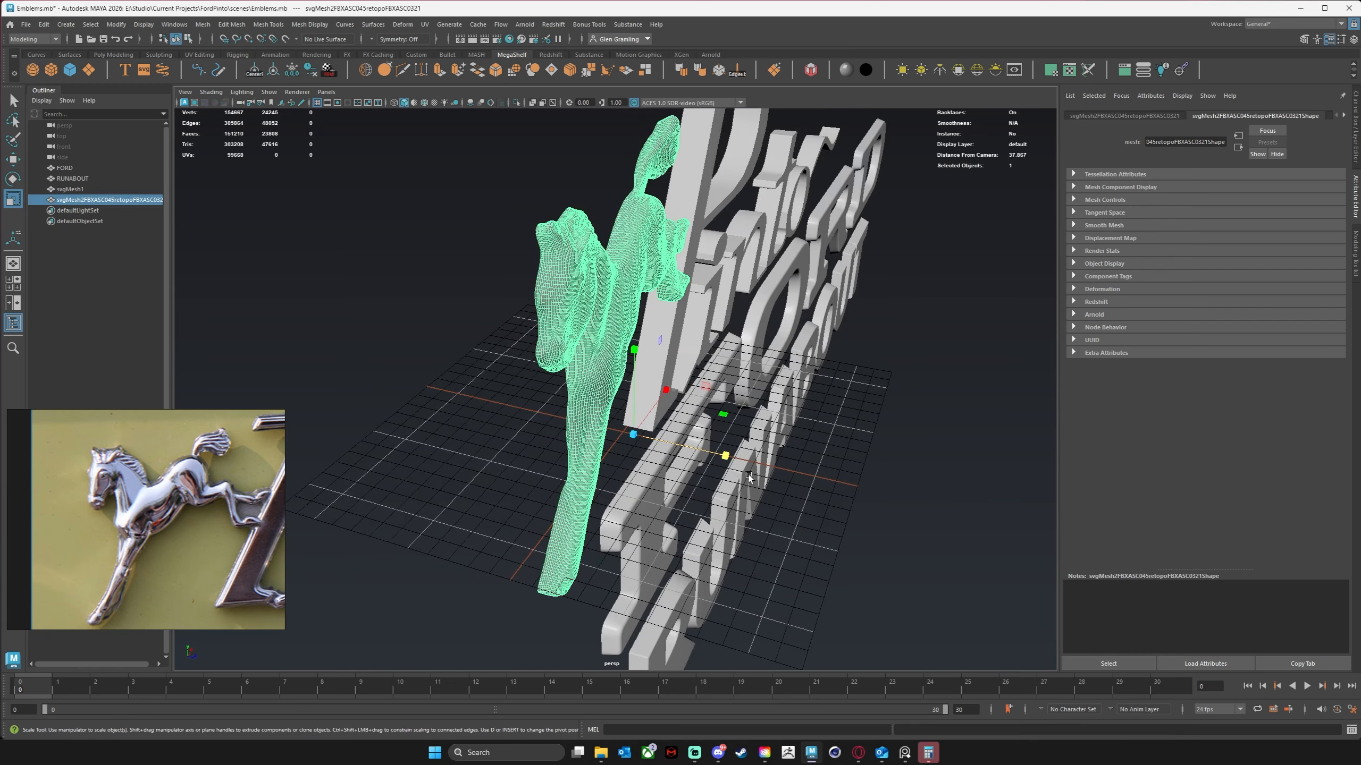
drag(732, 458, 575, 441)
click(621, 407)
Compare the rescaled horse with the neighbouring Pinto lettering from front and angled views.
scroll(596, 427, down, 2)
scroll(607, 439, down, 3)
scroll(607, 439, down, 2)
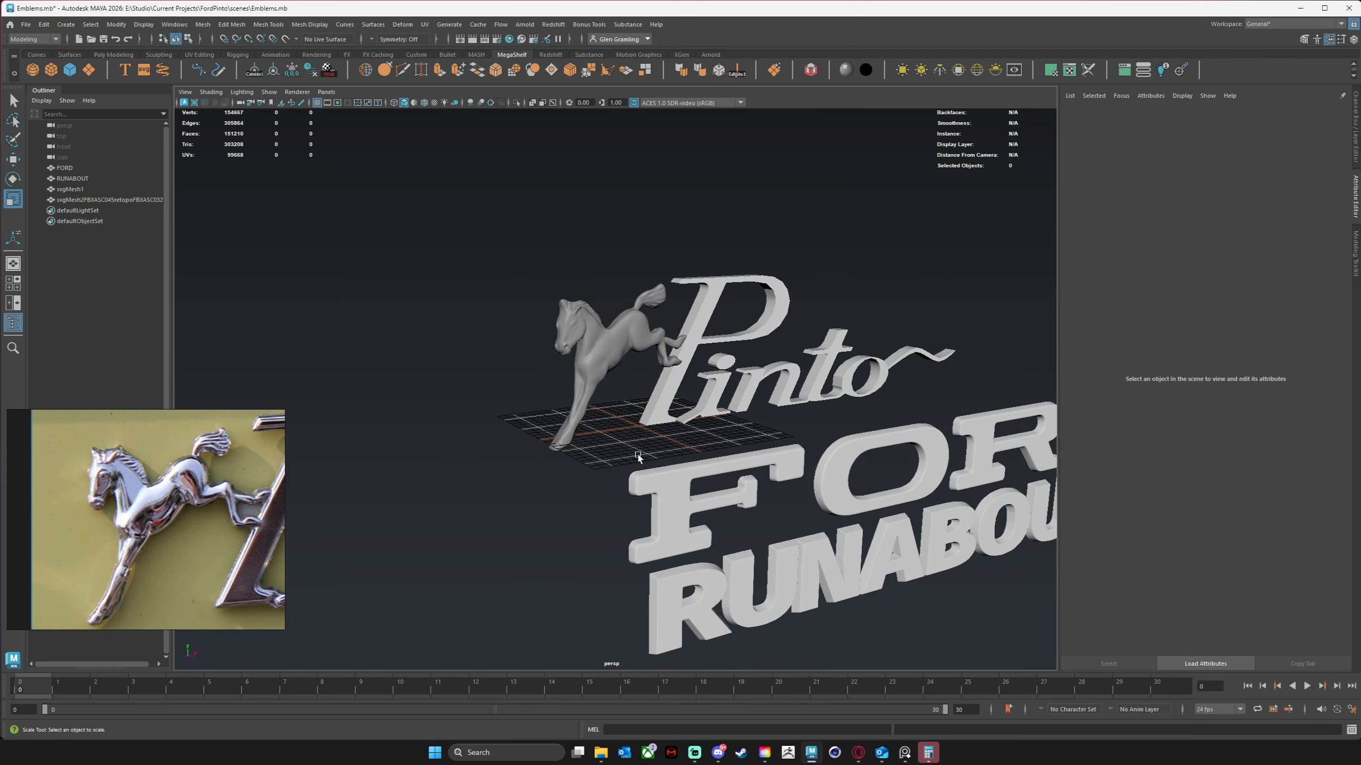
alt+middle_drag(639, 462, 576, 484)
alt+drag(576, 484, 498, 481)
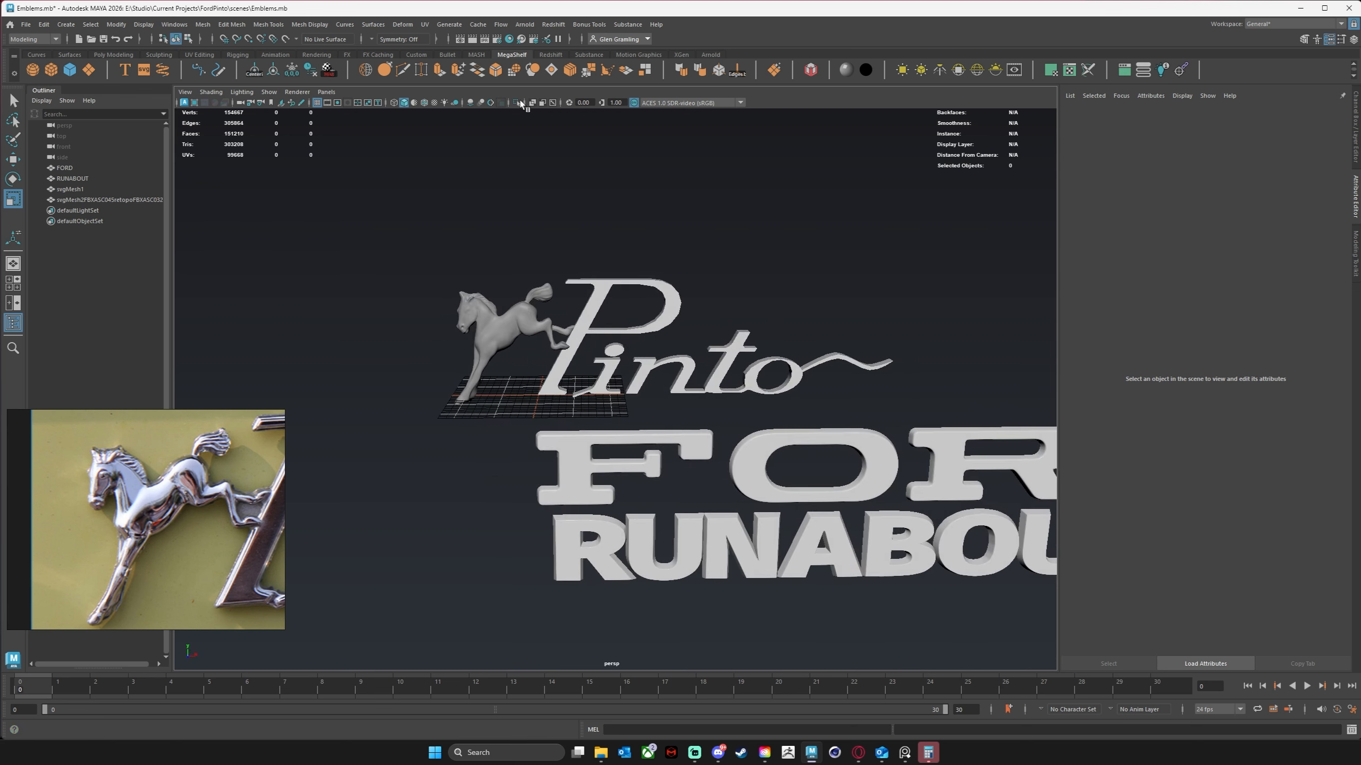
alt+drag(479, 439, 420, 466)
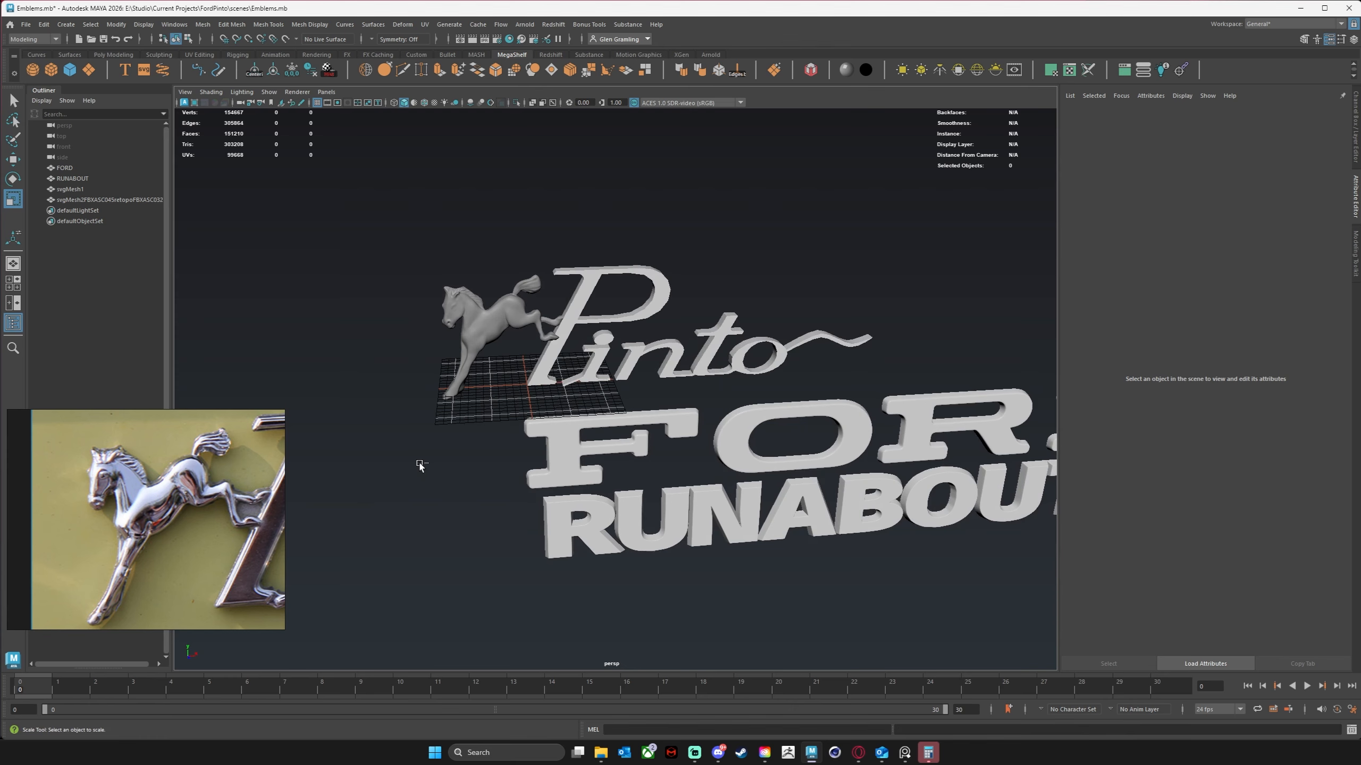
alt+right_drag(473, 461, 654, 443)
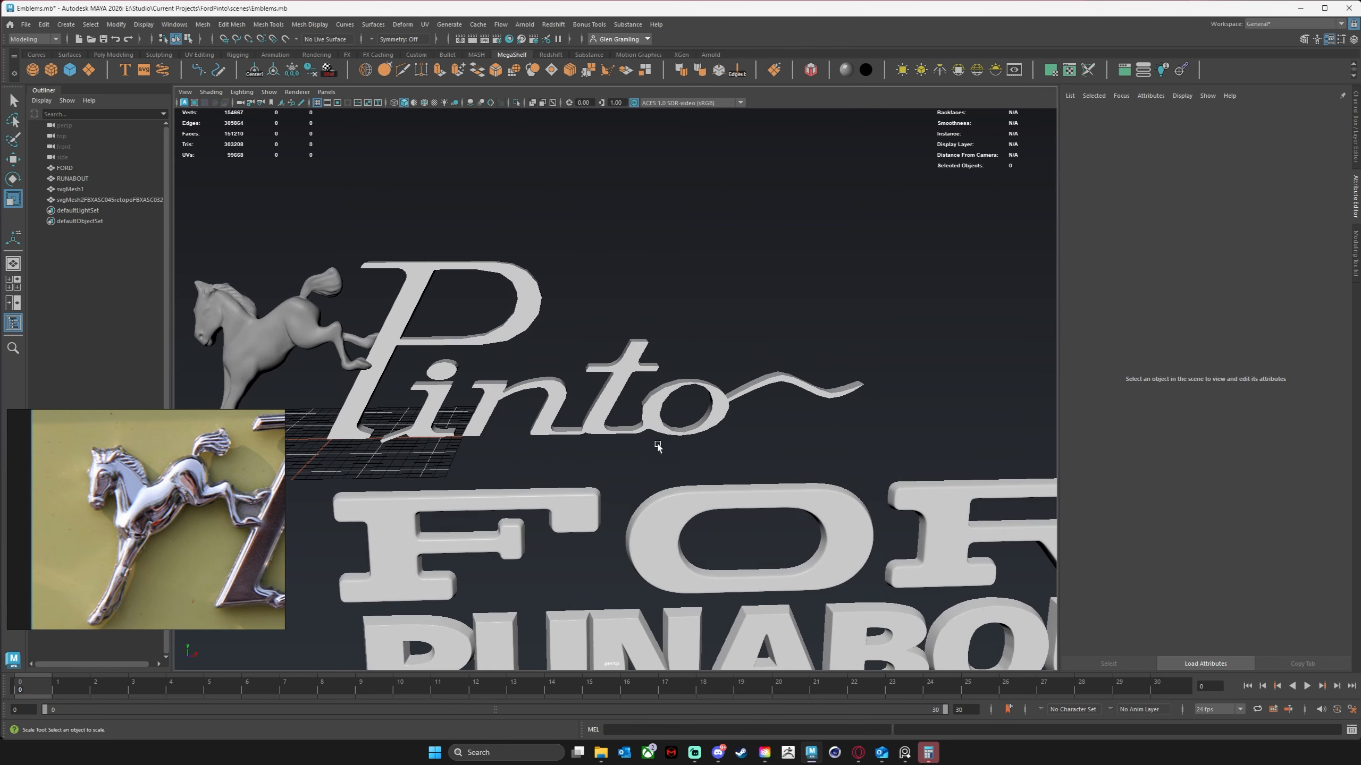
Delete the side and back faces of the extruded Pinto lettering in the side view, keeping only its flat front faces.
click(611, 395)
alt+drag(611, 395, 537, 455)
alt+drag(559, 501, 713, 361)
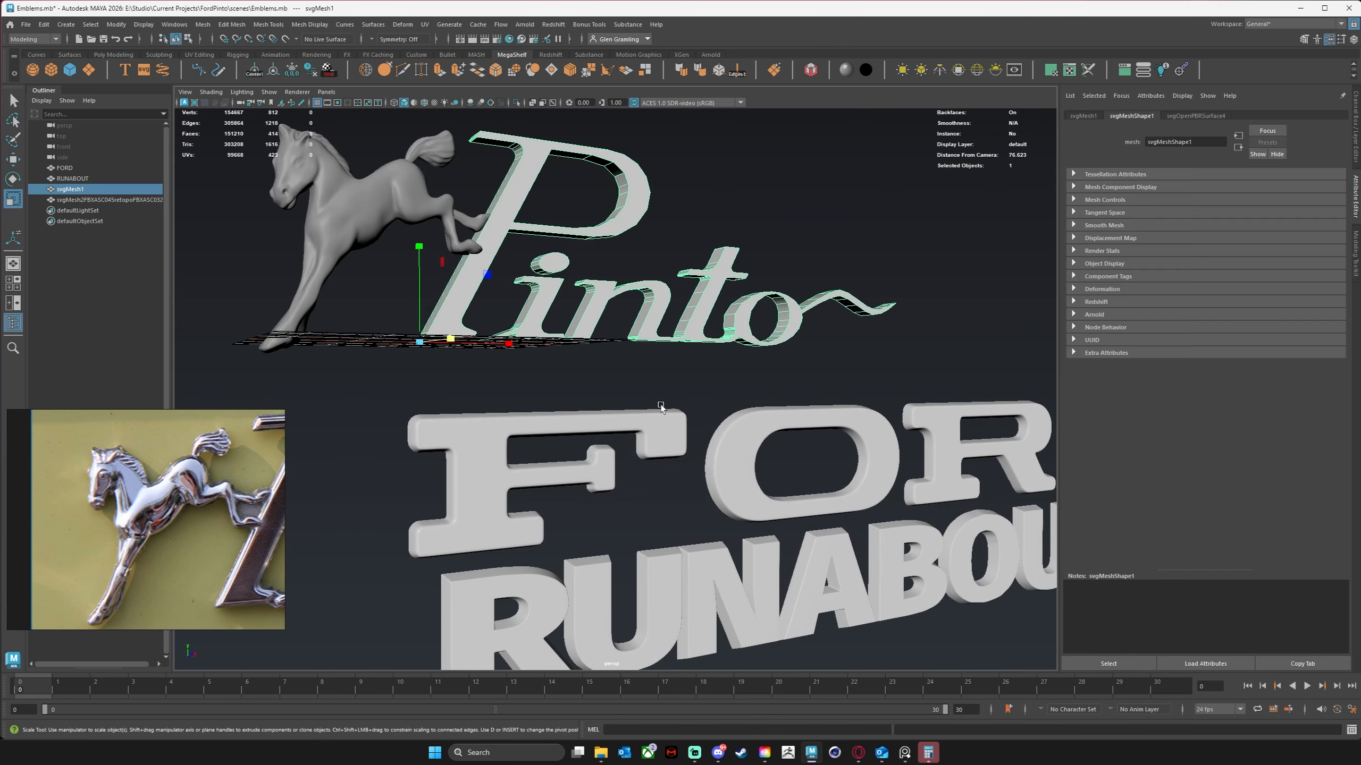
middle_drag(258, 502, 174, 502)
alt+drag(735, 298, 646, 355)
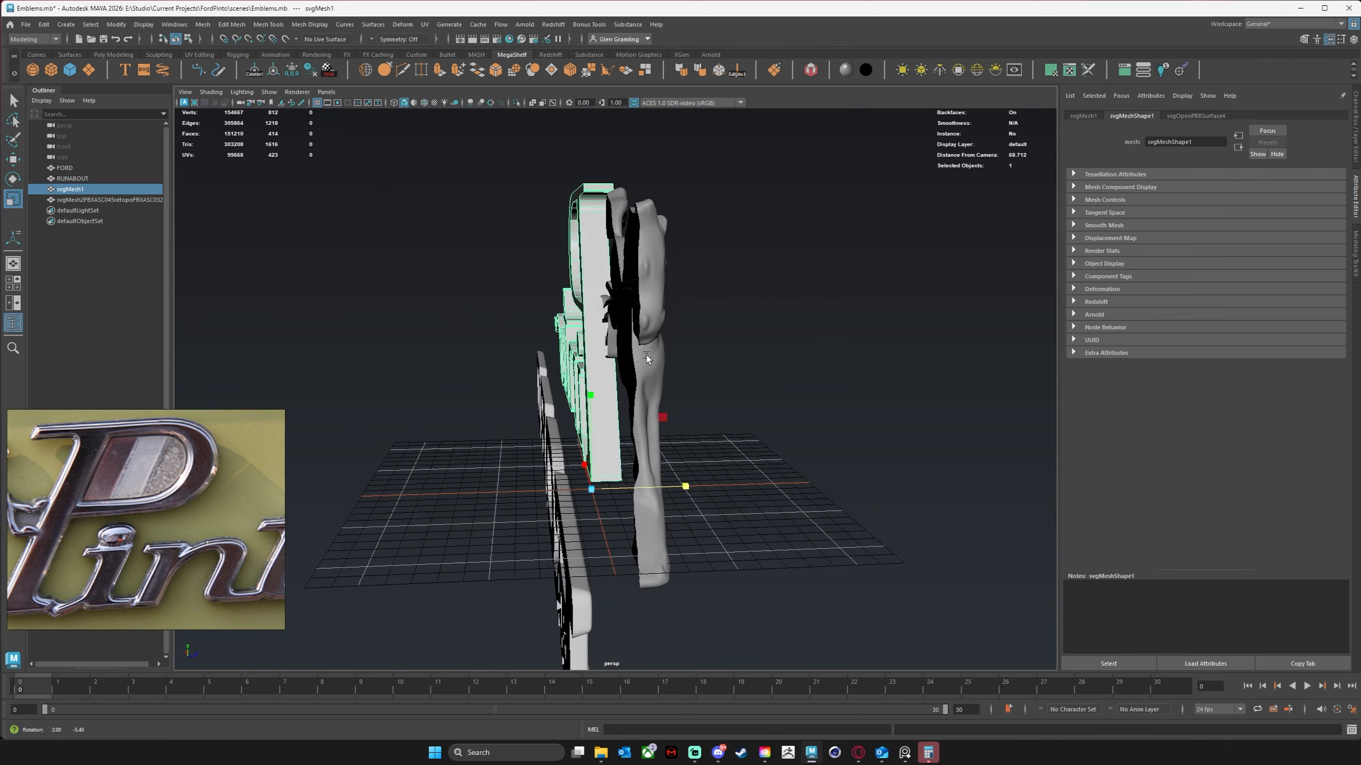
key(space)
key(space)
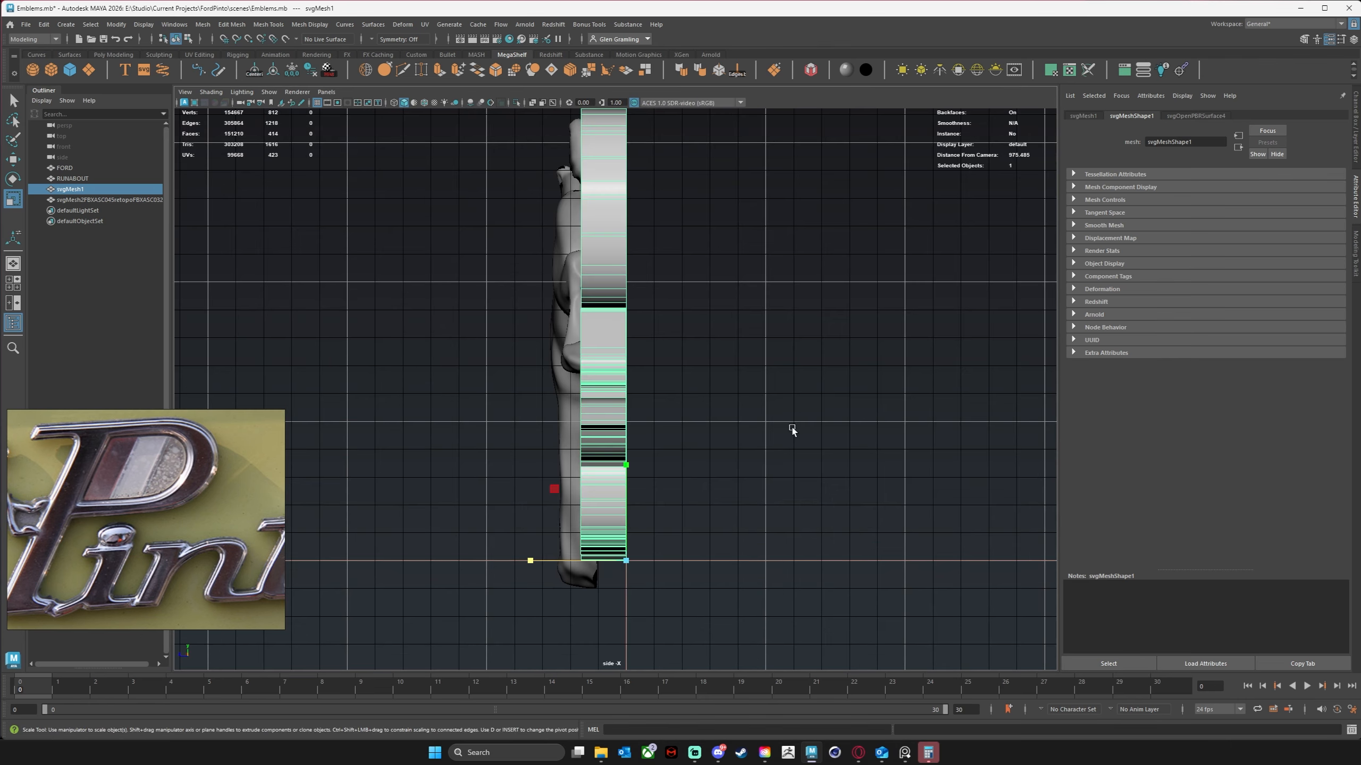
right_drag(614, 282, 615, 311)
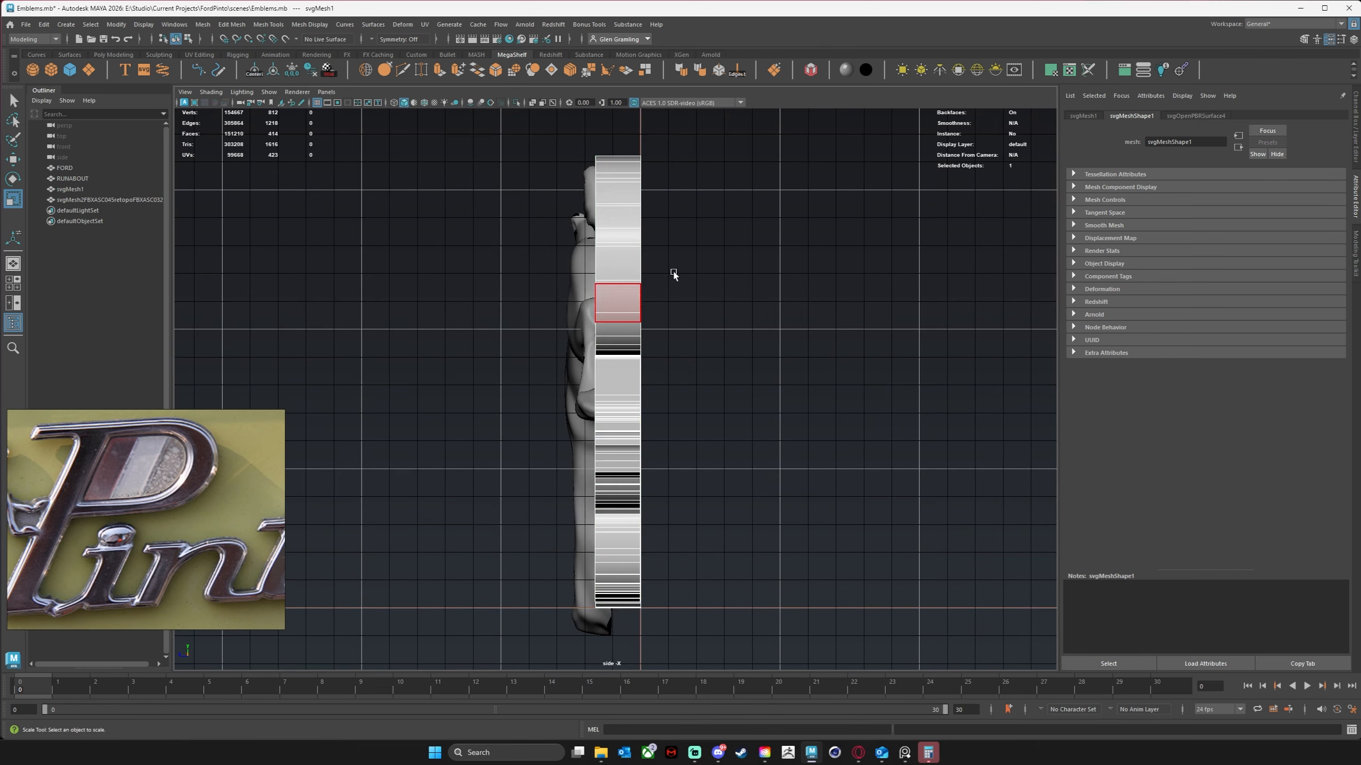
drag(740, 154, 679, 311)
drag(604, 630, 605, 632)
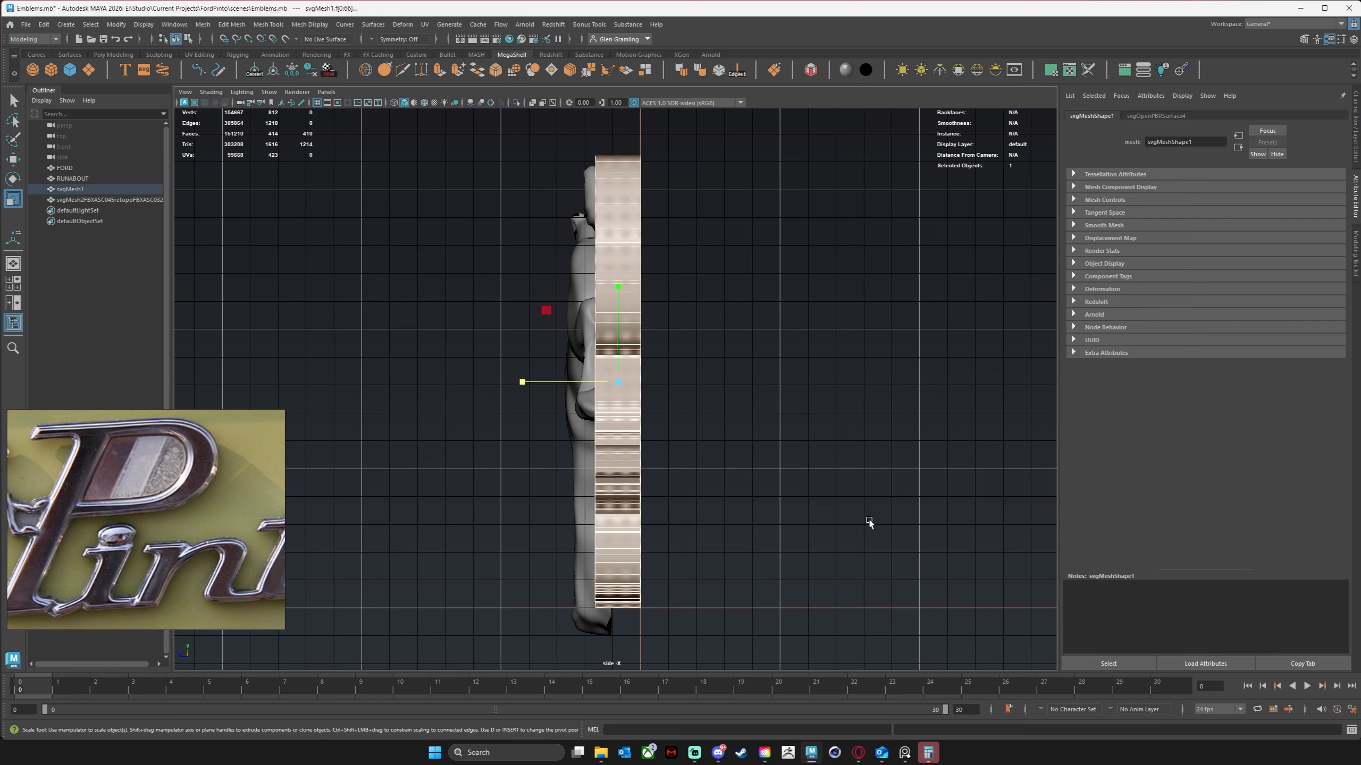
key(Delete)
Inspect the flat Pinto lettering in the perspective view, checking it briefly with smooth mesh preview.
key(space)
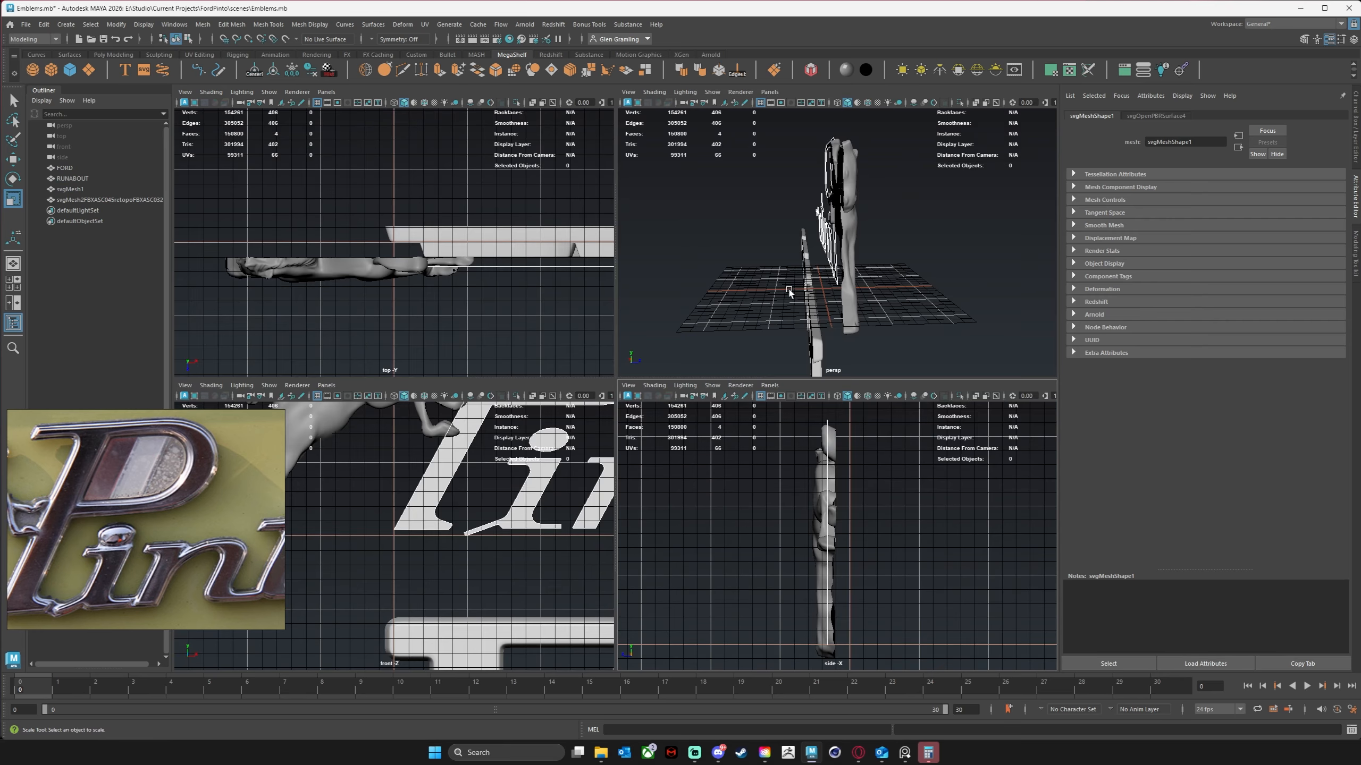
key(space)
alt+drag(800, 304, 657, 310)
alt+right_drag(656, 311, 699, 303)
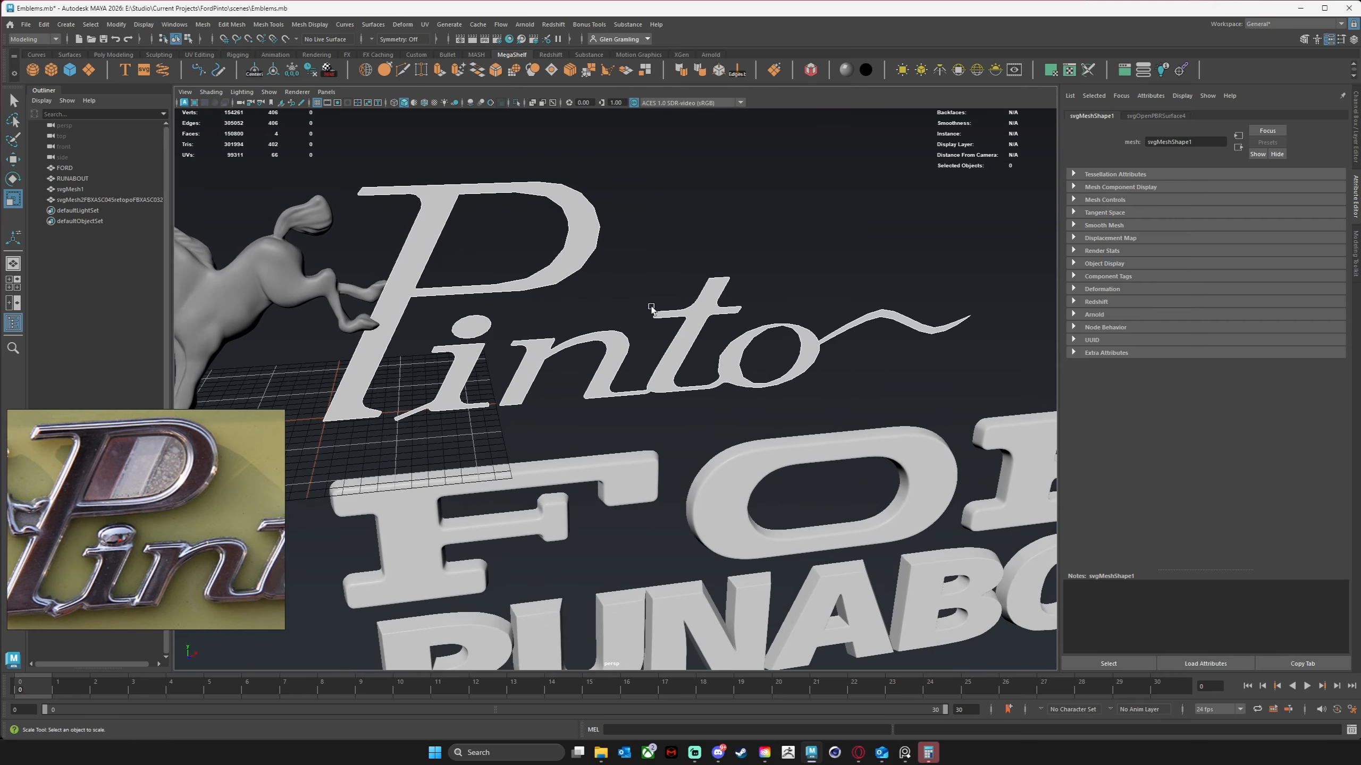
alt+middle_drag(699, 302, 702, 324)
alt+drag(805, 303, 693, 307)
key(3)
key(1)
alt+right_drag(619, 313, 761, 315)
alt+middle_drag(742, 312, 761, 331)
alt+right_drag(761, 332, 697, 314)
alt+drag(698, 313, 727, 315)
Retopologize the flat Pinto lettering with a target face count of 1000 and hard edges preserved.
right_drag(611, 246, 685, 201)
click(729, 252)
click(603, 260)
alt+drag(622, 265, 707, 280)
alt+middle_drag(752, 253, 716, 272)
alt+drag(705, 214, 716, 217)
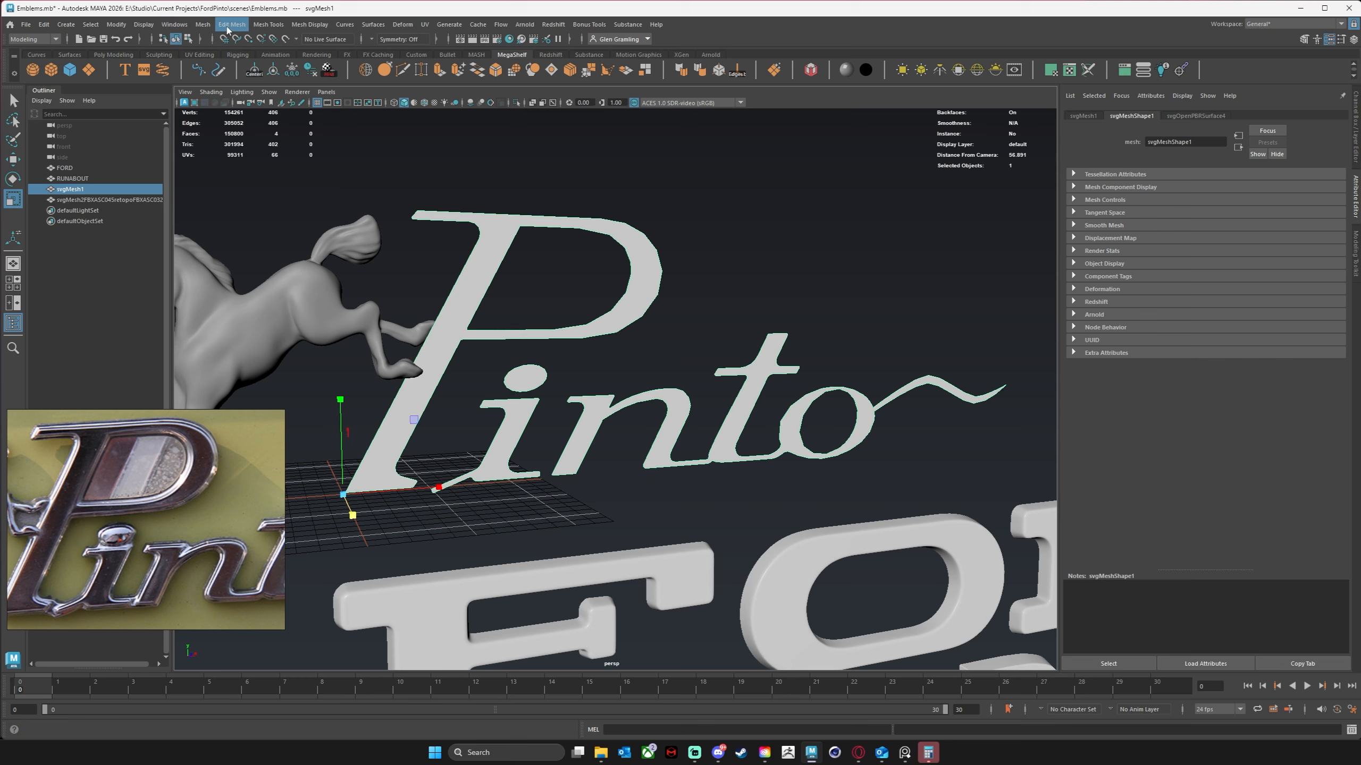
click(202, 23)
click(302, 145)
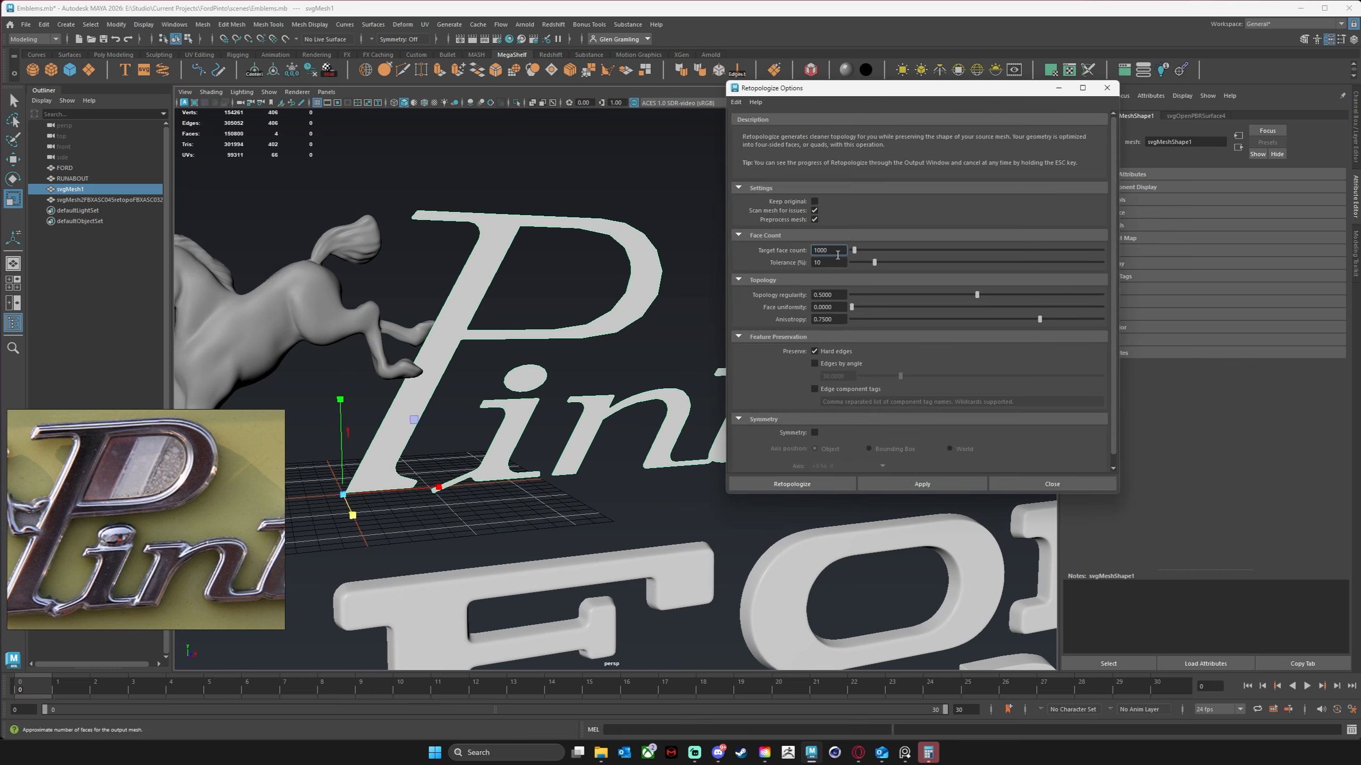
click(804, 485)
click(733, 451)
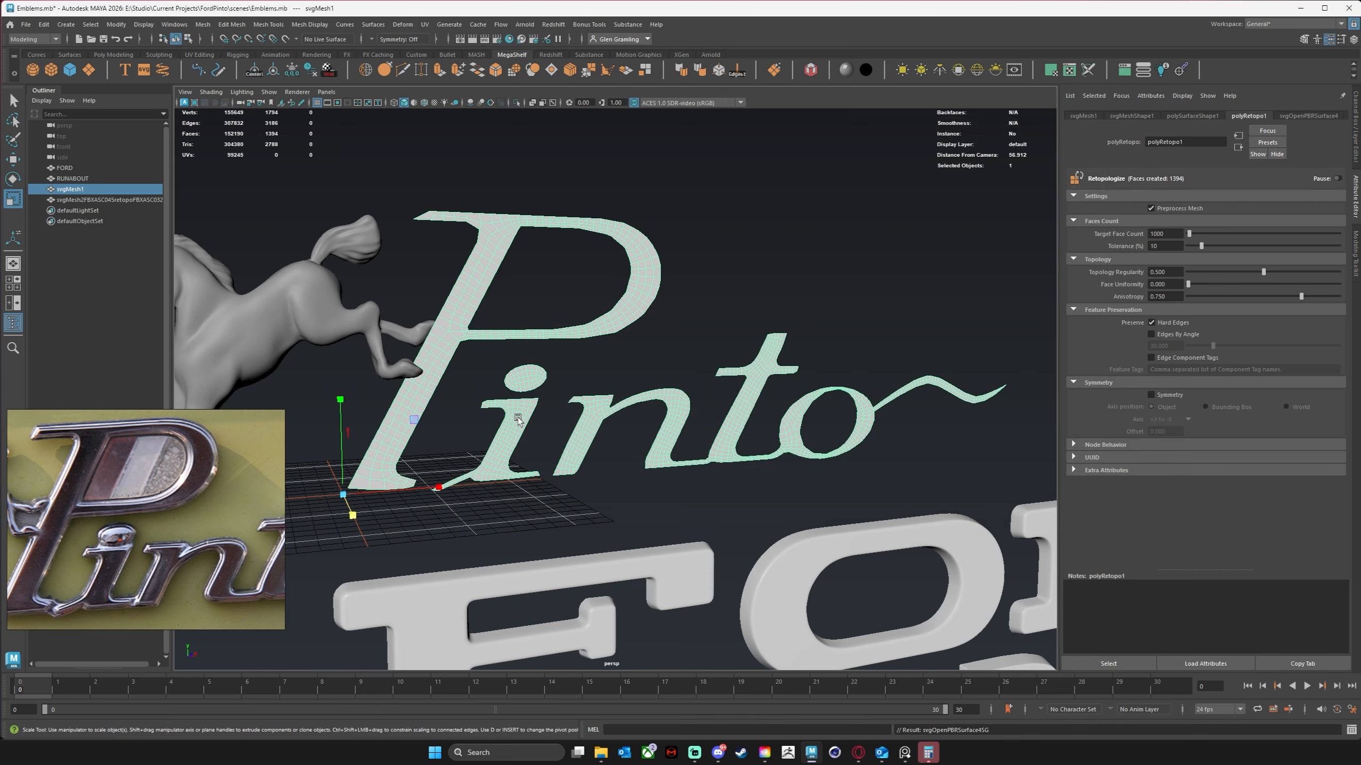
click(778, 301)
Select the outer border edge loop of the letter P and turn on smooth mesh preview for the lettering.
alt+drag(777, 301, 738, 284)
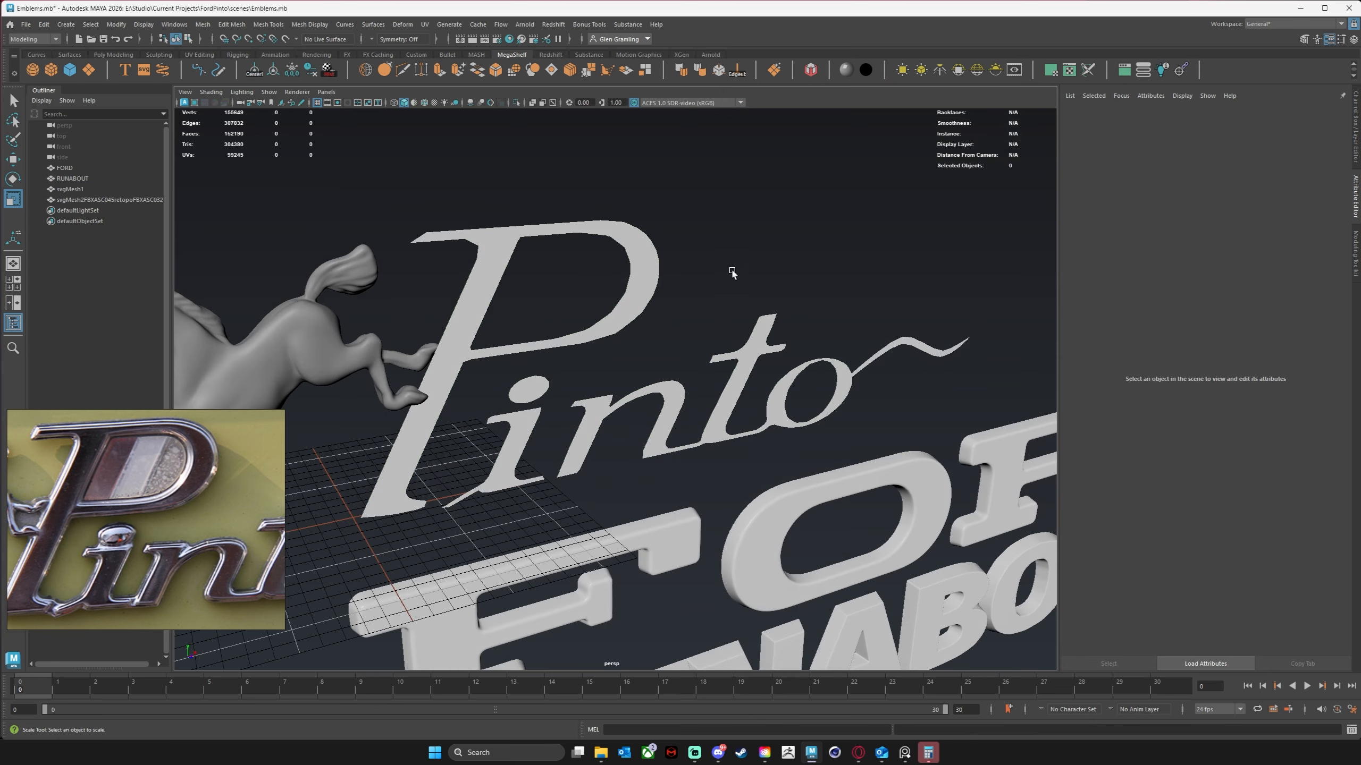
mouse_move(638, 331)
alt+mouse_down()
mouse_move(680, 322)
mouse_move(627, 333)
alt+mouse_up()
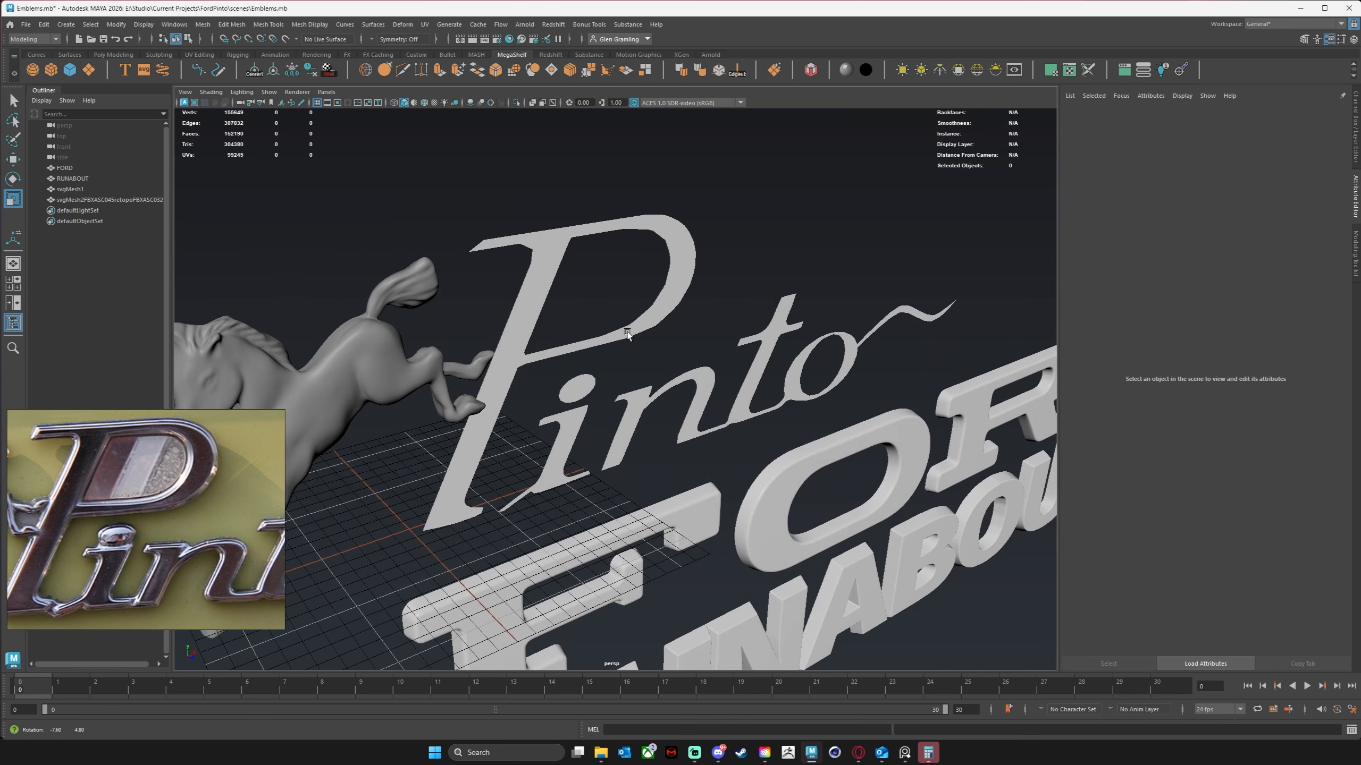
alt+middle_drag(724, 335, 673, 334)
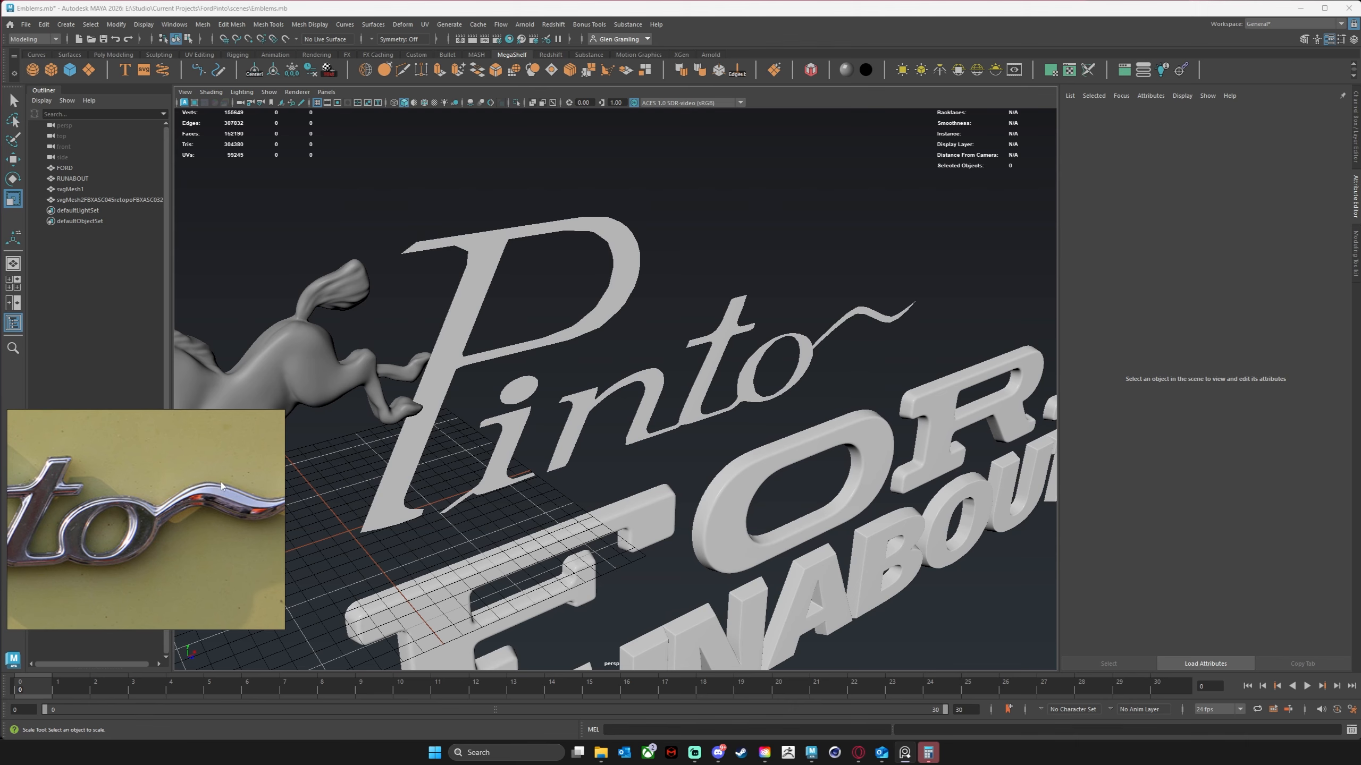
alt+drag(544, 476, 526, 438)
click(539, 418)
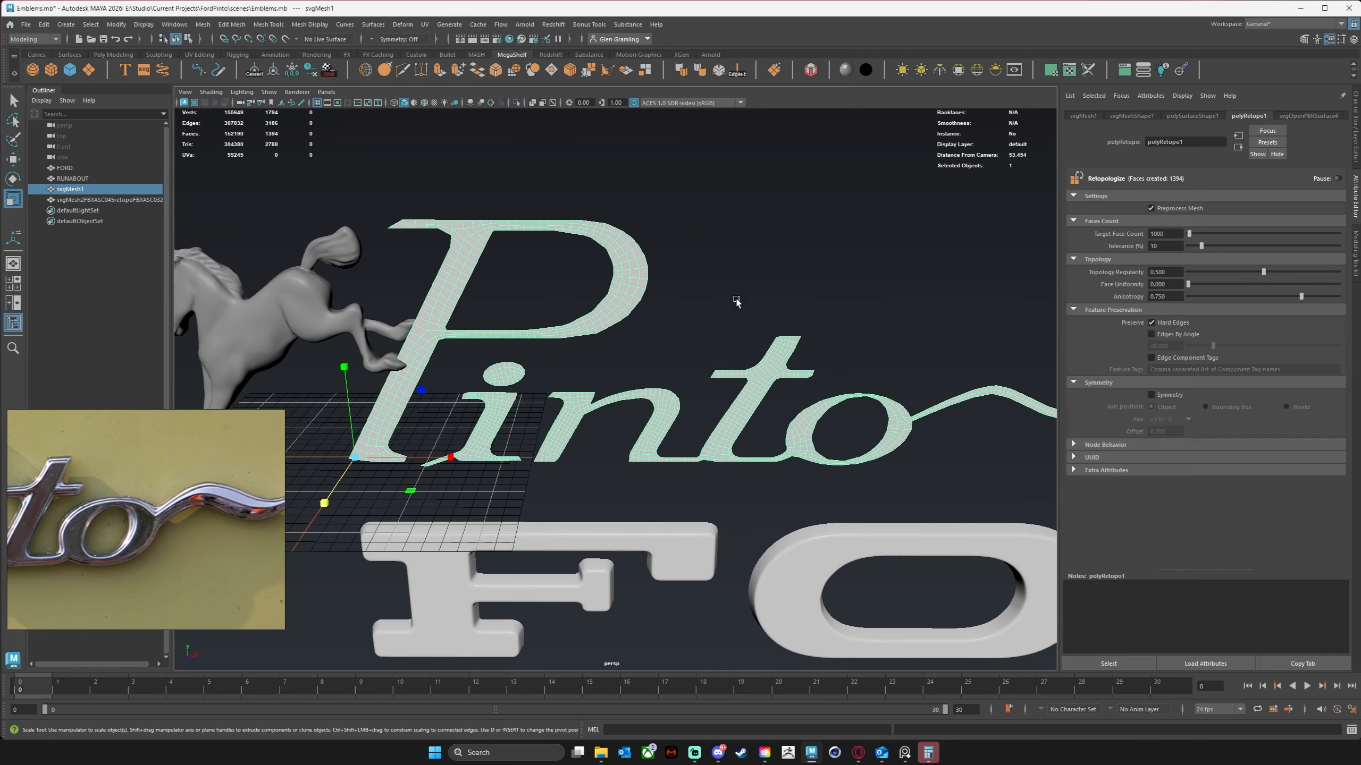
alt+right_drag(469, 303, 567, 298)
right_drag(649, 214, 645, 189)
double_click(647, 209)
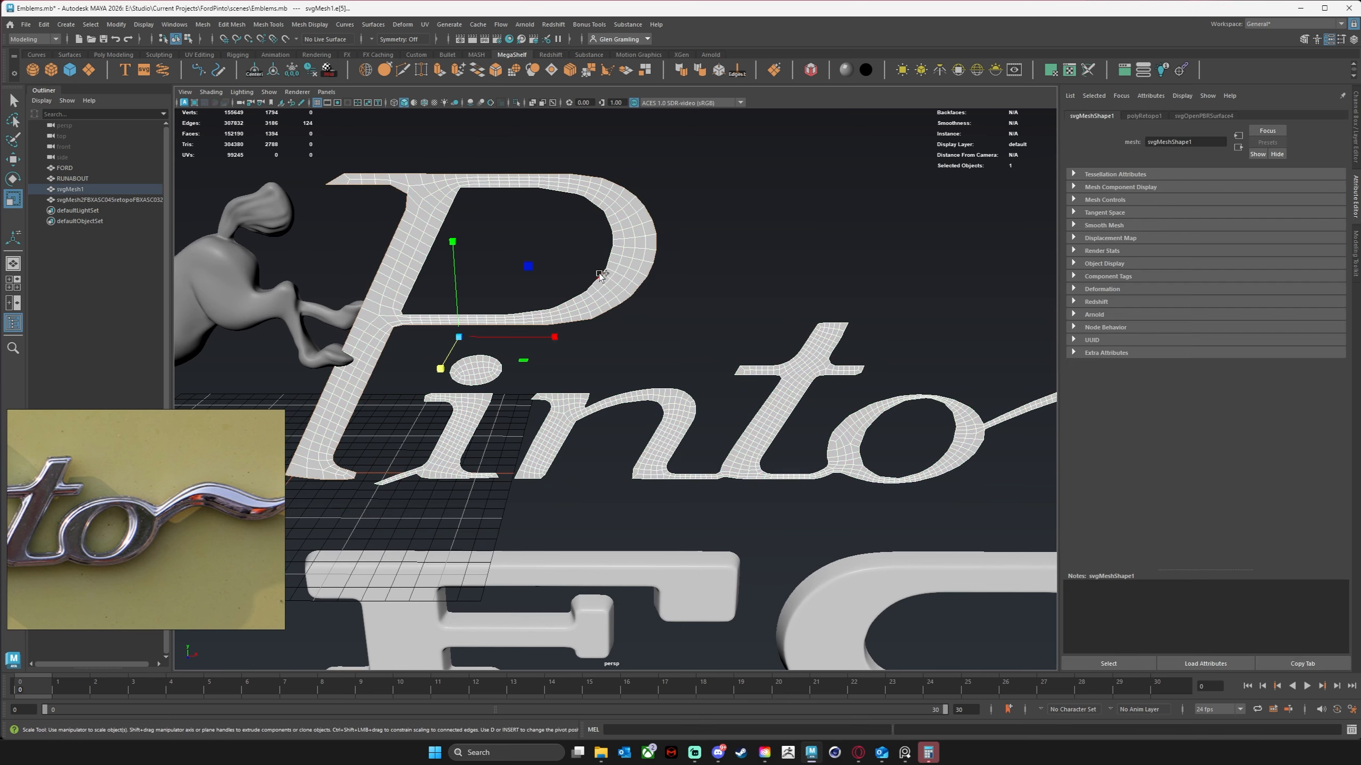
alt+drag(683, 277, 632, 280)
key(3)
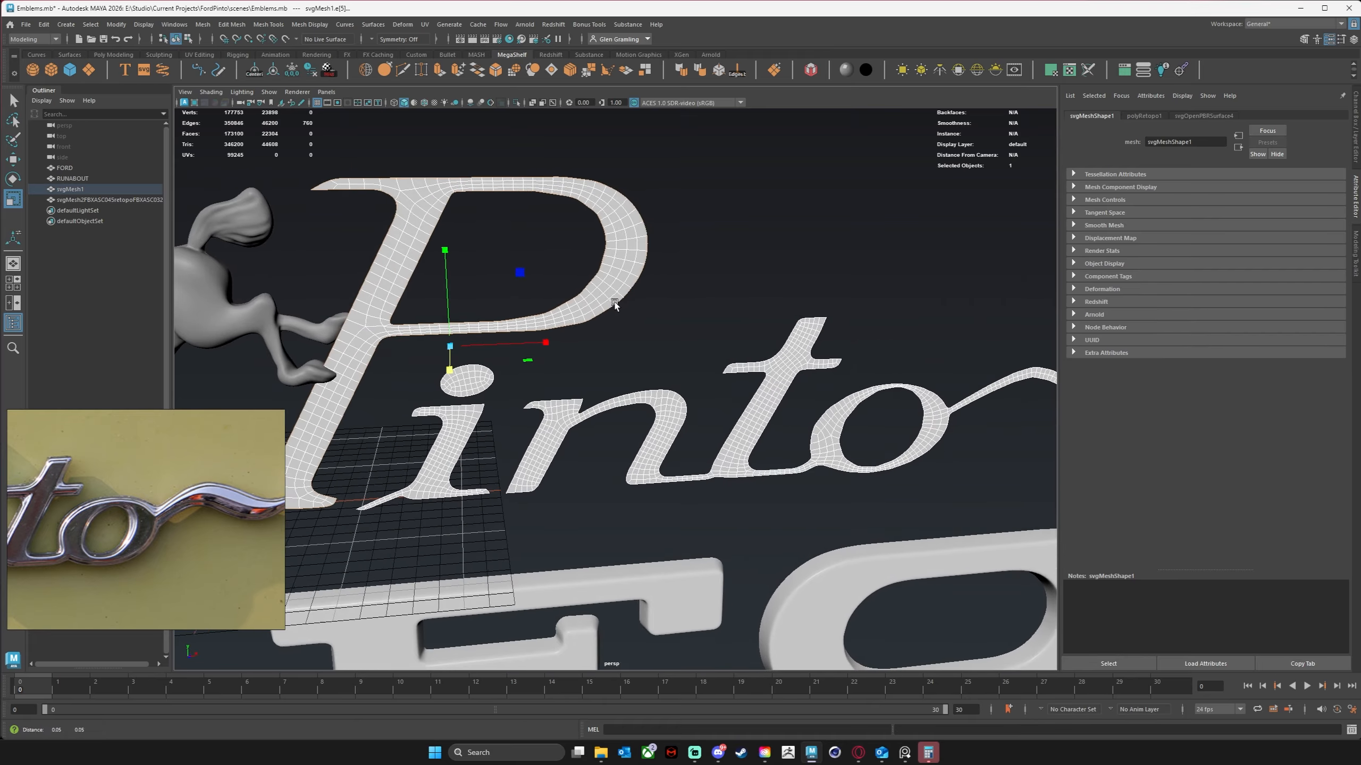
Add the border edges of the remaining Pinto letters to the edge selection.
alt+middle_drag(683, 298, 650, 307)
alt+right_drag(650, 307, 630, 375)
scroll(631, 375, up, 3)
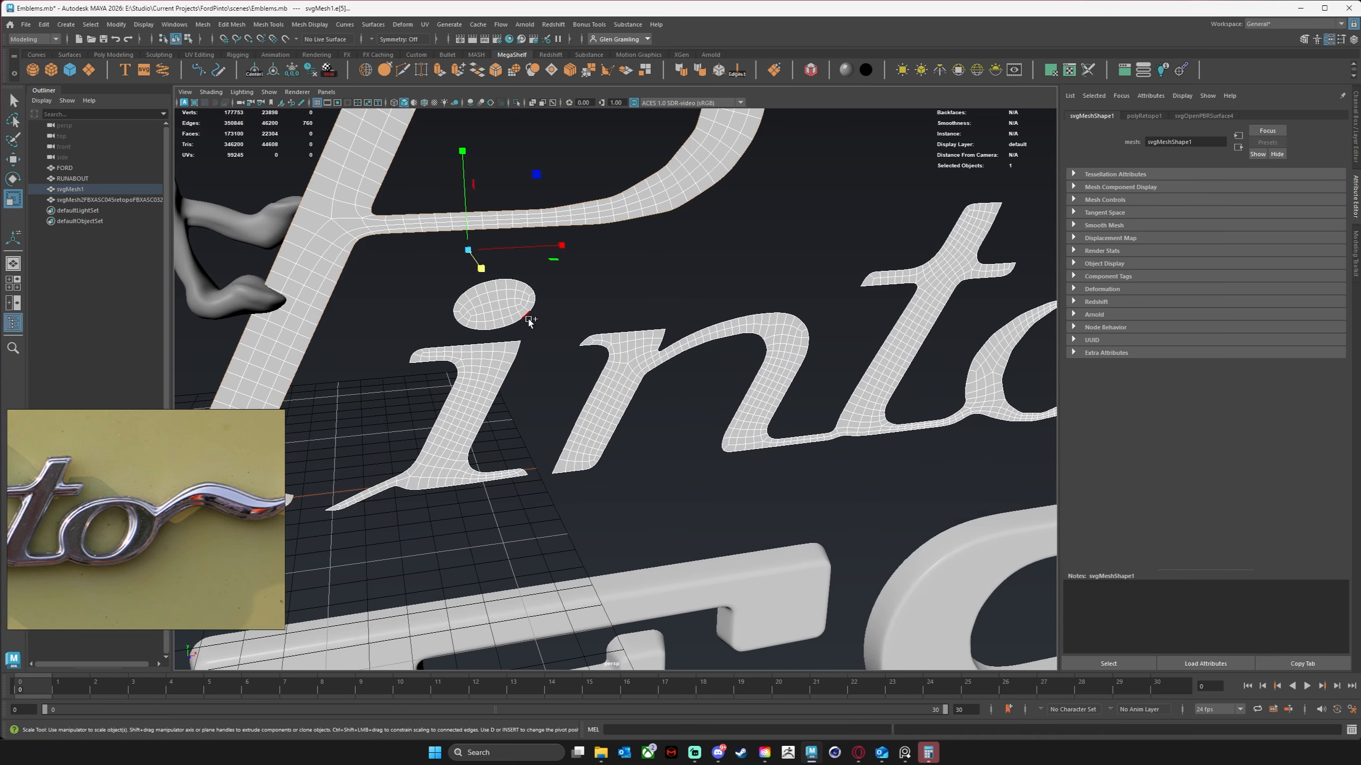
double_click(583, 349)
alt+middle_drag(840, 349, 322, 355)
alt+middle_drag(514, 343, 768, 339)
alt+right_drag(768, 338, 495, 337)
alt+drag(495, 337, 522, 334)
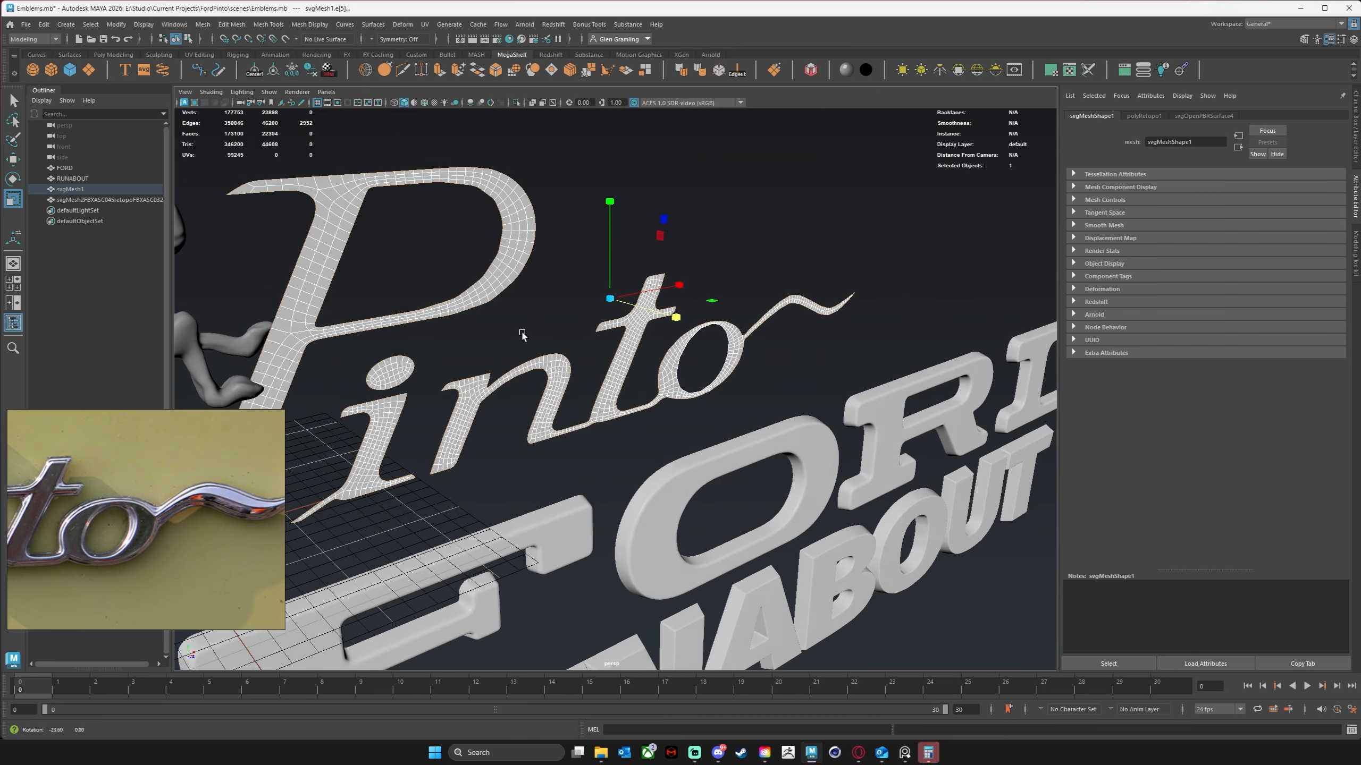
alt+middle_drag(523, 334, 648, 322)
alt+drag(648, 322, 573, 327)
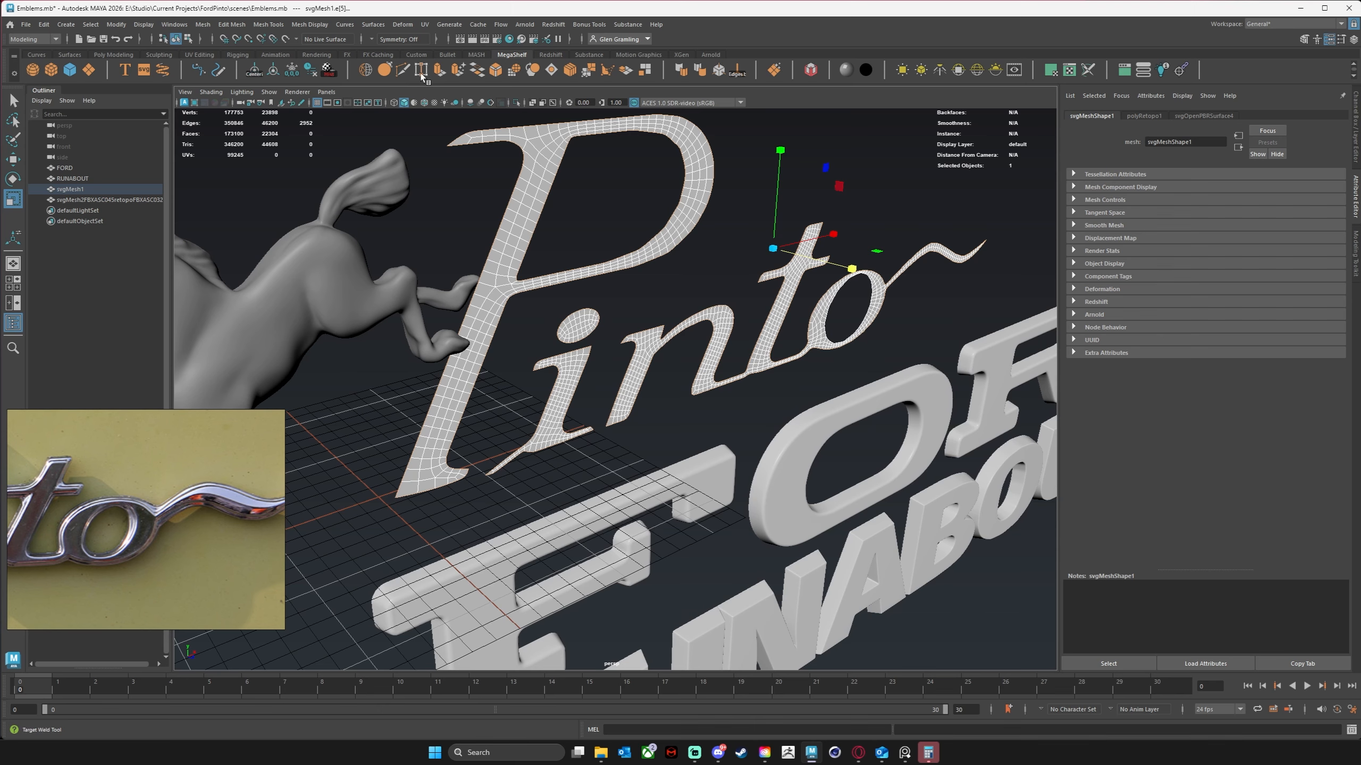
Extrude the selected lettering border edges with a thickness of -0.7 and an offset of 0.2.
click(441, 72)
alt+drag(730, 268, 708, 272)
alt+middle_drag(708, 273, 691, 280)
drag(857, 401, 853, 402)
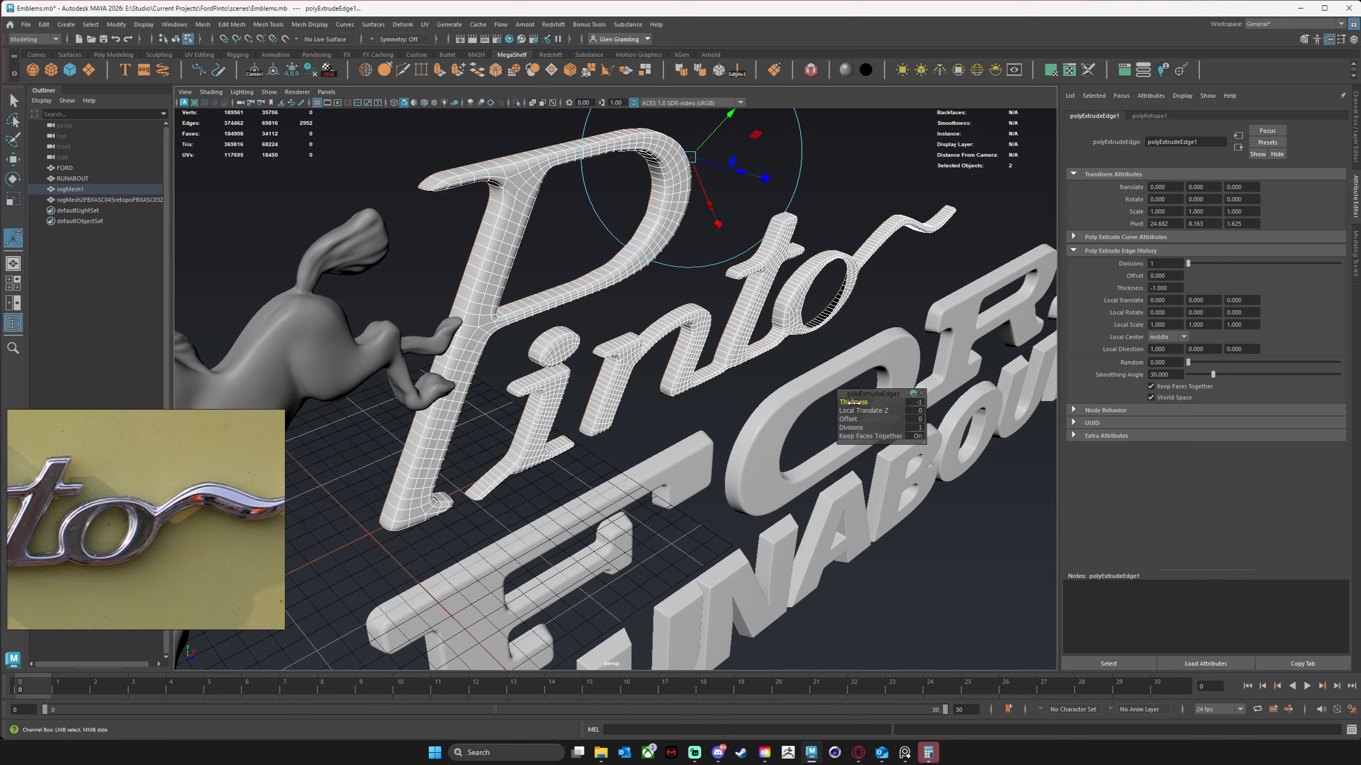
drag(853, 402, 854, 418)
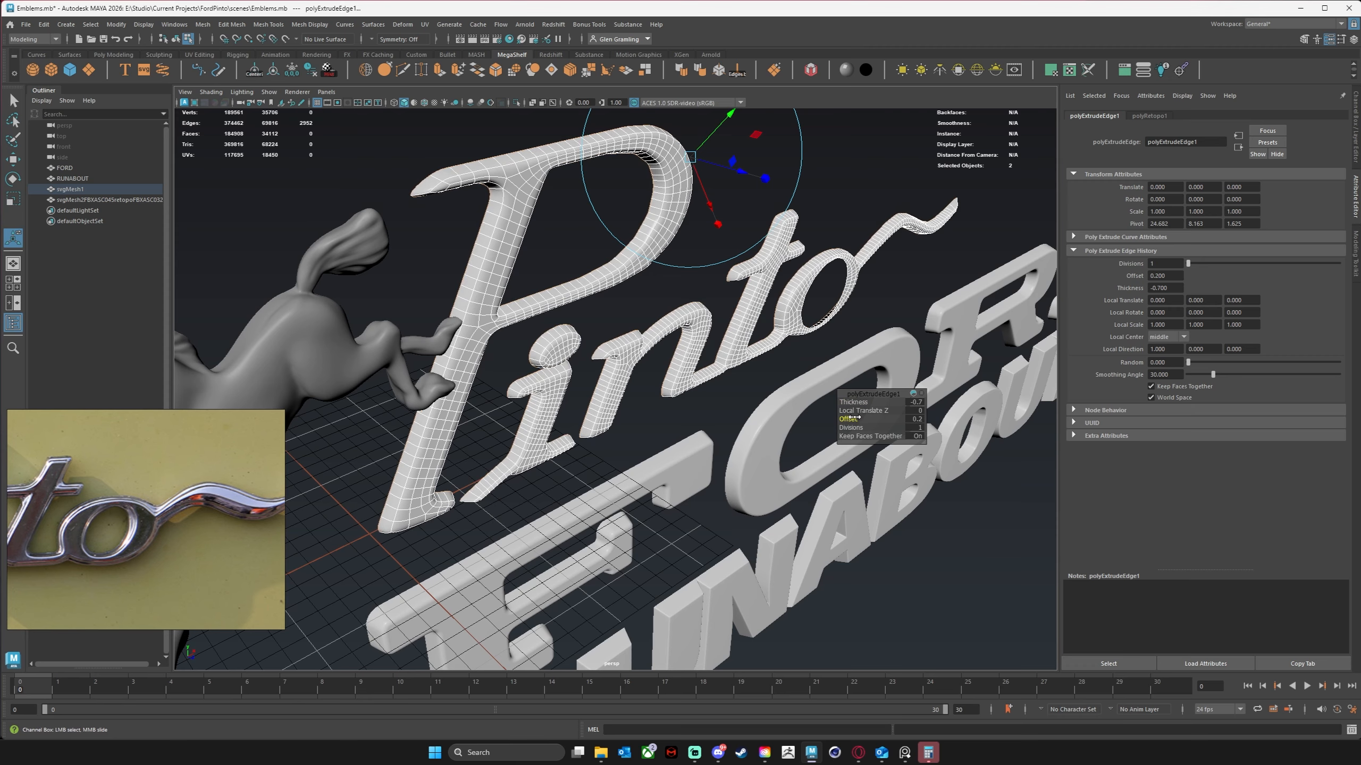
alt+drag(667, 392, 557, 371)
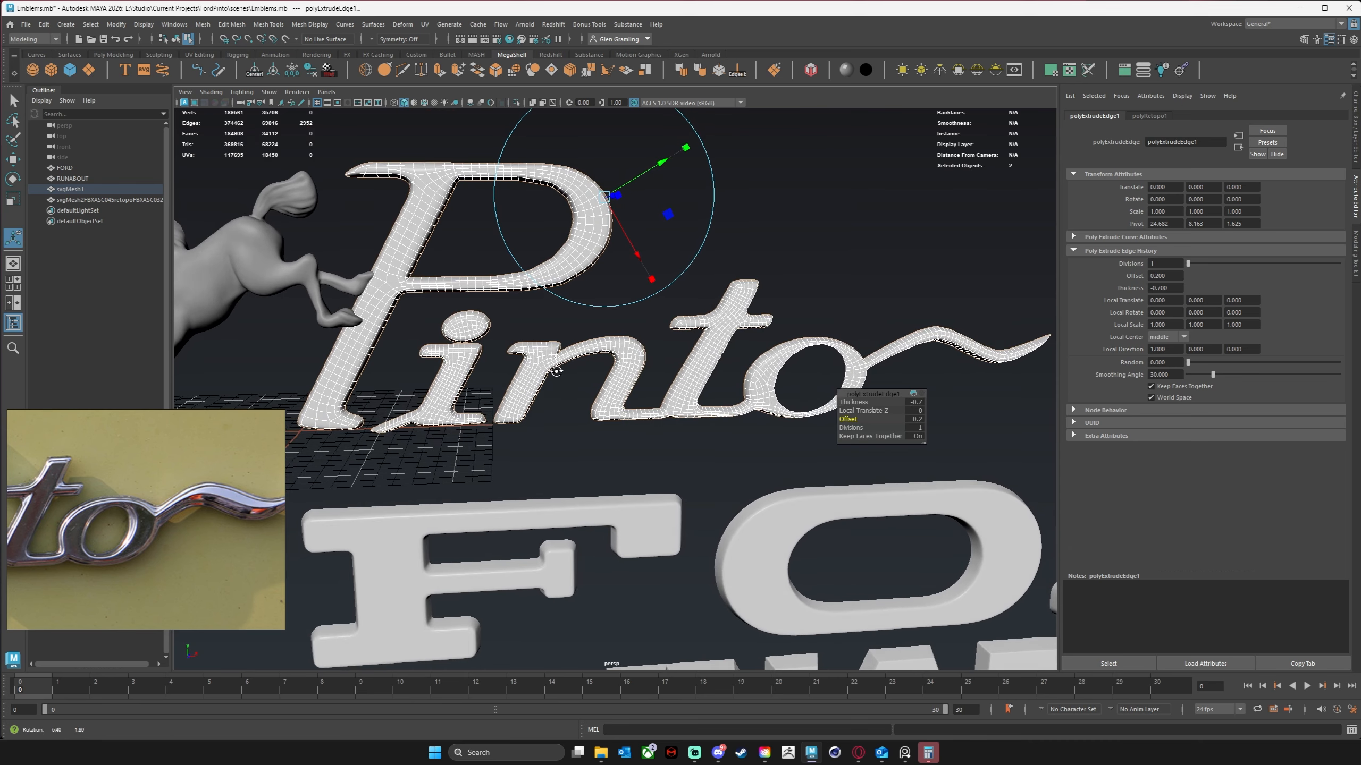
scroll(724, 267, up, 5)
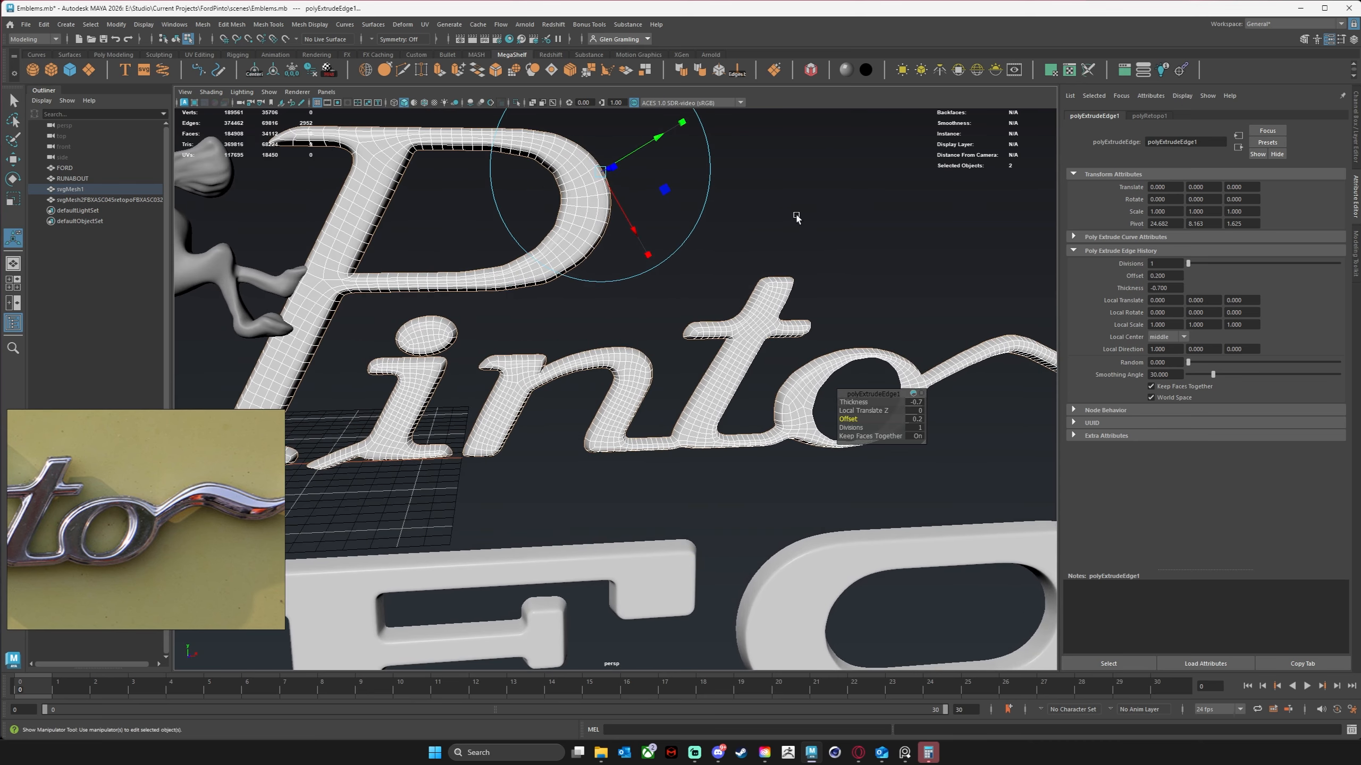
alt+middle_drag(738, 218, 751, 238)
key(w)
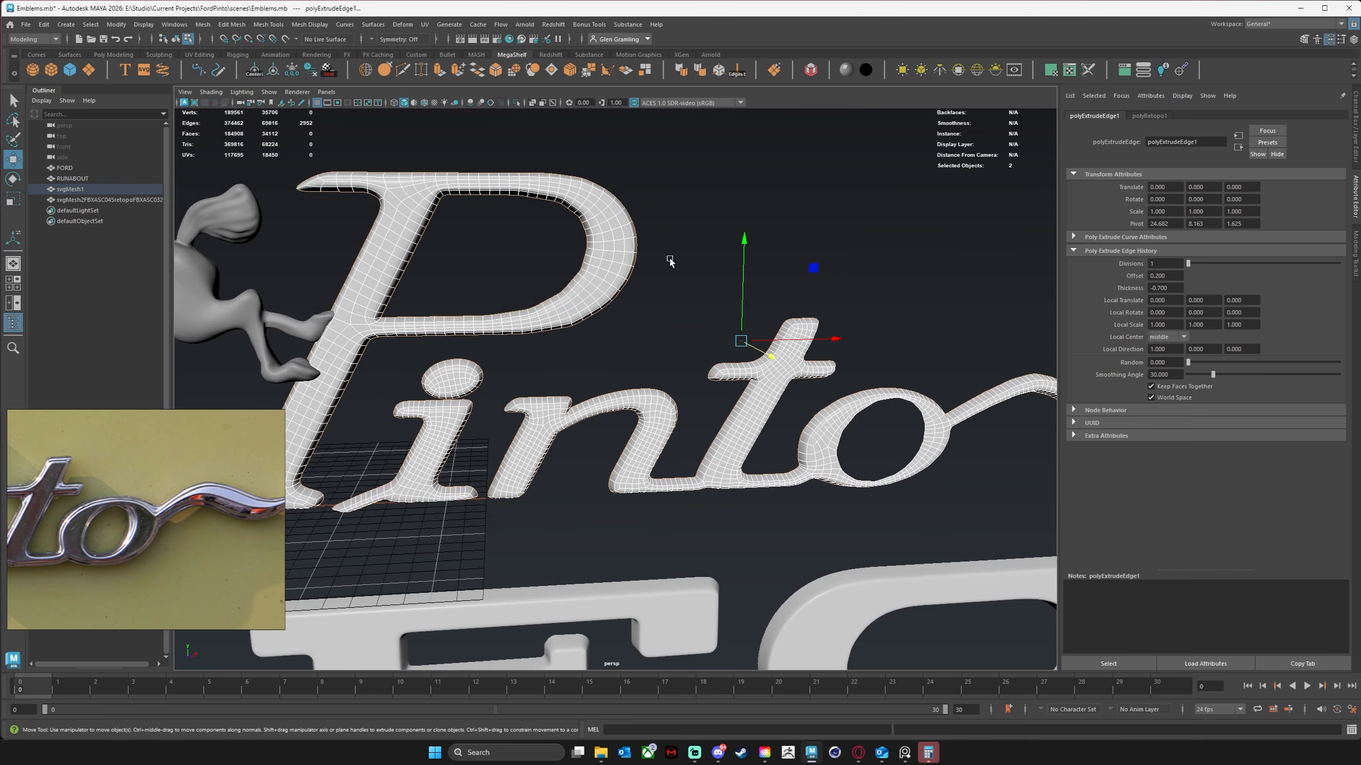
Undo the thickness and offset changes on the lettering's border edge extrusion.
alt+drag(555, 228, 545, 226)
scroll(580, 241, up, 1)
alt+middle_drag(657, 294, 575, 239)
key(ctrl+z)
key(ctrl+z)
key(ctrl+z)
key(ctrl+z)
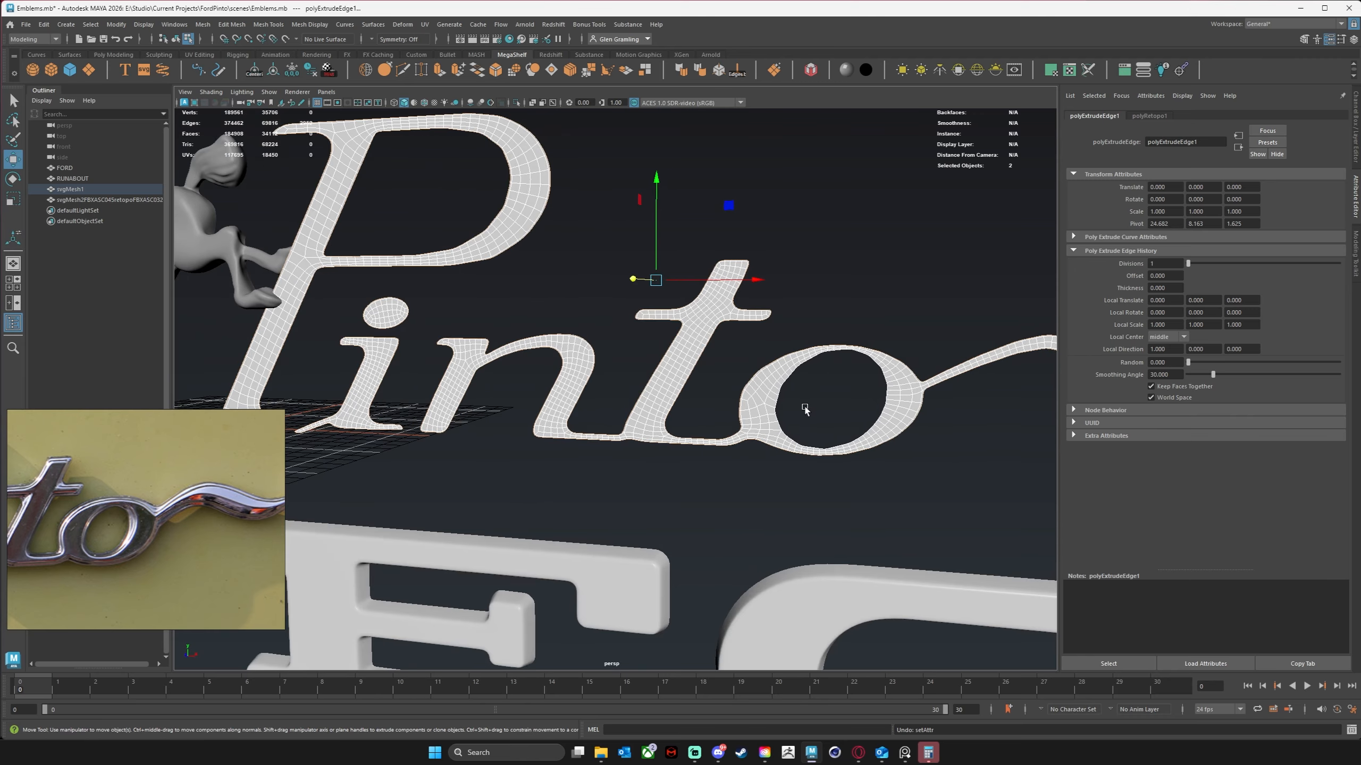
alt+drag(789, 411, 825, 397)
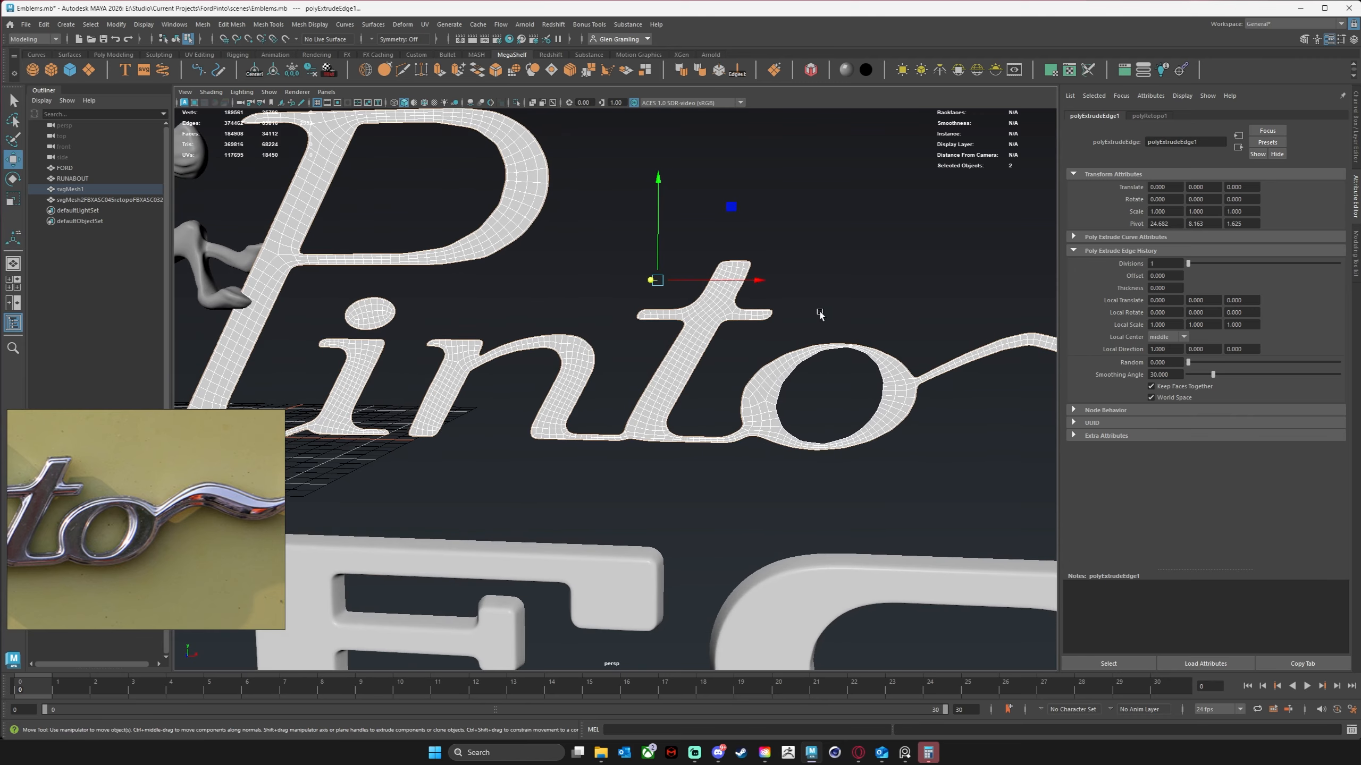
alt+drag(690, 361, 842, 358)
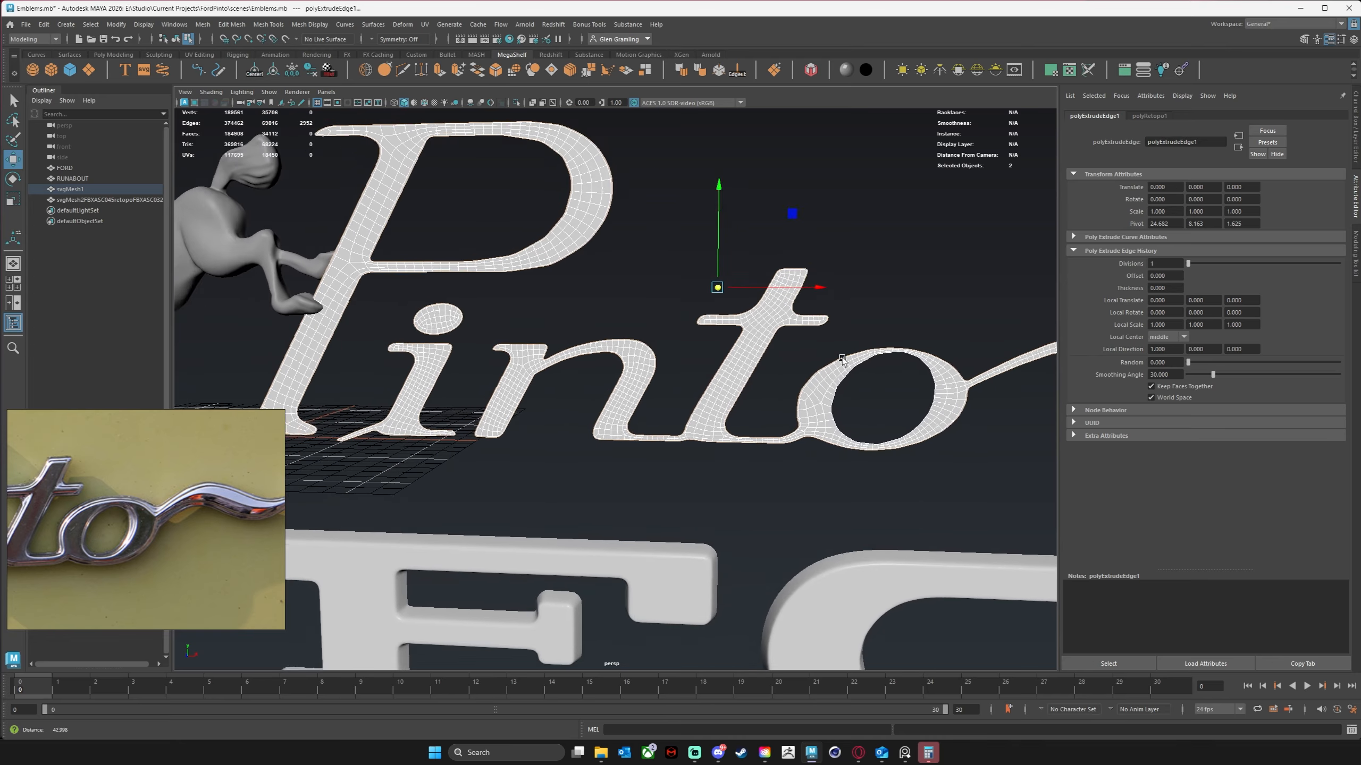
alt+right_drag(842, 358, 777, 365)
alt+drag(777, 365, 793, 371)
Undo the border extrusion, the edge selections and the retopology, back to the original flat Pinto lettering.
key(ctrl+z)
key(ctrl+z)
key(ctrl+z)
key(ctrl+z)
key(ctrl+z)
key(ctrl+z)
key(ctrl+z)
key(ctrl+z)
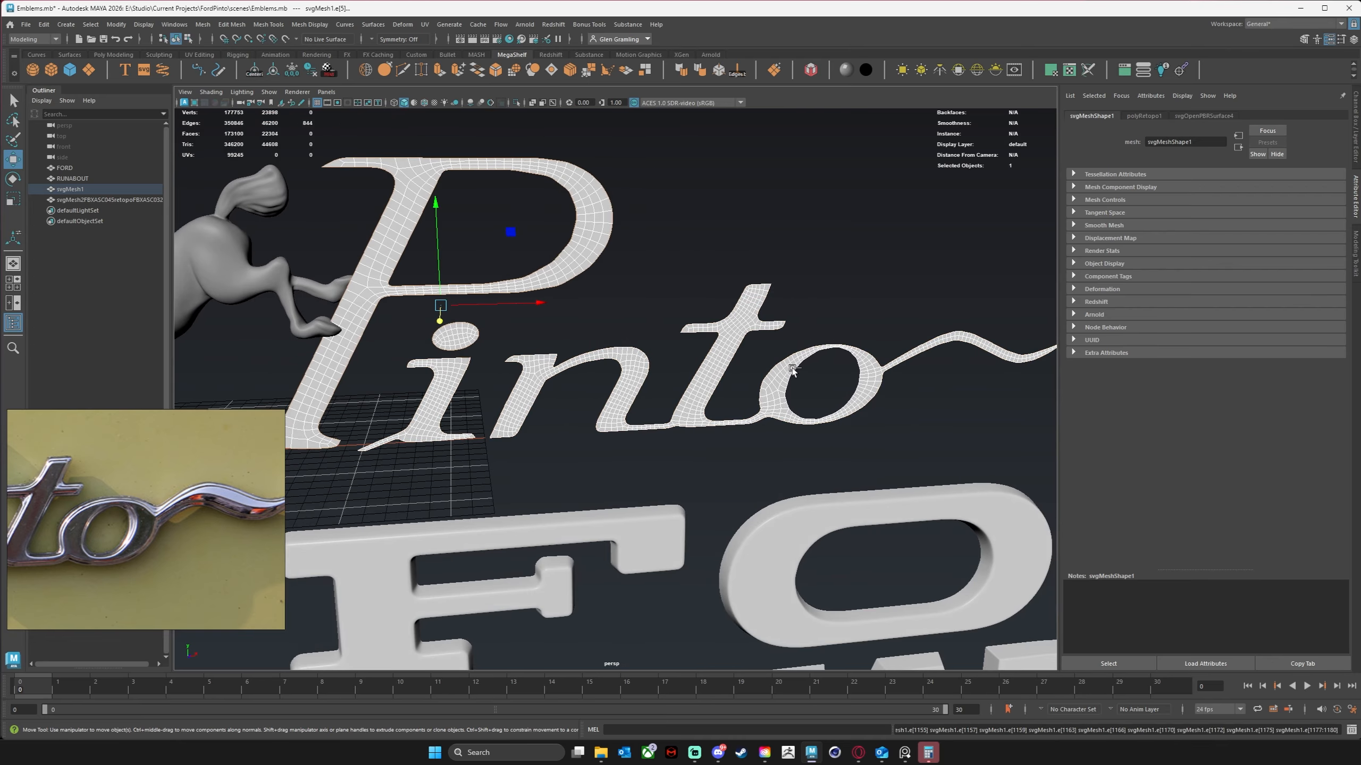
key(ctrl+z)
key(ctrl+z)
key(ctrl+z)
key(ctrl+z)
key(ctrl+z)
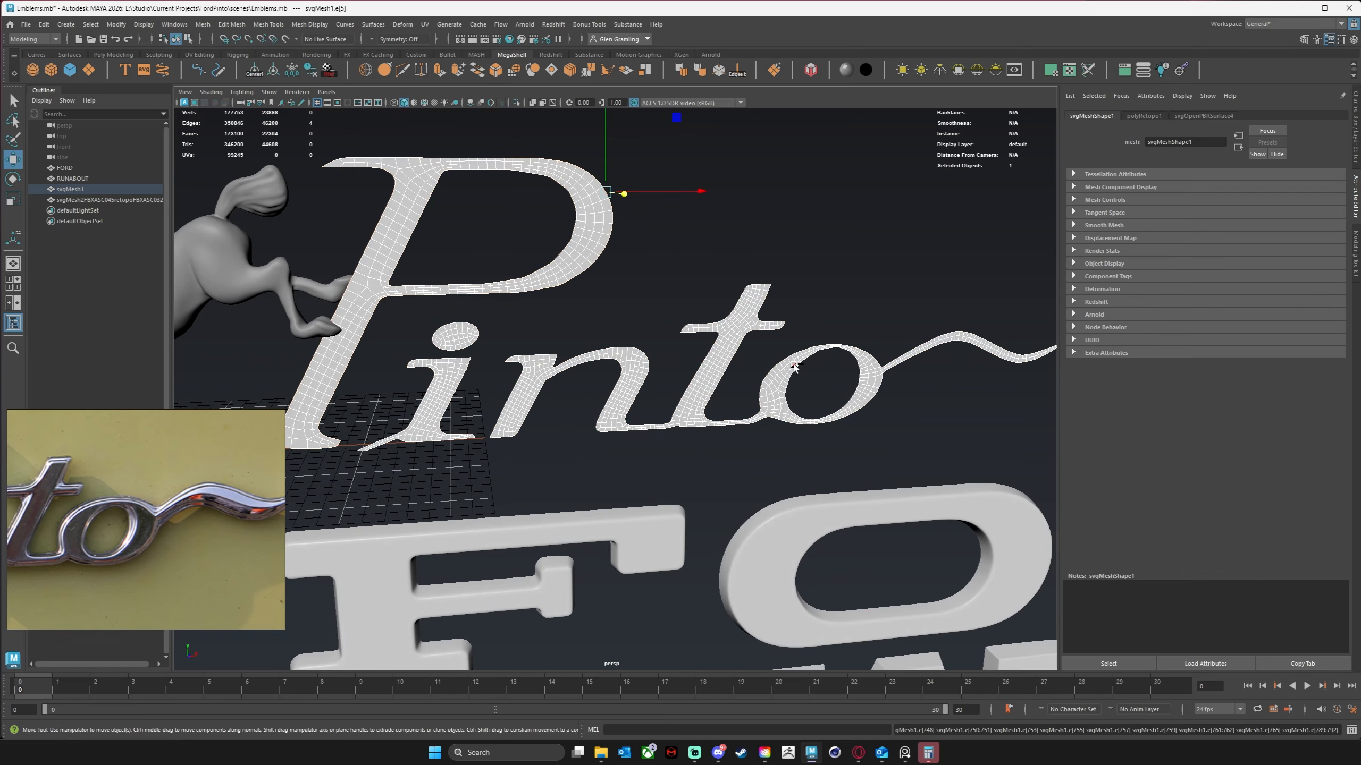
key(ctrl+z)
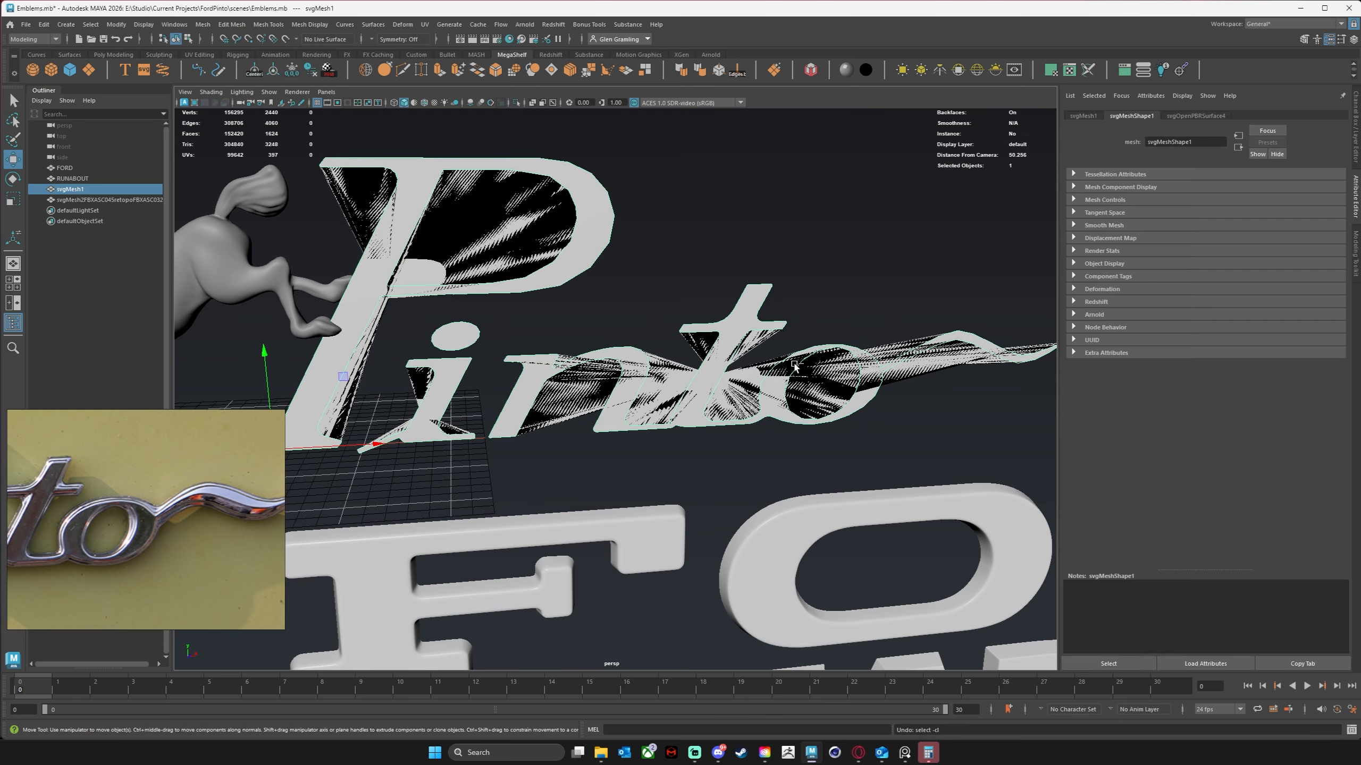
Turn off smooth mesh preview for the flat lettering and select the border edges of all Pinto letters, including the inner loops.
alt+drag(614, 252, 589, 224)
click(604, 261)
click(588, 244)
key(1)
right_drag(589, 224, 593, 207)
double_click(601, 205)
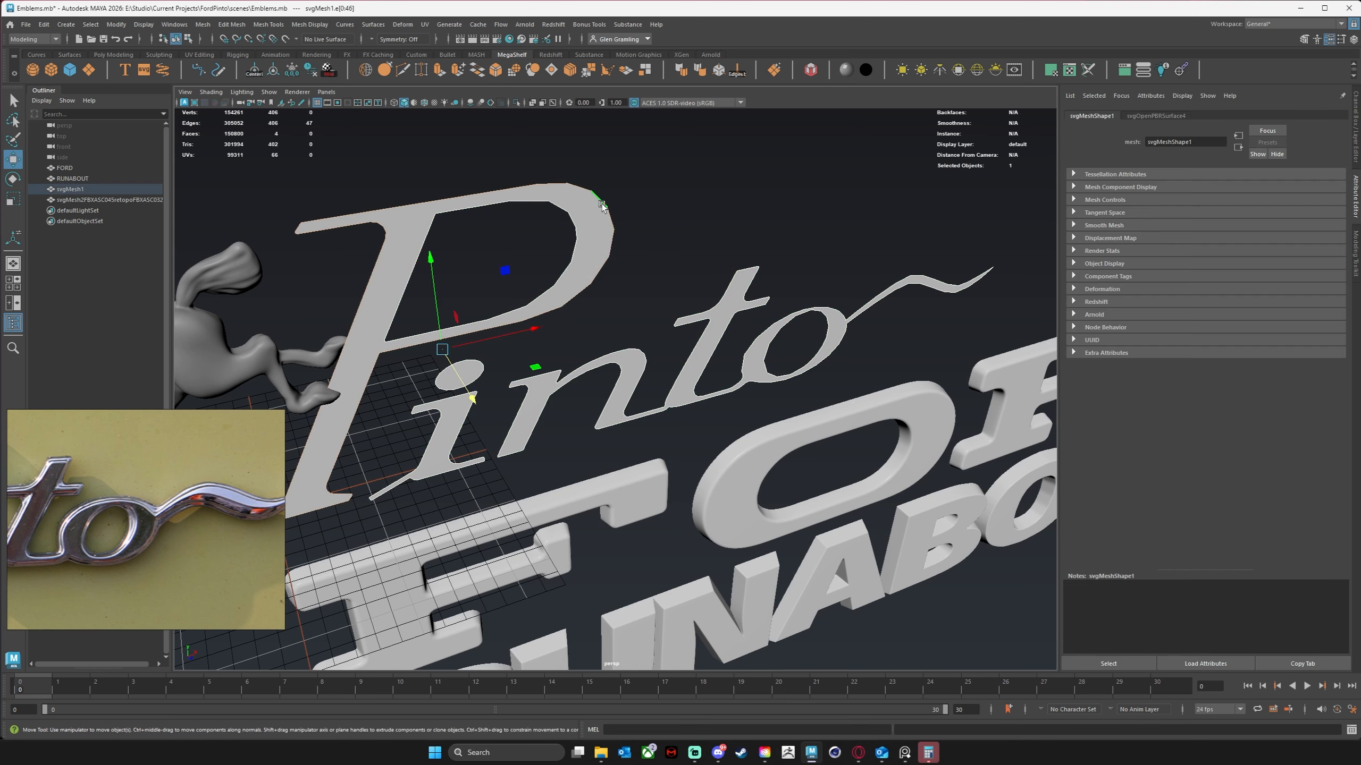
shift+double_click(574, 220)
shift+double_click(511, 429)
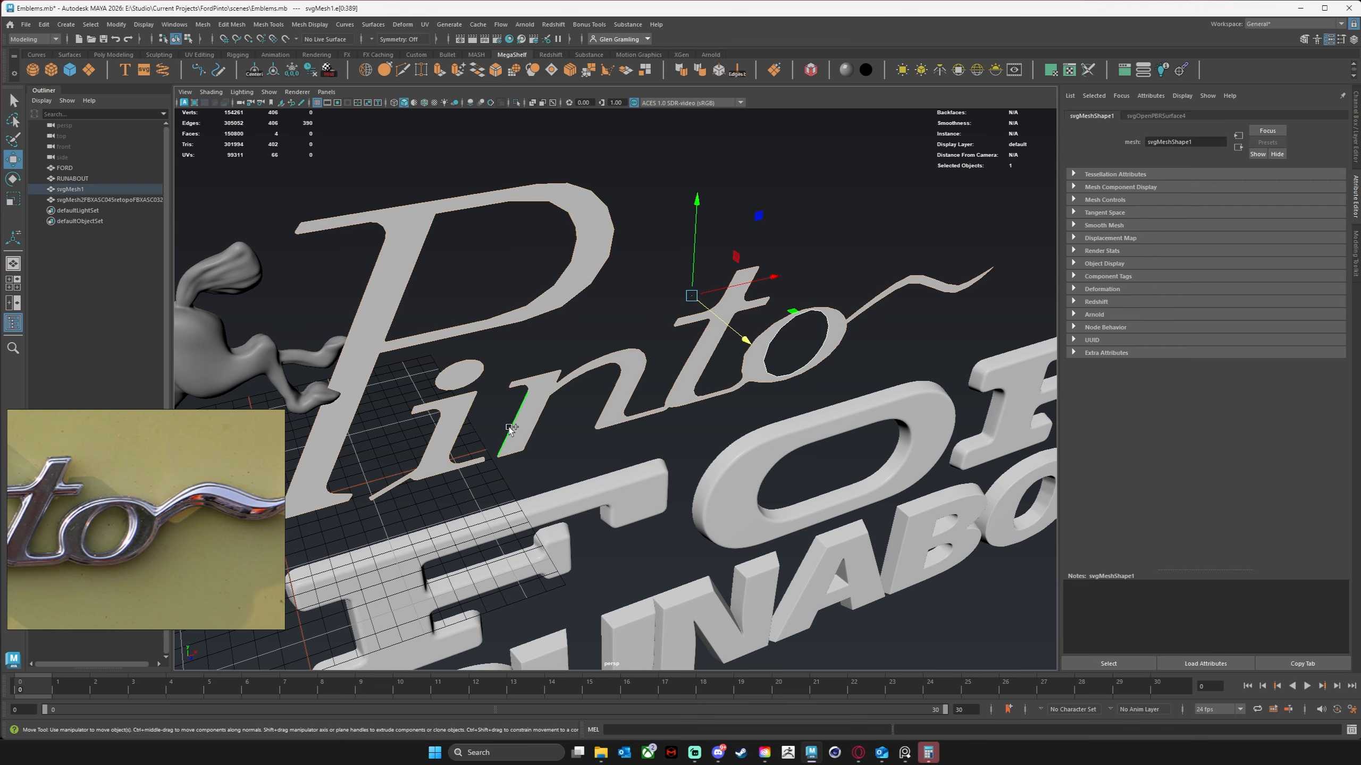
alt+drag(671, 375, 784, 385)
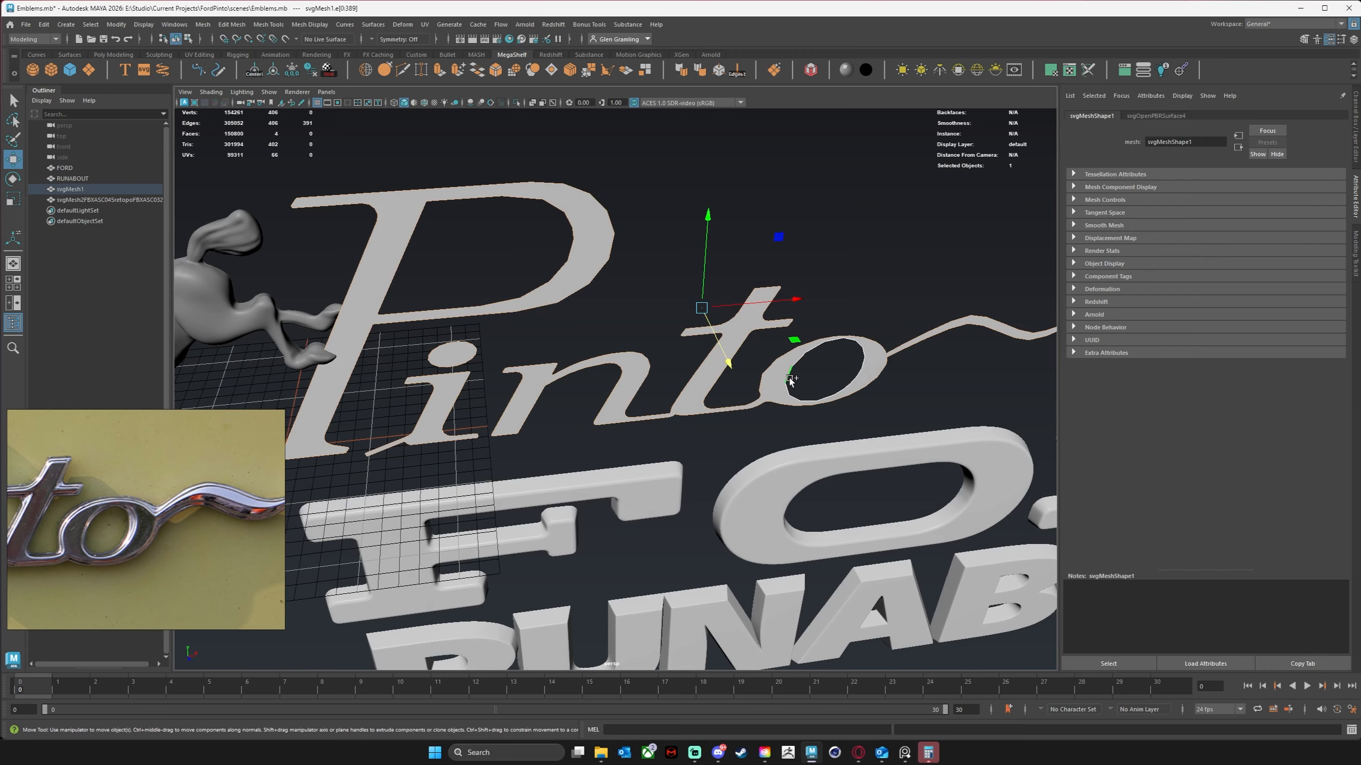
shift+double_click(790, 379)
Extrude the selected border edges backward to give the lettering depth, and return to object selection mode.
alt+drag(667, 393, 756, 386)
shift+drag(750, 328, 736, 321)
alt+drag(662, 394, 596, 320)
right_drag(591, 221, 638, 198)
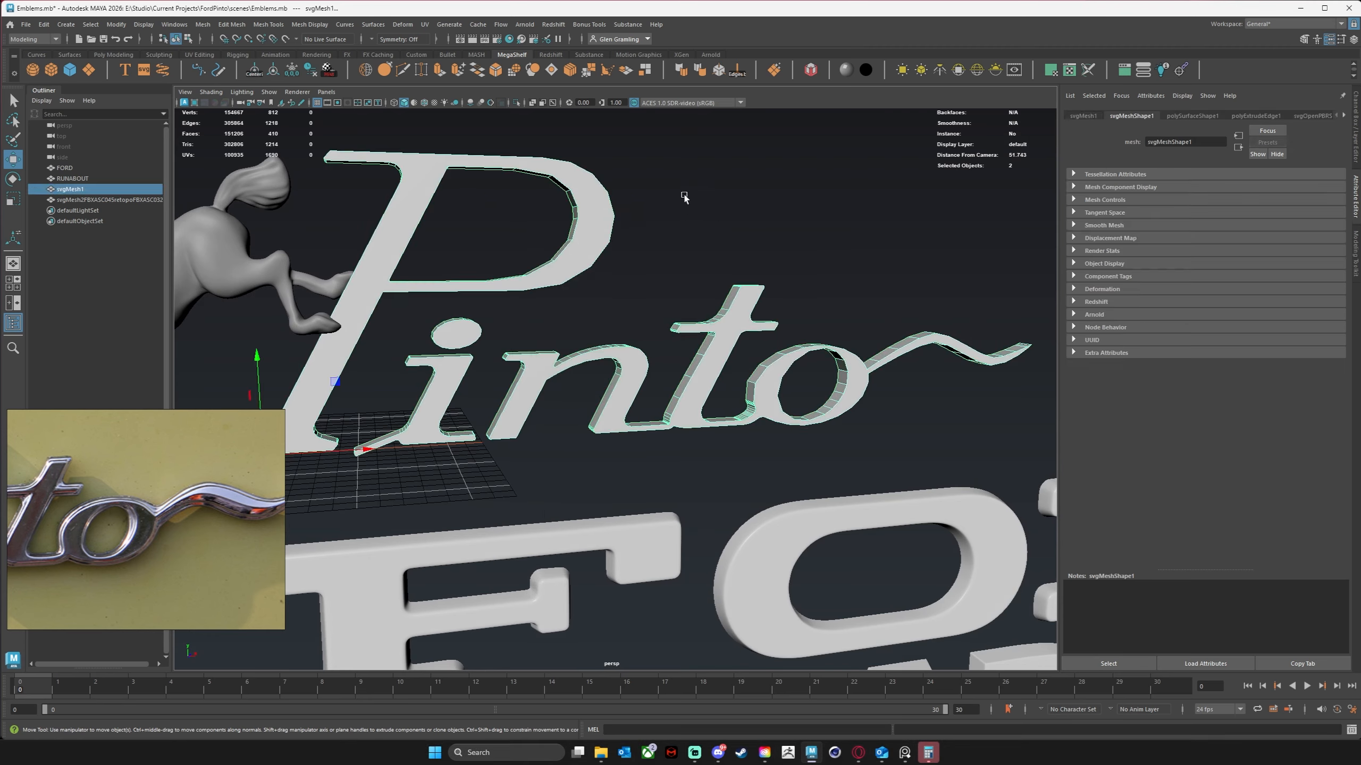
alt+drag(637, 198, 595, 70)
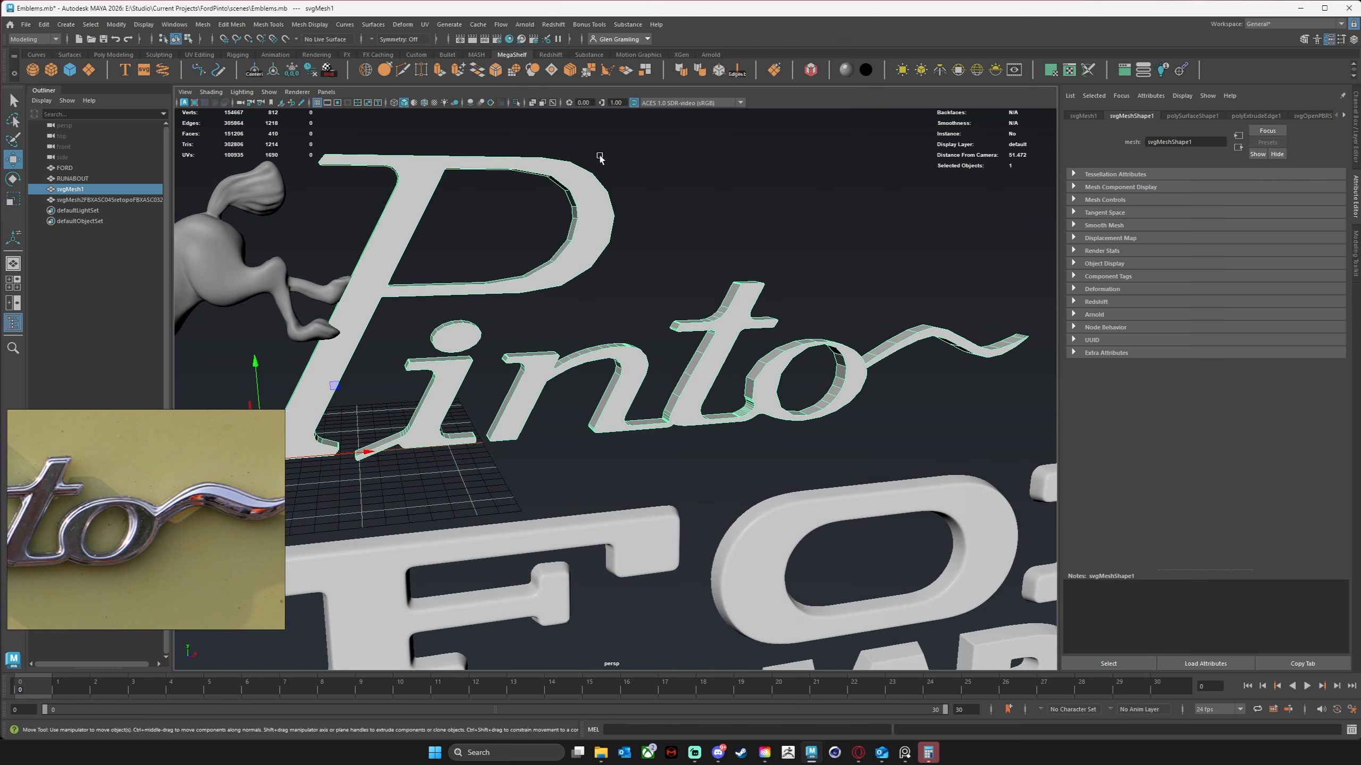
Retopologize the extruded lettering with a target face count of 1000 and hard edges preserved, ignoring the potential issues.
click(200, 26)
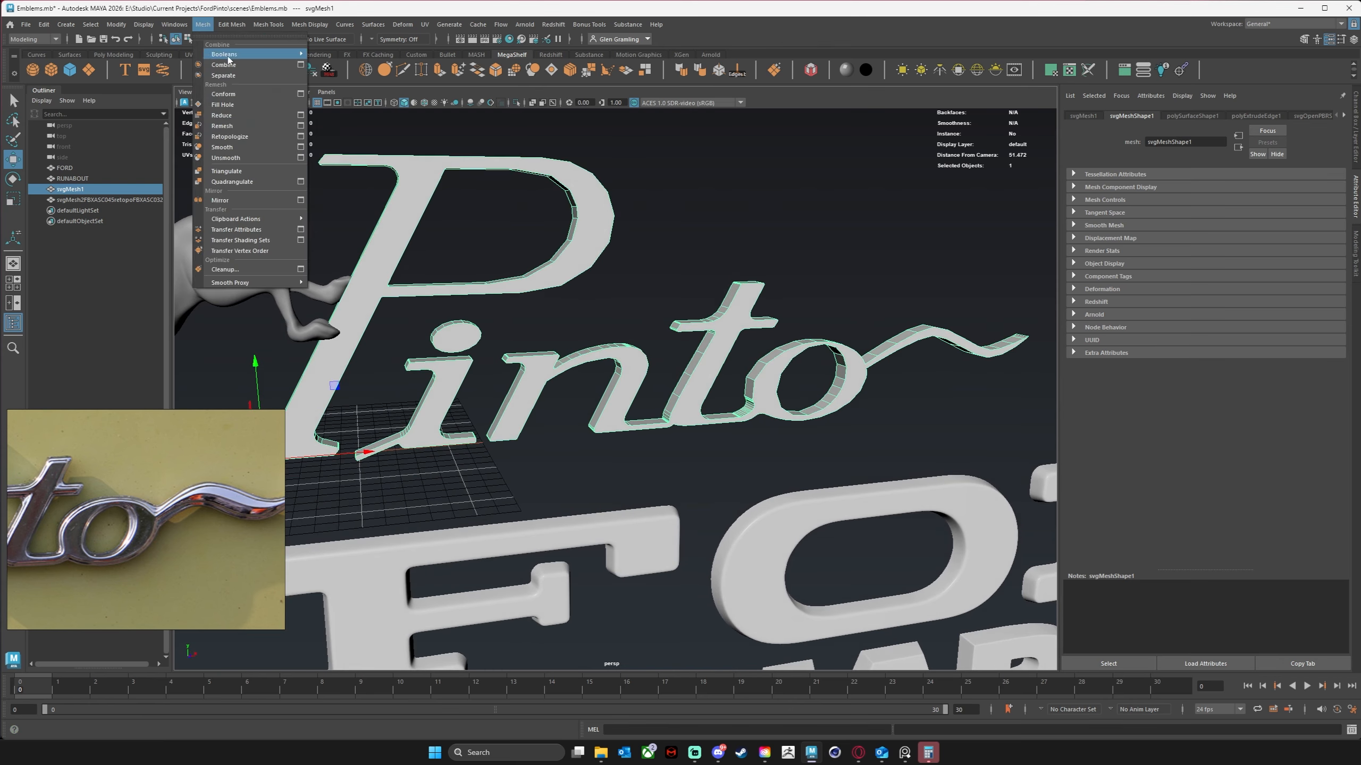
click(267, 136)
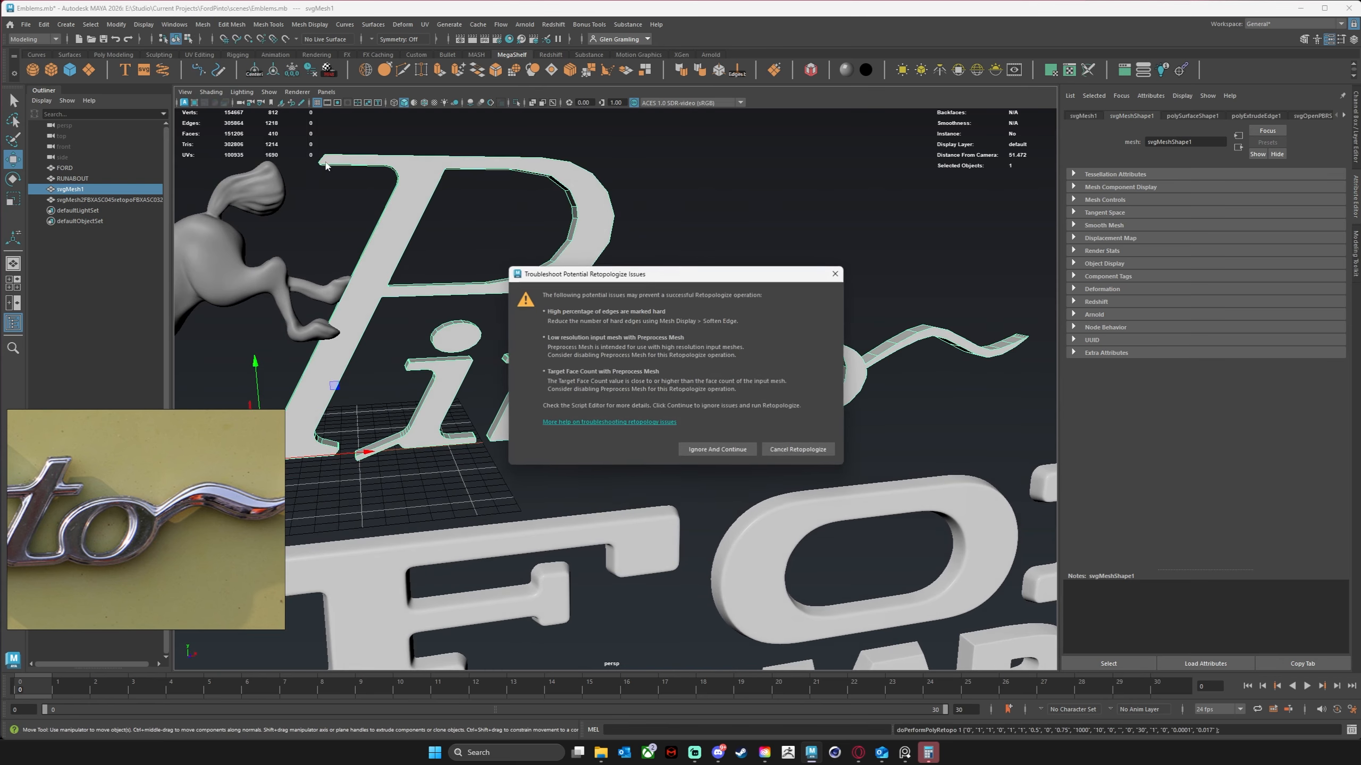
click(718, 452)
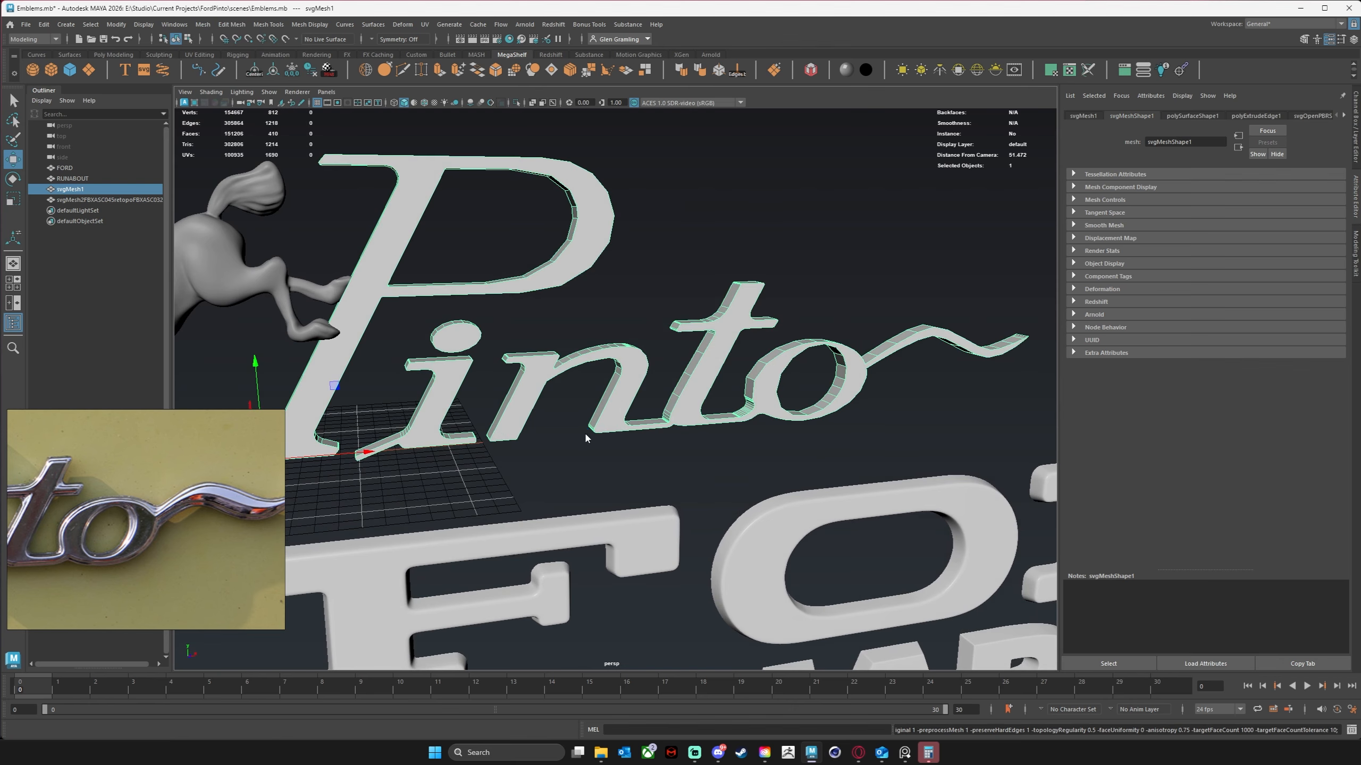
alt+drag(585, 436, 579, 350)
key(1)
scroll(689, 267, down, 5)
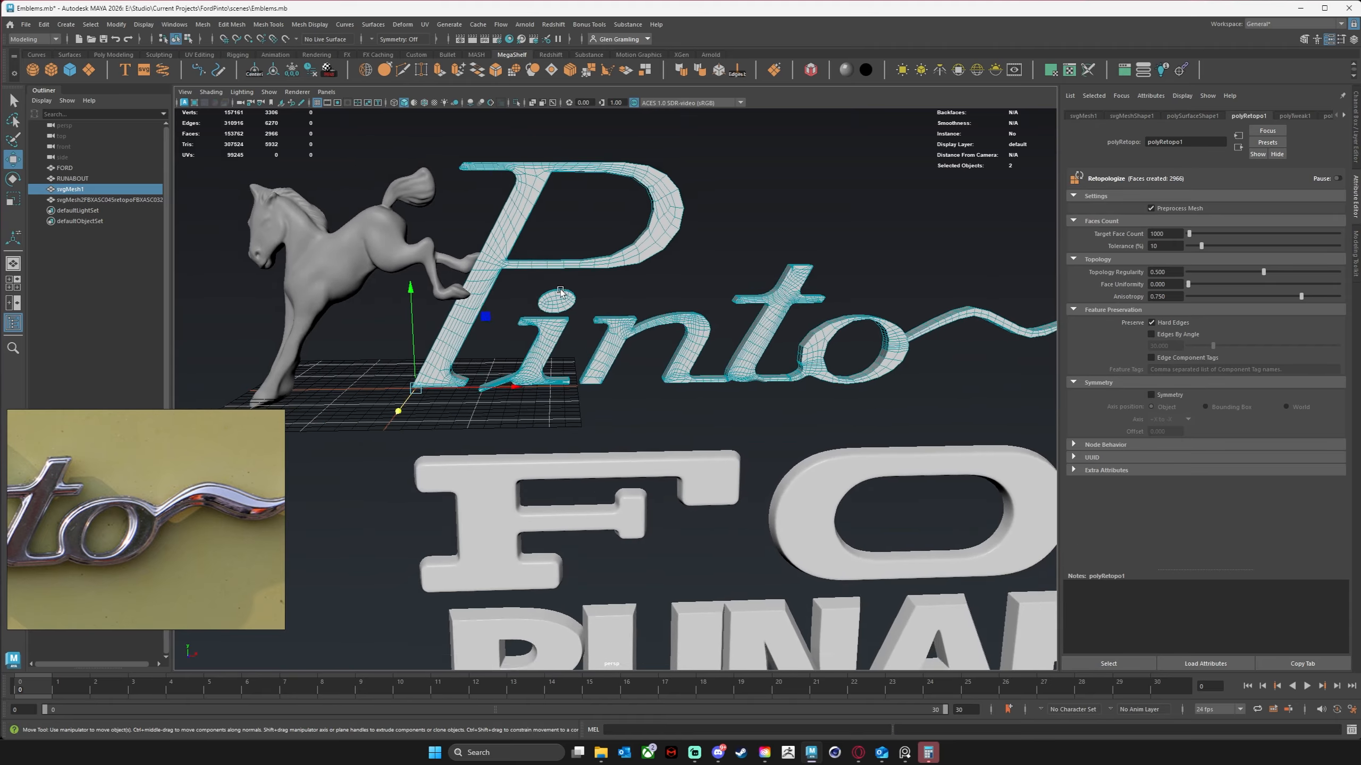
Select the side faces of the Pinto lettering in the side view and delete them, leaving only the front faces.
mouse_move(504, 255)
alt+mouse_down()
mouse_move(593, 284)
mouse_move(526, 267)
alt+mouse_up()
alt+middle_drag(588, 233, 564, 259)
alt+right_drag(564, 259, 601, 263)
alt+drag(601, 264, 621, 288)
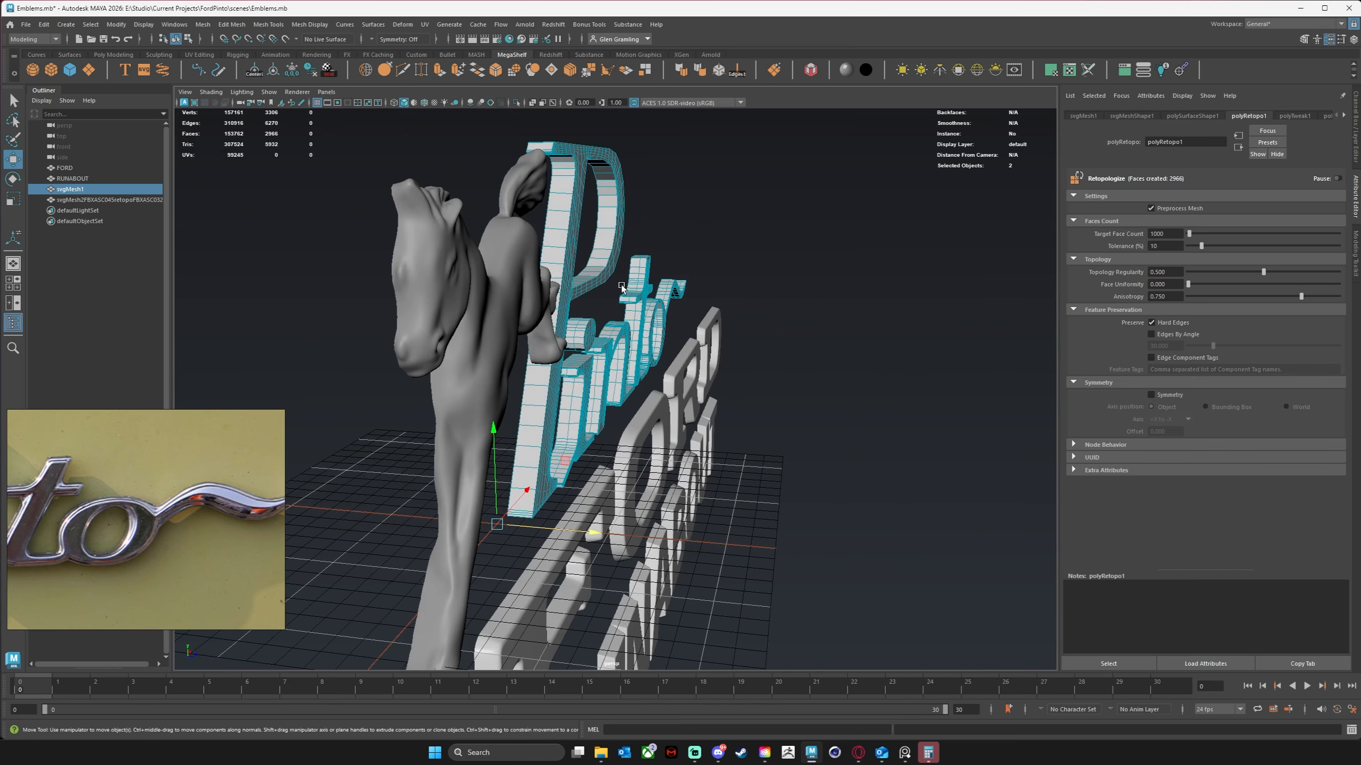
key(space)
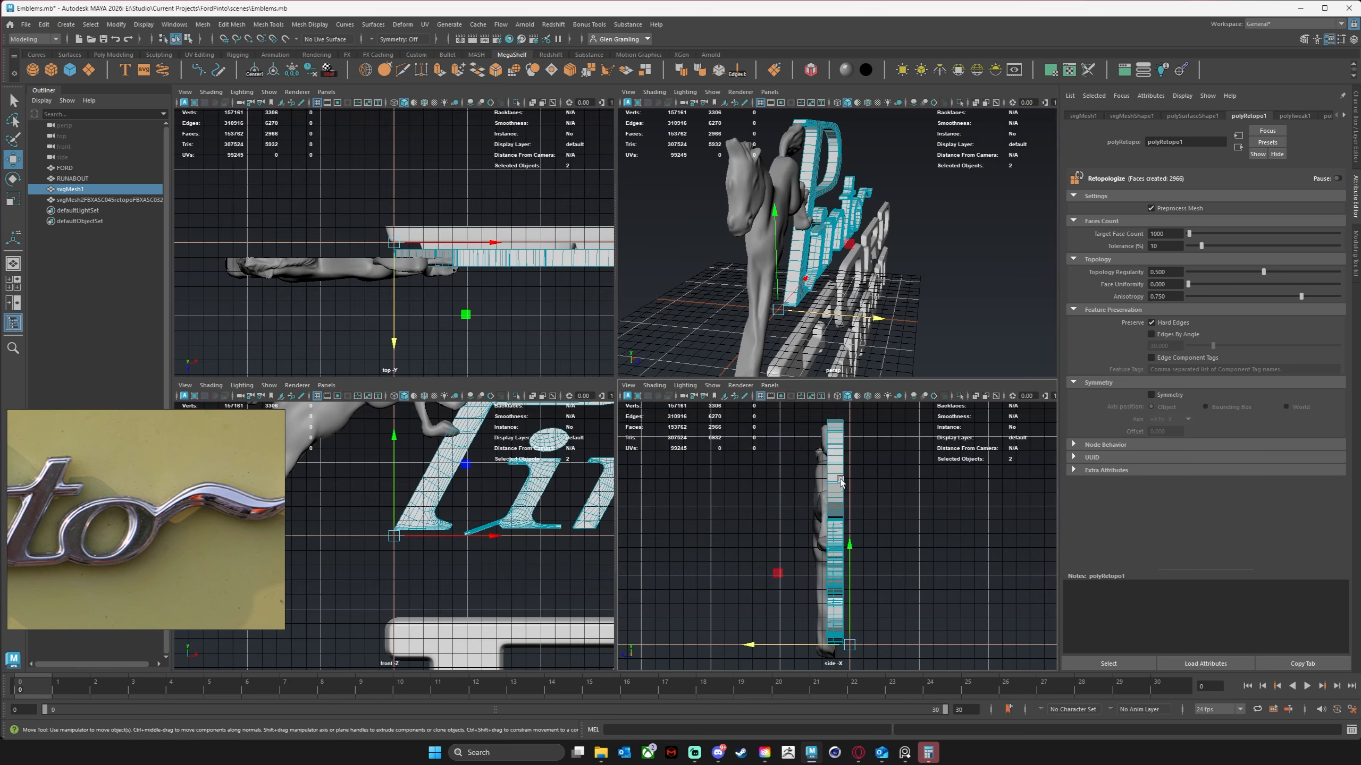
key(space)
right_drag(629, 263, 628, 290)
drag(694, 154, 616, 620)
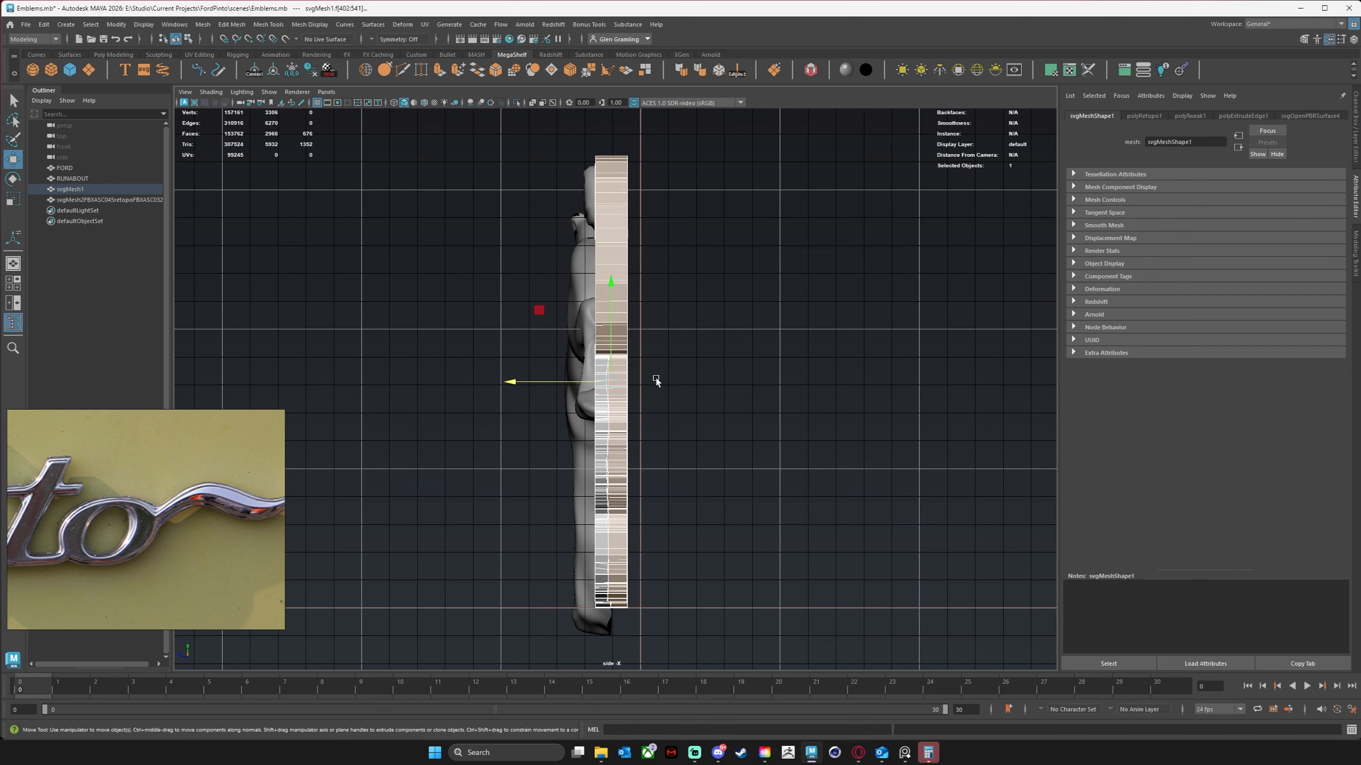
shift+drag(763, 142, 603, 670)
key(Delete)
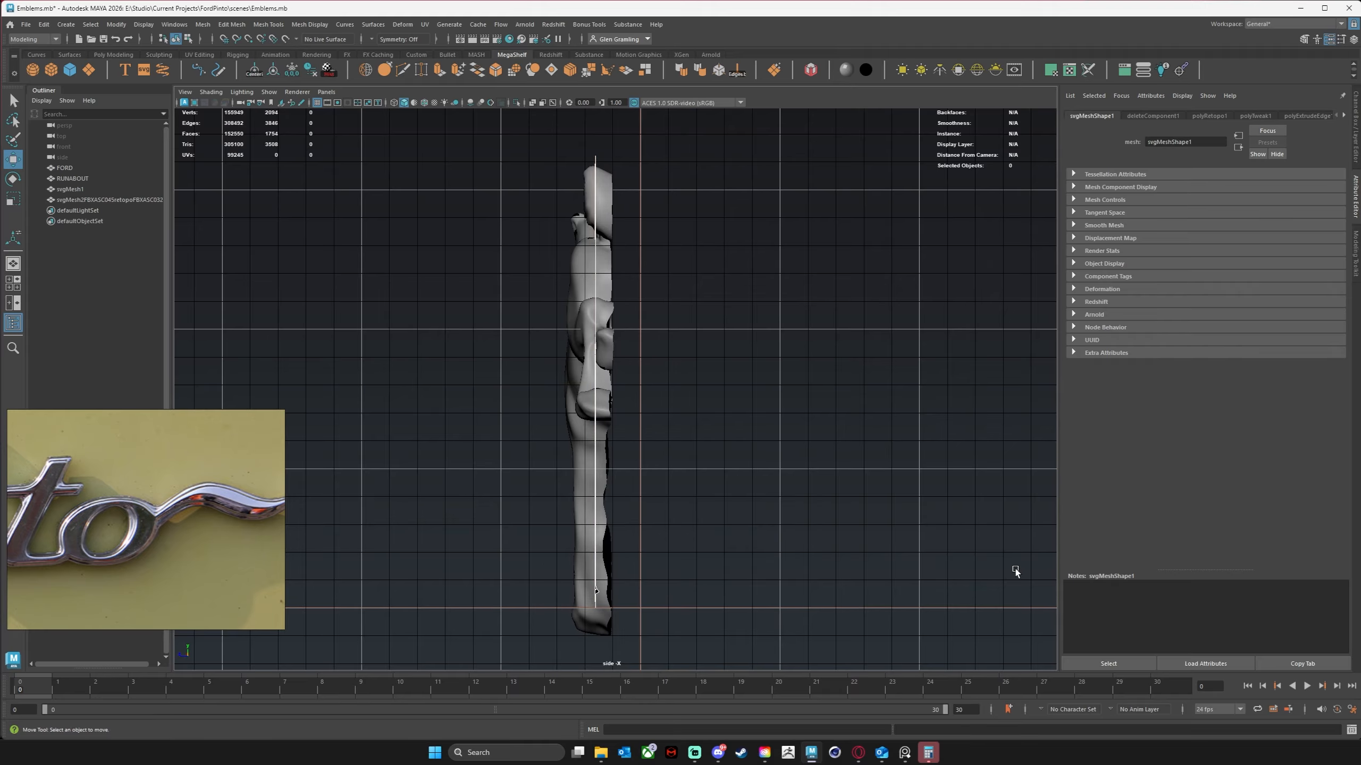
Select the border edges of the letter P, the i with its dot, and the n in the perspective view.
key(space)
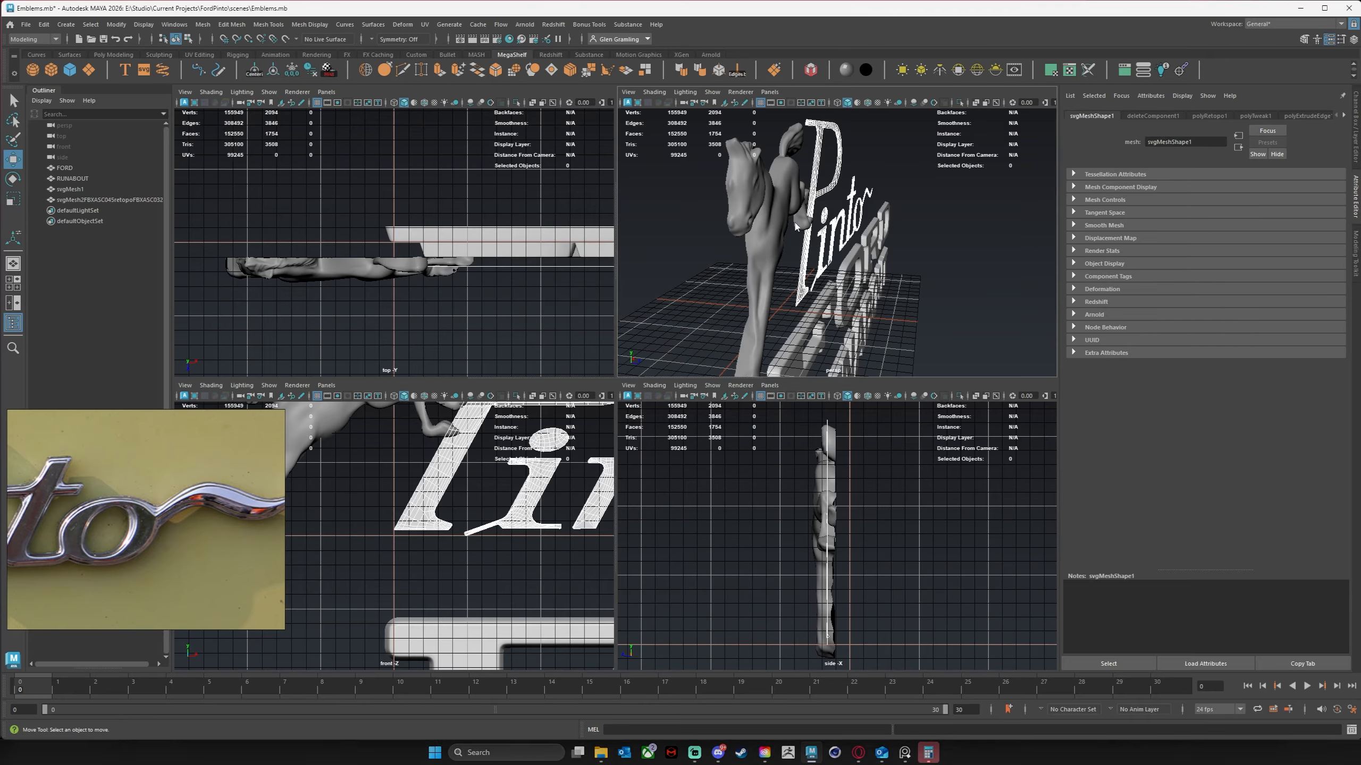
key(space)
alt+drag(767, 244, 720, 263)
scroll(670, 257, up, 2)
alt+middle_drag(605, 255, 643, 261)
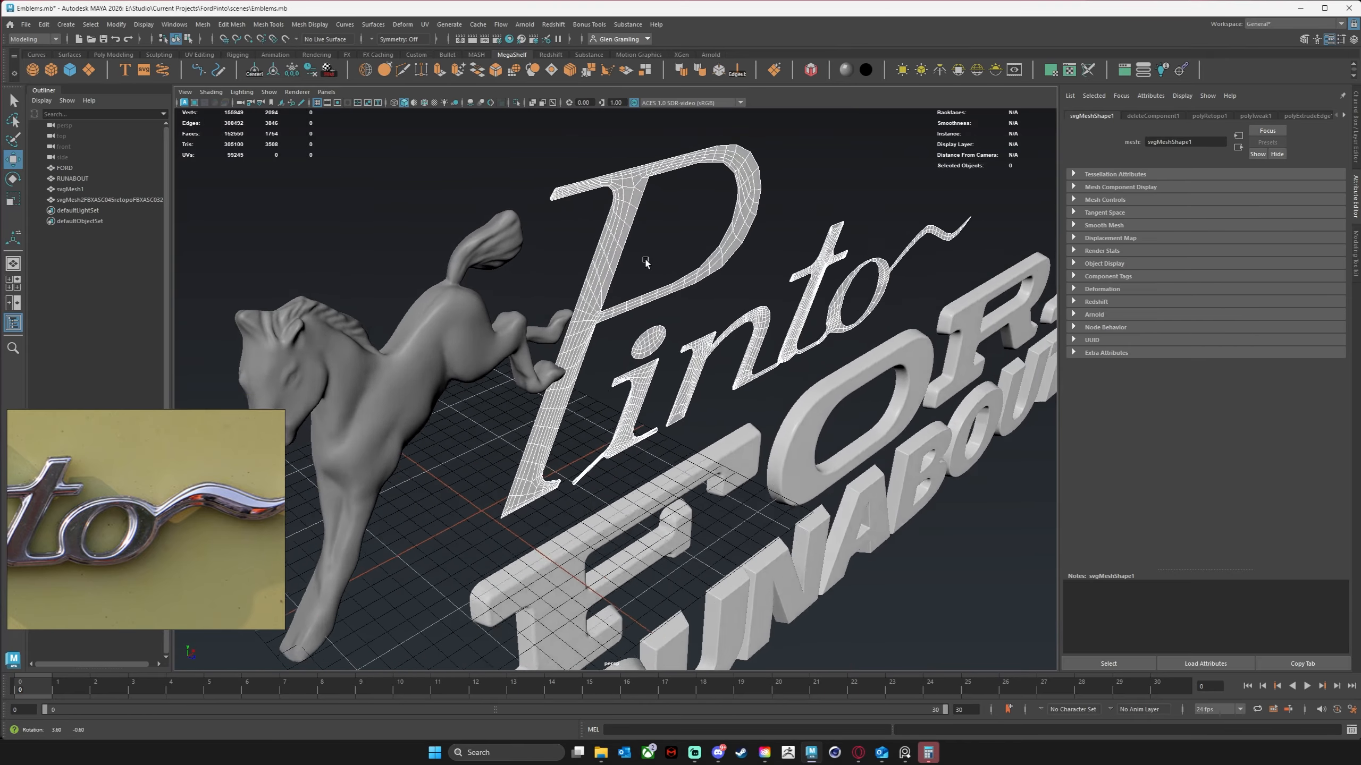
alt+drag(644, 262, 658, 160)
double_click(674, 201)
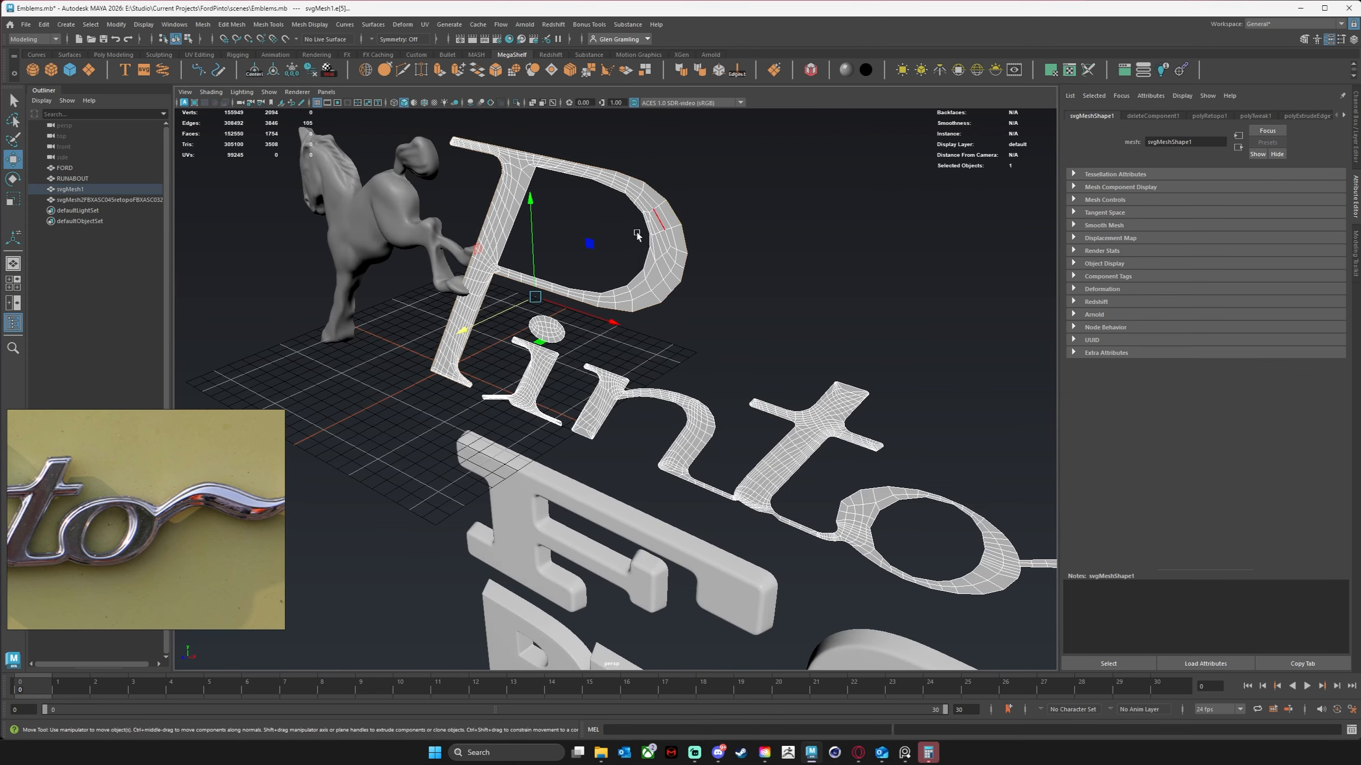
scroll(675, 241, up, 5)
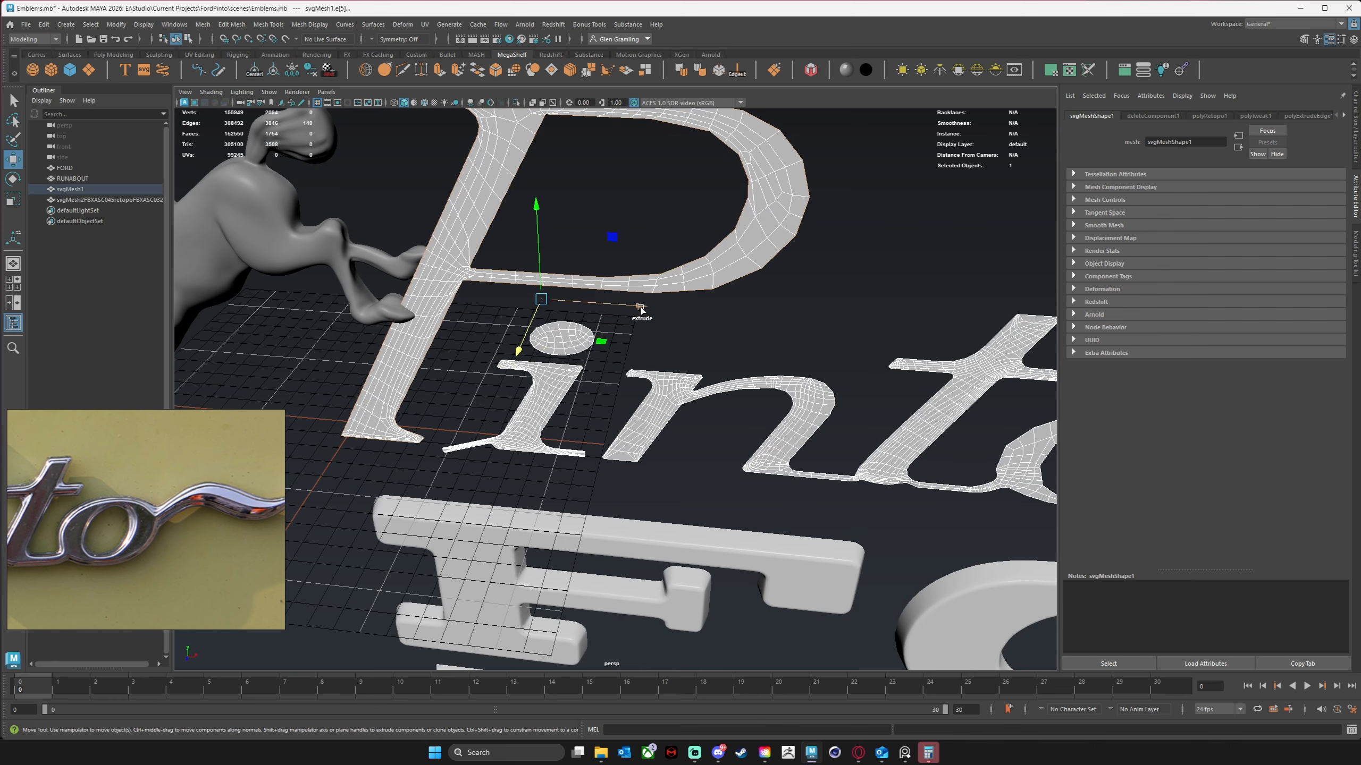
shift+double_click(593, 332)
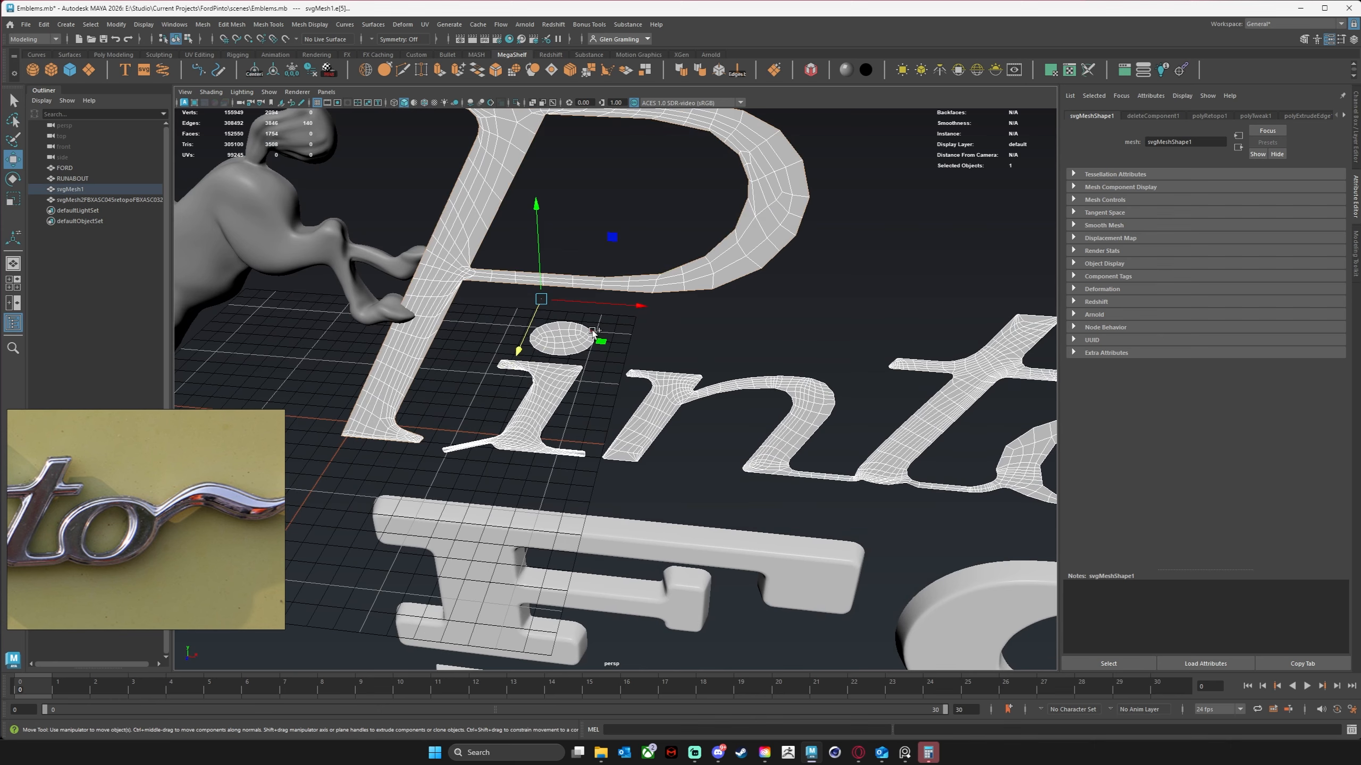
shift+double_click(570, 367)
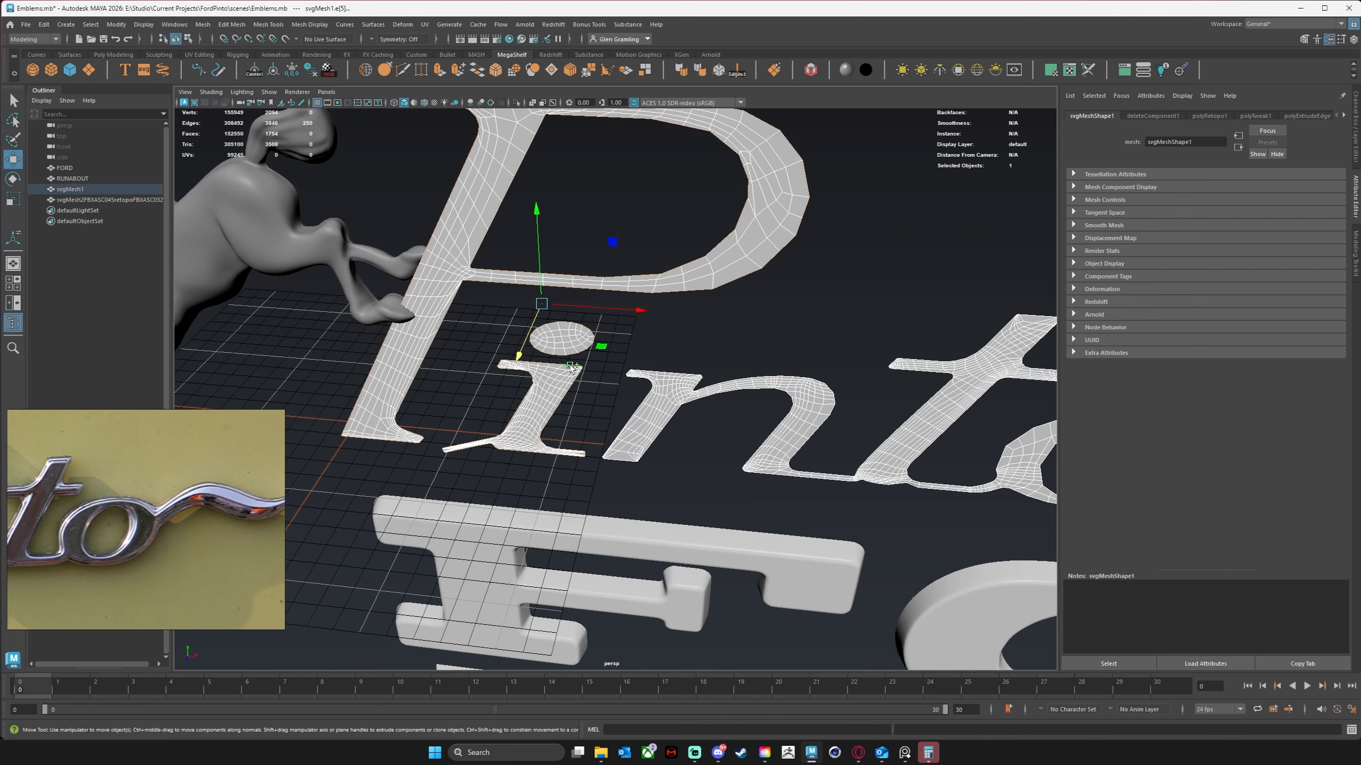
shift+double_click(658, 370)
Check the inner corner of the letter i up close, and undo the border edge selections on the i and n.
scroll(759, 349, up, 6)
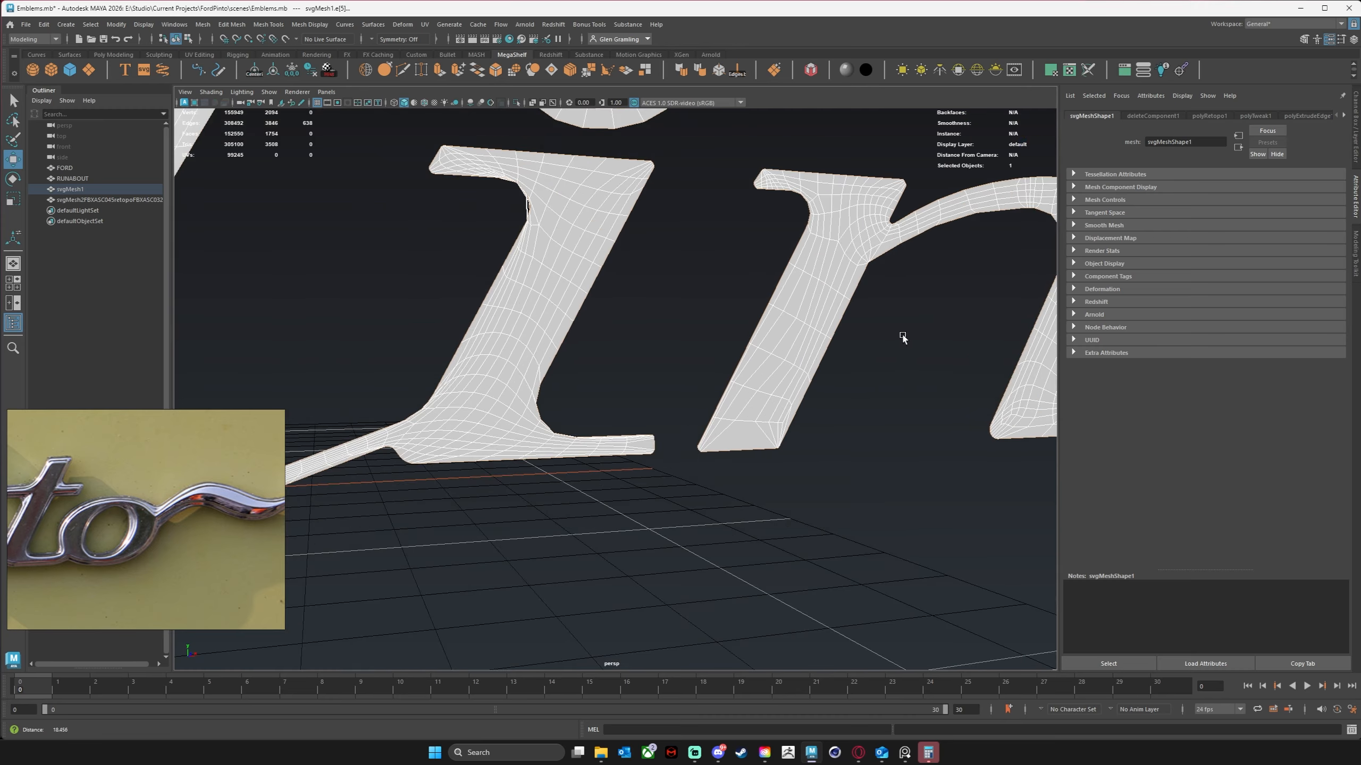
scroll(787, 307, up, 8)
scroll(541, 301, up, 5)
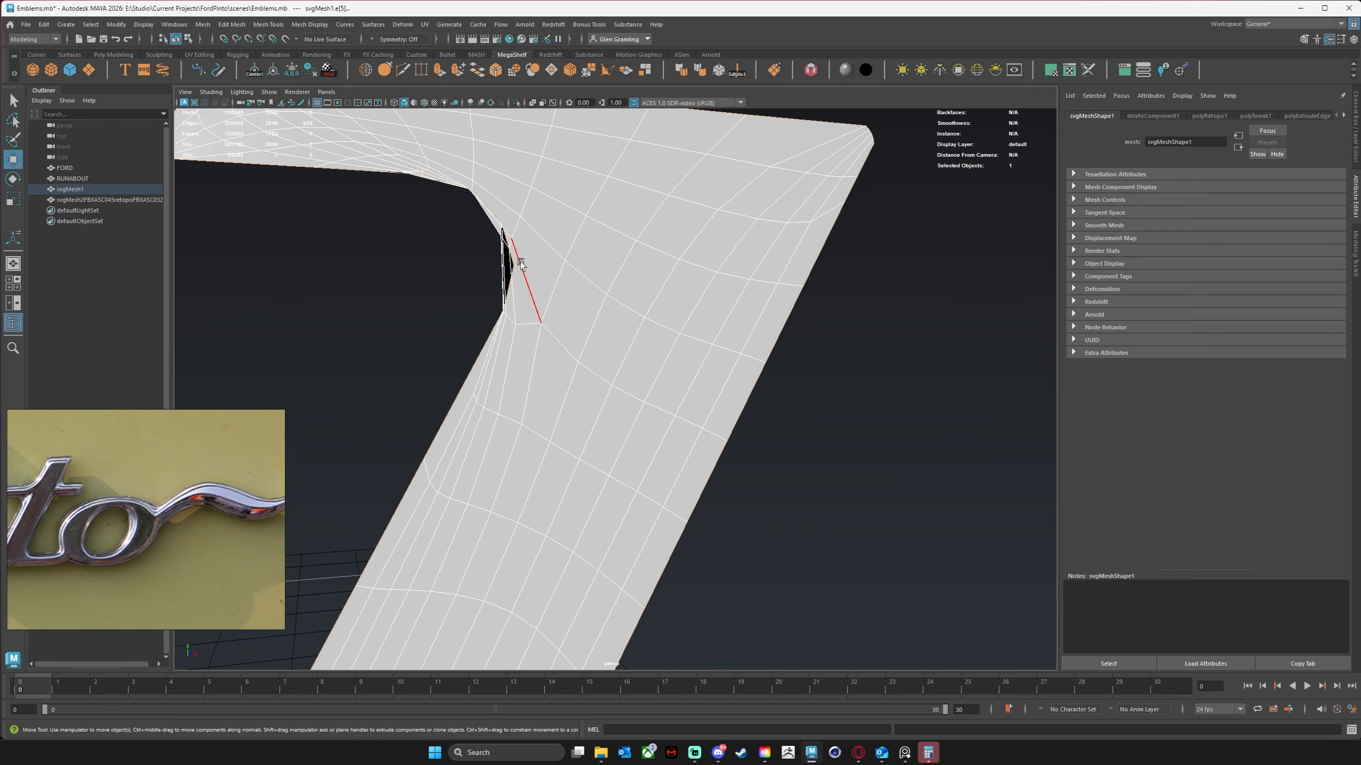
alt+drag(461, 235, 470, 290)
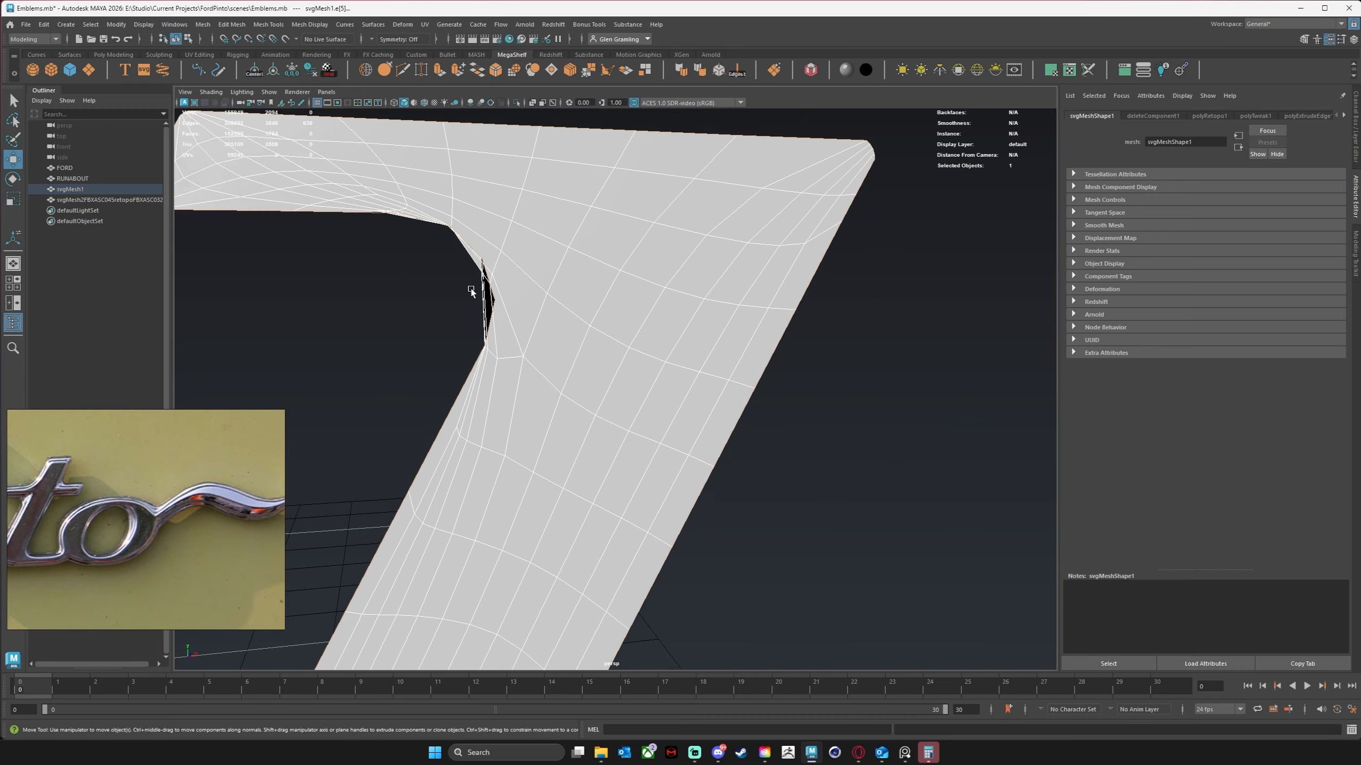
scroll(577, 296, down, 12)
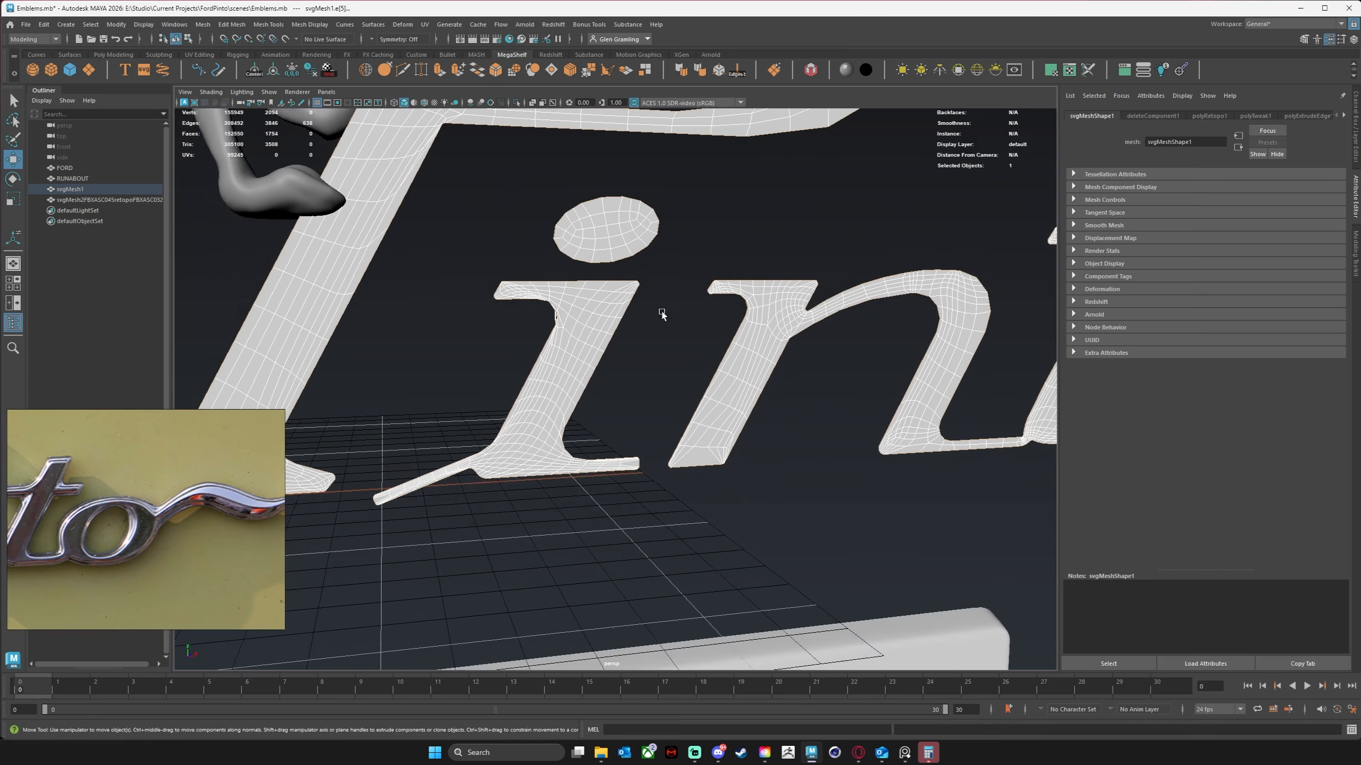
alt+middle_drag(663, 315, 674, 401)
click(785, 316)
alt+middle_drag(848, 310, 777, 359)
key(ctrl+z)
key(ctrl+z)
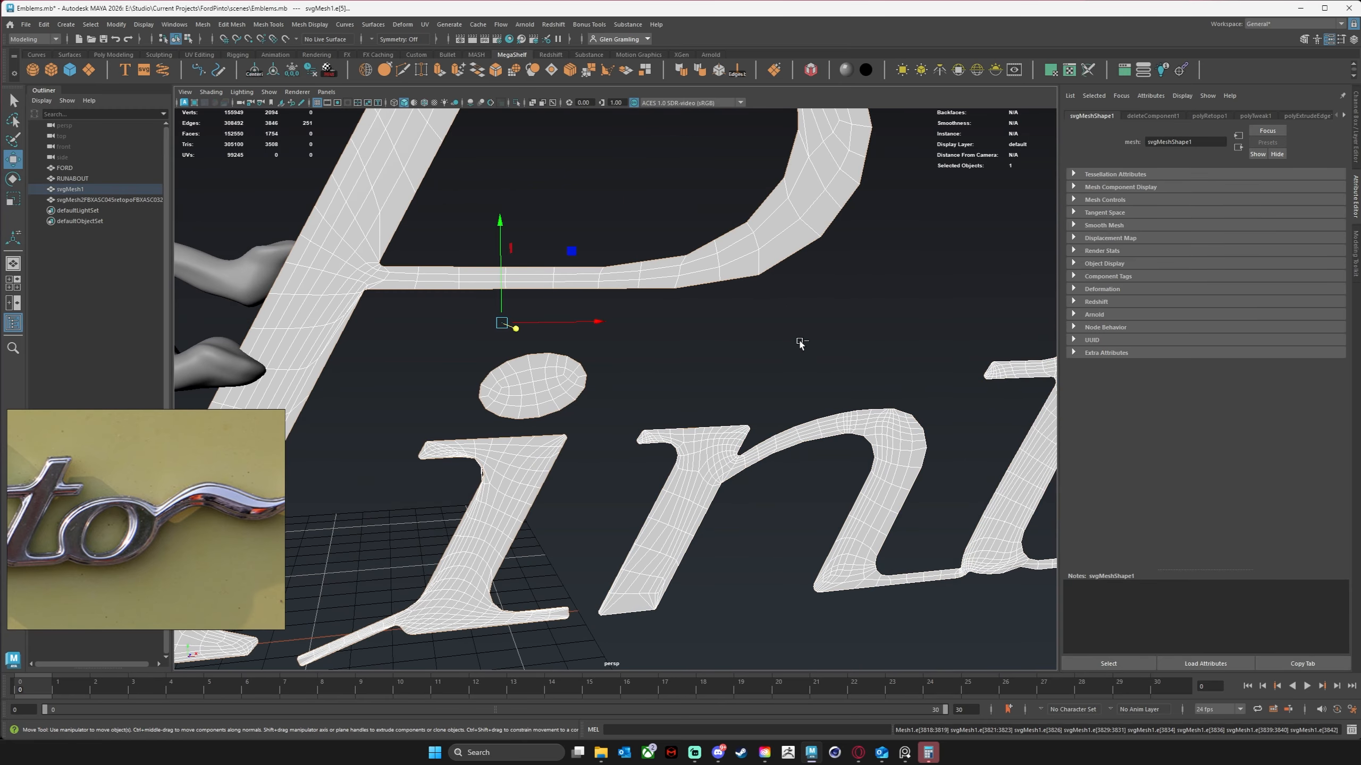
key(ctrl+z)
key(ctrl+z)
key(ctrl+z)
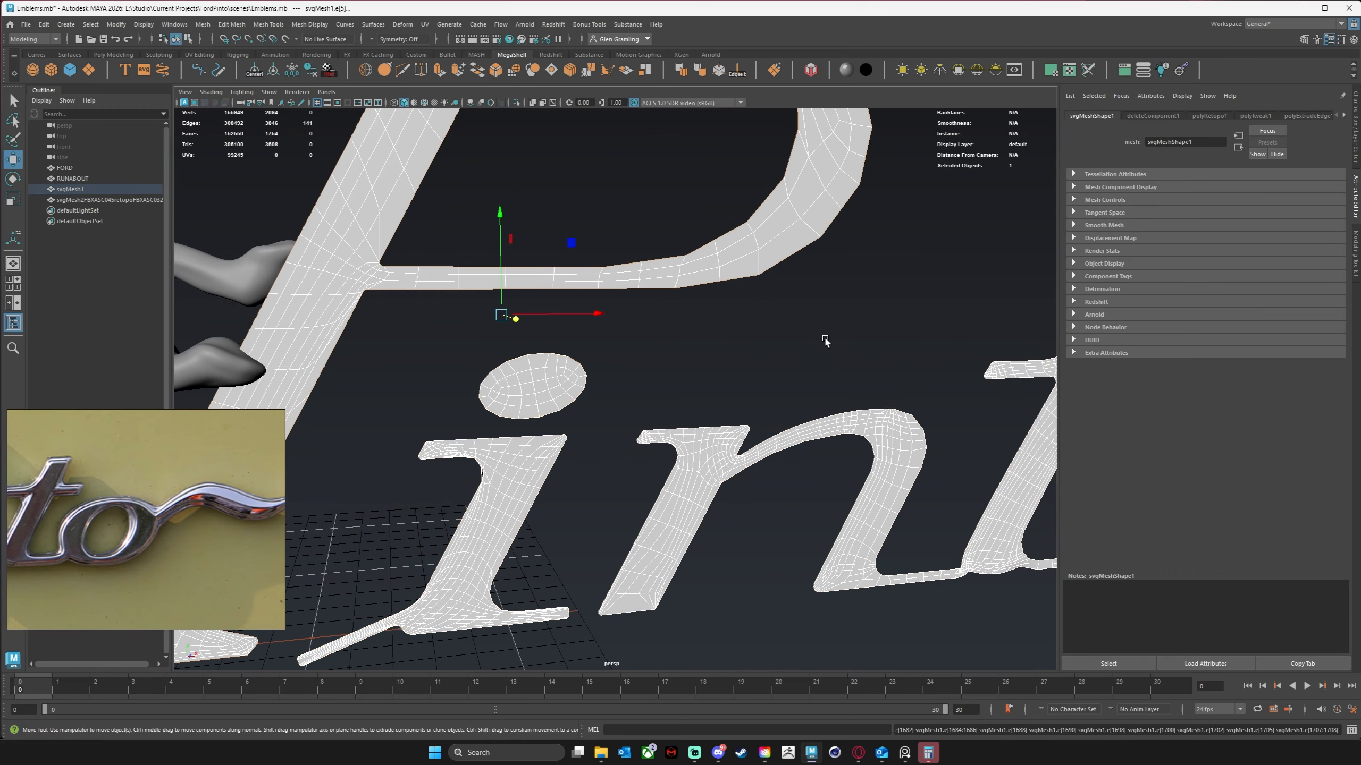
Undo the remaining border edge selections and the deletion of the lettering's side faces.
key(alt+space)
alt+middle_drag(803, 343, 733, 360)
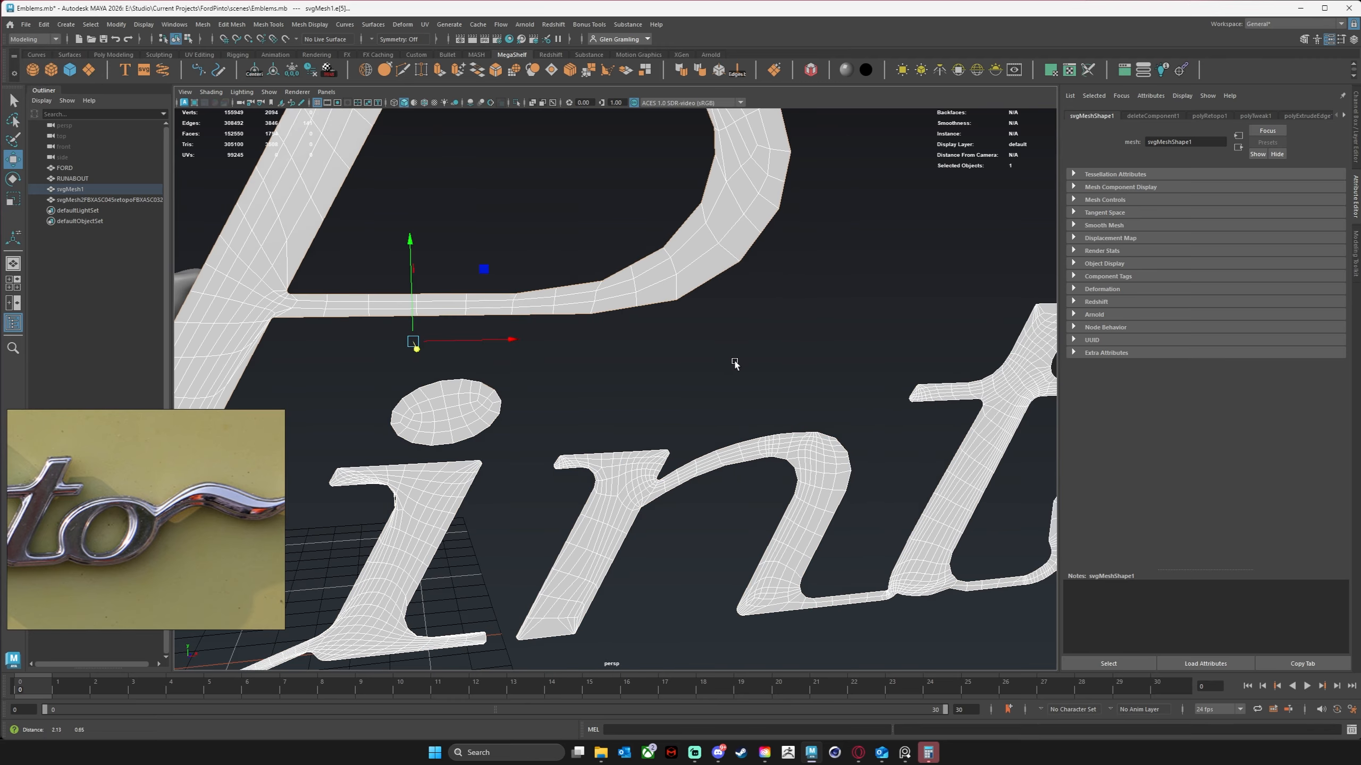
alt+right_drag(733, 360, 679, 346)
key(ctrl+z)
key(ctrl+z)
key(ctrl+z)
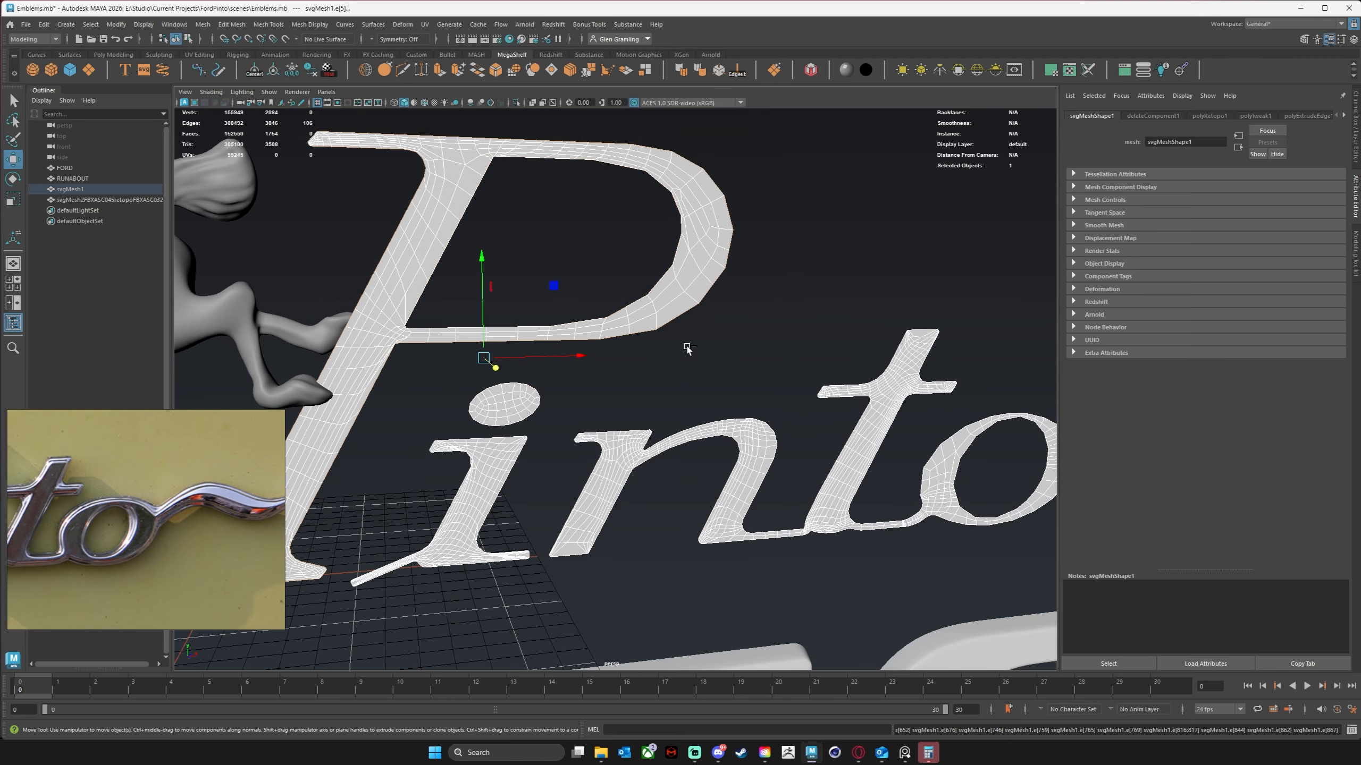
key(ctrl+z)
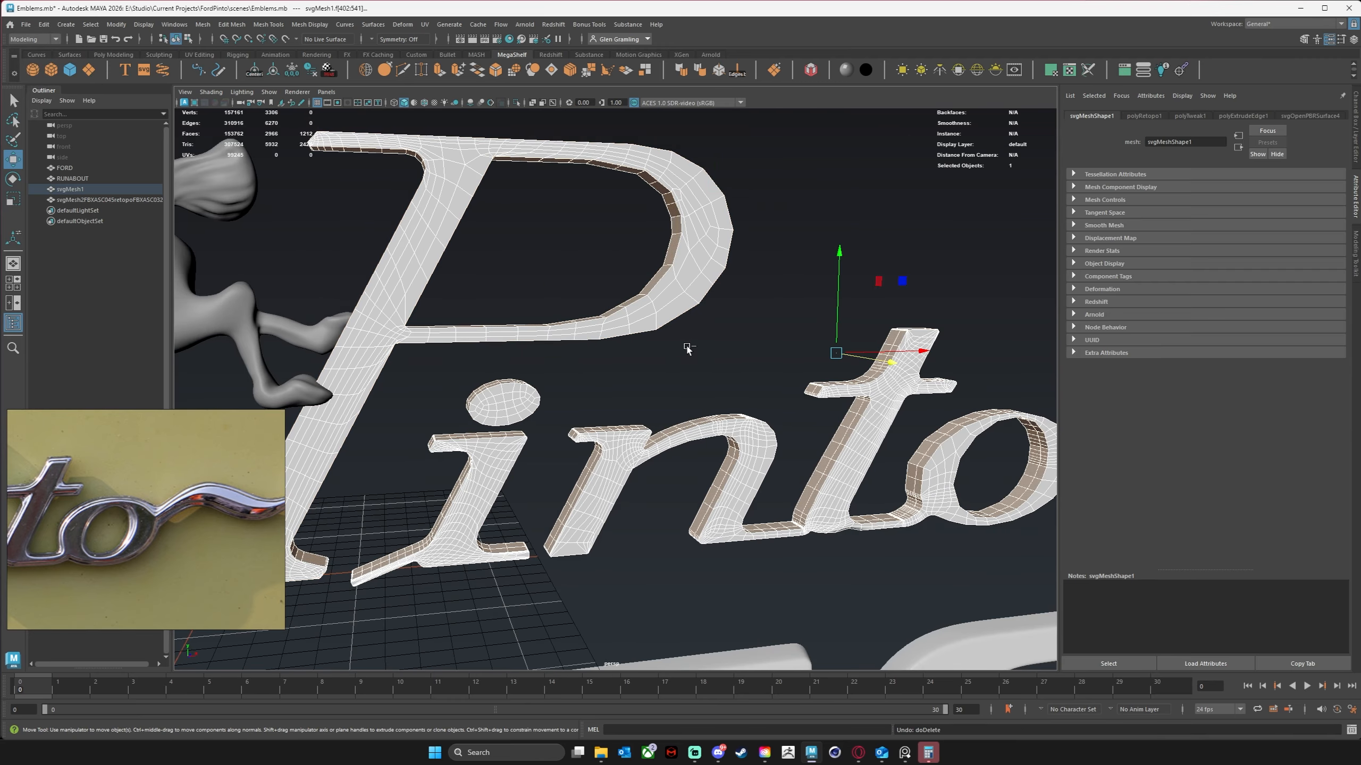
alt+drag(727, 344, 742, 353)
alt+right_drag(742, 353, 733, 346)
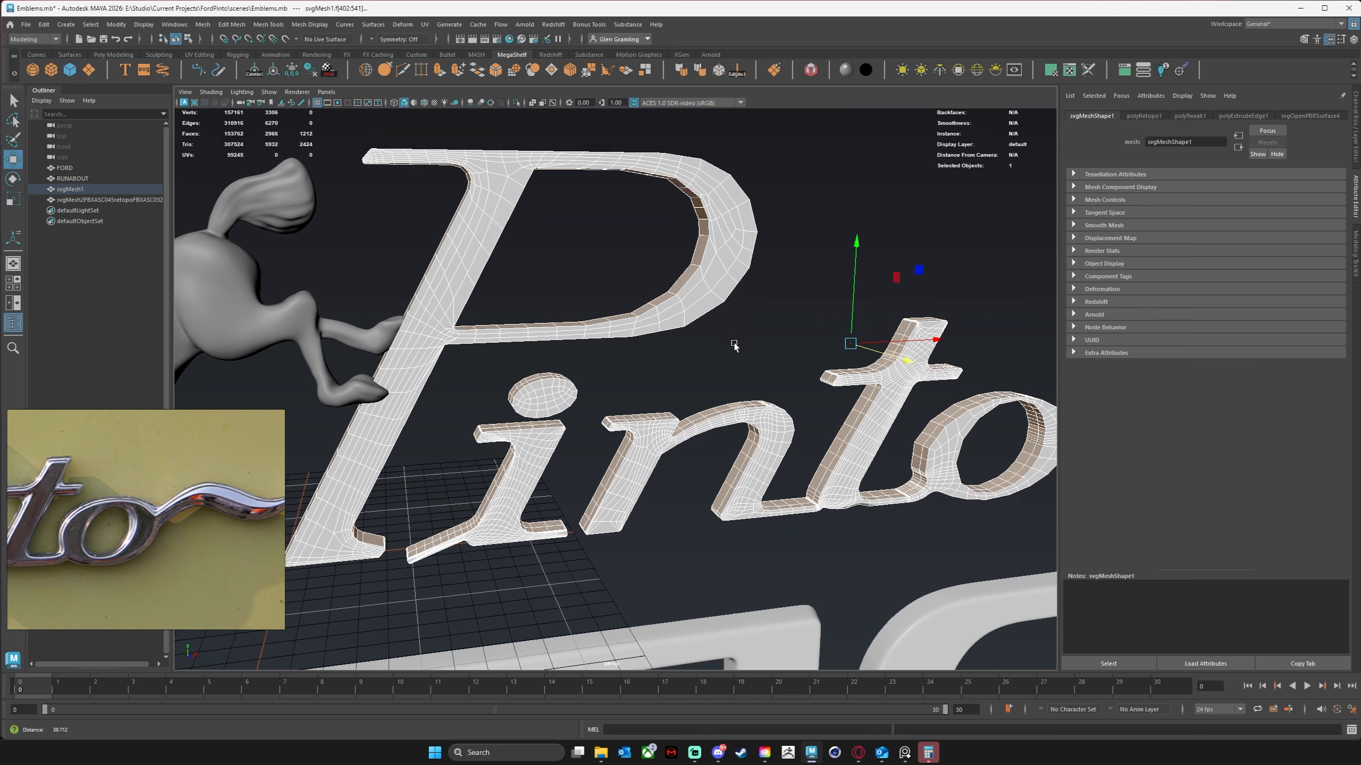
Return to object mode, select the whole Pinto lettering mesh, and set its retopology Face Uniformity to 0.2.
right_drag(721, 280, 808, 250)
click(808, 250)
click(723, 263)
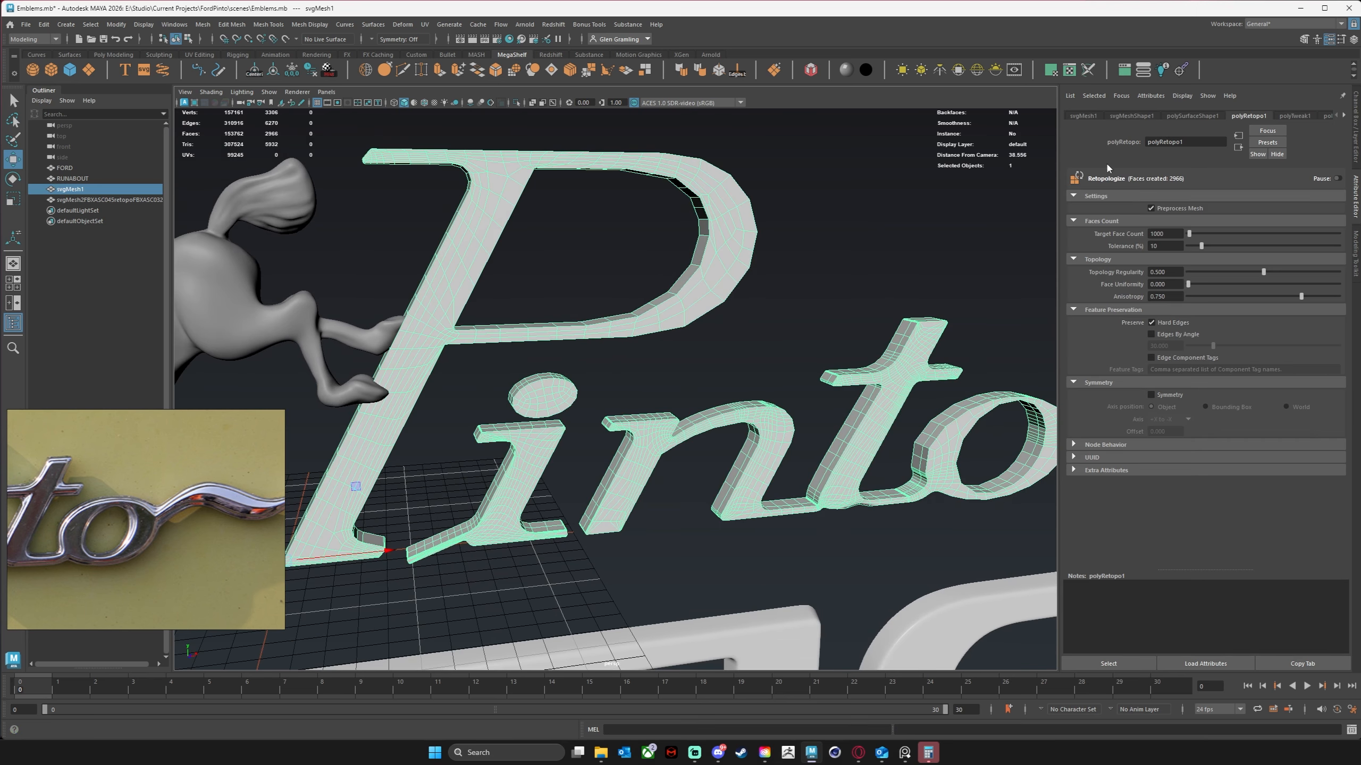
click(1177, 285)
key(Num_Lock)
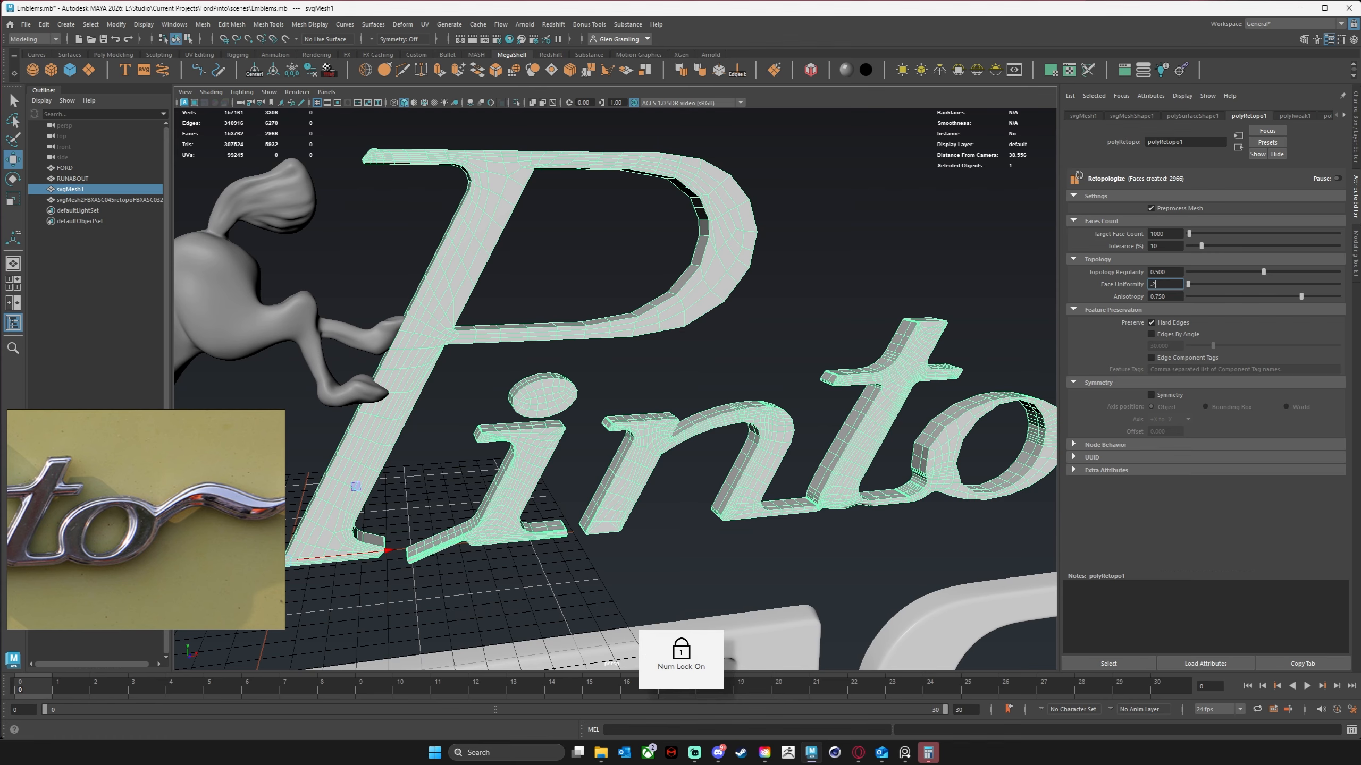
key(Return)
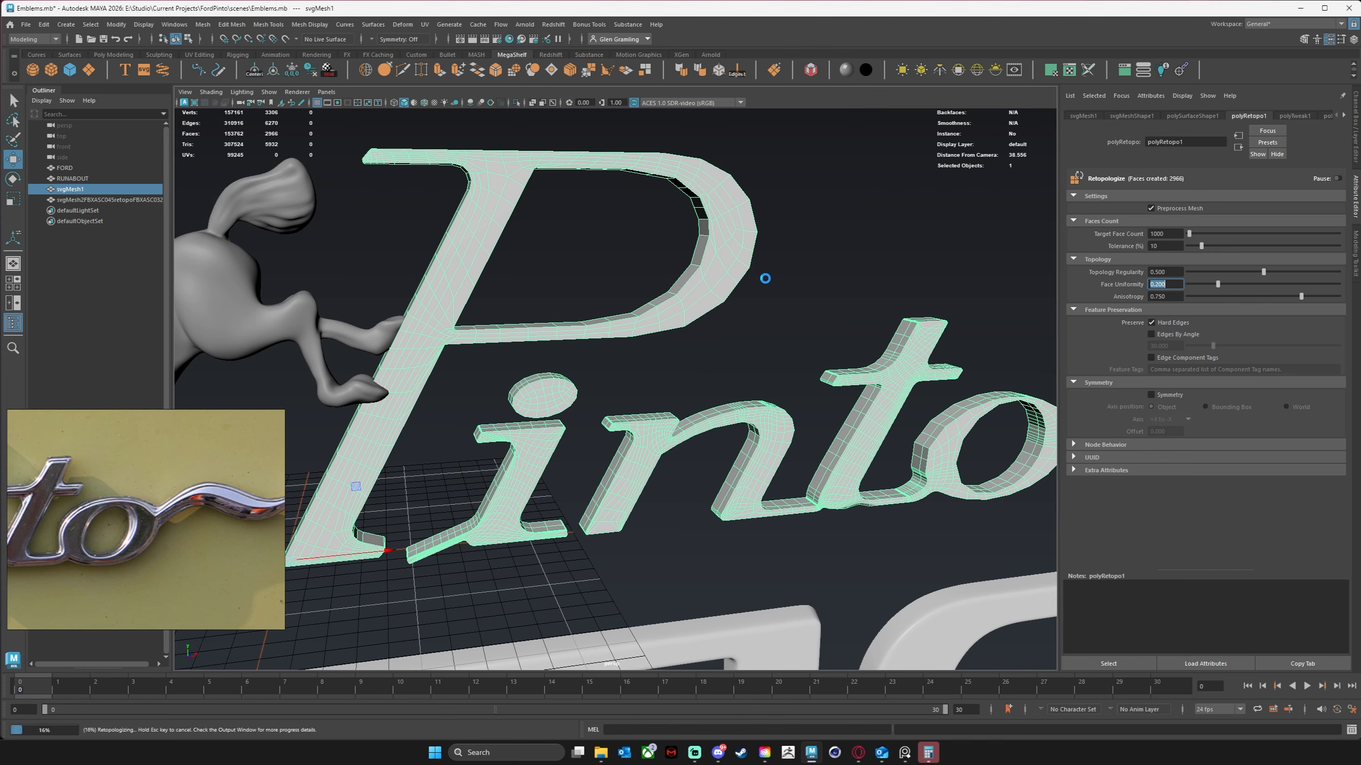
alt+drag(765, 279, 726, 306)
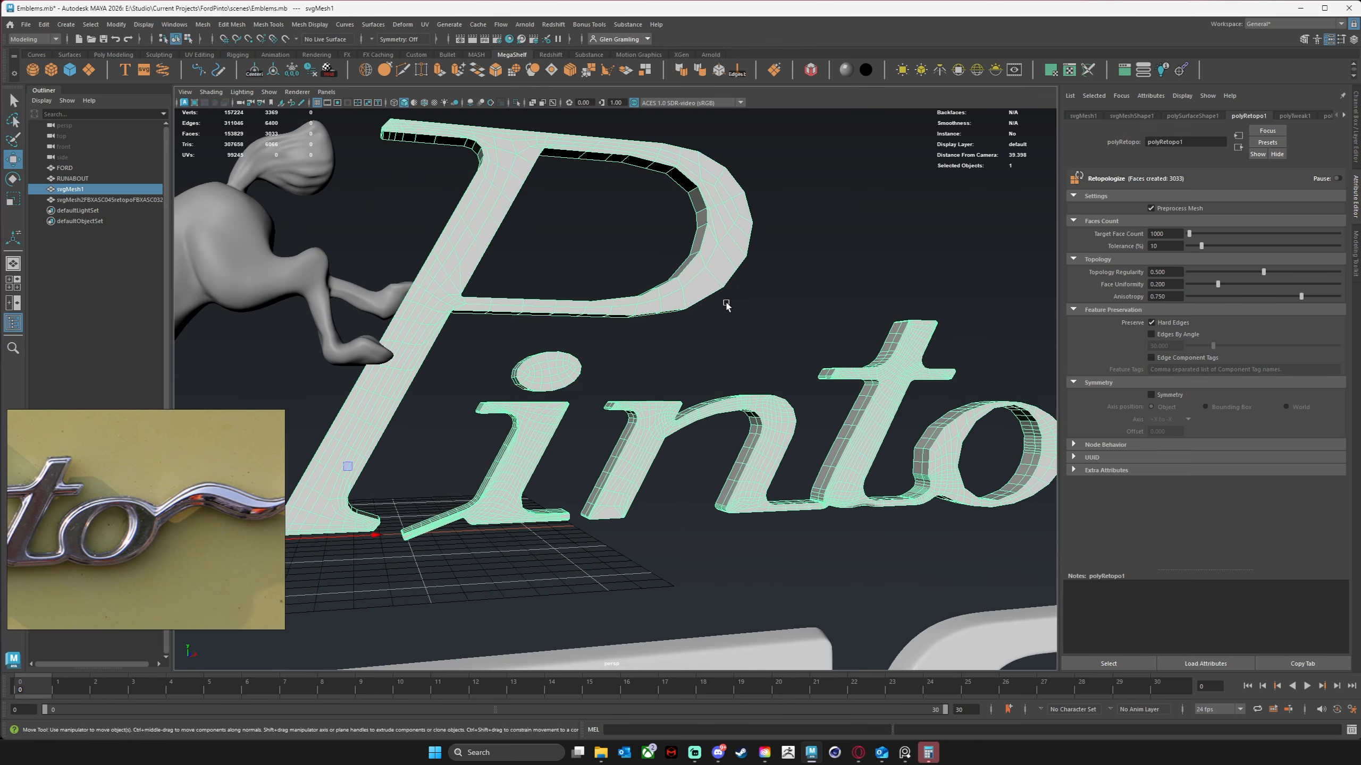
Set the lettering's retopology Target Face Count to 500.
alt+right_drag(726, 306, 744, 356)
alt+middle_drag(654, 368, 780, 435)
alt+right_drag(780, 435, 651, 361)
mouse_move(651, 360)
alt+mouse_down()
mouse_move(634, 371)
mouse_move(660, 378)
alt+mouse_up()
drag(1173, 234, 1094, 239)
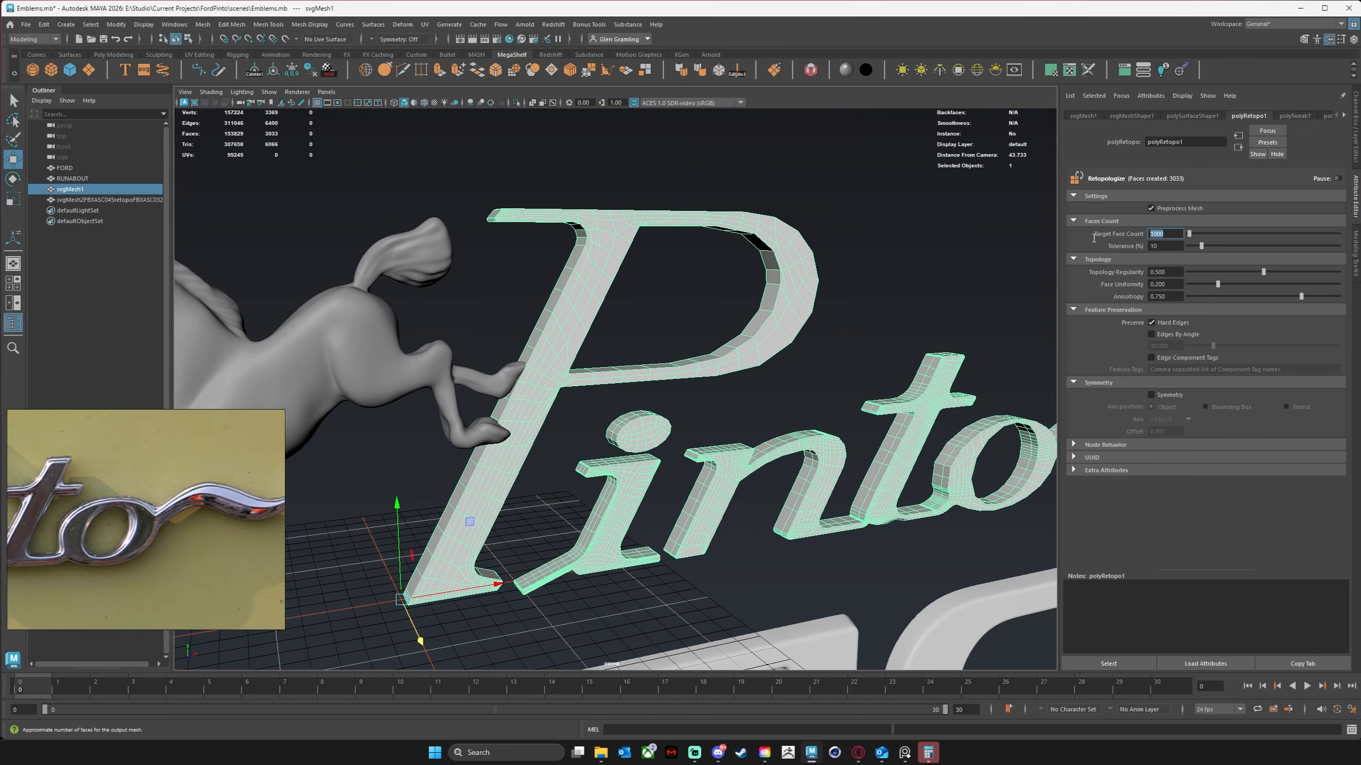
text(500)
key(Return)
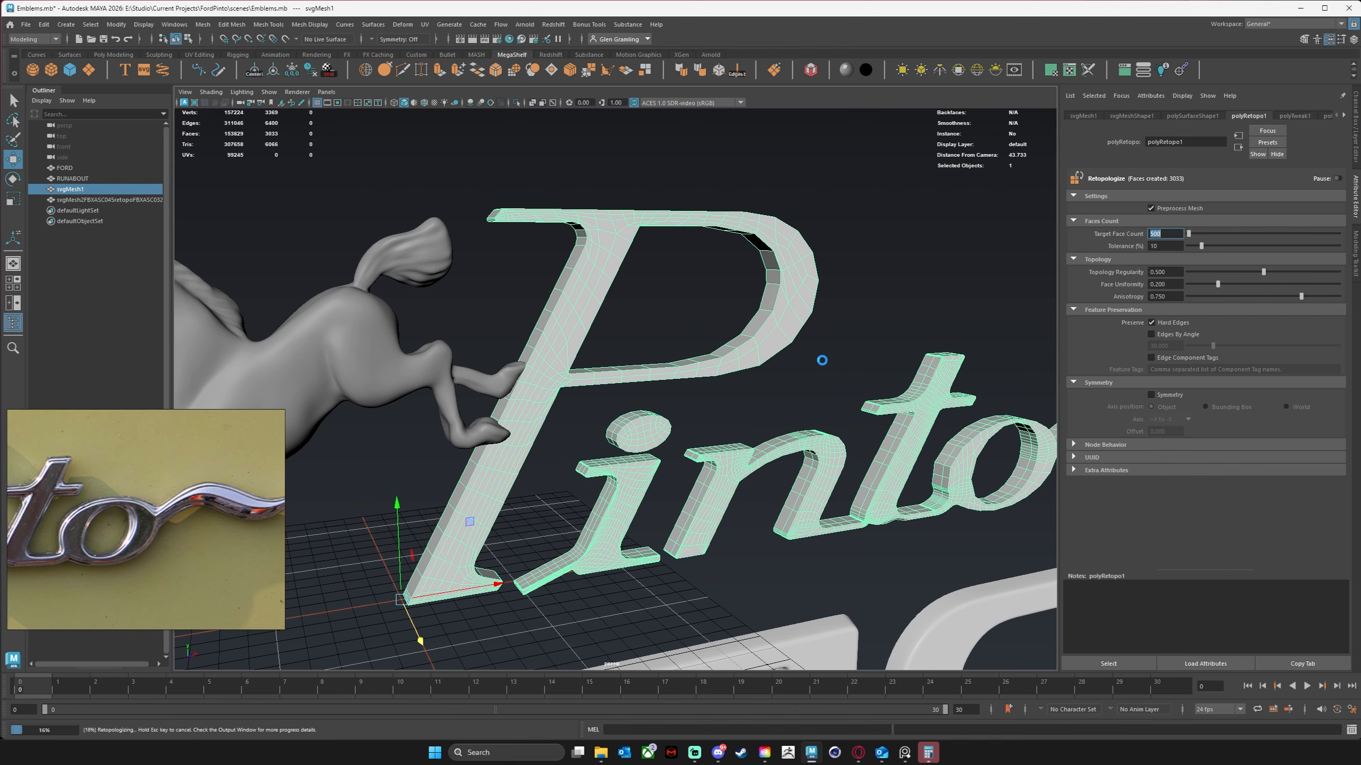
Examine the retopologized curves and corners of the i, n, t and o up close.
mouse_move(843, 360)
alt+mouse_down()
mouse_move(850, 368)
mouse_move(849, 351)
alt+mouse_up()
scroll(799, 456, up, 8)
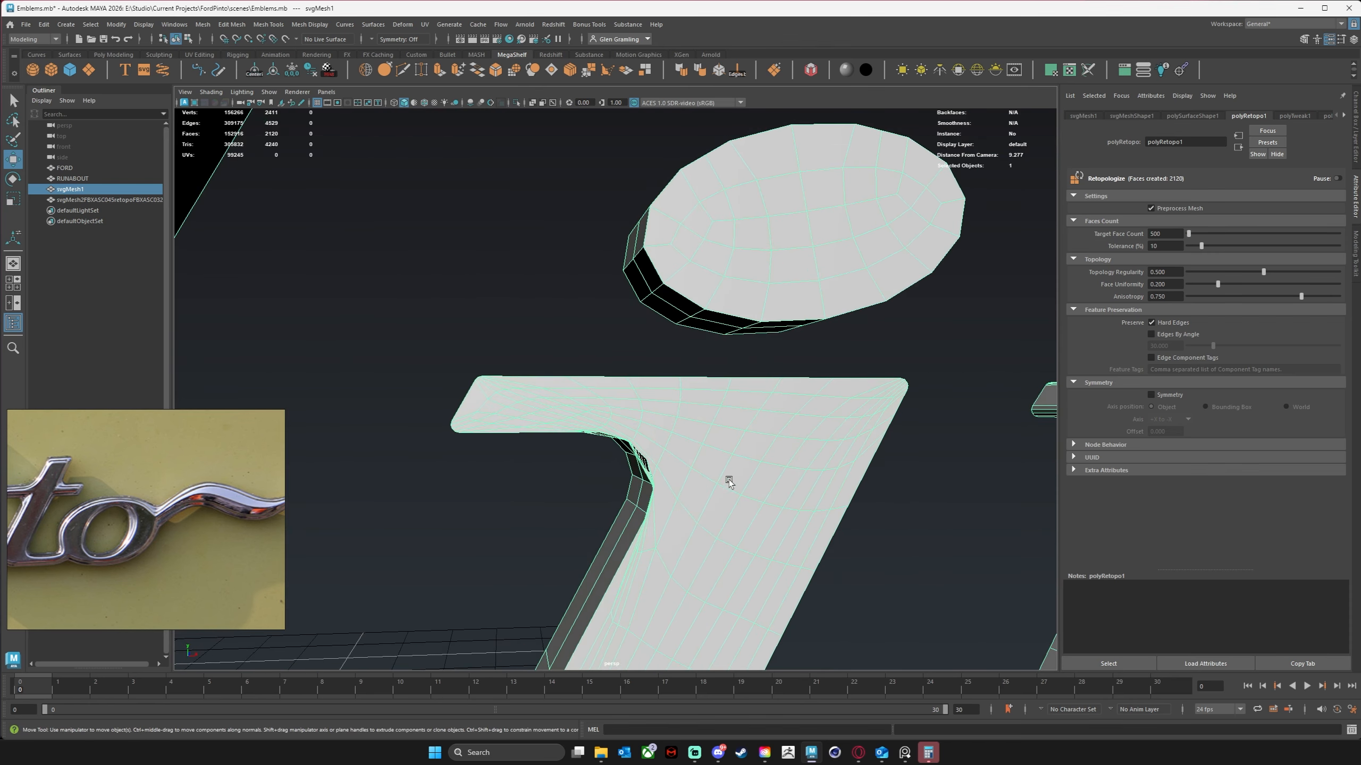
alt+middle_drag(761, 453, 440, 413)
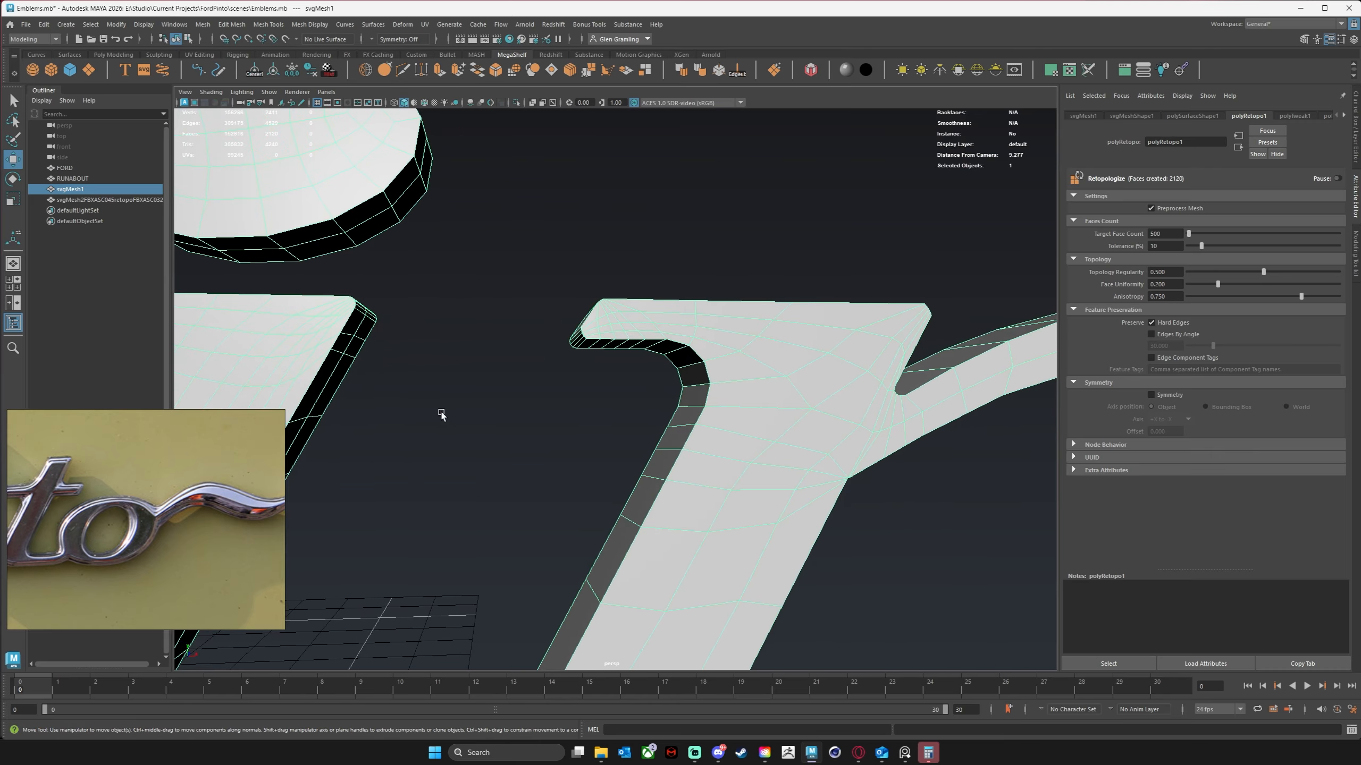
alt+middle_drag(805, 425, 832, 349)
scroll(750, 370, down, 3)
scroll(698, 393, down, 3)
alt+middle_drag(838, 417, 434, 449)
scroll(385, 392, up, 3)
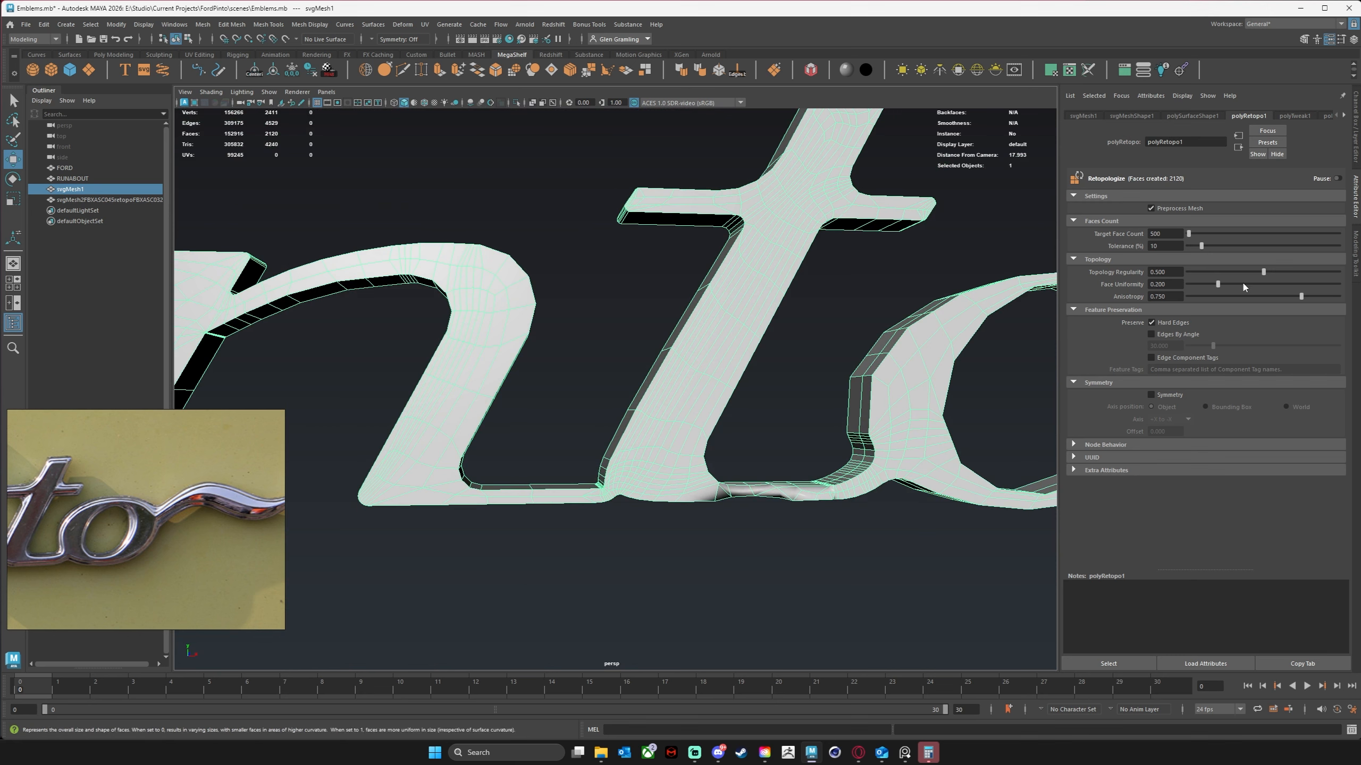
Raise the lettering's retopology Face Uniformity to 0.418 and set the Target Face Count to 1500.
drag(1218, 286, 1216, 286)
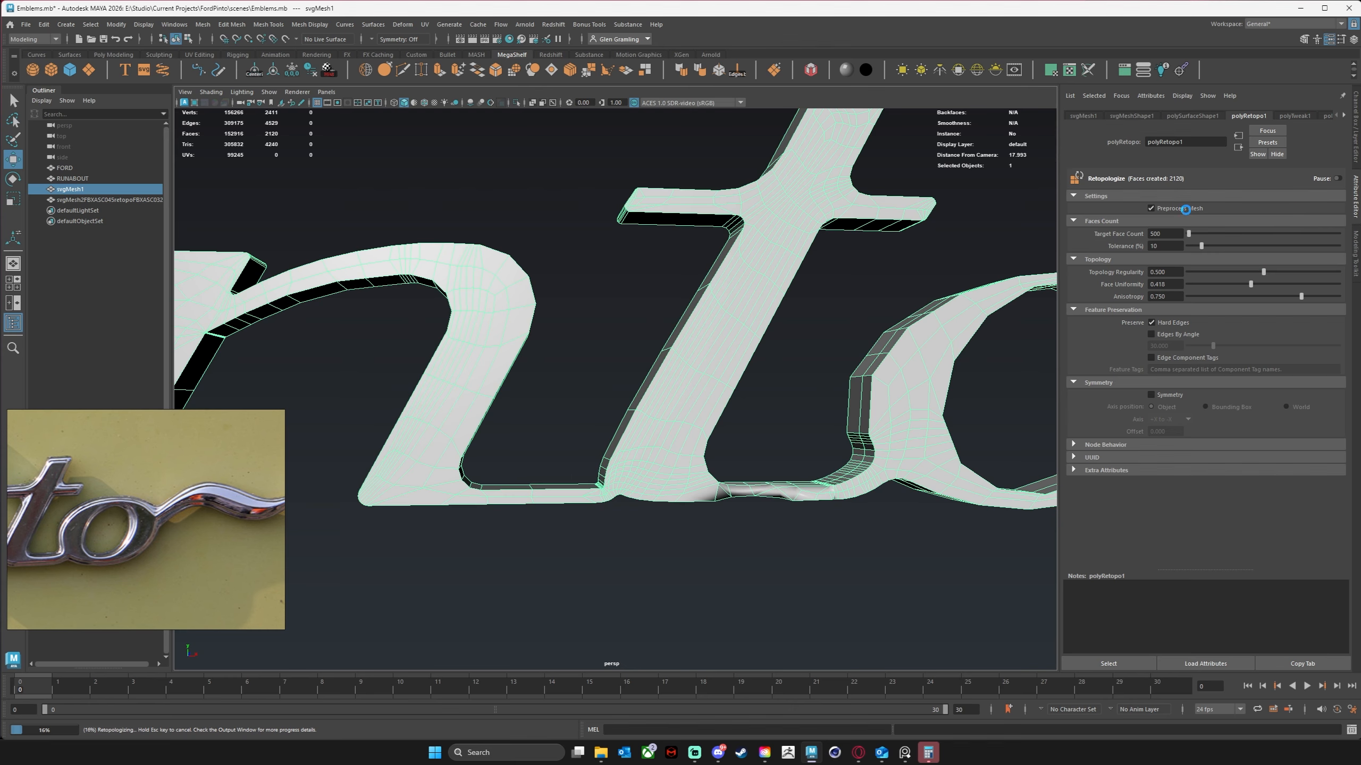
alt+drag(793, 386, 844, 390)
alt+right_drag(844, 391, 717, 400)
alt+middle_drag(717, 401, 905, 360)
alt+drag(905, 359, 988, 290)
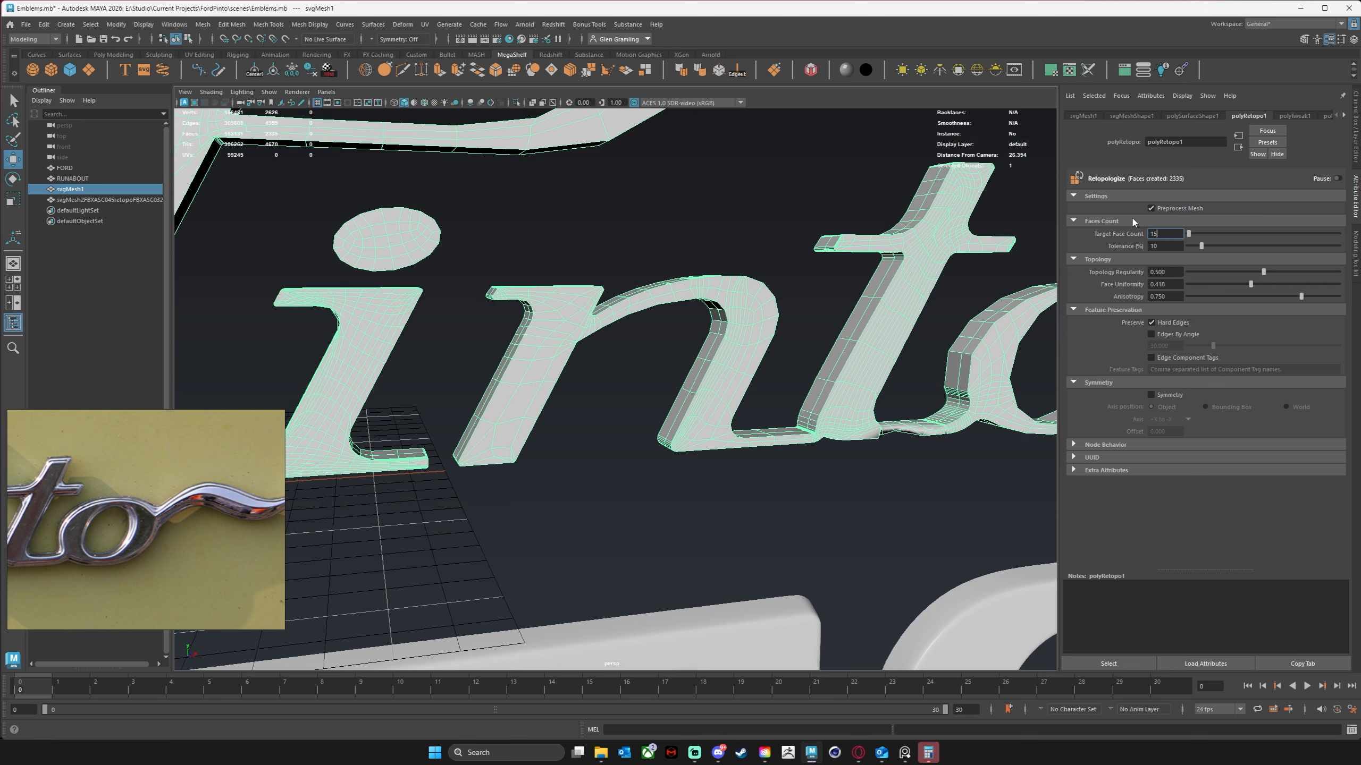
key(Return)
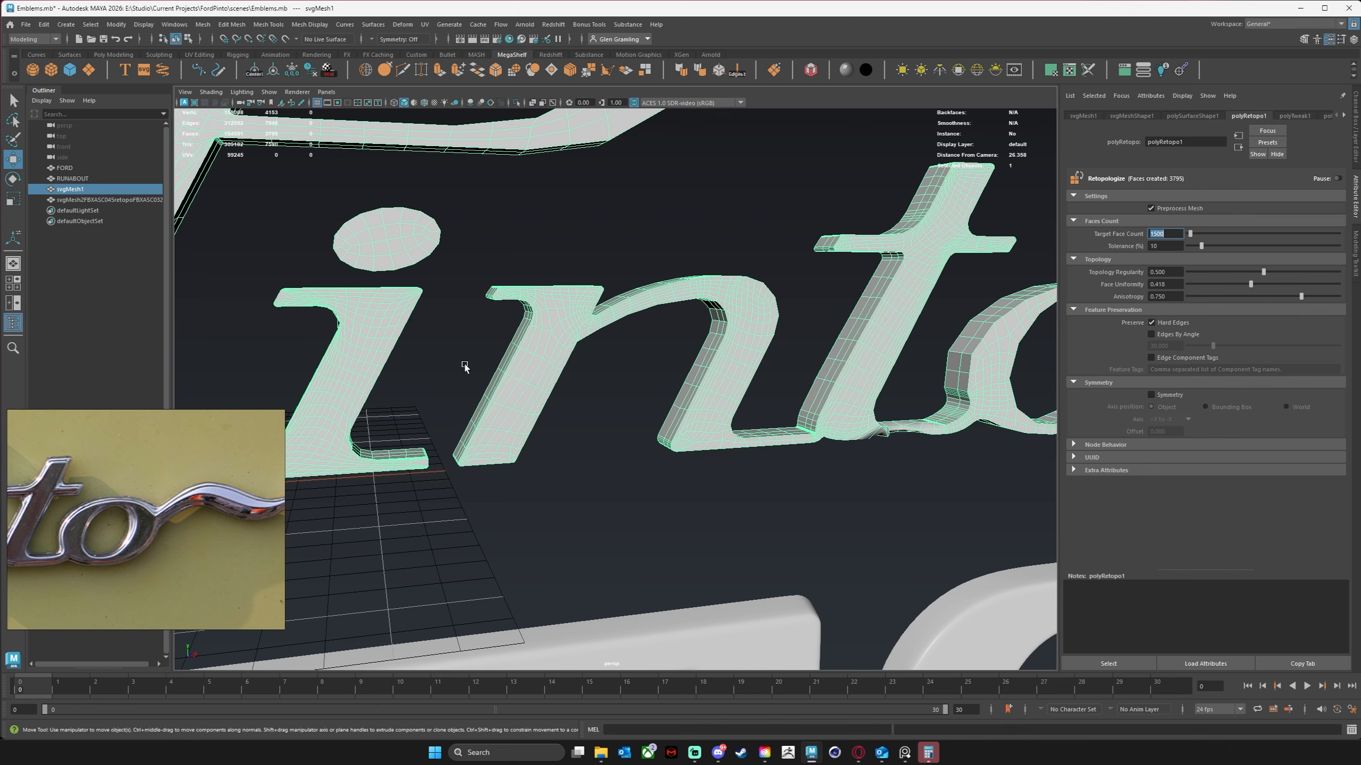
Set the lettering's retopology Topology Regularity to 0.1.
alt+middle_drag(444, 377, 565, 377)
alt+drag(500, 379, 528, 380)
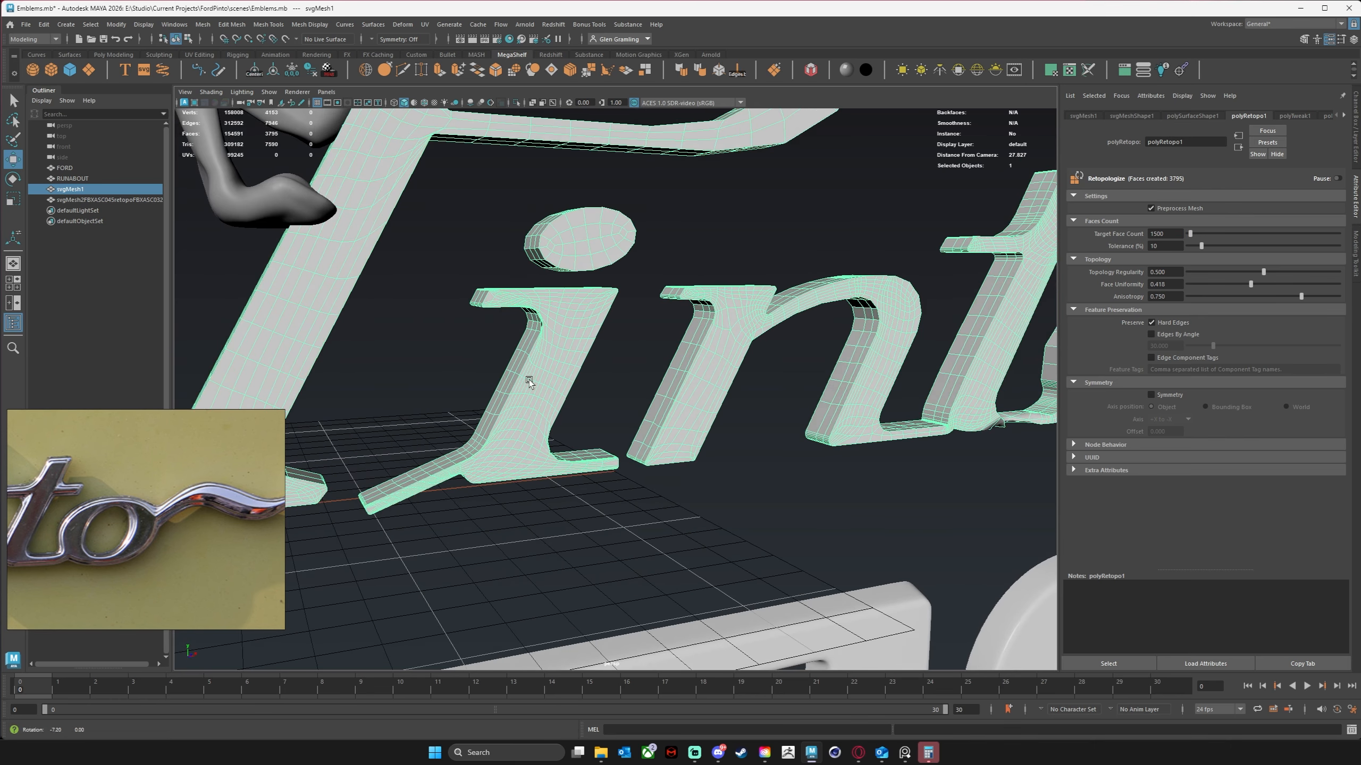
alt+right_drag(529, 380, 647, 359)
alt+middle_drag(570, 358, 582, 373)
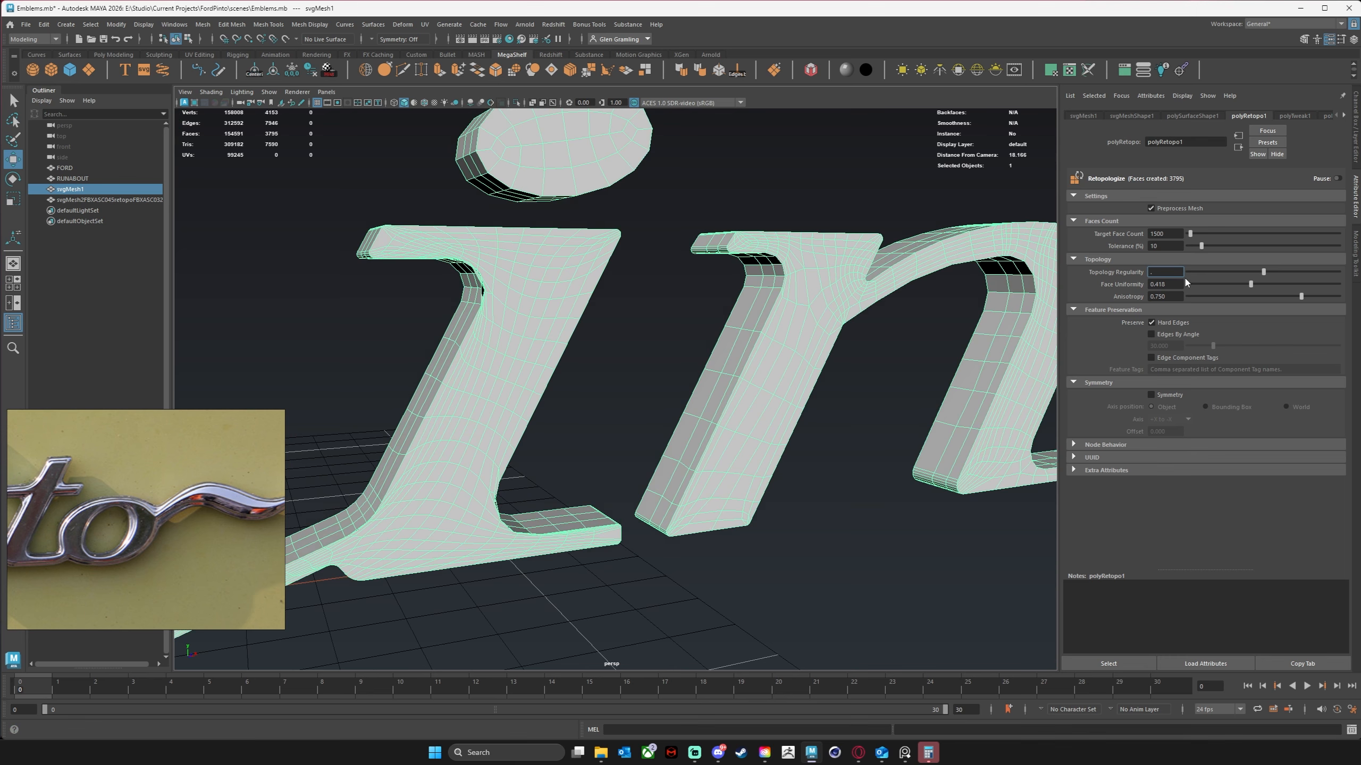
key(Return)
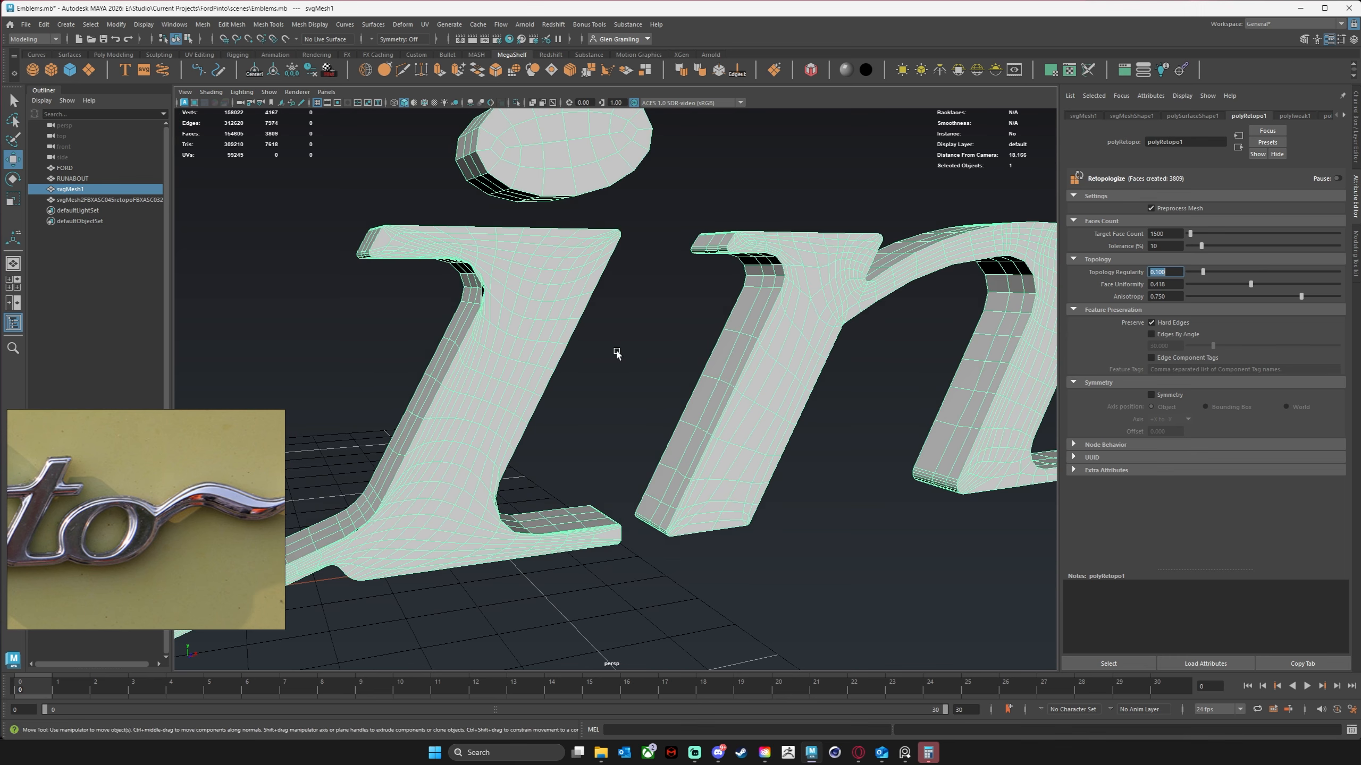
Enable preserving Edges By Angle for the lettering's retopology and set the angle to 90.
alt+drag(617, 352, 599, 353)
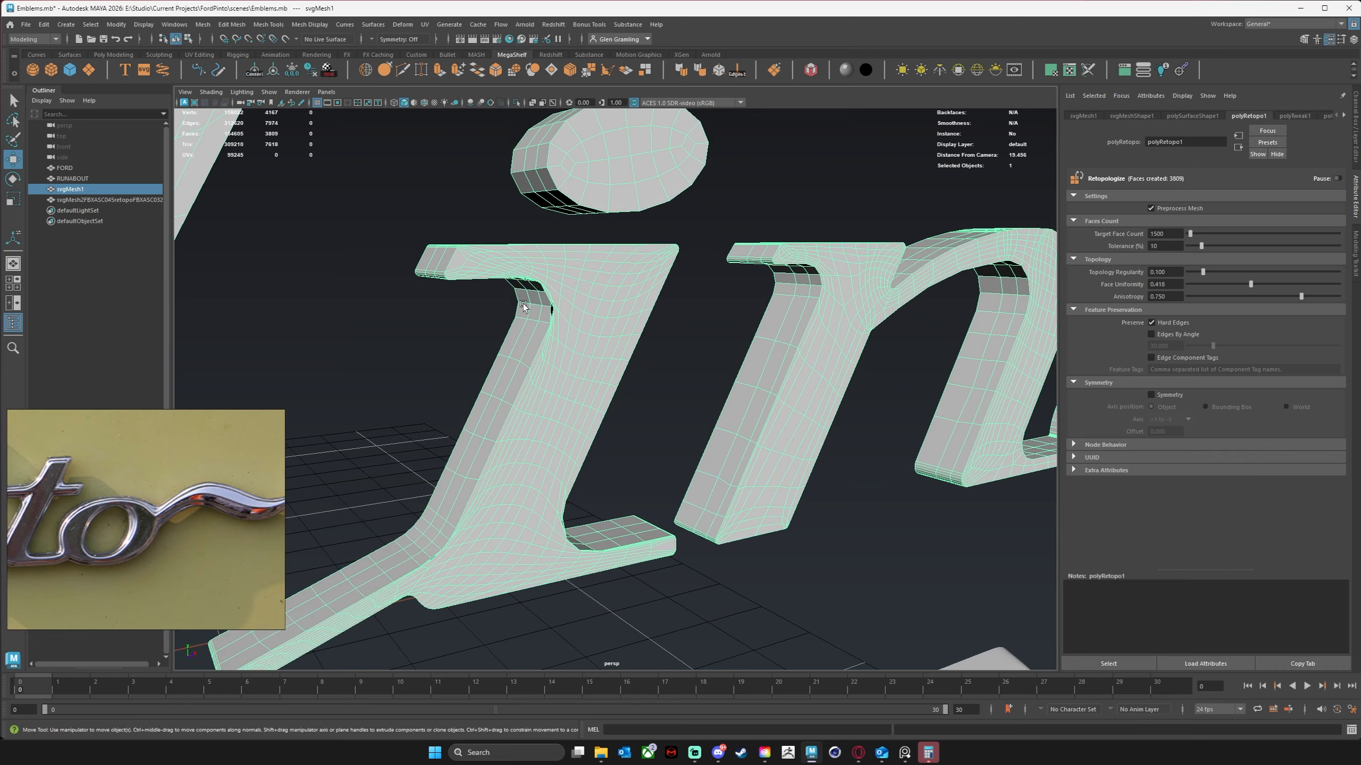
alt+drag(713, 397, 673, 318)
alt+middle_drag(673, 318, 374, 240)
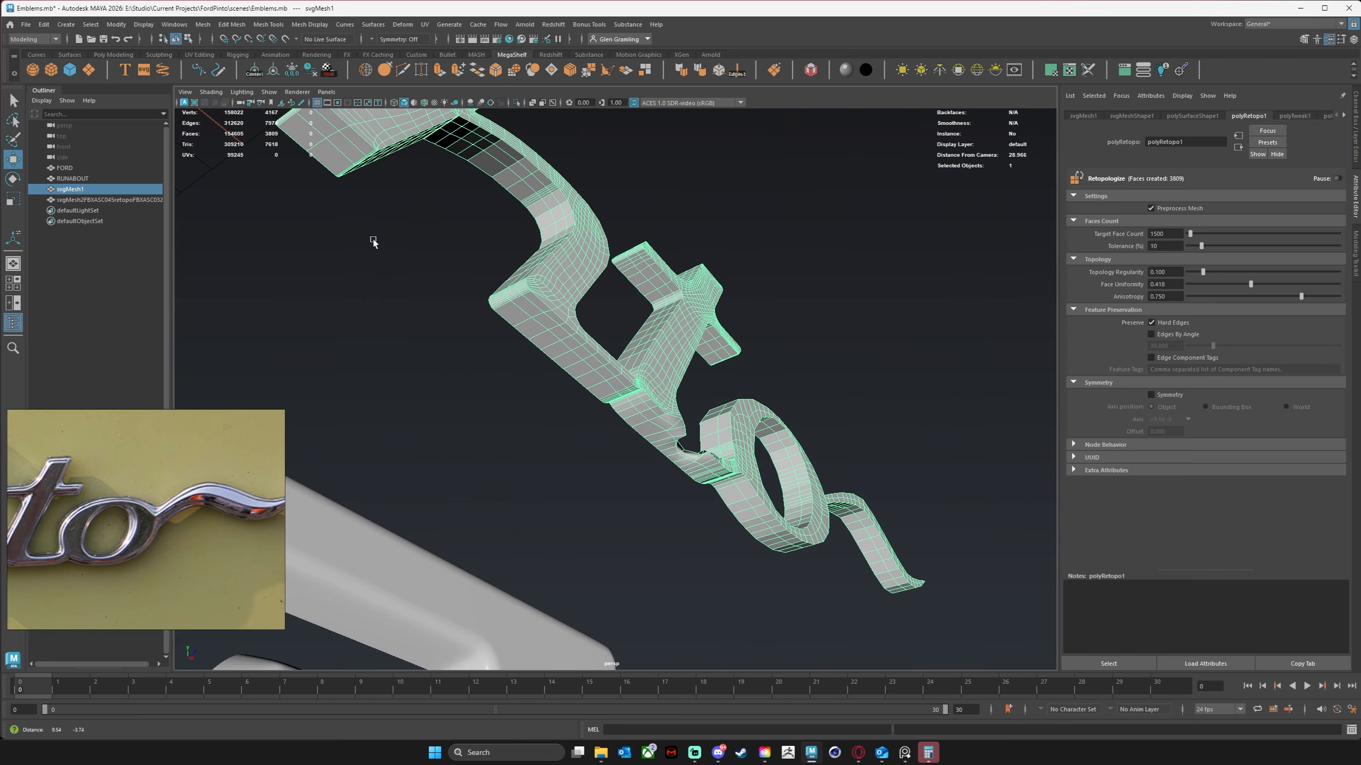
alt+drag(721, 424, 624, 461)
alt+drag(1003, 359, 955, 456)
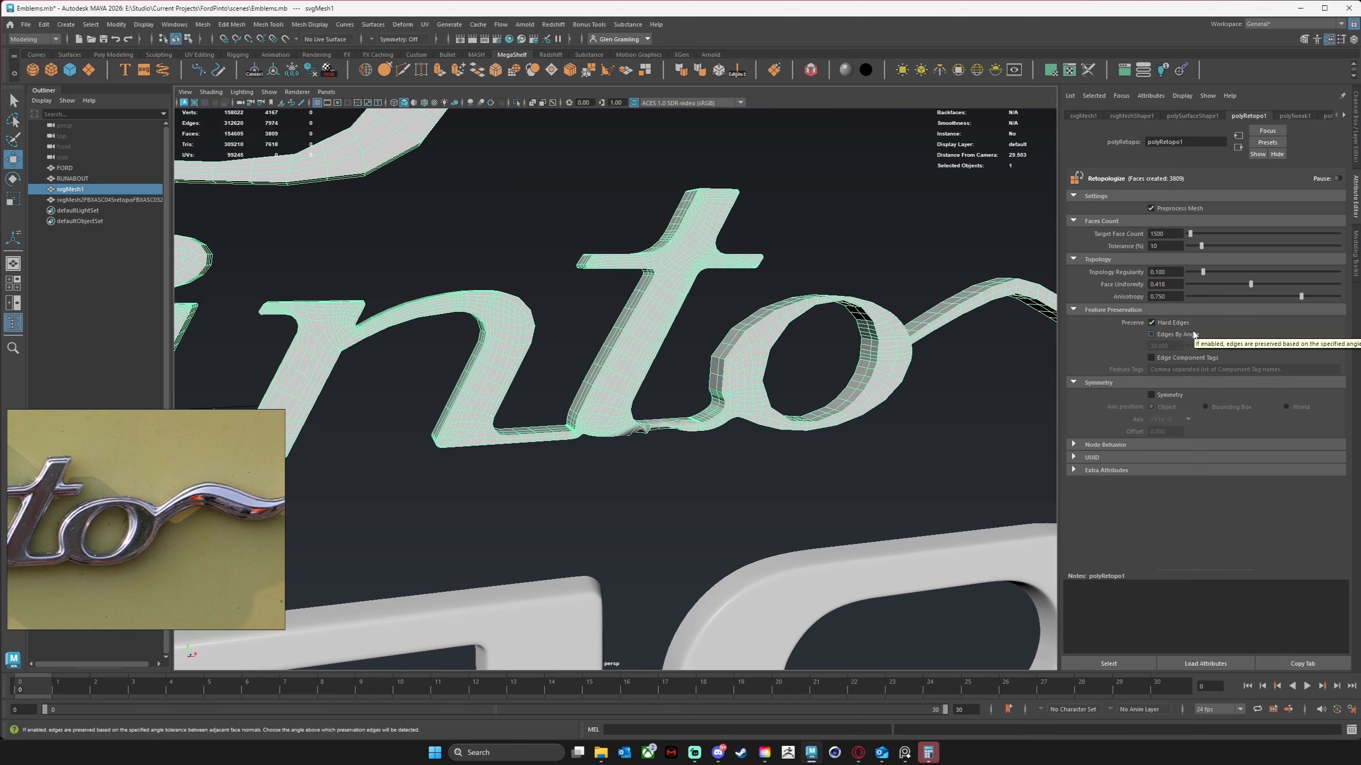
click(1152, 334)
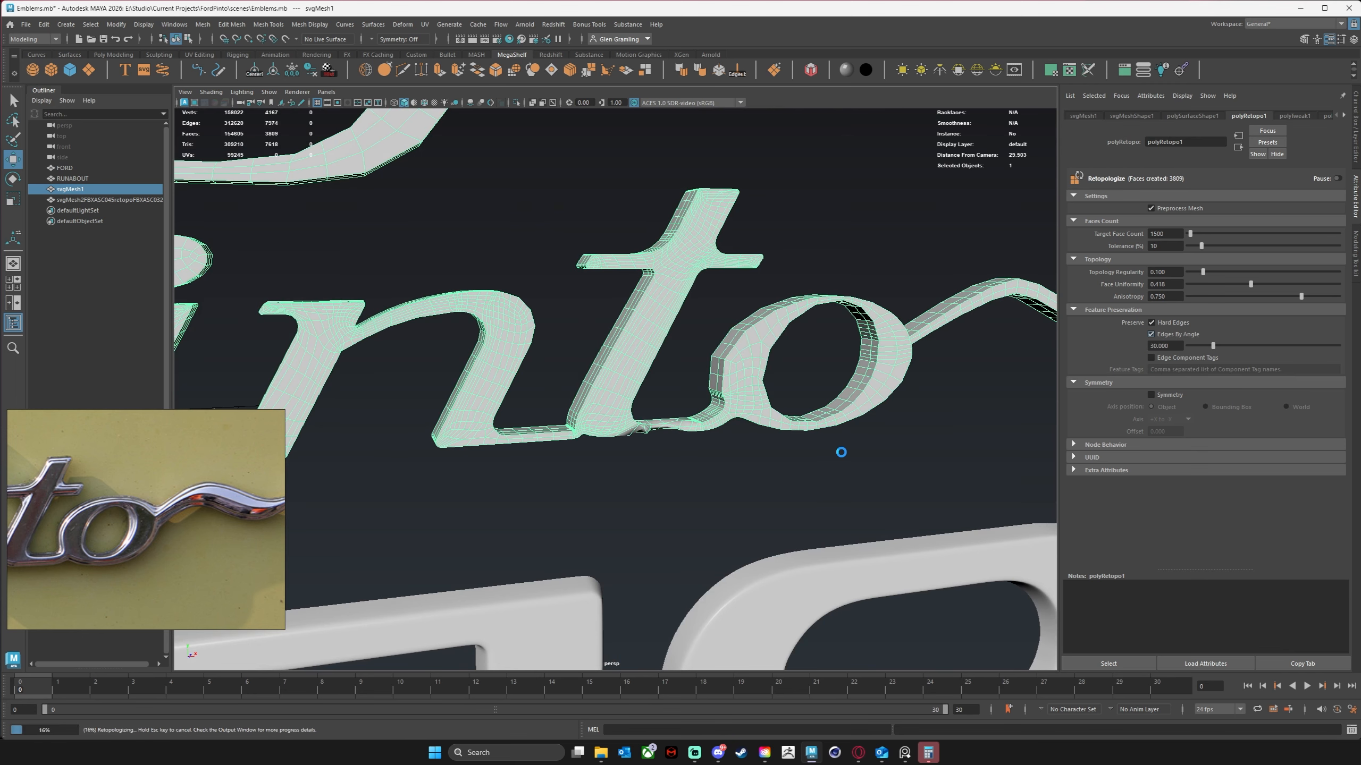
alt+drag(810, 437, 841, 451)
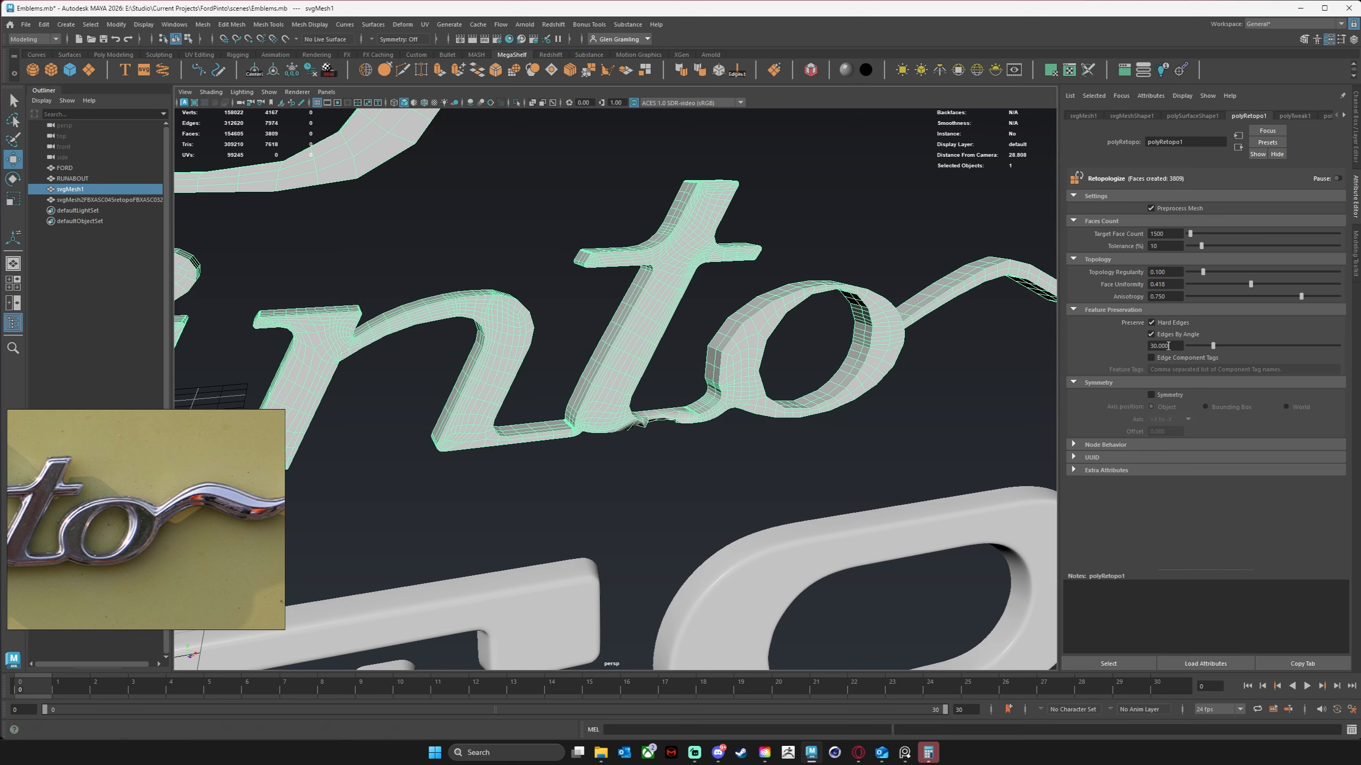
key(Return)
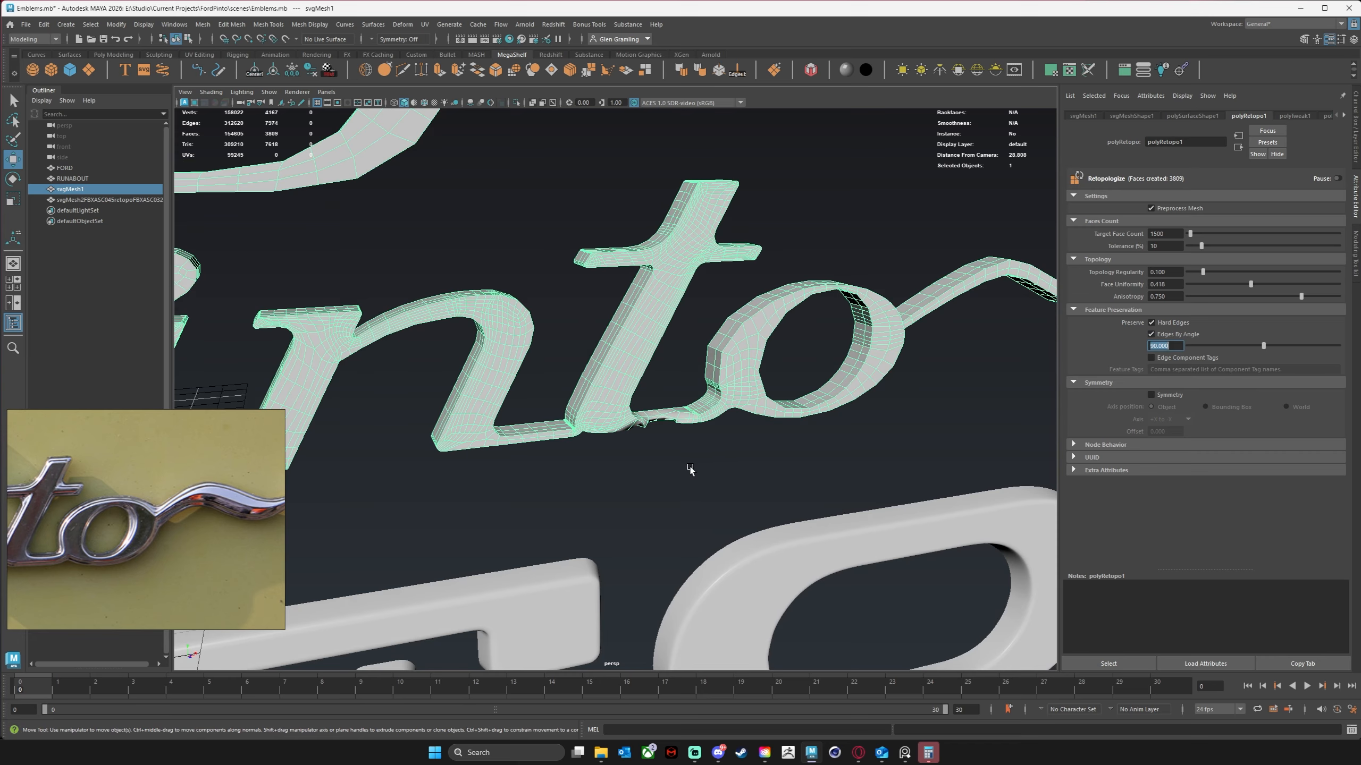
Set the lettering's retopology Target Face Count to 1000.
alt+drag(690, 468, 1003, 348)
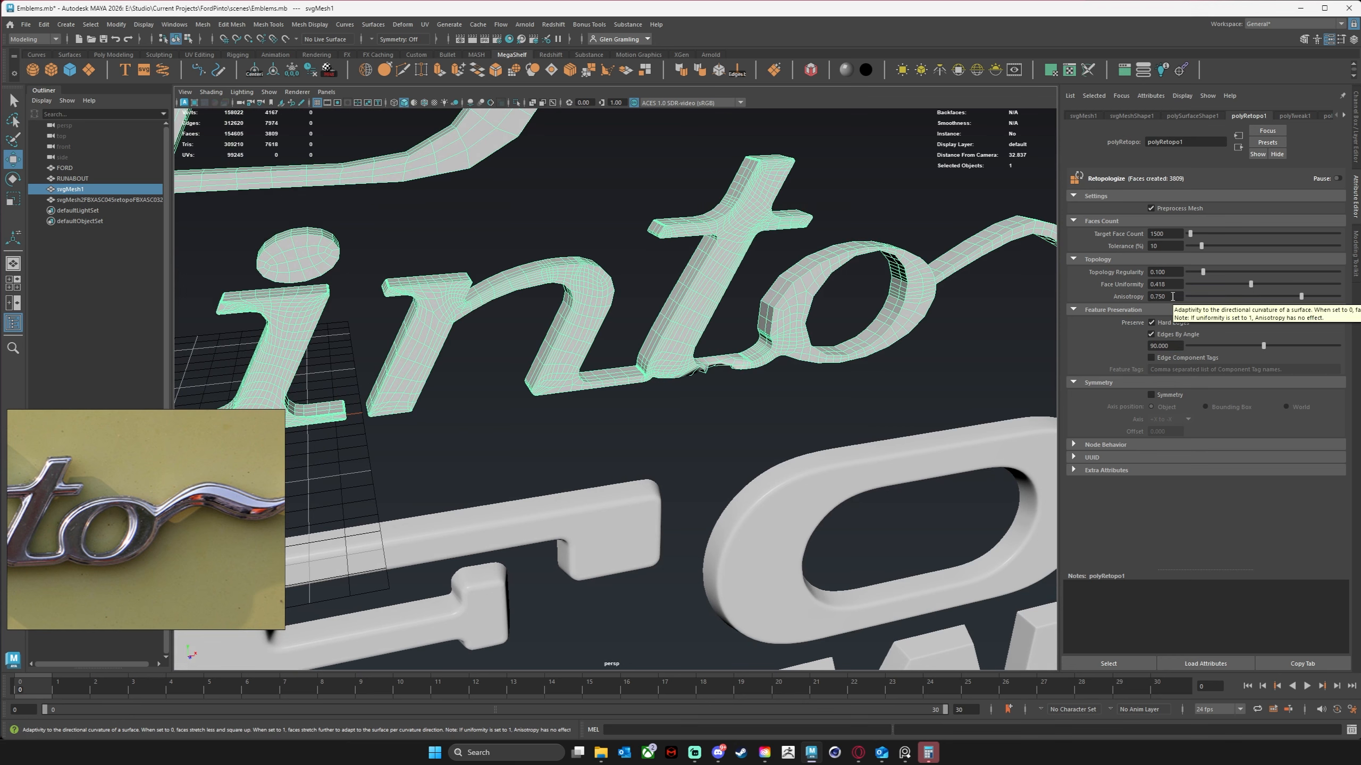
click(1160, 234)
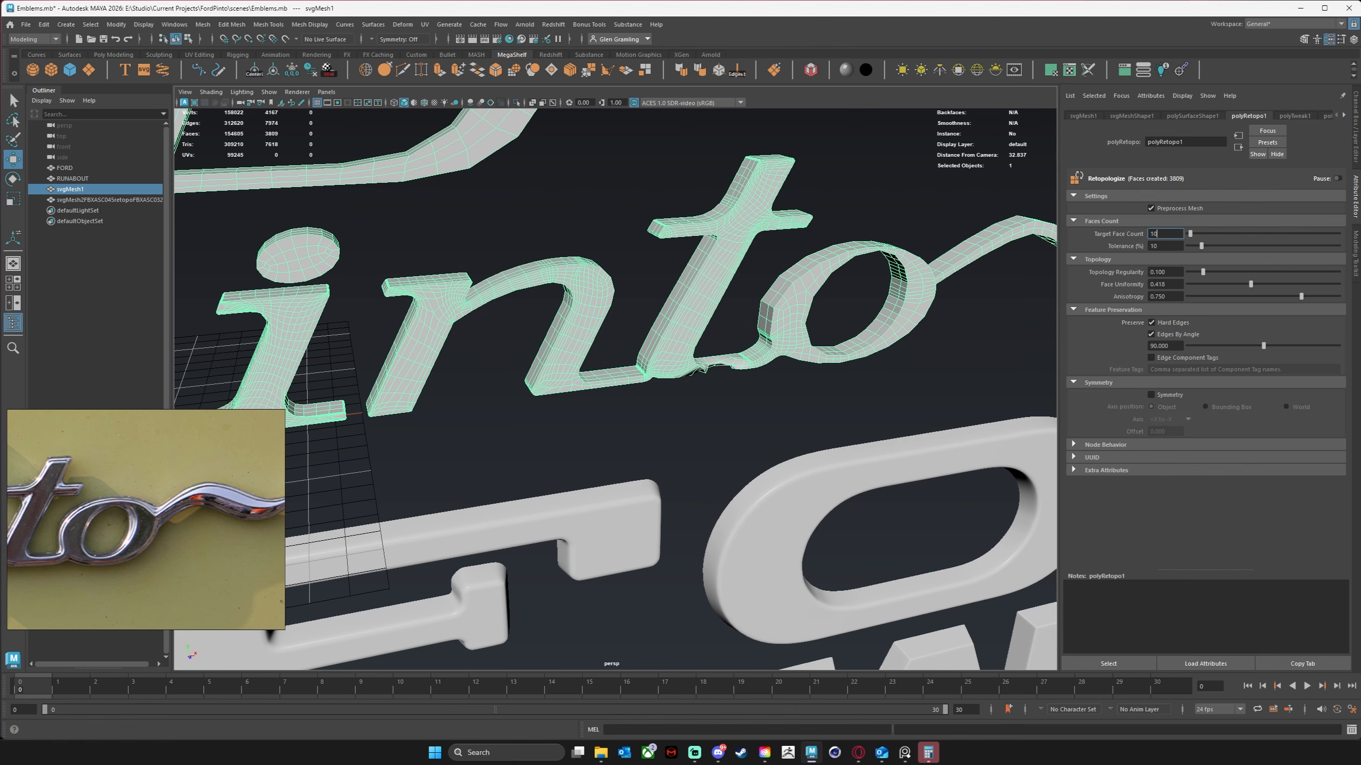
text(1000)
key(Return)
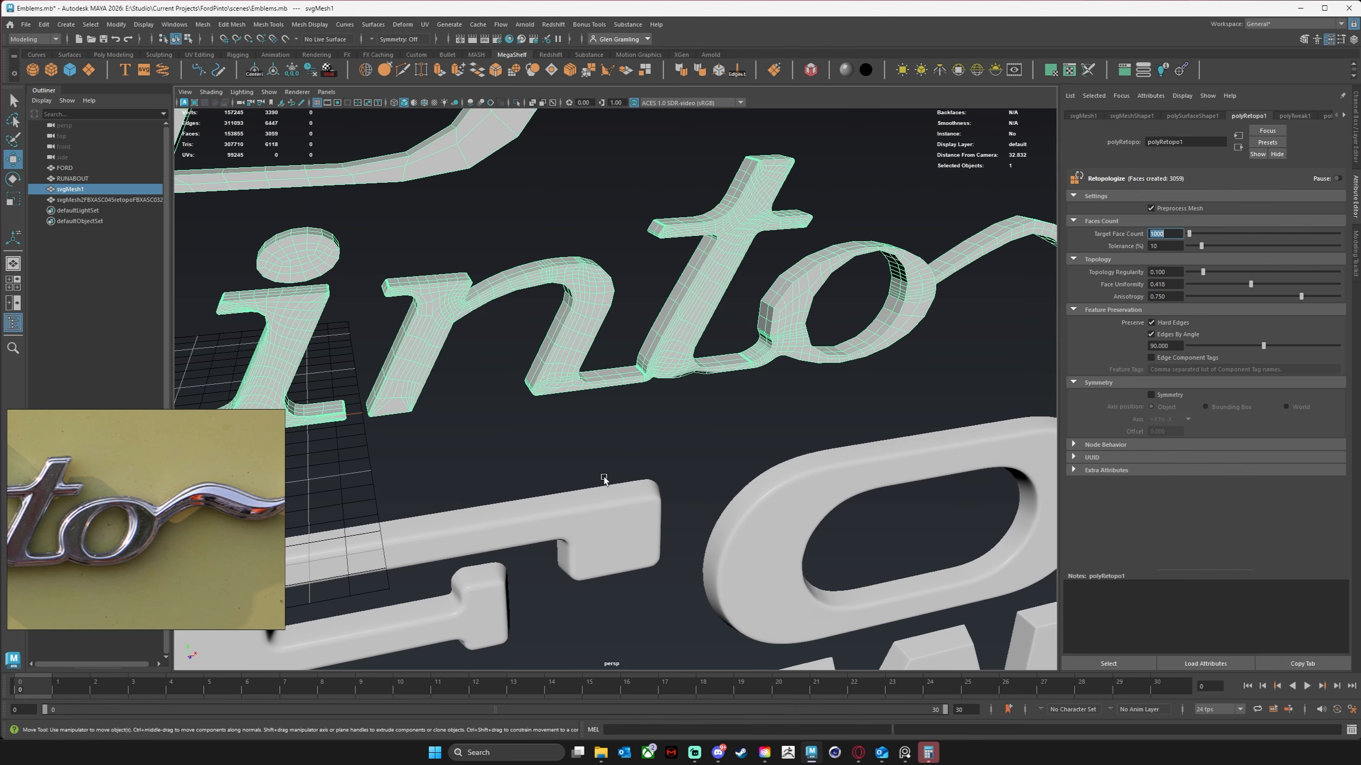
Examine the new edge flow around the inner corners and side faces of the letters i and n.
alt+drag(715, 387, 606, 371)
alt+right_drag(606, 371, 686, 395)
alt+drag(343, 447, 432, 456)
alt+middle_drag(432, 456, 854, 448)
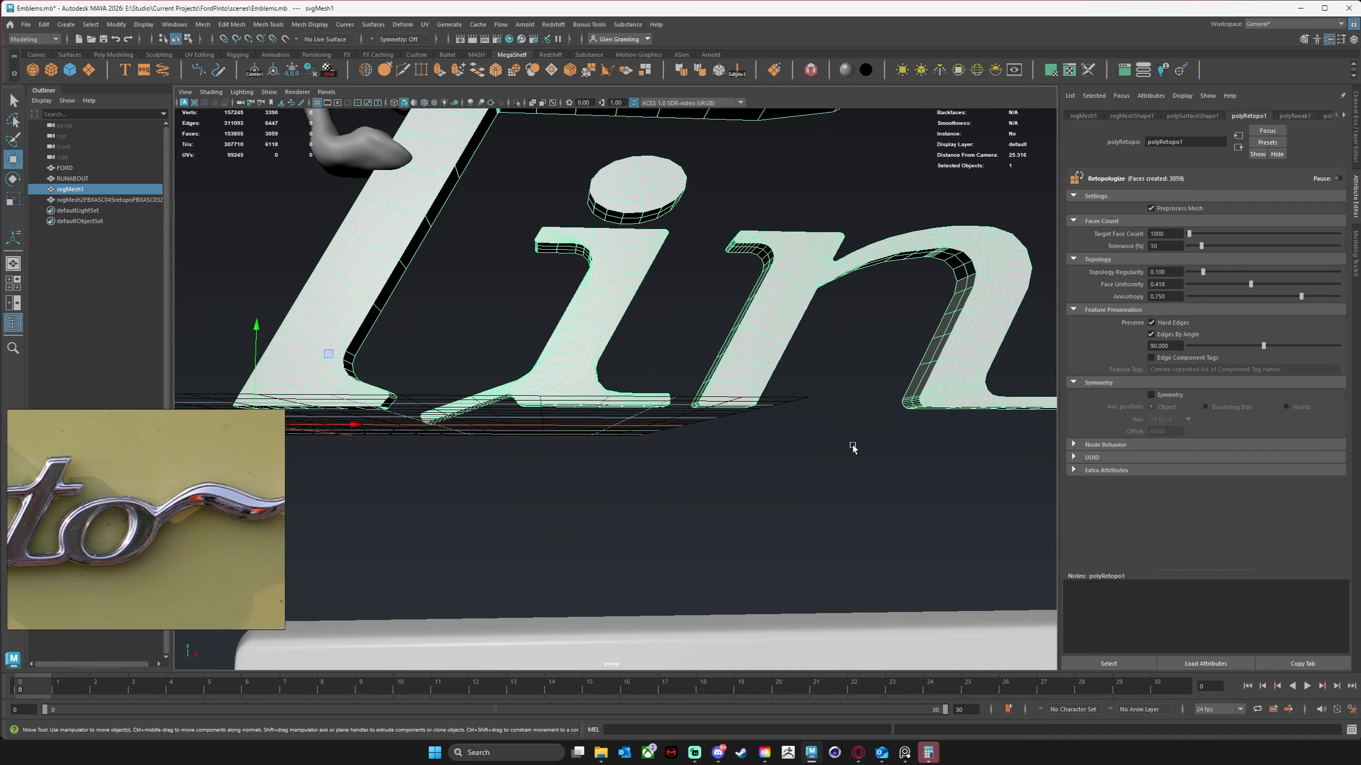
alt+drag(591, 454, 633, 469)
alt+middle_drag(822, 392, 778, 406)
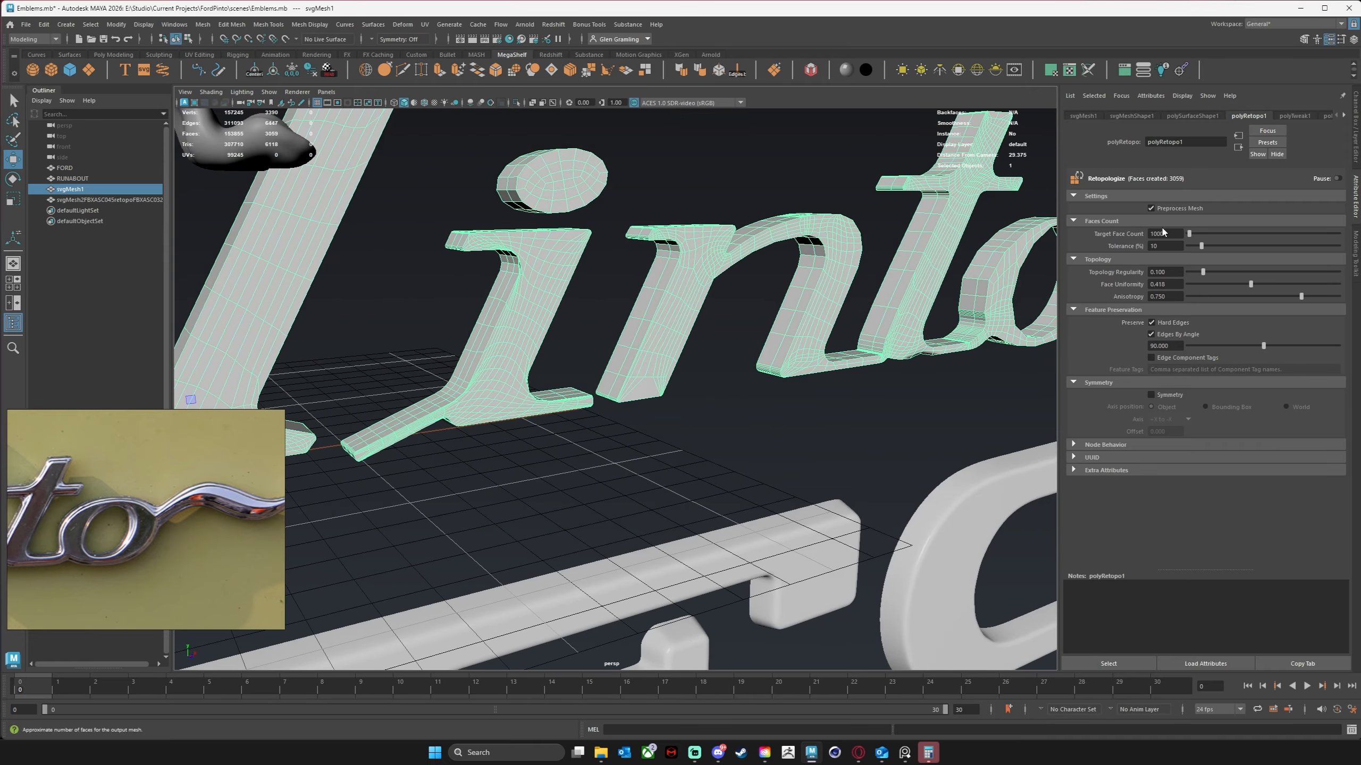
alt+right_drag(778, 405, 817, 403)
alt+middle_drag(817, 403, 756, 410)
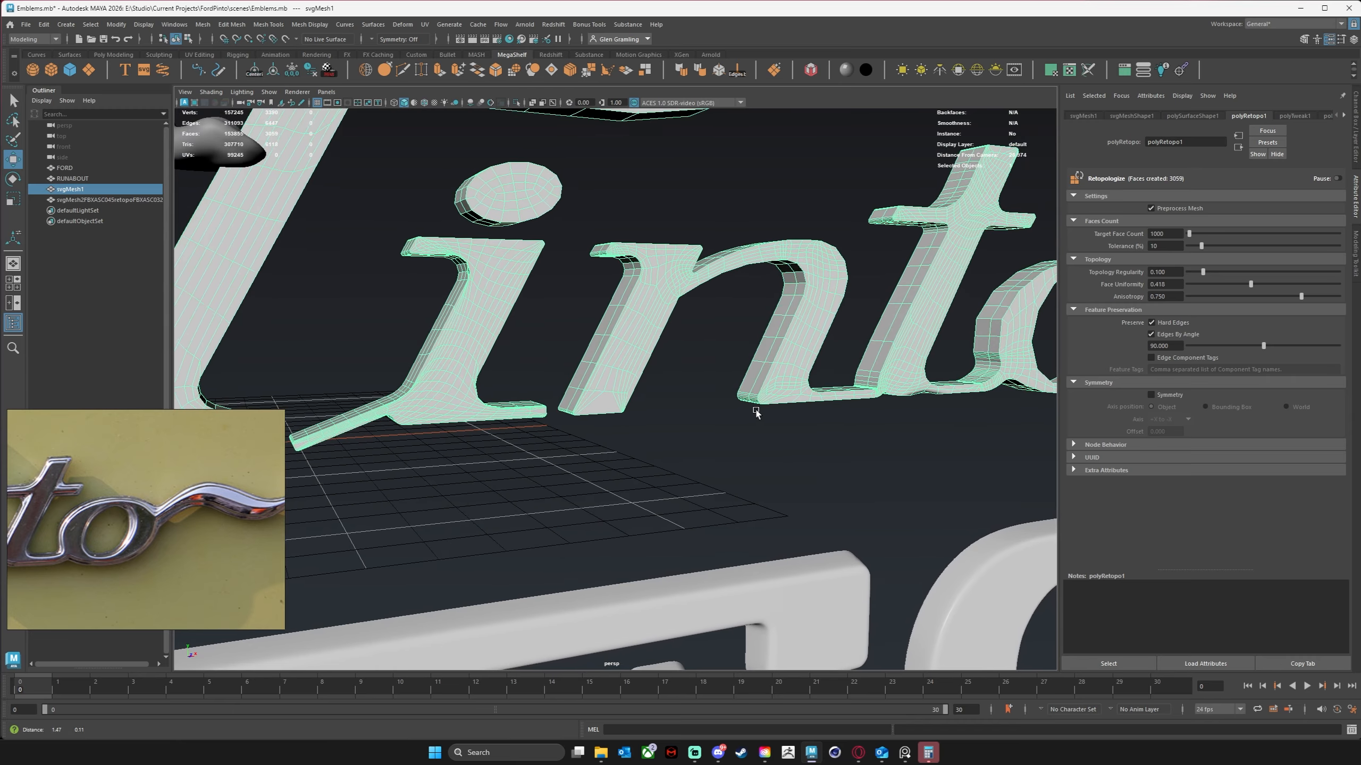
alt+right_drag(756, 409, 765, 410)
alt+middle_drag(548, 258, 551, 313)
alt+right_drag(550, 314, 907, 320)
alt+middle_drag(563, 312, 647, 398)
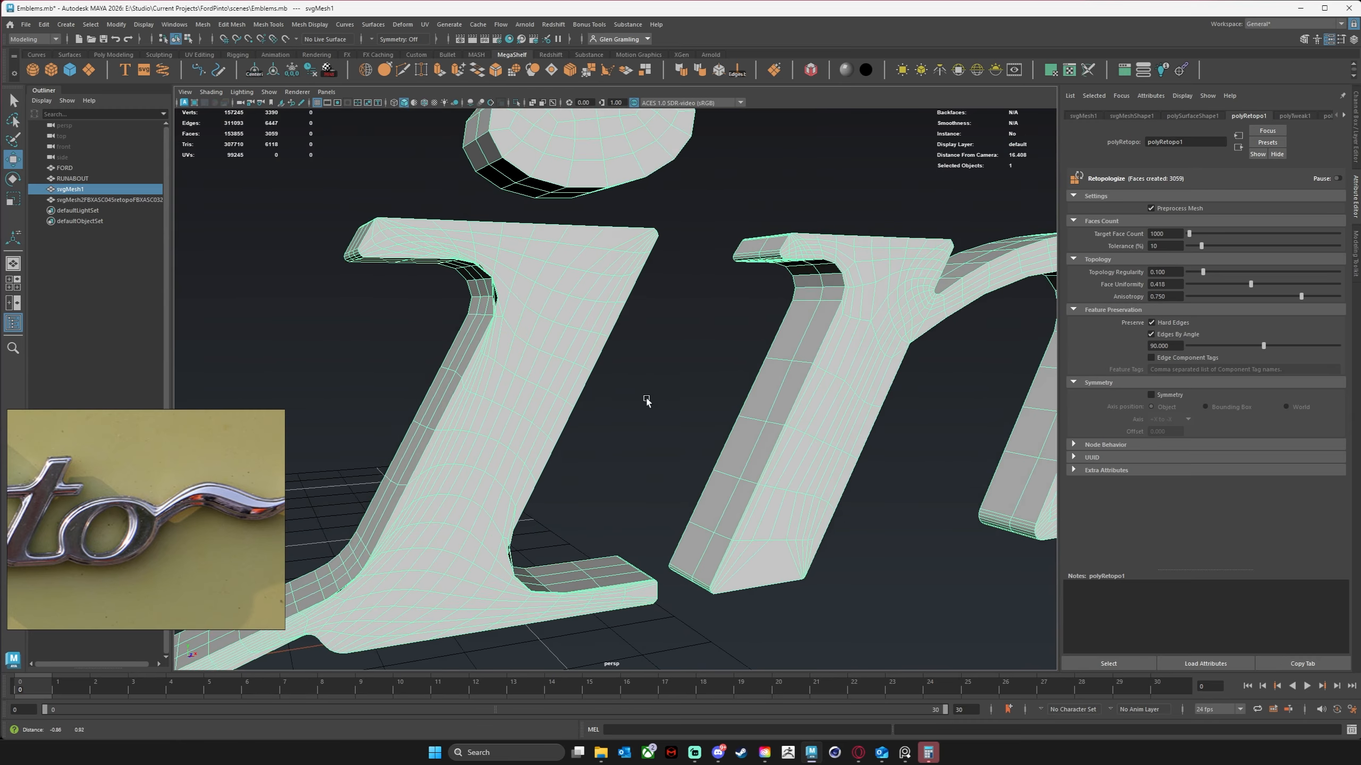
alt+right_drag(536, 328, 641, 327)
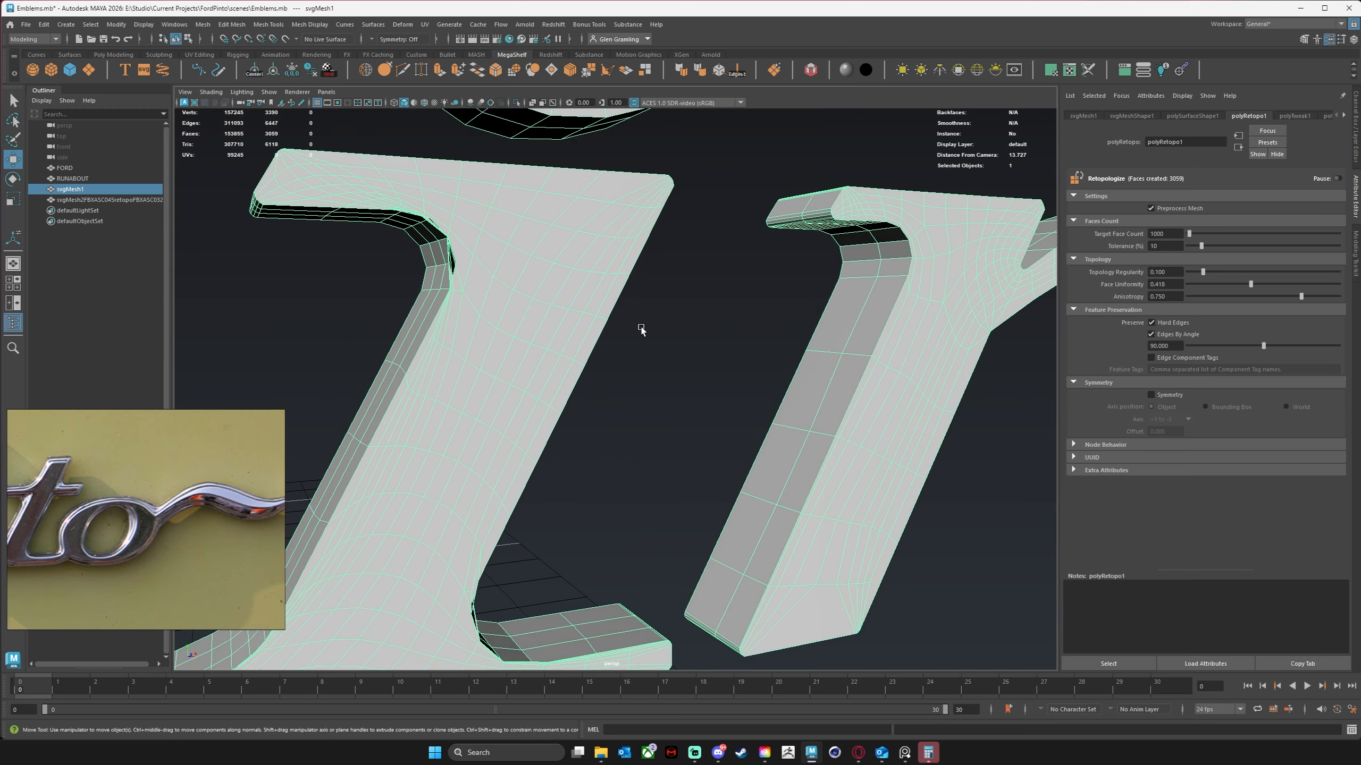
Set the lettering's retopology Tolerance to 50% and the Target Face Count to 3000.
click(1167, 246)
drag(1165, 247, 1131, 252)
text(50)
key(Return)
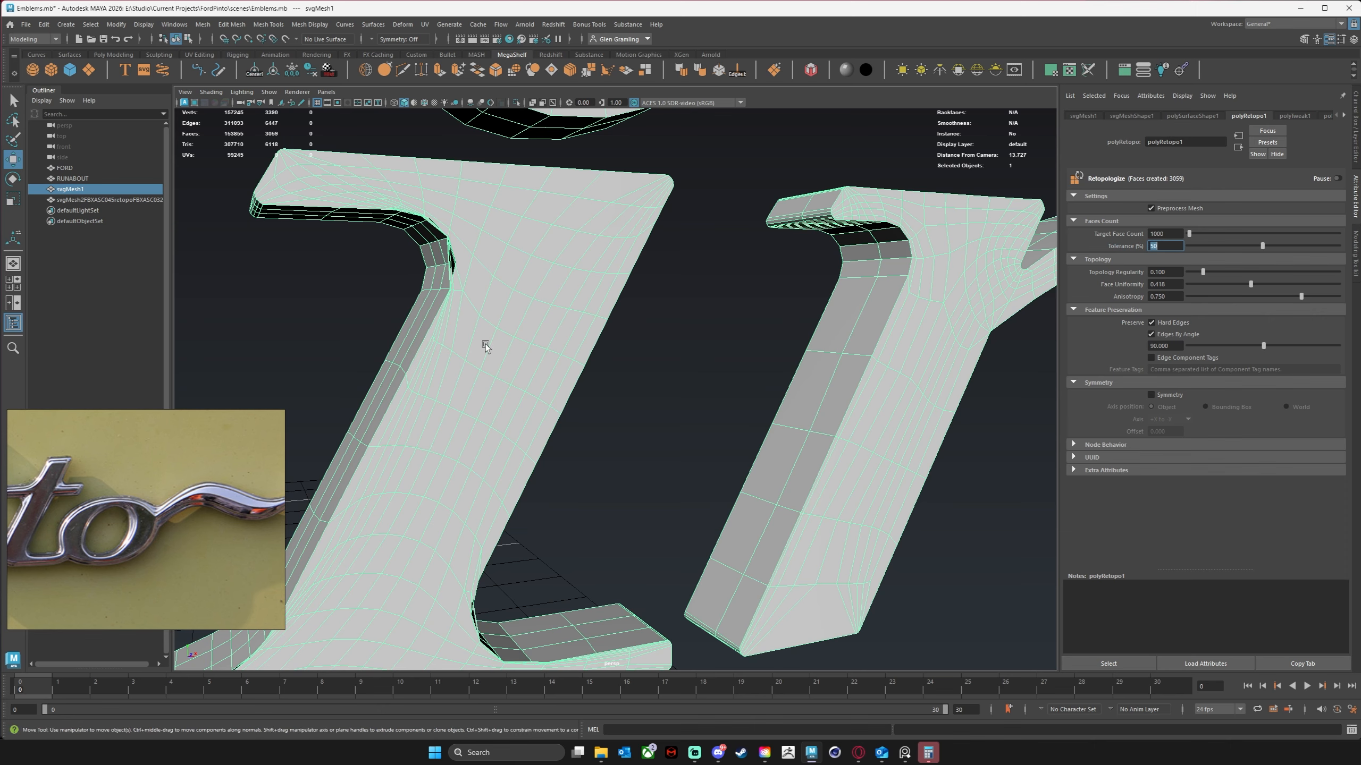
alt+drag(664, 350, 662, 328)
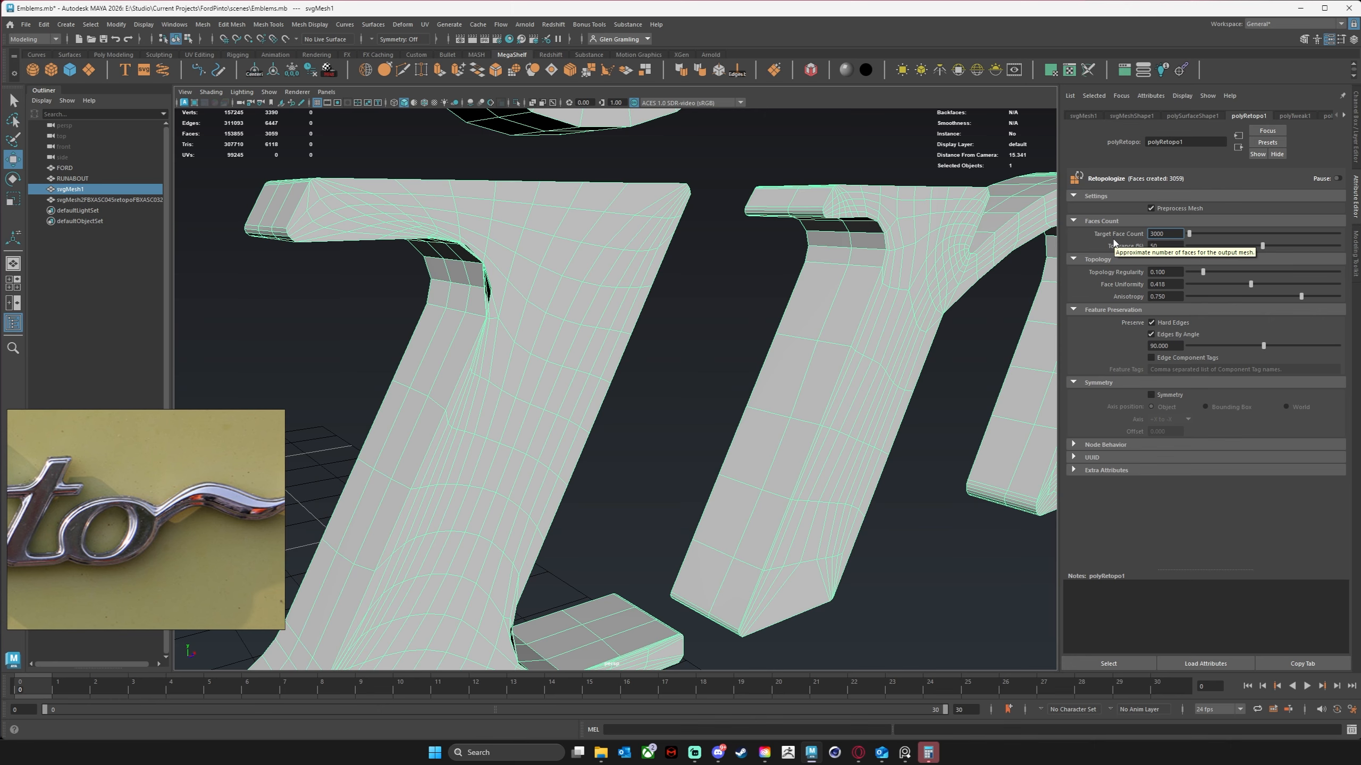
key(Return)
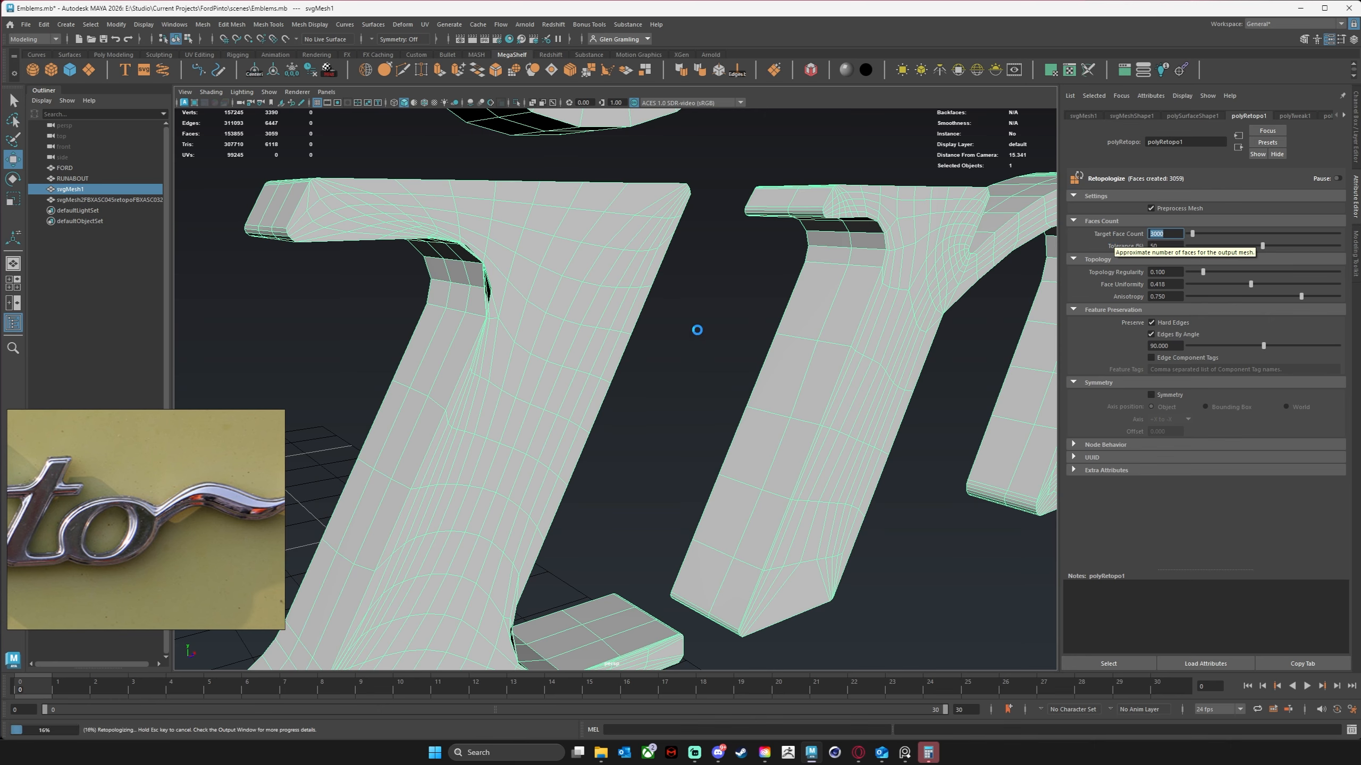
alt+drag(702, 333, 636, 412)
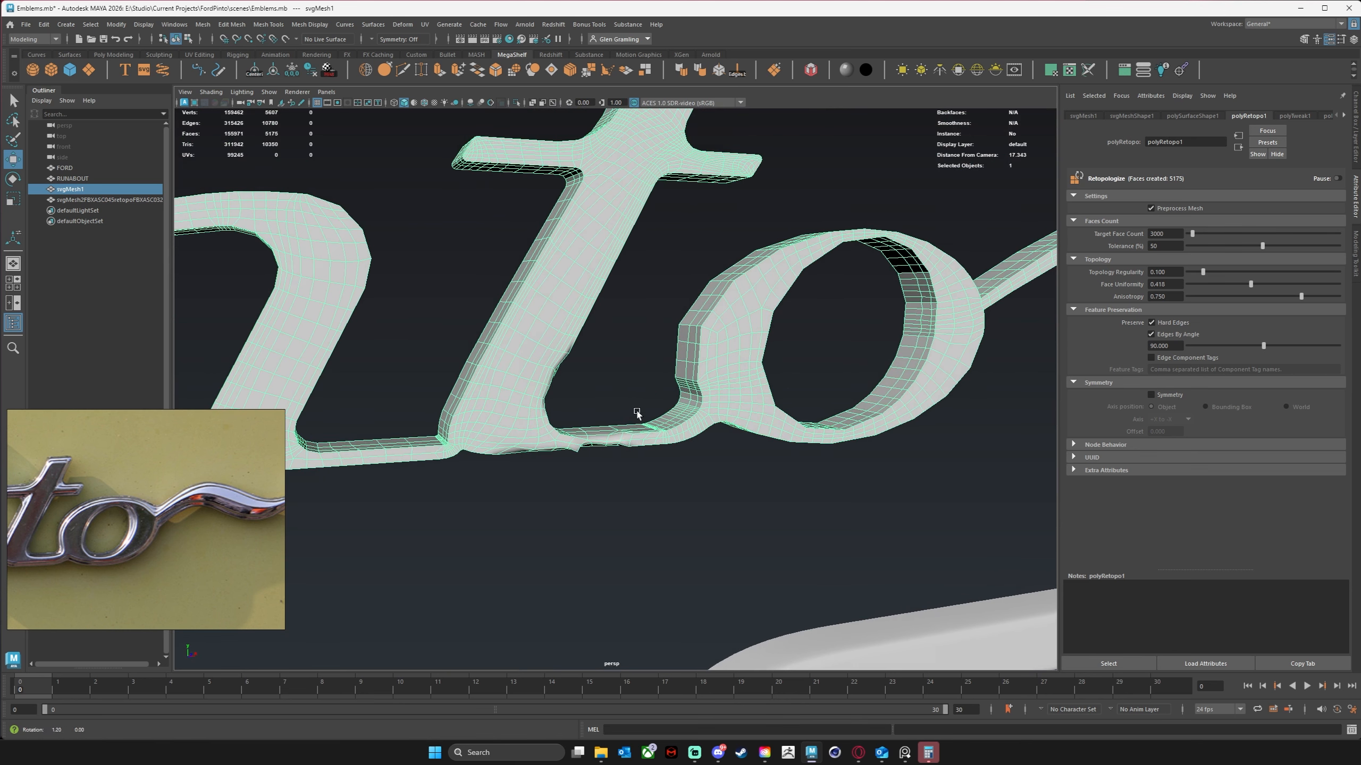
Turn off preserving Edges By Angle in the retopology settings and view the whole Pinto lettering.
click(1151, 334)
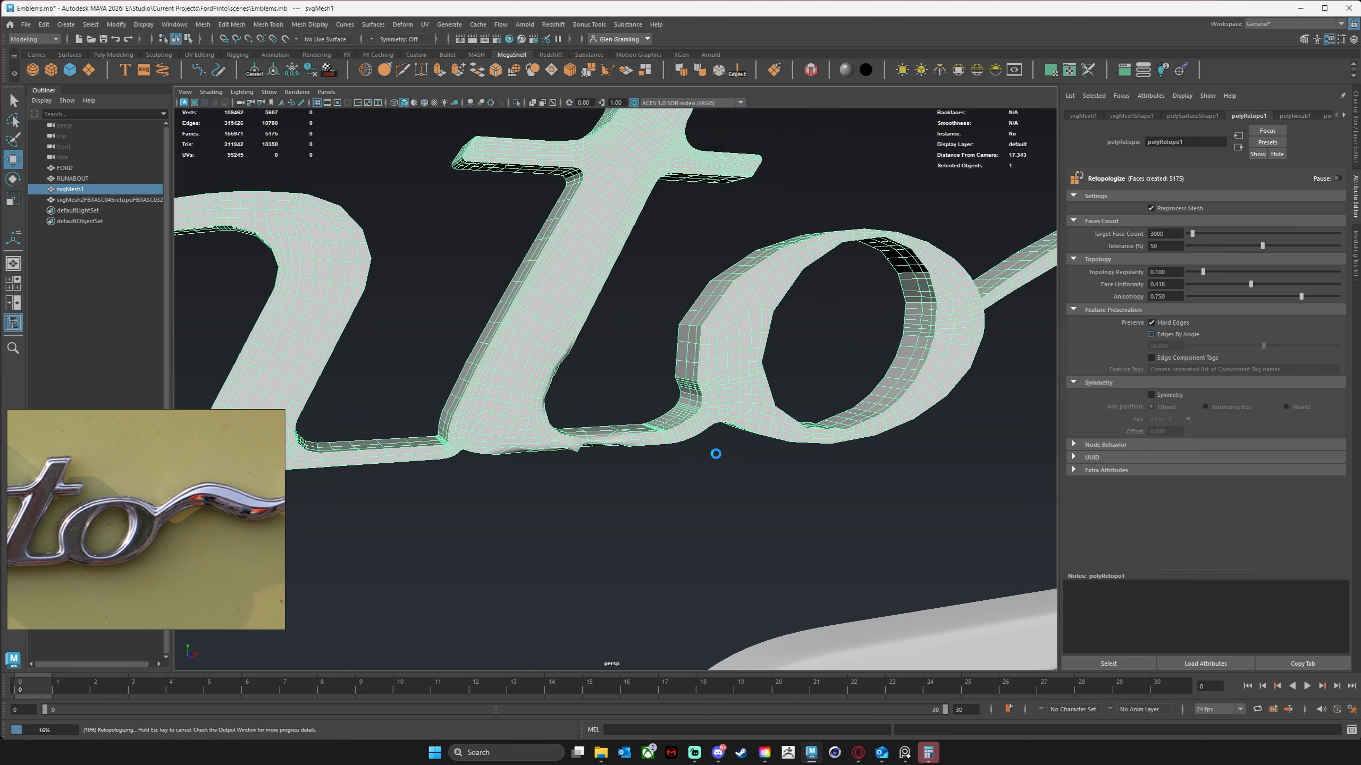
alt+drag(749, 454, 815, 464)
alt+right_drag(815, 464, 772, 464)
alt+drag(772, 464, 681, 458)
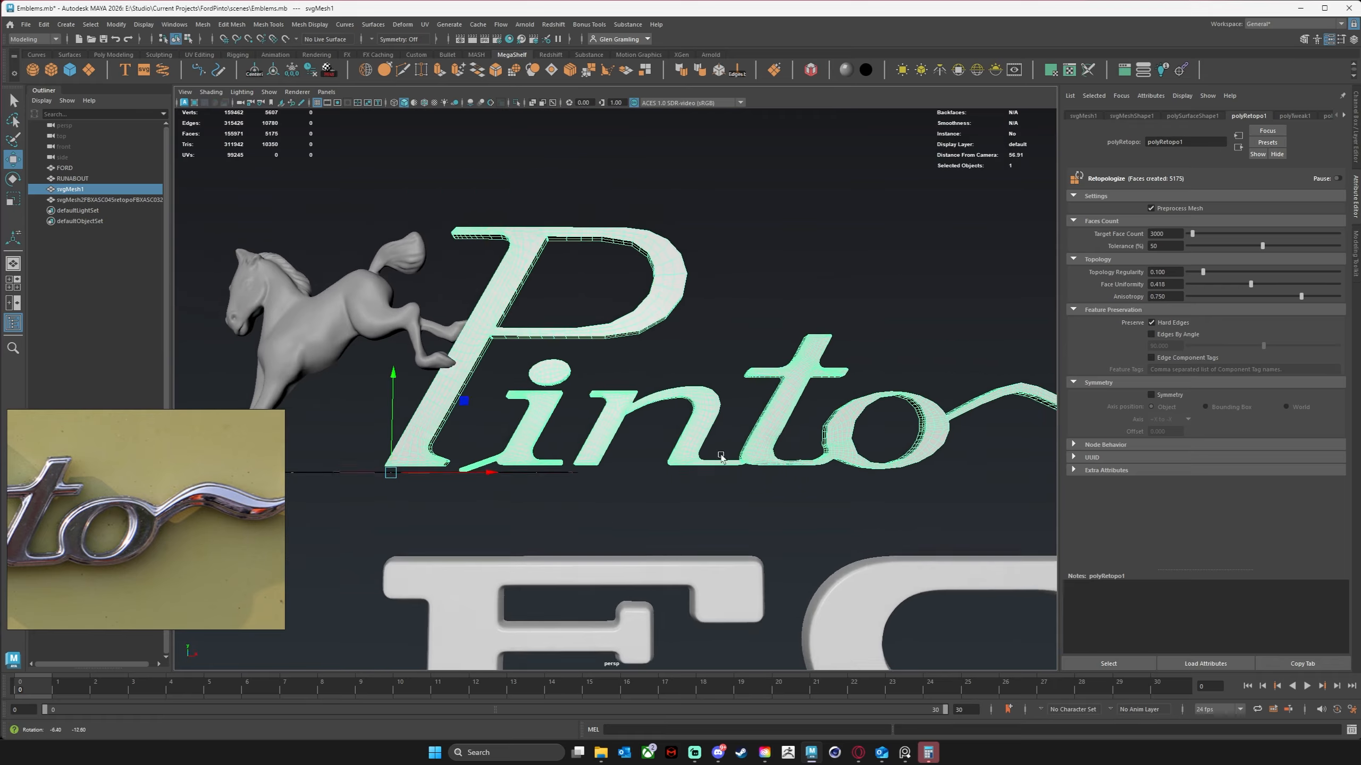
Examine the rebuilt topology on the dot and stem of the i, the bowl of the P and across the Pinto lettering.
alt+right_drag(680, 458, 718, 469)
alt+middle_drag(632, 476, 727, 459)
alt+drag(595, 461, 694, 456)
alt+middle_drag(417, 450, 629, 450)
alt+right_drag(629, 450, 1206, 456)
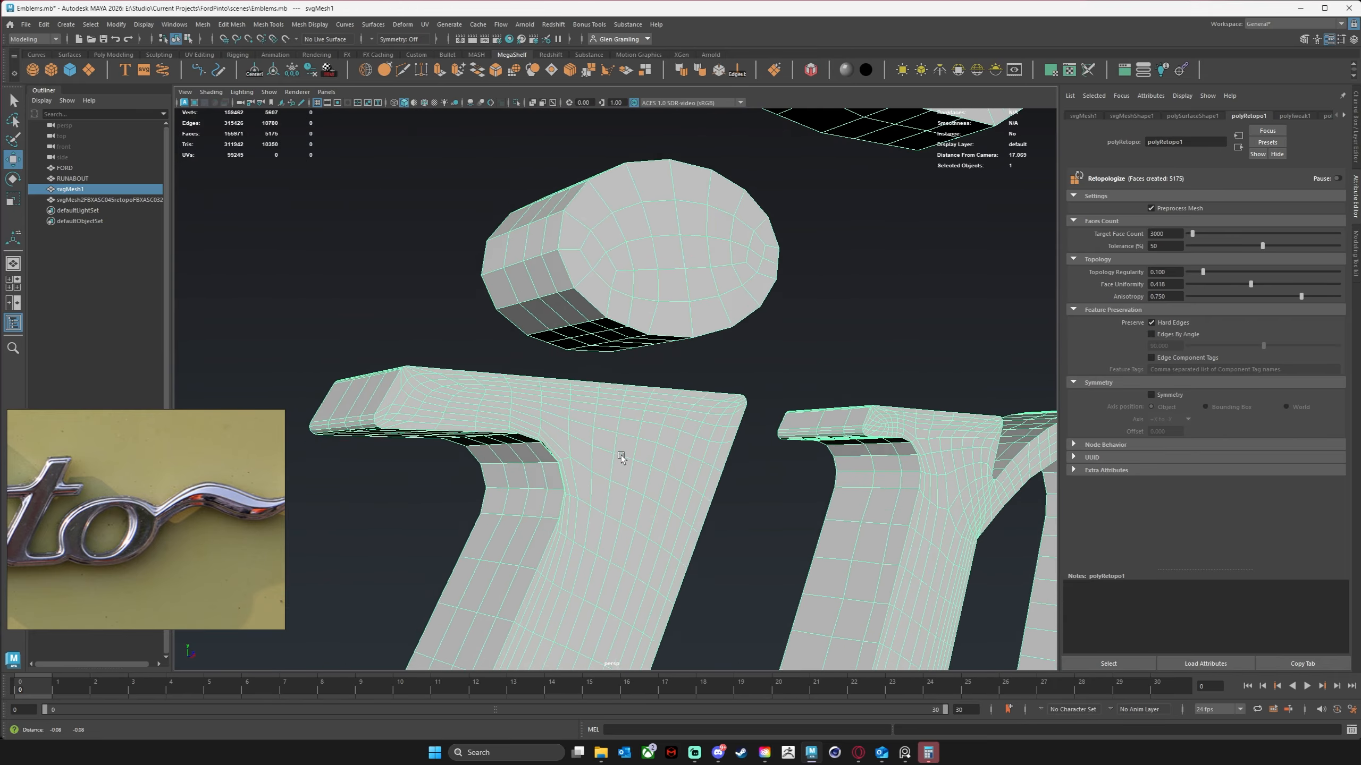
alt+middle_drag(622, 456, 484, 465)
alt+right_drag(790, 465, 581, 453)
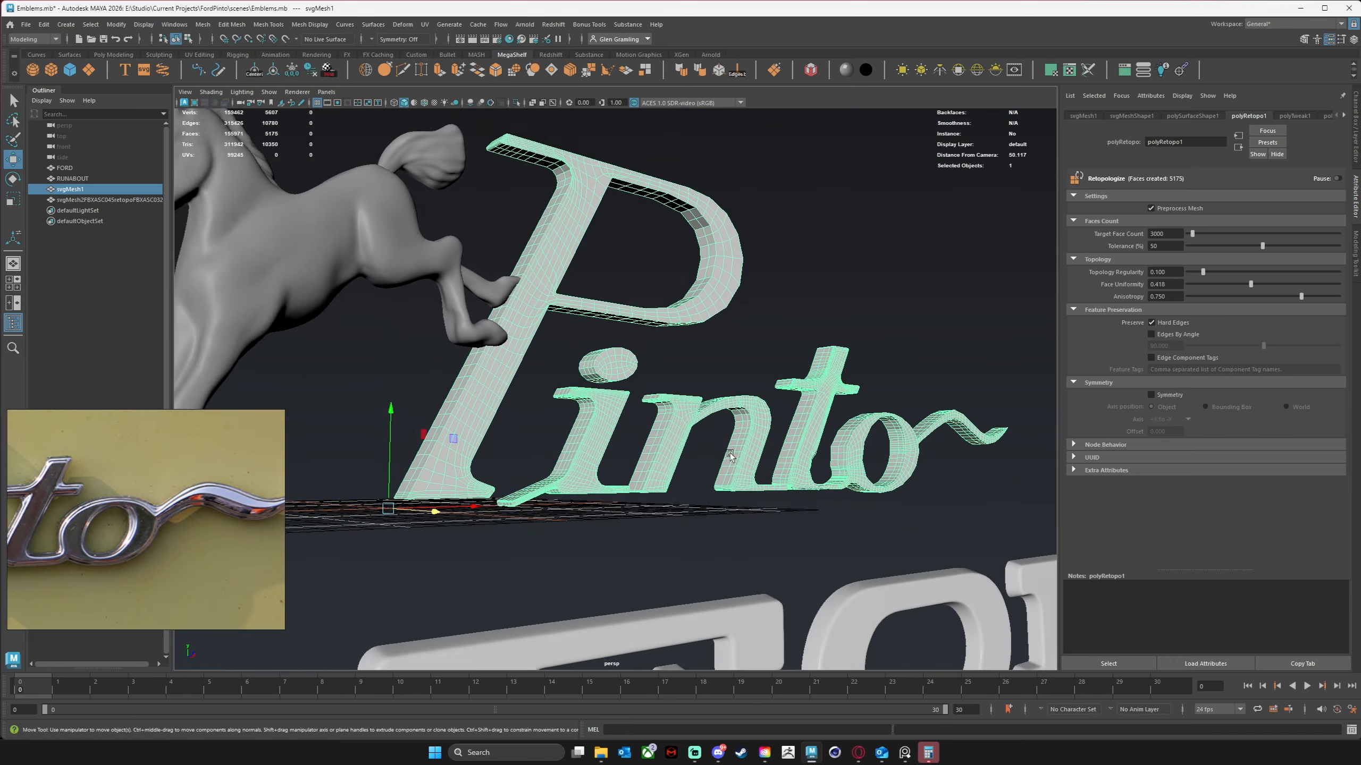
alt+drag(696, 450, 648, 431)
alt+middle_drag(648, 431, 584, 426)
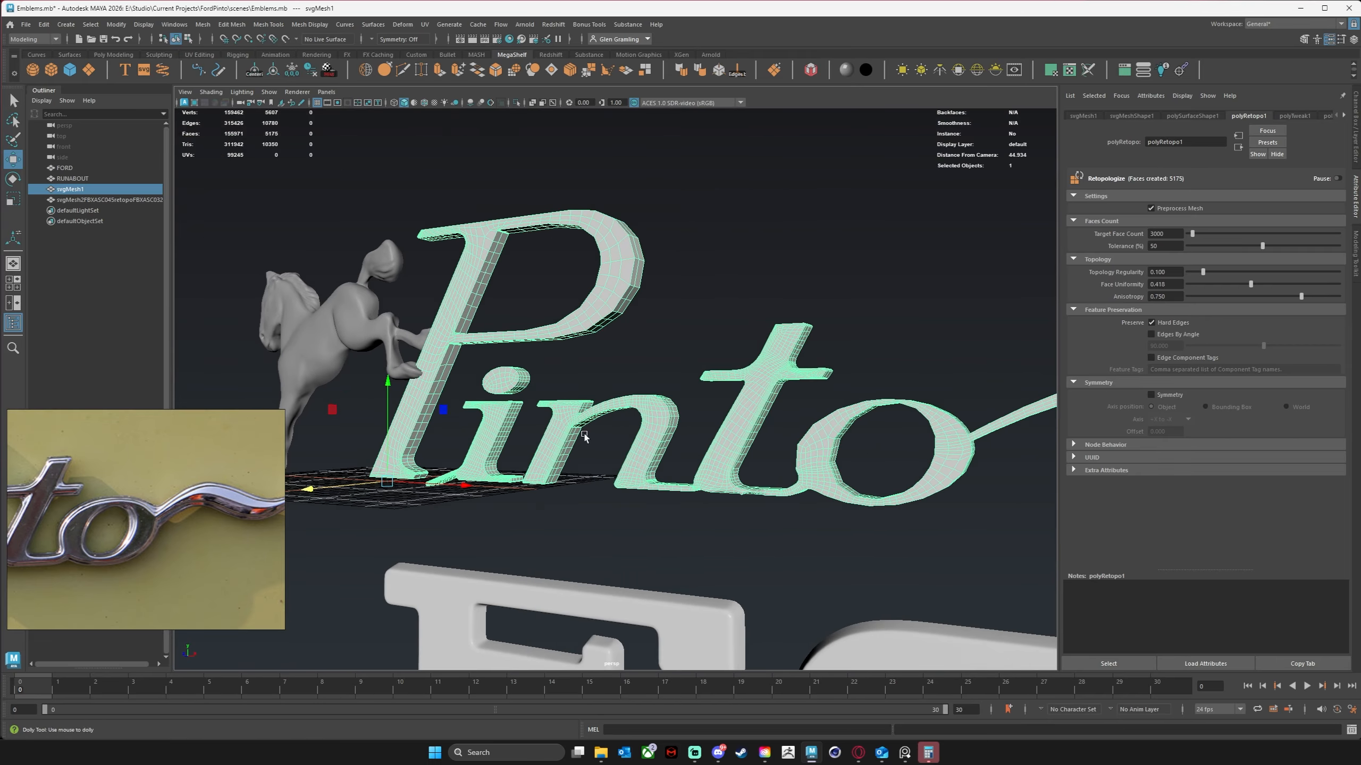
alt+right_drag(583, 425, 796, 306)
alt+right_drag(672, 287, 814, 300)
alt+middle_drag(814, 301, 851, 359)
alt+right_drag(611, 275, 663, 275)
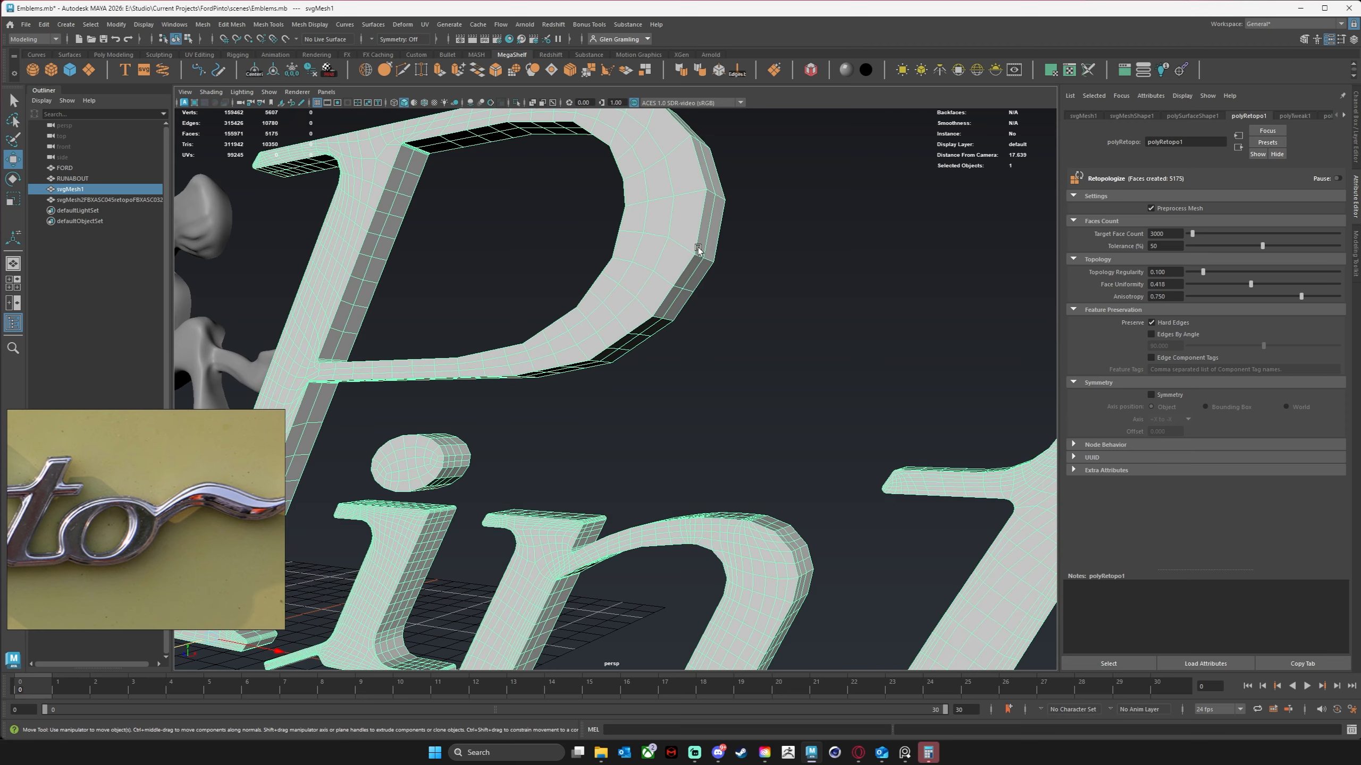
alt+middle_drag(698, 250, 832, 367)
alt+right_drag(832, 368, 680, 340)
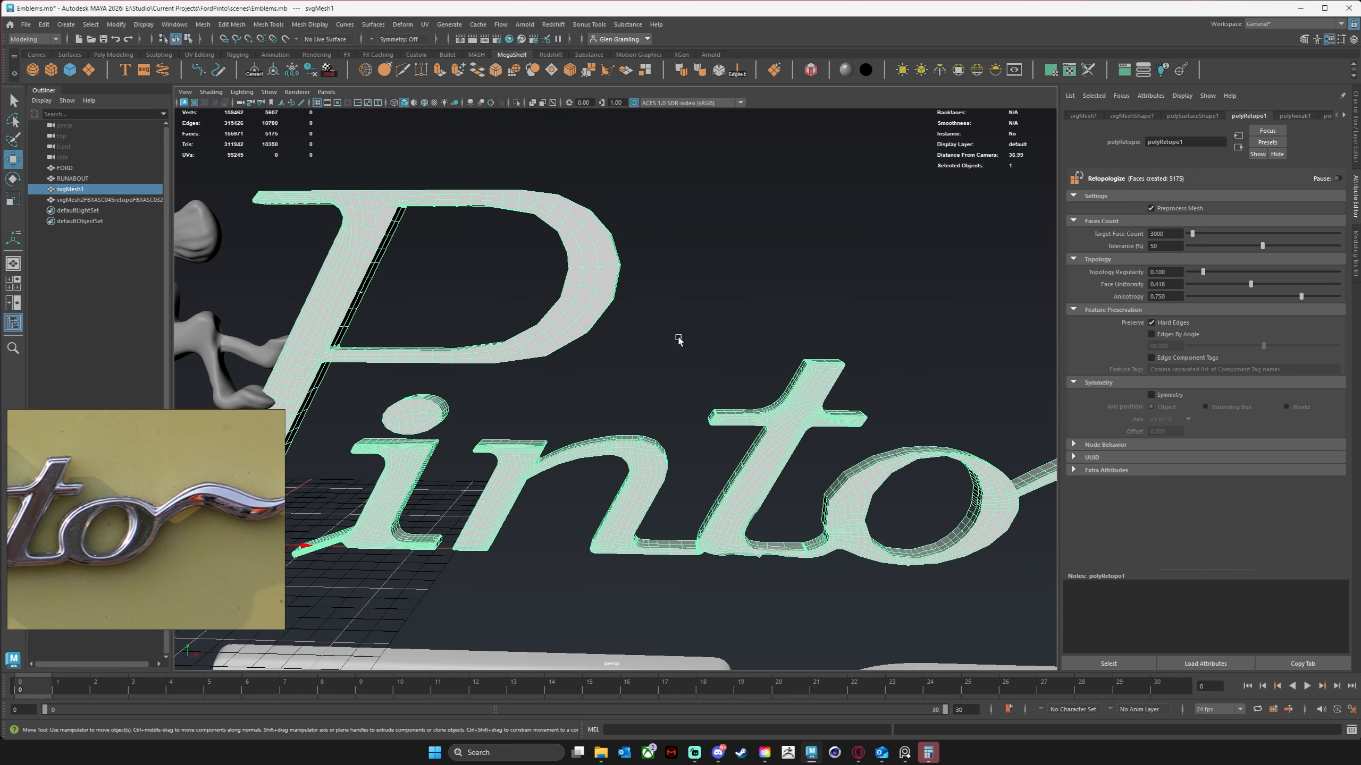
Turn off preserving Hard Edges in the Pinto lettering's retopology settings and inspect the letters i and n.
click(1180, 324)
mouse_move(709, 317)
alt+mouse_down()
mouse_move(644, 310)
mouse_move(634, 328)
mouse_move(686, 326)
mouse_move(680, 341)
mouse_move(715, 343)
alt+mouse_up()
alt+middle_drag(696, 376, 941, 273)
scroll(765, 278, up, 3)
alt+middle_drag(766, 278, 683, 310)
scroll(616, 300, up, 2)
alt+drag(561, 295, 506, 287)
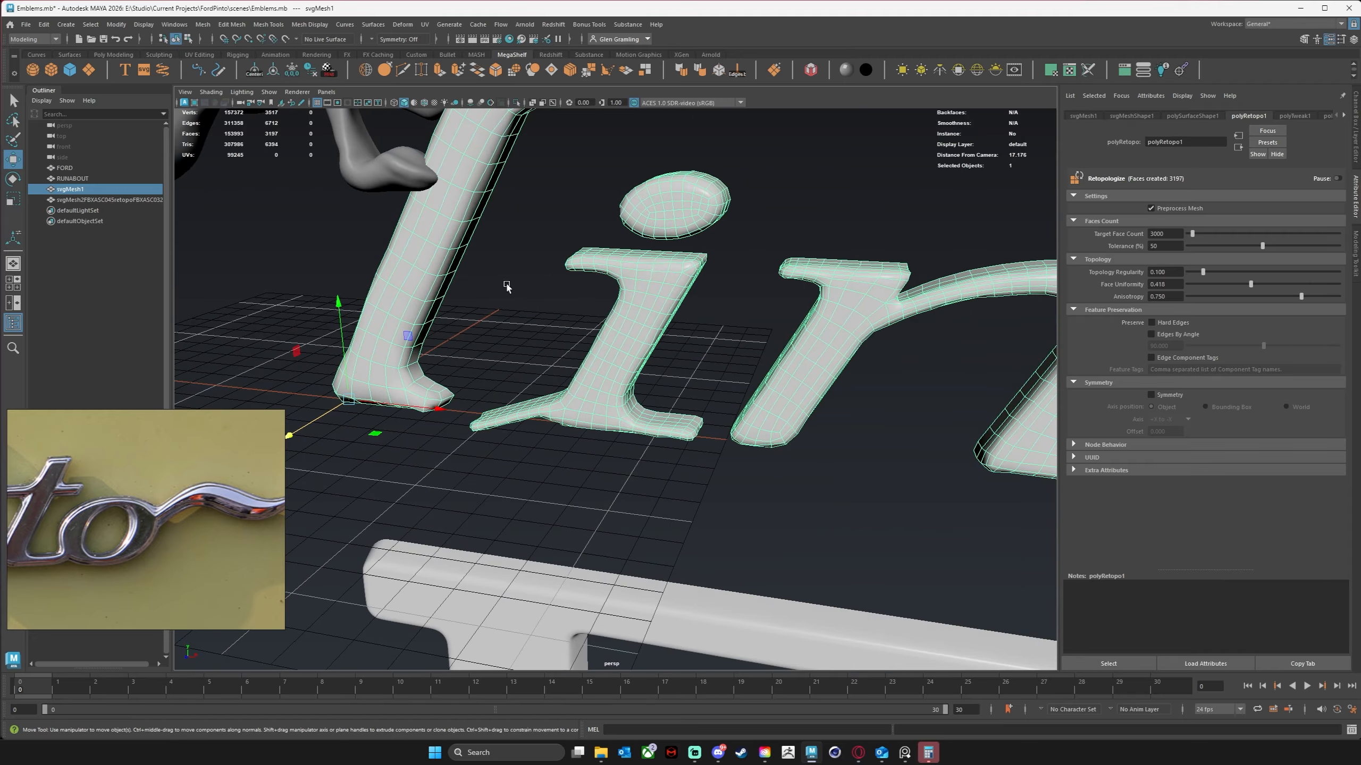
alt+middle_drag(652, 274, 520, 371)
scroll(616, 367, up, 2)
alt+drag(614, 366, 586, 366)
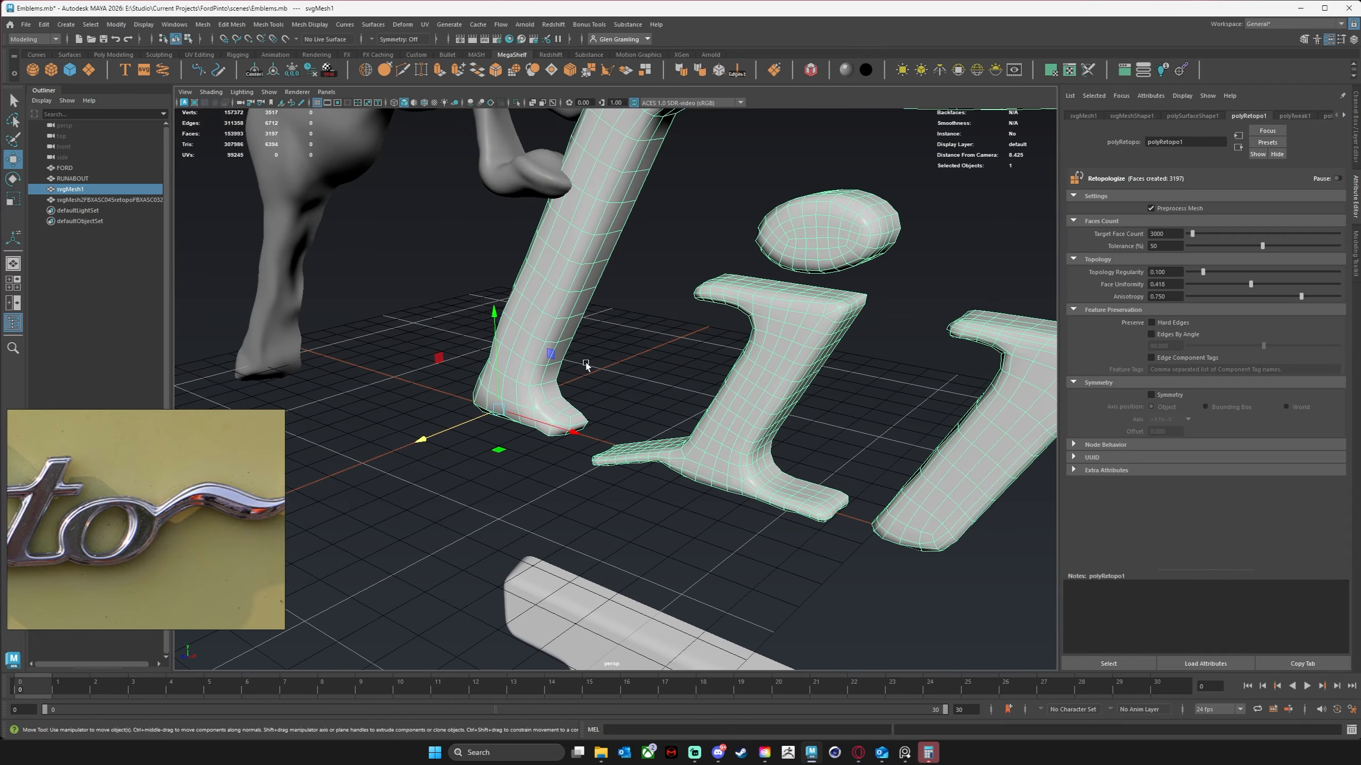
alt+middle_drag(733, 357, 468, 419)
scroll(616, 411, up, 2)
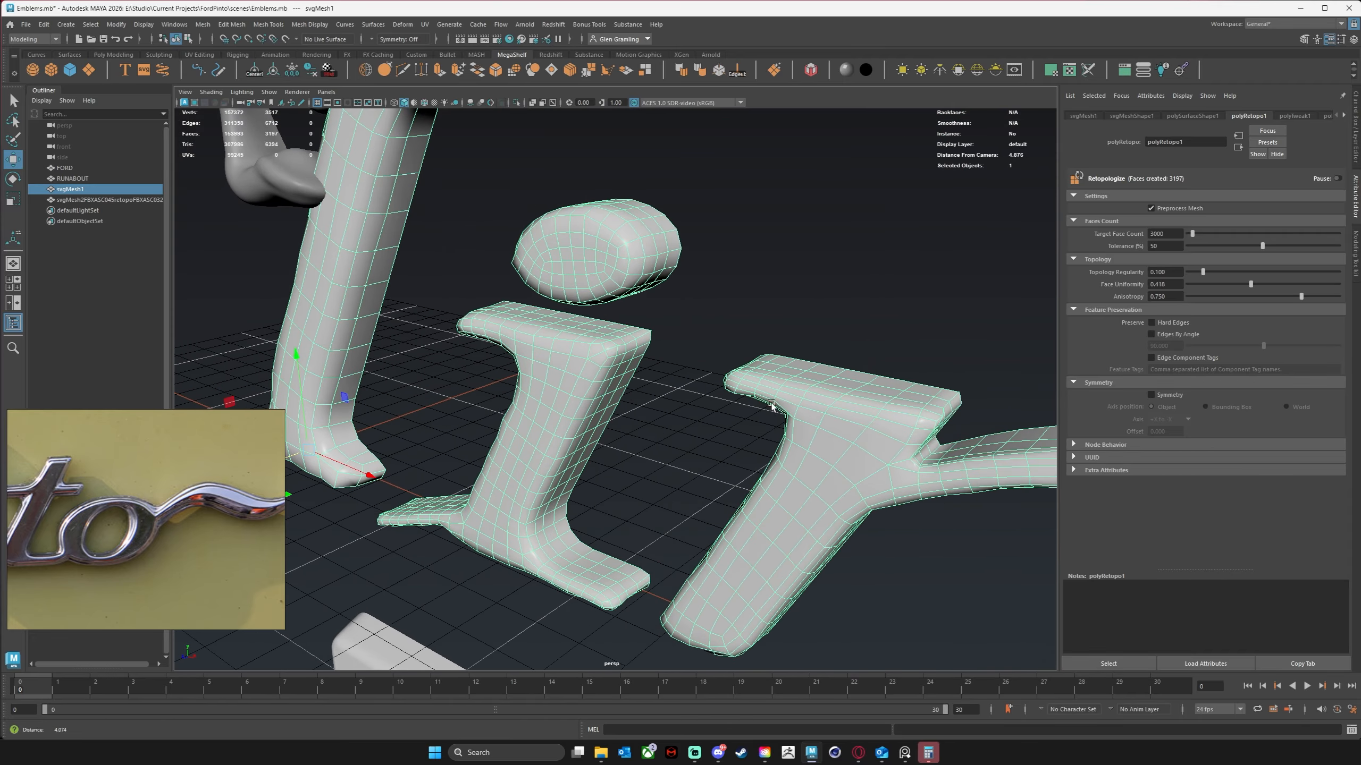
scroll(656, 390, up, 2)
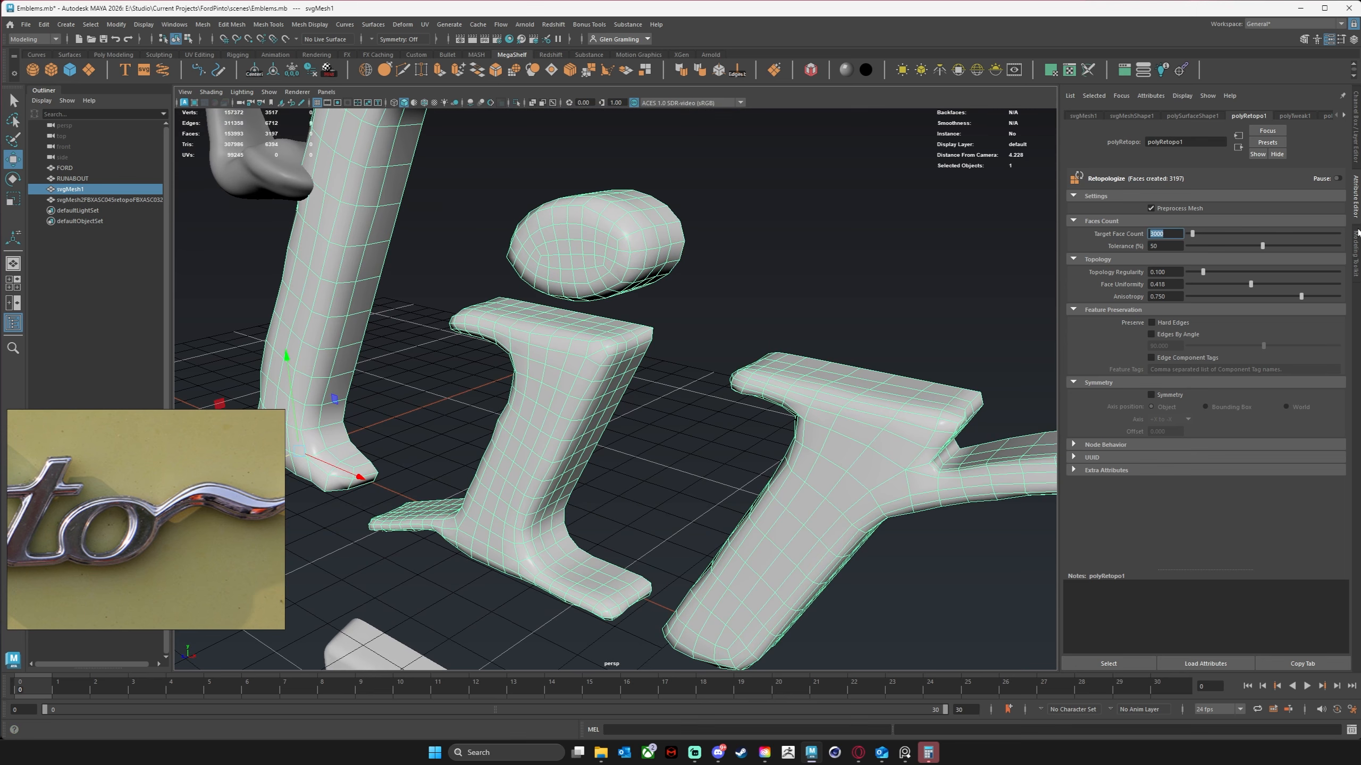
Set the lettering's retopology Target Face Count to 1000 and the Tolerance to 10%.
key(Return)
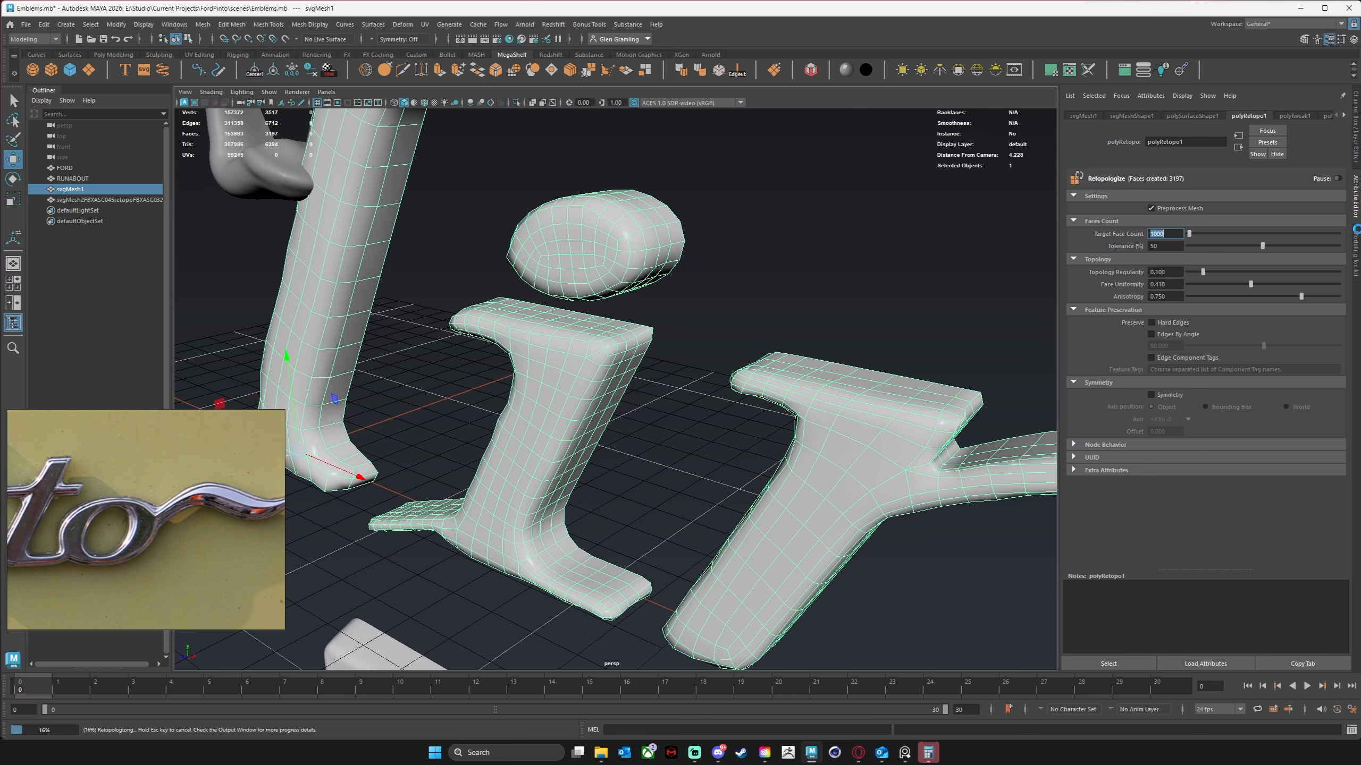
alt+drag(744, 369, 719, 376)
scroll(455, 380, down, 8)
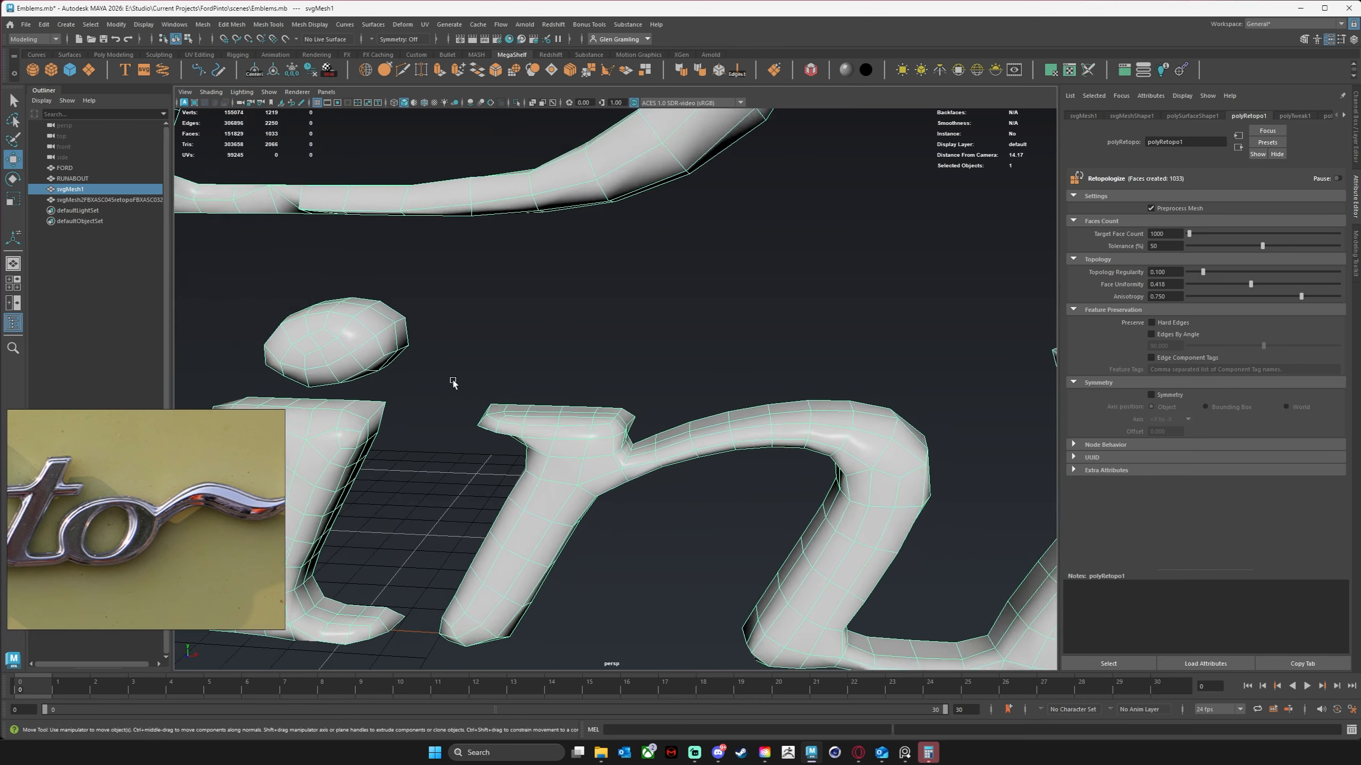
alt+middle_drag(747, 347, 654, 369)
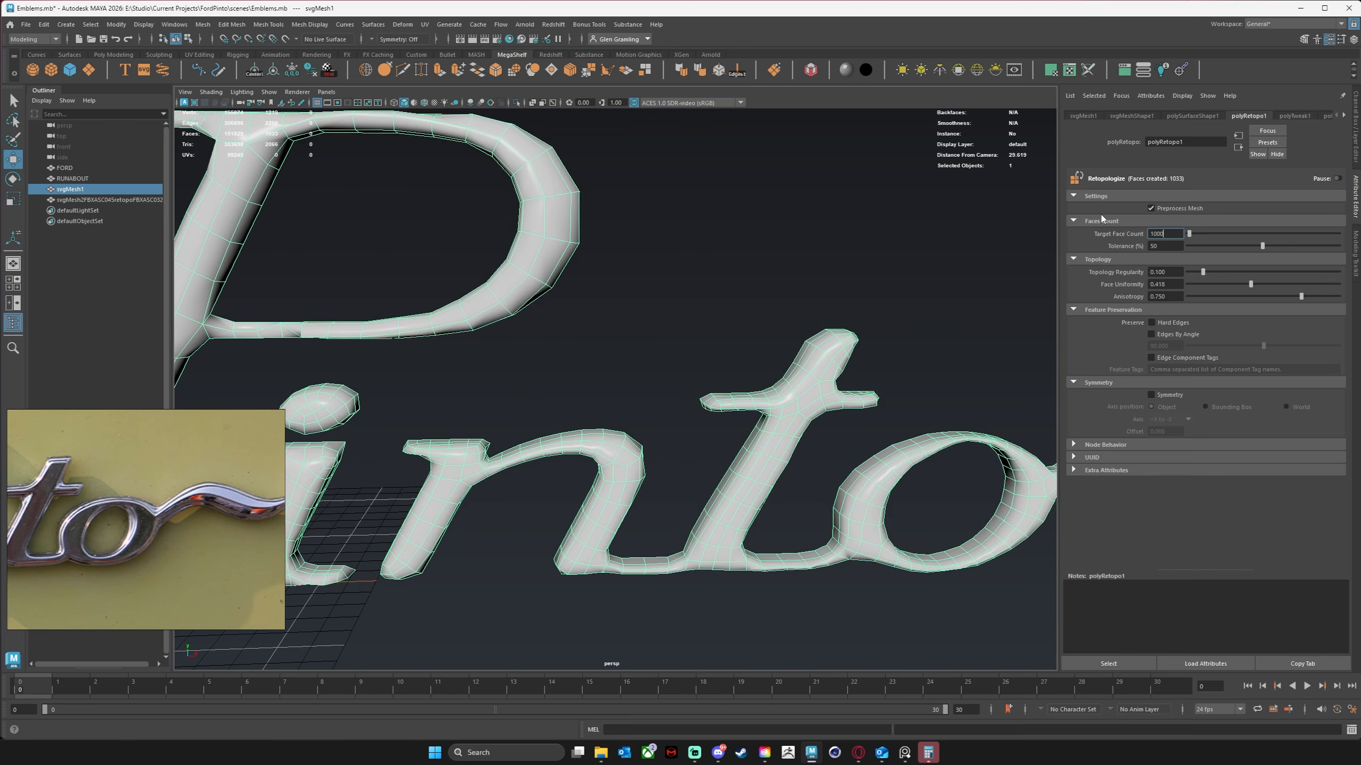
key(Tab)
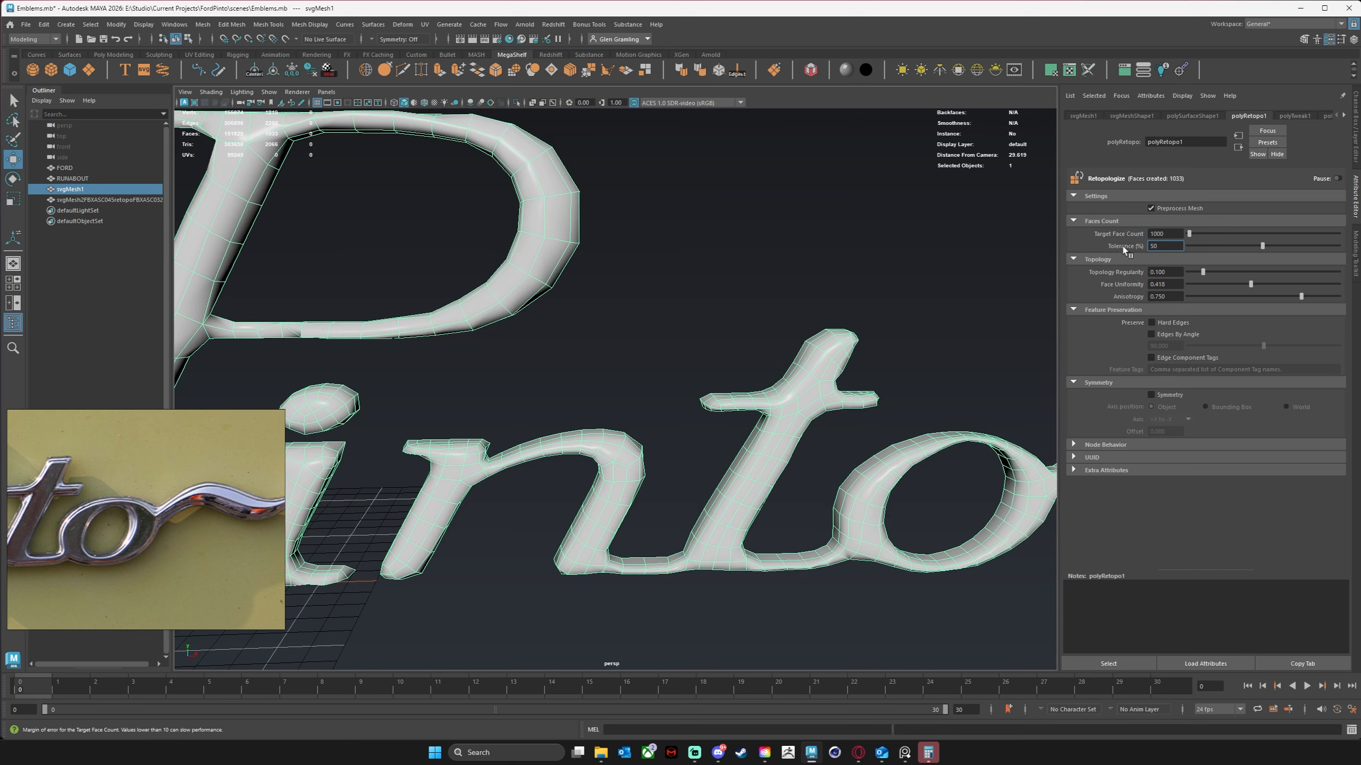
double_click(1155, 244)
text(10)
key(Return)
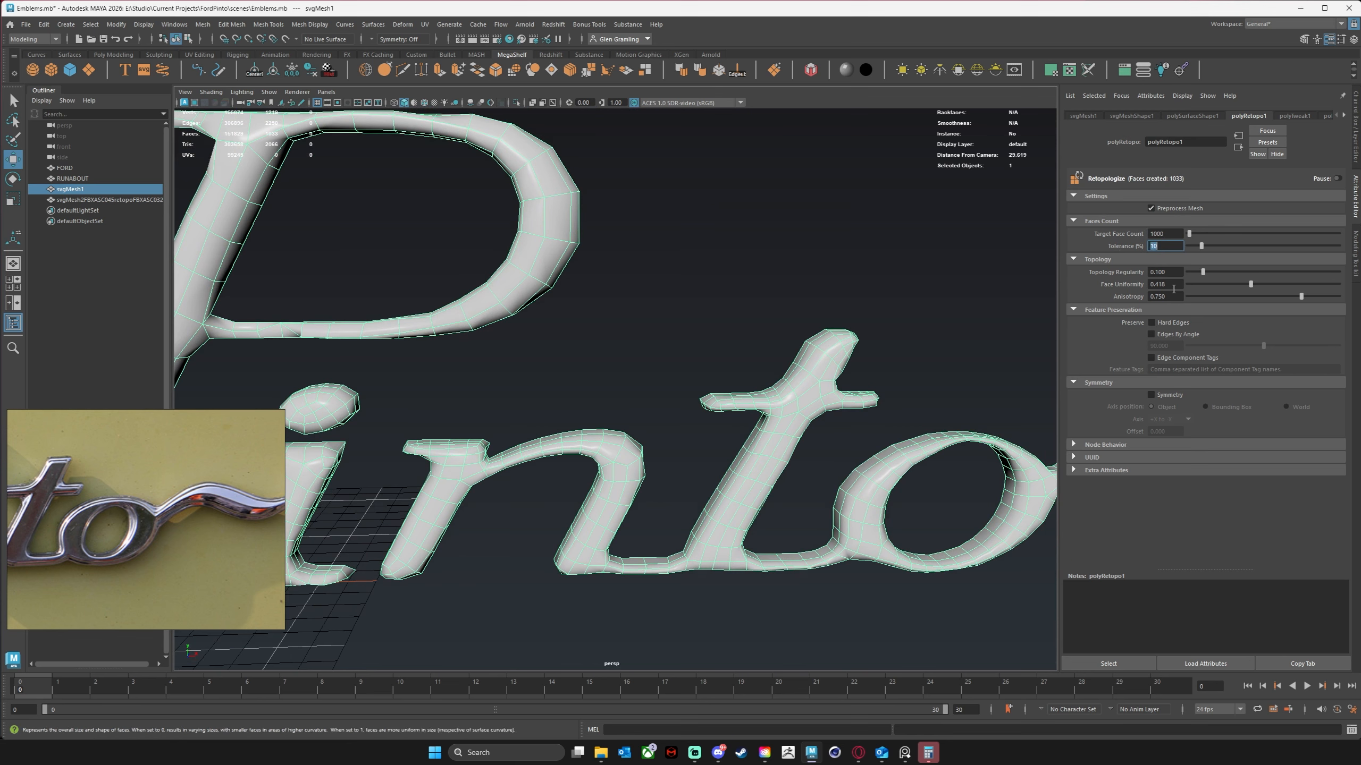
Set the lettering's Topology Regularity and Face Uniformity both to 0.5.
text(0.5)
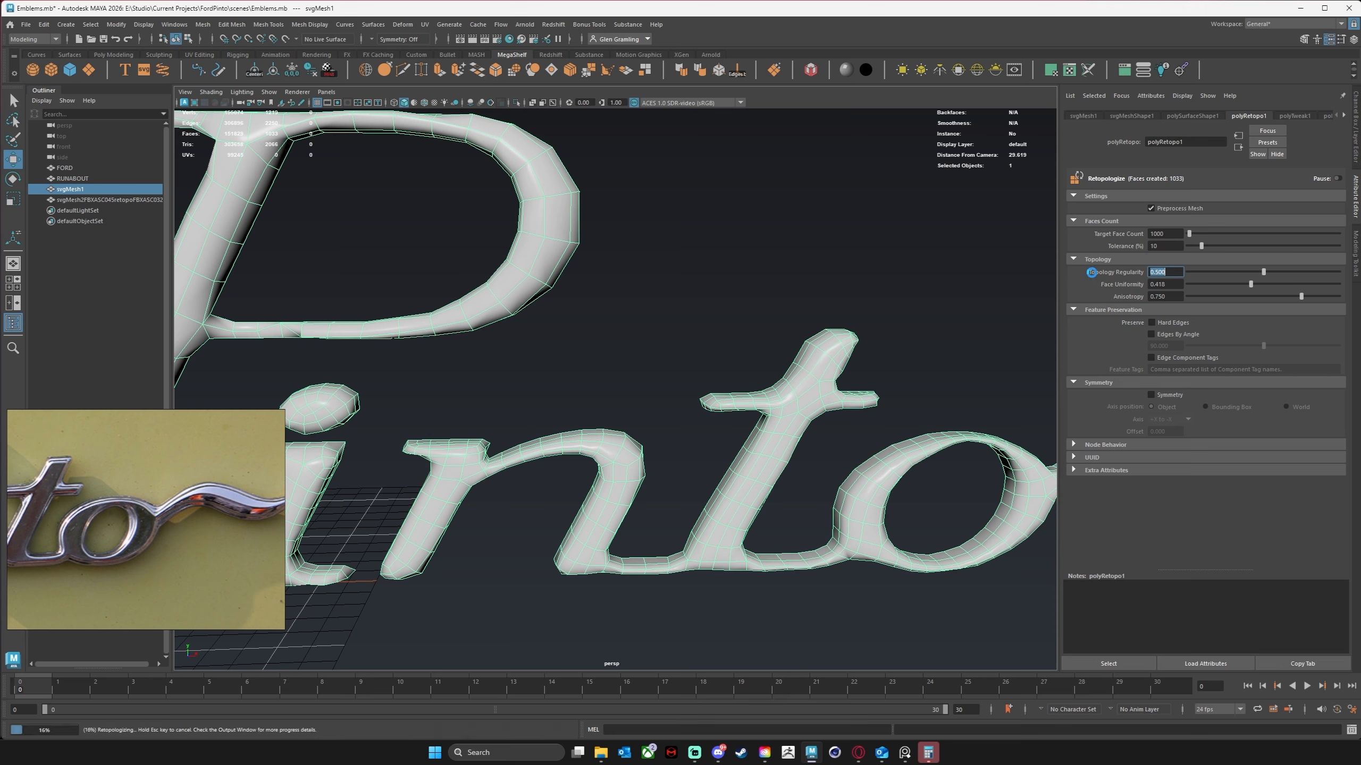
key(Return)
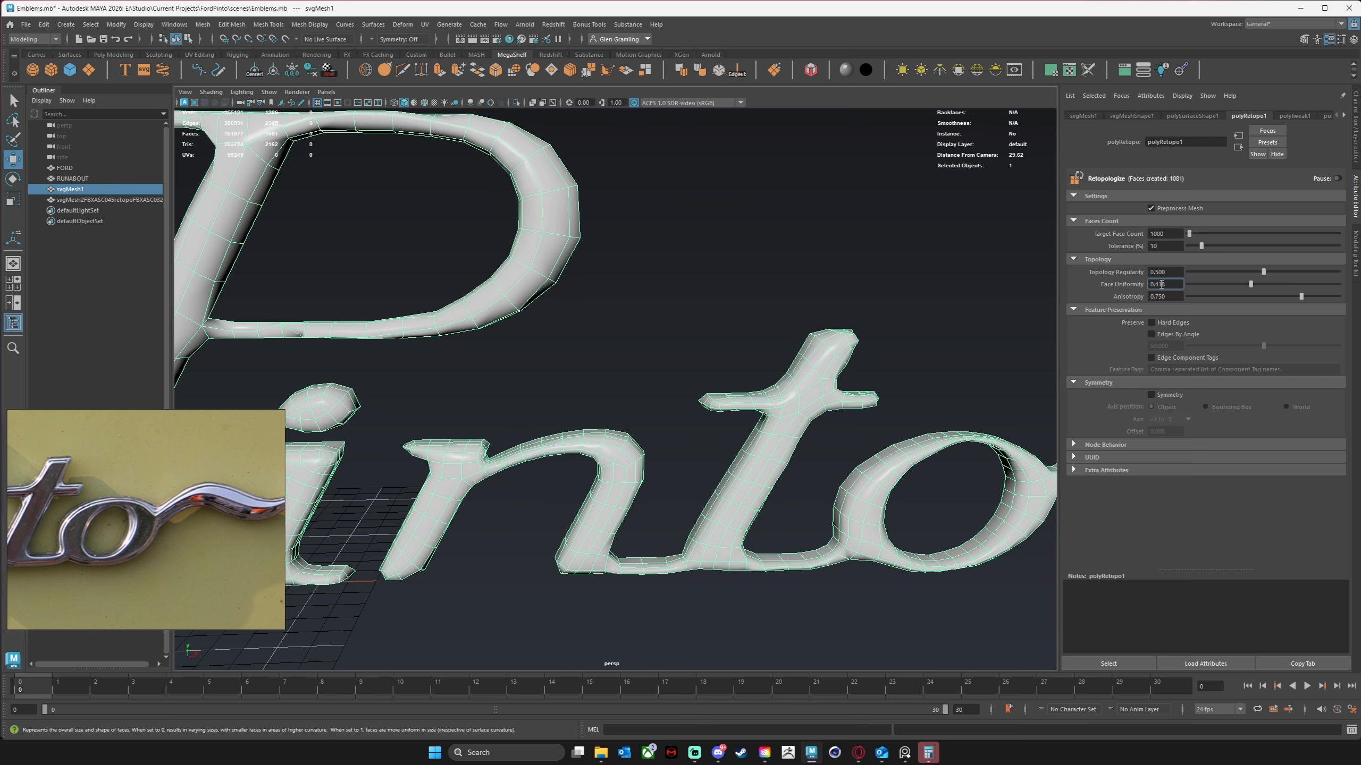
text(0.5)
key(Return)
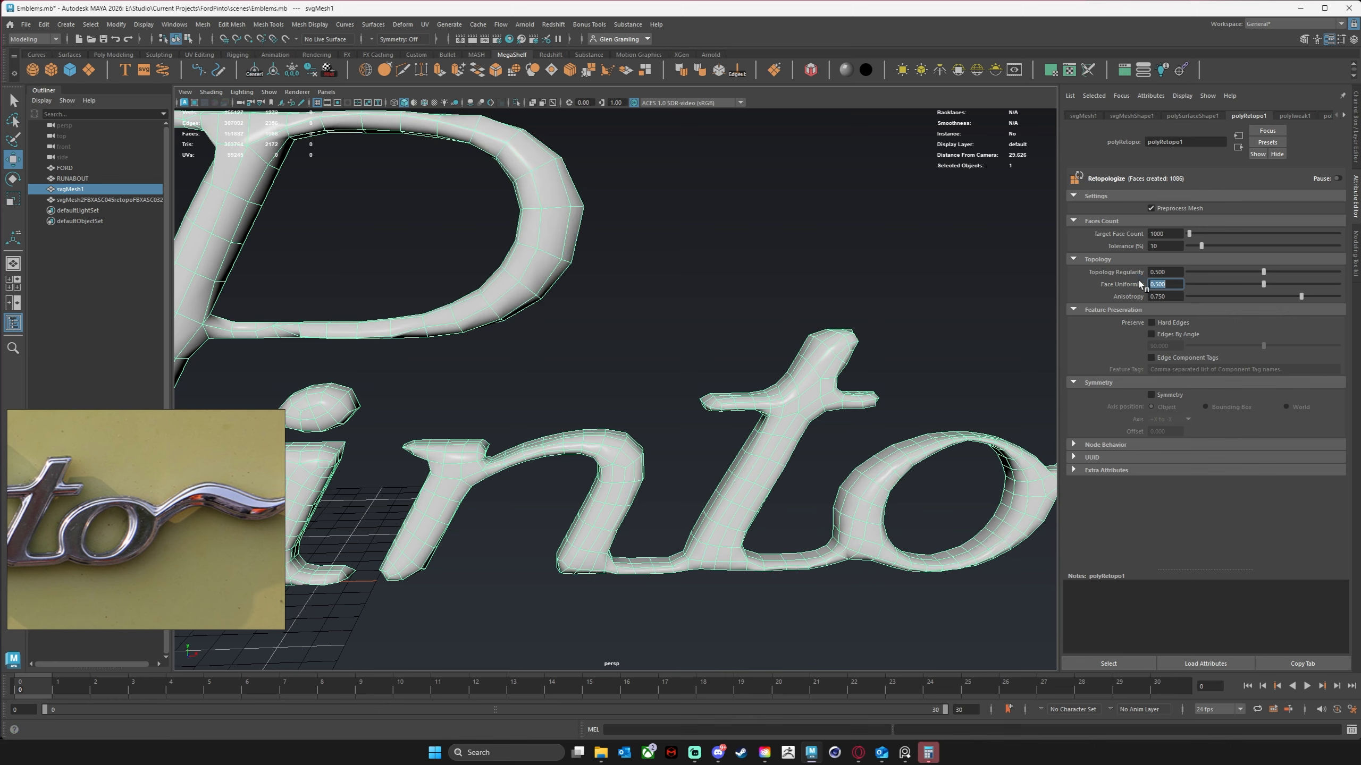
mouse_move(680, 313)
alt+mouse_down()
mouse_move(696, 317)
mouse_move(680, 336)
alt+mouse_up()
alt+middle_drag(680, 336, 735, 314)
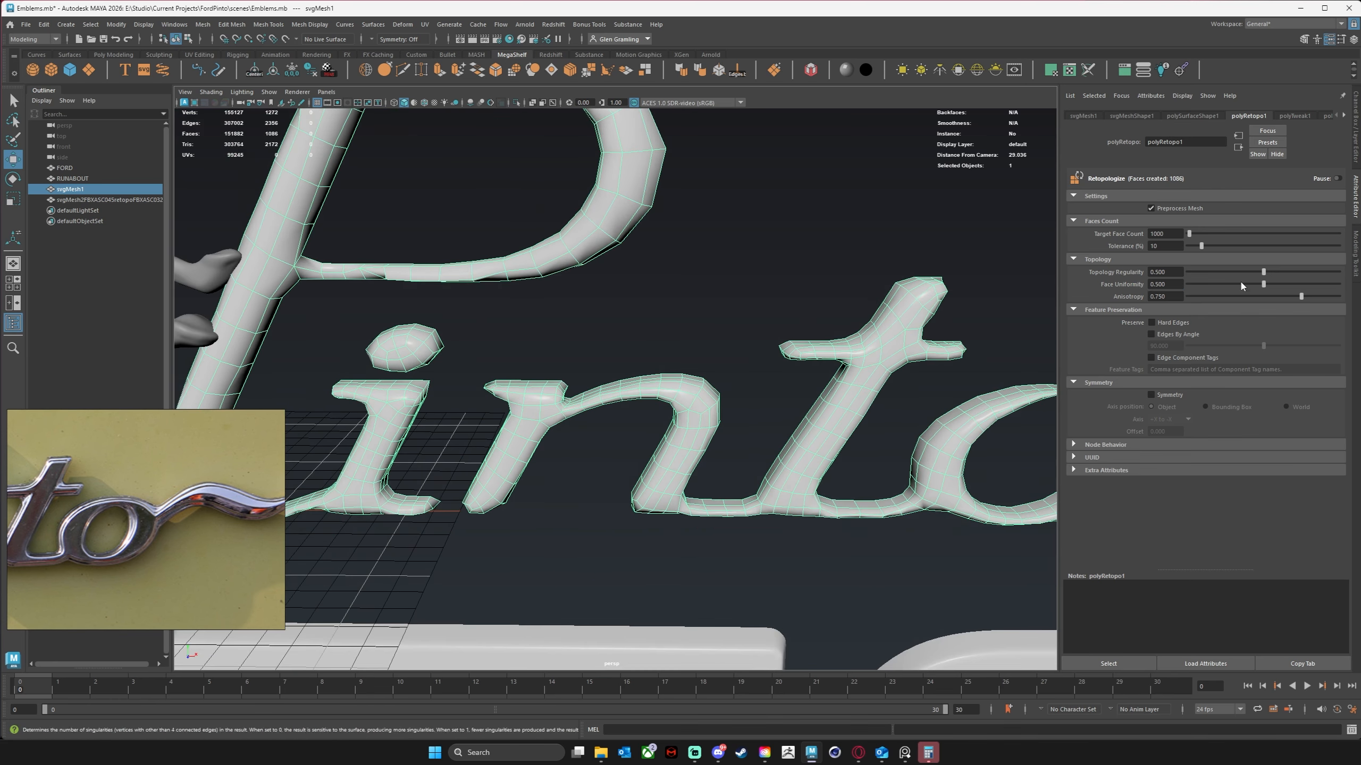
Turn on preserving Hard Edges for the lettering's retopology and inspect the letters from i to o.
click(1153, 323)
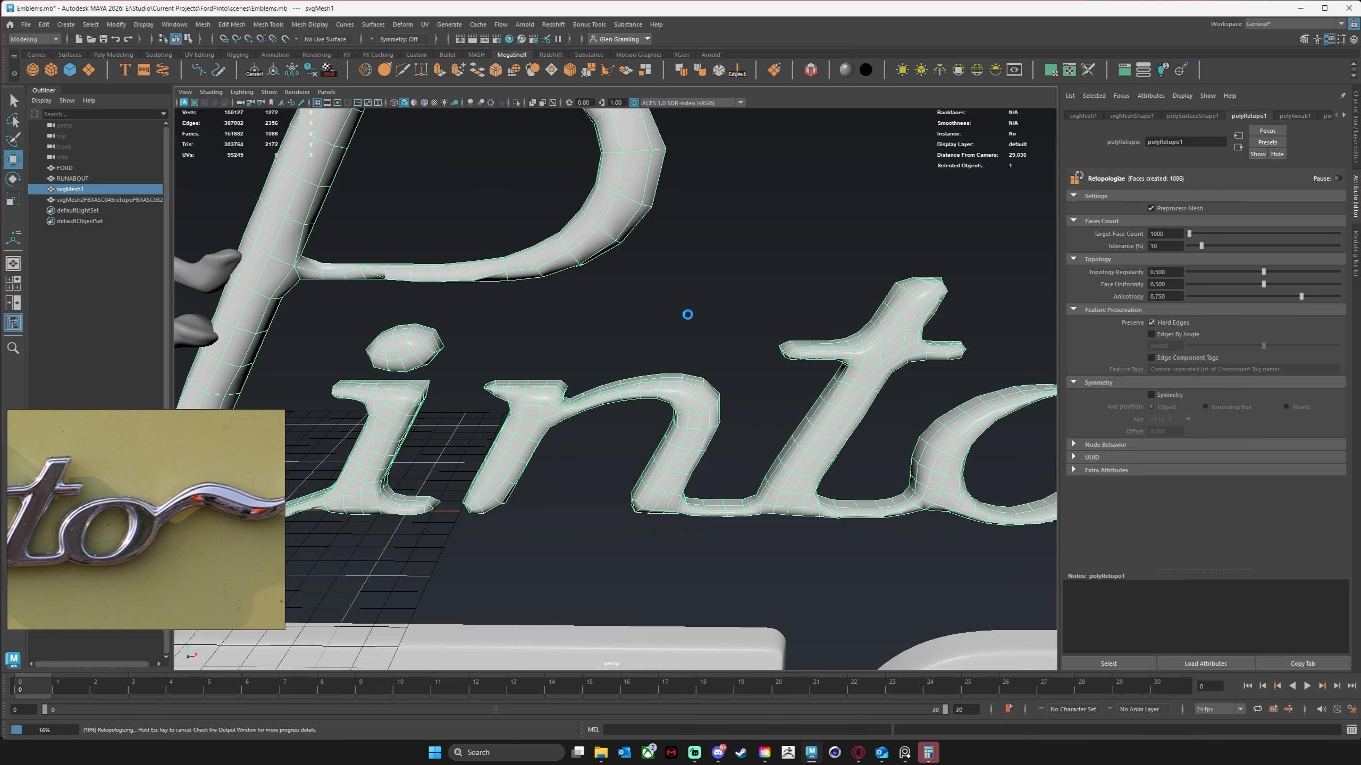
alt+drag(686, 313, 755, 367)
alt+middle_drag(755, 367, 691, 236)
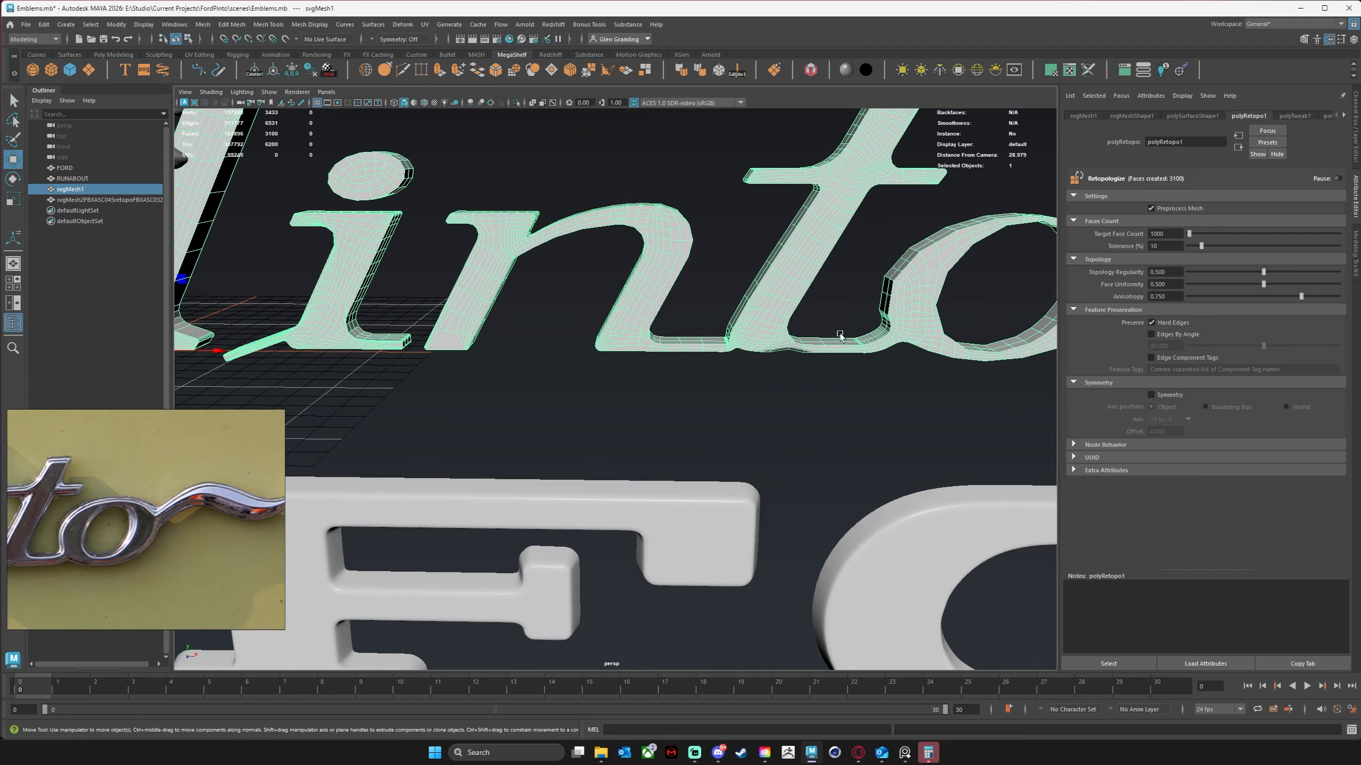
alt+middle_drag(905, 348, 679, 297)
alt+drag(680, 297, 707, 310)
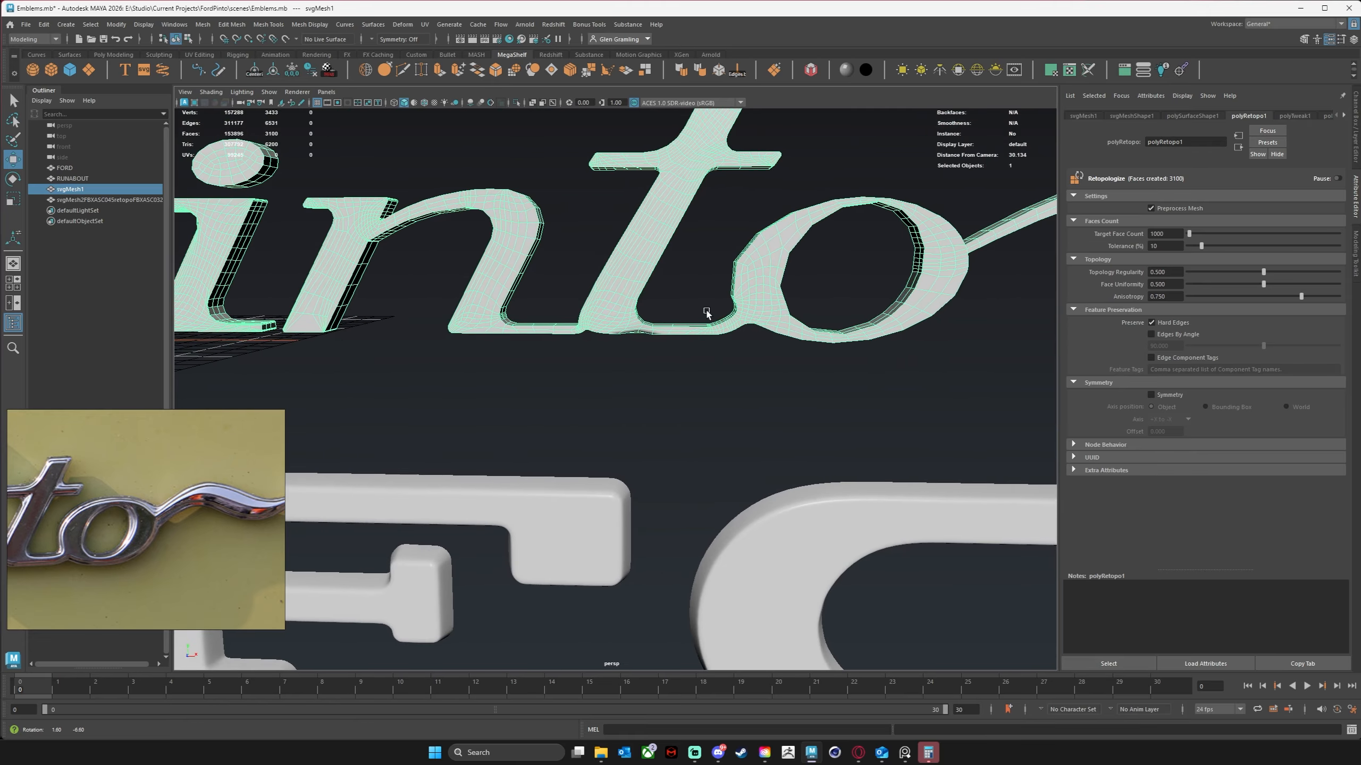
alt+middle_drag(713, 206, 717, 343)
scroll(717, 343, down, 2)
alt+drag(643, 332, 594, 348)
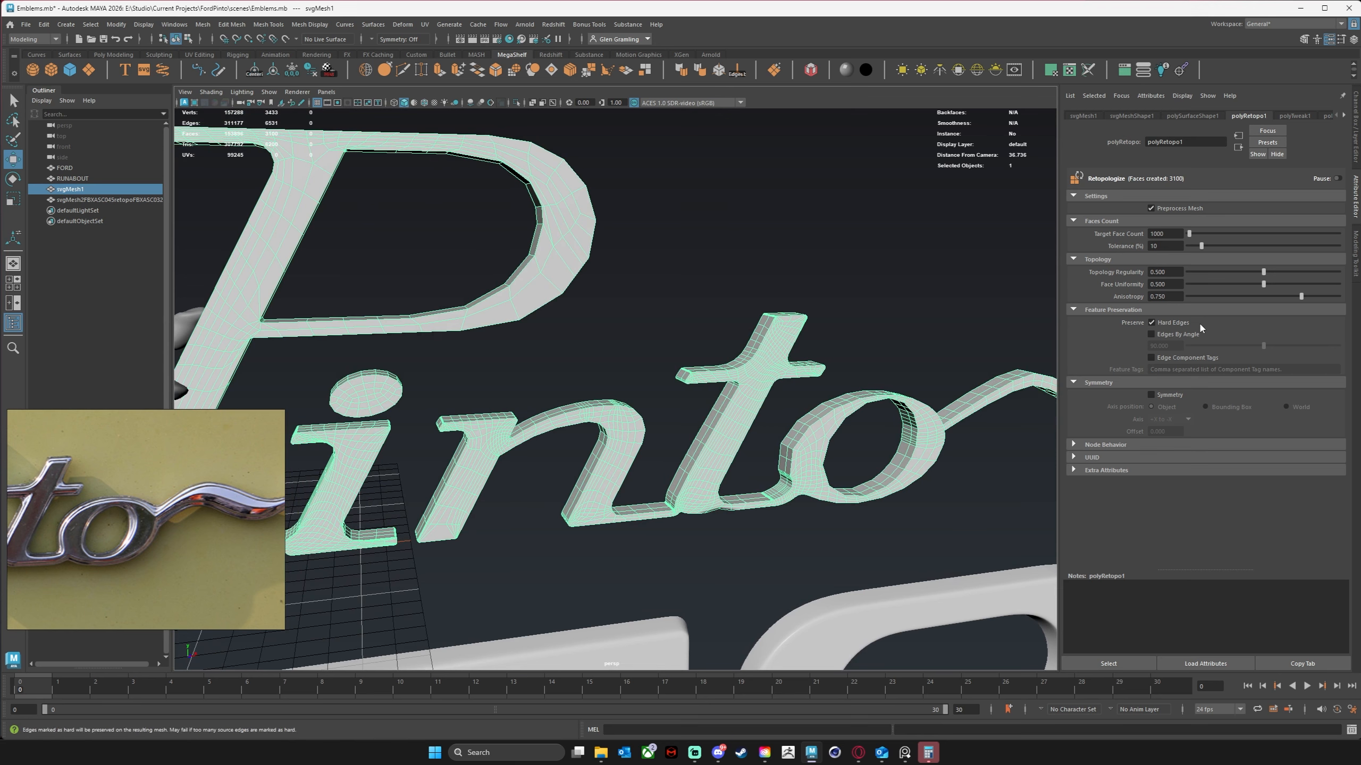
Set the lettering's retopology Face Uniformity and Anisotropy both to 0.
click(1227, 285)
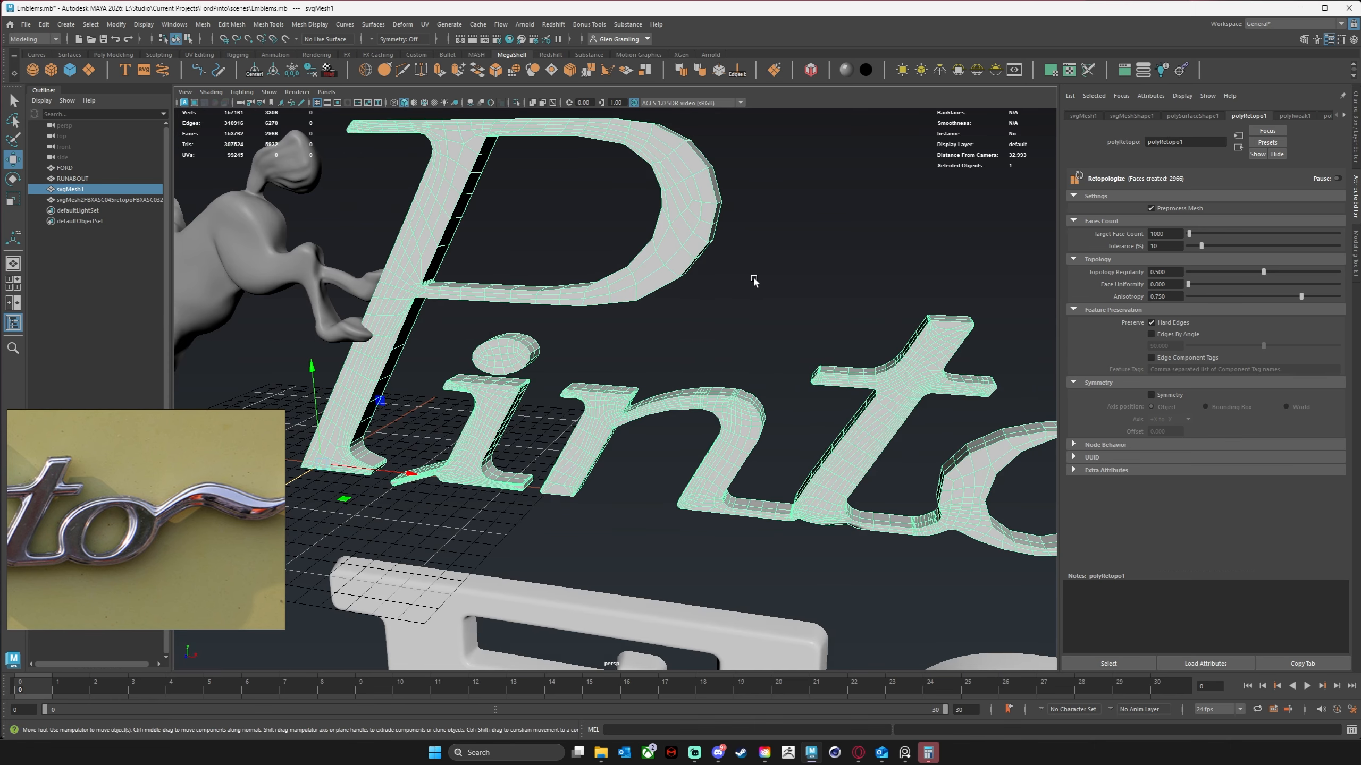
alt+drag(754, 281, 764, 288)
double_click(1159, 296)
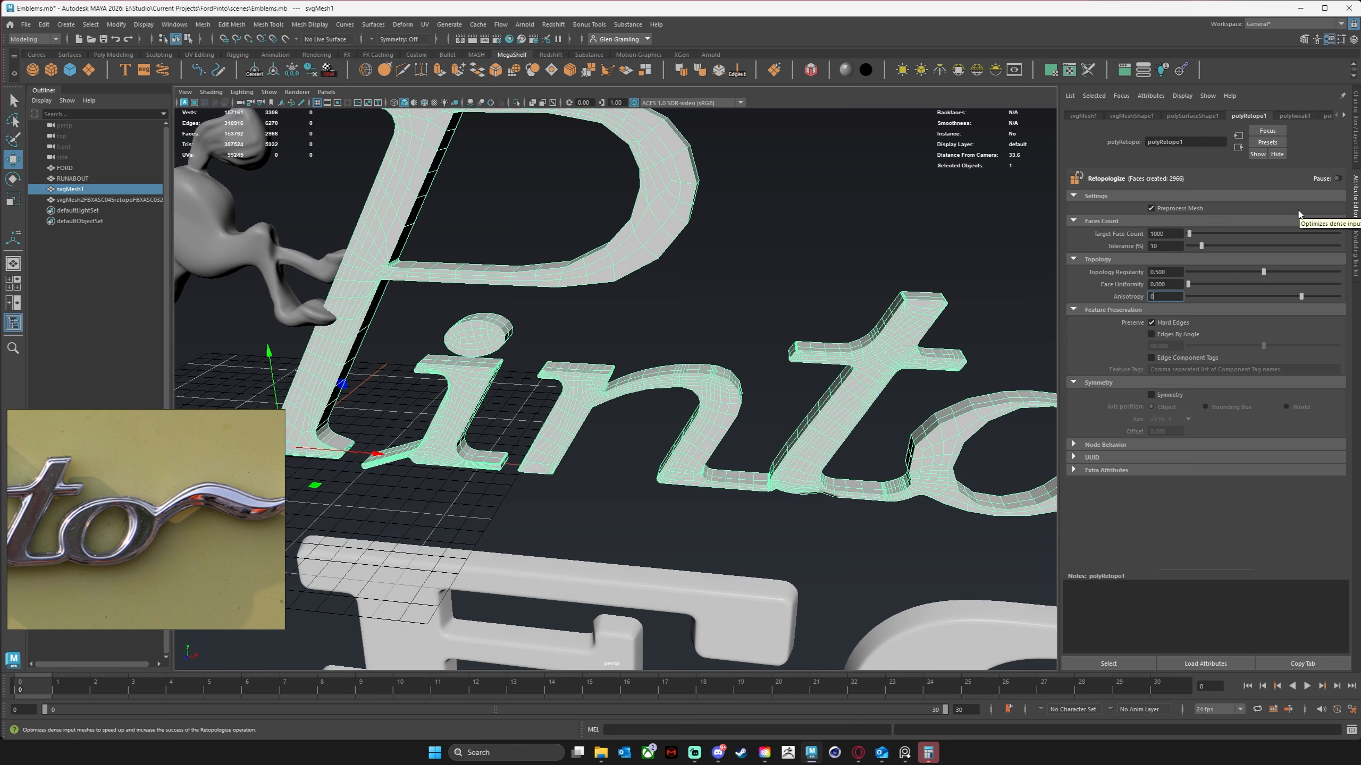
key(Return)
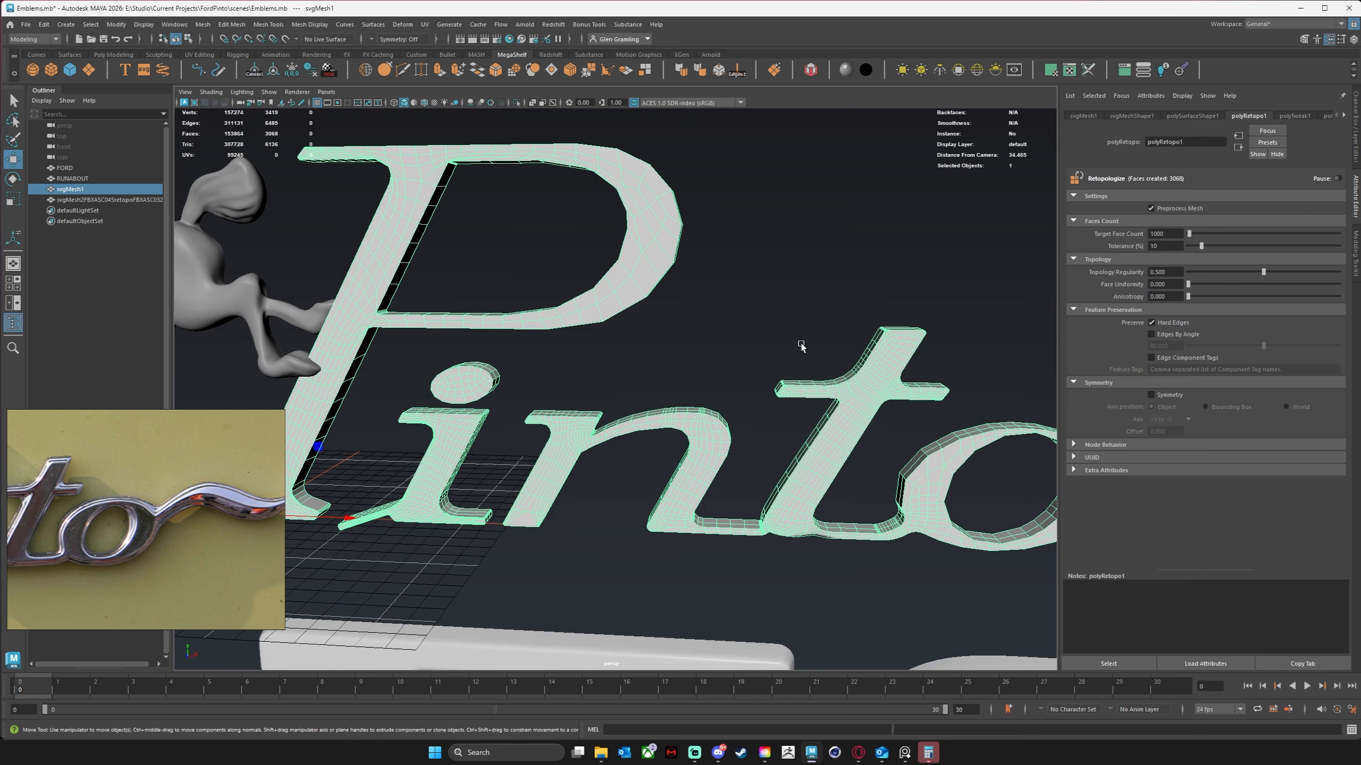
Examine the new edge flow on the letters i and n up close, and the whole Pinto lettering from several angles.
alt+drag(726, 356, 733, 369)
alt+middle_drag(737, 377, 748, 325)
scroll(743, 336, down, 2)
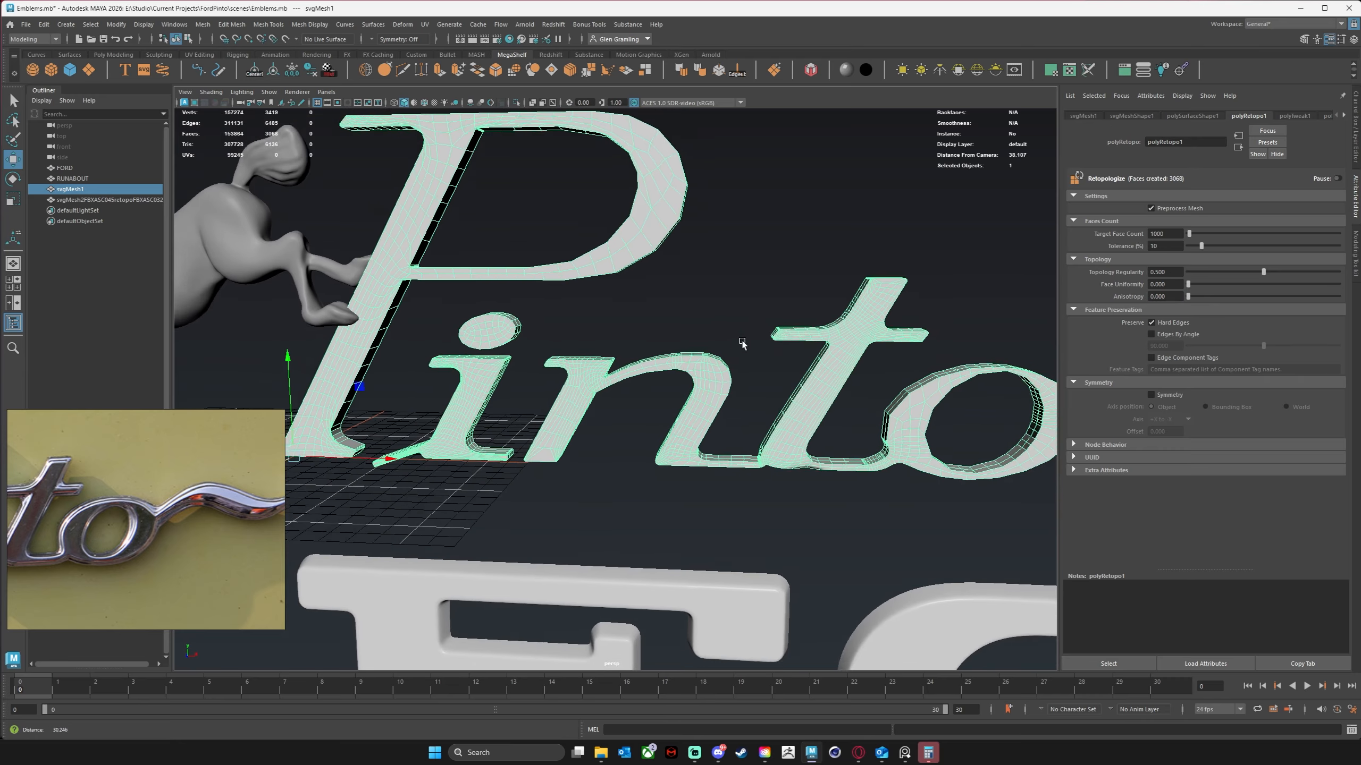
alt+drag(739, 344, 725, 344)
alt+middle_drag(674, 410, 917, 333)
alt+right_drag(534, 324, 1254, 359)
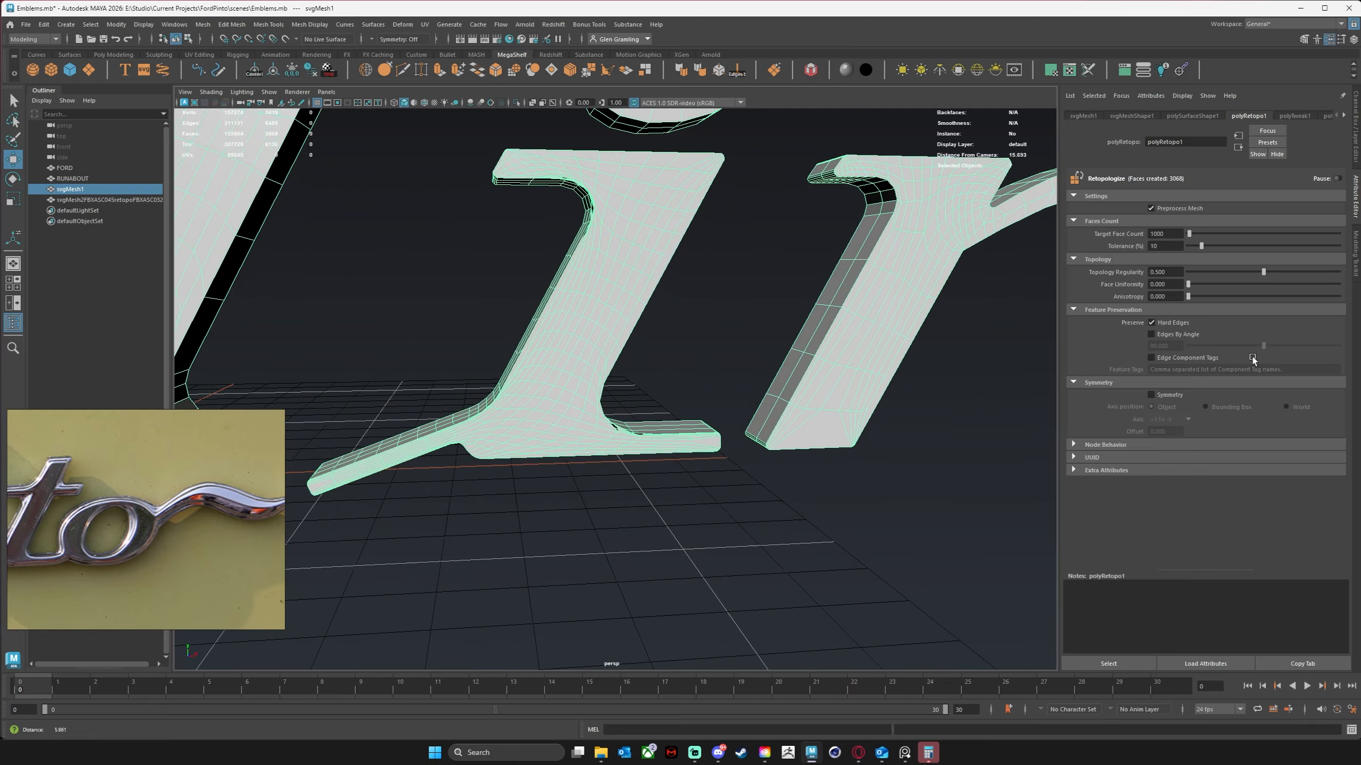
alt+right_drag(624, 283, 852, 278)
alt+middle_drag(642, 126, 689, 458)
alt+right_drag(624, 247, 504, 240)
alt+right_drag(659, 251, 295, 268)
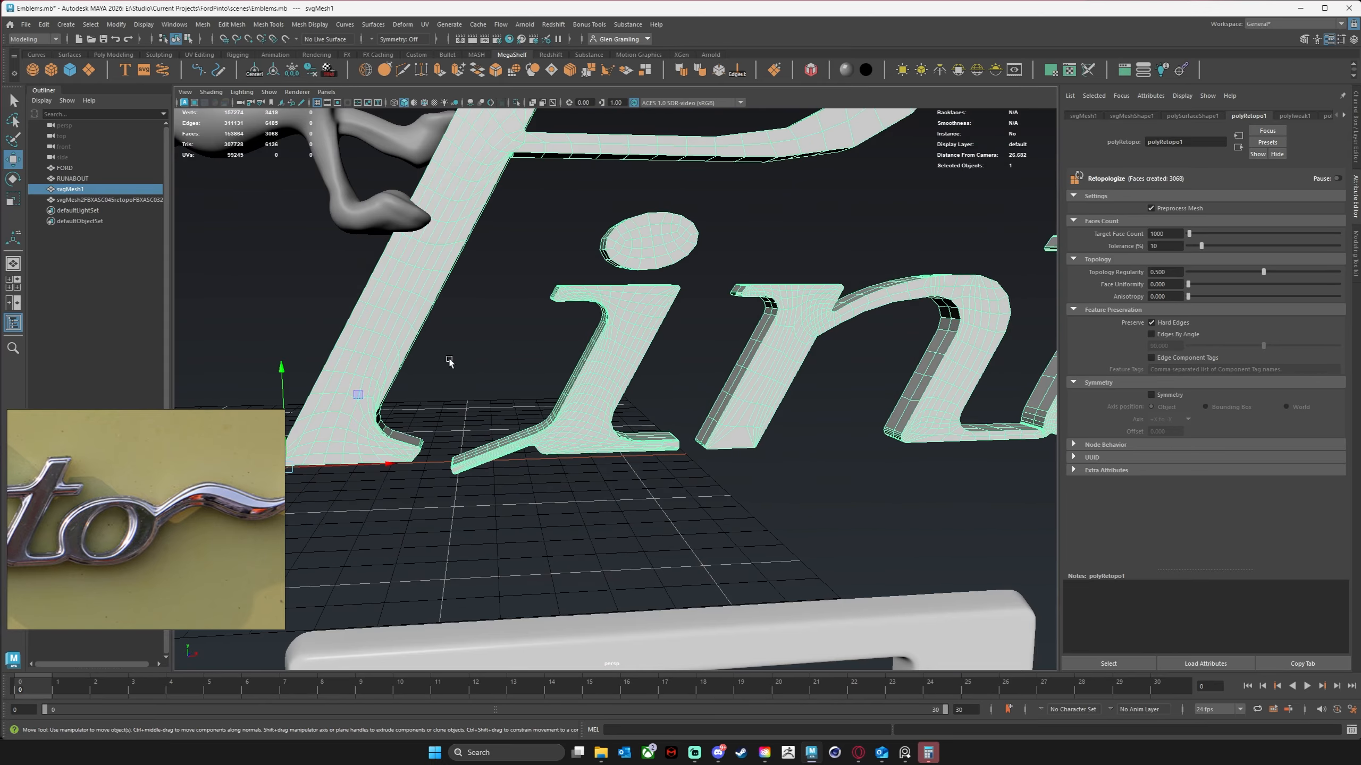
alt+right_drag(807, 405, 418, 421)
alt+middle_drag(684, 341, 582, 358)
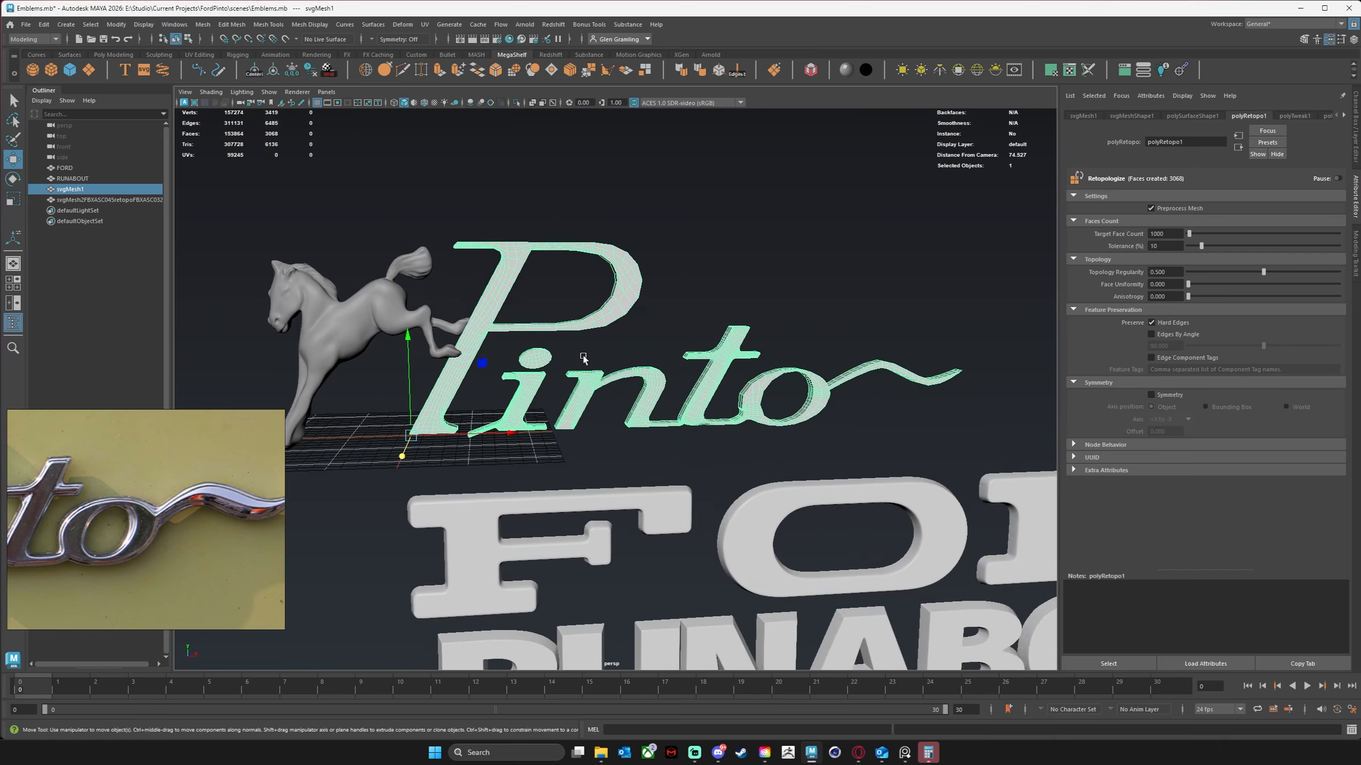
alt+drag(578, 358, 622, 373)
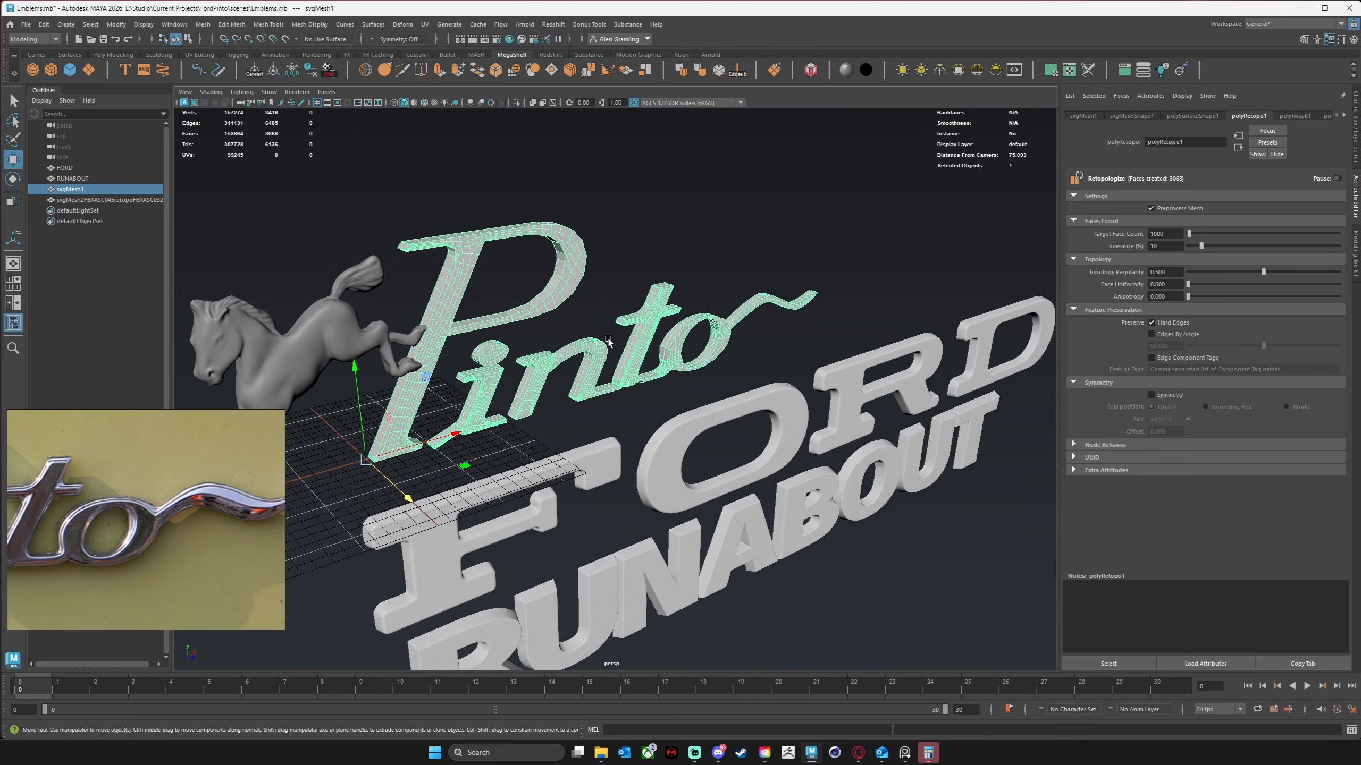
alt+middle_drag(607, 337, 696, 308)
alt+right_drag(593, 319, 658, 330)
Undo the series of recent changes to the lettering's retopology face count, tolerance, topology and feature preservation settings.
key(ctrl+z)
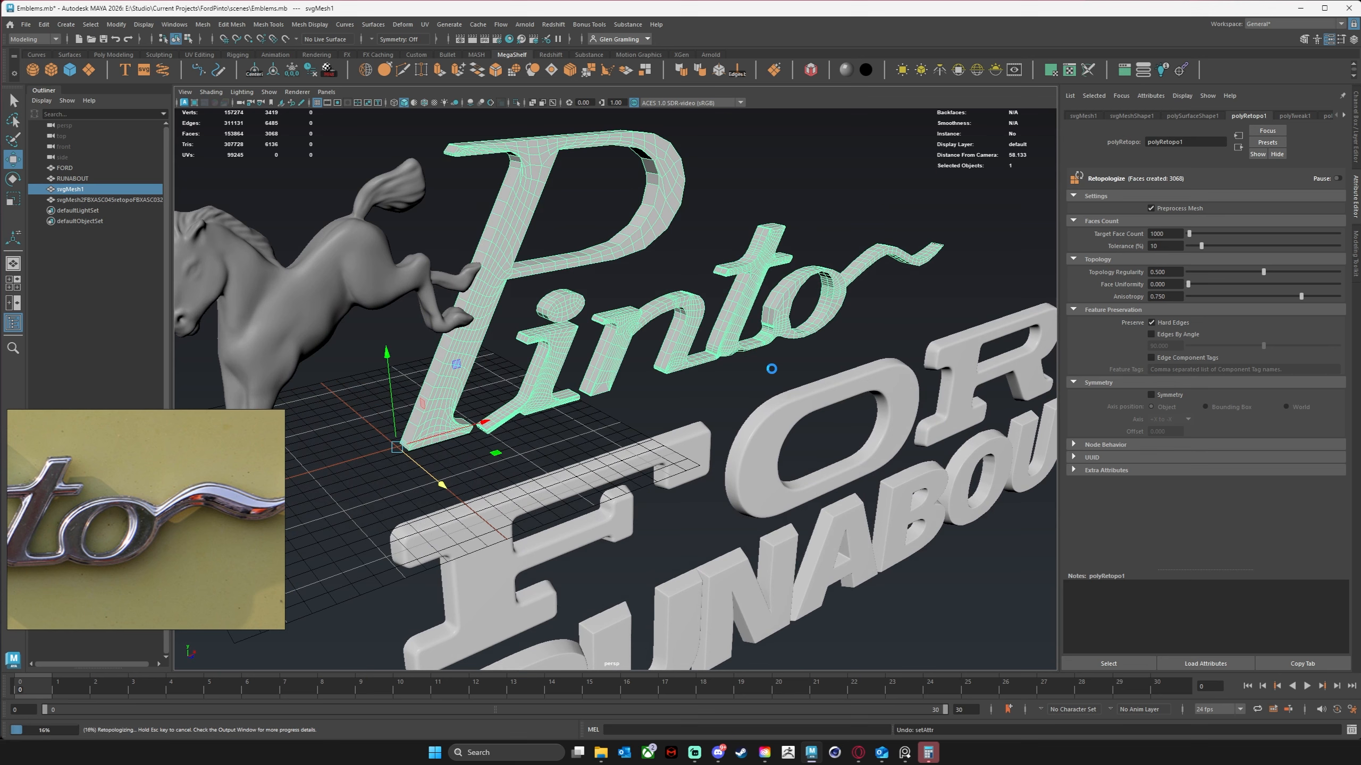
key(ctrl+z)
key(ctrl+z)
key(ctrl+z)
key(ctrl+z)
key(ctrl+z)
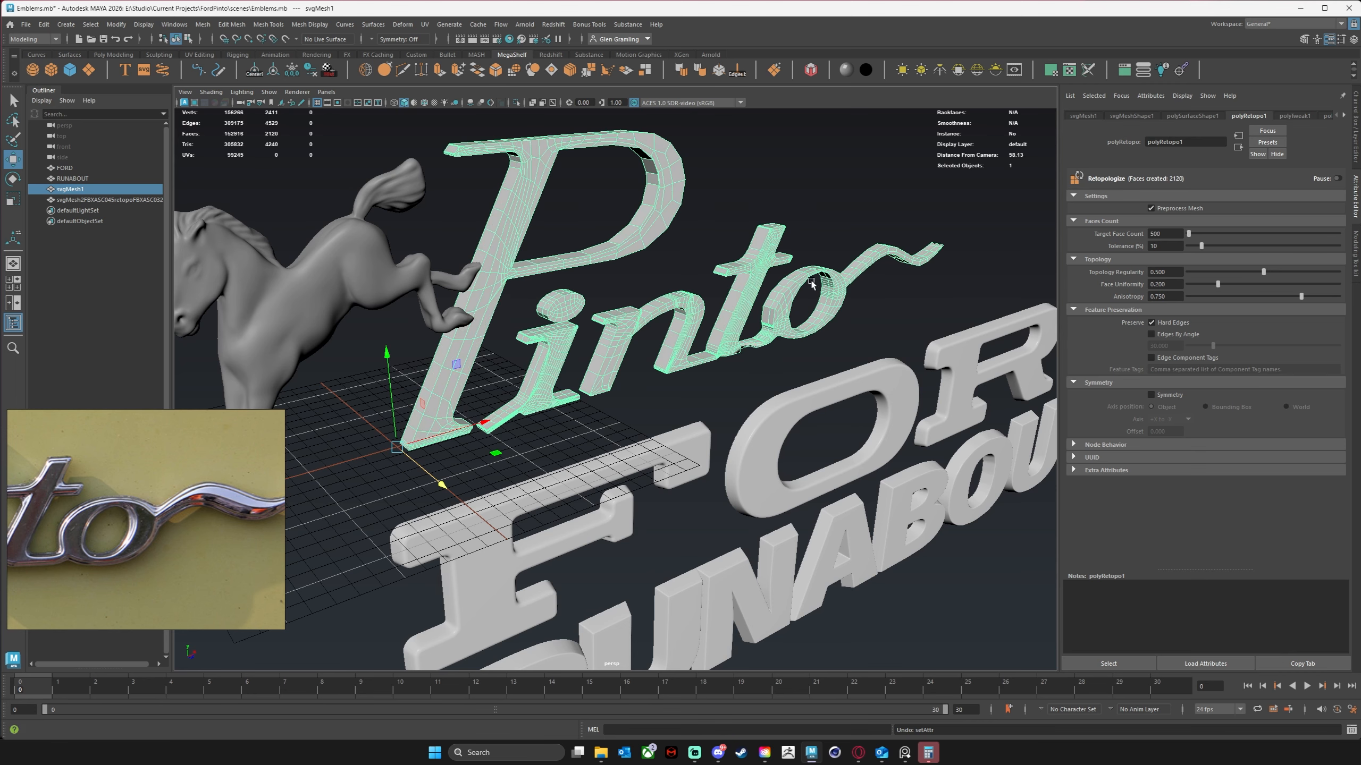
alt+drag(663, 383, 663, 377)
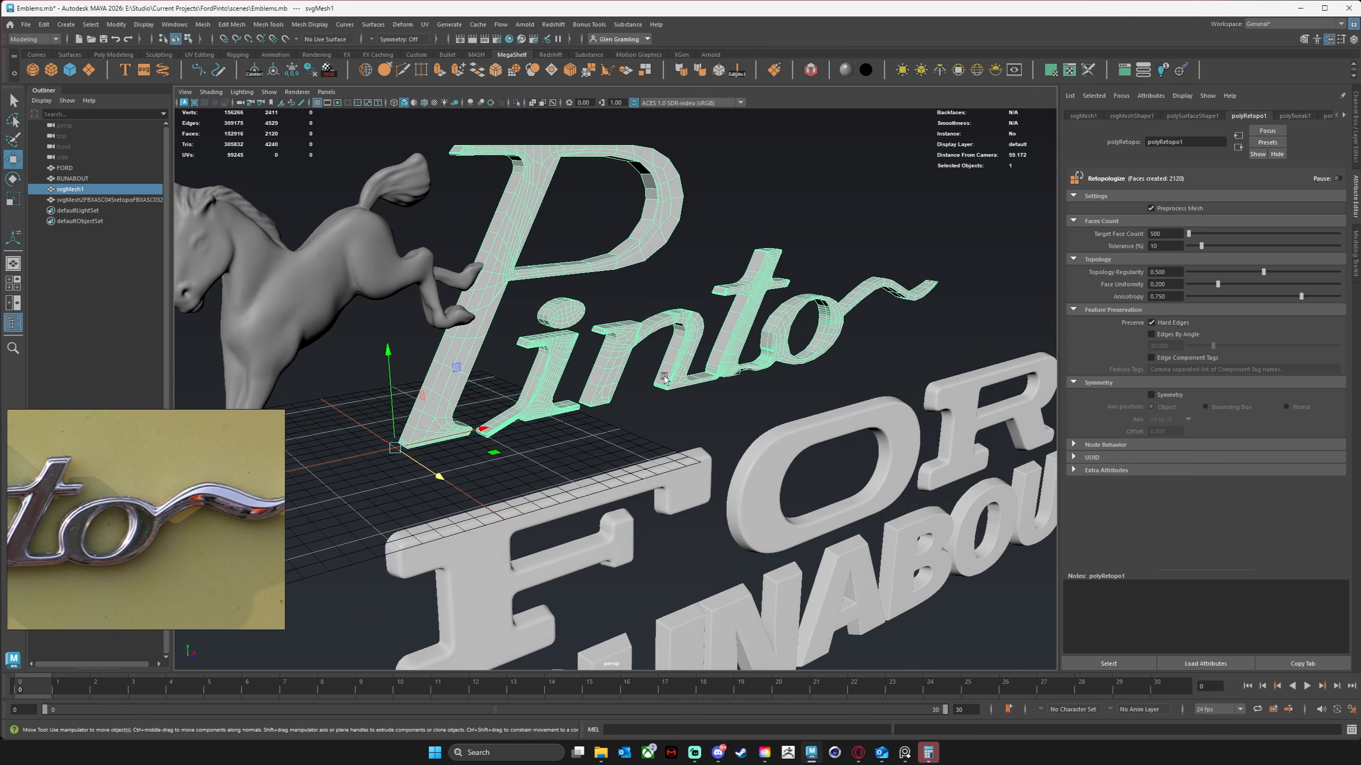
key(ctrl+z)
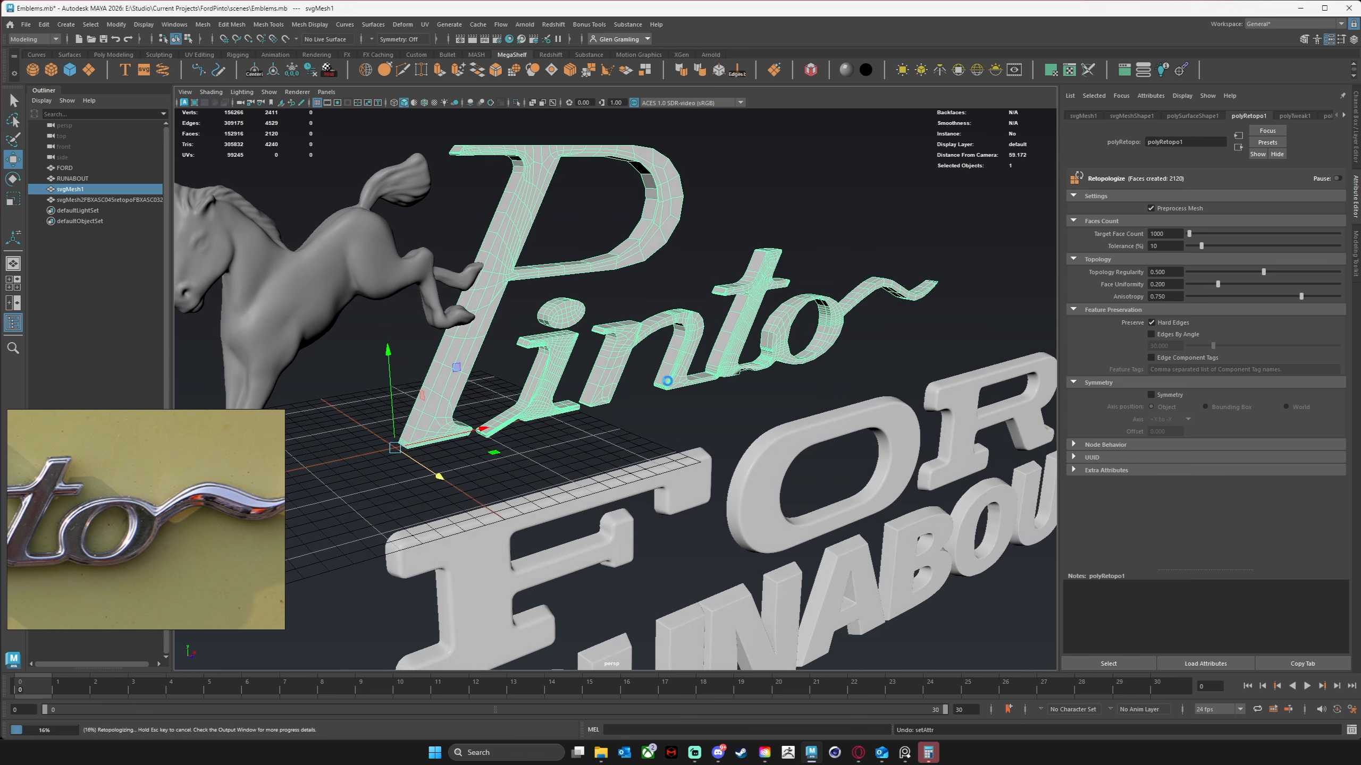
key(ctrl+z)
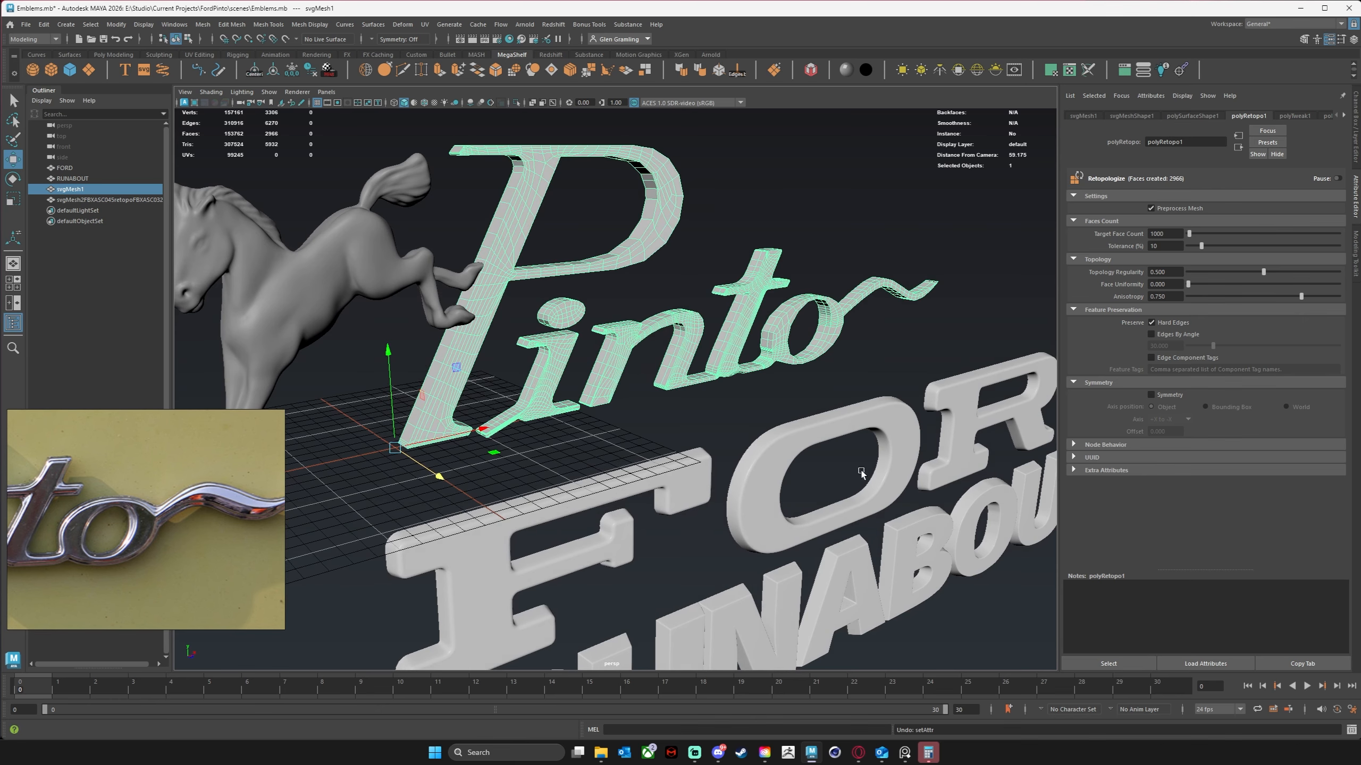
Undo the retopology and depth extrusion of the Pinto lettering, back to the flat letter shapes.
mouse_move(711, 407)
alt+mouse_down()
mouse_move(684, 416)
mouse_move(698, 409)
alt+mouse_up()
key(ctrl+z)
key(ctrl+z)
key(ctrl+z)
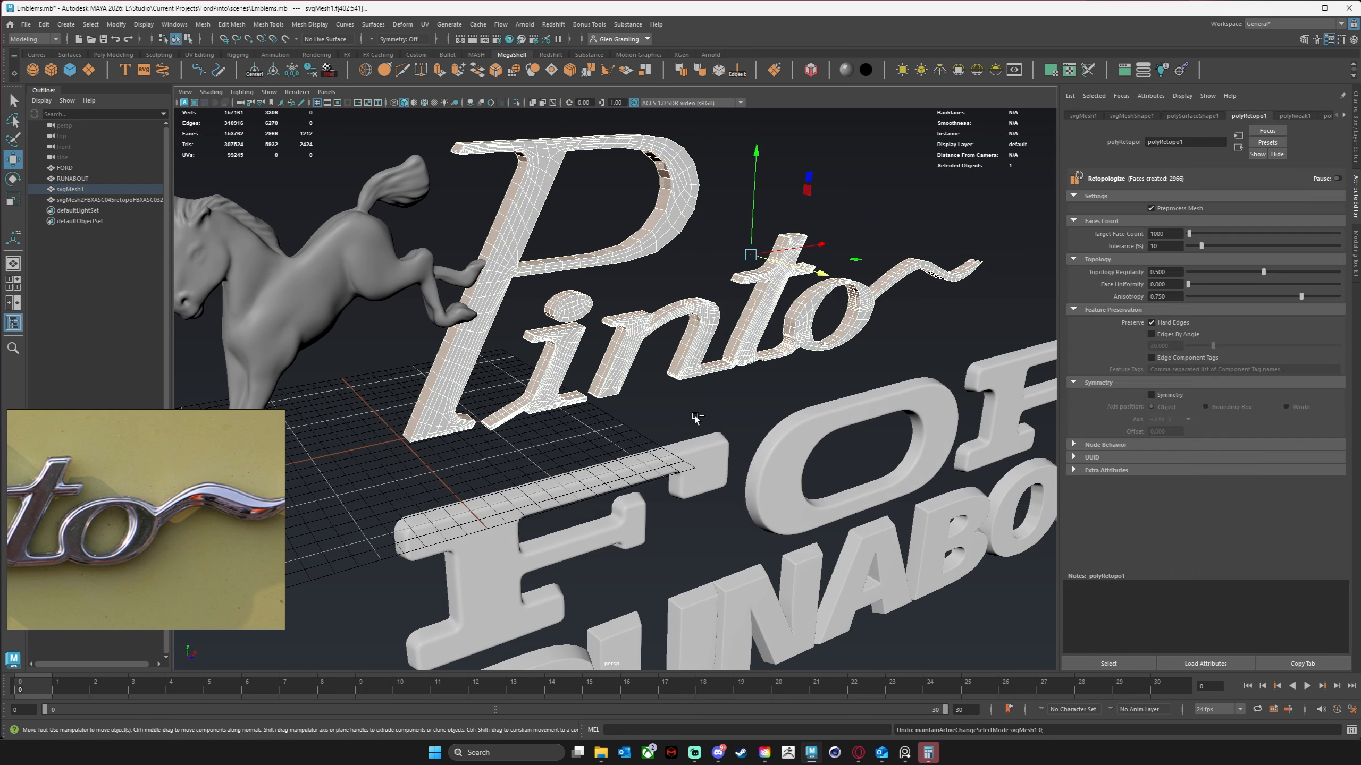
key(ctrl+z)
key(ctrl+z)
key(ctrl+z)
key(ctrl+z)
key(ctrl+z)
key(ctrl+z)
key(ctrl+z)
key(ctrl+z)
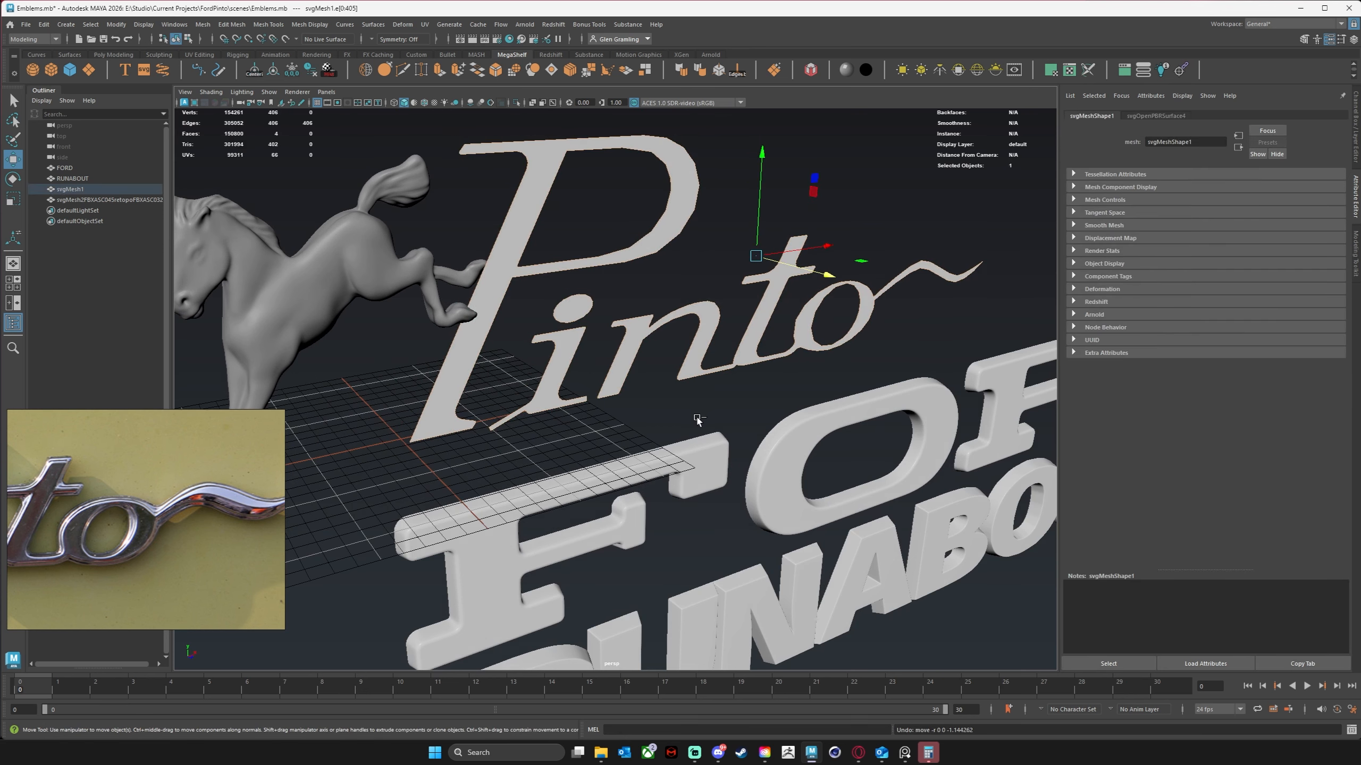
Select the flat Pinto lettering as a whole object and triangulate its faces.
click(656, 429)
scroll(656, 429, up, 5)
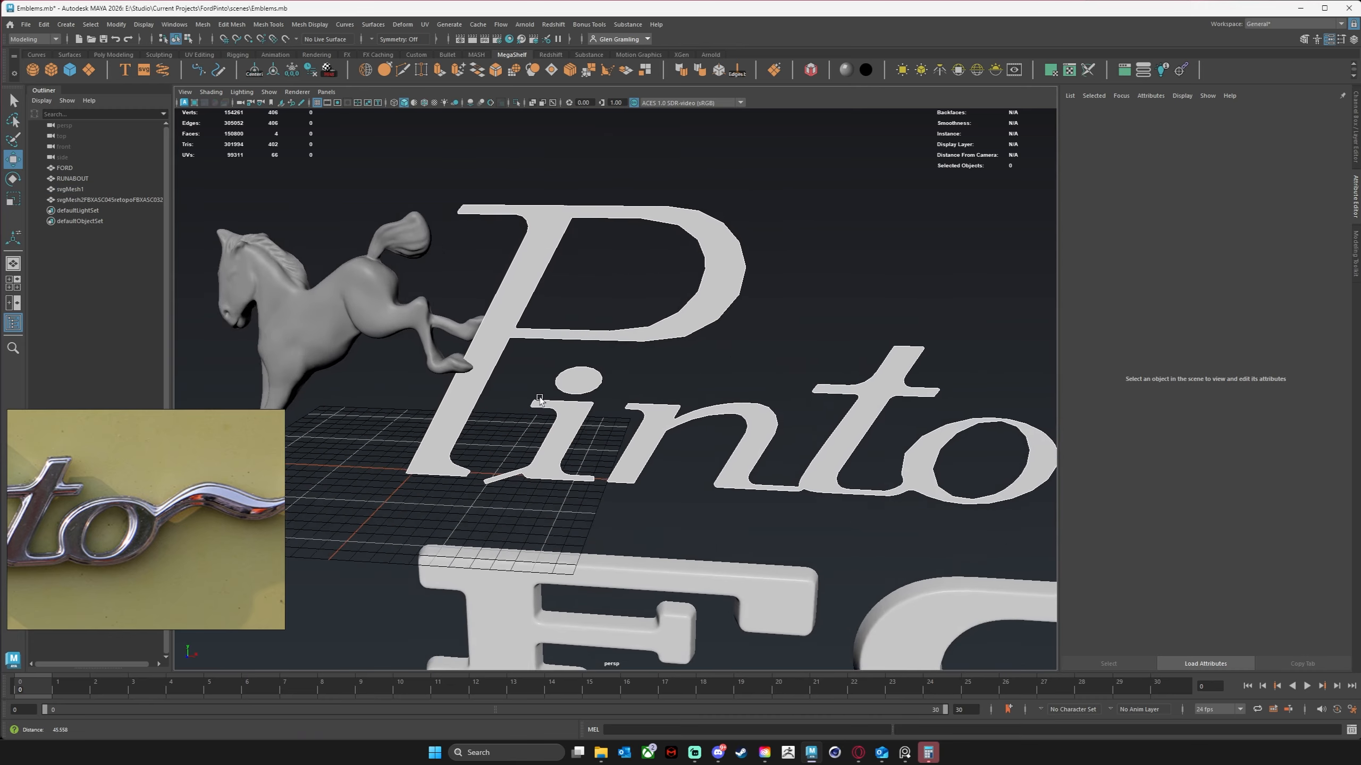
click(765, 222)
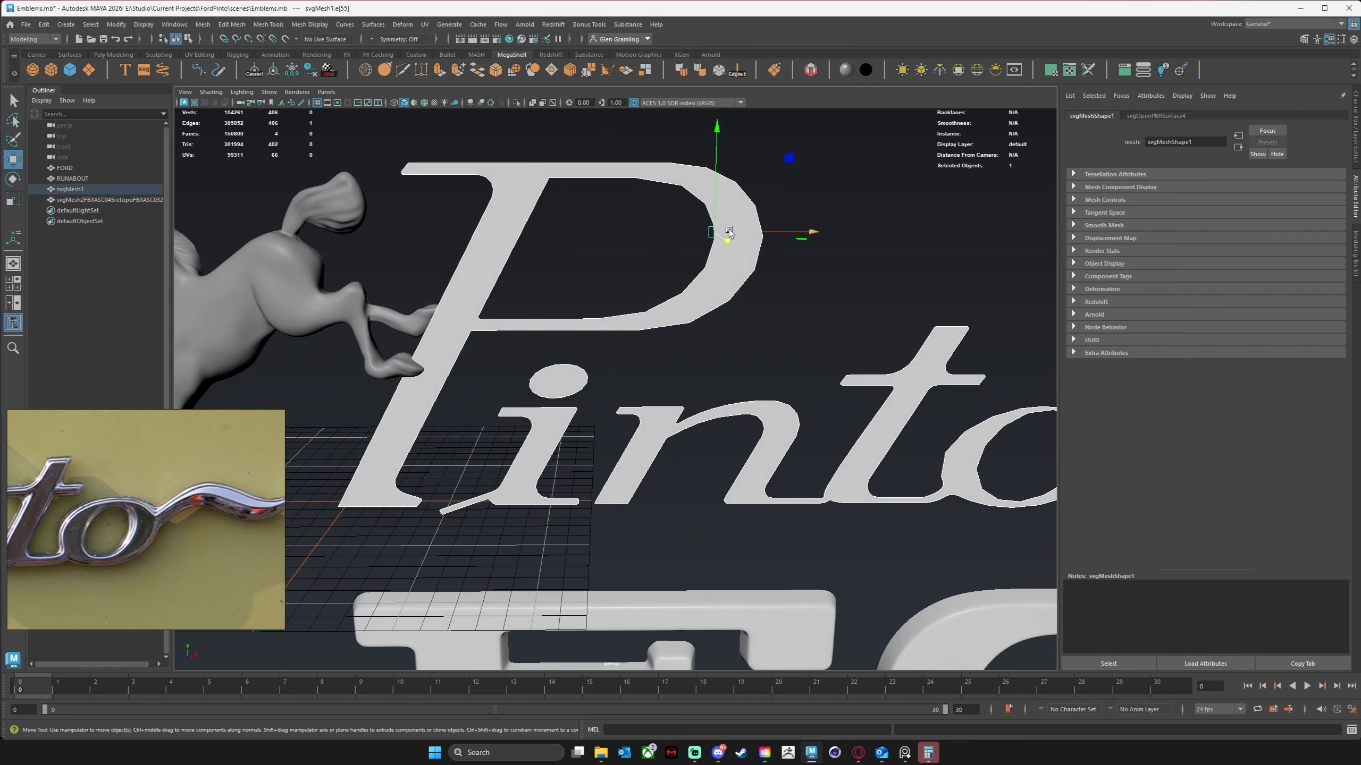
mouse_move(721, 276)
right_down()
mouse_move(750, 267)
mouse_move(741, 260)
right_up()
alt+drag(741, 259, 722, 343)
alt+middle_drag(722, 343, 729, 336)
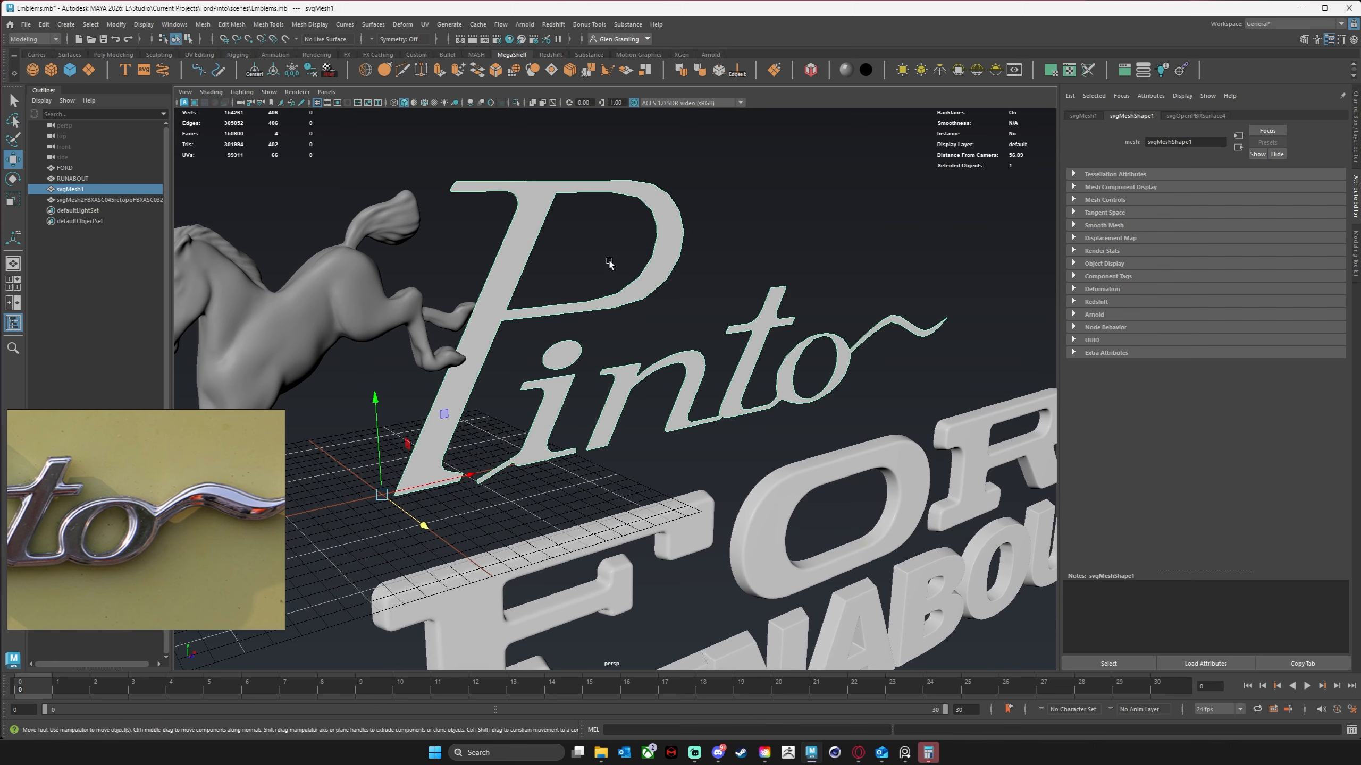
click(220, 25)
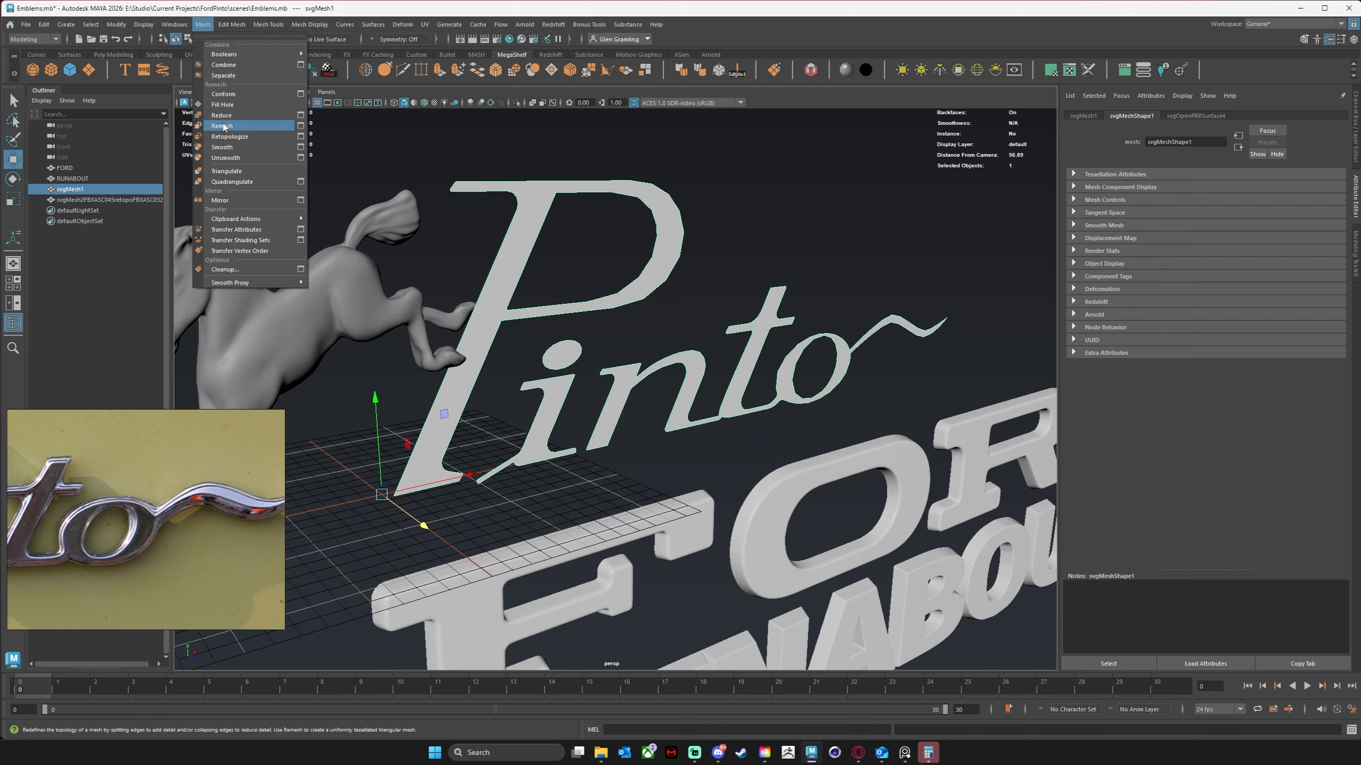
click(227, 172)
alt+drag(743, 242, 683, 242)
Examine the triangulated faces across the Pinto letters, from the whole word to the P up close.
click(789, 247)
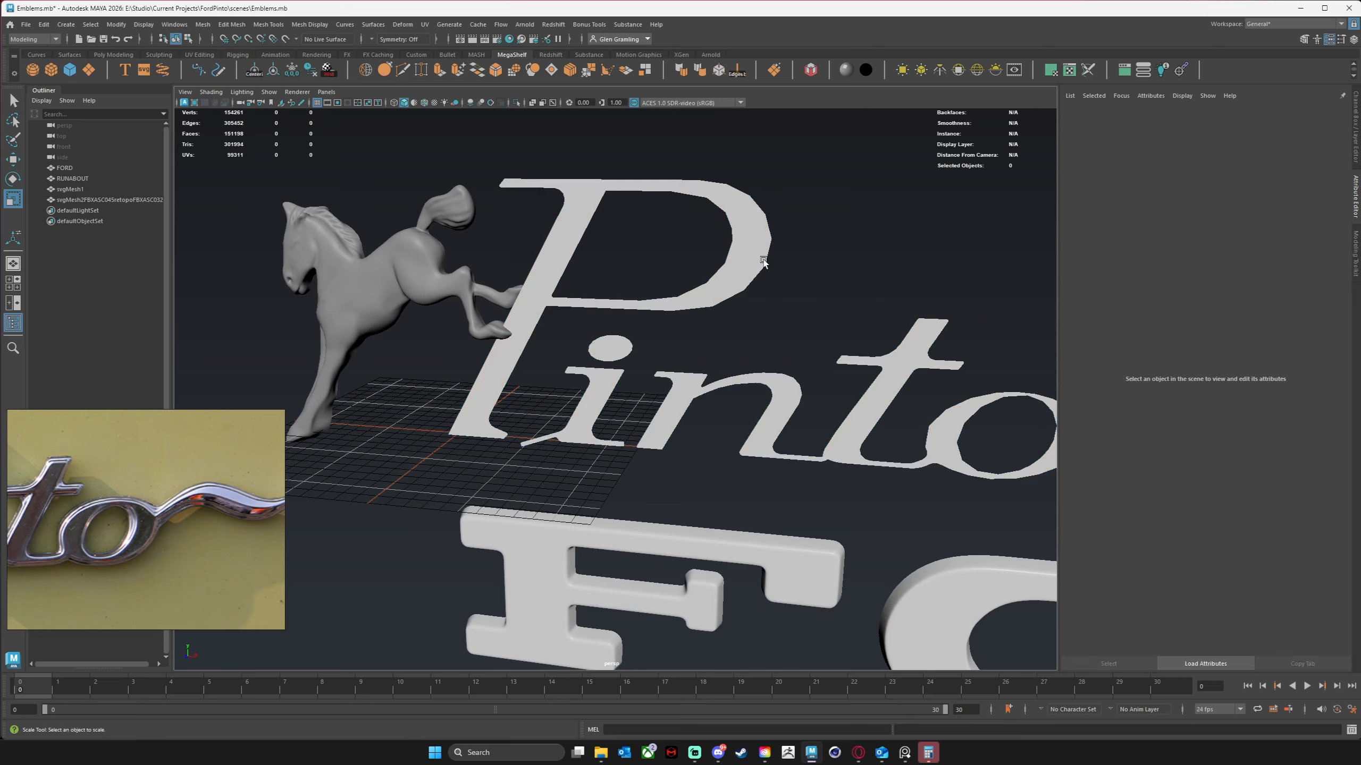
alt+drag(762, 260, 798, 266)
click(741, 252)
scroll(753, 273, up, 2)
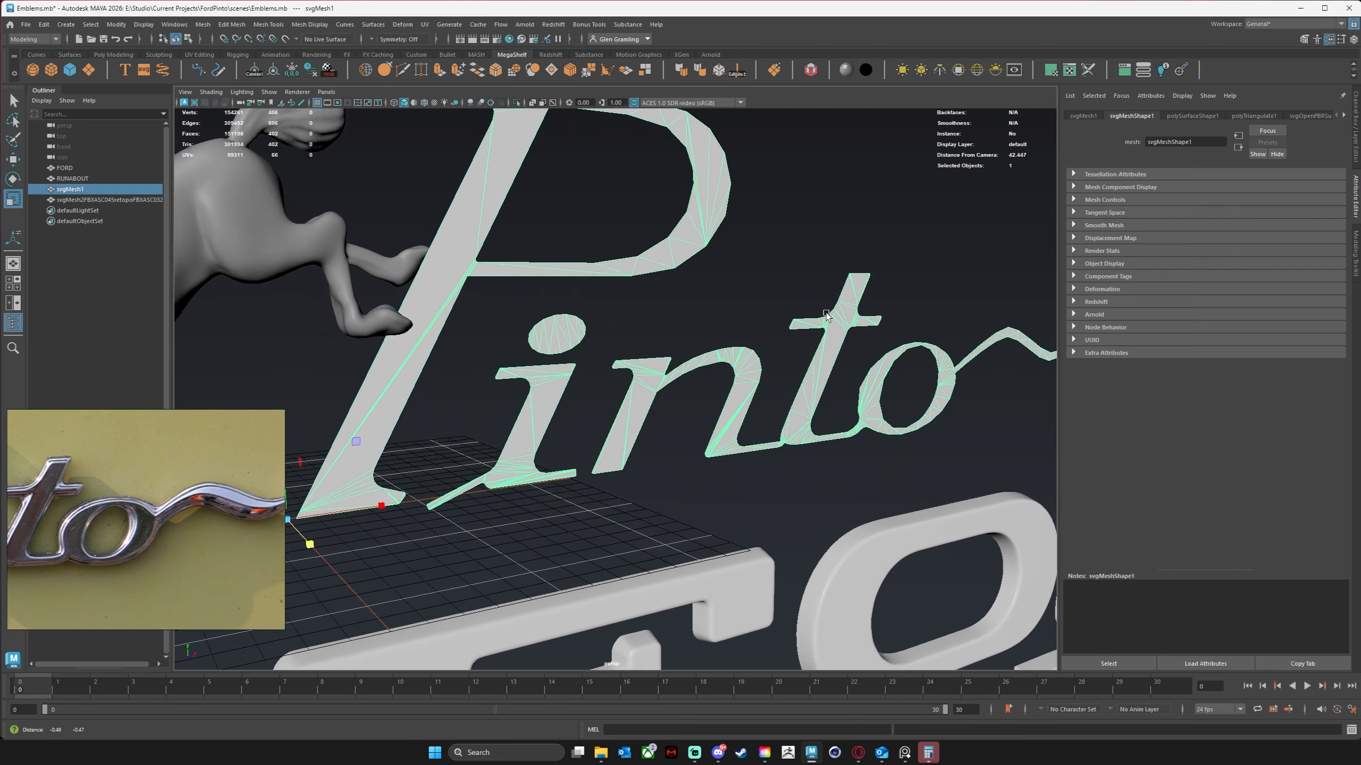
scroll(664, 301, down, 3)
alt+drag(646, 300, 666, 303)
alt+middle_drag(707, 242, 710, 284)
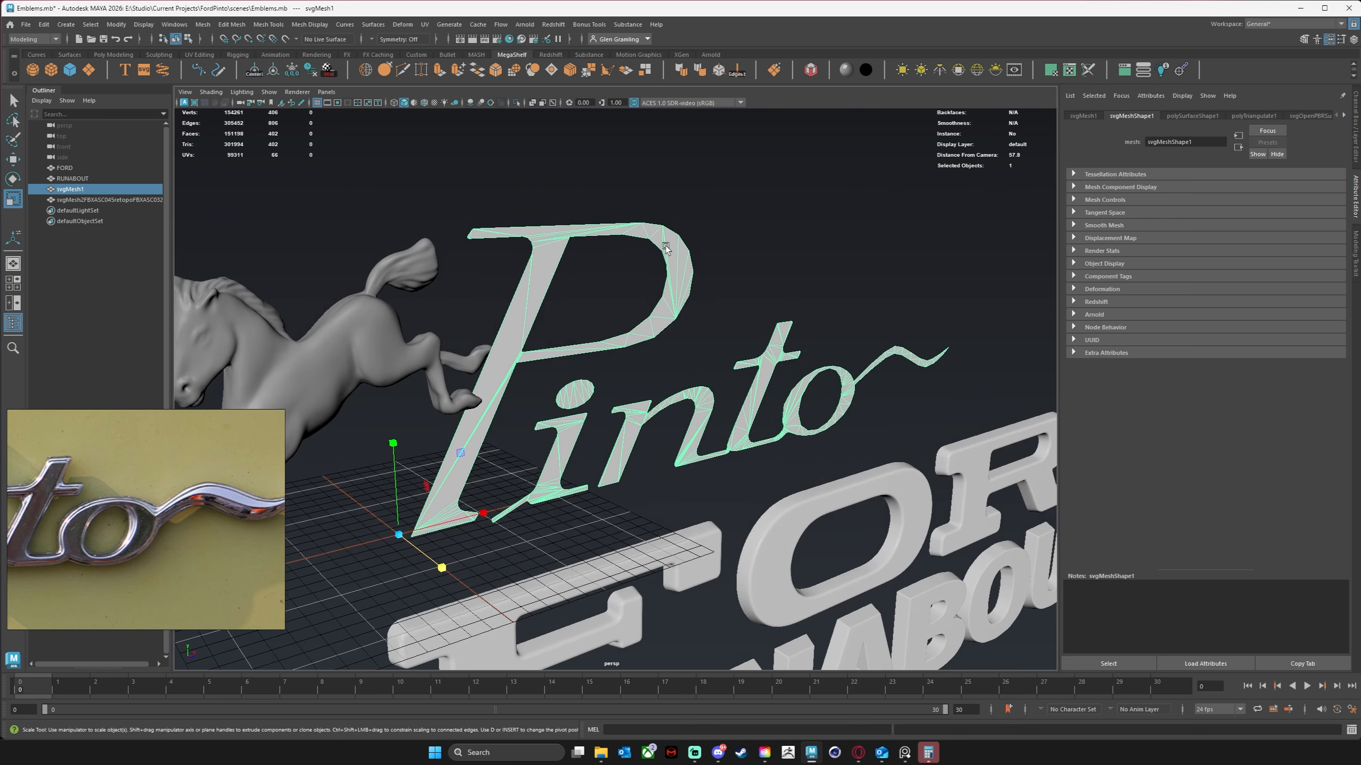
right_drag(666, 246, 700, 234)
alt+drag(684, 250, 670, 254)
alt+middle_drag(669, 254, 665, 314)
alt+right_drag(664, 314, 945, 286)
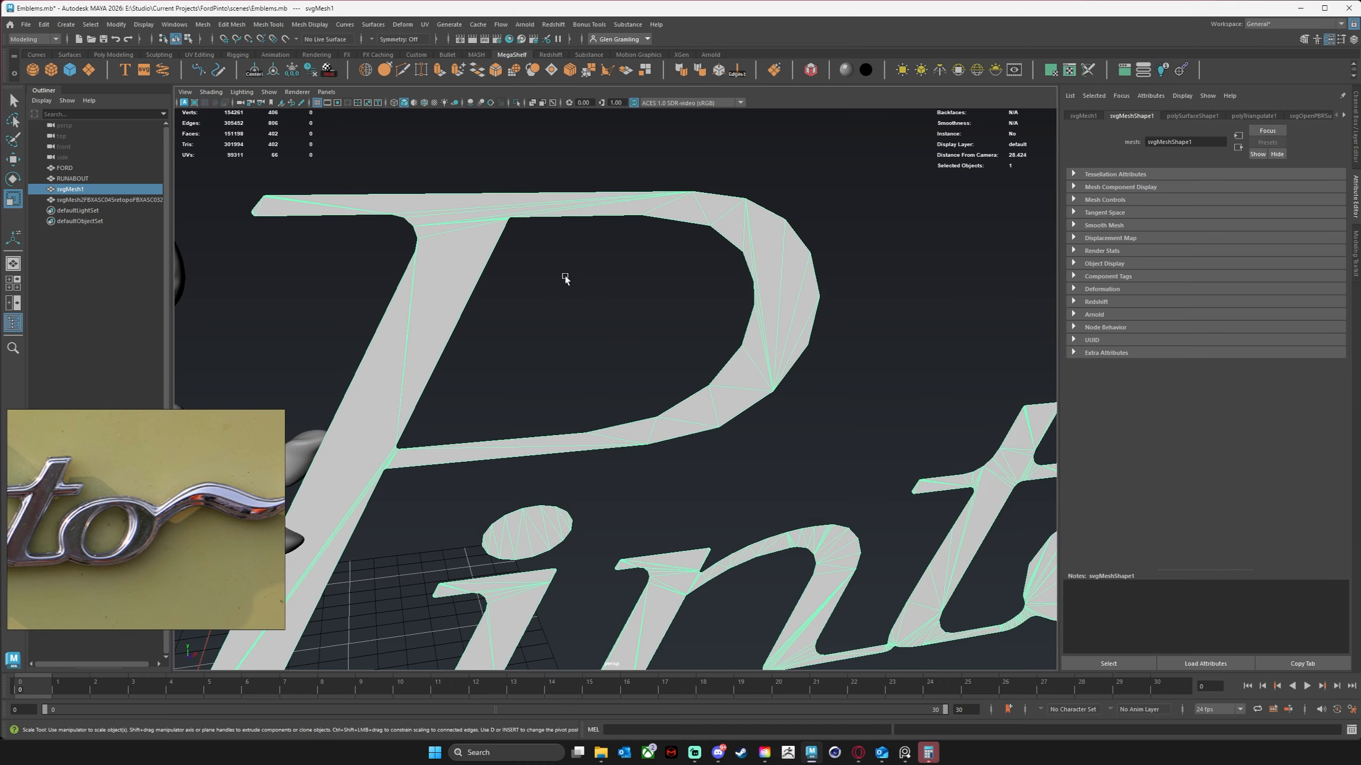
Select the outline edges of the letter P and extrude them in depth to form its side walls.
alt+drag(565, 278, 629, 234)
right_drag(536, 191, 536, 162)
double_click(539, 201)
alt+middle_drag(845, 281, 844, 273)
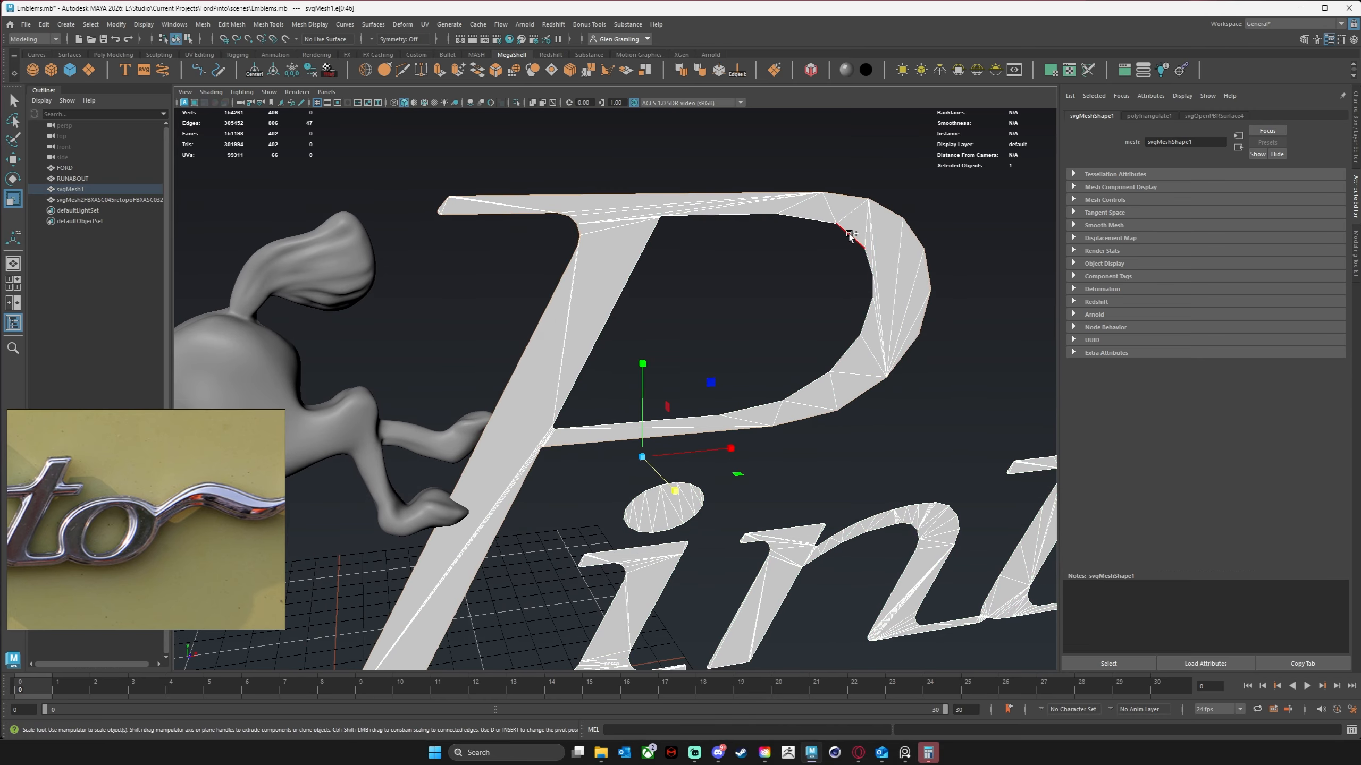
alt+drag(850, 236, 743, 369)
key(w)
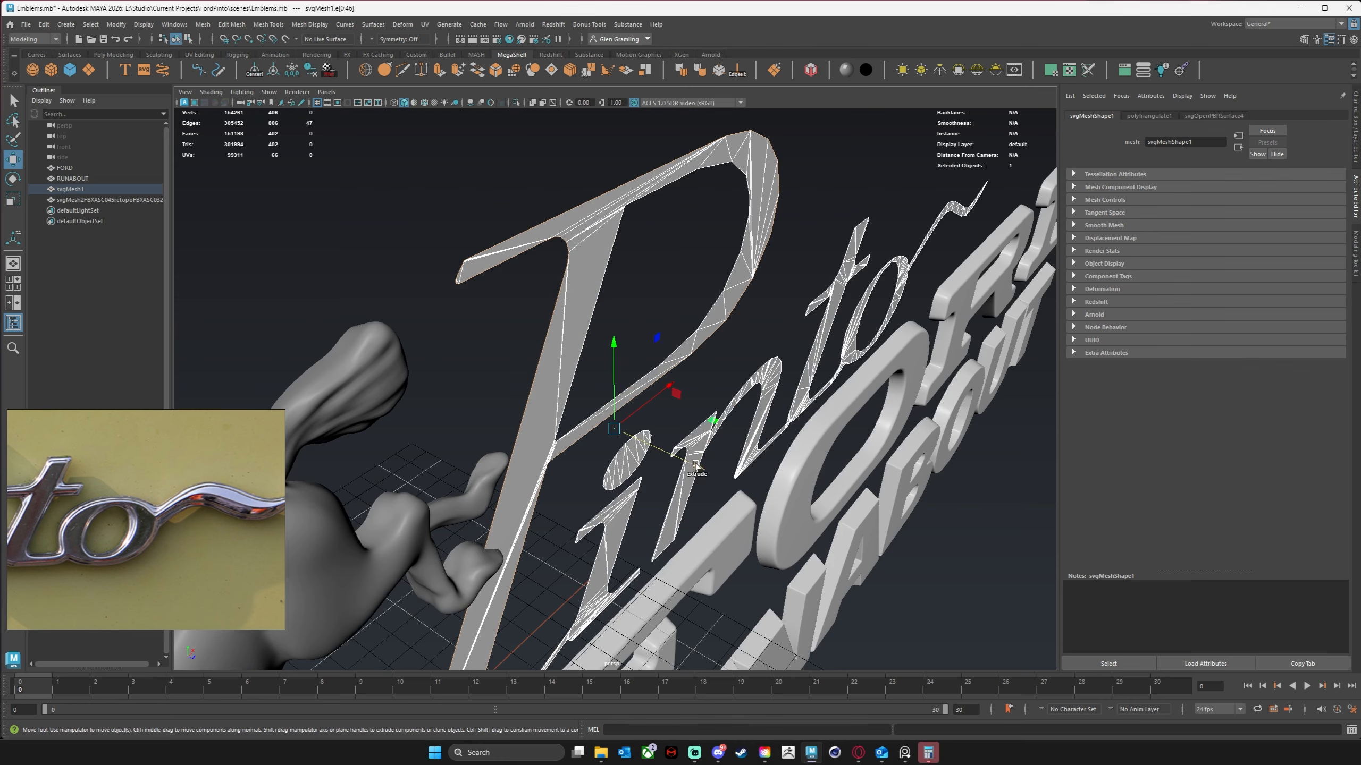
shift+drag(695, 465, 731, 438)
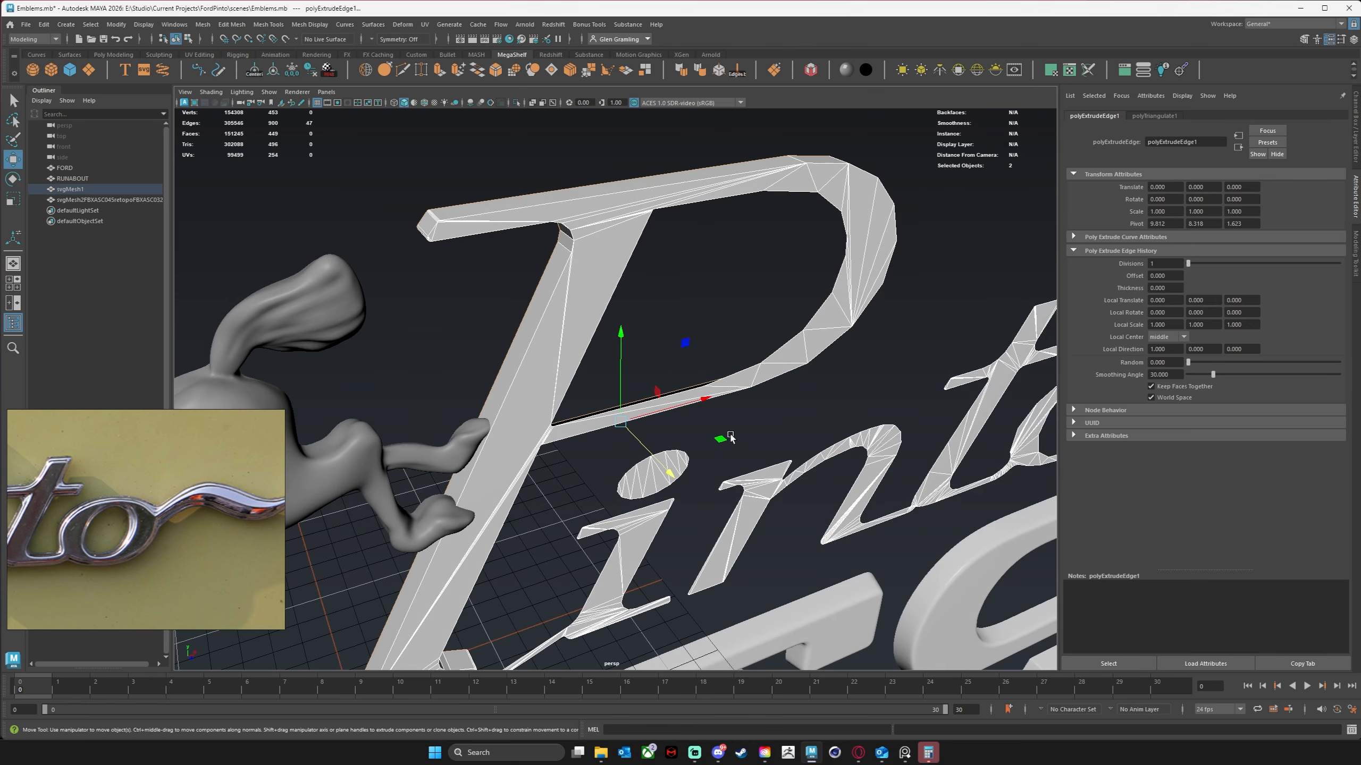
Turn on smooth preview for the lettering and inspect the rounded P from several angles.
key(3)
right_drag(819, 196, 869, 178)
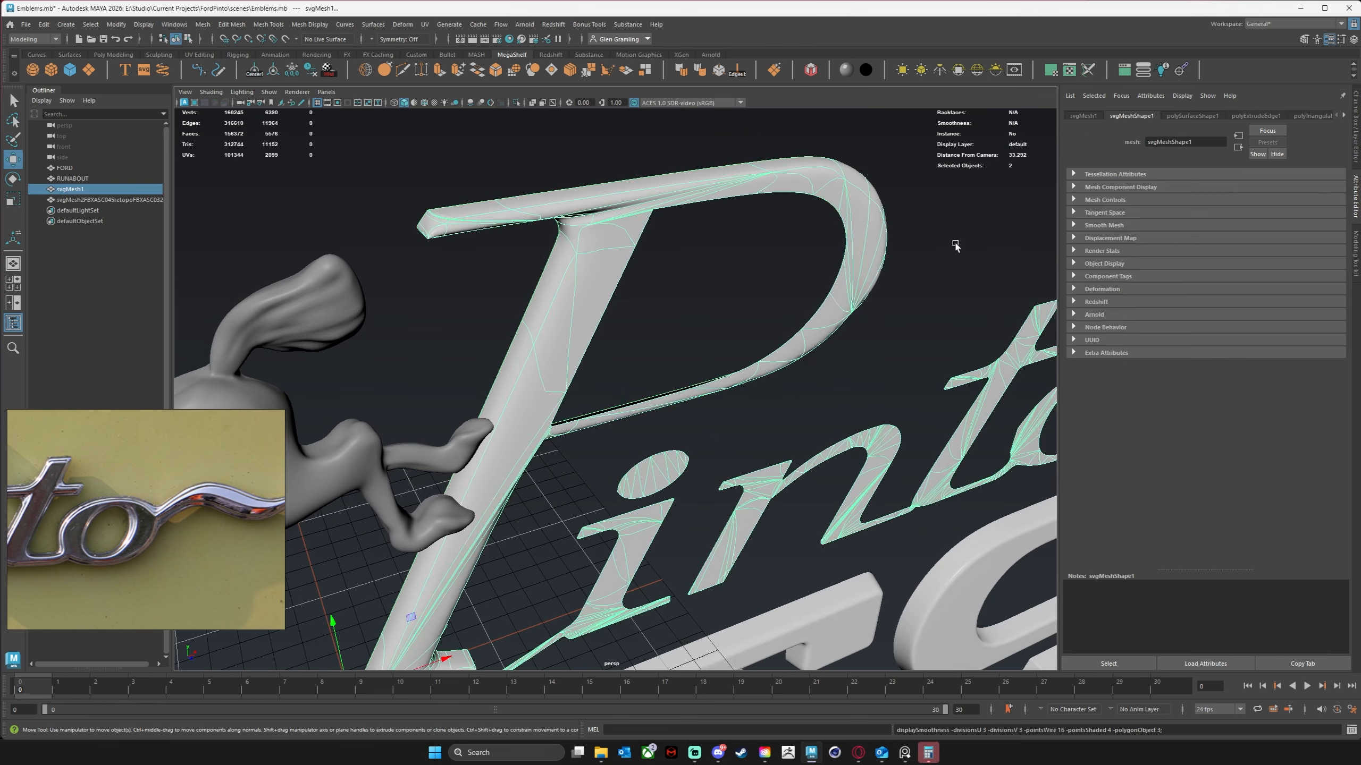
click(956, 246)
alt+drag(956, 245, 590, 267)
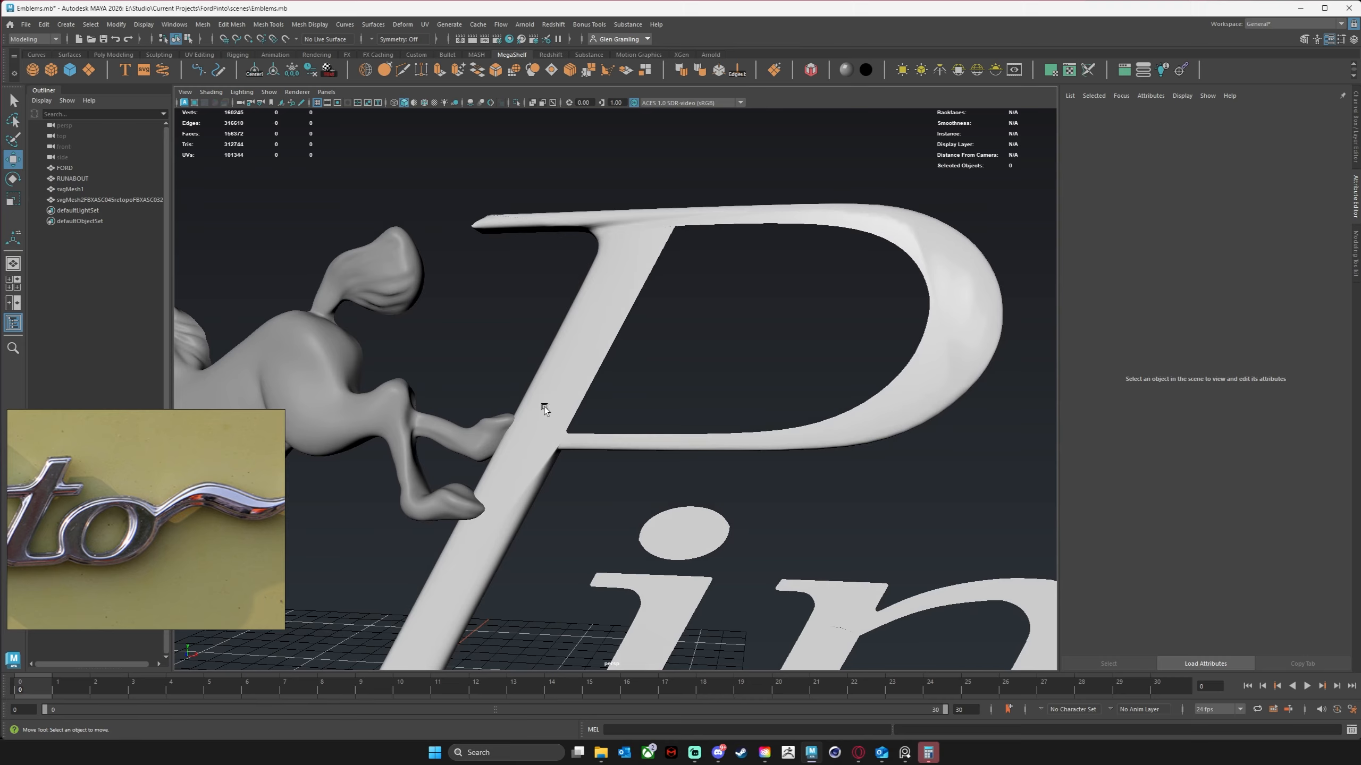
alt+drag(544, 406, 621, 451)
click(631, 453)
Undo the depth extrusion of the P's outline and check the flat letter.
key(ctrl+z)
key(ctrl+z)
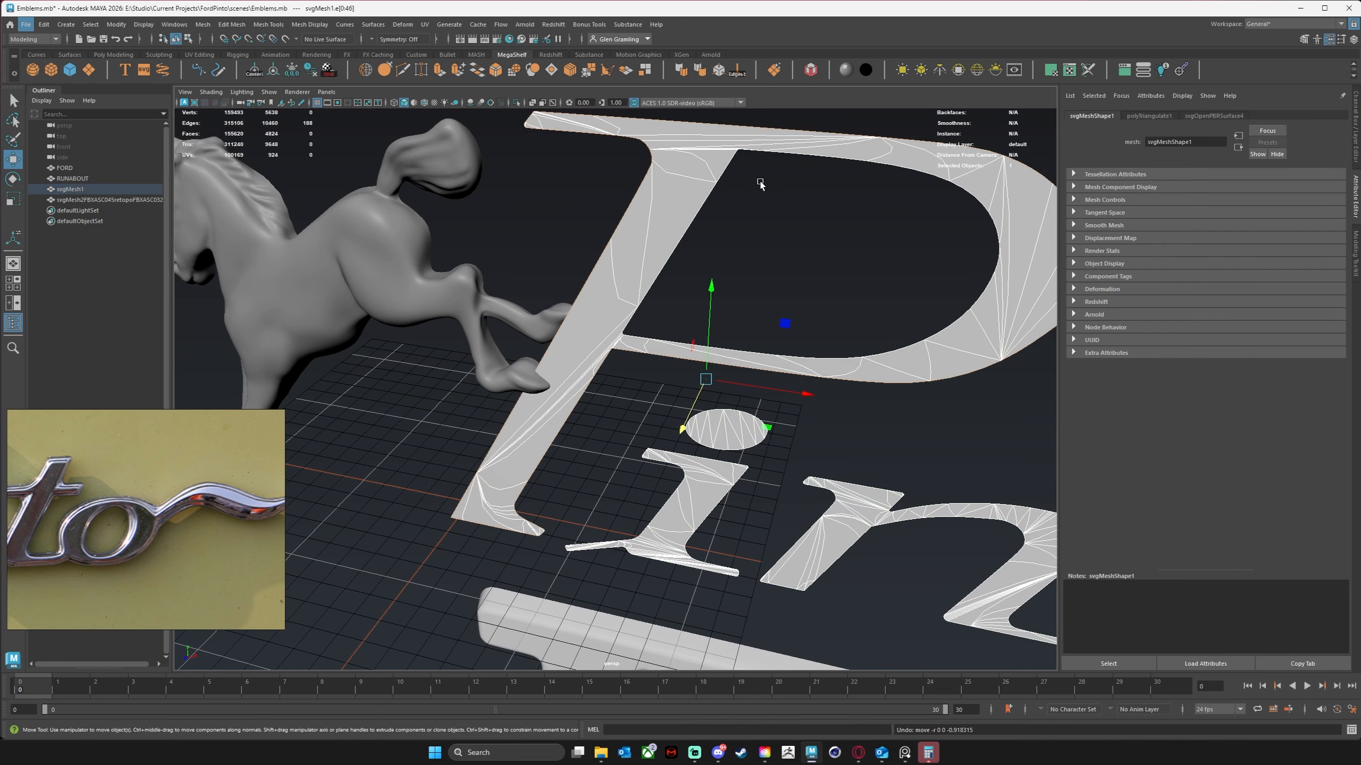
alt+drag(759, 183, 766, 261)
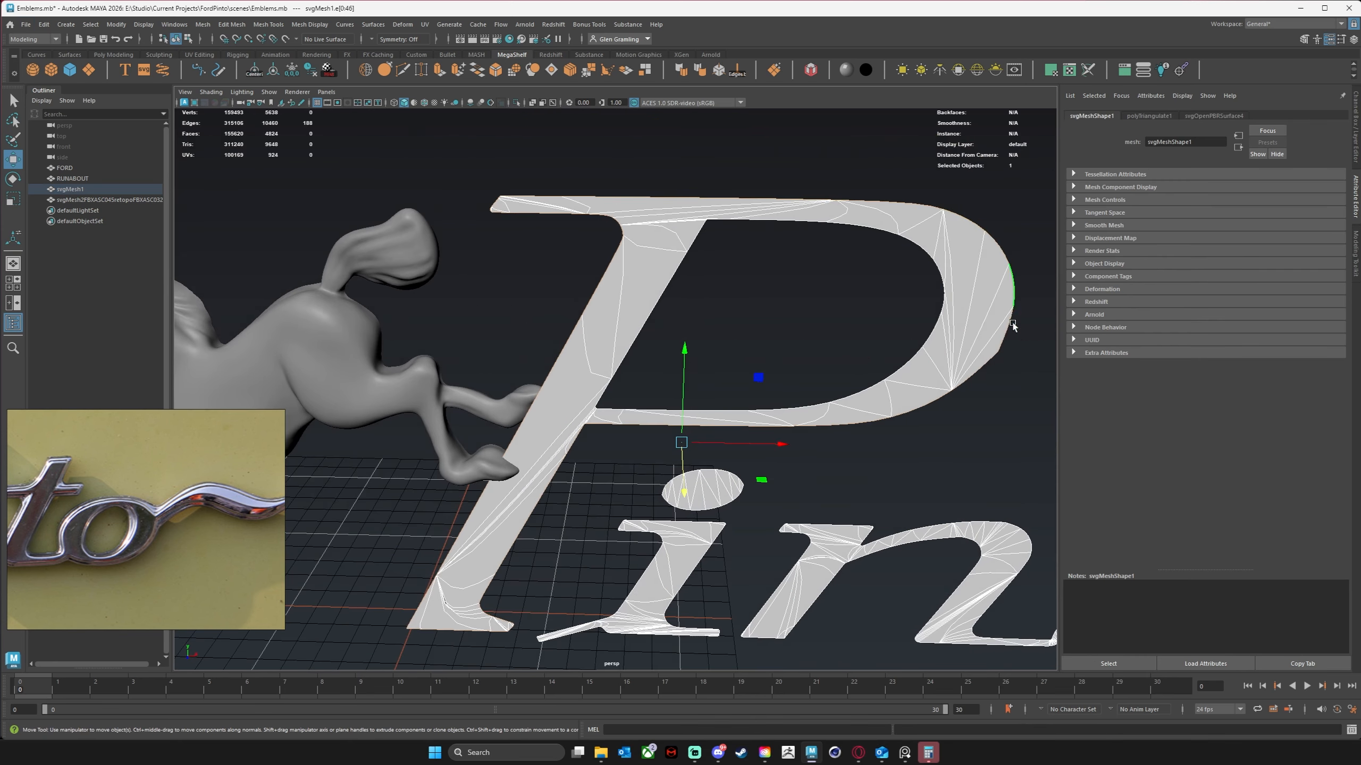
alt+drag(995, 403, 723, 324)
Select the outline border edges of all the Pinto letters, from the P through the o and its tail.
click(860, 374)
double_click(586, 304)
alt+right_drag(723, 325, 793, 341)
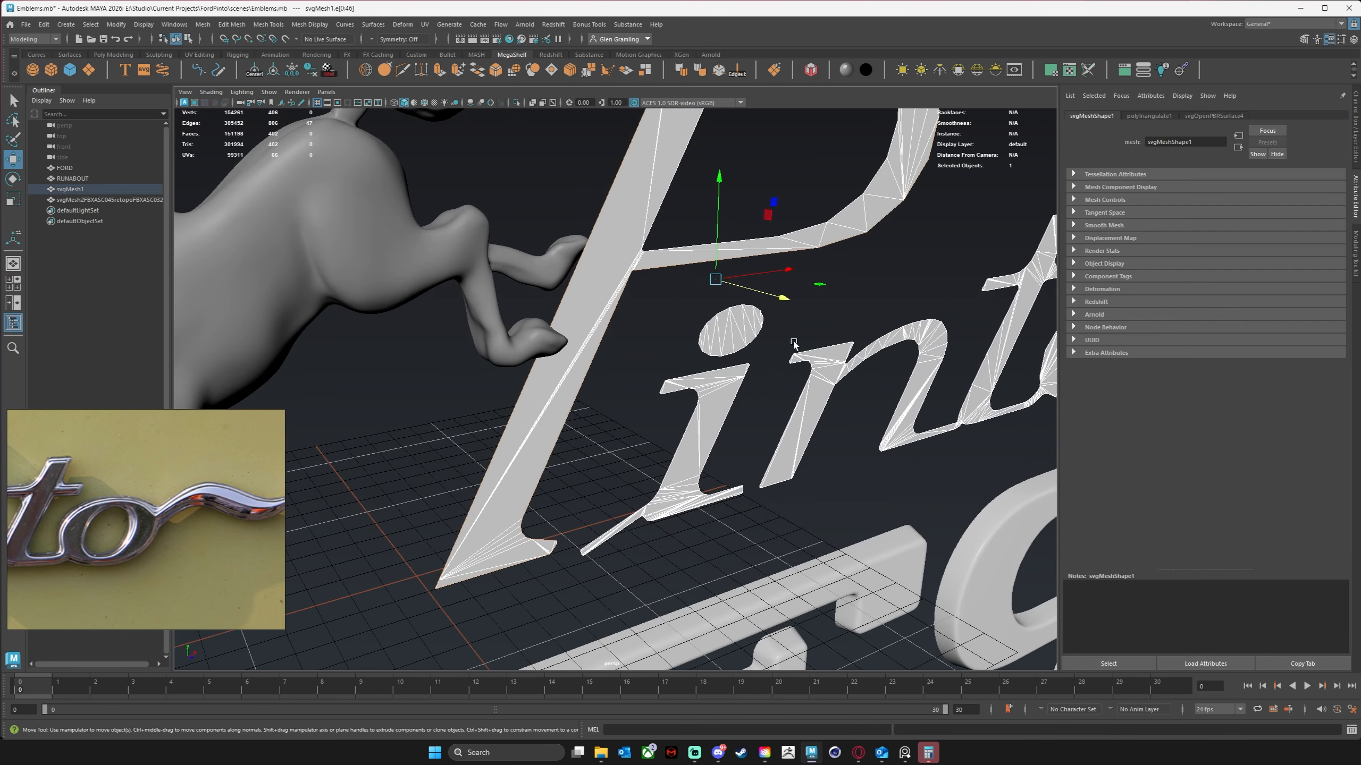
shift+double_click(697, 375)
shift+double_click(802, 396)
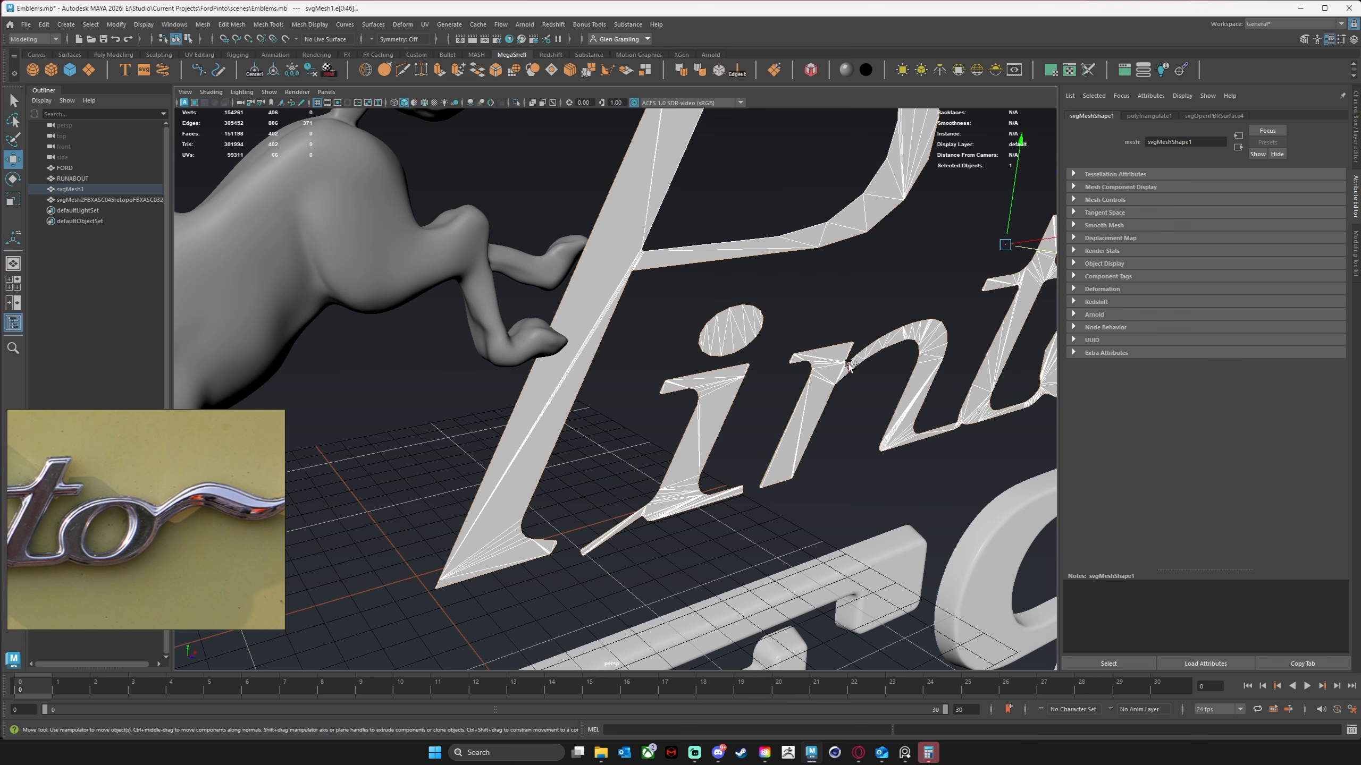
alt+middle_drag(892, 400, 556, 510)
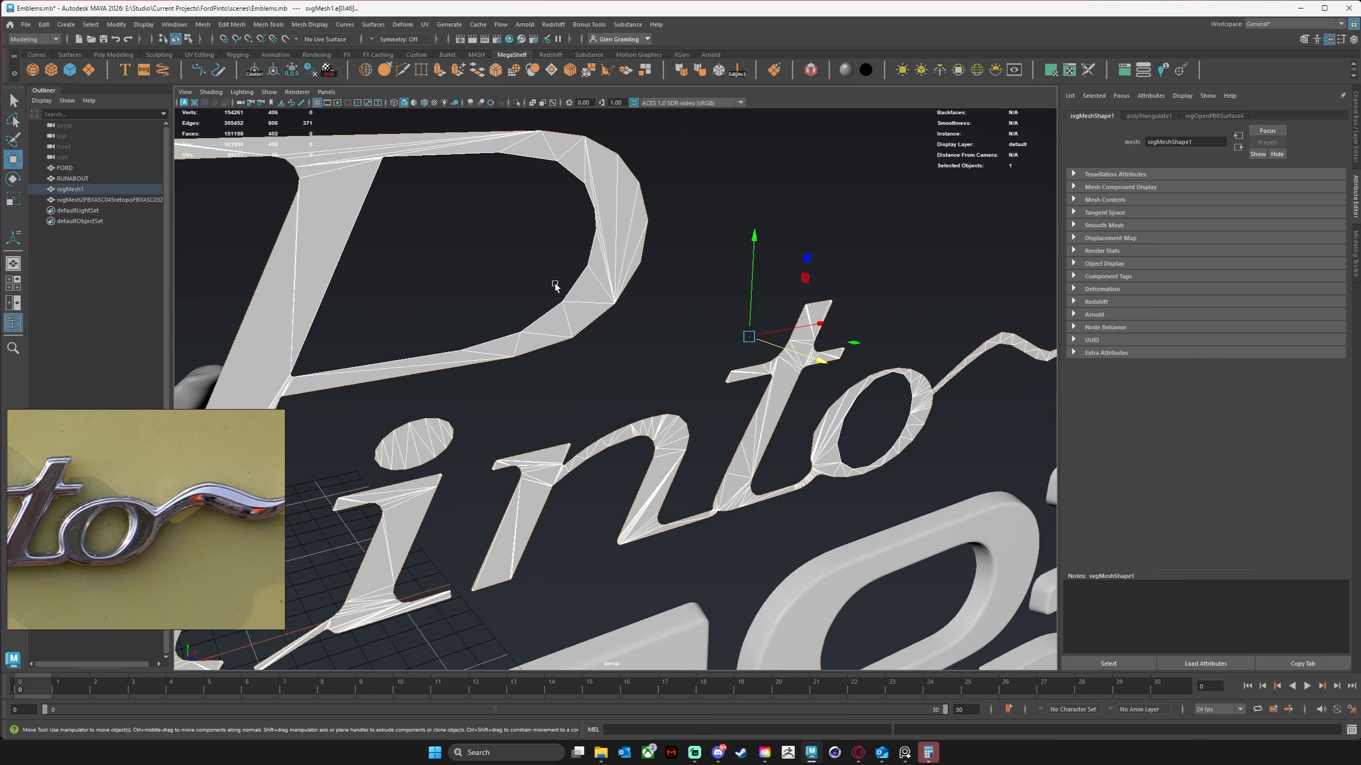
shift+double_click(577, 284)
alt+middle_drag(576, 284, 567, 324)
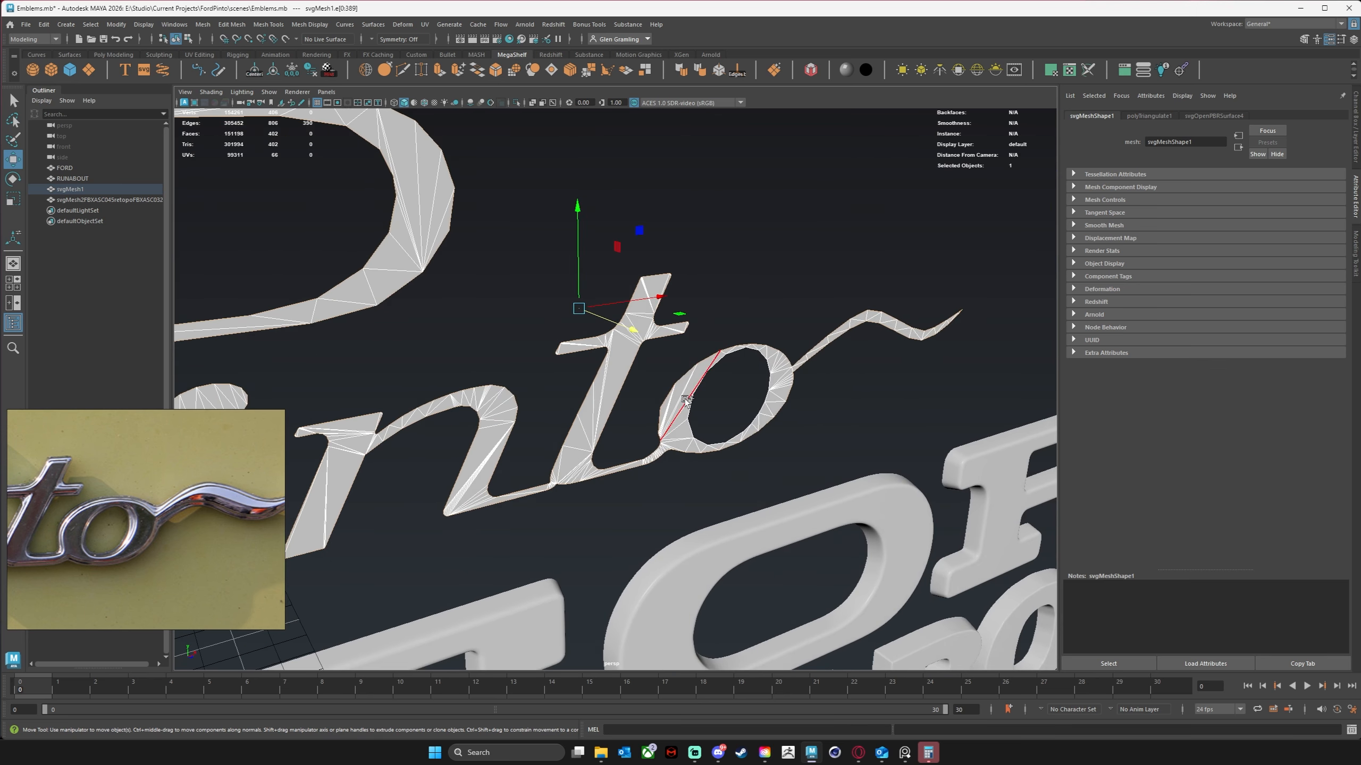
alt+middle_drag(709, 432, 852, 394)
alt+right_drag(852, 394, 696, 401)
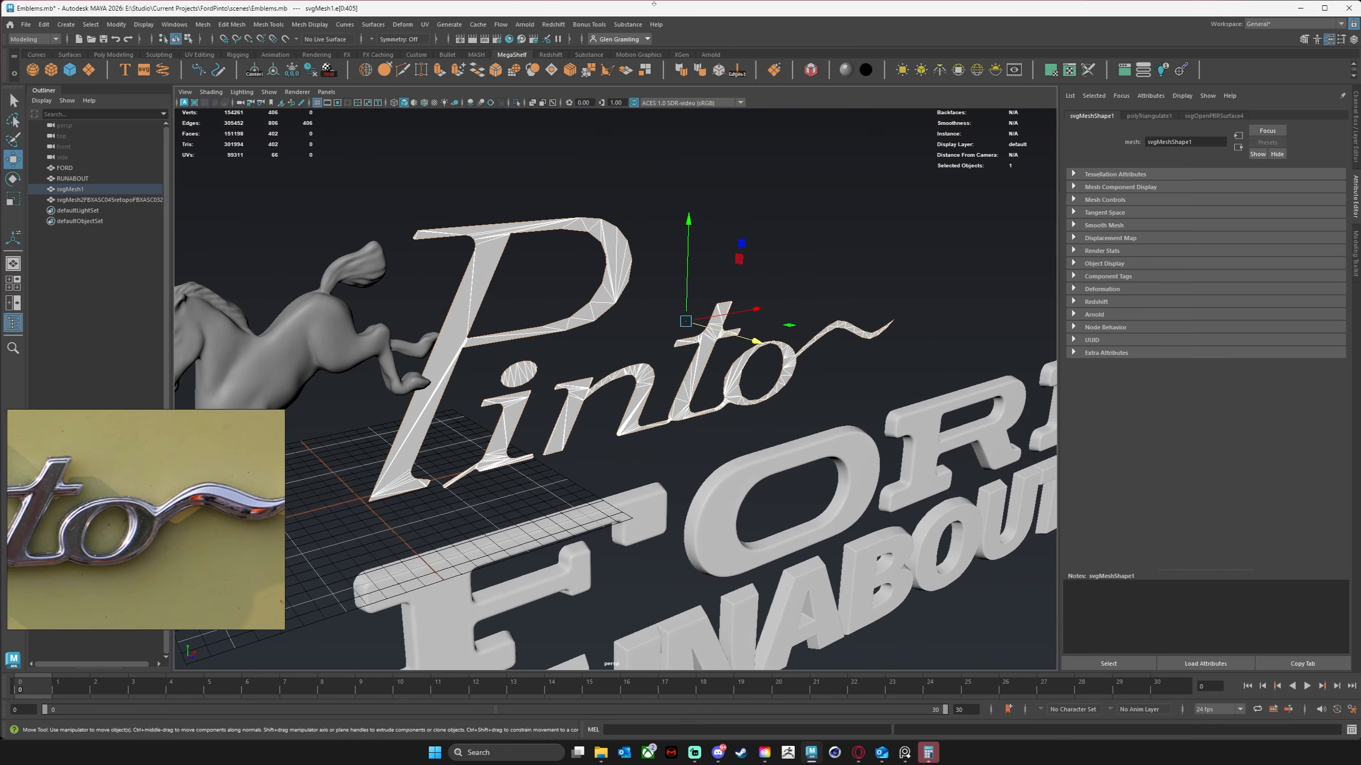
Extrude the selected outline edges of the lettering with a Thickness of -0.3.
click(439, 72)
alt+drag(536, 333, 617, 320)
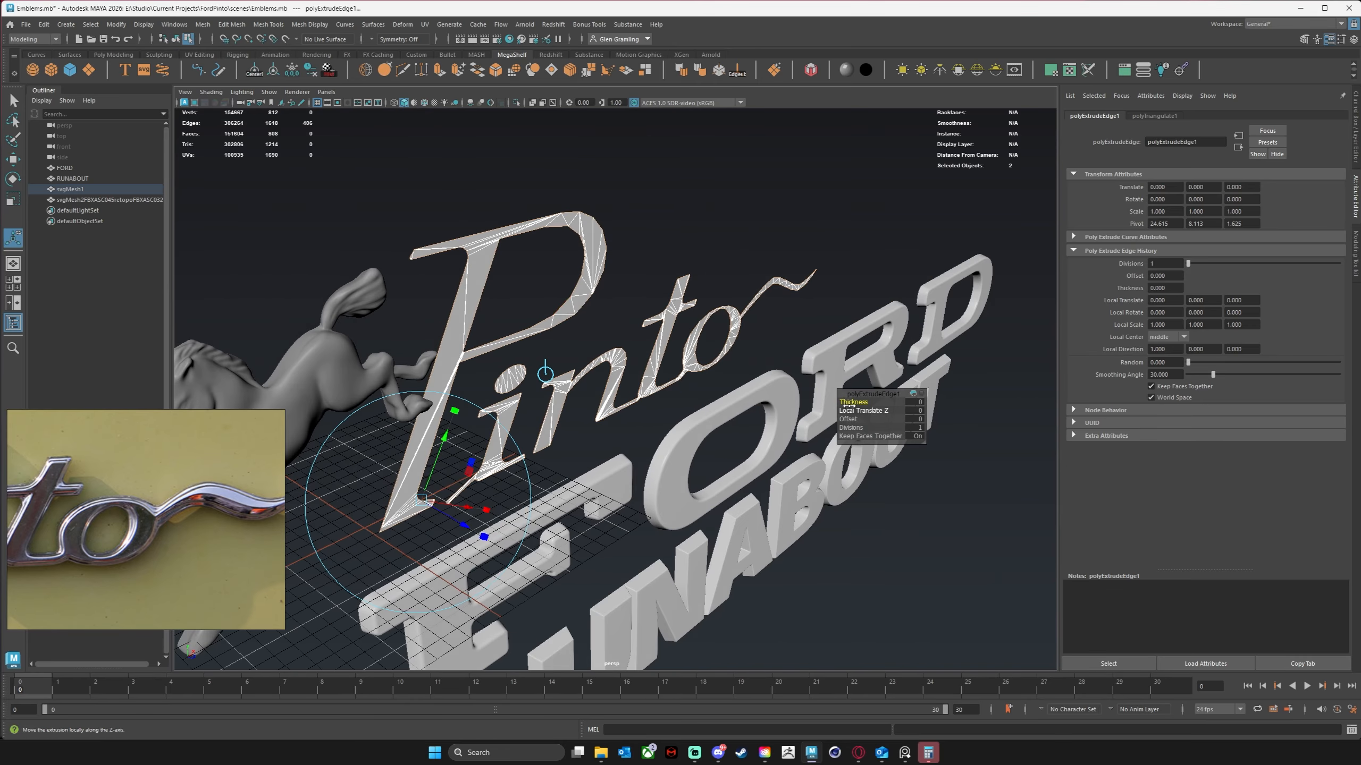
drag(849, 403, 847, 402)
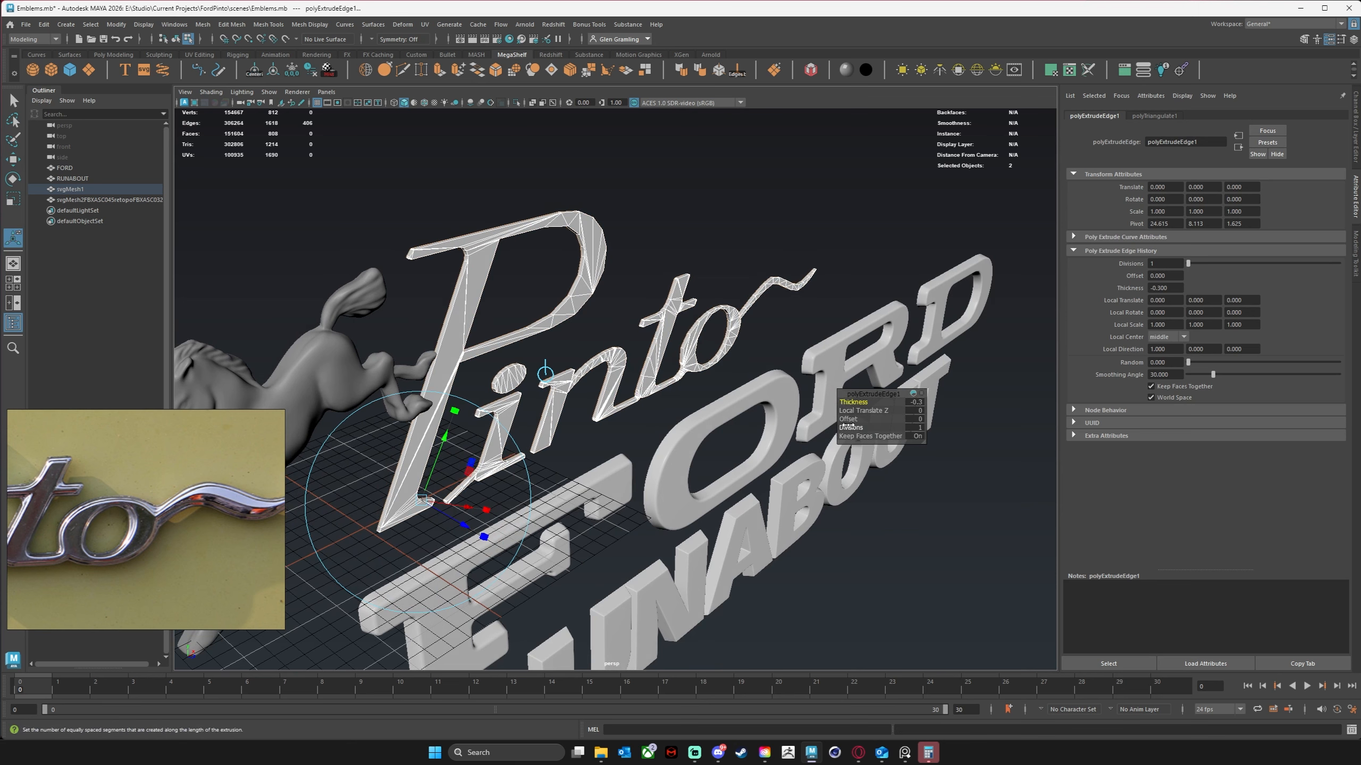
Try an Offset of 0.2 on the extruded edges, and undo both the offset and thickness changes.
drag(852, 420, 853, 419)
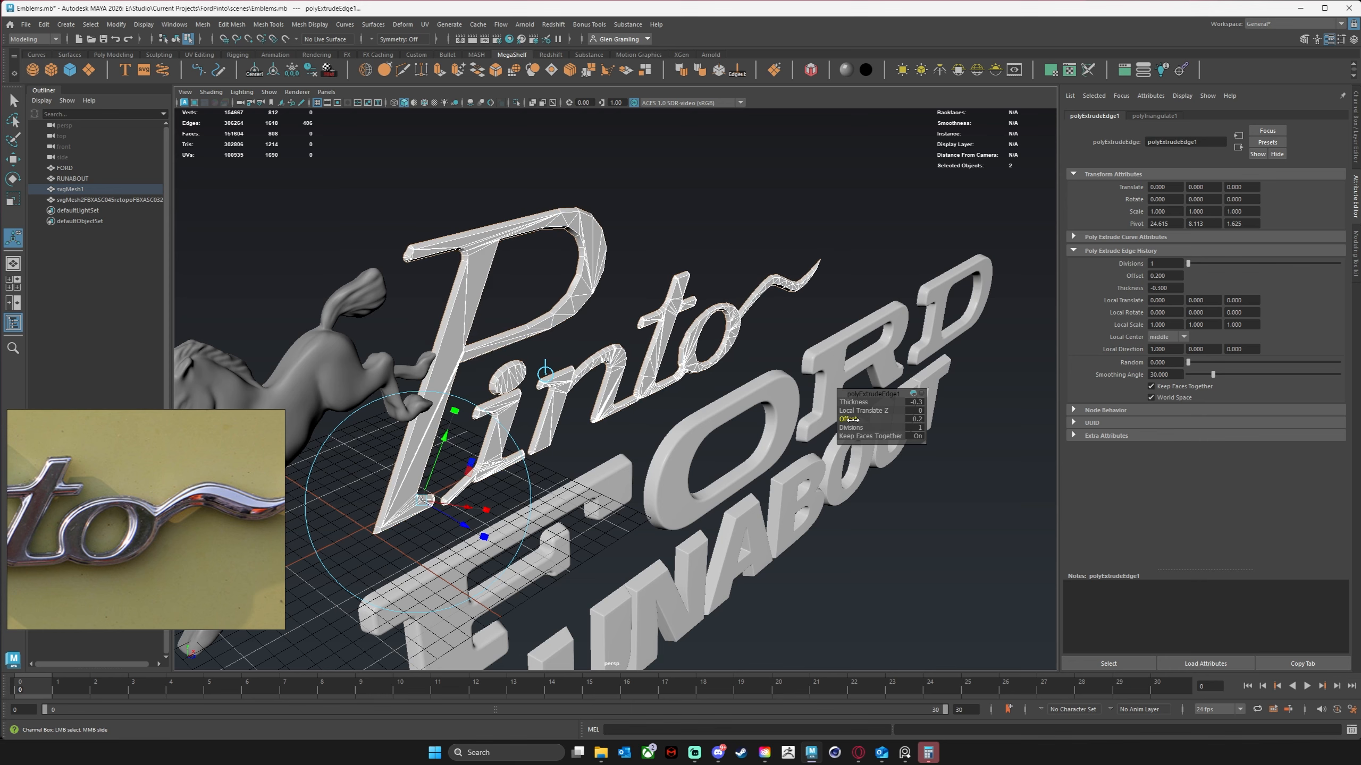
drag(851, 419, 849, 419)
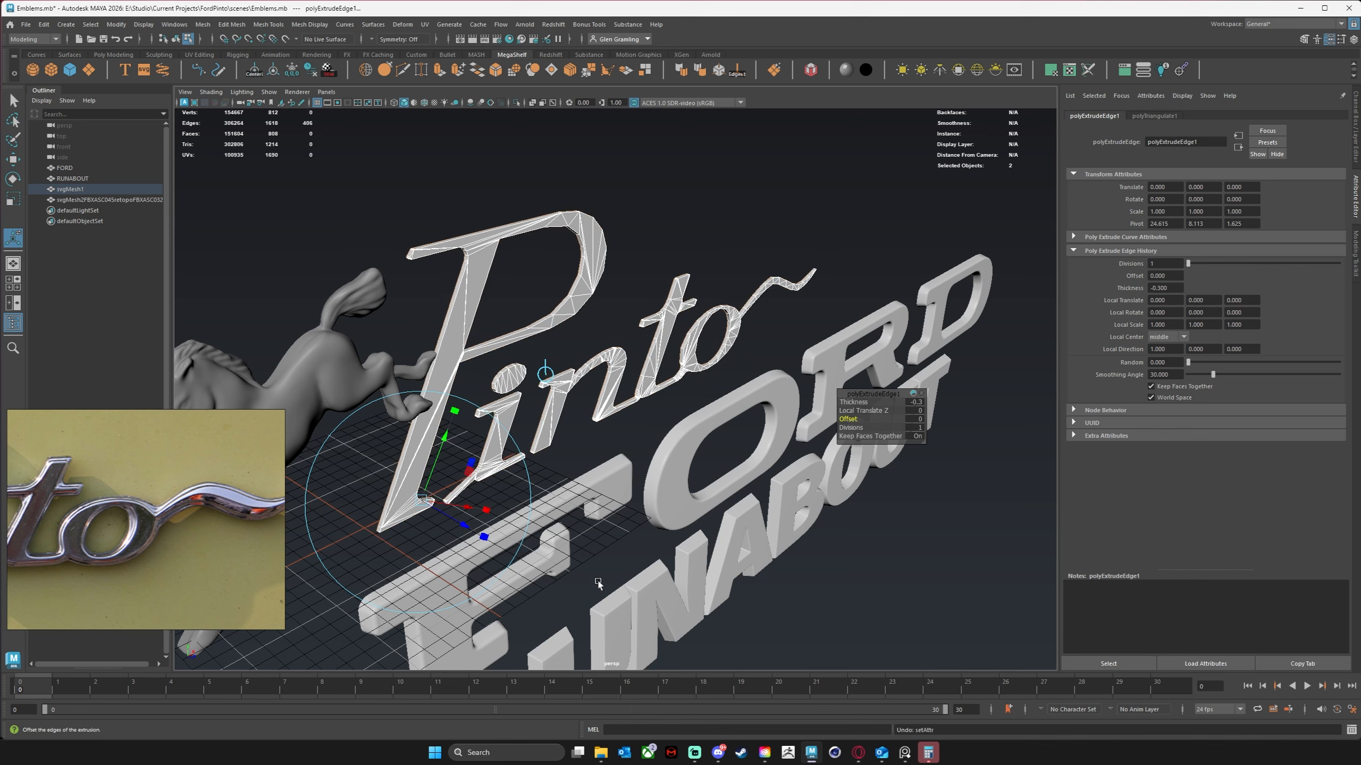
key(ctrl+z)
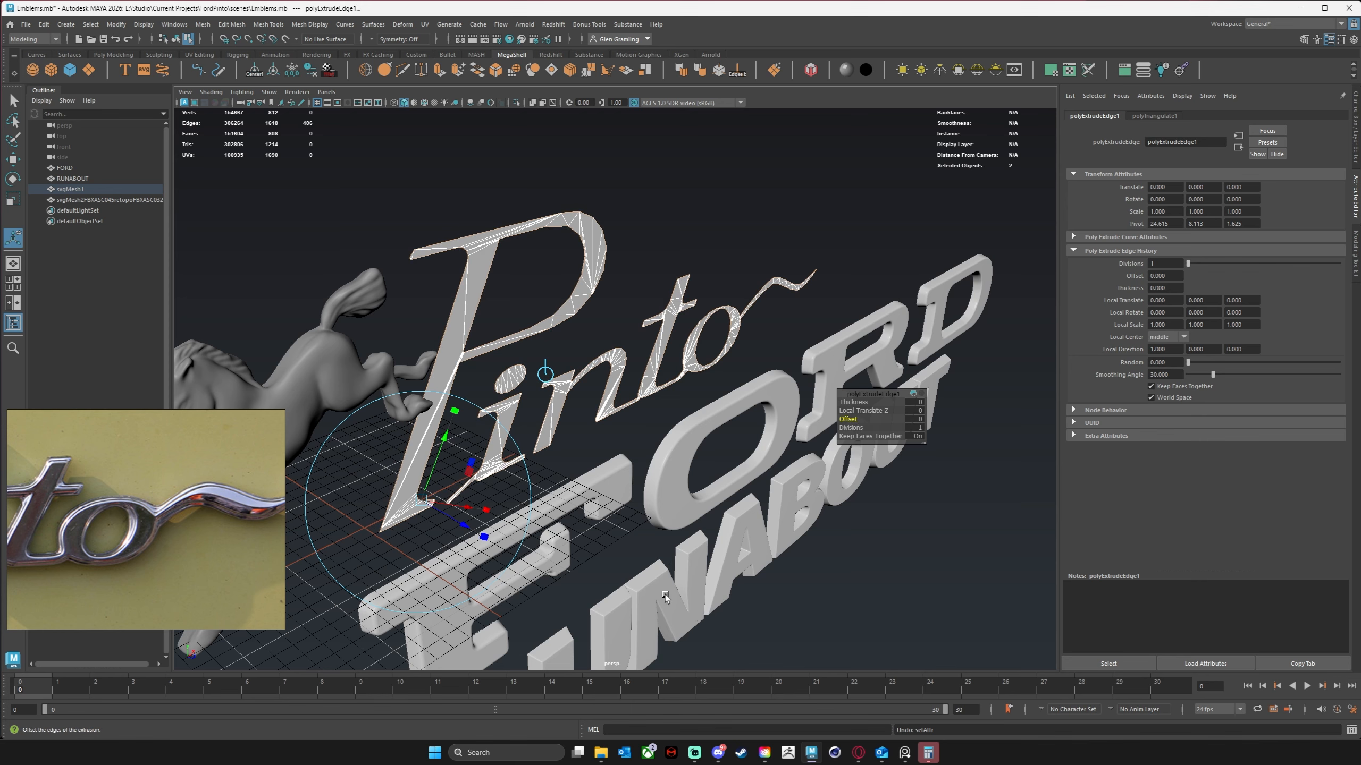
Set the edge extrusion's Offset to 0.3 and inspect the corners of the P, i and n up close.
drag(847, 420, 846, 420)
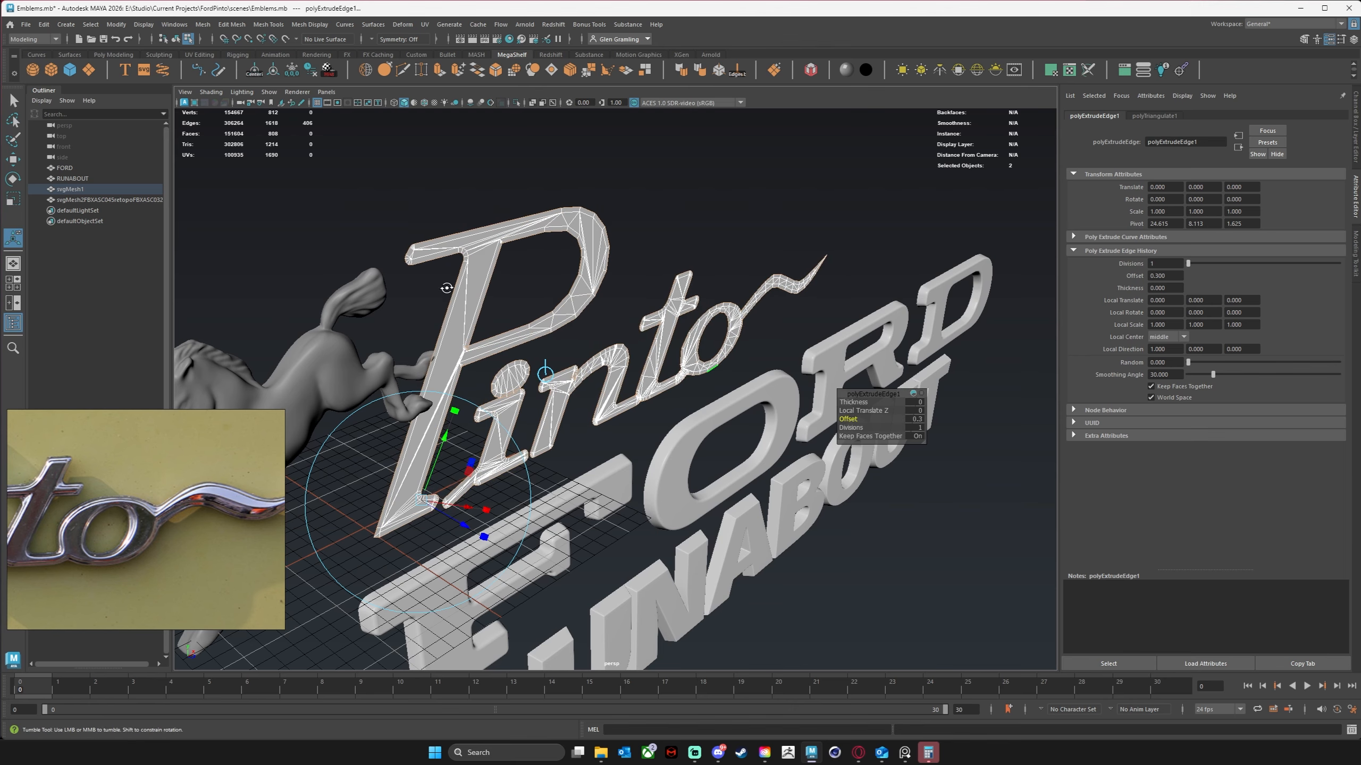
alt+drag(447, 289, 415, 286)
alt+drag(530, 279, 495, 283)
alt+middle_drag(495, 283, 504, 337)
alt+right_drag(503, 337, 664, 329)
alt+right_drag(643, 329, 766, 328)
alt+middle_drag(576, 303, 632, 346)
alt+right_drag(552, 331, 705, 316)
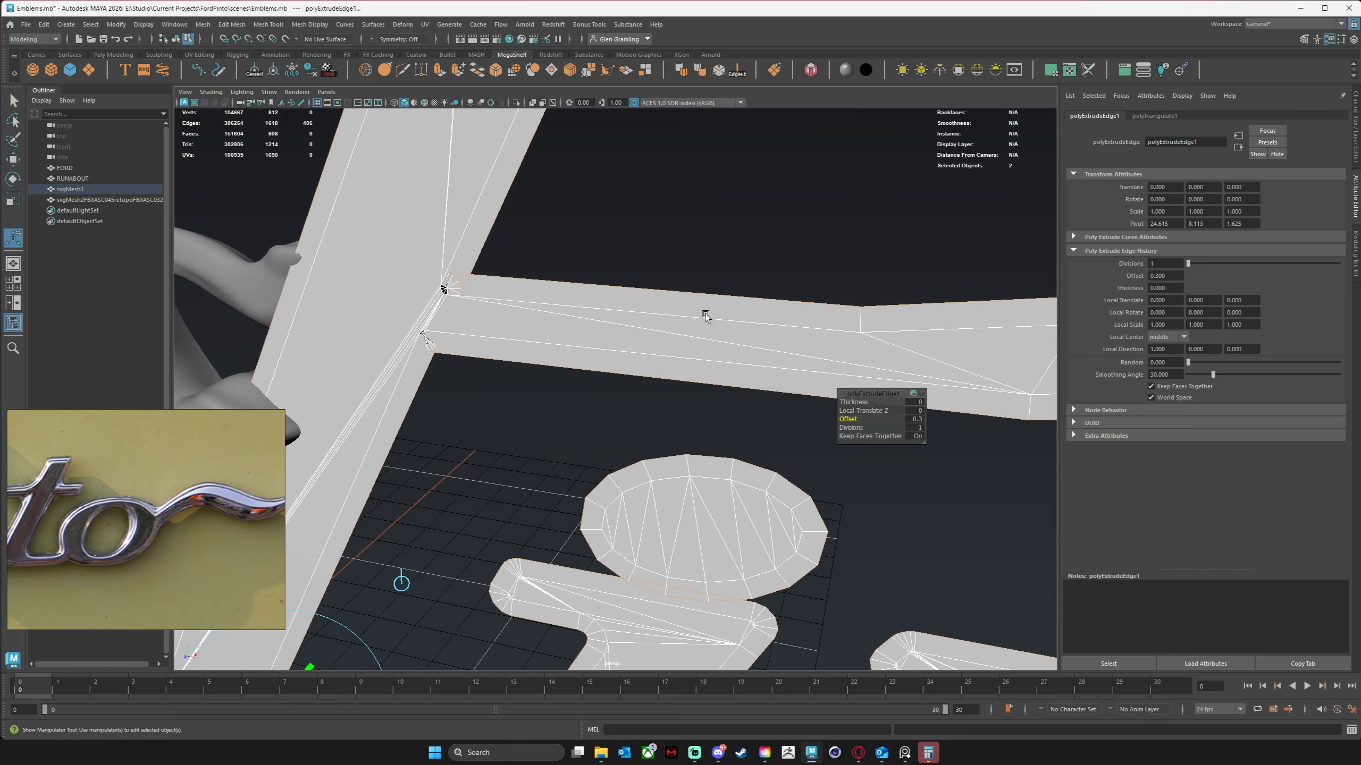
alt+drag(506, 282, 549, 279)
alt+middle_drag(554, 258, 770, 198)
alt+right_drag(552, 383, 480, 368)
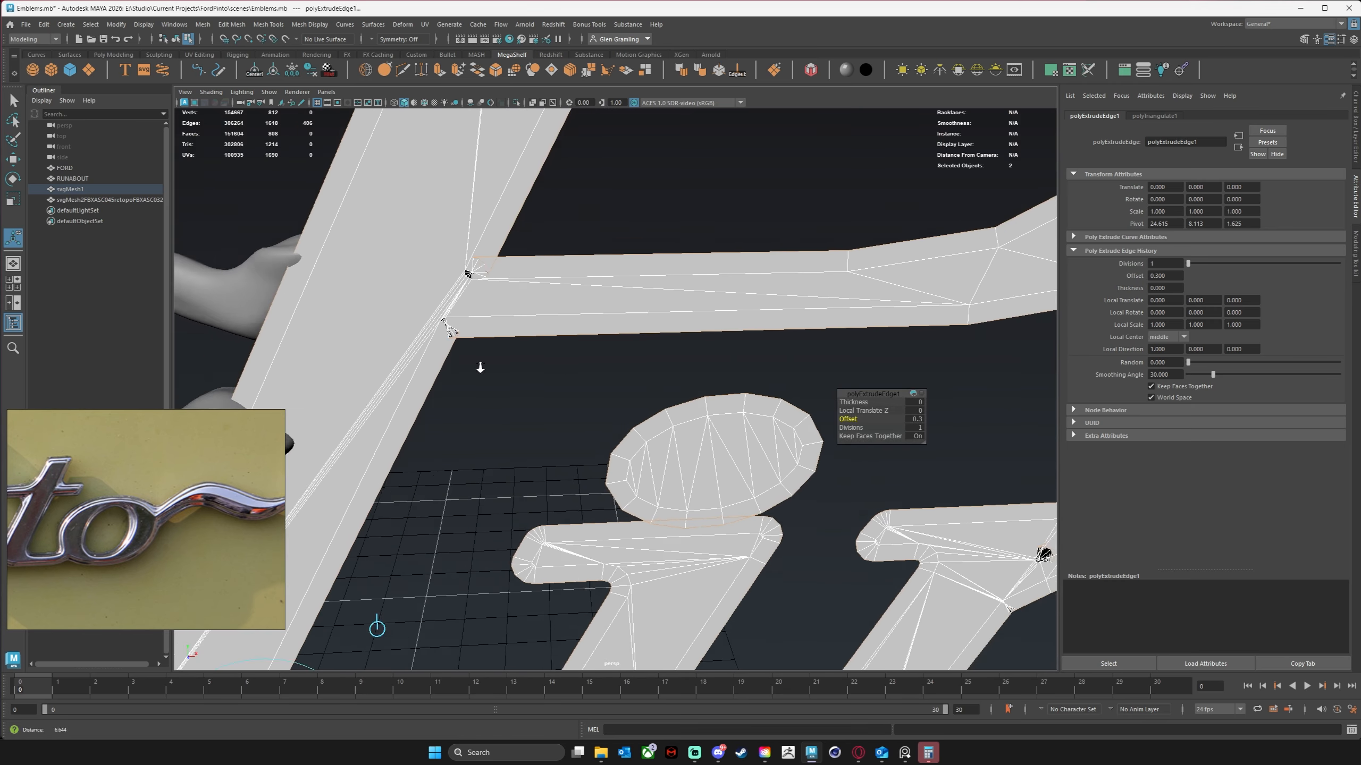
alt+right_drag(600, 357, 479, 347)
mouse_move(610, 337)
alt+middle_down()
mouse_move(619, 308)
mouse_move(606, 354)
alt+middle_up()
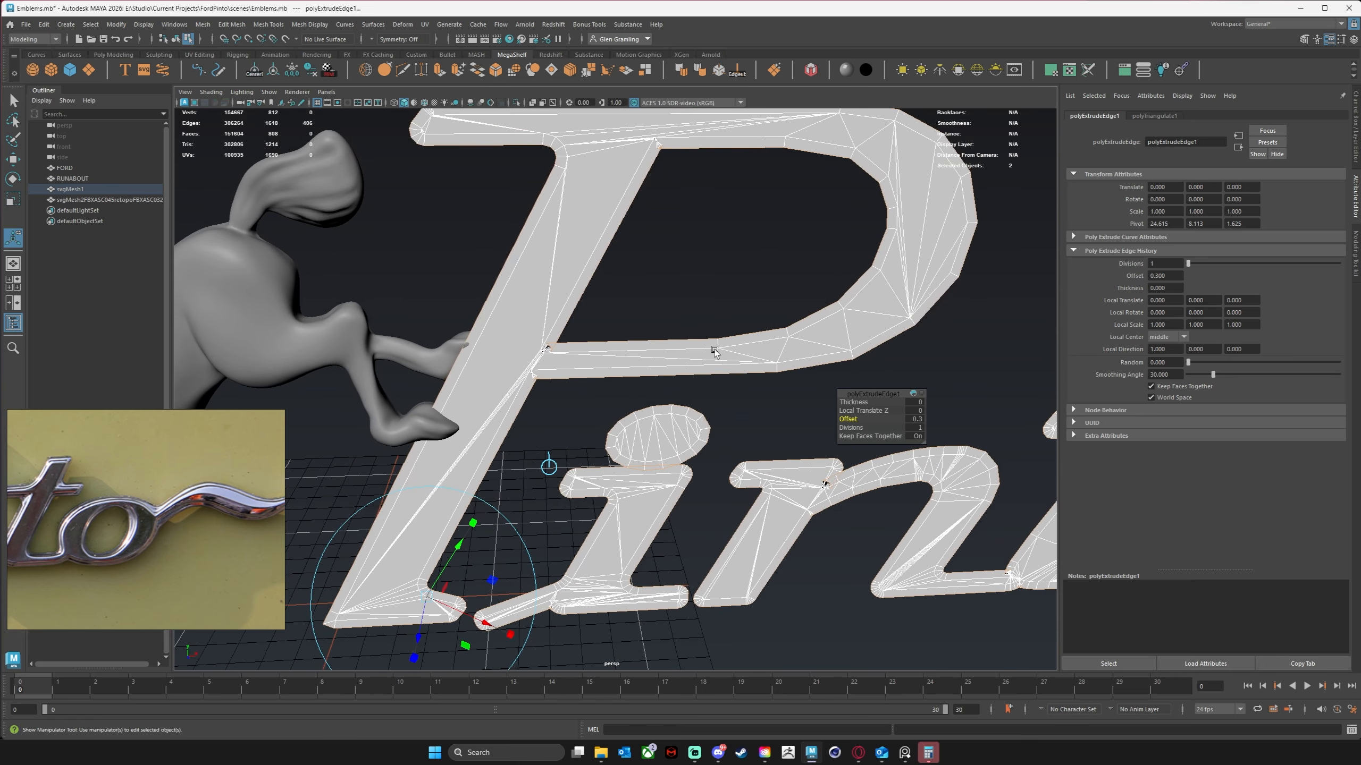
alt+middle_drag(715, 351, 695, 412)
alt+right_drag(732, 419, 646, 413)
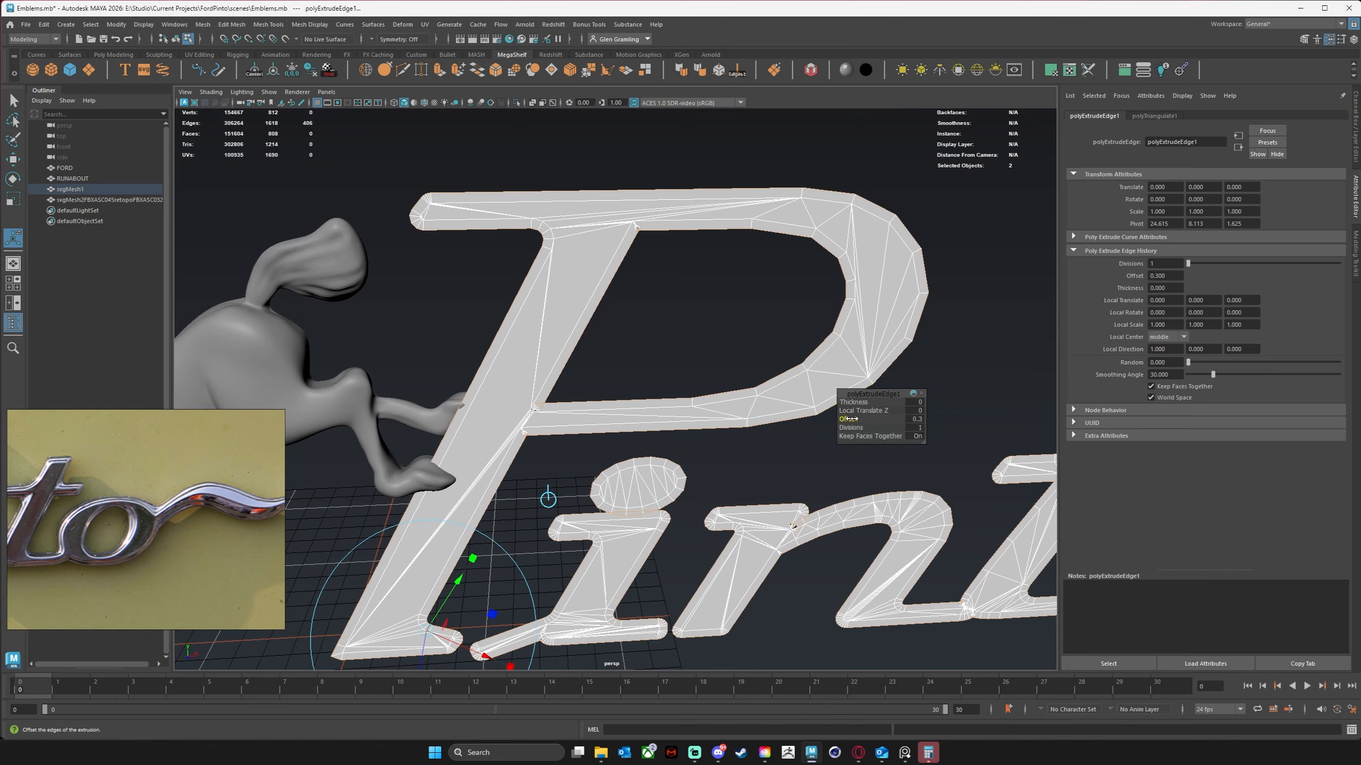
Set the edge extrusion's Offset to 0.1 and inspect the junction of the P's stem and bowl up close.
mouse_move(849, 418)
middle_down()
mouse_move(836, 418)
mouse_move(849, 419)
middle_up()
alt+middle_drag(570, 371, 565, 403)
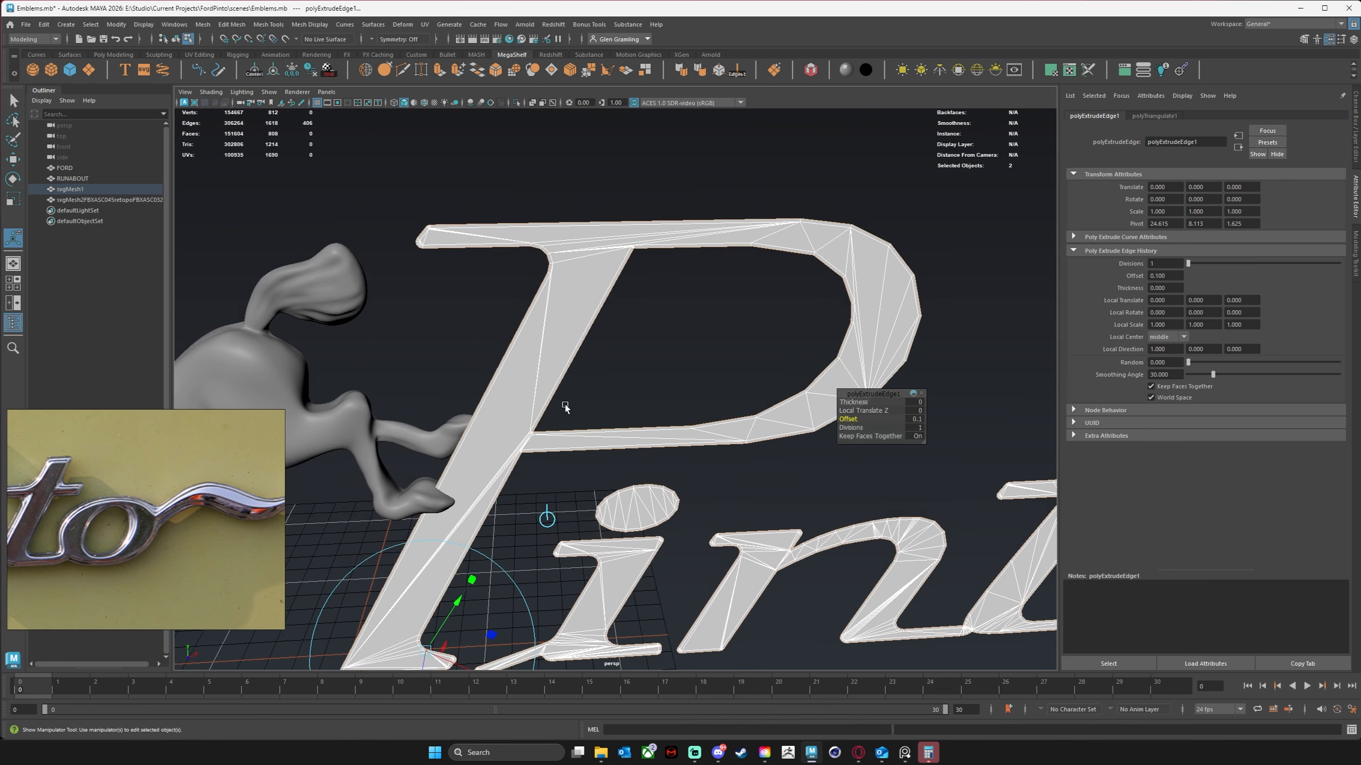
alt+right_drag(565, 403, 747, 393)
alt+middle_drag(638, 316, 654, 347)
alt+drag(560, 340, 581, 376)
alt+middle_drag(581, 376, 644, 301)
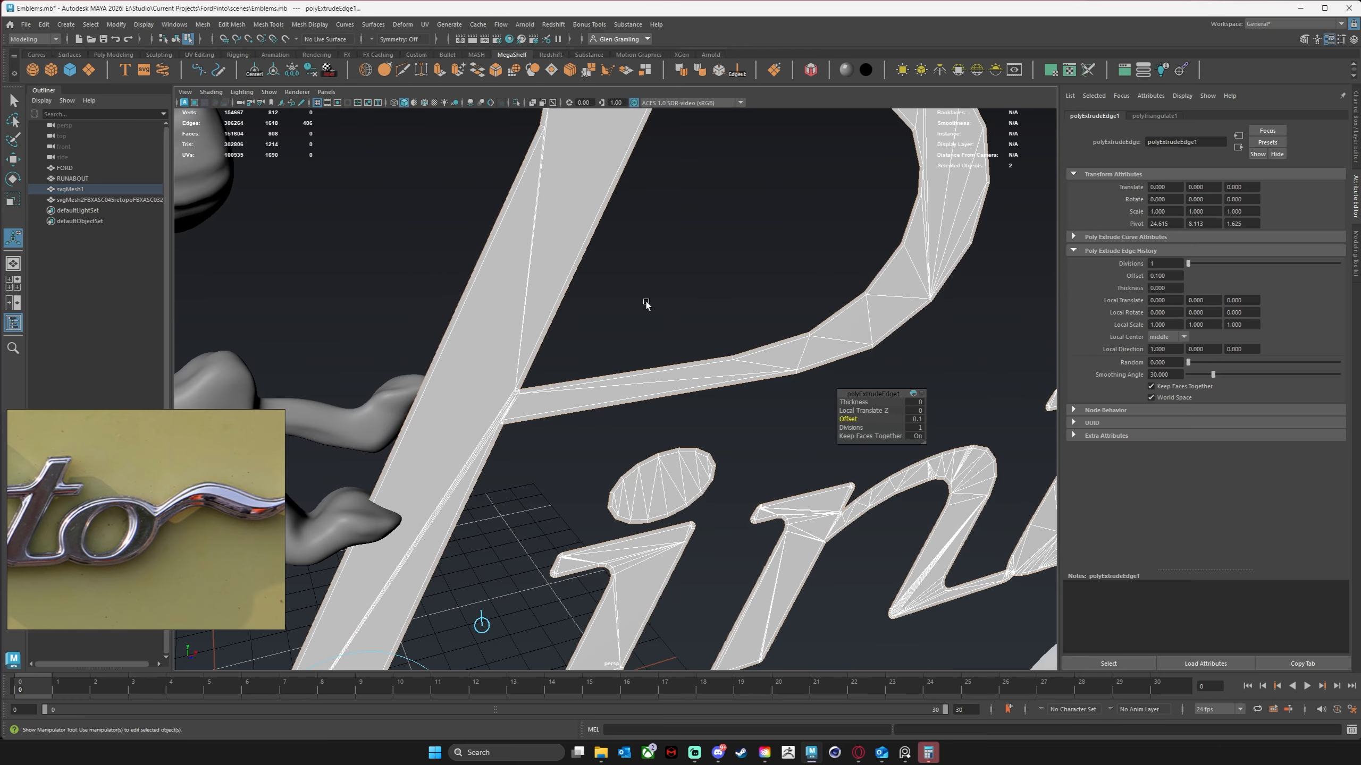
alt+right_drag(644, 300, 857, 343)
alt+right_drag(602, 346, 648, 342)
alt+middle_drag(556, 322, 584, 313)
alt+right_drag(584, 312, 731, 410)
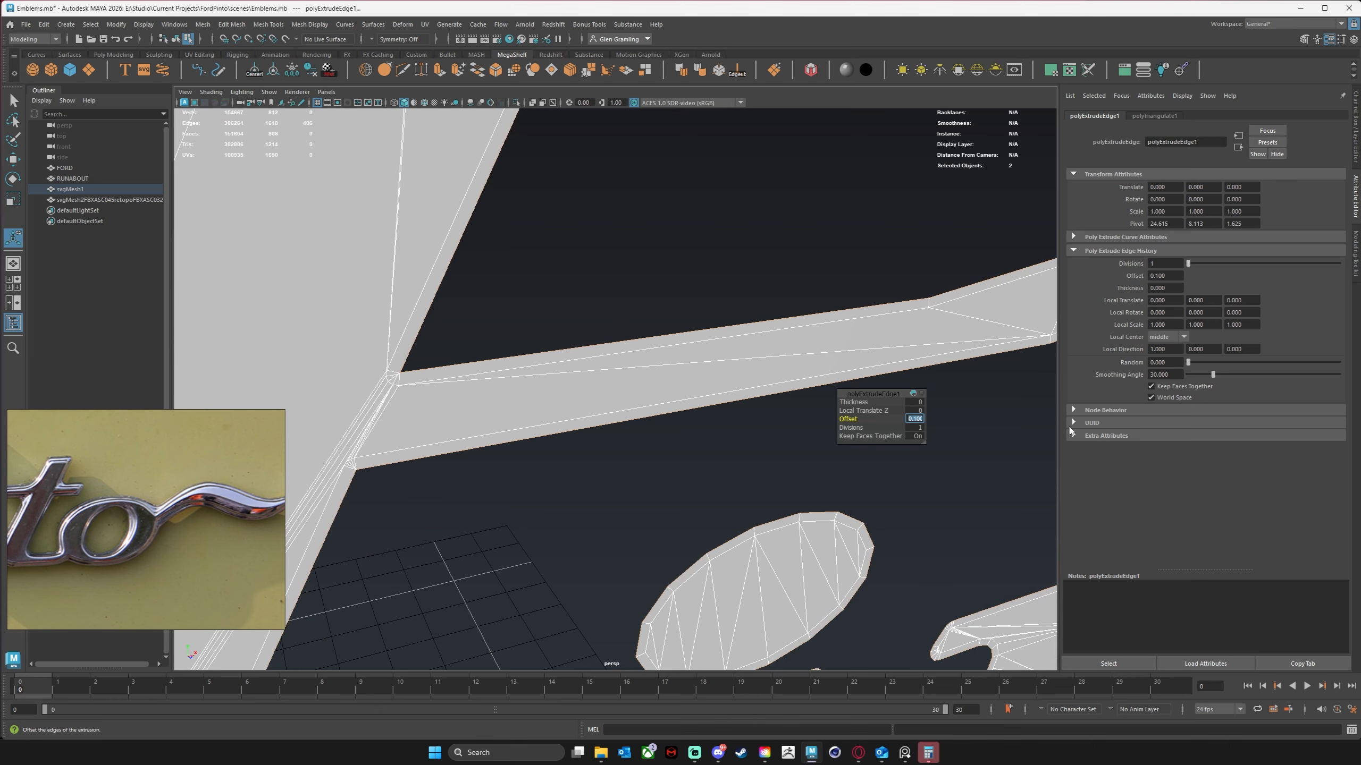
Set the edge extrusion's Offset to 0.05 and check the junction of the P's stem and bowl.
text(5)
key(Return)
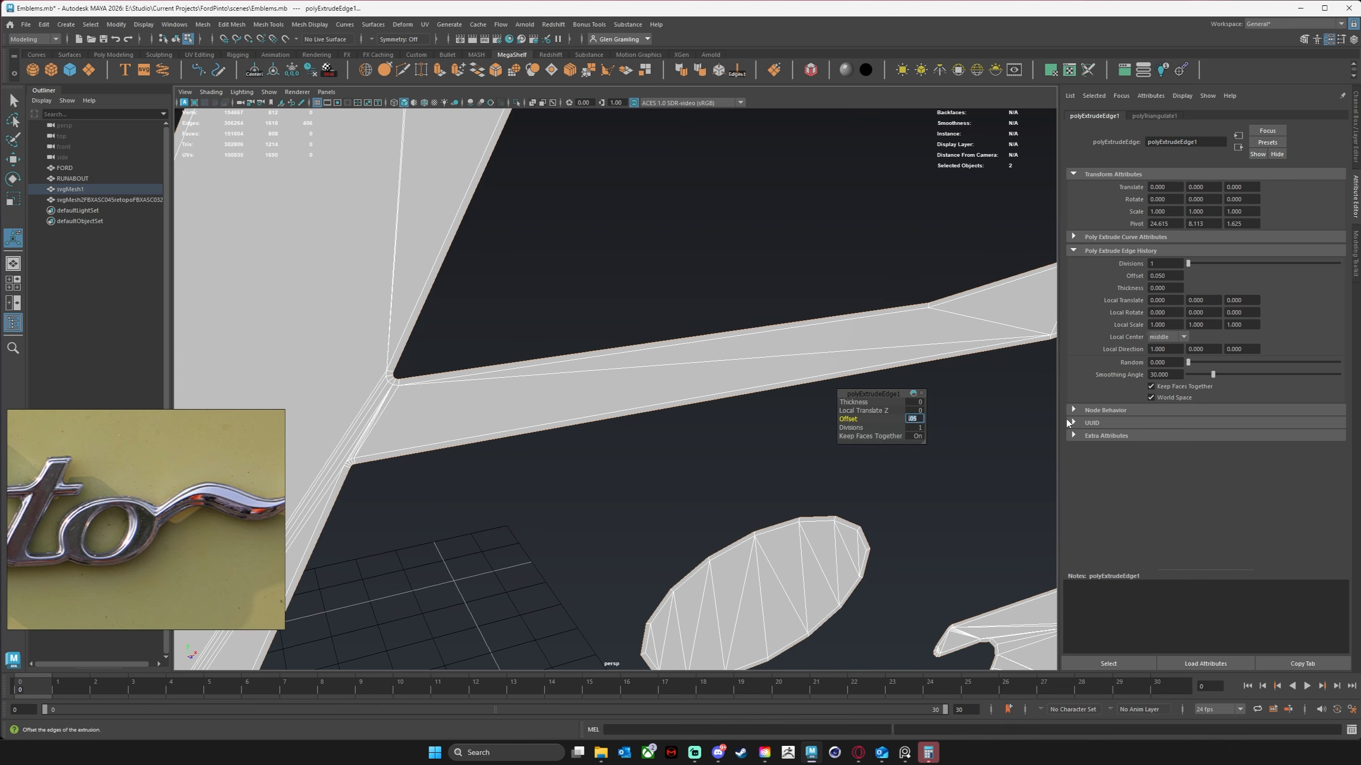
scroll(579, 492, down, 10)
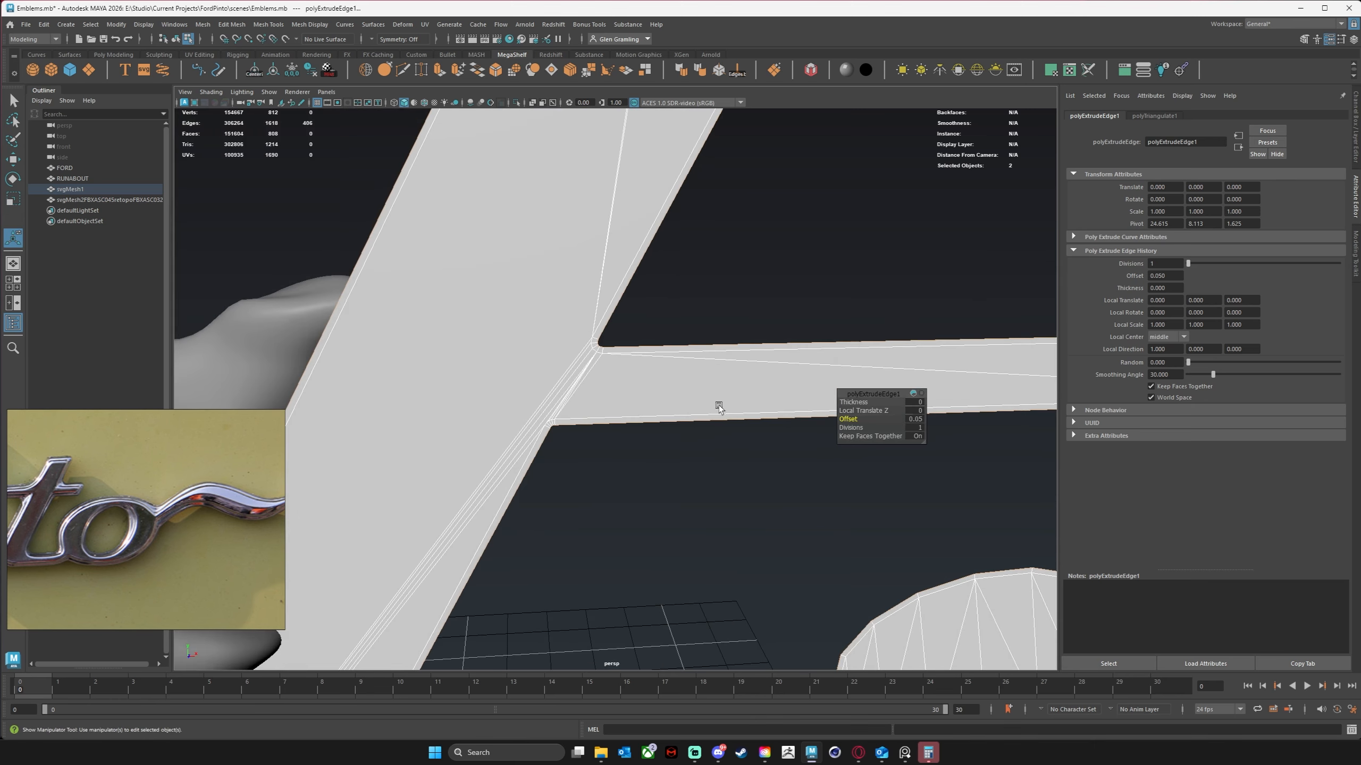
scroll(665, 428, down, 1)
mouse_move(666, 427)
alt+middle_down()
mouse_move(638, 368)
mouse_move(617, 243)
alt+middle_up()
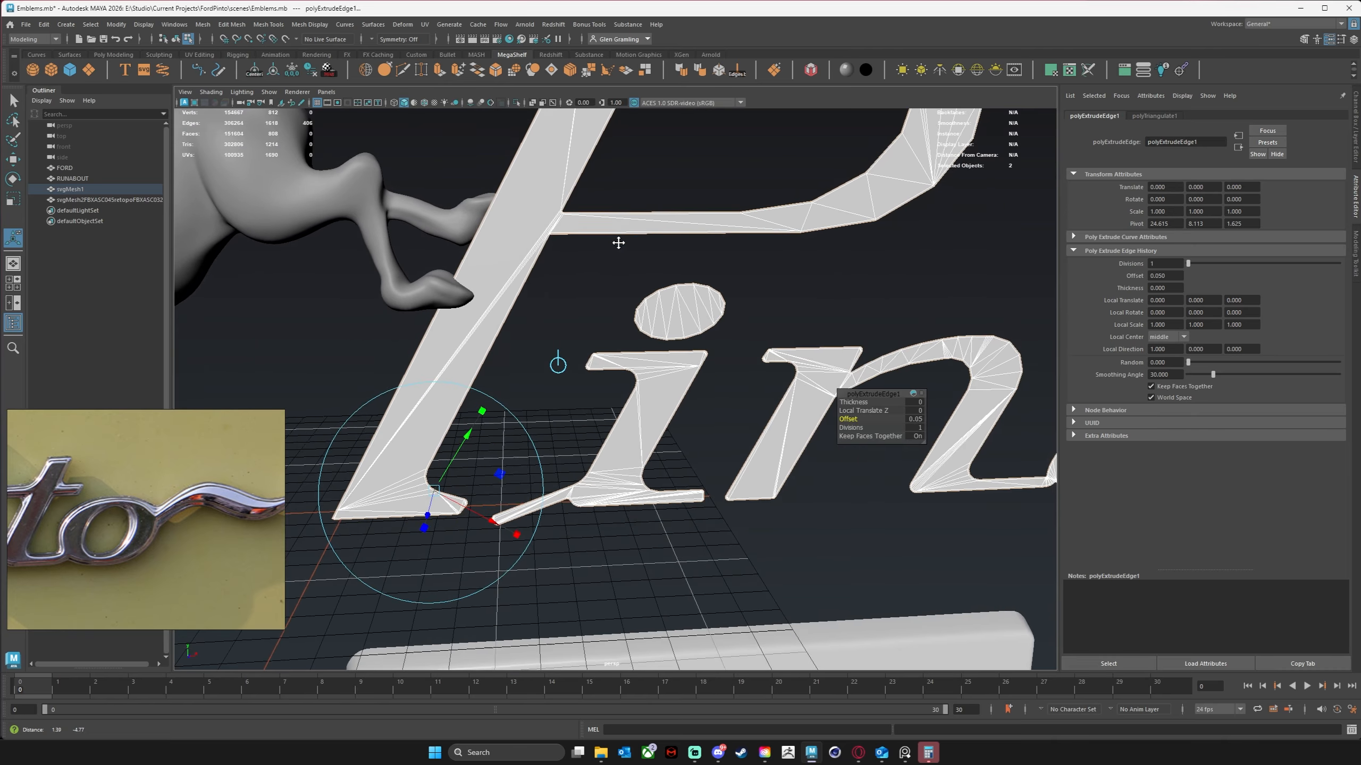
Examine the offset border up close along the feet, stems and crossbar of the i, n and t.
alt+middle_drag(541, 511, 553, 390)
alt+right_drag(551, 391, 1340, 437)
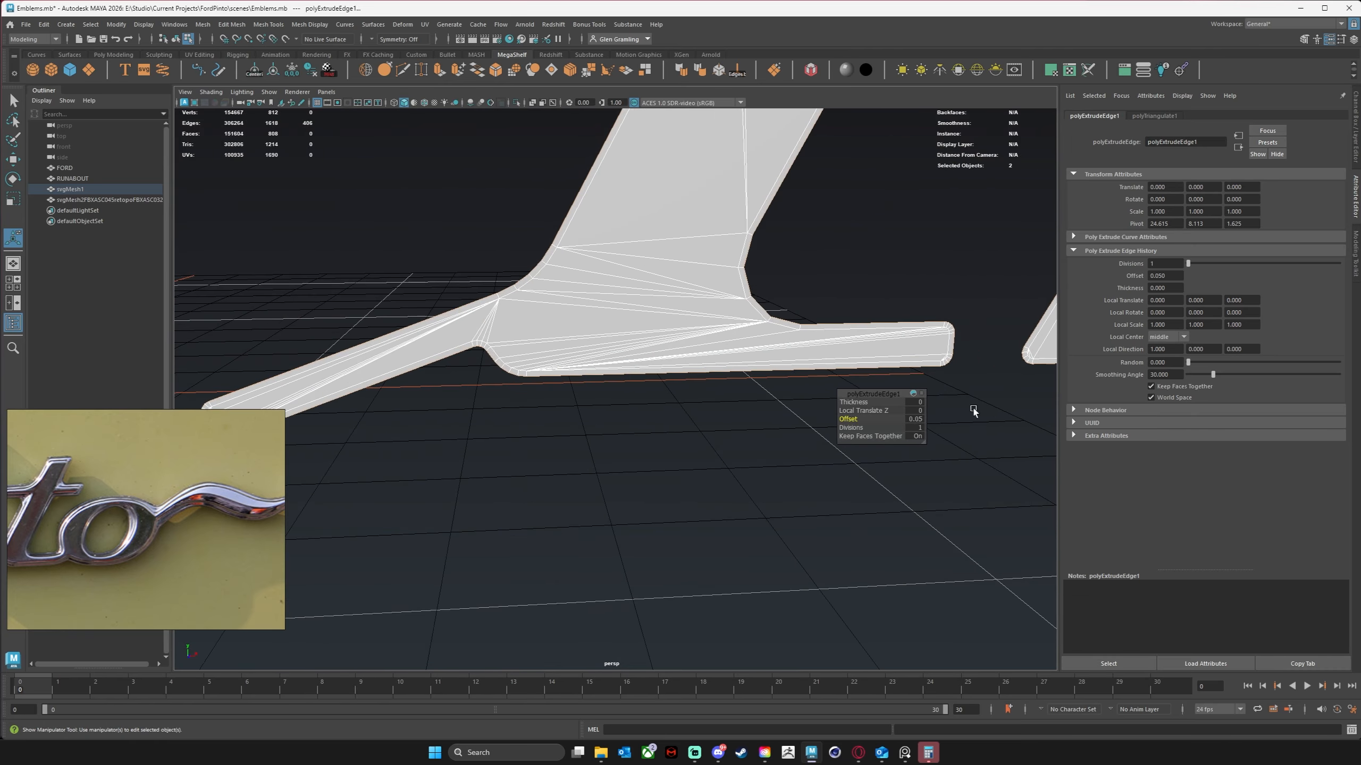
alt+middle_drag(684, 369, 290, 424)
mouse_move(836, 328)
alt+middle_down()
mouse_move(453, 450)
mouse_move(182, 632)
alt+middle_up()
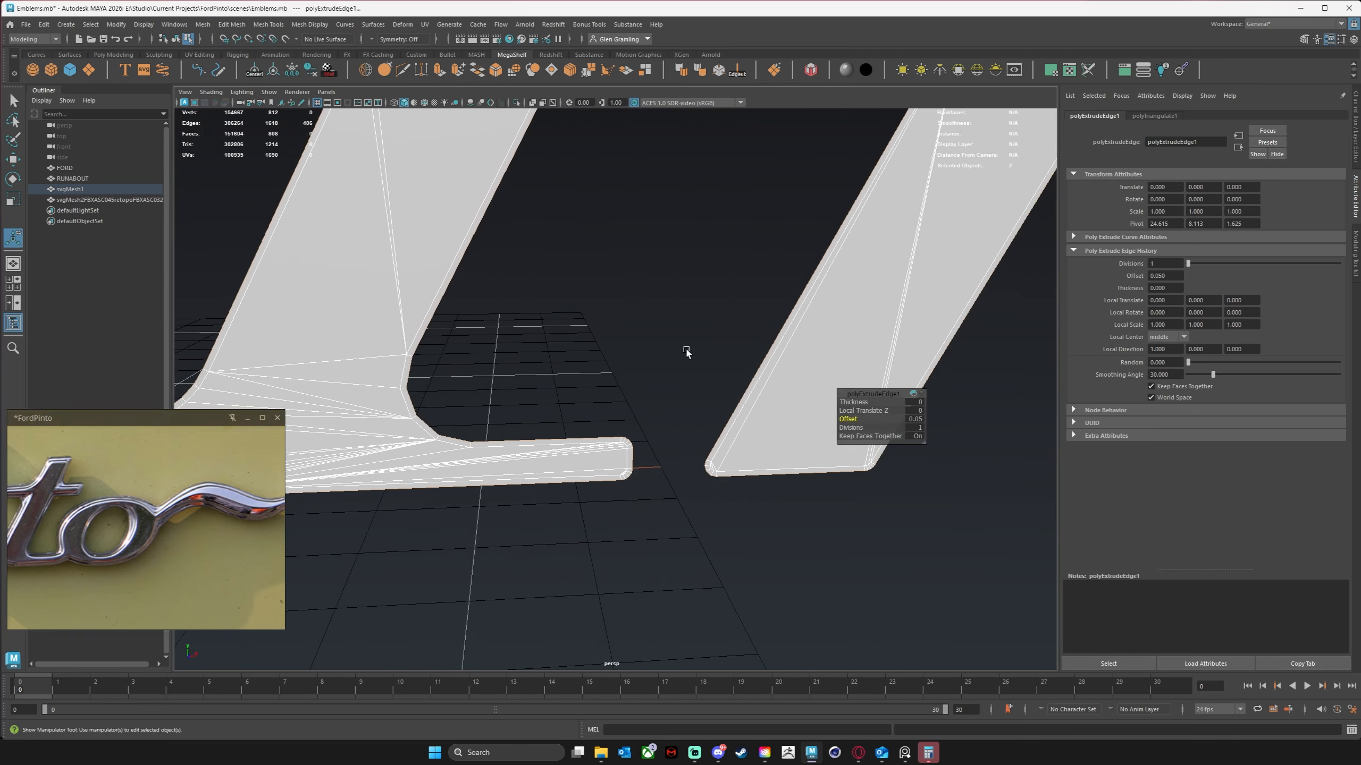
alt+middle_drag(846, 295, 613, 523)
alt+right_drag(613, 523, 455, 487)
alt+middle_drag(568, 489, 289, 505)
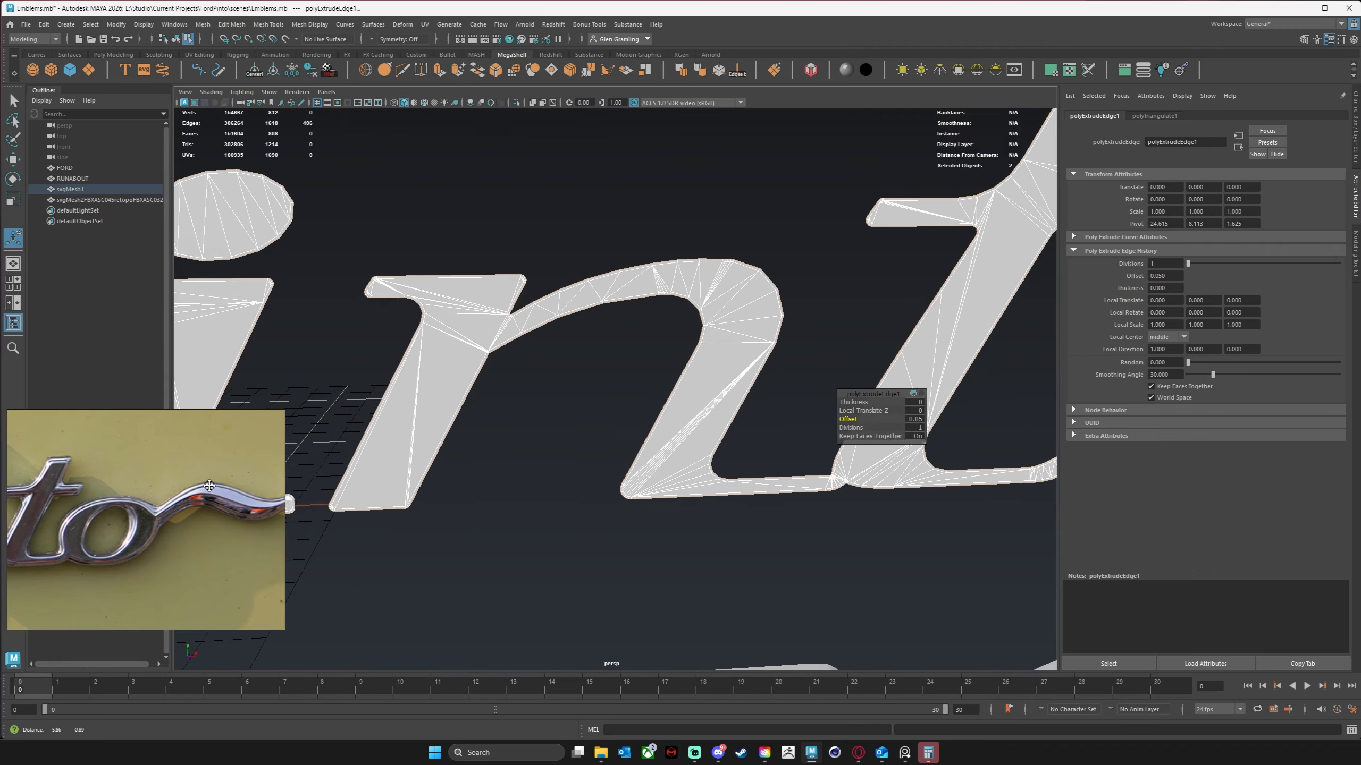
alt+middle_drag(506, 457, 163, 530)
alt+middle_drag(598, 450, 522, 510)
alt+right_drag(793, 450, 993, 432)
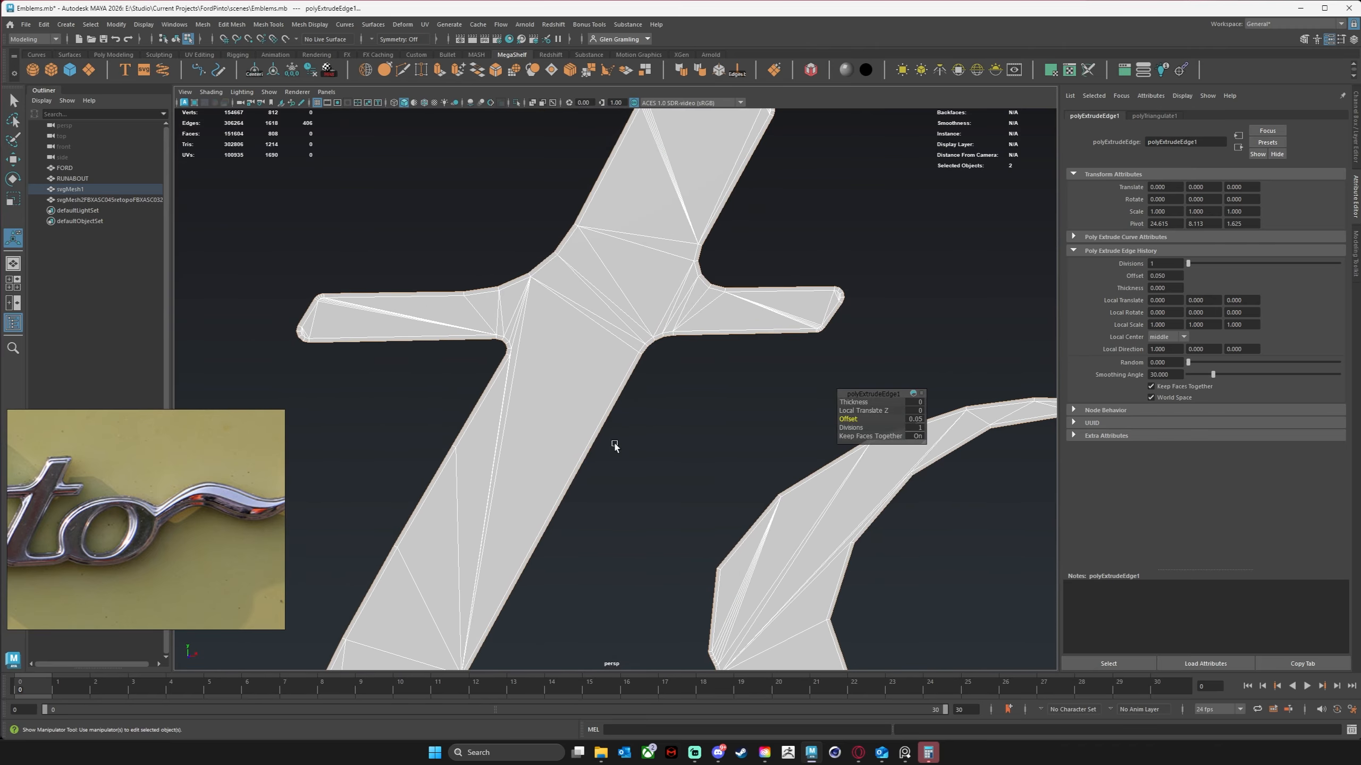
alt+right_drag(614, 447, 456, 424)
alt+middle_drag(532, 423, 616, 410)
alt+right_drag(616, 410, 509, 407)
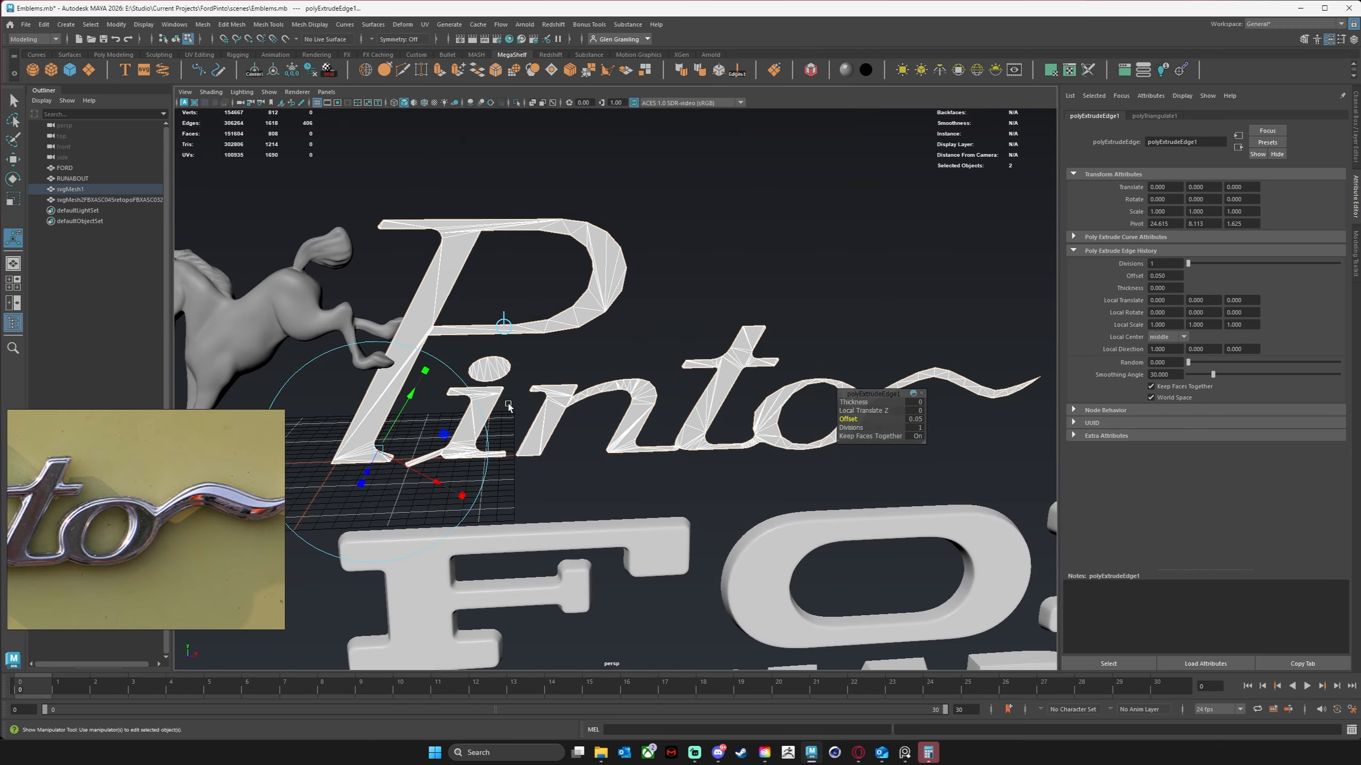
Examine the whole Pinto lettering from several angles, checking the offset border at the P's stem and bowl junction.
alt+drag(562, 410, 647, 418)
alt+right_drag(647, 418, 695, 405)
alt+middle_drag(696, 405, 734, 425)
alt+right_drag(734, 424, 693, 440)
alt+drag(693, 440, 644, 410)
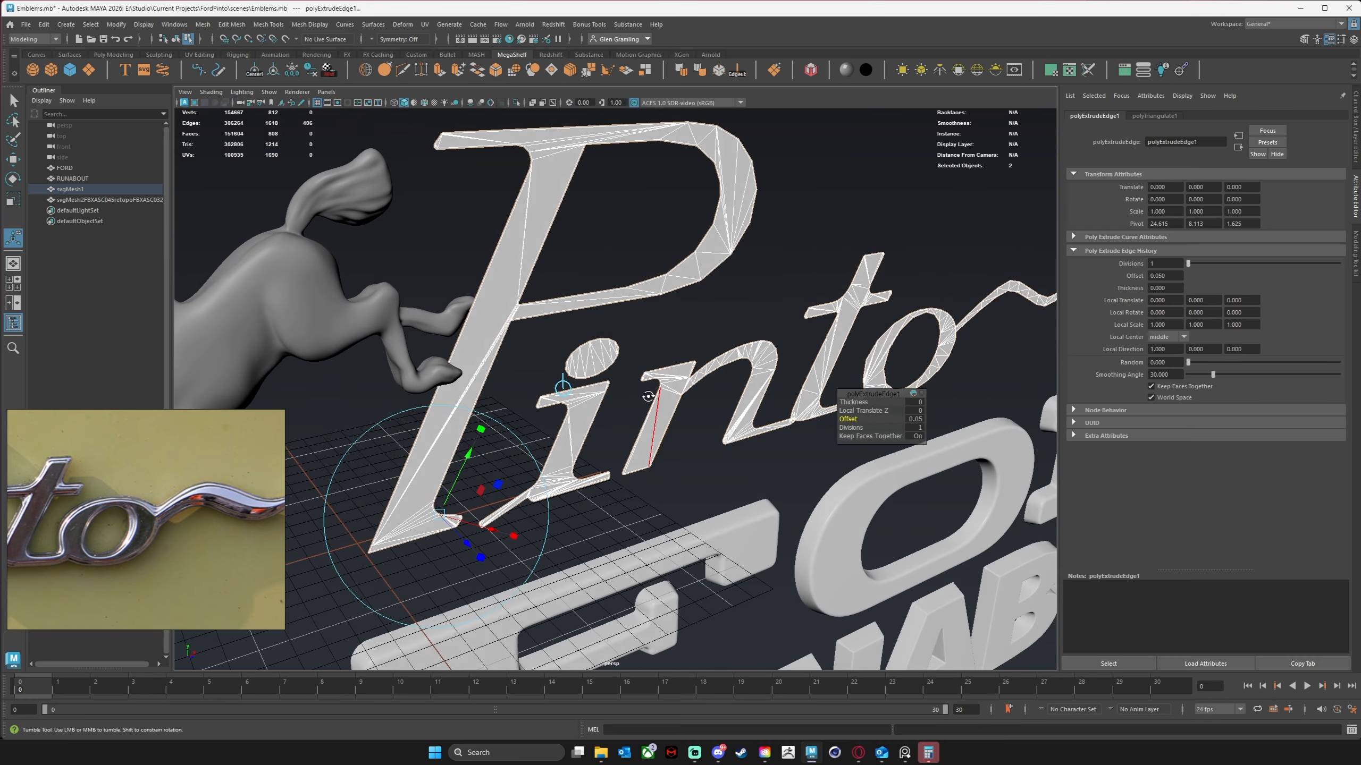
alt+right_drag(678, 406, 788, 304)
alt+drag(788, 305, 667, 295)
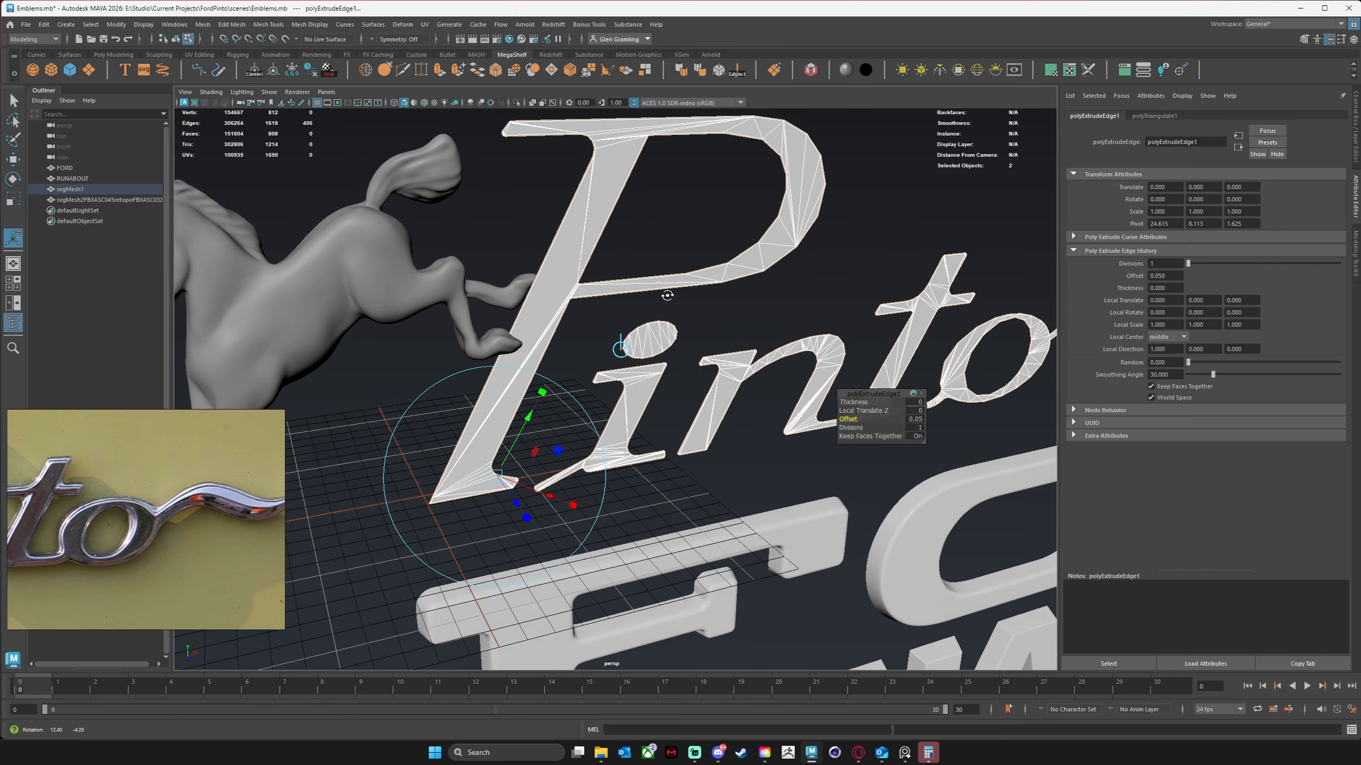
scroll(677, 321, up, 5)
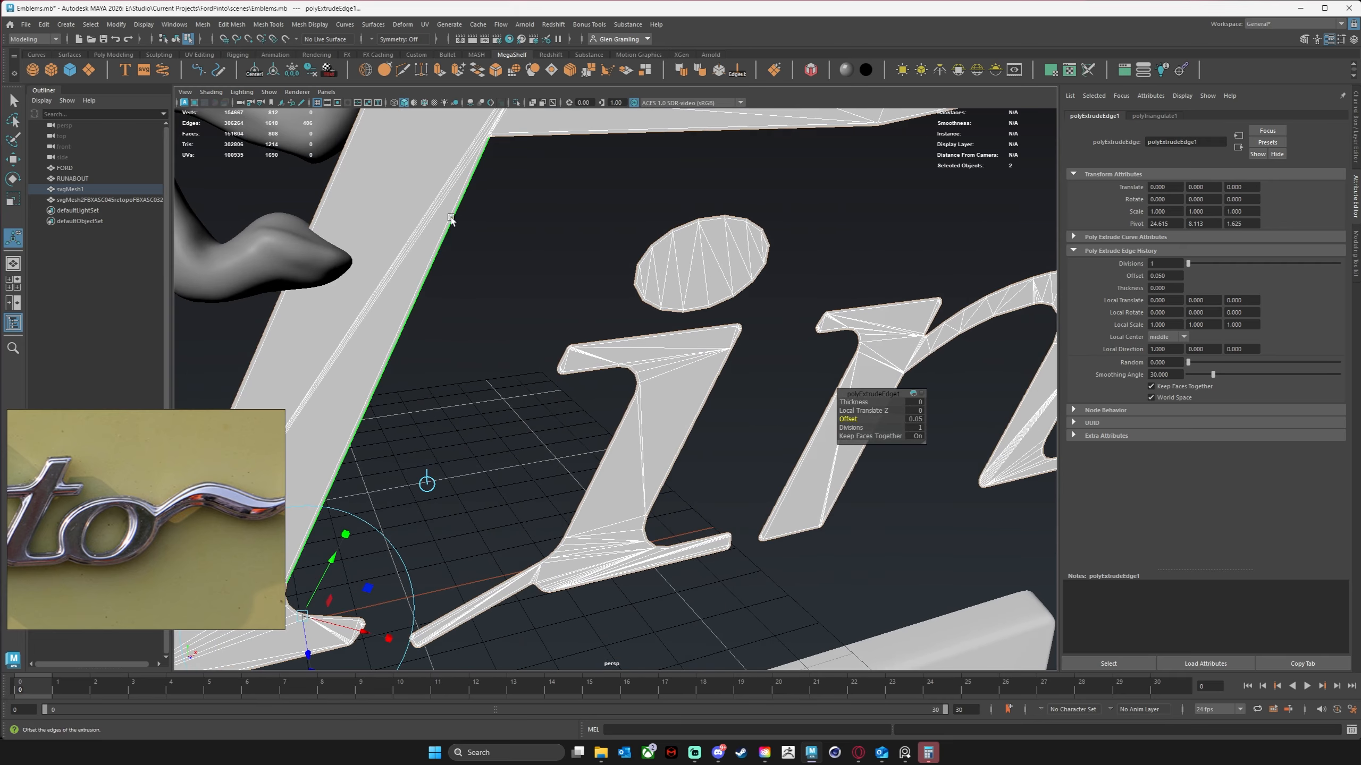
alt+middle_drag(484, 330, 519, 359)
scroll(555, 344, down, 4)
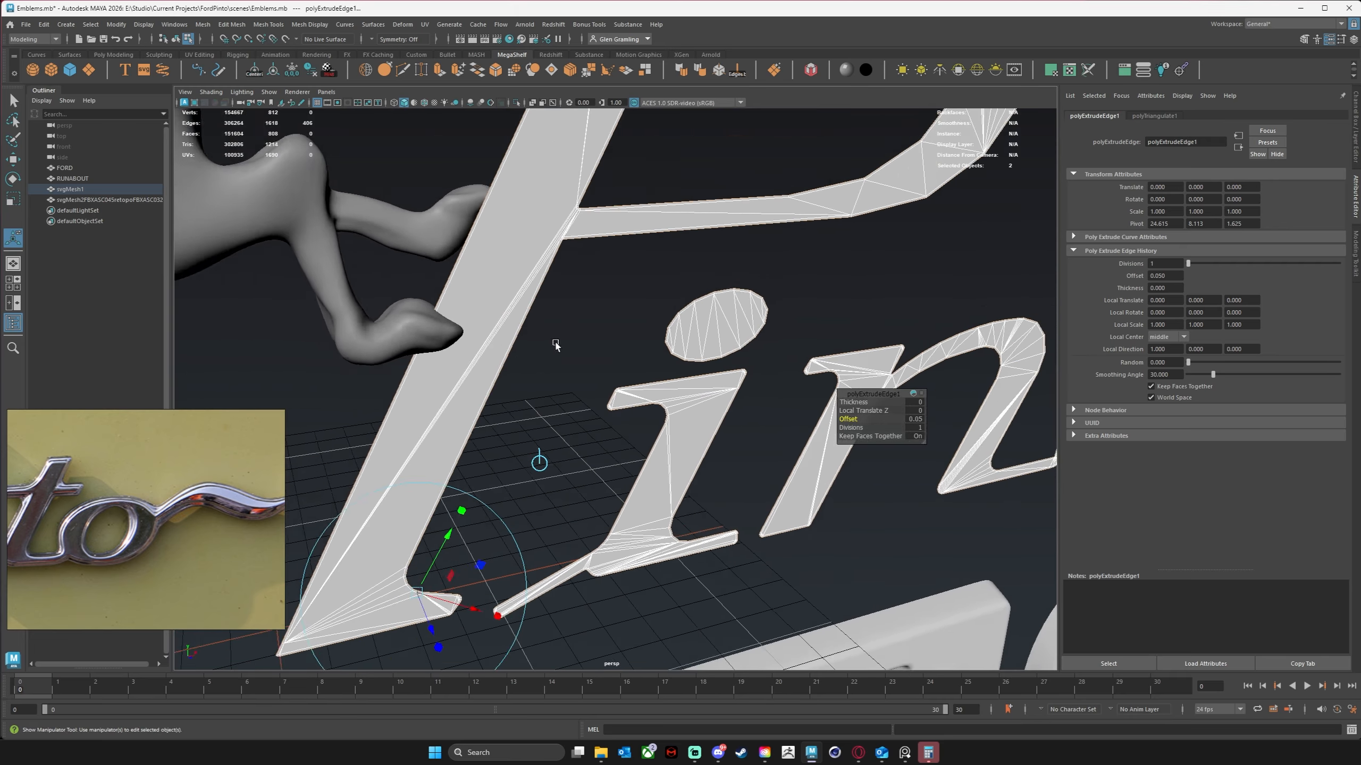
alt+middle_drag(639, 319, 548, 387)
alt+right_drag(549, 387, 501, 374)
mouse_move(513, 374)
alt+middle_down()
mouse_move(493, 360)
mouse_move(505, 355)
mouse_move(496, 365)
alt+middle_up()
scroll(681, 298, up, 1)
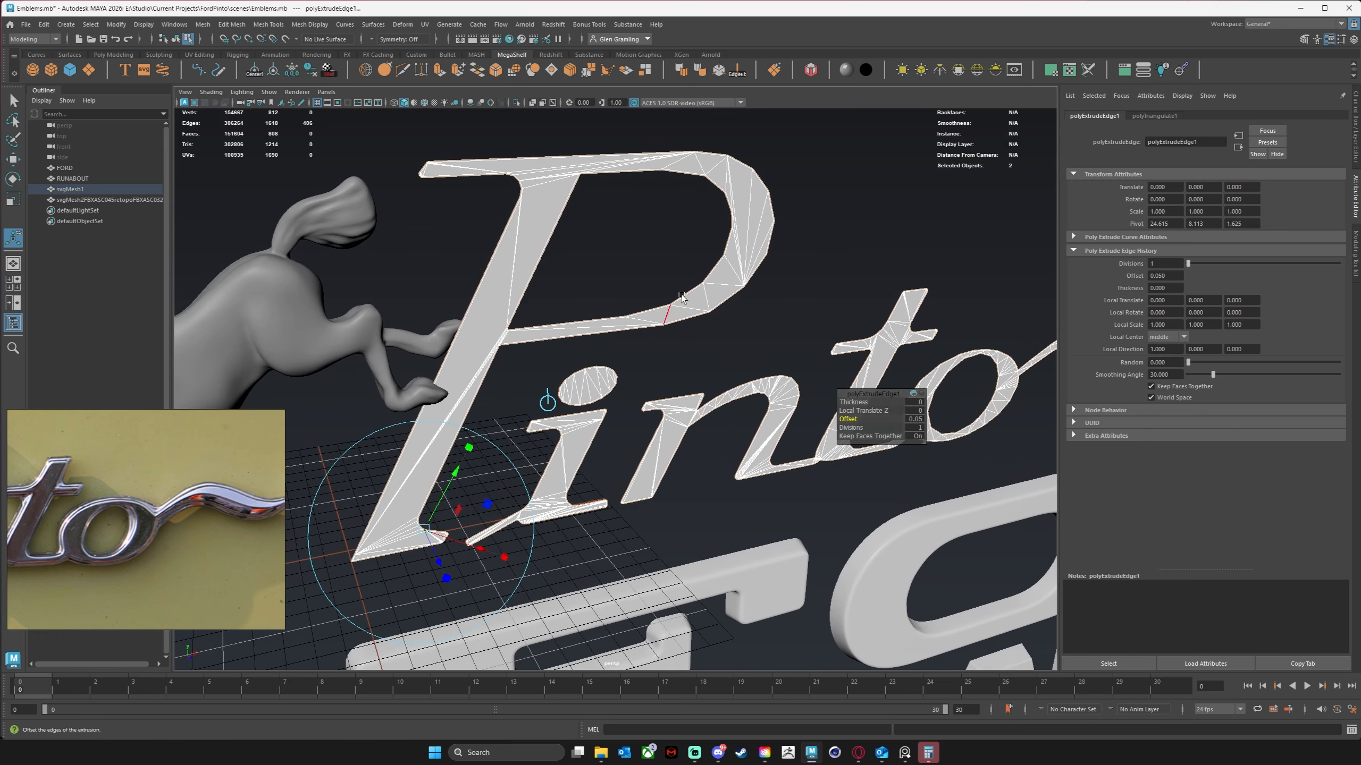
scroll(599, 352, up, 5)
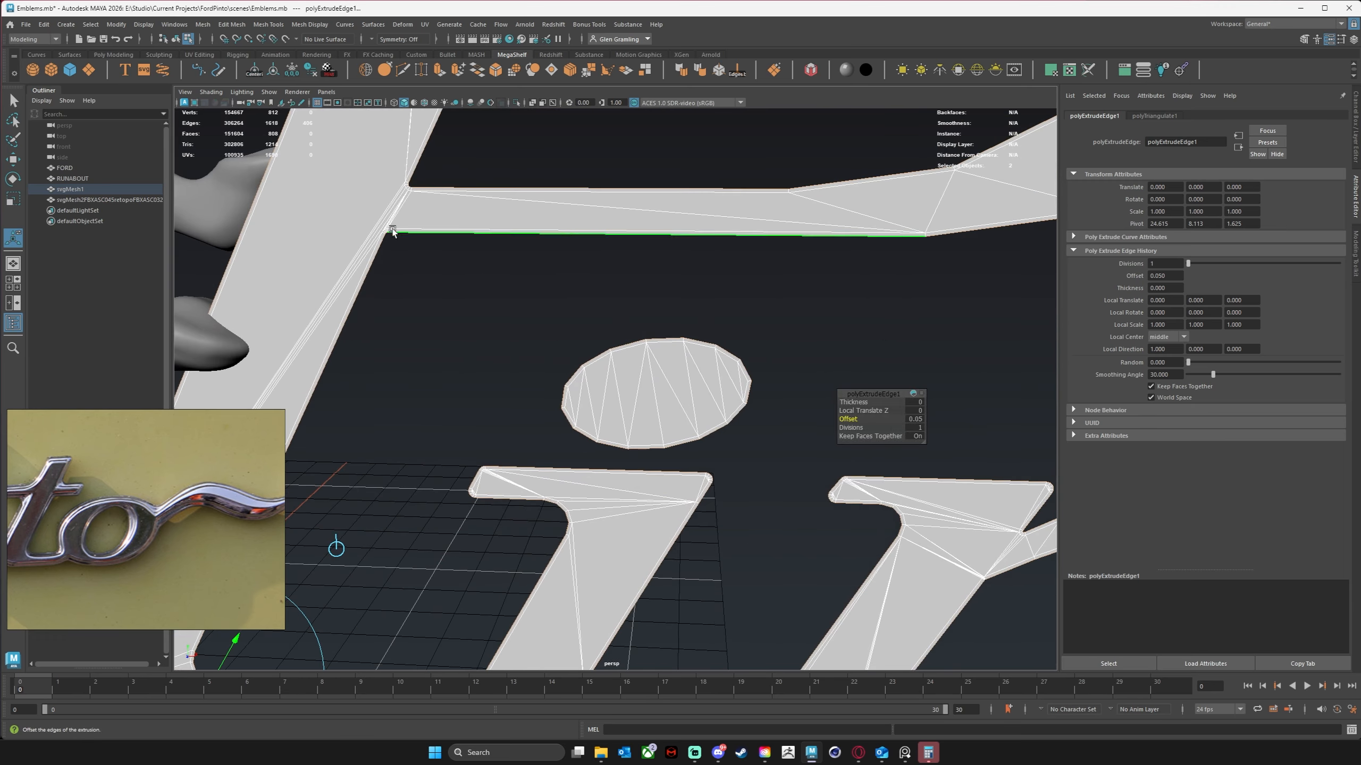
scroll(445, 304, down, 6)
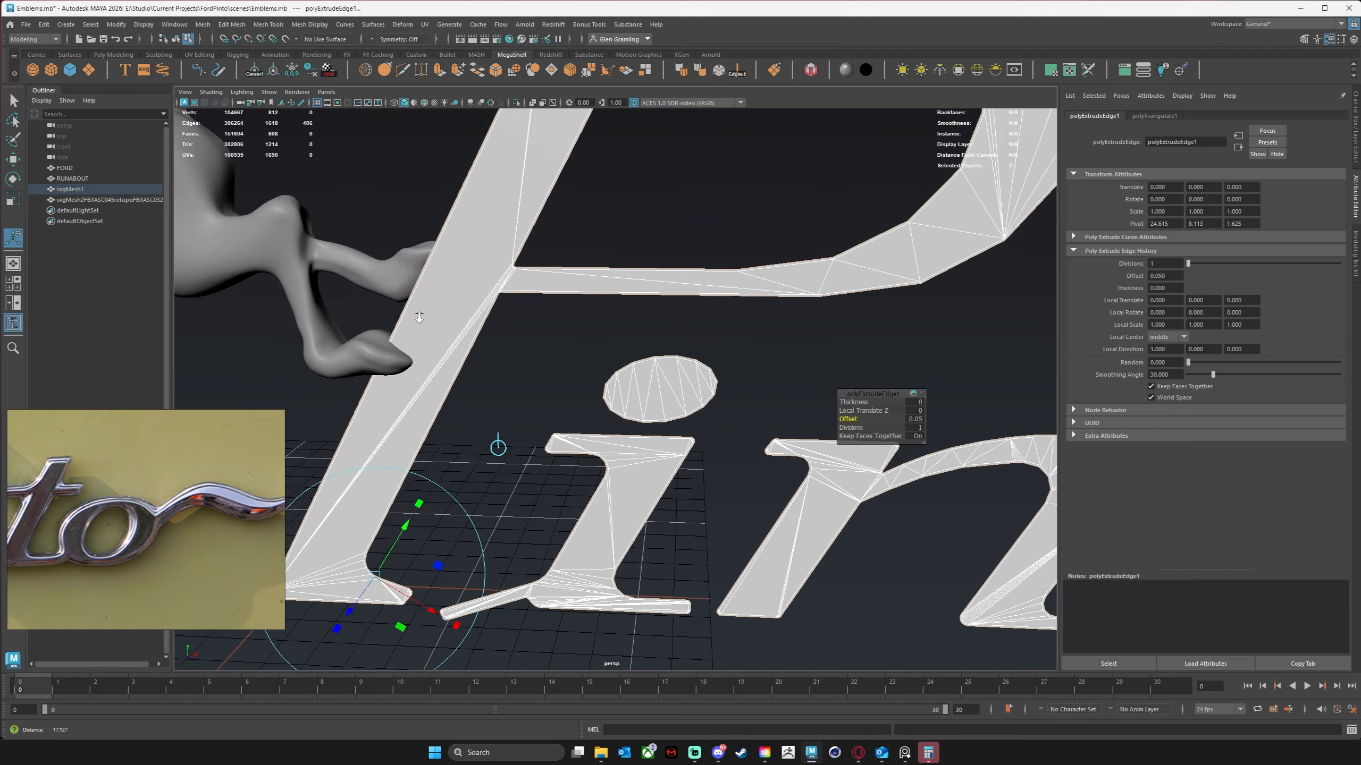
alt+drag(621, 331, 533, 368)
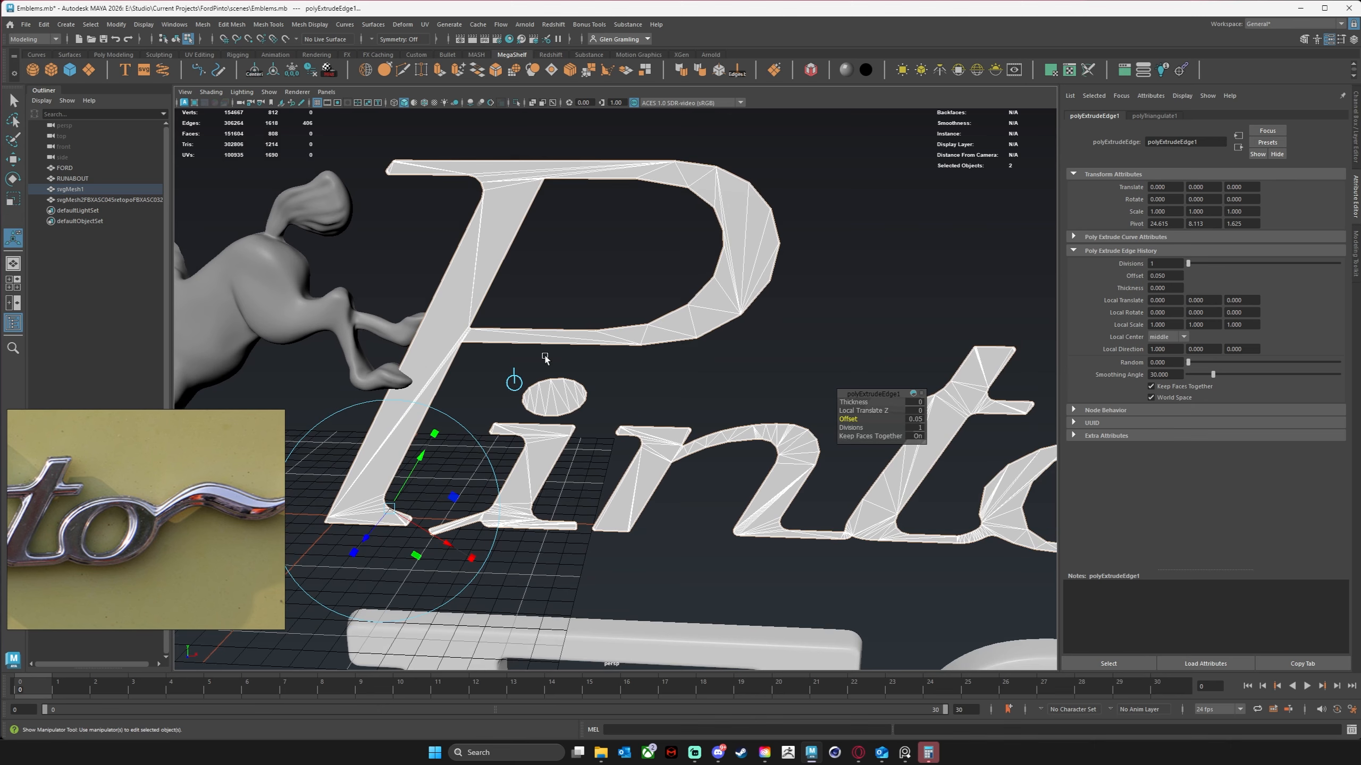
alt+drag(573, 375, 725, 408)
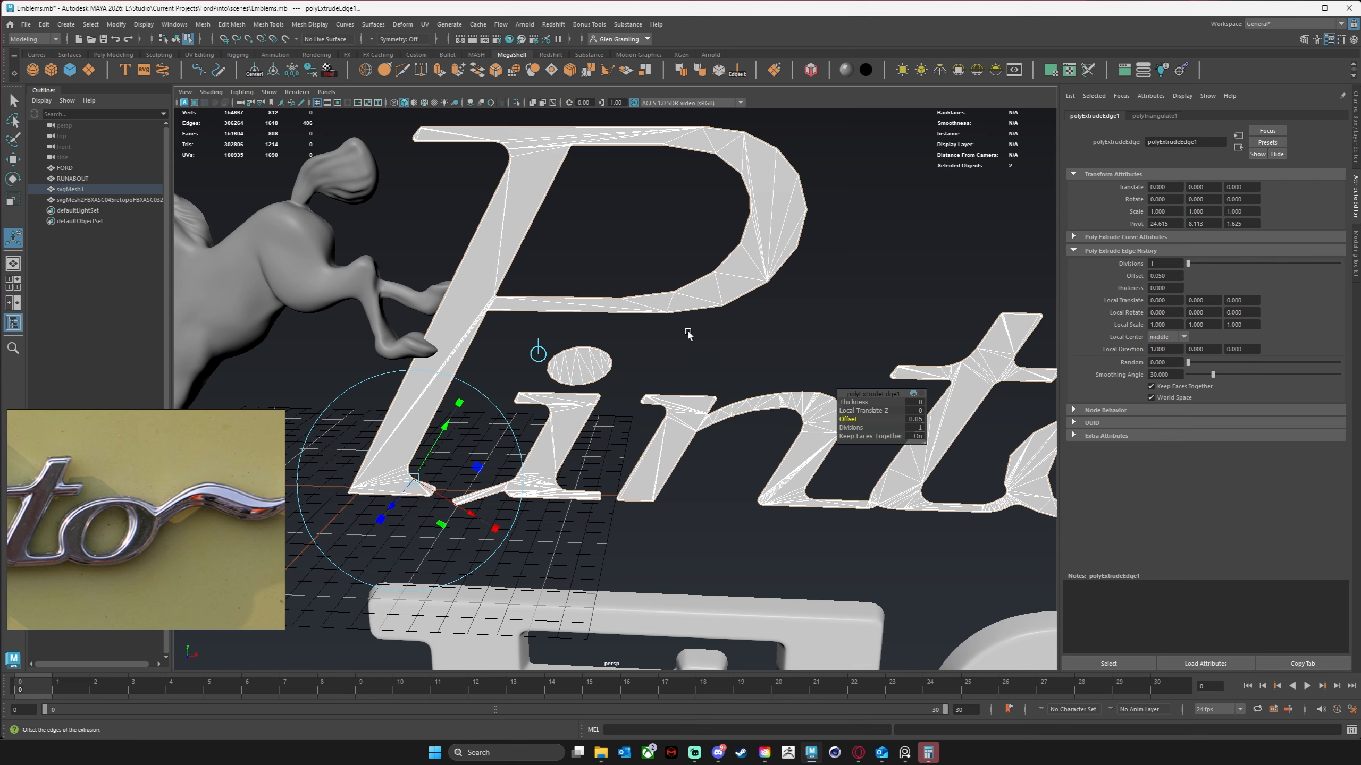
Extrude the lettering's outline edges again with an Offset of 0.2 and inspect the bases of the P and i.
key(ctrl+e)
drag(853, 419, 853, 420)
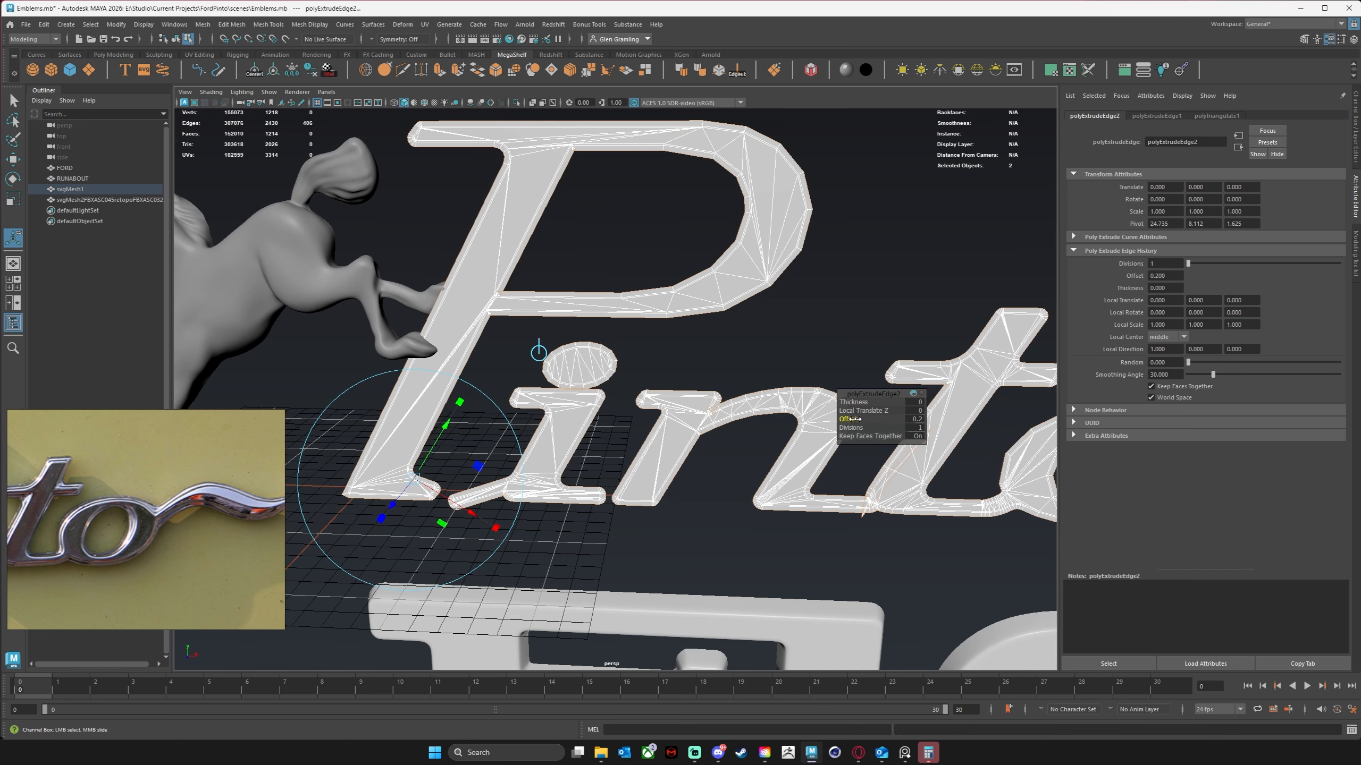
alt+right_drag(500, 362, 643, 332)
alt+middle_drag(479, 259, 580, 325)
alt+right_drag(494, 344, 742, 328)
mouse_move(565, 326)
alt+middle_down()
mouse_move(679, 358)
mouse_move(775, 340)
mouse_move(887, 196)
alt+middle_up()
alt+middle_drag(650, 413, 773, 185)
mouse_move(594, 413)
alt+middle_down()
mouse_move(690, 319)
mouse_move(710, 262)
mouse_move(823, 243)
mouse_move(899, 258)
mouse_move(779, 280)
alt+middle_up()
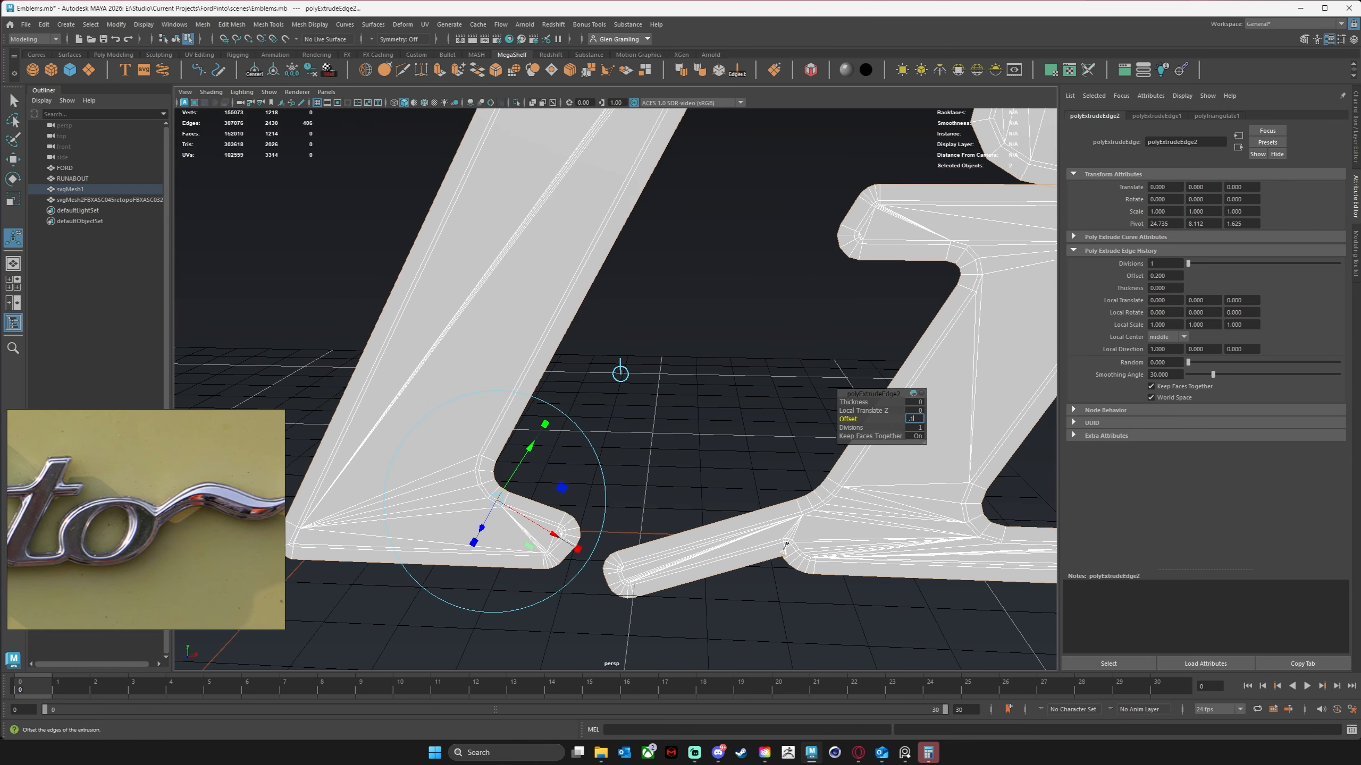
Set the second edge extrusion's Offset to 0.1 and inspect the P's stem and bowl junction.
key(Return)
alt+middle_drag(654, 380, 660, 453)
alt+right_drag(708, 331, 495, 307)
alt+middle_drag(744, 343, 569, 592)
alt+right_drag(544, 462, 688, 457)
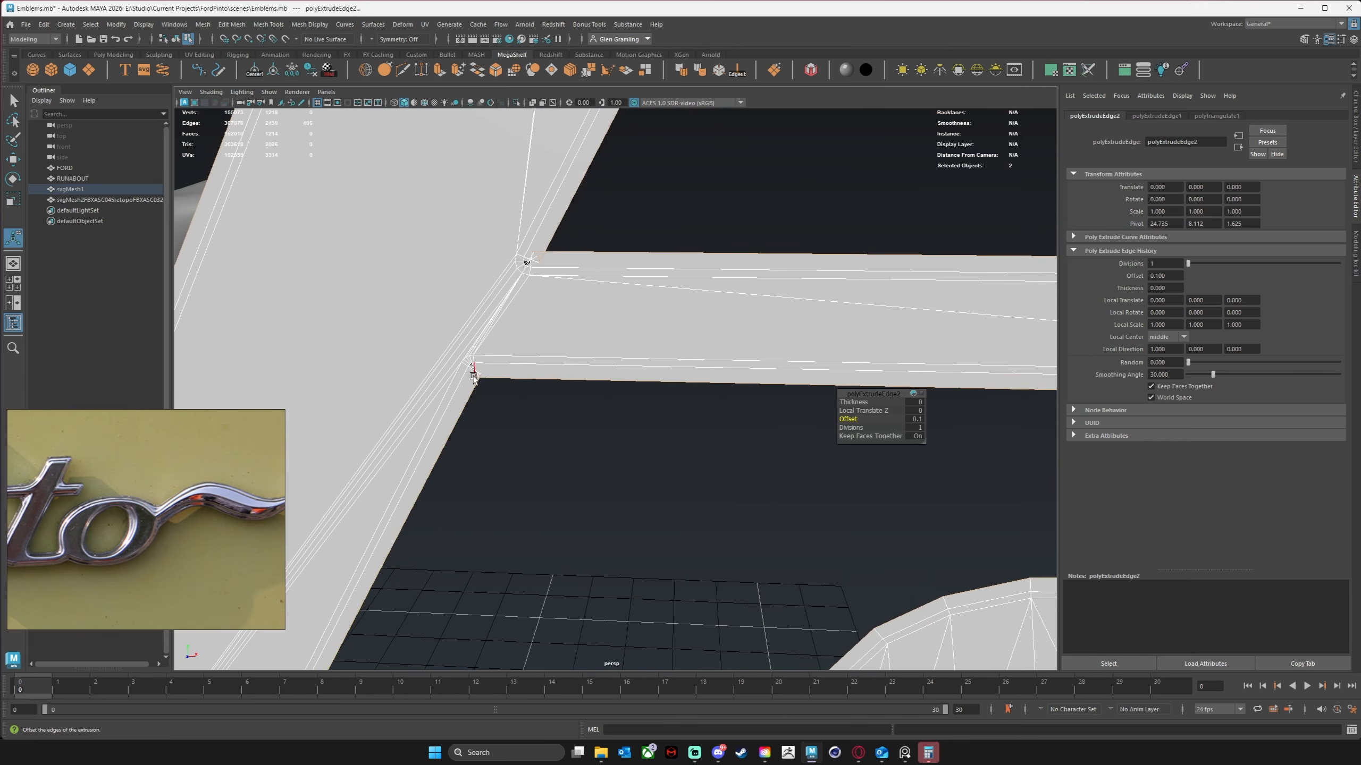
Merge the bunched outline vertices to center at the lower corner where the P's bowl meets the stem.
right_drag(473, 377, 468, 391)
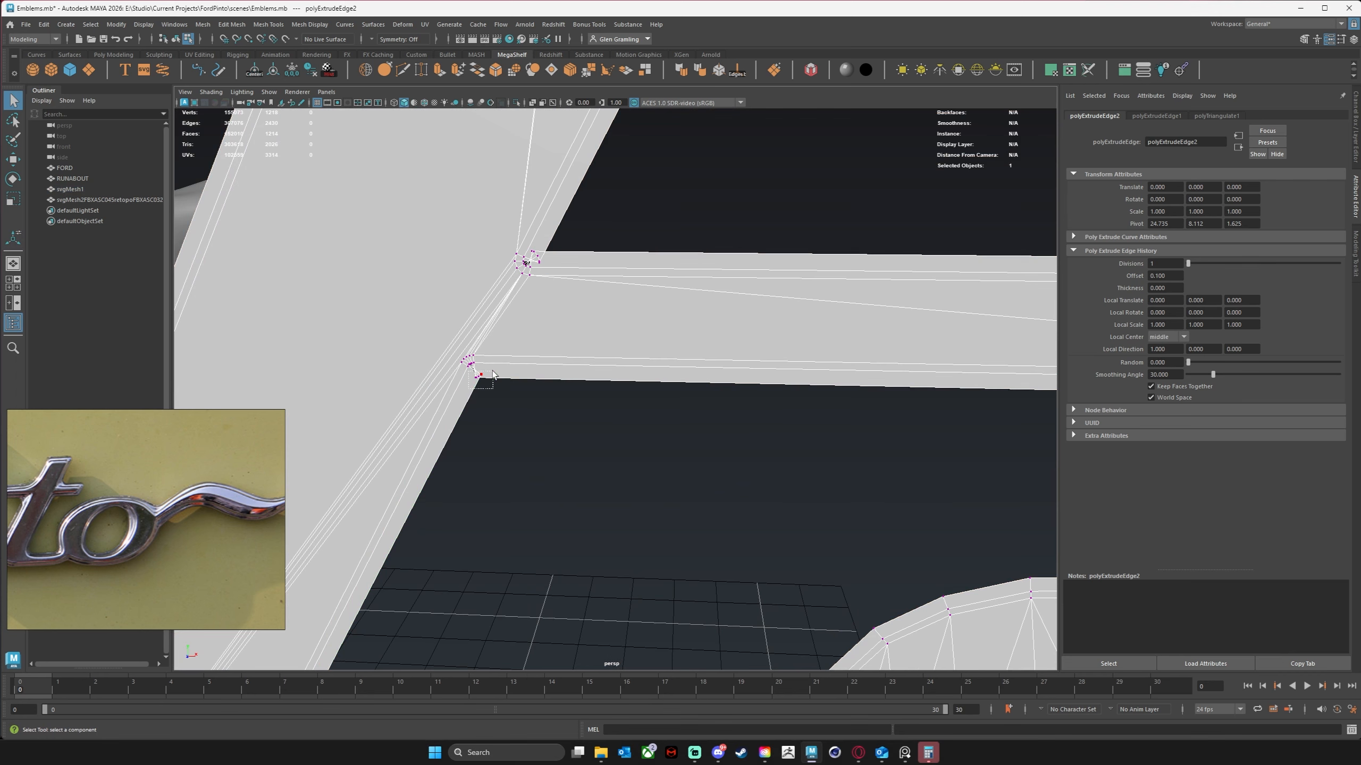
drag(469, 388, 492, 371)
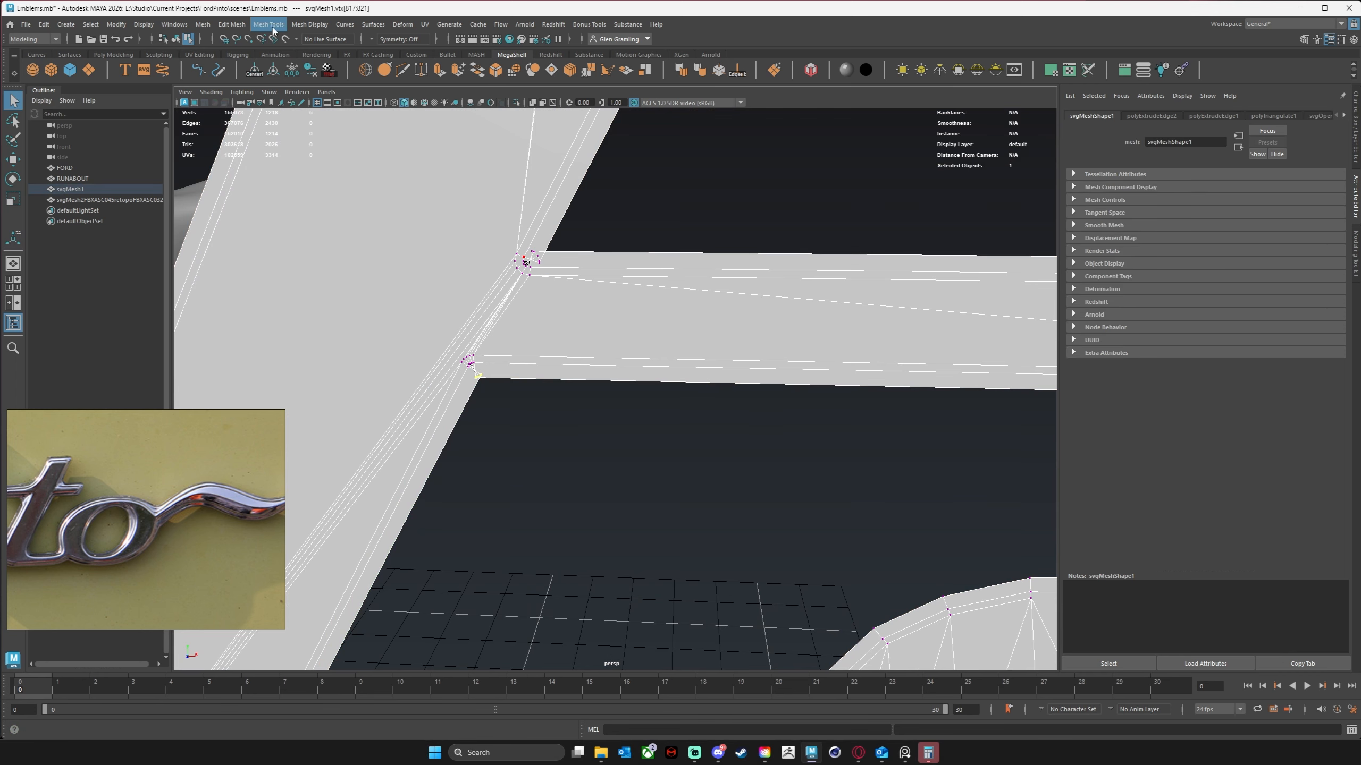
click(232, 24)
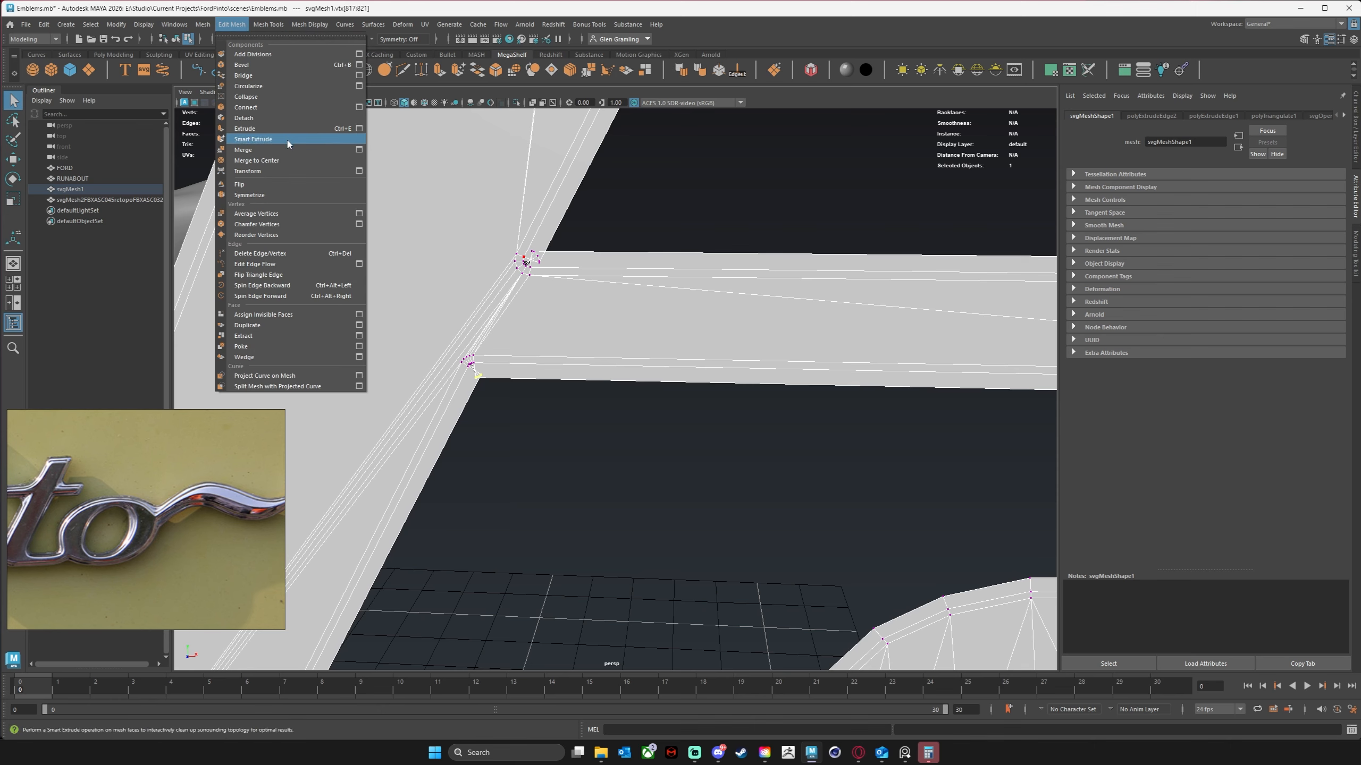
click(272, 161)
alt+middle_drag(587, 199, 588, 208)
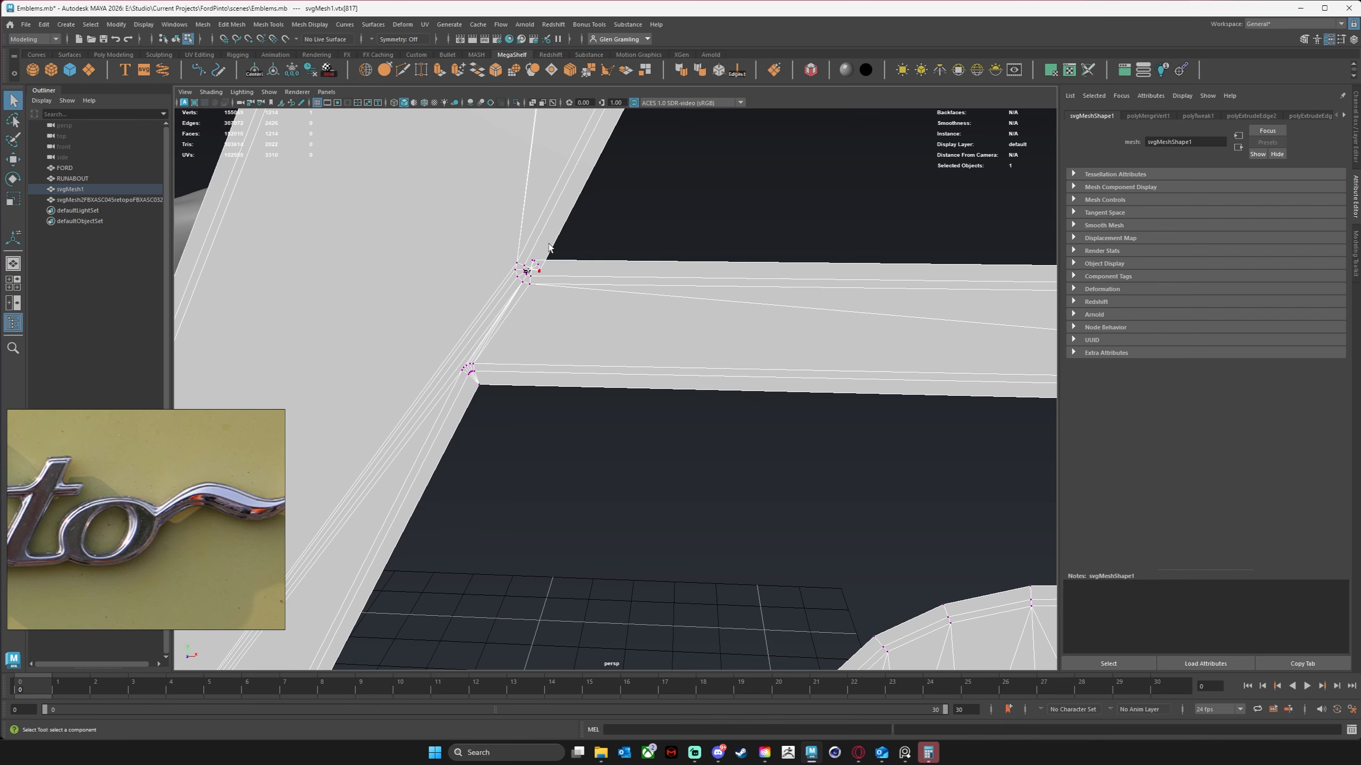
Merge the overlapping outline vertices at the upper corner of the P's stem and bowl junction, and adjust the merged vertex along X.
alt+right_drag(588, 255, 1039, 241)
alt+middle_drag(413, 241, 519, 366)
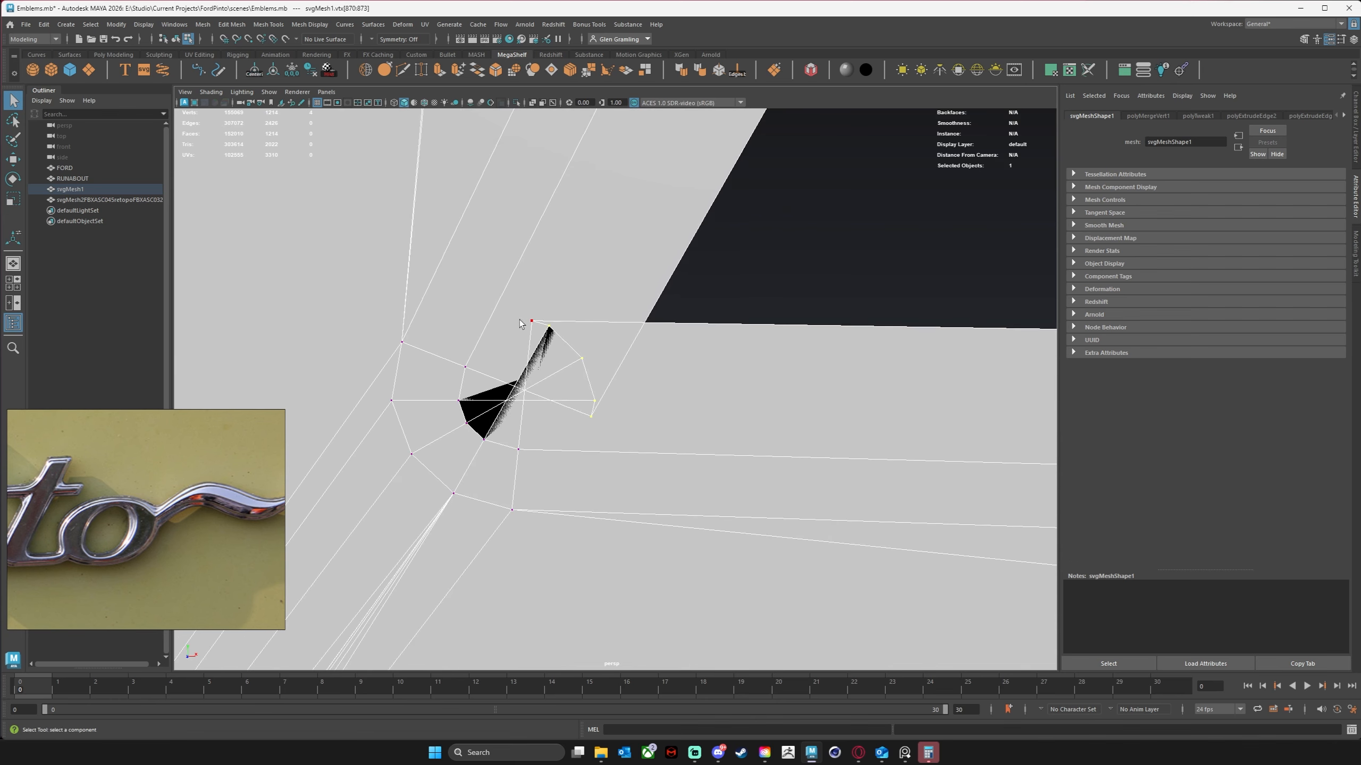
shift+click(532, 321)
key(g)
alt+right_drag(621, 384, 381, 347)
key(w)
alt+middle_drag(716, 378, 615, 381)
click(610, 390)
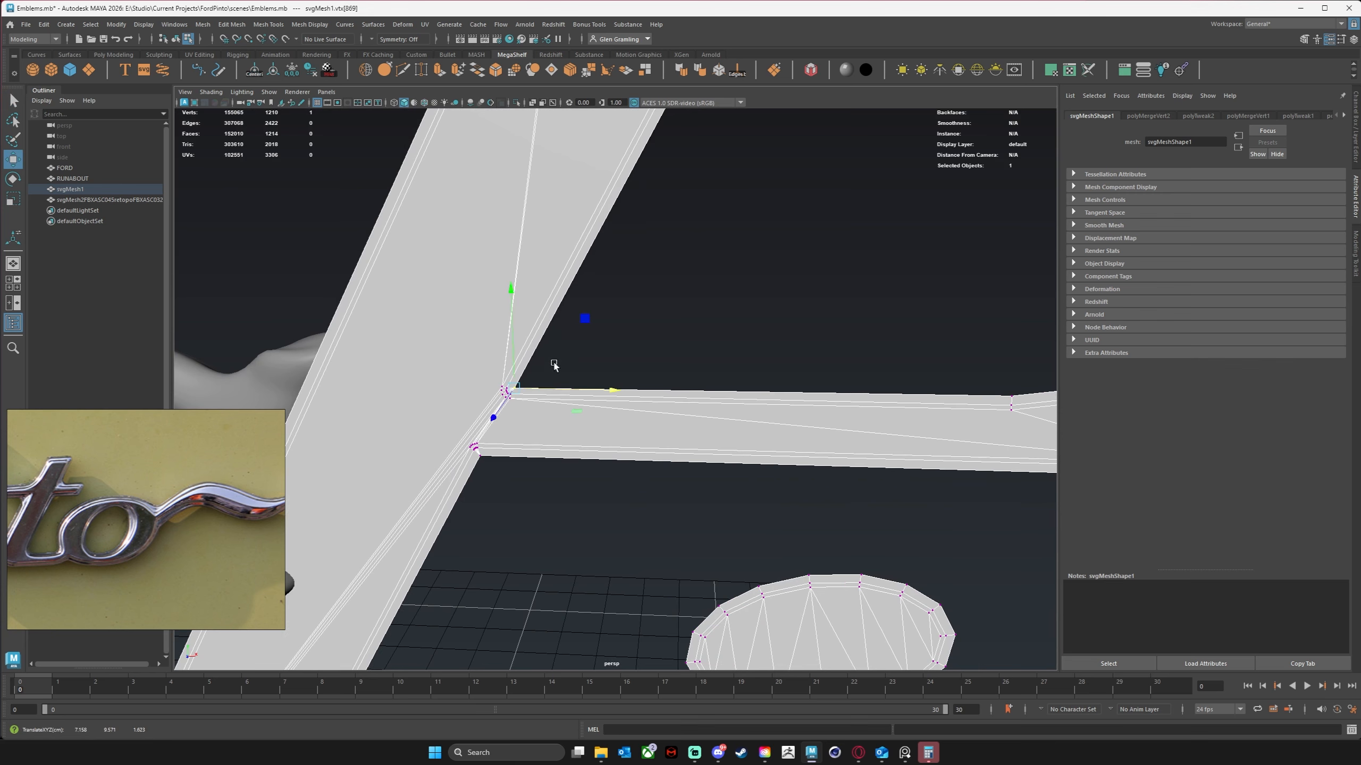
Merge the bunched outline vertices at the upper inner corner of the P's counter.
alt+middle_drag(732, 166, 708, 459)
alt+right_drag(712, 456, 692, 340)
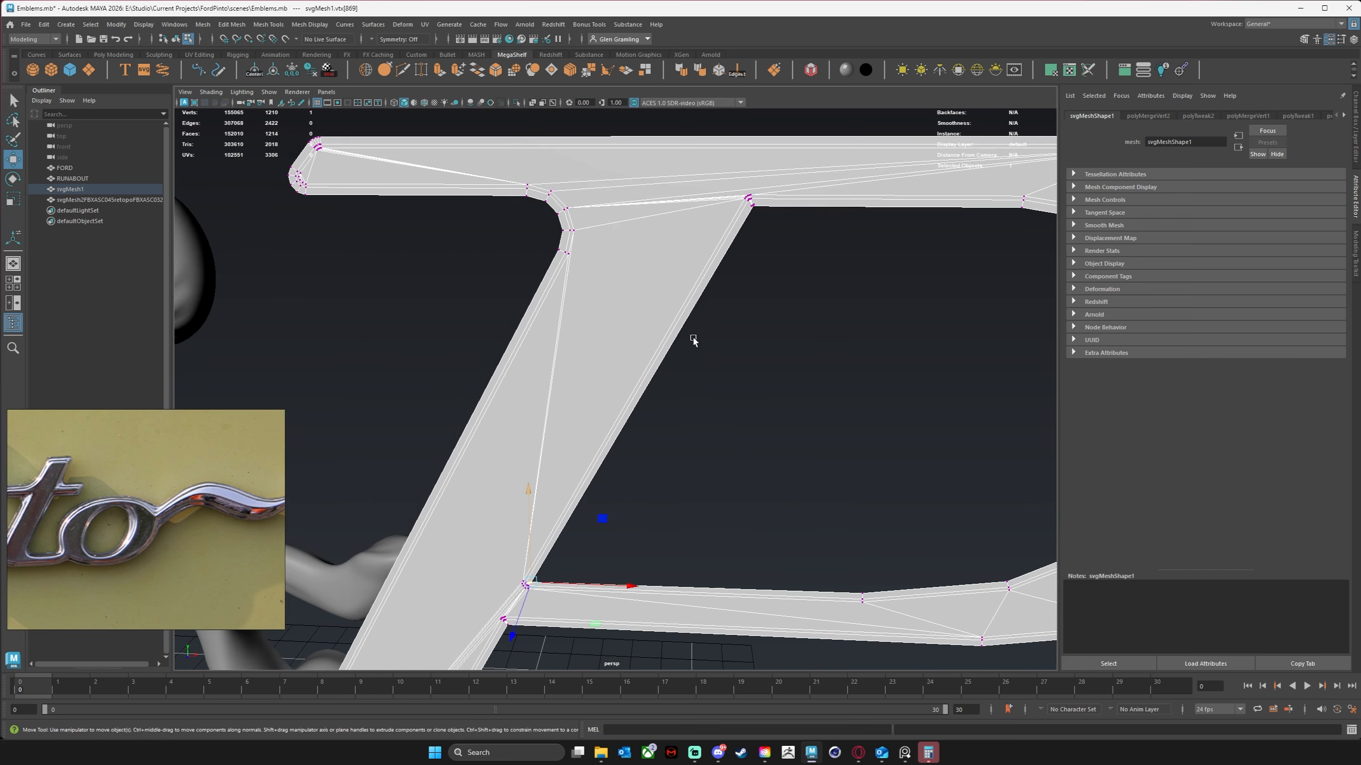
alt+middle_drag(656, 222, 507, 376)
alt+right_drag(507, 377, 616, 321)
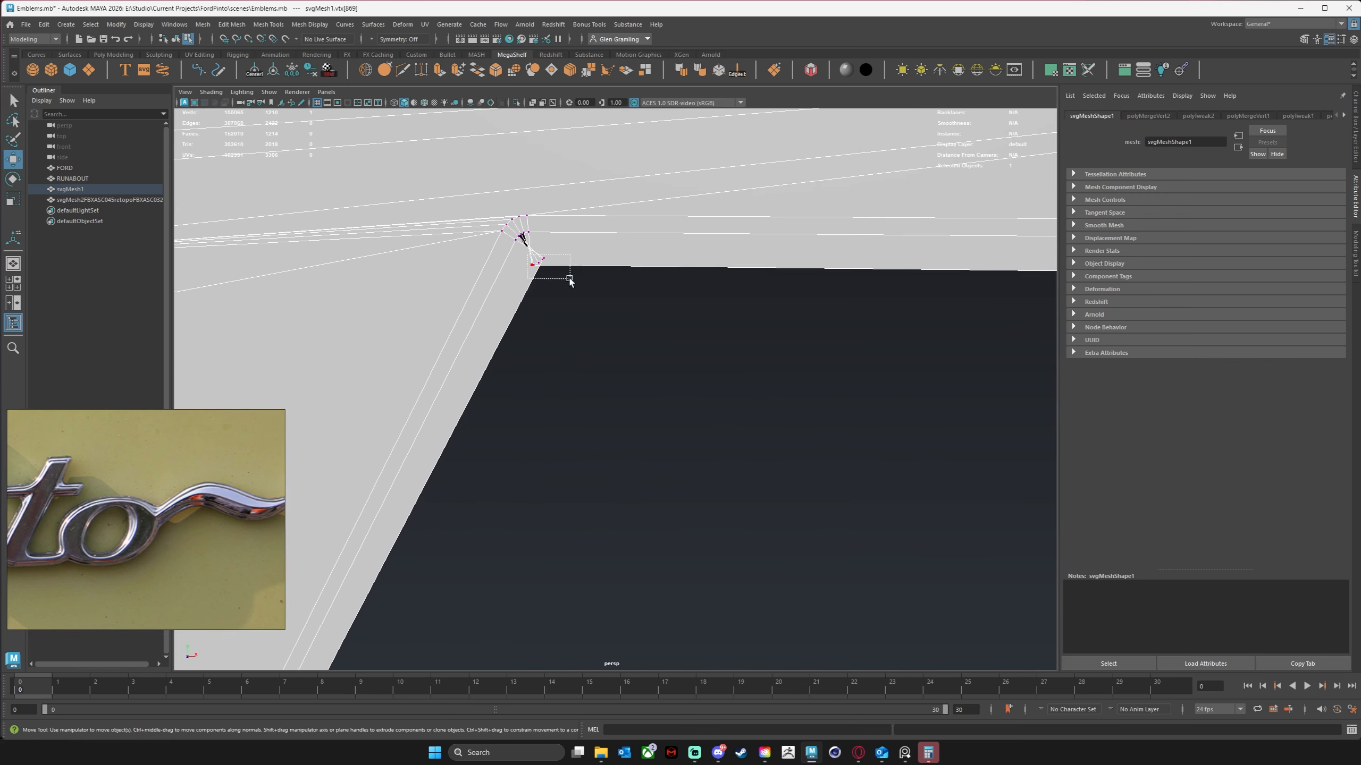
key(g)
Merge the bunched outline vertices on the underside of the i, where its thin lead-in stroke meets the foot.
alt+middle_drag(813, 325, 322, 382)
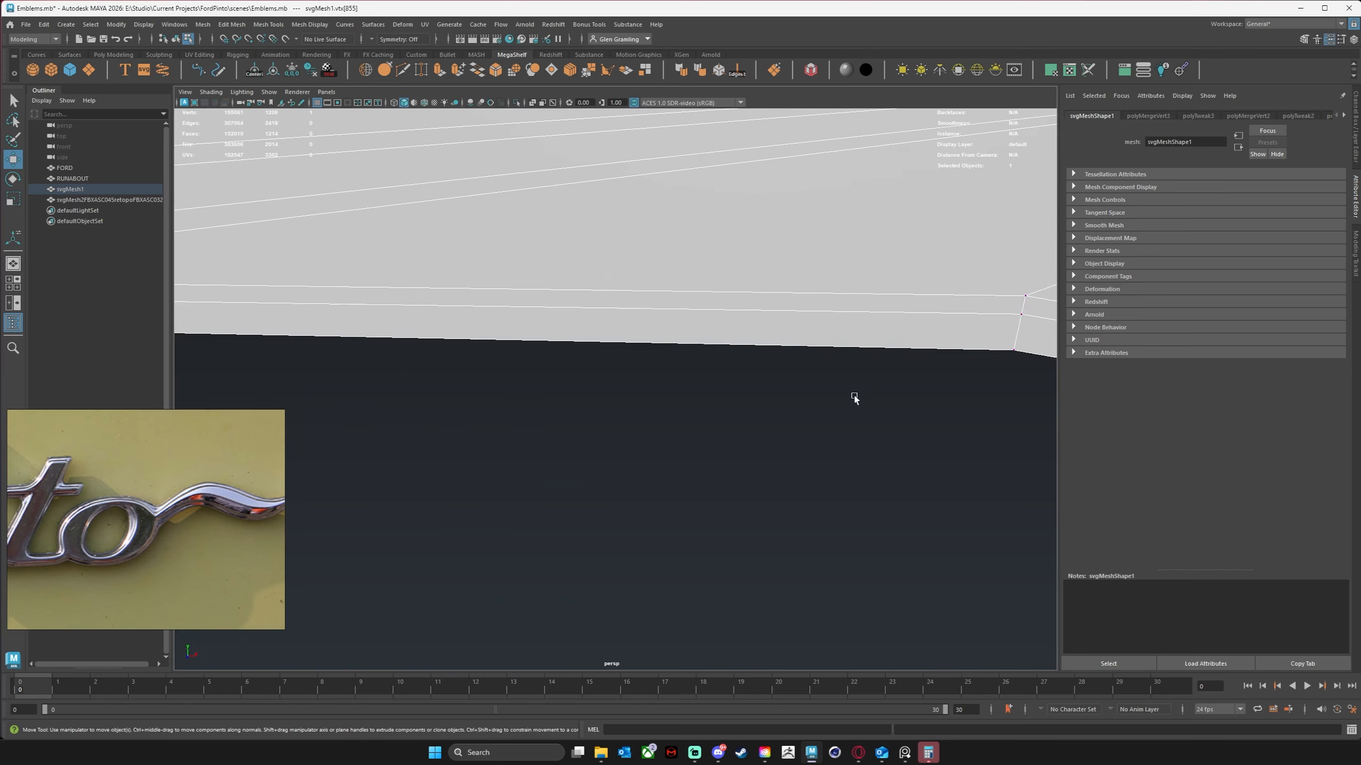
alt+right_drag(854, 398, 550, 383)
mouse_move(494, 429)
alt+middle_down()
mouse_move(793, 365)
mouse_move(828, 254)
mouse_move(861, 363)
alt+middle_up()
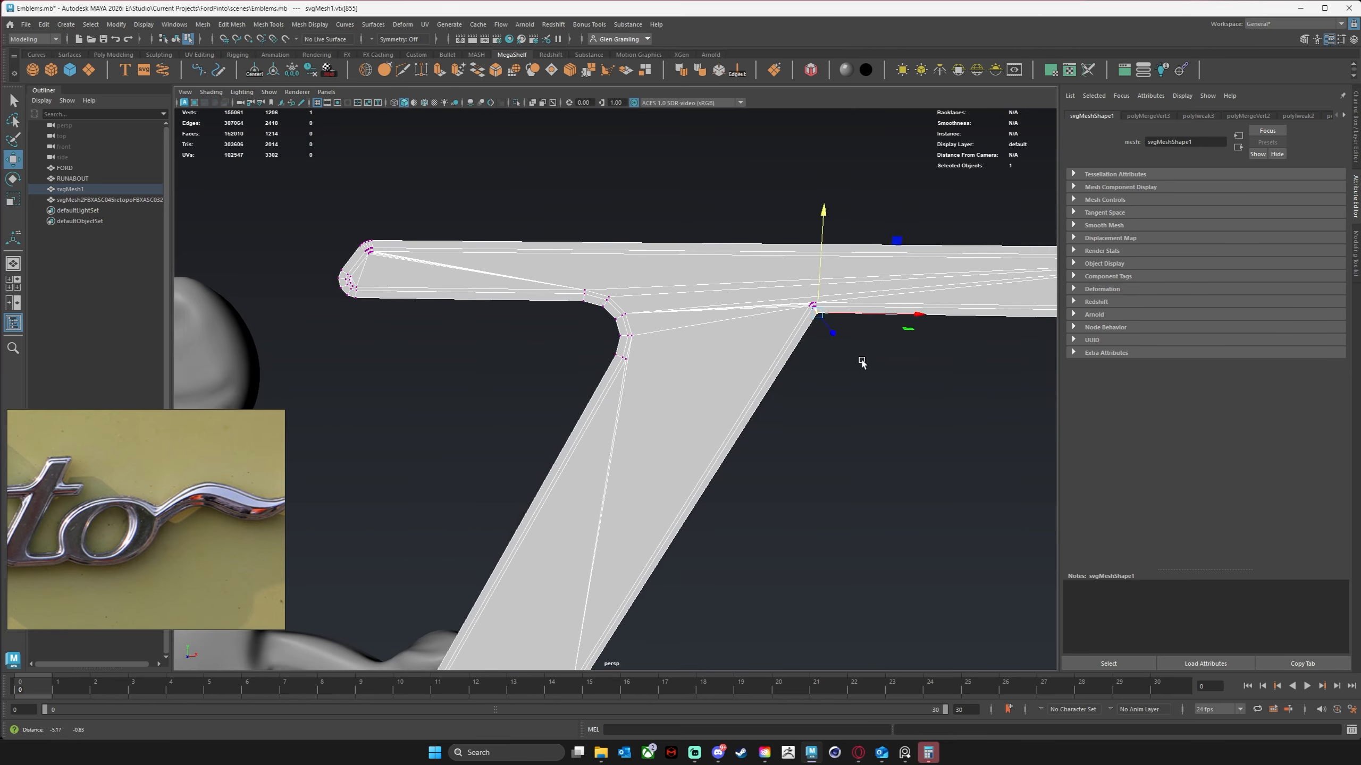
alt+middle_drag(774, 638, 767, 268)
alt+middle_drag(689, 500, 700, 280)
alt+middle_drag(688, 412, 714, 265)
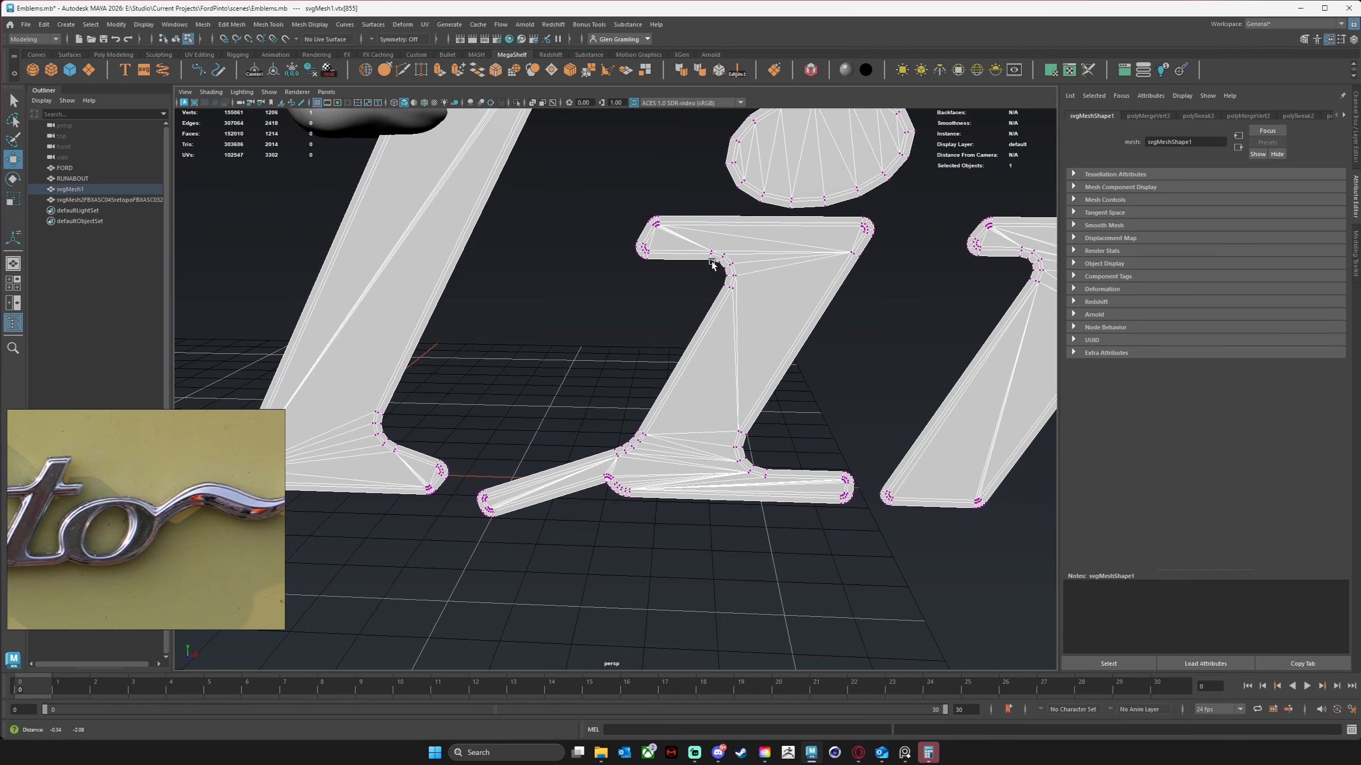
alt+right_drag(536, 483, 656, 599)
alt+middle_drag(560, 584, 537, 445)
alt+right_drag(418, 418, 604, 471)
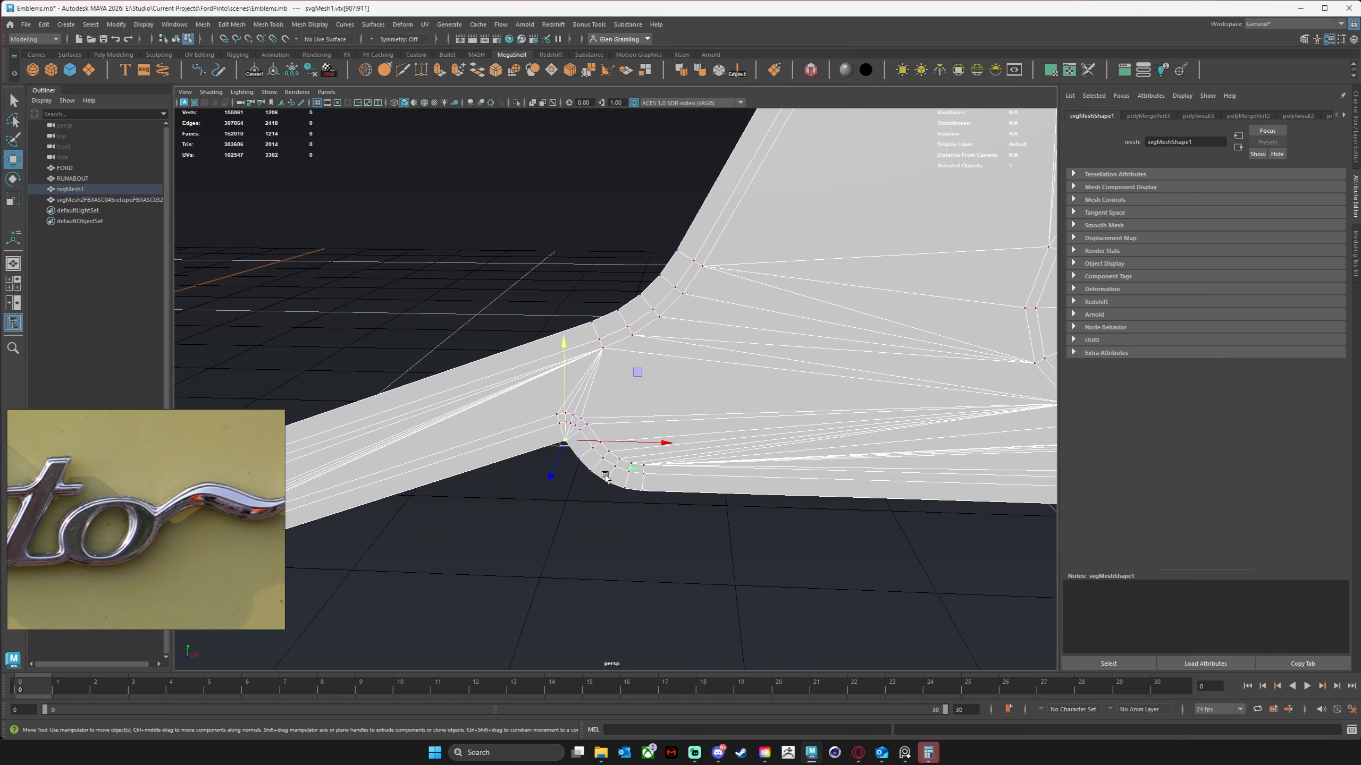
alt+middle_drag(878, 467, 775, 480)
Merge the overlapping outline vertices where the n's arch meets its stem, and move the merged vertex into the corner.
alt+right_drag(775, 480, 835, 325)
alt+middle_drag(835, 325, 317, 334)
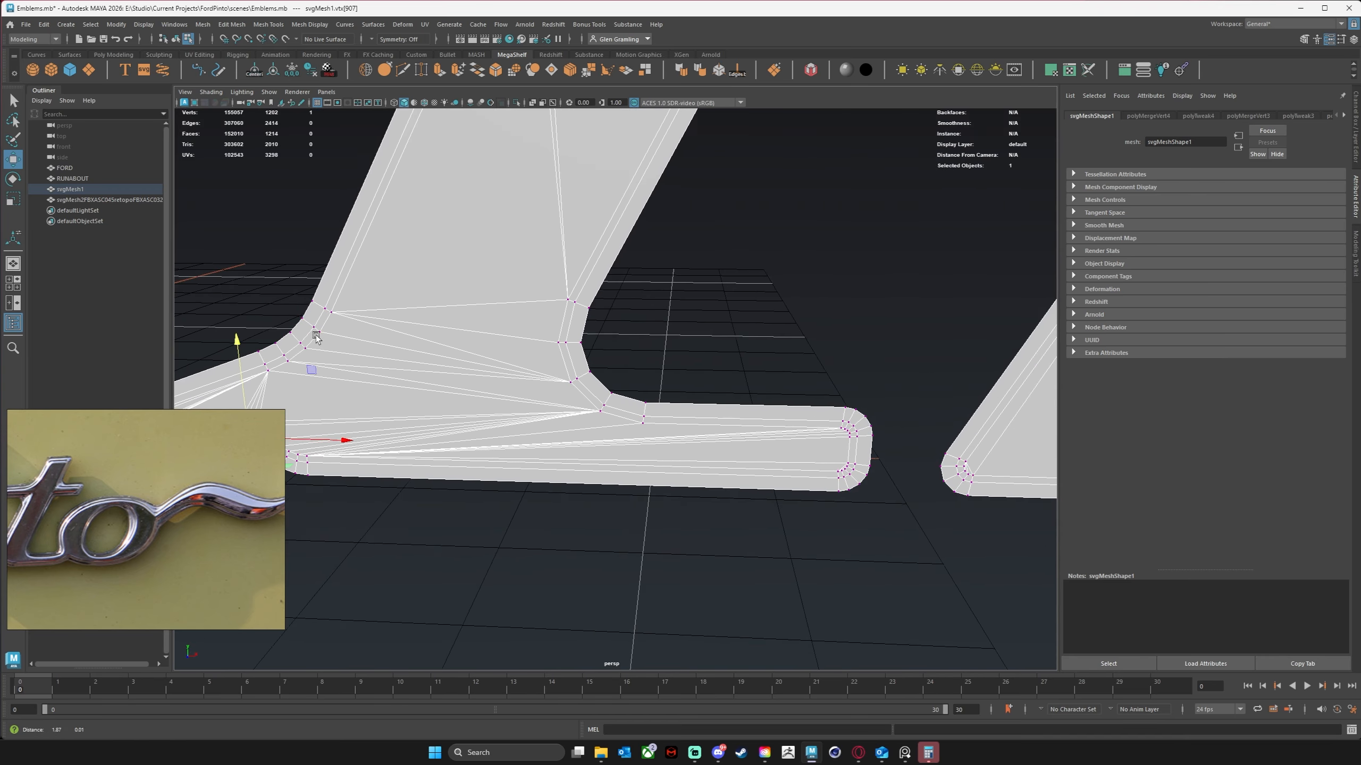
alt+middle_drag(654, 423, 611, 646)
alt+middle_drag(718, 332, 923, 668)
alt+middle_drag(713, 494, 221, 356)
alt+middle_drag(597, 358, 403, 377)
alt+right_drag(552, 406, 991, 401)
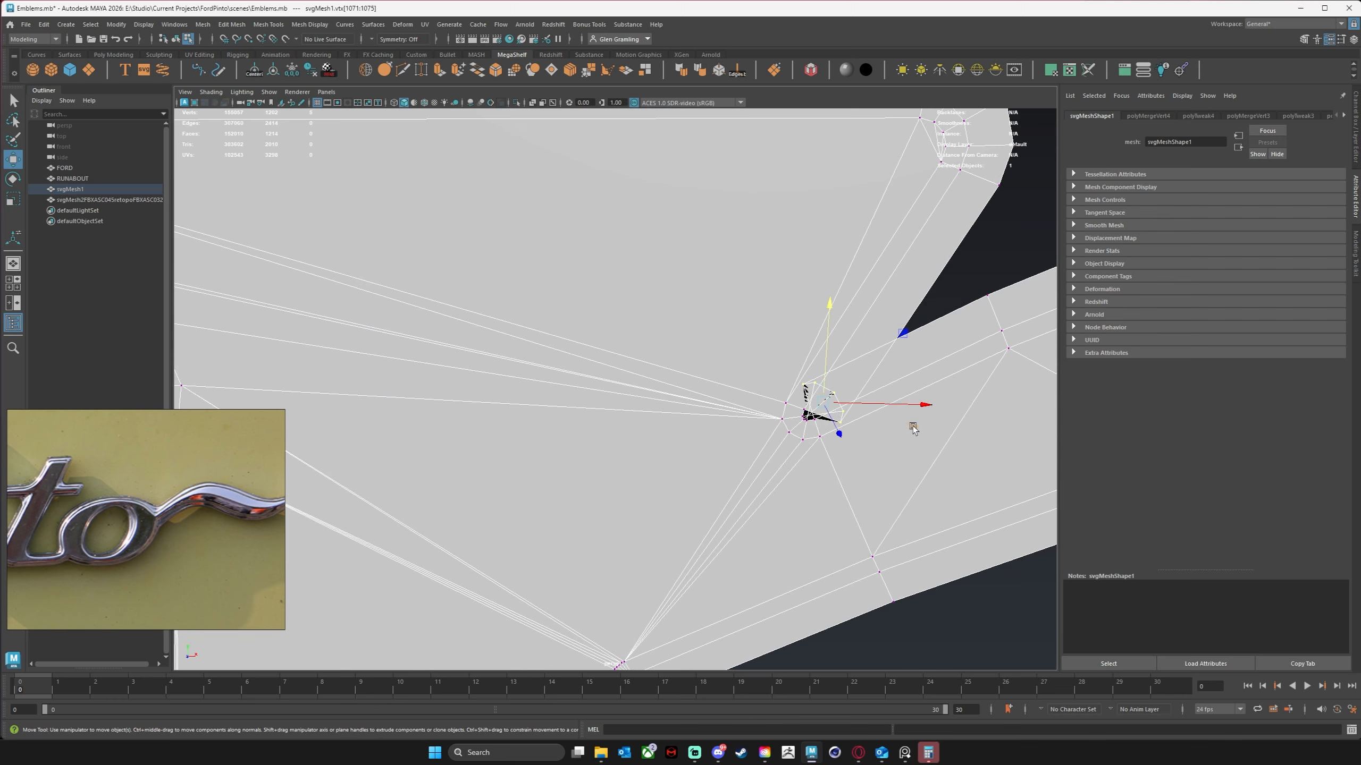
key(g)
drag(851, 401, 860, 332)
click(843, 369)
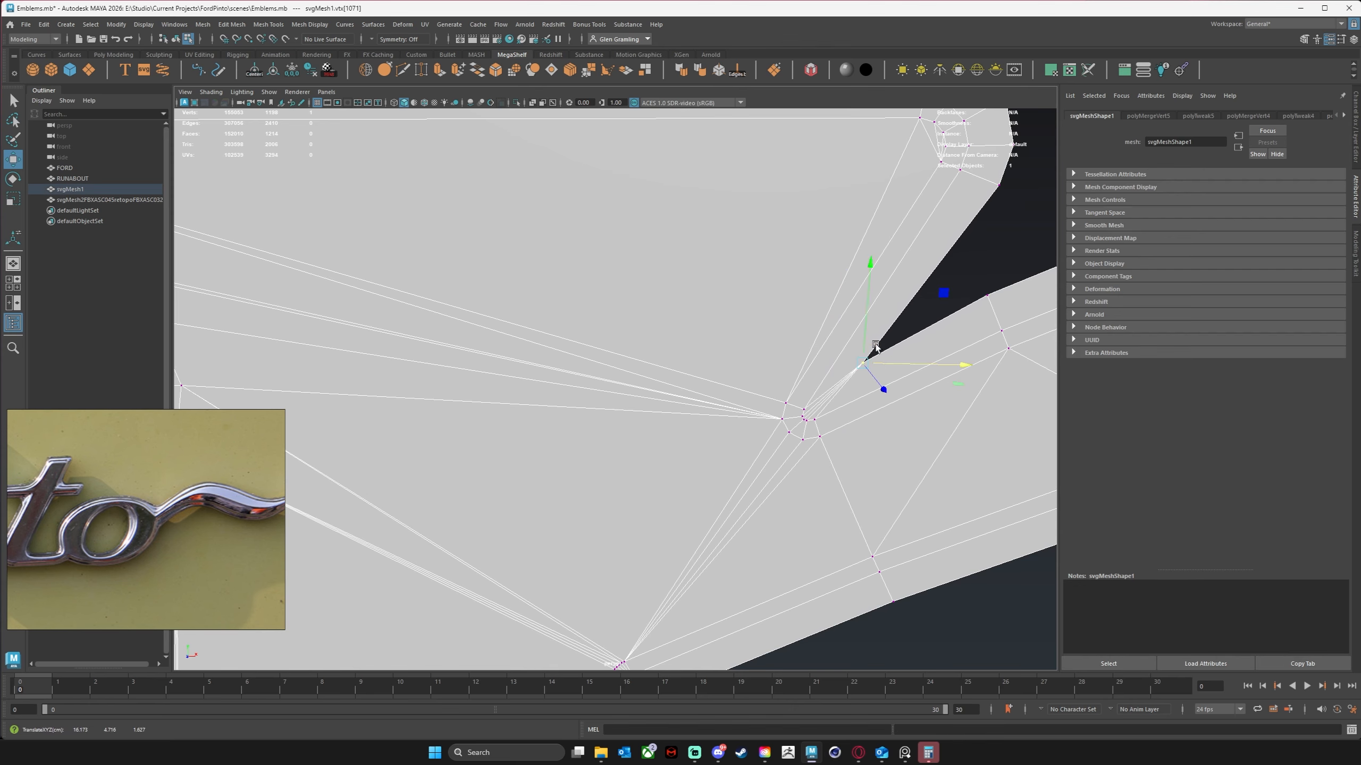
Merge the overlapping outline vertices at the inner corner beneath the n's arch and position the merged vertex in the corner.
alt+right_drag(896, 334, 643, 369)
alt+middle_drag(779, 448, 714, 254)
alt+middle_drag(717, 380, 718, 426)
alt+right_drag(585, 326, 633, 329)
scroll(633, 328, up, 2)
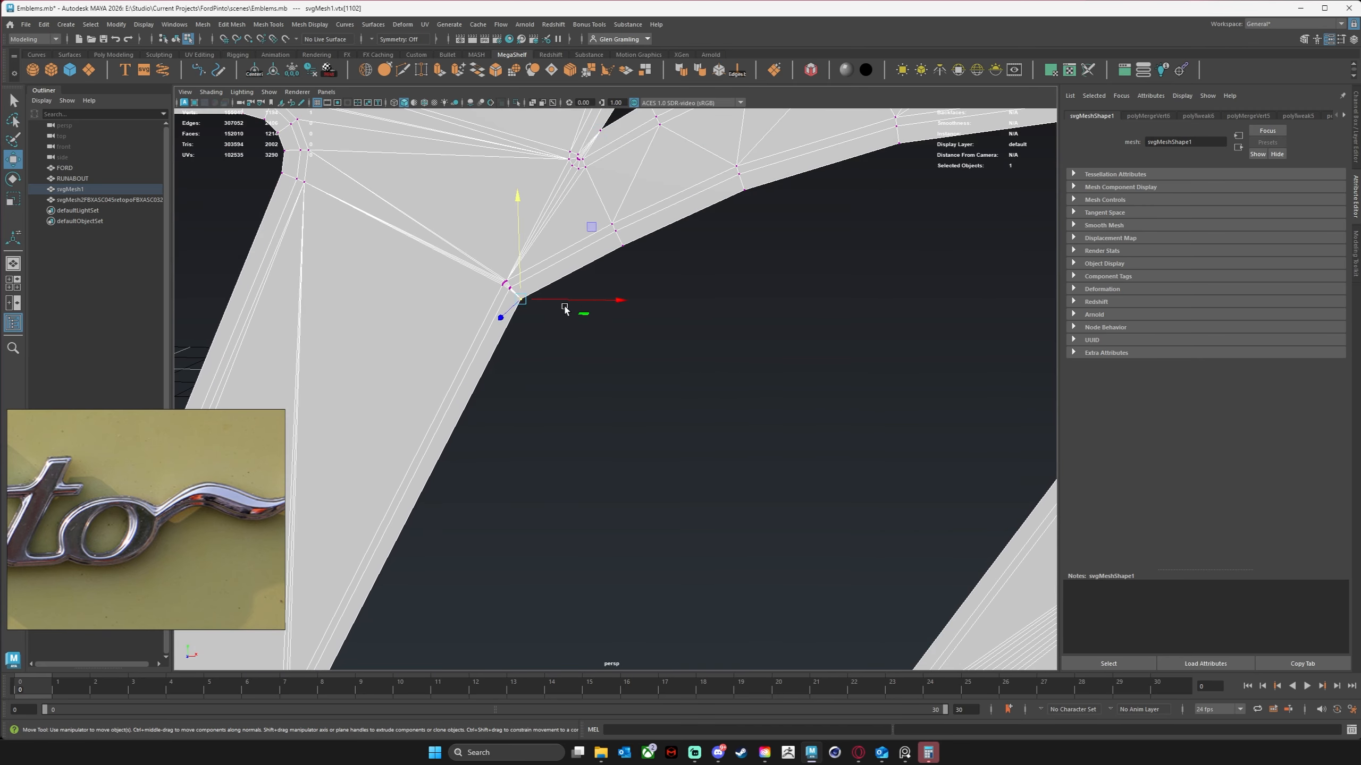
Merge the bunched outline vertices at the upper corner where the n's exit stroke meets the t's foot, and adjust the corner vertex along X.
alt+middle_drag(840, 457, 636, 360)
alt+right_drag(651, 404, 531, 427)
alt+middle_drag(662, 395, 380, 381)
alt+right_drag(530, 432, 789, 504)
alt+middle_drag(774, 418, 635, 252)
alt+right_drag(737, 370, 881, 462)
alt+middle_drag(805, 420, 805, 389)
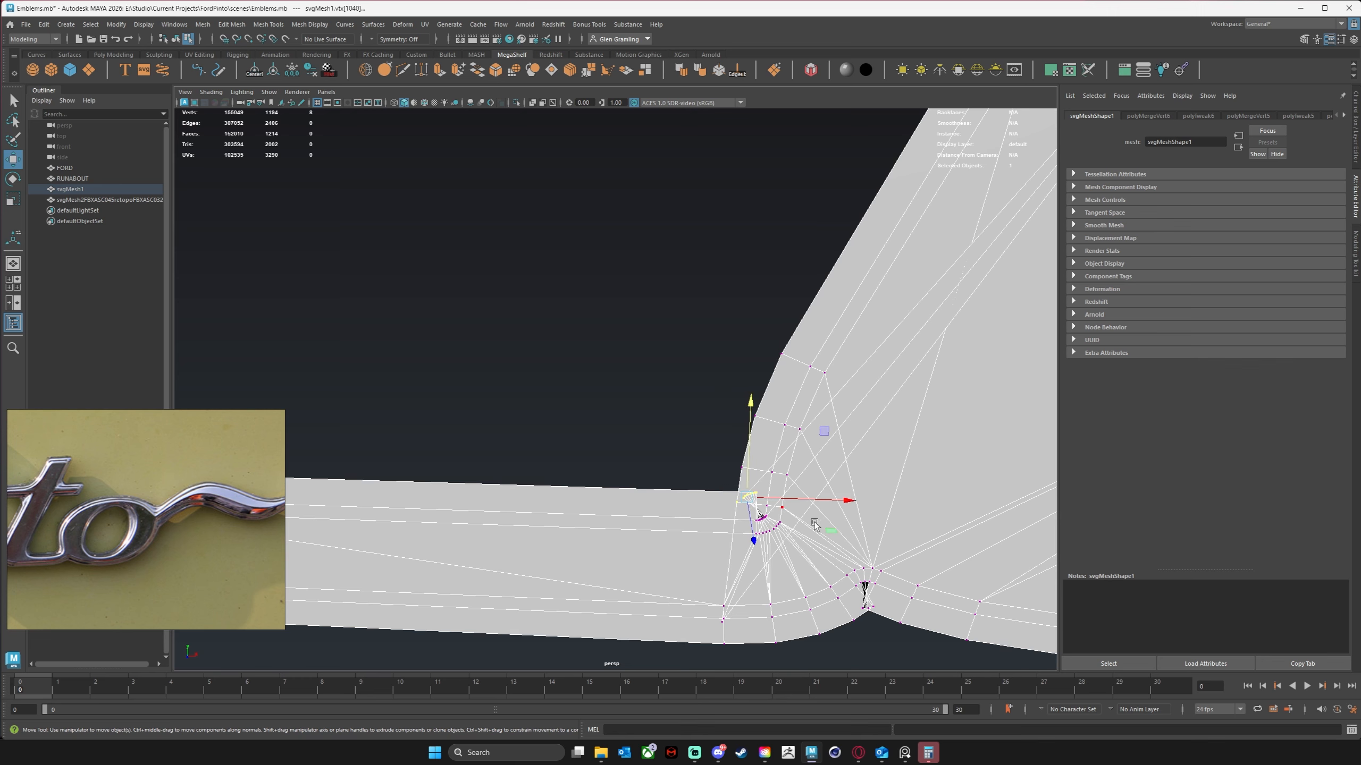
key(g)
drag(770, 495, 770, 496)
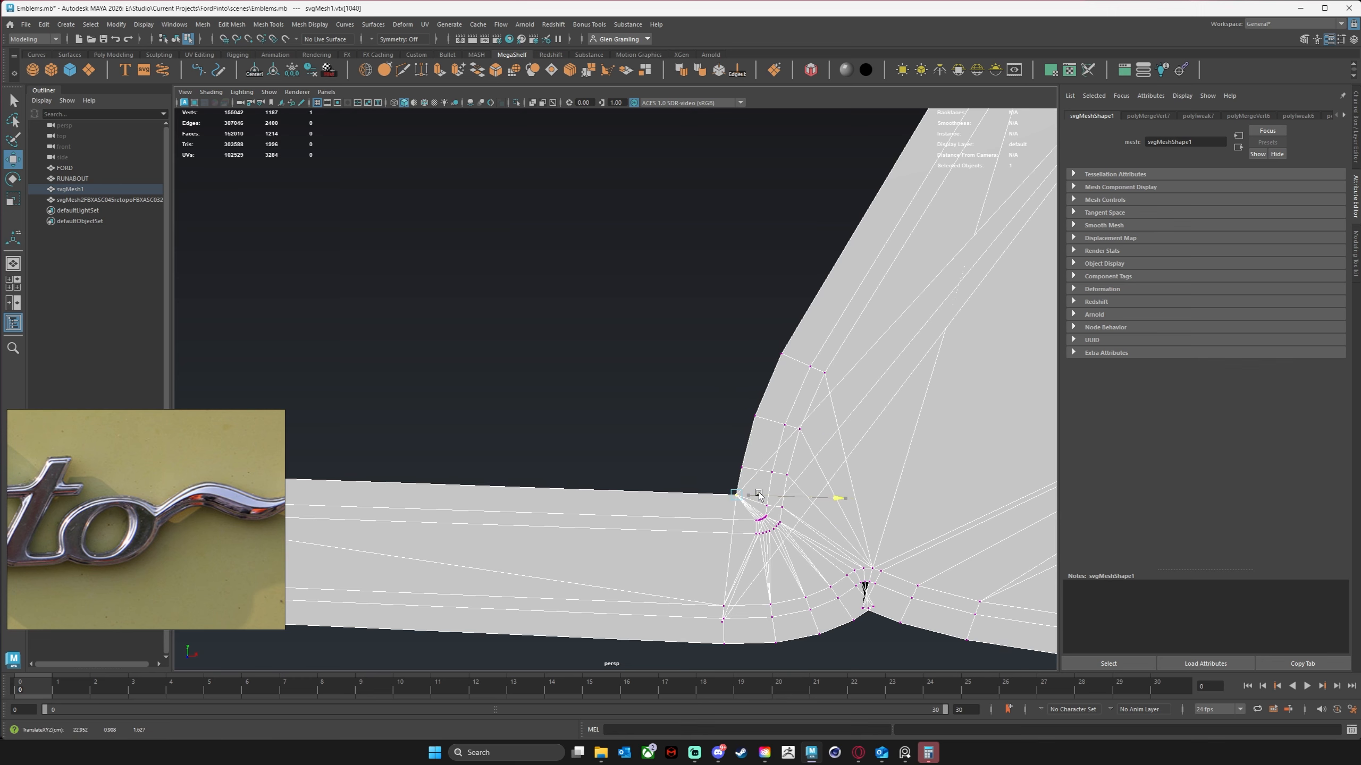
Pull the unmerged duplicate vertices away from the corner where the n's exit stroke meets the t's foot.
scroll(763, 493, down, 5)
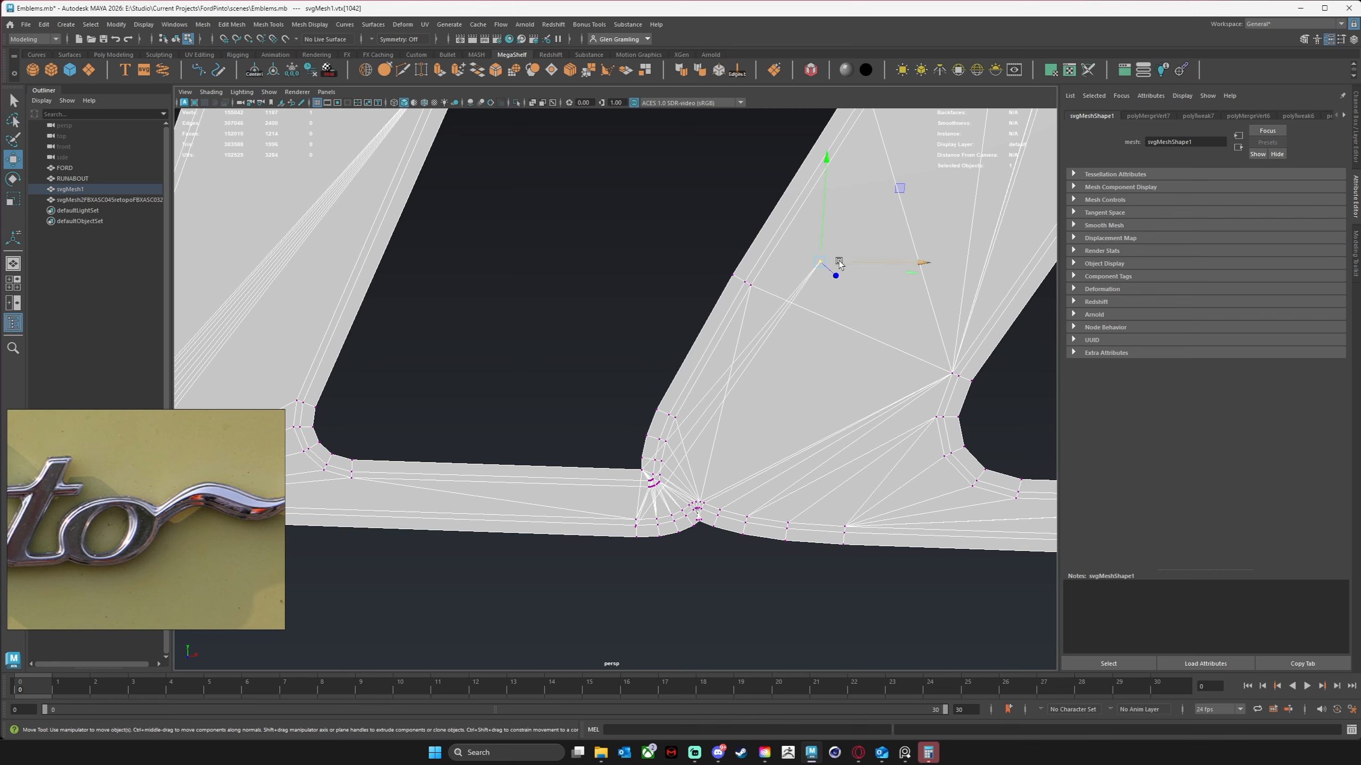
drag(839, 262, 655, 381)
drag(632, 261, 708, 477)
alt+right_drag(581, 505, 724, 472)
alt+middle_drag(768, 401, 763, 249)
alt+right_drag(634, 499, 531, 460)
alt+middle_drag(669, 469, 580, 428)
alt+right_drag(580, 428, 803, 438)
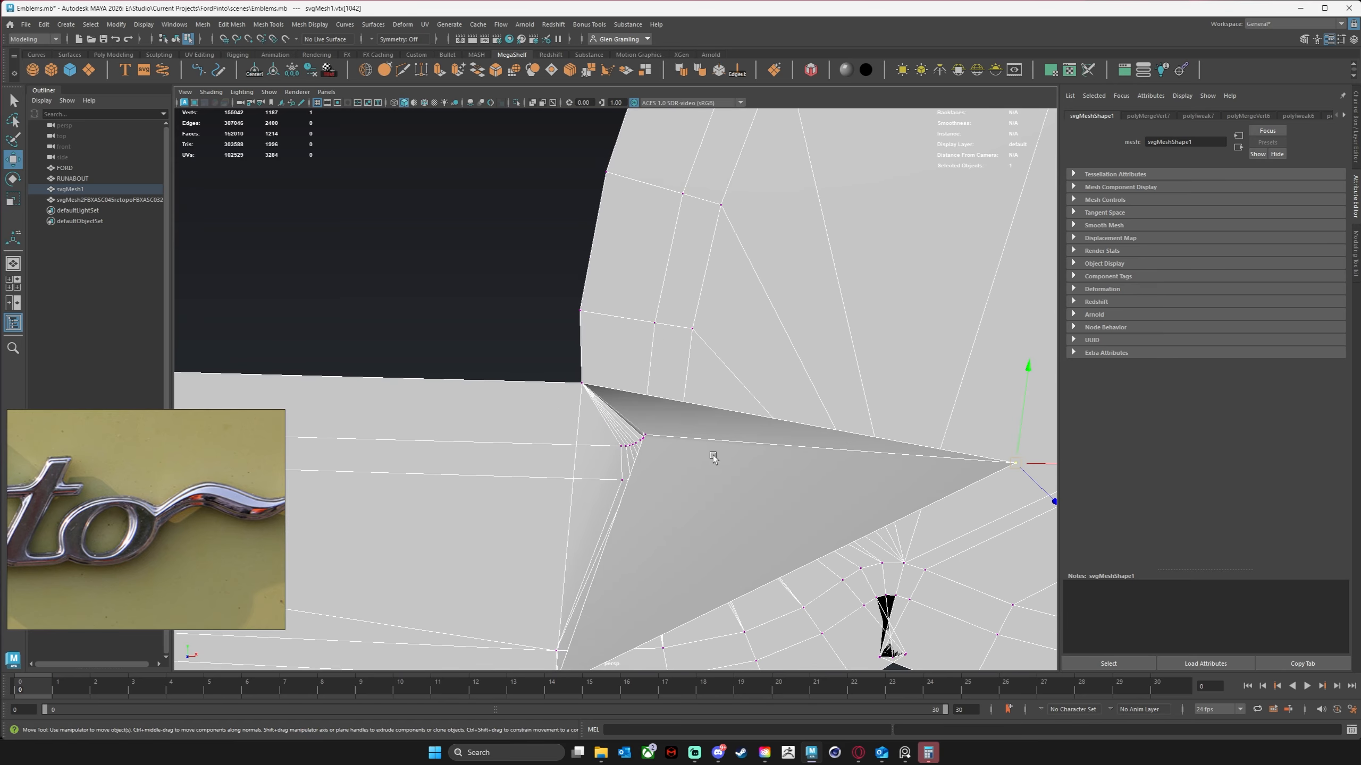
alt+middle_drag(712, 456, 712, 380)
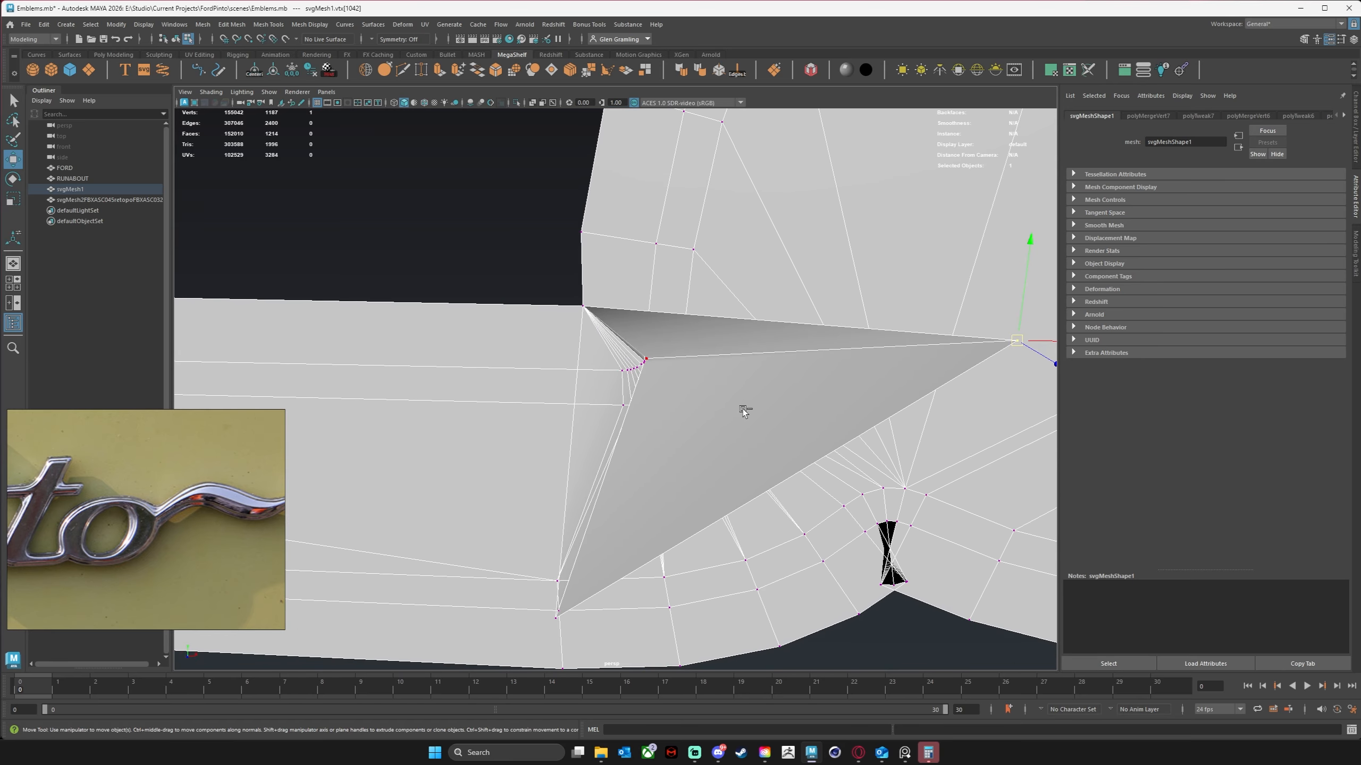
drag(1018, 346, 607, 486)
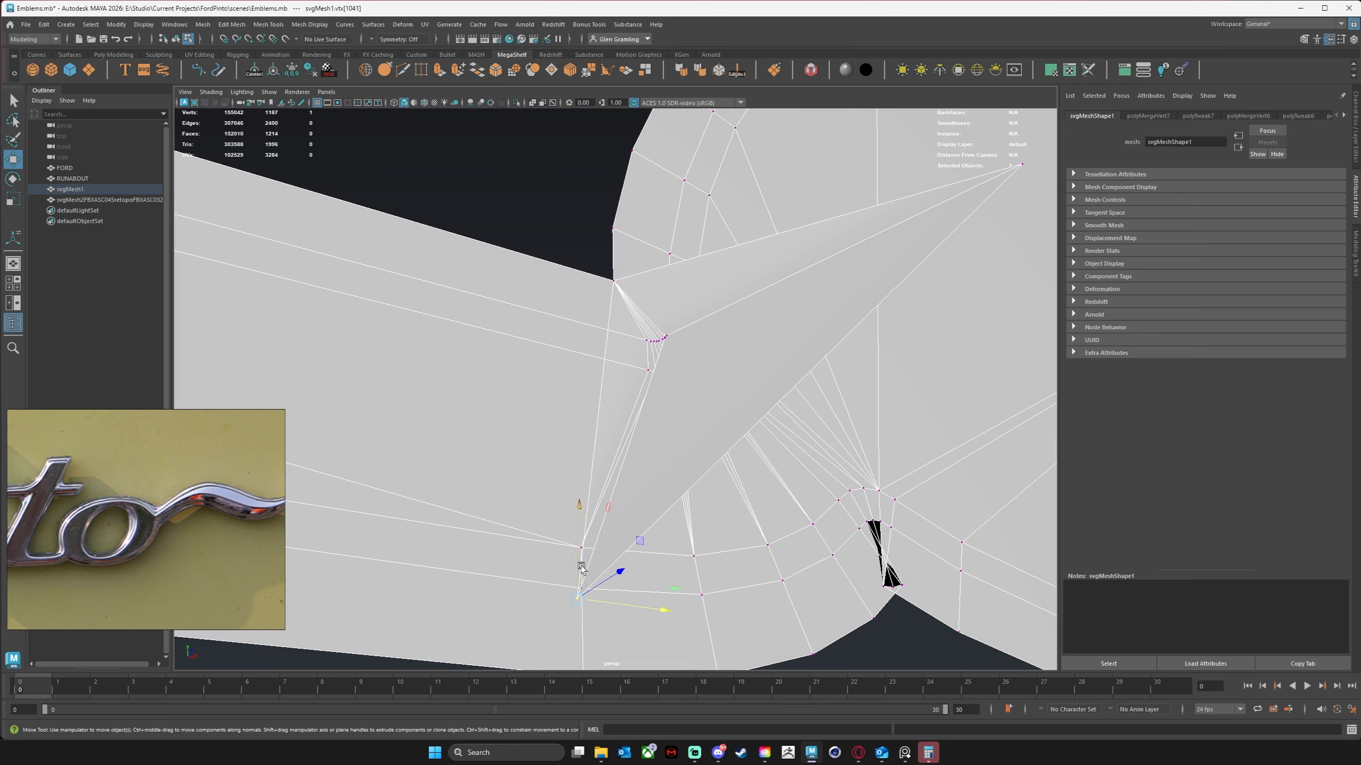
Spread out the remaining stray vertices and snap them back onto the outline corner between the n and the t.
alt+drag(582, 568, 640, 307)
key(f)
alt+drag(692, 356, 515, 318)
alt+drag(843, 329, 528, 234)
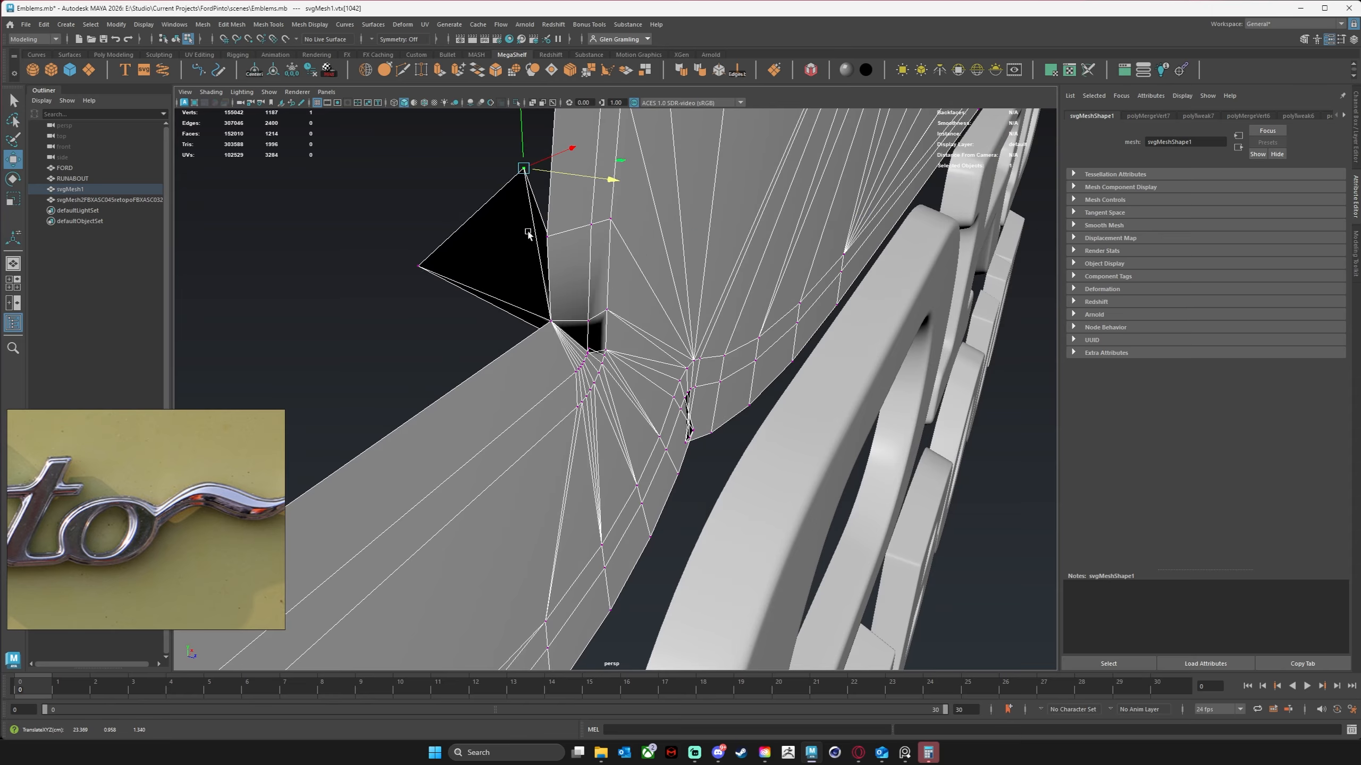
drag(545, 161, 314, 263)
alt+drag(347, 314, 588, 336)
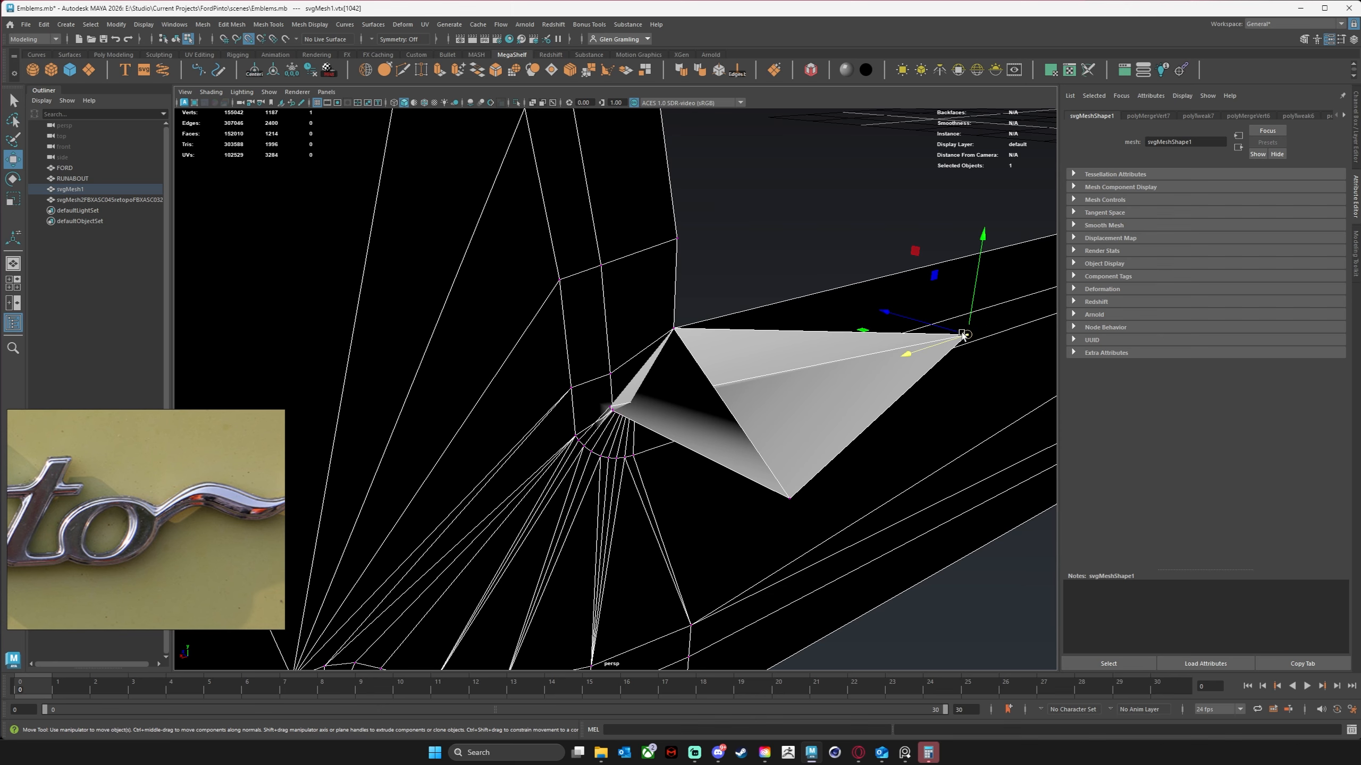
drag(963, 335, 725, 329)
drag(779, 486, 729, 366)
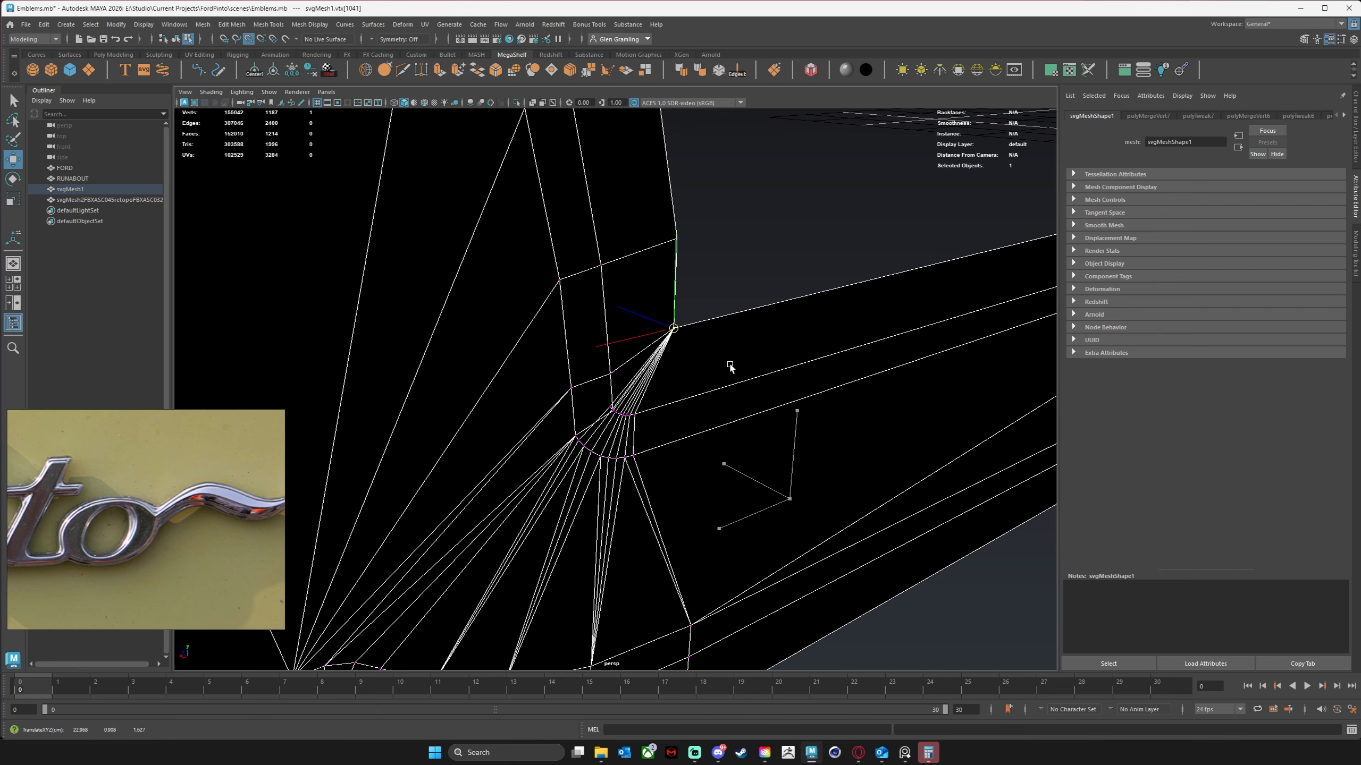
Select all coincident vertices at the outline corner between the n and the t and merge them.
drag(704, 304, 660, 359)
alt+drag(605, 399, 497, 378)
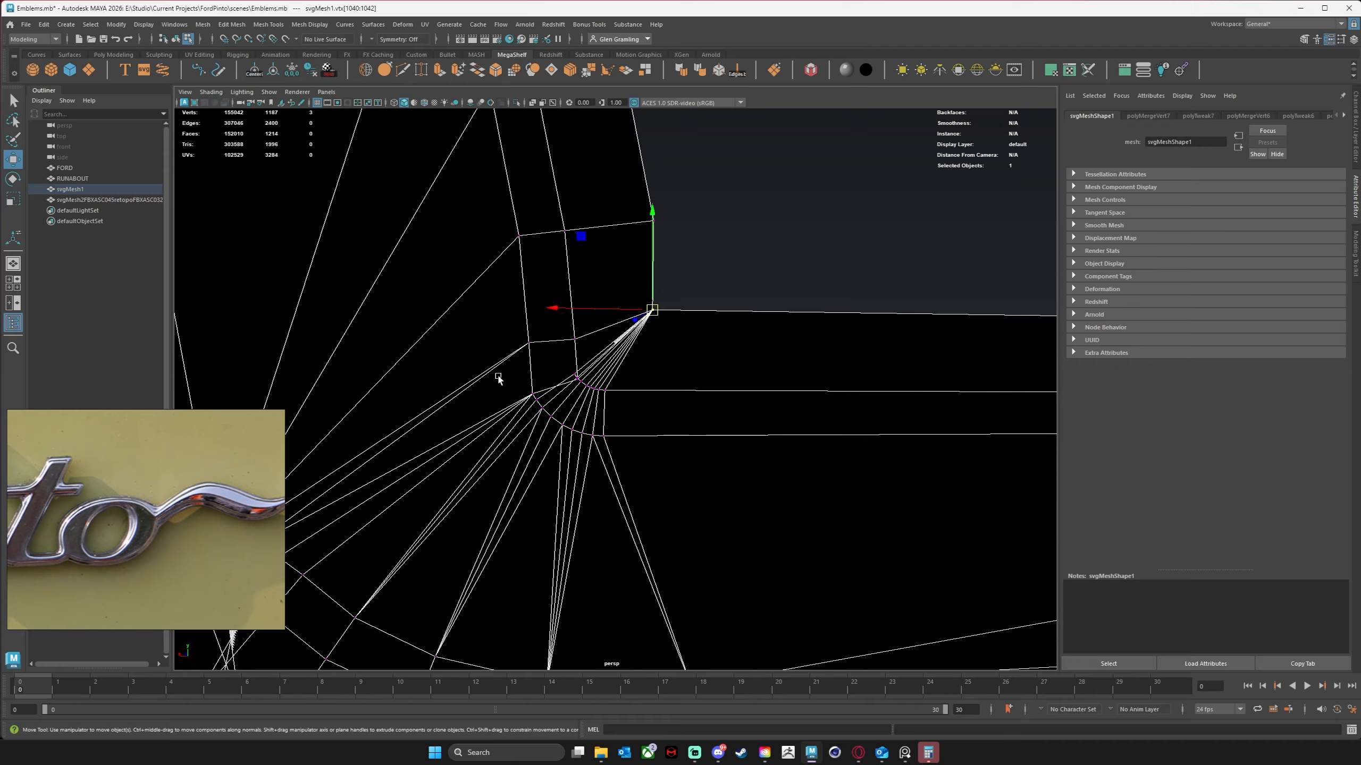
alt+right_drag(498, 378, 722, 472)
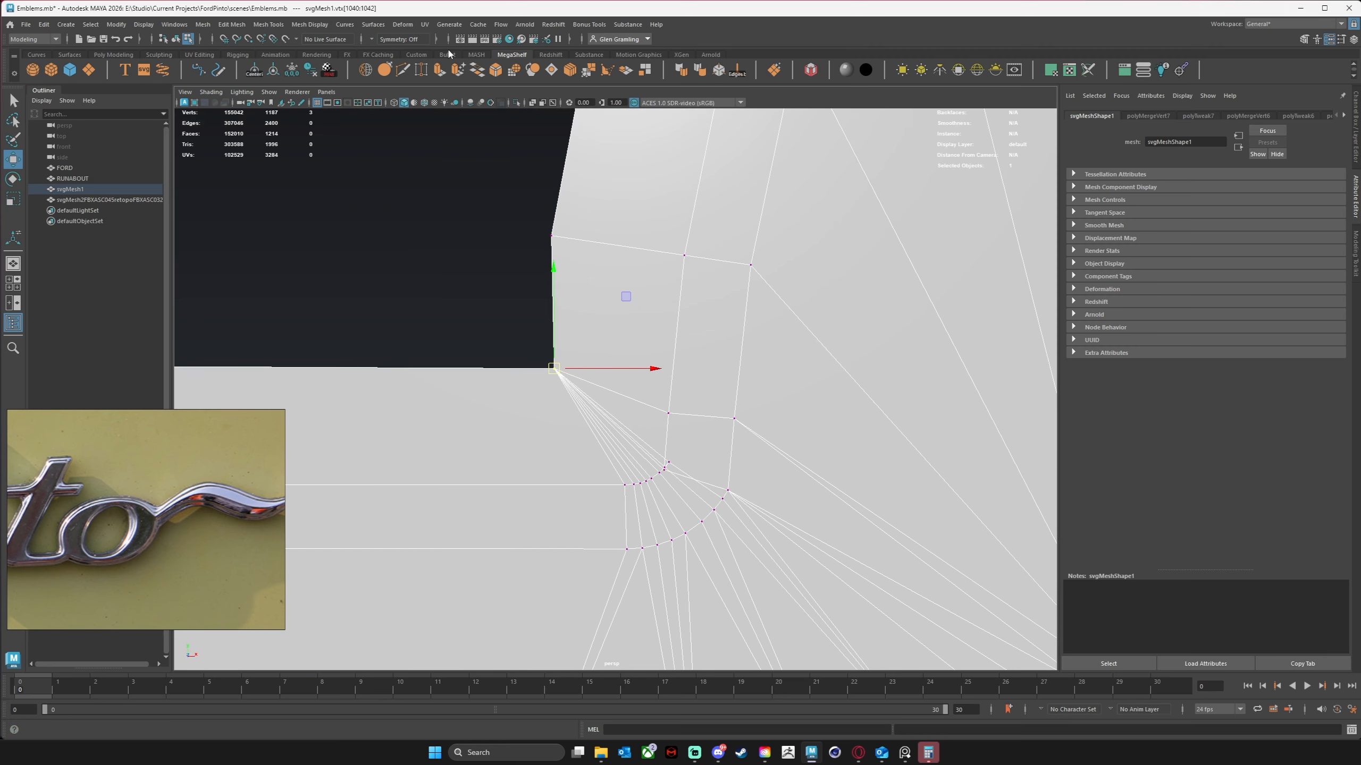
click(231, 24)
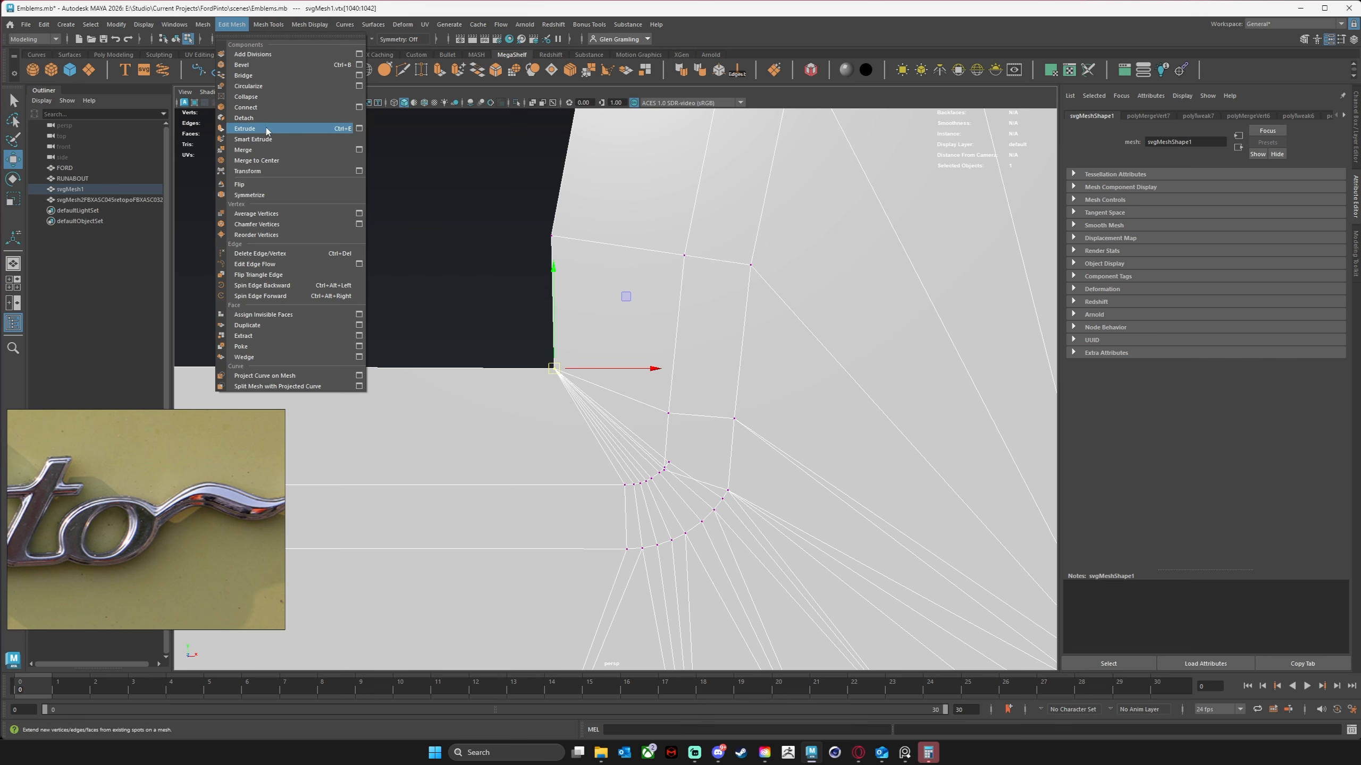
click(264, 151)
Reposition the end vertex of the inner offset arc beside the n–t corner along Y and X.
alt+middle_drag(663, 544, 598, 377)
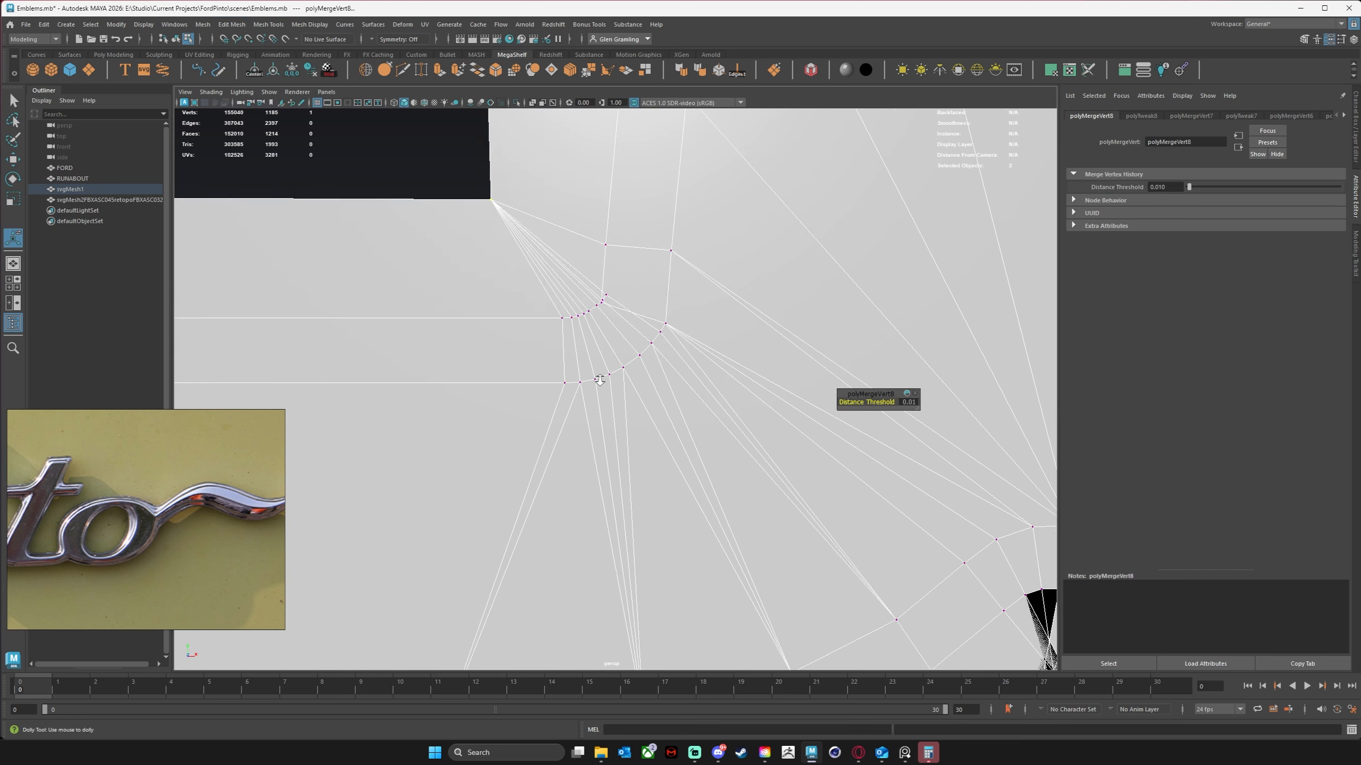
alt+right_drag(599, 377, 651, 376)
mouse_move(644, 274)
alt+right_down()
mouse_move(655, 382)
mouse_move(637, 436)
alt+right_up()
alt+middle_drag(637, 442, 594, 147)
alt+right_drag(569, 262, 657, 301)
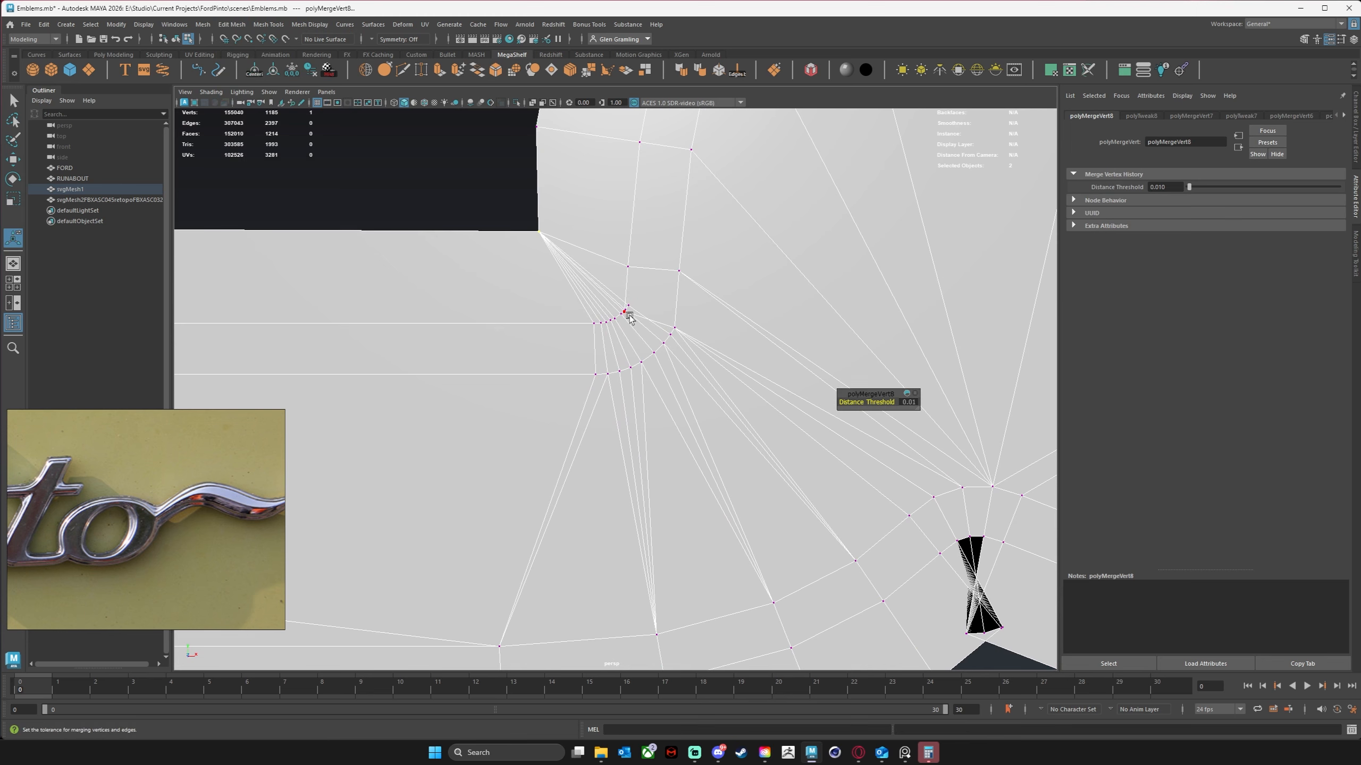
click(631, 305)
key(w)
drag(625, 270, 626, 256)
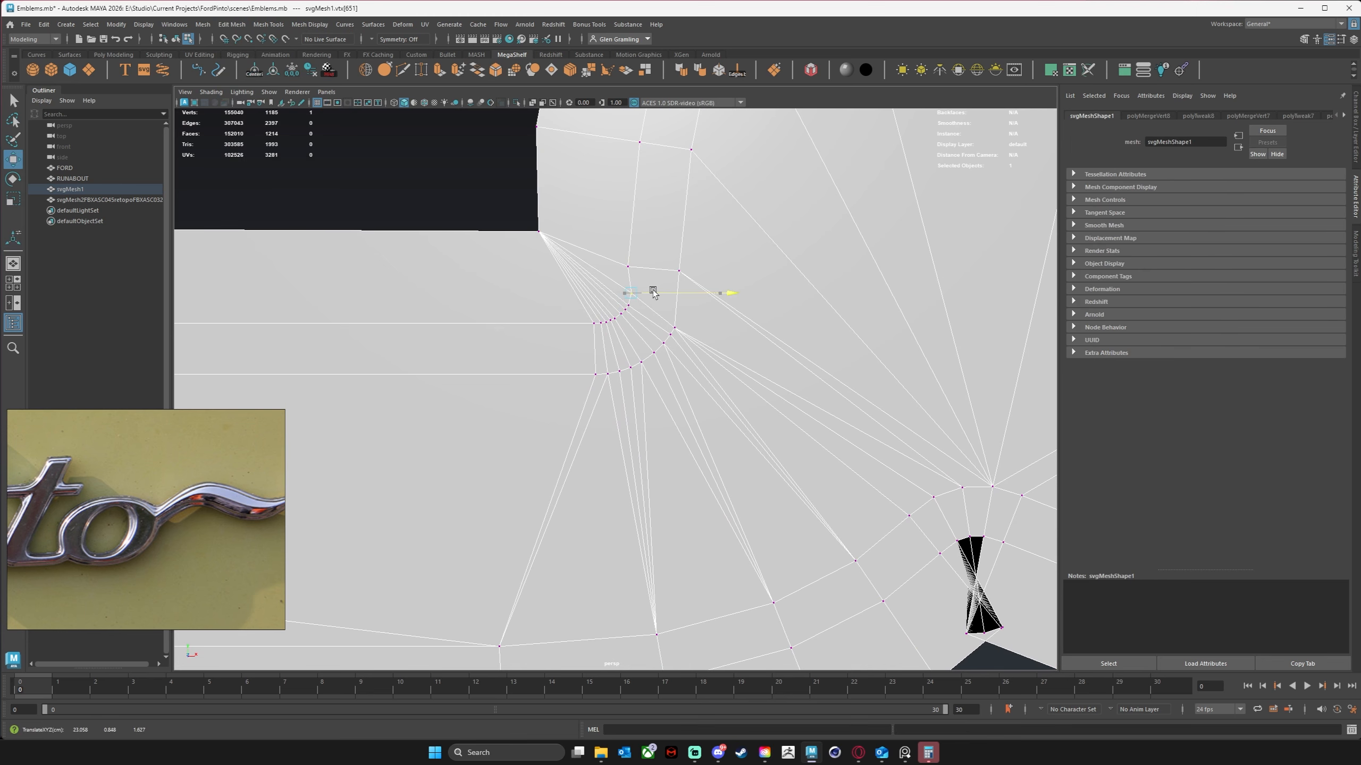
Merge the bunched vertices to their center at the underside notch between the n and the t.
alt+middle_drag(683, 366, 350, 252)
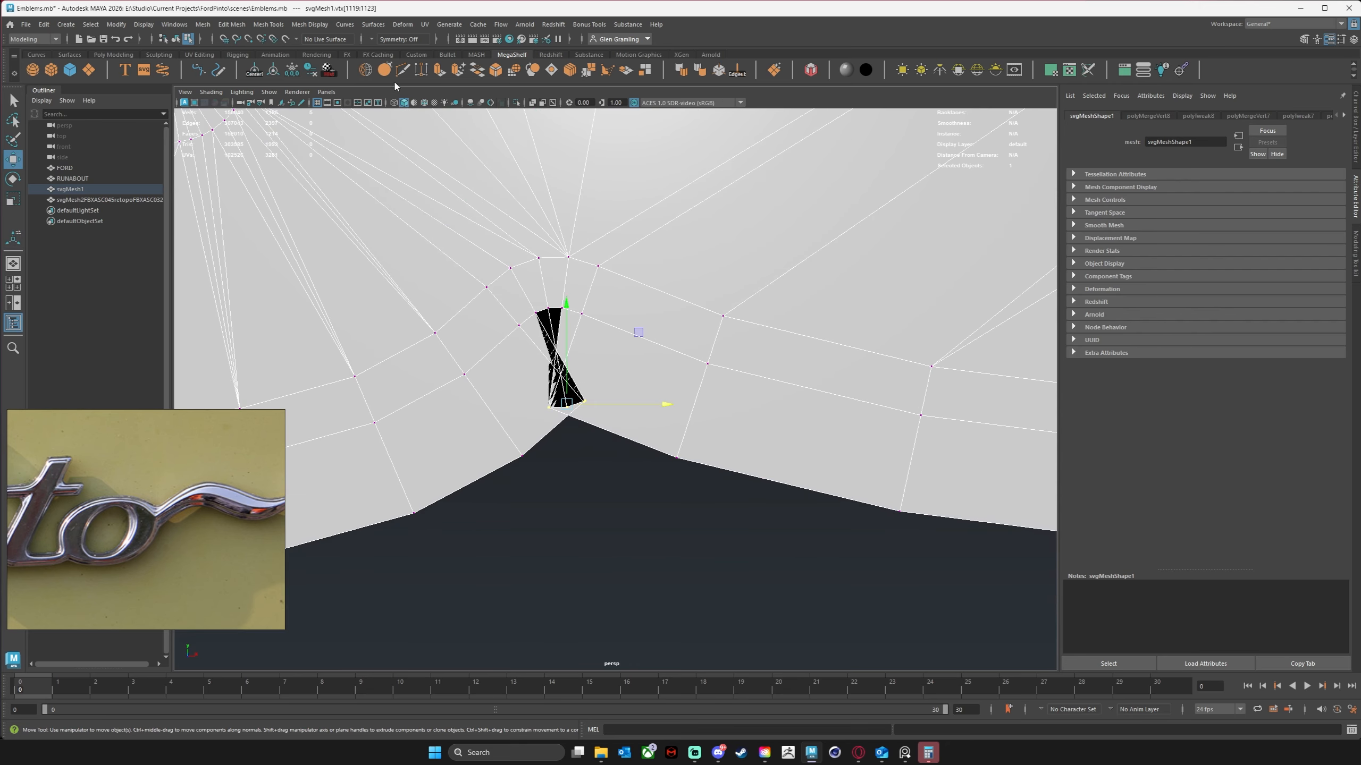
key(g)
alt+right_drag(566, 404, 667, 374)
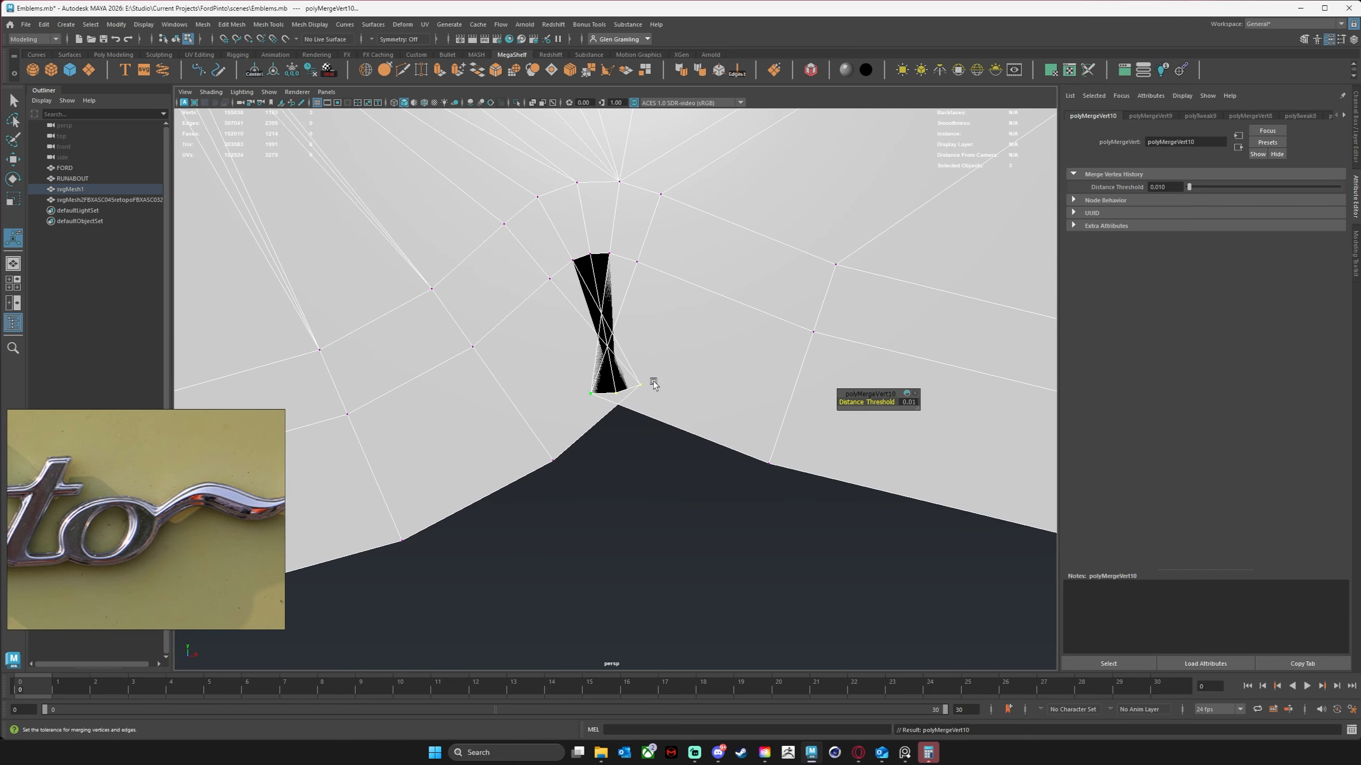
drag(569, 411, 568, 410)
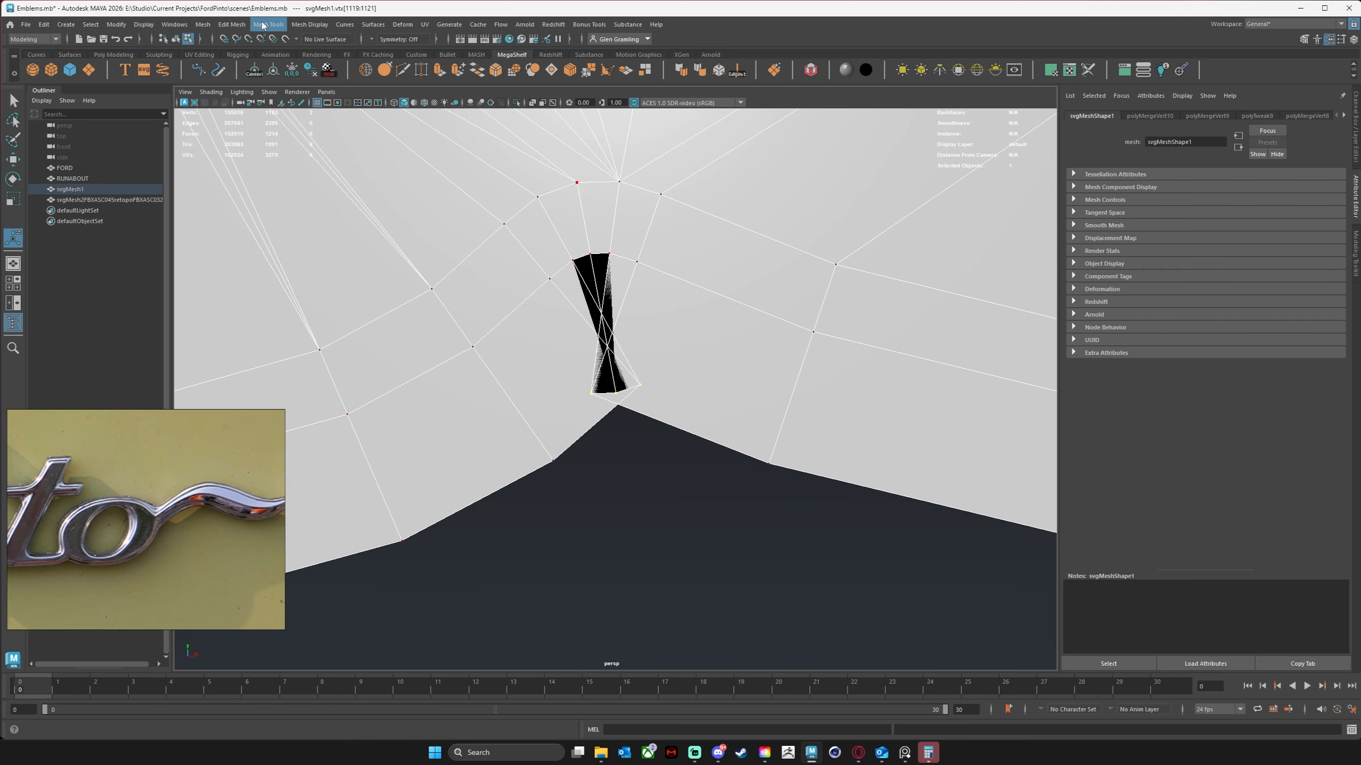
click(231, 24)
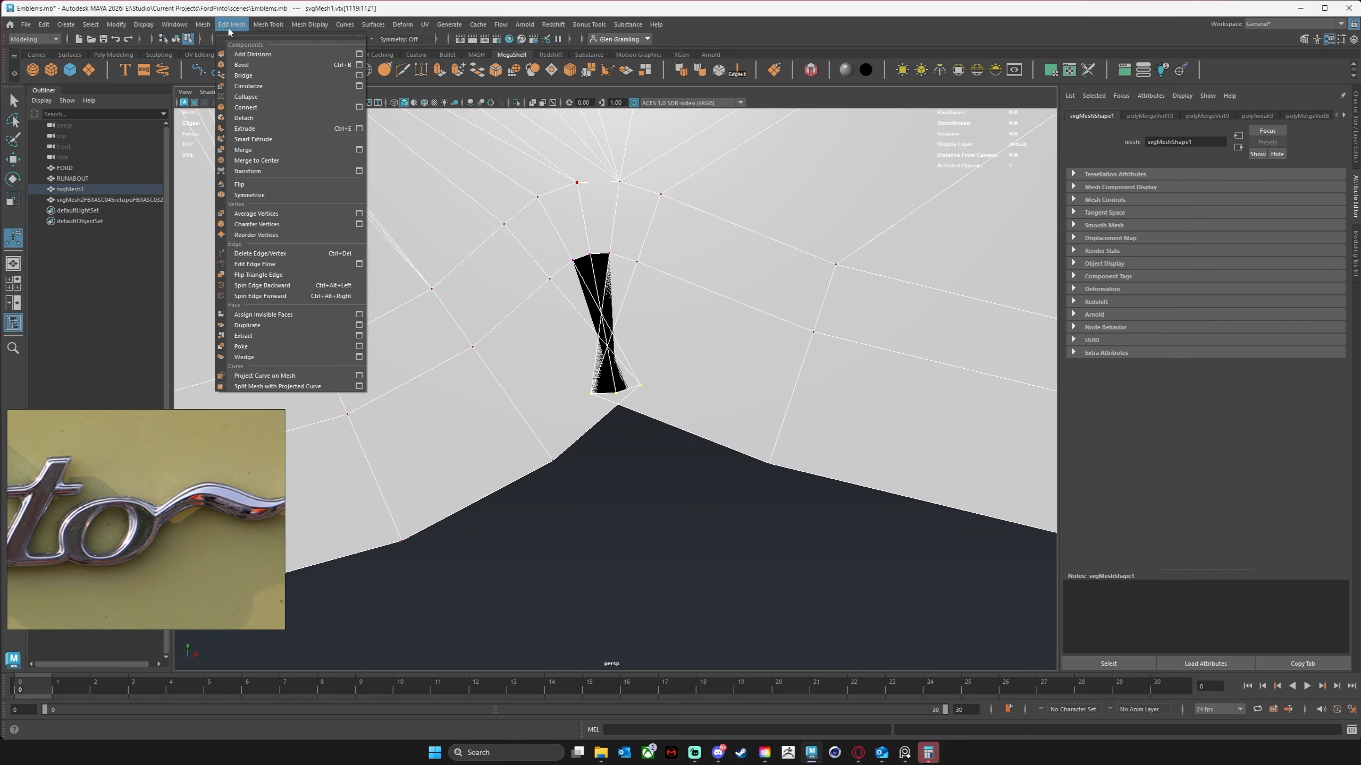
click(275, 162)
Merge the overlapping outline vertices at the lower corner where the tail stroke leaves the o.
alt+right_drag(738, 396, 517, 344)
alt+middle_drag(788, 313, 419, 456)
alt+middle_drag(703, 354, 483, 516)
alt+middle_drag(669, 225, 586, 486)
alt+middle_drag(712, 325, 509, 520)
alt+right_drag(643, 407, 476, 365)
alt+middle_drag(648, 319, 462, 262)
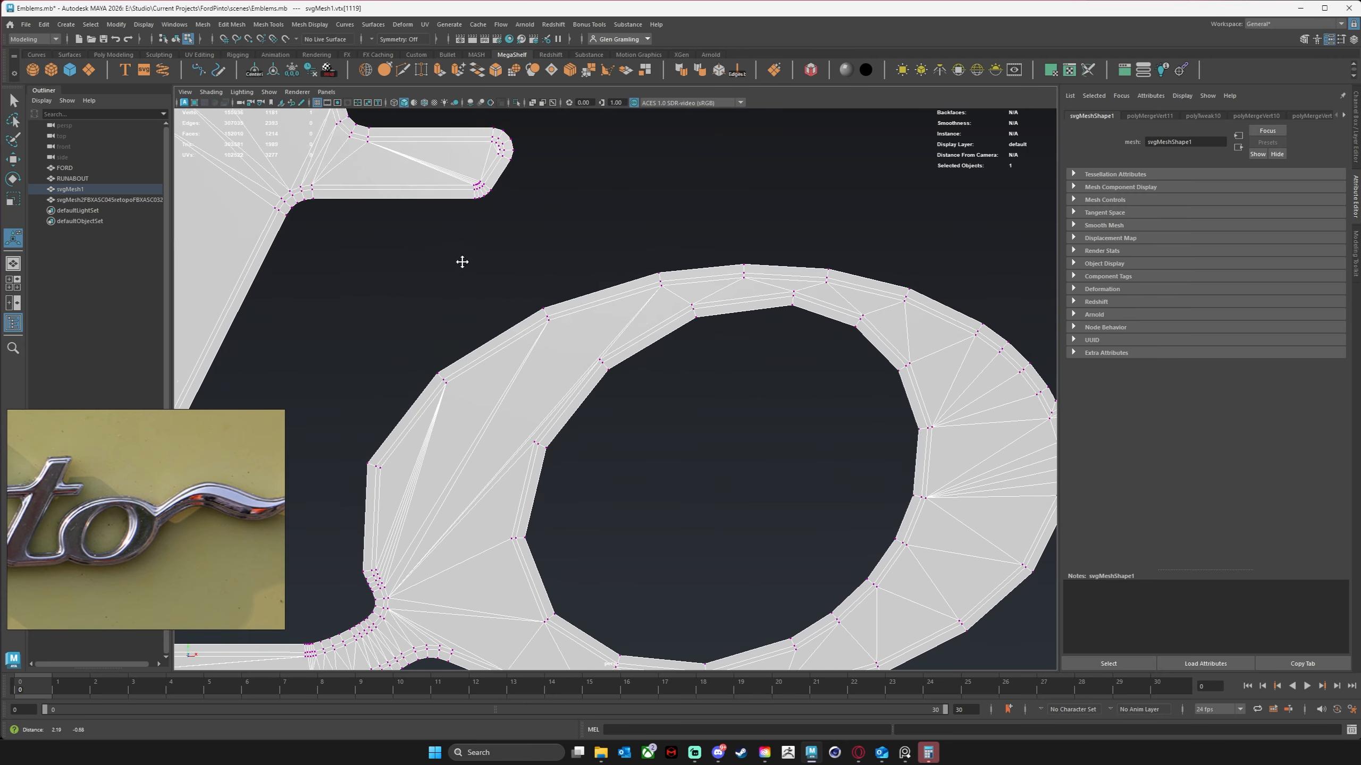
alt+middle_drag(629, 446, 199, 308)
alt+middle_drag(818, 365, 775, 488)
alt+right_drag(485, 413, 706, 430)
alt+middle_drag(657, 437, 691, 396)
alt+right_drag(733, 421, 369, 427)
alt+middle_drag(762, 428, 832, 374)
alt+right_drag(528, 401, 829, 380)
alt+middle_drag(838, 338, 699, 462)
alt+right_drag(600, 410, 881, 380)
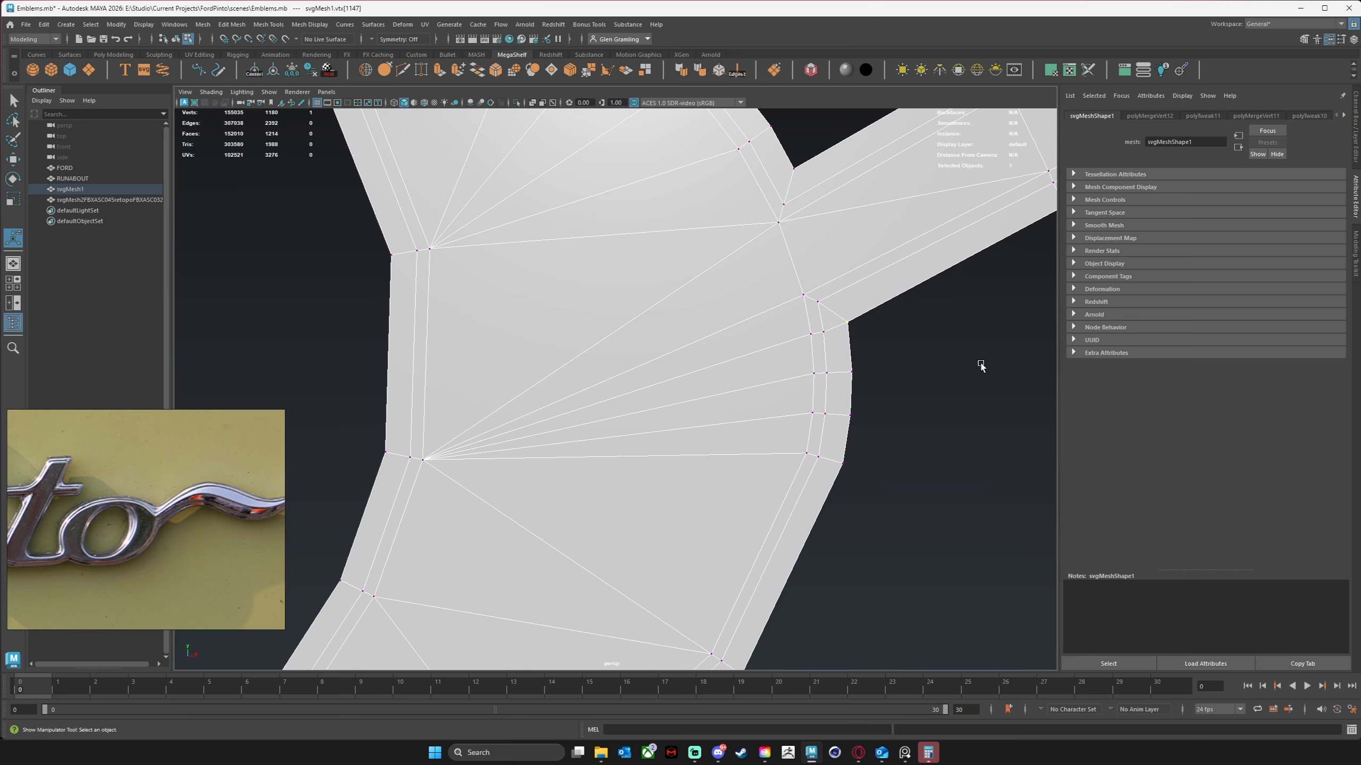
Switch to edge selection and select the outer border edge loop of the P.
alt+right_drag(979, 365, 343, 463)
alt+middle_drag(337, 467, 814, 471)
alt+right_drag(739, 448, 949, 429)
alt+middle_drag(562, 374, 634, 467)
alt+right_drag(734, 387, 592, 375)
alt+drag(479, 335, 535, 368)
alt+right_drag(490, 335, 624, 368)
right_drag(518, 245, 529, 213)
alt+drag(467, 204, 502, 241)
double_click(517, 267)
alt+drag(488, 289, 477, 284)
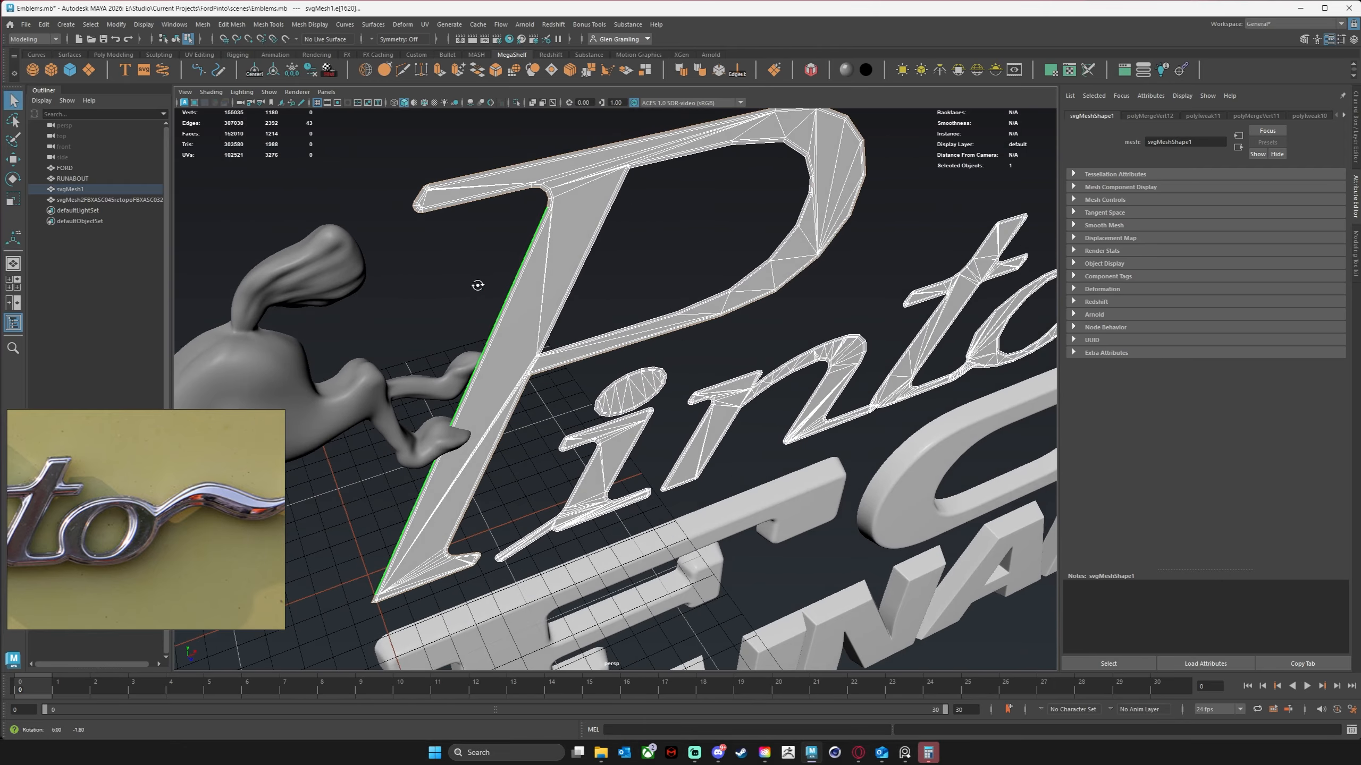
Add the border edge loops of the i, its dot, the joined n-t-o stroke and the o's counter to the selection.
shift+double_click(667, 364)
shift+double_click(596, 423)
shift+double_click(691, 412)
alt+drag(750, 421, 702, 402)
alt+middle_drag(790, 410, 417, 391)
alt+right_drag(418, 391, 702, 387)
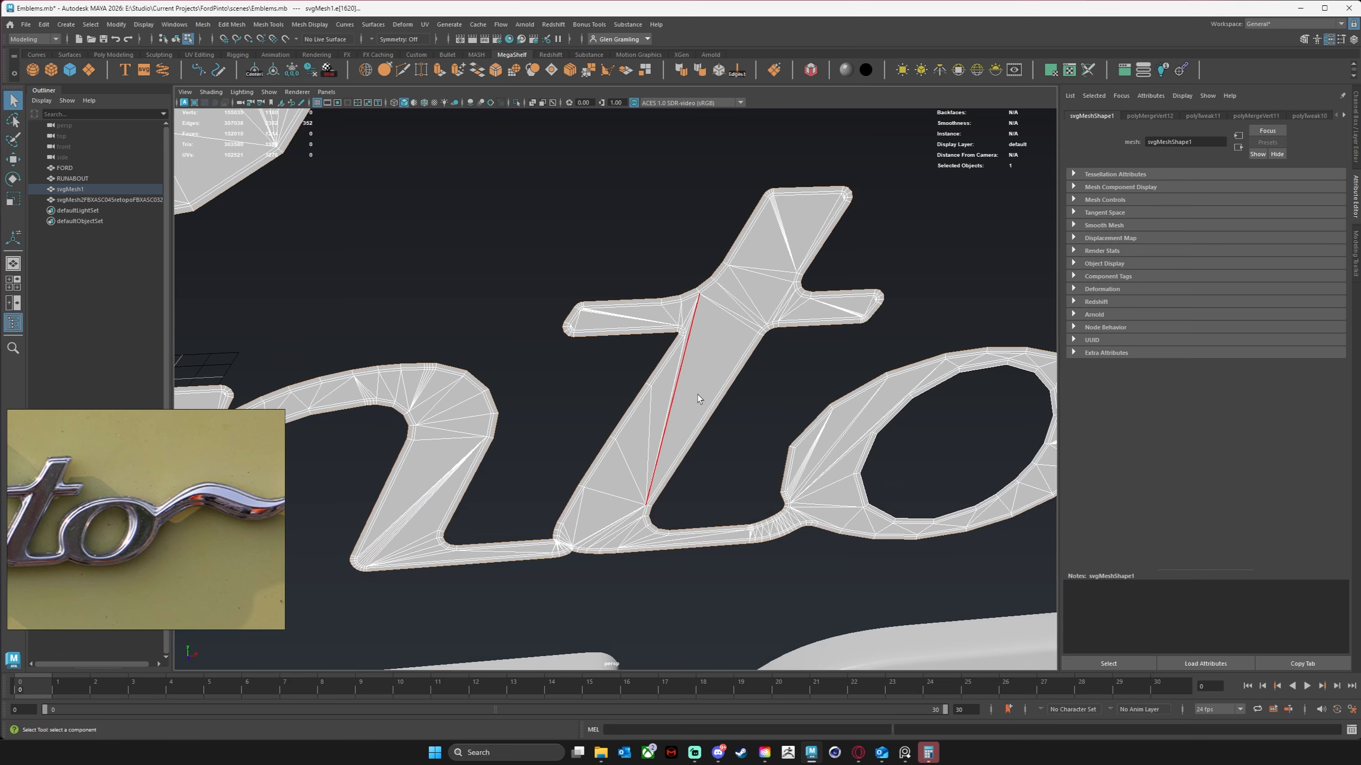
alt+middle_drag(697, 395, 572, 385)
shift+double_click(651, 394)
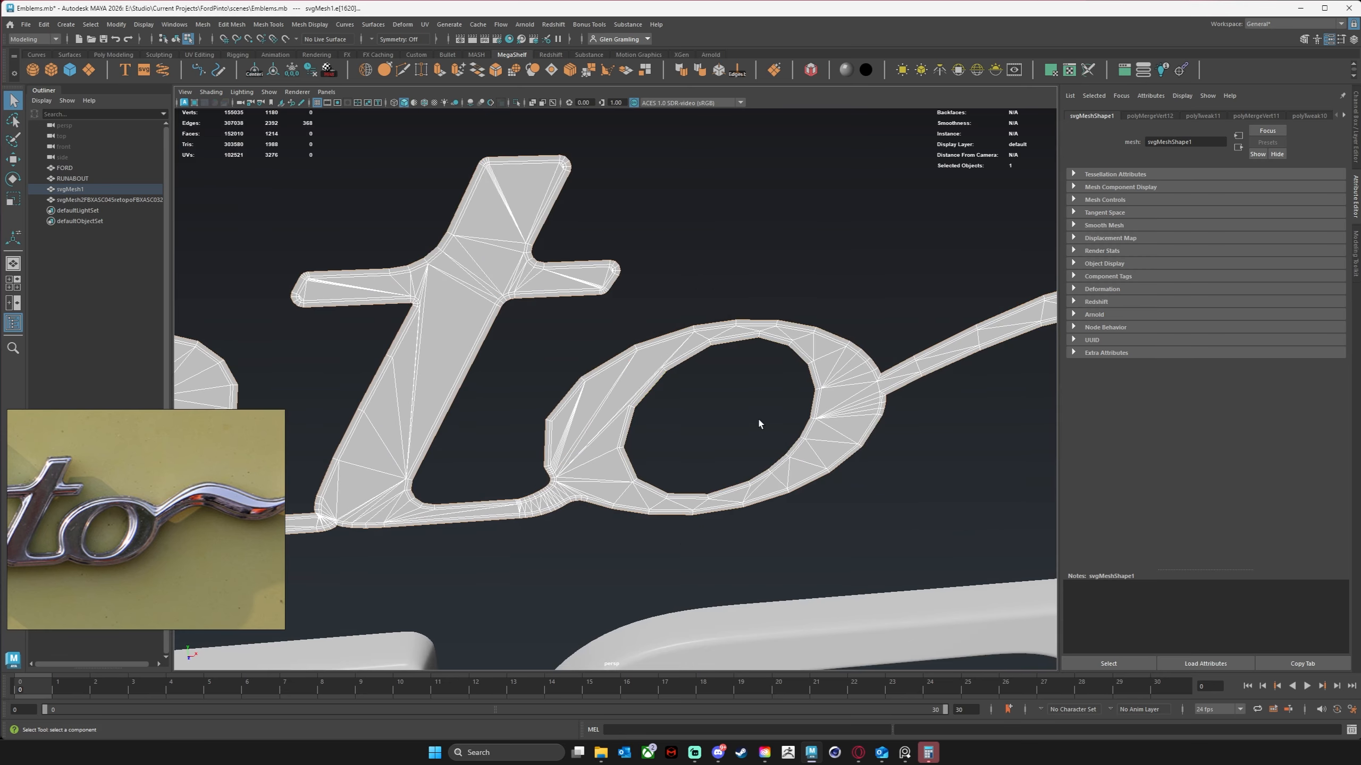
Move the selected border edges back along Z to give the Pinto lettering side depth.
alt+drag(757, 417, 665, 435)
alt+right_drag(664, 435, 523, 406)
alt+middle_drag(522, 406, 662, 342)
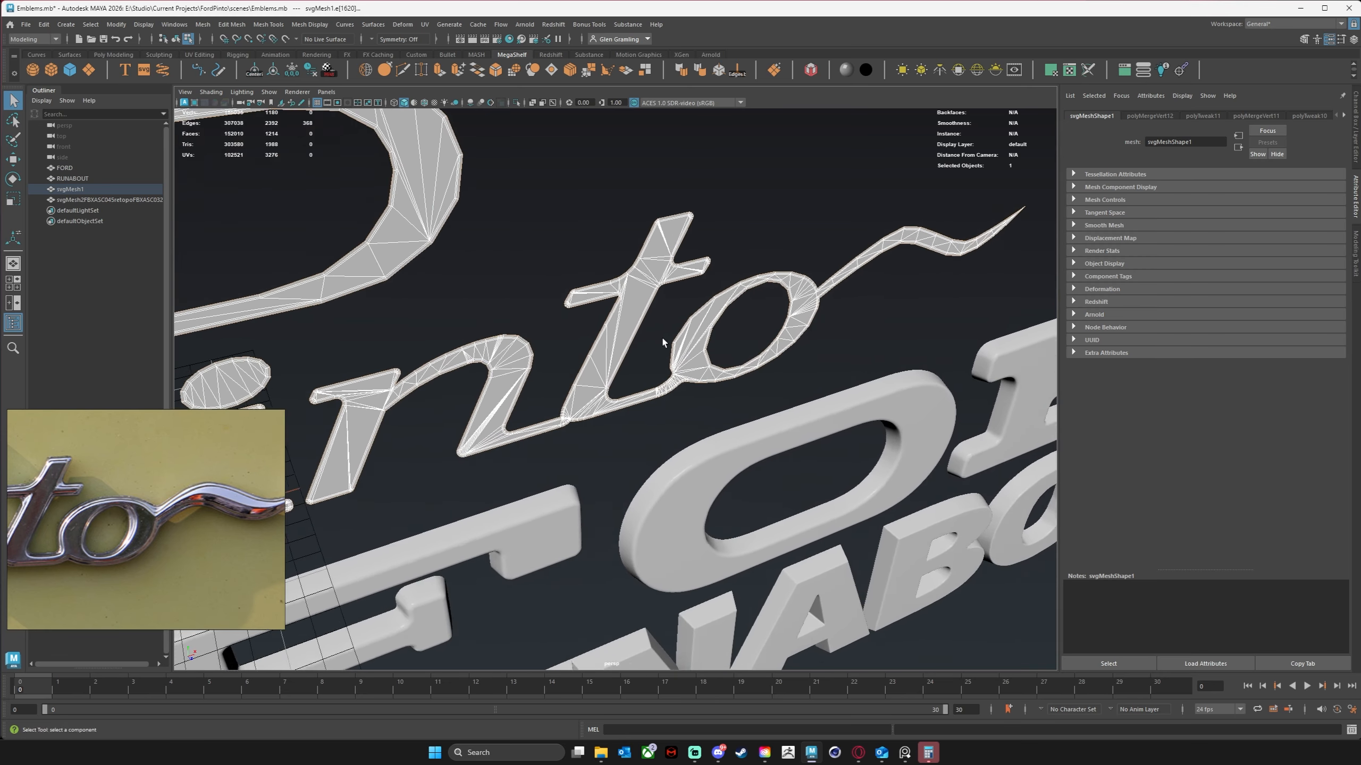
alt+right_drag(662, 343, 482, 369)
alt+drag(462, 369, 541, 378)
key(w)
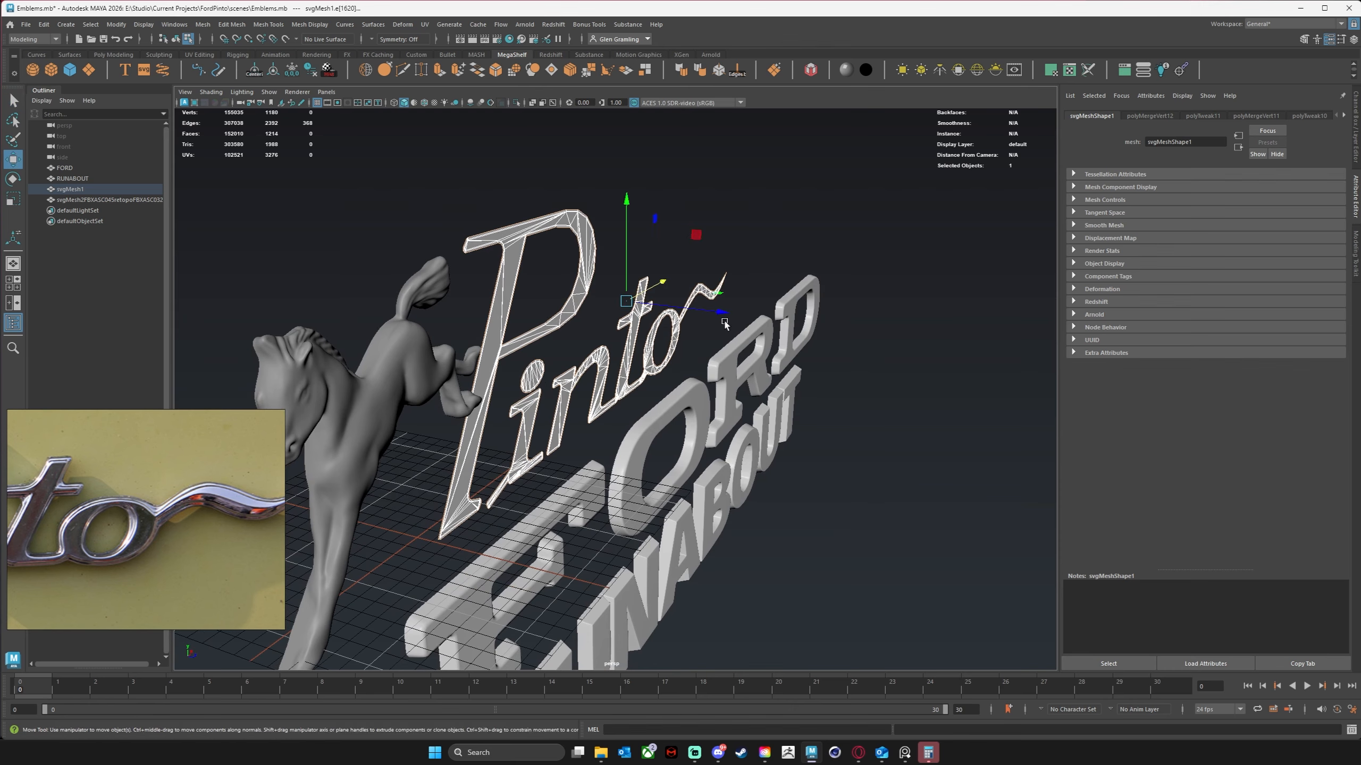
drag(723, 316, 558, 334)
Toggle the smooth preview on the Pinto lettering and examine the P's stem, bowl and counter corners.
alt+right_drag(558, 334, 714, 304)
alt+middle_drag(550, 267, 788, 402)
alt+right_drag(632, 348, 691, 355)
key(3)
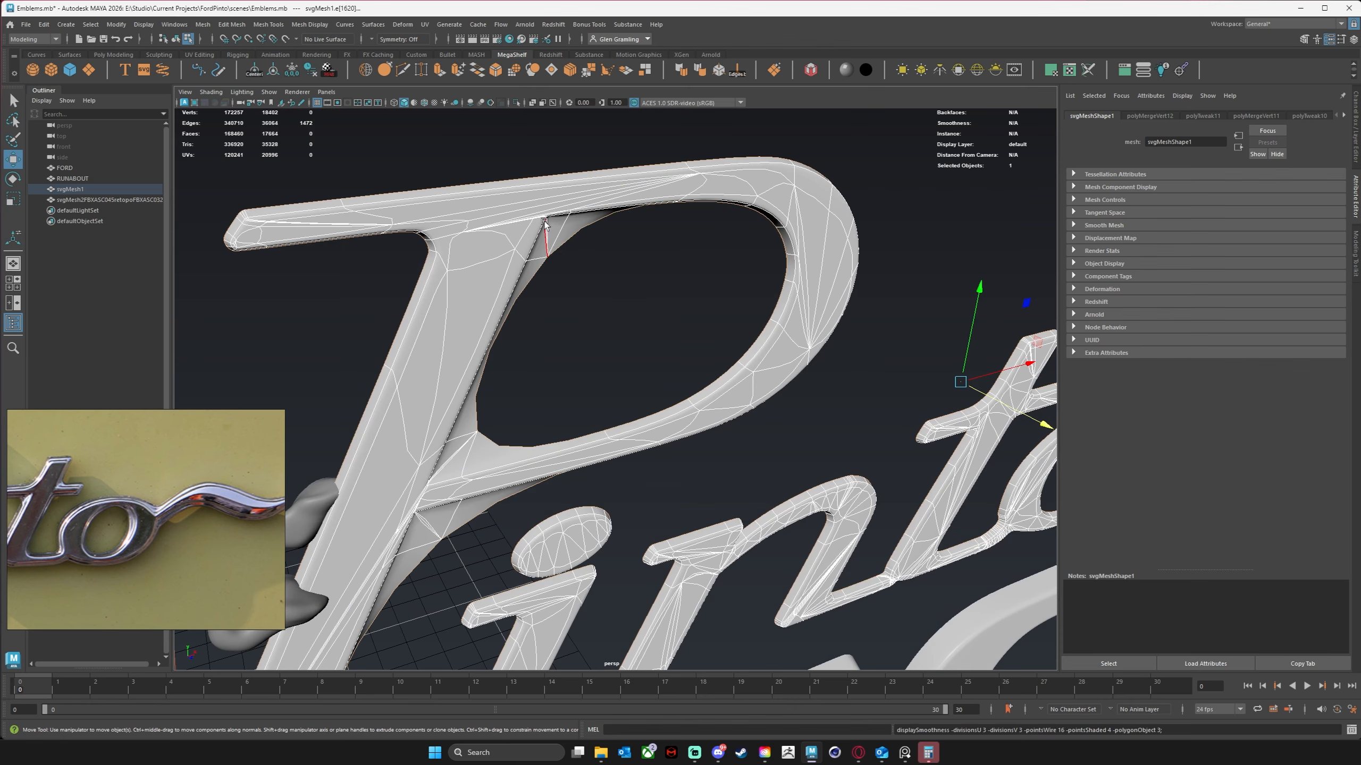
key(1)
alt+drag(569, 298, 489, 292)
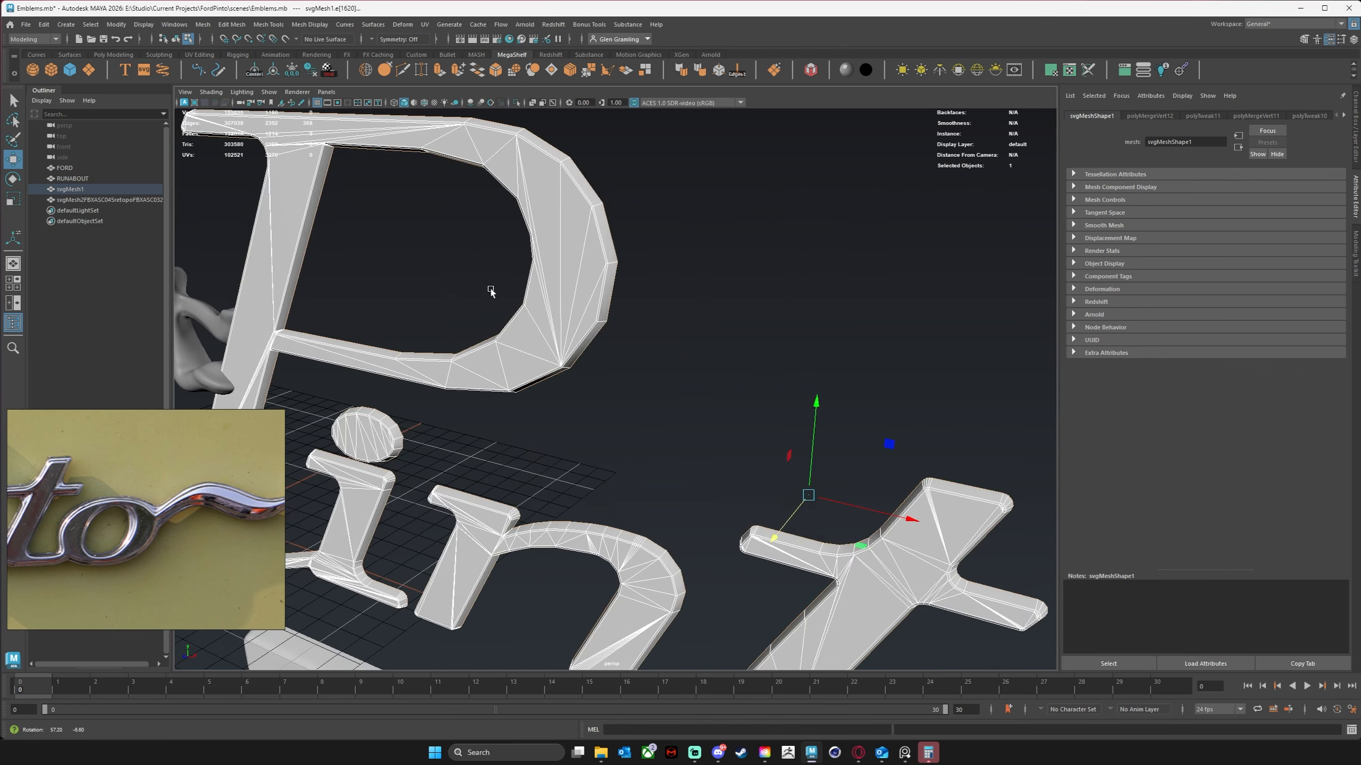
alt+middle_drag(456, 296, 627, 343)
alt+right_drag(578, 335, 658, 344)
alt+drag(657, 345, 464, 365)
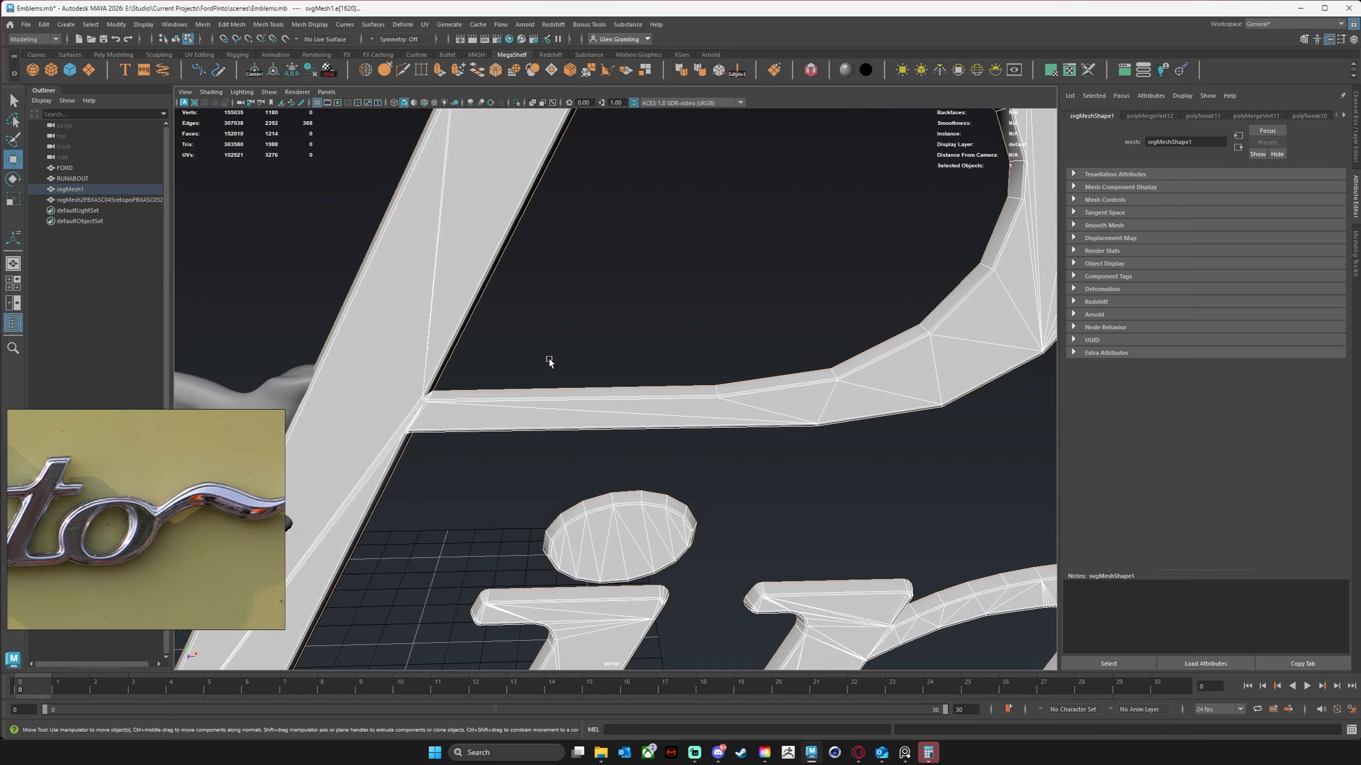
alt+right_drag(550, 362, 470, 365)
alt+drag(470, 364, 401, 370)
alt+right_drag(402, 371, 450, 372)
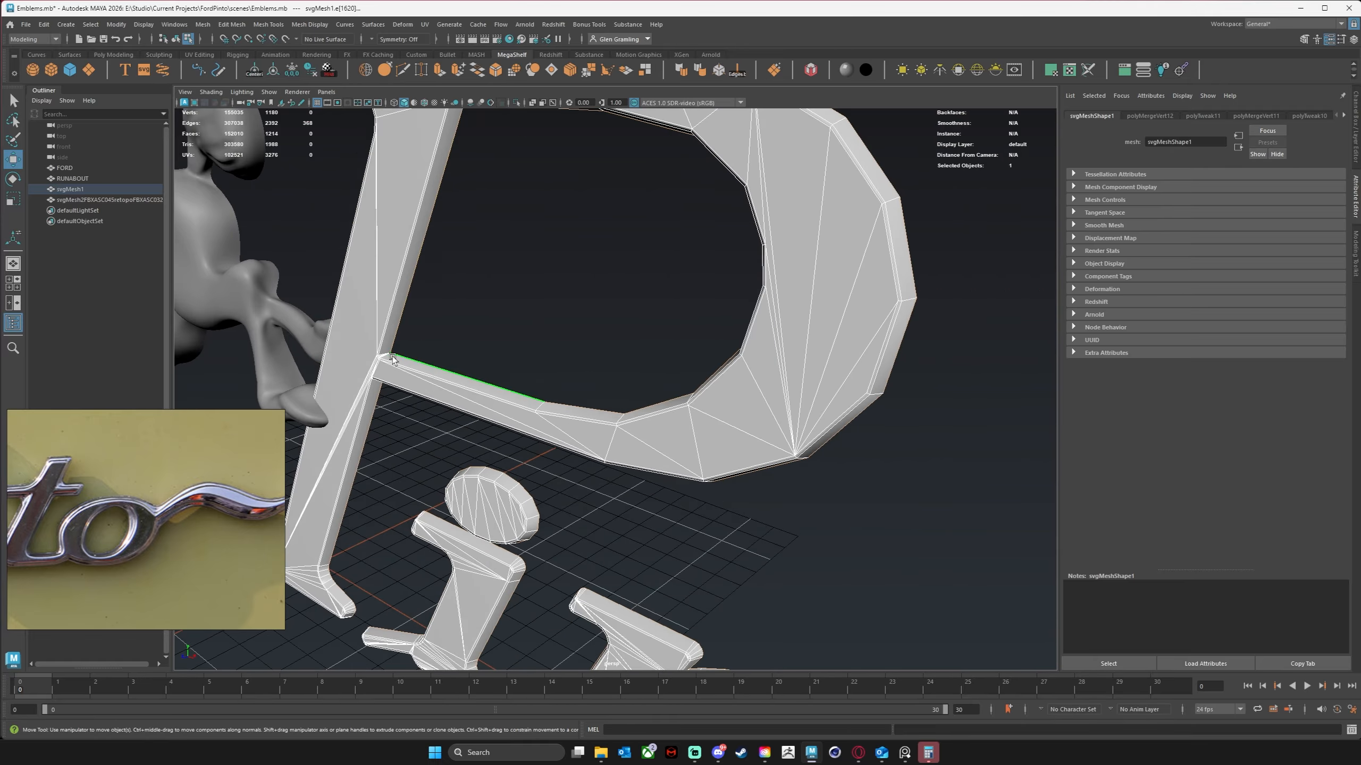
alt+drag(441, 382, 502, 359)
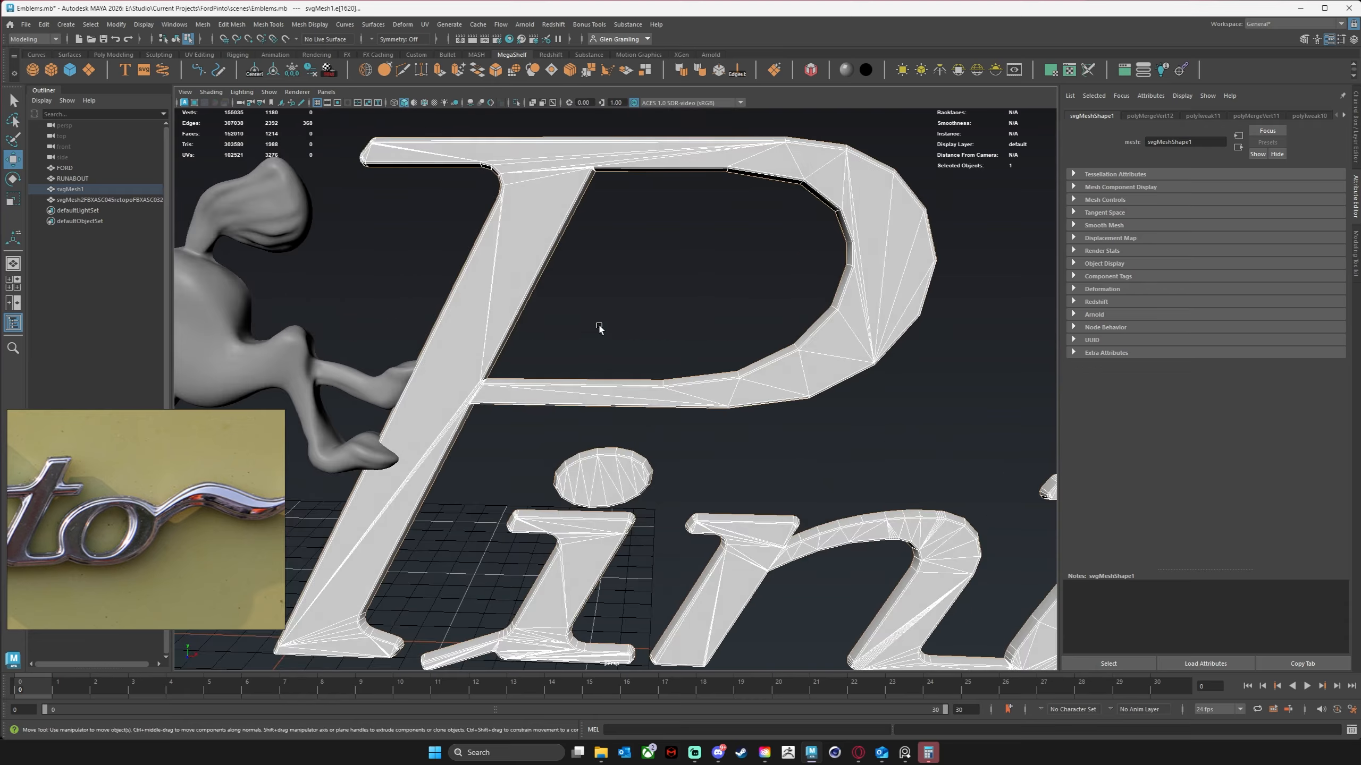
alt+middle_drag(599, 326, 549, 354)
key(3)
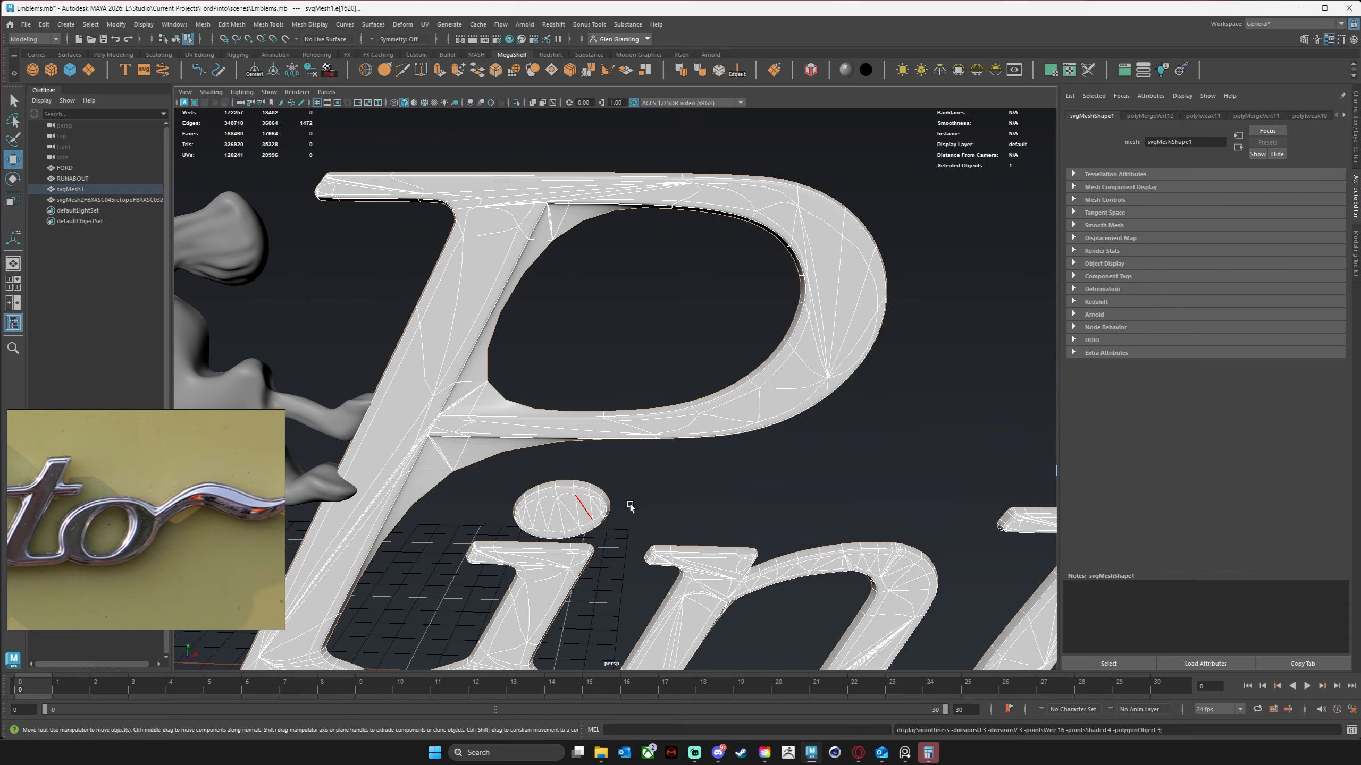
Compare the smoothed and unsmoothed display at the underside corner of the i's lead-in stroke.
alt+middle_drag(630, 506, 513, 274)
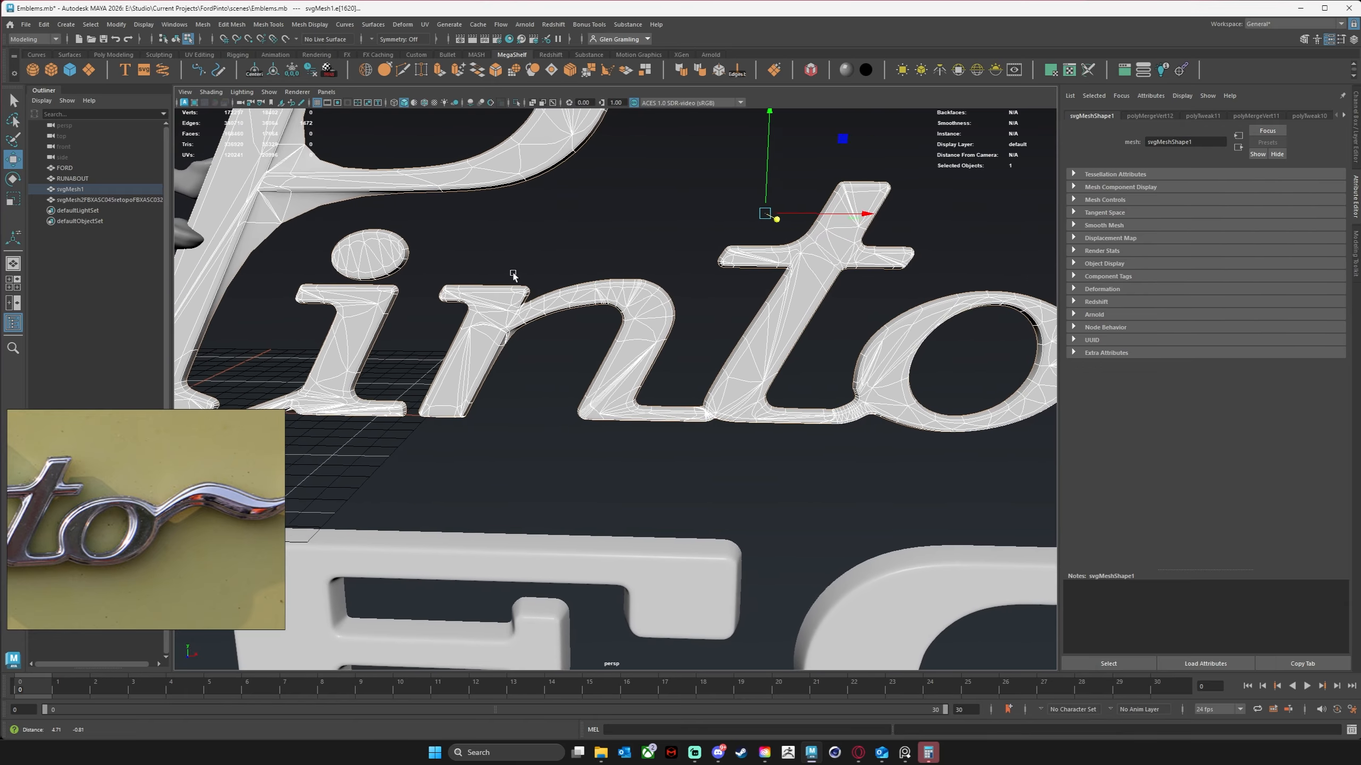
alt+middle_drag(355, 289, 626, 277)
alt+right_drag(626, 278, 702, 300)
alt+middle_drag(292, 458, 543, 299)
alt+right_drag(544, 298, 626, 261)
key(1)
key(3)
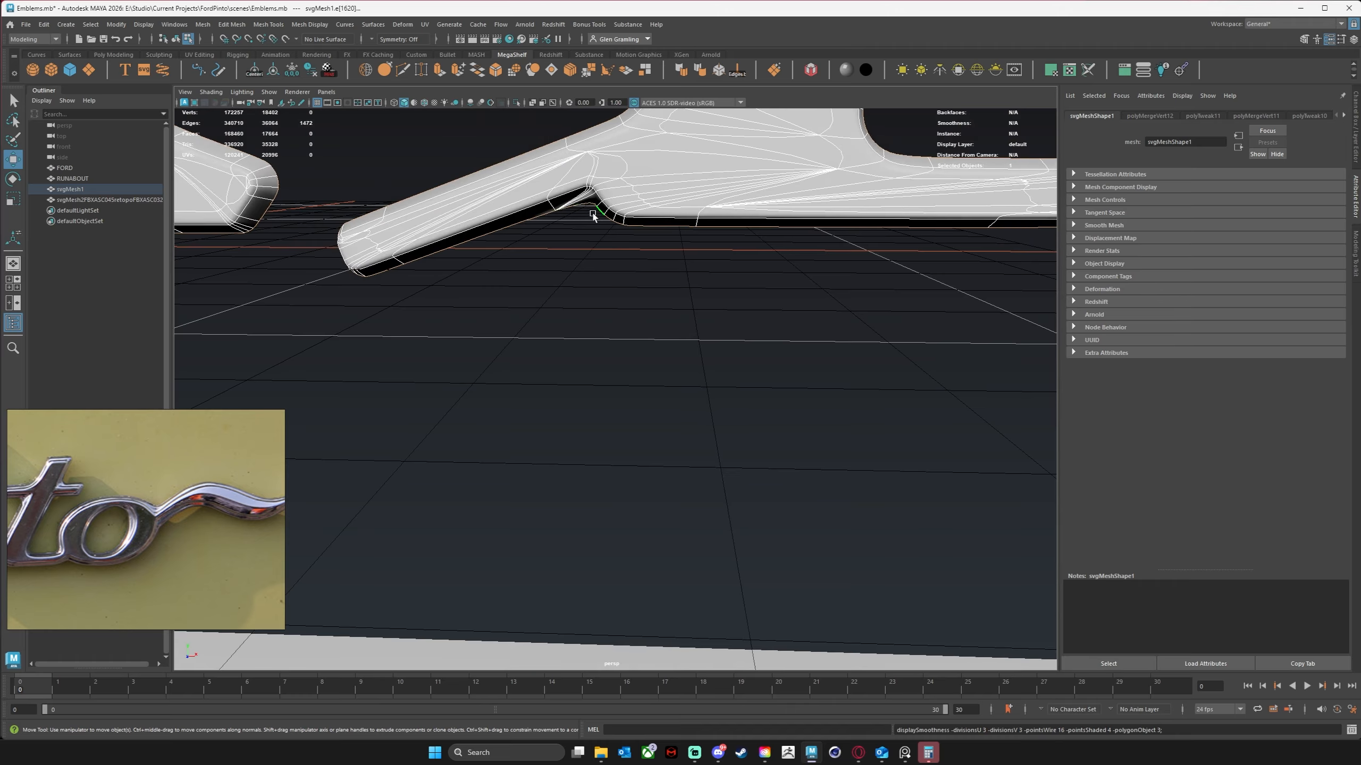
key(1)
key(3)
key(1)
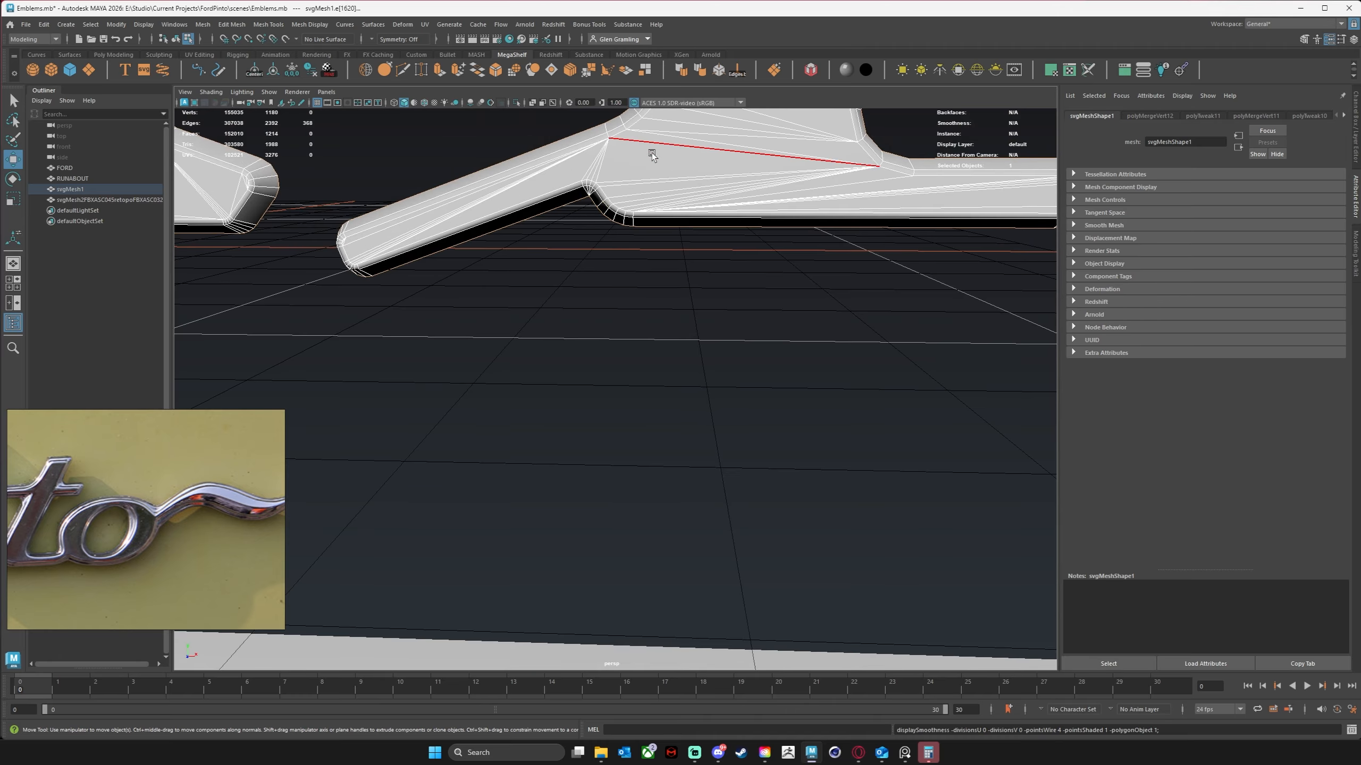
Examine the unsmoothed side walls and faces of the n, t, o and the wavy tail.
alt+middle_drag(680, 139, 689, 398)
alt+right_drag(689, 398, 637, 303)
alt+middle_drag(636, 303, 471, 352)
alt+drag(611, 349, 544, 343)
alt+middle_drag(777, 397, 439, 303)
mouse_move(744, 379)
alt+mouse_down()
mouse_move(699, 362)
mouse_move(728, 371)
alt+mouse_up()
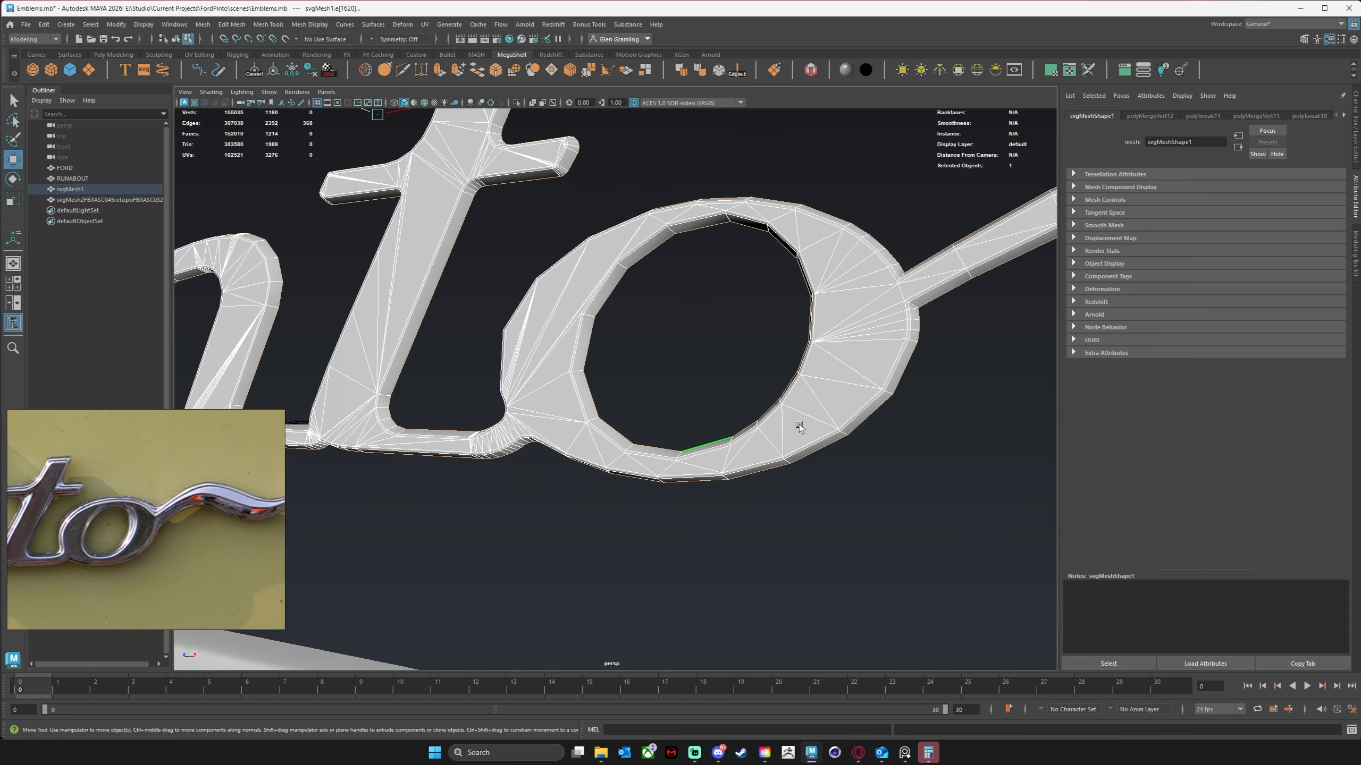
alt+middle_drag(799, 426, 528, 473)
alt+right_drag(665, 482, 720, 390)
alt+middle_drag(775, 301, 911, 404)
alt+drag(911, 405, 944, 416)
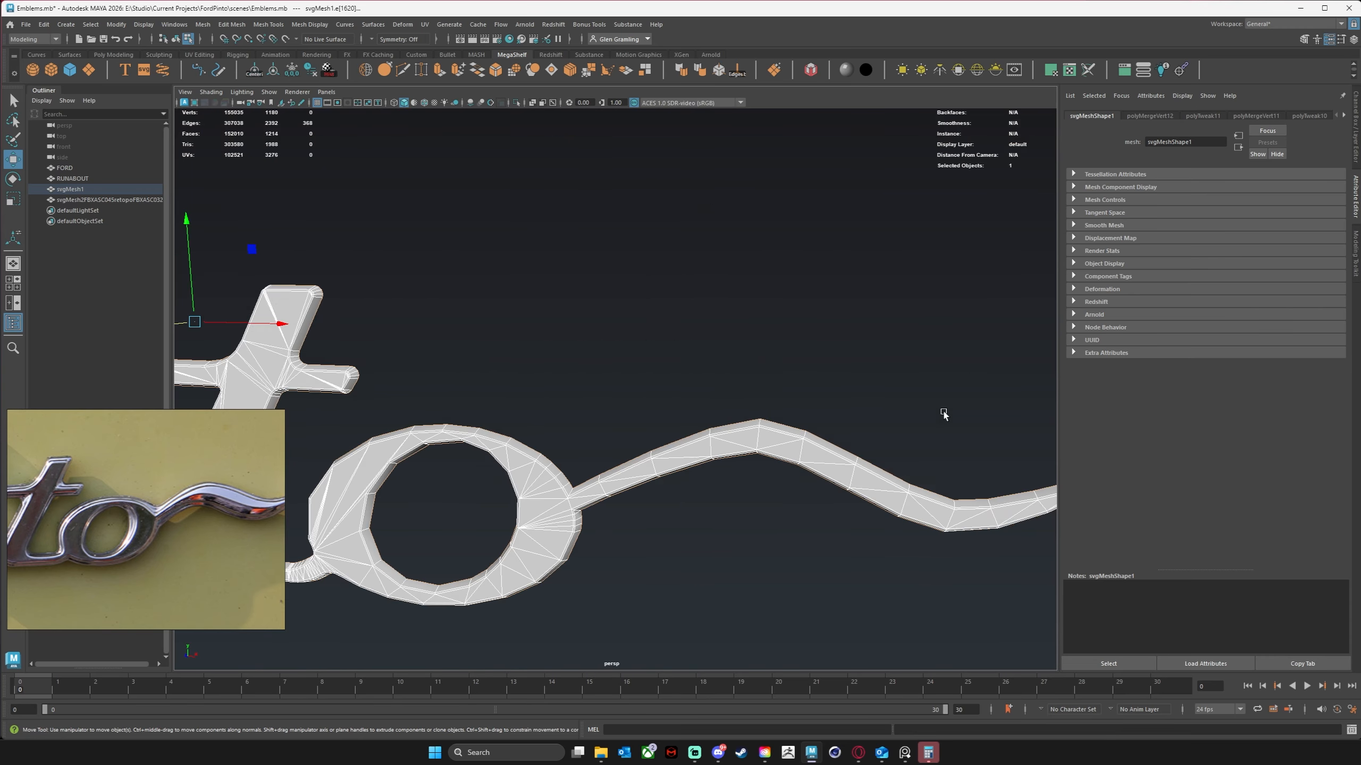
alt+middle_drag(944, 416, 844, 379)
alt+middle_drag(420, 368, 548, 420)
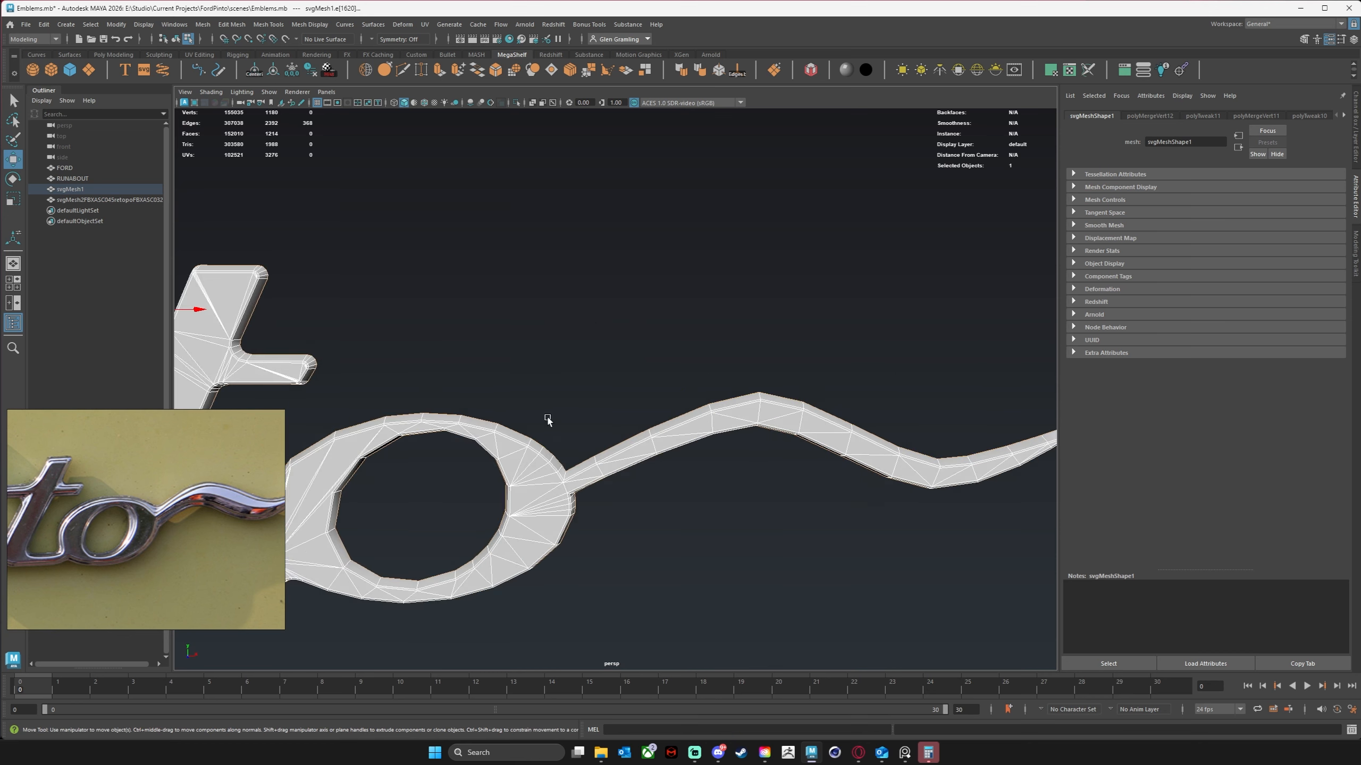
Try to scale the upper and lower edge runs of the wavy tail after the o vertically.
click(576, 459)
alt+middle_drag(905, 455, 796, 447)
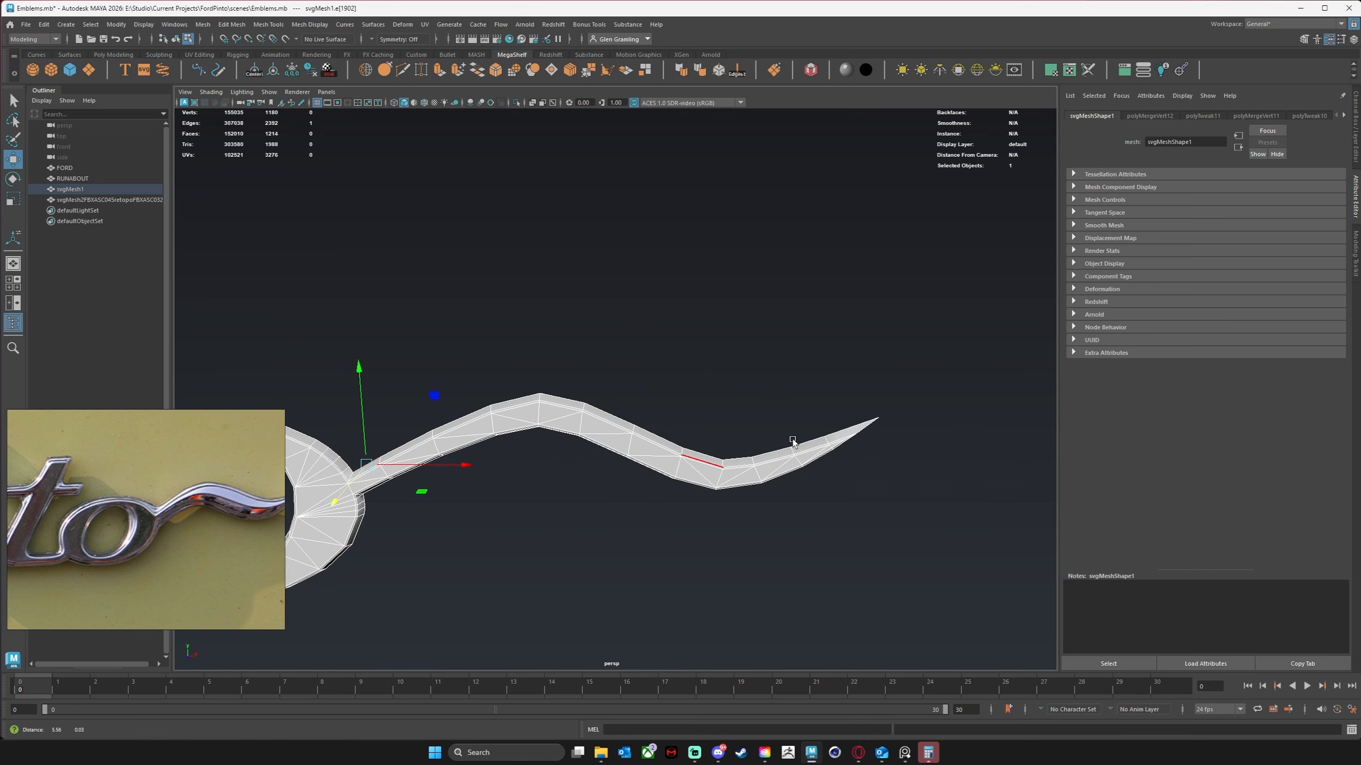
double_click(846, 429)
alt+middle_drag(883, 465, 851, 443)
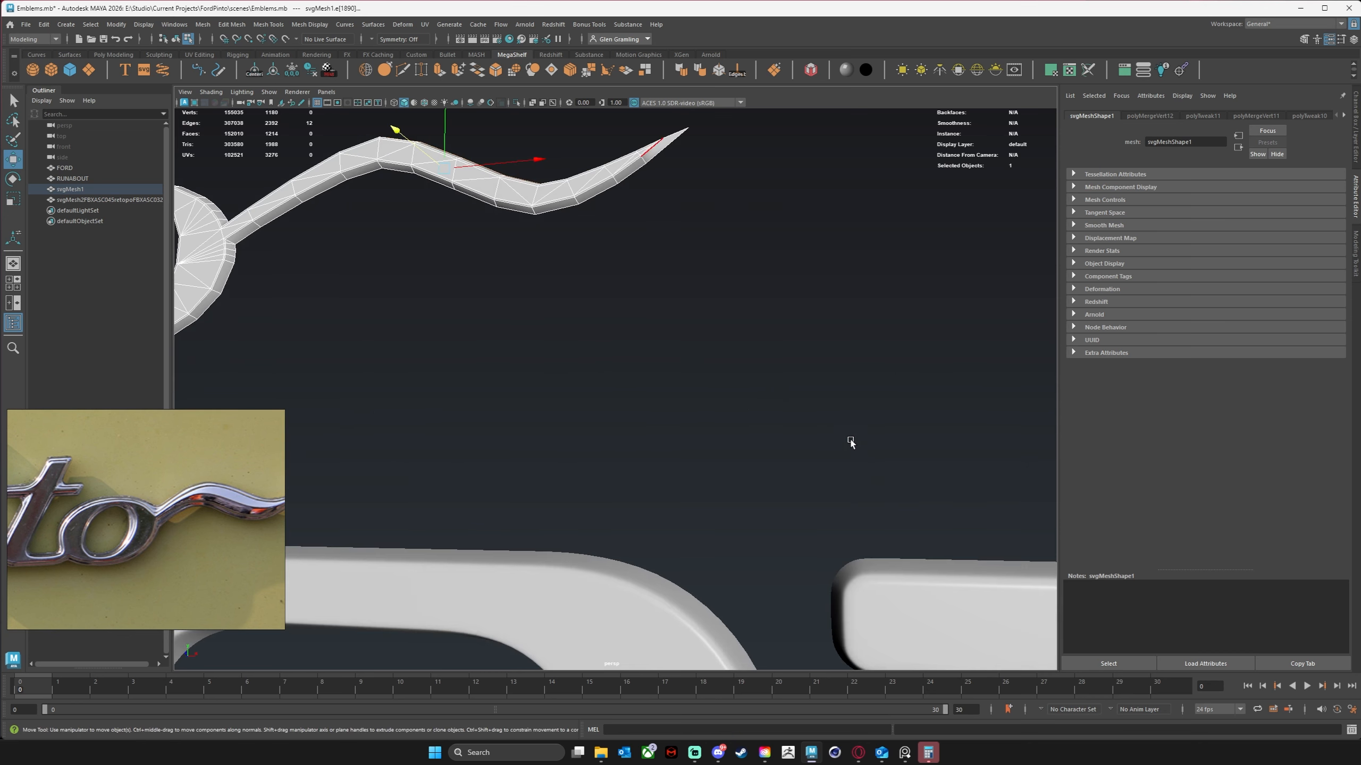
alt+middle_drag(685, 234, 765, 301)
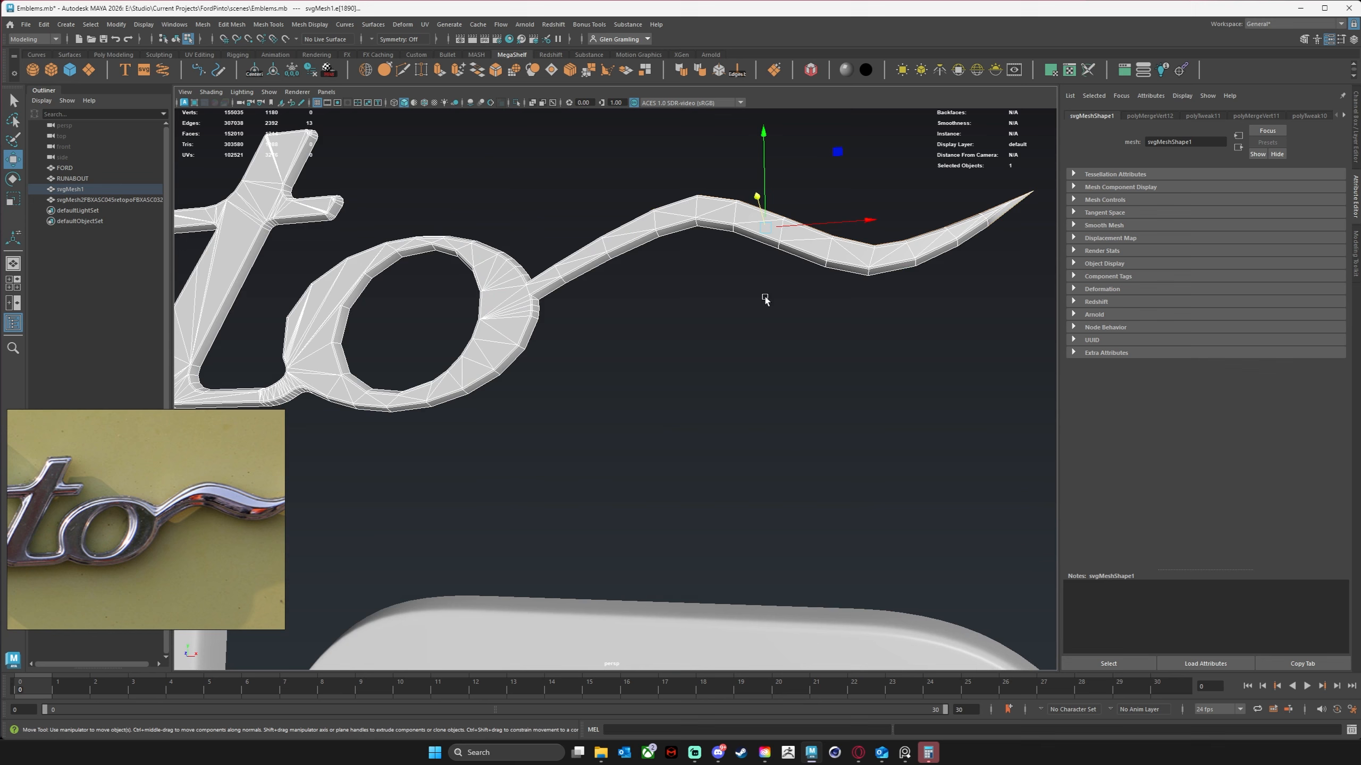
shift+double_click(564, 294)
mouse_move(586, 321)
alt+mouse_down()
mouse_move(545, 311)
mouse_move(594, 346)
alt+mouse_up()
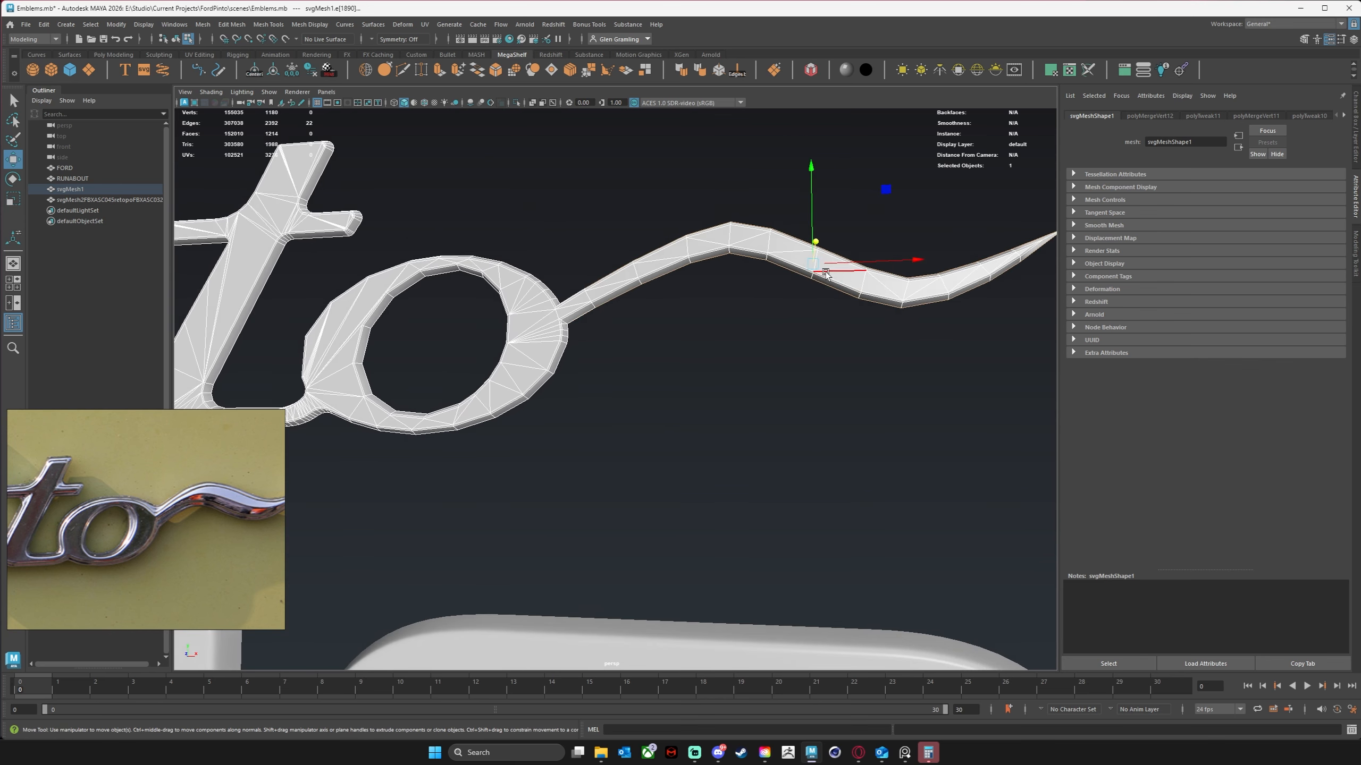
key(r)
mouse_move(812, 172)
mouse_down()
mouse_move(812, 152)
mouse_move(812, 164)
mouse_up()
key(ctrl+z)
alt+drag(596, 242, 599, 259)
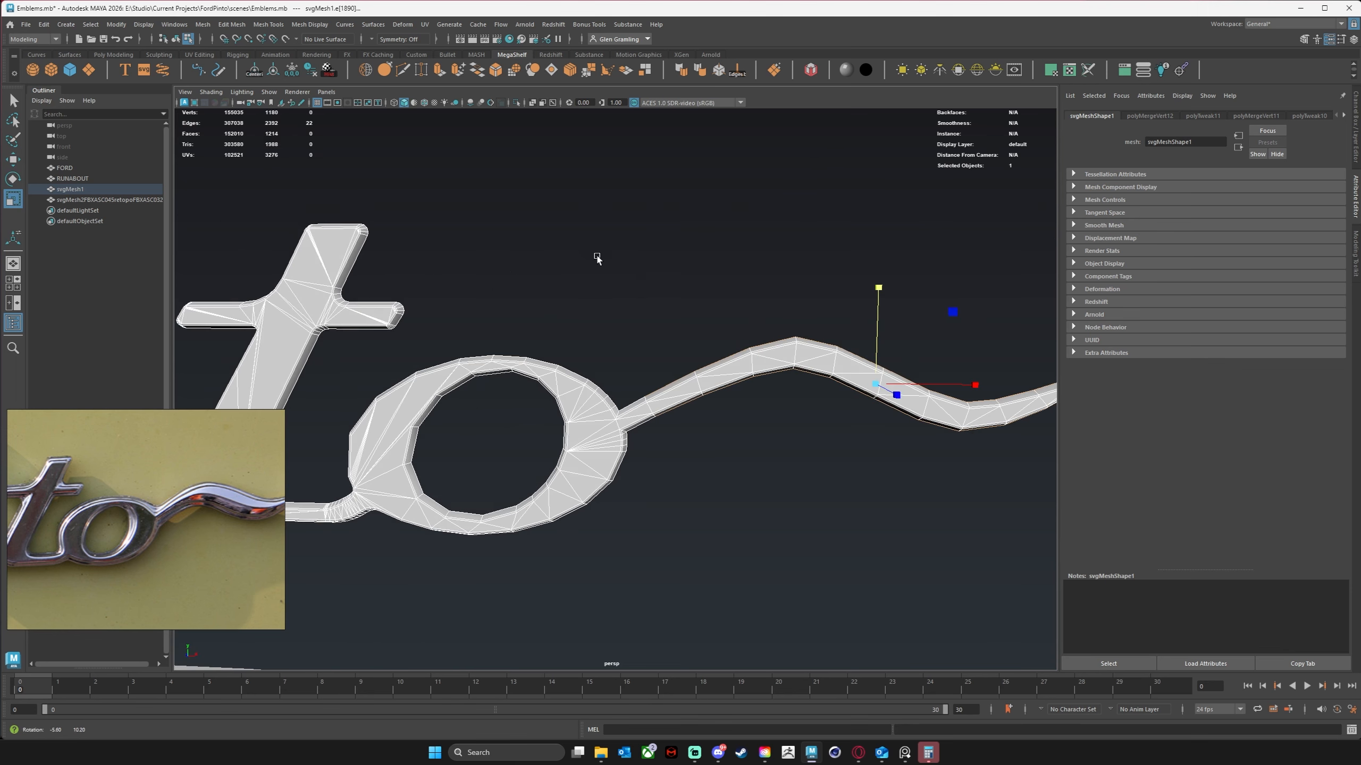
Select the upper back edge run of the wavy tail and move it up to slope that side outward.
click(661, 384)
alt+middle_drag(819, 348, 494, 350)
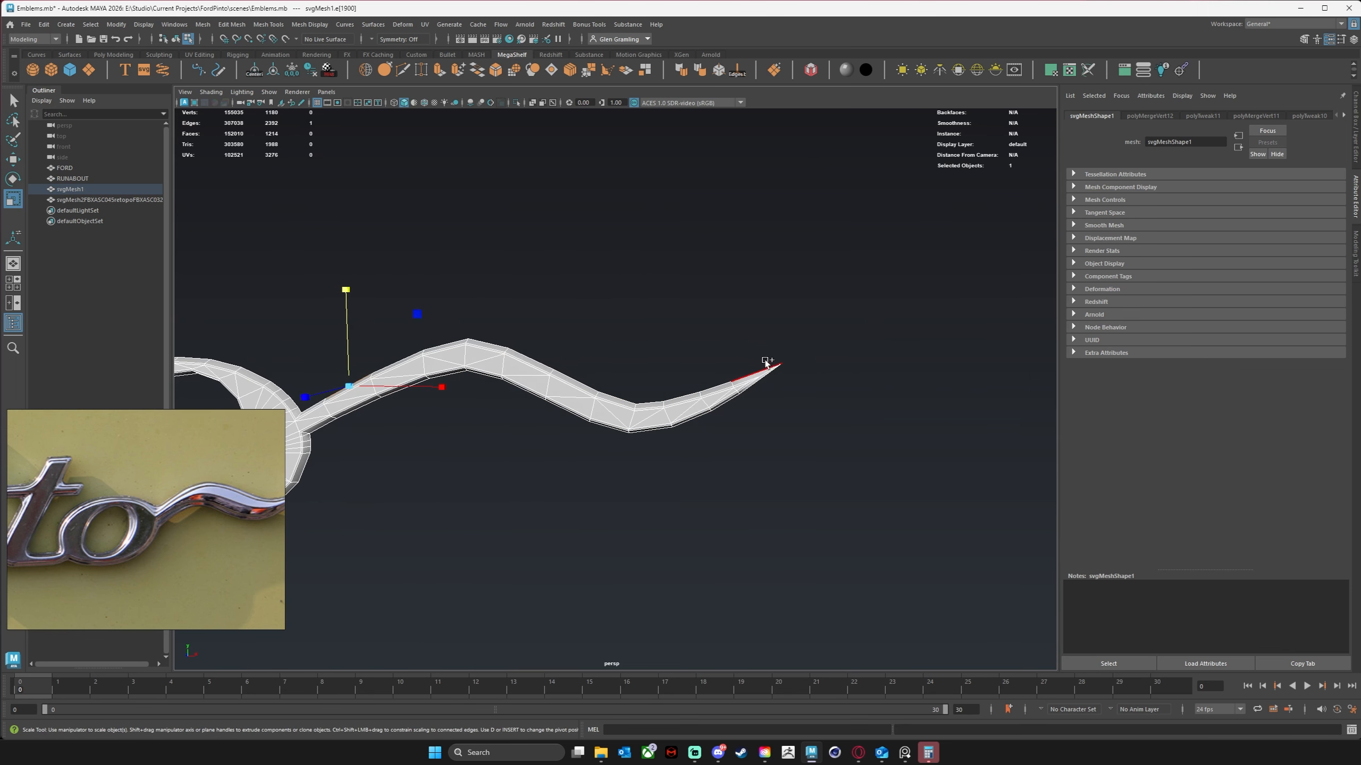
double_click(767, 367)
key(w)
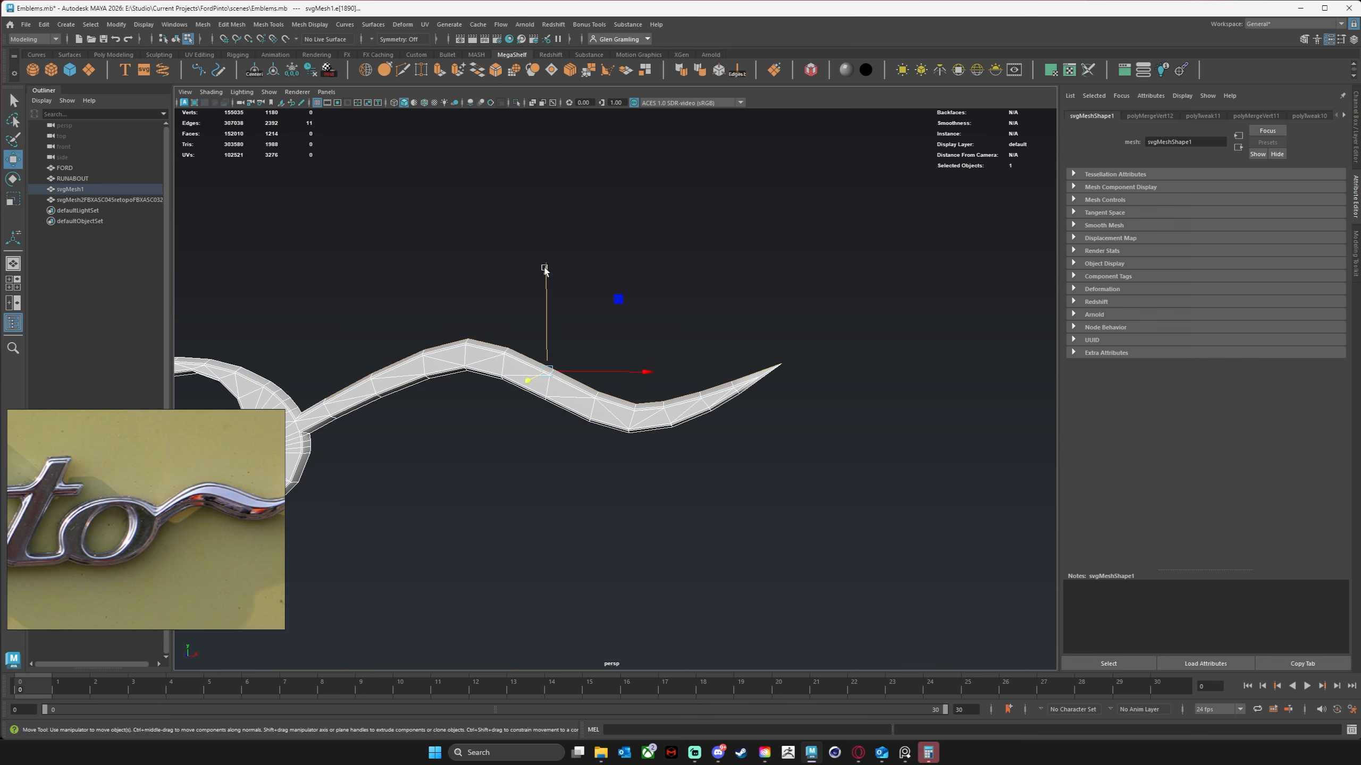
drag(552, 271, 551, 246)
Select the lower back edge run of the wavy tail and move it down to flare the underside.
alt+drag(643, 471, 619, 200)
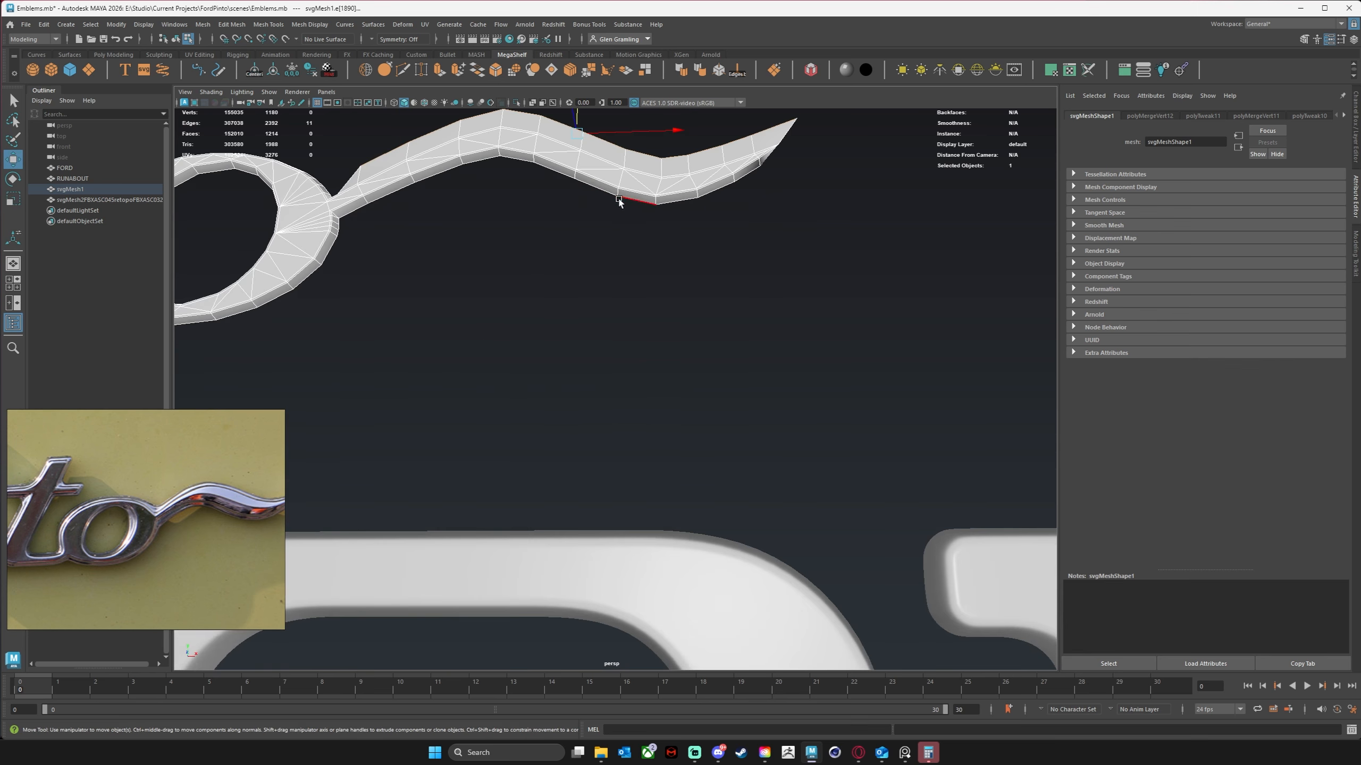
click(753, 175)
double_click(391, 200)
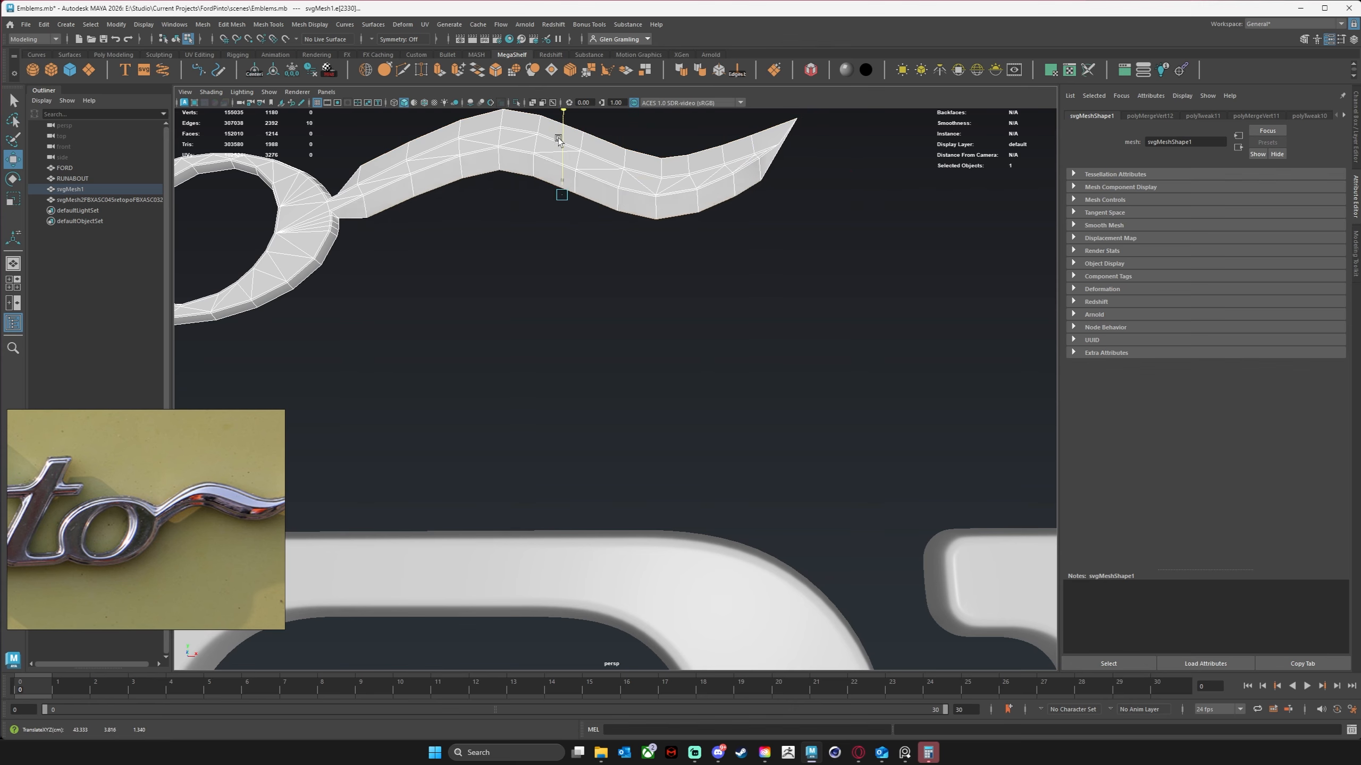
alt+drag(559, 132, 572, 273)
Lower the flared upper vertex of the tail nearest the o so the tail tapers into the letter.
scroll(571, 271, up, 3)
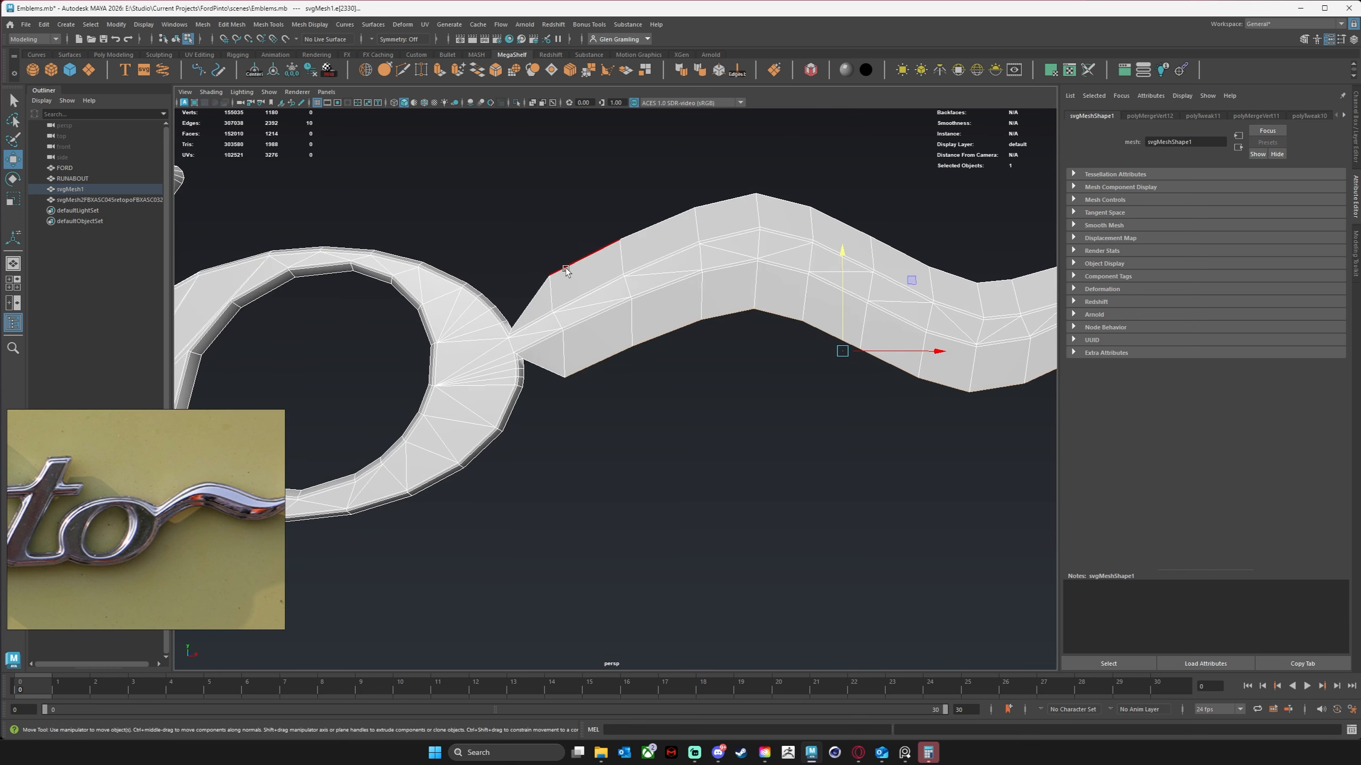
right_drag(566, 268, 498, 251)
drag(503, 251, 568, 285)
drag(551, 240, 621, 212)
drag(521, 268, 549, 271)
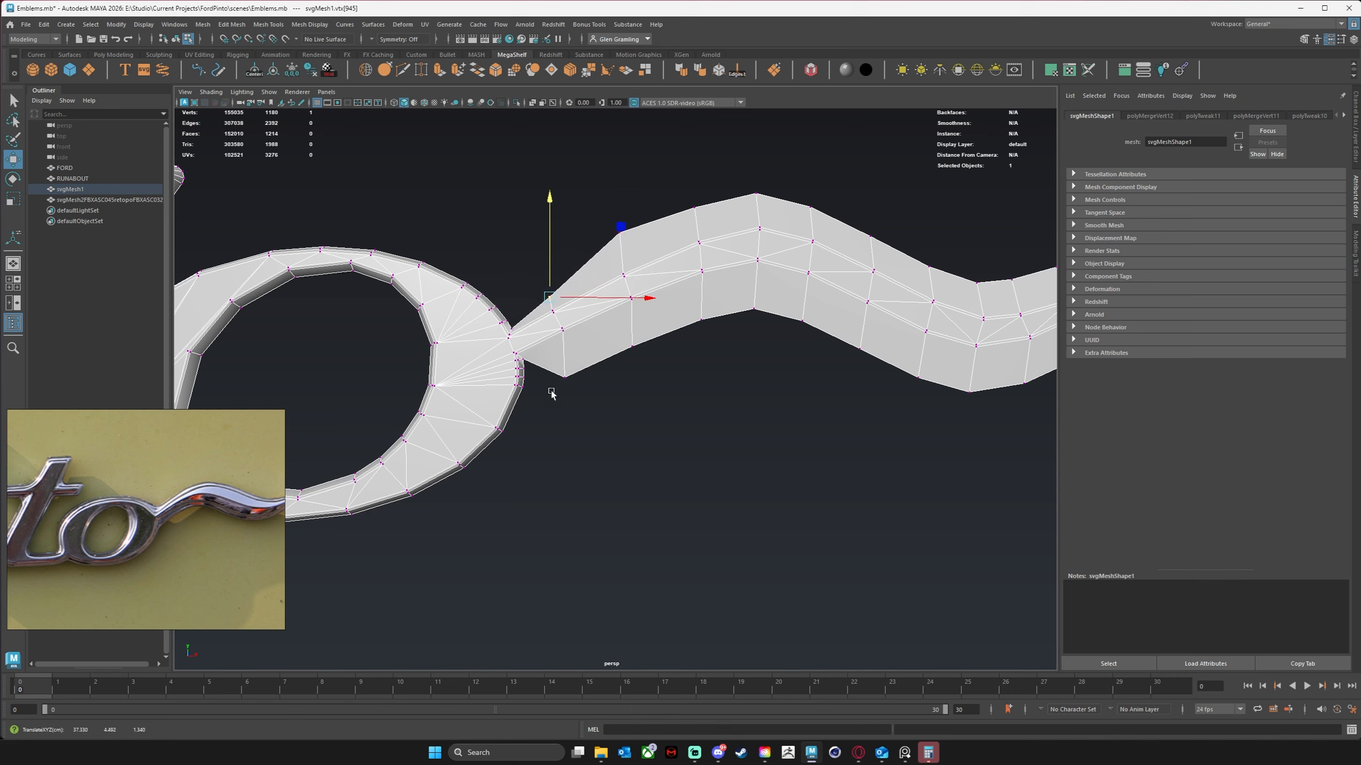
Raise the two flared lower vertices nearest the o to taper the underside of the tail.
drag(552, 394, 569, 322)
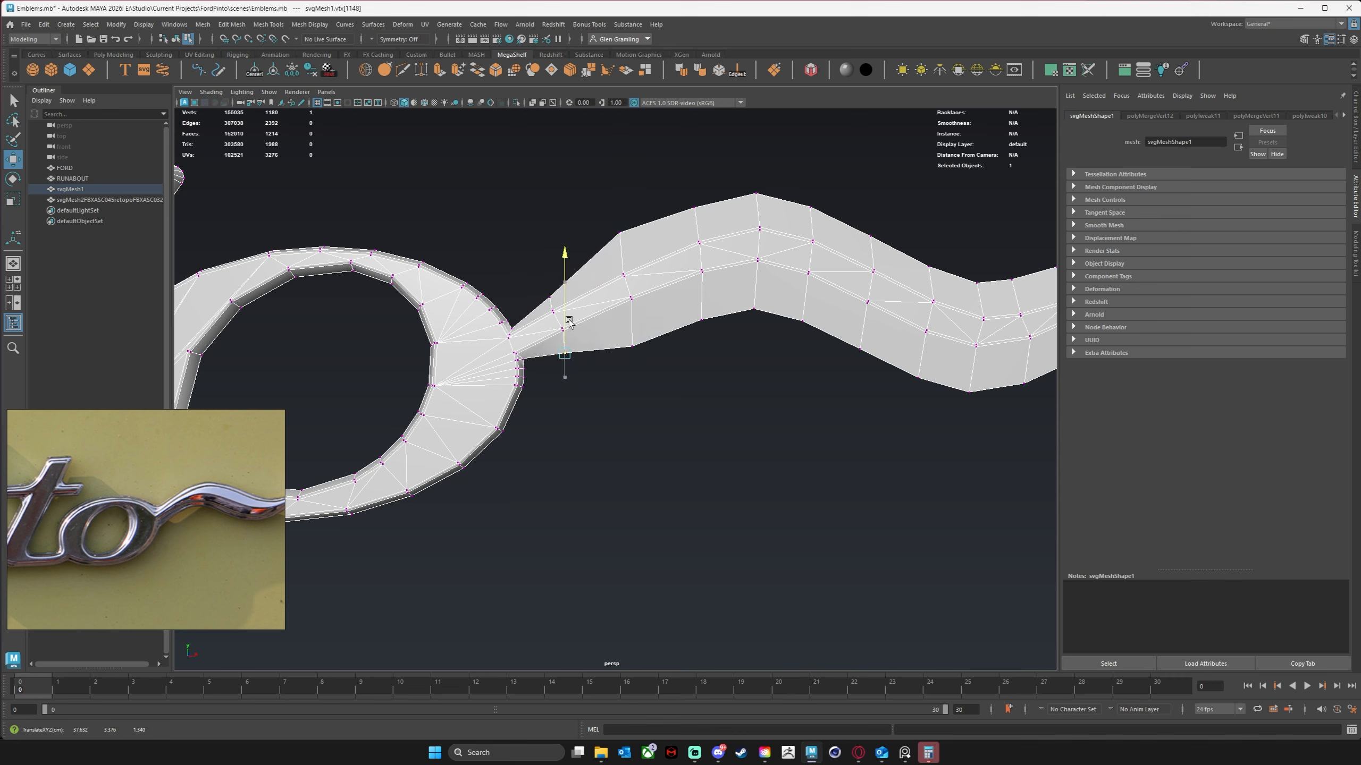
drag(612, 382, 634, 302)
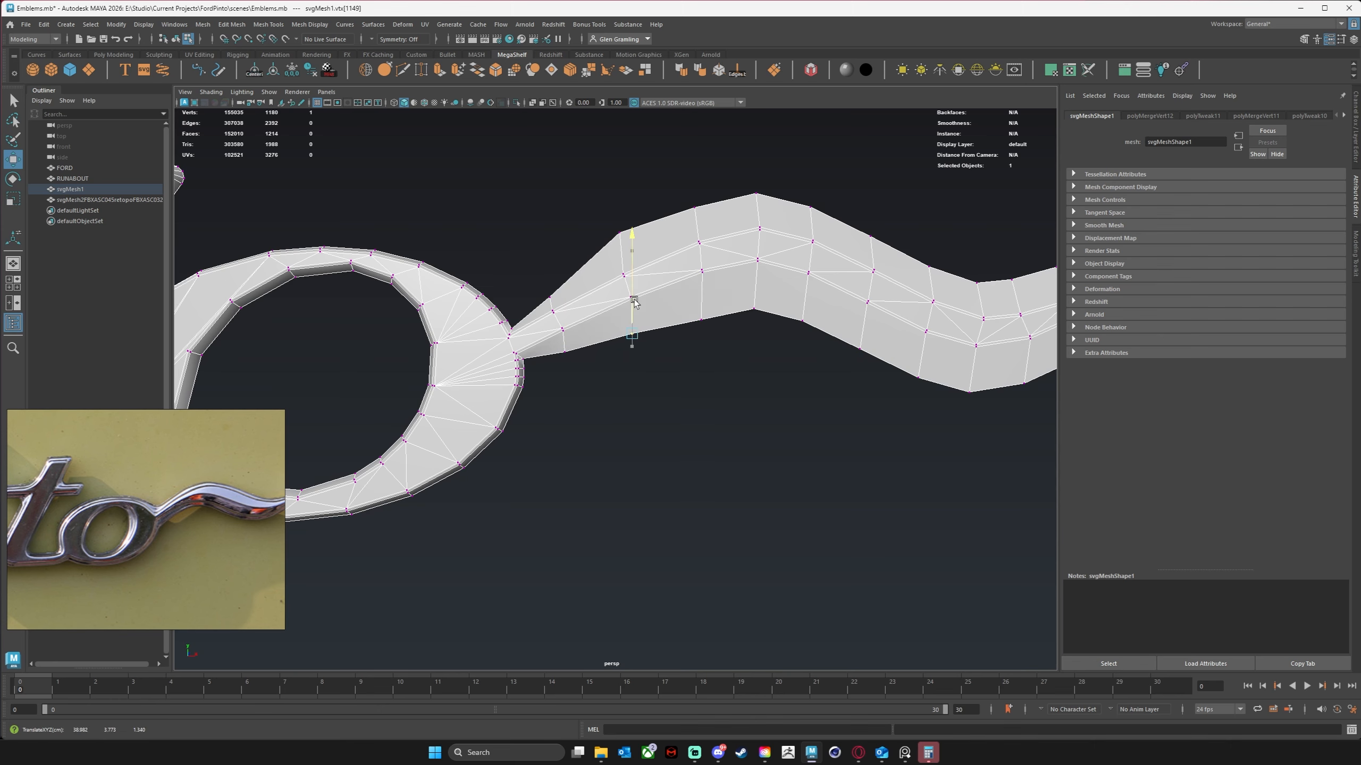
drag(557, 371, 565, 329)
Lower the second upper vertex of the tail slightly to smooth its taper toward the o.
alt+drag(566, 403, 562, 374)
scroll(565, 367, up, 5)
alt+middle_drag(516, 346, 566, 367)
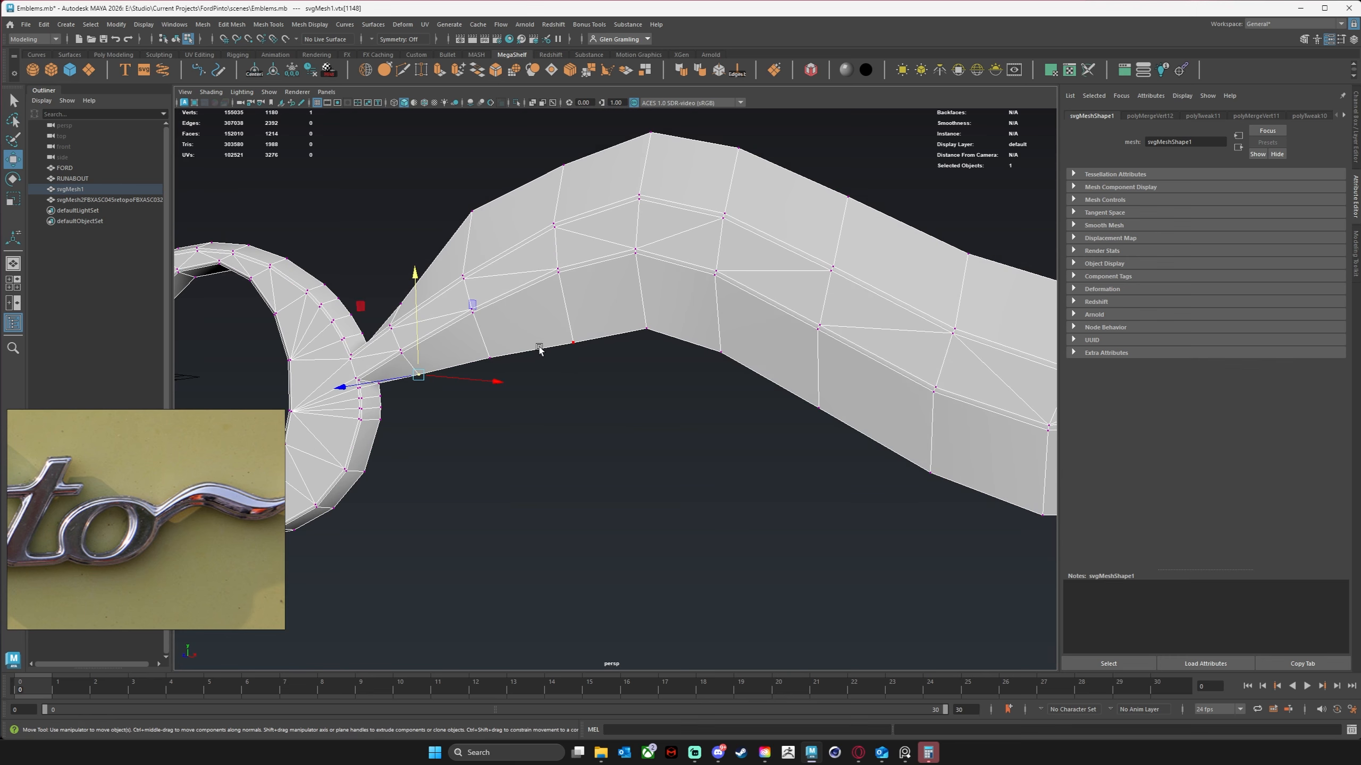
alt+drag(527, 388, 566, 417)
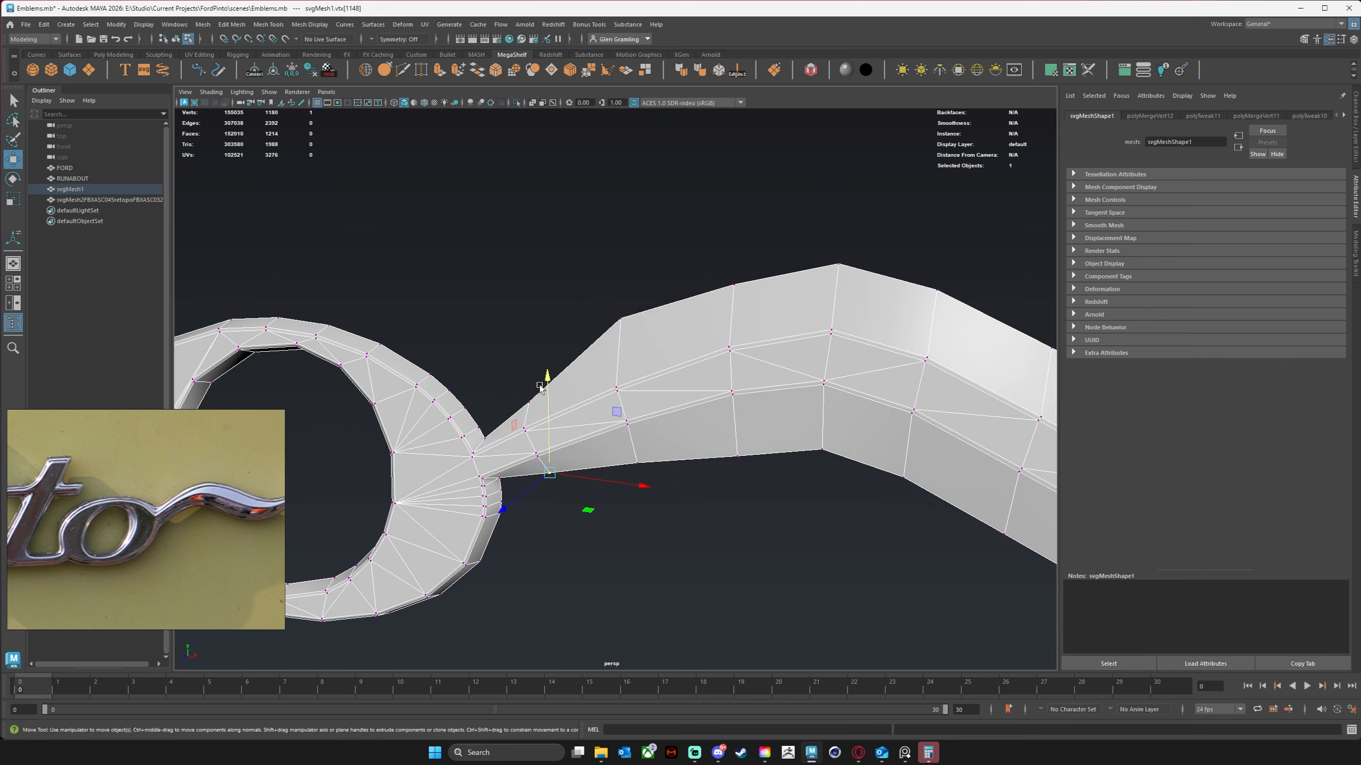
mouse_move(639, 334)
mouse_down()
mouse_move(622, 298)
mouse_move(623, 337)
mouse_move(634, 337)
mouse_up()
scroll(602, 344, down, 6)
scroll(675, 341, up, 6)
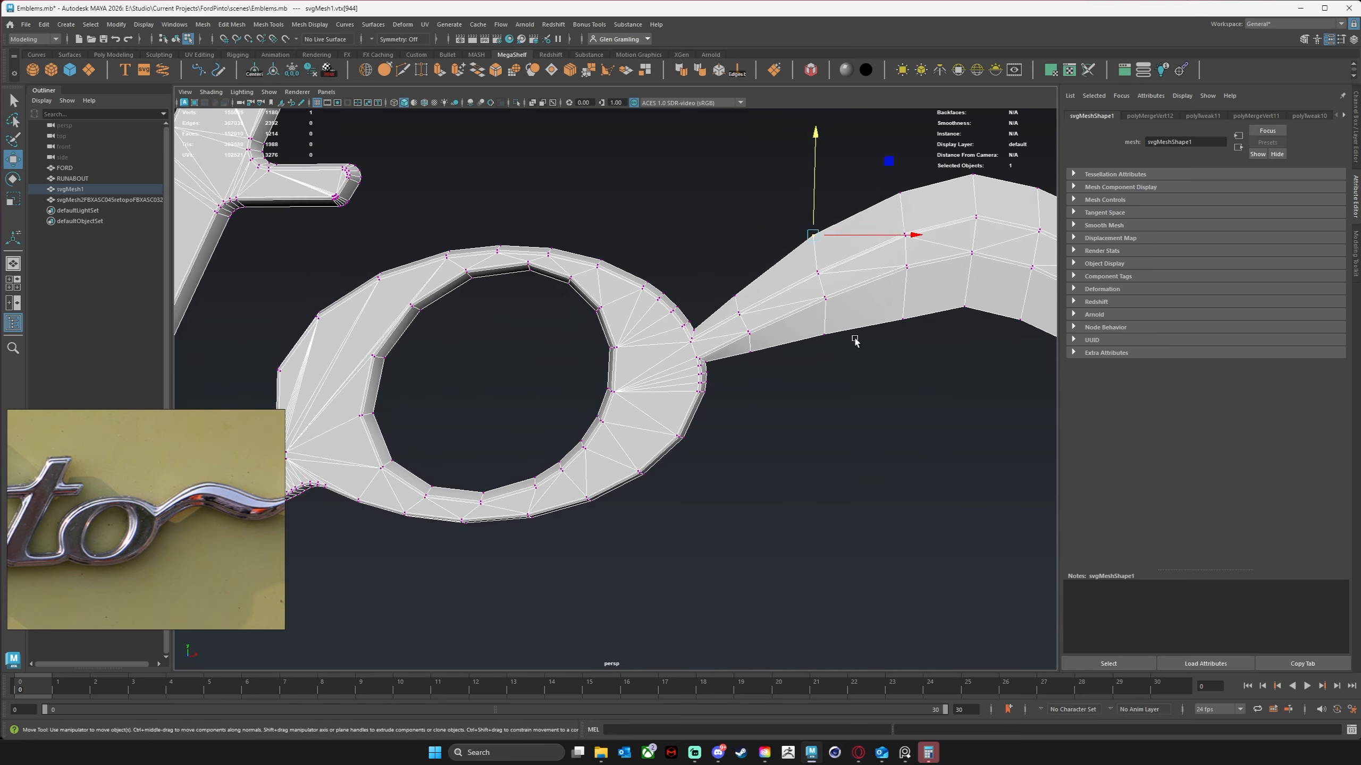
Preview the Pinto lettering smoothed and deselected, and examine the tail's shape against the rest of the emblem.
alt+middle_drag(853, 340, 680, 369)
scroll(798, 374, down, 2)
alt+right_drag(806, 374, 623, 378)
alt+drag(622, 377, 605, 386)
key(3)
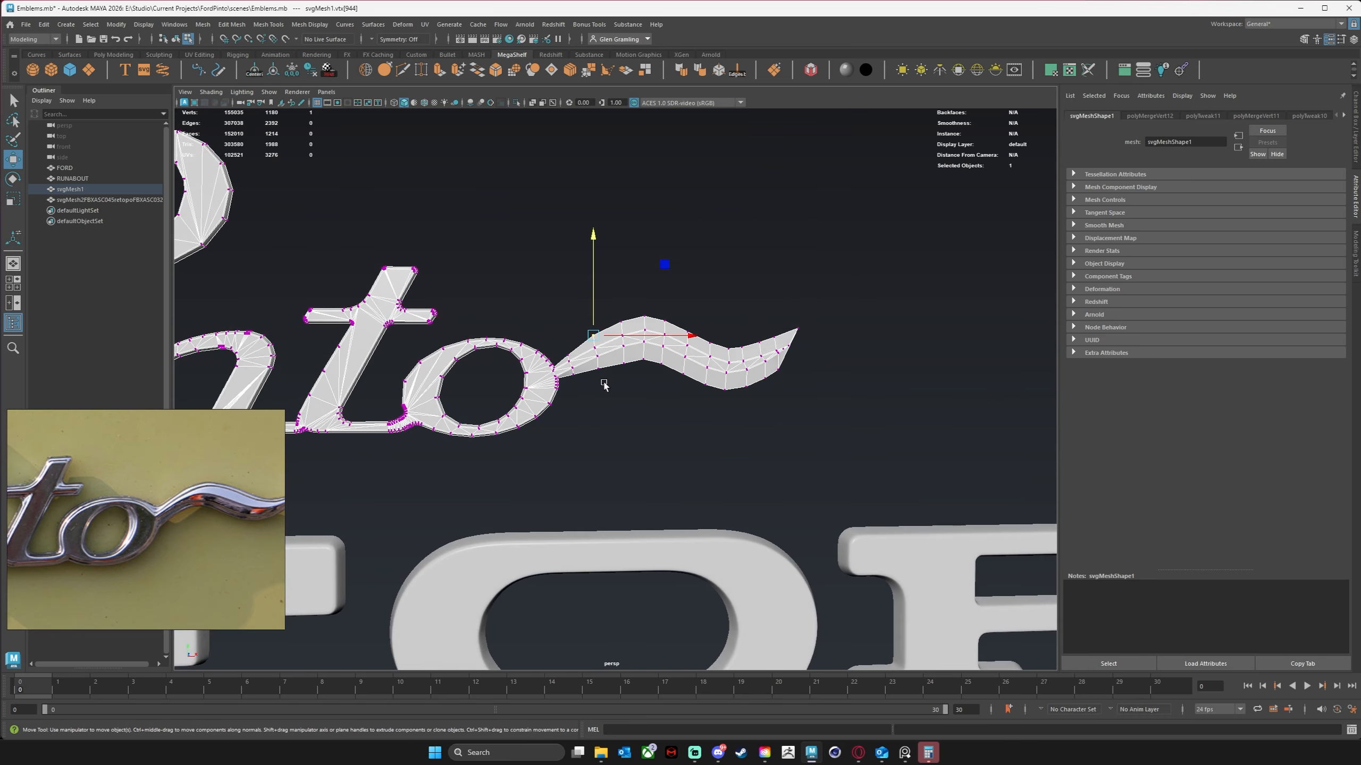
alt+middle_drag(641, 384, 777, 390)
right_drag(726, 391, 777, 368)
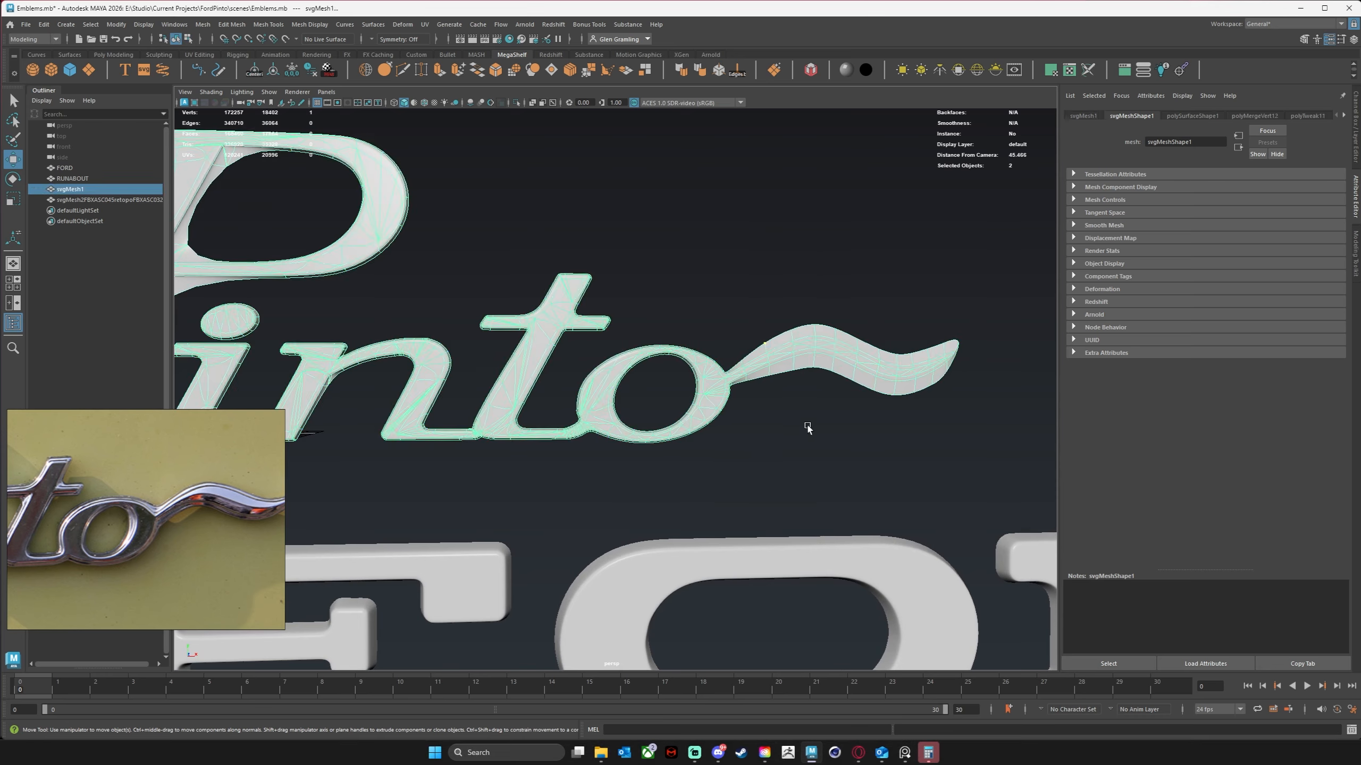
click(808, 428)
alt+drag(808, 428, 841, 443)
alt+right_drag(891, 433, 562, 431)
alt+drag(562, 430, 519, 420)
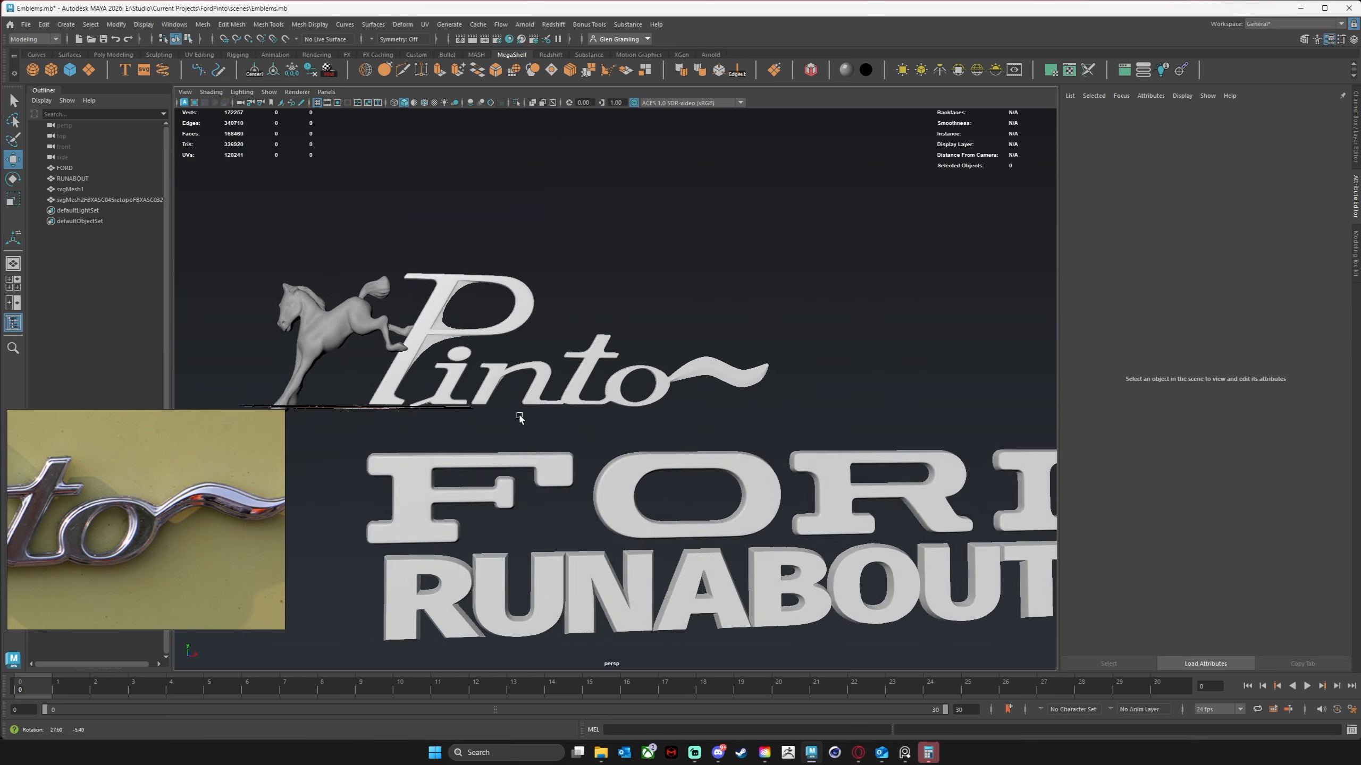
alt+right_drag(520, 419, 642, 398)
Return the lettering to its unsmoothed display and raise the first three lower outer vertices of the tail beside the o.
click(754, 362)
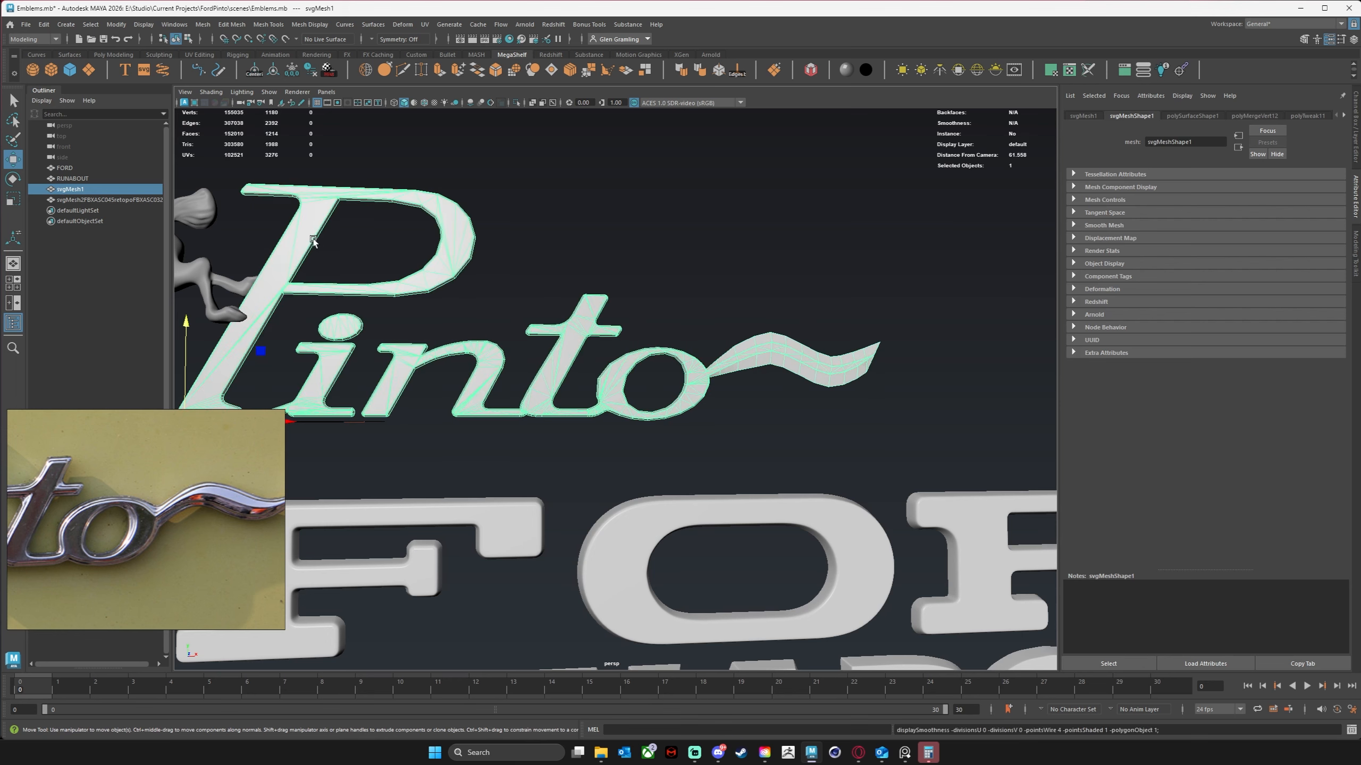
alt+drag(753, 362, 553, 321)
alt+right_drag(553, 320, 802, 365)
alt+drag(802, 364, 721, 339)
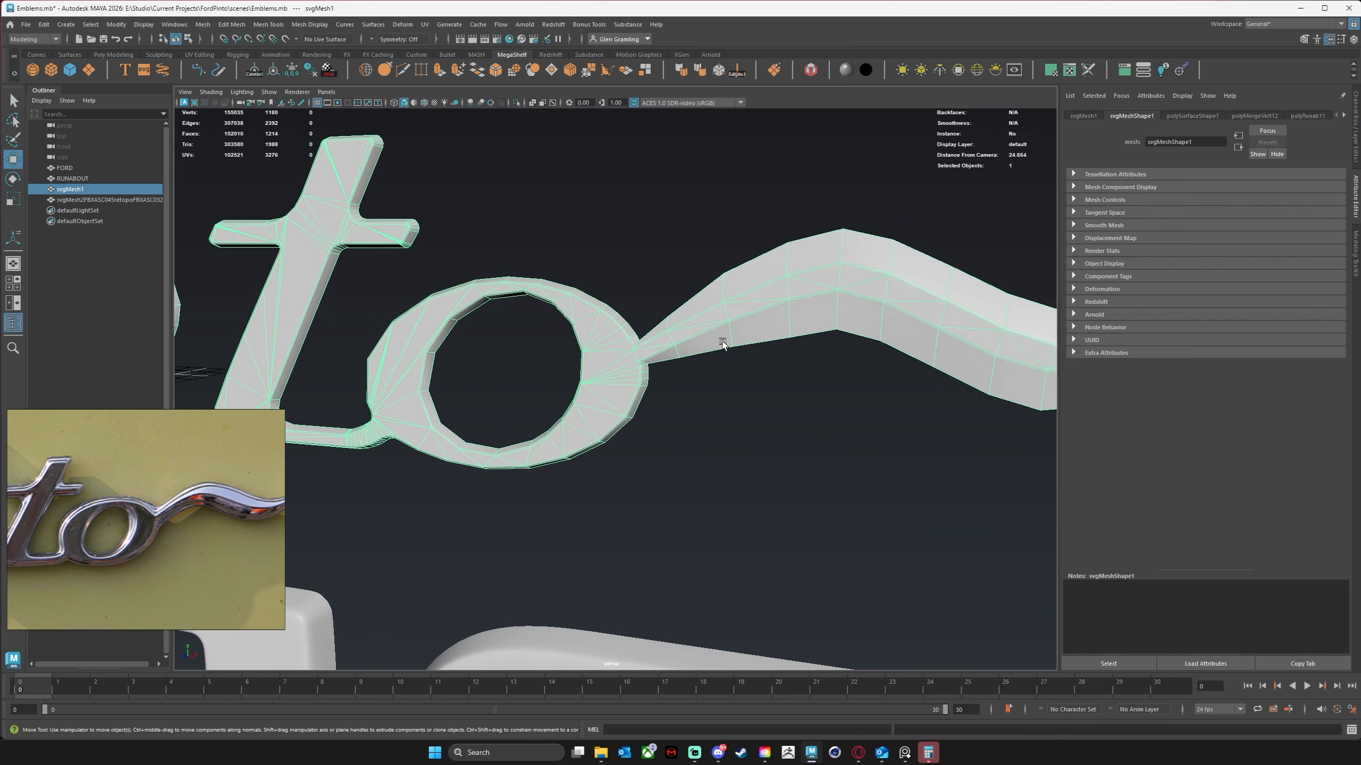
right_drag(721, 339, 659, 337)
click(679, 358)
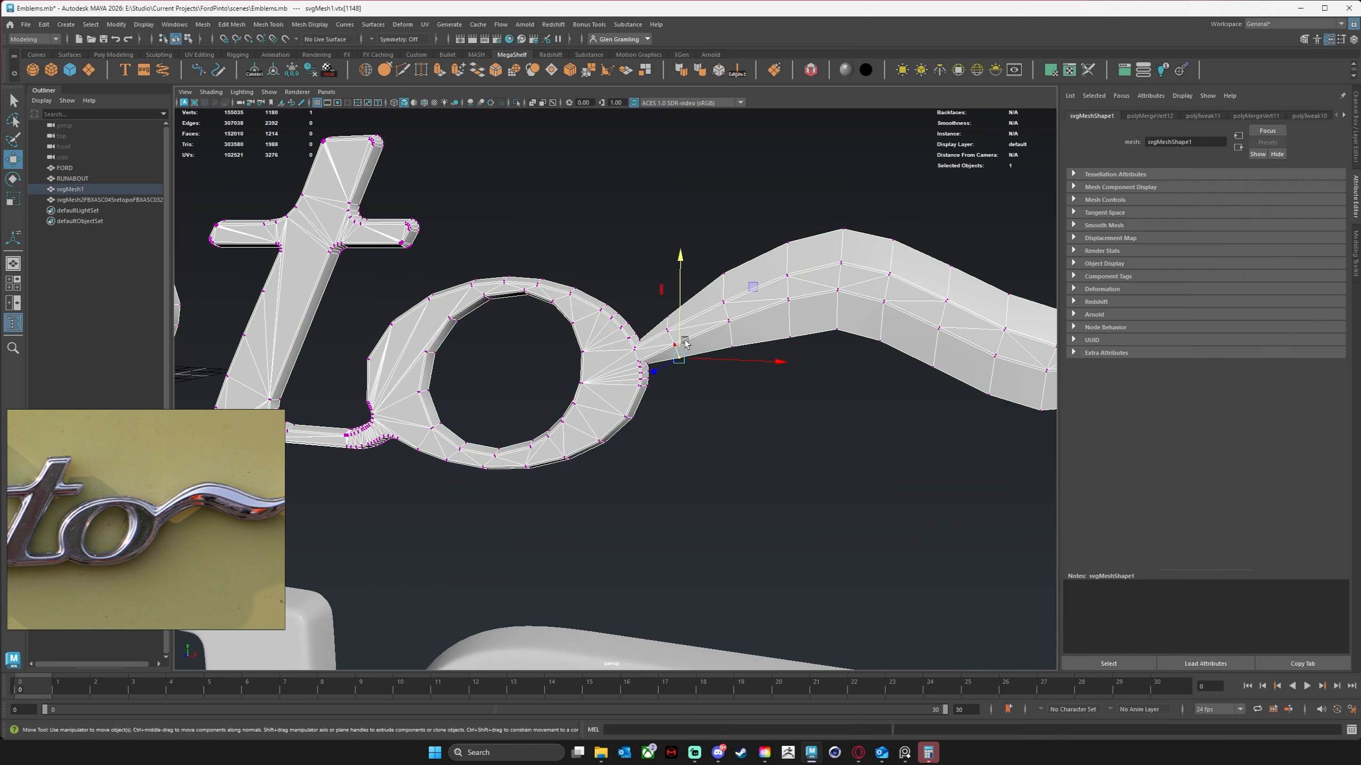
drag(685, 342, 734, 315)
click(726, 325)
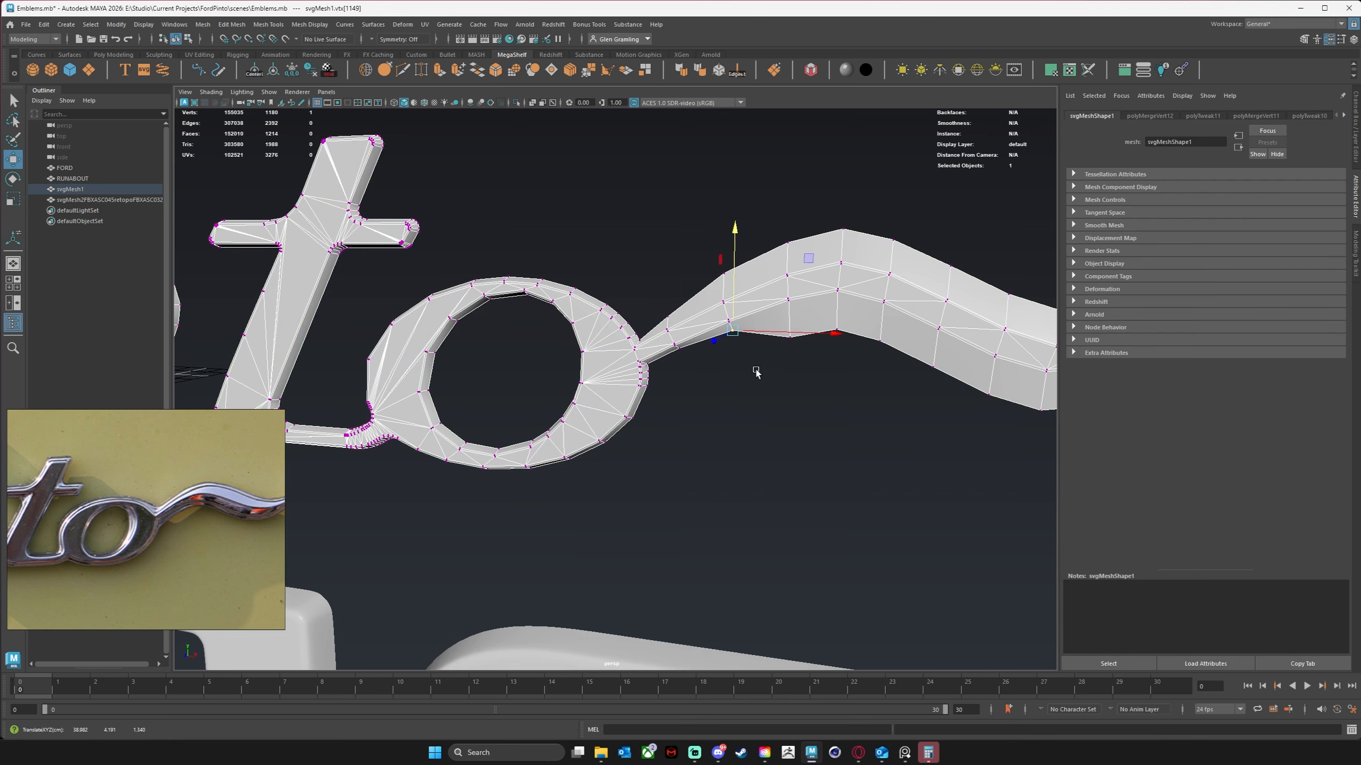
click(790, 335)
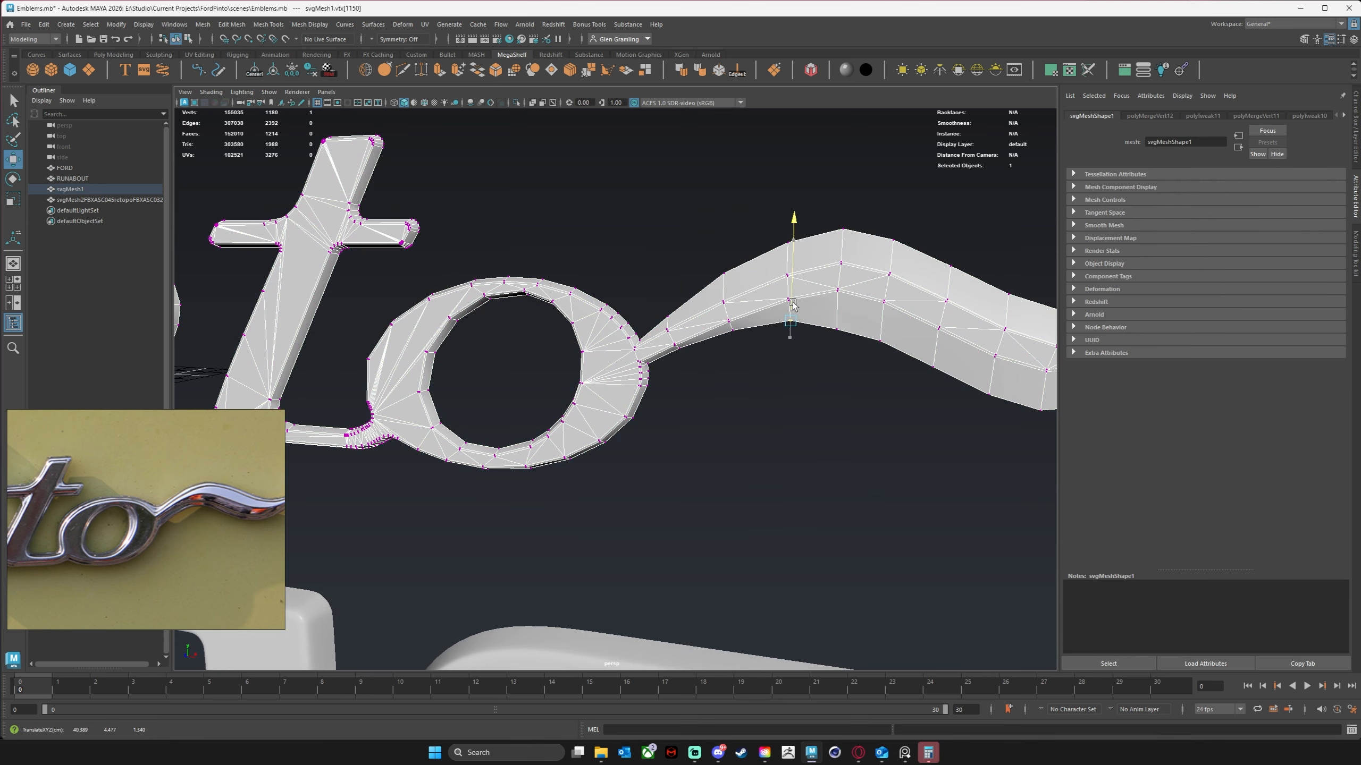
drag(793, 304, 793, 304)
Reposition the upper outer vertices of the tail from the o to its first crest for a gradual taper.
alt+drag(688, 327, 813, 347)
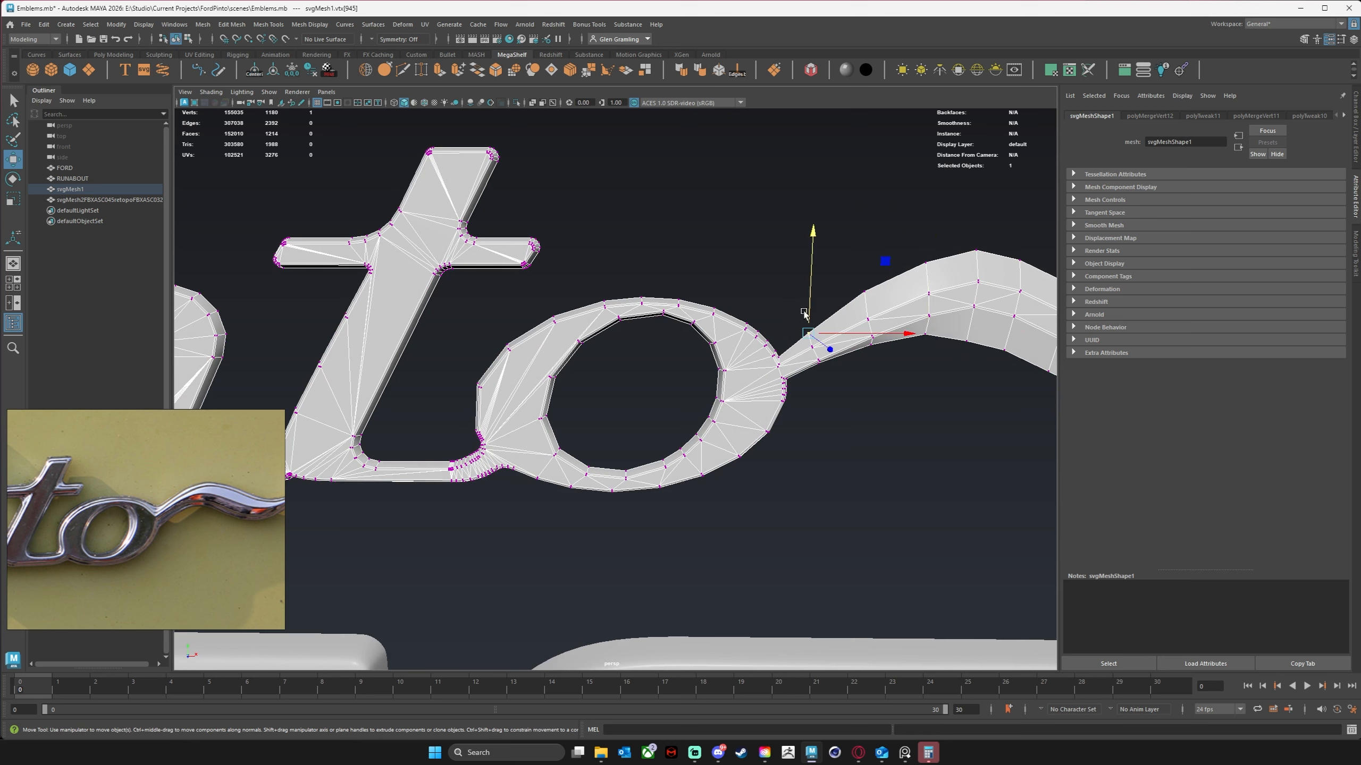
drag(835, 277, 874, 301)
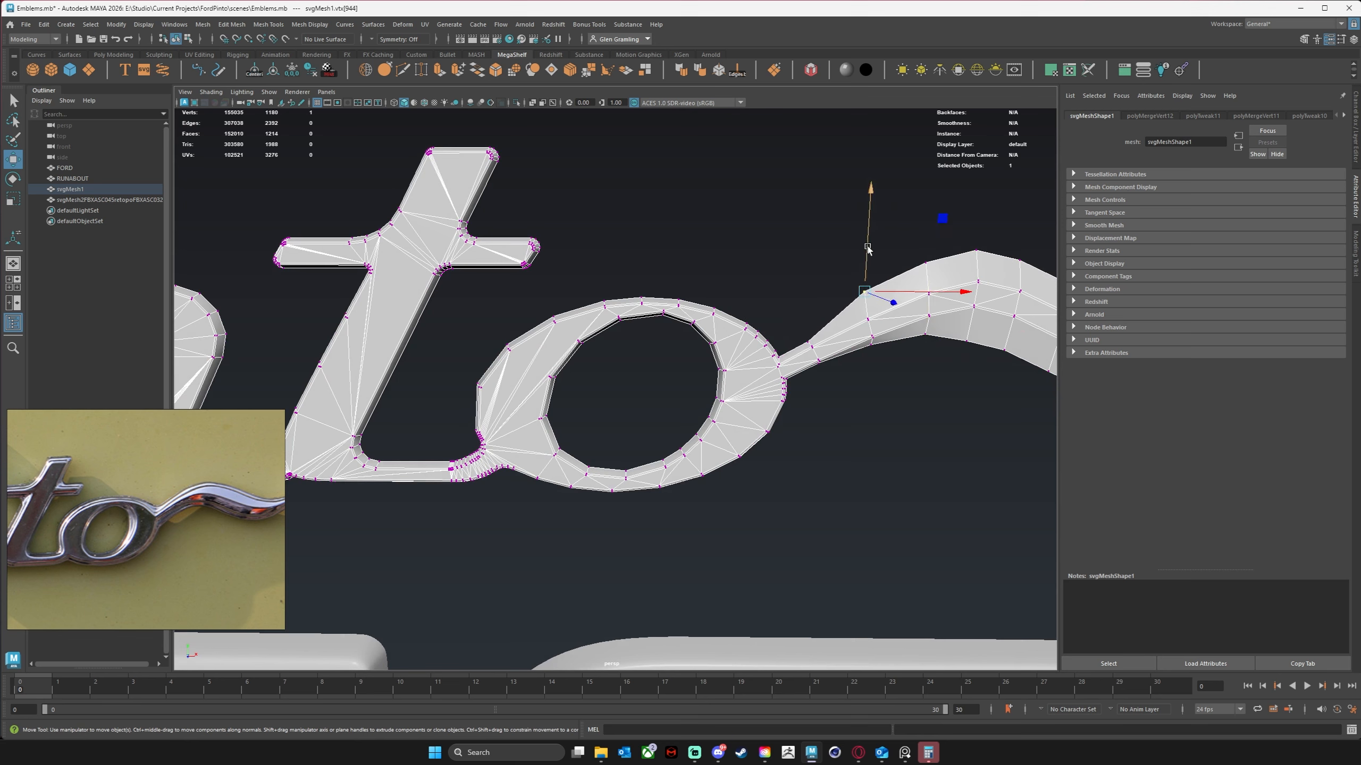
drag(868, 248, 979, 239)
alt+middle_drag(971, 345, 868, 368)
alt+right_drag(868, 367, 662, 389)
alt+drag(662, 390, 588, 379)
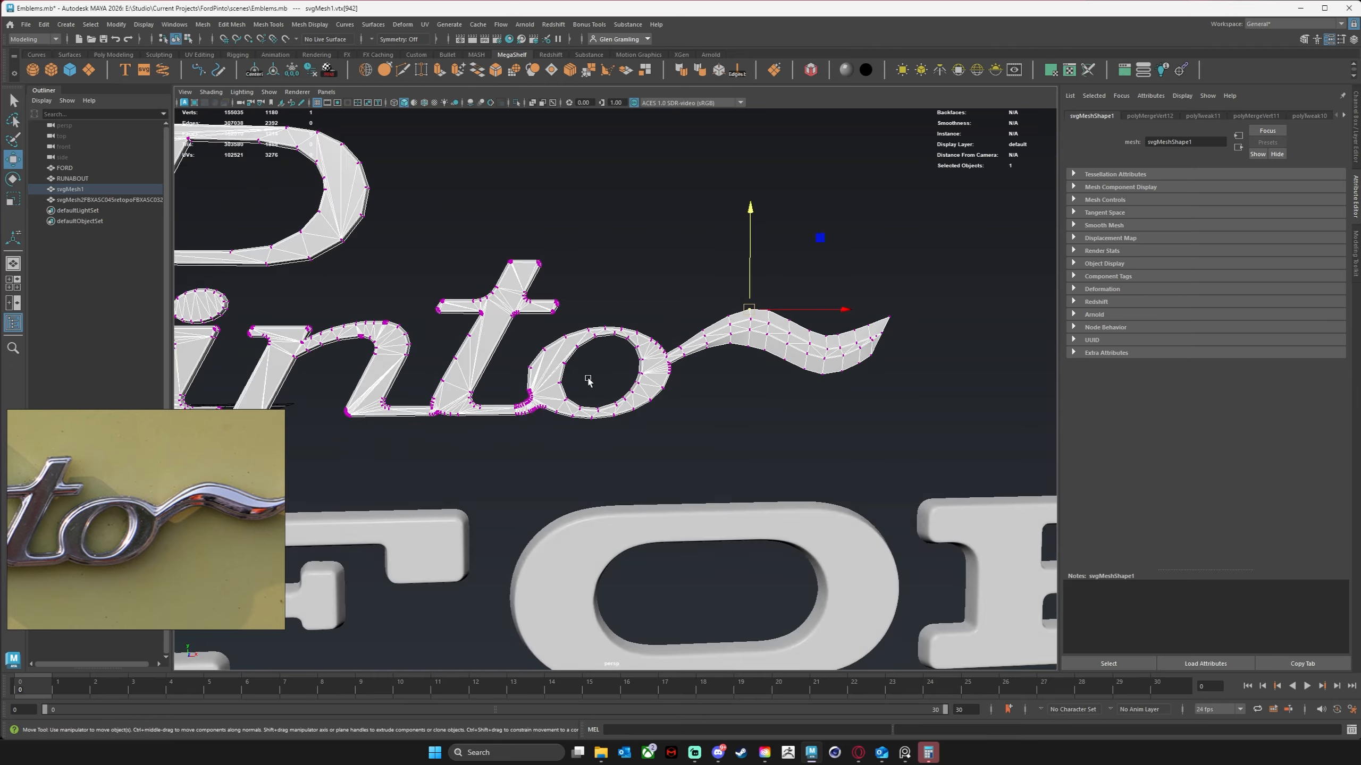
Try to bevel the outer and inner front edge loops of the letter P together.
alt+right_drag(589, 379, 407, 370)
alt+middle_drag(407, 370, 573, 362)
alt+drag(572, 361, 616, 375)
alt+right_drag(567, 343, 651, 310)
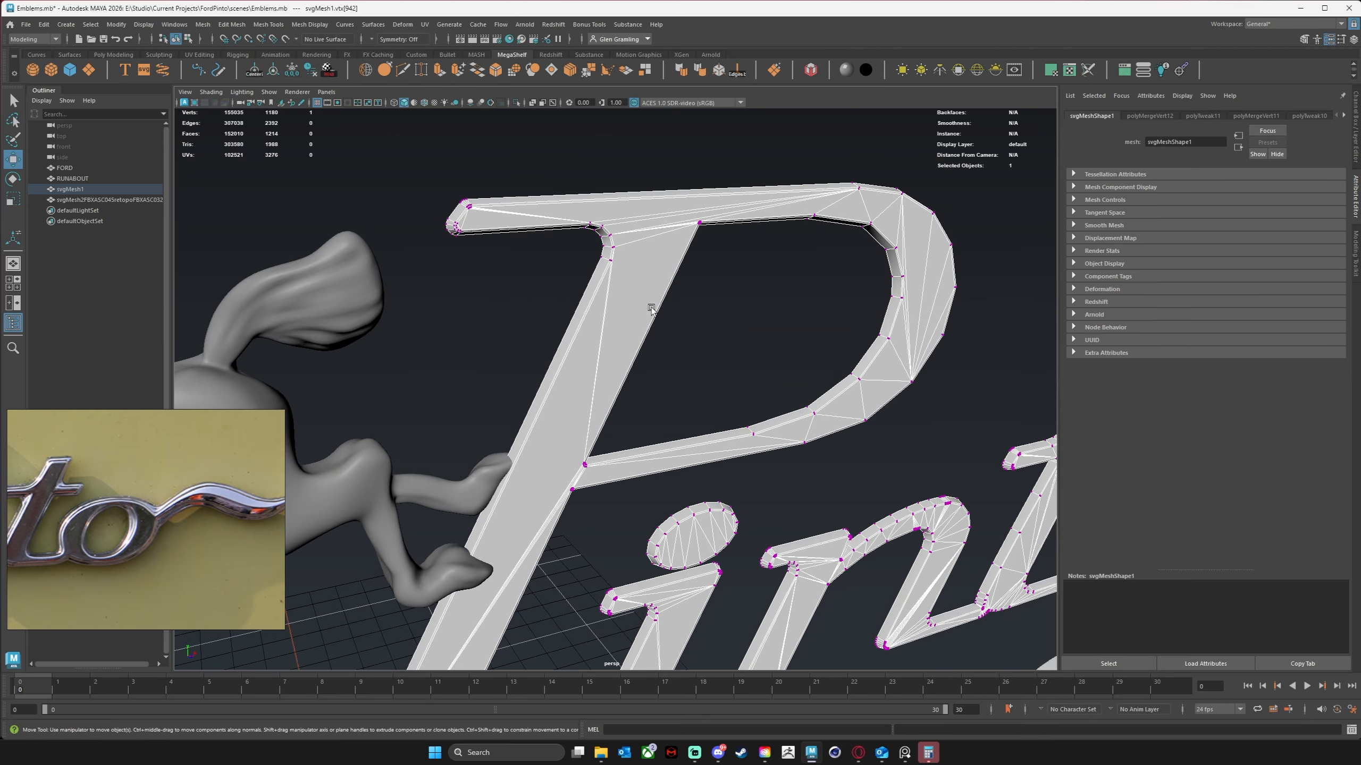
right_drag(620, 189, 617, 158)
double_click(623, 189)
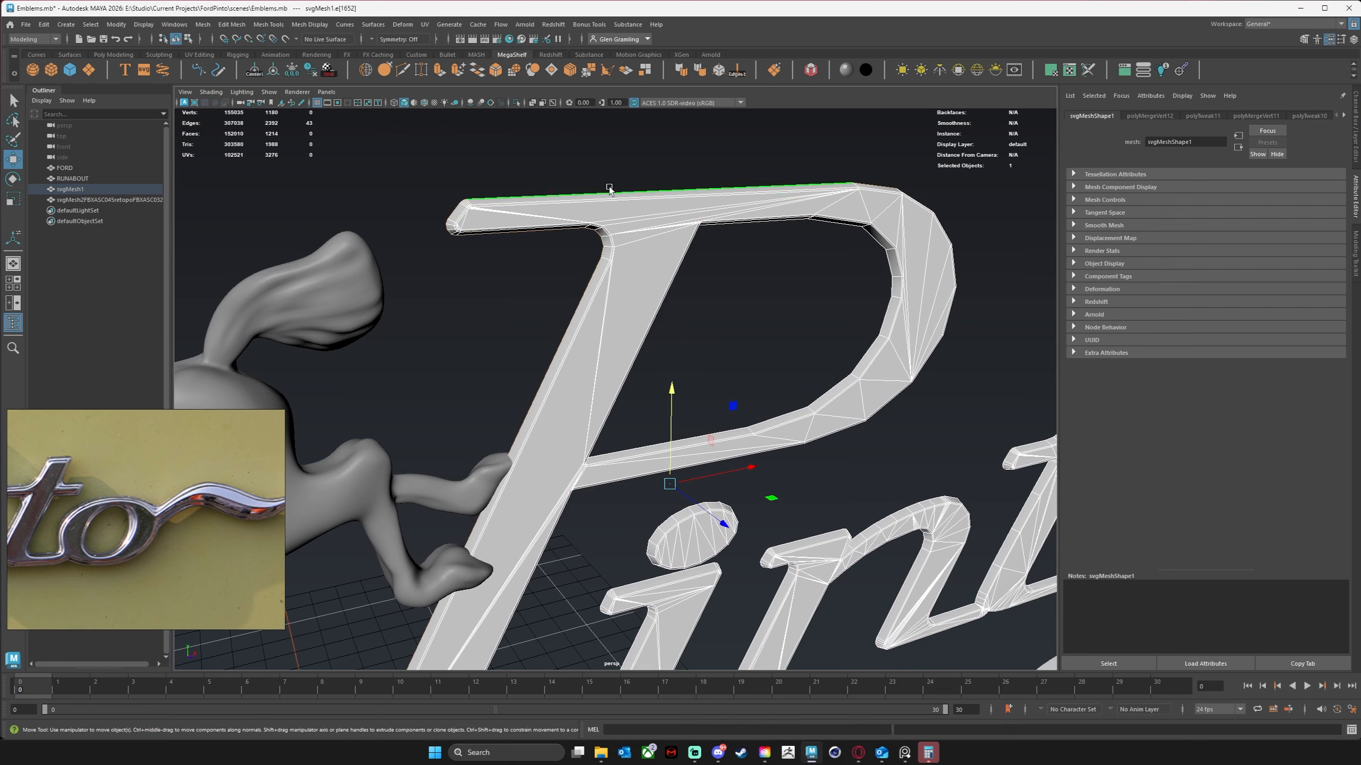
alt+drag(585, 252, 601, 255)
alt+middle_drag(762, 359, 810, 249)
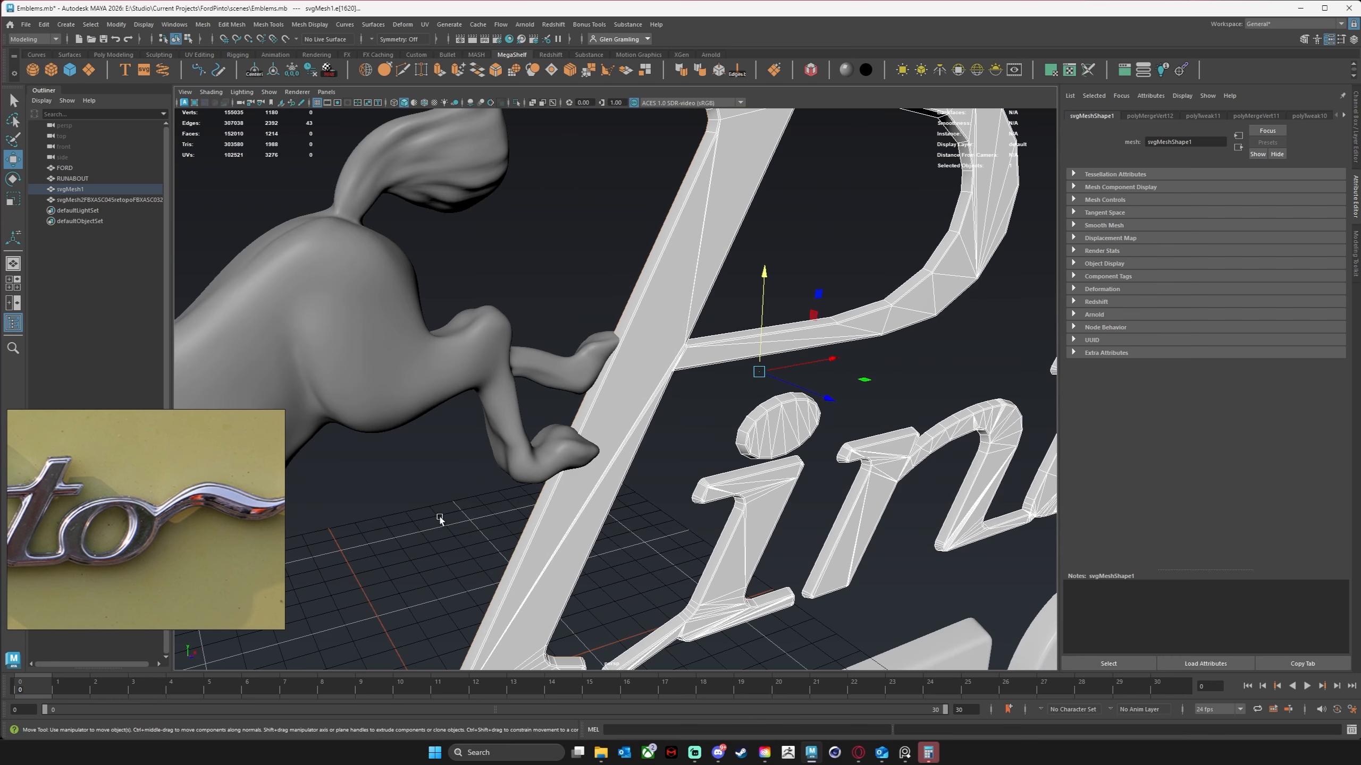
alt+middle_drag(696, 416, 644, 449)
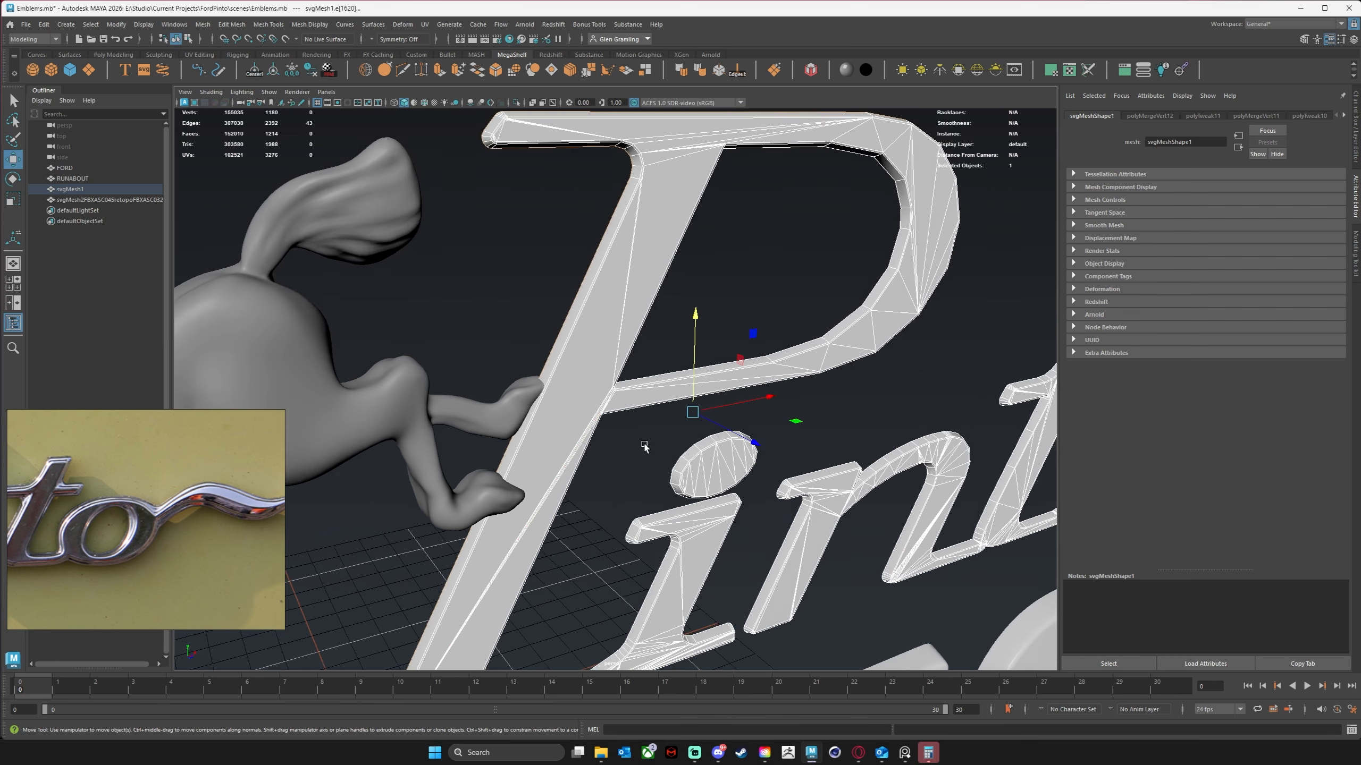
alt+right_drag(644, 449, 624, 453)
alt+drag(637, 449, 703, 418)
shift+double_click(746, 370)
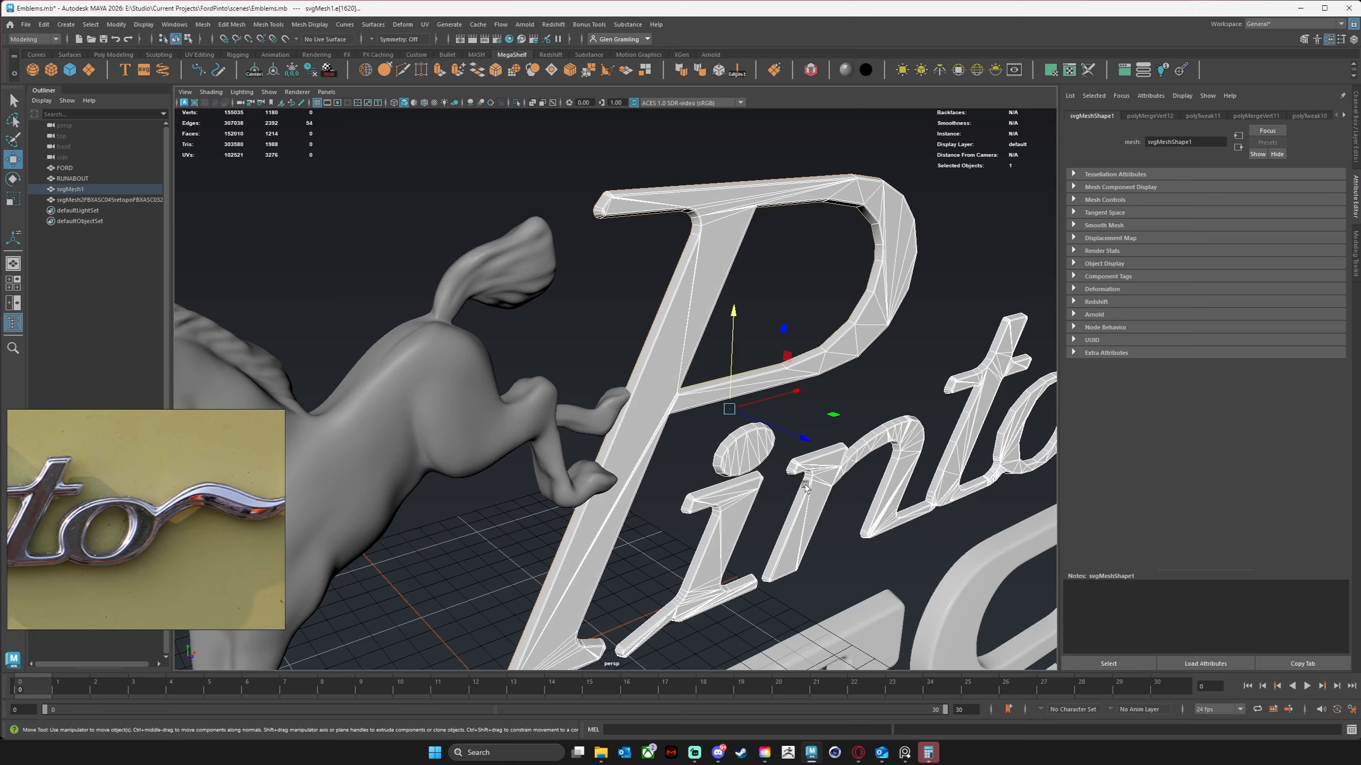
alt+middle_drag(804, 484, 766, 385)
key(ctrl+b)
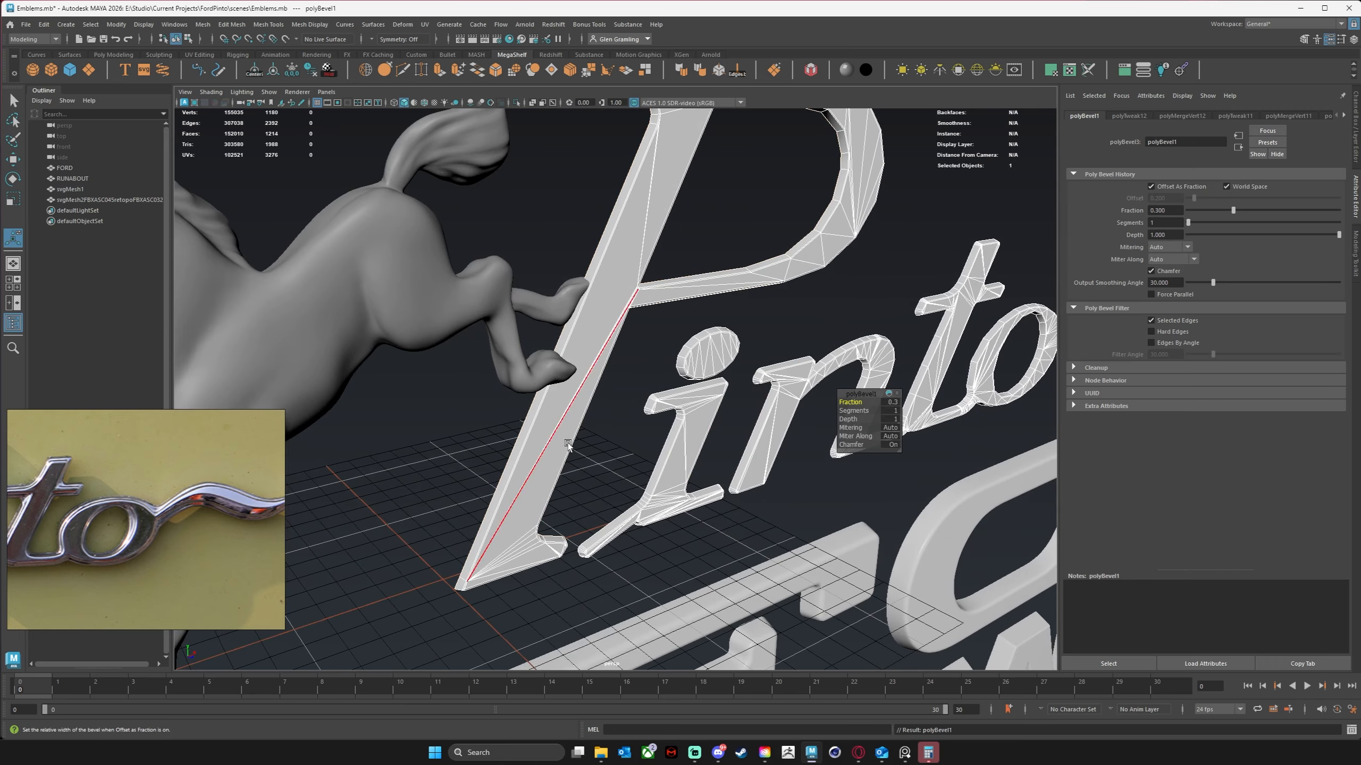
click(662, 325)
click(593, 316)
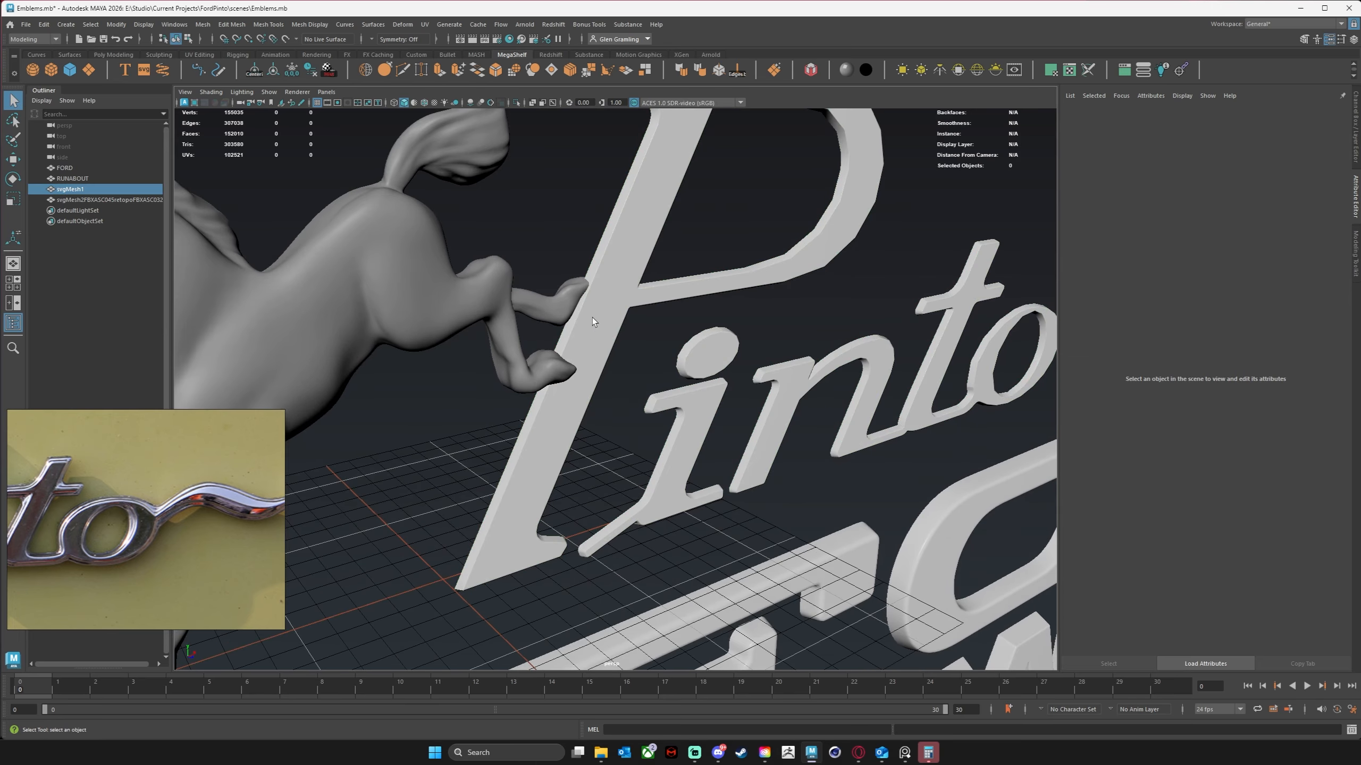
Select the outer and inner border edge loops of the letter P.
right_drag(613, 302, 603, 260)
click(596, 249)
double_click(598, 253)
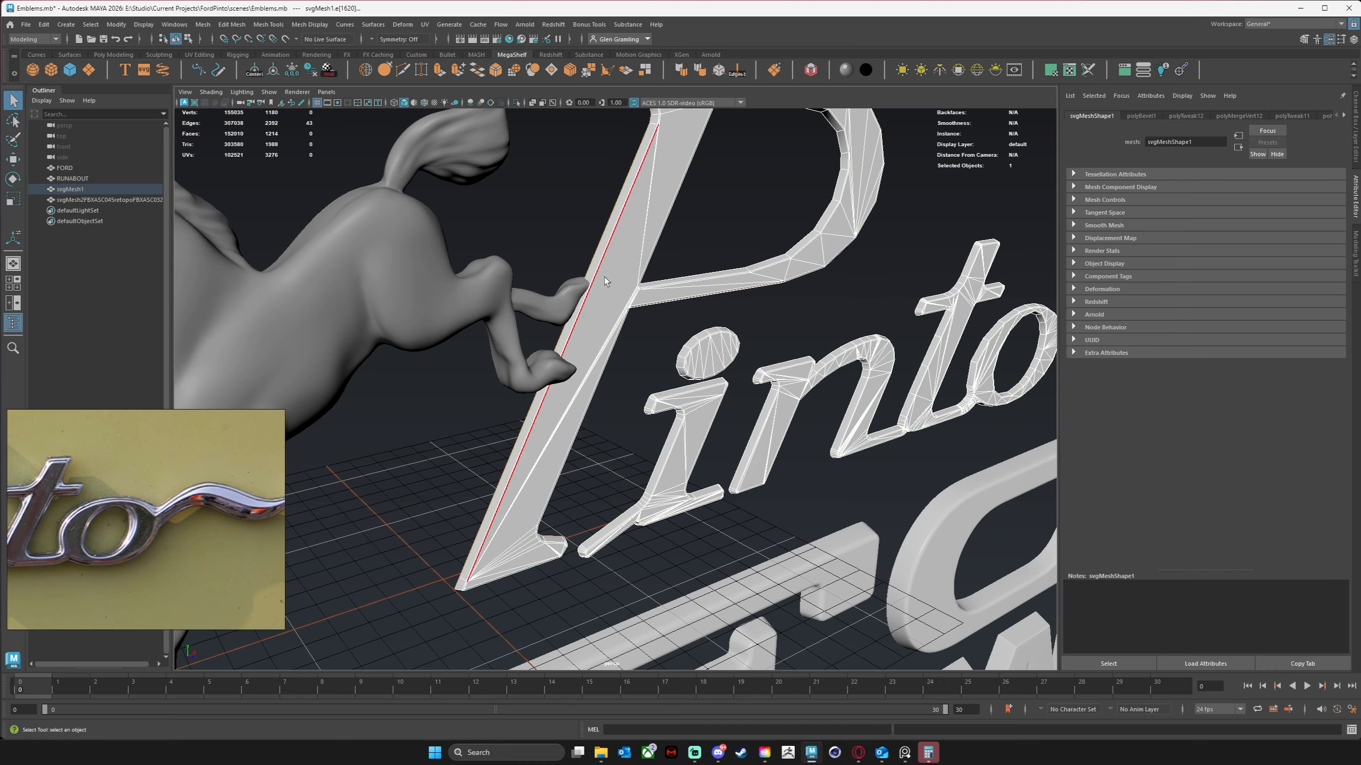
alt+middle_drag(604, 276, 589, 450)
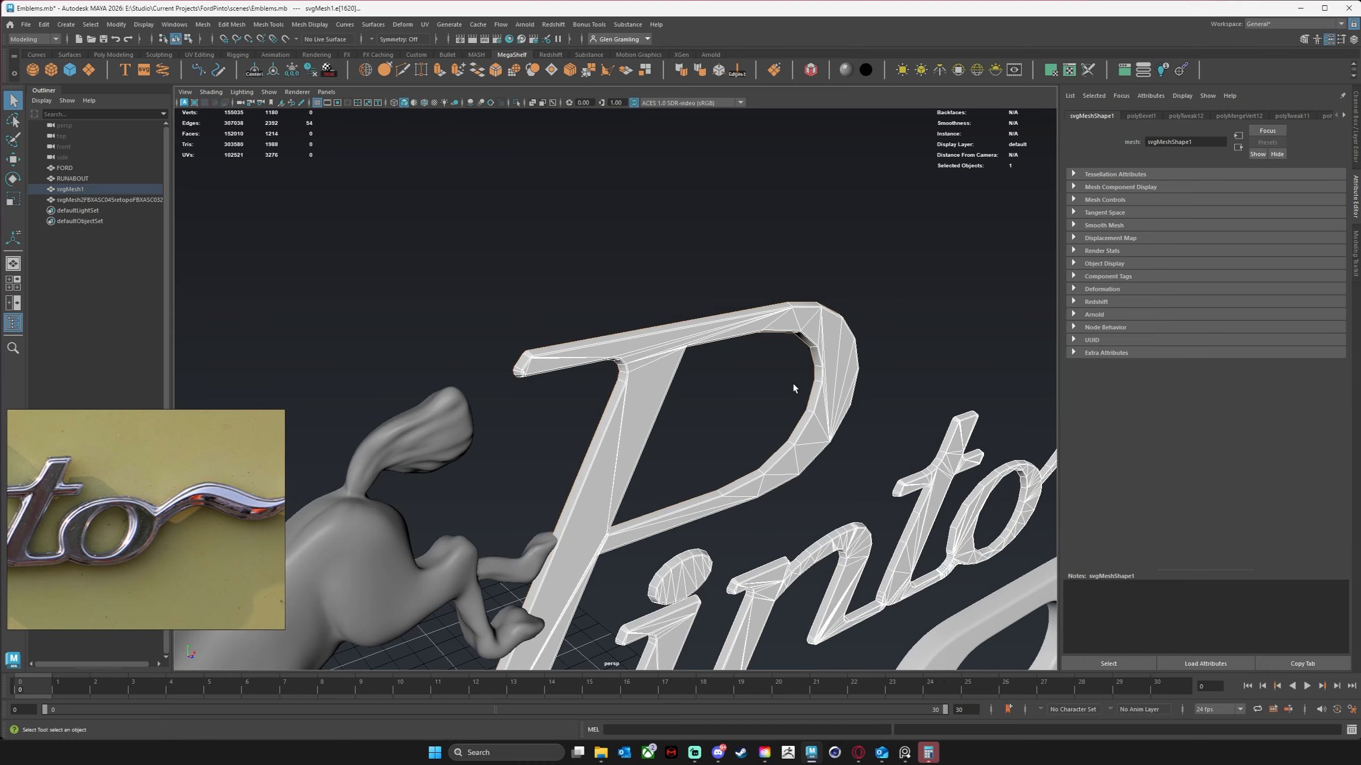
alt+middle_drag(694, 562, 698, 355)
Add the border edge loops of the i, n, t, o and tail to the edge selection.
alt+right_drag(699, 355, 853, 390)
shift+double_click(680, 411)
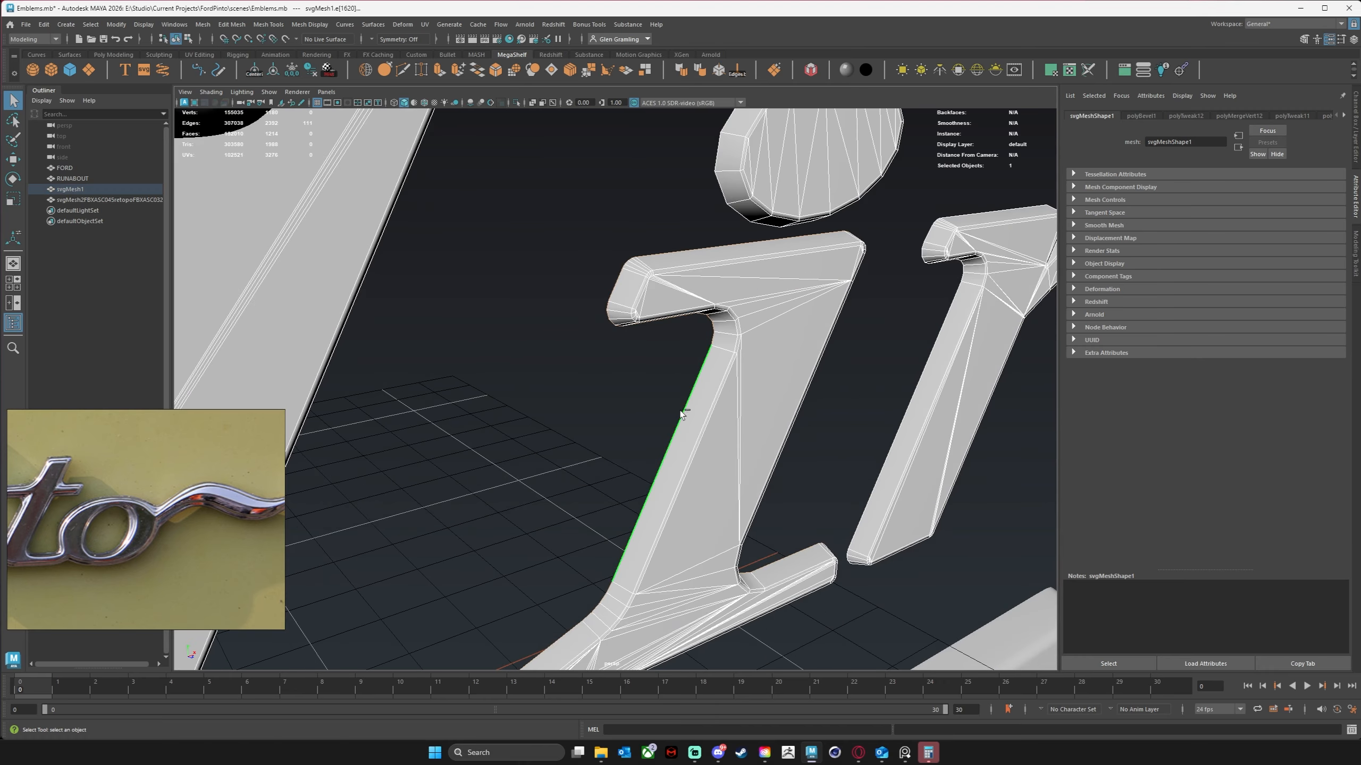
shift+double_click(933, 346)
alt+middle_drag(953, 386, 688, 411)
alt+middle_drag(800, 392, 511, 476)
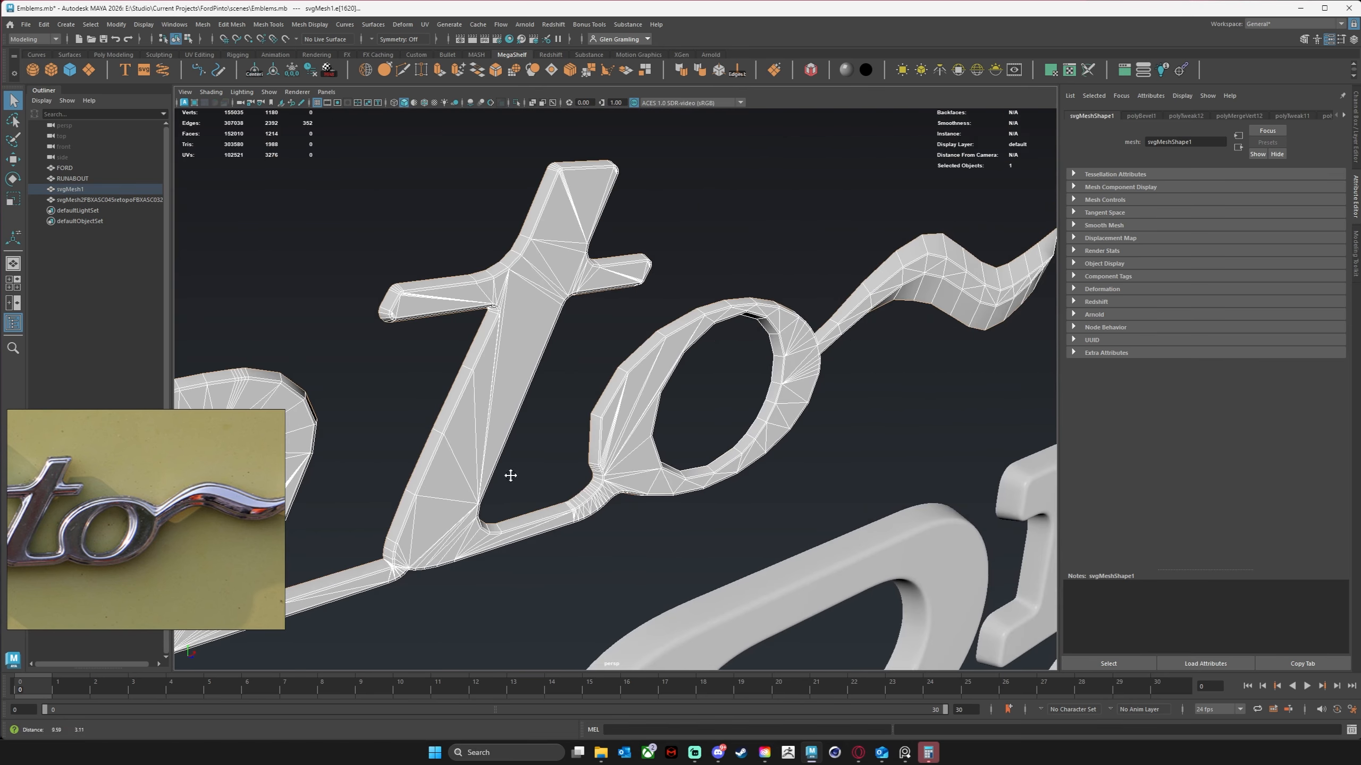
alt+right_drag(864, 419, 640, 407)
alt+middle_drag(640, 406, 793, 369)
alt+right_drag(793, 368, 695, 373)
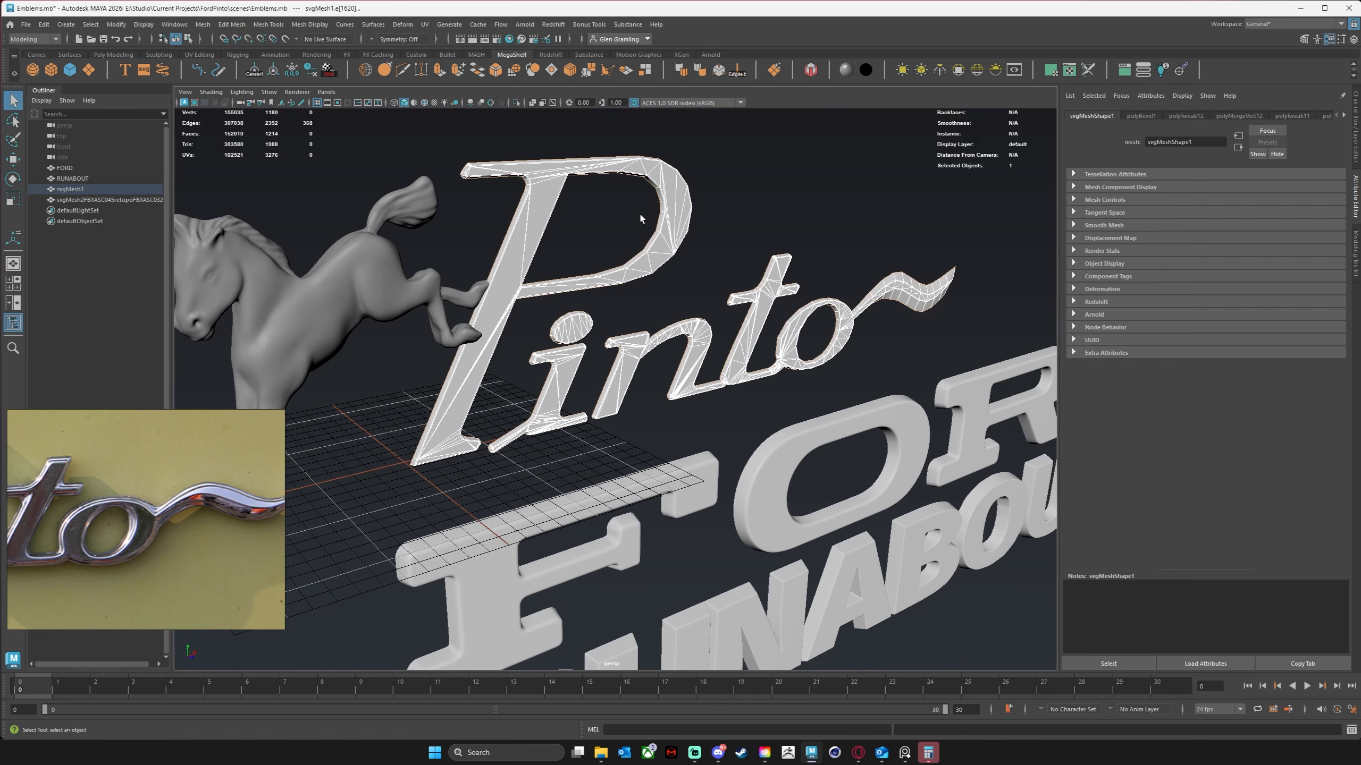
scroll(629, 331, up, 3)
scroll(630, 331, up, 1)
alt+middle_drag(585, 304, 633, 357)
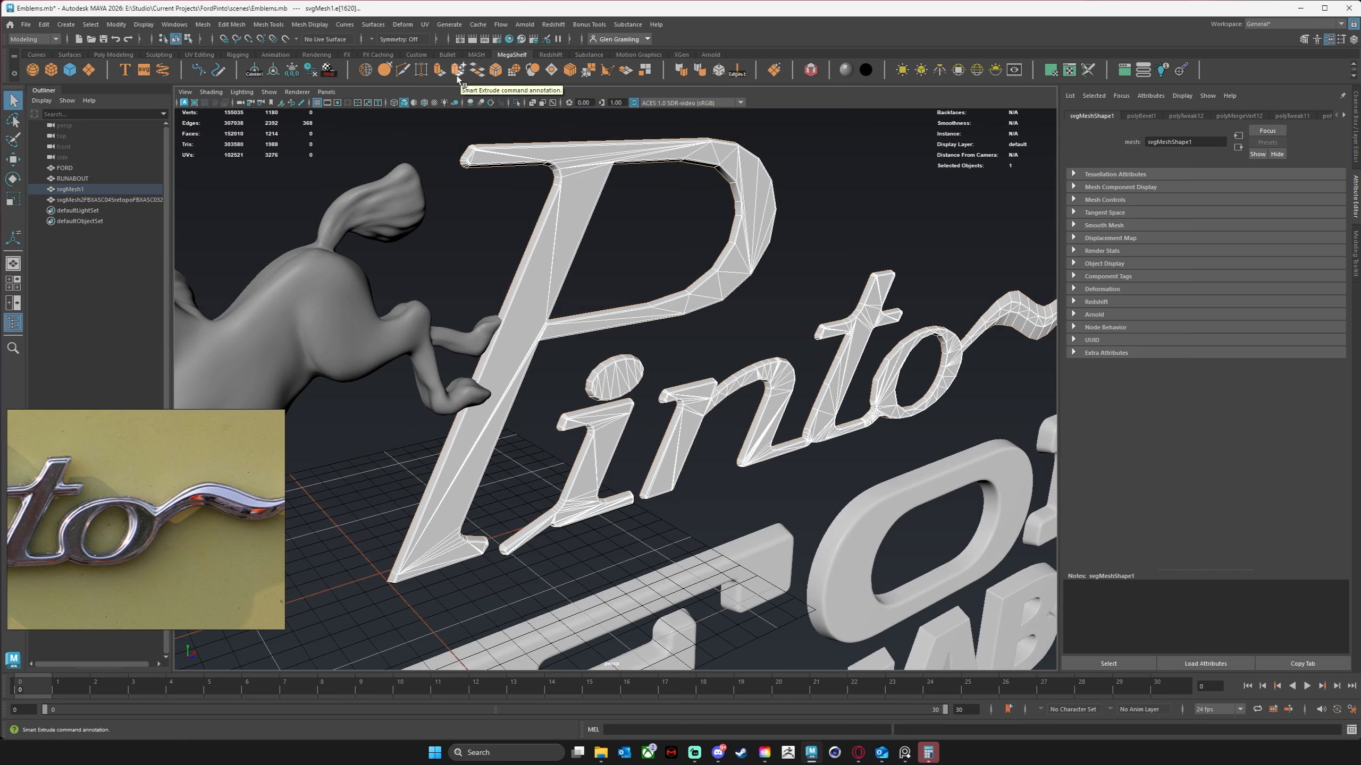
Extrude the selected border edges of the Pinto lettering with a Local Translate Z of 0.1.
click(441, 70)
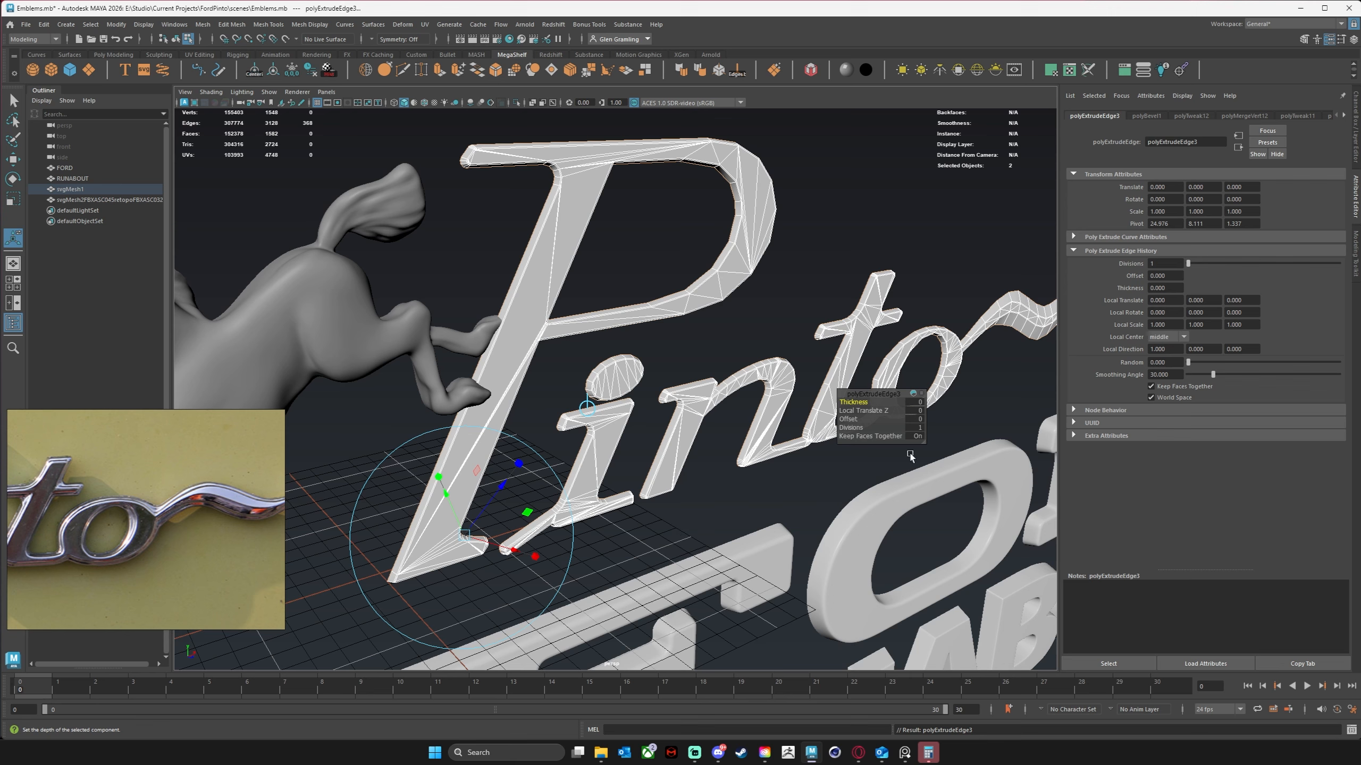
drag(848, 419, 857, 412)
key(ctrl+z)
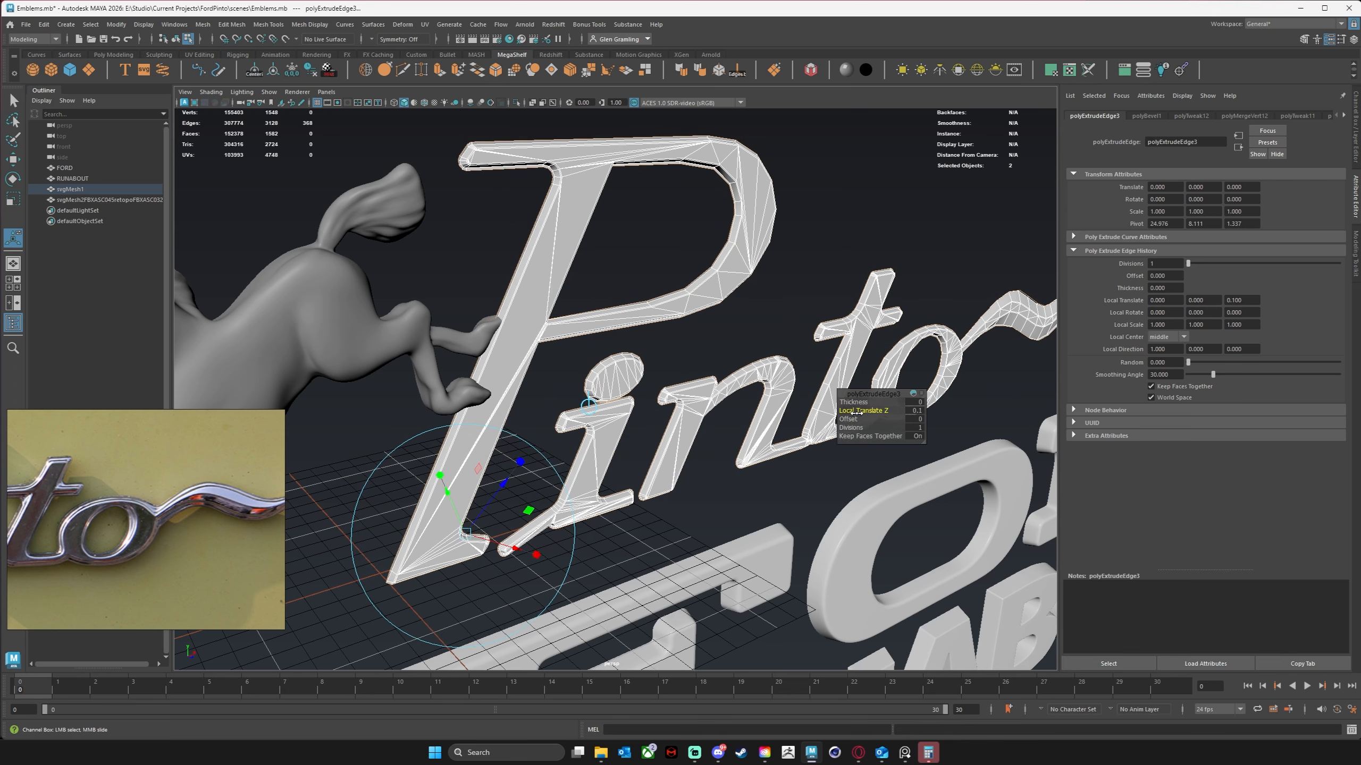
drag(857, 412, 615, 441)
alt+drag(619, 443, 620, 445)
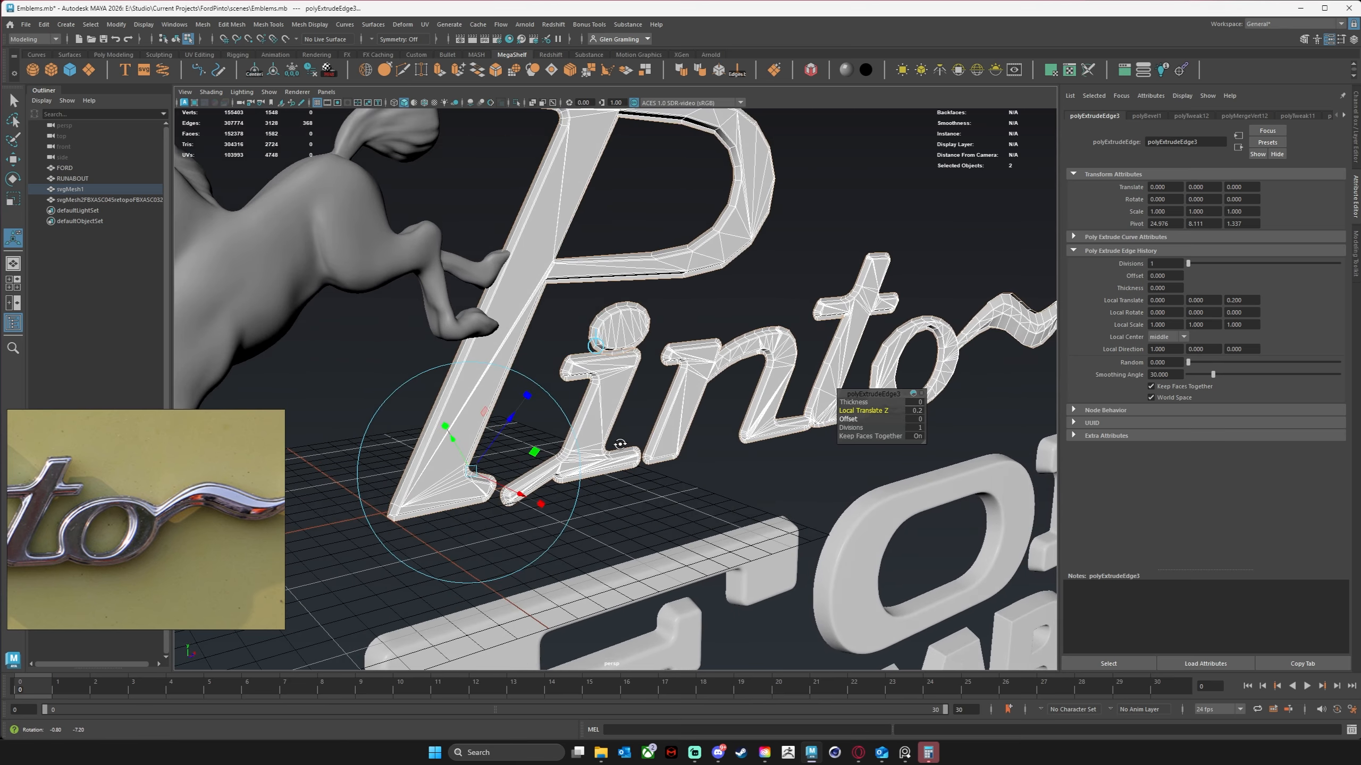
alt+middle_drag(656, 405, 696, 444)
alt+right_drag(696, 444, 780, 434)
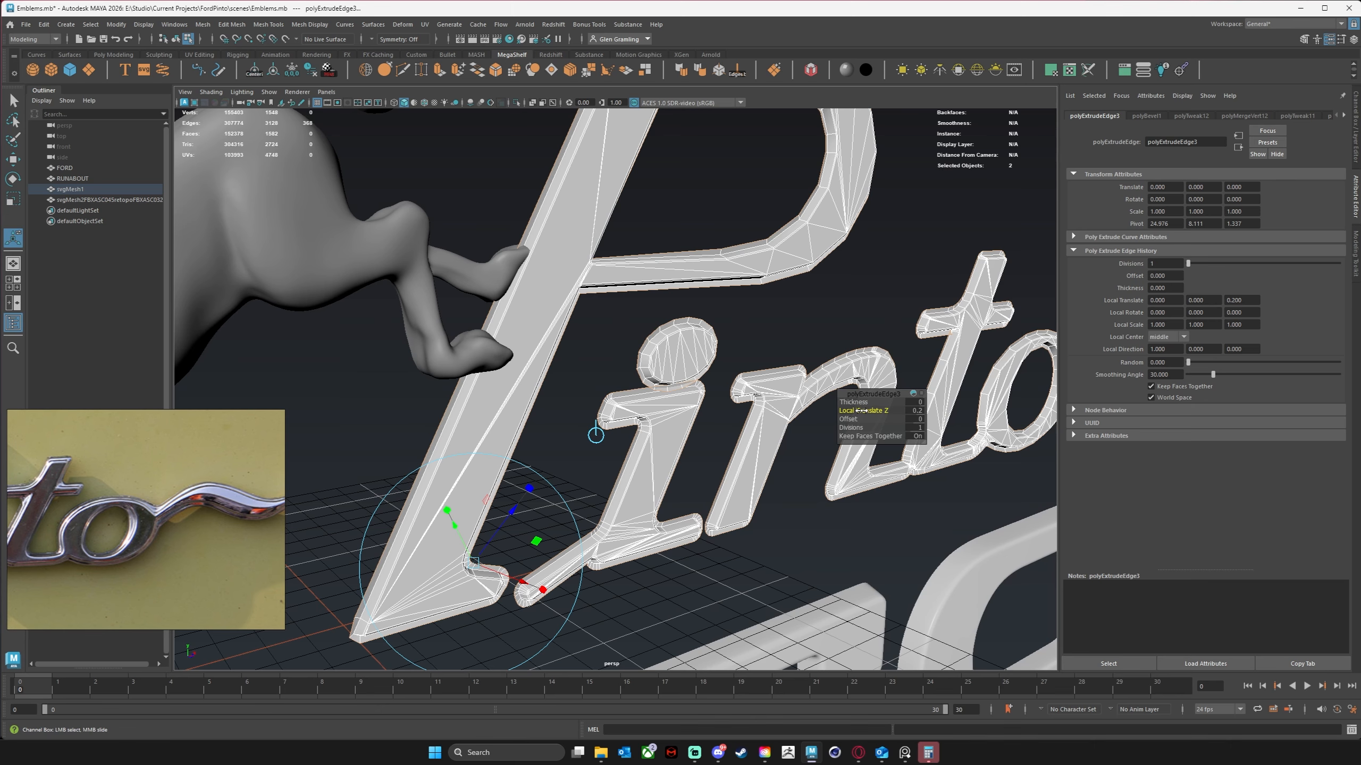
drag(861, 411, 861, 412)
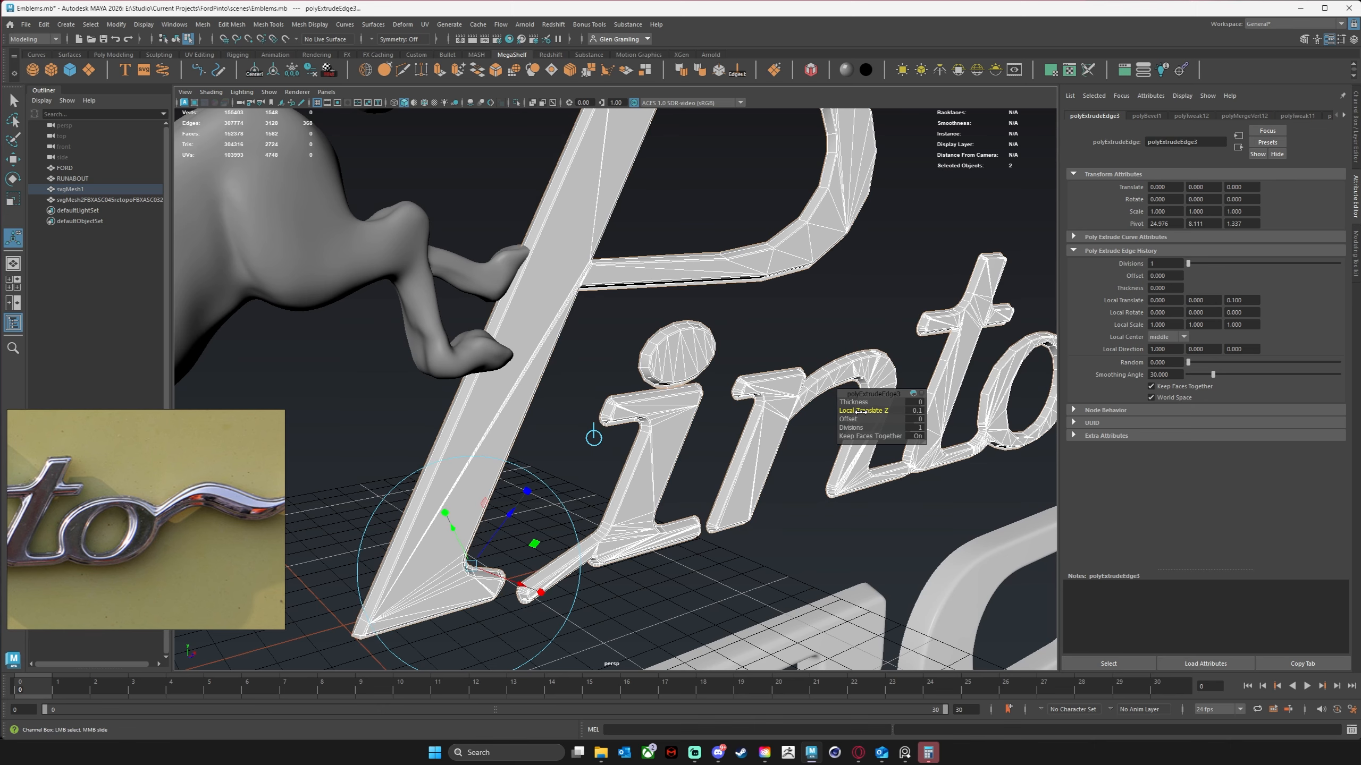
alt+drag(673, 487, 706, 486)
alt+middle_drag(657, 276, 666, 341)
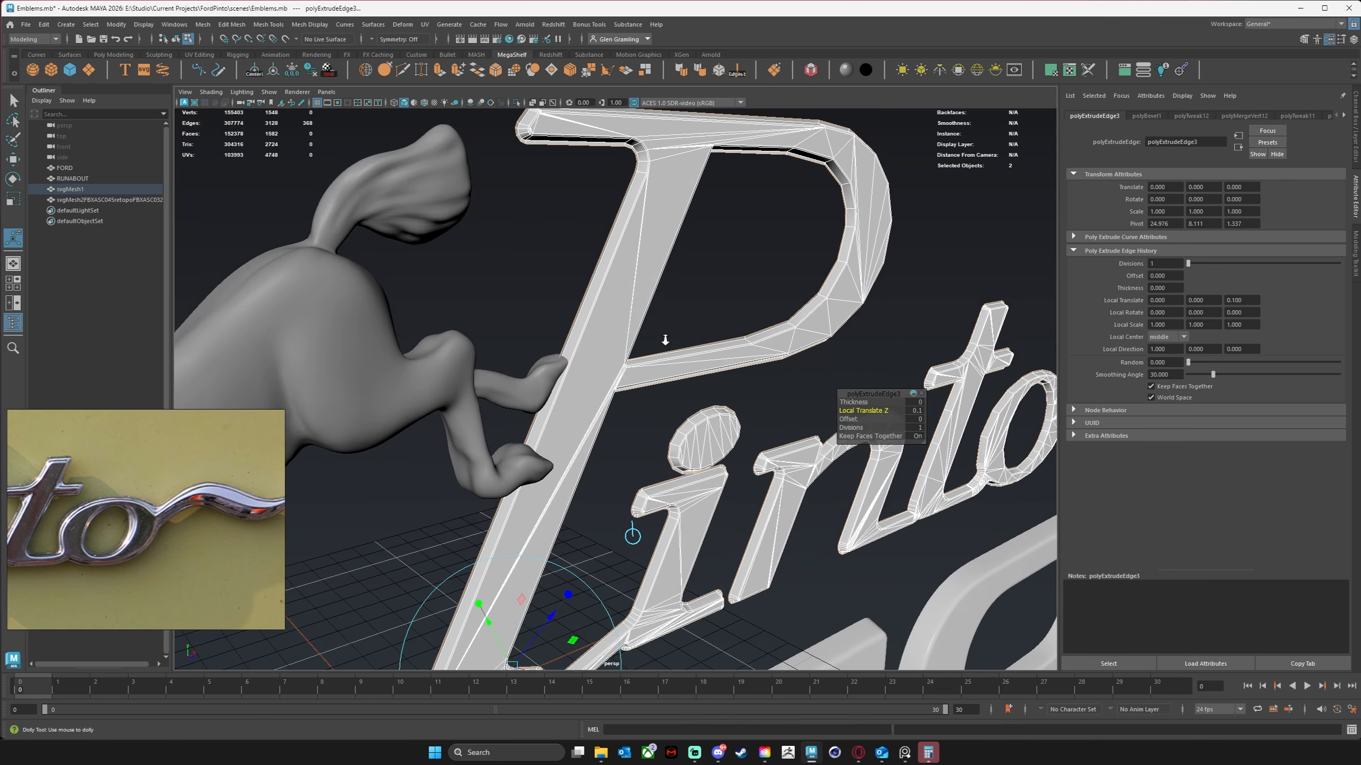
alt+right_drag(665, 340, 635, 321)
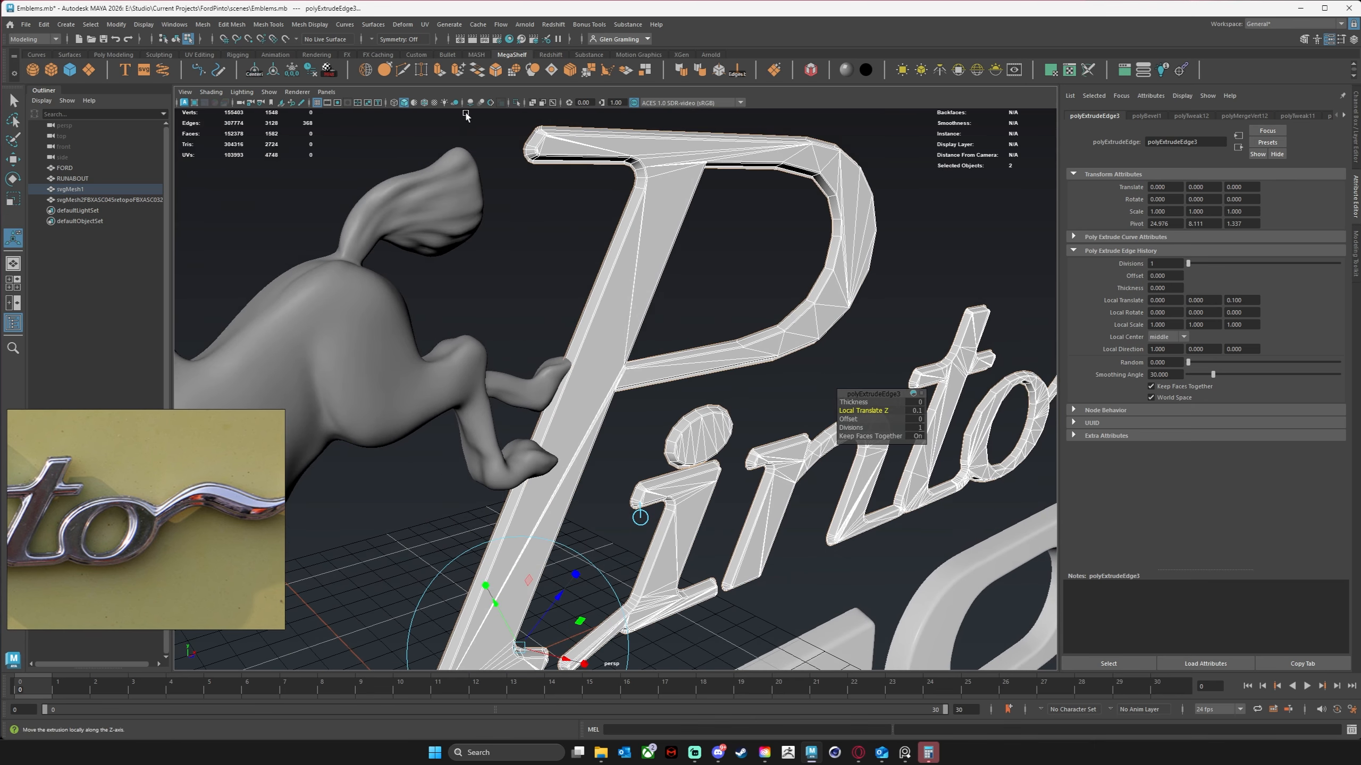
Extrude the border edges again with a thickness of -0.1, and add one more extrusion with zero thickness.
click(439, 69)
drag(851, 402, 853, 402)
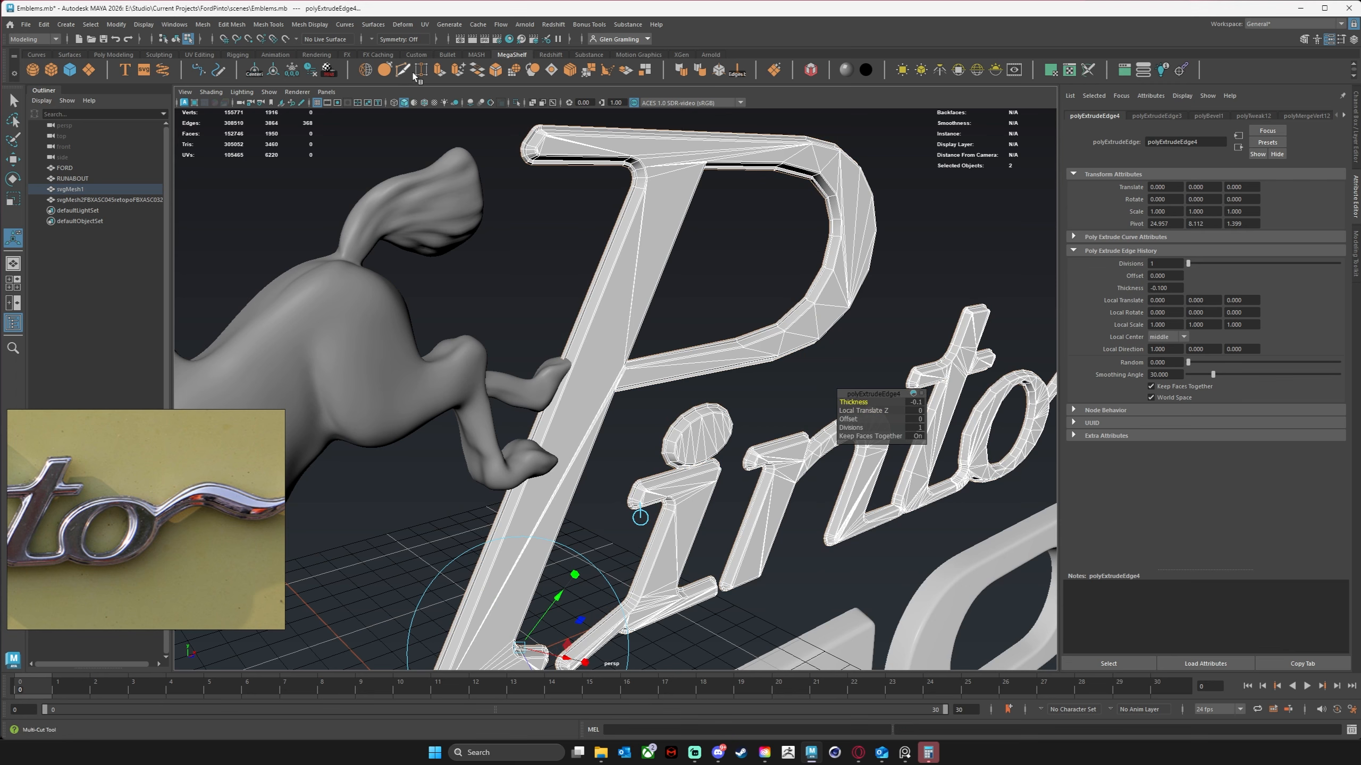
click(449, 74)
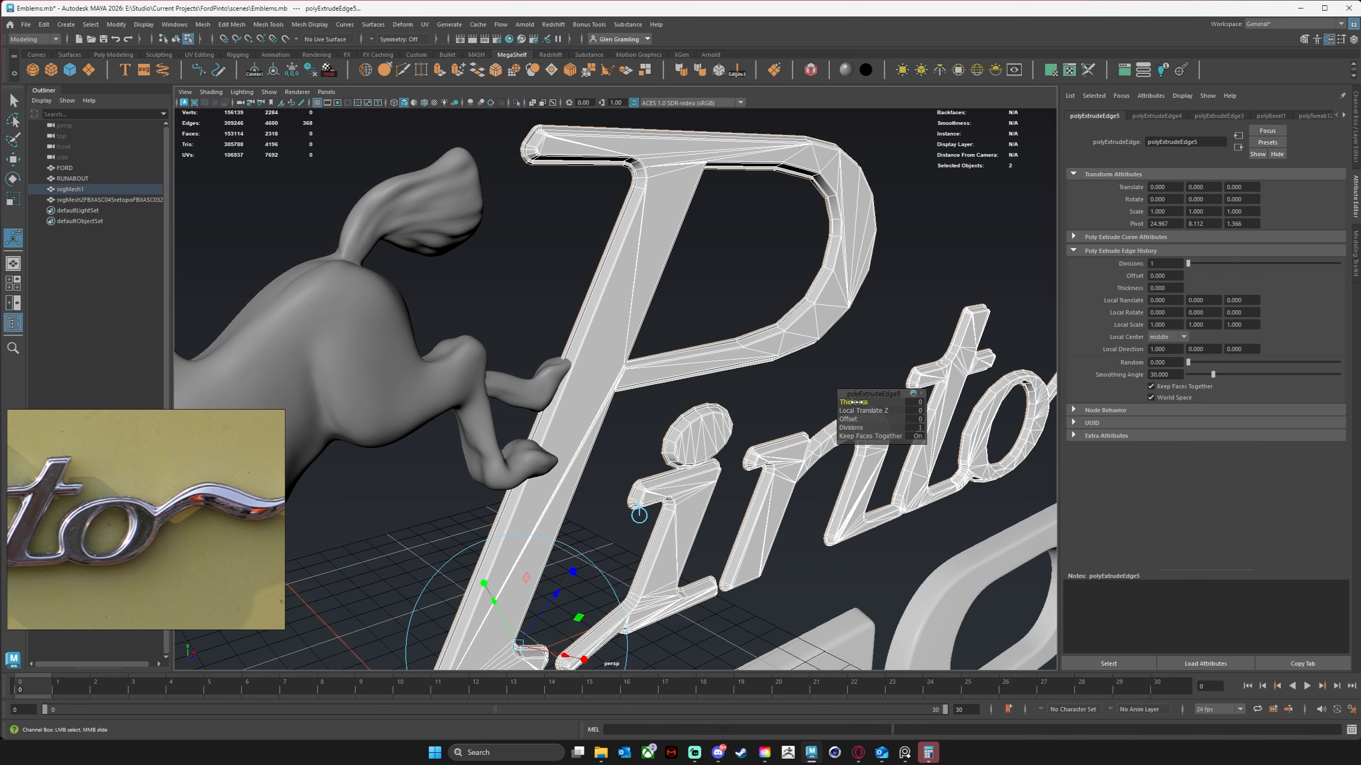
drag(853, 402, 726, 365)
key(ctrl+z)
key(ctrl+z)
Preview the Pinto lettering smoothed and deselected, and examine the extruded rims around the P, t and o.
key(w)
key(3)
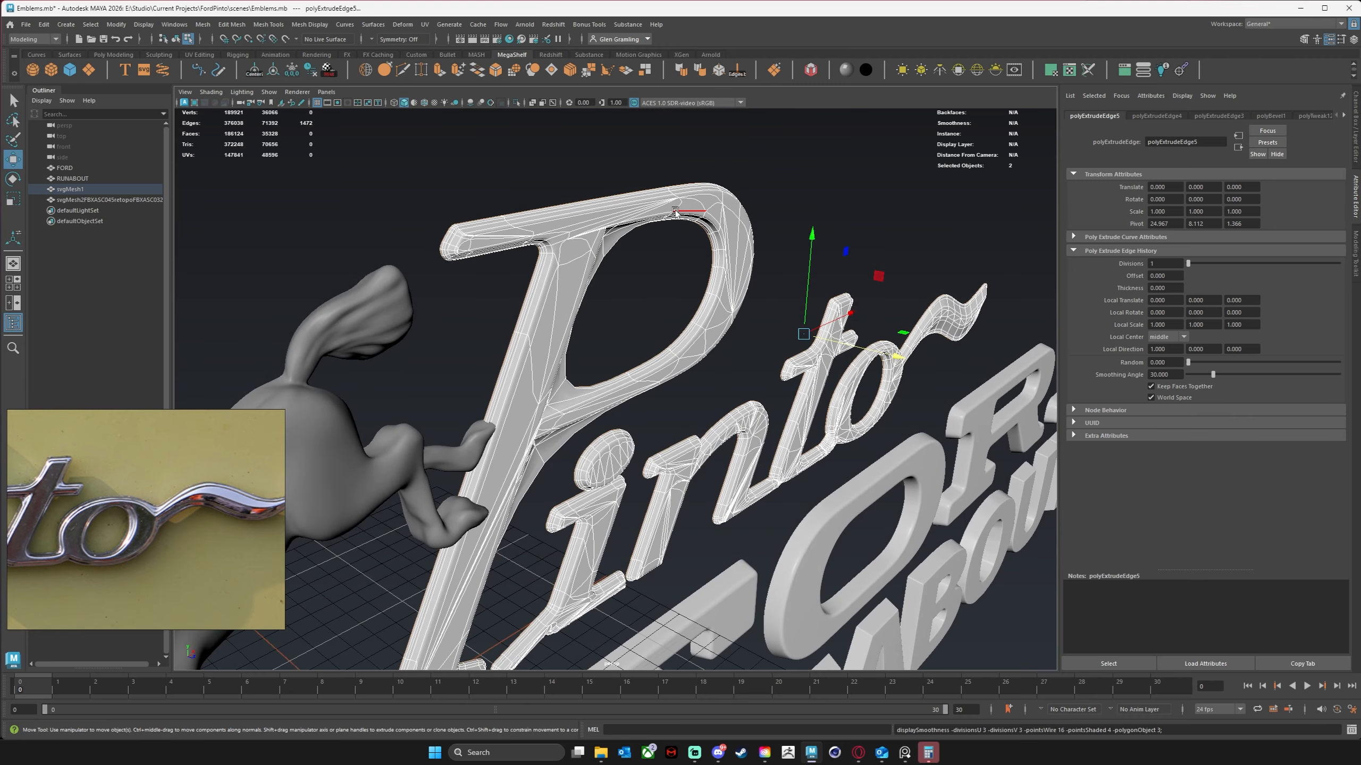
right_drag(676, 211, 724, 198)
click(762, 237)
alt+drag(762, 237, 659, 239)
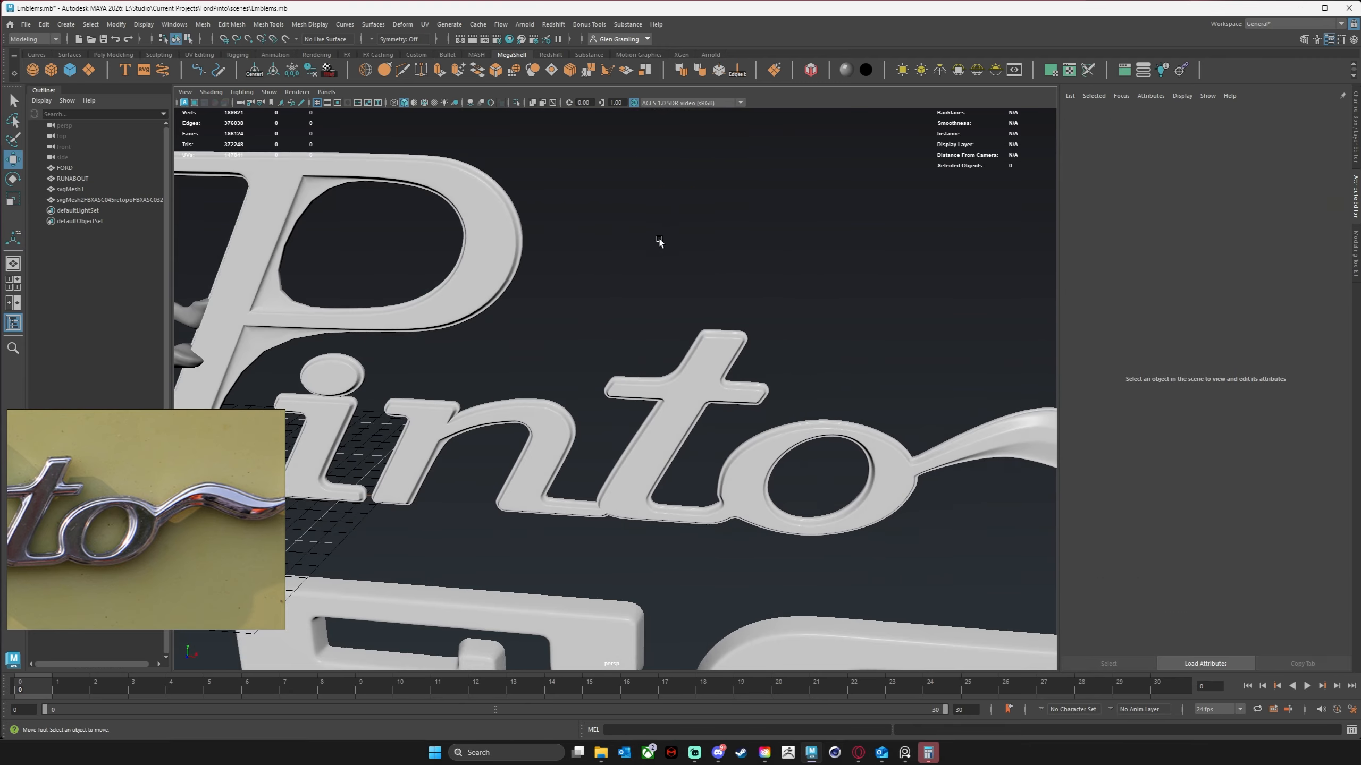
scroll(659, 241, up, 6)
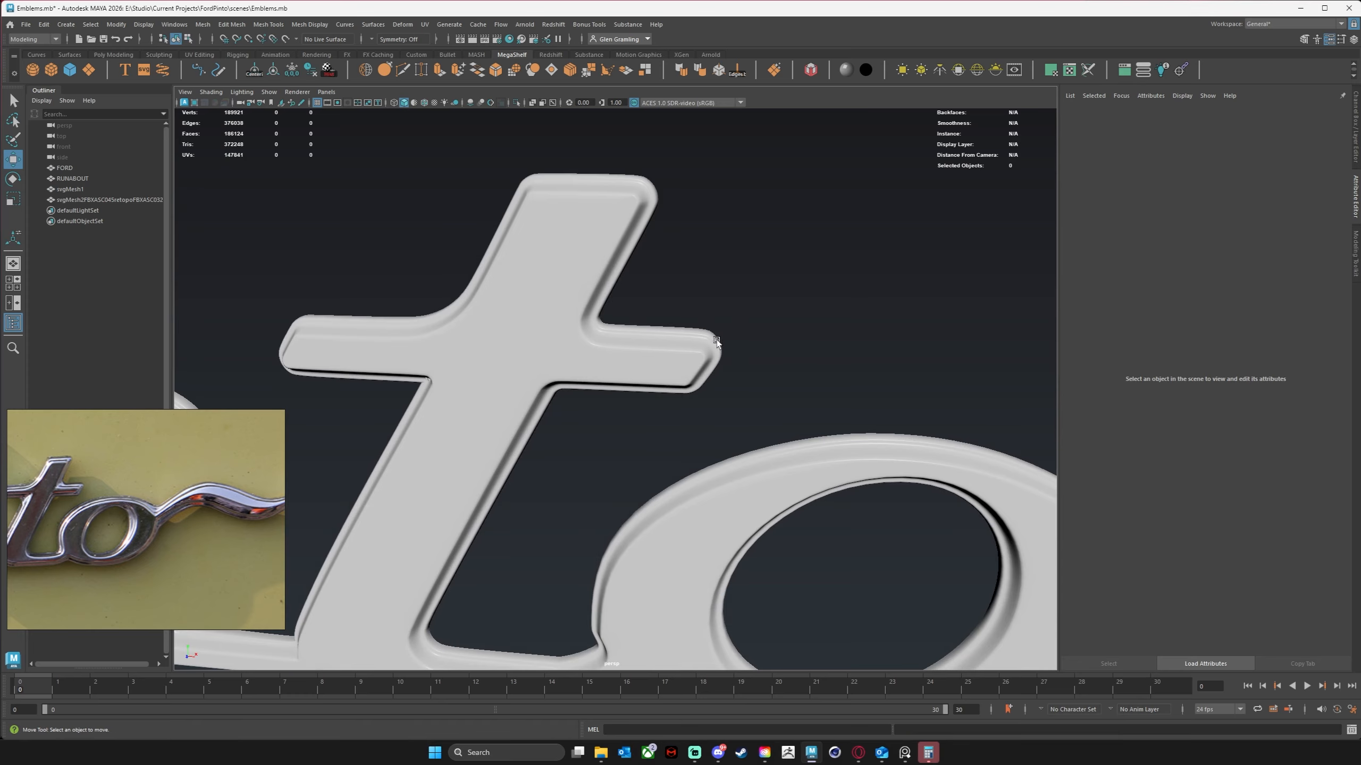
alt+drag(465, 649, 490, 600)
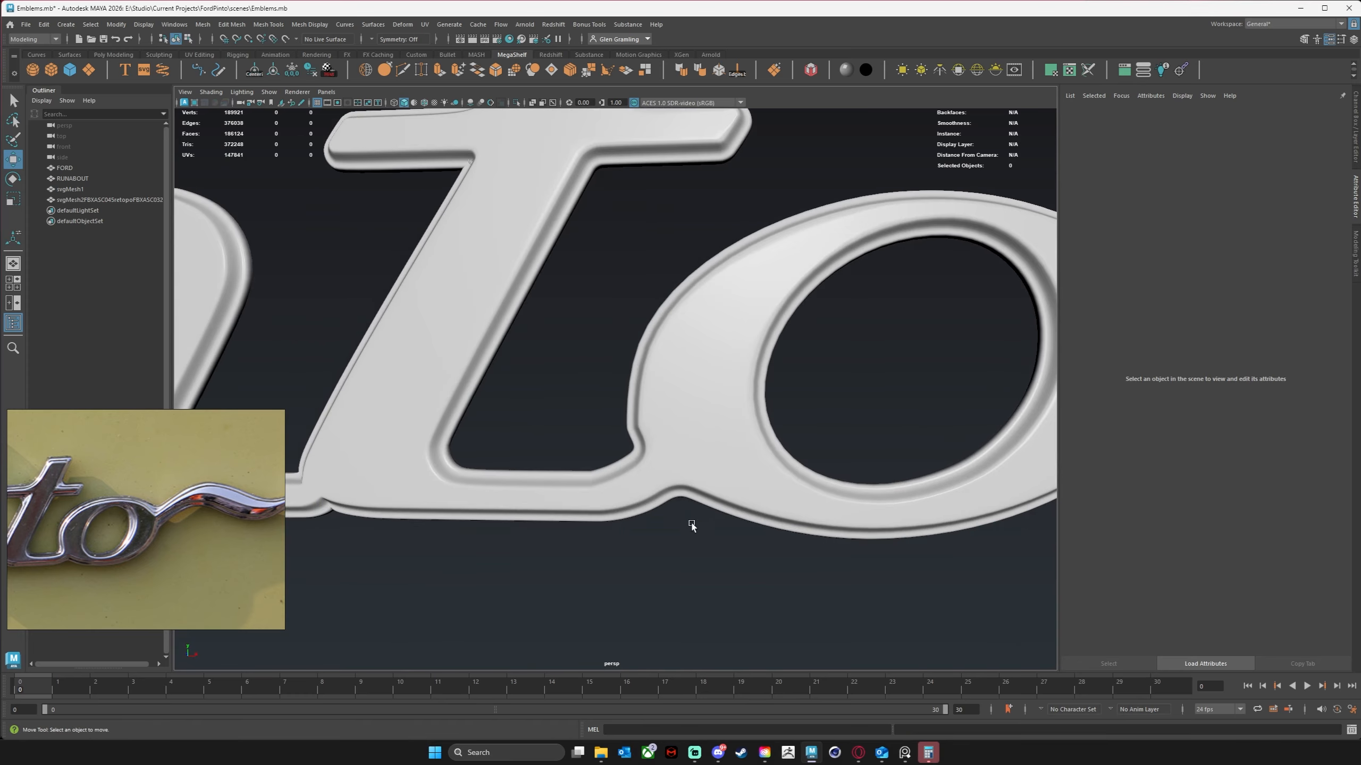
Return the lettering to its unsmoothed display and delete the three closely spaced edge loops at the inner corner where the t joins the o.
click(690, 487)
key(1)
alt+drag(691, 493, 747, 528)
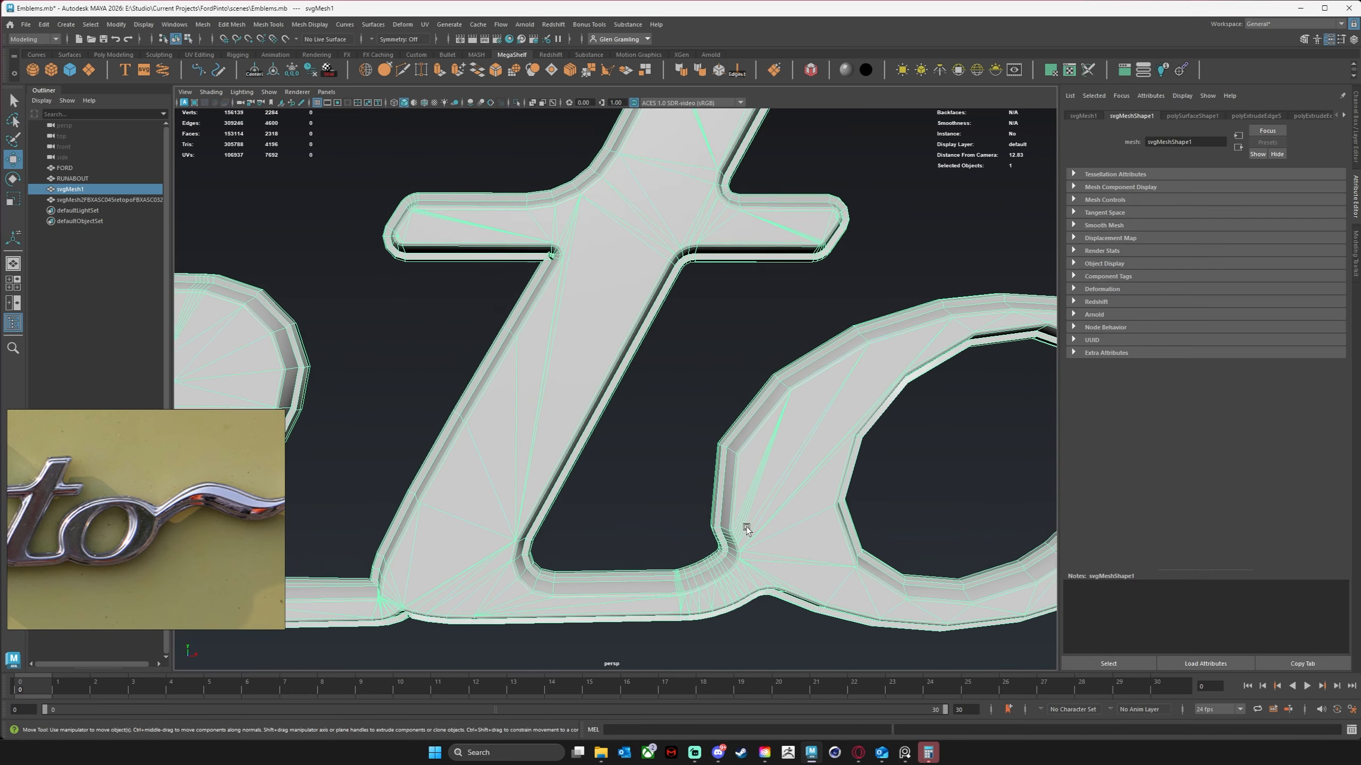
alt+middle_drag(747, 528, 680, 404)
alt+drag(680, 404, 718, 177)
alt+middle_drag(718, 177, 629, 389)
scroll(629, 390, up, 5)
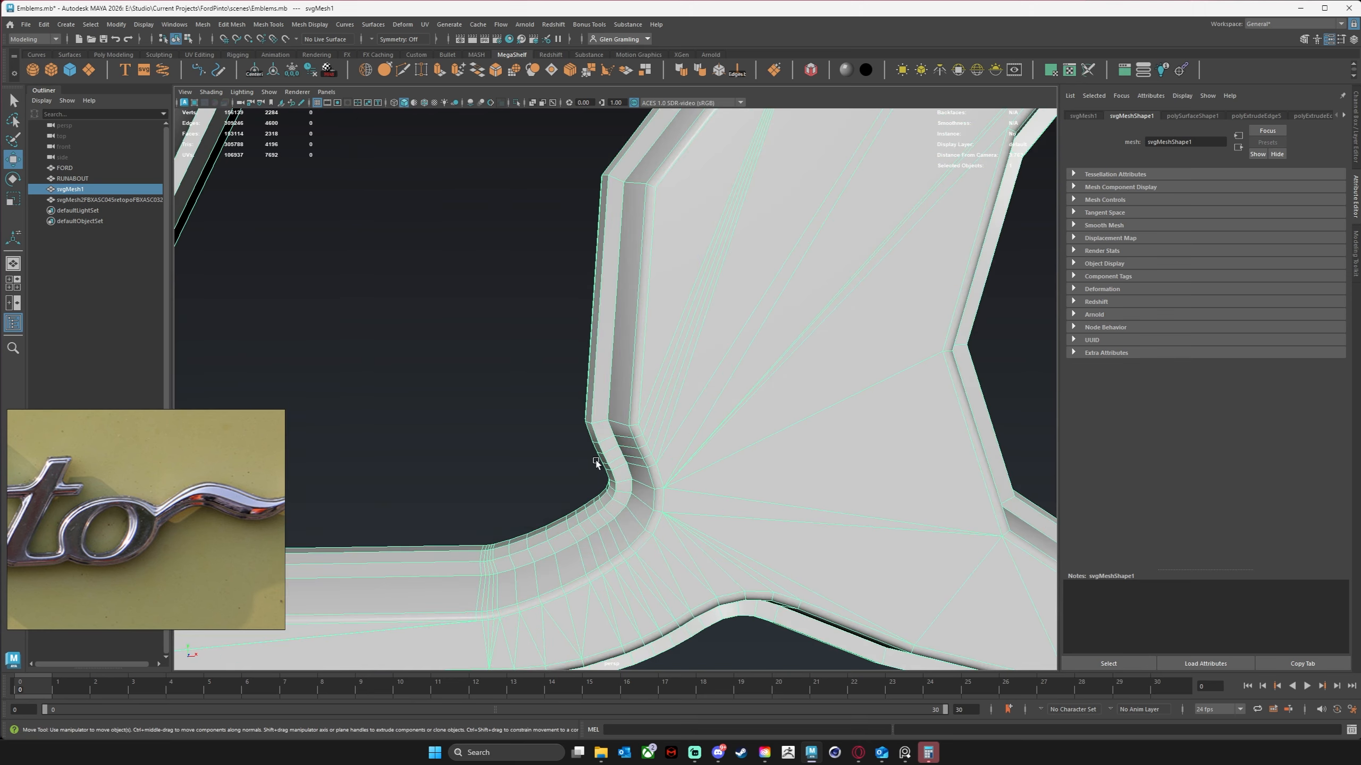
right_drag(602, 426, 602, 406)
click(608, 440)
double_click(609, 440)
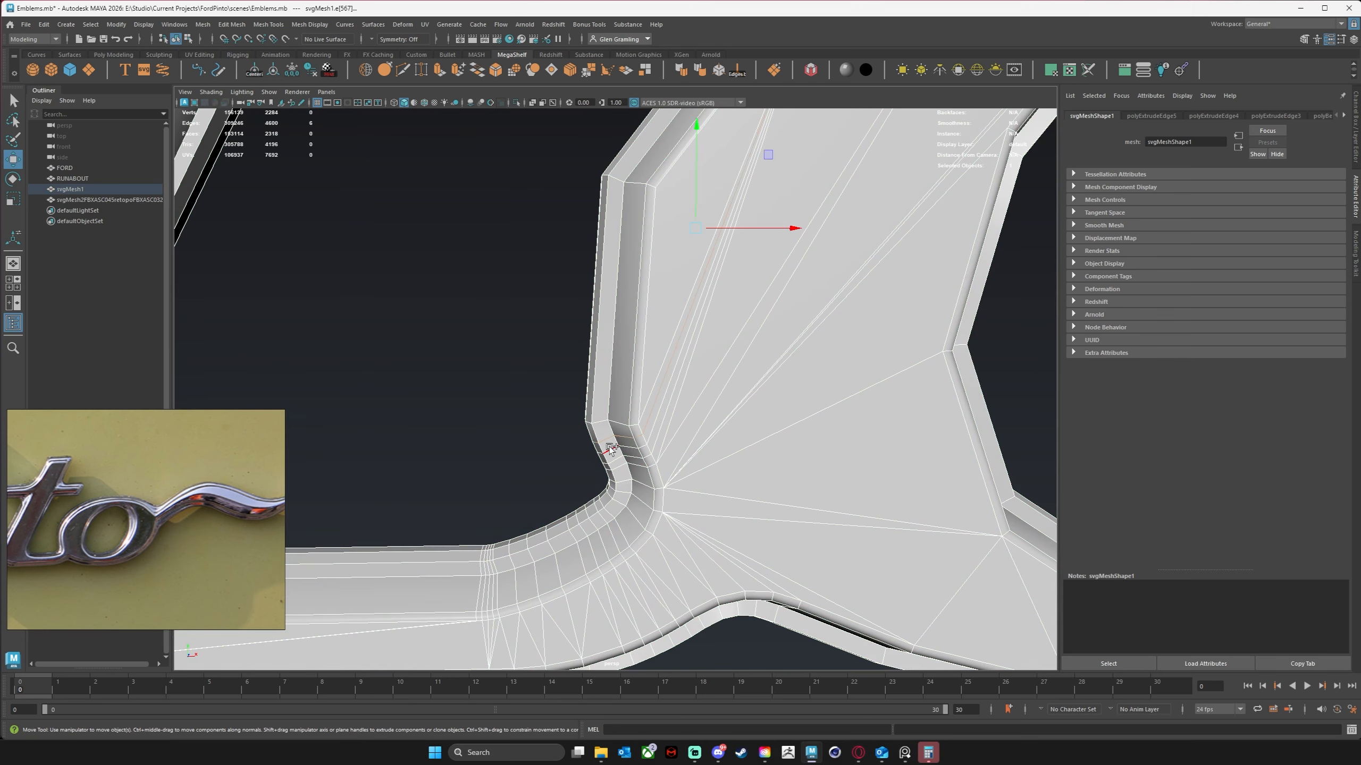
shift+double_click(609, 449)
shift+double_click(616, 457)
shift+double_click(622, 464)
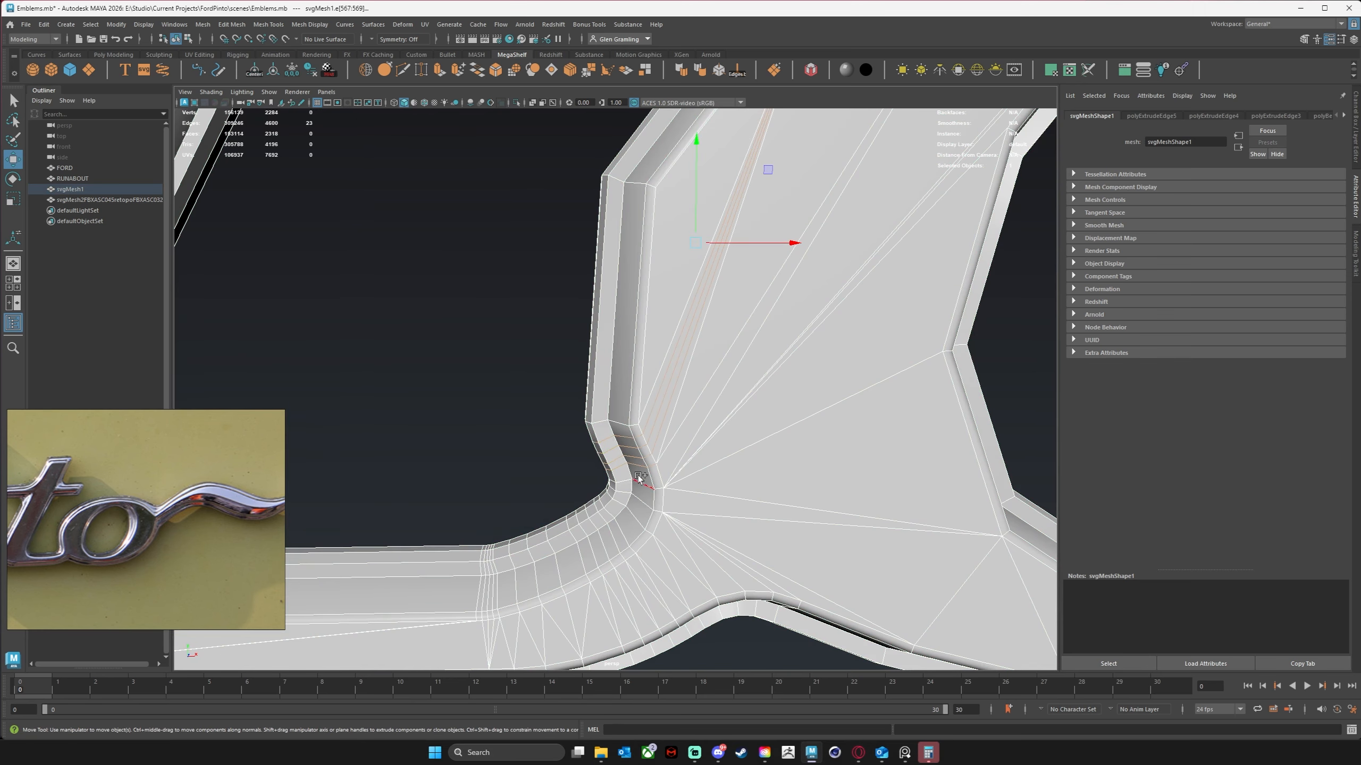
key(Delete)
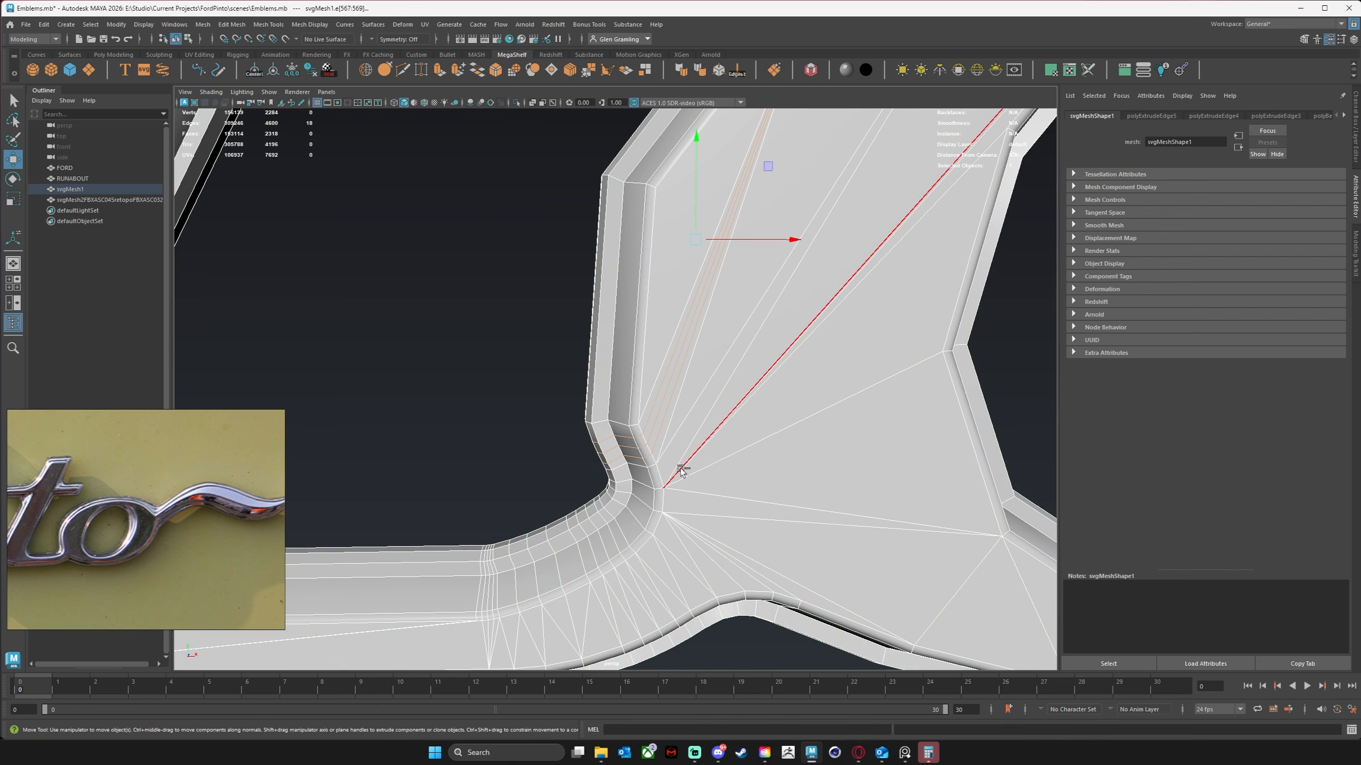
Preview the lettering smoothed to examine the cleaned t-to-o corner and the shape of the wavy tail.
key(t)
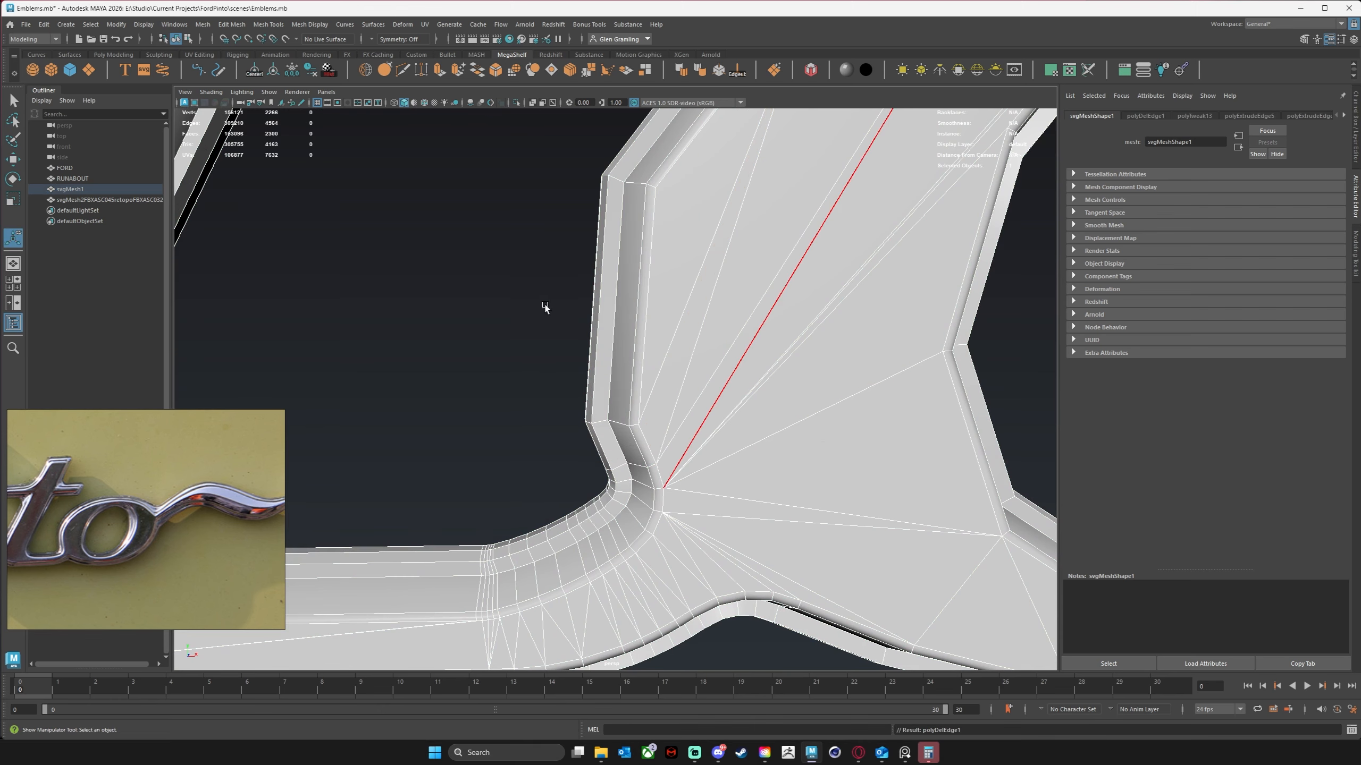
key(3)
key(1)
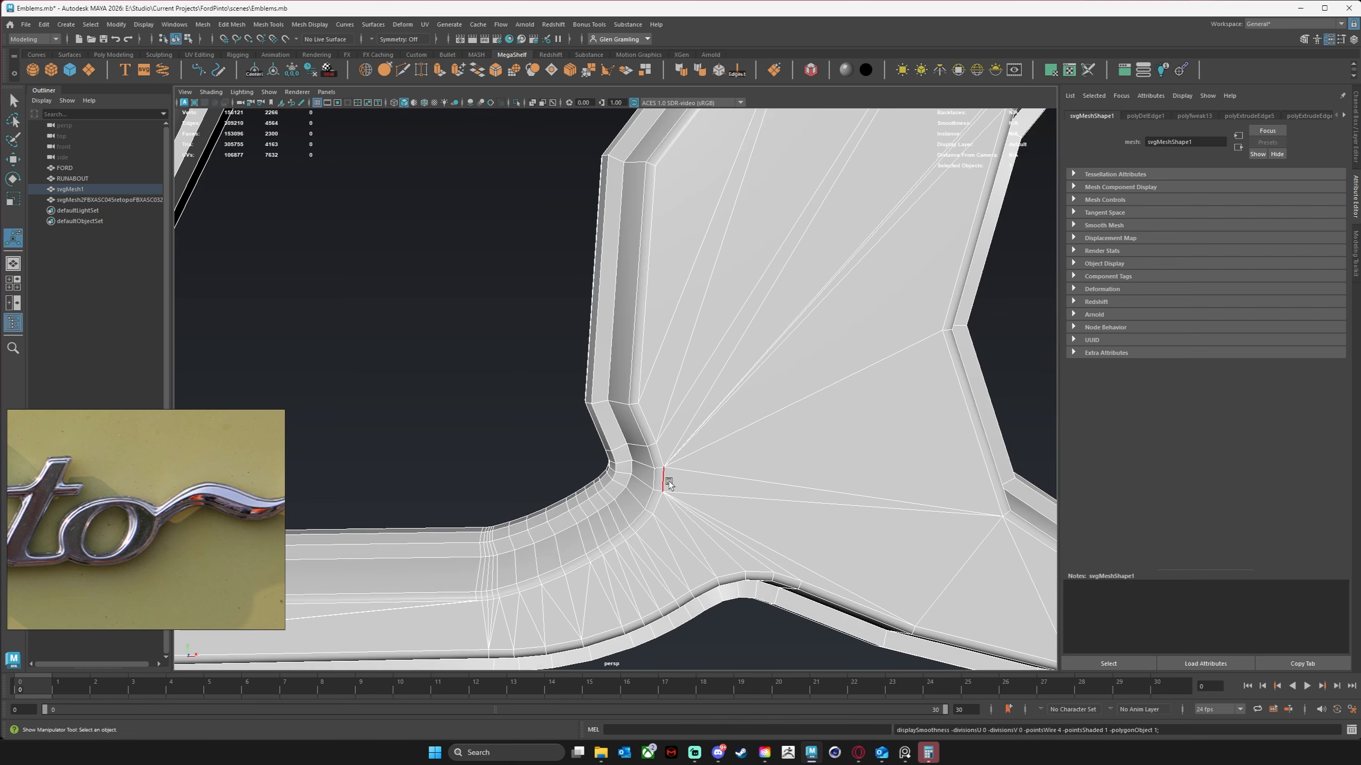
alt+drag(668, 477, 613, 484)
scroll(589, 454, down, 10)
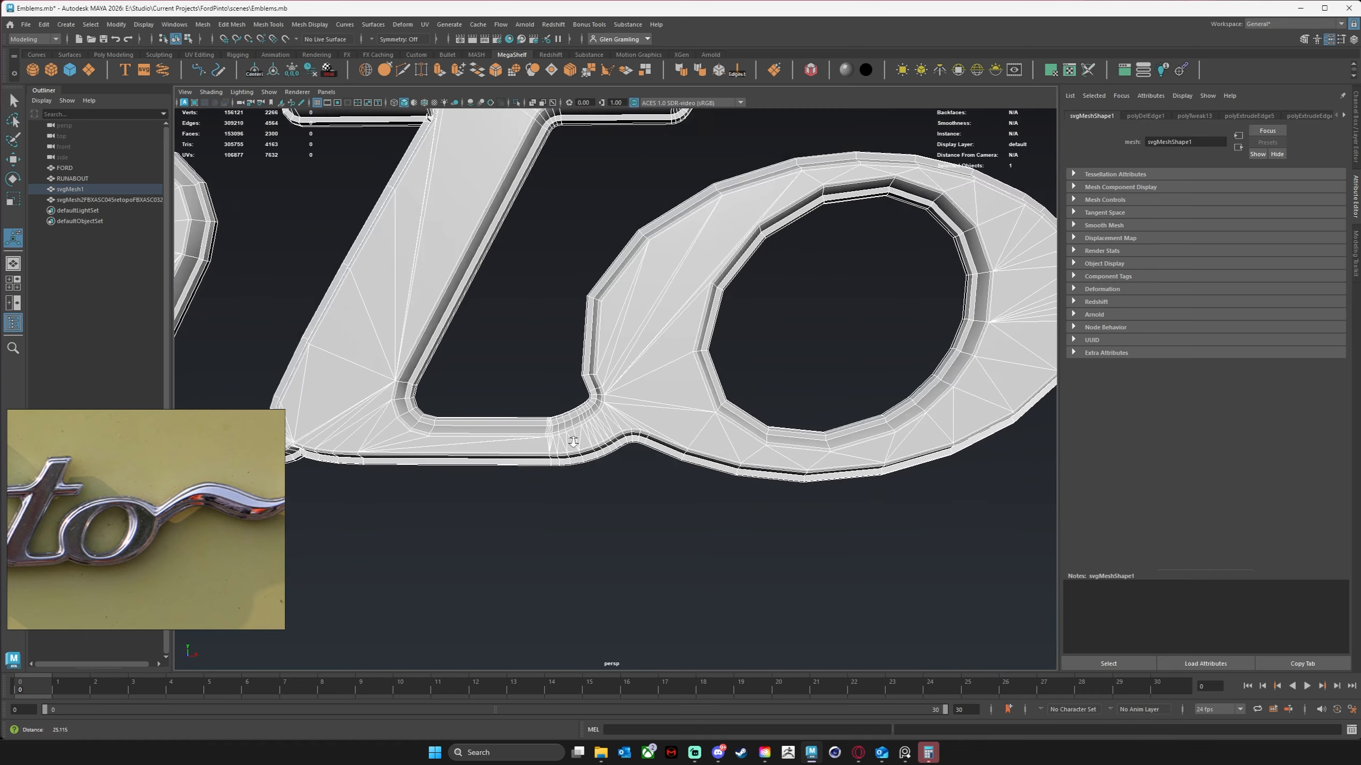
alt+middle_drag(654, 420, 322, 412)
key(3)
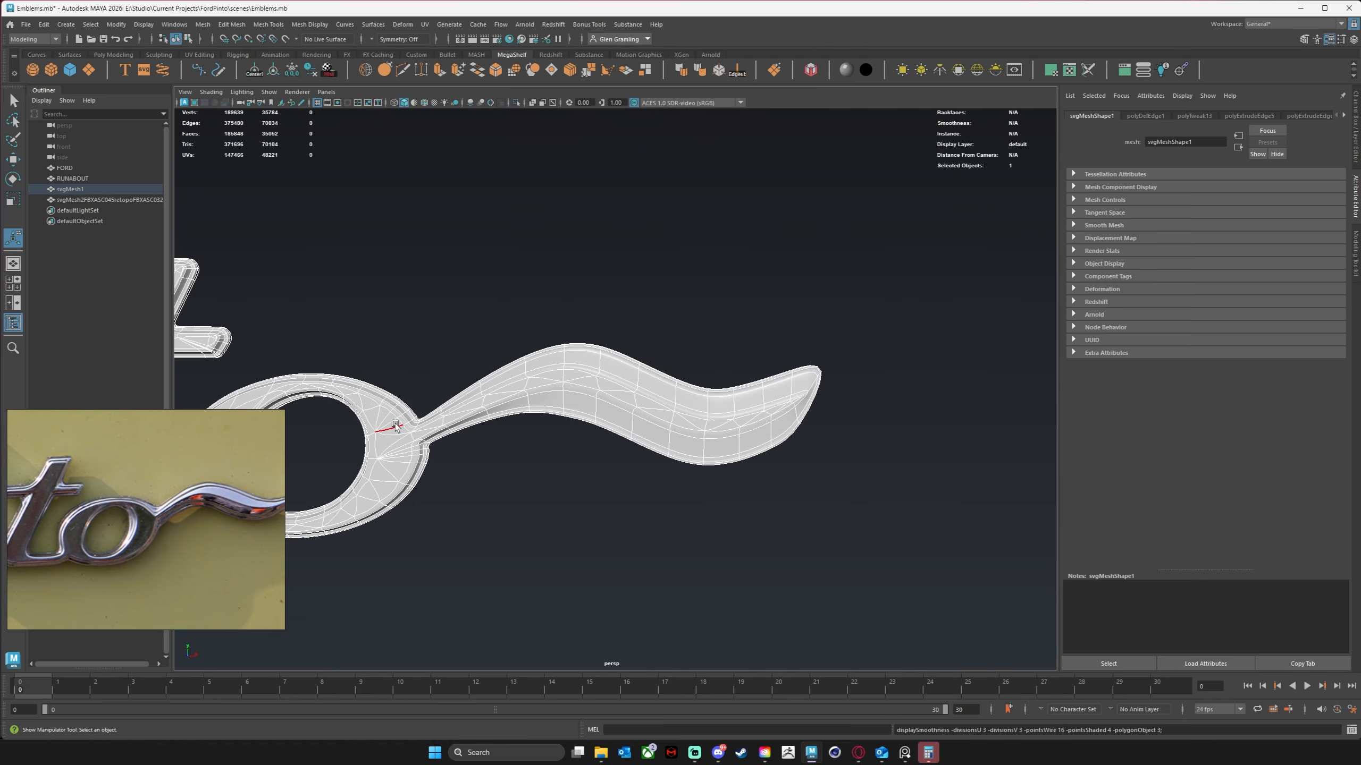
Return to the unsmoothed display and move the vertices at the tail's tip down and outward into a longer, flatter point.
key(1)
mouse_move(667, 451)
alt+middle_down()
mouse_move(717, 464)
mouse_move(655, 433)
alt+middle_up()
alt+right_drag(655, 433, 601, 307)
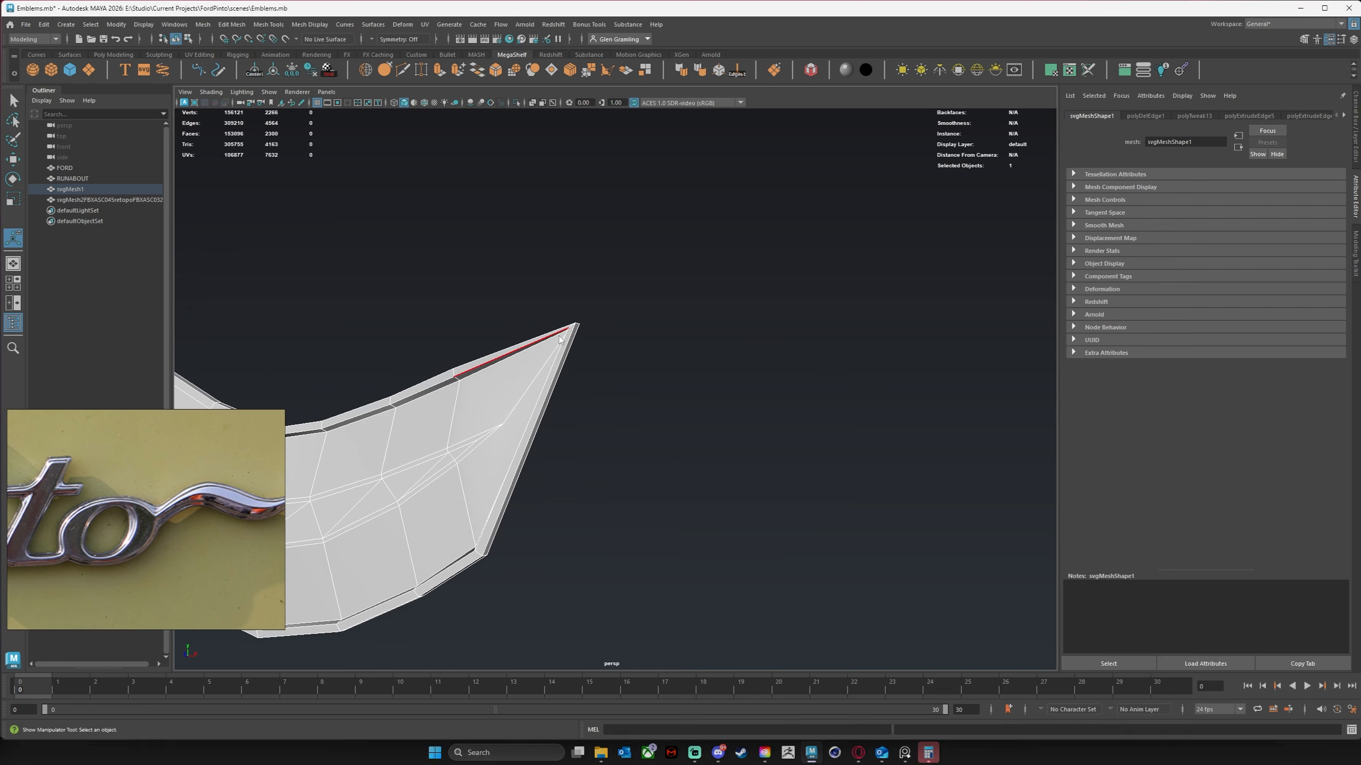
key(q)
drag(521, 321, 625, 365)
alt+middle_drag(626, 365, 686, 370)
key(w)
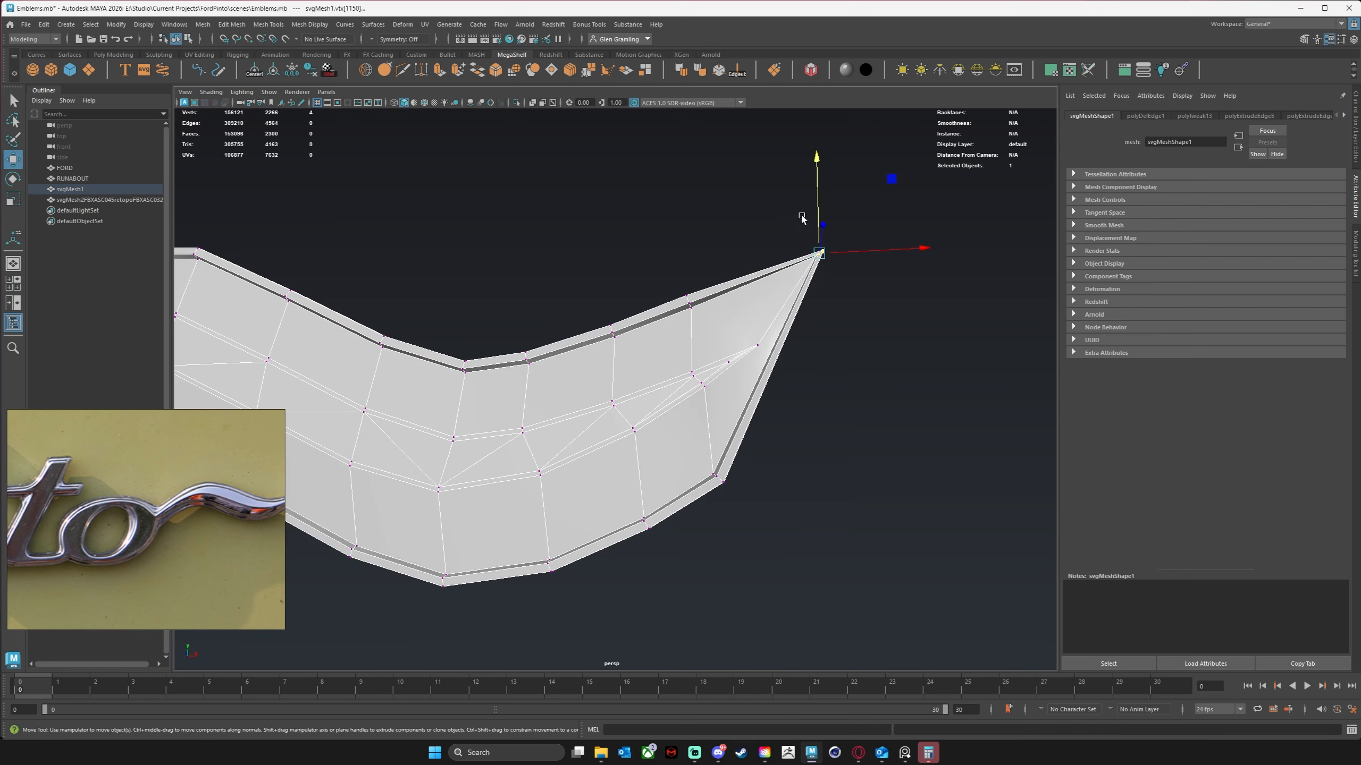
drag(821, 212, 821, 252)
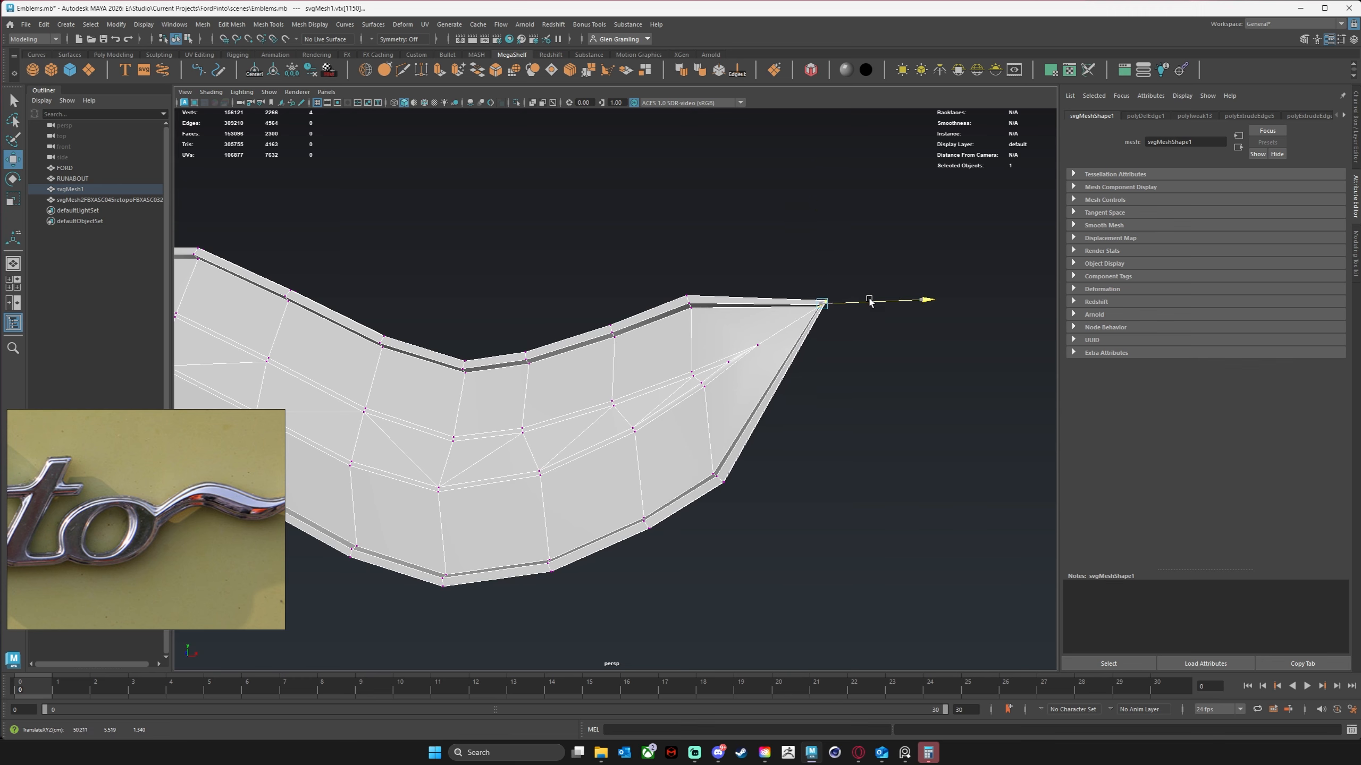
drag(874, 296, 873, 236)
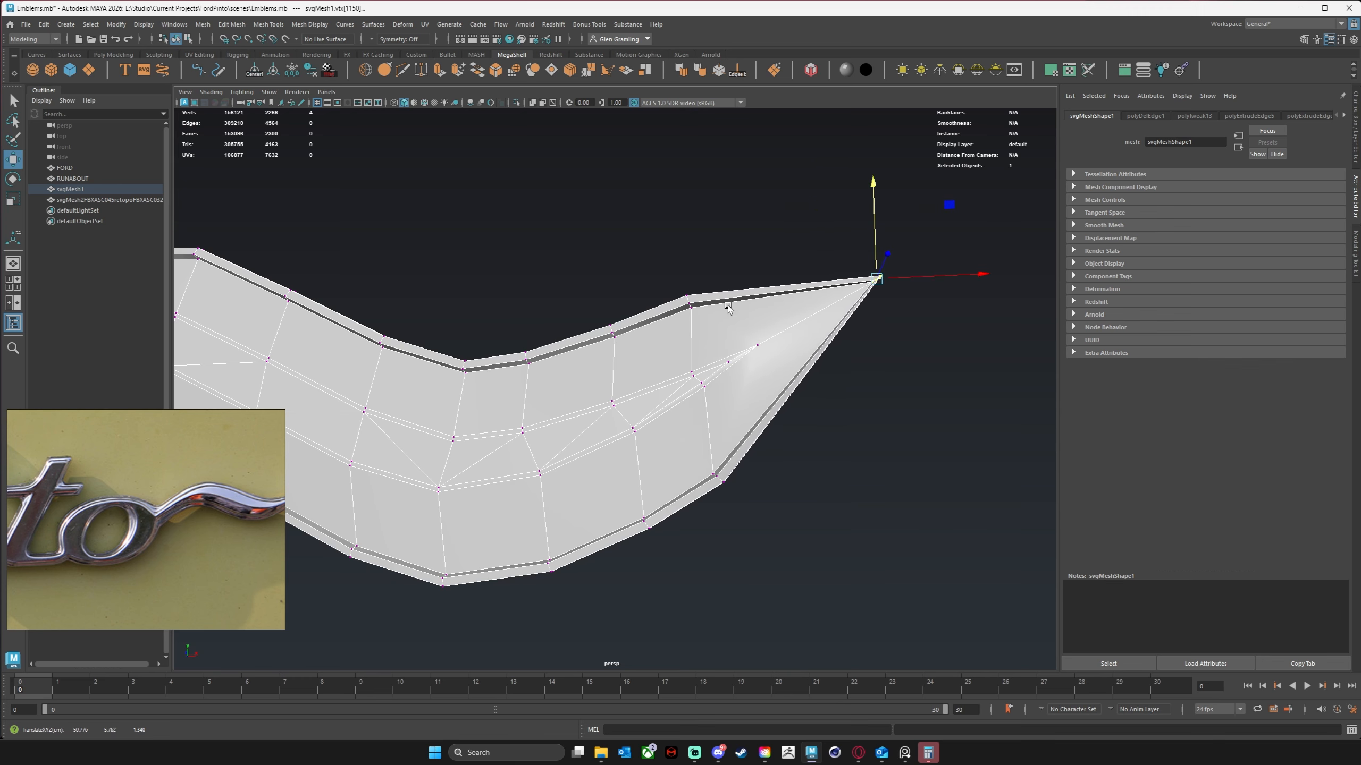
Delete the two short stray edges on the tail's face where the centre ridge runs toward the tip.
alt+right_drag(727, 303, 829, 292)
alt+middle_drag(829, 292, 764, 327)
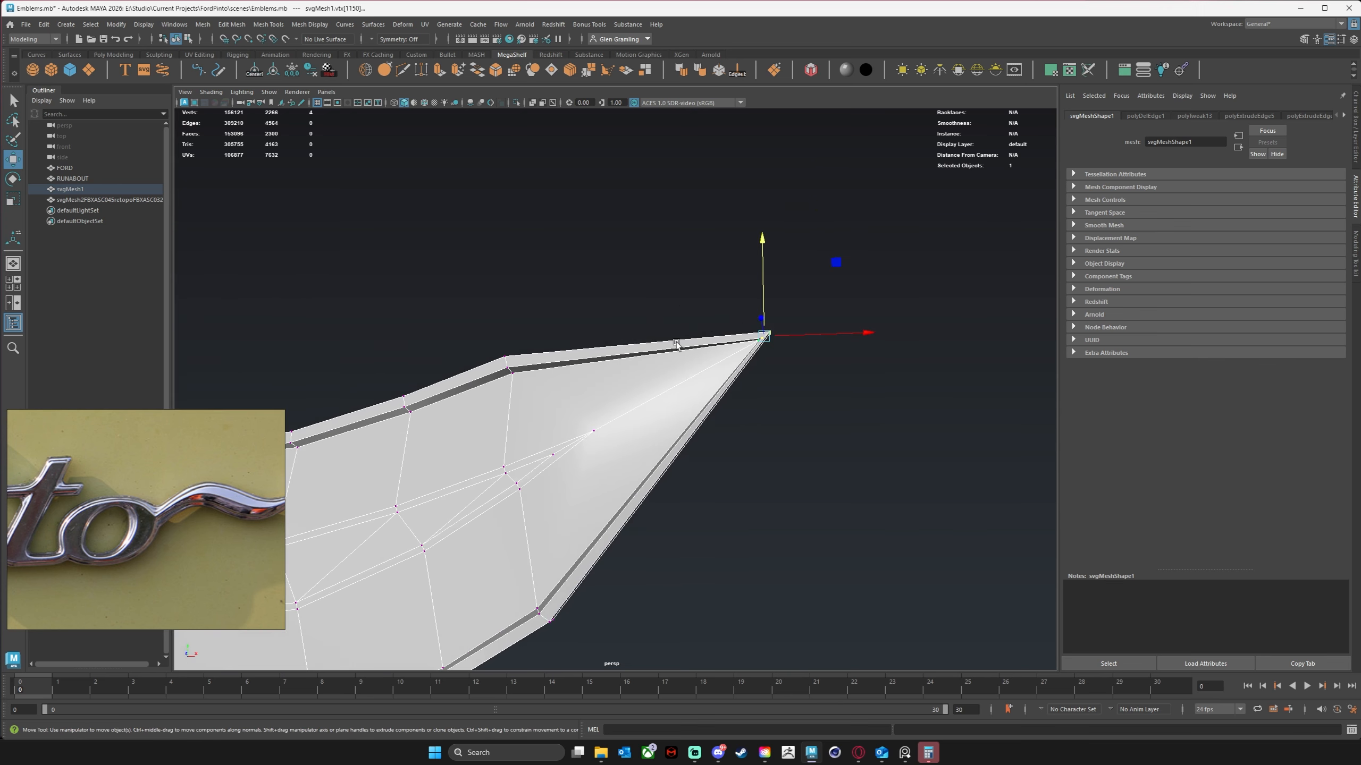
alt+middle_drag(676, 345, 687, 336)
alt+right_drag(687, 336, 716, 366)
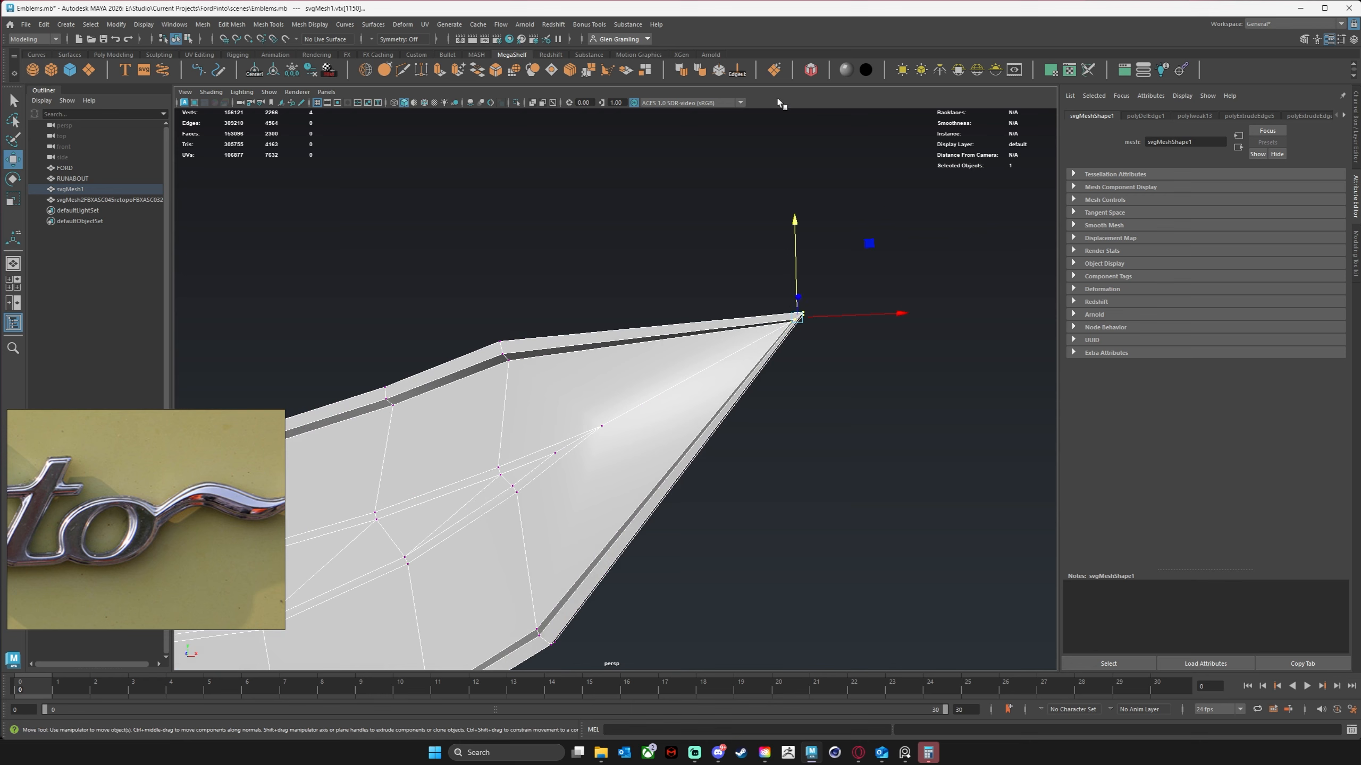
right_drag(538, 446, 535, 405)
click(555, 444)
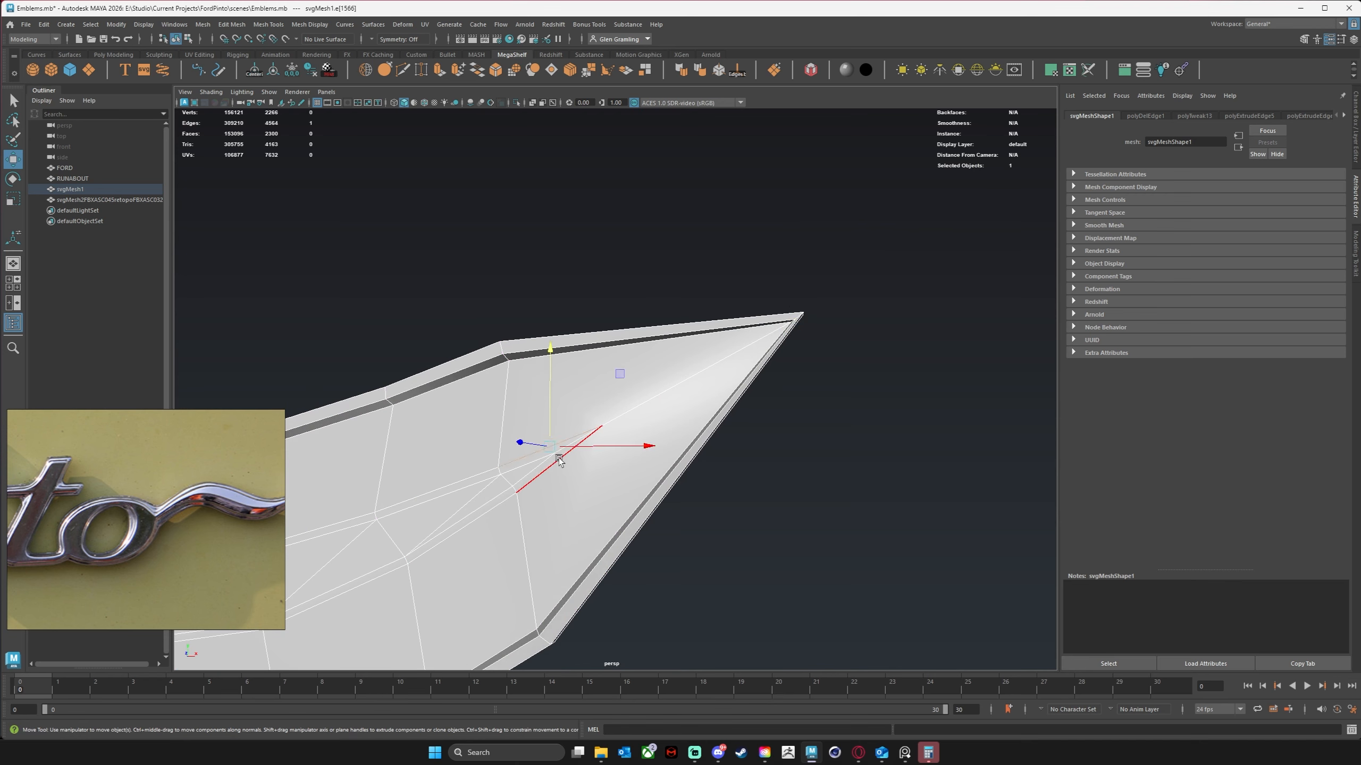
shift+click(559, 459)
key(Delete)
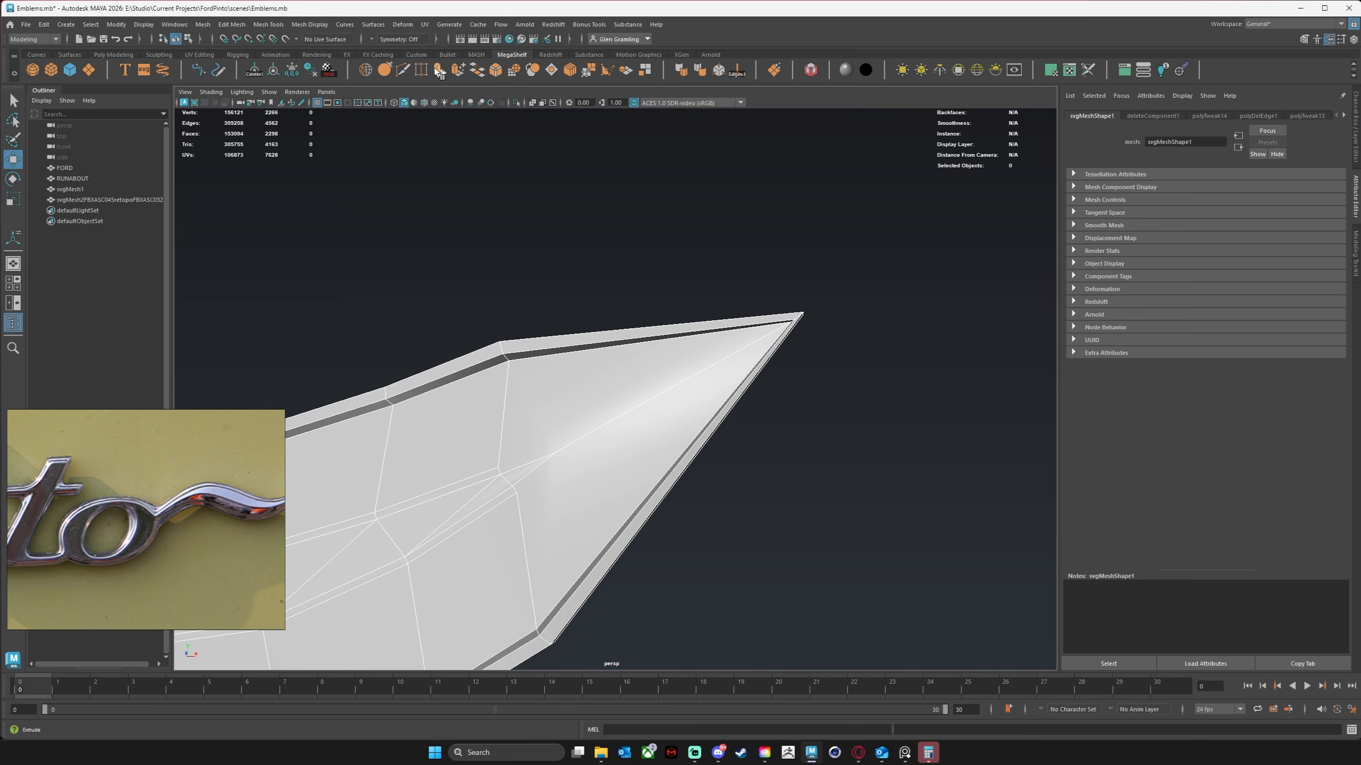
Insert edge loops close to the tail's tip, across the rim on both its upper and lower sides.
click(403, 70)
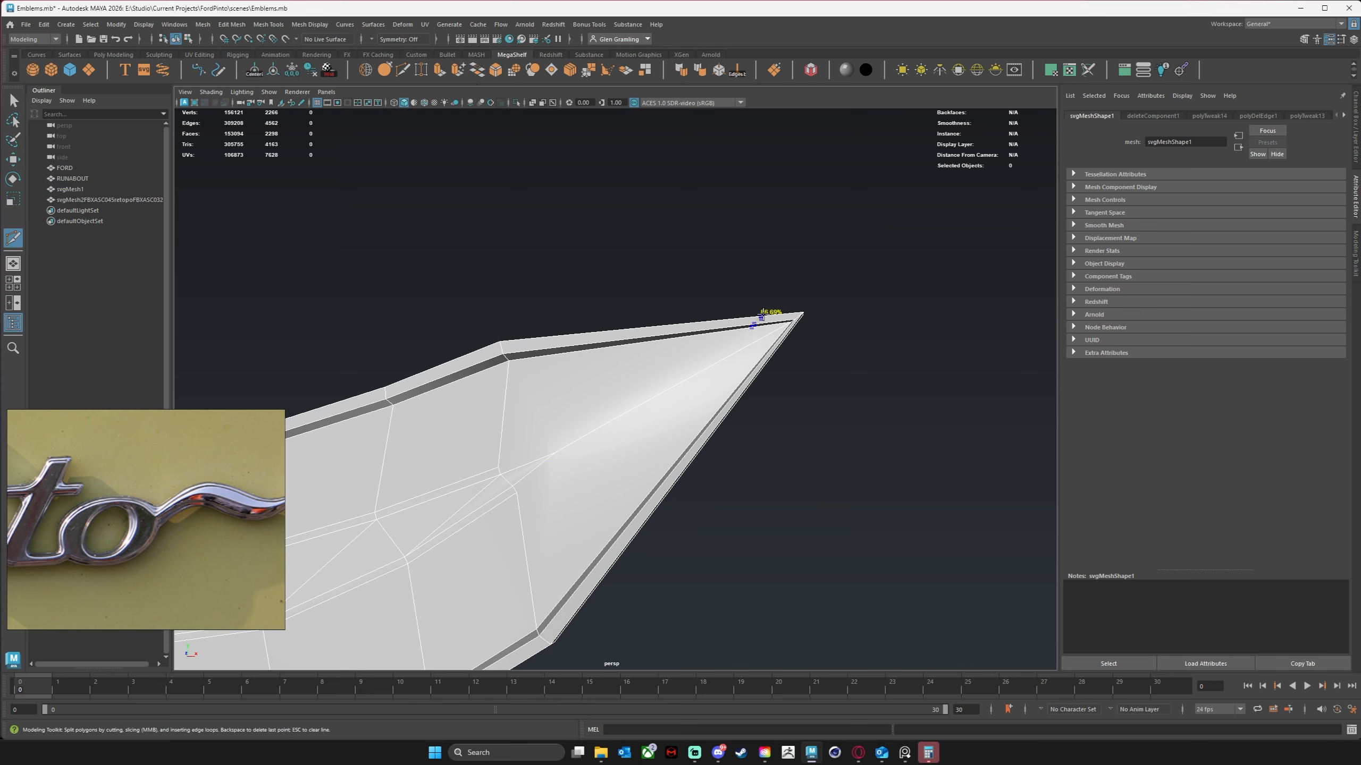
ctrl+click(770, 316)
ctrl+click(784, 338)
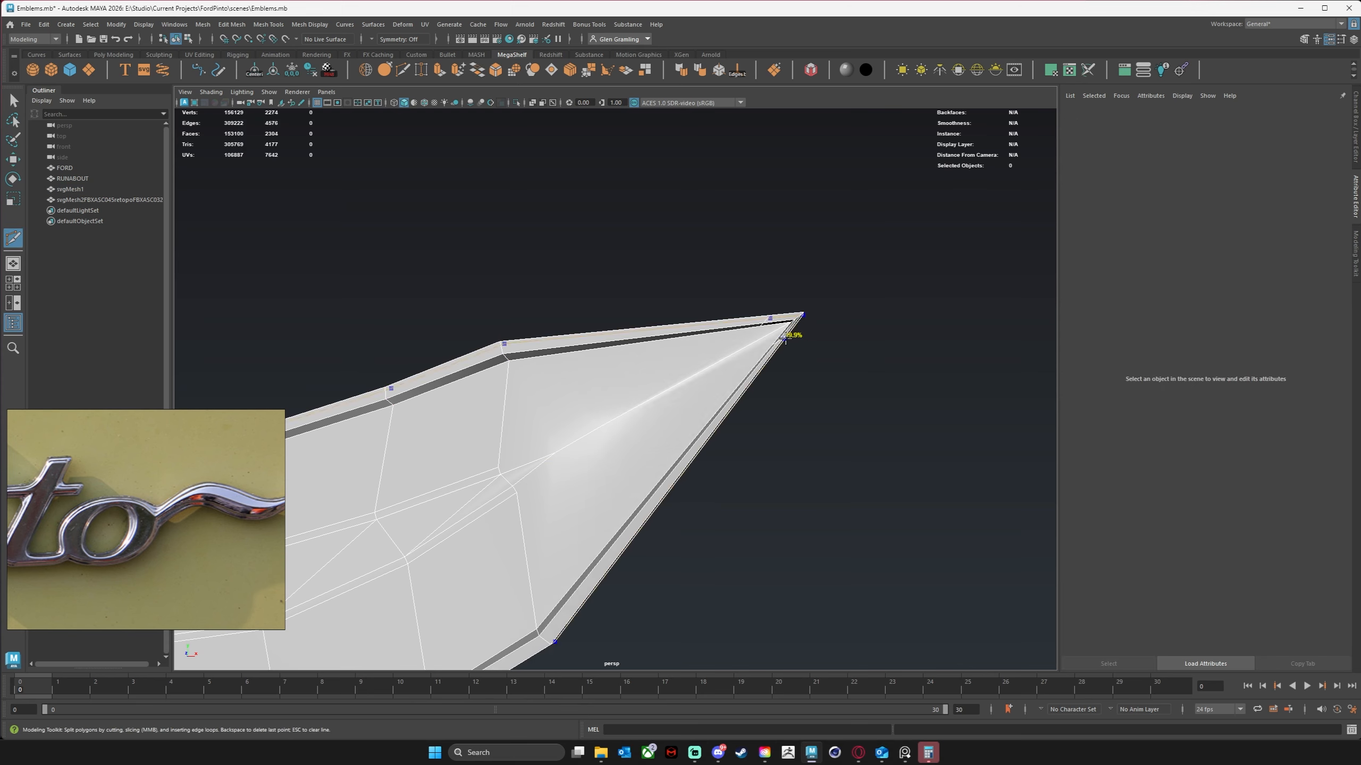
Cut one edge from each new loop near the tip back to the upper and lower ridge vertices on the tail's face.
click(760, 326)
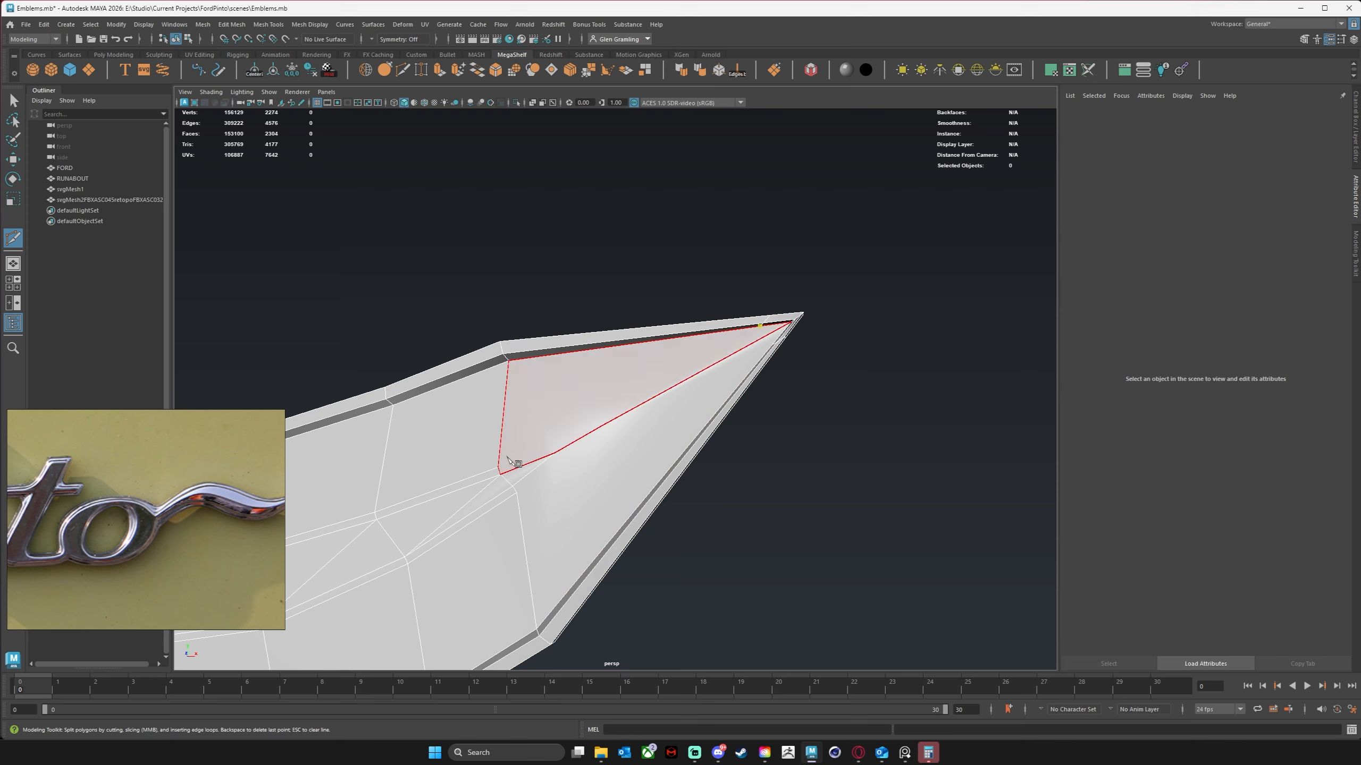
click(500, 473)
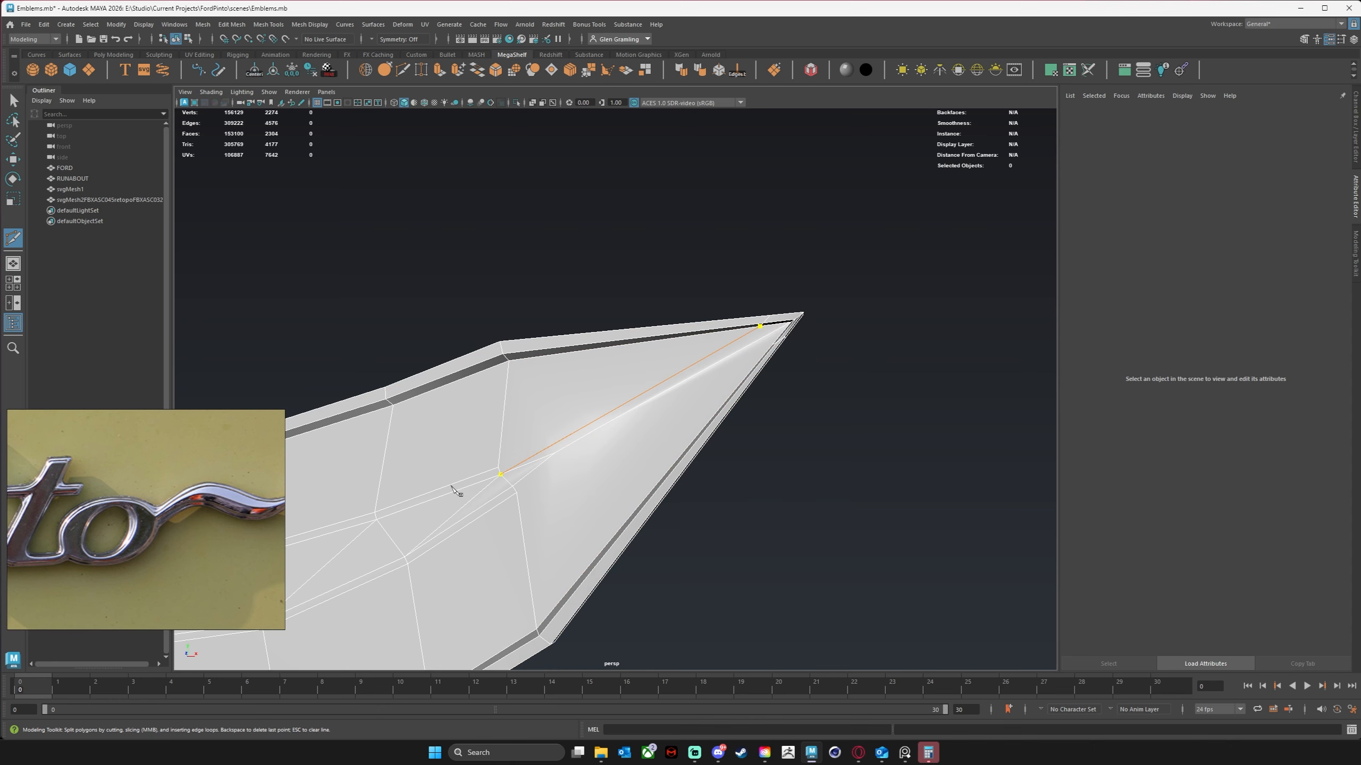
key(q)
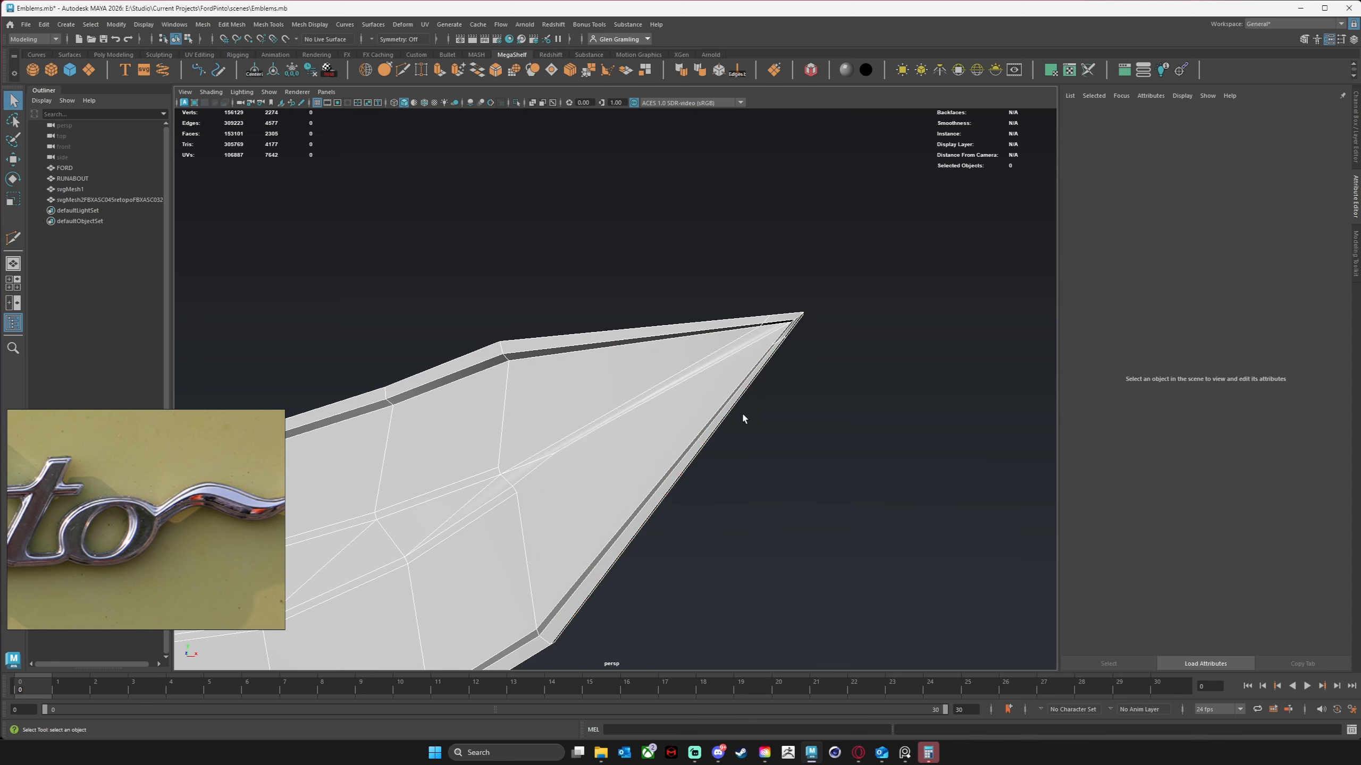
mouse_move(743, 416)
alt+mouse_down()
mouse_move(810, 447)
mouse_move(680, 453)
mouse_move(746, 430)
alt+mouse_up()
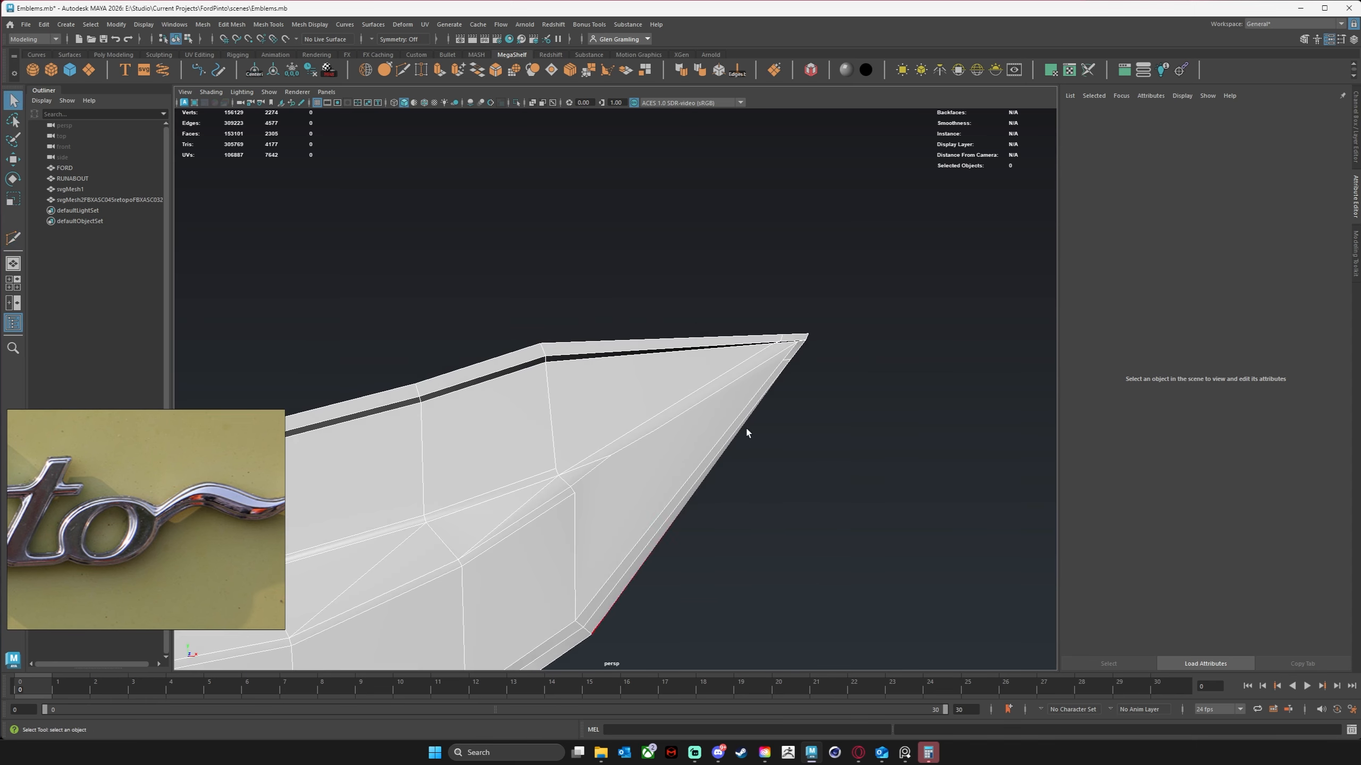
key(y)
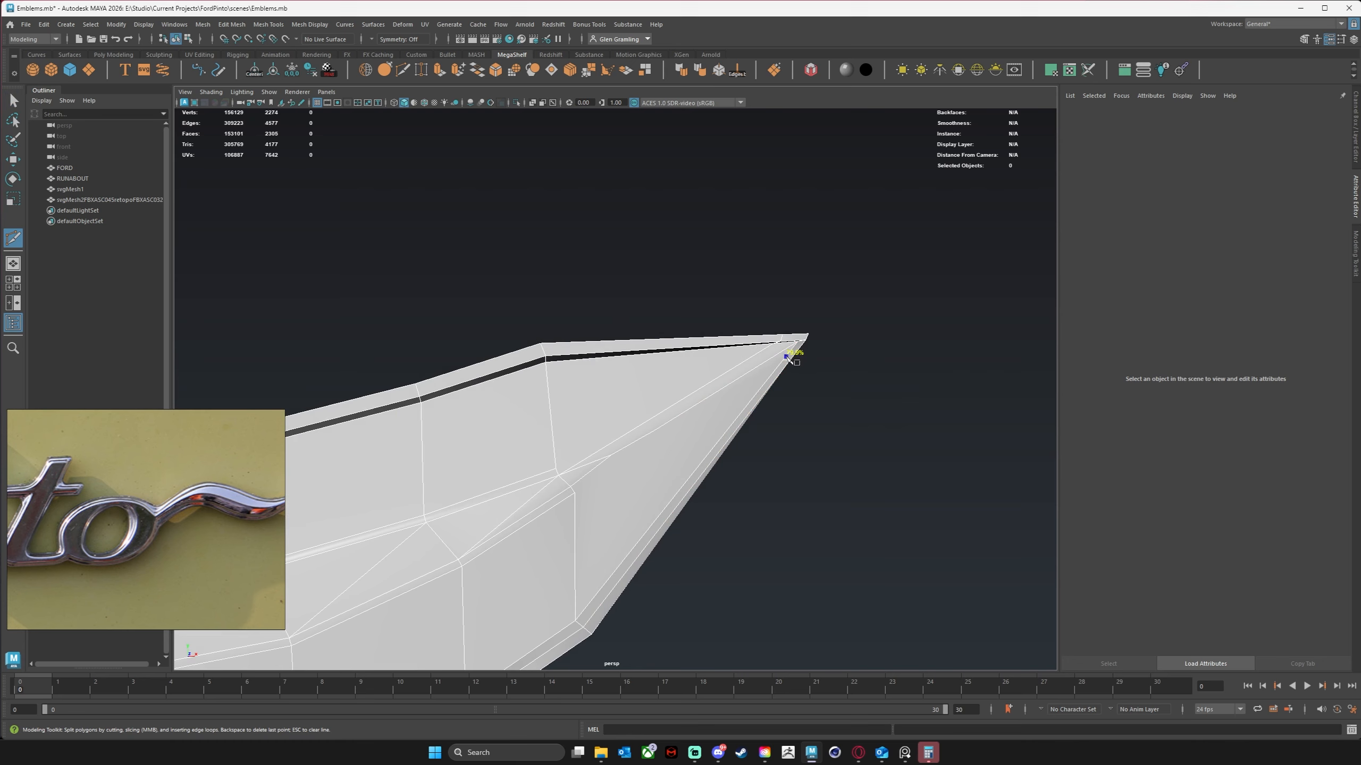
click(786, 356)
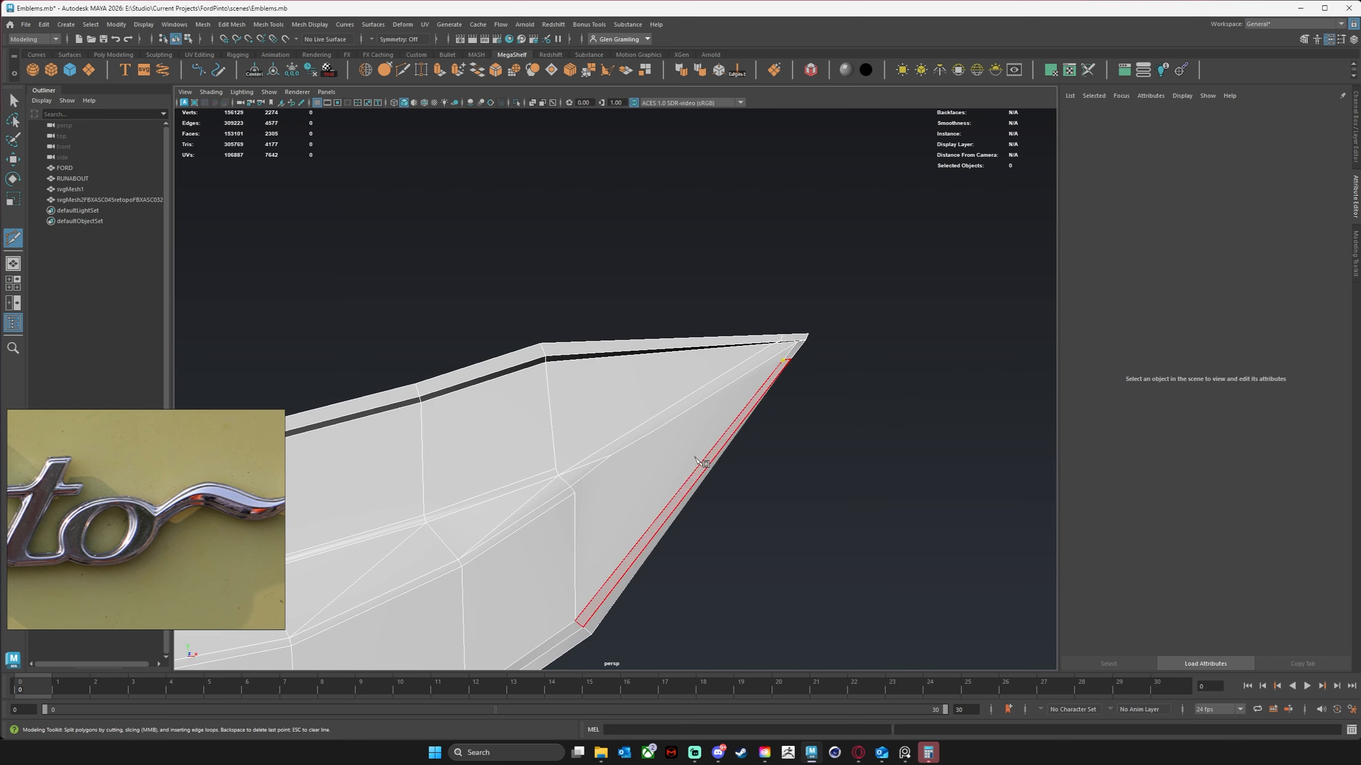
click(573, 485)
key(q)
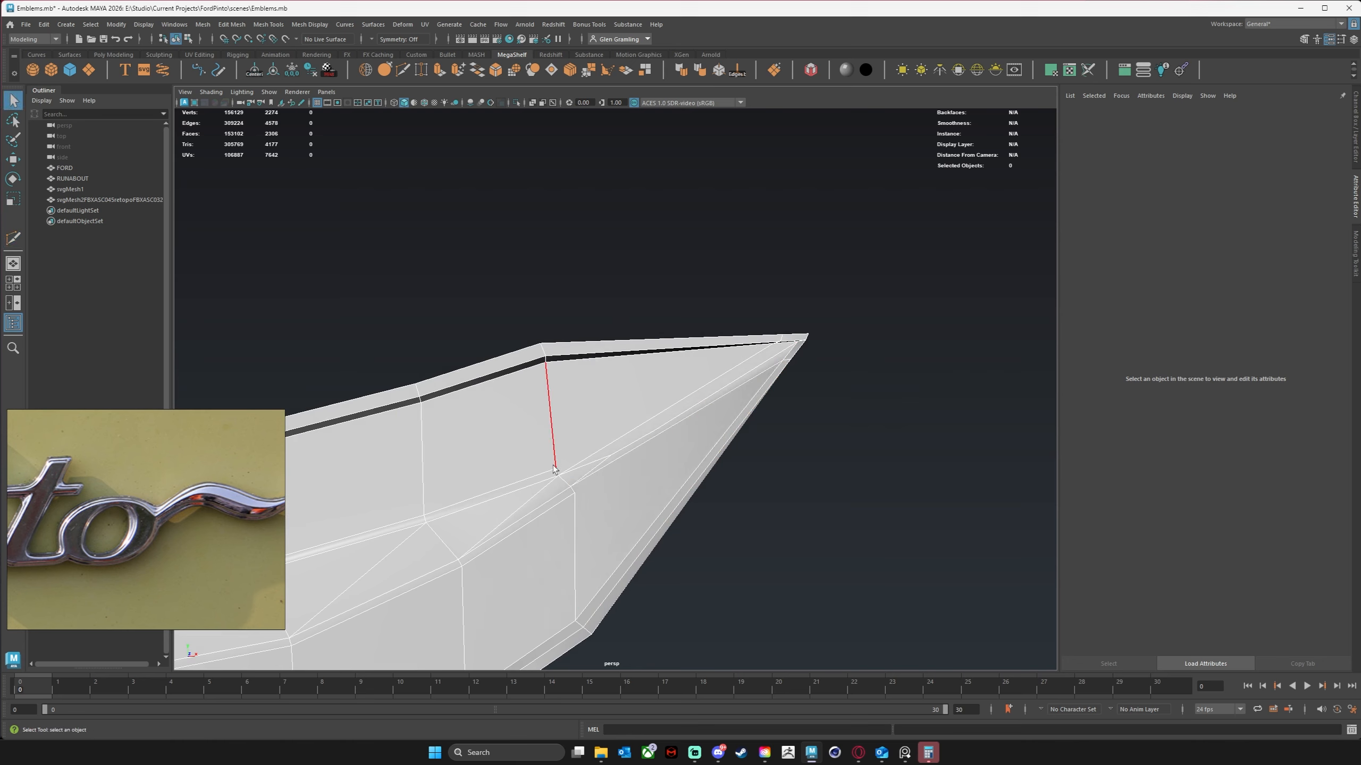
Cut two more edges on the tail's face, running from beside the ridge vertices to the new points near the tip.
key(y)
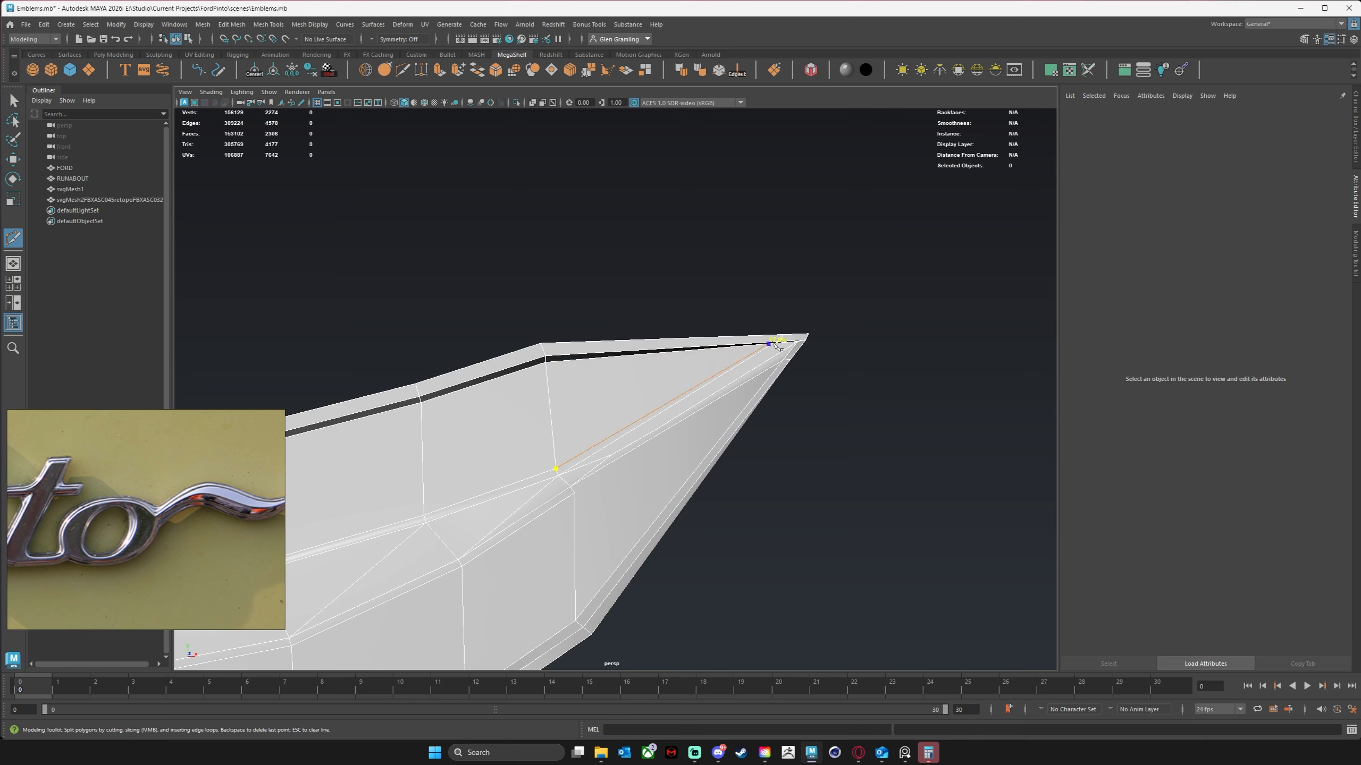
click(776, 344)
key(q)
key(y)
click(702, 461)
key(BackSpace)
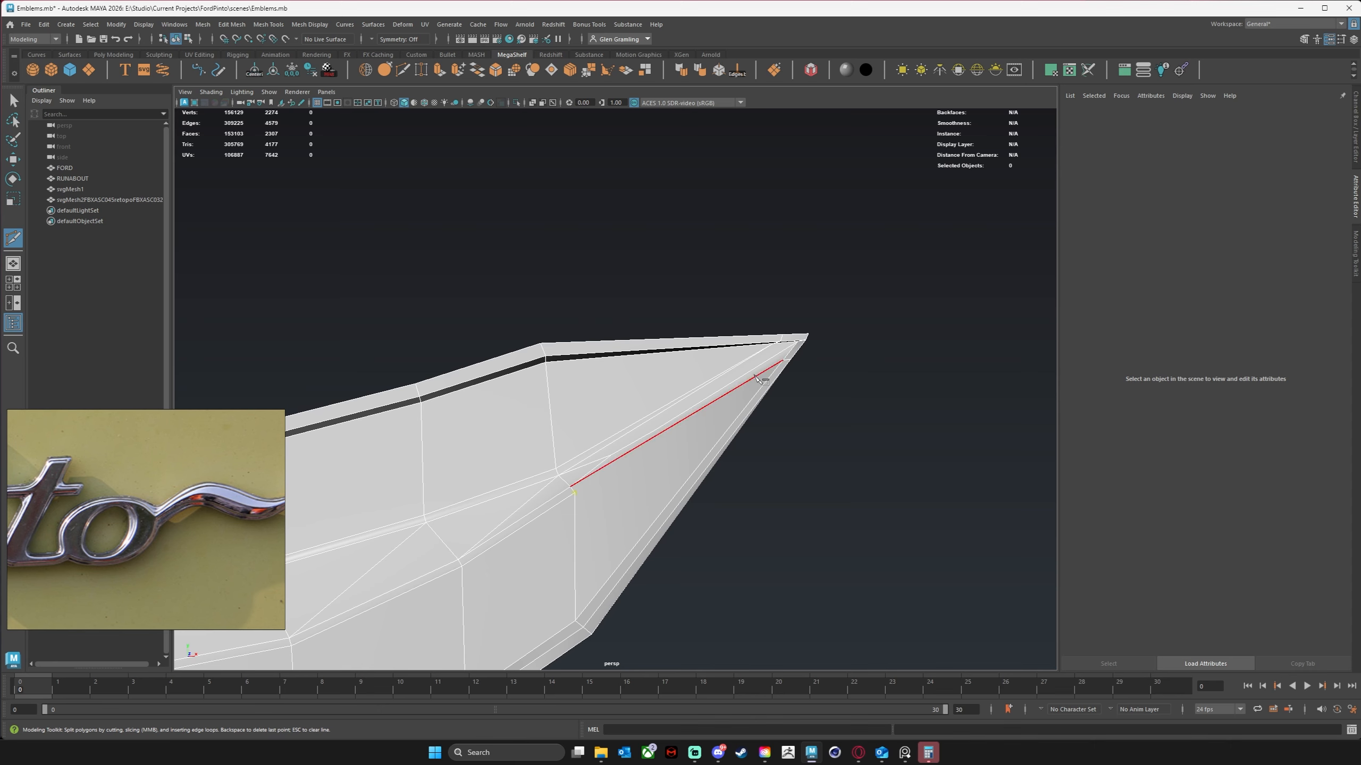
click(783, 360)
key(q)
Preview the lettering smoothed to examine the new edge flow and the overall shape of the tail.
alt+middle_drag(626, 498, 735, 471)
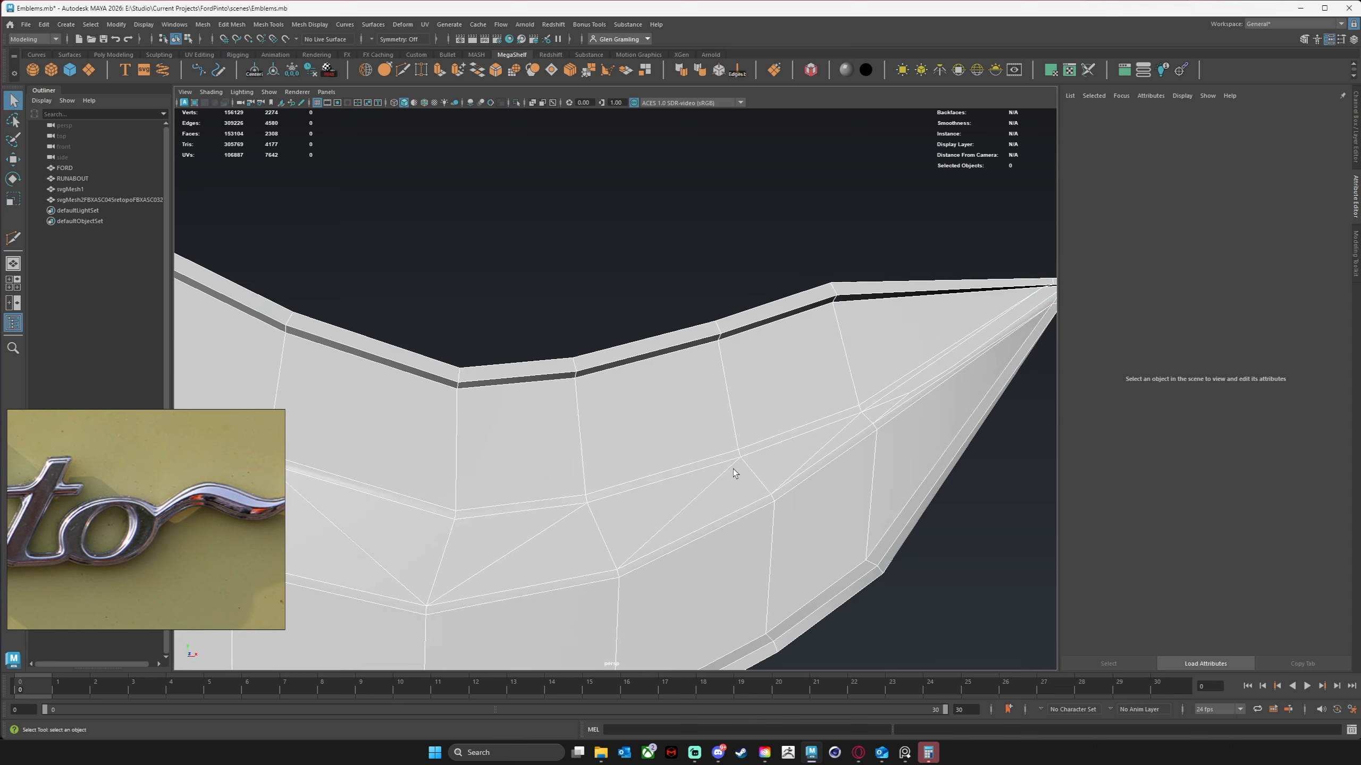
key(3)
scroll(820, 465, down, 2)
alt+middle_drag(857, 386, 902, 385)
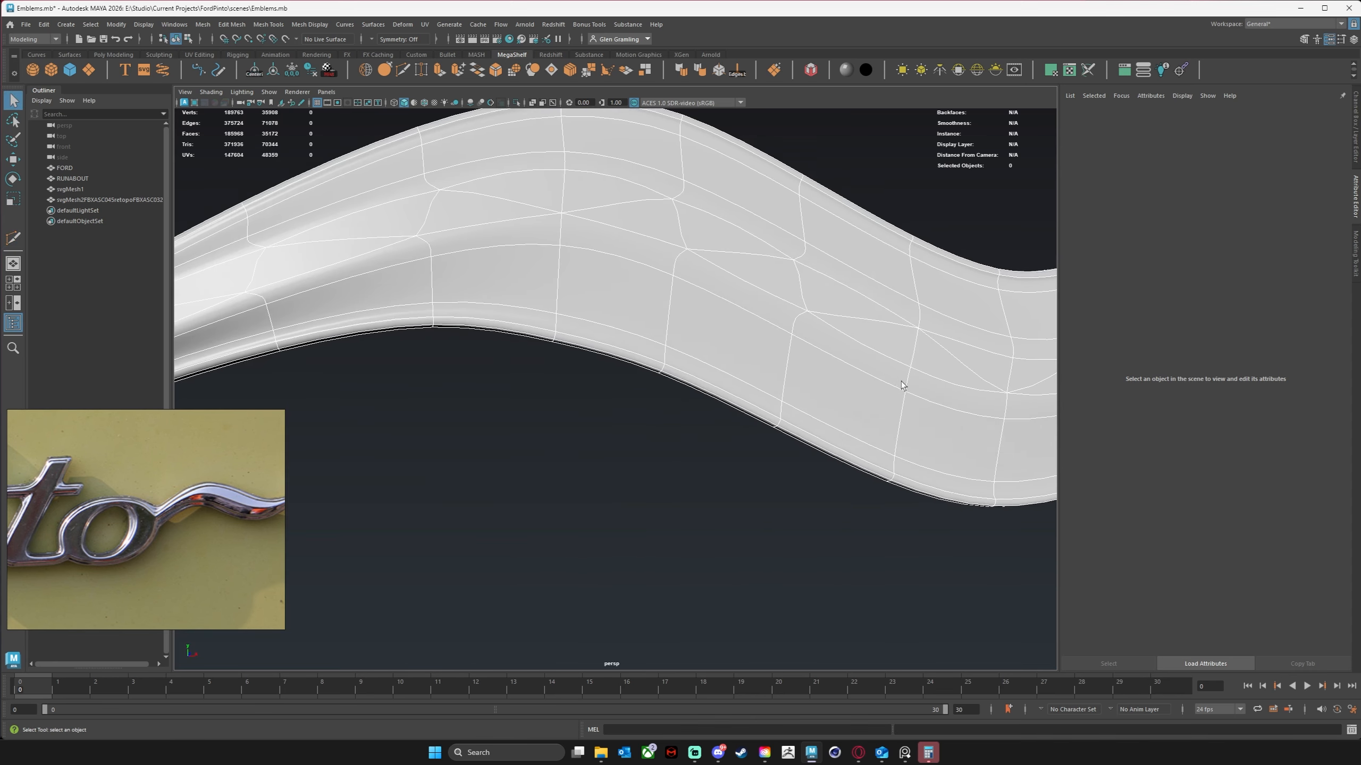
alt+right_drag(902, 385, 710, 418)
alt+drag(711, 418, 689, 421)
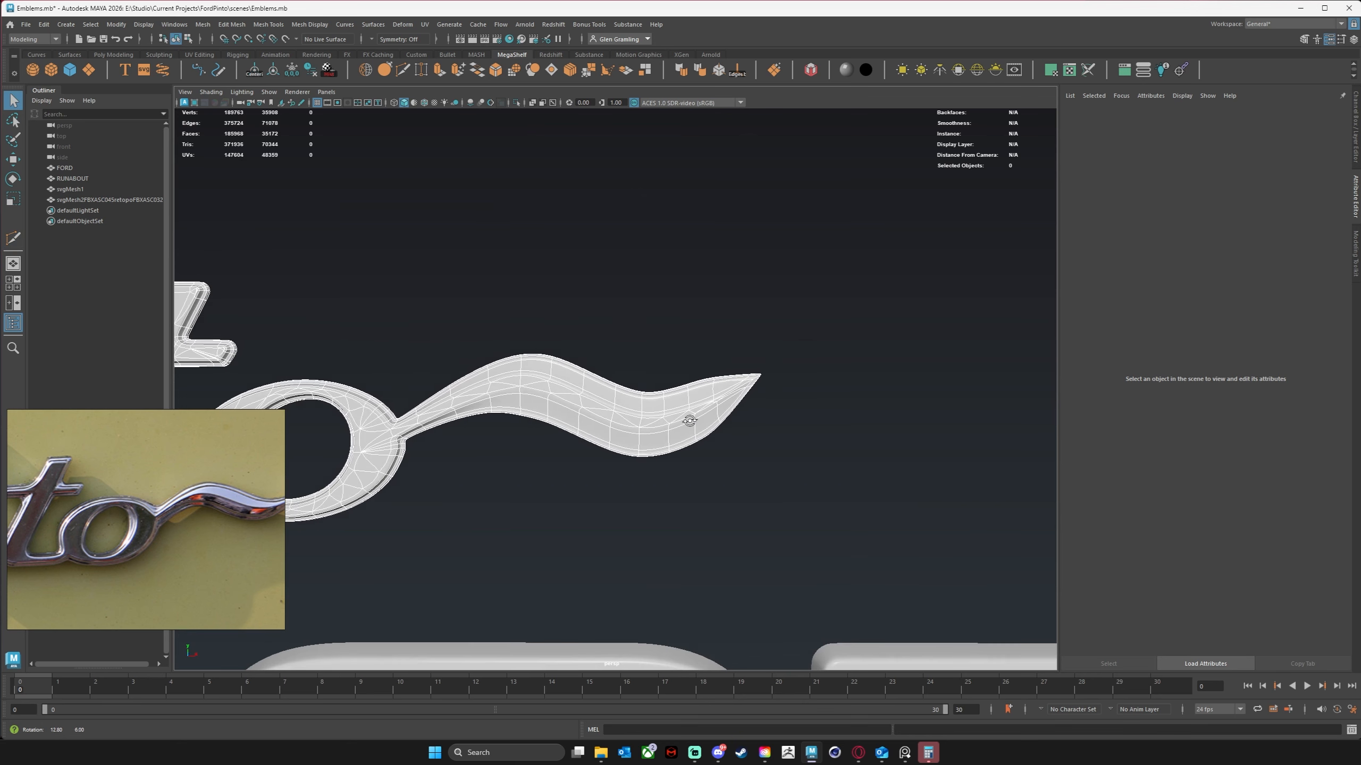
Return to the unsmoothed display and move the upper-edge vertices near the tail's tip down to straighten the outline leading into the point.
key(1)
alt+middle_drag(657, 415, 658, 388)
alt+right_drag(658, 388, 739, 323)
key(w)
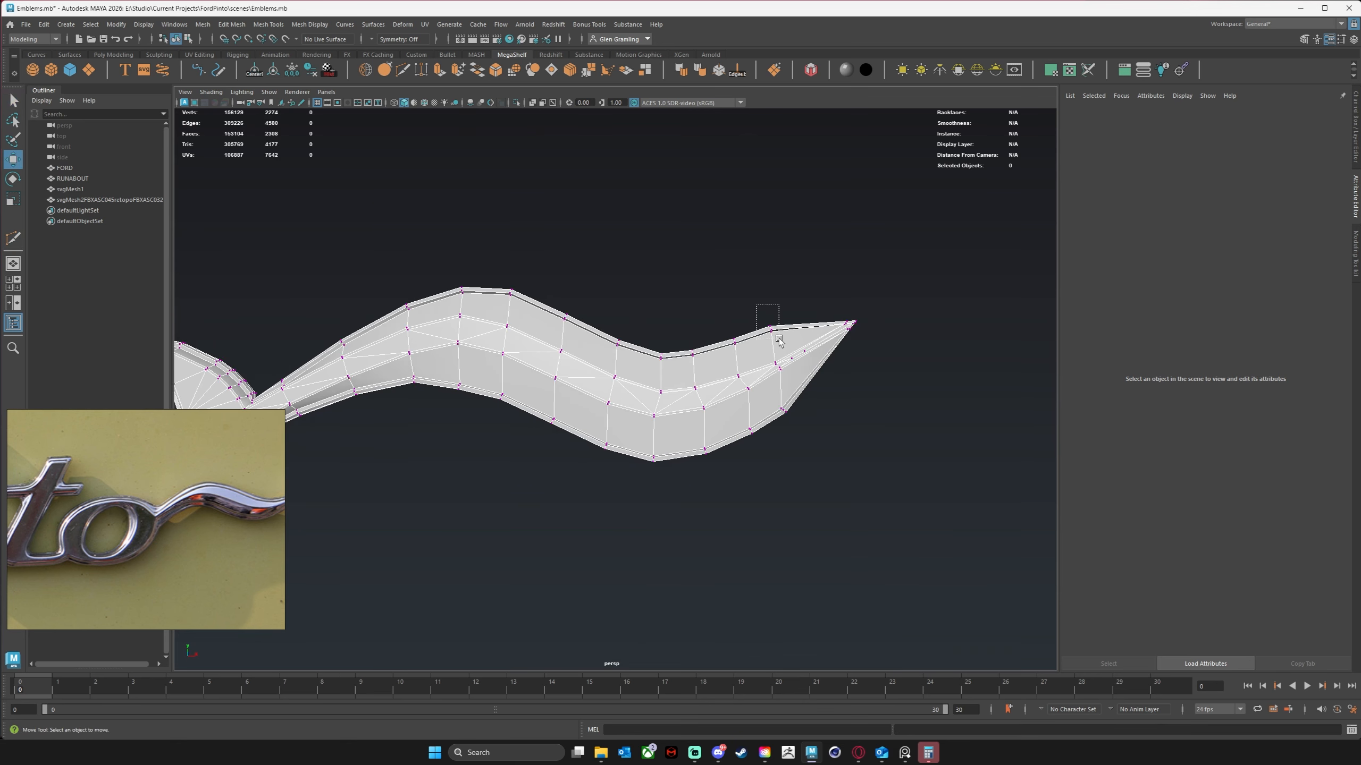
click(769, 327)
mouse_move(786, 326)
mouse_down()
mouse_move(804, 326)
mouse_move(785, 305)
mouse_up()
drag(718, 314, 706, 369)
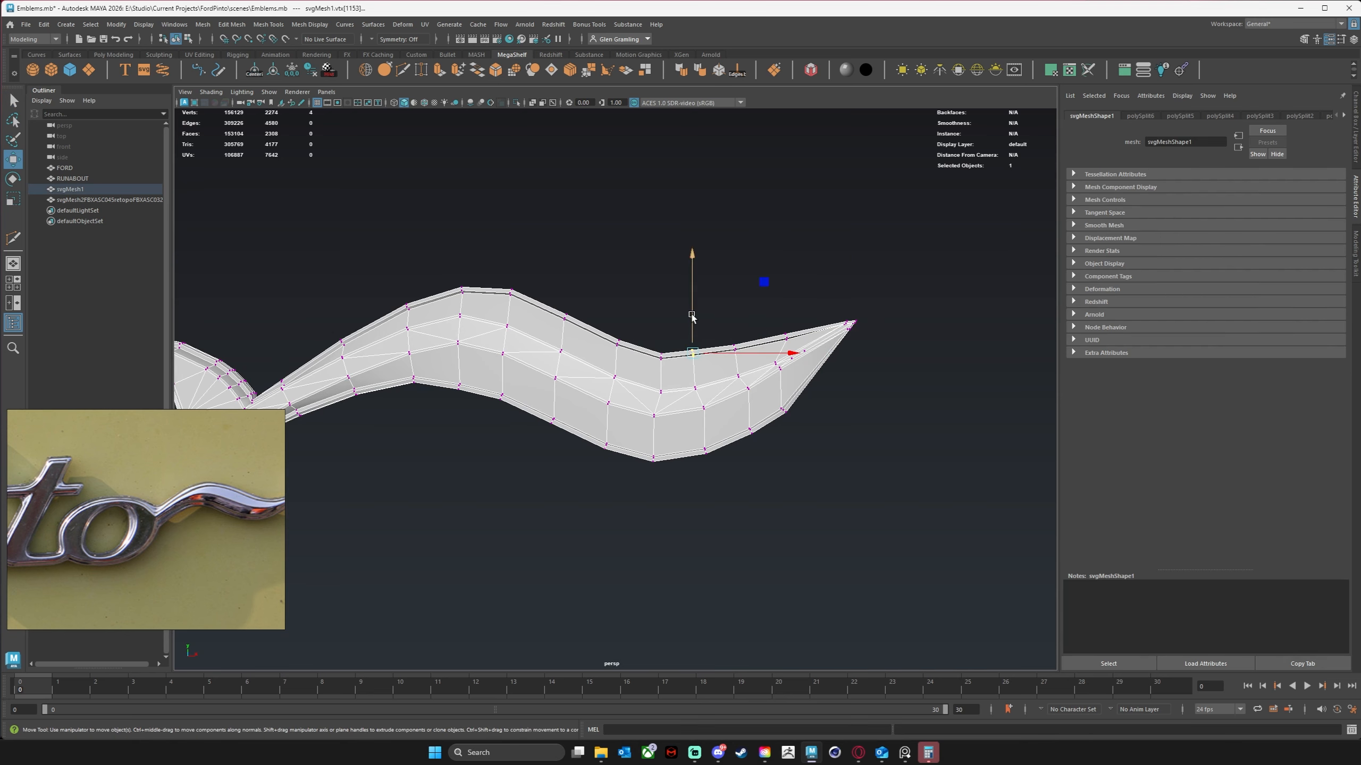
drag(714, 315, 783, 314)
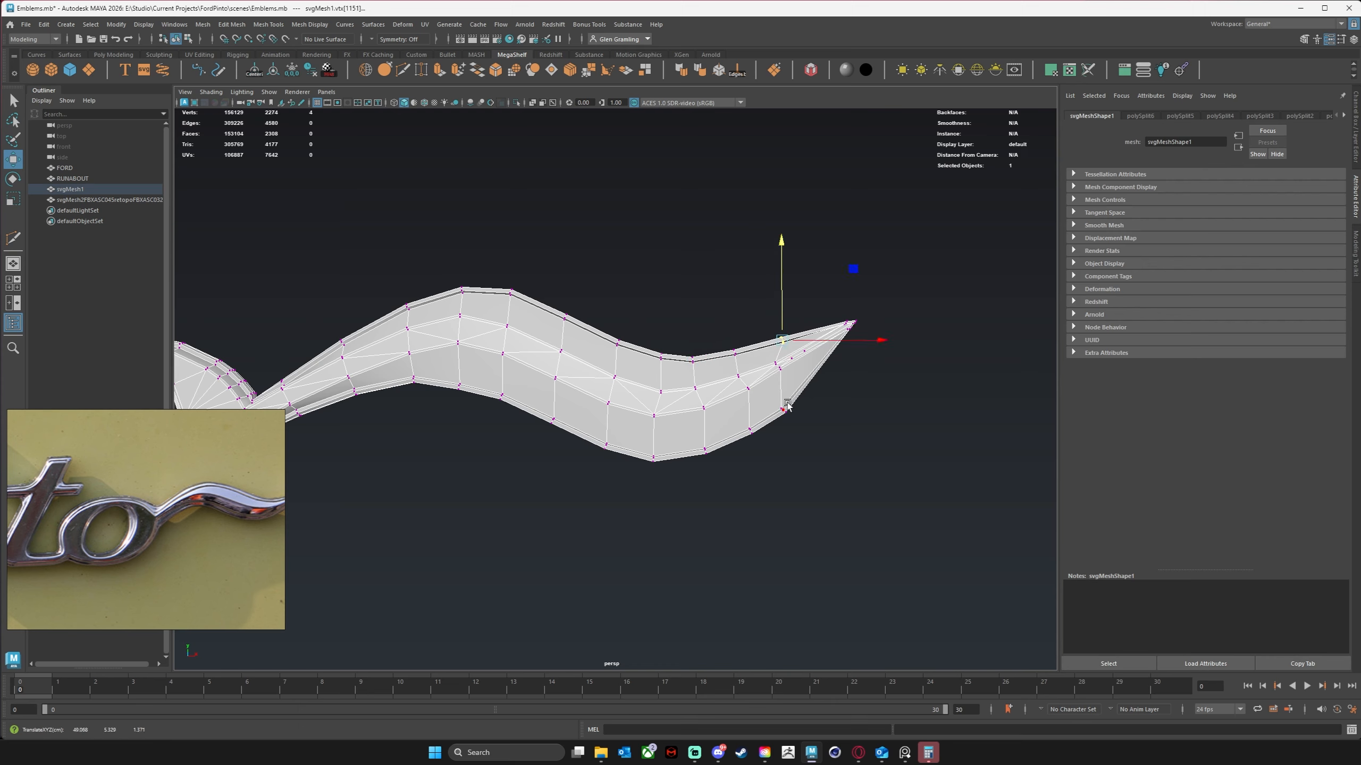
drag(774, 398, 801, 369)
Preview the lettering smoothed and examine the reshaped tail and the P's stem where the crossbar joins.
alt+drag(716, 472, 832, 498)
key(3)
alt+right_drag(832, 499, 630, 495)
alt+middle_drag(631, 496, 754, 479)
right_drag(784, 358, 837, 344)
alt+middle_drag(582, 279, 804, 320)
alt+right_drag(482, 321, 601, 322)
alt+middle_drag(375, 322, 644, 356)
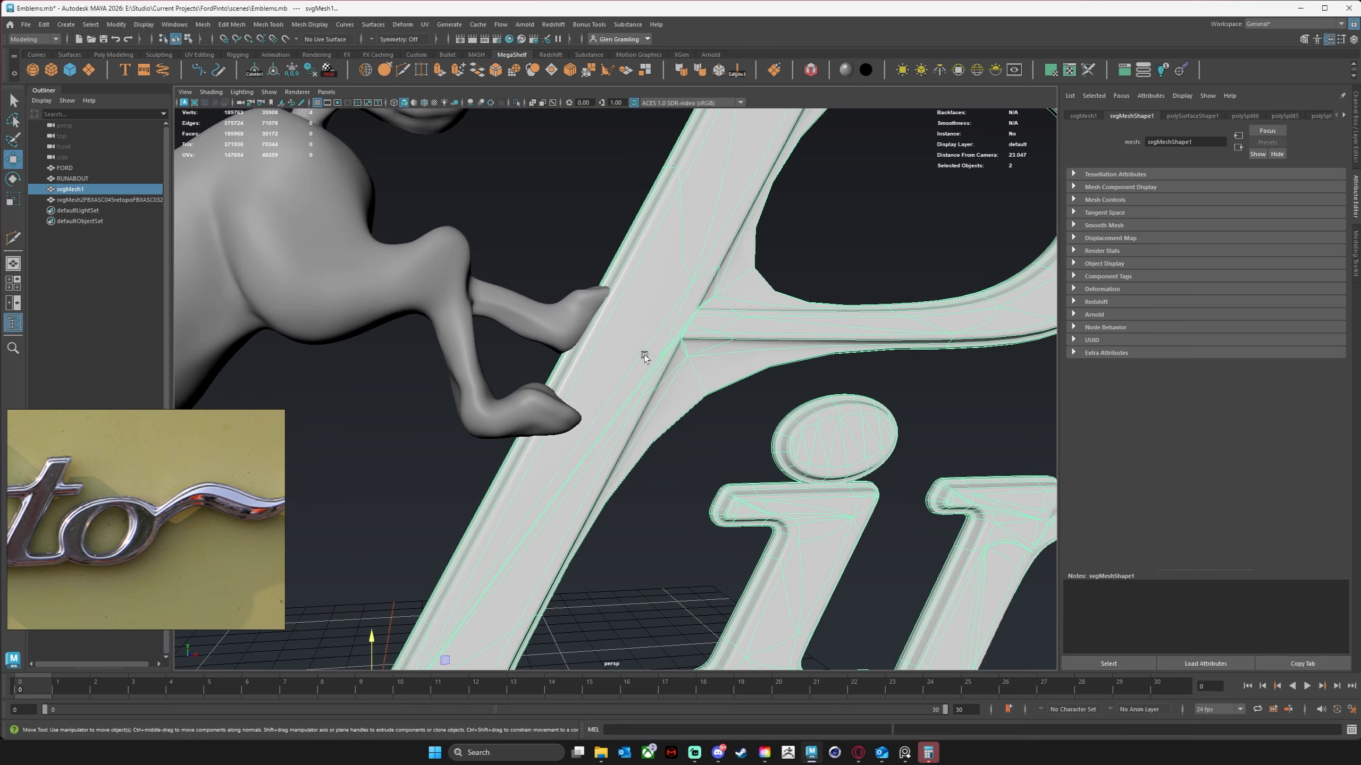
Return the lettering to its unsmoothed display and cut an edge across the rim on each side of the P's inner corner below the crossbar.
click(719, 360)
key(1)
alt+drag(670, 373, 648, 332)
alt+right_drag(648, 332, 796, 325)
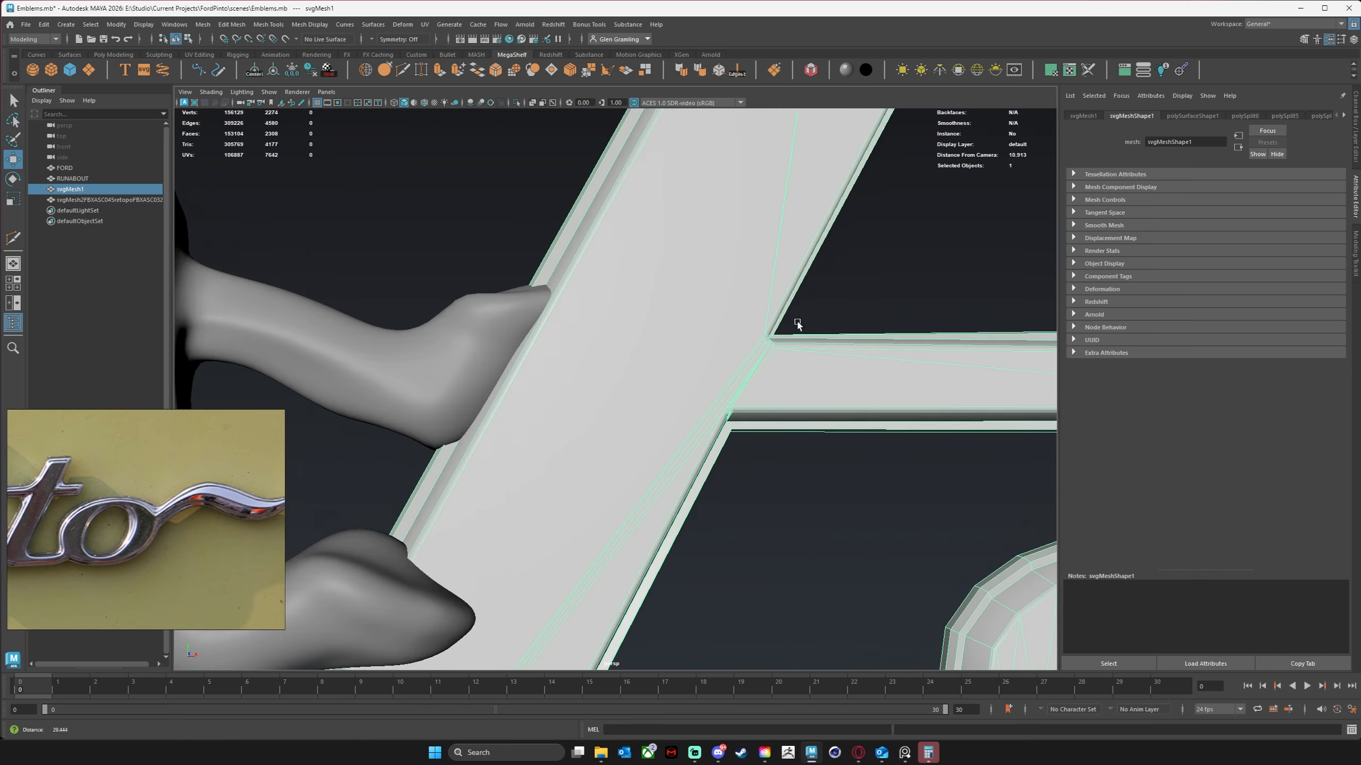
alt+middle_drag(911, 520, 701, 359)
mouse_move(374, 314)
alt+middle_down()
mouse_move(407, 346)
mouse_move(398, 304)
alt+middle_up()
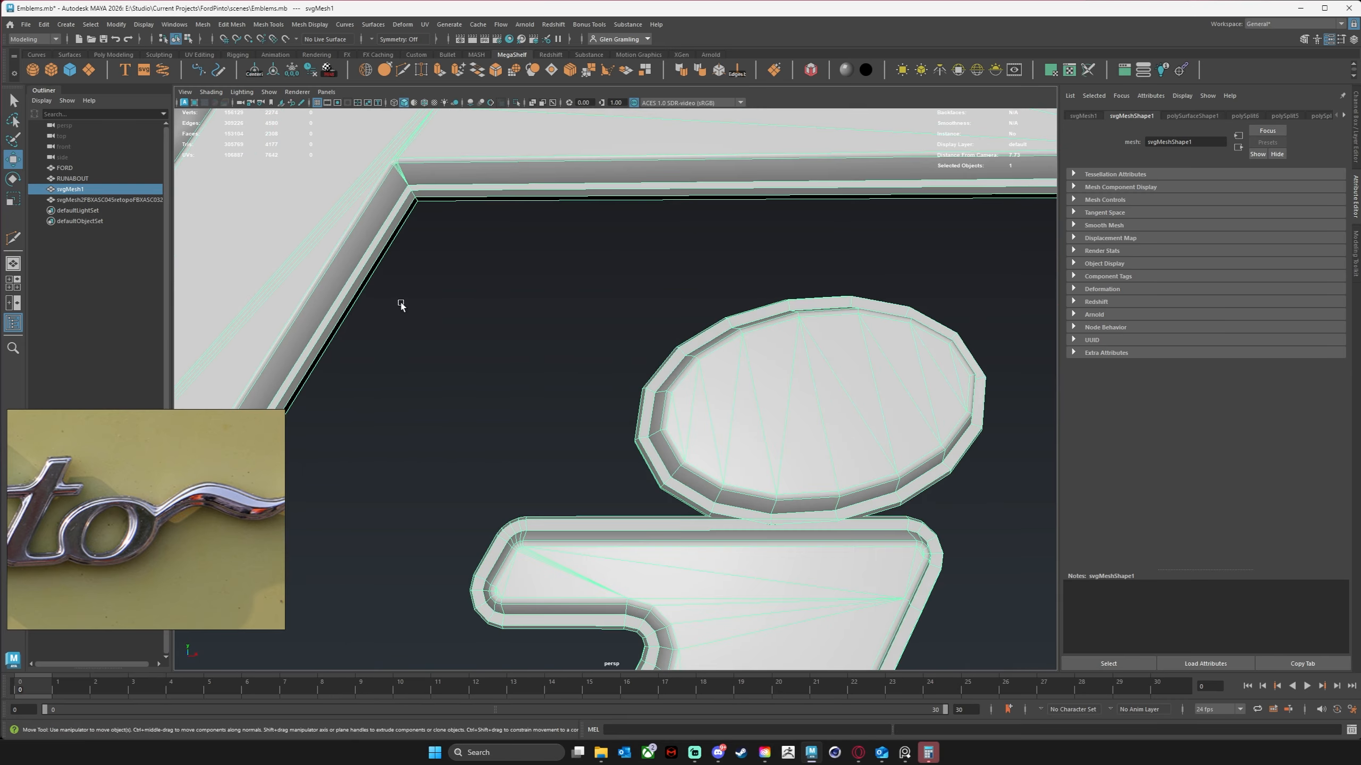
alt+middle_drag(388, 231, 408, 287)
alt+right_drag(408, 288, 454, 274)
alt+drag(455, 274, 491, 287)
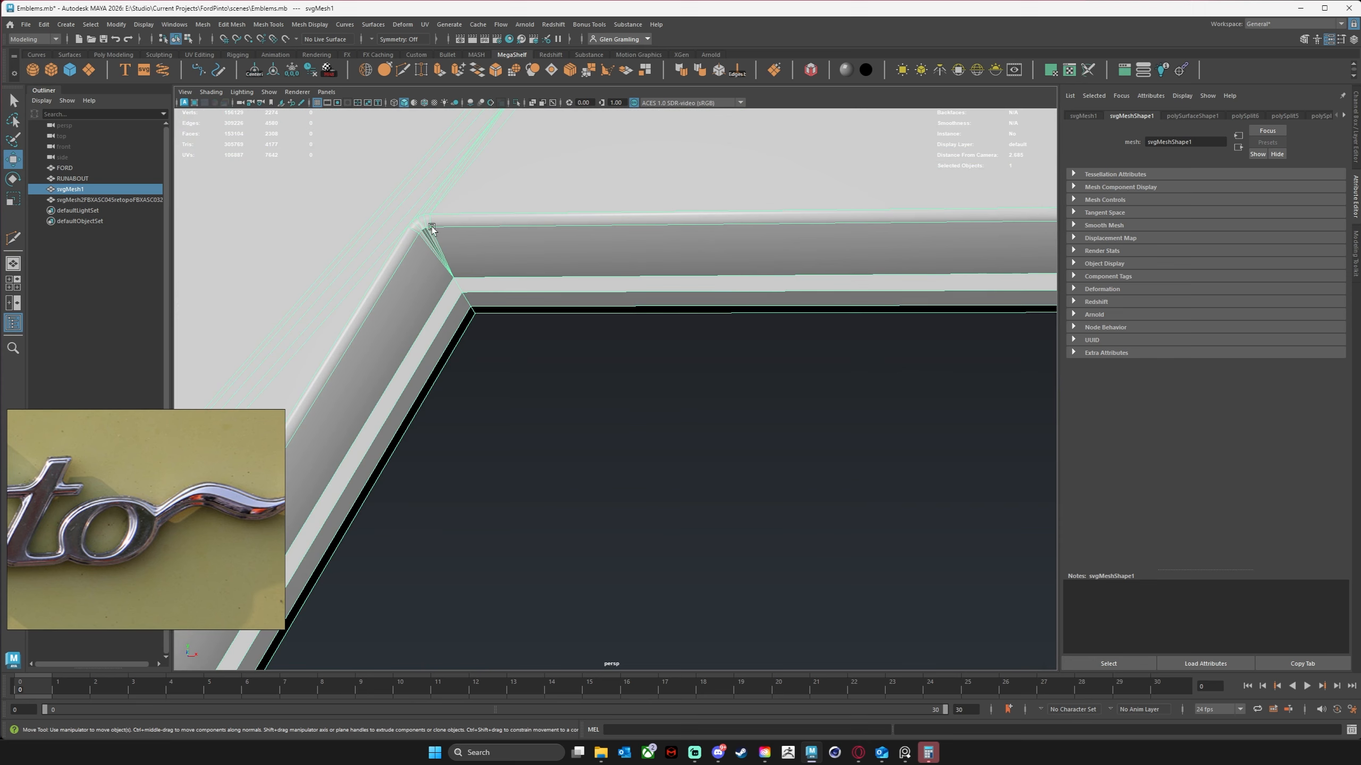
click(403, 69)
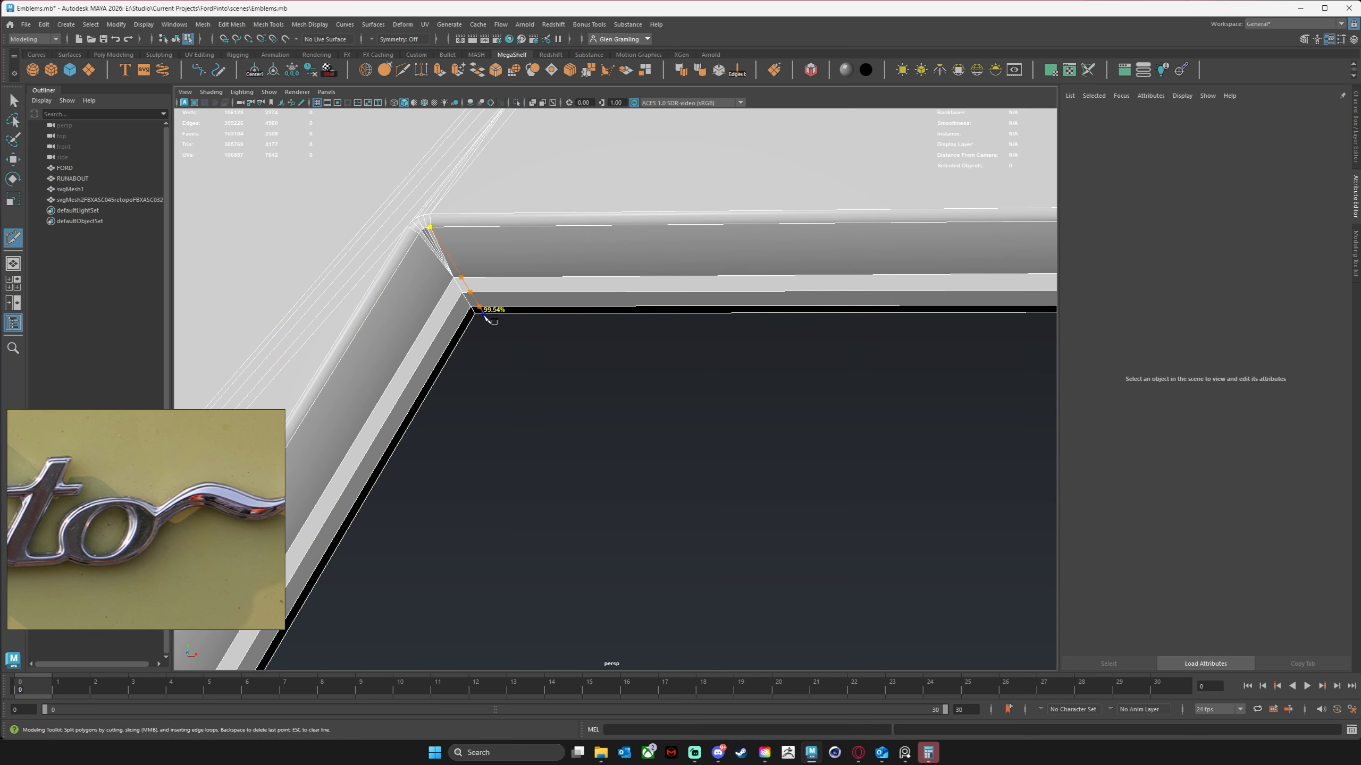
click(490, 322)
key(Return)
click(474, 322)
key(q)
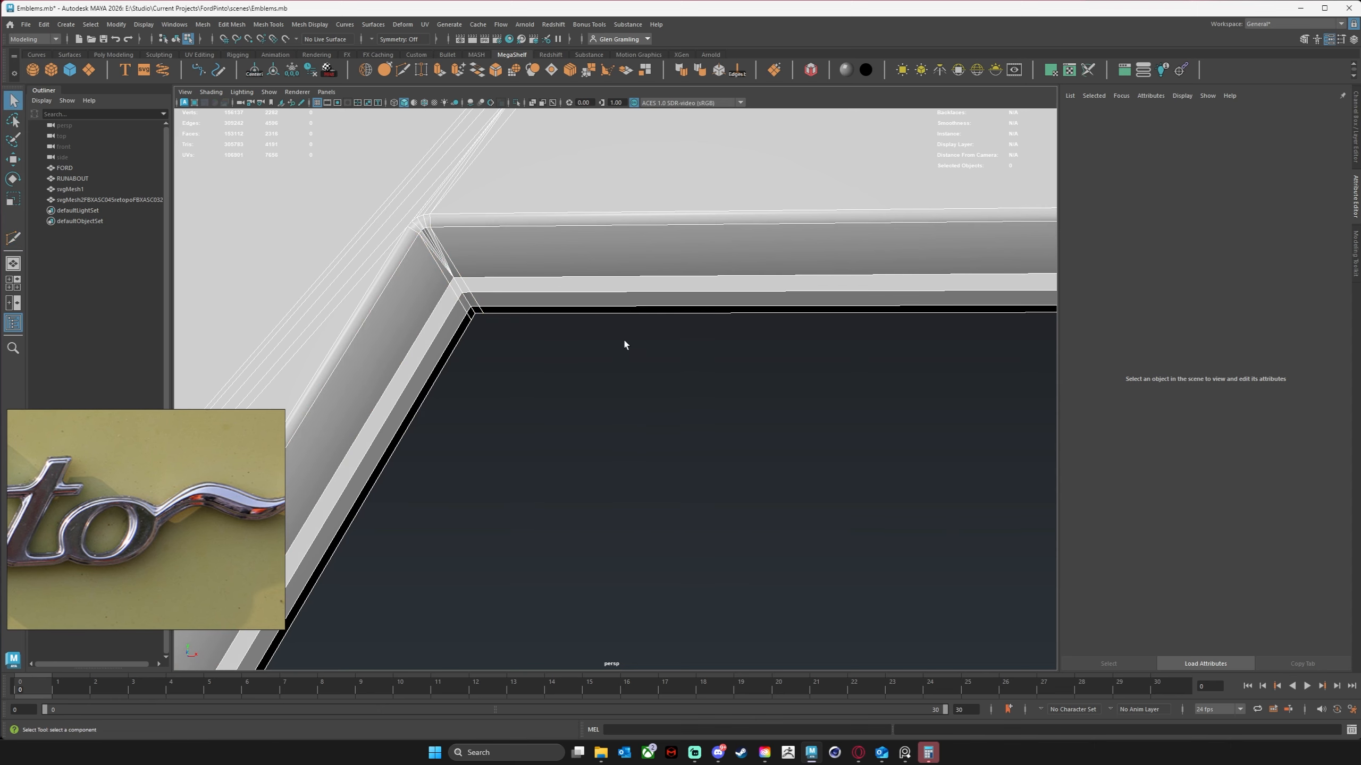
Delete the diagonal edge beside the new cut on the crossbar side of the P's inner corner.
alt+drag(485, 283, 662, 382)
alt+right_drag(663, 384, 580, 393)
alt+middle_drag(548, 274, 551, 278)
key(w)
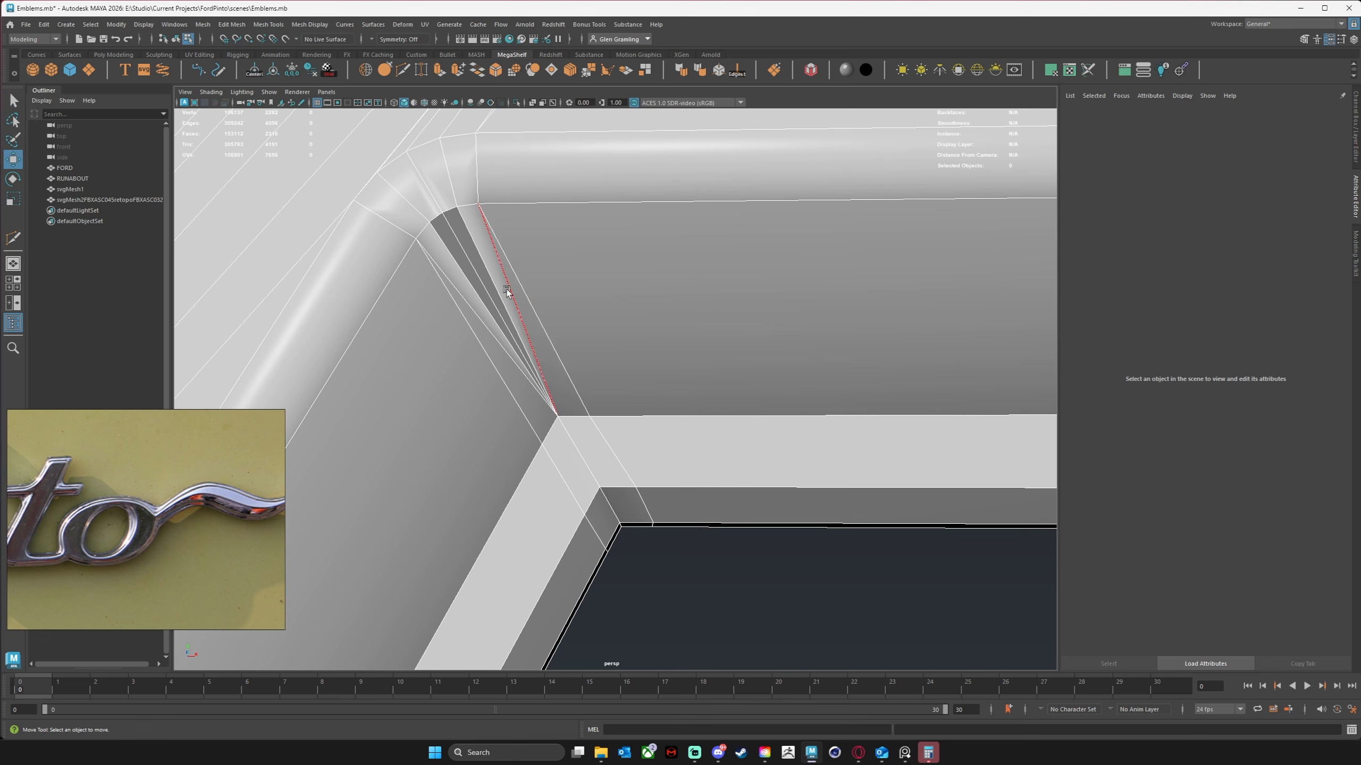
click(508, 294)
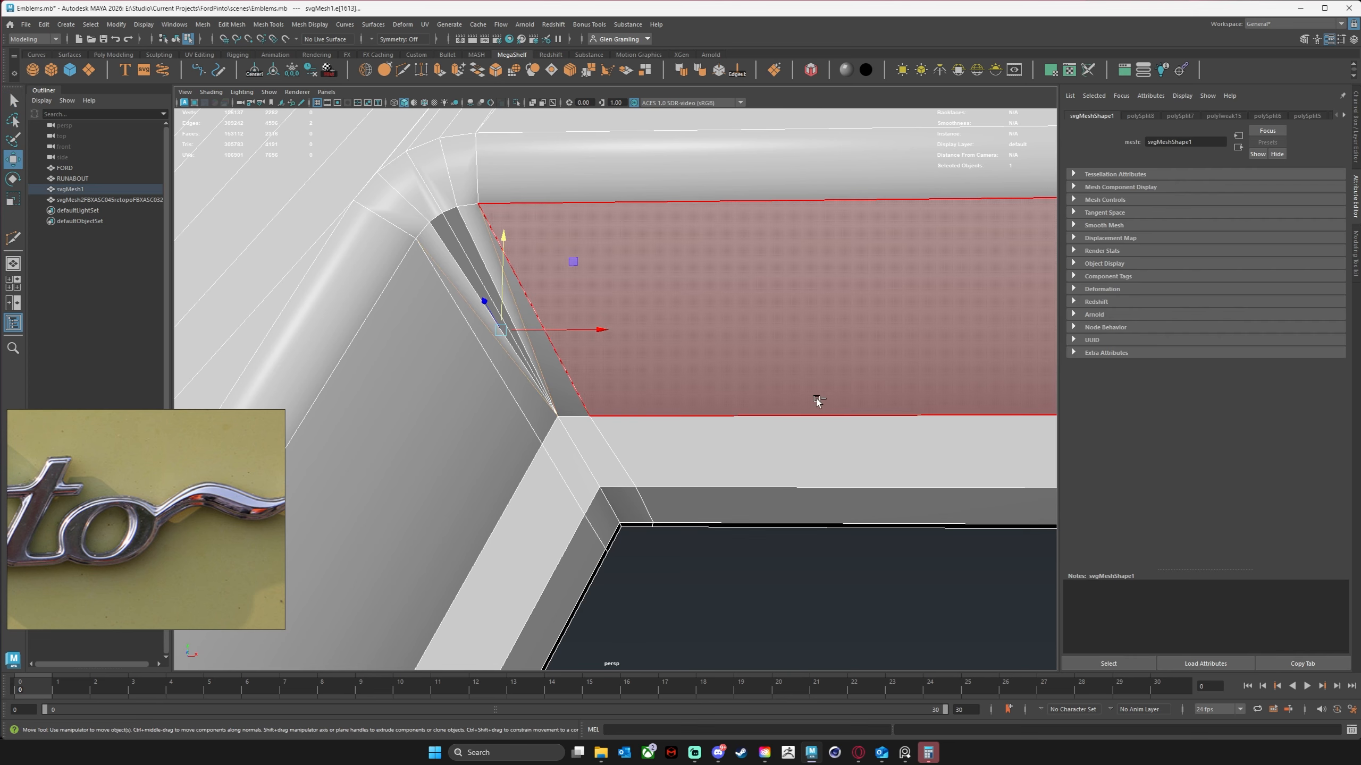
key(Delete)
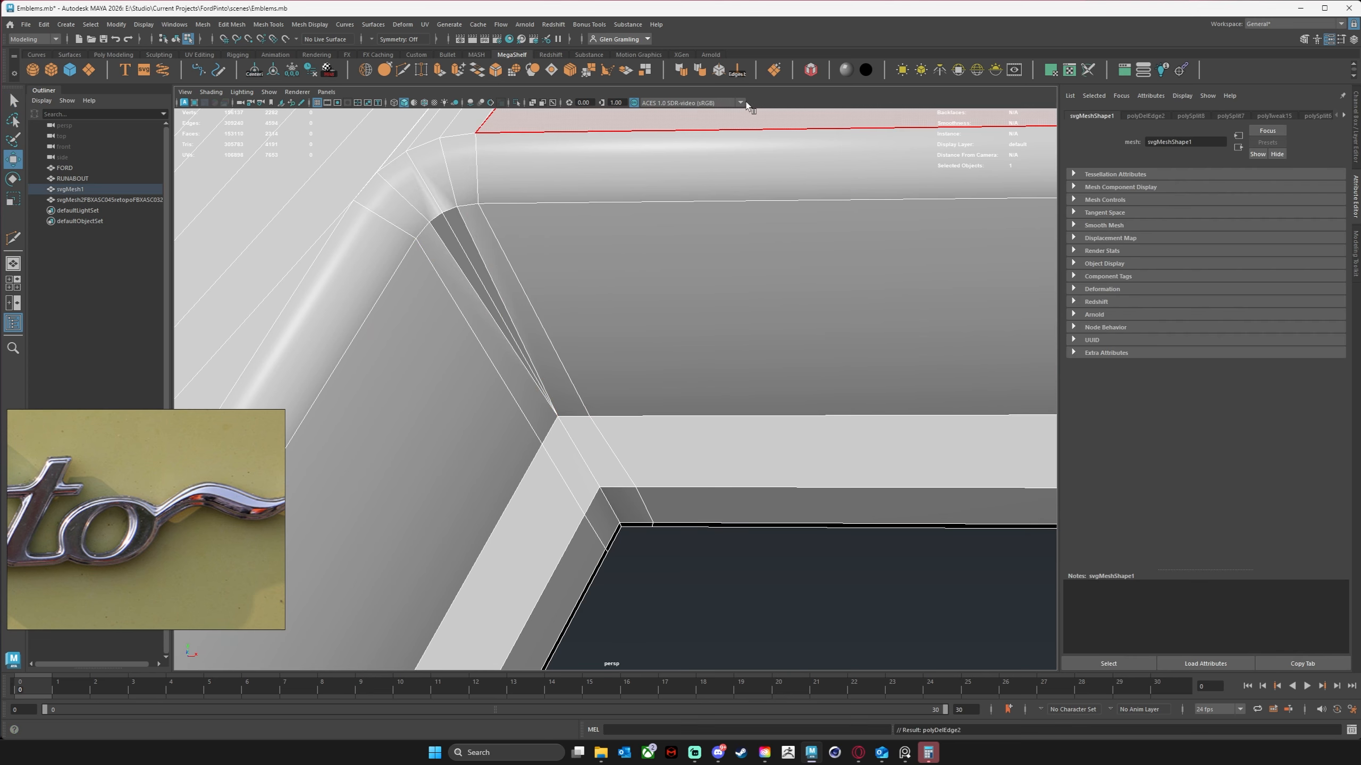
Cut two edges from the corner's inner bevel vertices across the rim to its outer edge, one on each side of the corner.
click(403, 69)
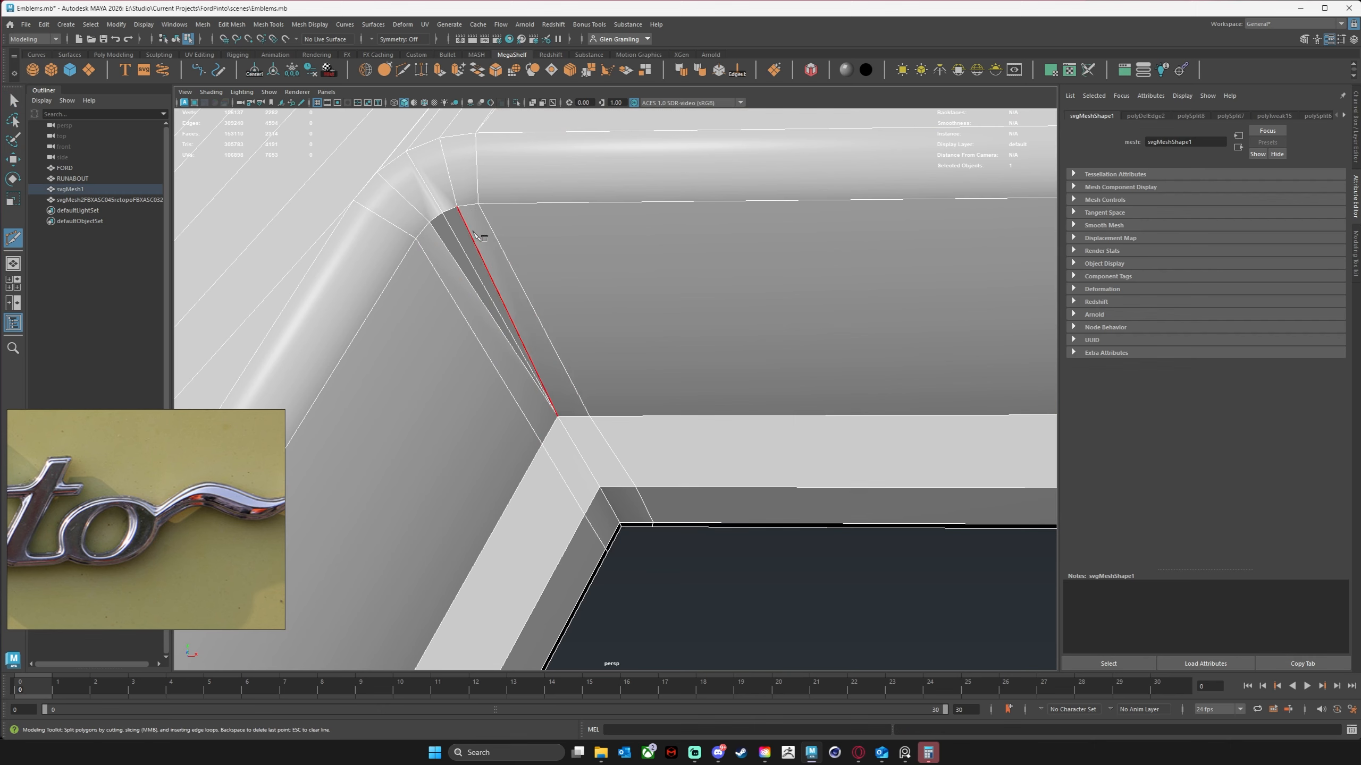
click(457, 206)
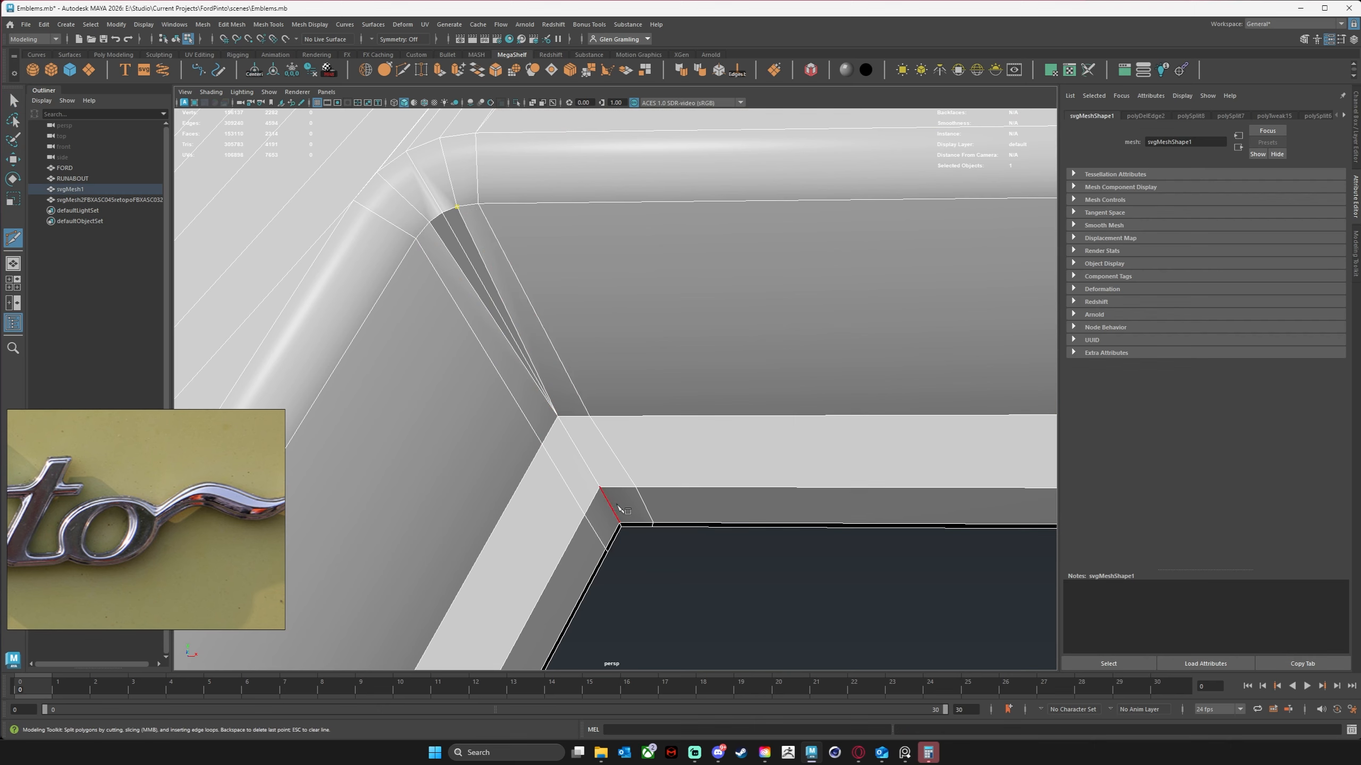
click(634, 524)
right_click(635, 524)
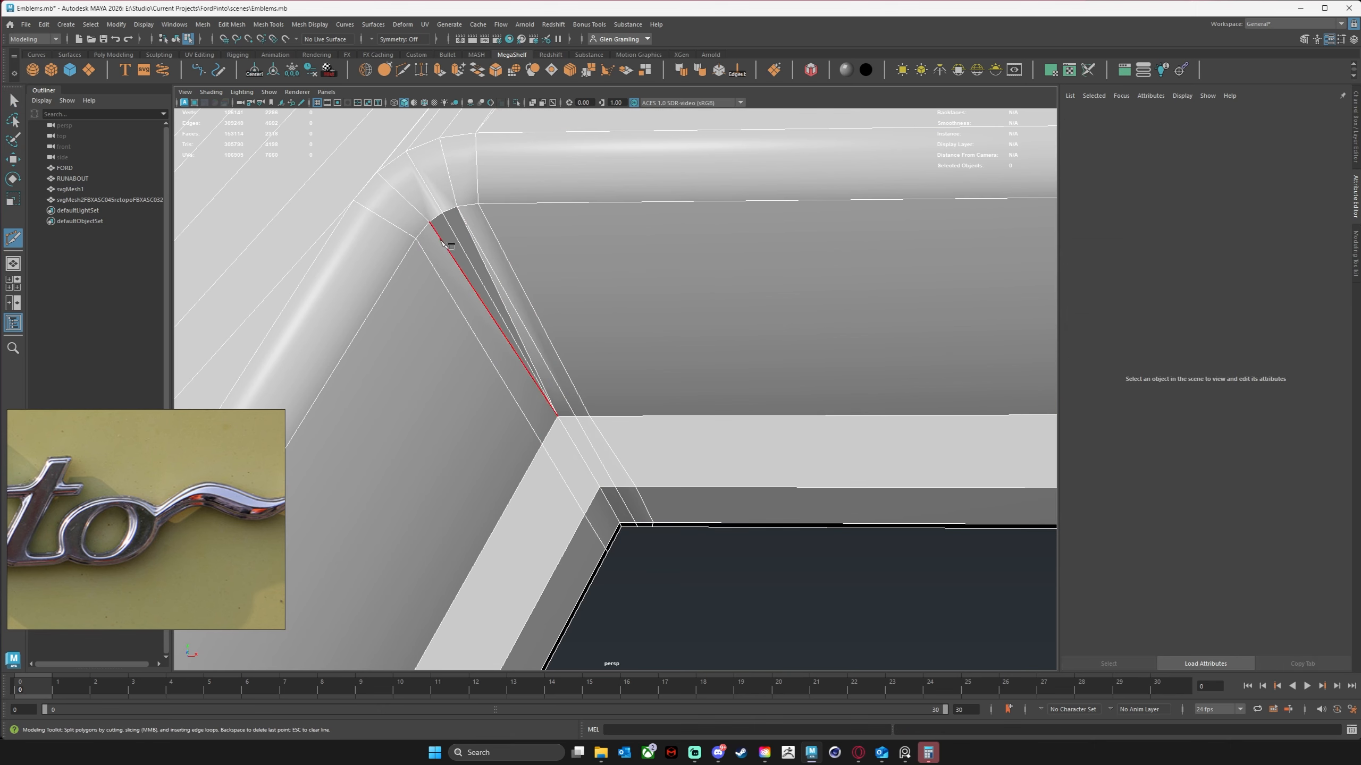
click(429, 222)
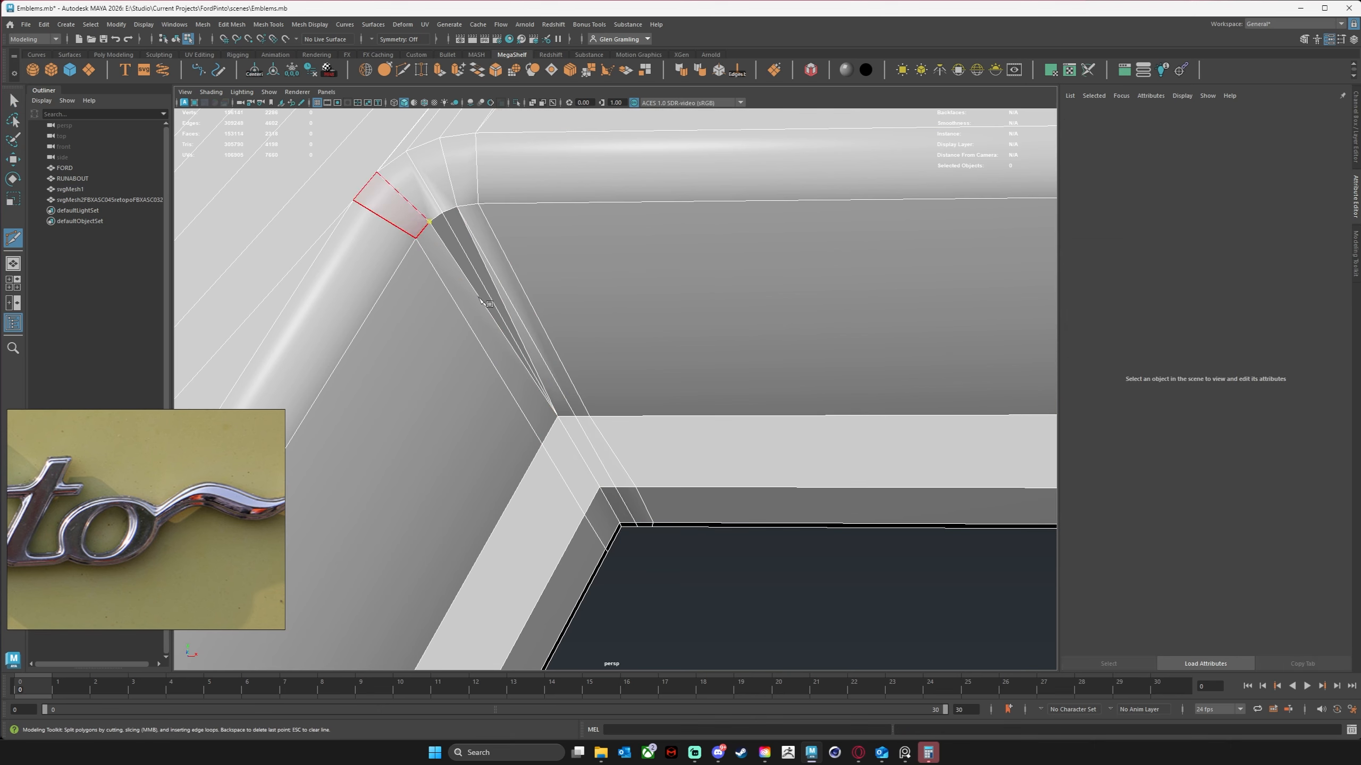
click(614, 543)
key(w)
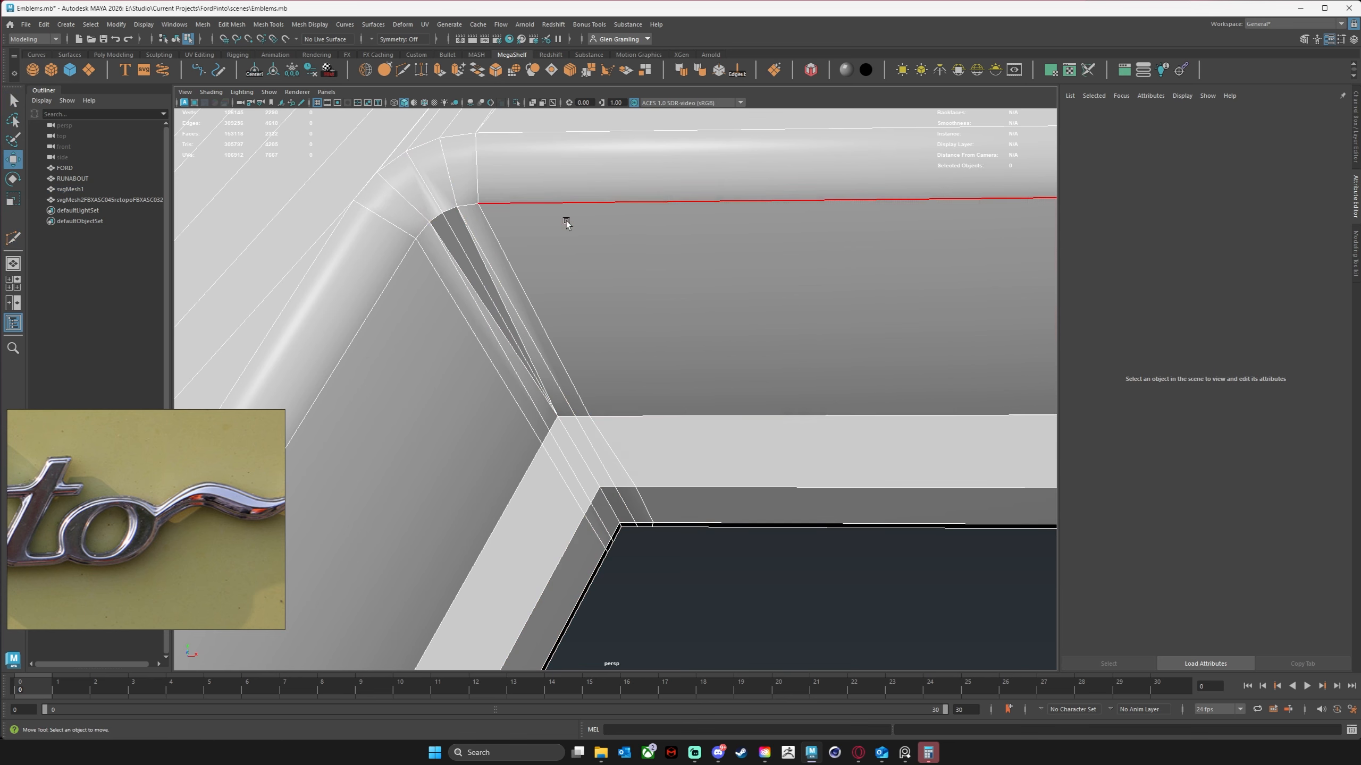
Delete the two extra edges on the inner wall of the P's corner below the crossbar and preview the lettering smoothed.
click(513, 316)
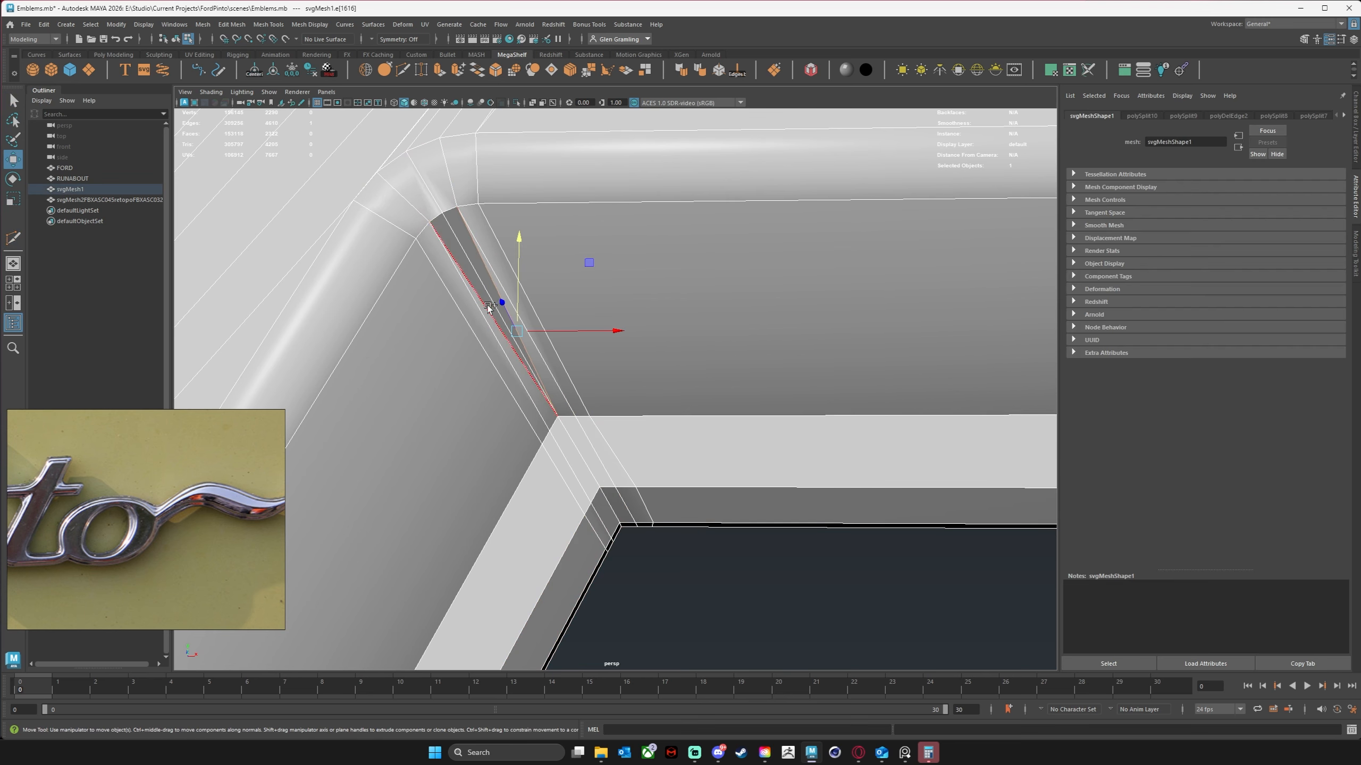
shift+click(487, 306)
key(Delete)
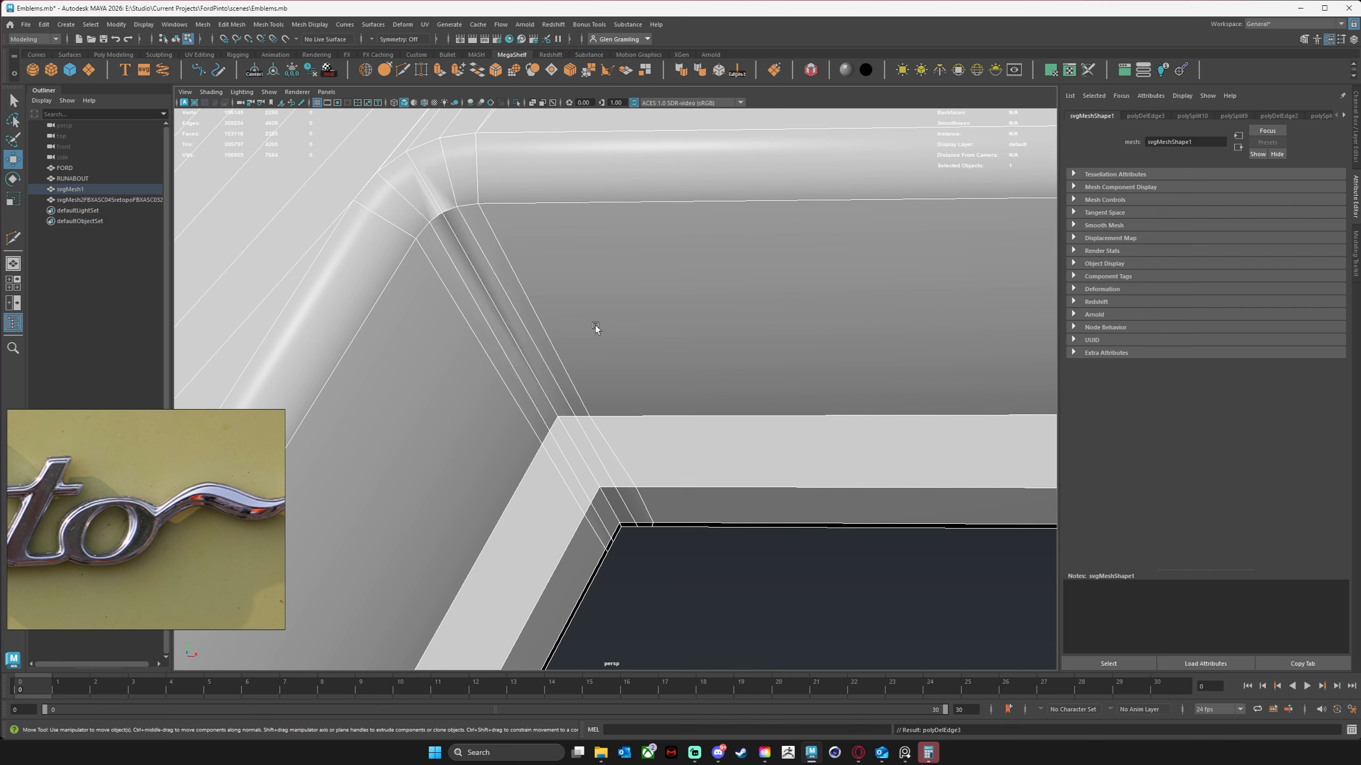
alt+drag(596, 326, 543, 404)
key(3)
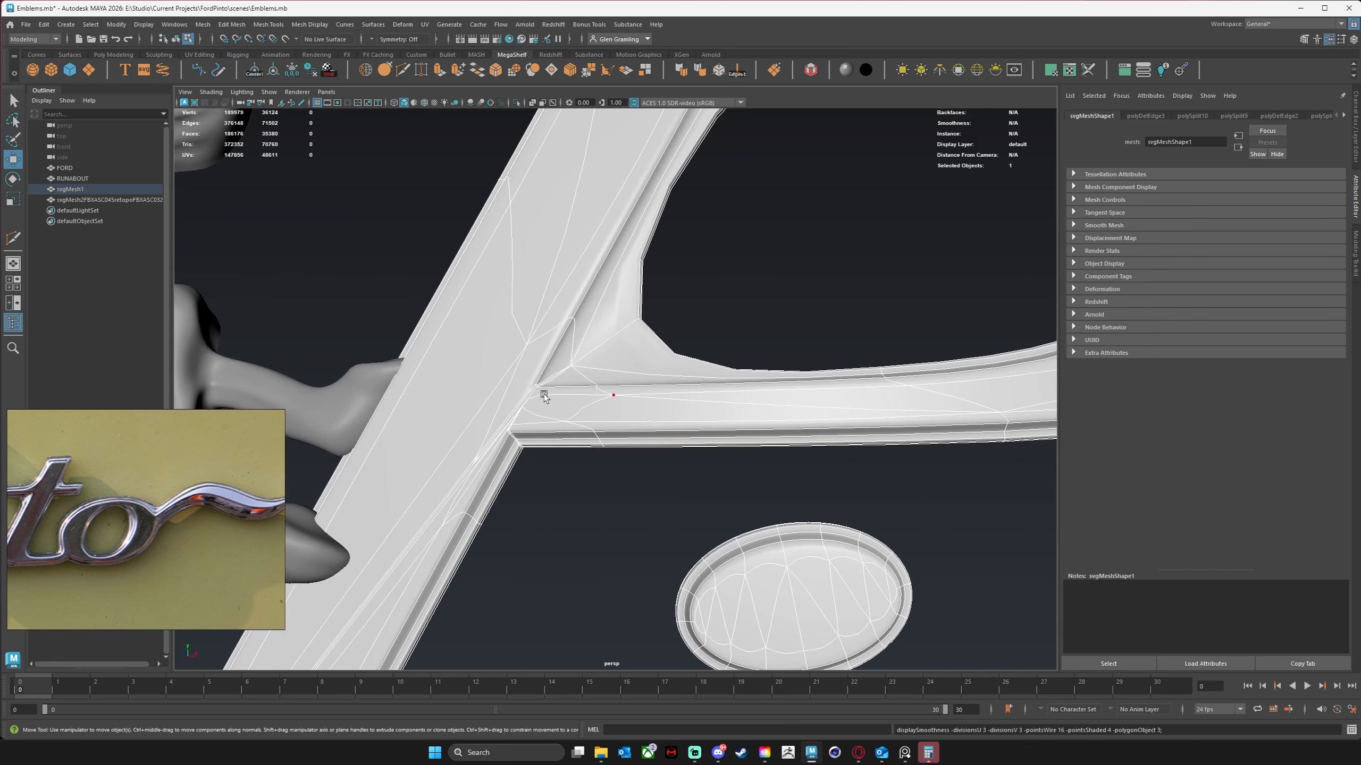
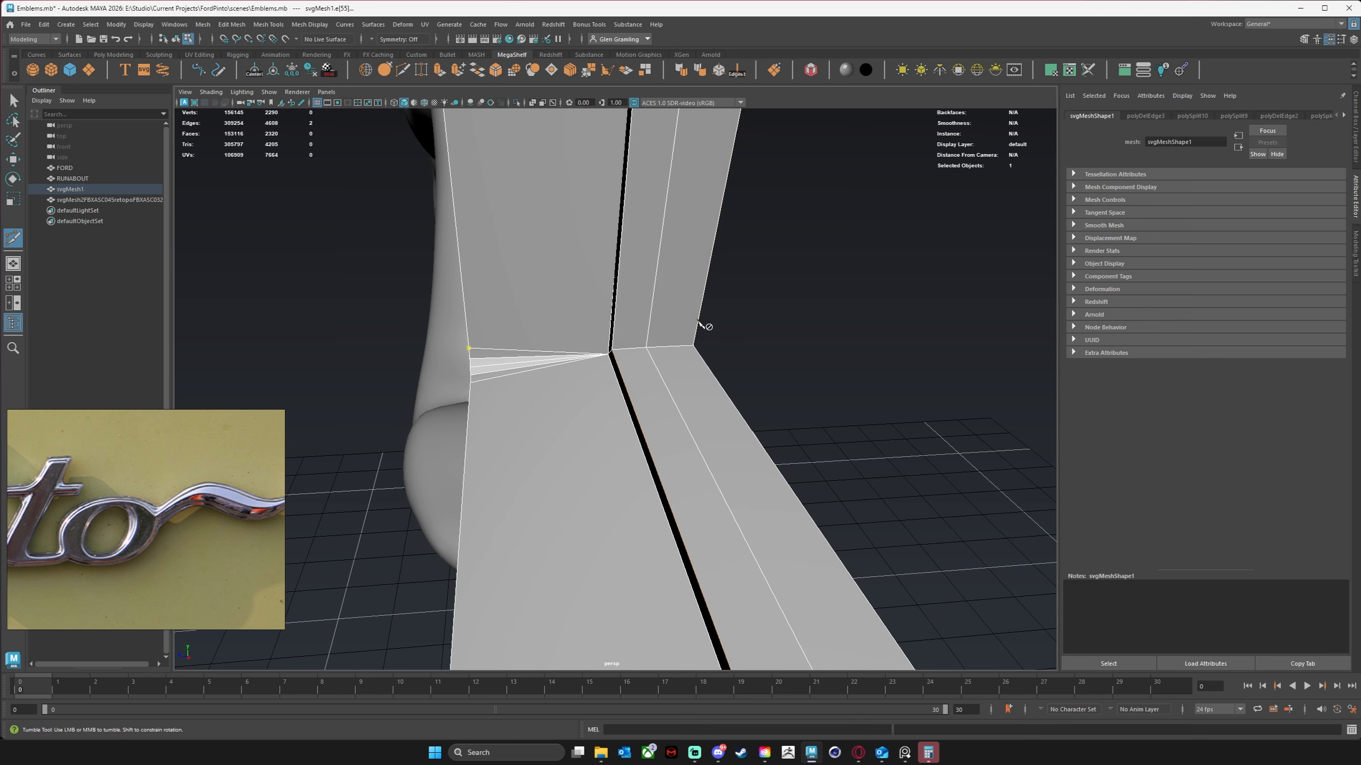
Try deleting the selected edges along the rim groove at the P's inner corner above the crossbar.
alt+drag(699, 329, 637, 345)
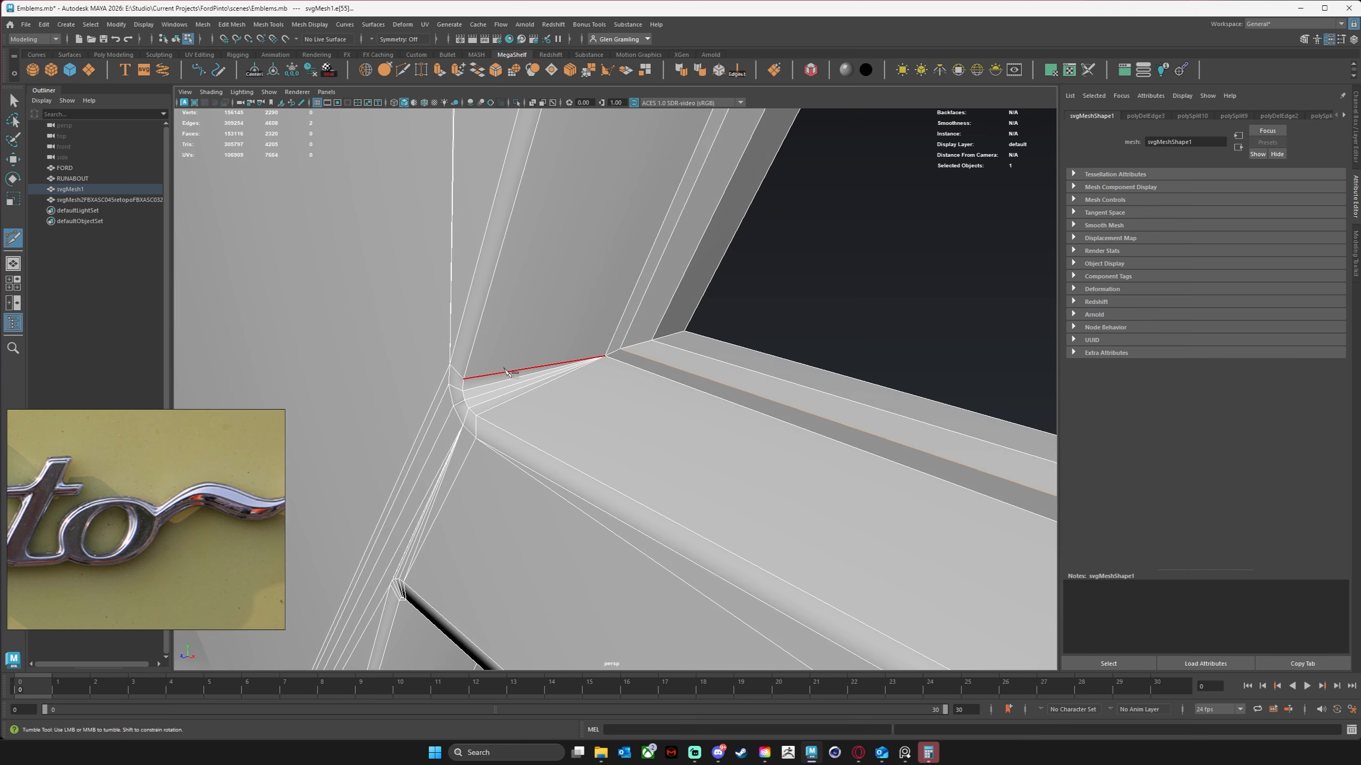
key(Delete)
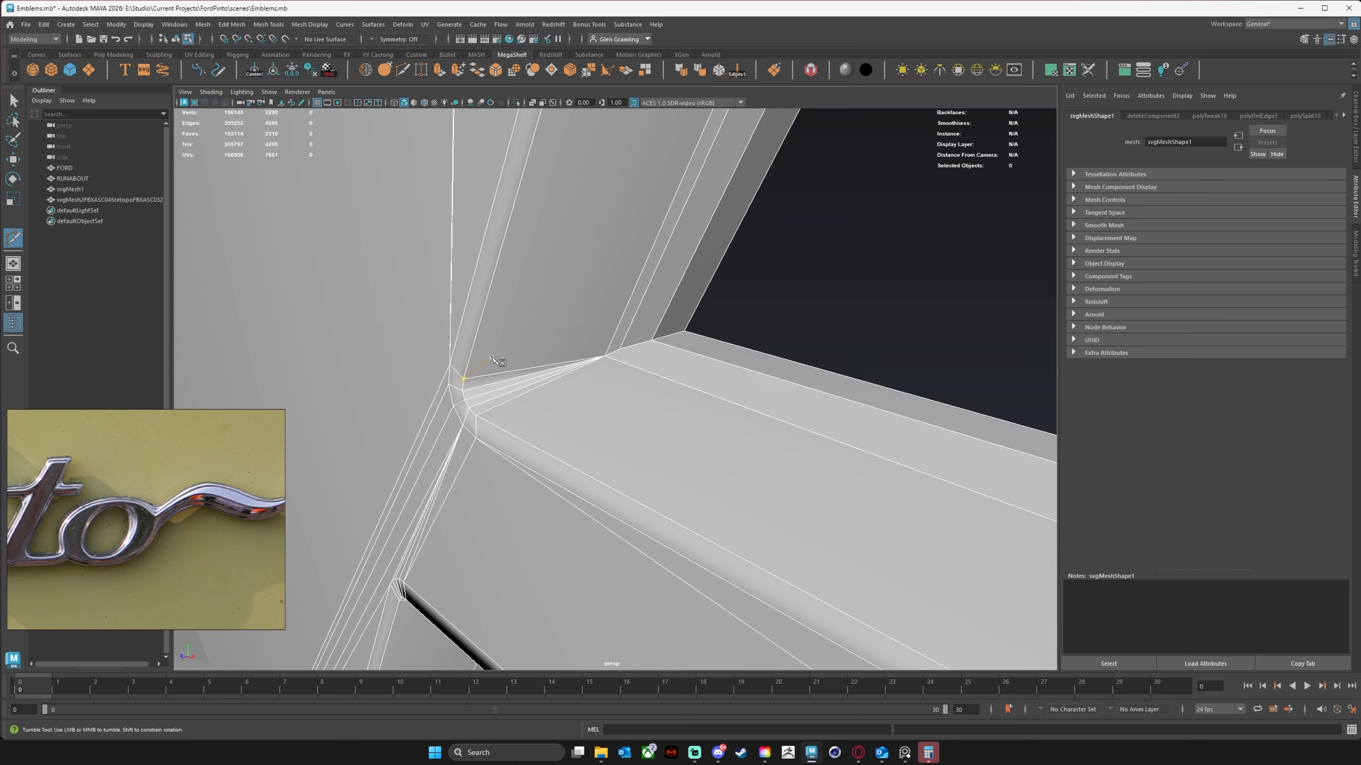
scroll(515, 375, down, 4)
key(ctrl+z)
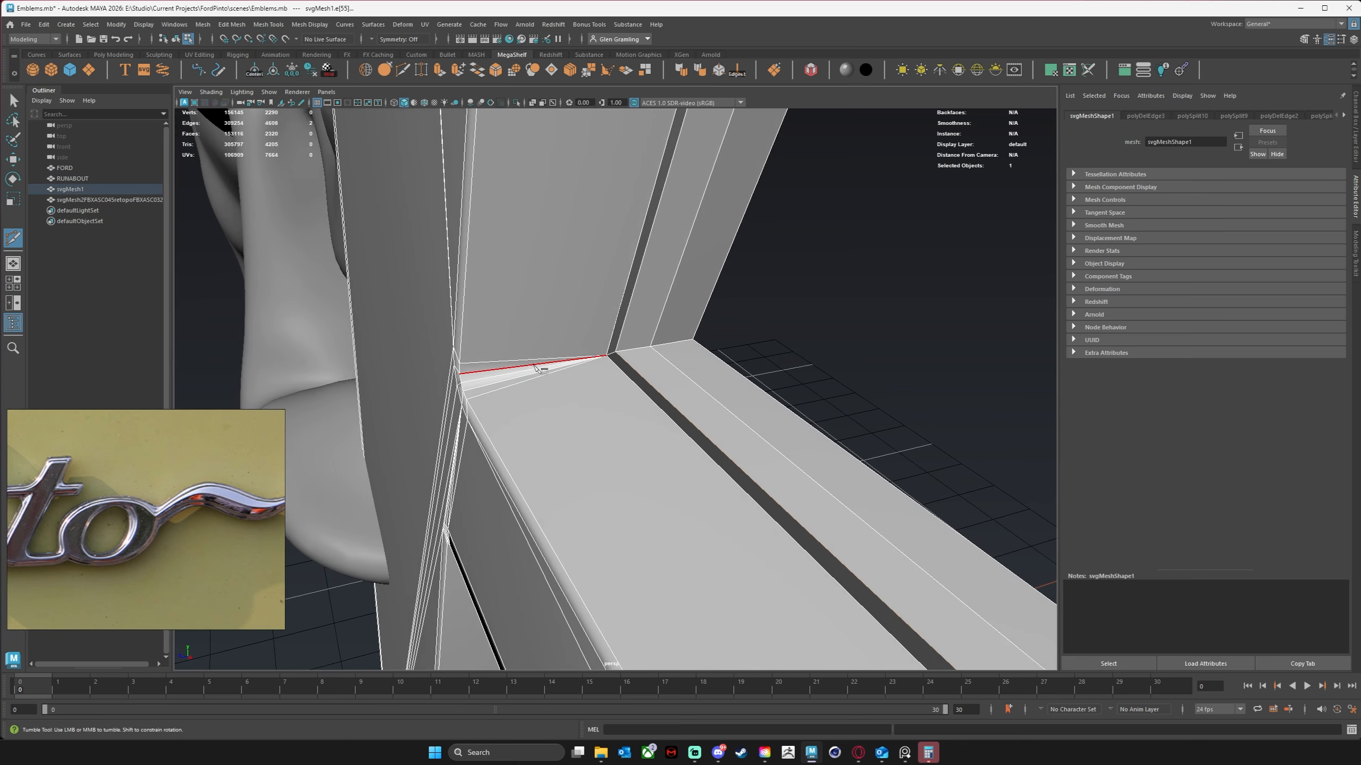
key(w)
right_drag(648, 370, 735, 343)
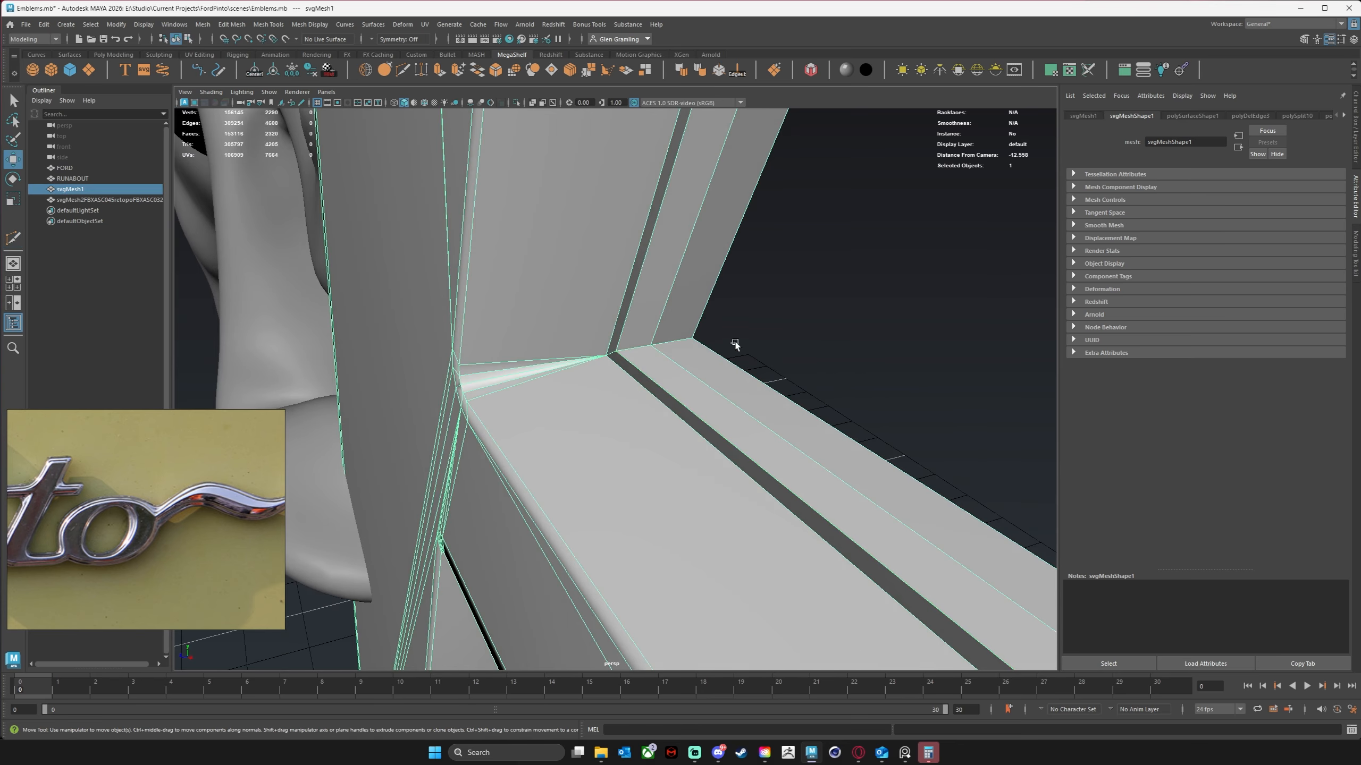
click(735, 344)
alt+drag(655, 354, 592, 375)
click(583, 372)
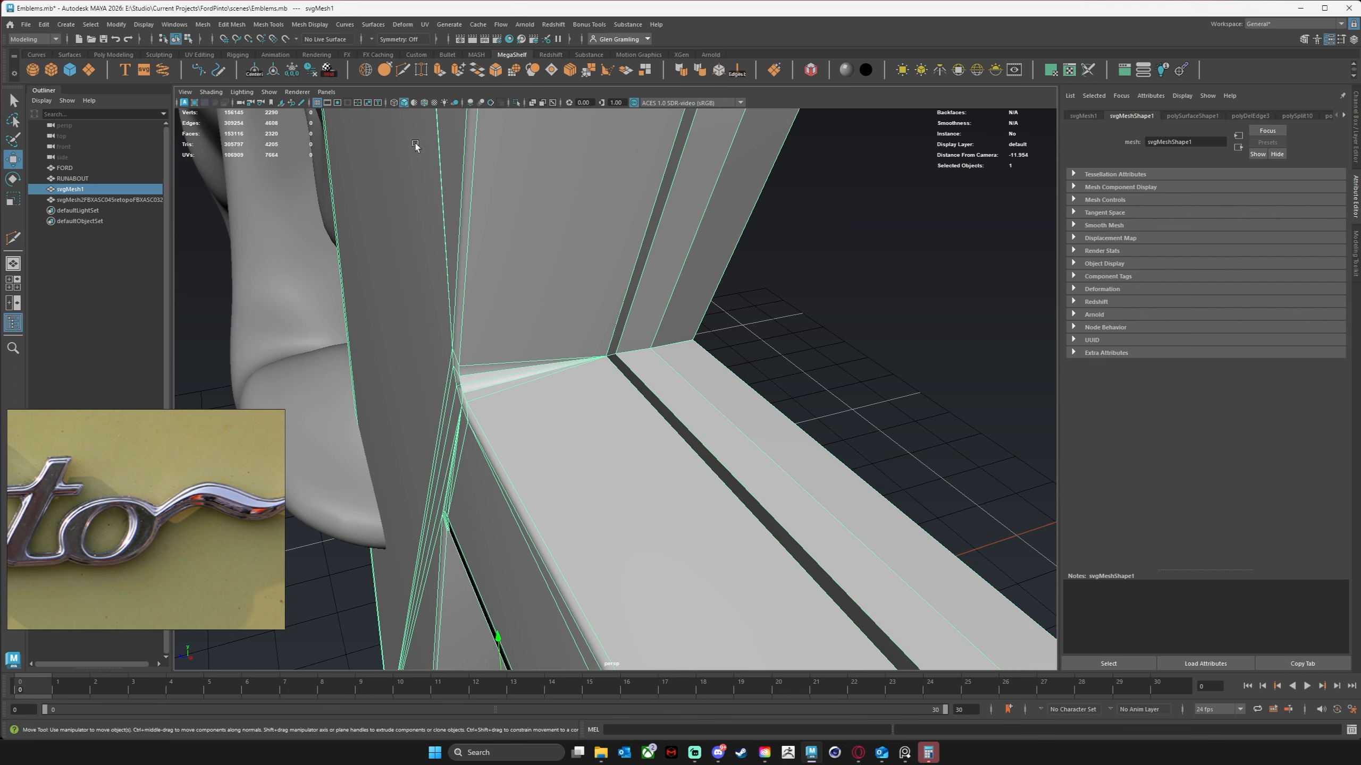
click(403, 70)
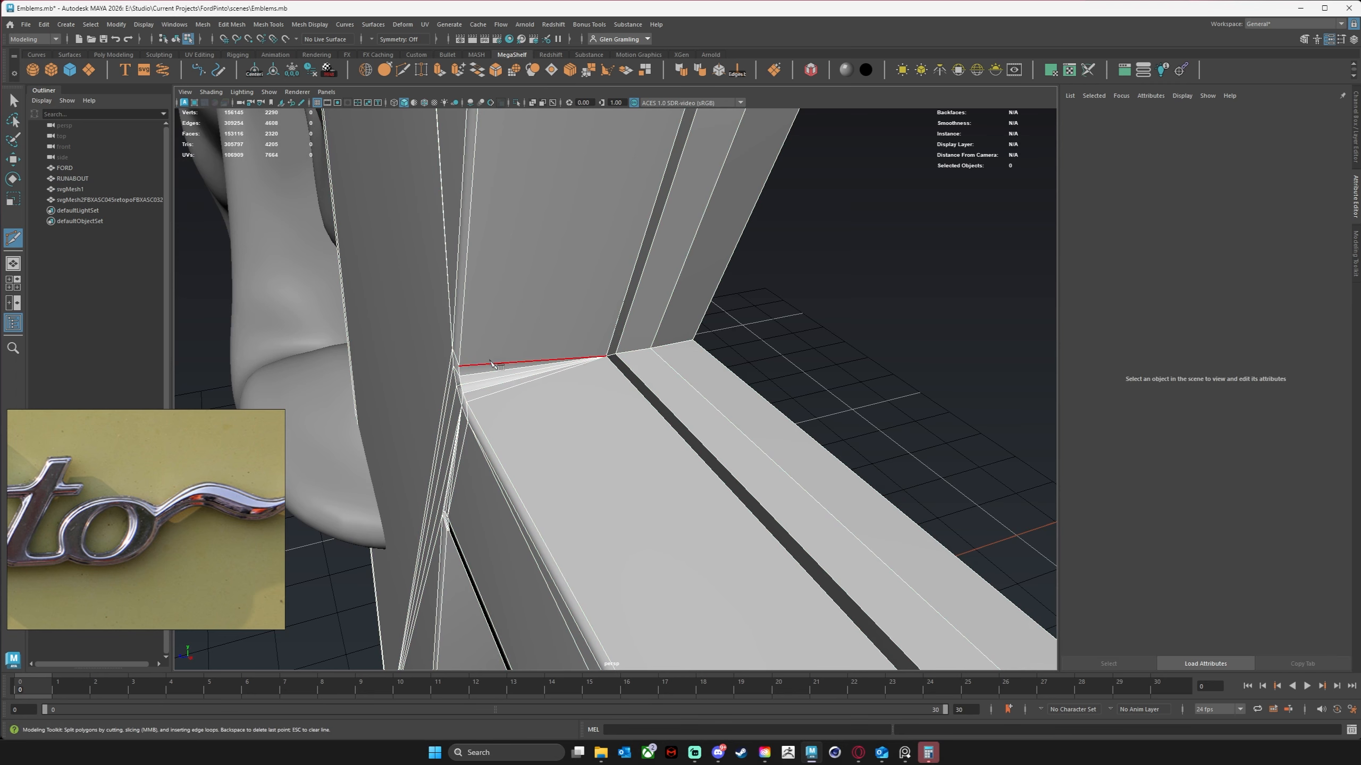
click(459, 367)
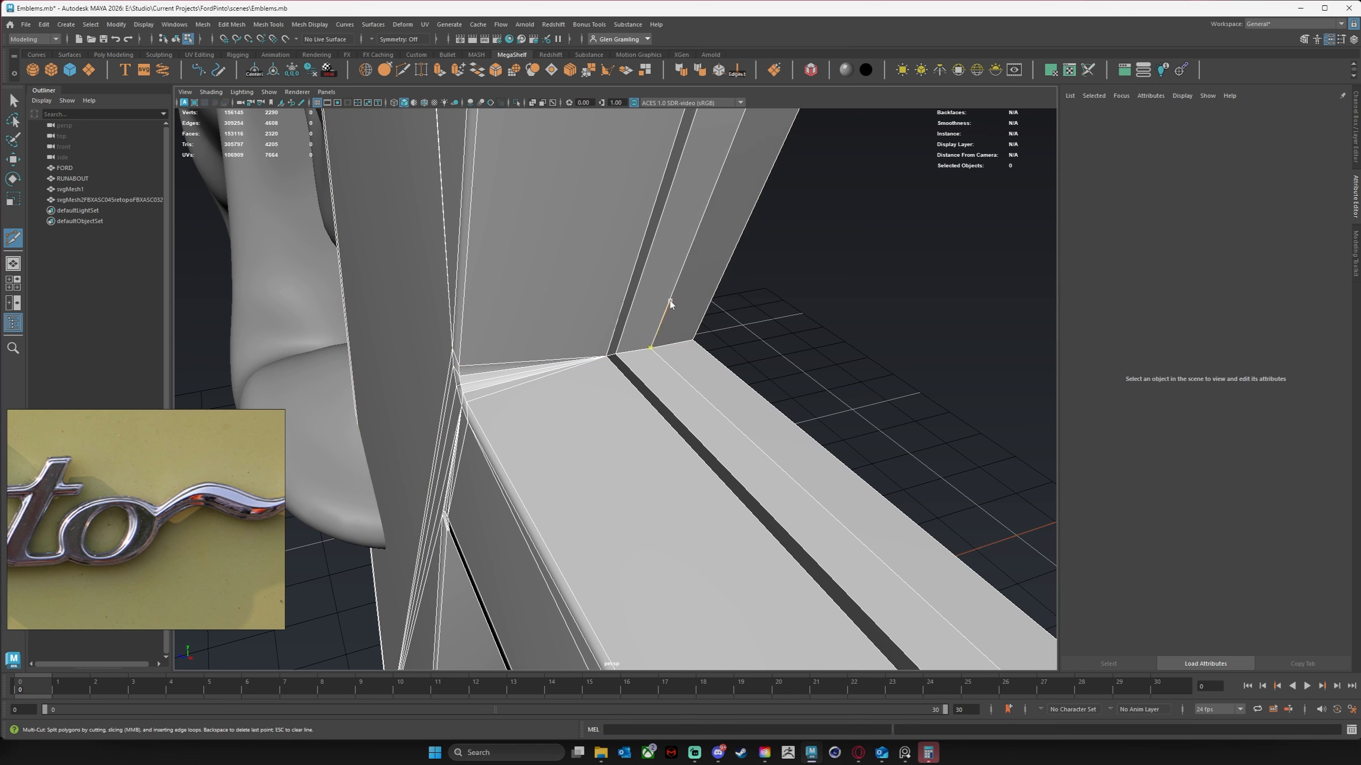
right_drag(670, 304, 723, 310)
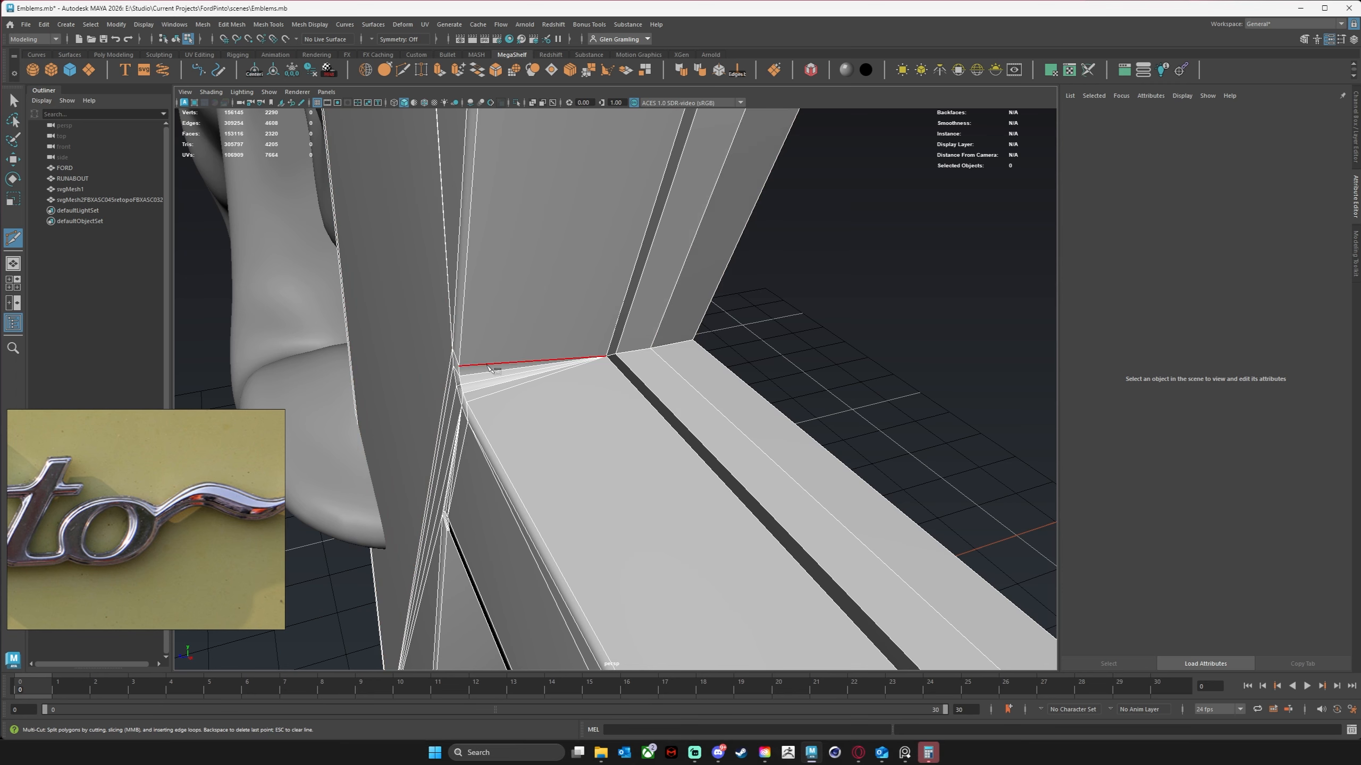
click(461, 366)
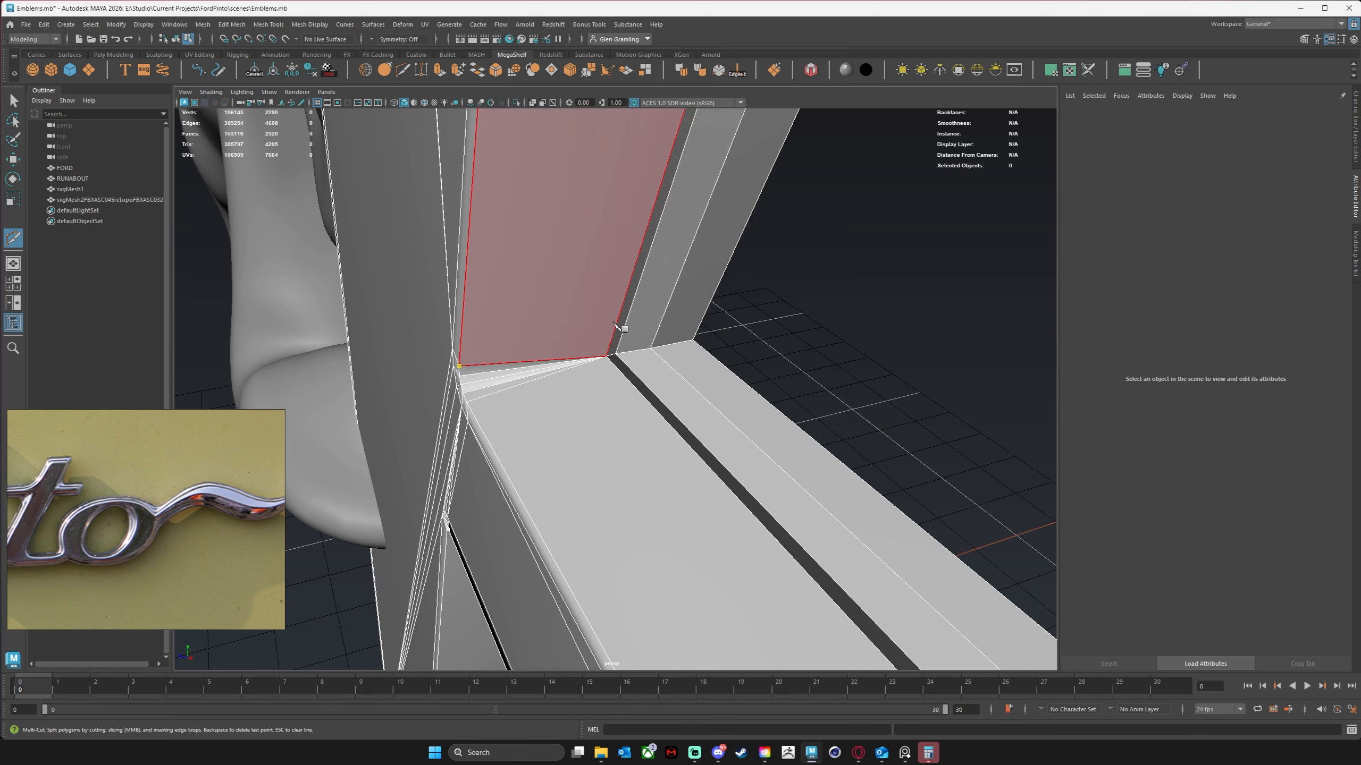
click(606, 355)
click(580, 299)
key(w)
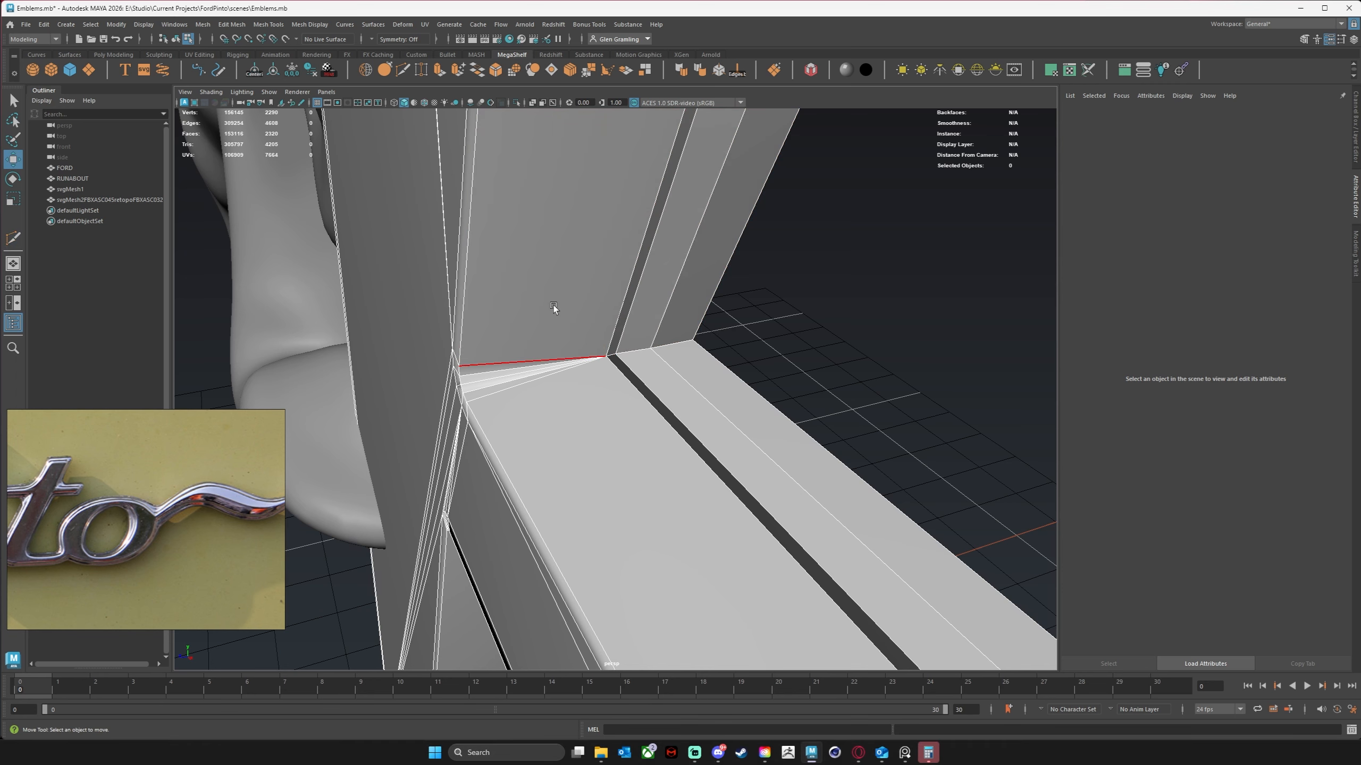
right_drag(554, 306, 584, 290)
click(779, 323)
click(592, 337)
right_drag(592, 337, 592, 301)
Try to cut from the stem-side bevel vertex of the P's upper inner corner across the rim to its outer edge.
click(403, 71)
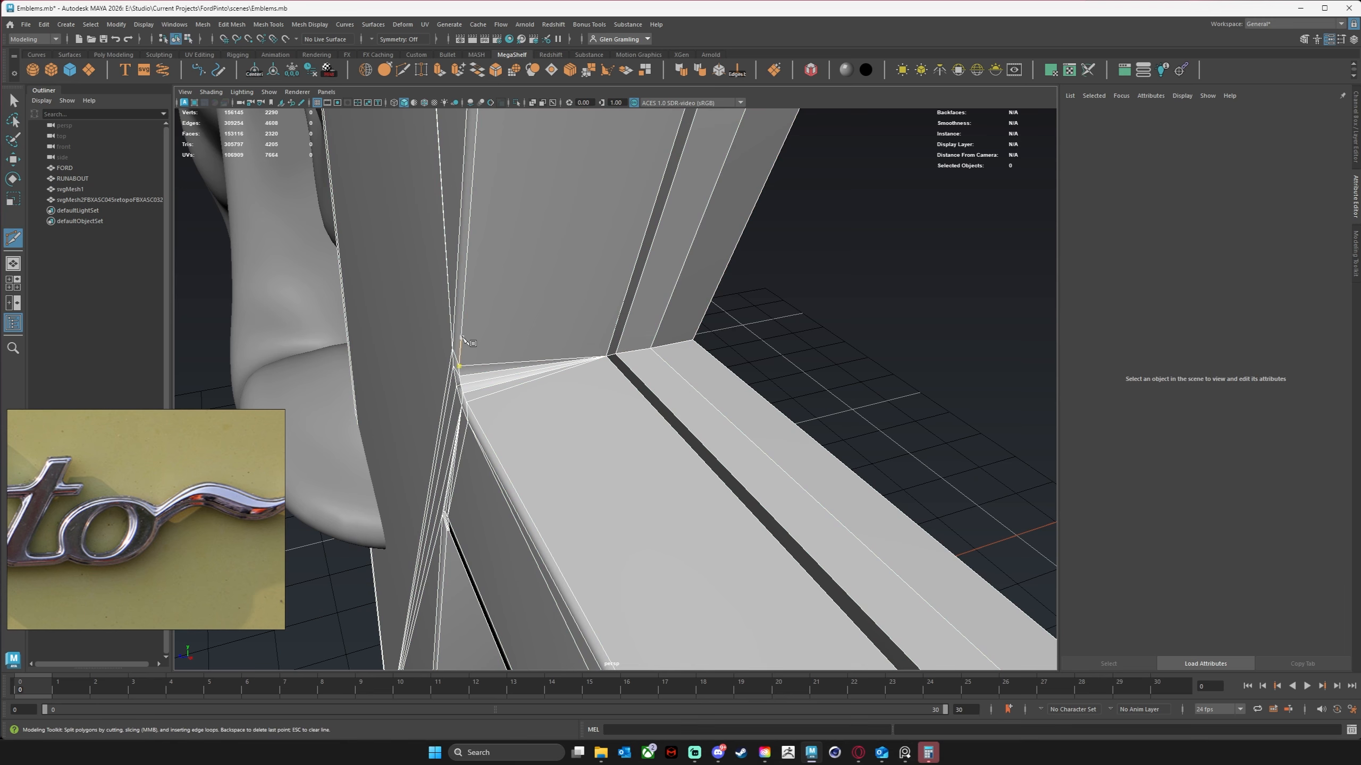
scroll(456, 359, up, 3)
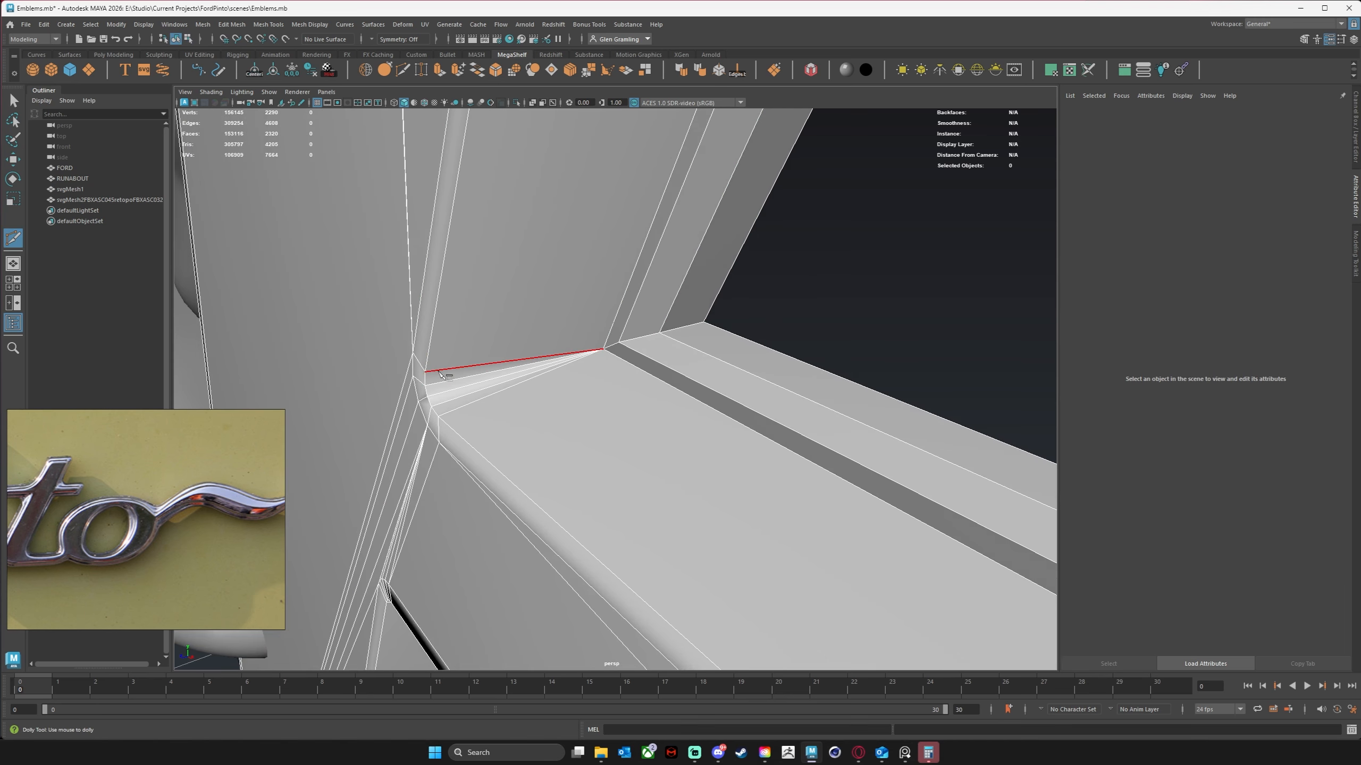
click(426, 371)
alt+drag(483, 370, 632, 343)
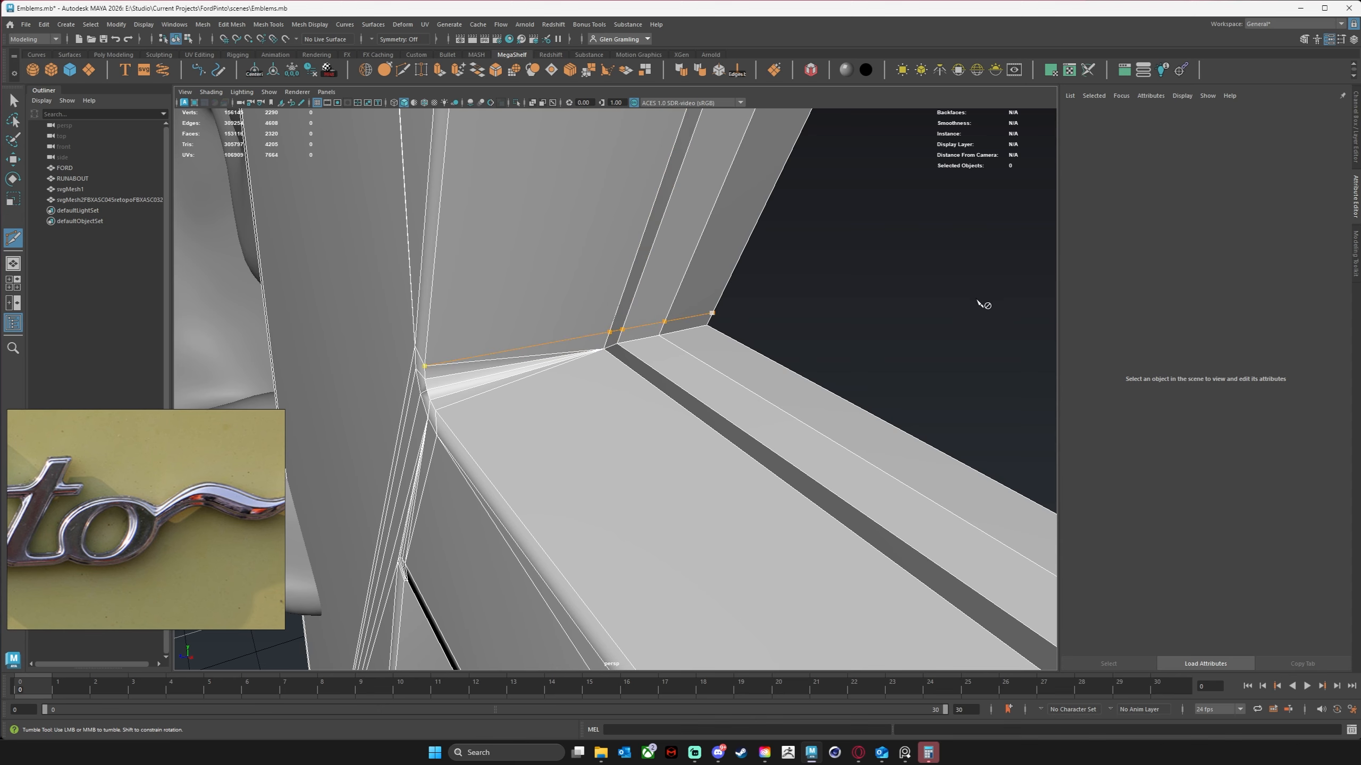
alt+drag(886, 311, 651, 335)
click(864, 306)
key(w)
Try to cut from the crossbar-side bevel vertex of the same corner across the rim to its outer edge.
key(ctrl+shift+x)
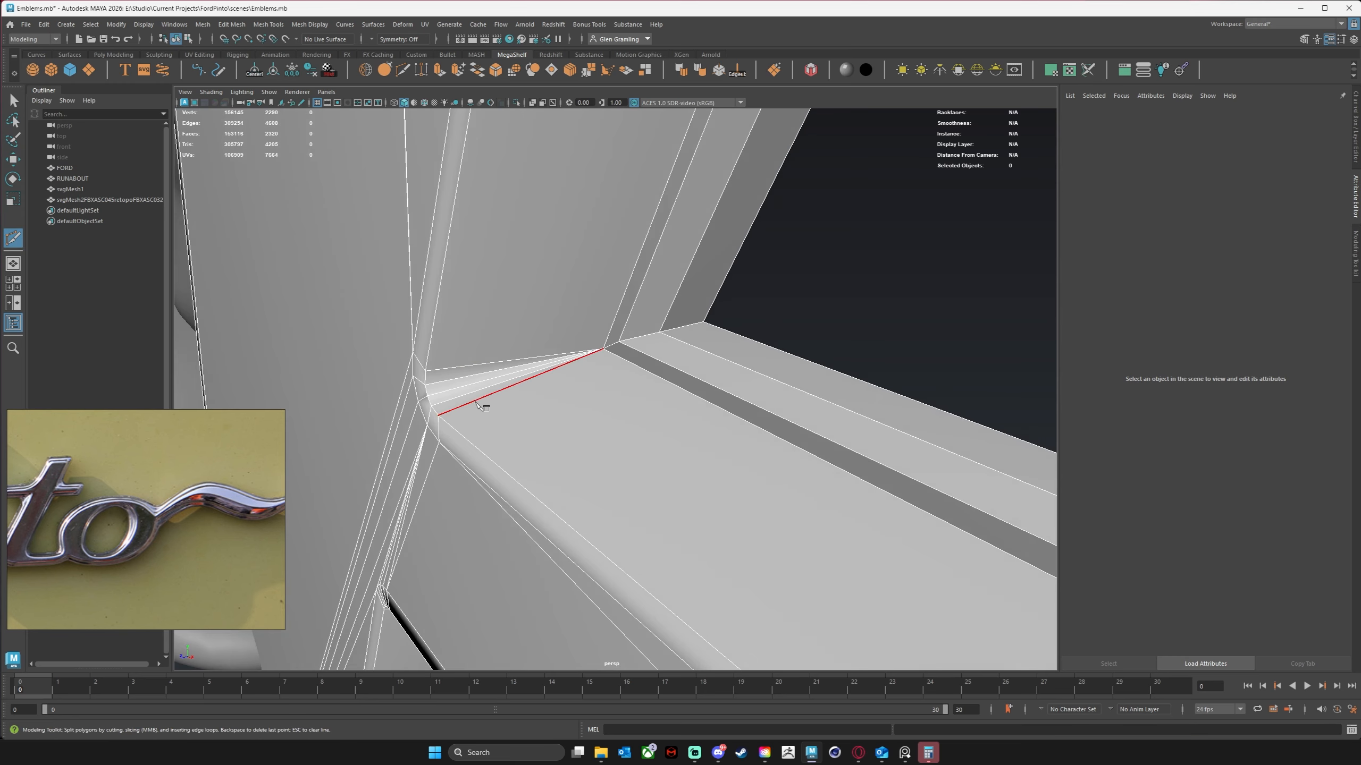
drag(476, 399, 396, 436)
alt+drag(645, 371, 742, 354)
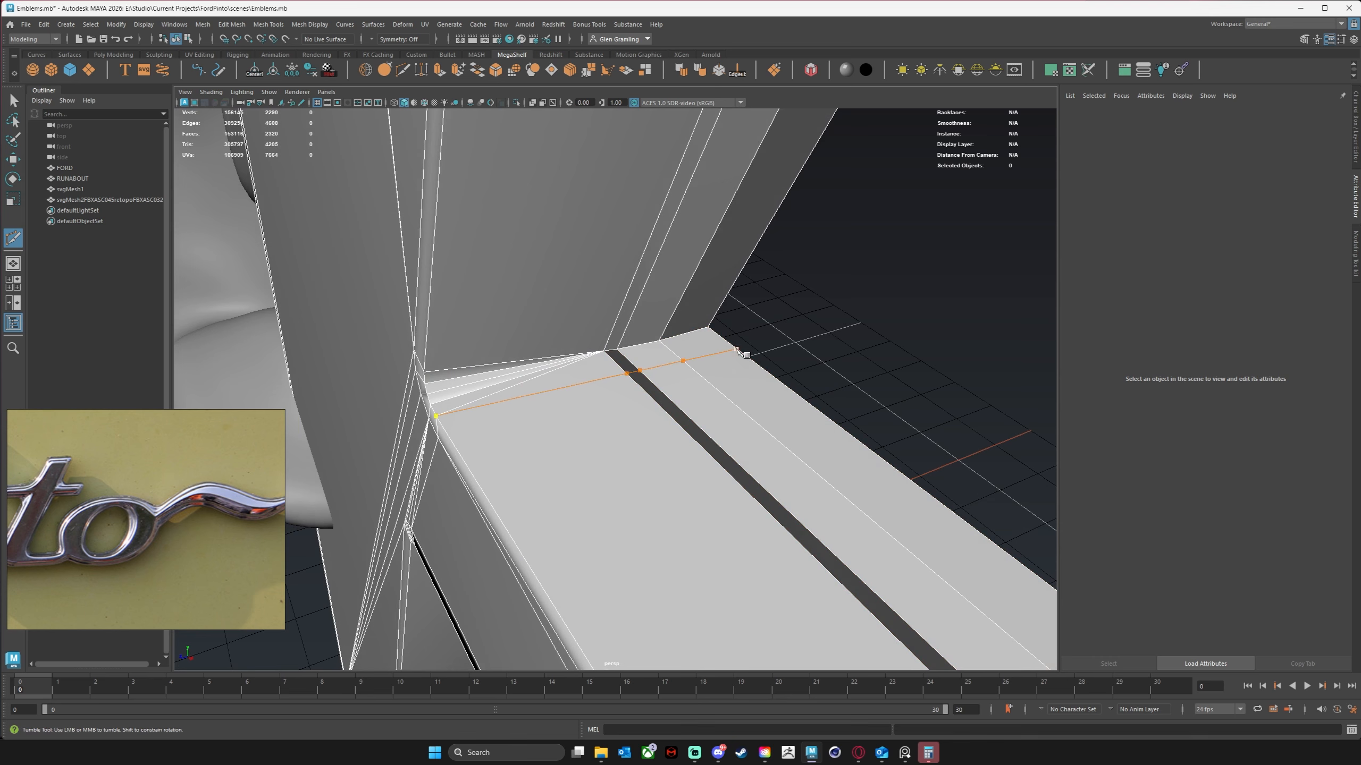
click(768, 336)
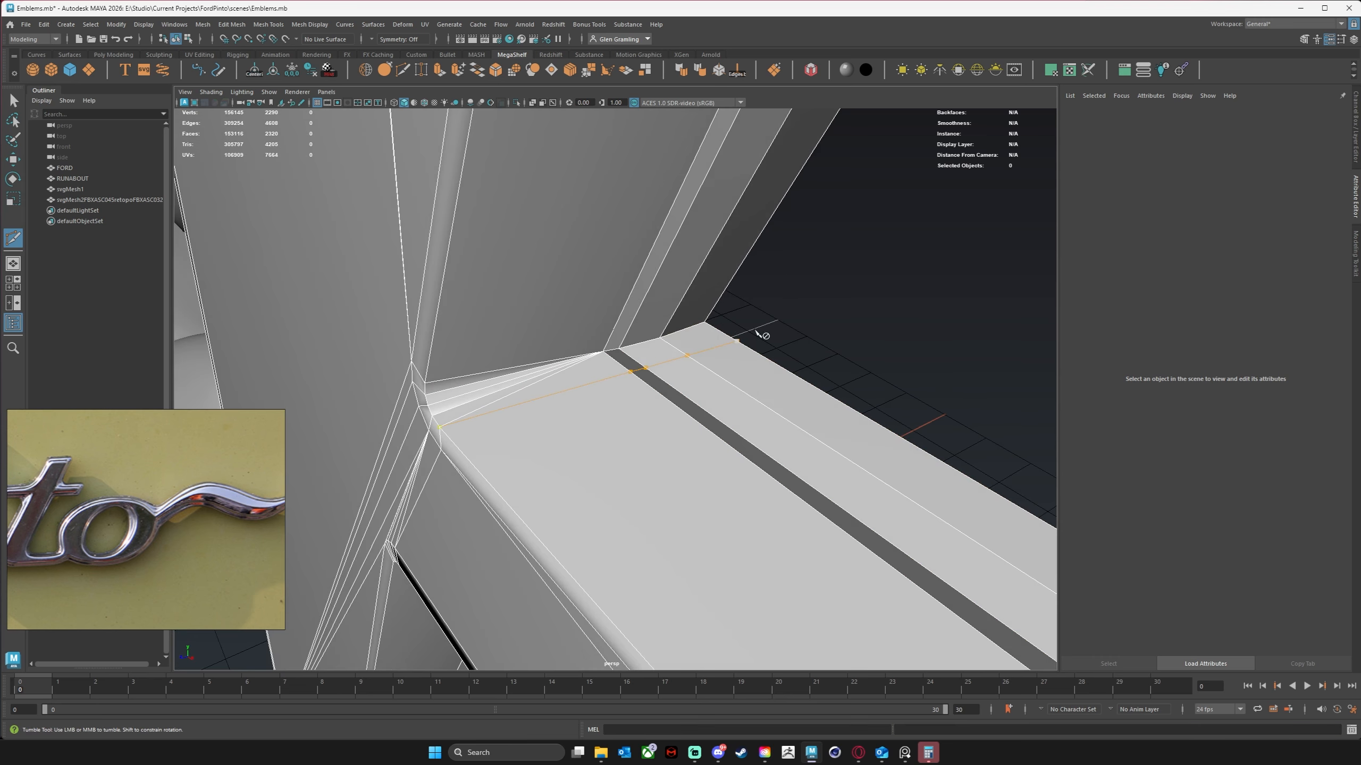
alt+drag(759, 334, 799, 353)
key(w)
Delete the fan of edges on the inner wall that converge on one vertex at the P's corner above the crossbar.
alt+drag(714, 380, 476, 393)
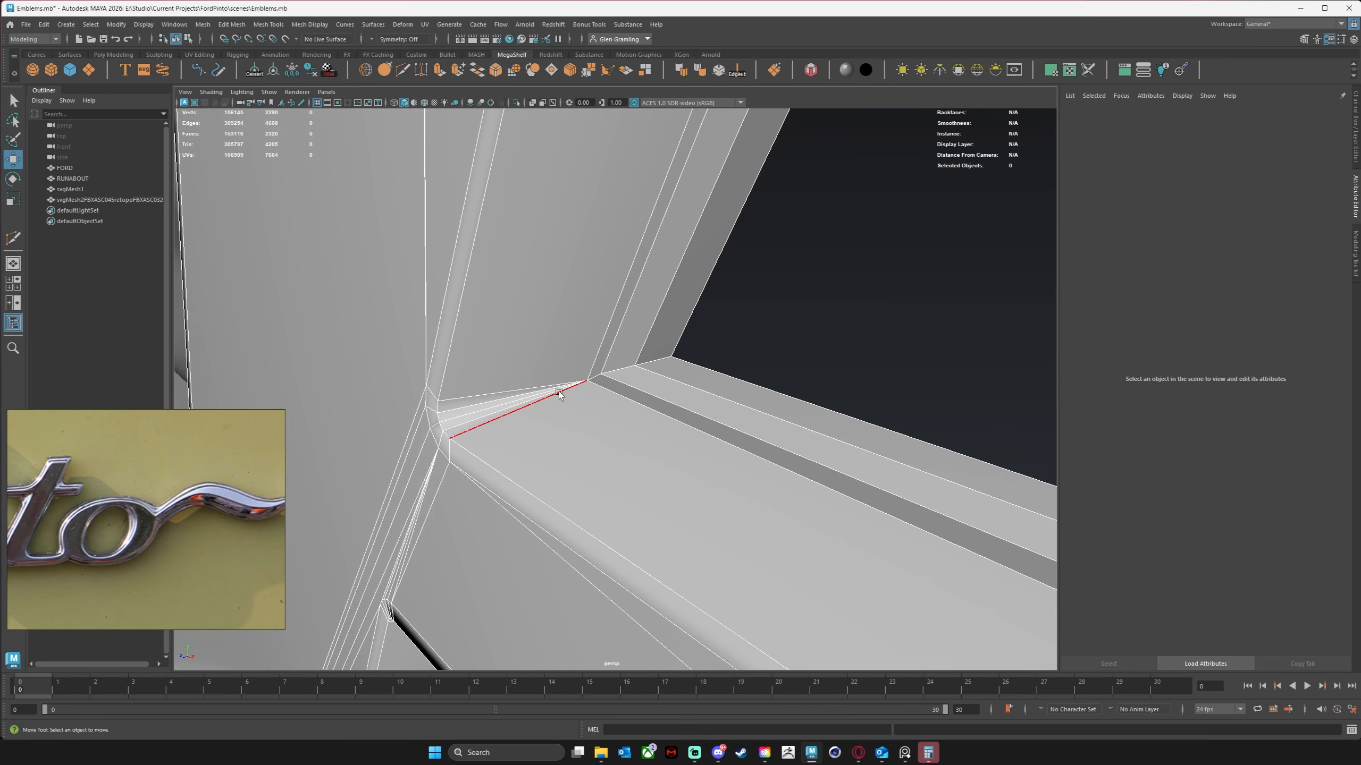
click(501, 387)
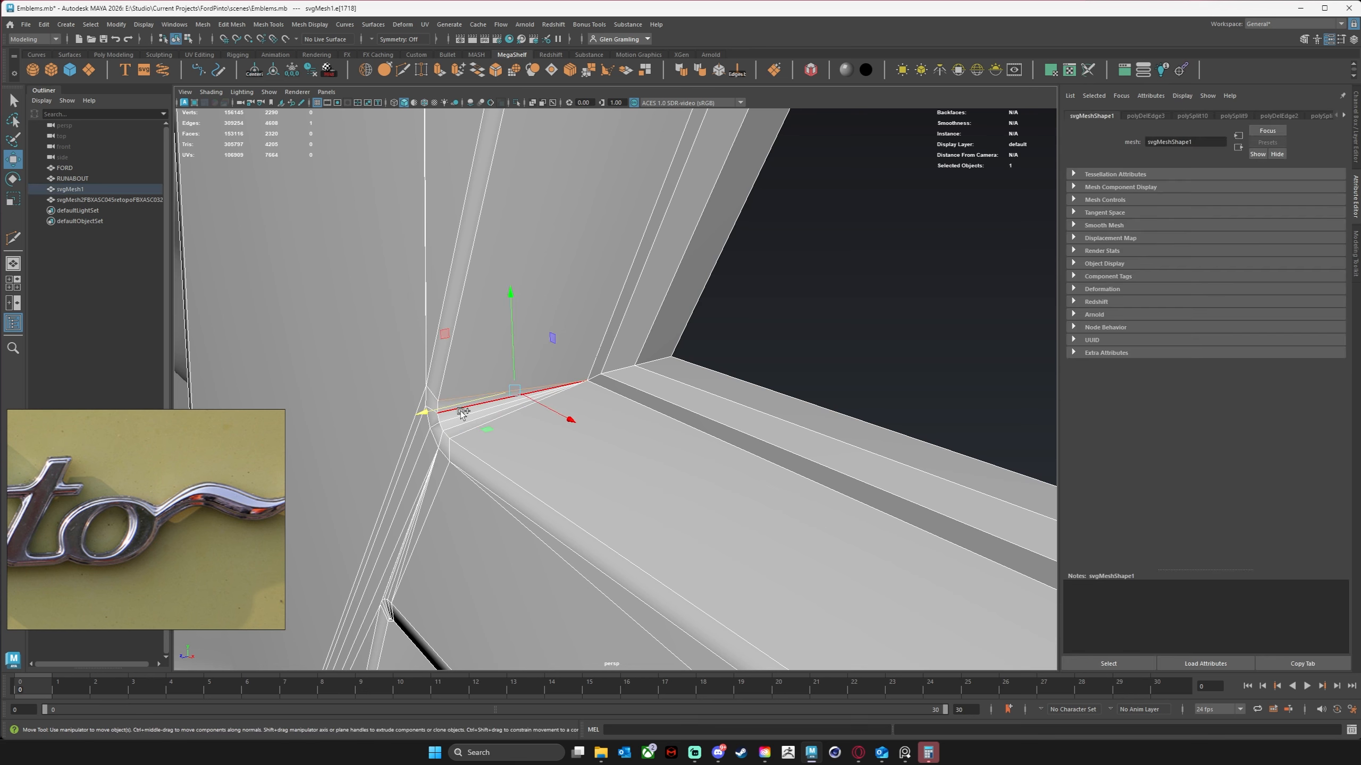
shift+click(453, 427)
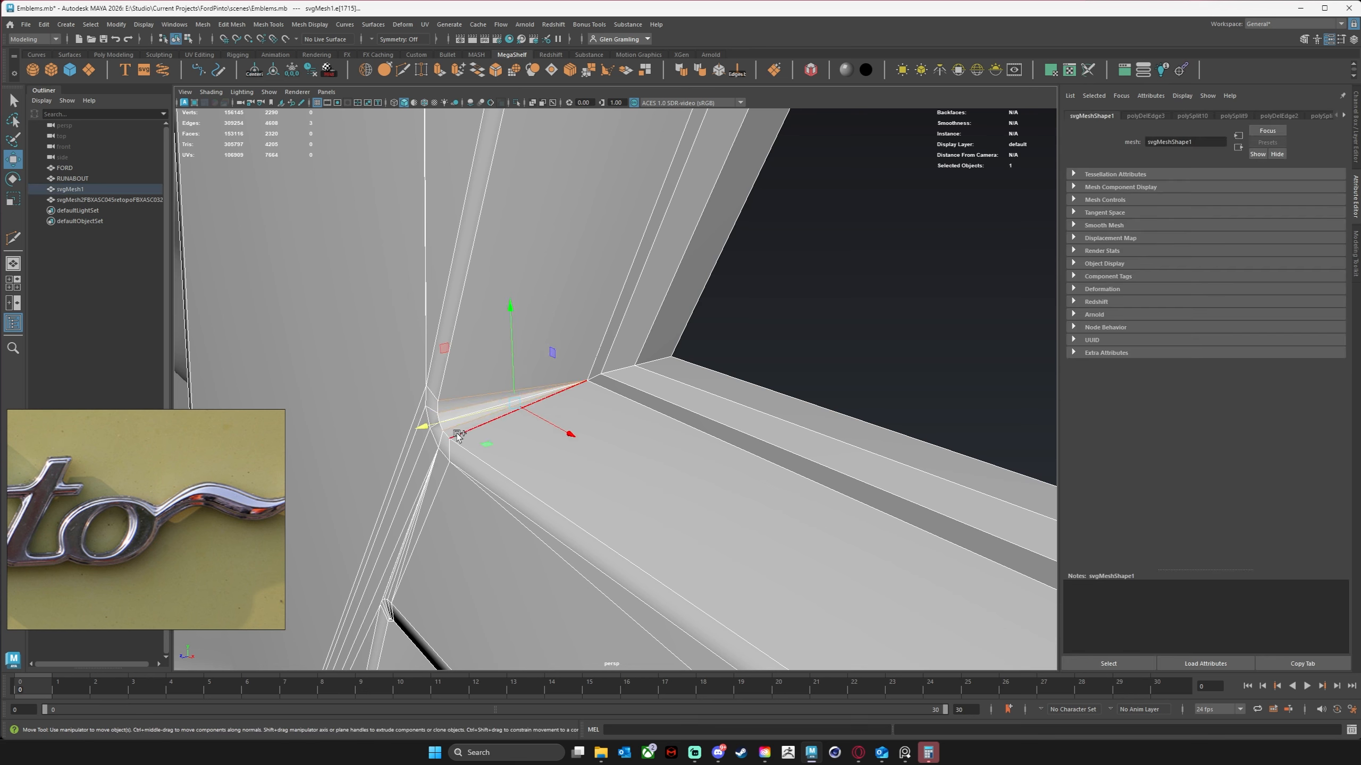
key(Delete)
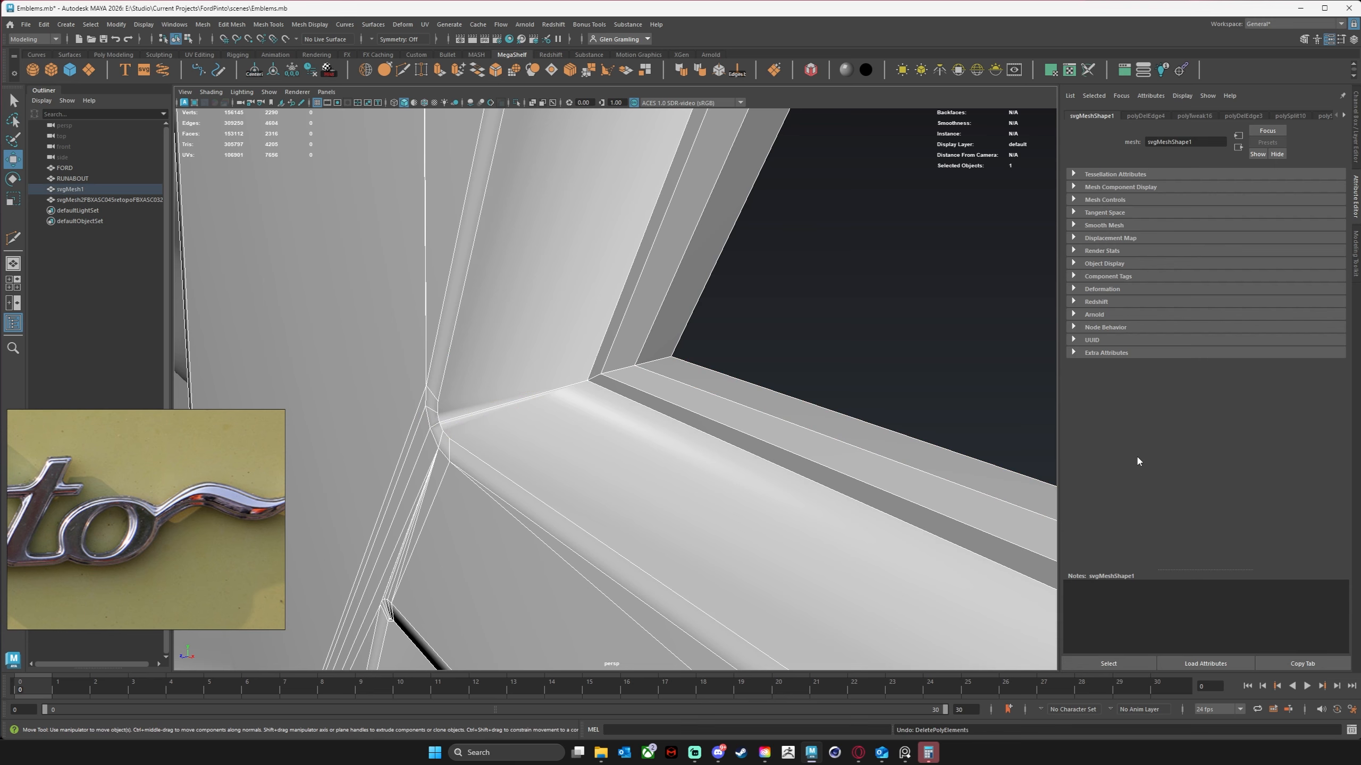
key(ctrl+z)
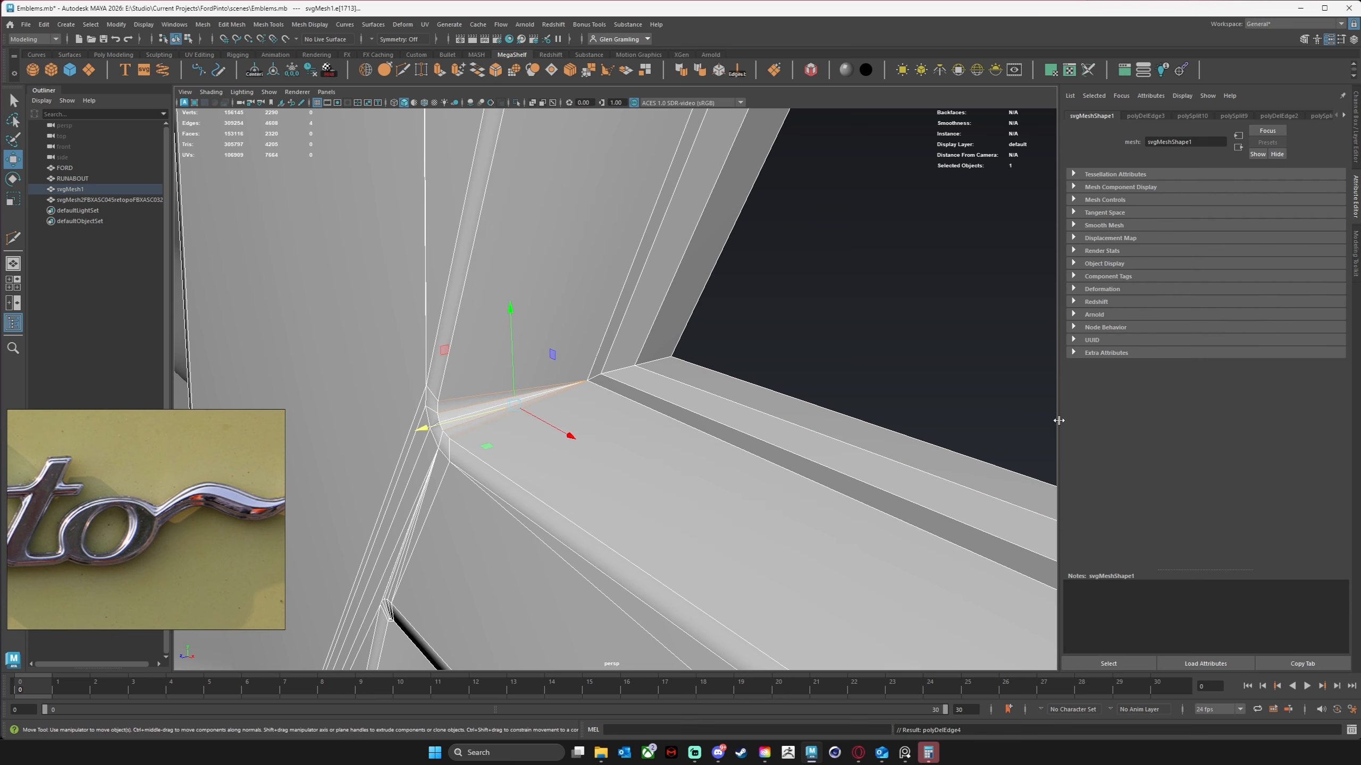
key(Delete)
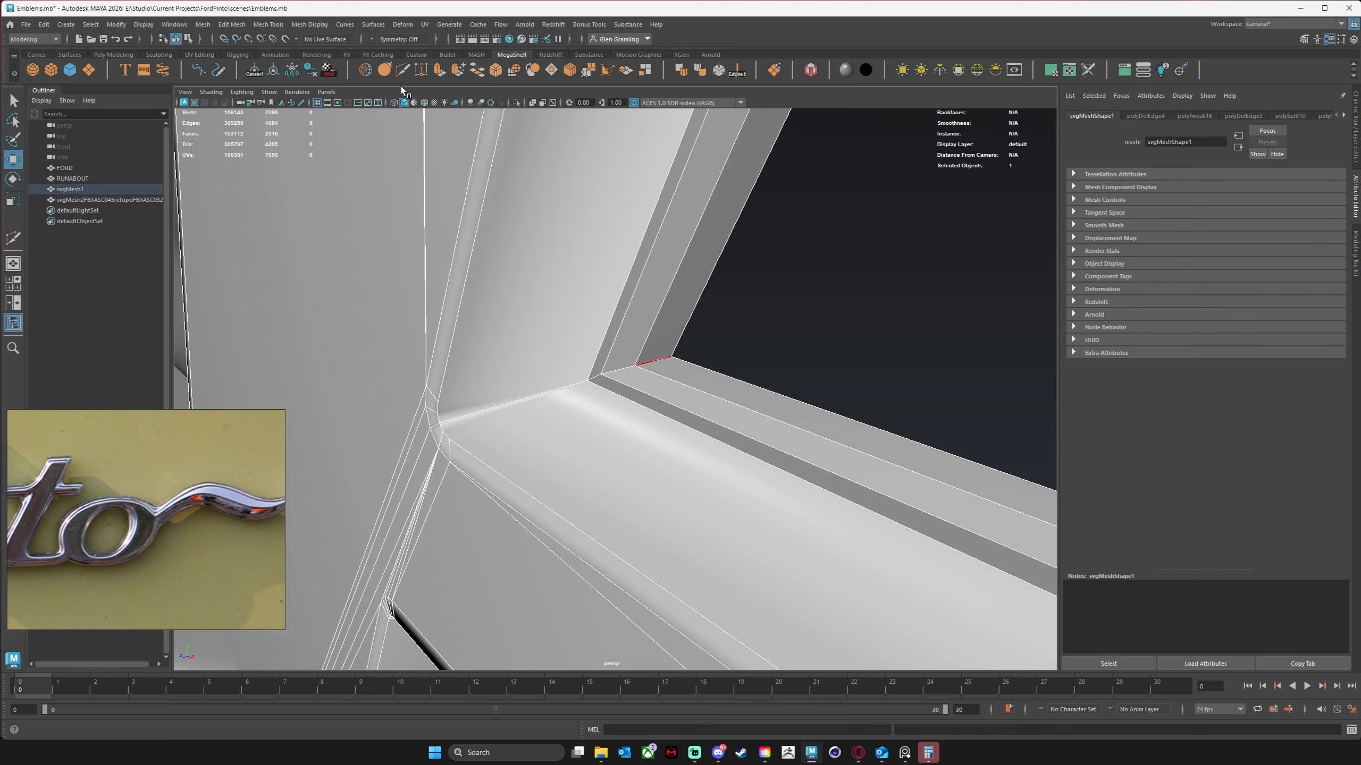
Insert an edge loop across the crossbar-side rim close to the corner and connect its inner end to the corner's bevel vertex.
click(402, 69)
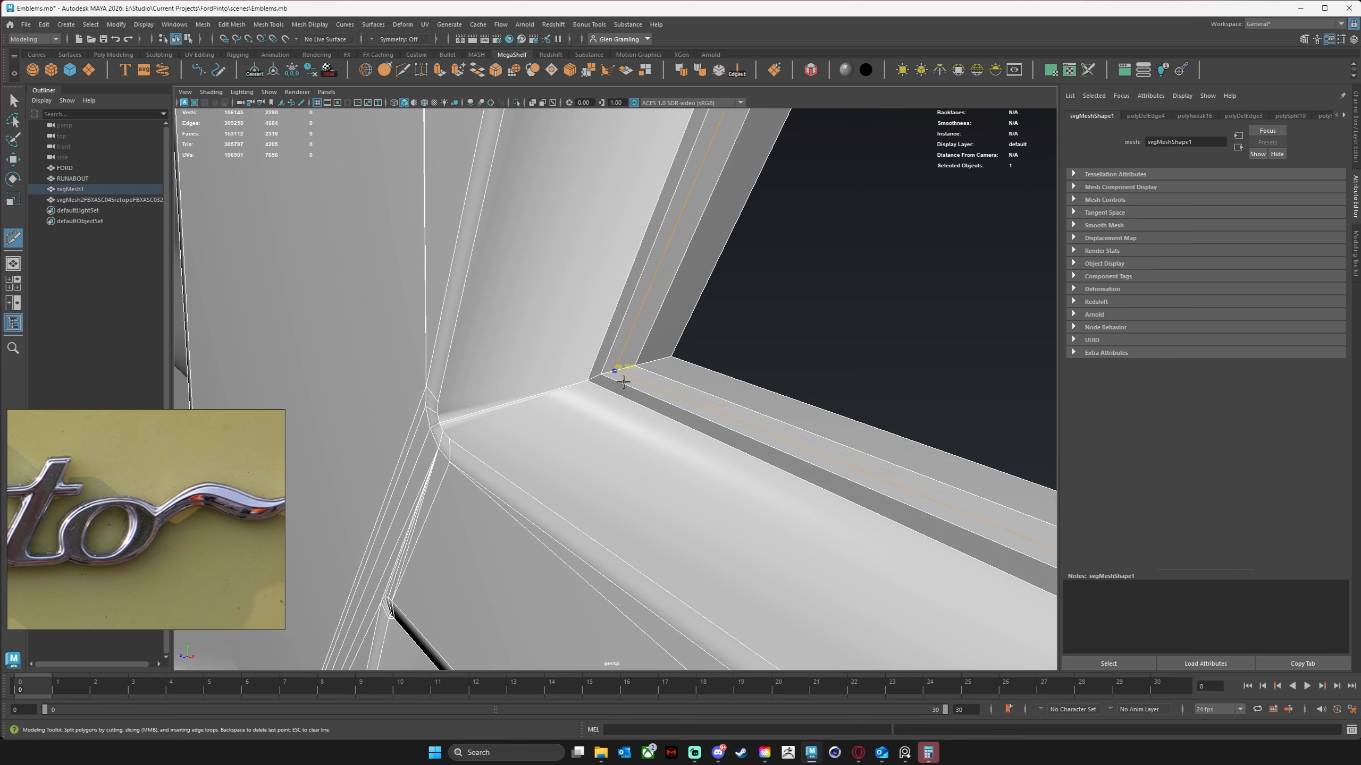
ctrl+click(615, 383)
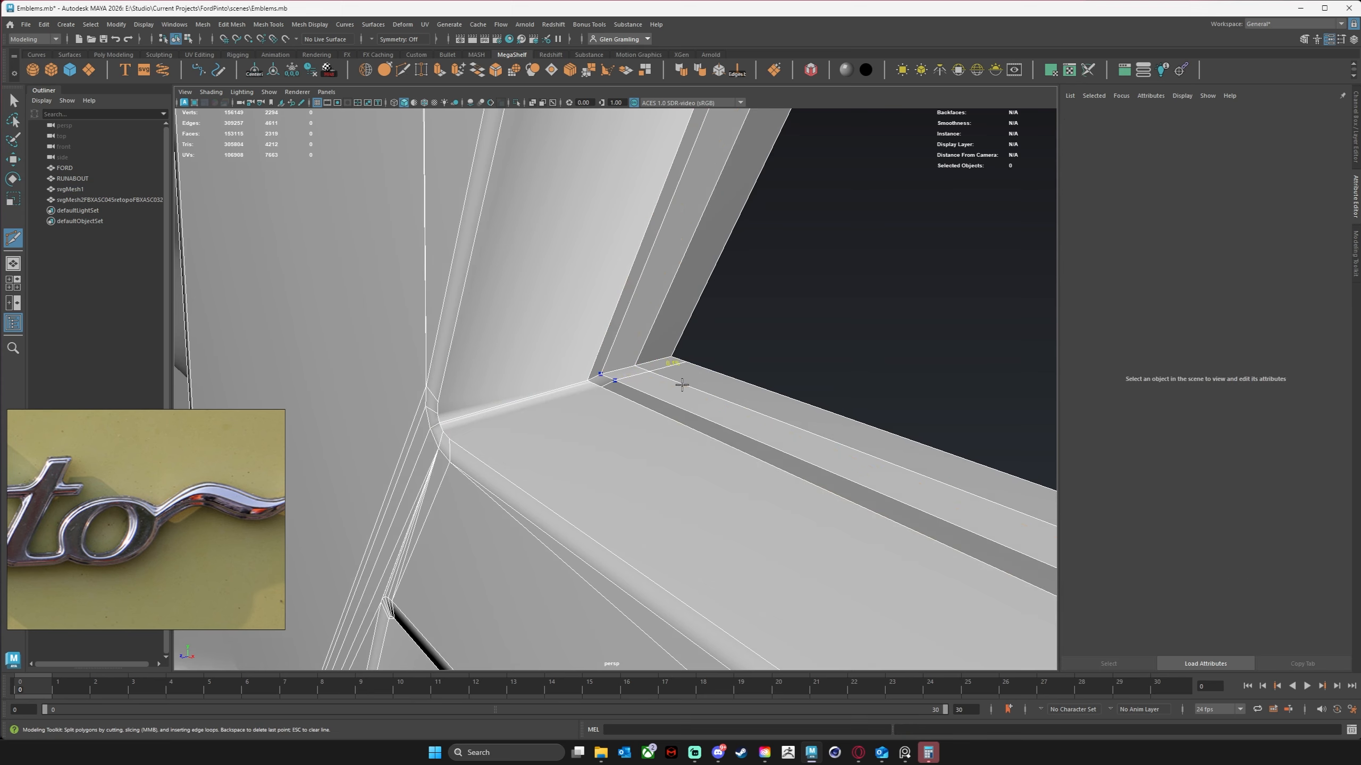
mouse_move(650, 351)
alt+mouse_down()
mouse_move(735, 391)
mouse_move(669, 349)
mouse_move(663, 370)
alt+mouse_up()
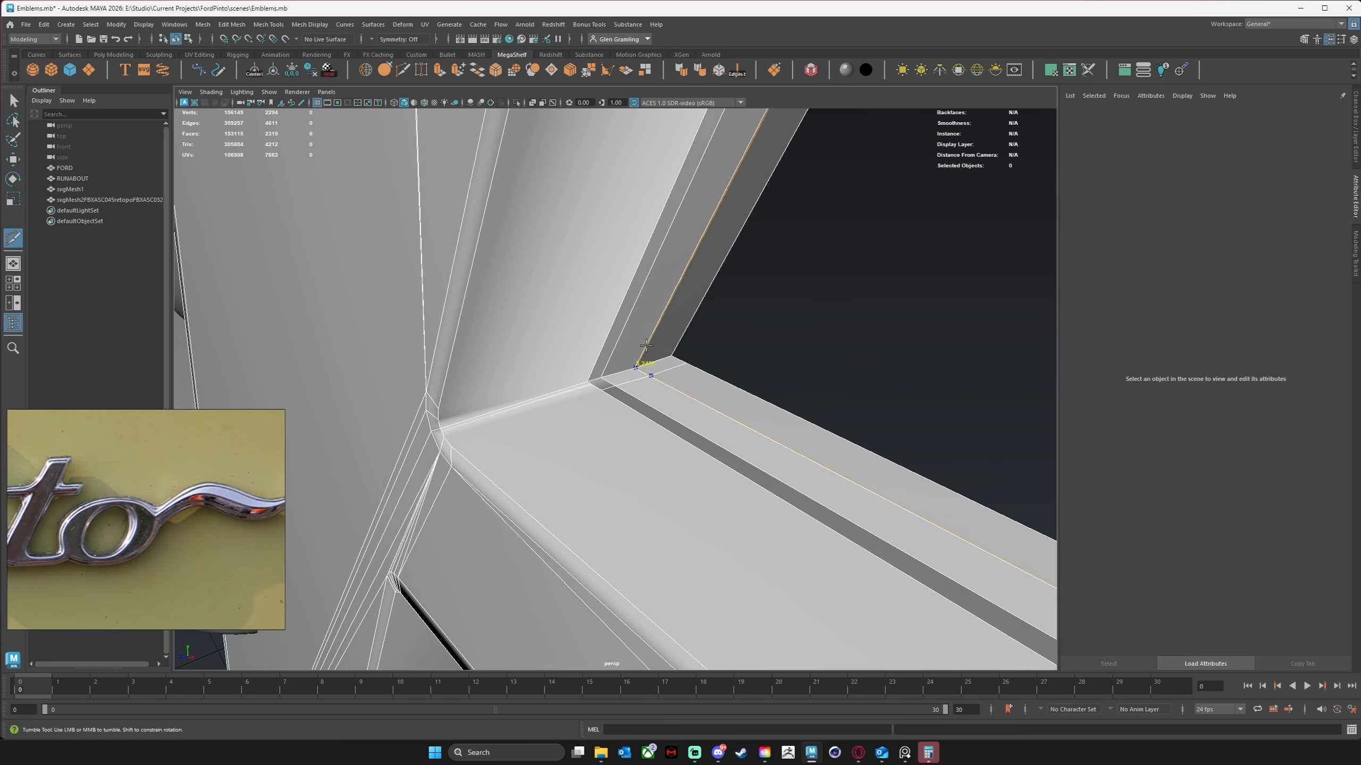
click(602, 389)
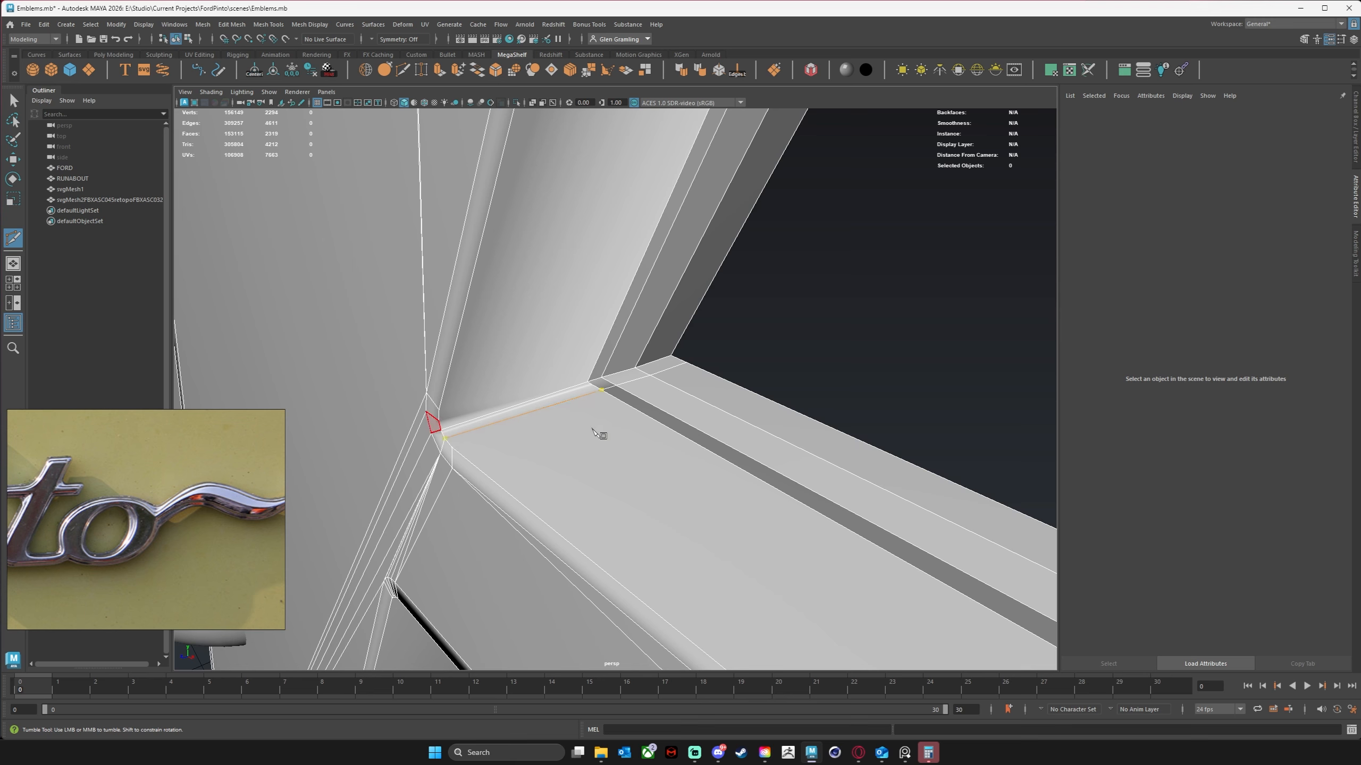
key(q)
key(g)
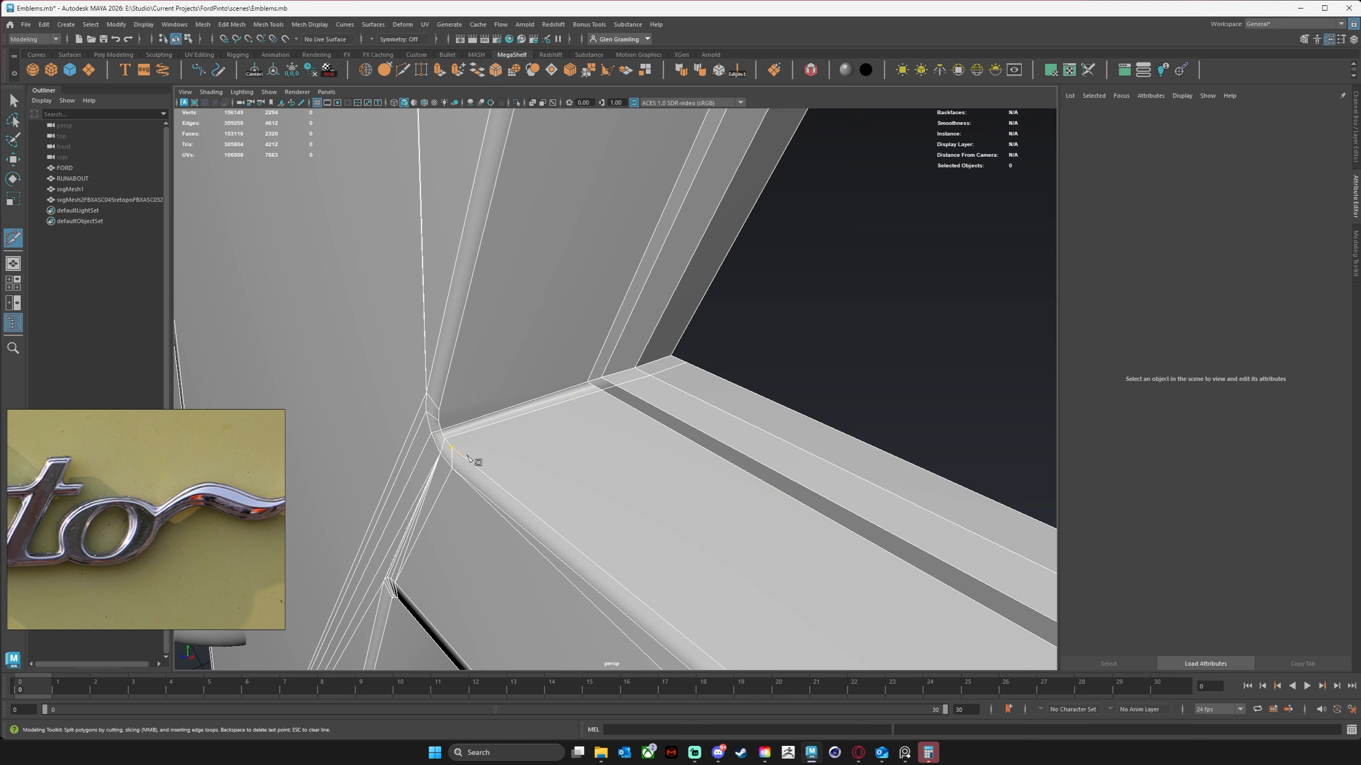
key(ctrl+z)
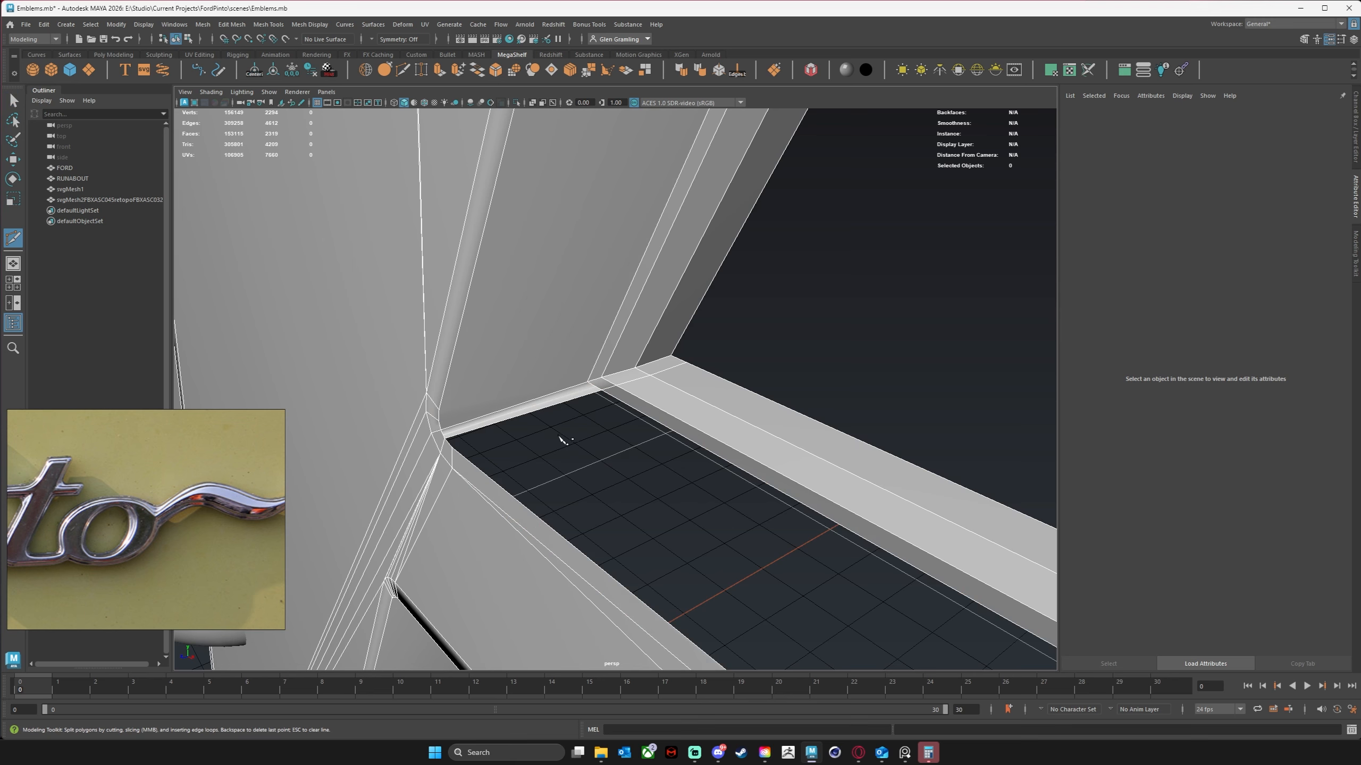
key(shift+z)
Leave the cutting tool, return the lettering to object mode and examine the P's corner above the crossbar.
click(602, 390)
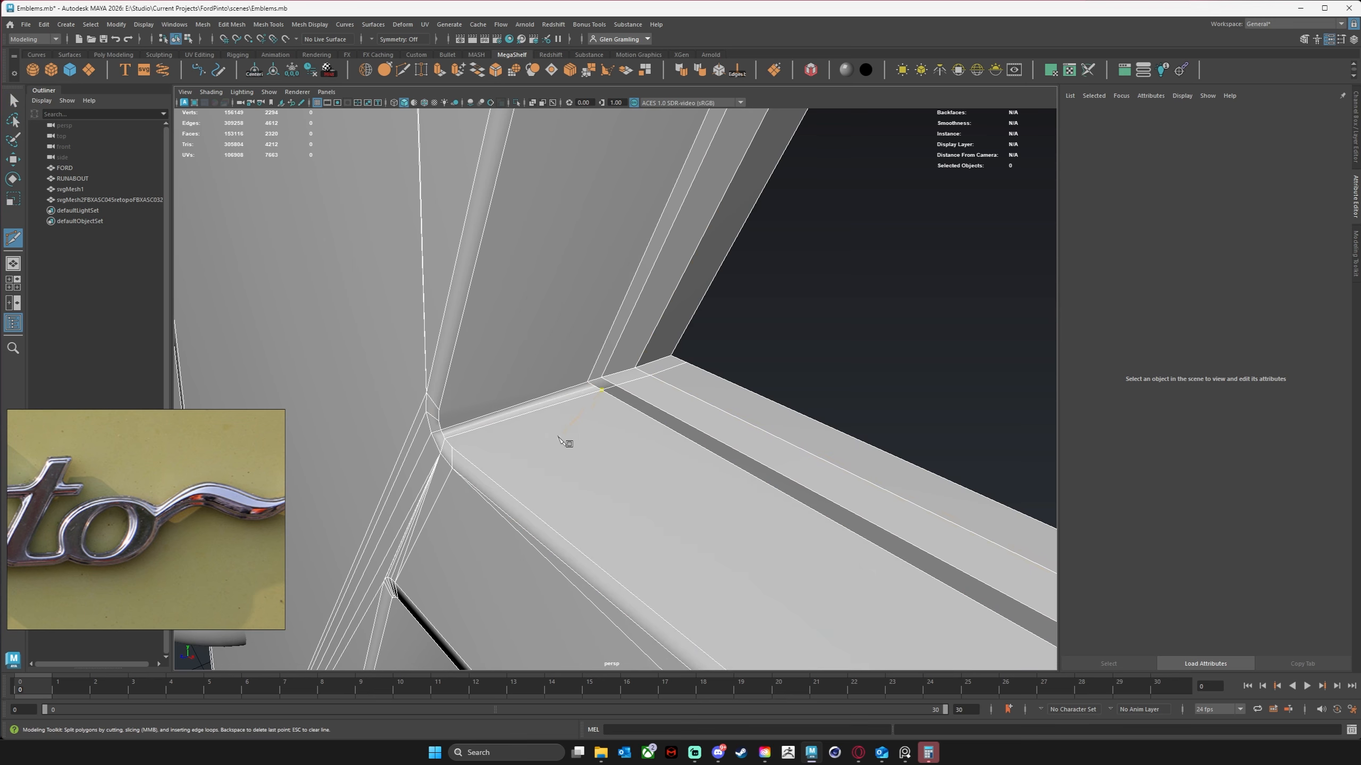
alt+drag(472, 477, 553, 480)
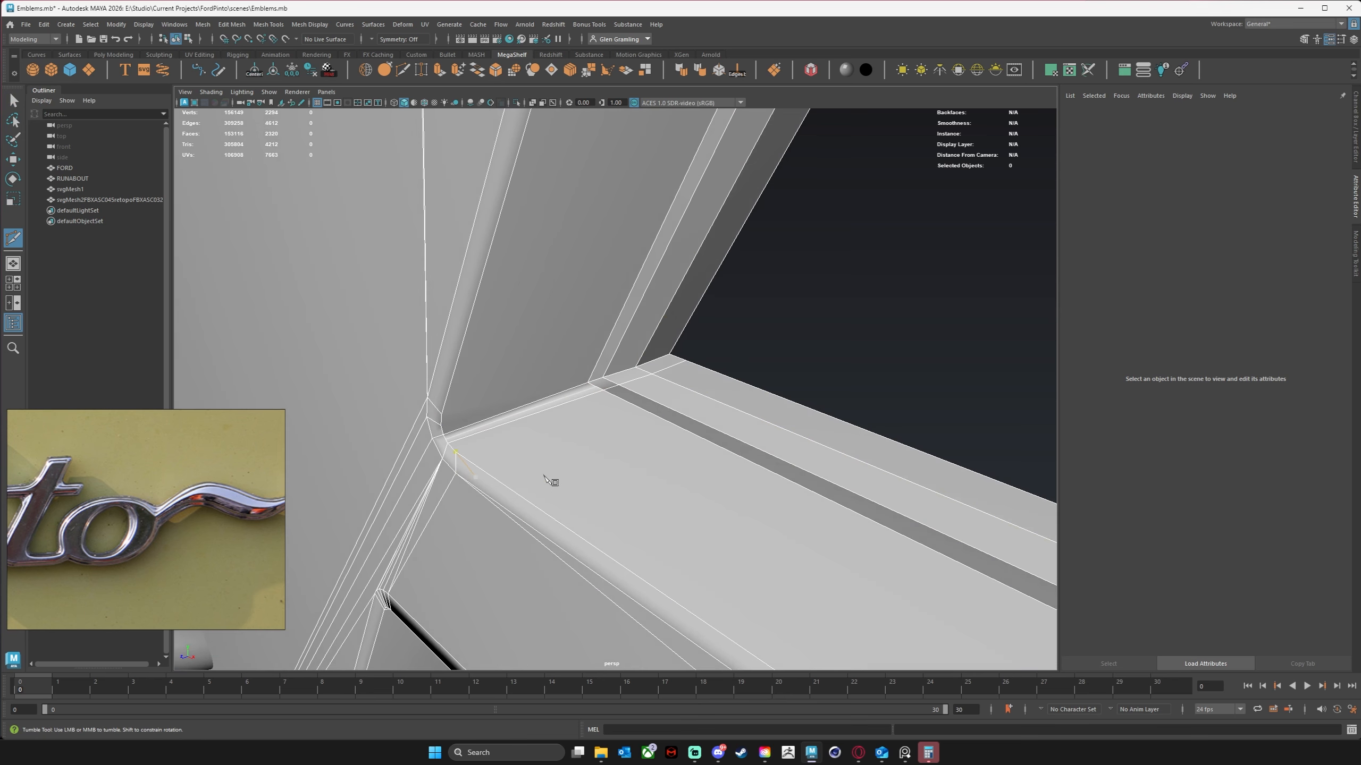
key(w)
mouse_move(660, 365)
alt+mouse_down()
mouse_move(679, 342)
mouse_move(683, 359)
mouse_move(709, 356)
mouse_move(269, 408)
mouse_move(582, 324)
alt+mouse_up()
key(ctrl+shift+x)
key(w)
right_drag(582, 326, 642, 311)
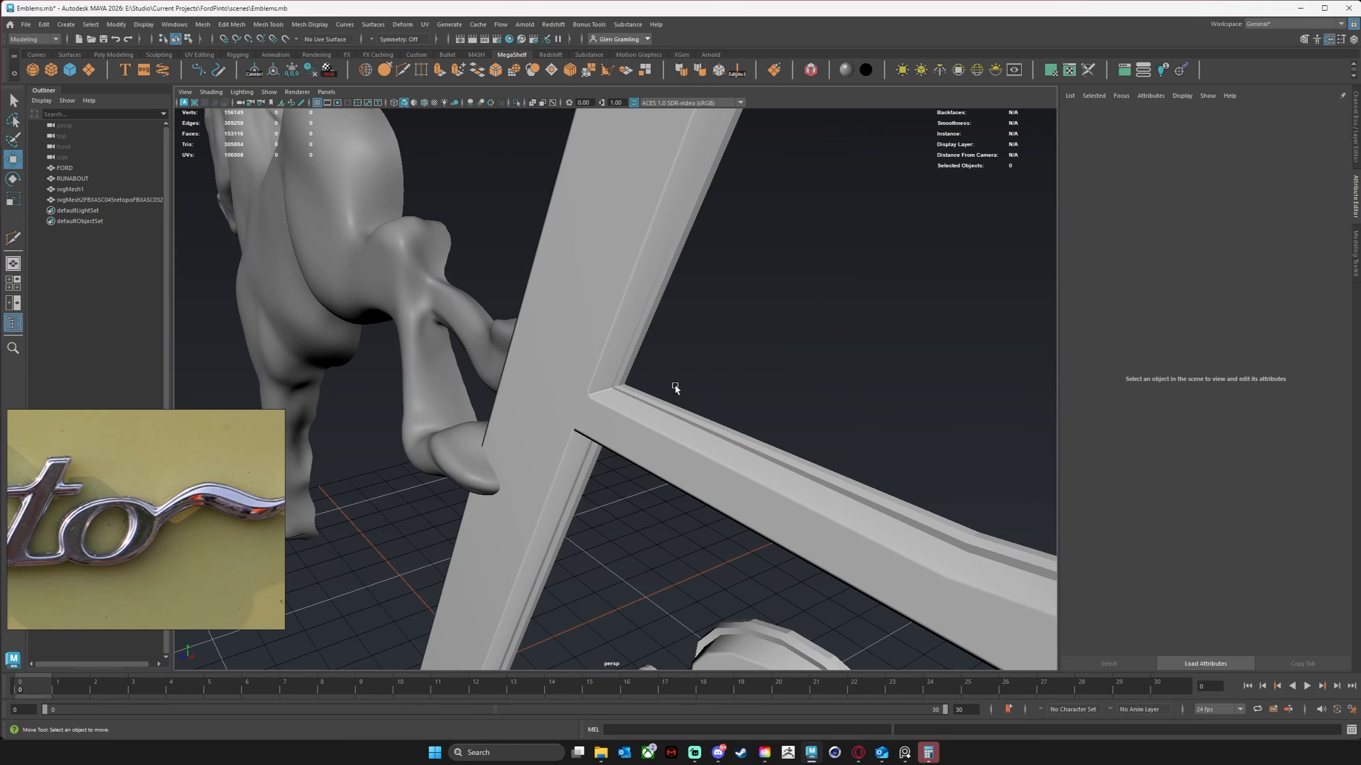
Examine the edge flow at the P's upper inner corner and at the corner above the crossbar.
alt+drag(643, 311, 682, 298)
alt+middle_drag(682, 299, 624, 371)
alt+right_drag(624, 371, 954, 380)
alt+drag(953, 381, 664, 249)
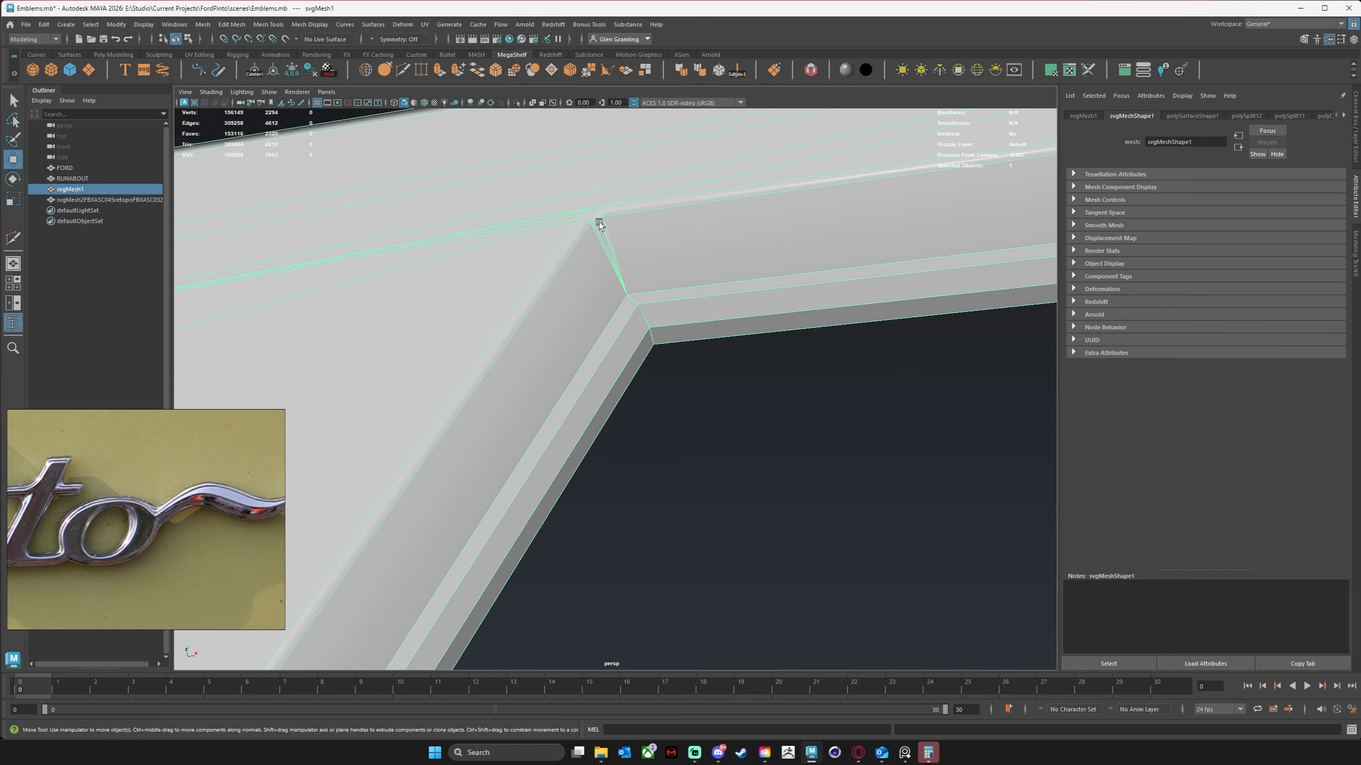
alt+middle_drag(608, 432, 781, 202)
alt+right_drag(780, 202, 620, 472)
alt+drag(620, 472, 663, 534)
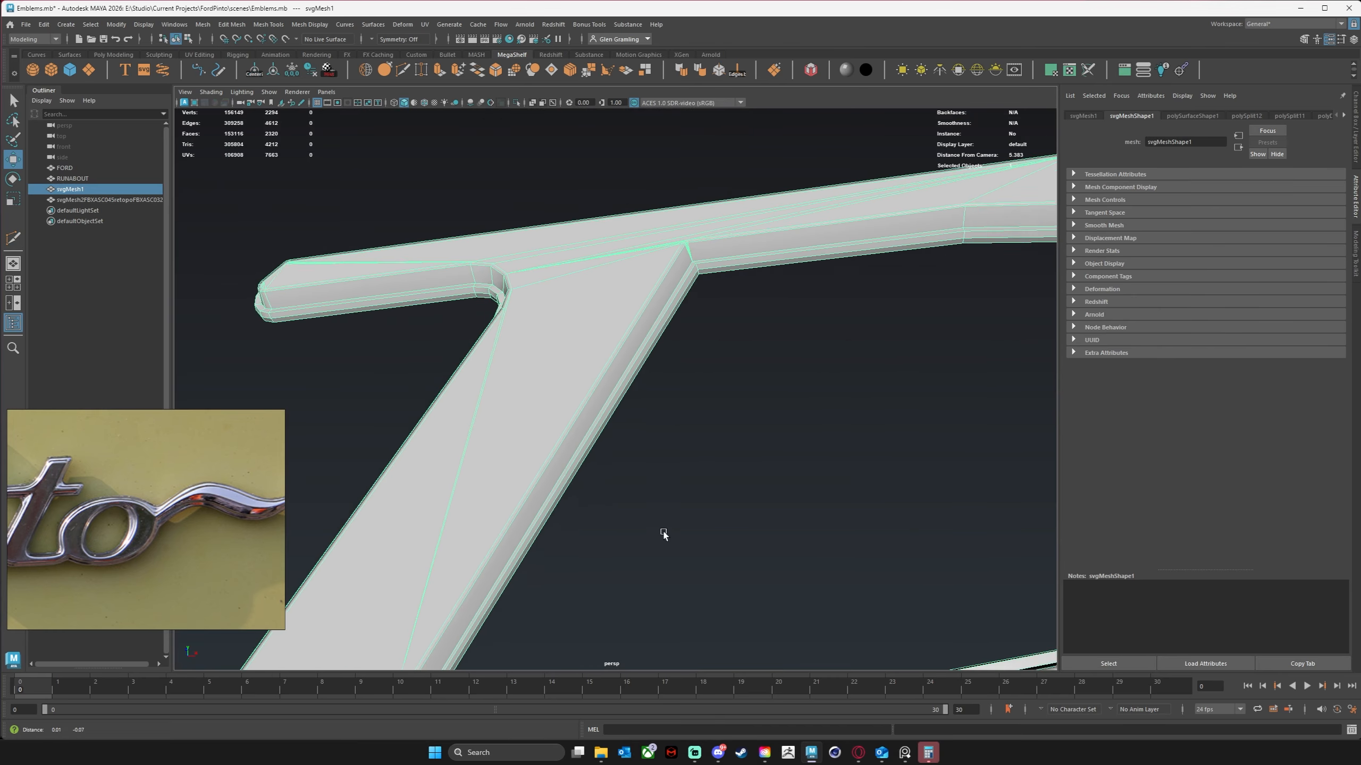
alt+middle_drag(663, 533, 547, 409)
alt+drag(547, 408, 499, 467)
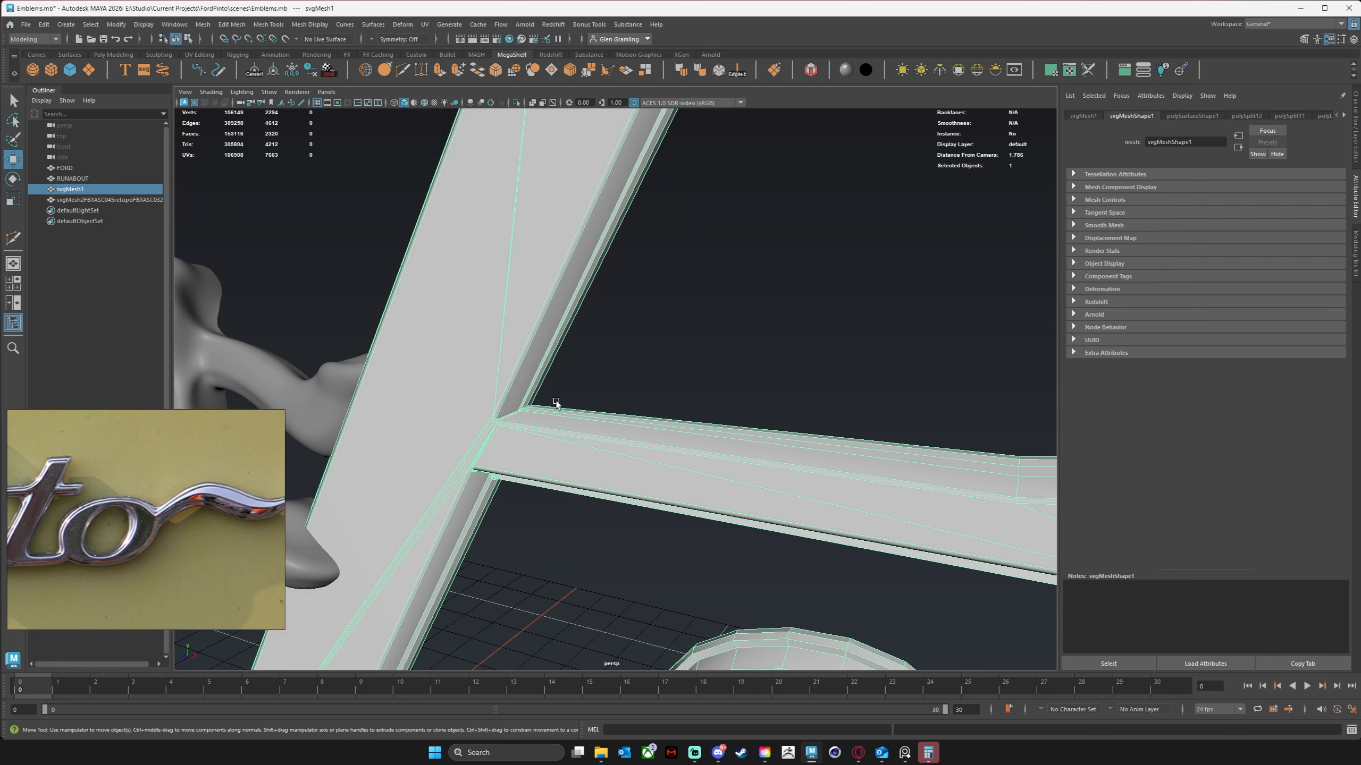
alt+drag(555, 536, 533, 476)
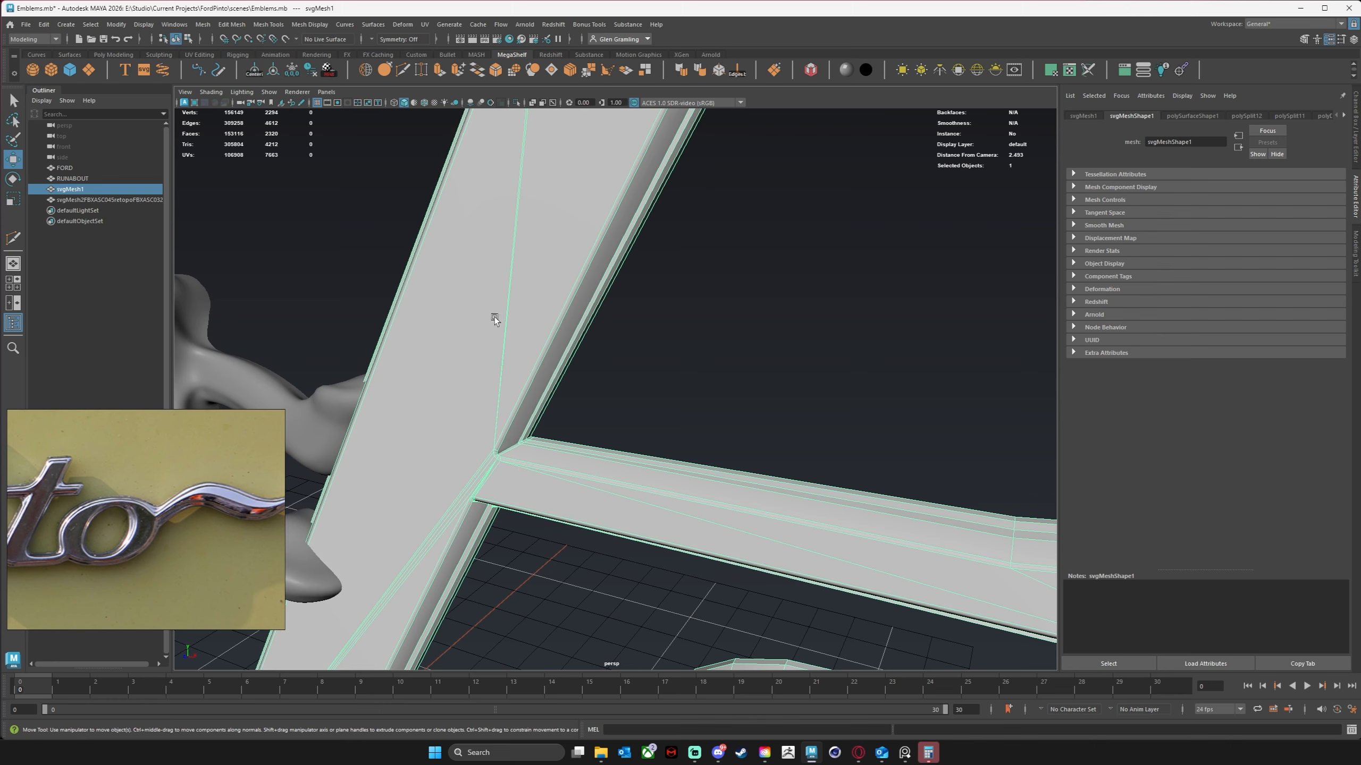
alt+drag(495, 317, 726, 244)
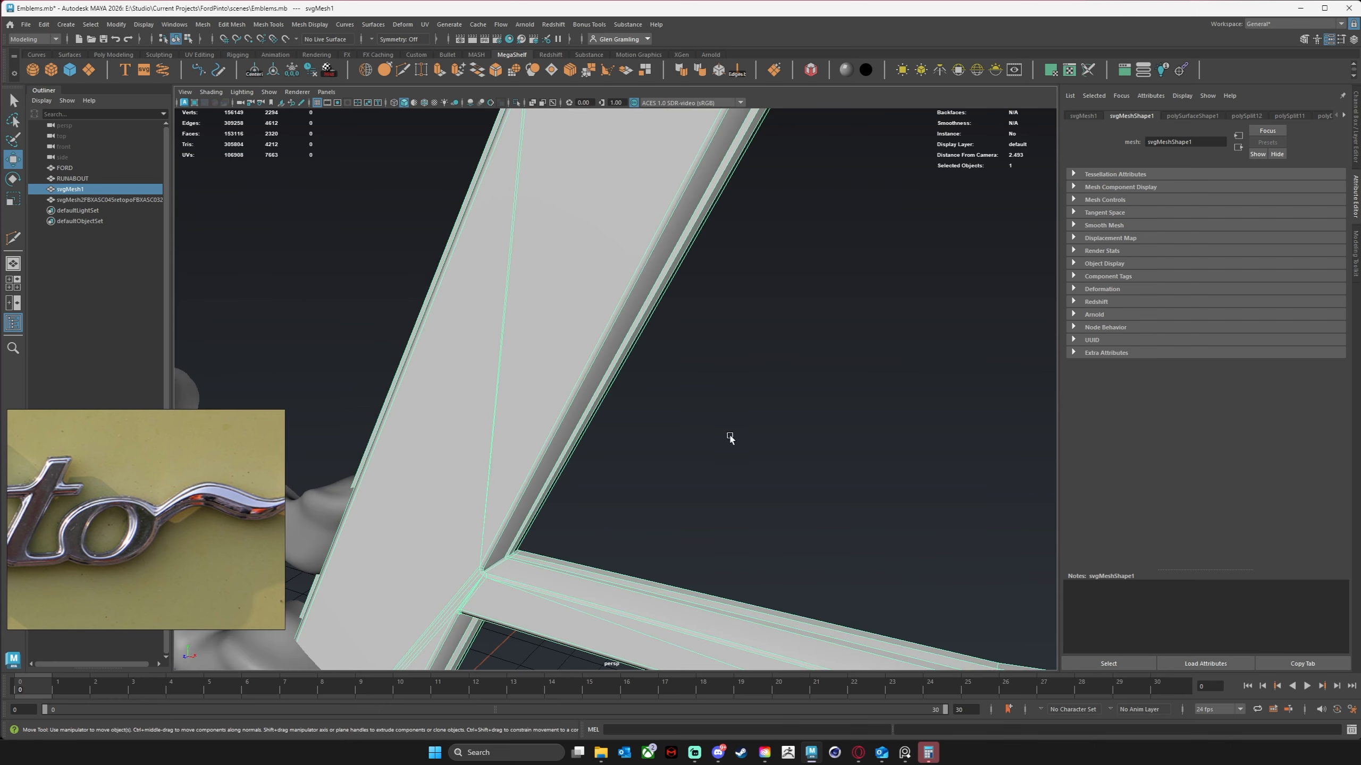
alt+drag(776, 300, 576, 394)
alt+drag(623, 289, 534, 386)
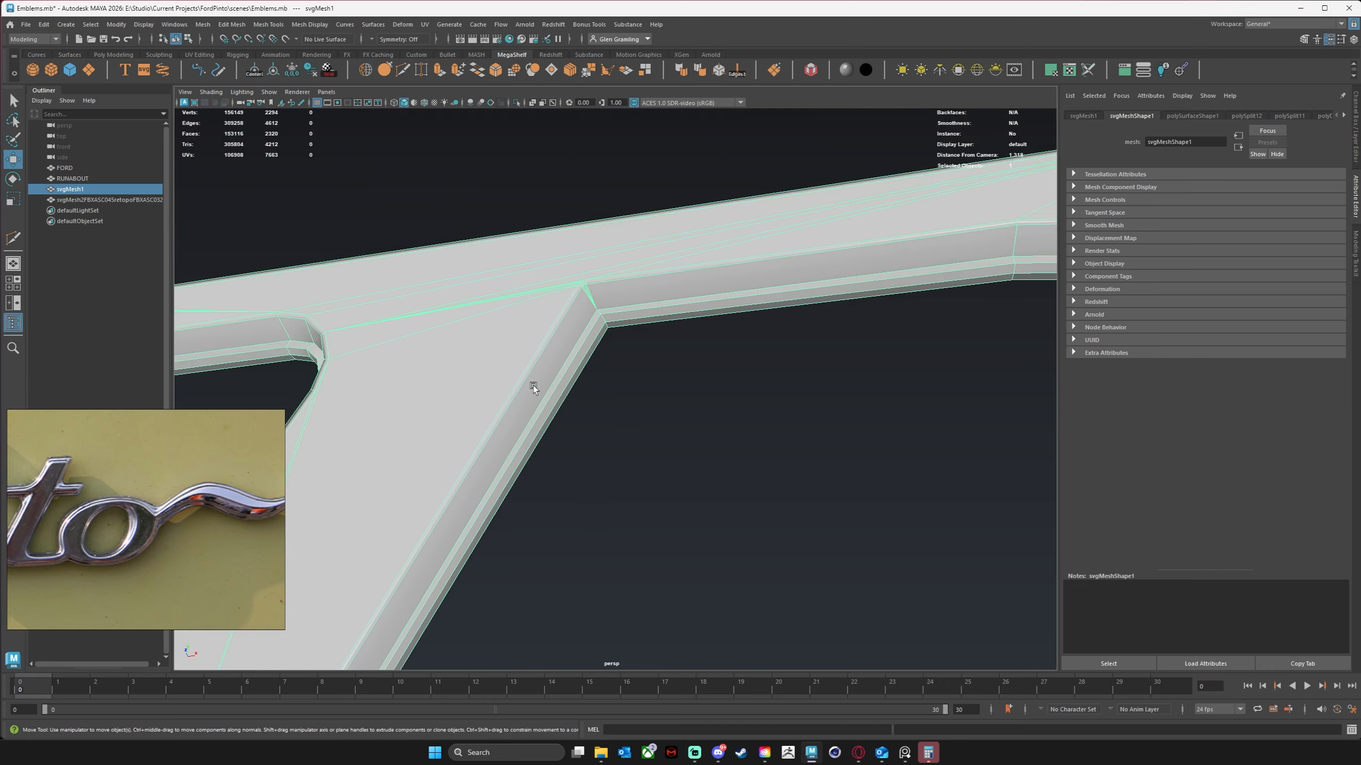
Delete the fan of edges on the inner wall that converge on one vertex at the P's upper inner corner.
alt+right_drag(533, 386, 699, 307)
alt+drag(698, 306, 595, 251)
alt+middle_drag(595, 251, 690, 369)
alt+drag(690, 369, 587, 278)
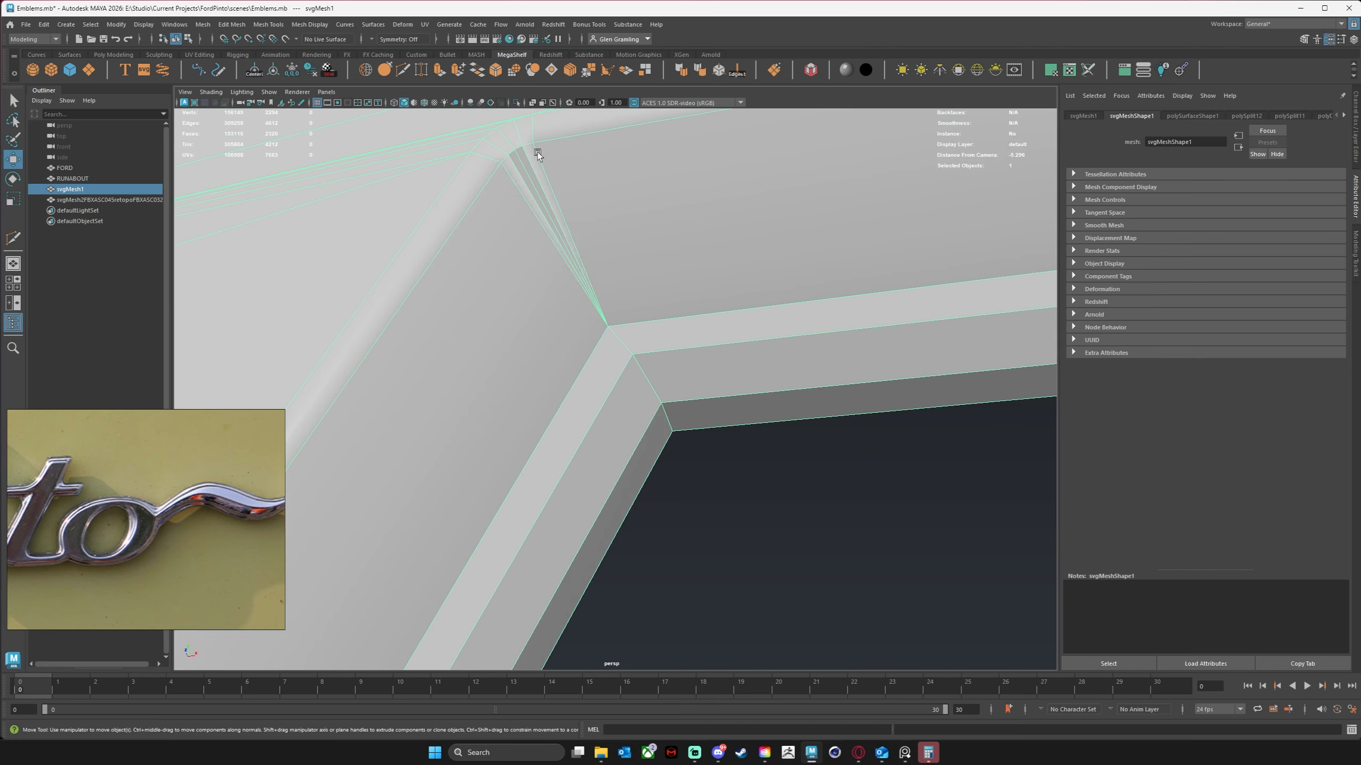
right_drag(537, 152, 537, 130)
click(544, 169)
shift+click(531, 167)
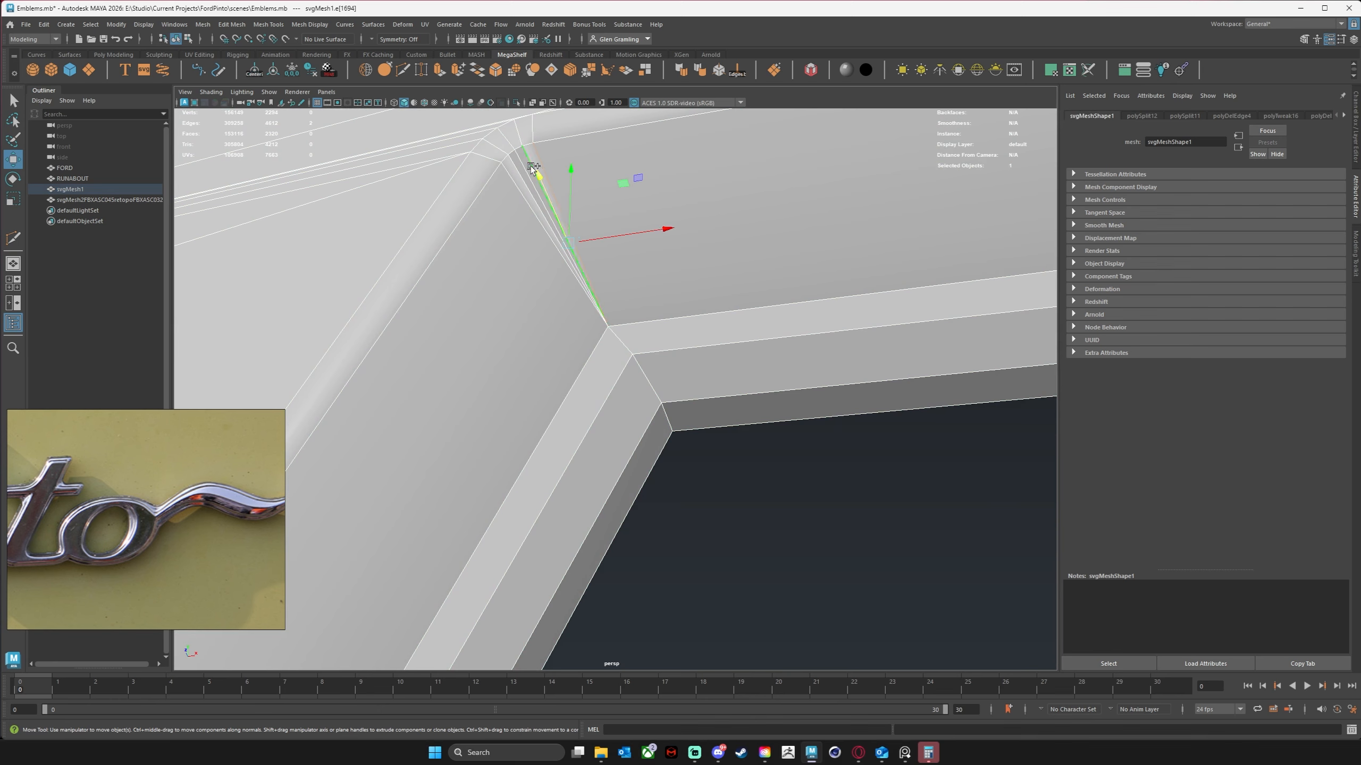
shift+click(529, 186)
shift+click(527, 201)
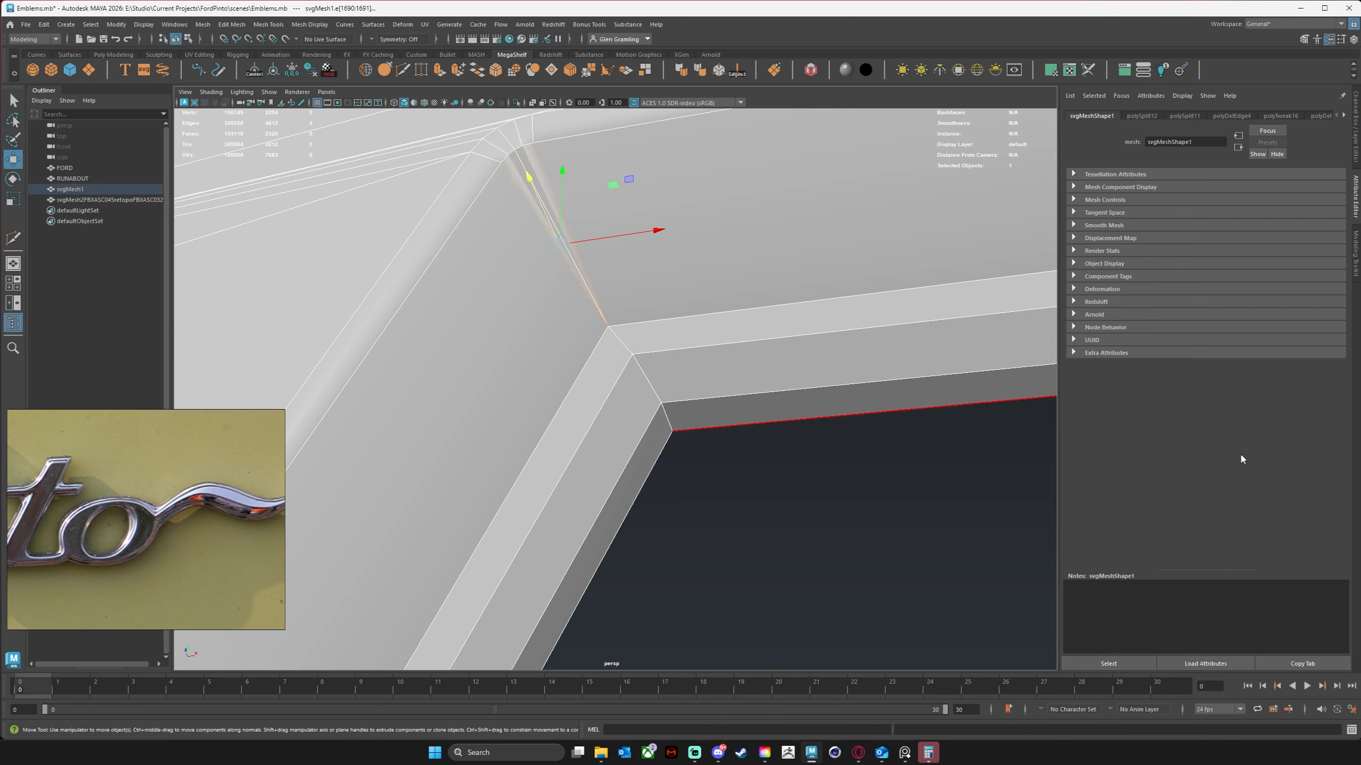
key(Delete)
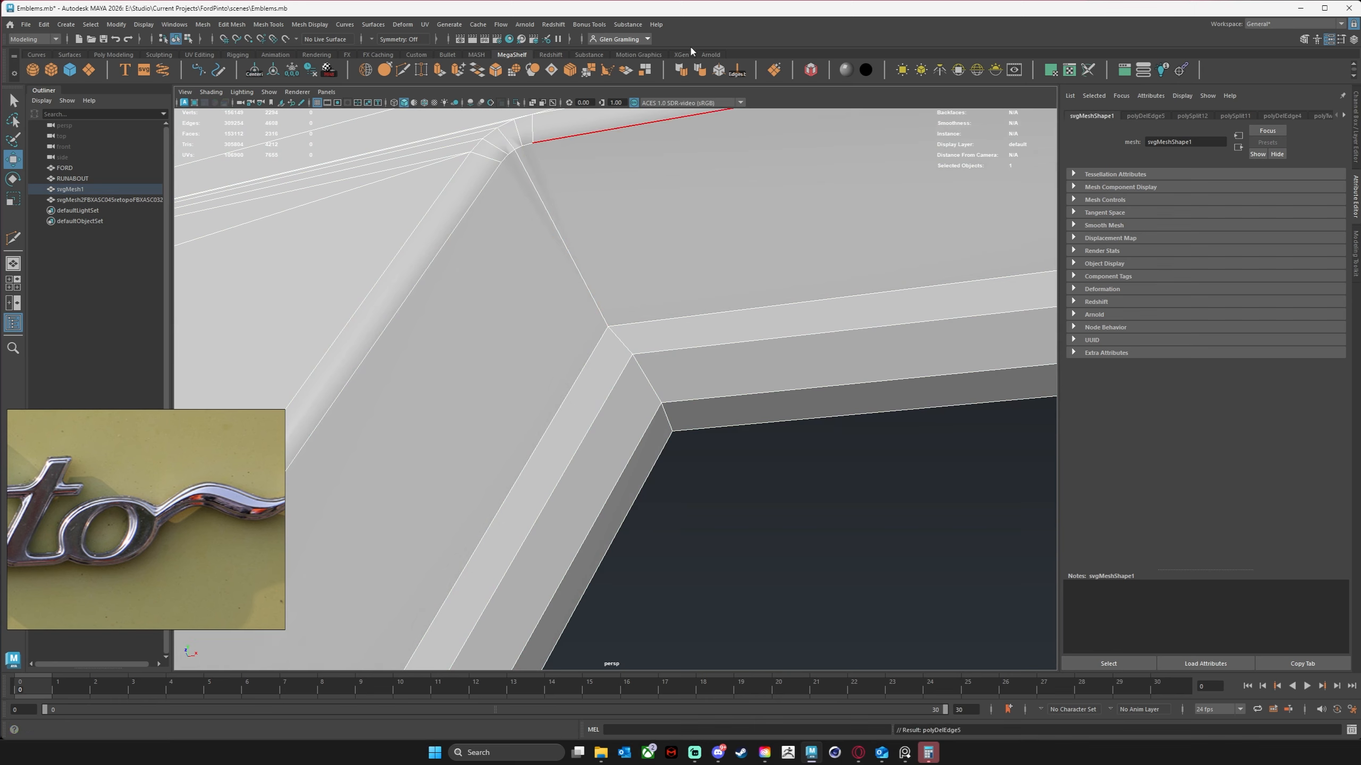
Insert edge loops across the rim on the top-bar side, close to the P's upper inner corner, with Multi-Cut.
click(401, 70)
click(623, 324)
ctrl+click(645, 348)
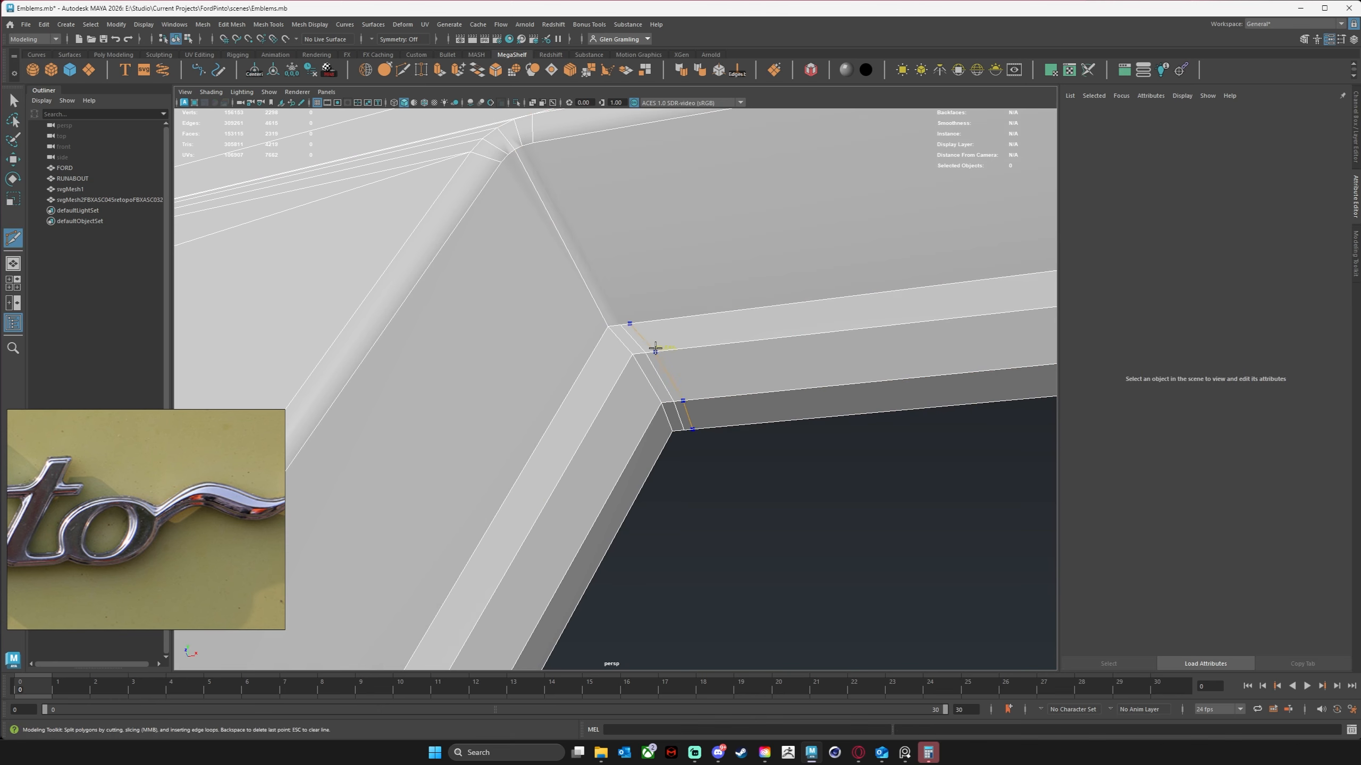
ctrl+click(659, 346)
ctrl+click(623, 362)
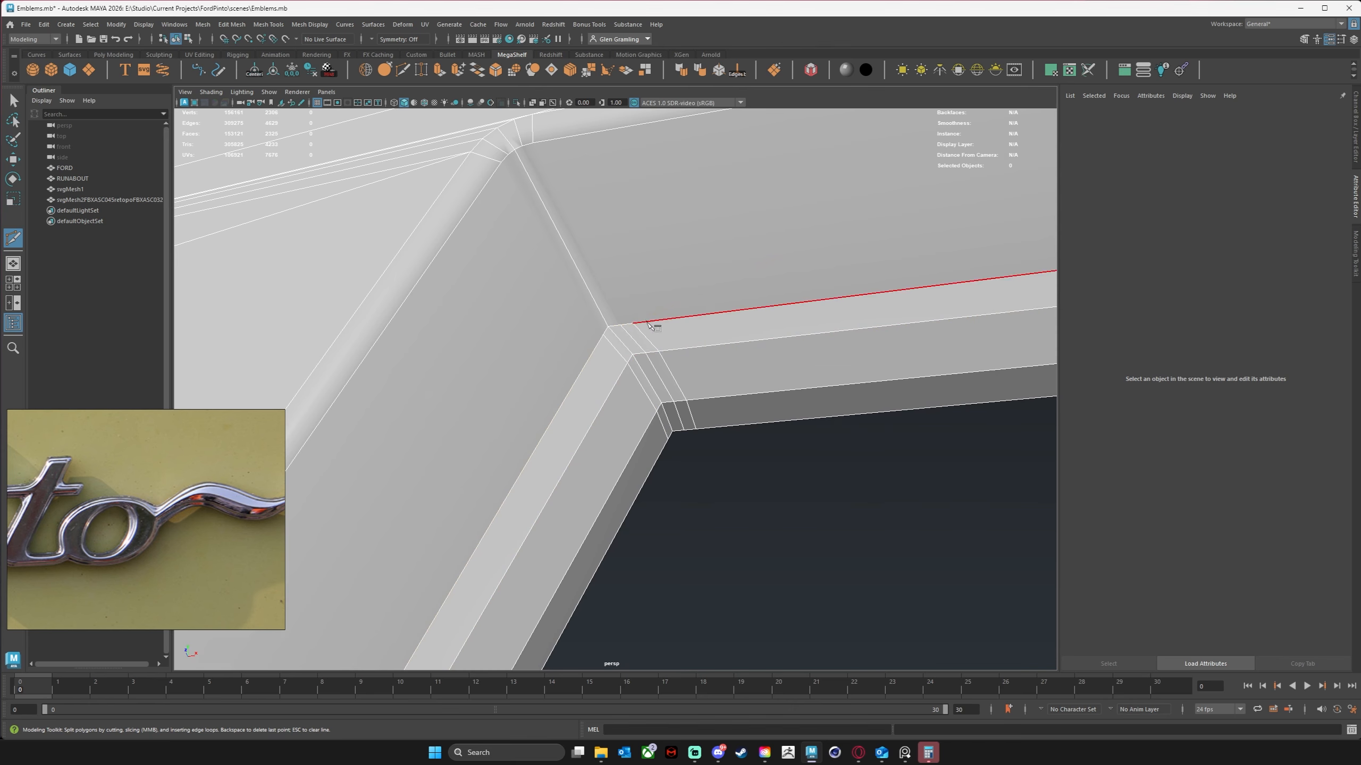
Cut across the inner wall to connect the upper inner corner's bevel vertices to the ends of the rim loops.
alt+drag(652, 324, 647, 313)
alt+middle_drag(583, 218, 631, 253)
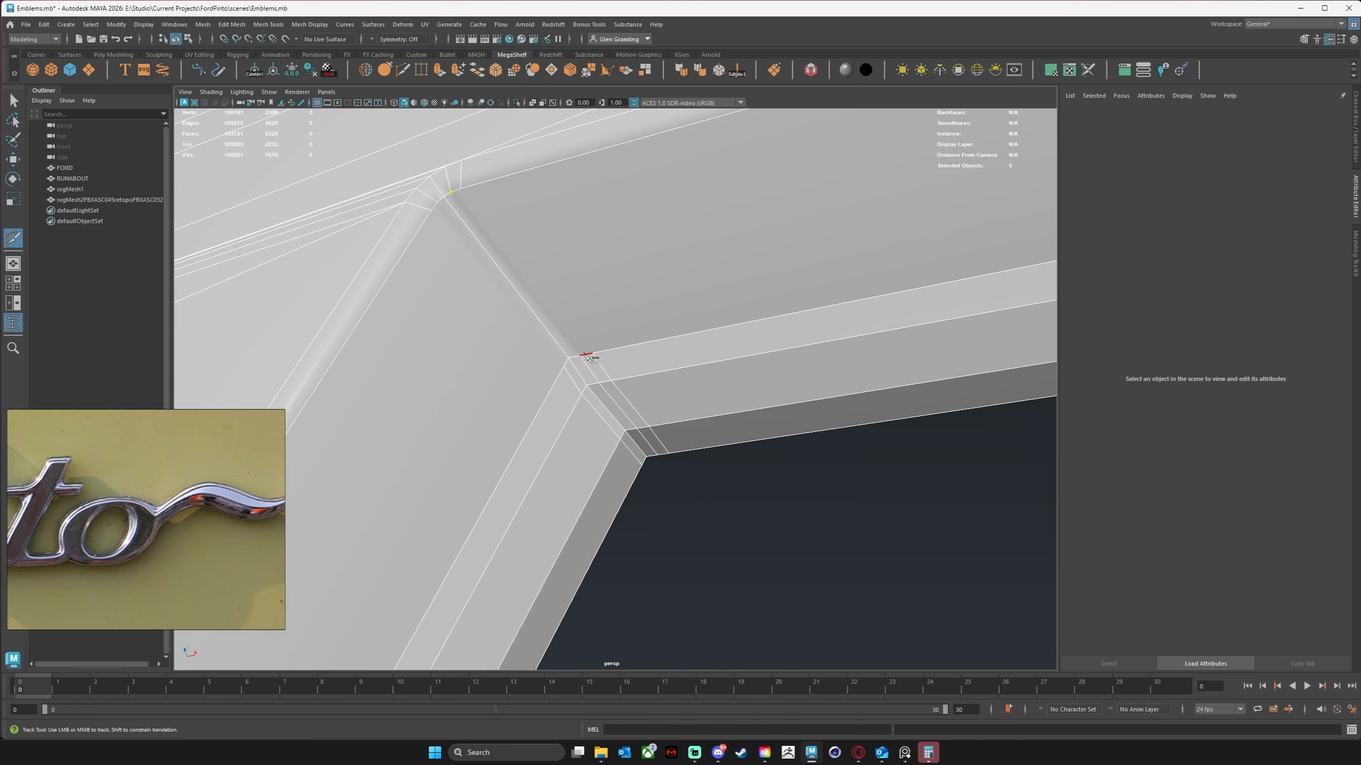
key(Return)
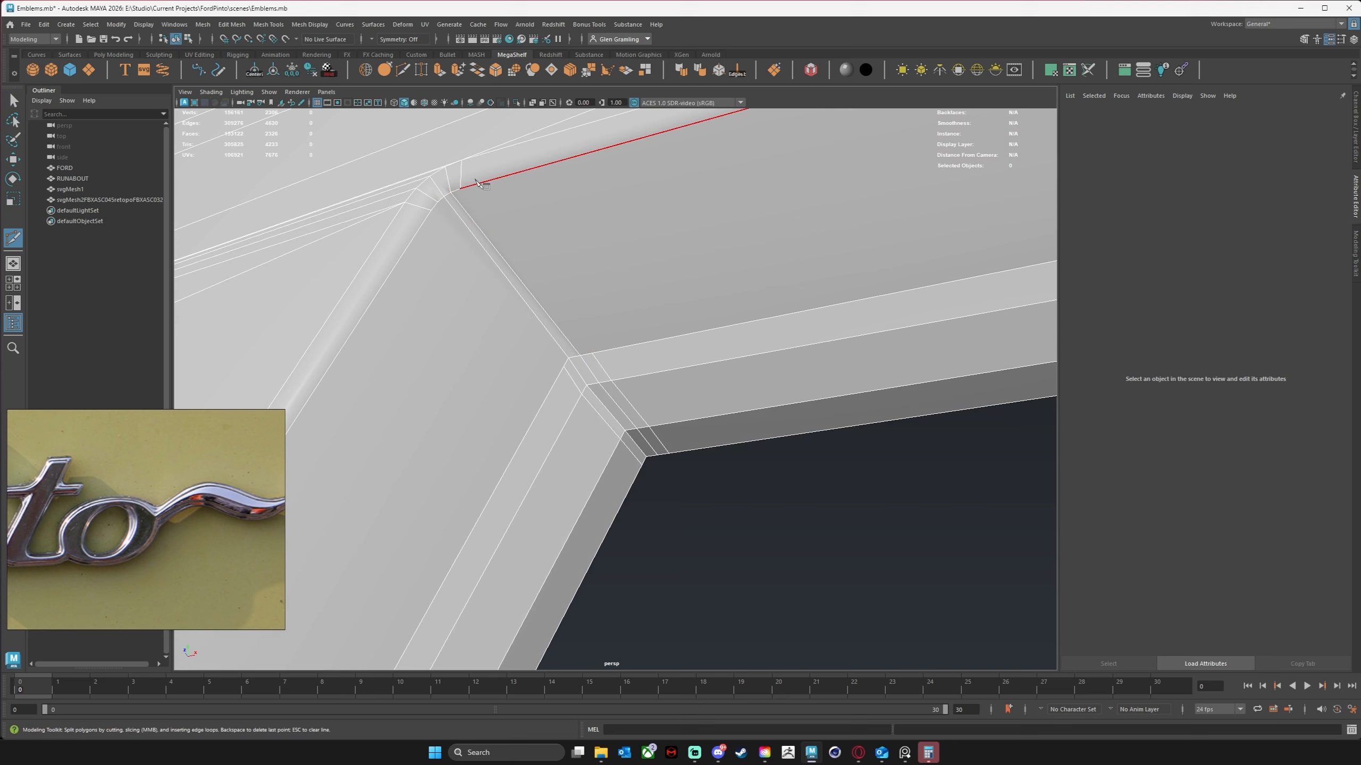
drag(476, 183, 430, 200)
key(q)
key(g)
click(430, 213)
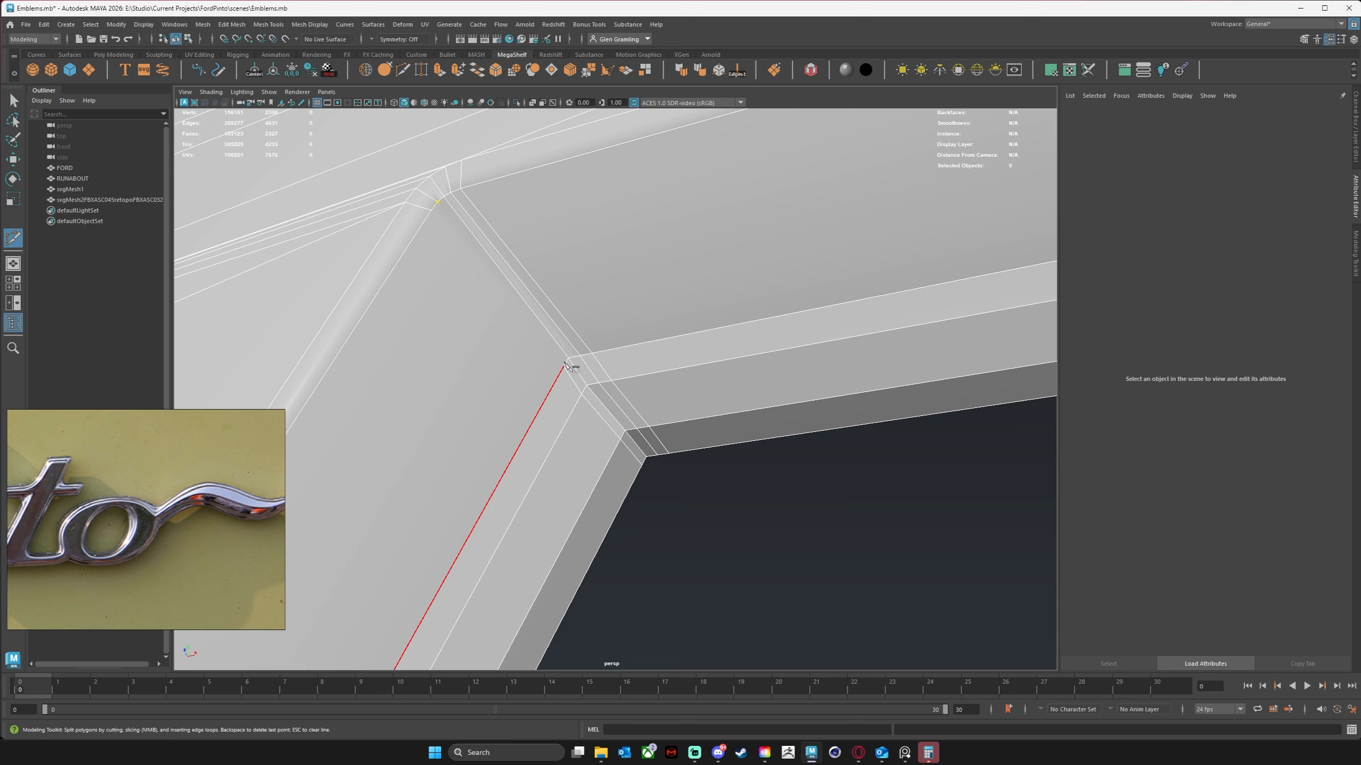
key(q)
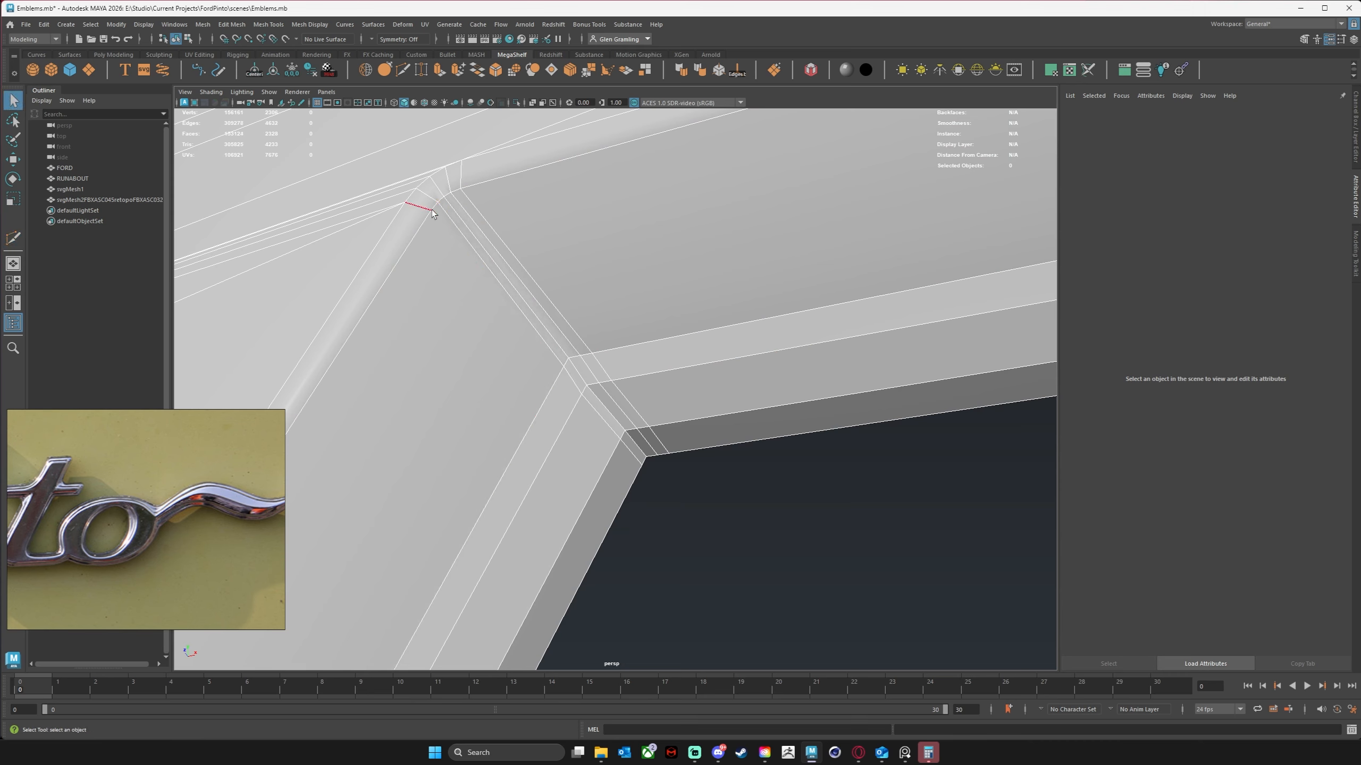
Try to cut from the stem-side bevel vertex of the upper inner corner across the rim to its outer edge.
key(g)
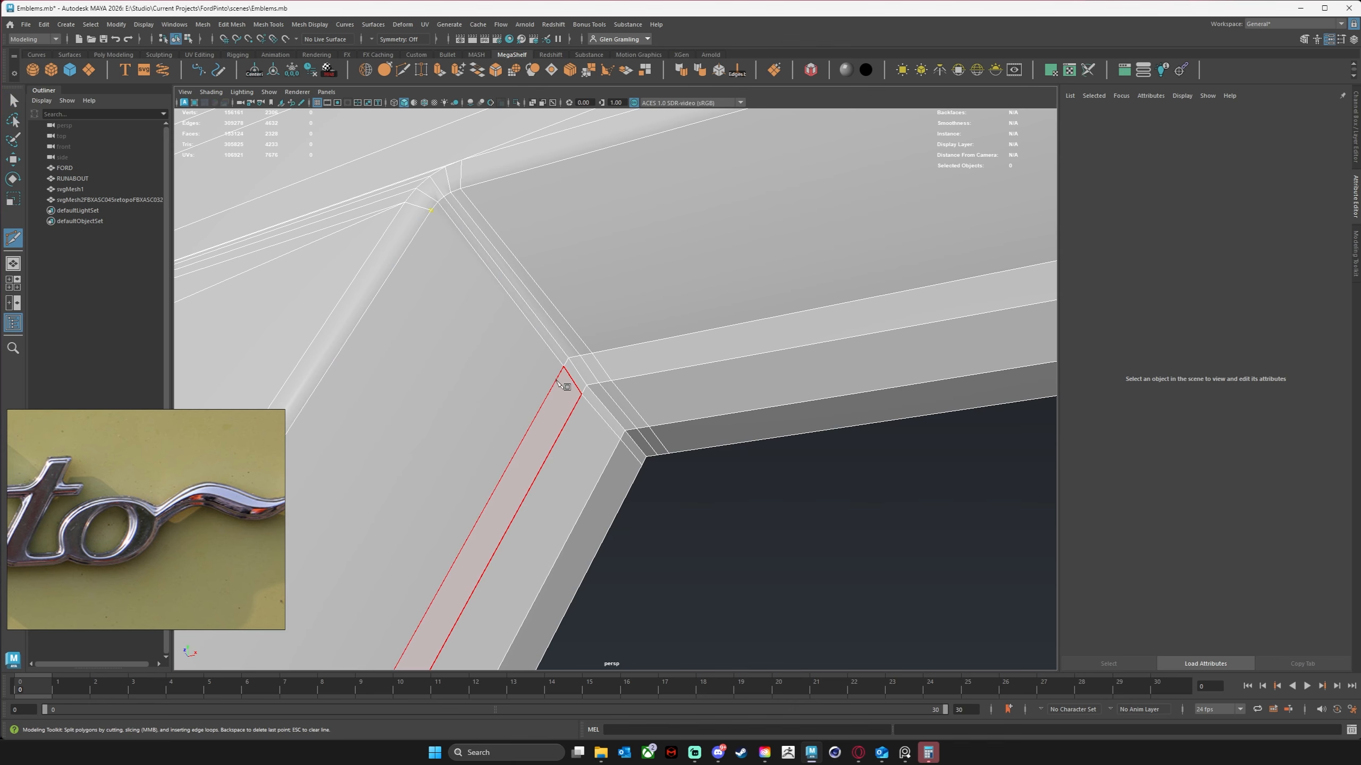
click(635, 477)
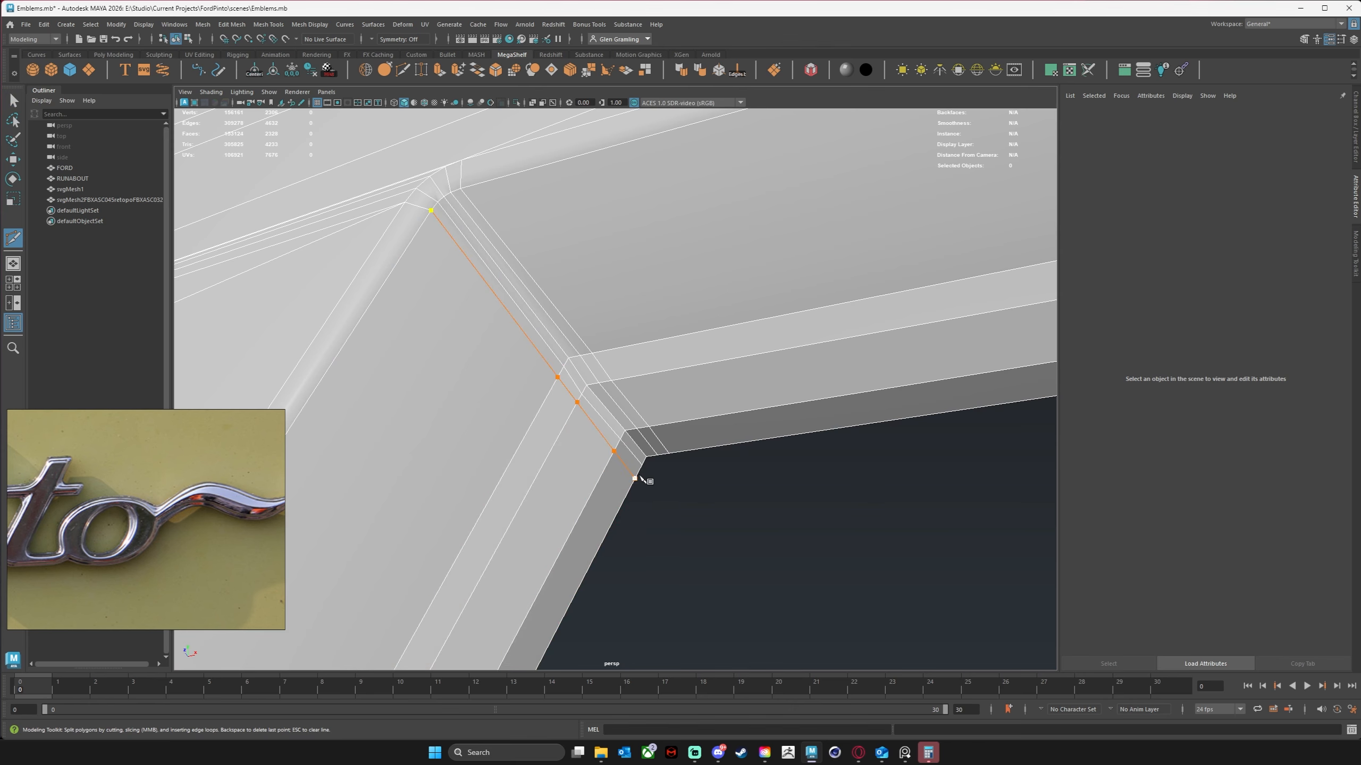
key(q)
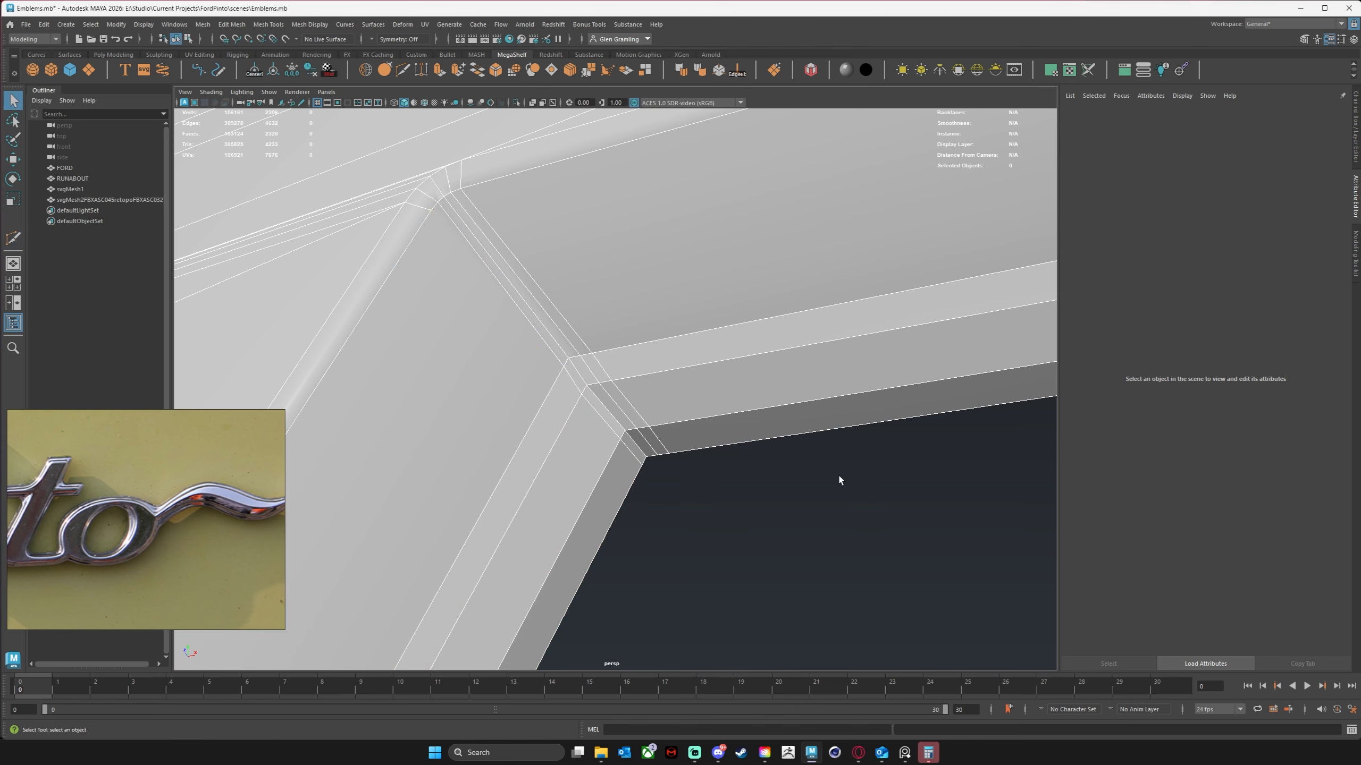
Cut an edge down the inner wall from the upper inner corner's stem-side bevel vertex to the rim's corner vertex.
alt+drag(501, 236, 562, 313)
alt+middle_drag(777, 553, 749, 342)
alt+right_drag(748, 343, 576, 517)
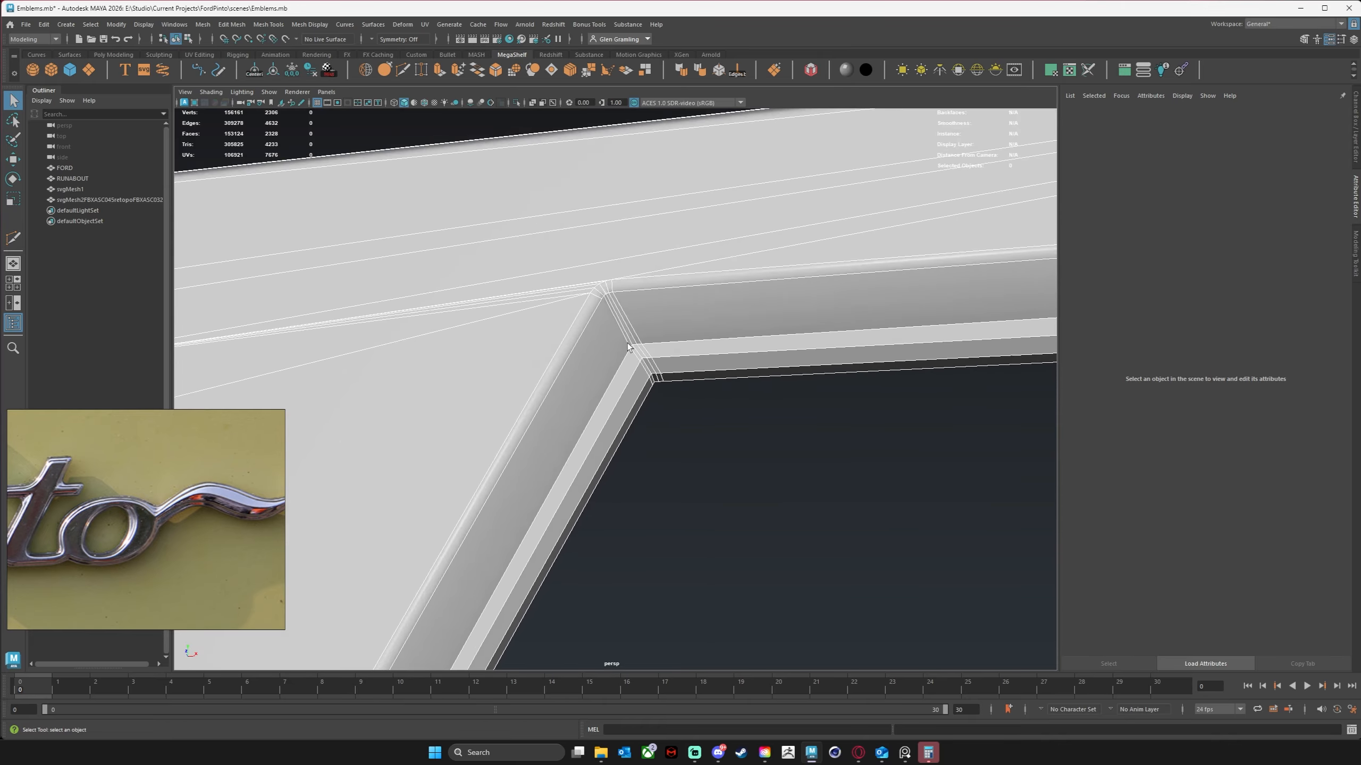
alt+drag(576, 517, 515, 376)
alt+middle_drag(514, 377, 617, 256)
alt+right_drag(617, 256, 489, 493)
alt+drag(489, 493, 516, 520)
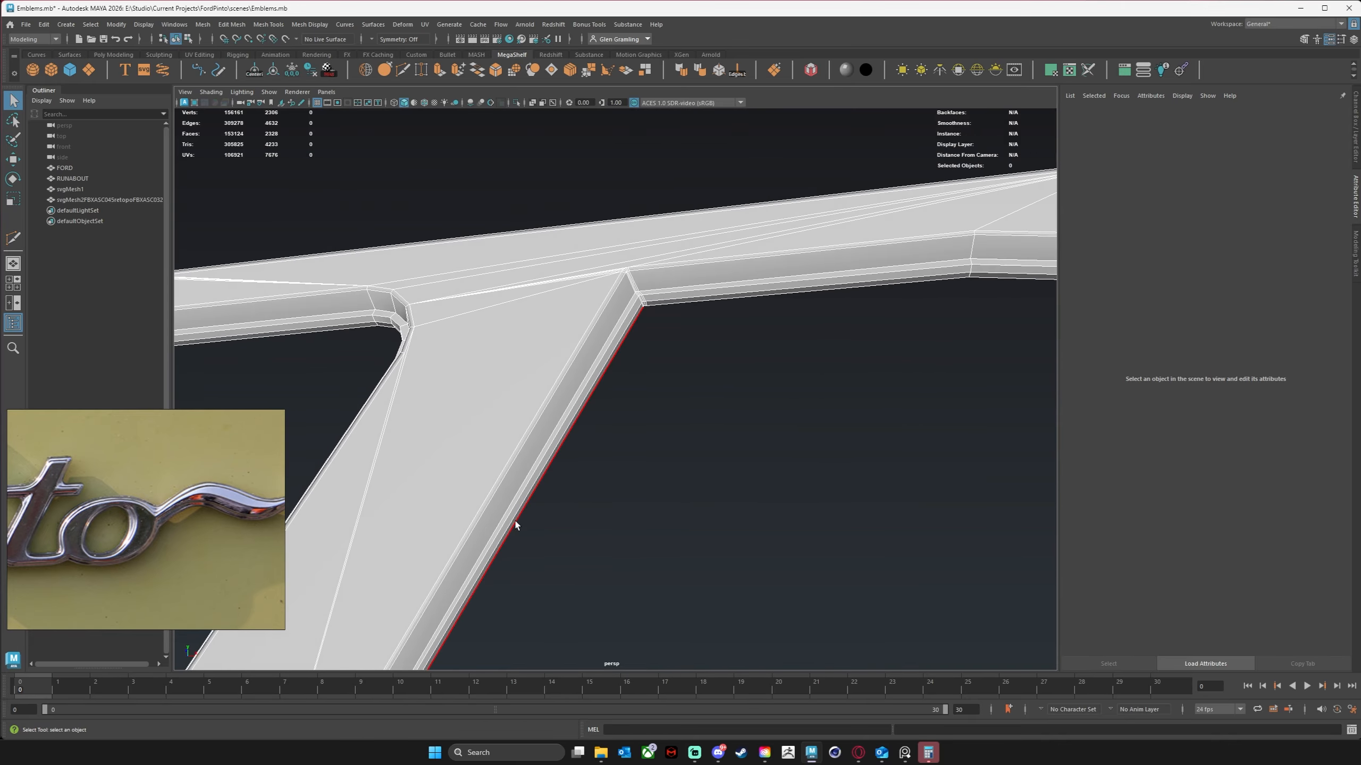
alt+middle_drag(513, 390, 498, 477)
alt+right_drag(497, 476, 739, 349)
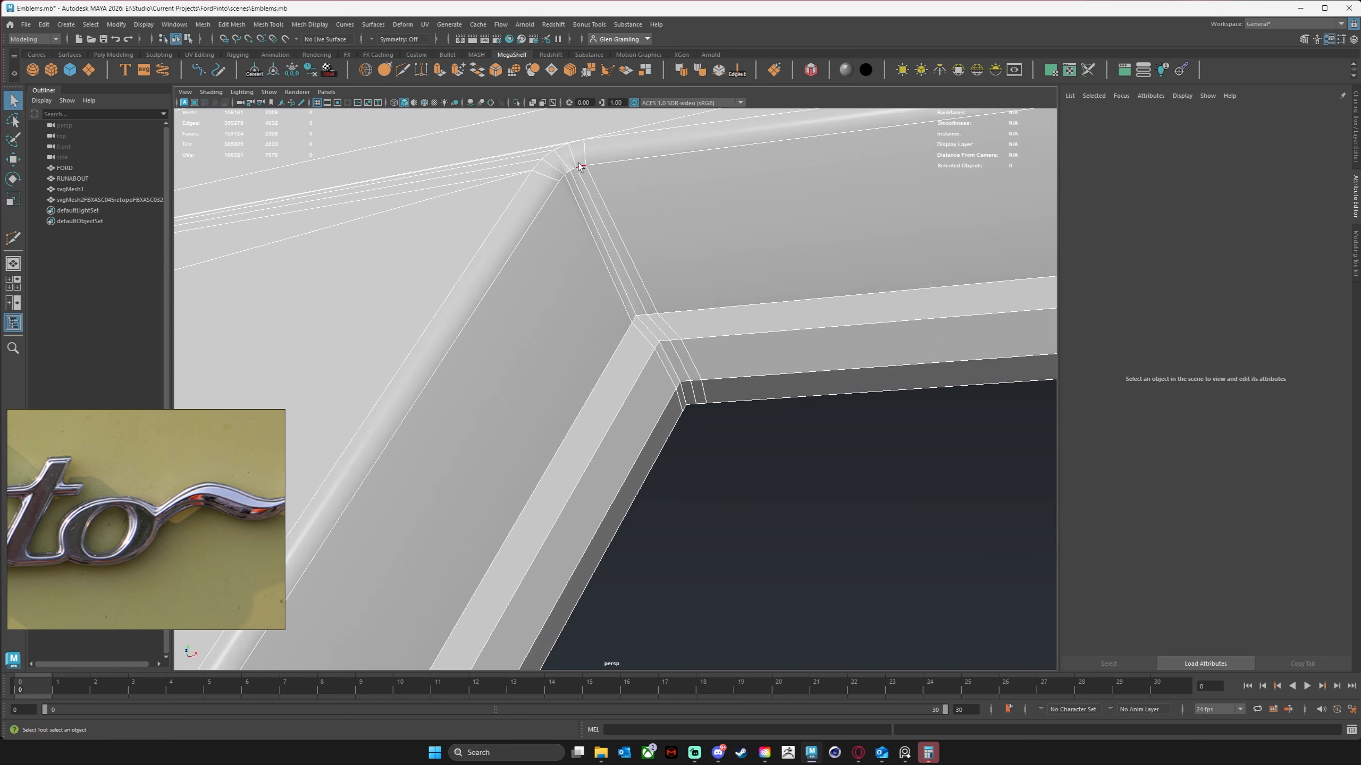
key(ctrl+shift+x)
click(559, 182)
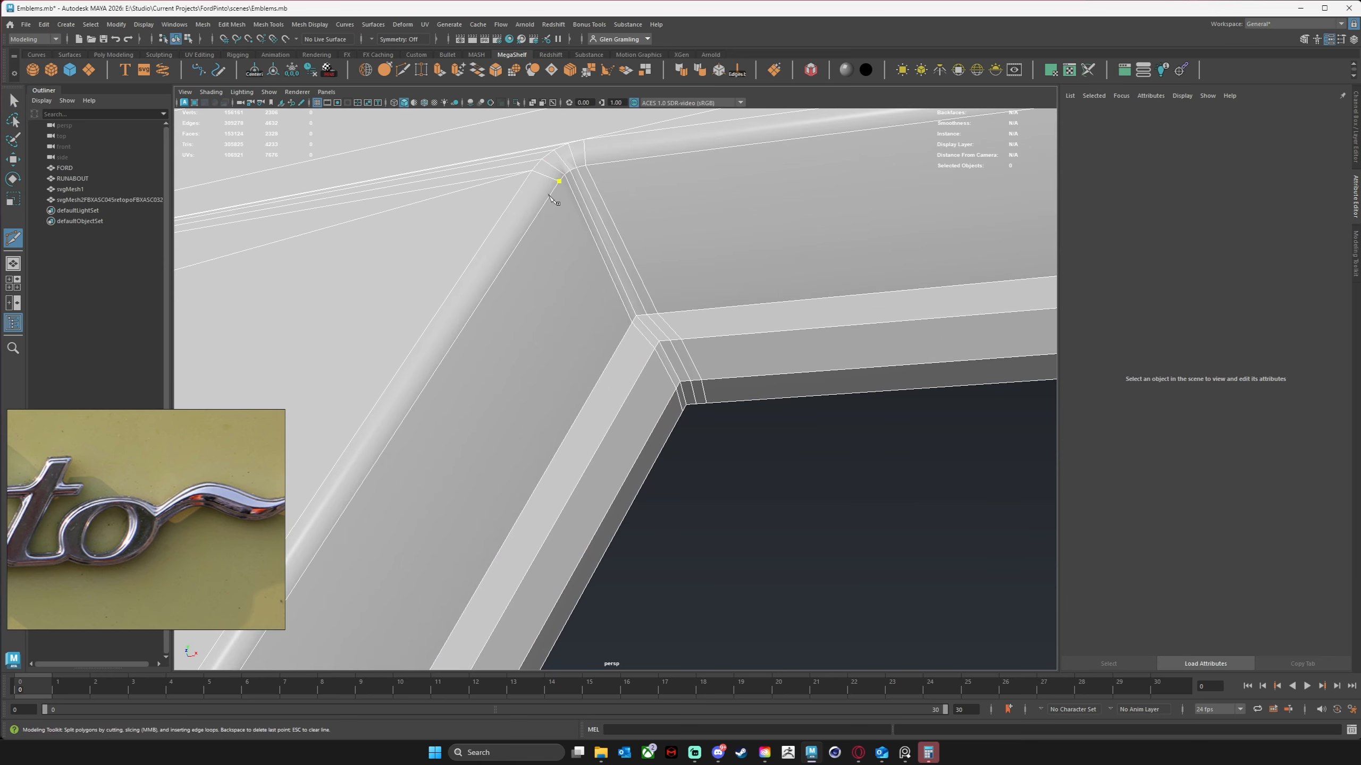
click(632, 321)
key(q)
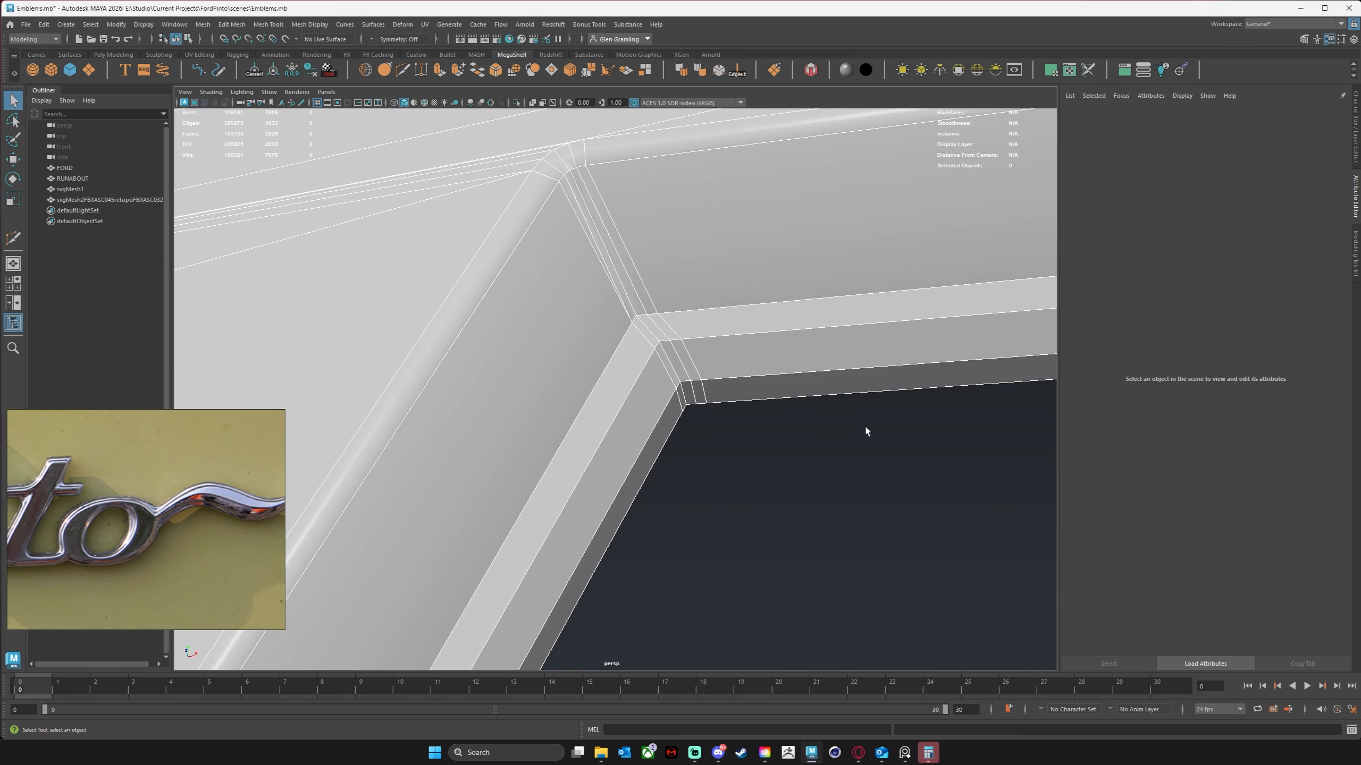
Insert edge loops across the rim on both sides of the P's corner above the crossbar.
alt+drag(589, 286, 429, 221)
mouse_move(632, 300)
alt+right_down()
mouse_move(704, 295)
mouse_move(623, 295)
mouse_move(629, 277)
alt+right_up()
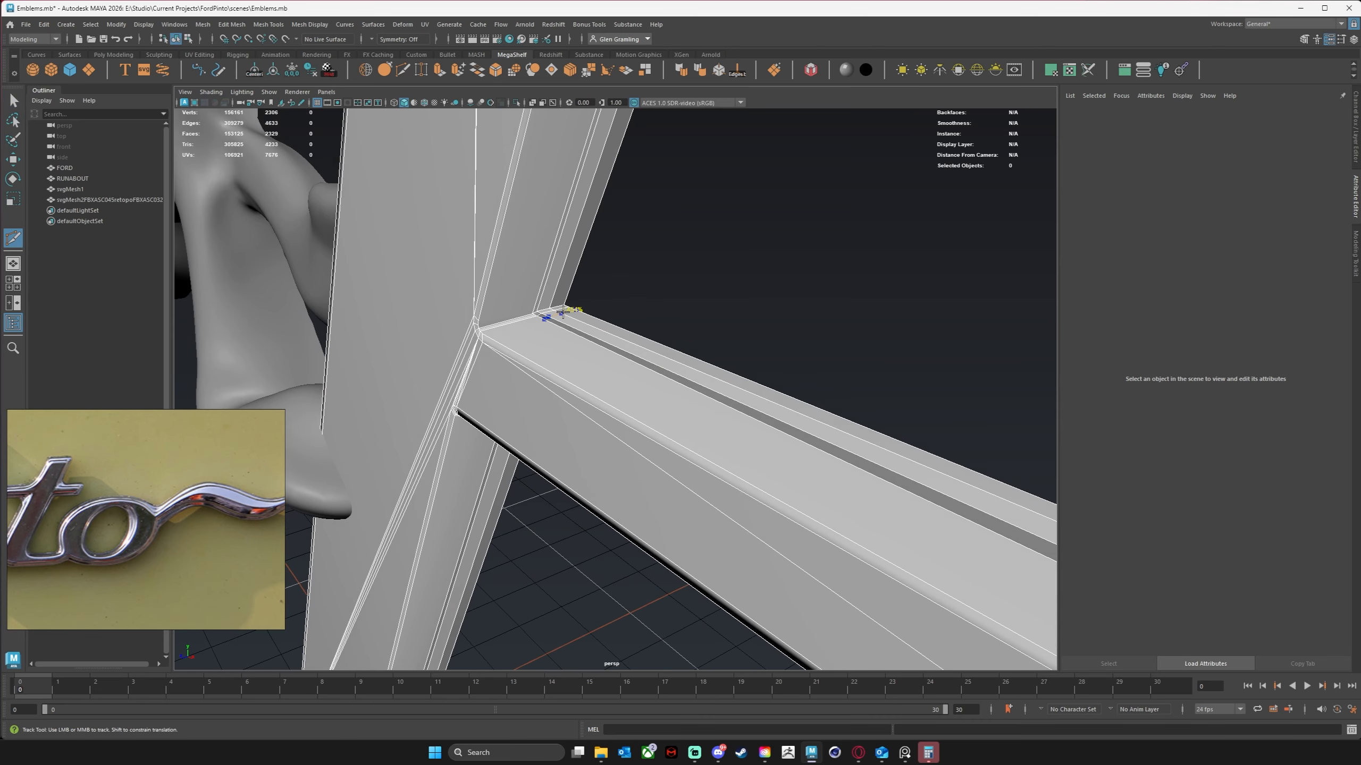
click(561, 313)
ctrl+click(559, 295)
Connect the crossbar-side rim loop's inner end to the corner's bevel vertex with a cut along the wall.
alt+drag(568, 299, 647, 336)
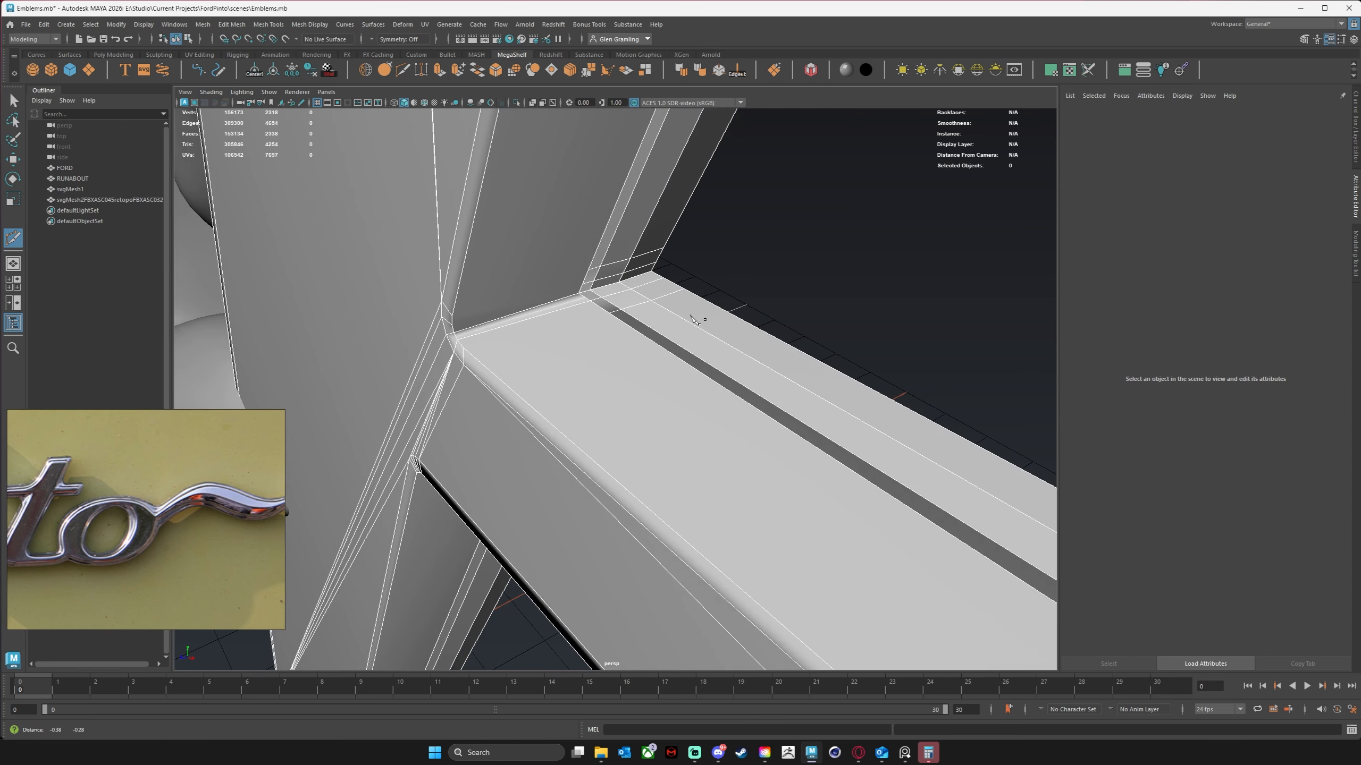
alt+right_drag(647, 336, 664, 329)
click(622, 293)
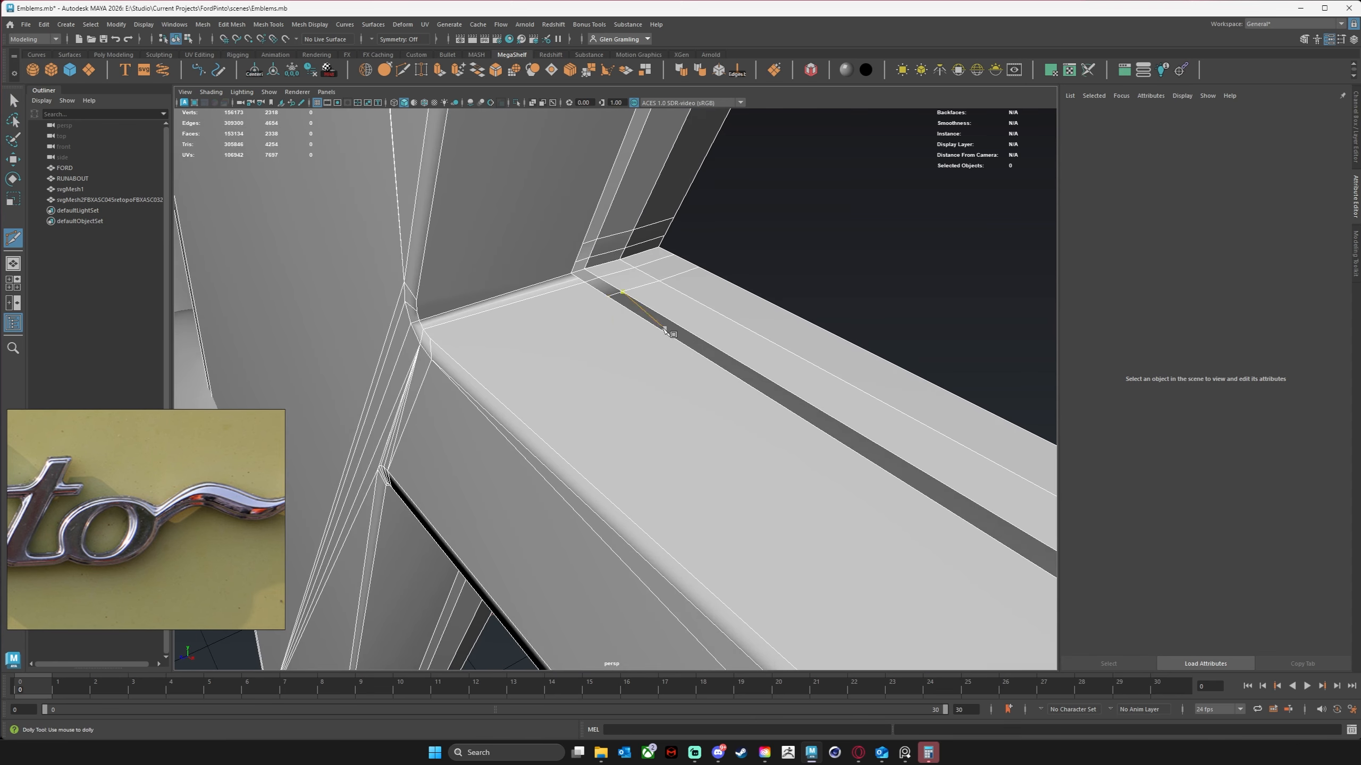
click(436, 349)
key(q)
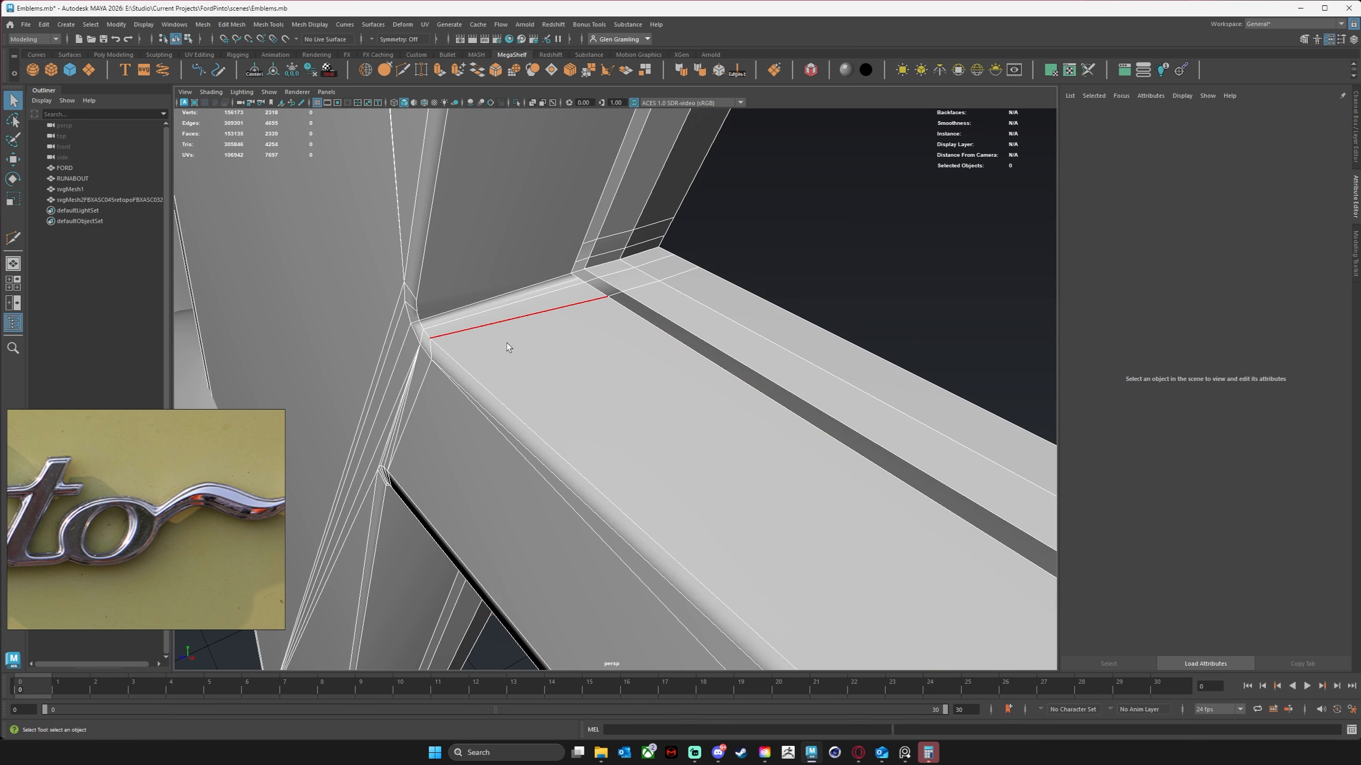
Cut two edges across the stem-side wall from the rim loops' inner ends to the bevel vertices of the corner above the crossbar.
alt+middle_drag(550, 254, 565, 265)
key(ctrl+shift+x)
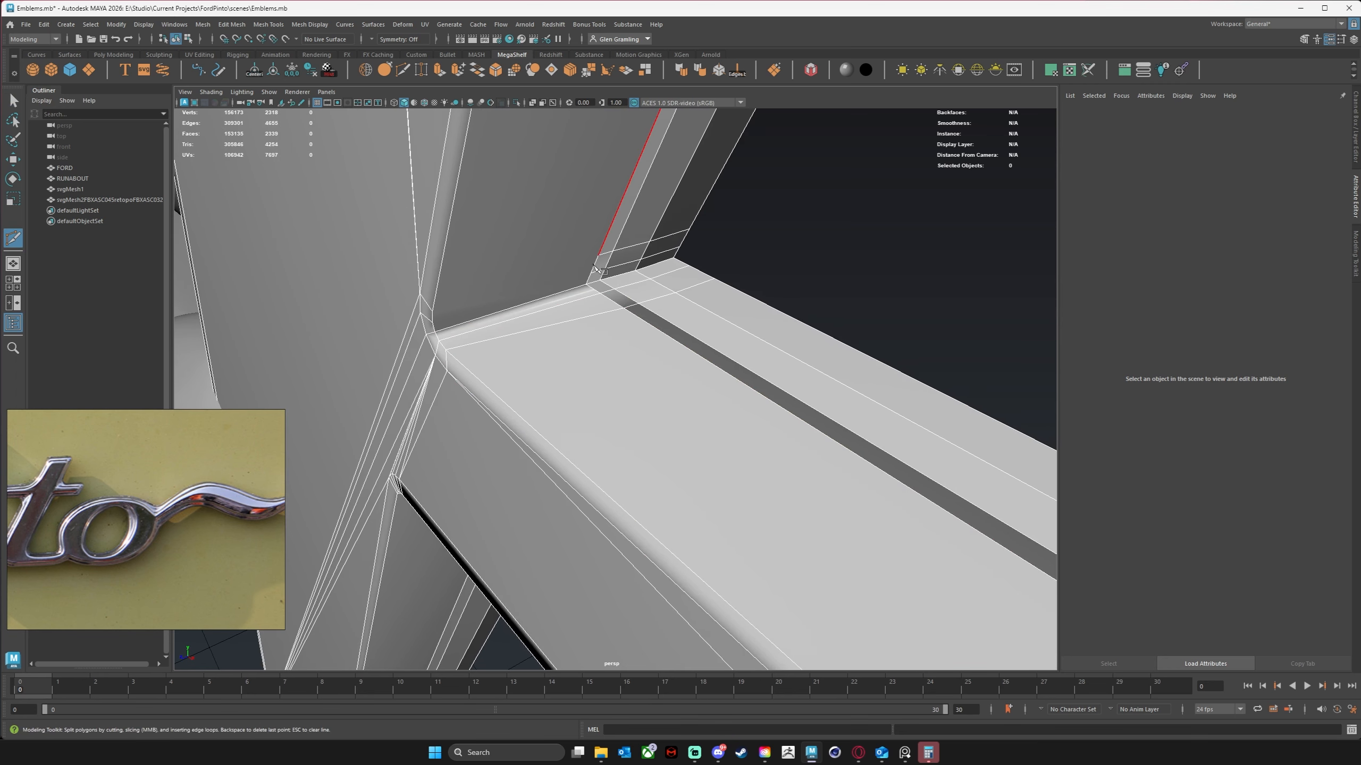
click(595, 269)
click(431, 335)
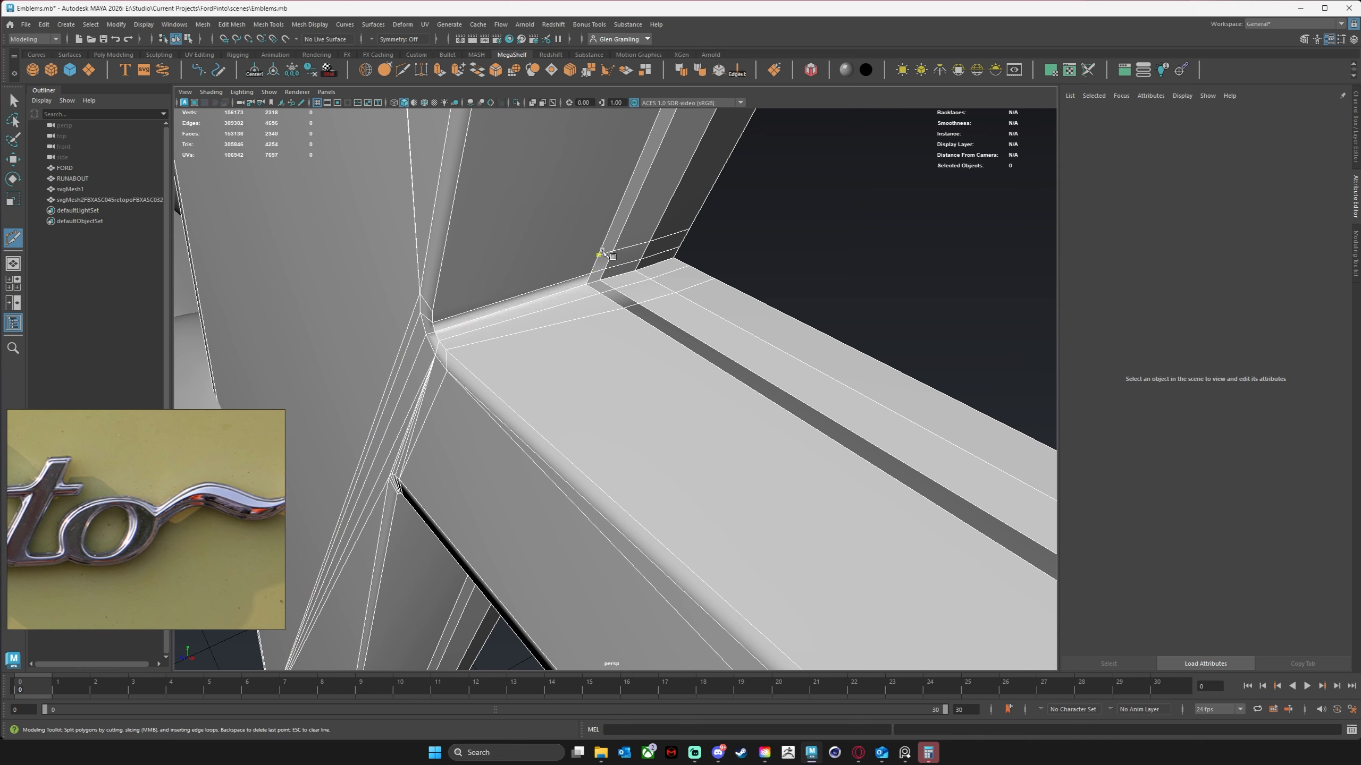
click(596, 263)
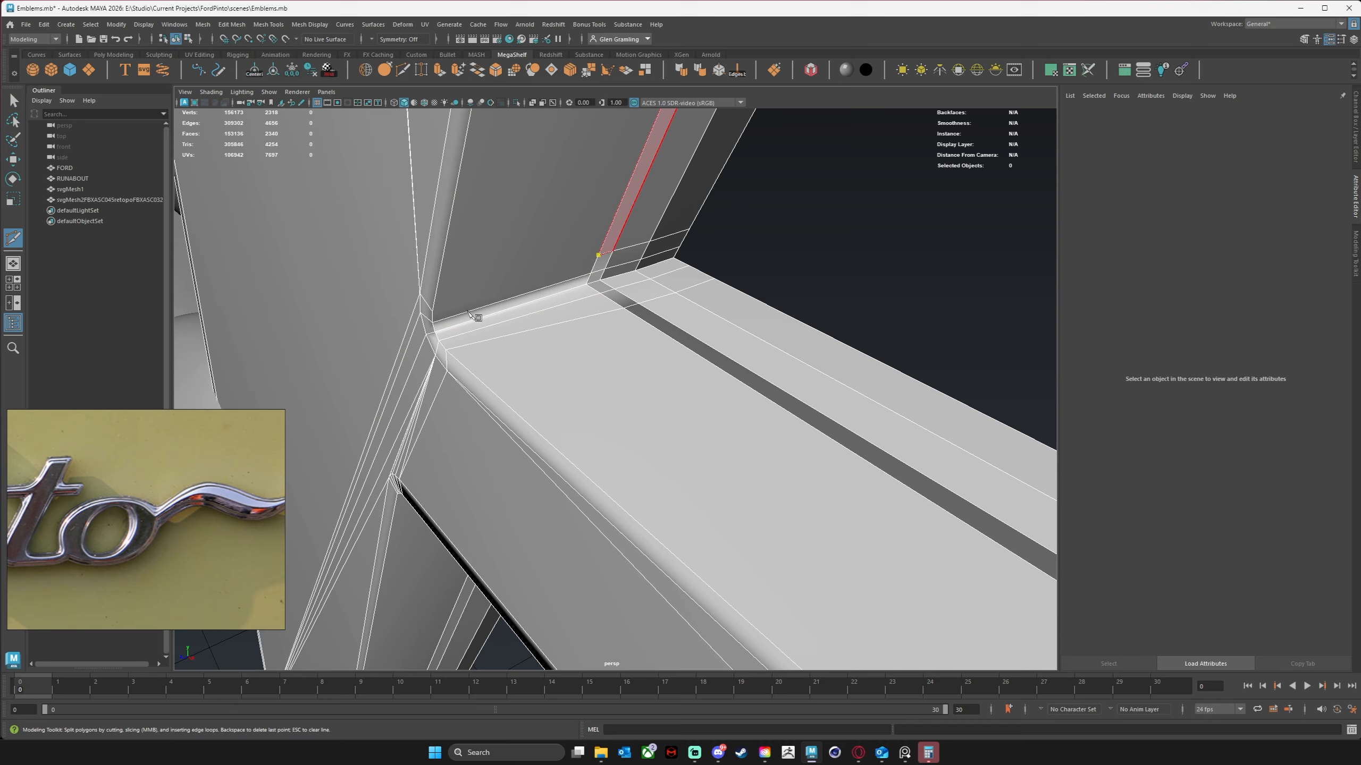
click(433, 320)
key(q)
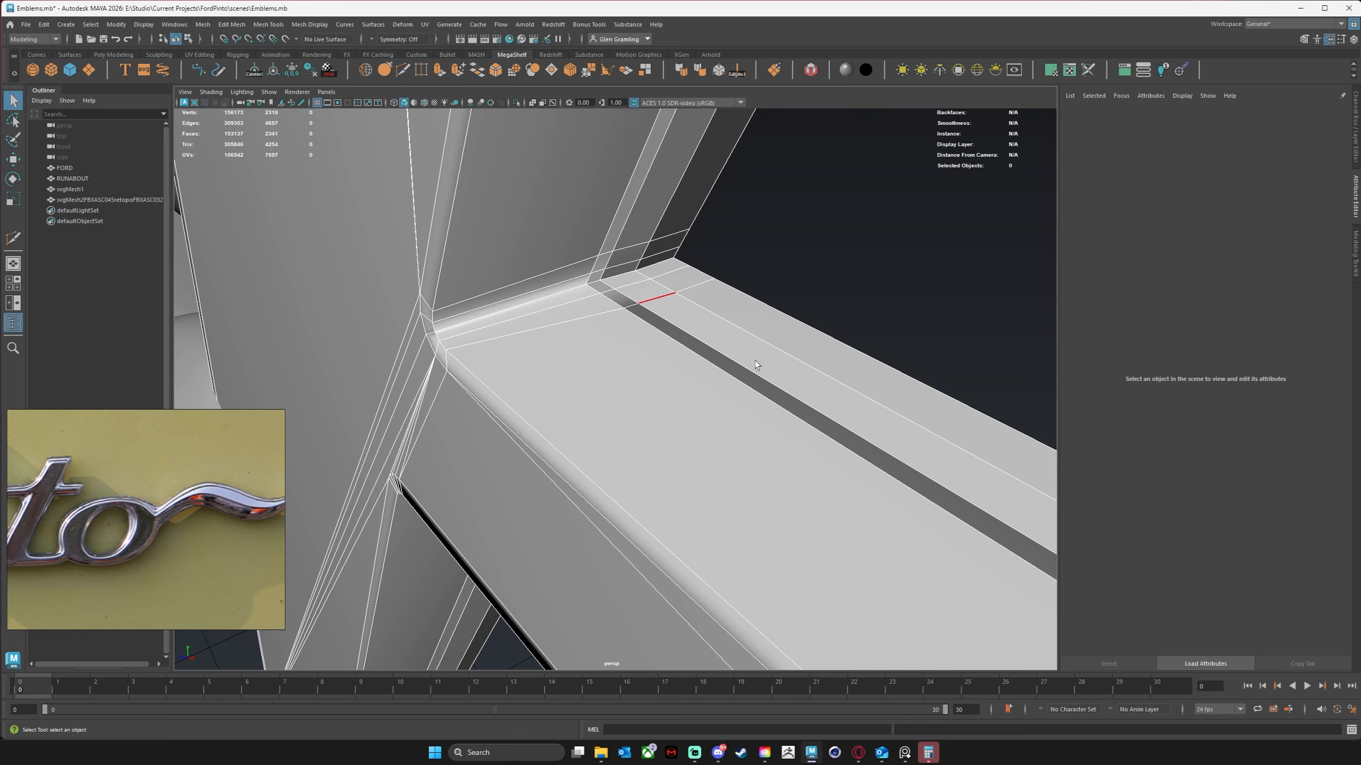
Turn on the smooth preview for the lettering and view the whole P.
alt+drag(608, 346, 717, 331)
alt+right_drag(717, 331, 485, 327)
alt+drag(604, 371, 517, 398)
key(3)
alt+right_drag(517, 398, 485, 385)
key(w)
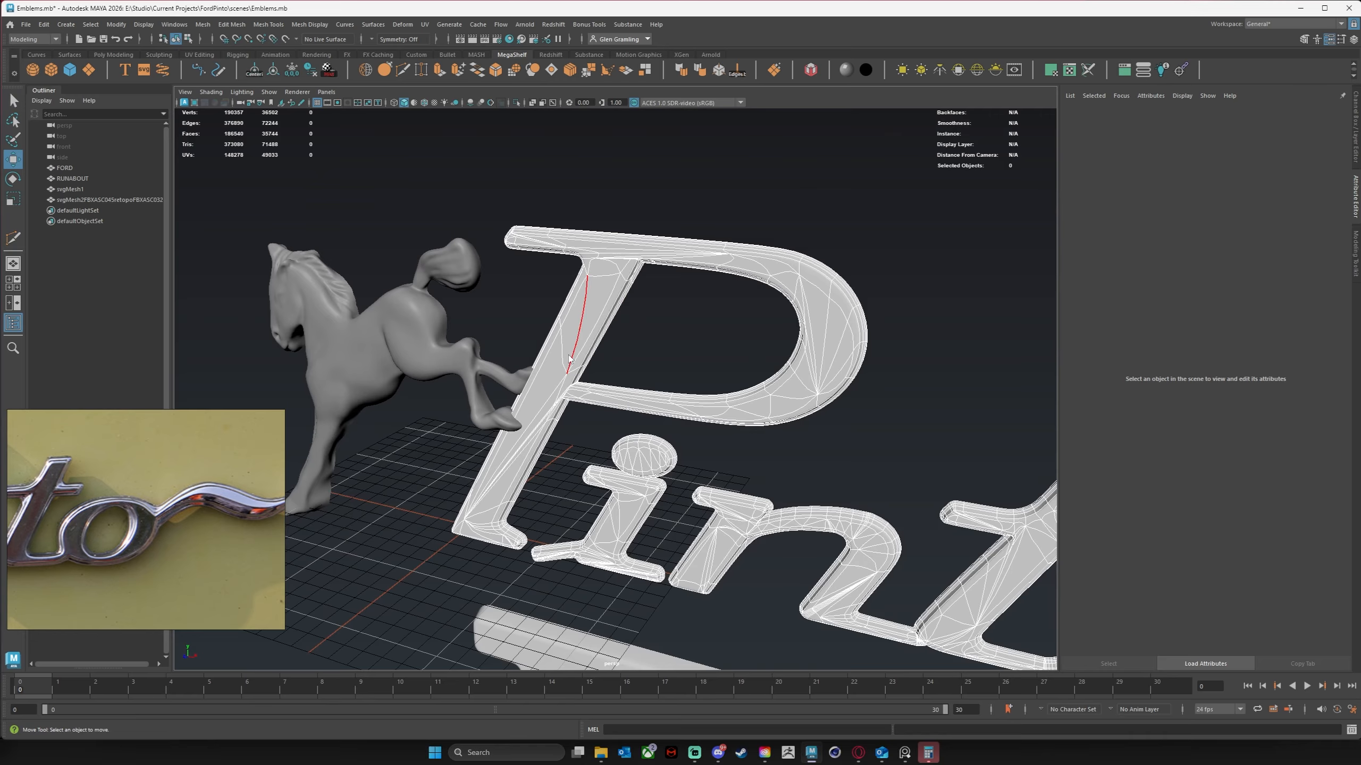
Select the outer and inner back outline edge loops of the P in the Pinto lettering mesh.
right_drag(569, 369, 614, 344)
click(665, 344)
alt+drag(658, 357, 729, 382)
alt+drag(576, 354, 568, 365)
alt+right_drag(568, 365, 575, 291)
double_click(575, 292)
alt+drag(575, 291, 743, 429)
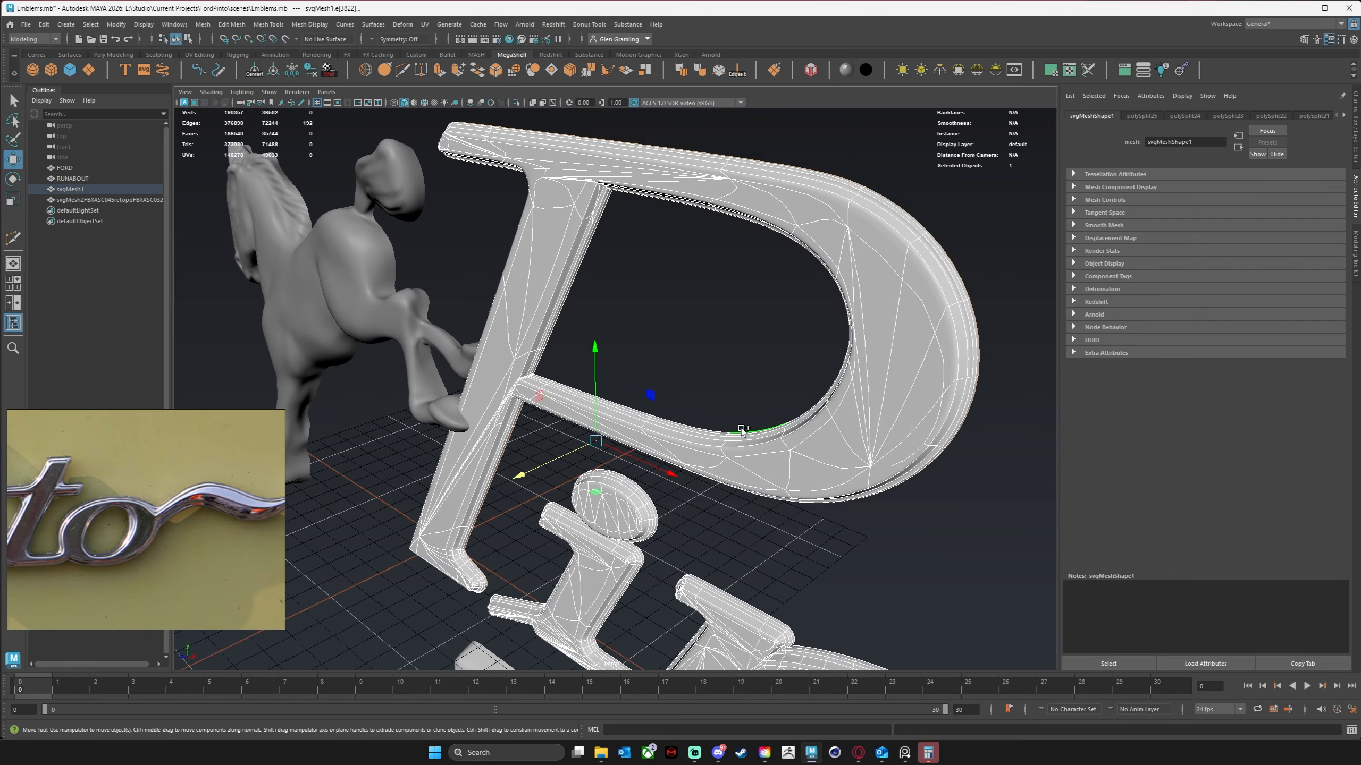
shift+double_click(741, 429)
Add the back outline loops of the remaining Pinto letters to the selection and move all the loops along the depth axis.
alt+drag(601, 428, 633, 449)
shift+double_click(649, 522)
shift+double_click(720, 475)
alt+drag(737, 429, 759, 444)
alt+middle_drag(759, 443, 483, 390)
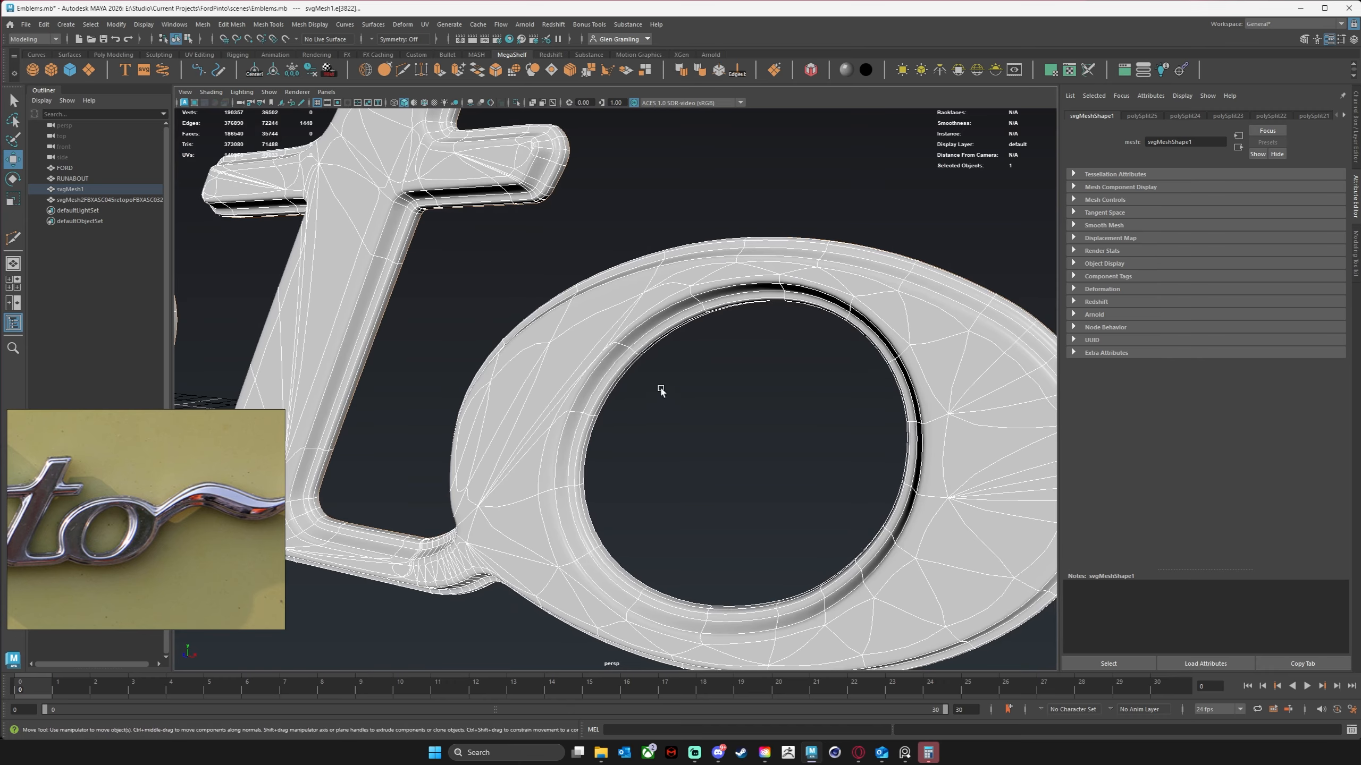
shift+double_click(637, 368)
alt+drag(662, 401, 765, 431)
alt+right_drag(765, 432, 514, 410)
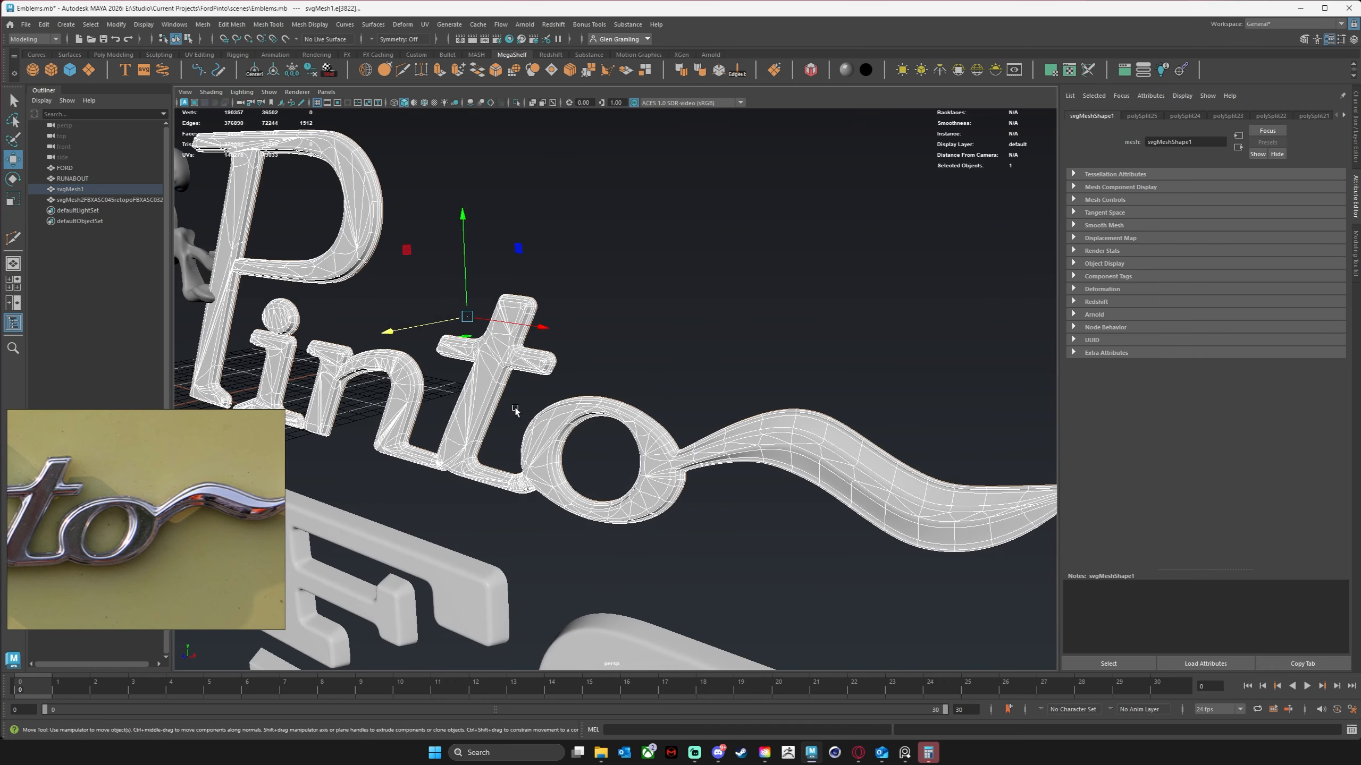
alt+drag(514, 409, 449, 395)
drag(325, 342, 696, 335)
drag(947, 291, 963, 364)
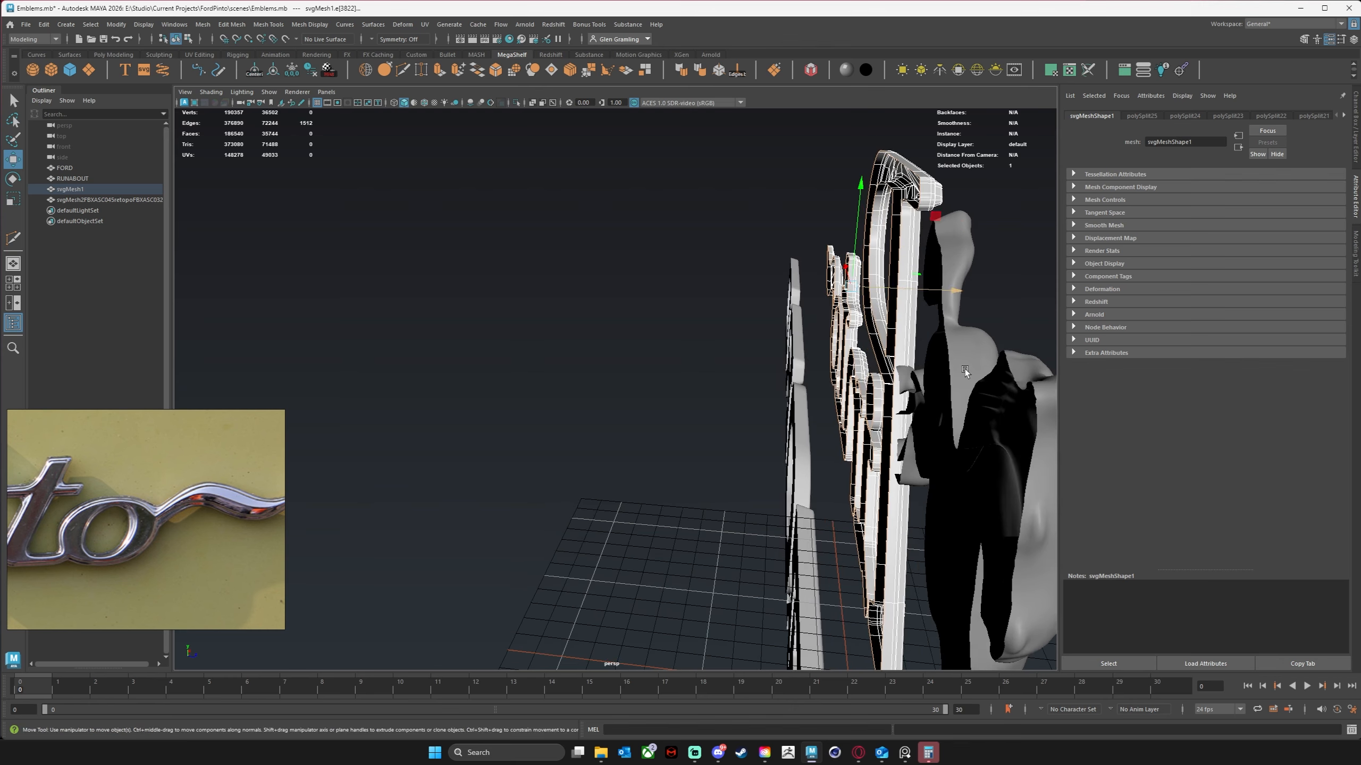
Select the open border edge loop on the back of the horse mesh and shift it slightly backward along the depth axis.
click(963, 364)
right_drag(958, 337, 957, 307)
double_click(949, 348)
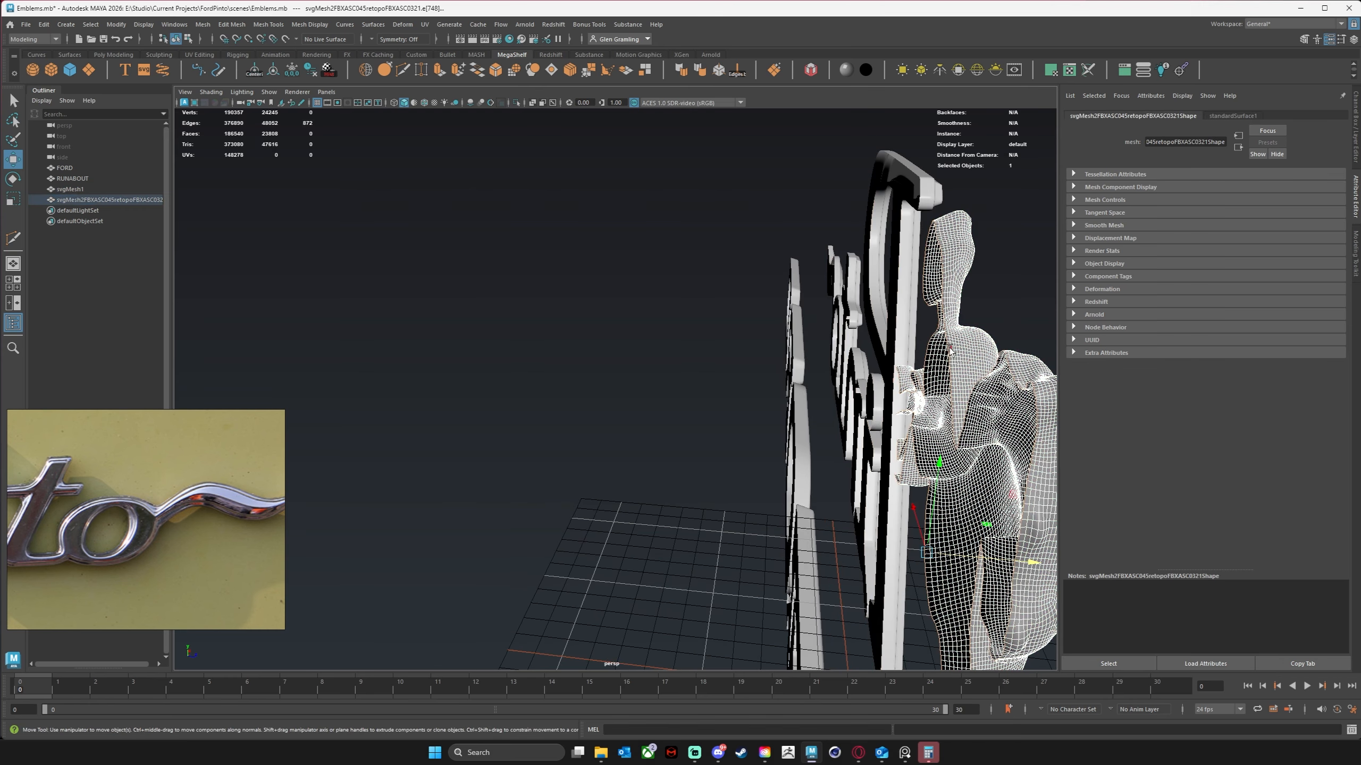
alt+drag(893, 432, 917, 374)
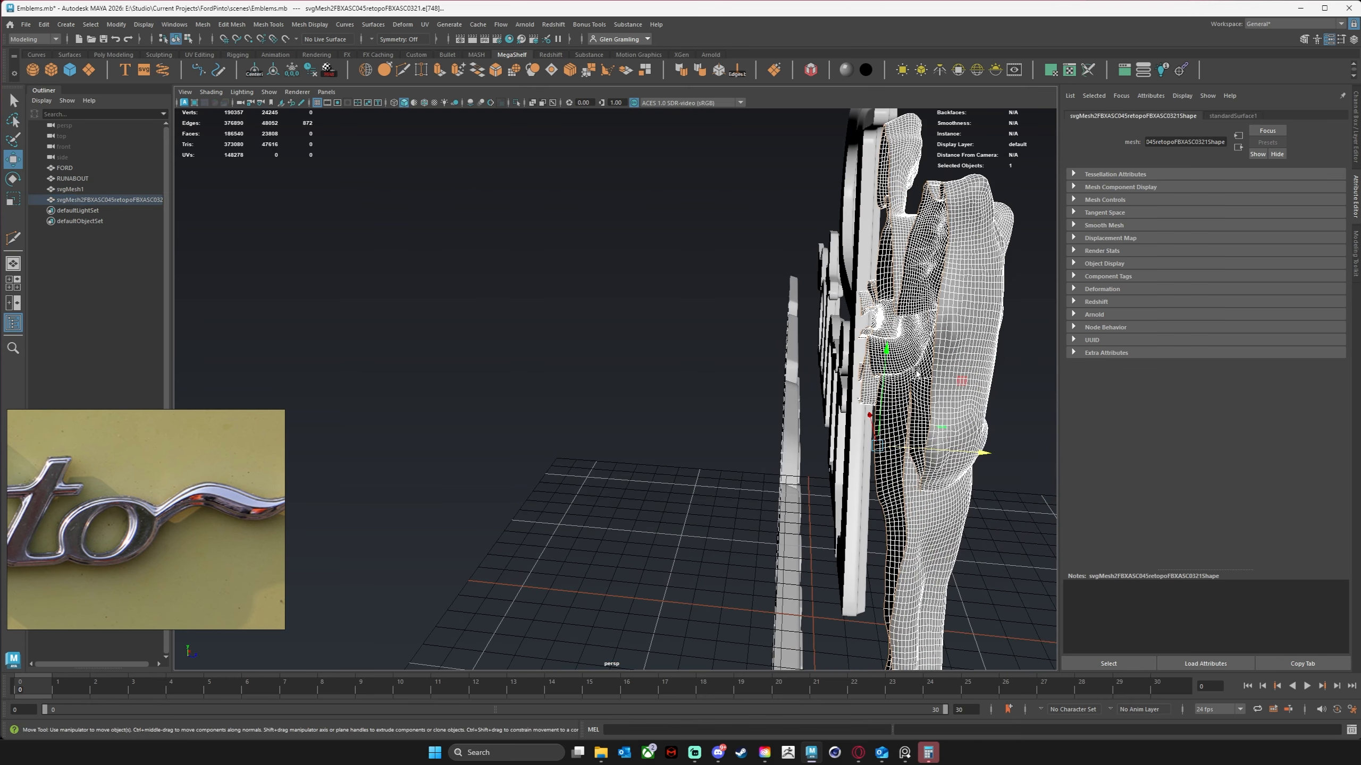
alt+drag(918, 236, 1047, 343)
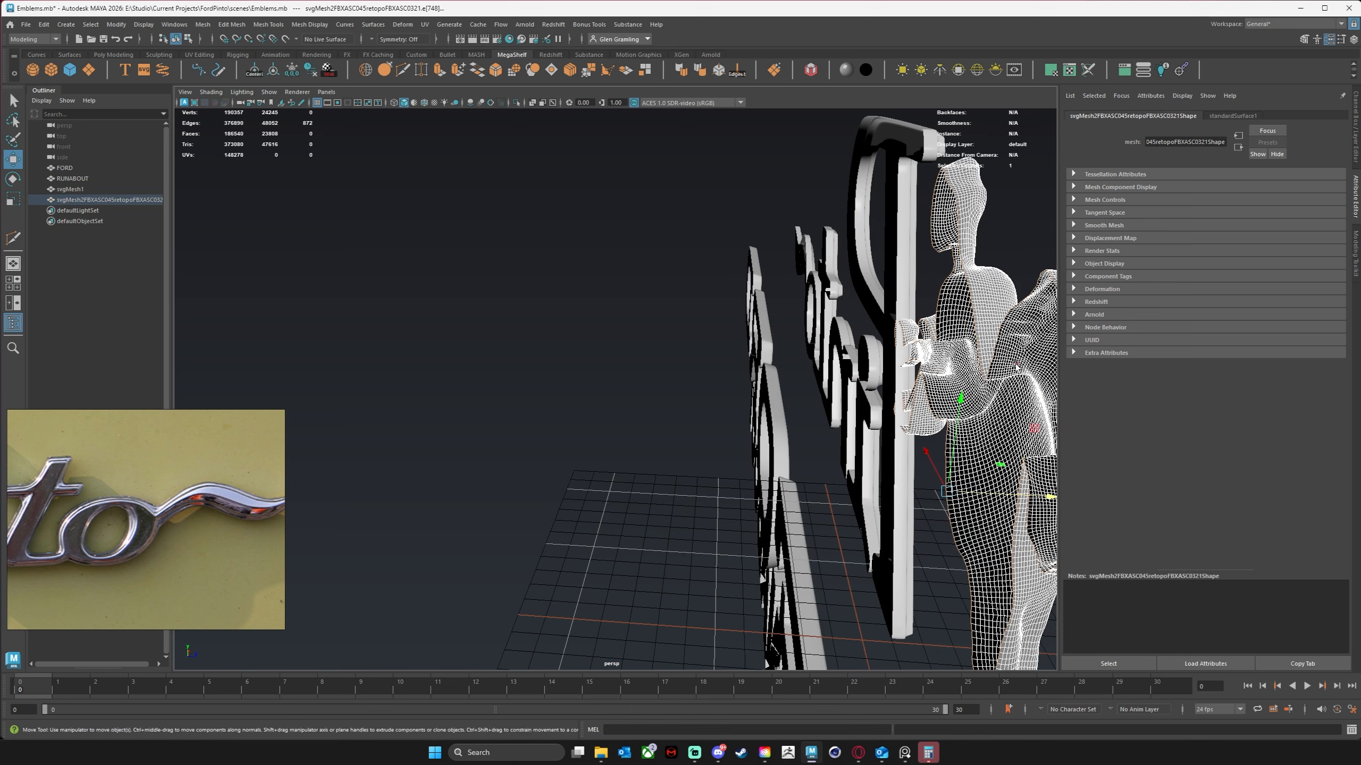
key(r)
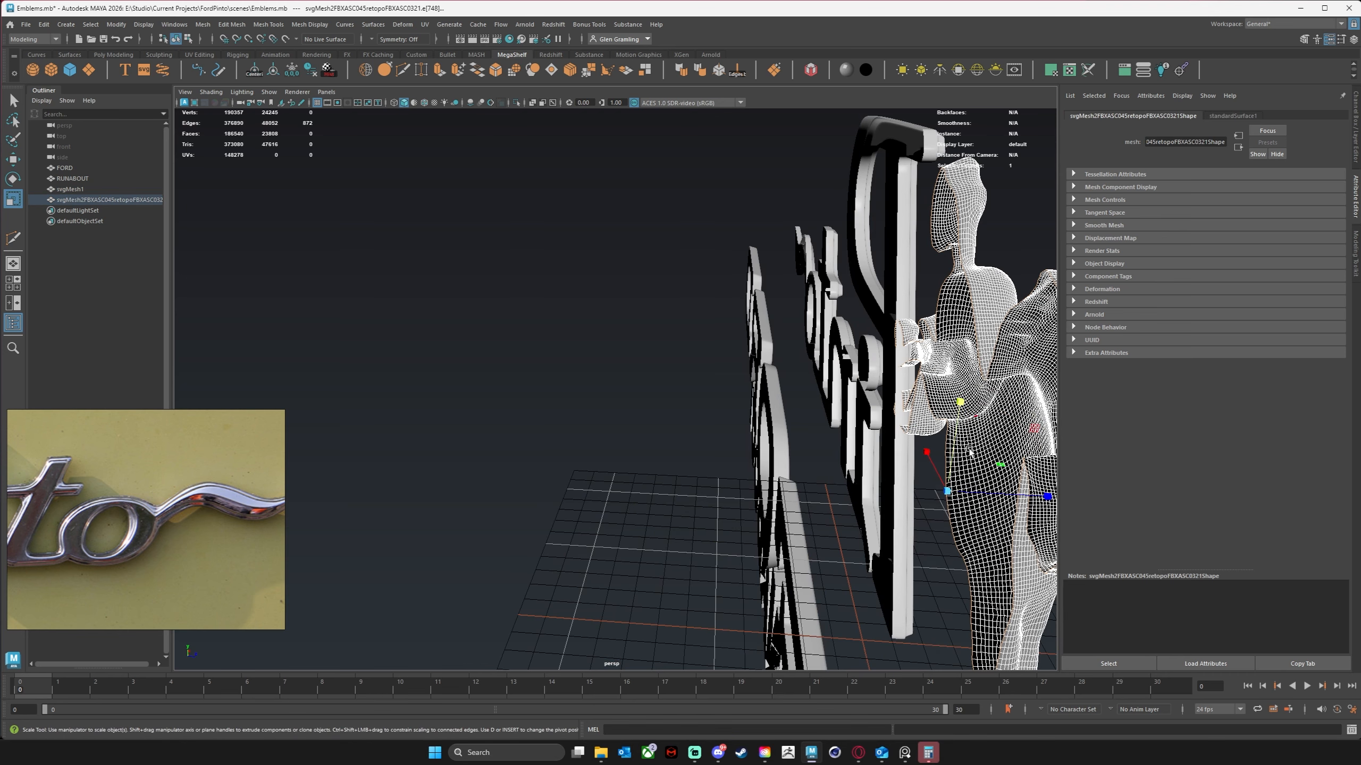
key(w)
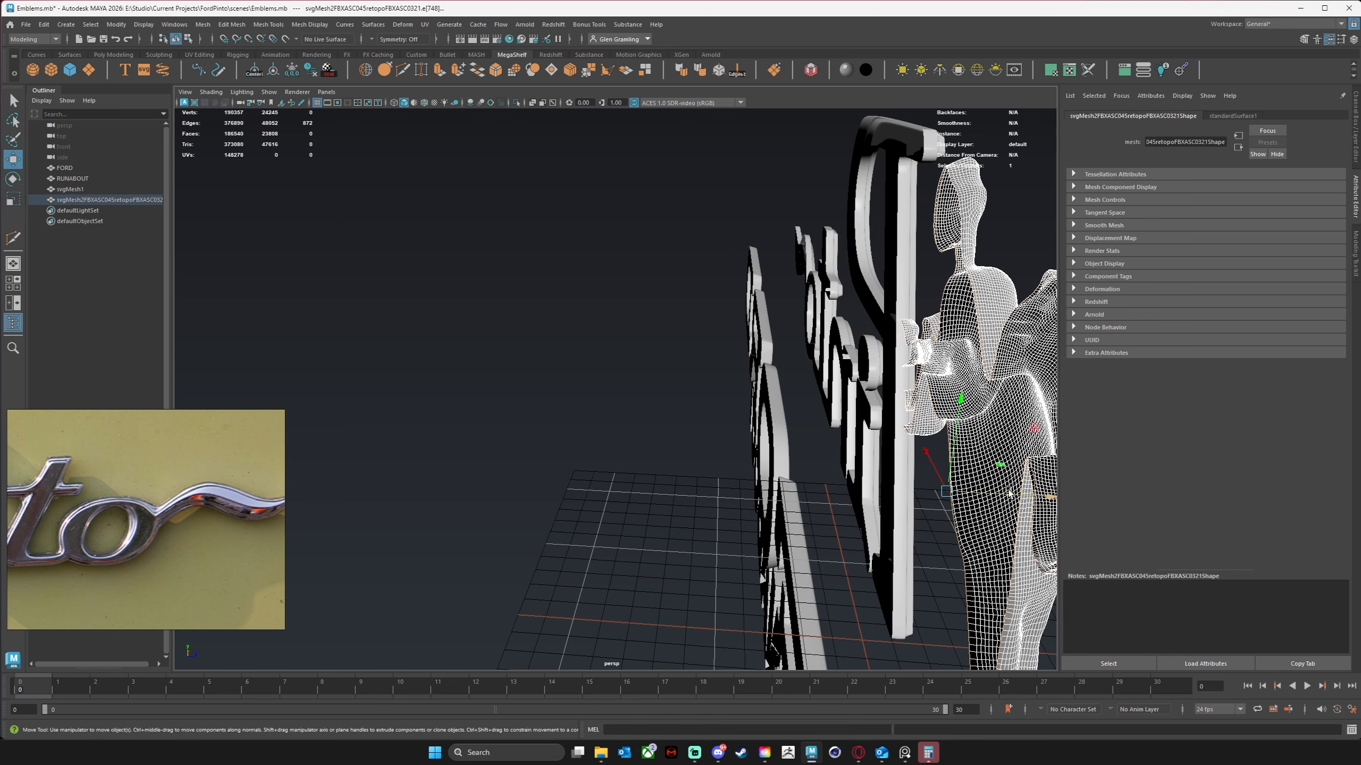
drag(1029, 501, 1022, 497)
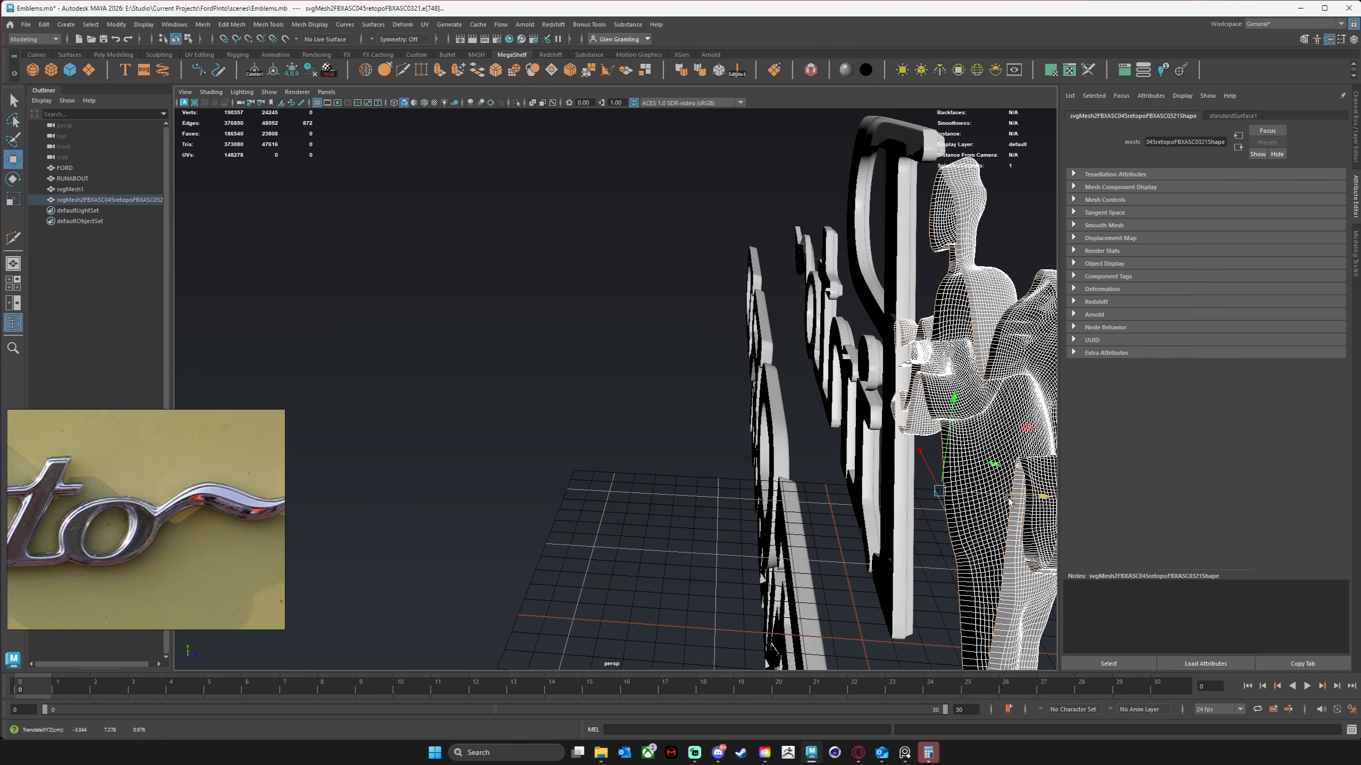
alt+drag(844, 519, 706, 454)
click(787, 357)
alt+drag(787, 358, 672, 320)
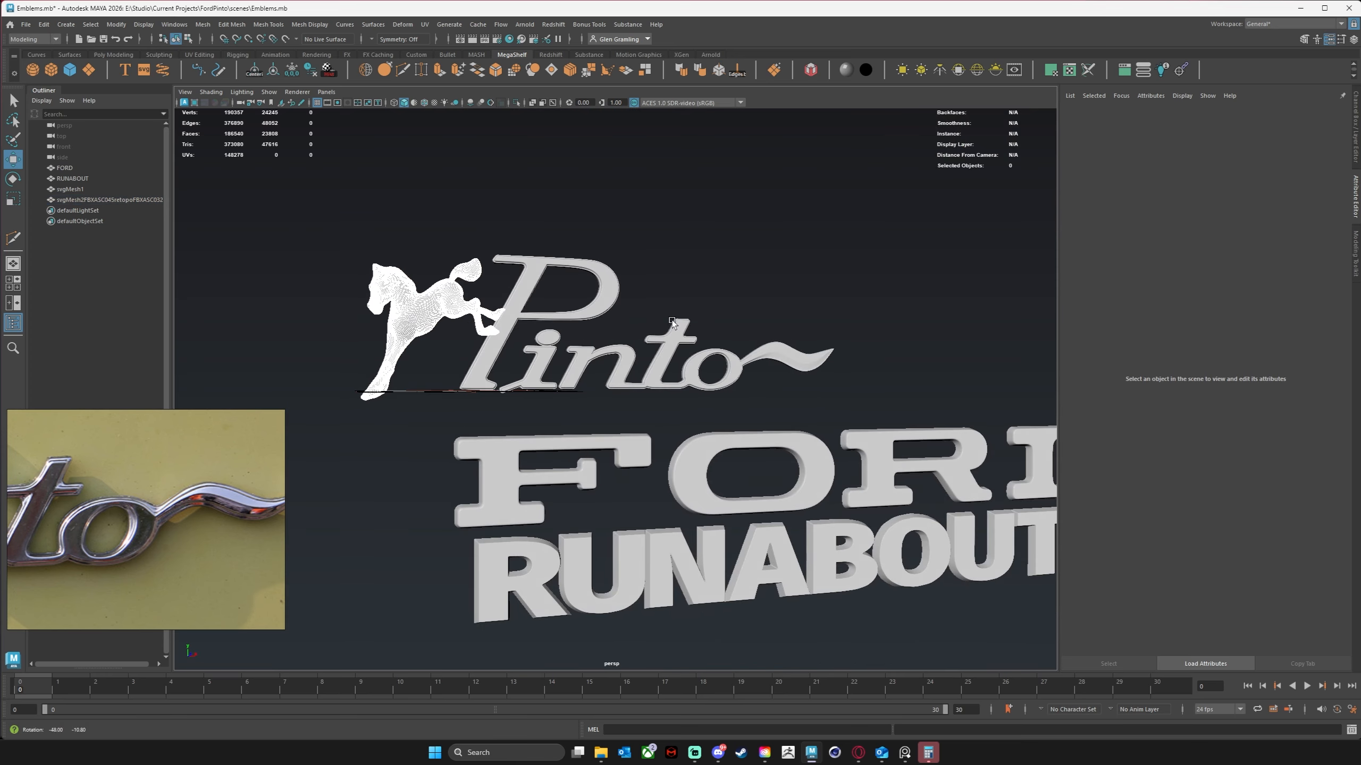
Return the horse mesh to object mode, deselect it and bring all the emblems into view.
alt+middle_drag(549, 354, 609, 380)
scroll(608, 380, up, 2)
right_drag(455, 314, 480, 296)
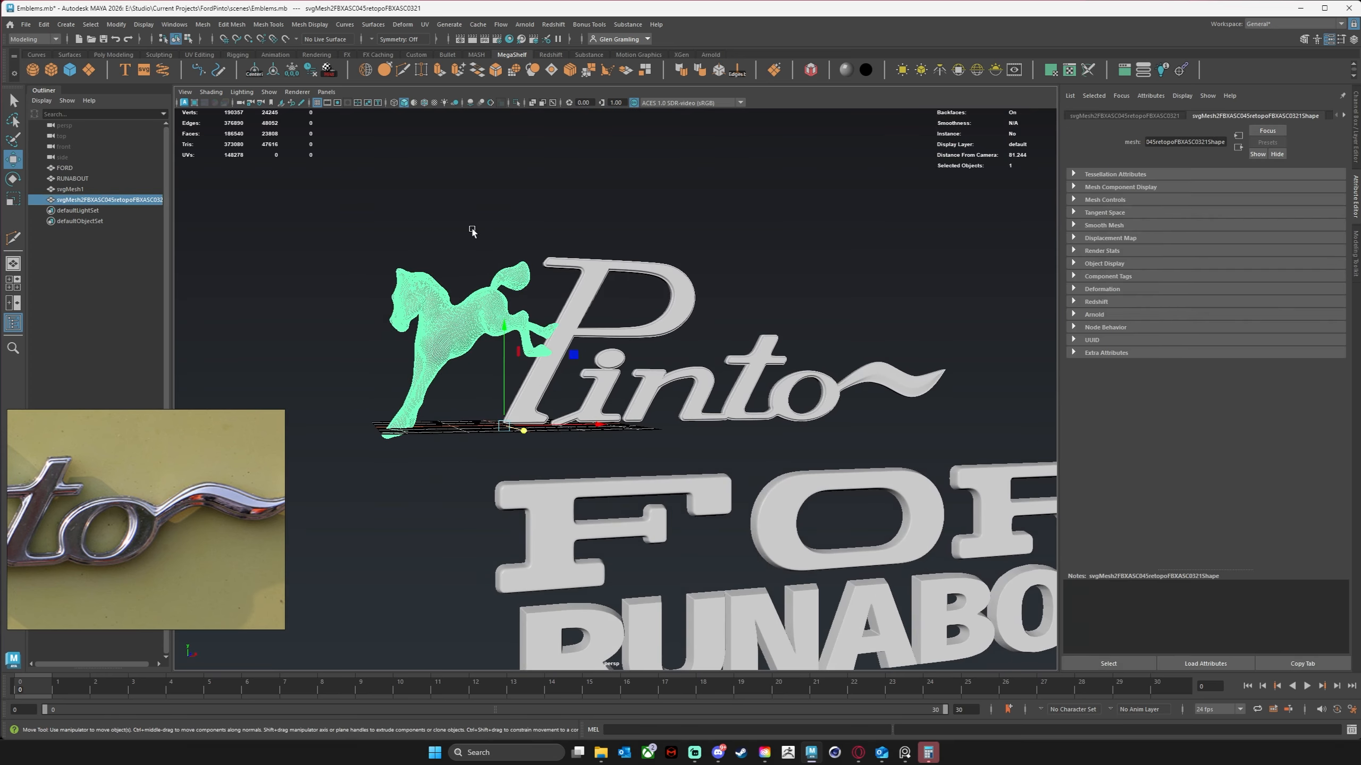
click(470, 229)
alt+drag(852, 451, 893, 440)
alt+middle_drag(893, 439, 845, 340)
scroll(845, 339, down, 3)
scroll(844, 341, down, 2)
Combine the horse mesh and the Pinto lettering into a single mesh.
drag(440, 221, 788, 364)
drag(620, 355, 731, 347)
alt+drag(658, 268, 609, 280)
drag(516, 215, 957, 376)
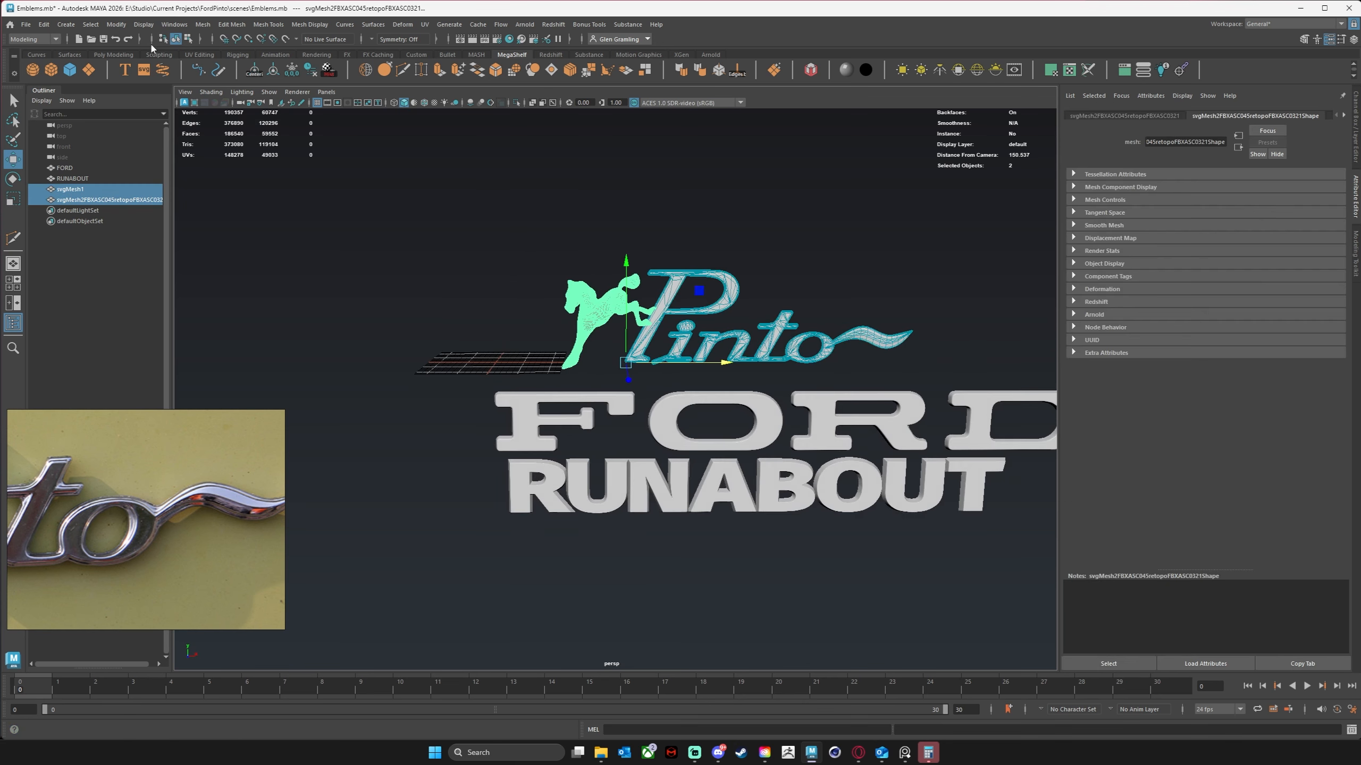
key(space)
click(507, 320)
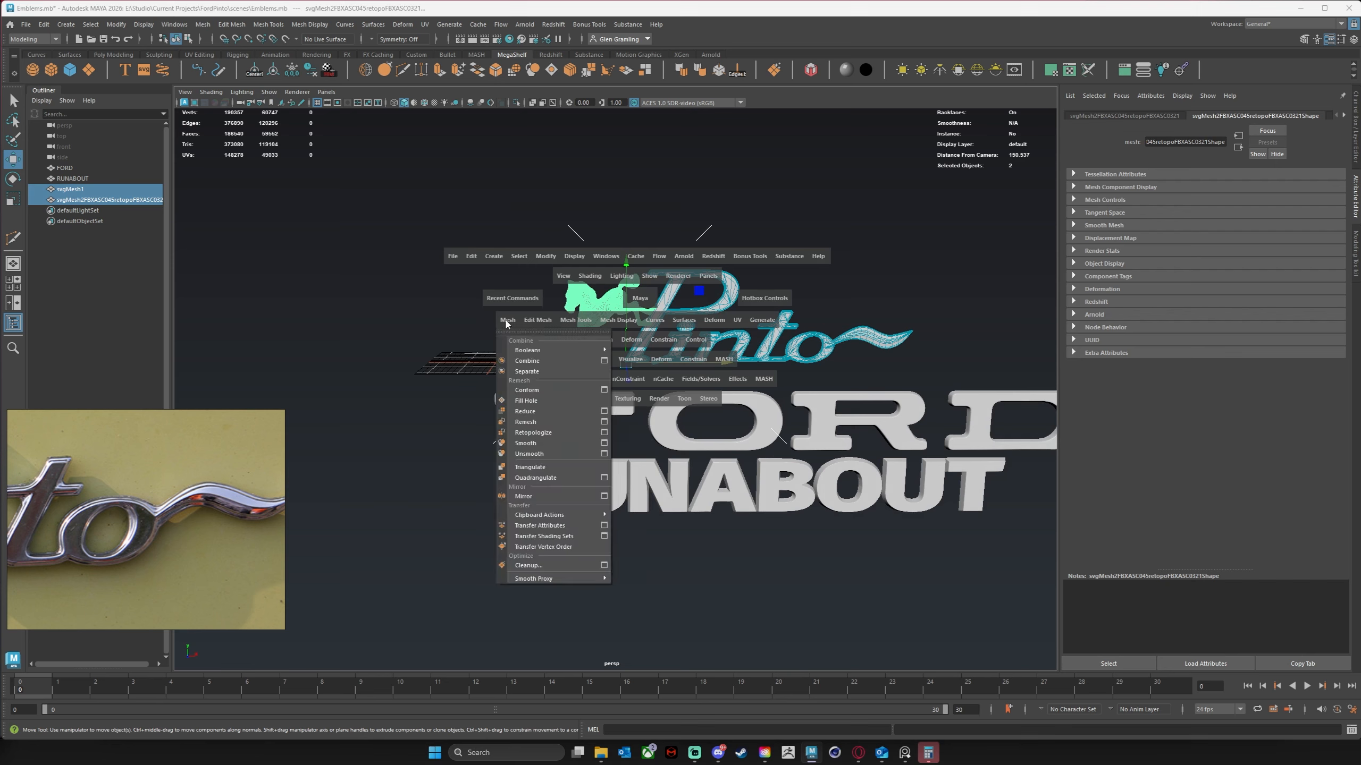
click(525, 360)
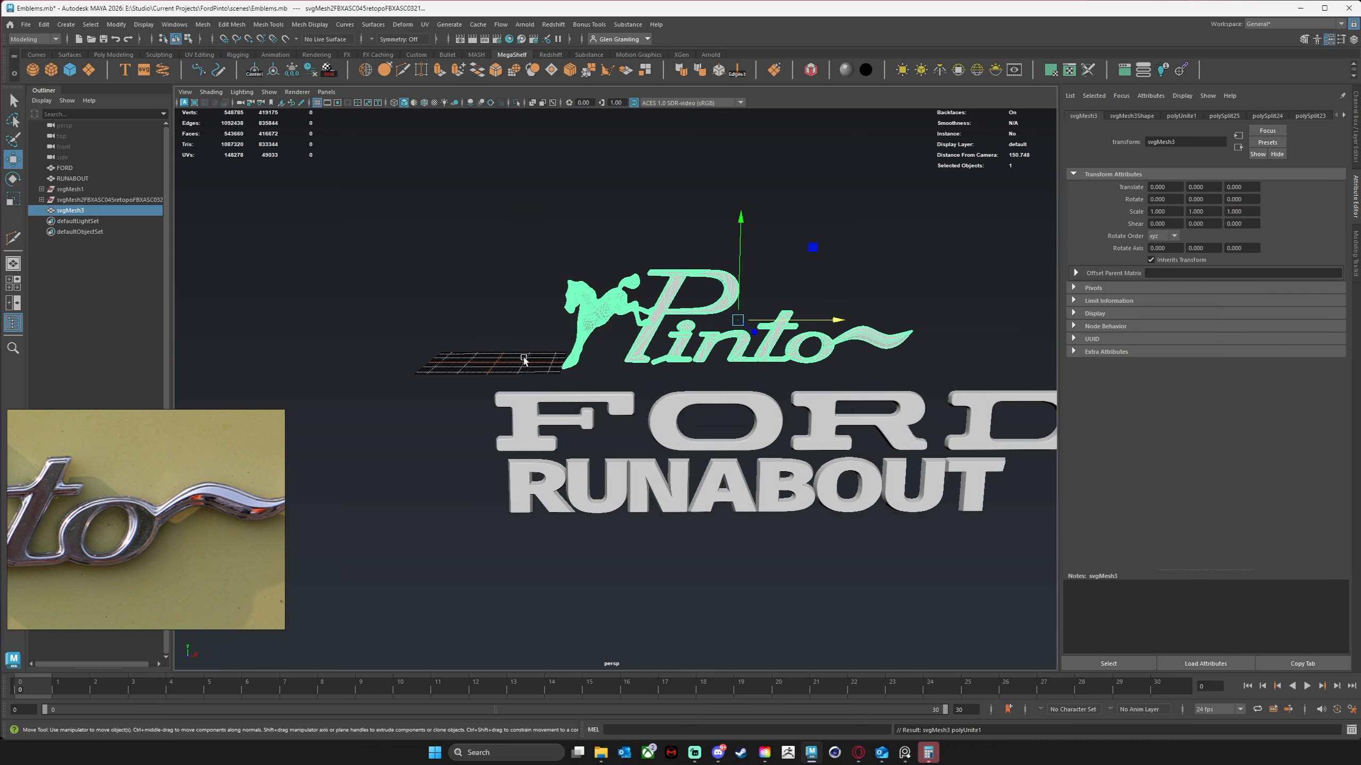
Assign the existing material standardSurface1 to the combined Pinto emblem, FORD and RUNABOUT meshes.
click(448, 317)
alt+drag(448, 317, 493, 315)
alt+middle_drag(798, 307, 686, 259)
scroll(686, 260, down, 2)
drag(281, 142, 882, 512)
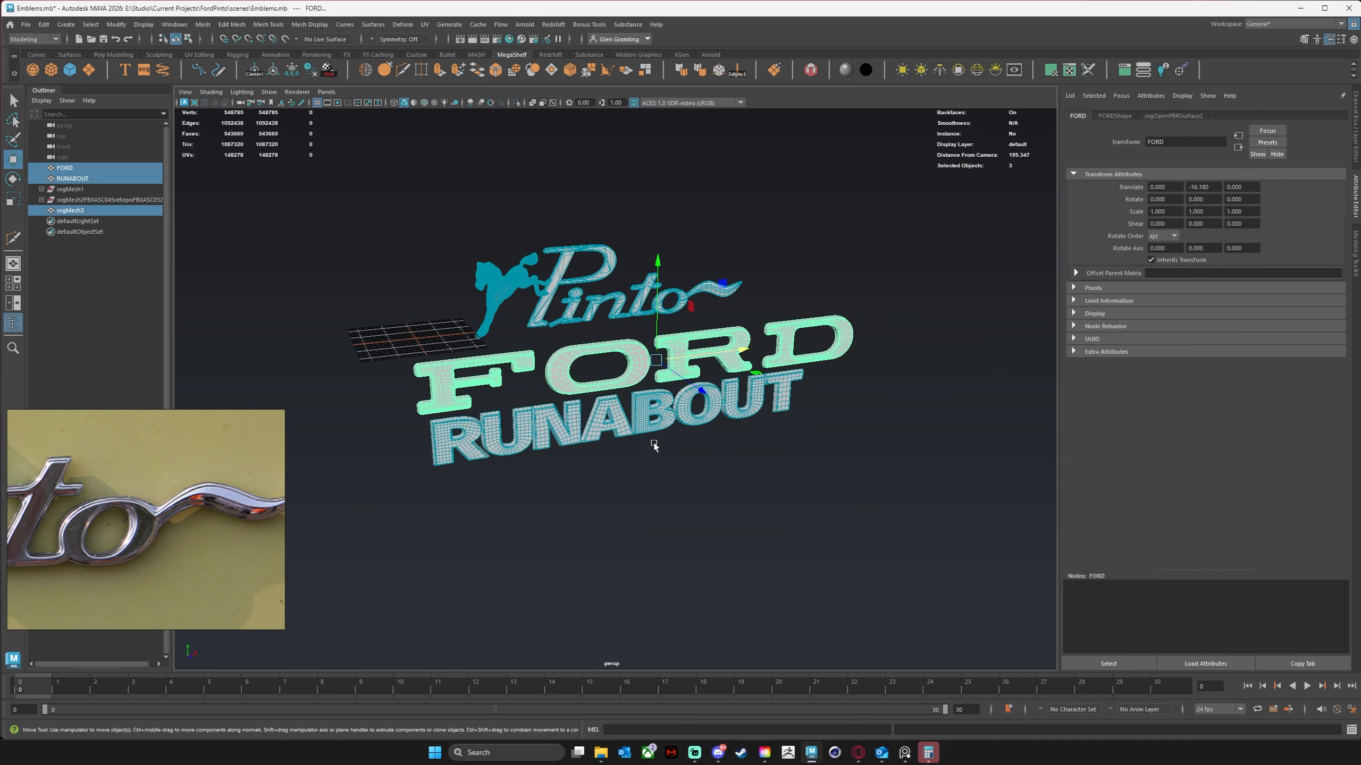
right_drag(654, 406, 657, 460)
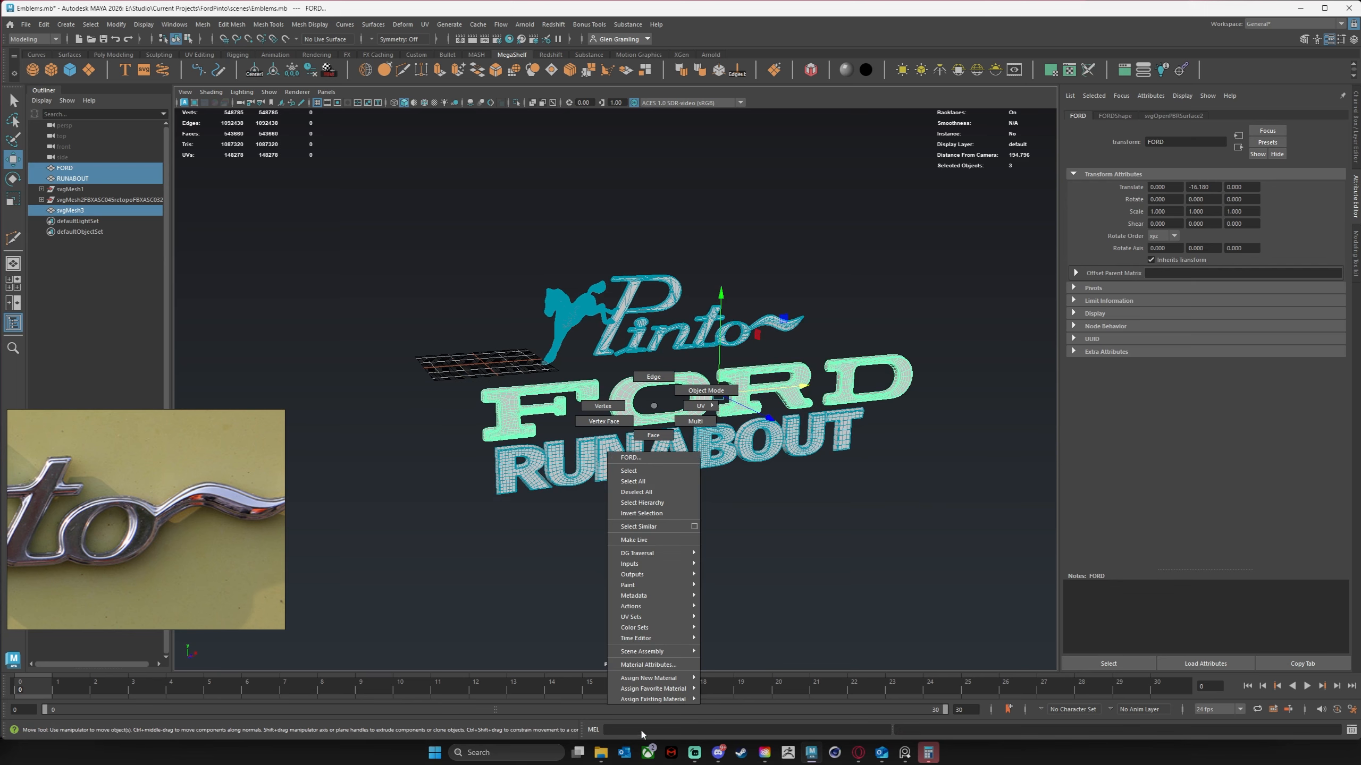
mouse_move(652, 701)
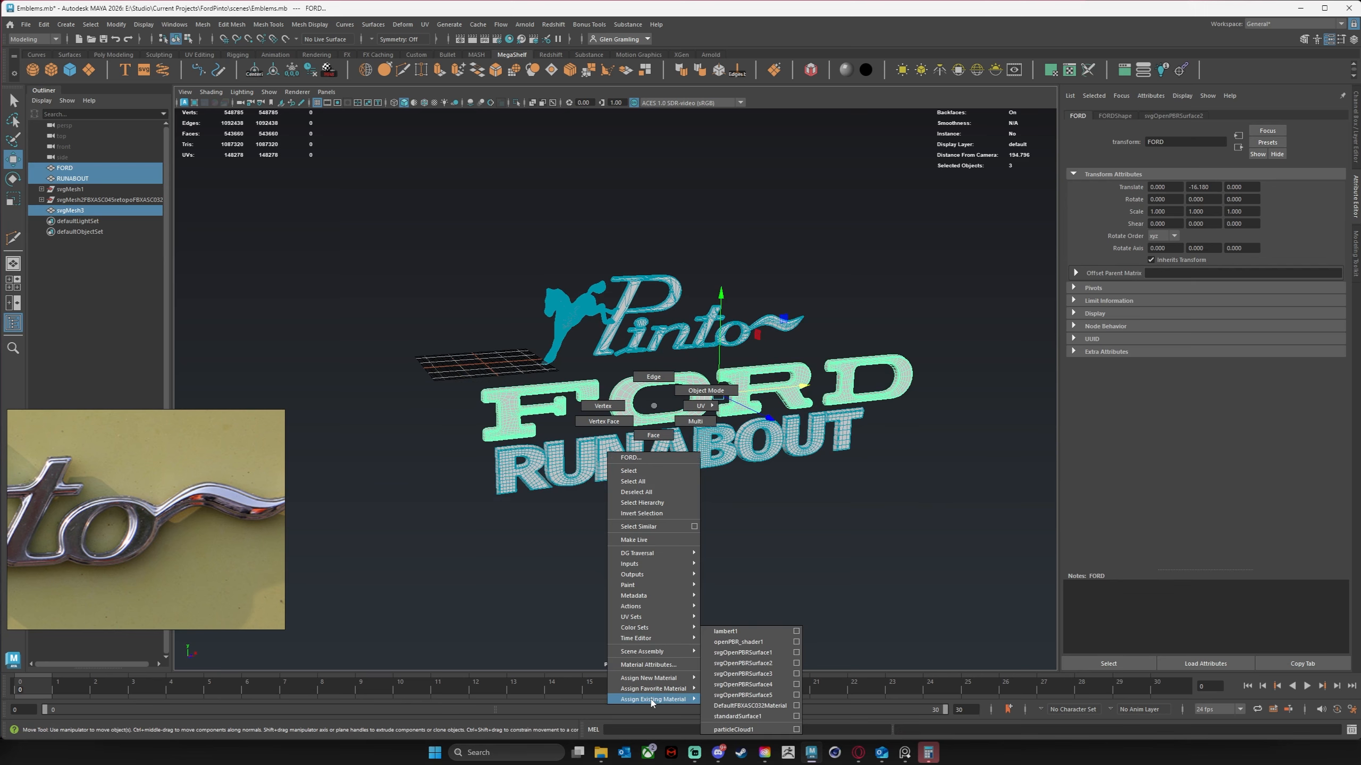
click(734, 716)
click(633, 627)
Move the combined Pinto emblem back in depth to about -3.01 in Z, in line with the FORD and RUNABOUT lettering.
alt+drag(886, 531, 653, 340)
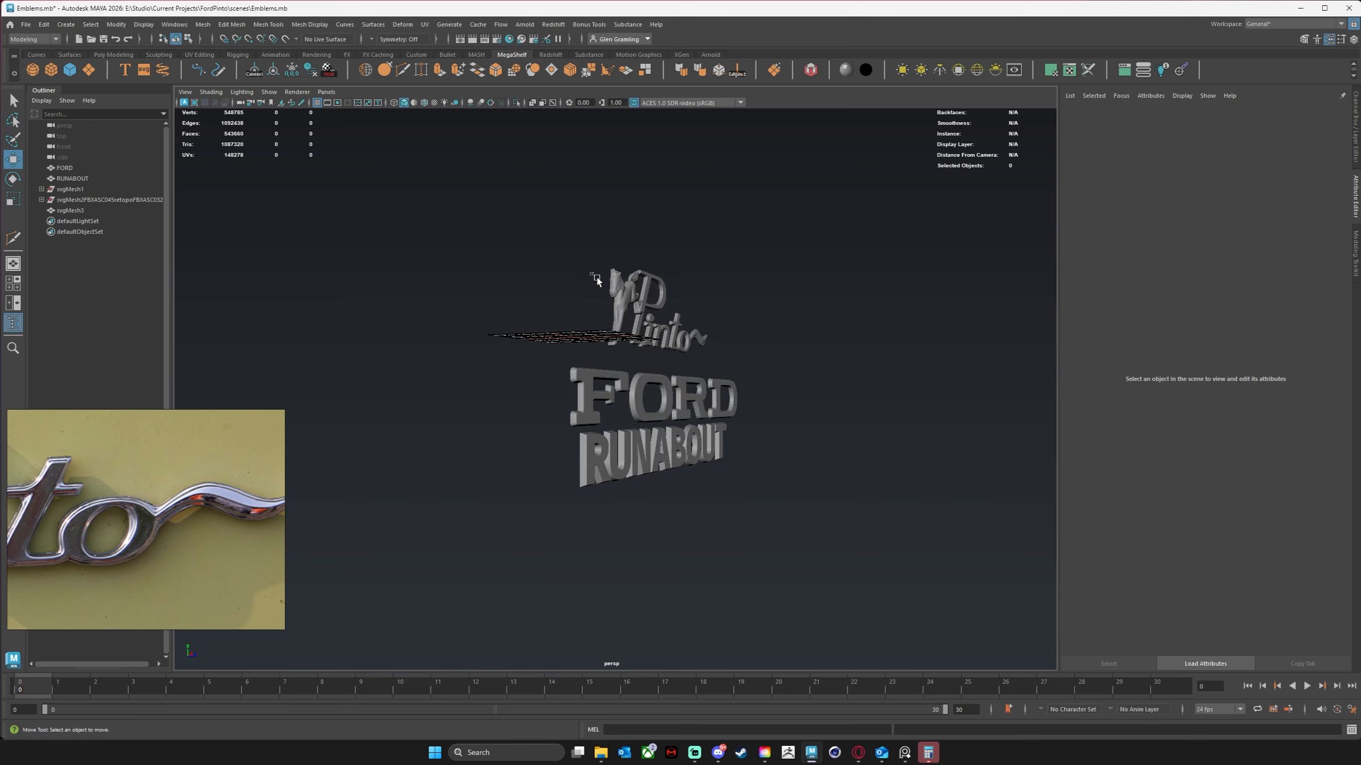
click(654, 339)
drag(766, 314, 759, 312)
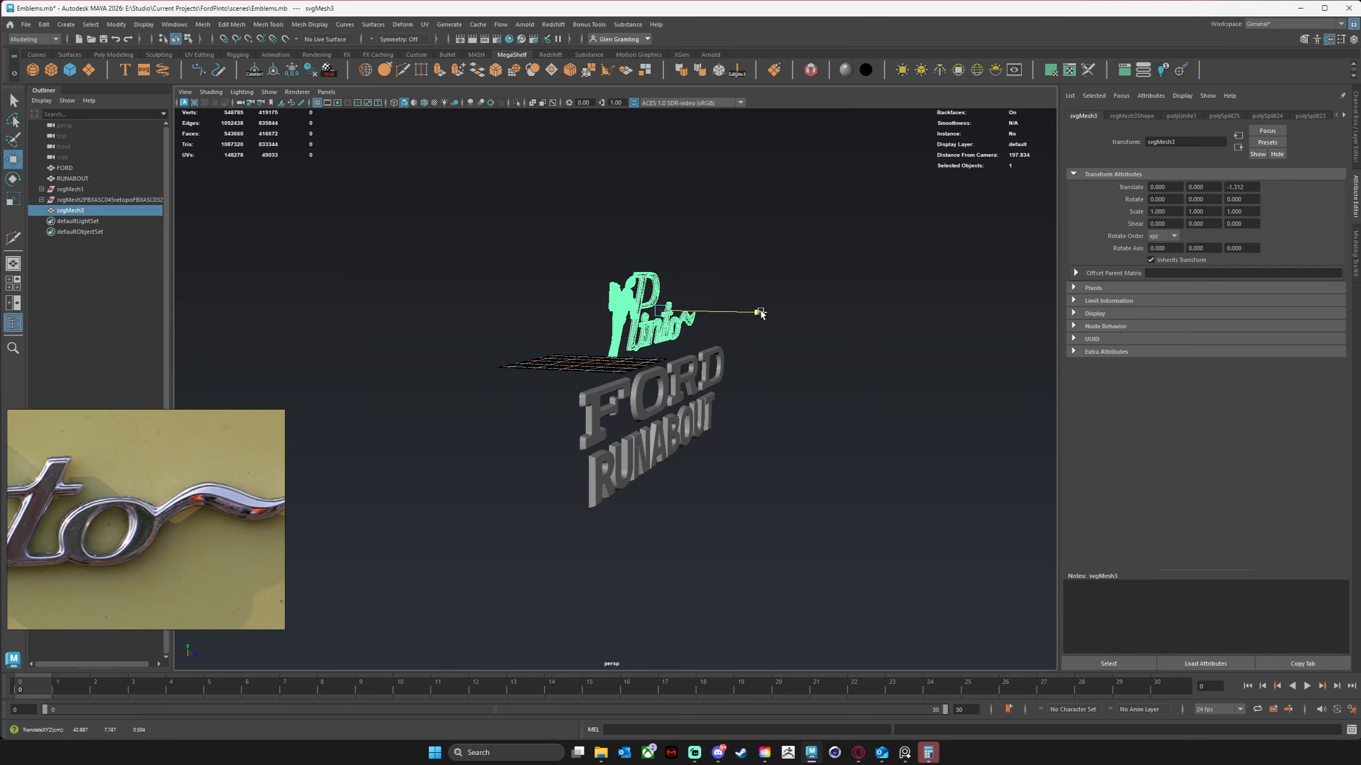
alt+drag(849, 399, 583, 356)
click(712, 537)
Centre the RUNABOUT lettering beneath FORD and position the Pinto emblem above the middle of FORD.
click(564, 341)
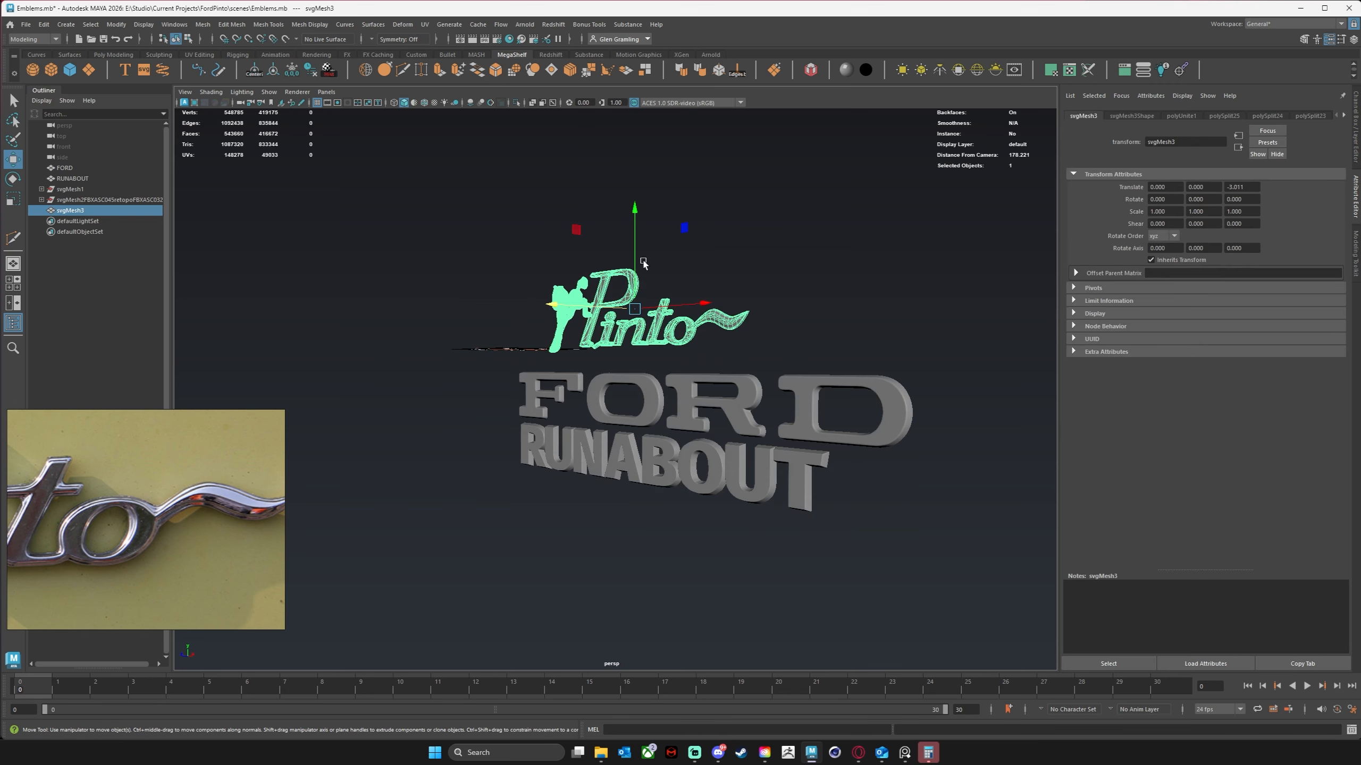
drag(635, 265, 729, 325)
alt+drag(709, 460, 795, 462)
click(742, 468)
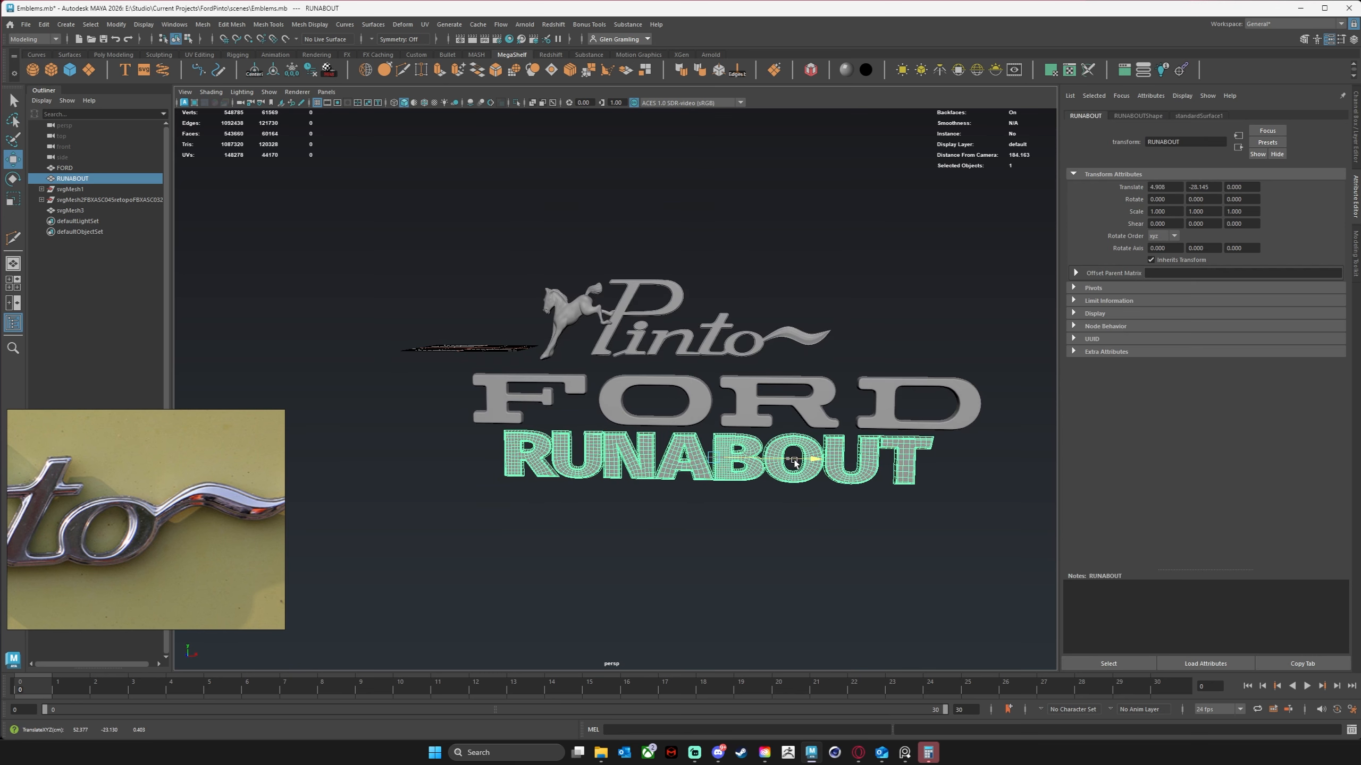
click(745, 348)
drag(757, 320, 785, 320)
drag(696, 267, 707, 273)
click(991, 304)
Delete the construction history and freeze the transformations of the FORD, RUNABOUT and combined Pinto meshes.
alt+drag(879, 327, 925, 358)
alt+middle_drag(860, 349, 839, 416)
alt+drag(839, 417, 778, 397)
alt+middle_drag(800, 502, 833, 433)
scroll(833, 432, down, 4)
drag(475, 291, 947, 554)
alt+drag(823, 486, 864, 477)
click(329, 70)
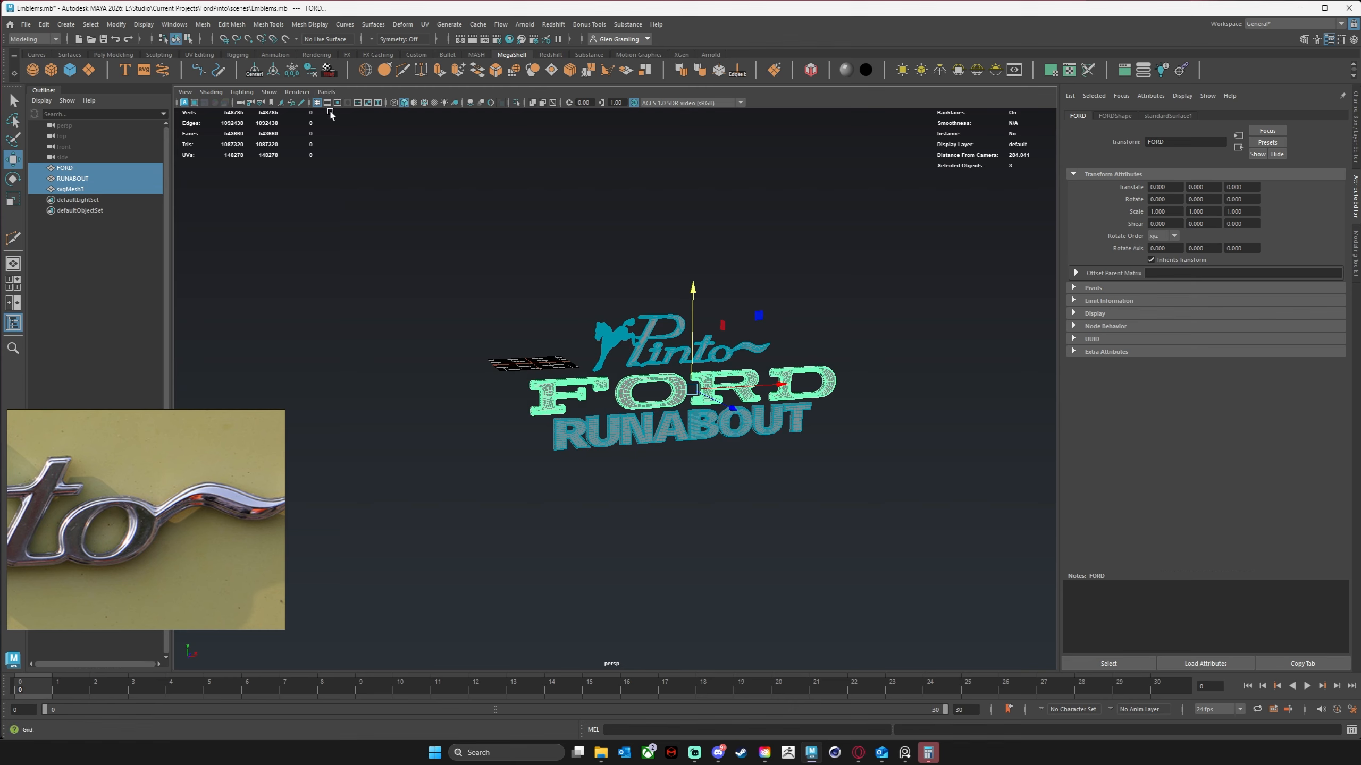
Rename the combined horse and lettering mesh as Pinto.
click(459, 270)
alt+drag(460, 271, 596, 380)
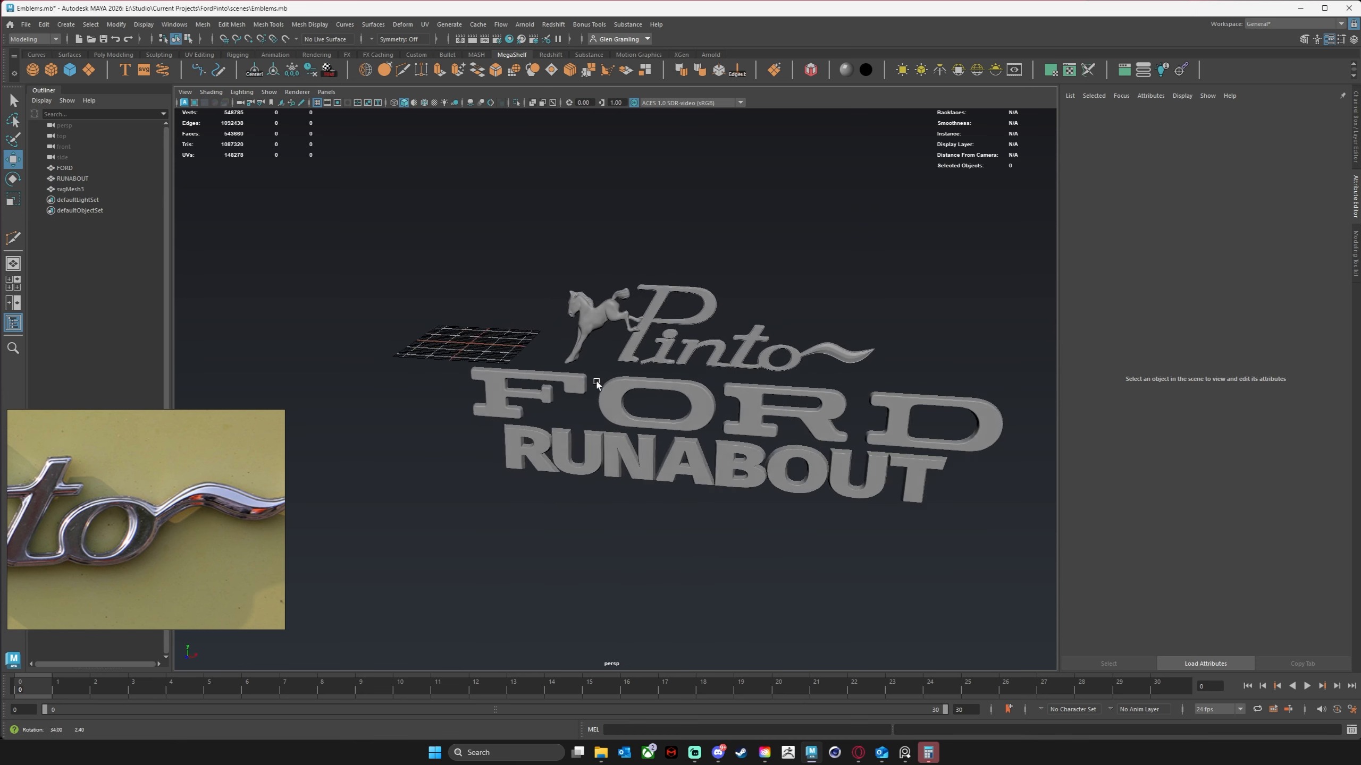
alt+right_drag(596, 381, 579, 386)
alt+drag(580, 386, 605, 370)
drag(513, 239, 913, 543)
alt+drag(744, 476, 726, 466)
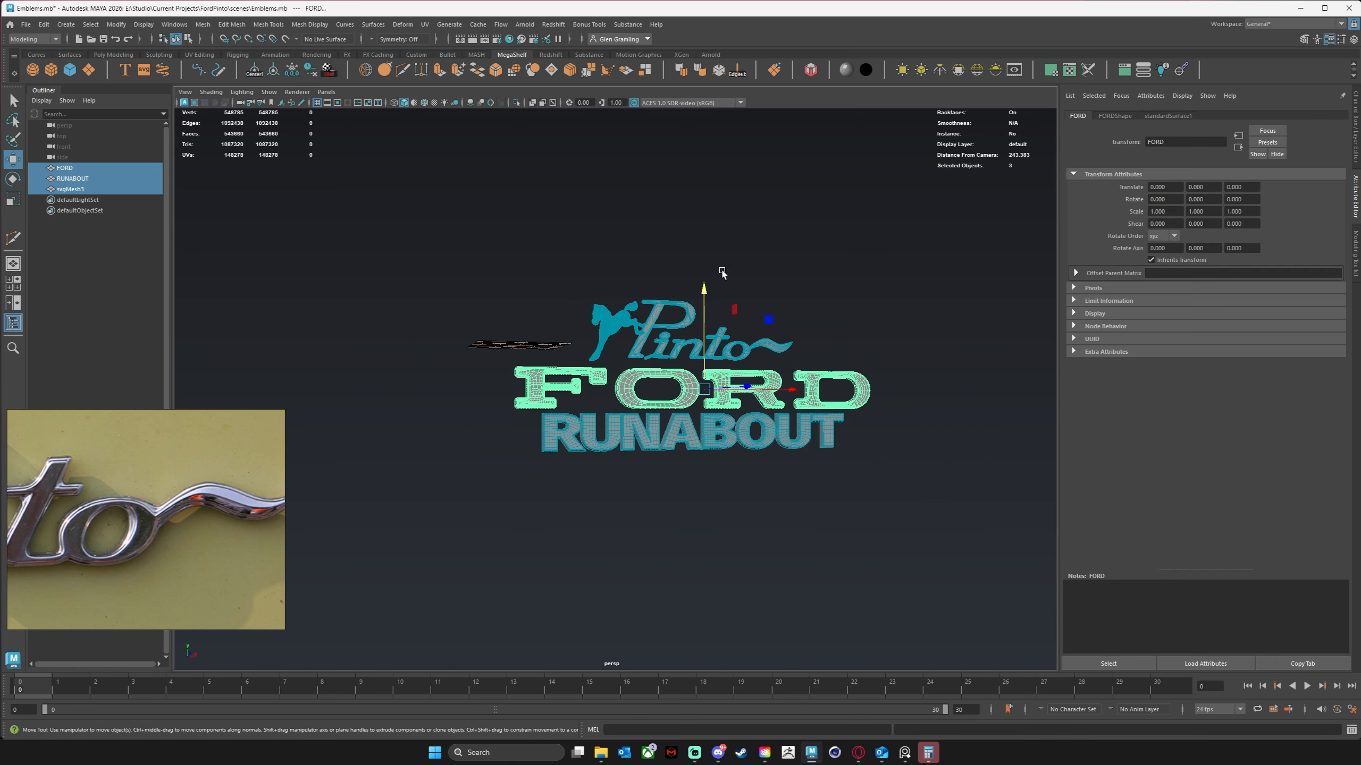
alt+middle_drag(721, 270, 671, 311)
double_click(75, 190)
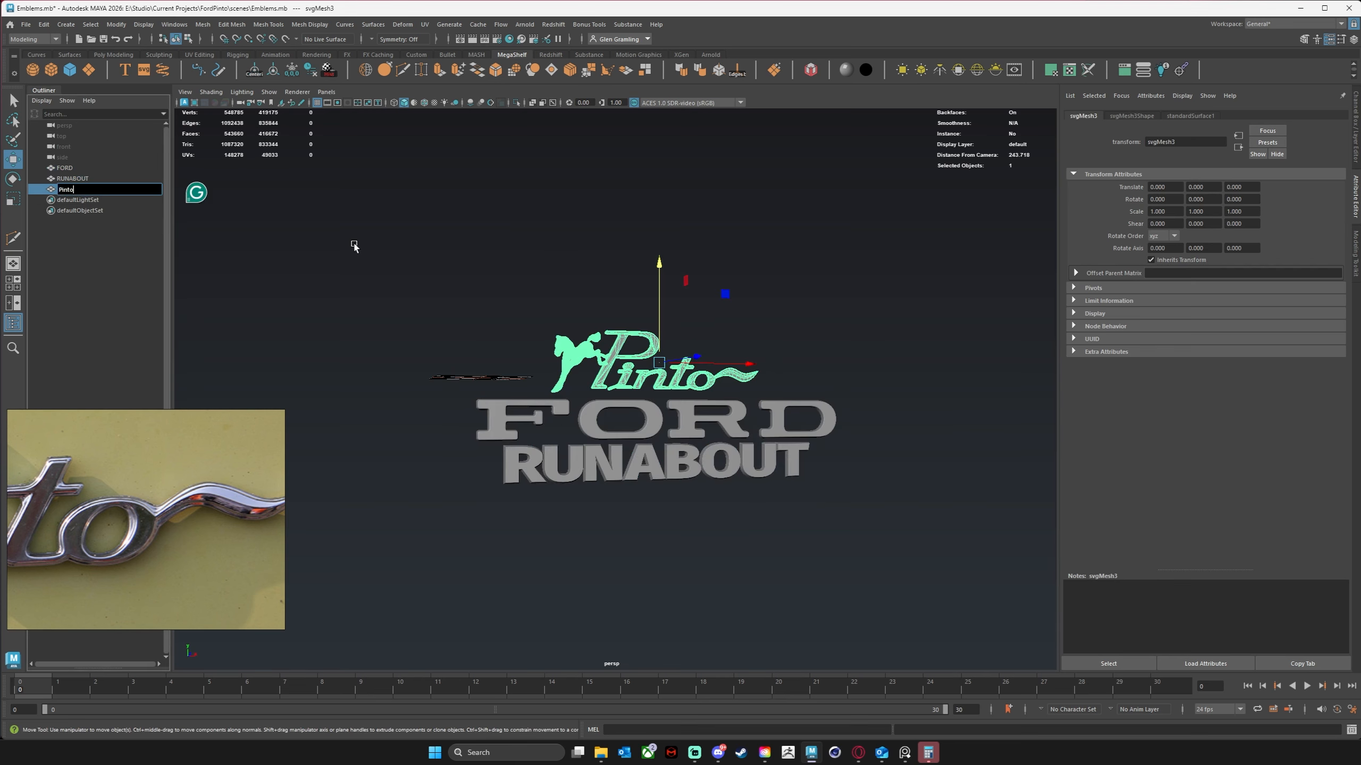
key(Return)
click(608, 240)
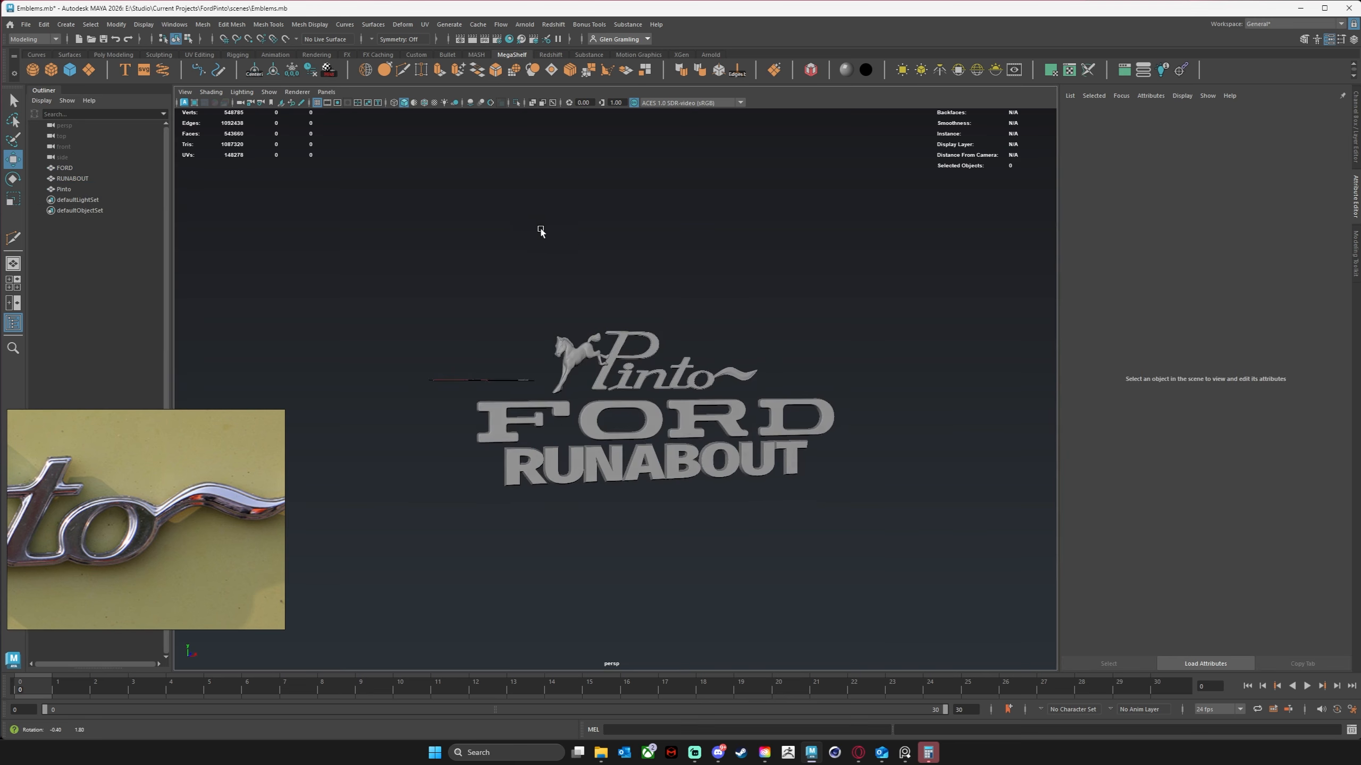
alt+drag(540, 228, 555, 246)
drag(416, 293, 710, 554)
alt+drag(557, 256, 522, 254)
alt+middle_drag(595, 391, 594, 374)
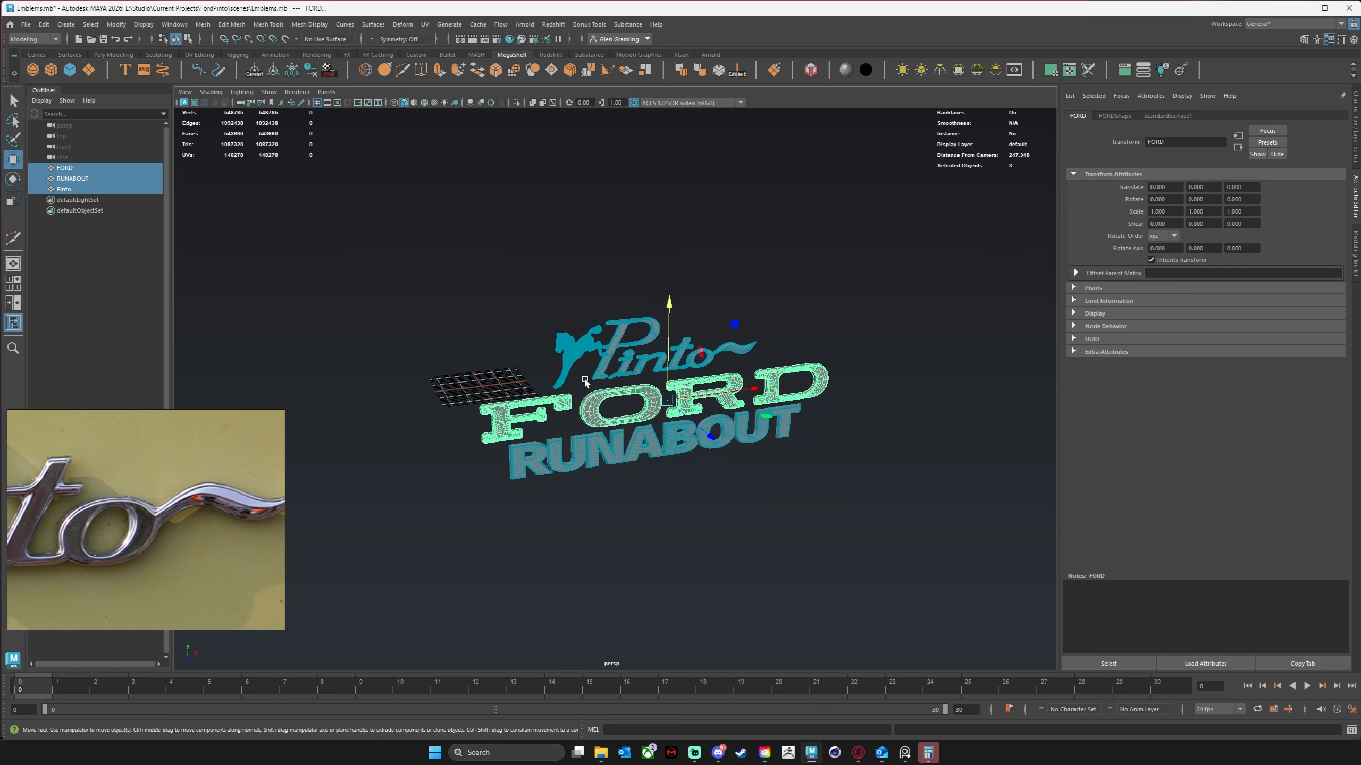
alt+right_drag(593, 374, 545, 367)
click(29, 28)
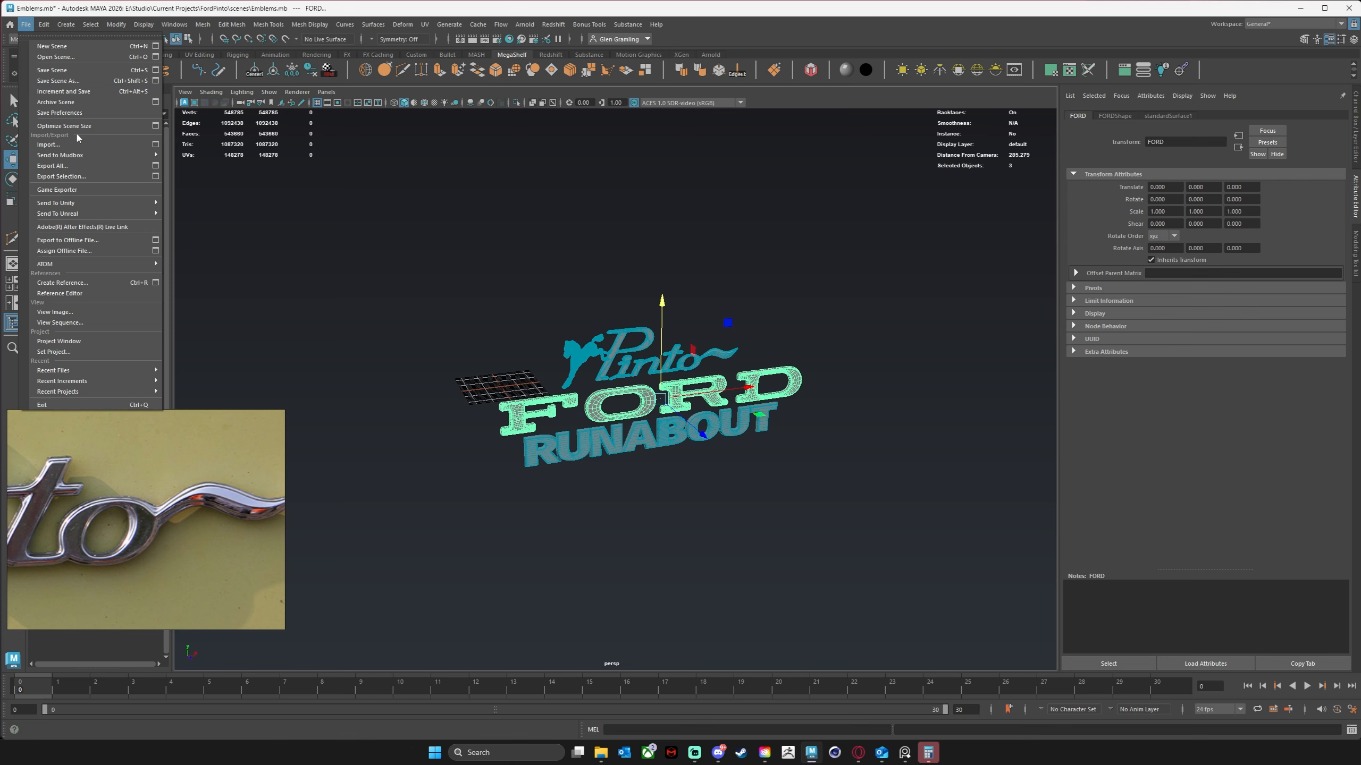
mouse_move(89, 218)
click(565, 221)
drag(491, 266, 970, 508)
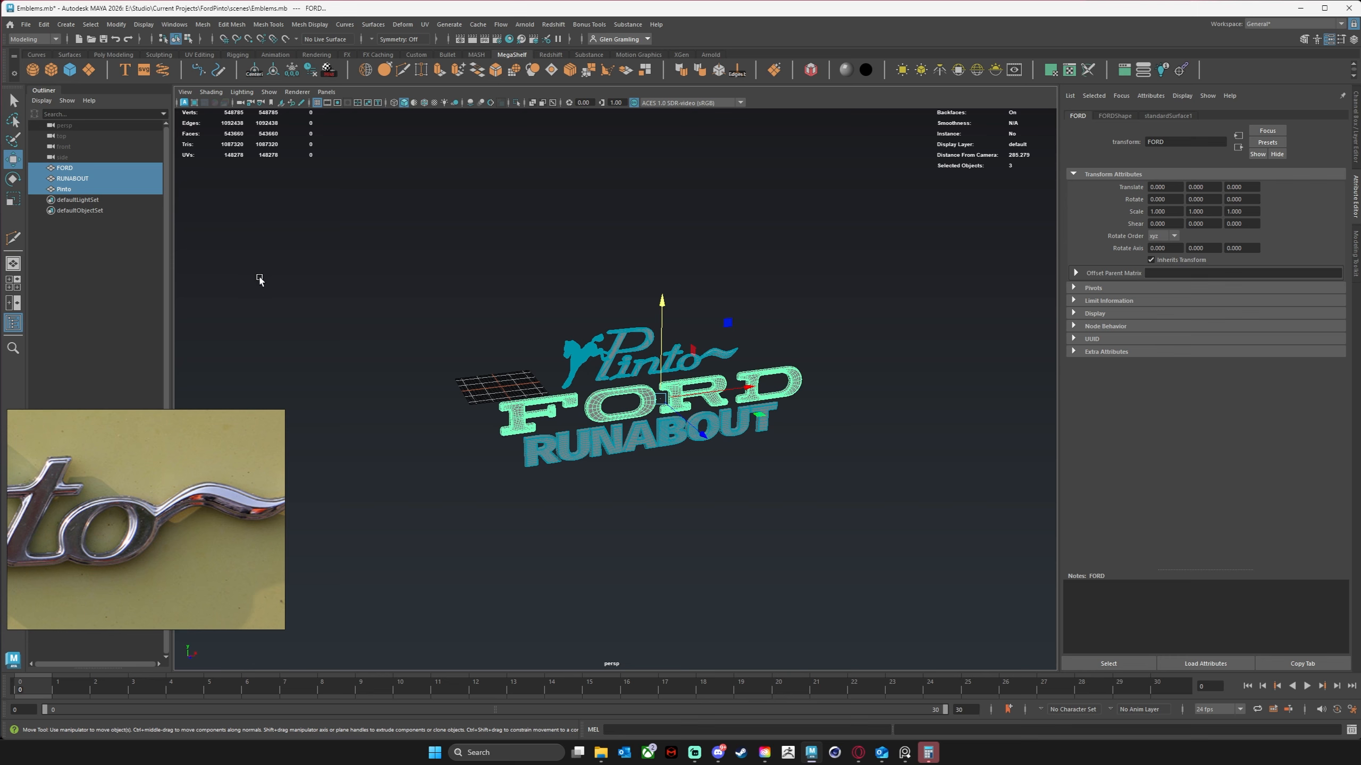
click(470, 323)
Select FordPinto as the project folder while setting up a Maya Binary export of the three emblems, and close the export dialog.
drag(429, 293, 954, 486)
alt+drag(668, 539, 632, 513)
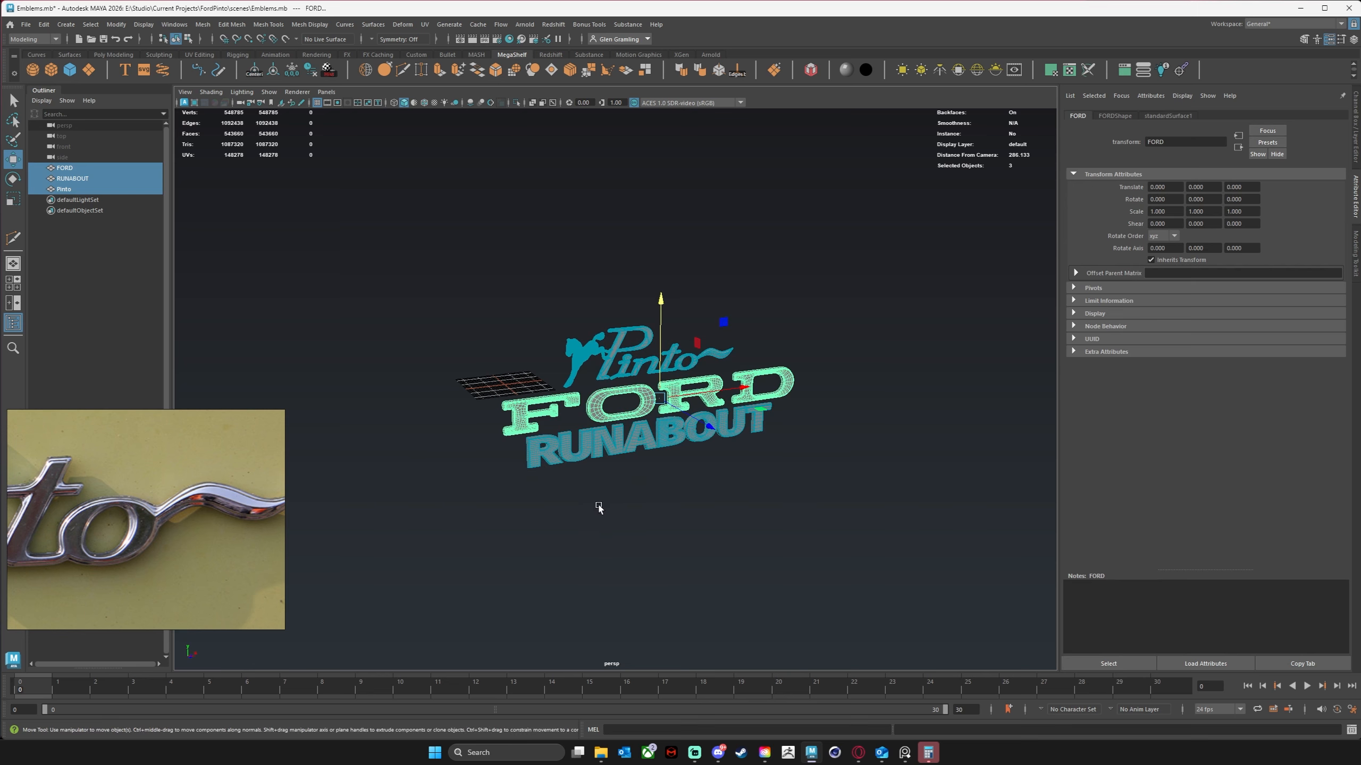
alt+middle_drag(592, 502, 581, 469)
scroll(581, 470, up, 2)
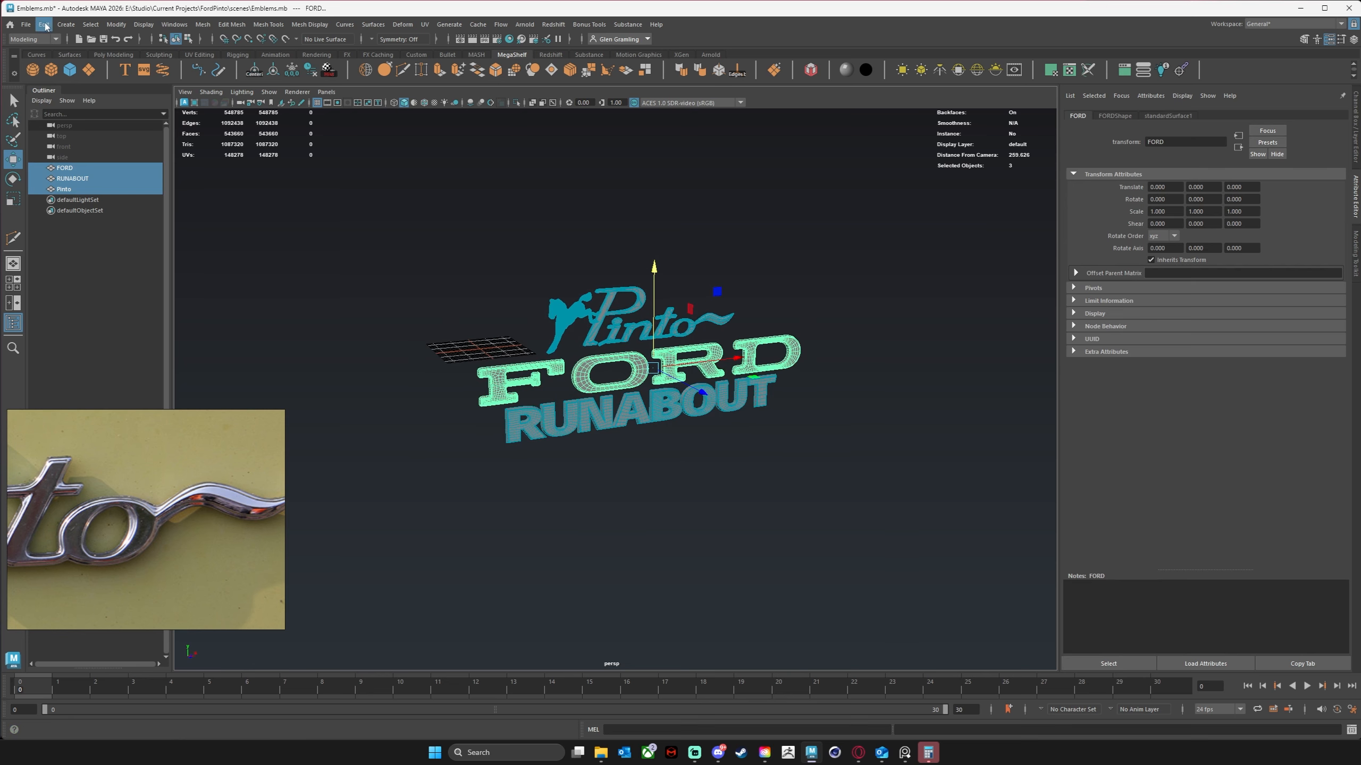
click(25, 24)
click(92, 180)
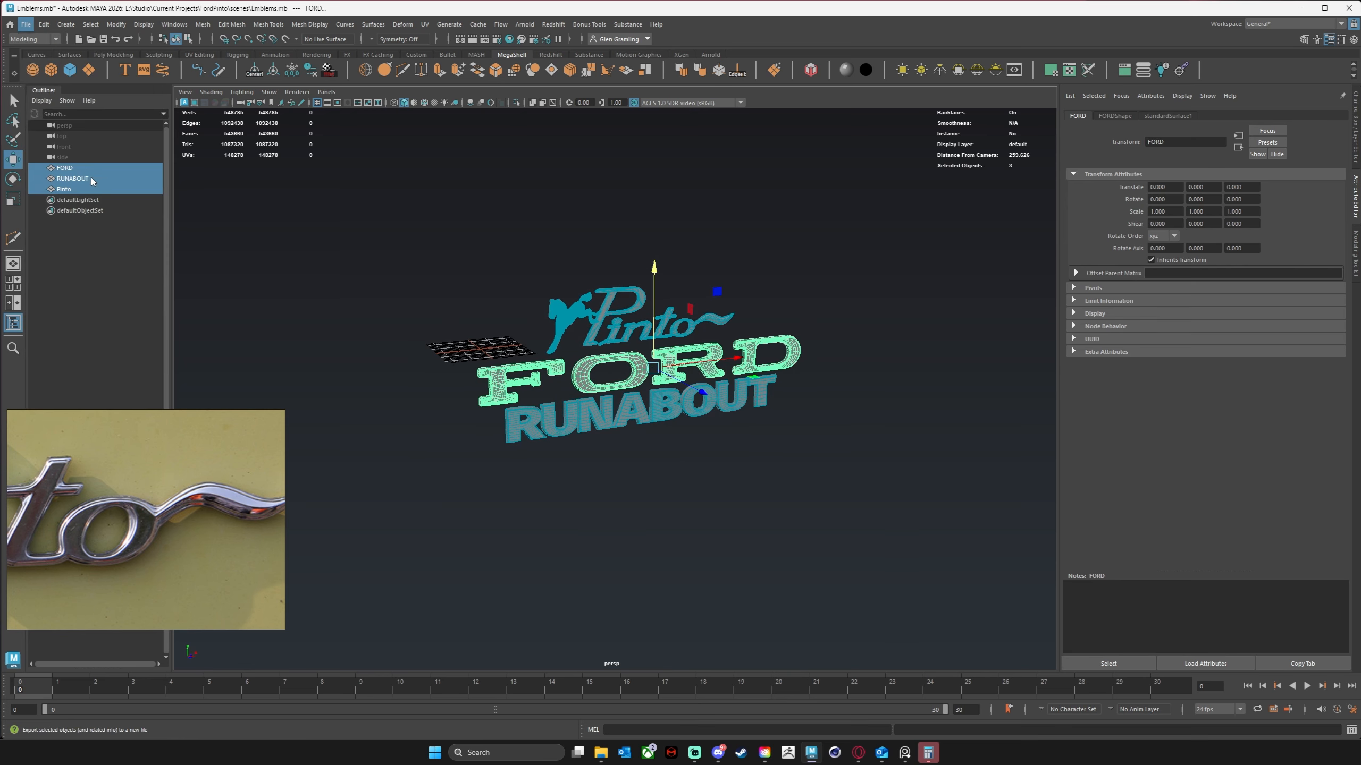
click(422, 536)
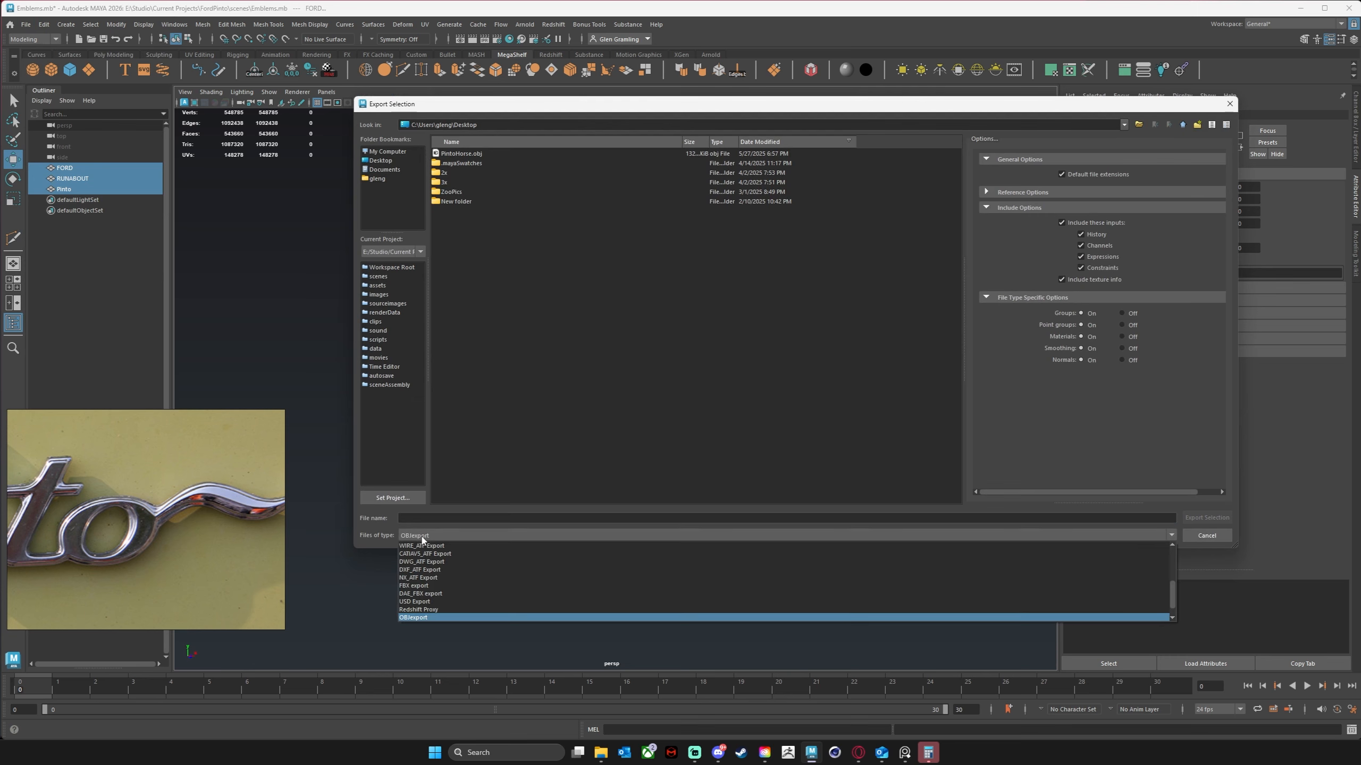
scroll(469, 591, up, 6)
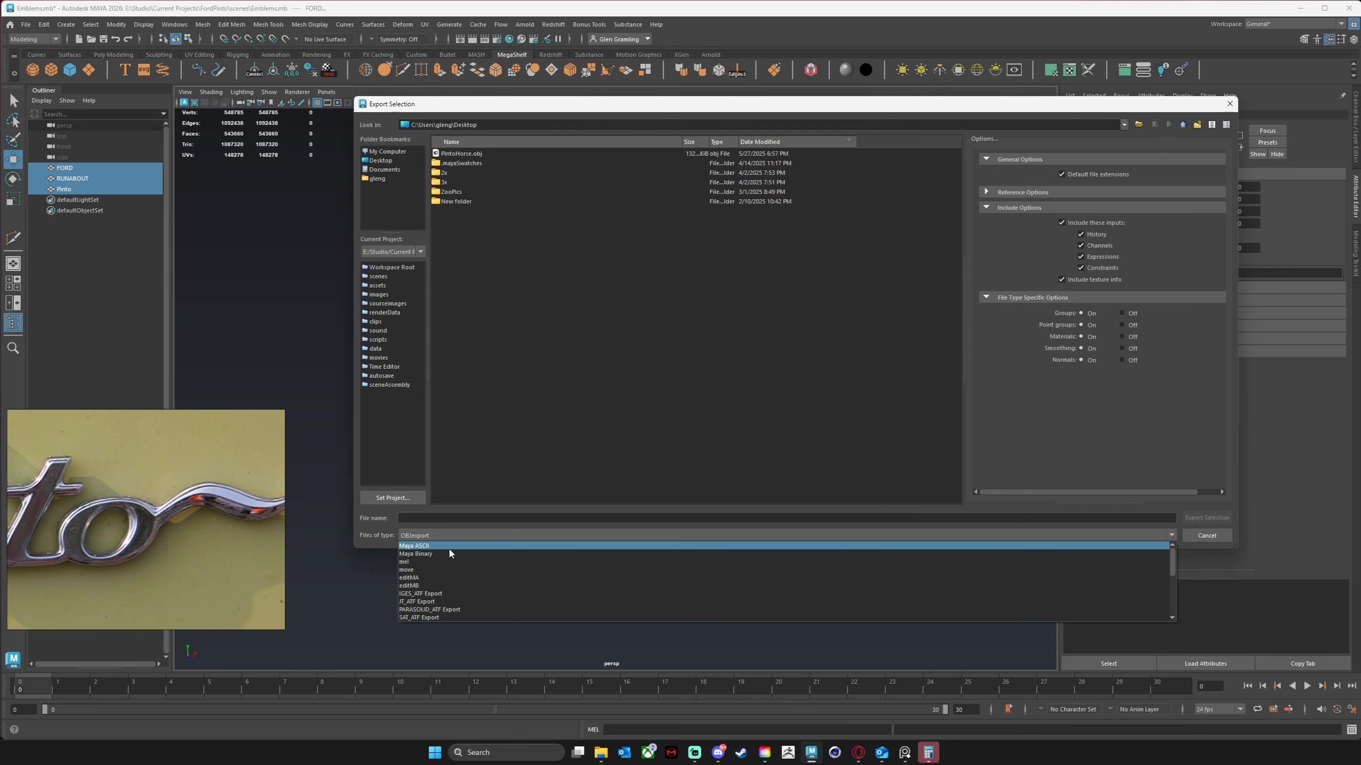
click(451, 555)
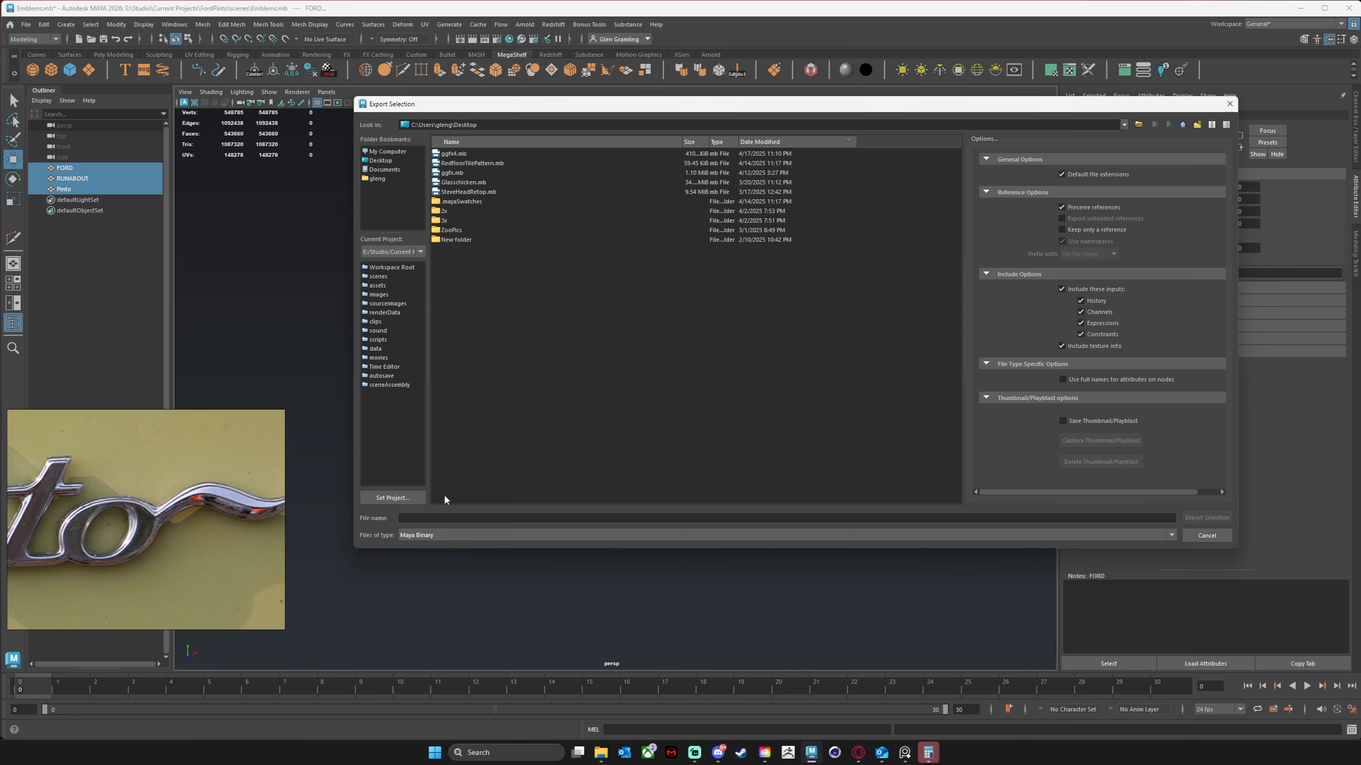
click(392, 498)
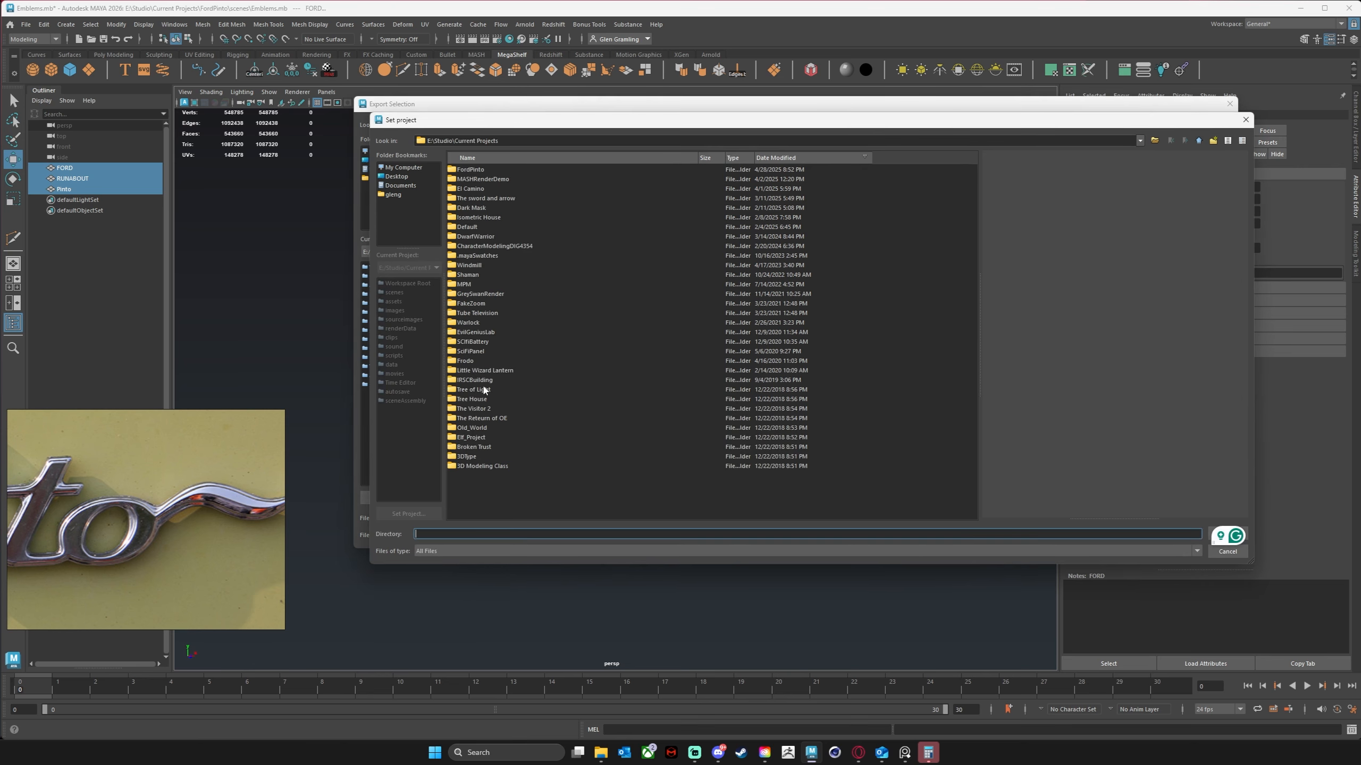
click(472, 170)
click(1226, 551)
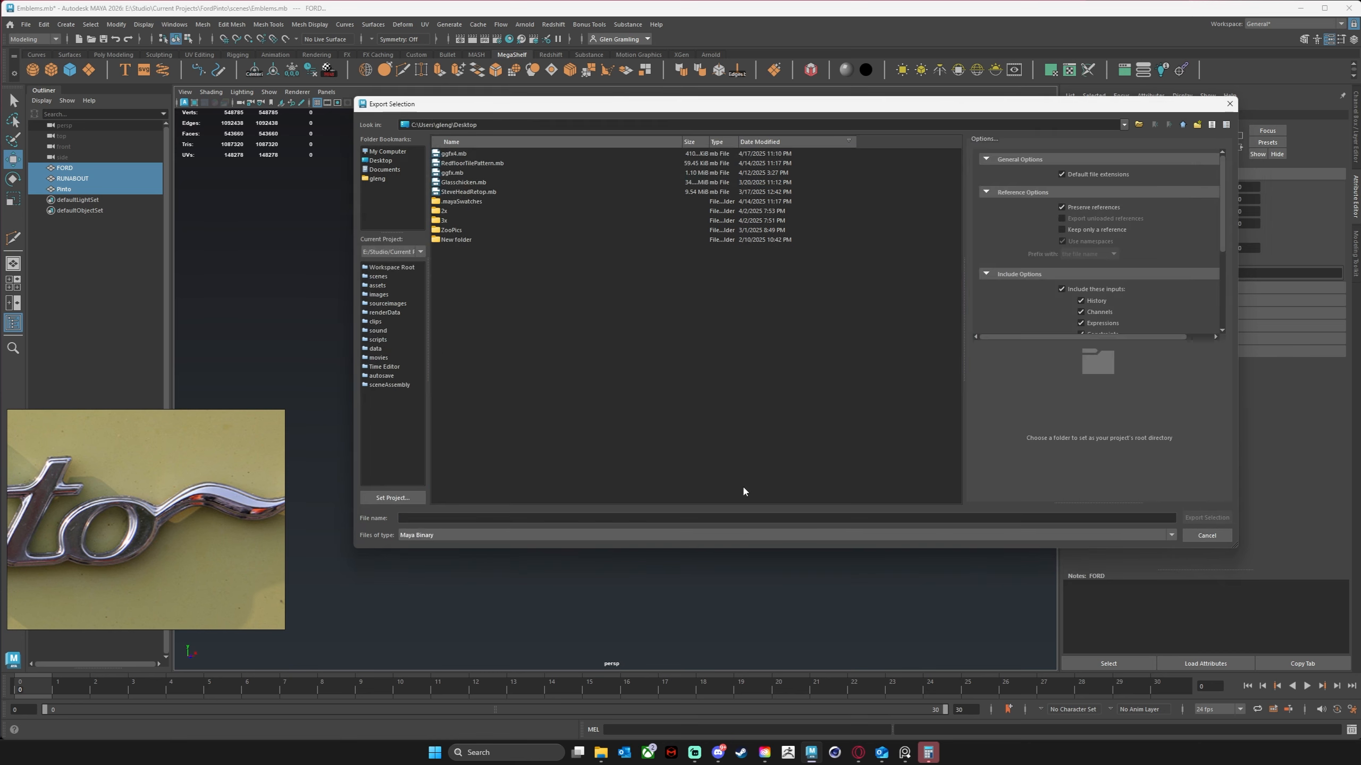
click(1206, 536)
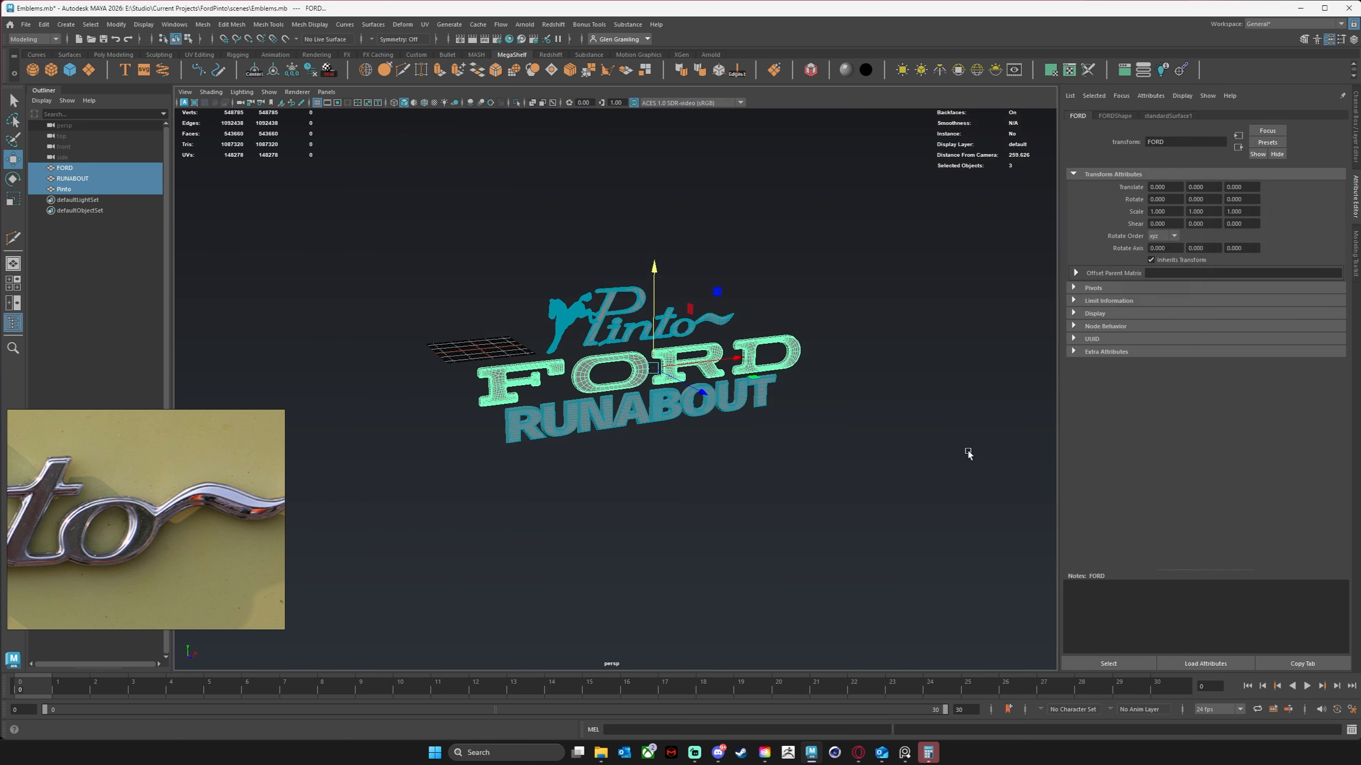
Export the selected FORD, RUNABOUT and Pinto meshes as Maya Binary, replacing Emblems.mb in the FordPinto scenes folder, and clear the selection.
click(25, 24)
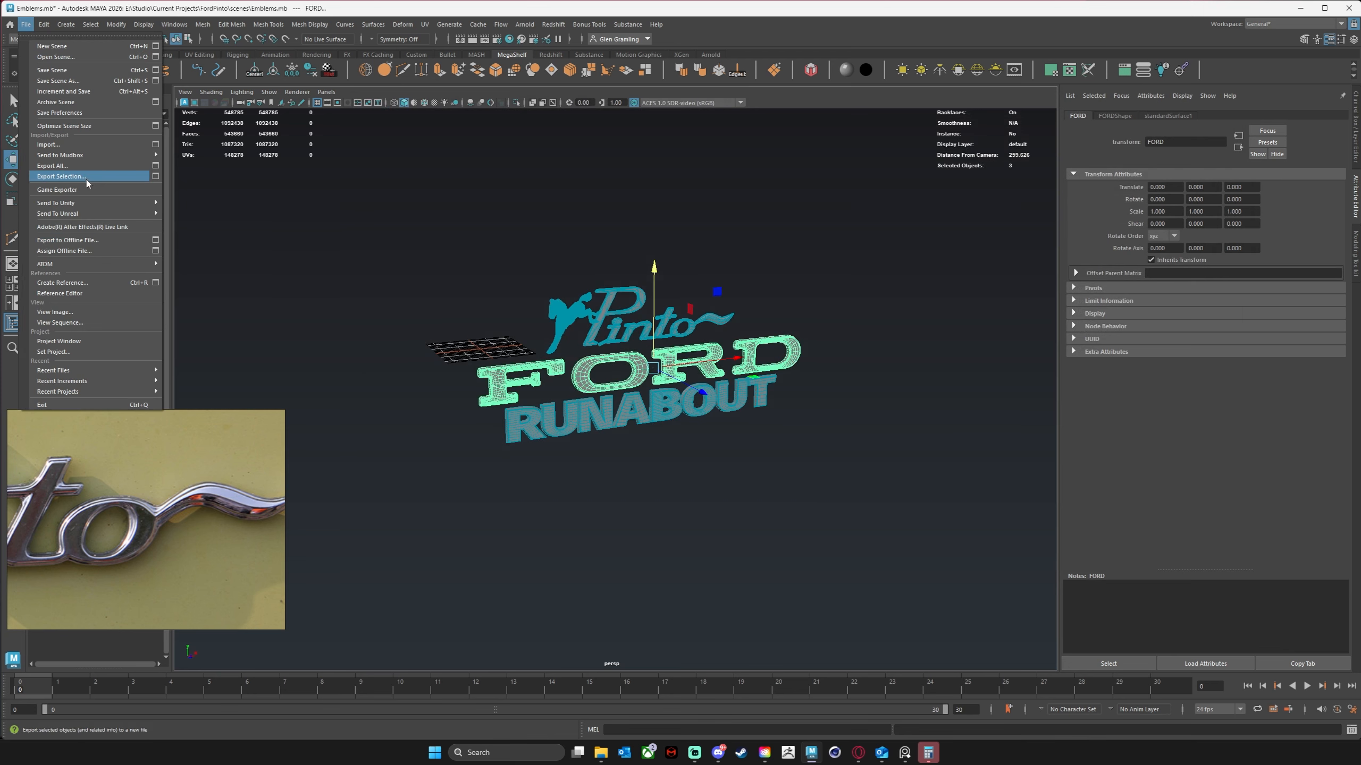
click(157, 177)
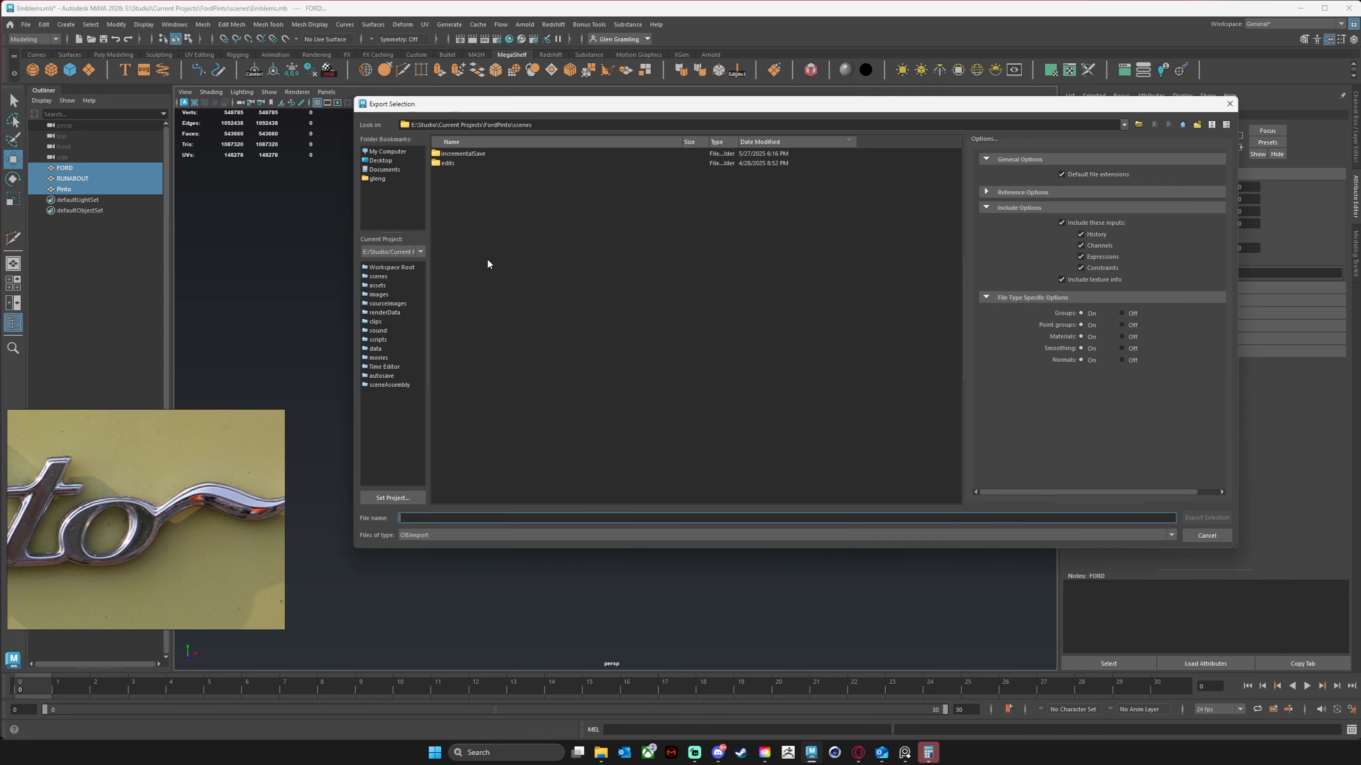
click(448, 534)
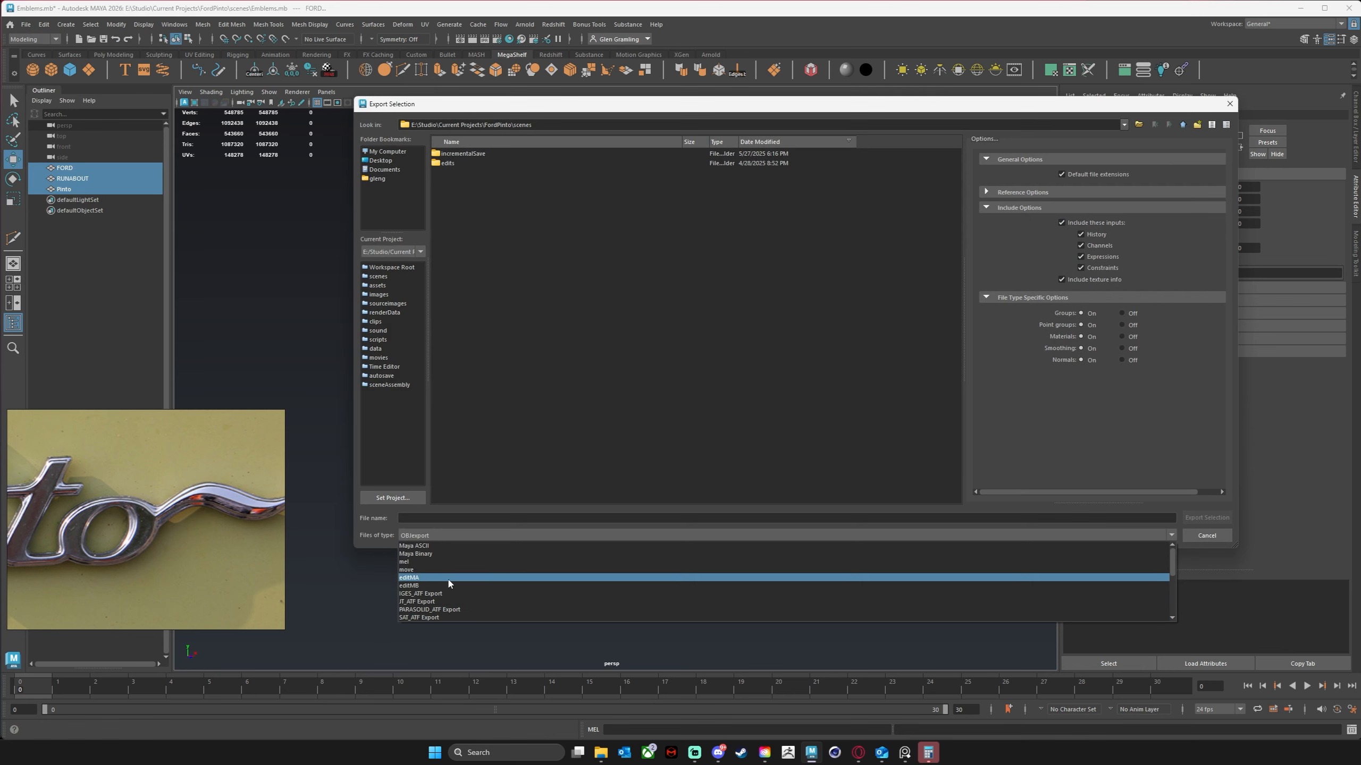
click(417, 554)
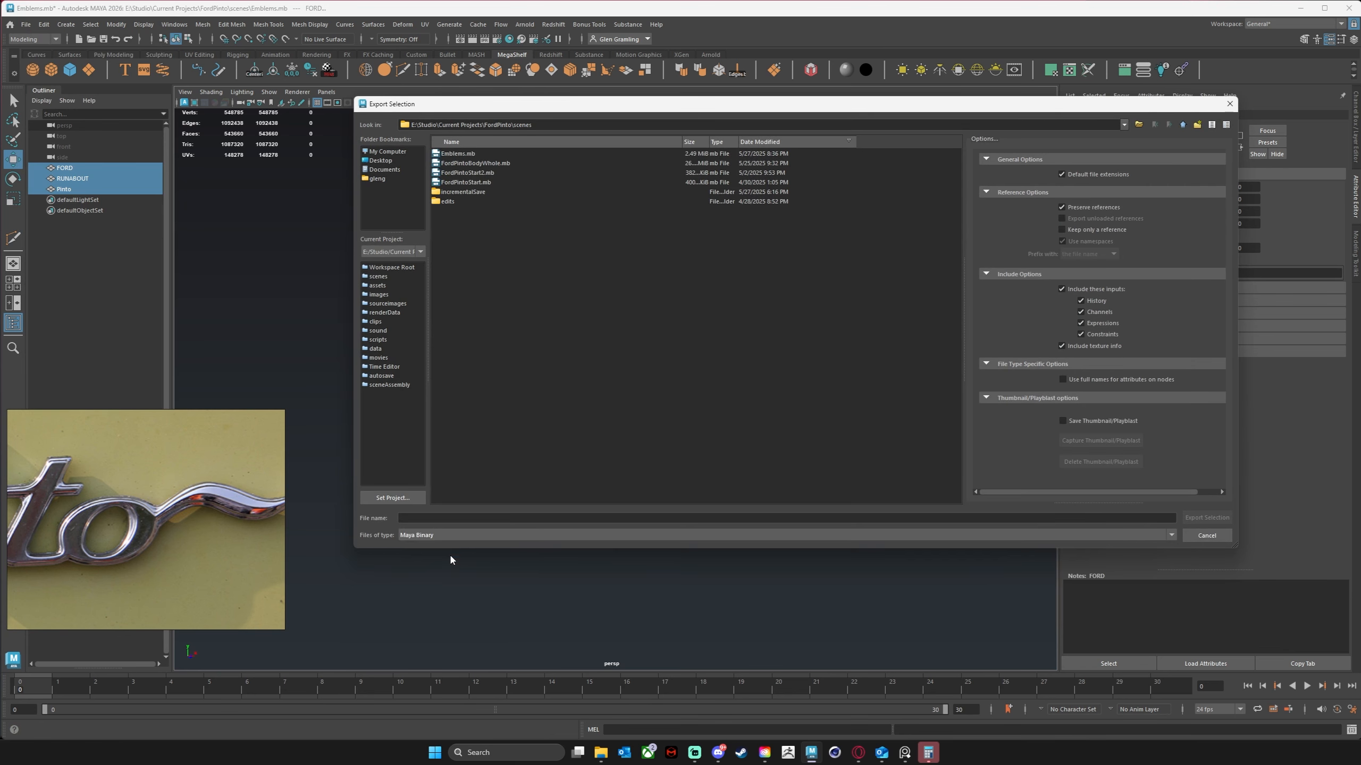
click(453, 155)
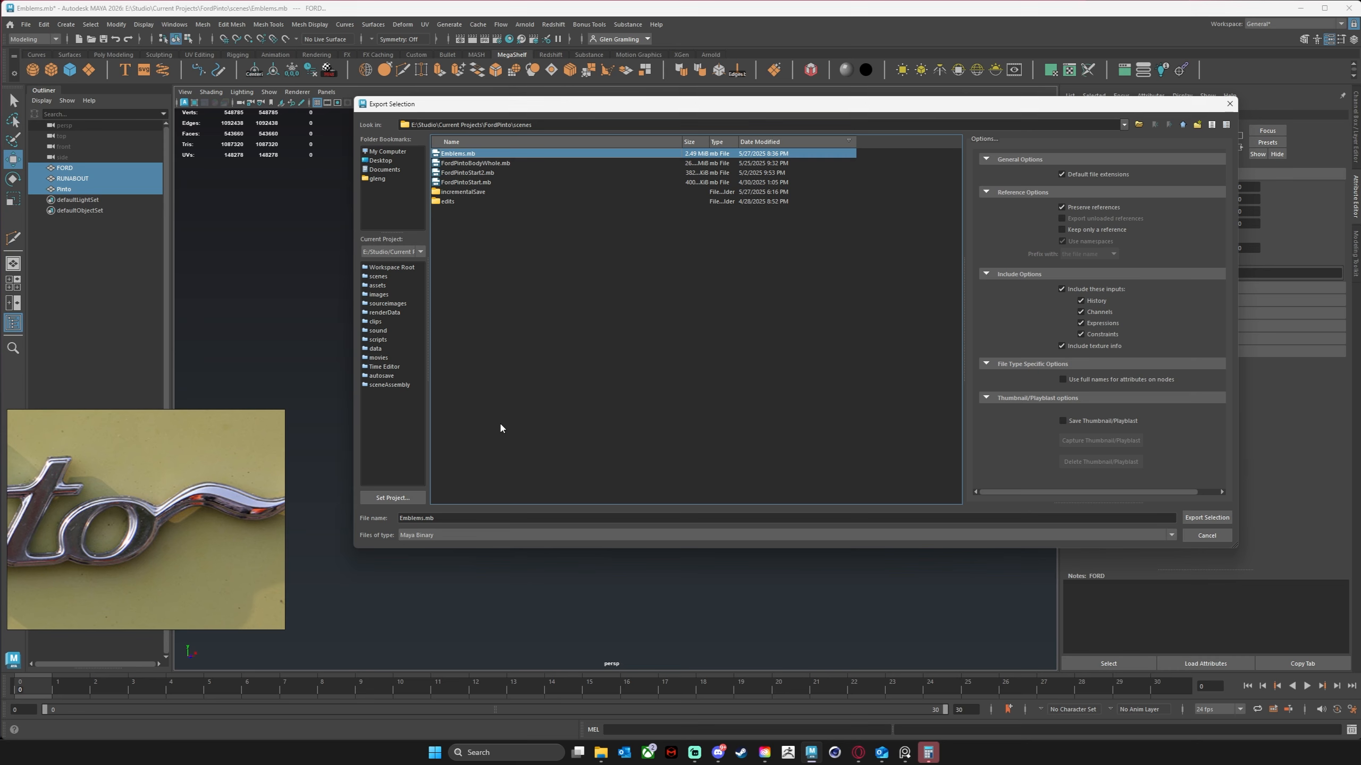
click(1202, 521)
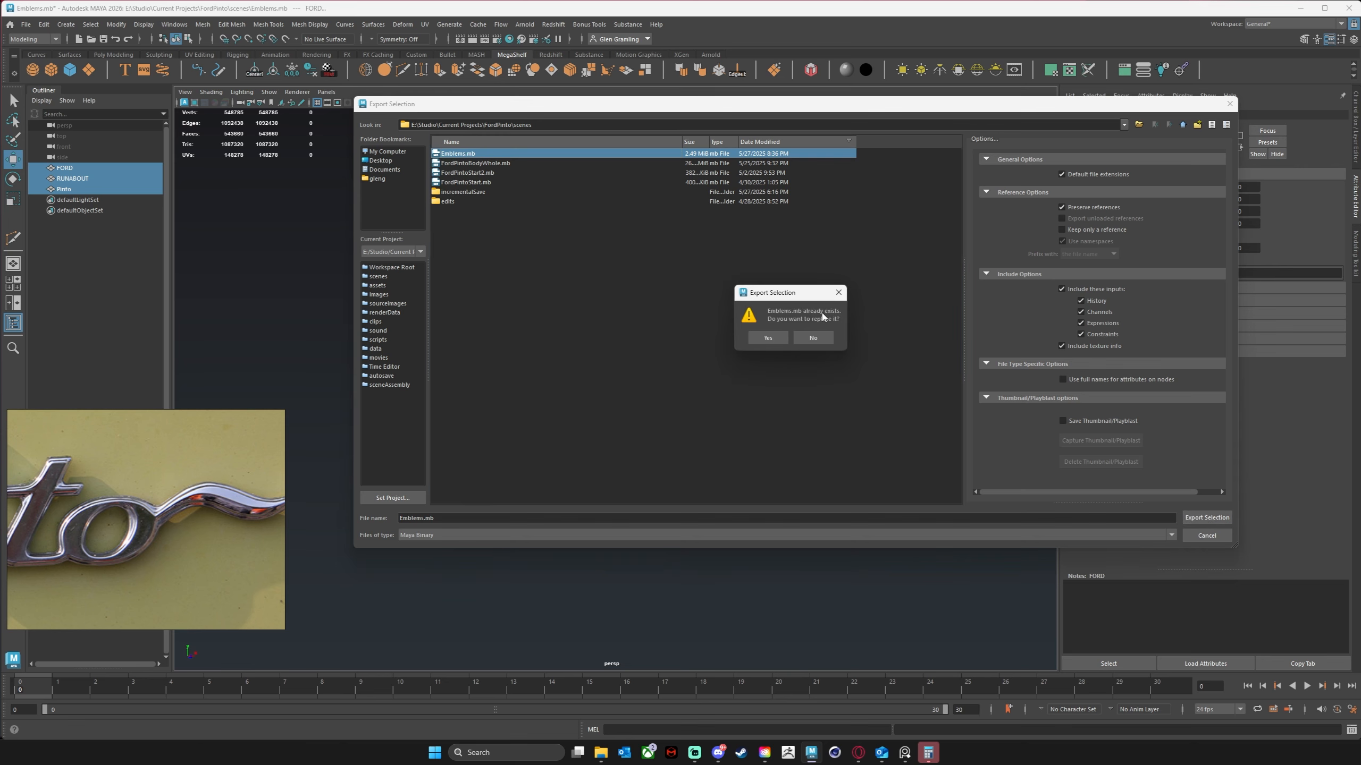
click(769, 337)
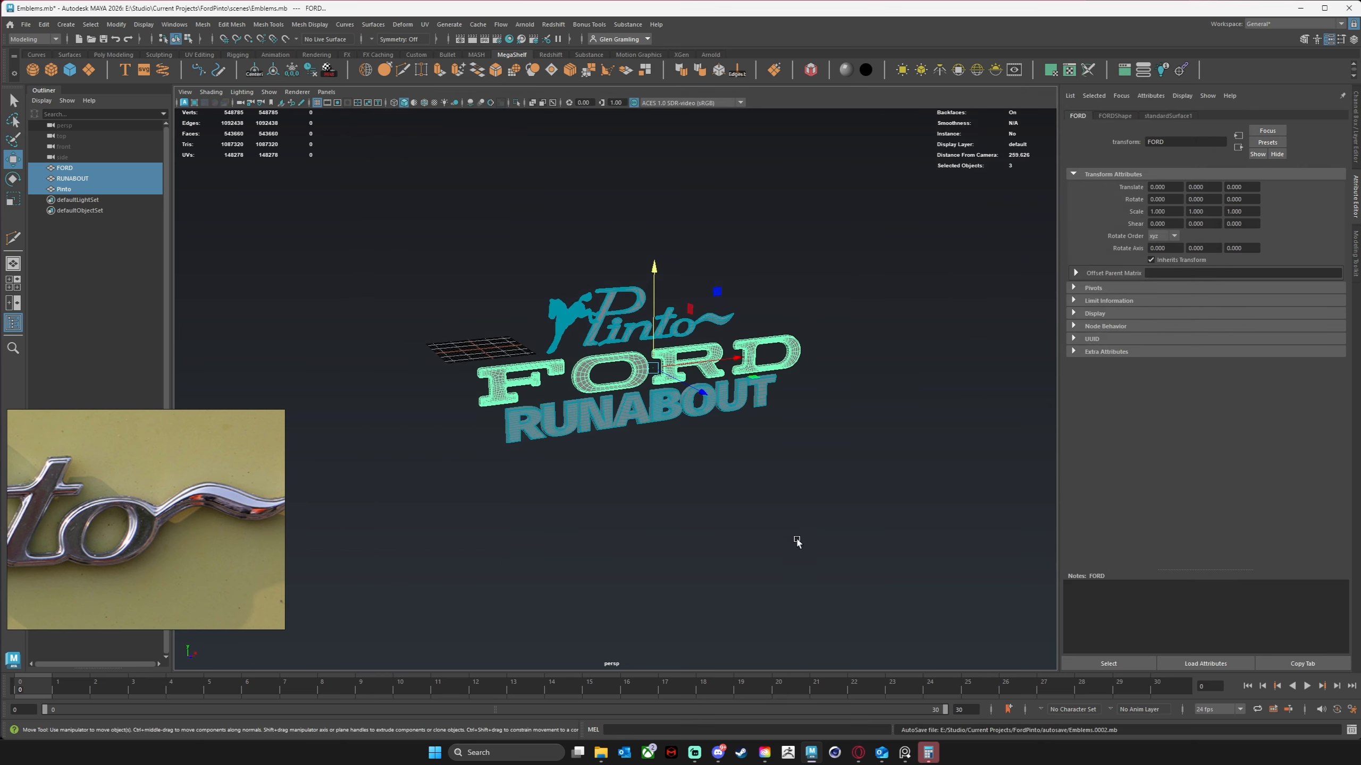
alt+drag(797, 542, 687, 518)
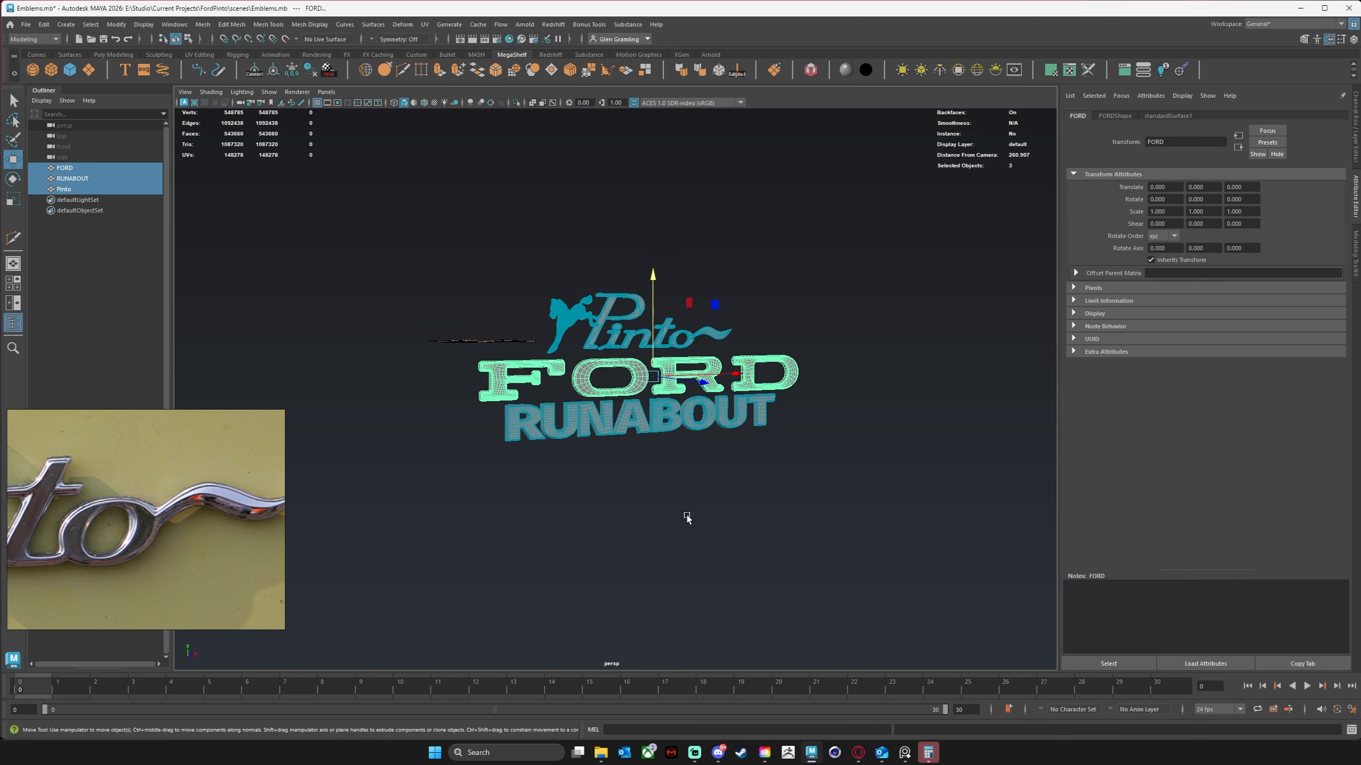
click(687, 518)
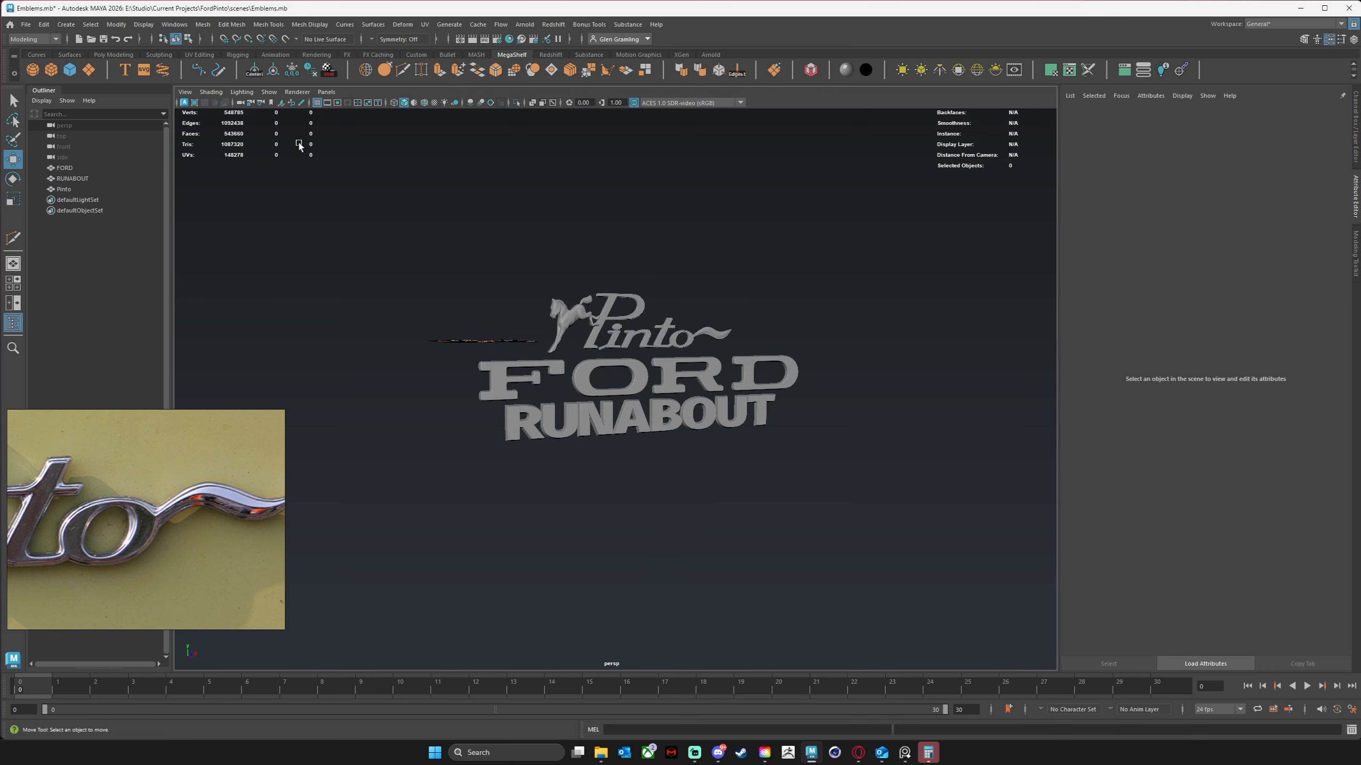
Open the FordPintoBodyWhole.mb scene from the FordPinto scenes folder.
click(26, 25)
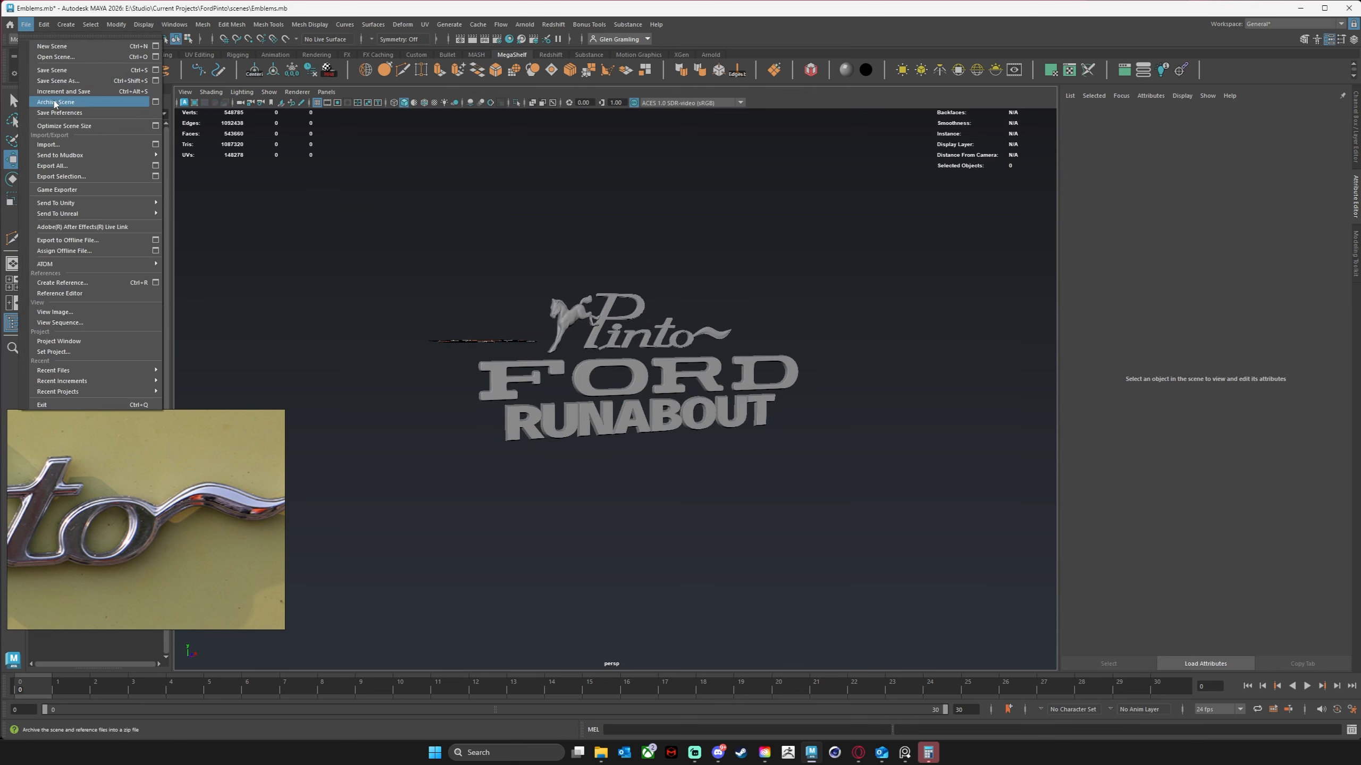
click(56, 58)
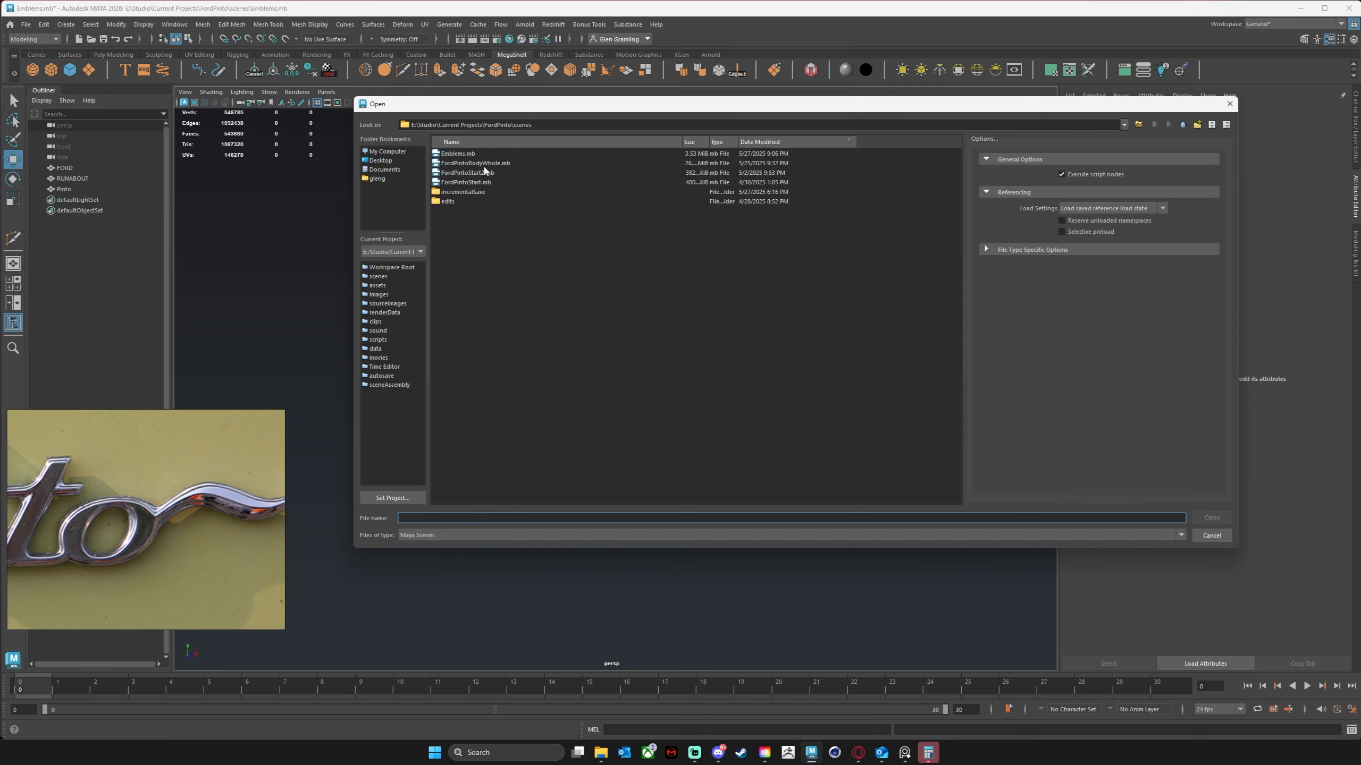
click(477, 163)
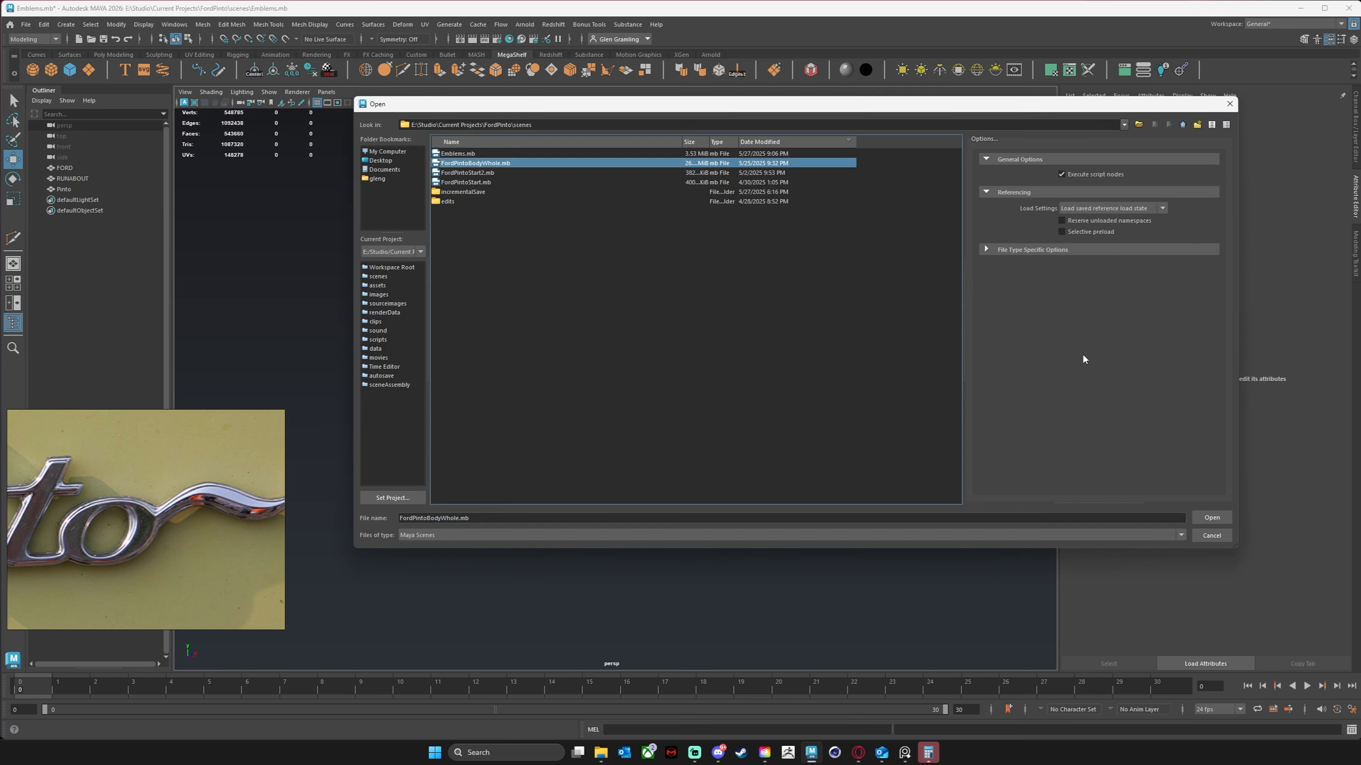
click(1214, 518)
click(677, 385)
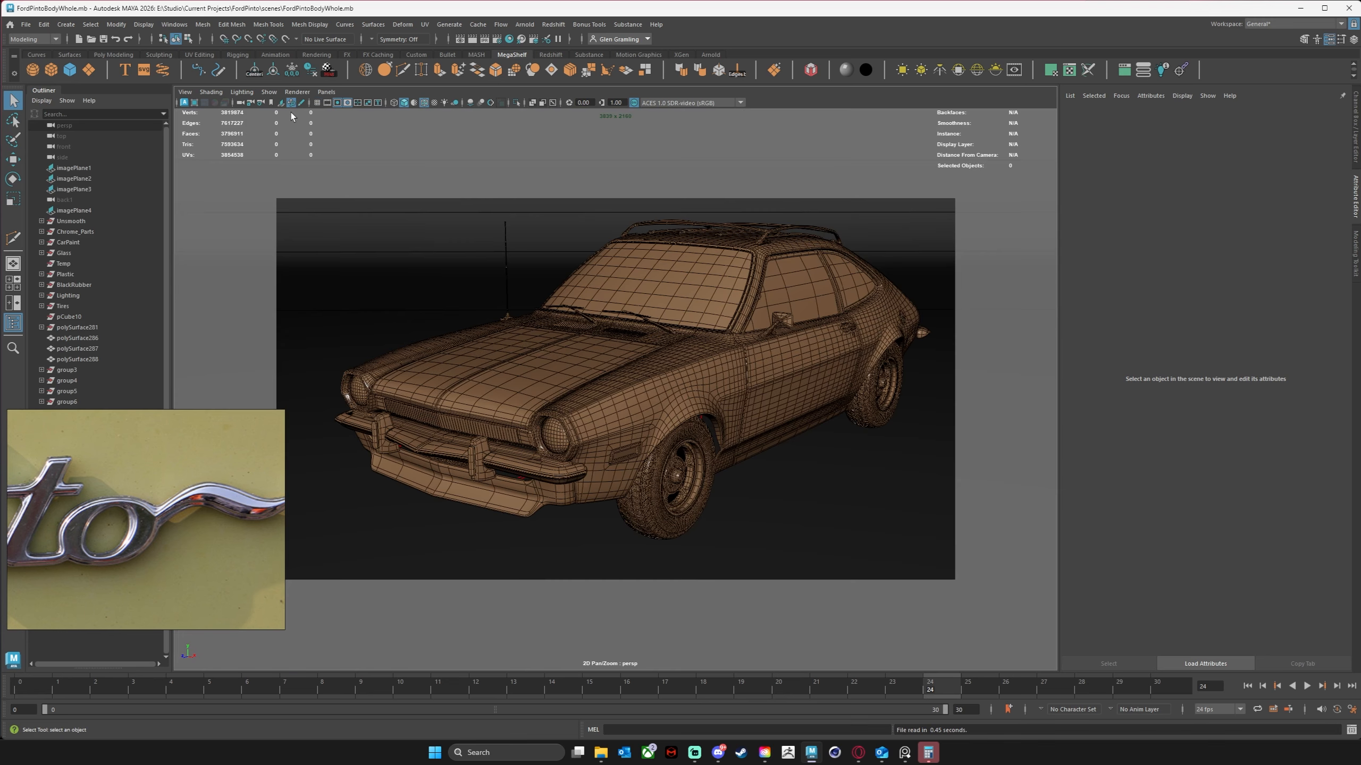
Import Emblems.mb into the car body scene.
click(27, 25)
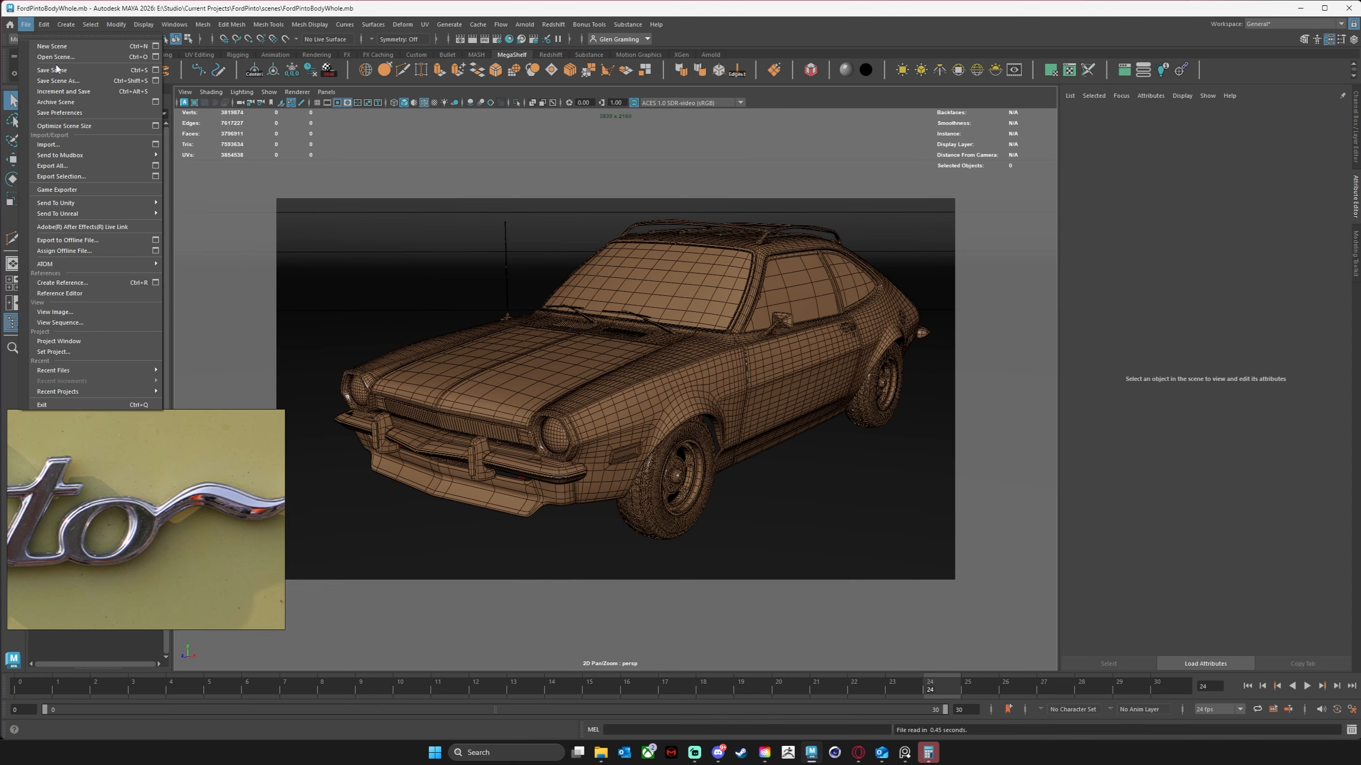
click(73, 143)
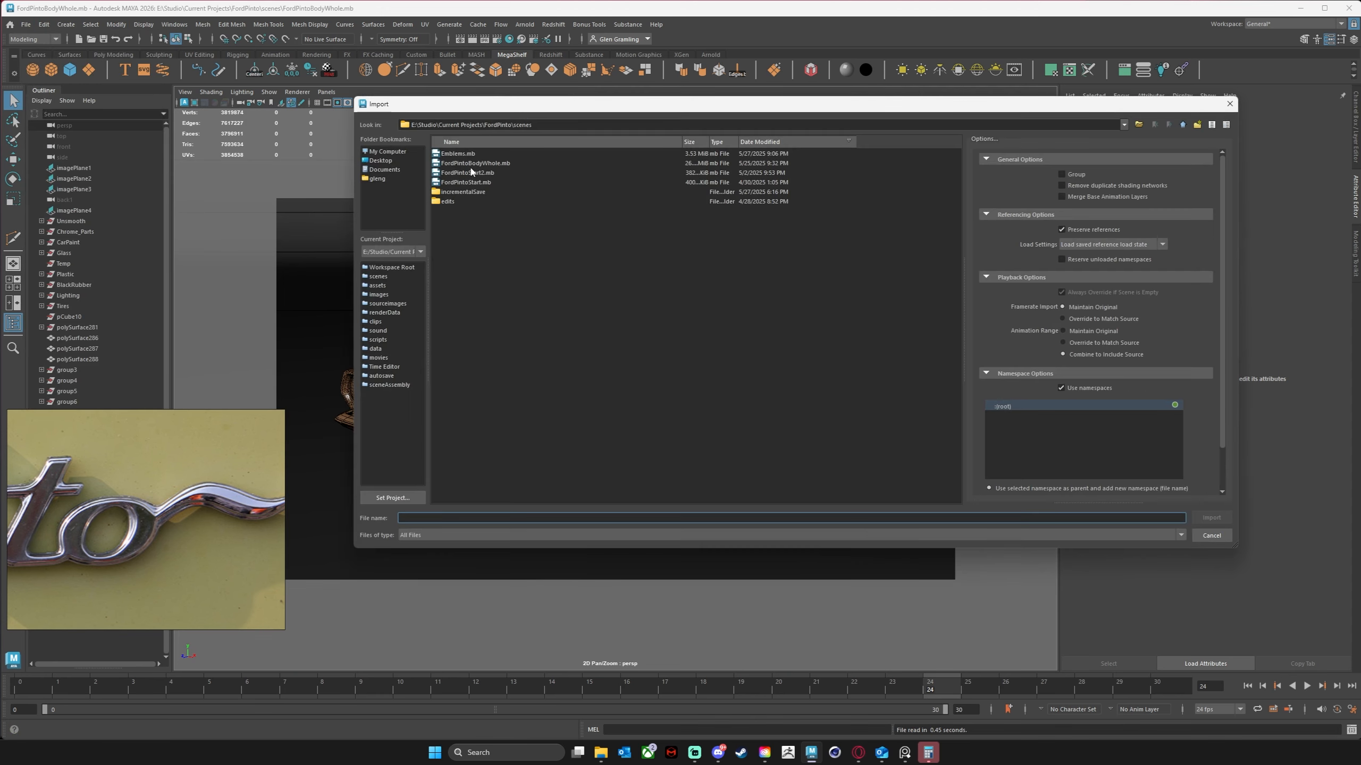
click(449, 155)
click(1208, 520)
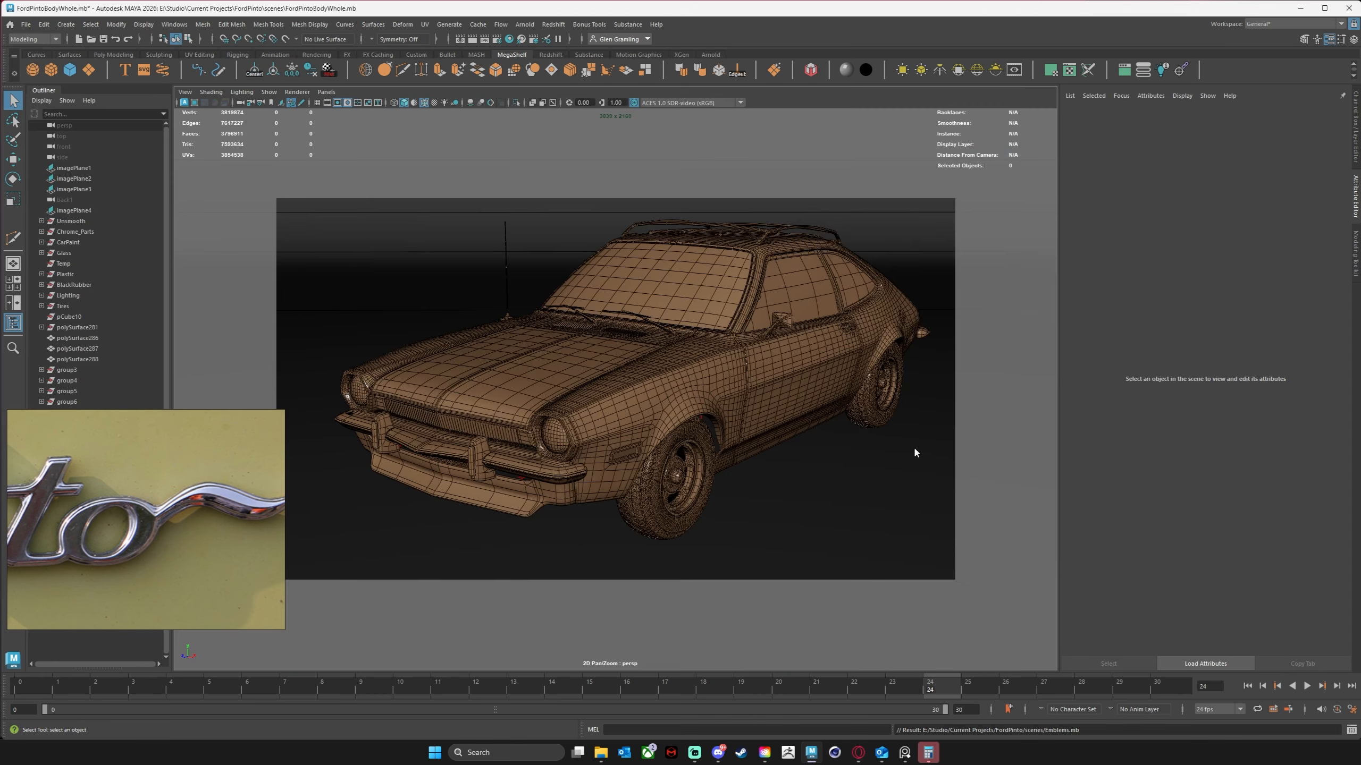
alt+drag(777, 432, 763, 421)
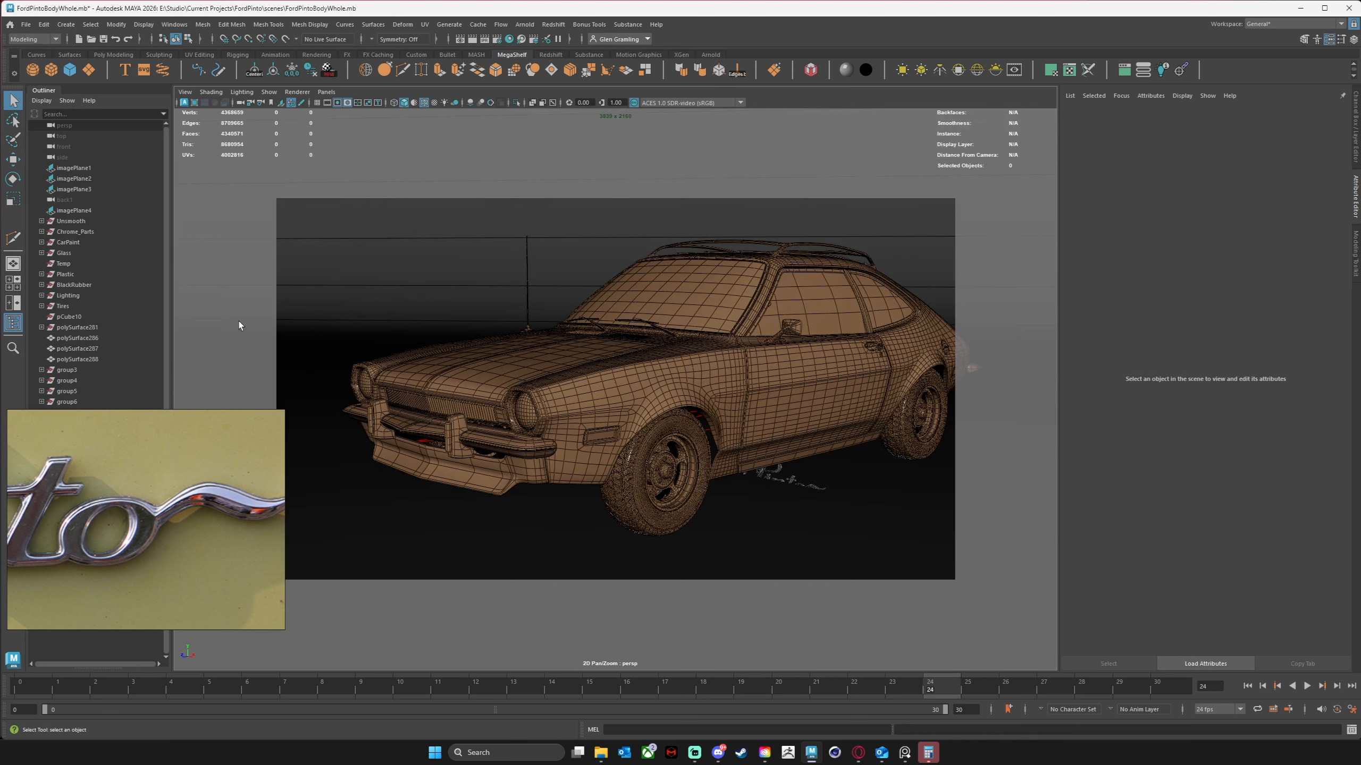
Move the imported FORD, RUNABOUT and Pinto emblems together out in front of the car's nose and raise them above the bumper.
click(246, 418)
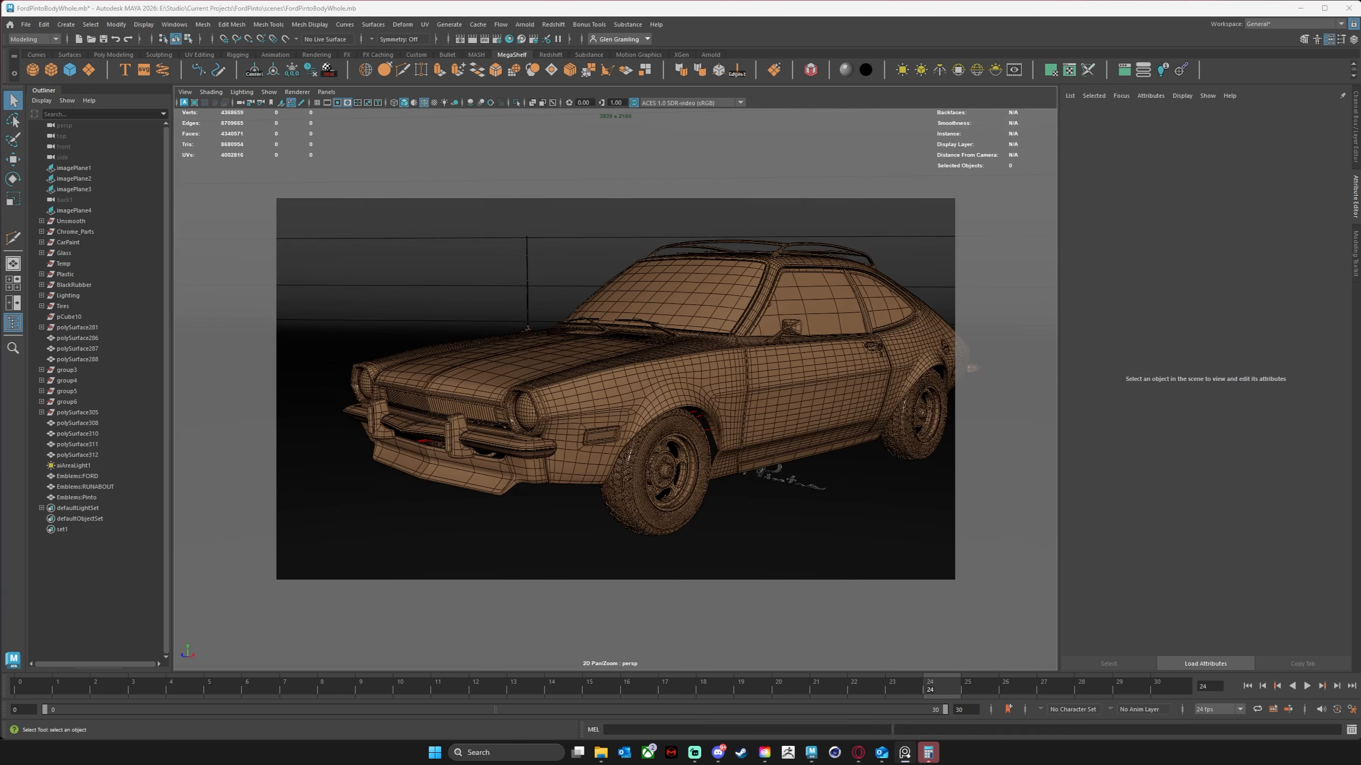
click(104, 477)
click(101, 488)
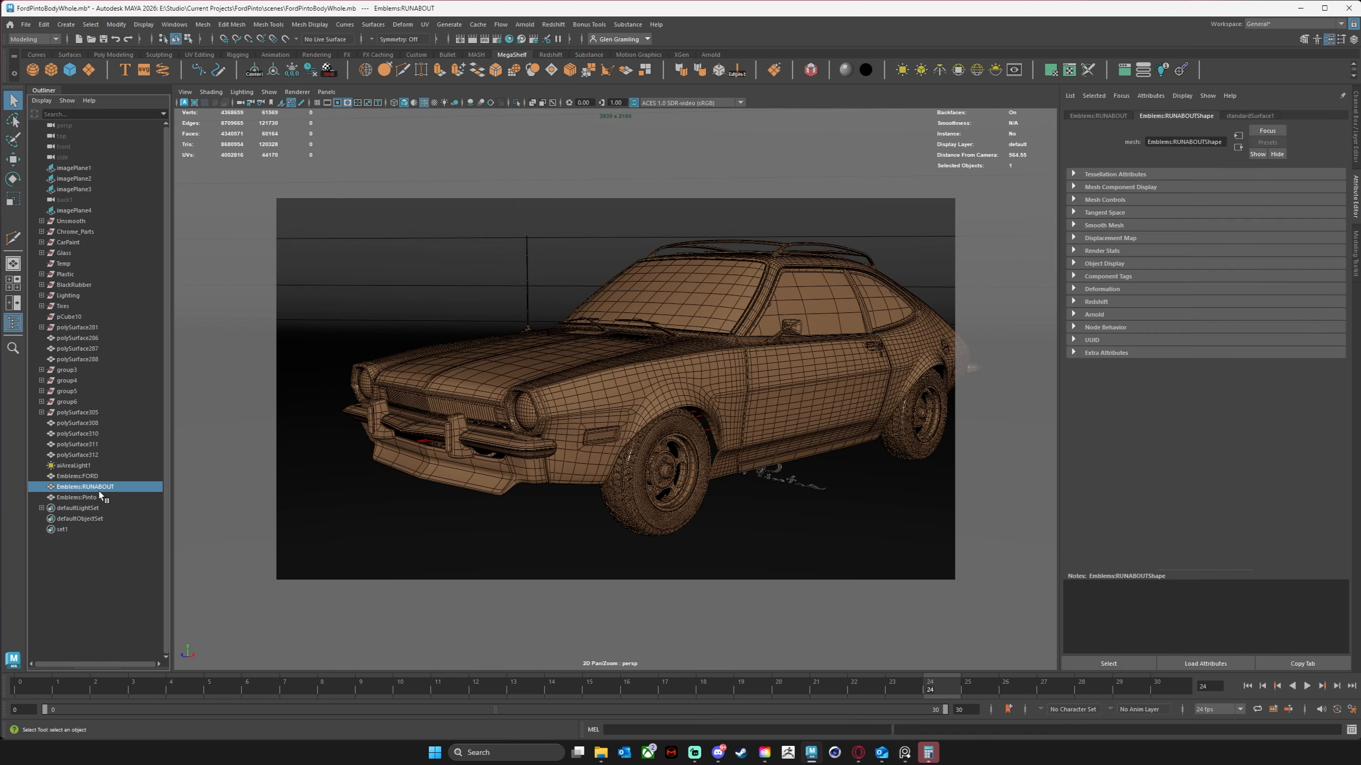
click(96, 496)
click(93, 479)
ctrl+click(92, 485)
ctrl+click(90, 496)
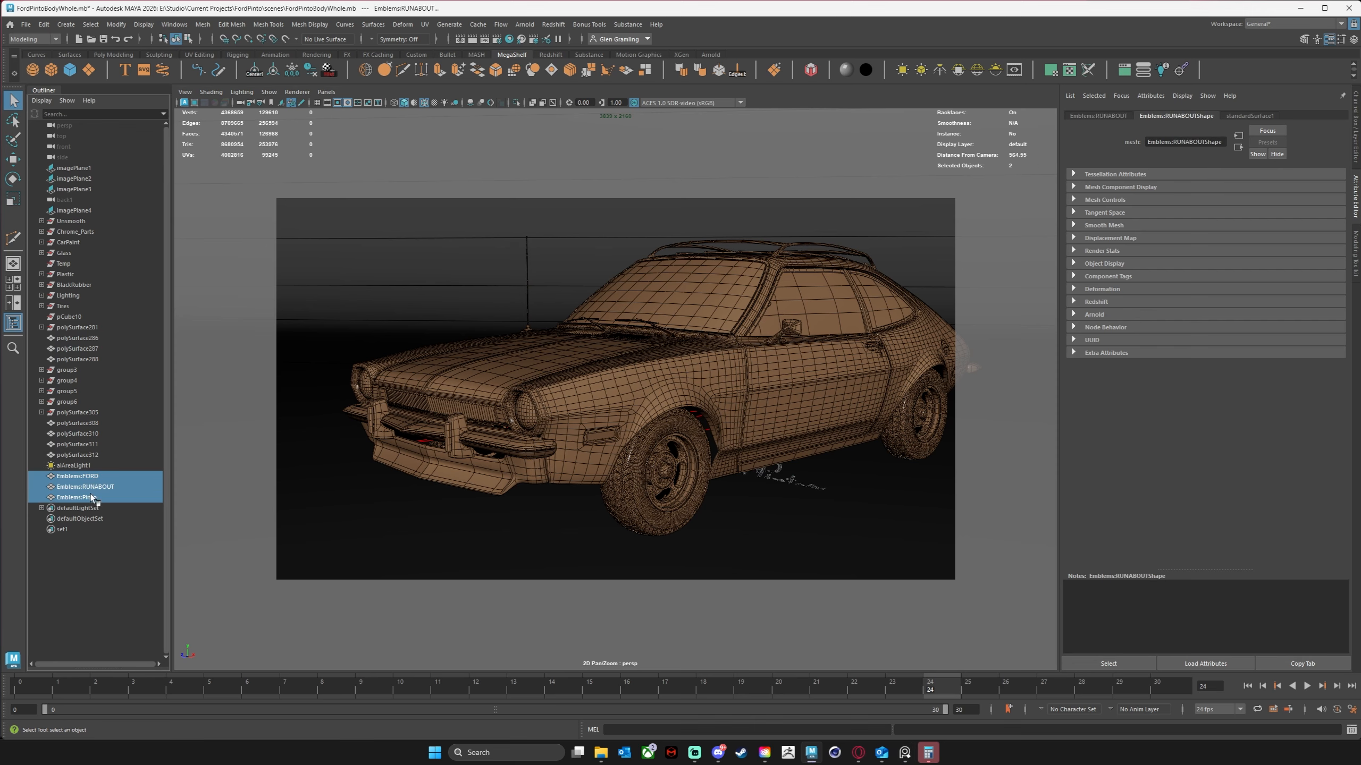
alt+drag(436, 469, 474, 503)
key(w)
drag(776, 366, 781, 246)
alt+drag(750, 326, 612, 406)
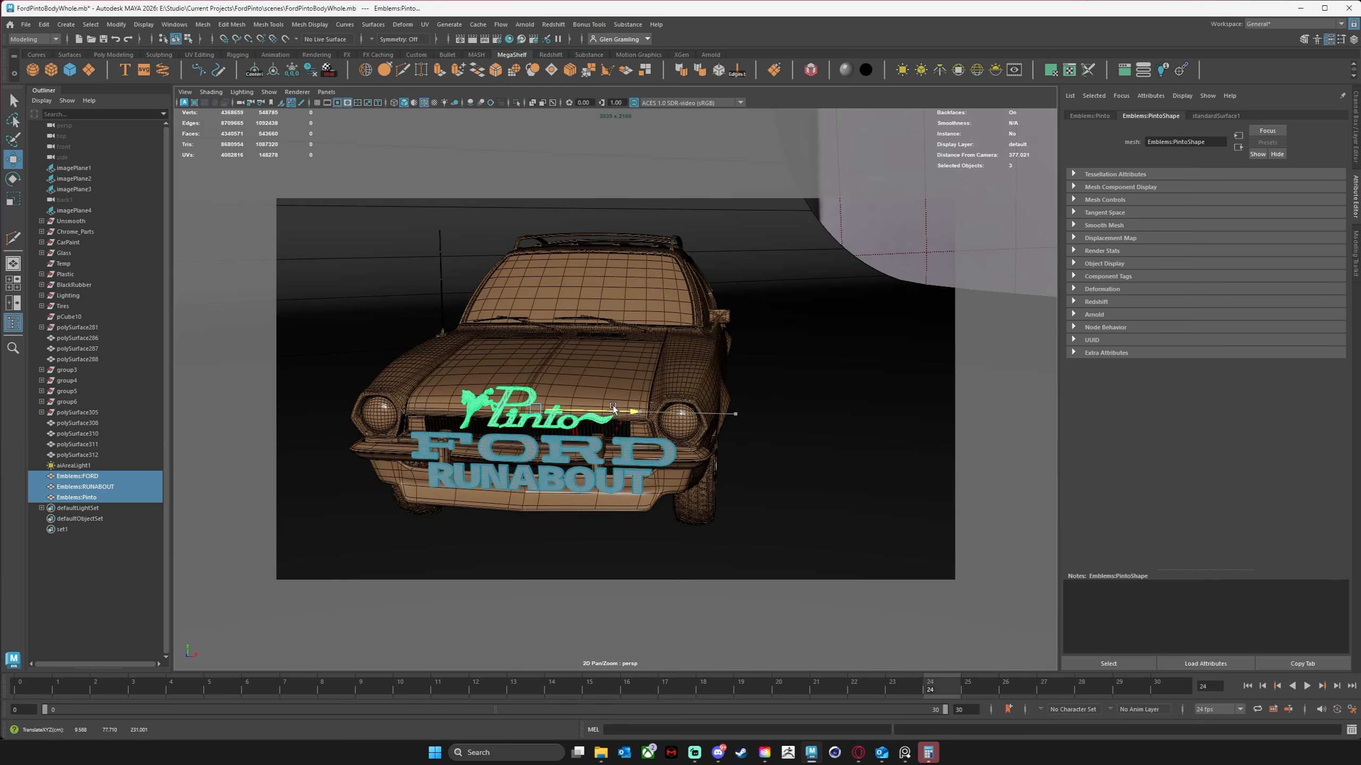
drag(538, 370, 546, 297)
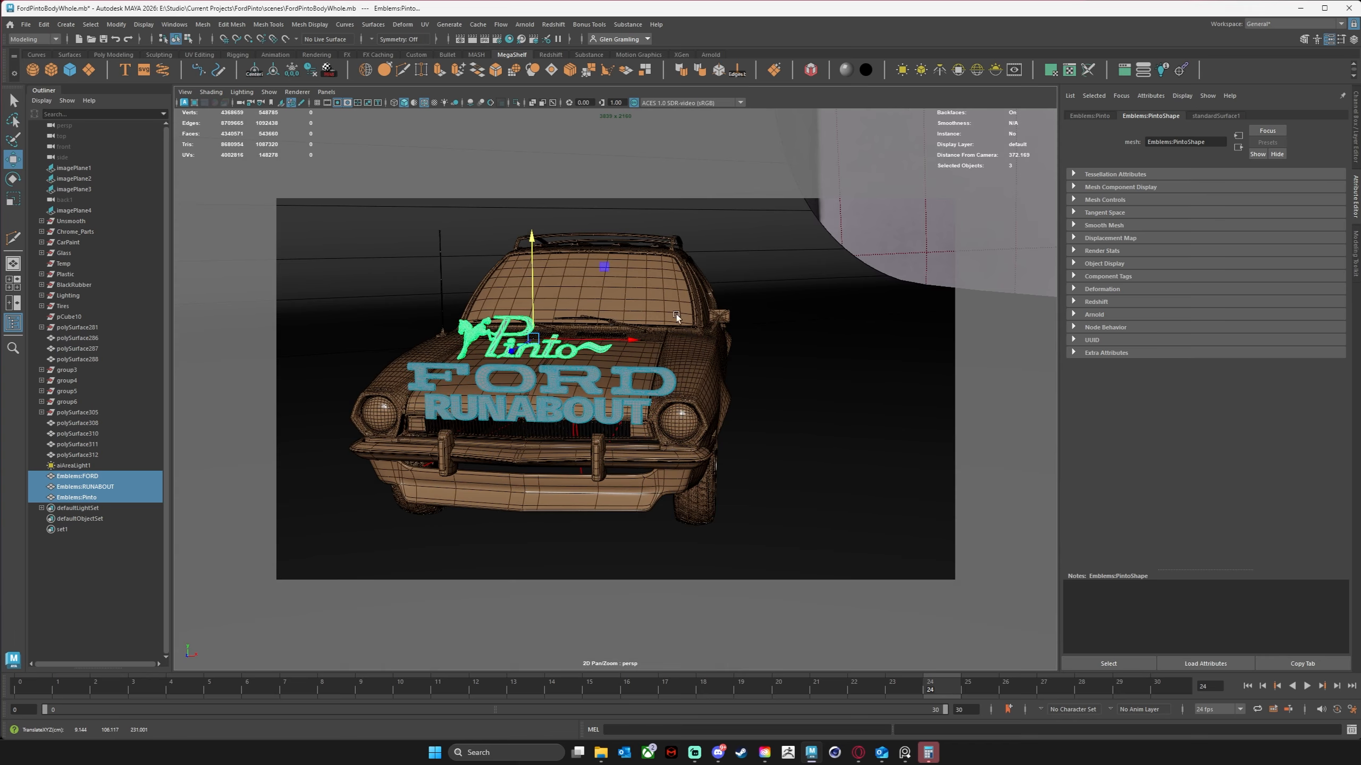
Shift the three emblems sideways toward the car's driver-side headlight, to about 47 in X, and lower them to about 89 in Y.
alt+right_drag(676, 315, 828, 323)
alt+middle_drag(828, 323, 1007, 316)
mouse_move(887, 336)
alt+mouse_down()
mouse_move(863, 326)
mouse_move(898, 323)
alt+mouse_up()
alt+middle_drag(898, 322, 912, 323)
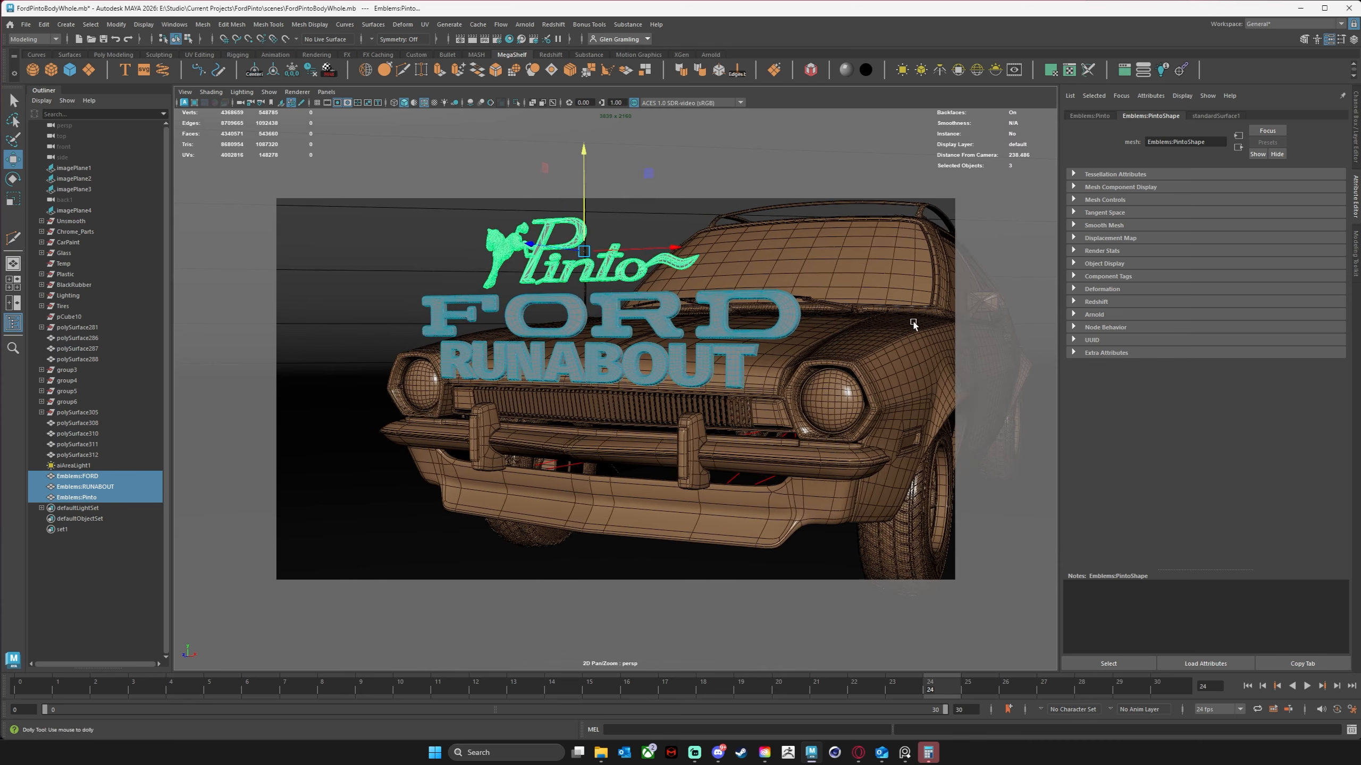
alt+right_drag(912, 323, 817, 325)
alt+middle_drag(817, 325, 810, 319)
alt+right_drag(809, 319, 826, 316)
alt+middle_drag(826, 316, 771, 317)
alt+drag(772, 317, 782, 318)
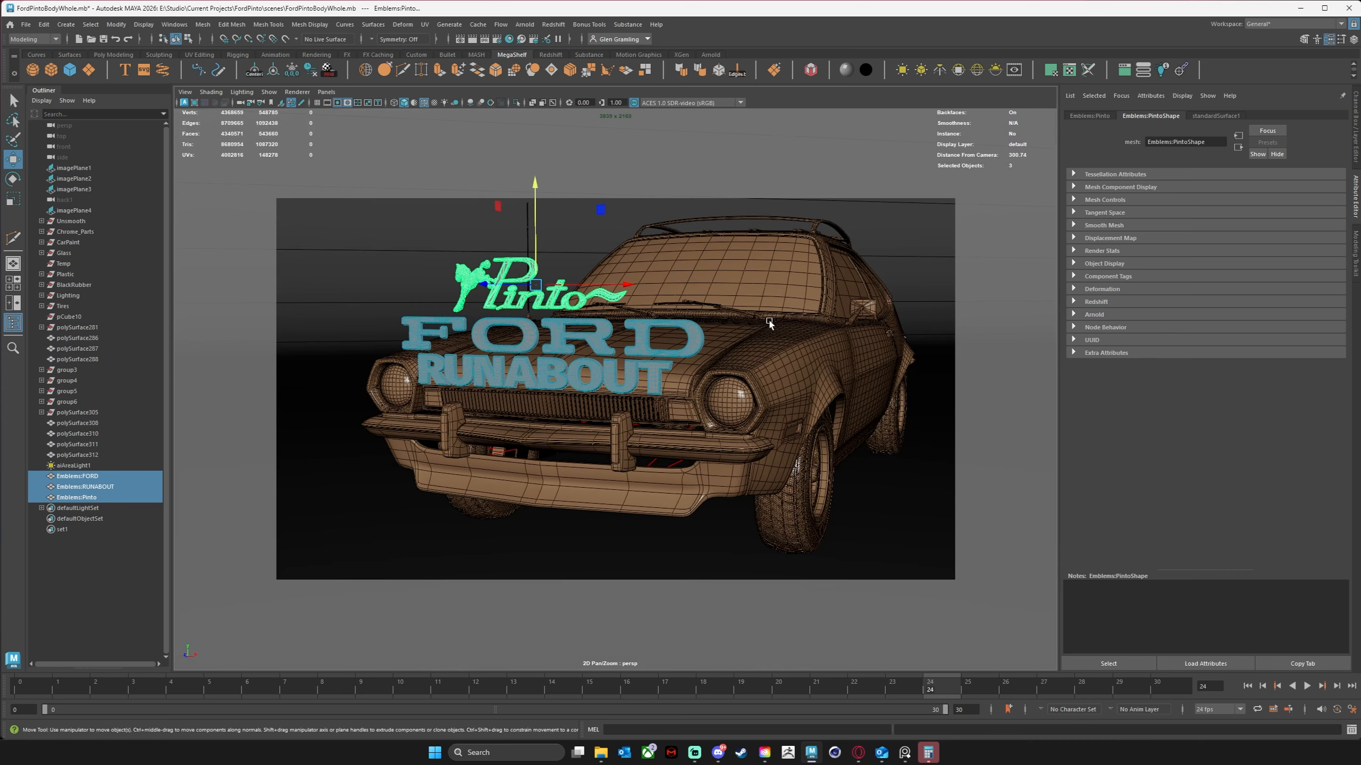
drag(629, 284, 747, 291)
drag(648, 236, 653, 294)
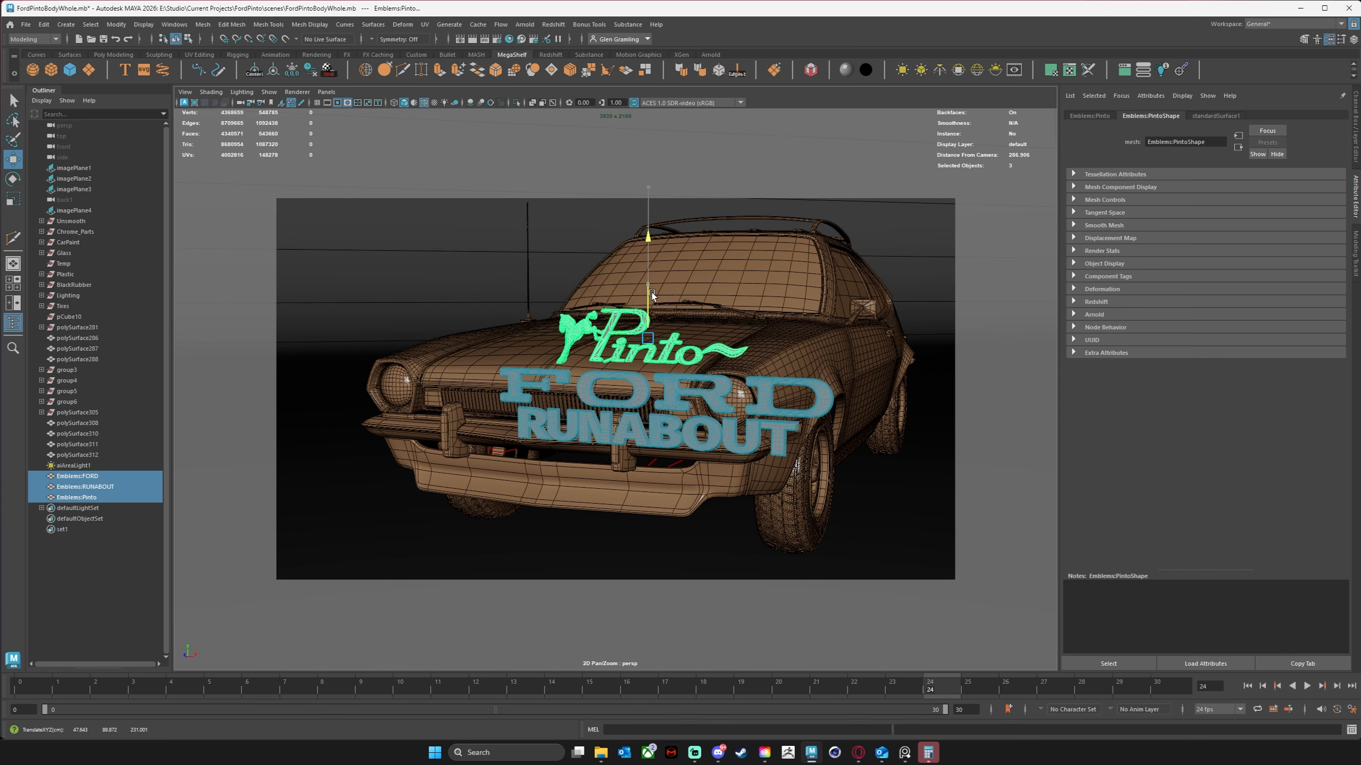
scroll(640, 315, up, 5)
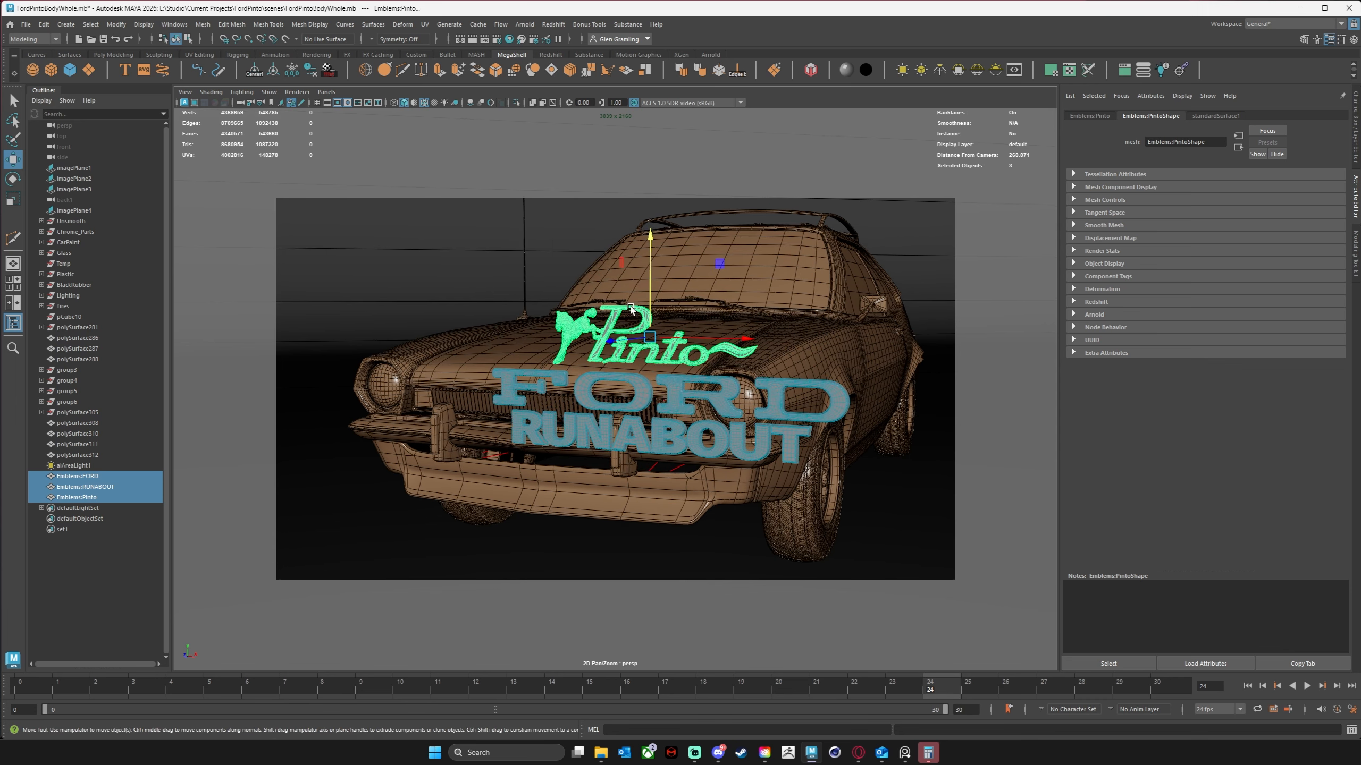
Assign a new OpenPBR Surface material with the Chrome preset to the Pinto, FORD and RUNABOUT emblems.
alt+middle_drag(640, 315, 648, 321)
alt+drag(657, 320, 682, 295)
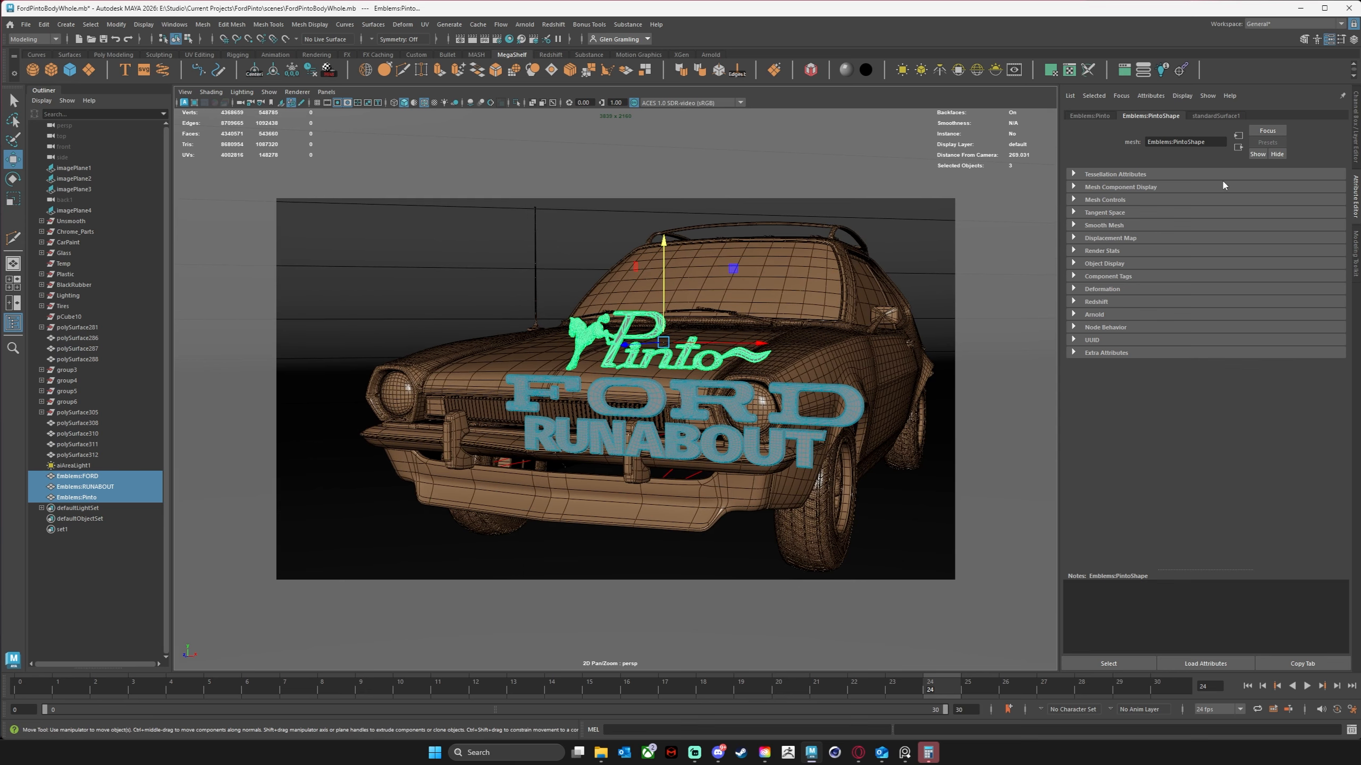
right_drag(683, 396, 771, 632)
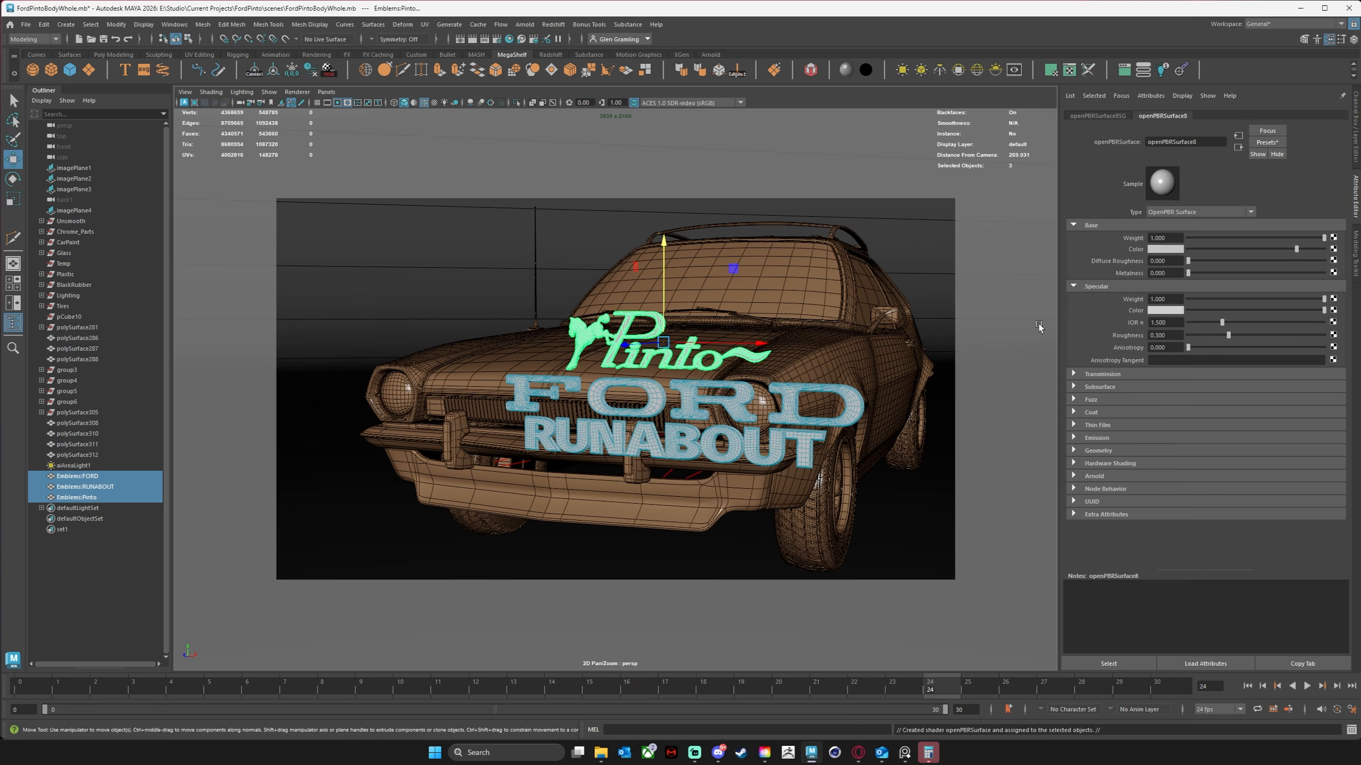
click(1265, 143)
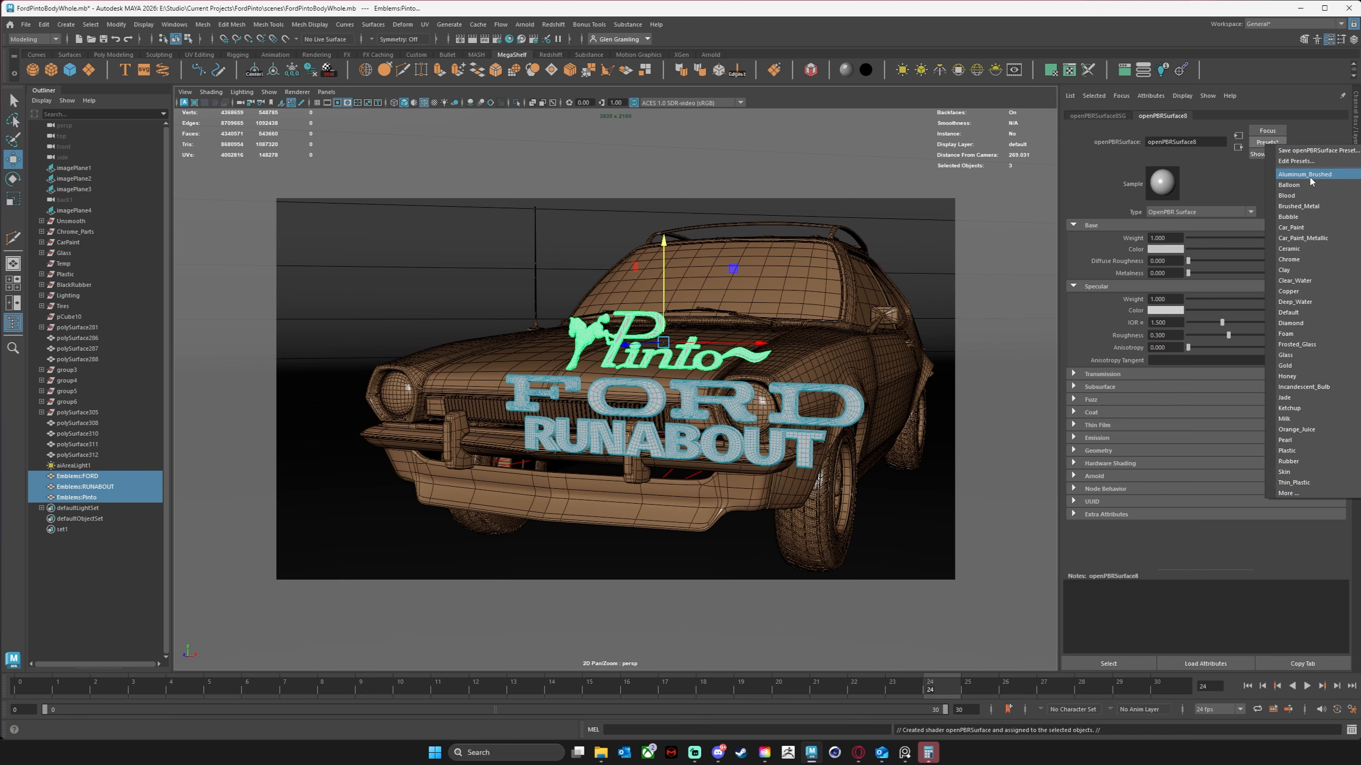
click(1289, 259)
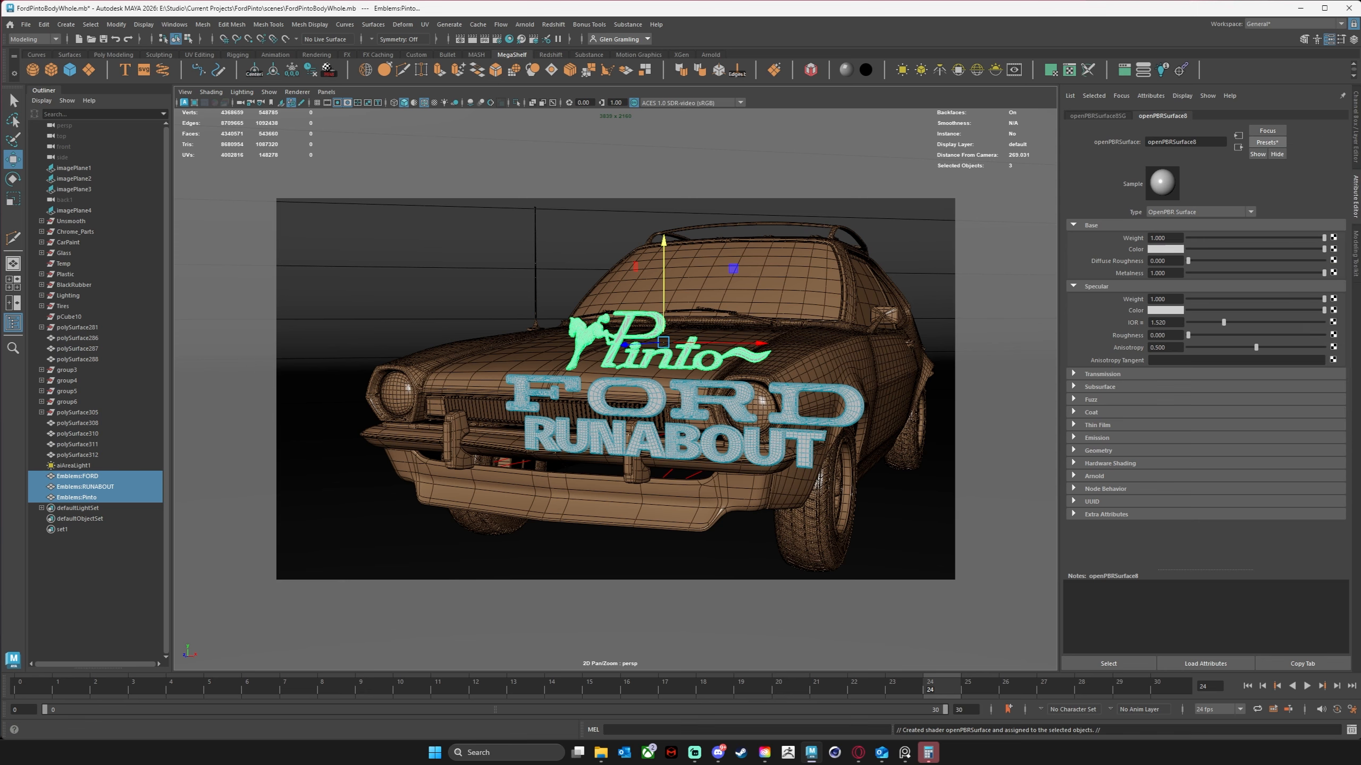
Run a test render of the front of the car with the emblems in Arnold RenderView and stop it.
alt+drag(723, 277, 721, 277)
alt+right_drag(721, 277, 771, 268)
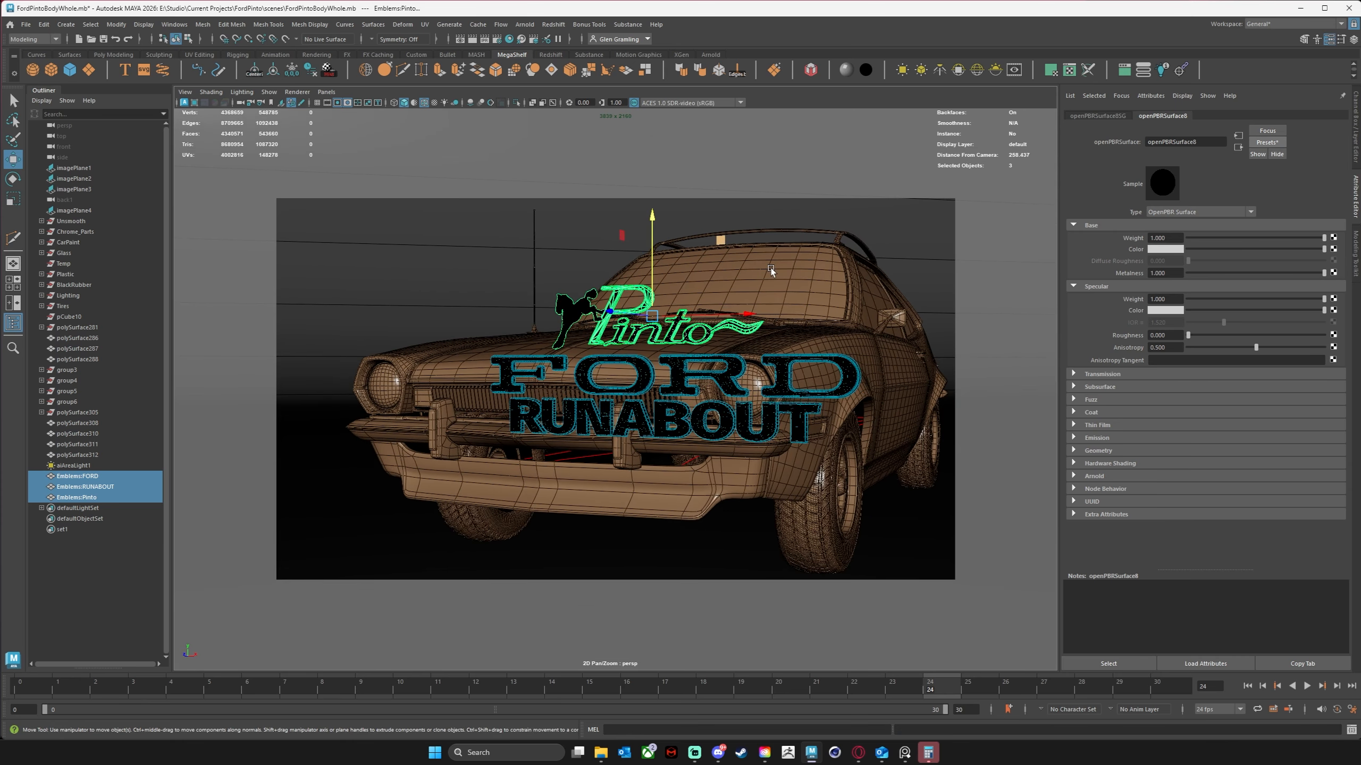
alt+middle_drag(771, 265, 771, 267)
click(1014, 70)
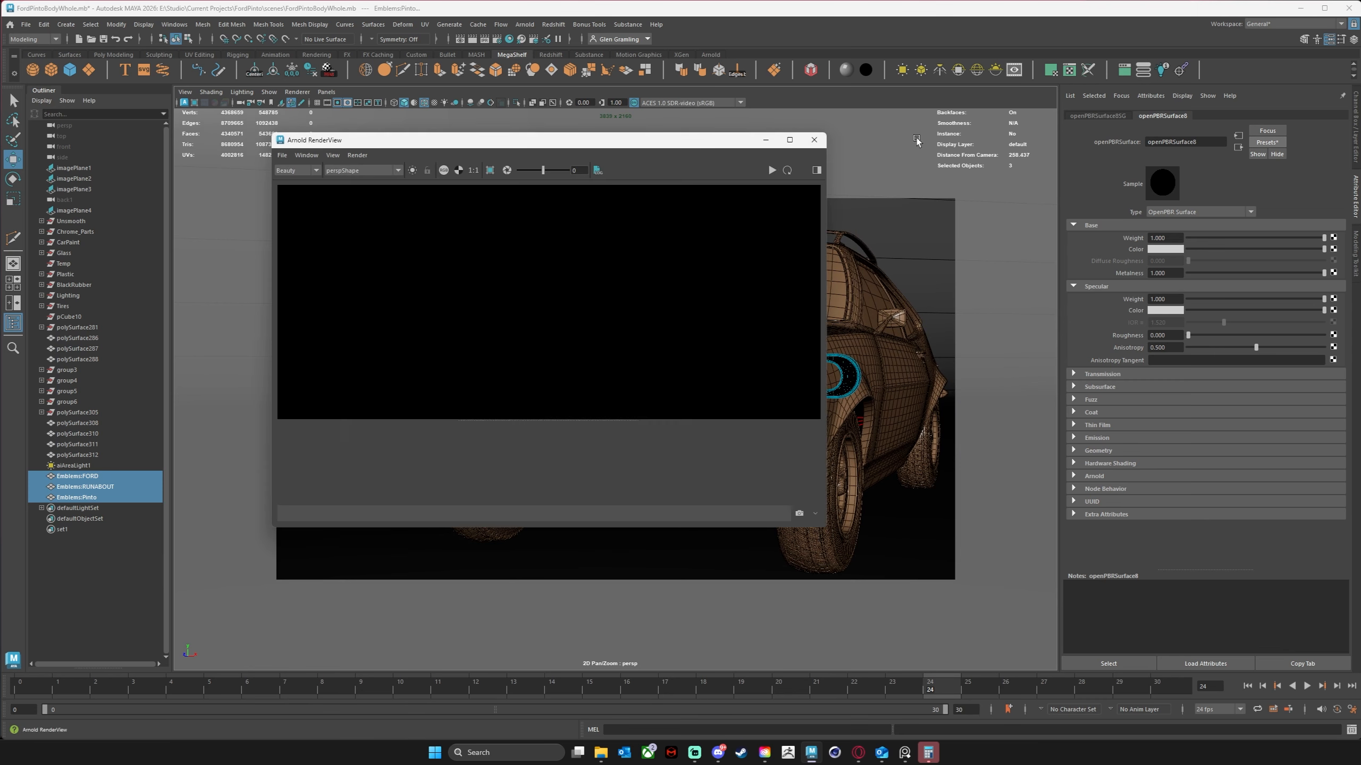
mouse_move(711, 146)
mouse_down()
mouse_move(736, 134)
mouse_move(723, 127)
mouse_up()
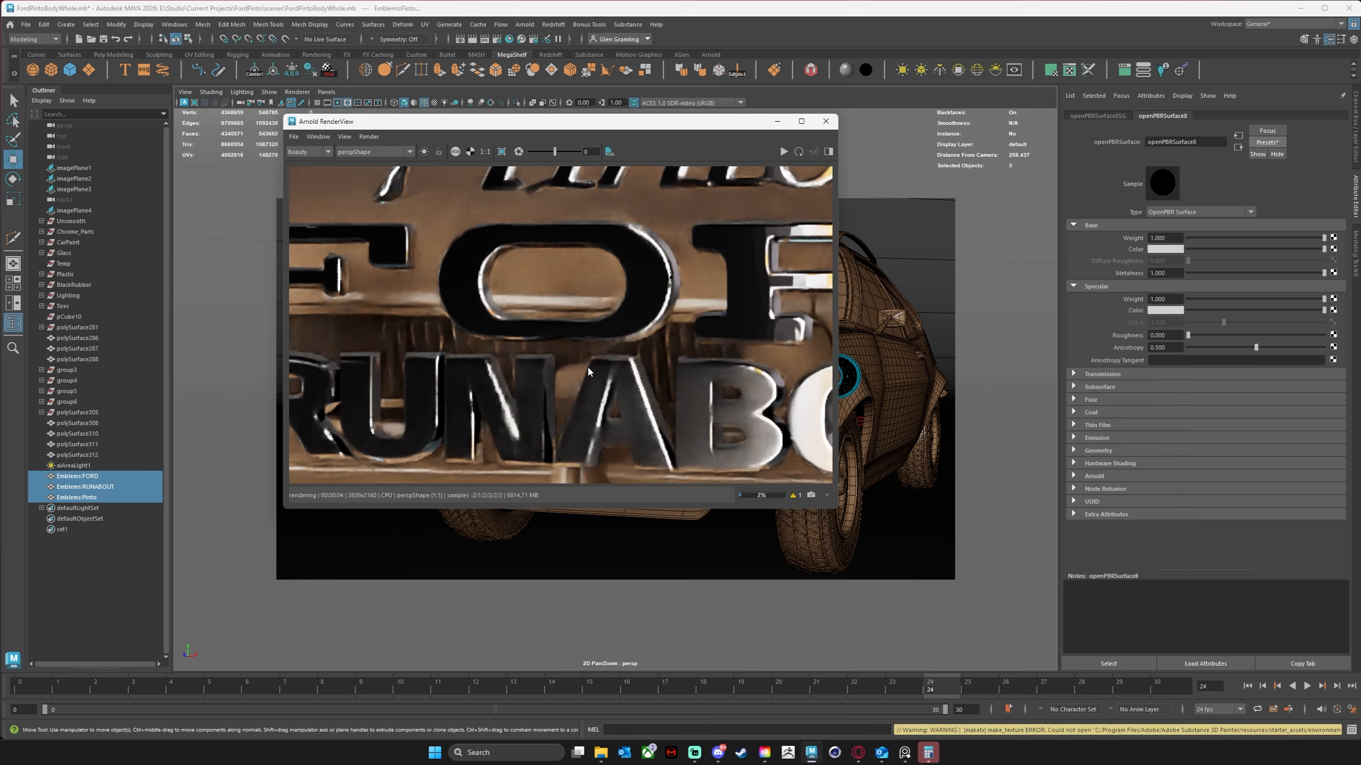
scroll(659, 365, down, 5)
scroll(653, 357, down, 2)
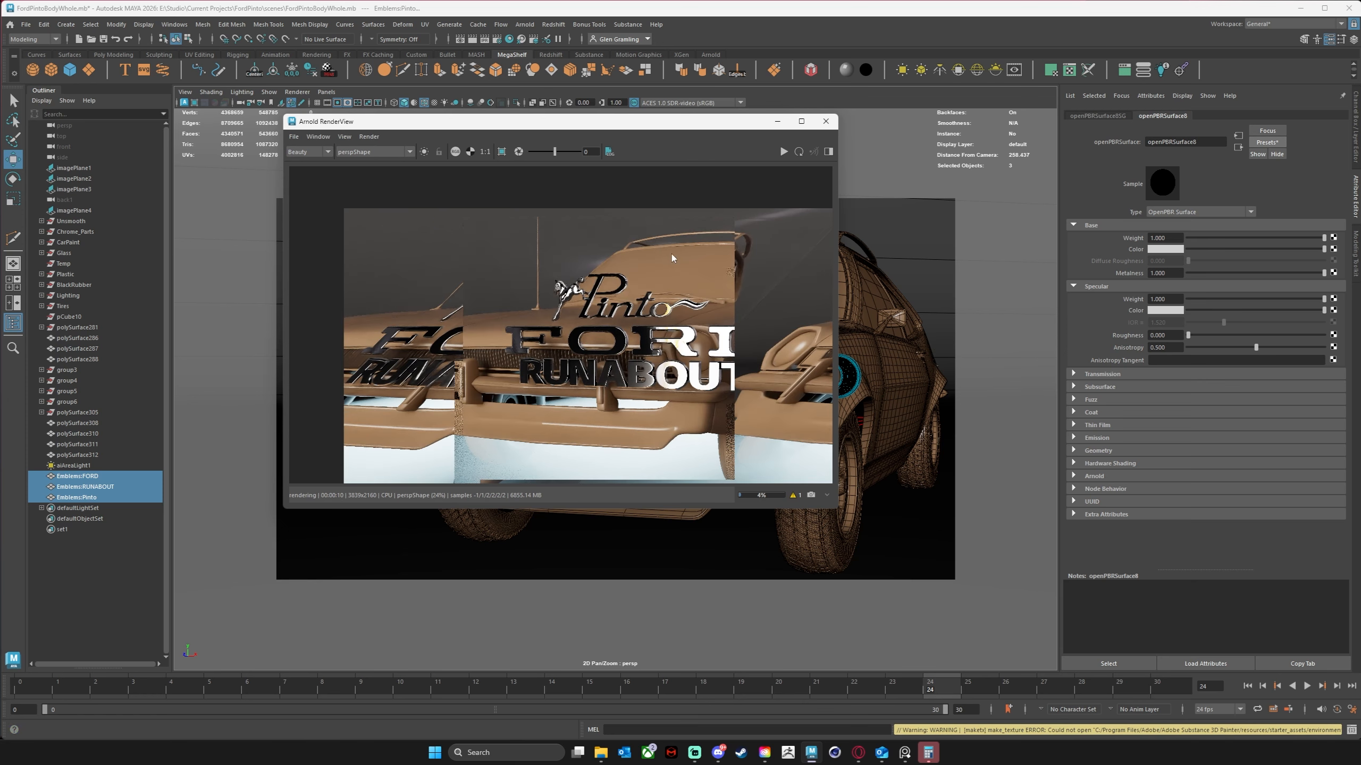
key(Escape)
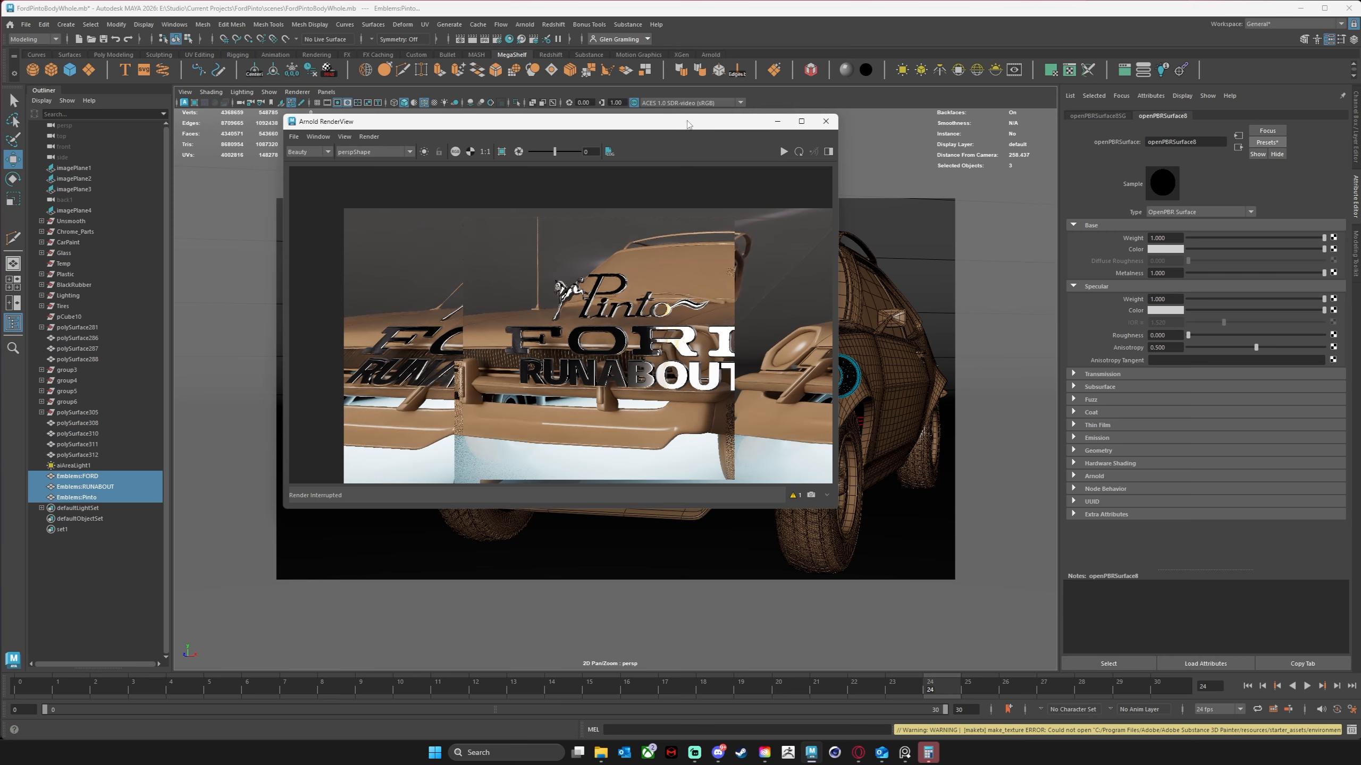
Delete the Arnold area light near the front bumper, moving the render window out of the way.
drag(688, 124, 401, 124)
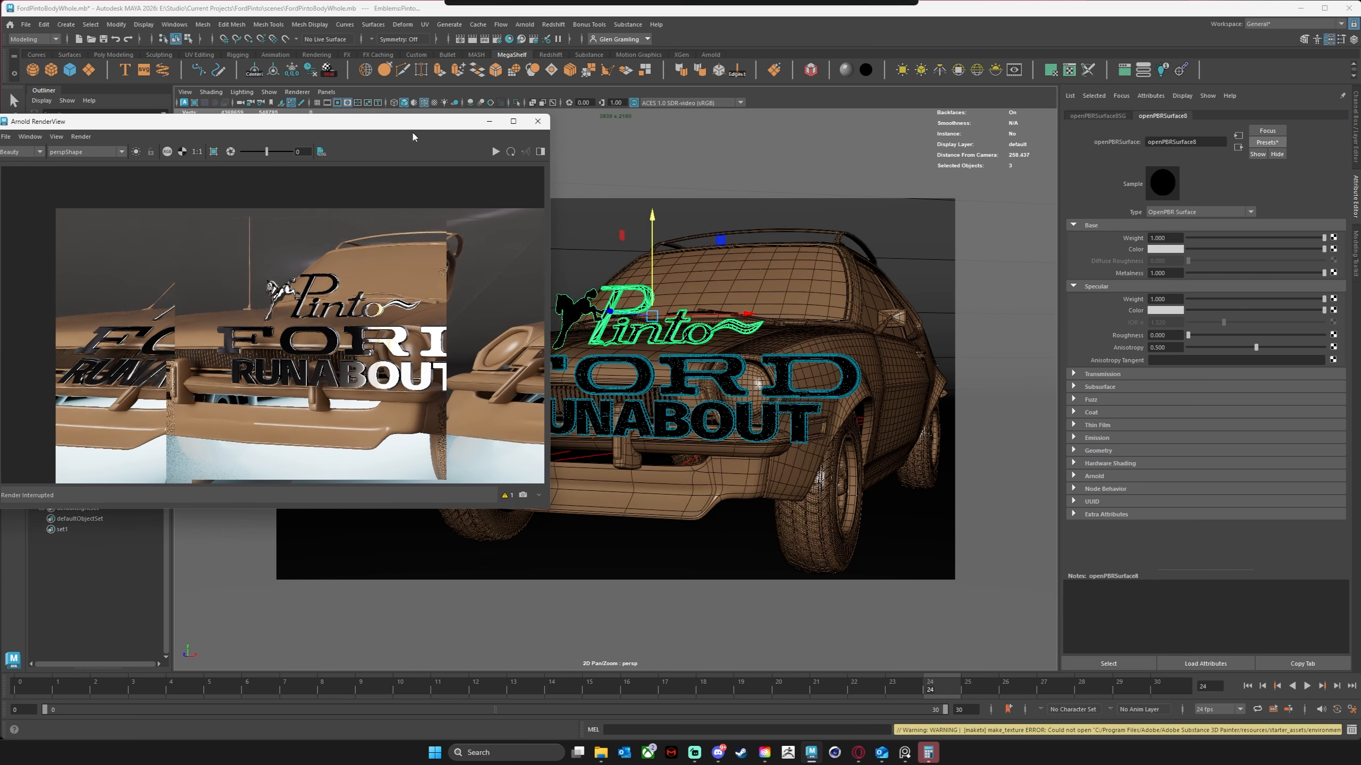
click(585, 459)
key(Delete)
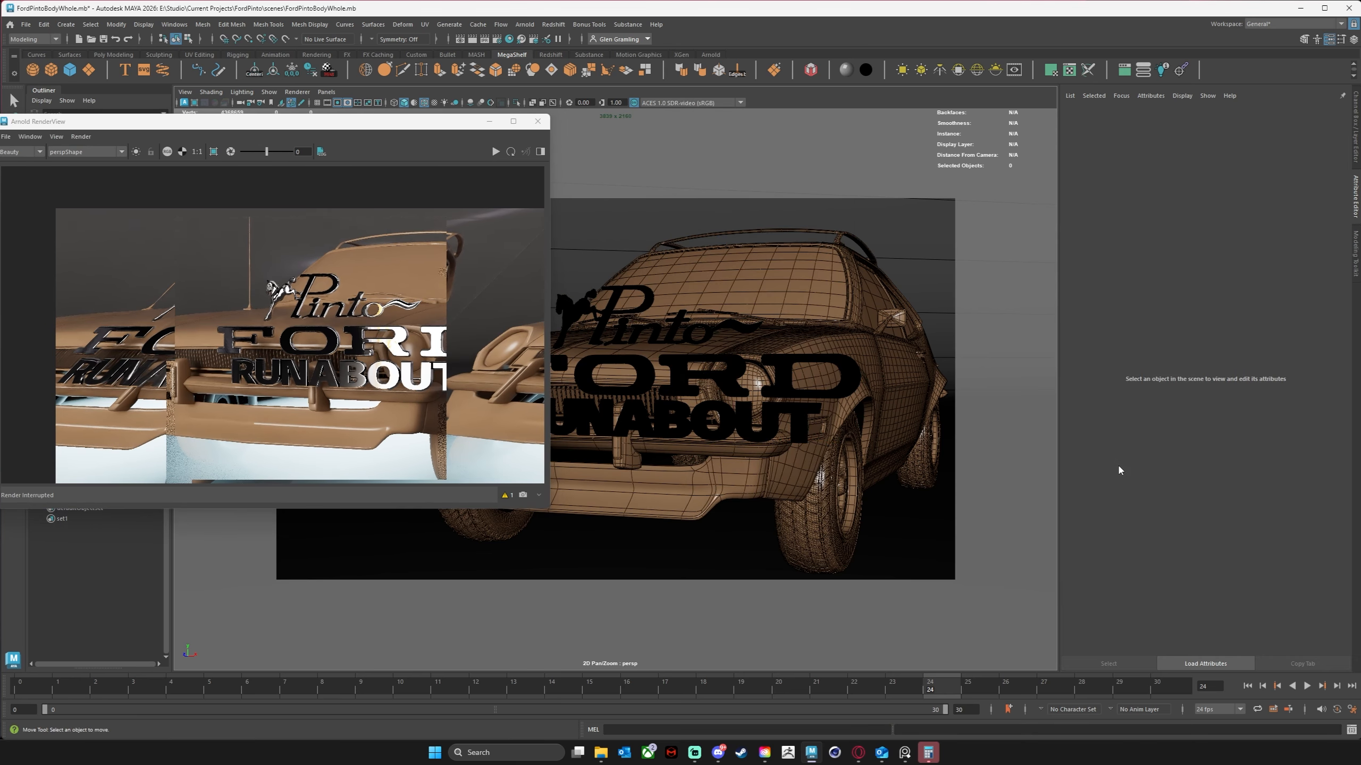
Render the car again and enlarge the render window to fit the whole front end and emblems.
drag(369, 127, 637, 94)
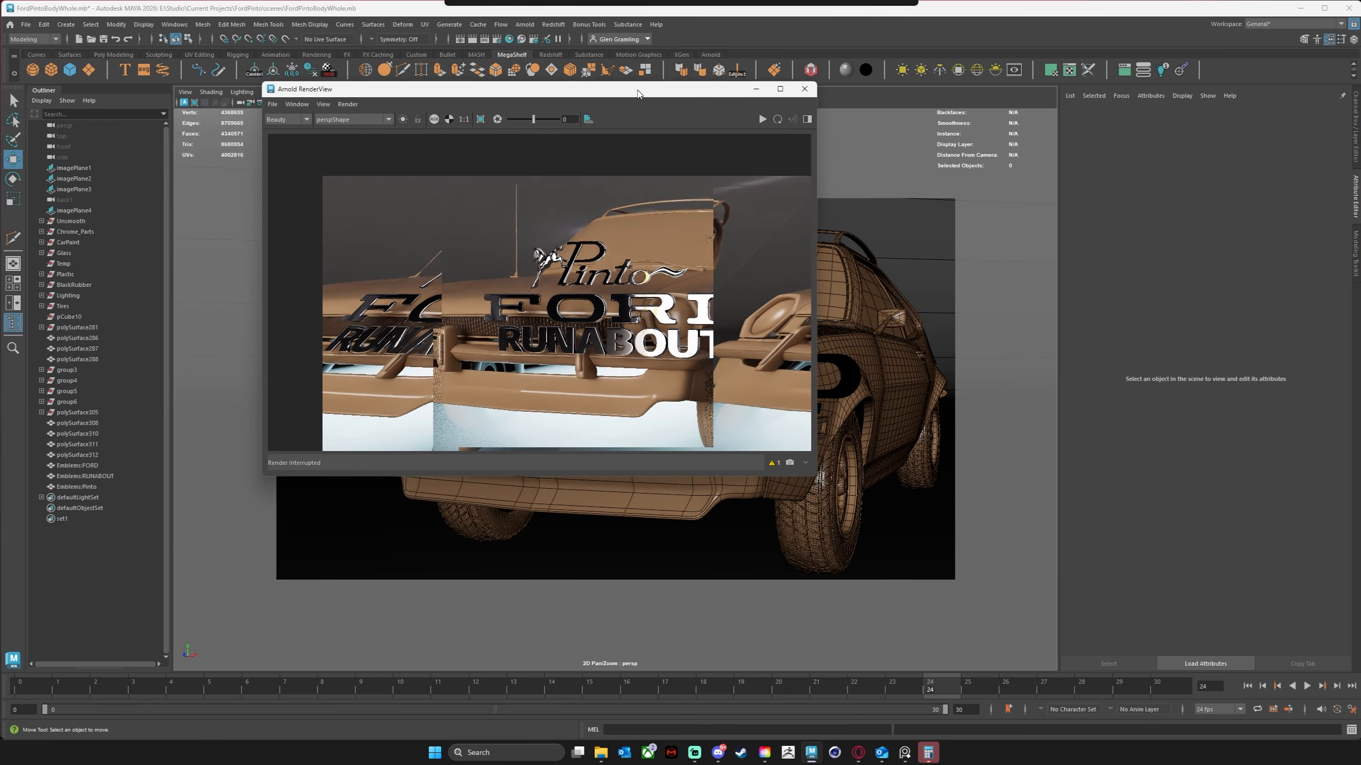
click(776, 121)
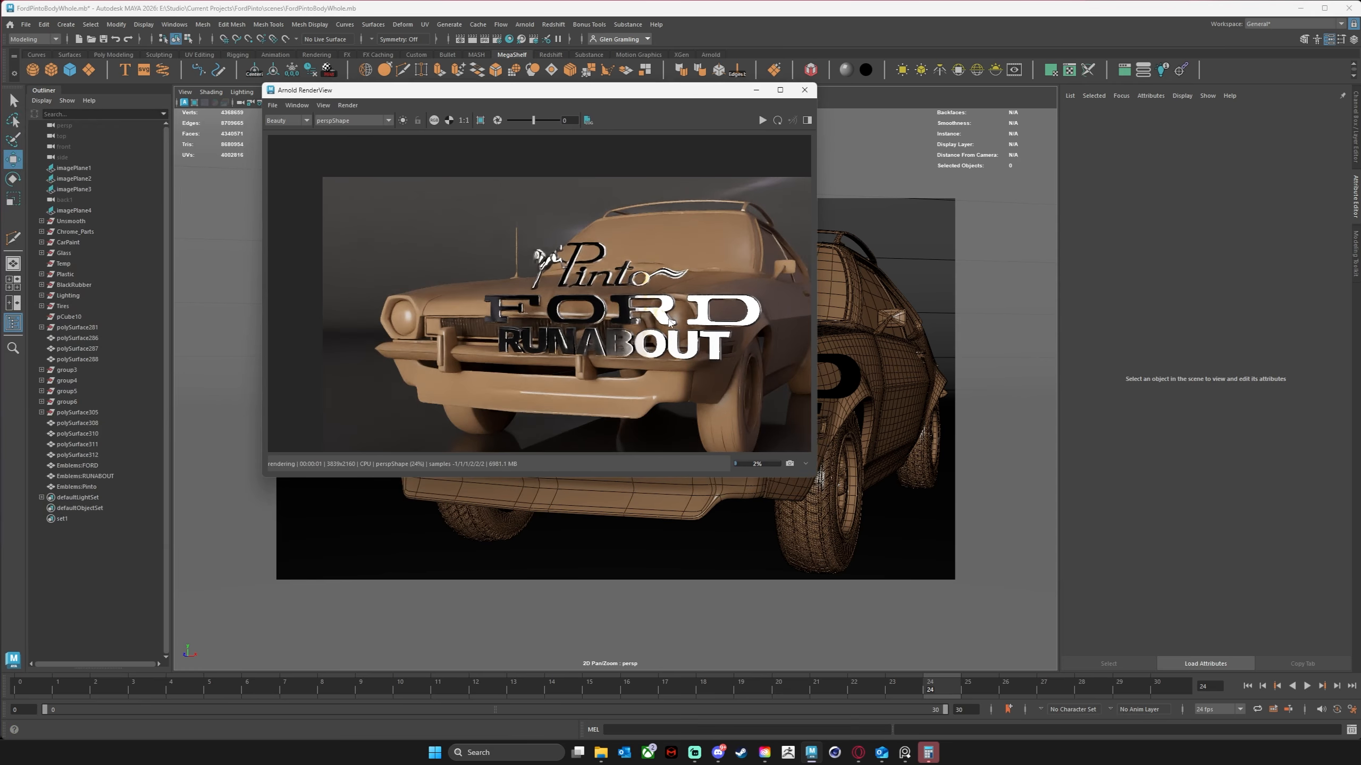
scroll(608, 299, down, 2)
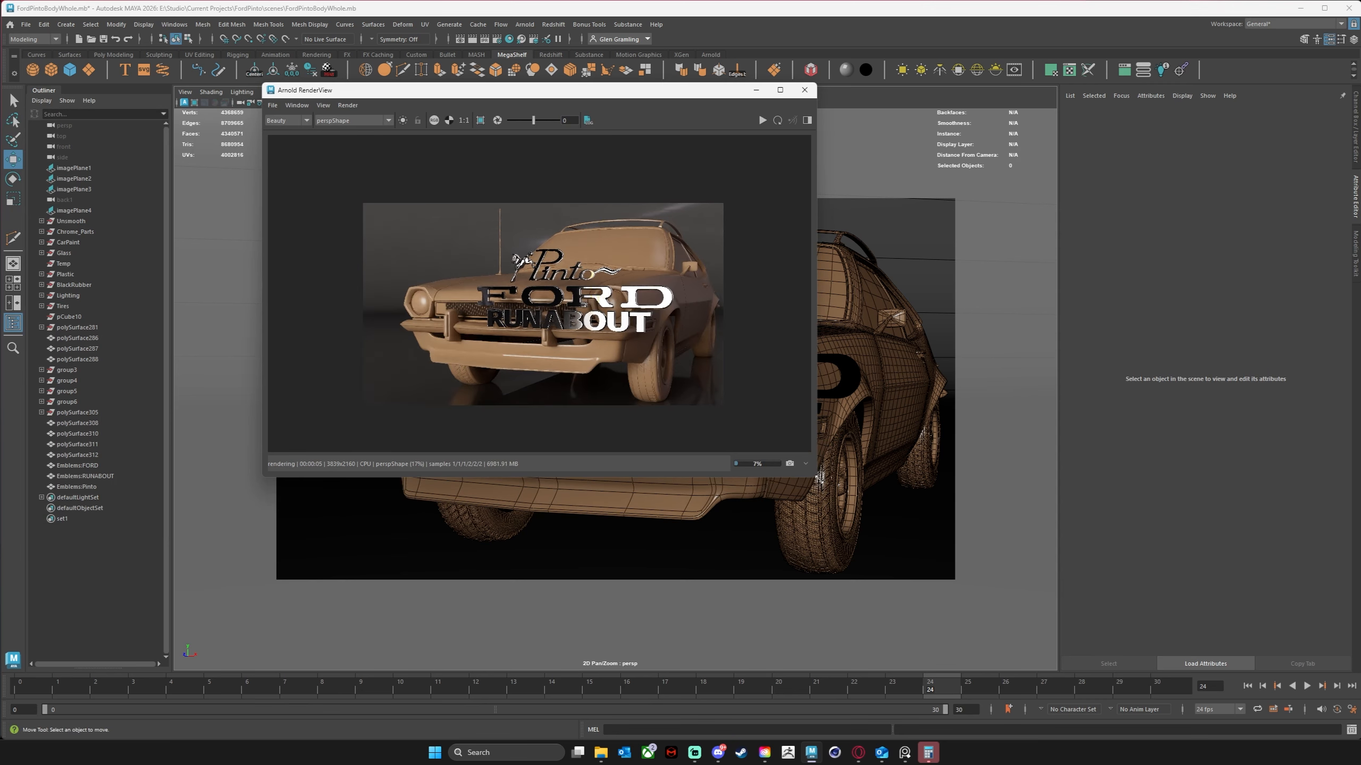
drag(815, 474, 1281, 661)
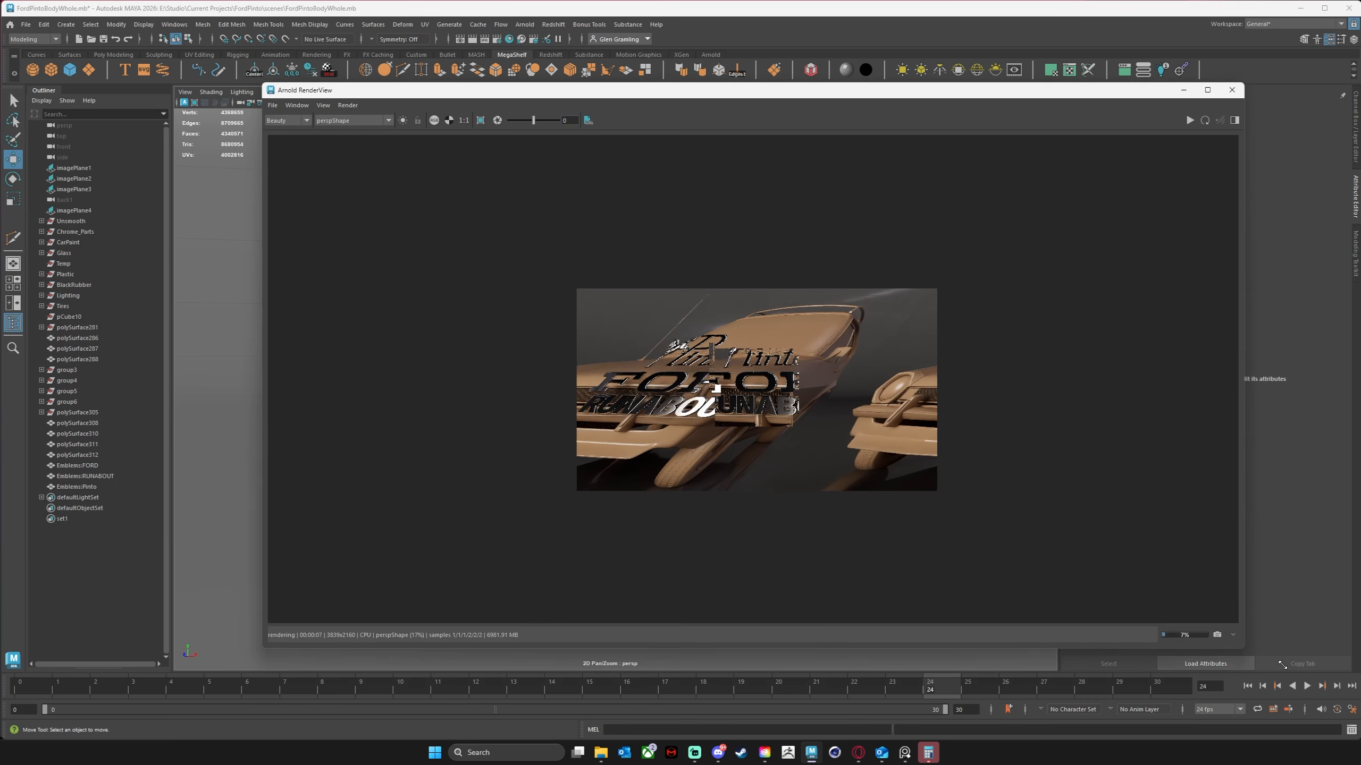
drag(840, 97, 654, 55)
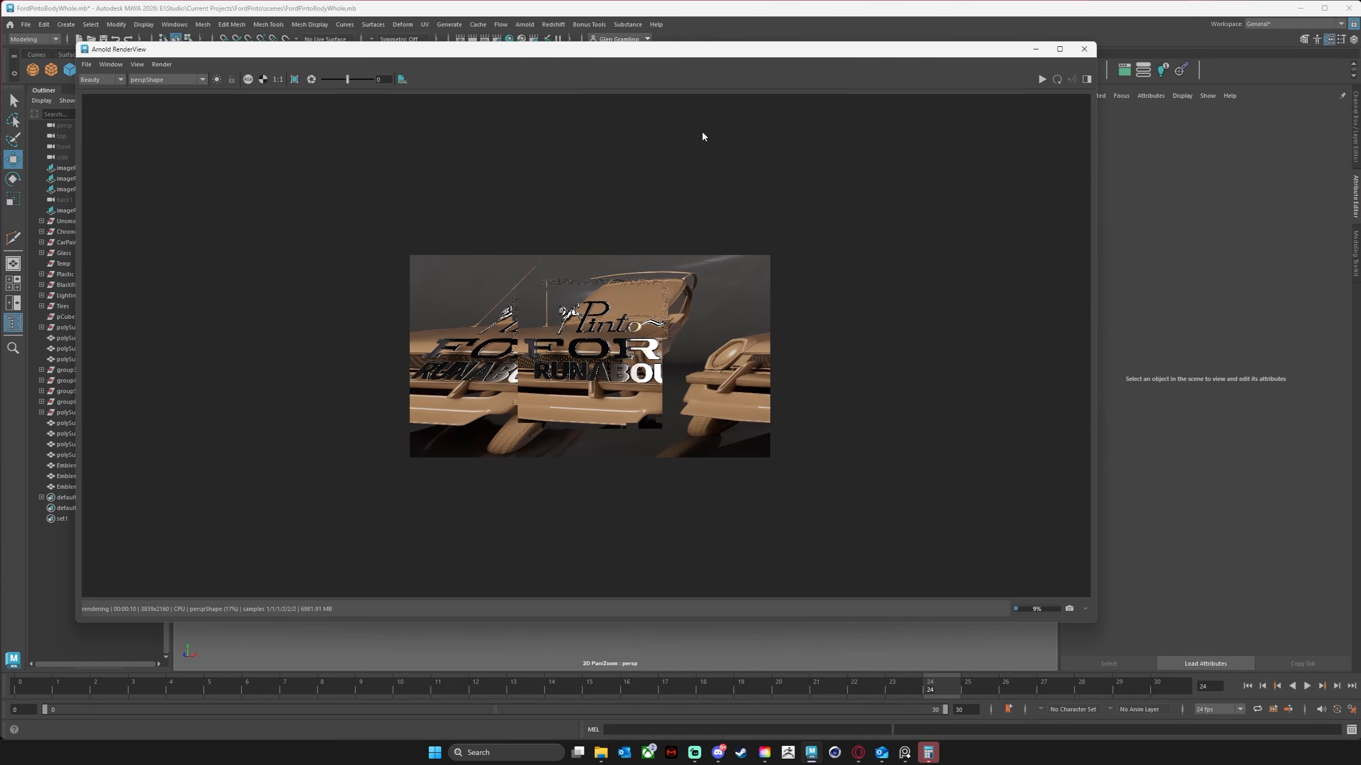
click(278, 79)
scroll(634, 317, down, 3)
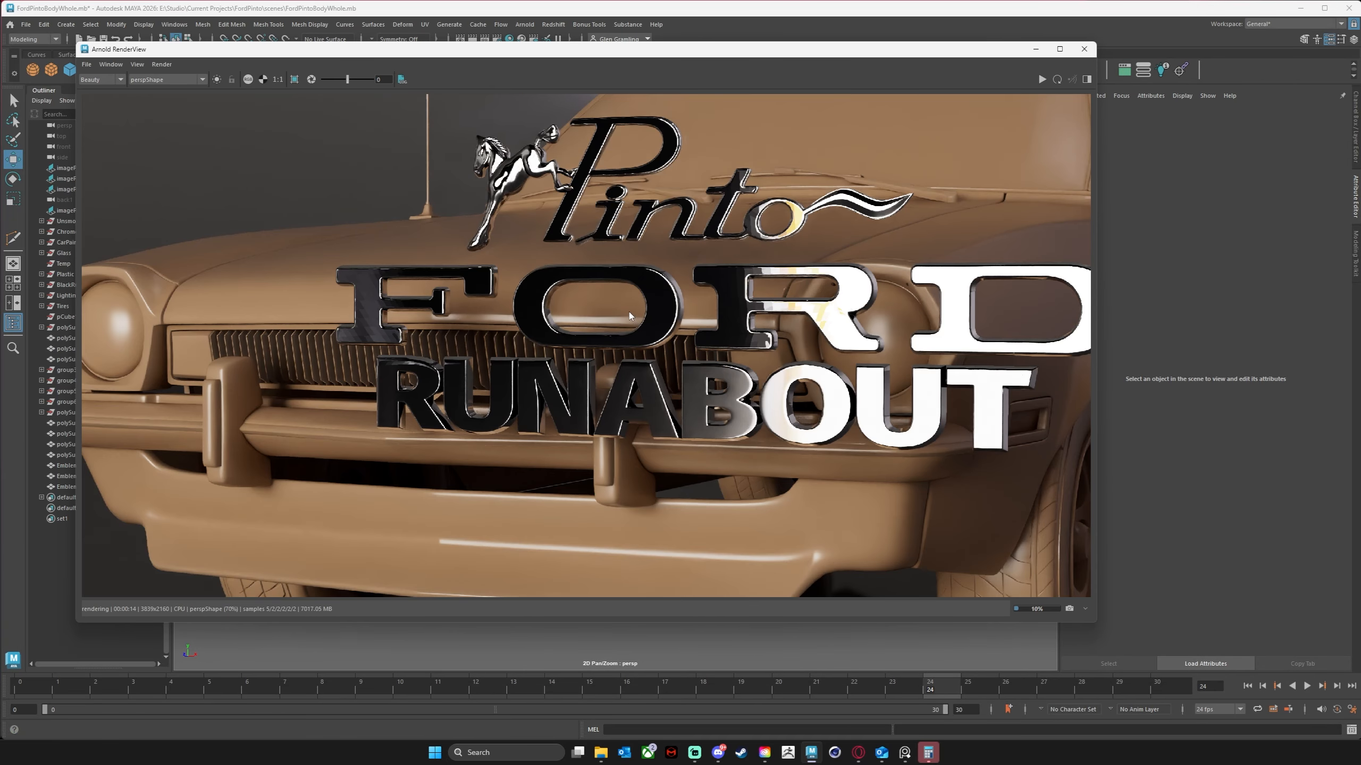
Examine the chrome reflections and bevelled edges of the FORD, RUNABOUT and Pinto emblems in the render.
middle_drag(641, 303, 593, 304)
scroll(332, 328, up, 12)
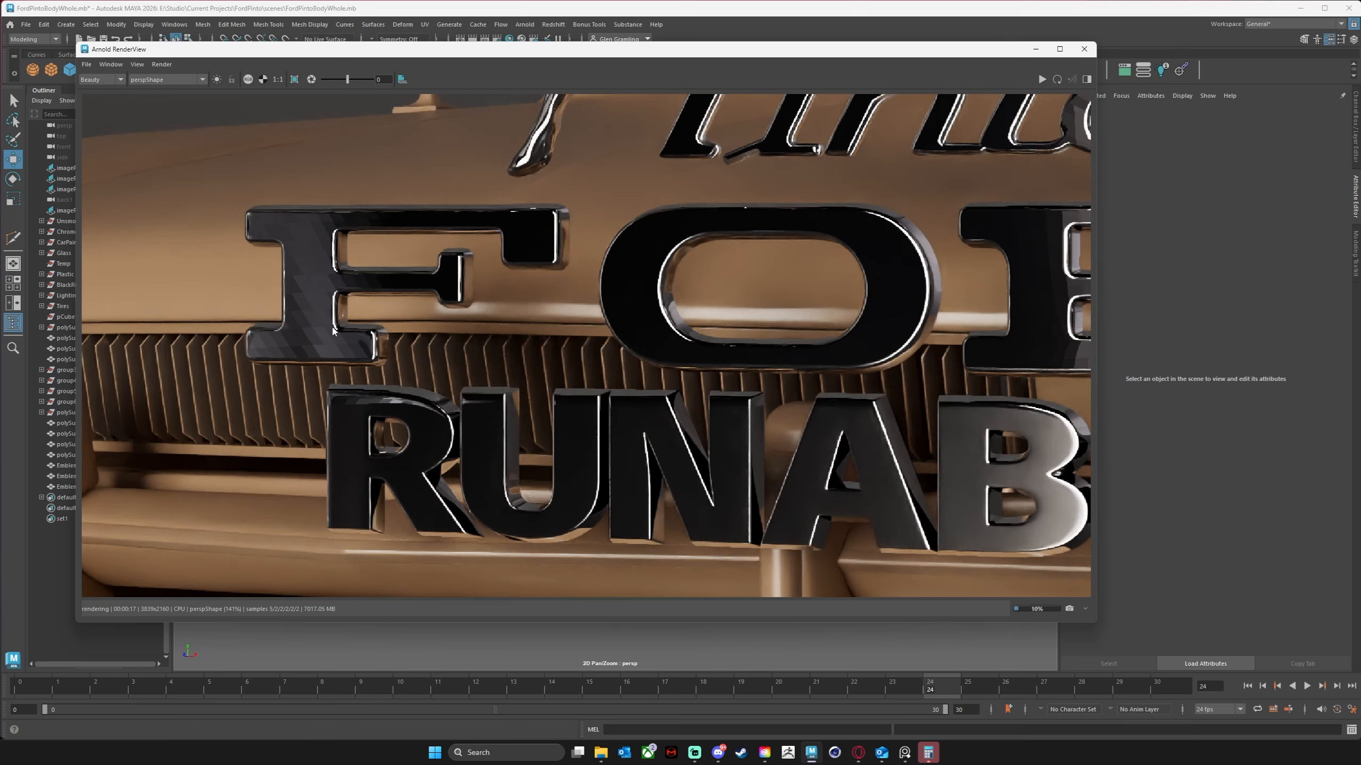
scroll(332, 327, down, 12)
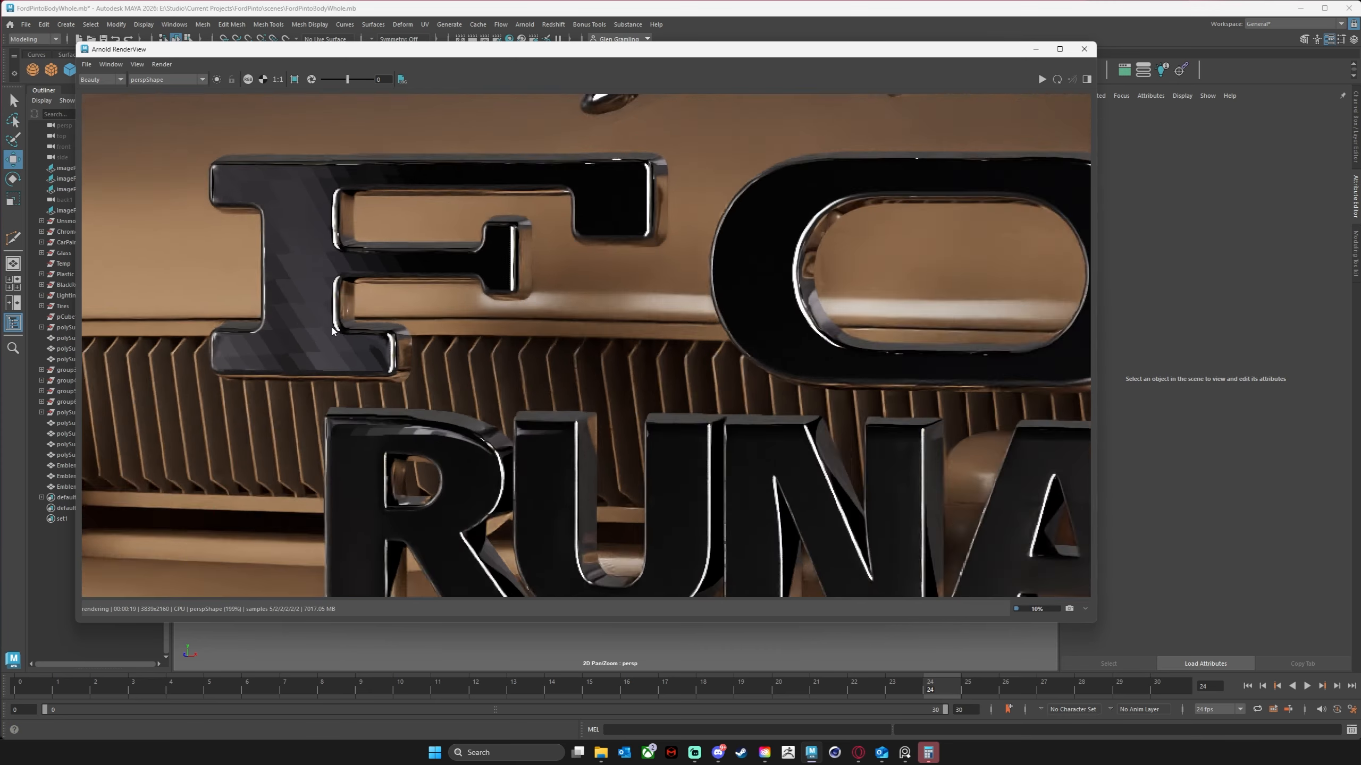
scroll(336, 328, up, 6)
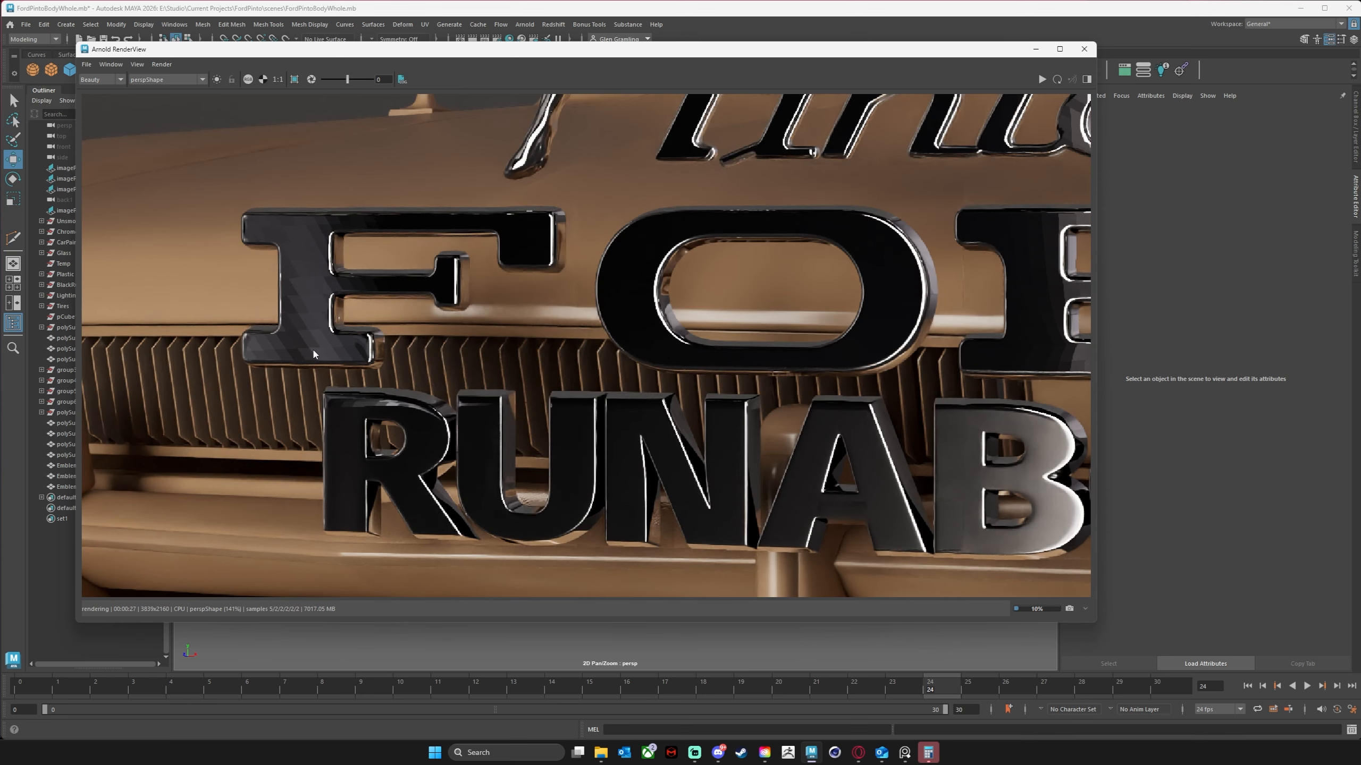
scroll(557, 334, down, 10)
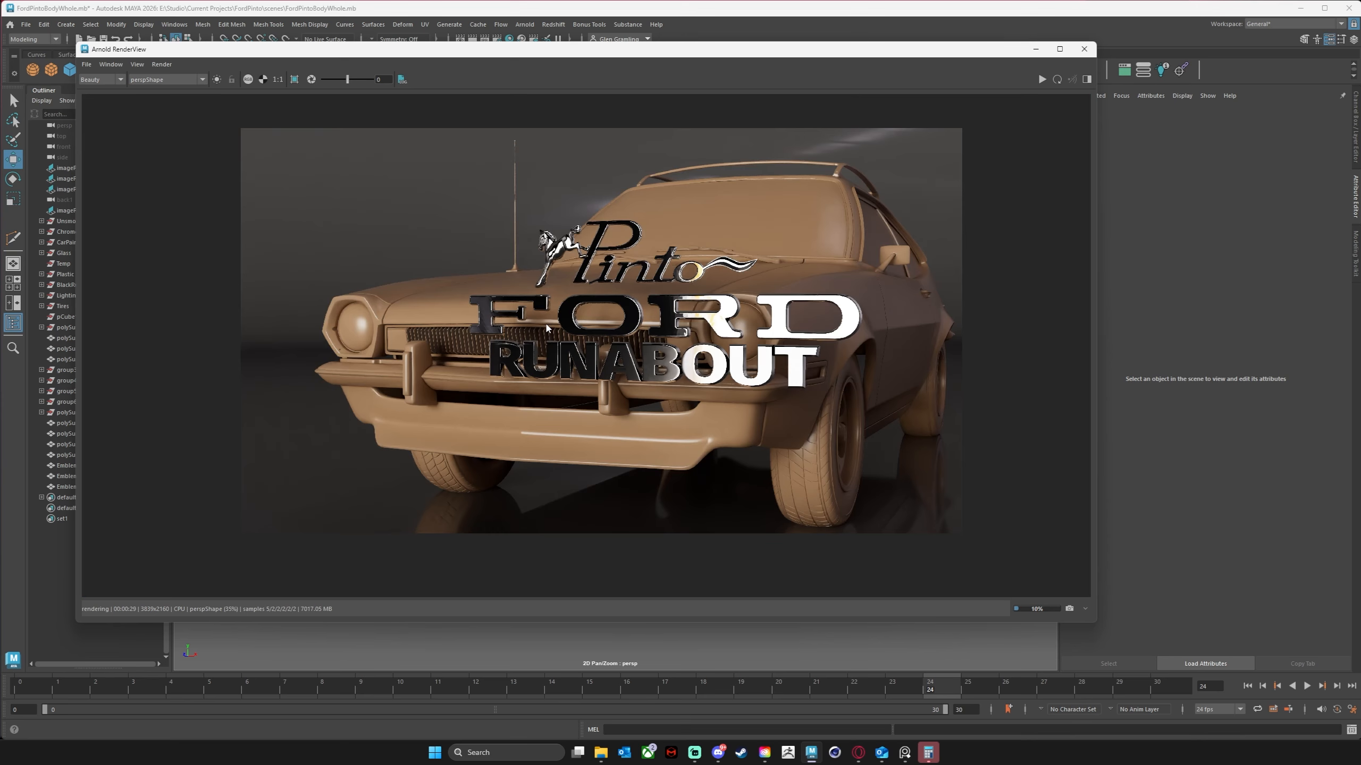
scroll(547, 328, up, 4)
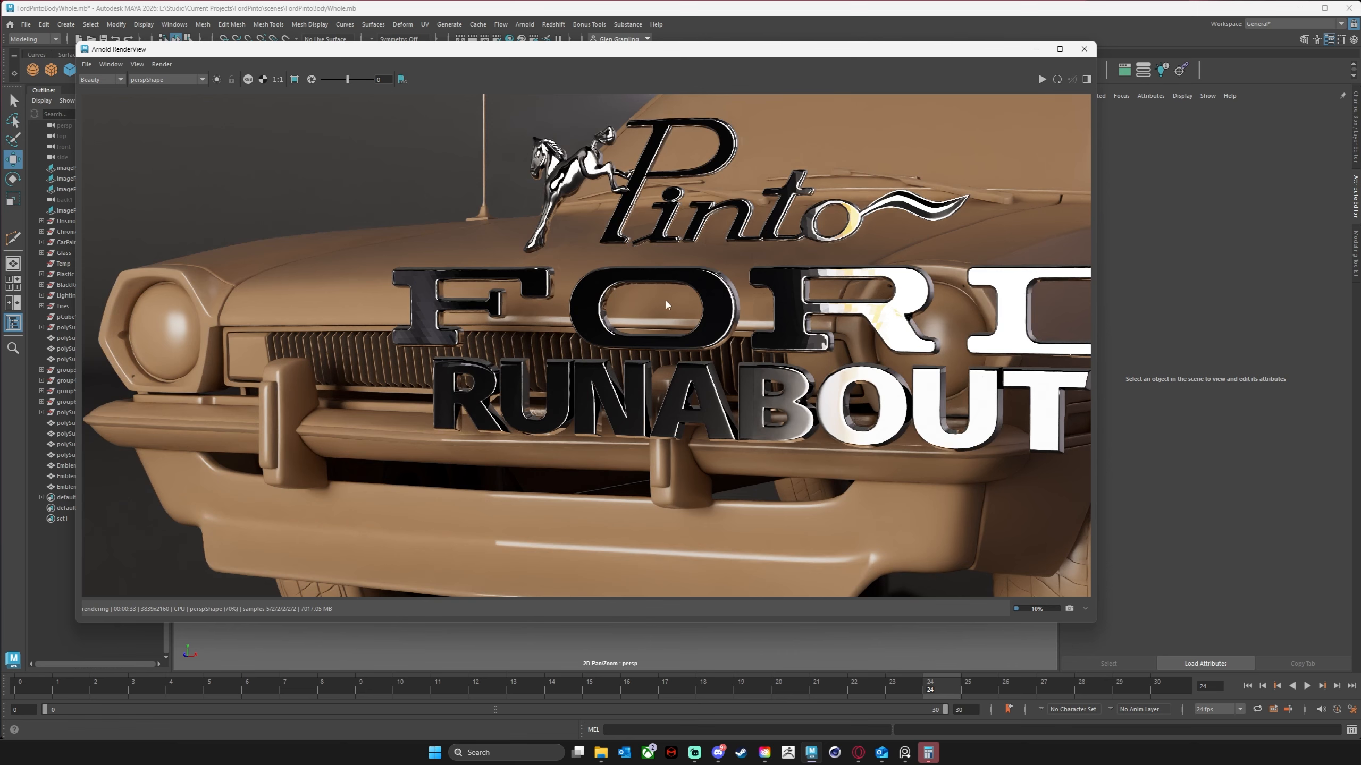
scroll(669, 300, down, 2)
middle_drag(744, 275, 699, 273)
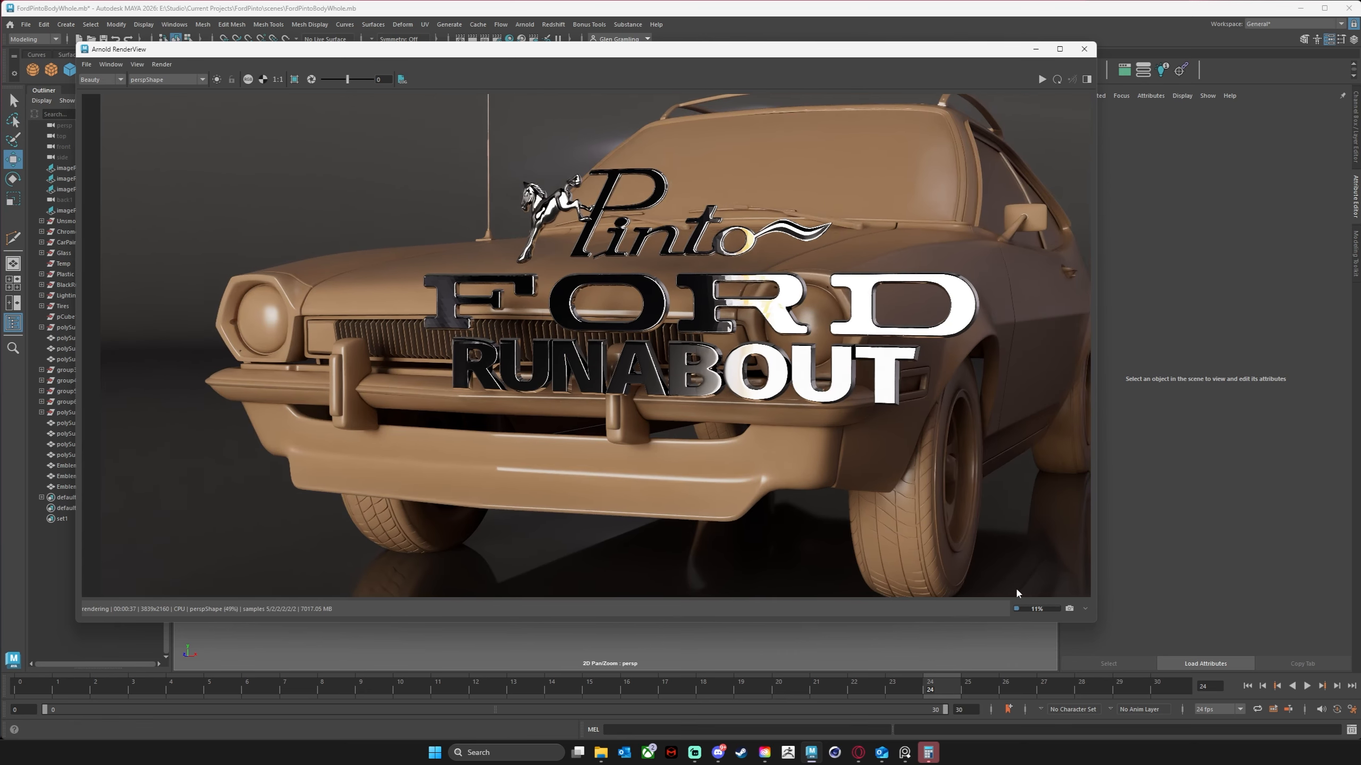
Stop the running render and minimize the render window.
drag(901, 49, 903, 49)
key(Escape)
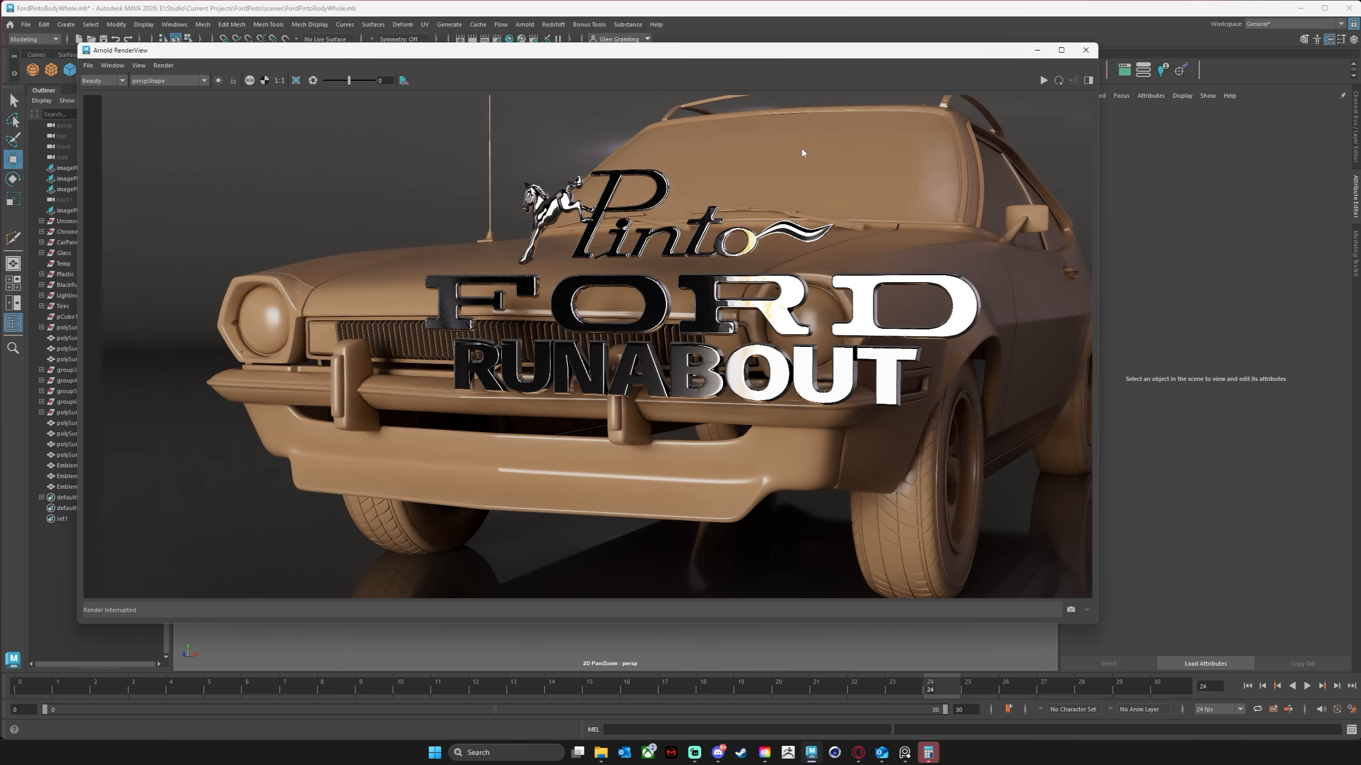
drag(828, 54, 234, 90)
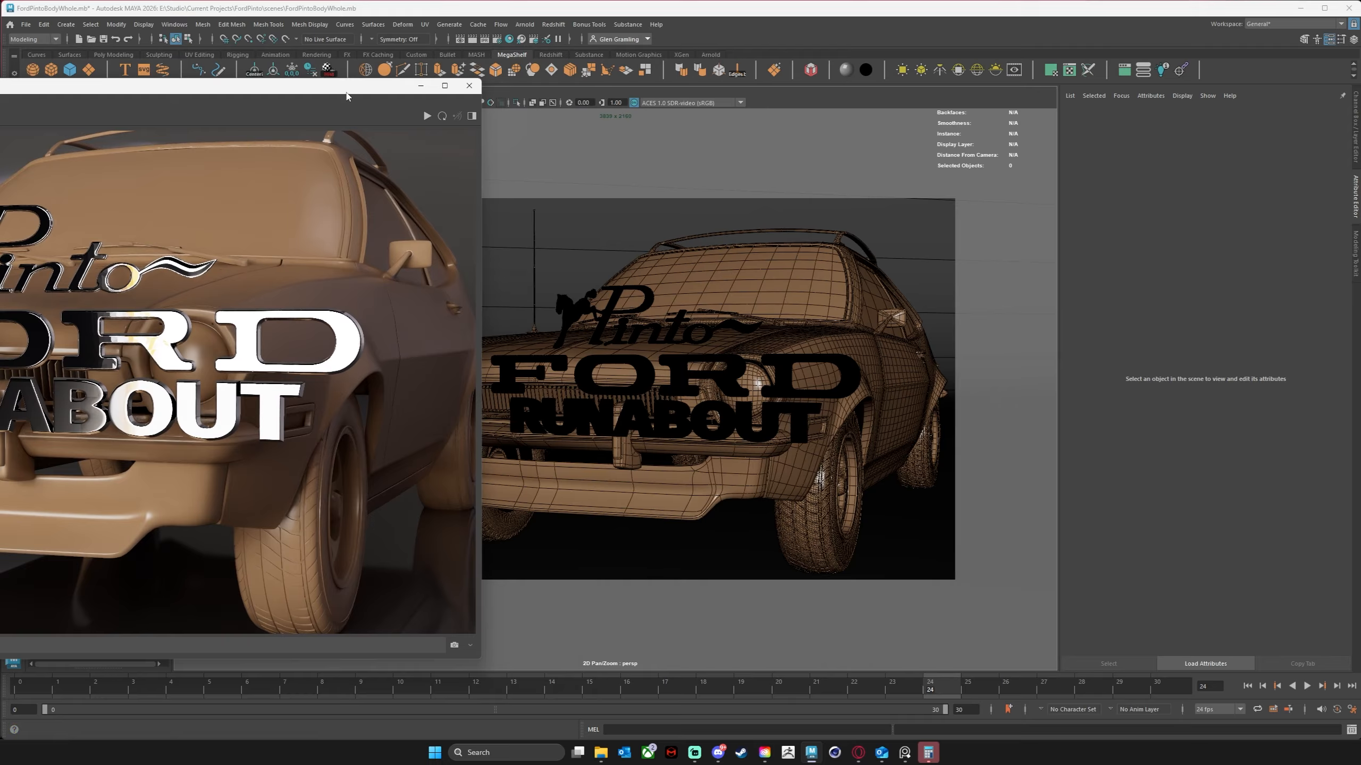
drag(346, 94, 1142, 98)
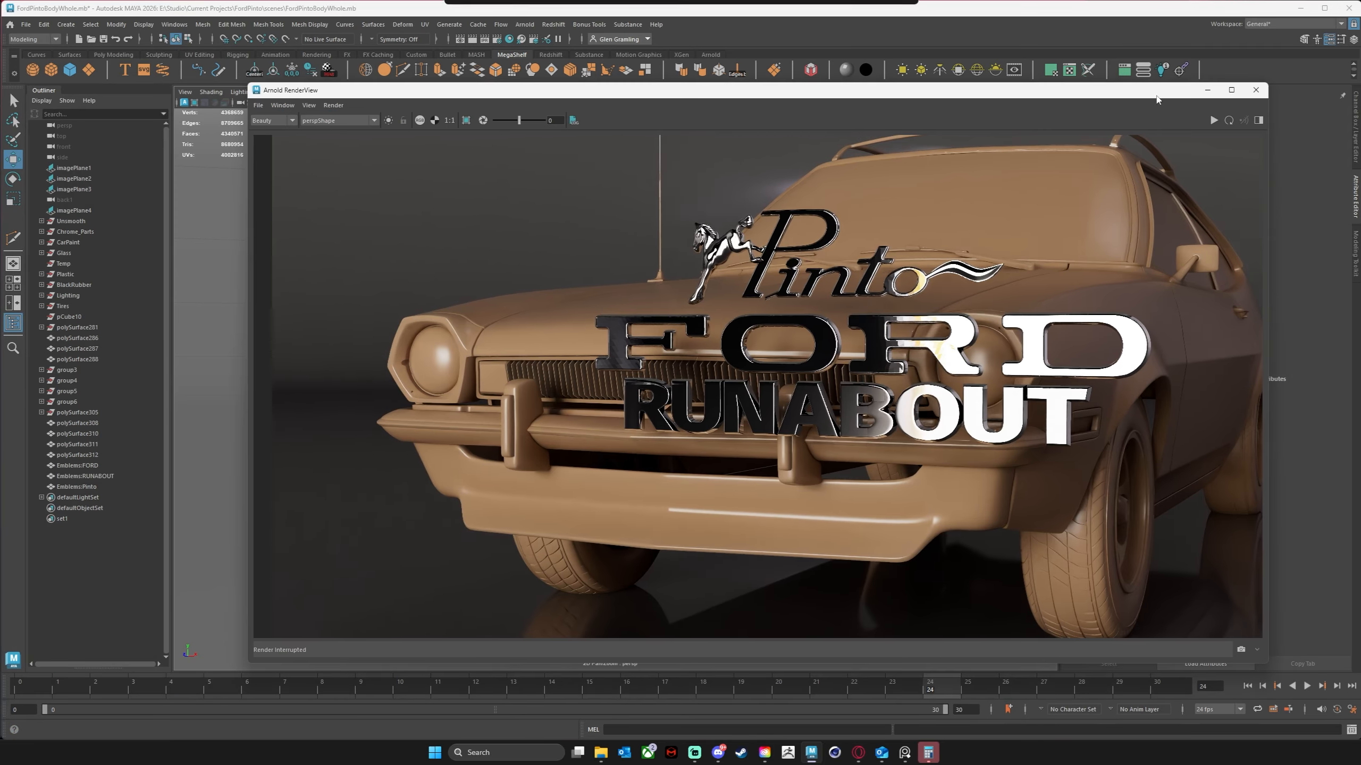
click(1208, 90)
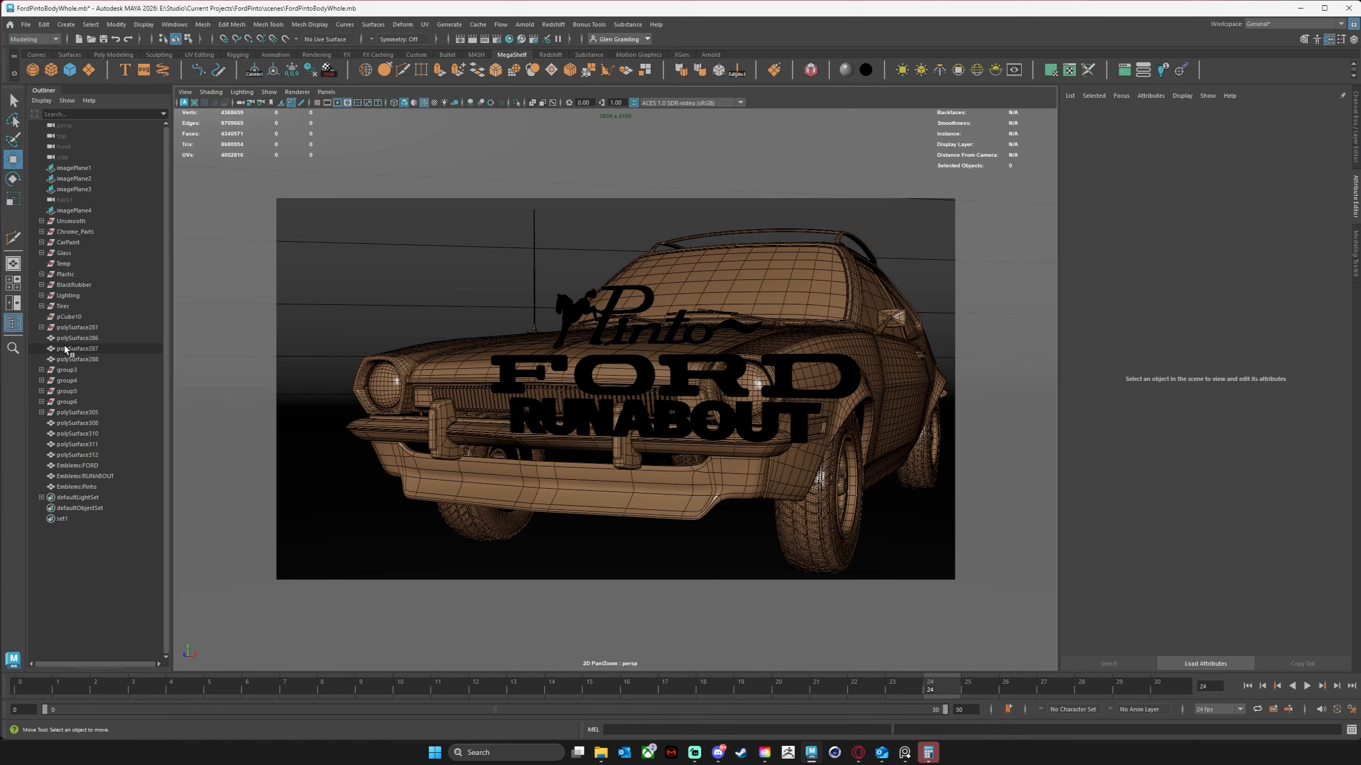
Raise the Pre Filter Radius of the environment image that colors aiSkyDomeLight1 in the Lighting group.
click(71, 296)
click(41, 295)
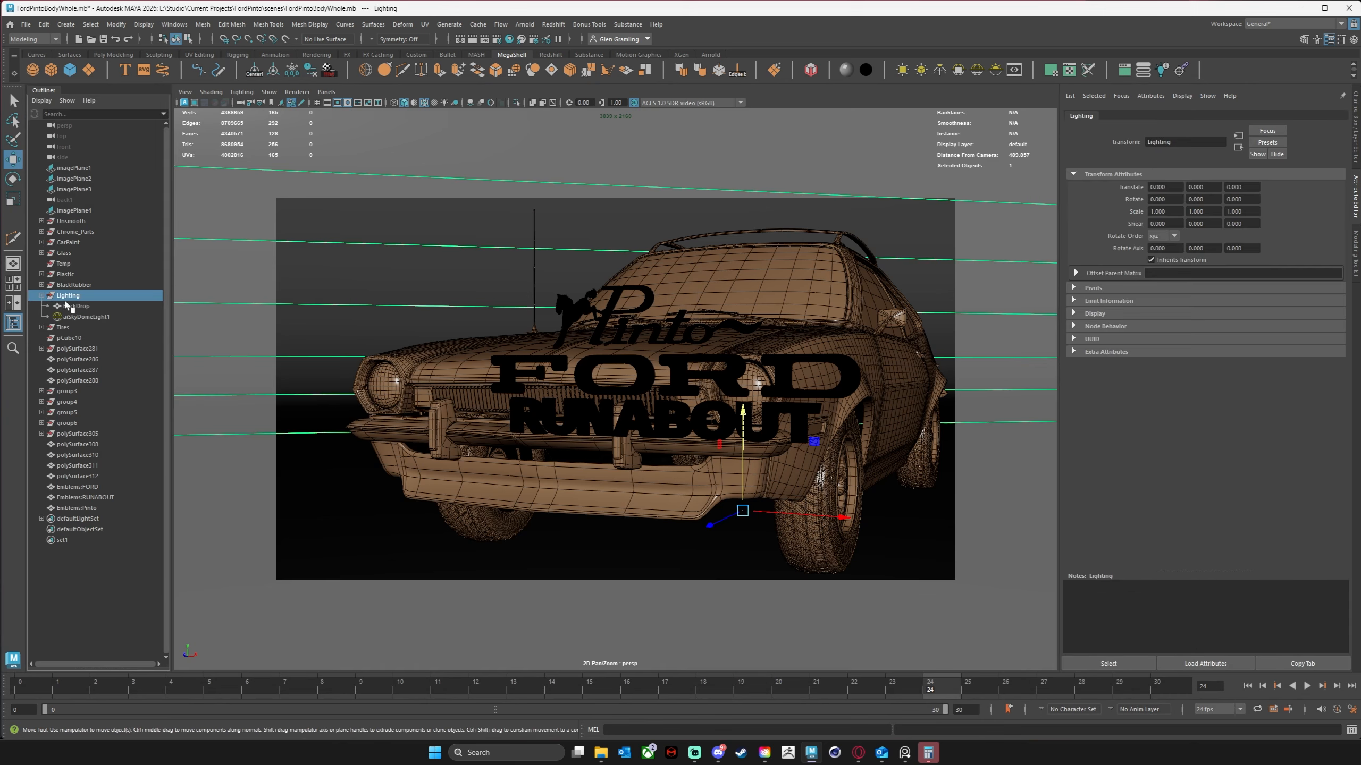
click(83, 317)
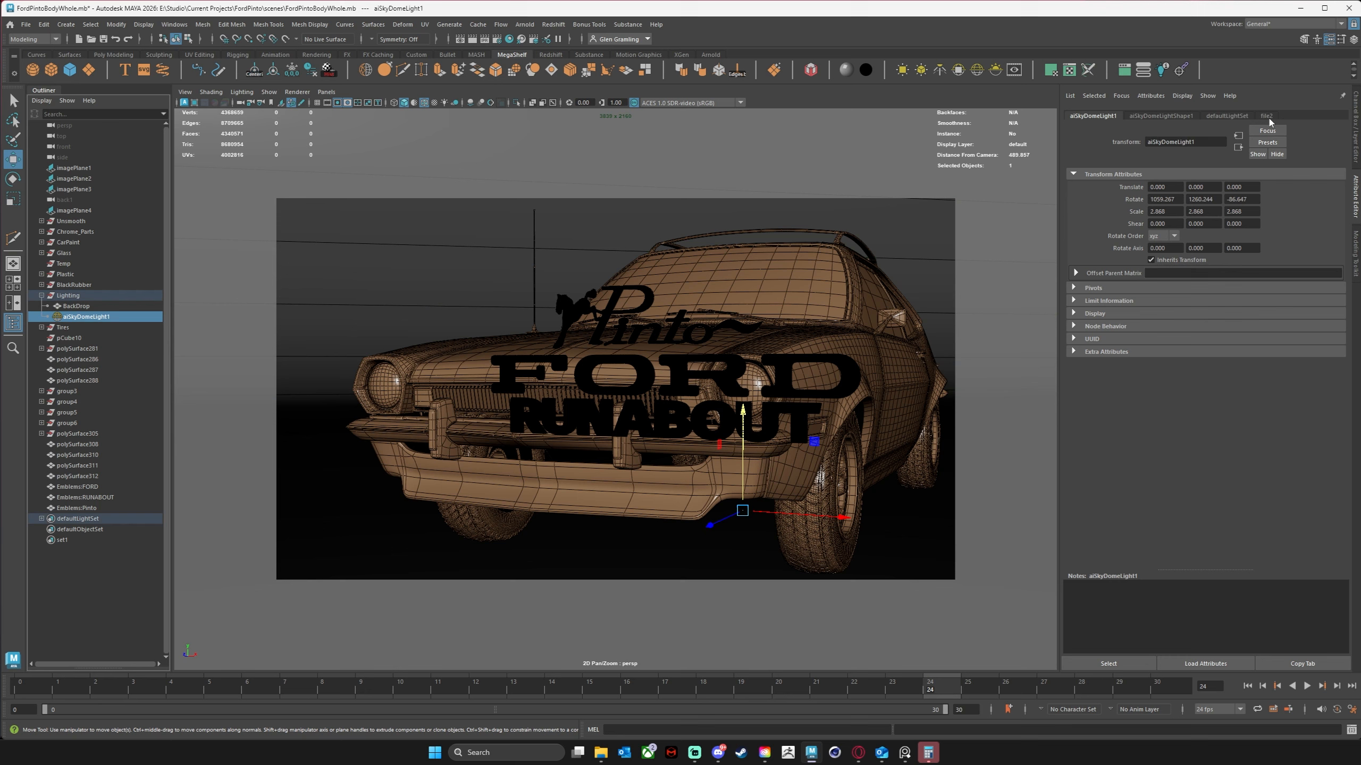
click(1354, 147)
click(1355, 199)
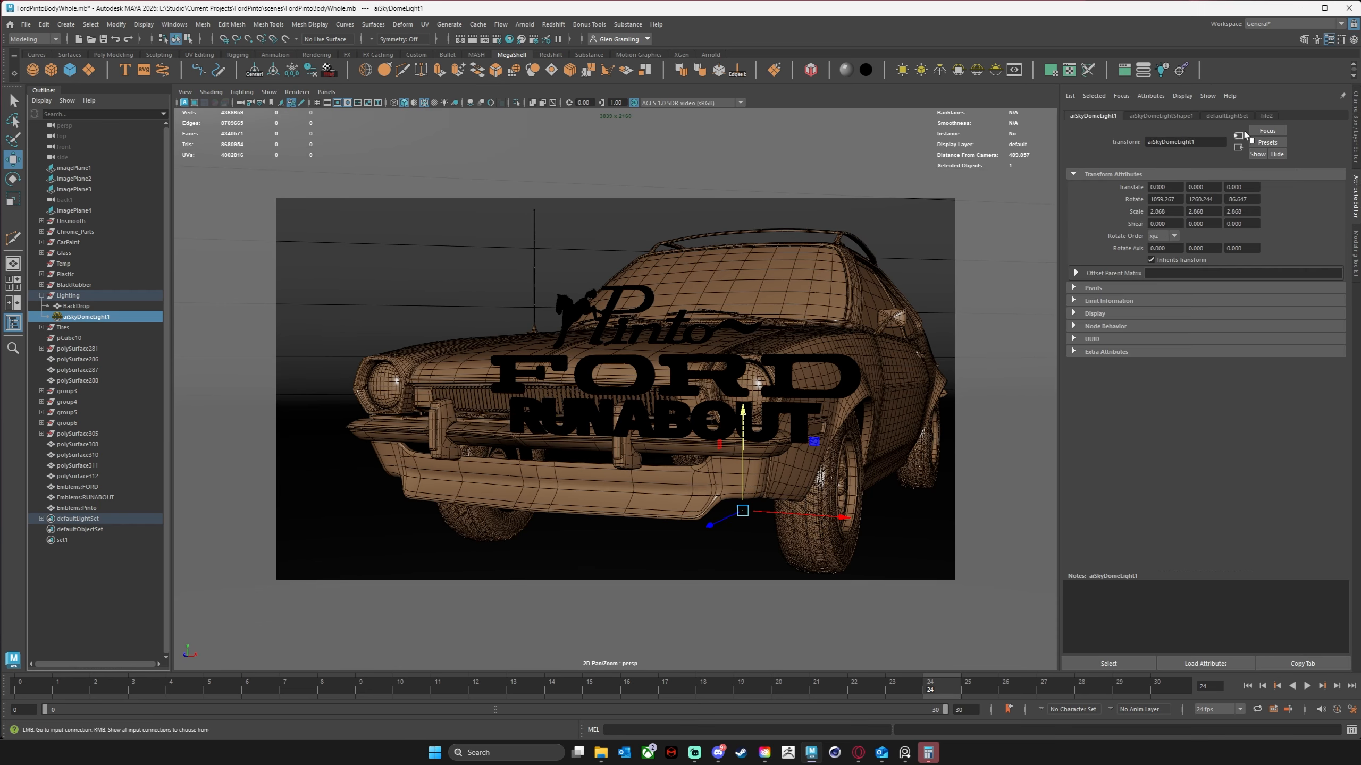
click(1179, 116)
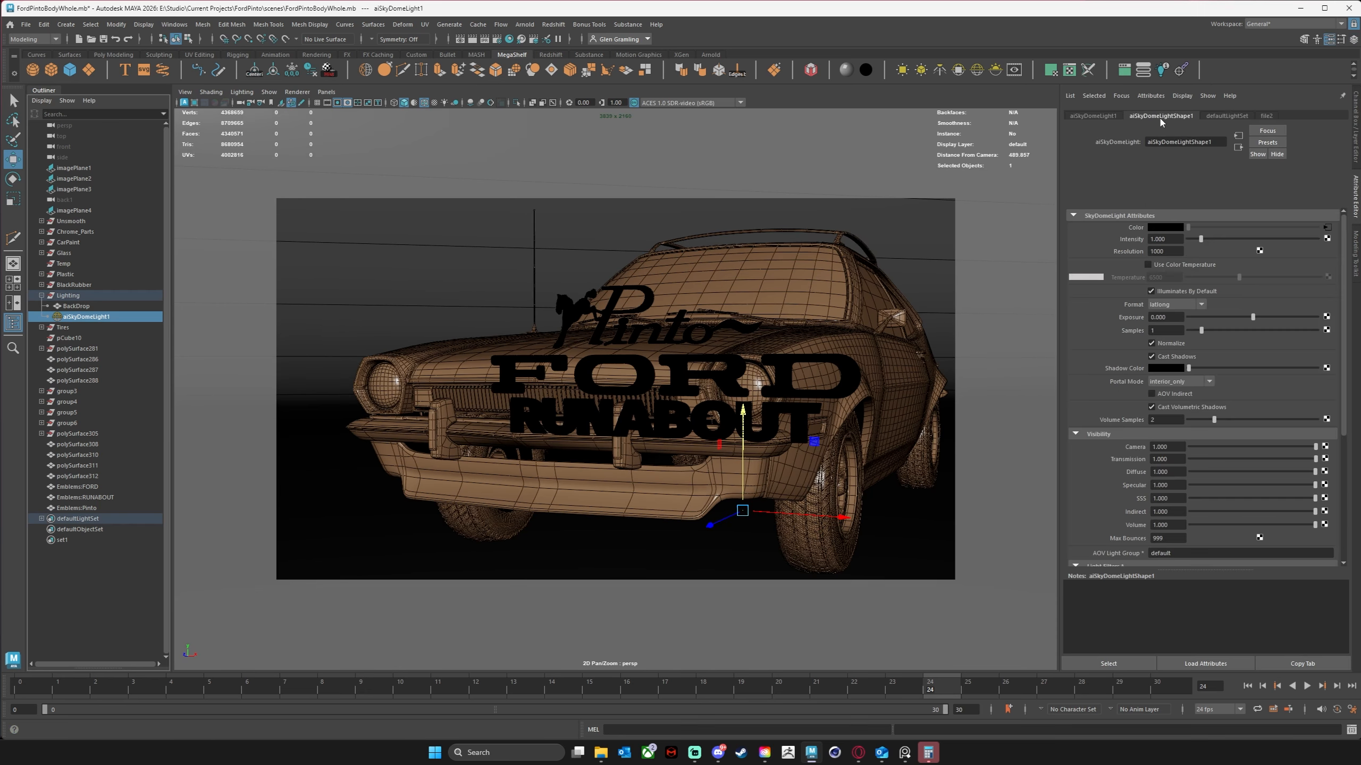
click(1327, 227)
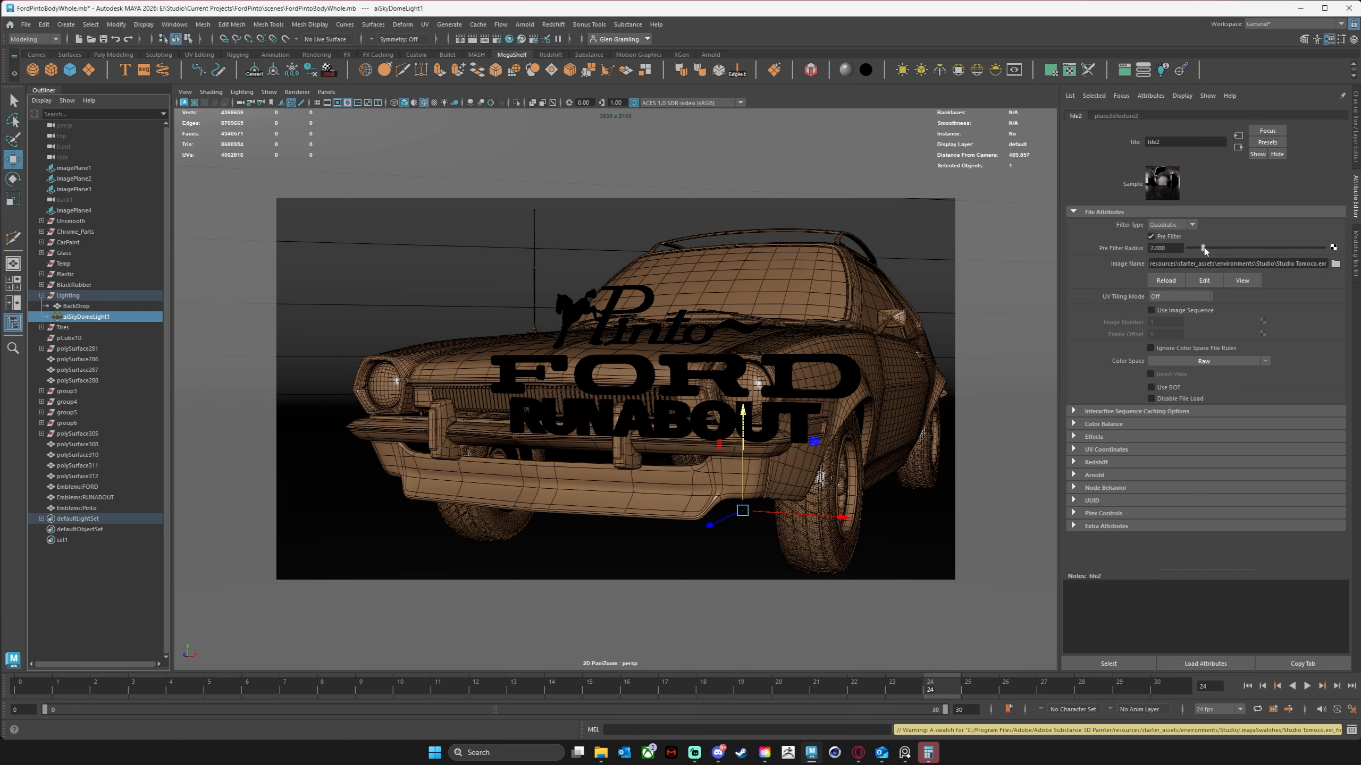
drag(1204, 251, 1266, 251)
Reopen the Arnold render window and re-render the emblems with the changed sky dome texture filtering.
click(1014, 70)
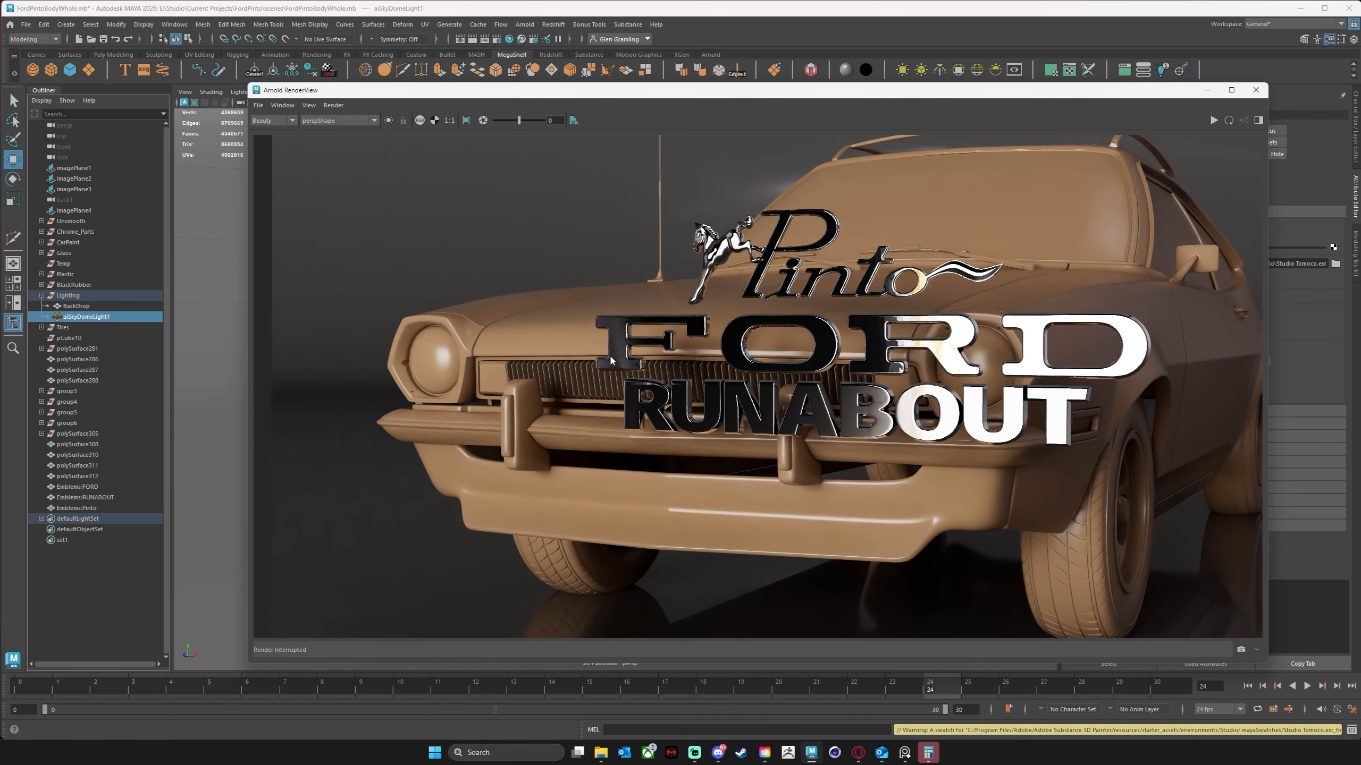
drag(1060, 93, 1001, 82)
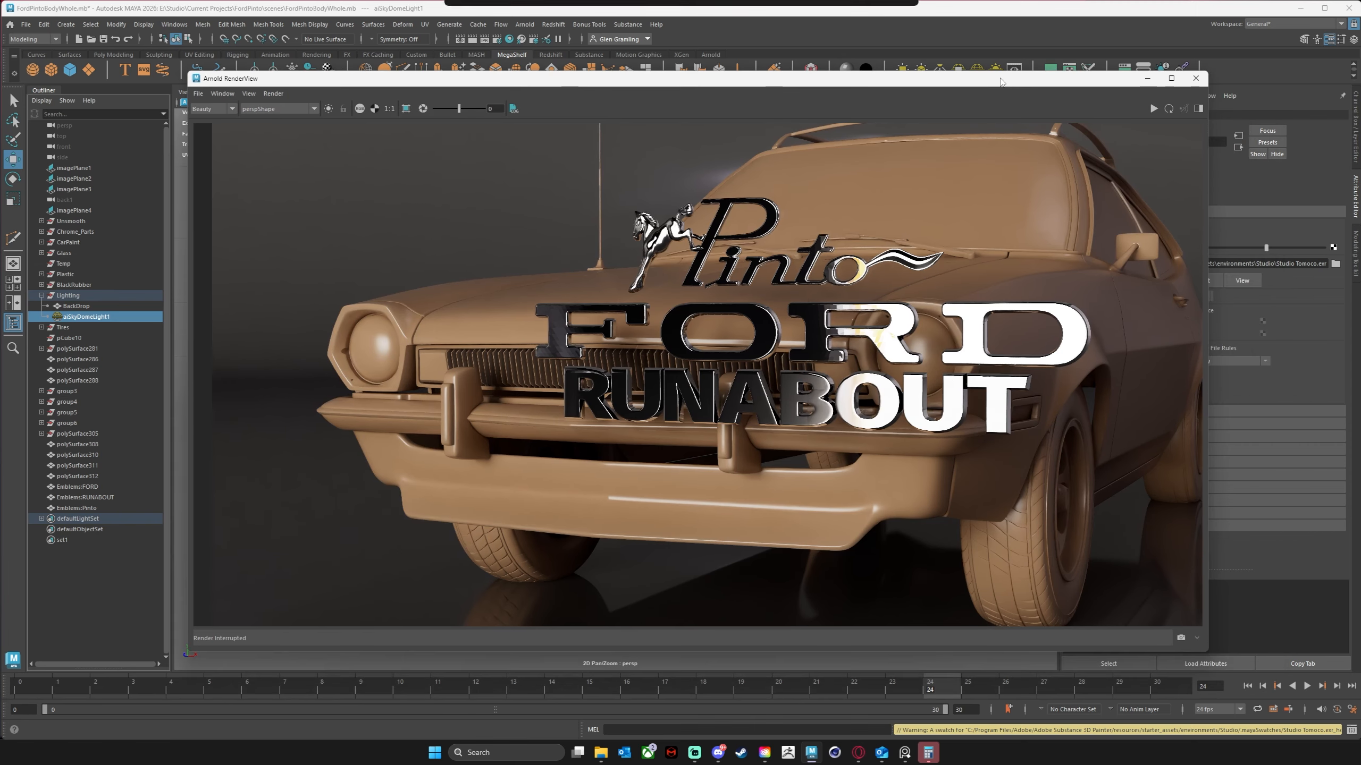
click(1169, 109)
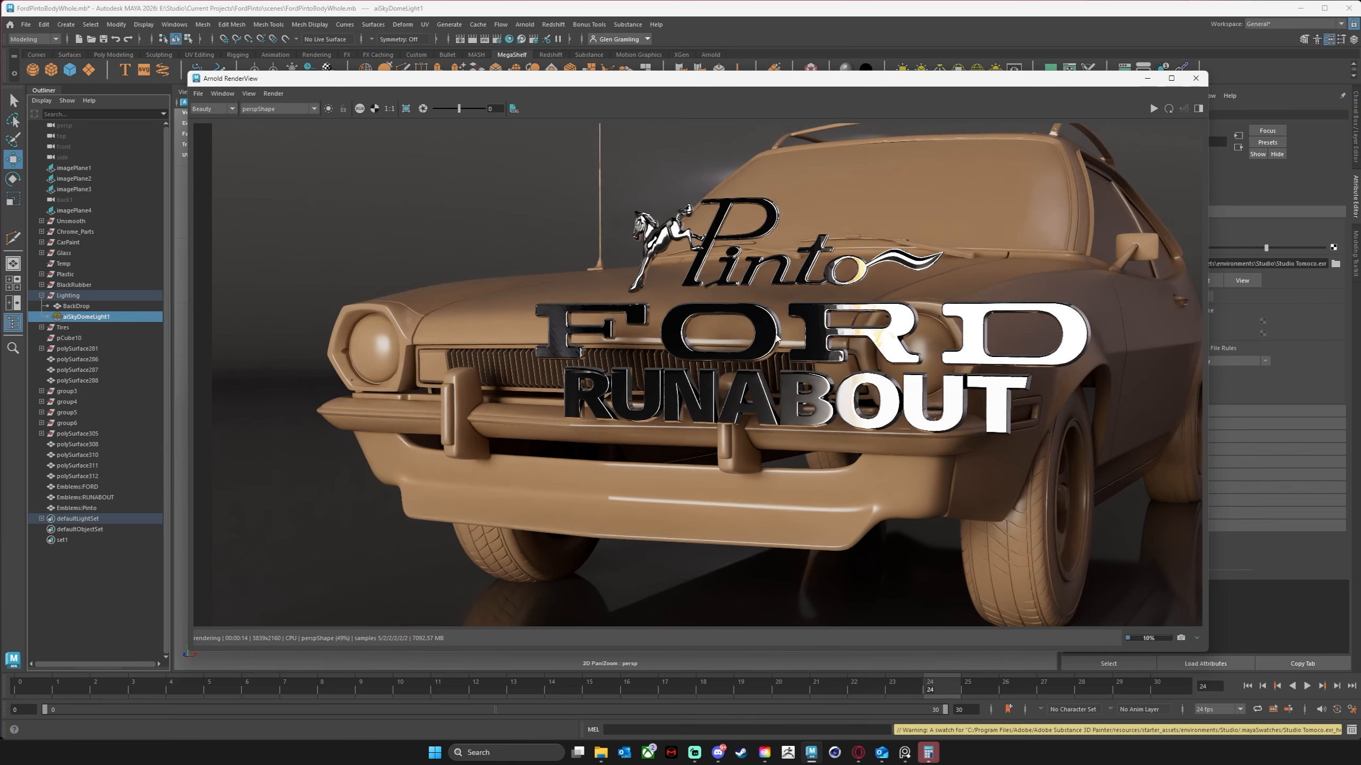
Set the render window aside and move the Pinto, FORD and RUNABOUT emblems together sideways in front of the car.
scroll(777, 338, down, 2)
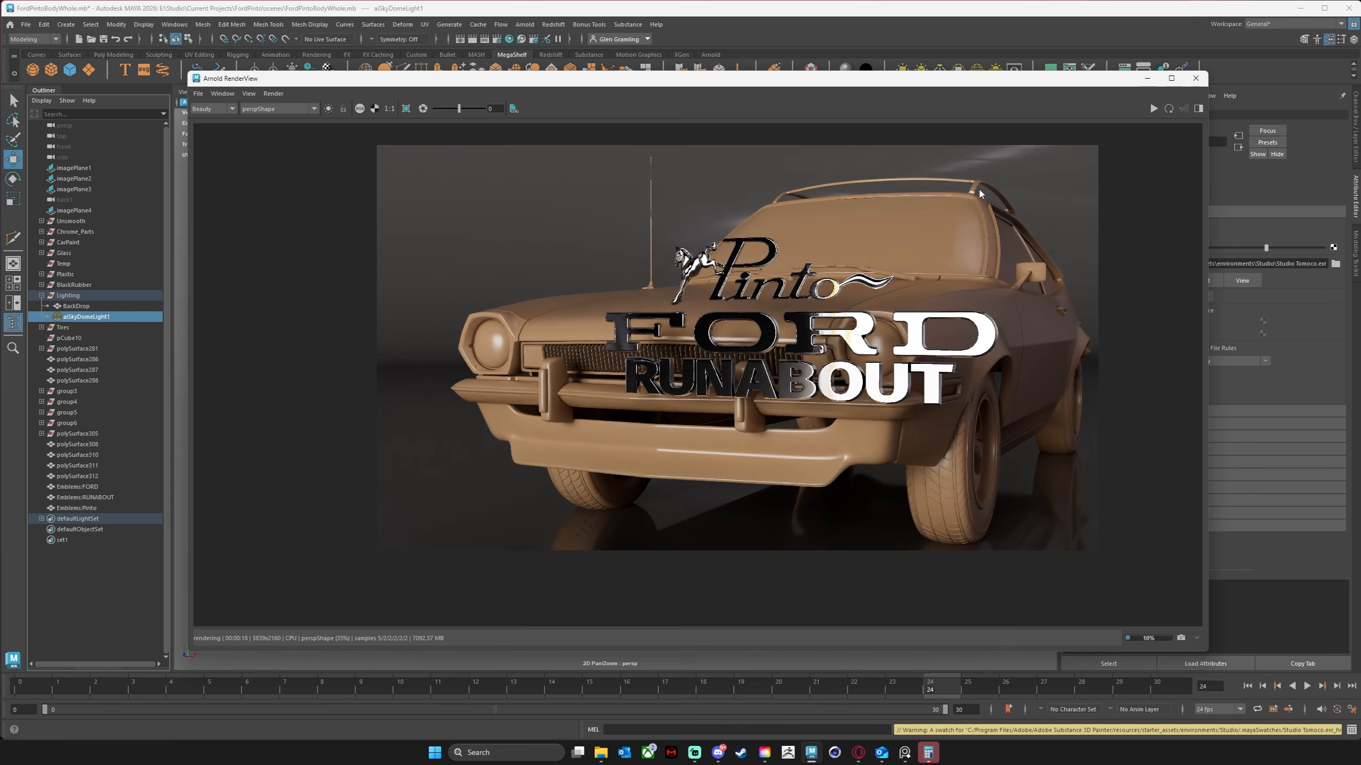
drag(1059, 81, 321, 60)
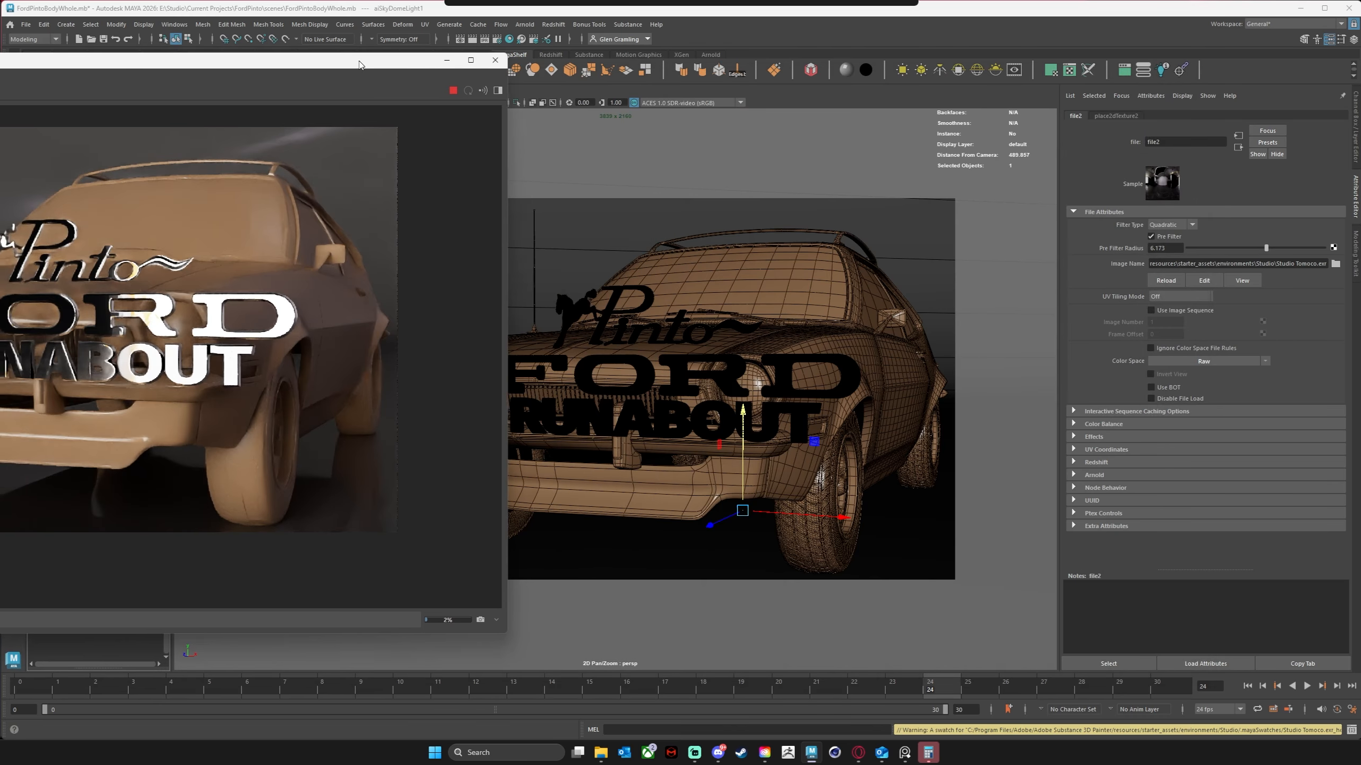
click(624, 313)
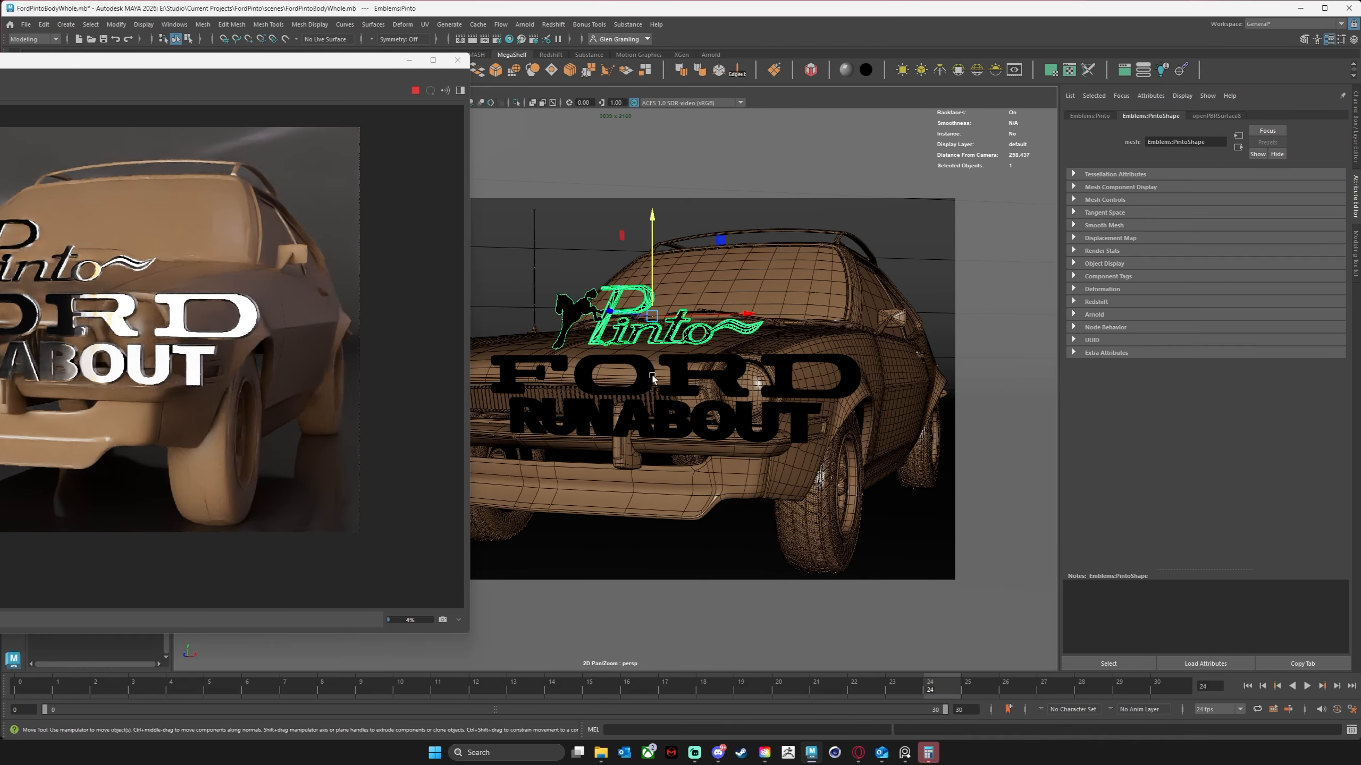
shift+click(657, 381)
shift+click(668, 422)
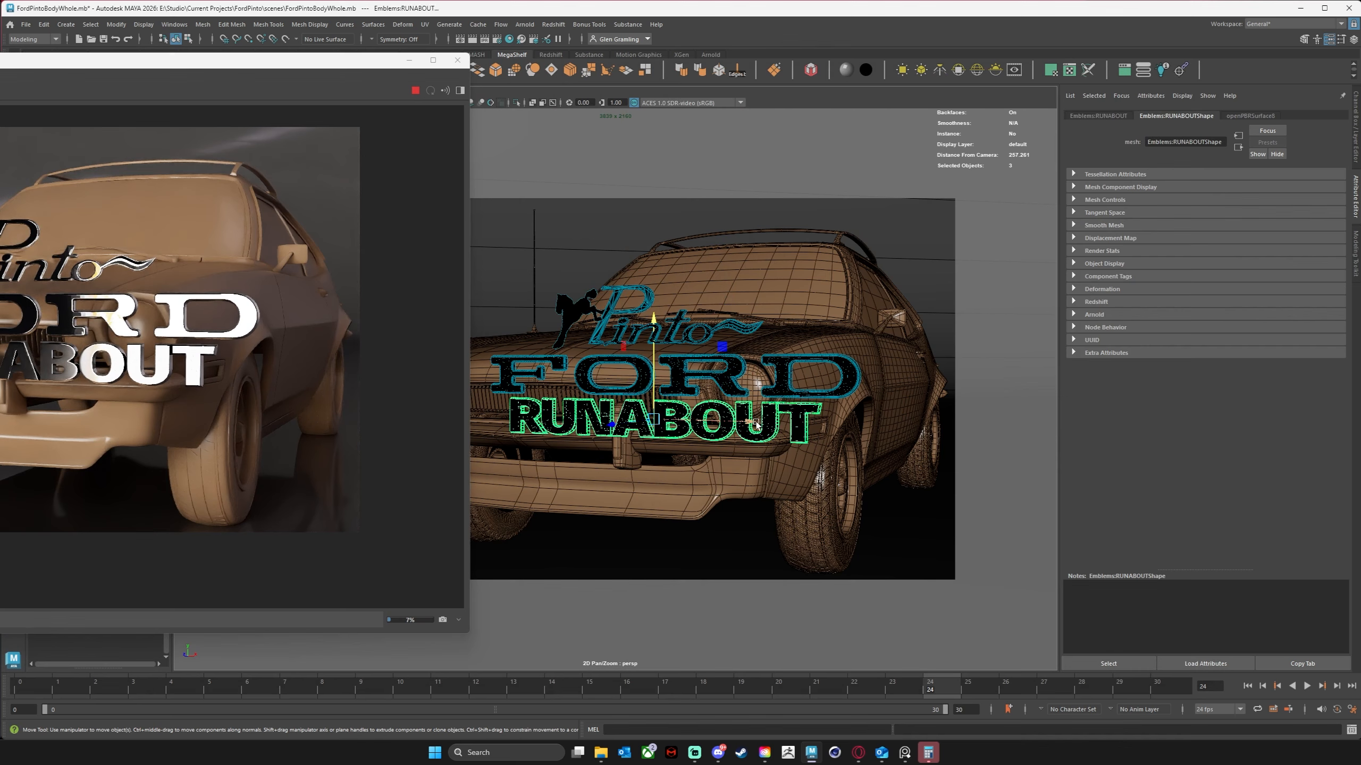
drag(757, 424, 691, 417)
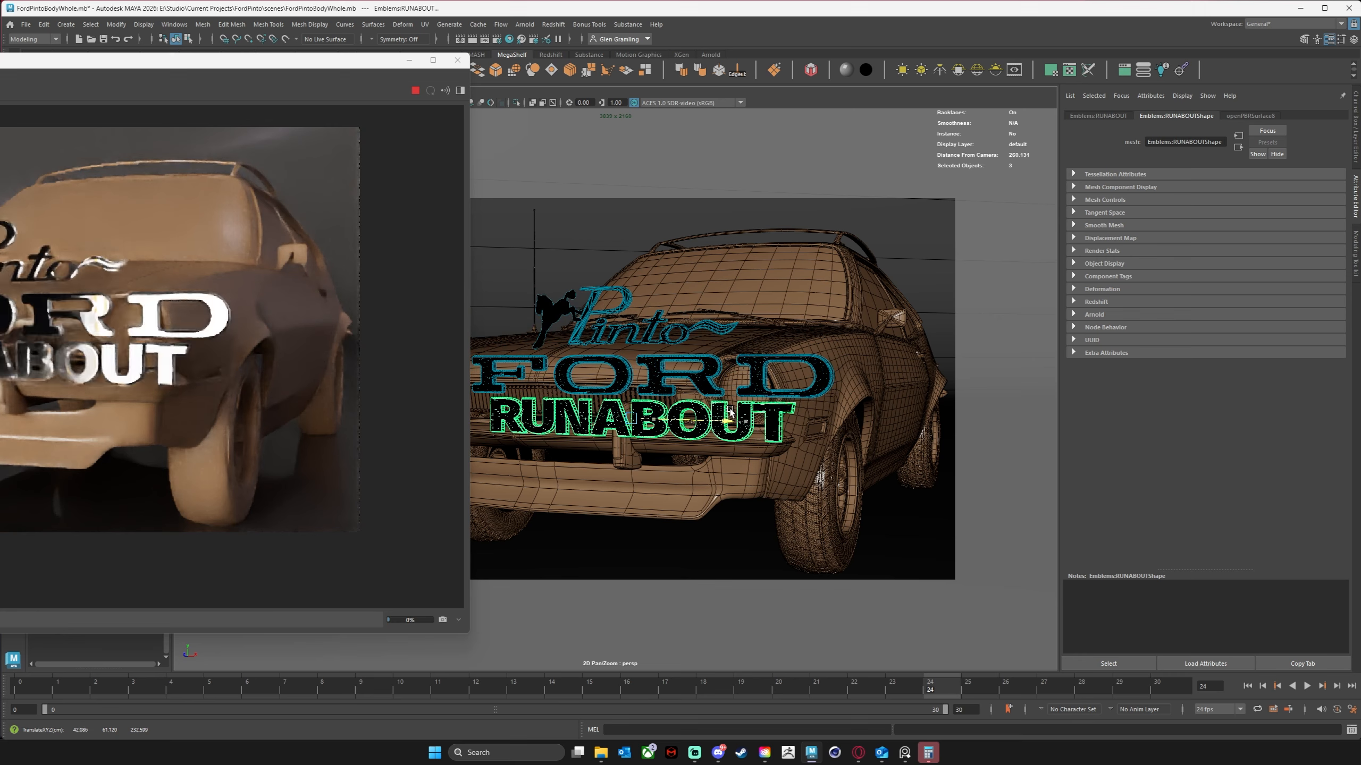
Rotate the three selected emblems slightly and scale them up together in front of the car.
key(e)
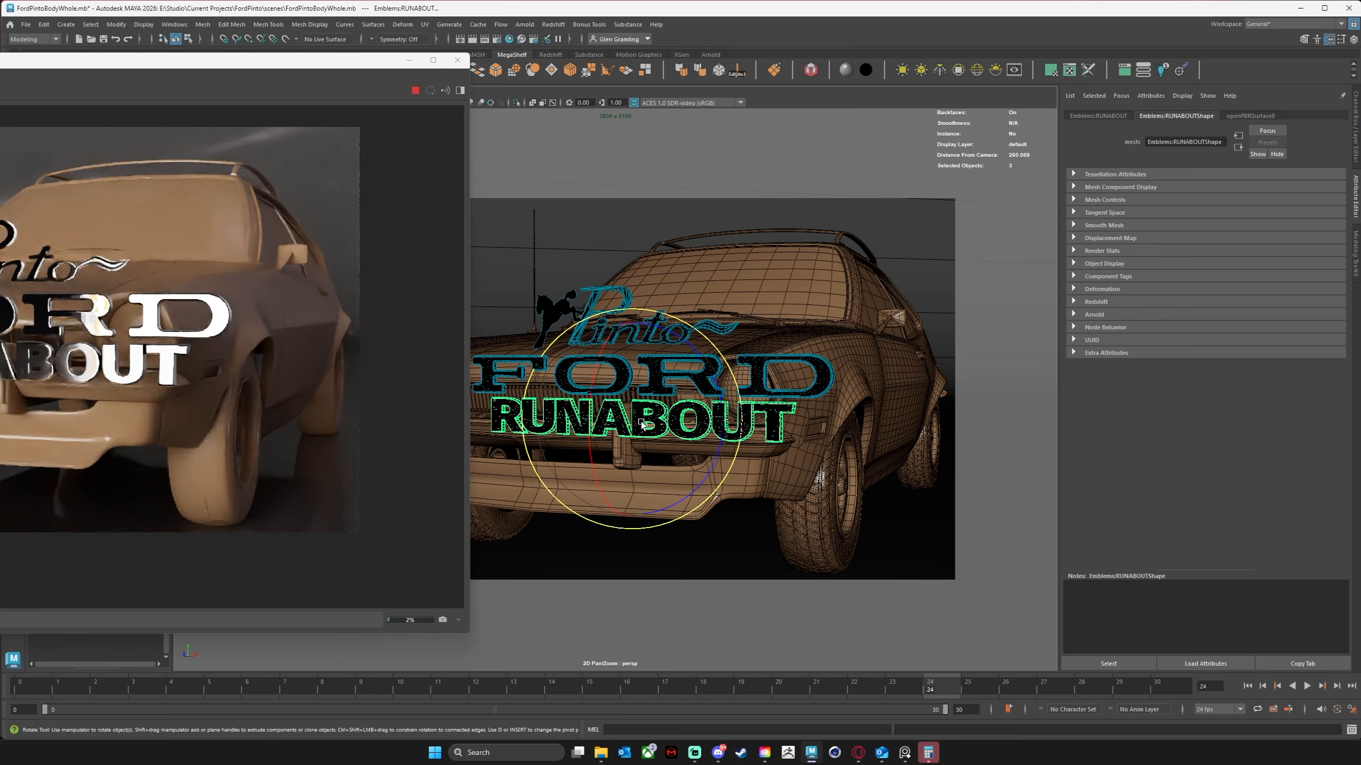
drag(691, 418, 720, 398)
key(r)
scroll(739, 402, down, 5)
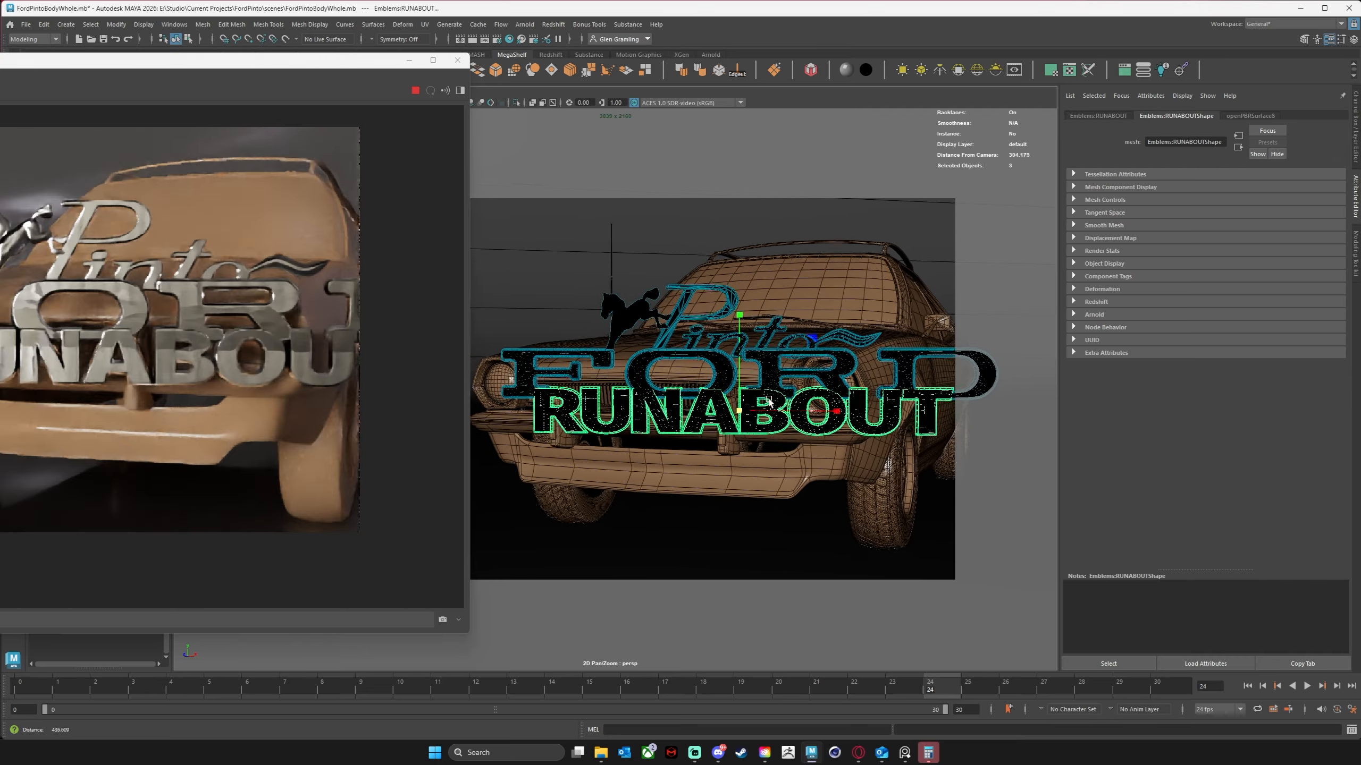
middle_drag(752, 402, 720, 410)
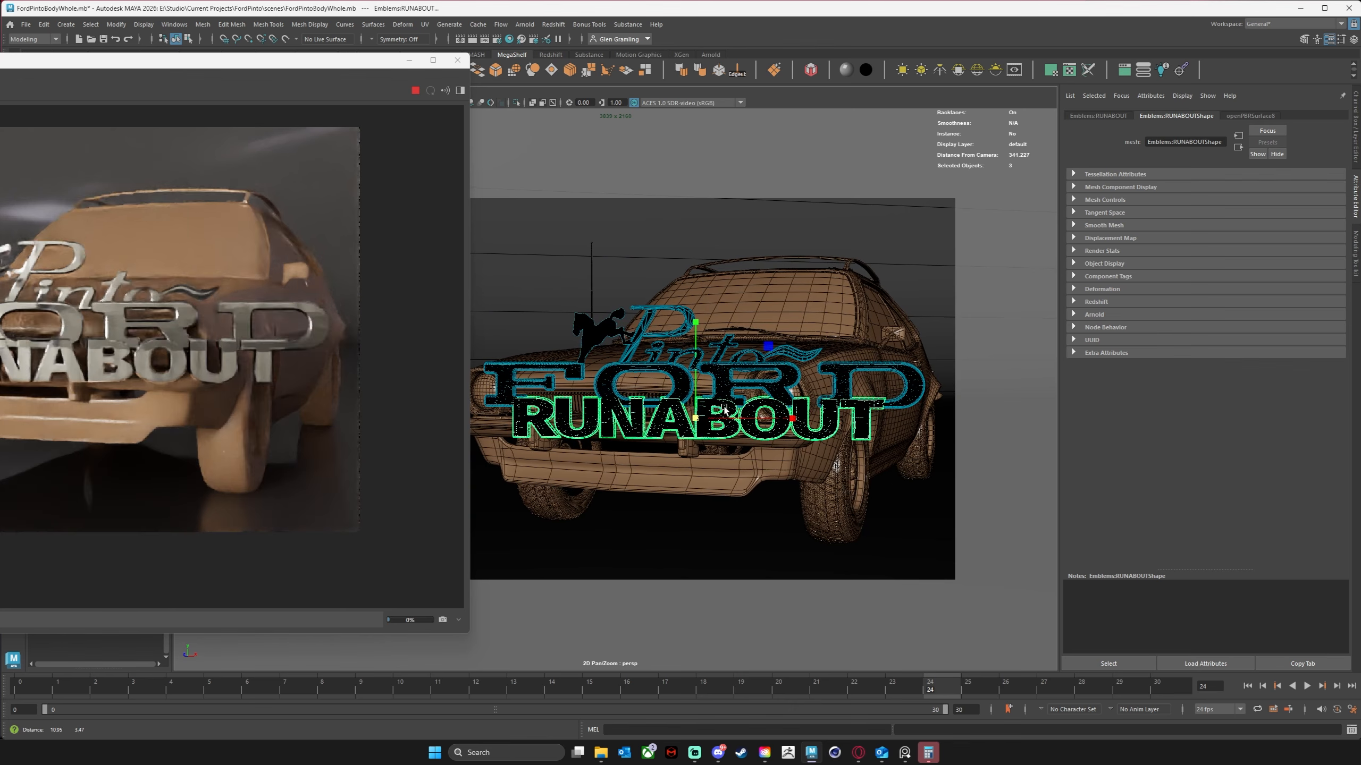
scroll(729, 407, up, 1)
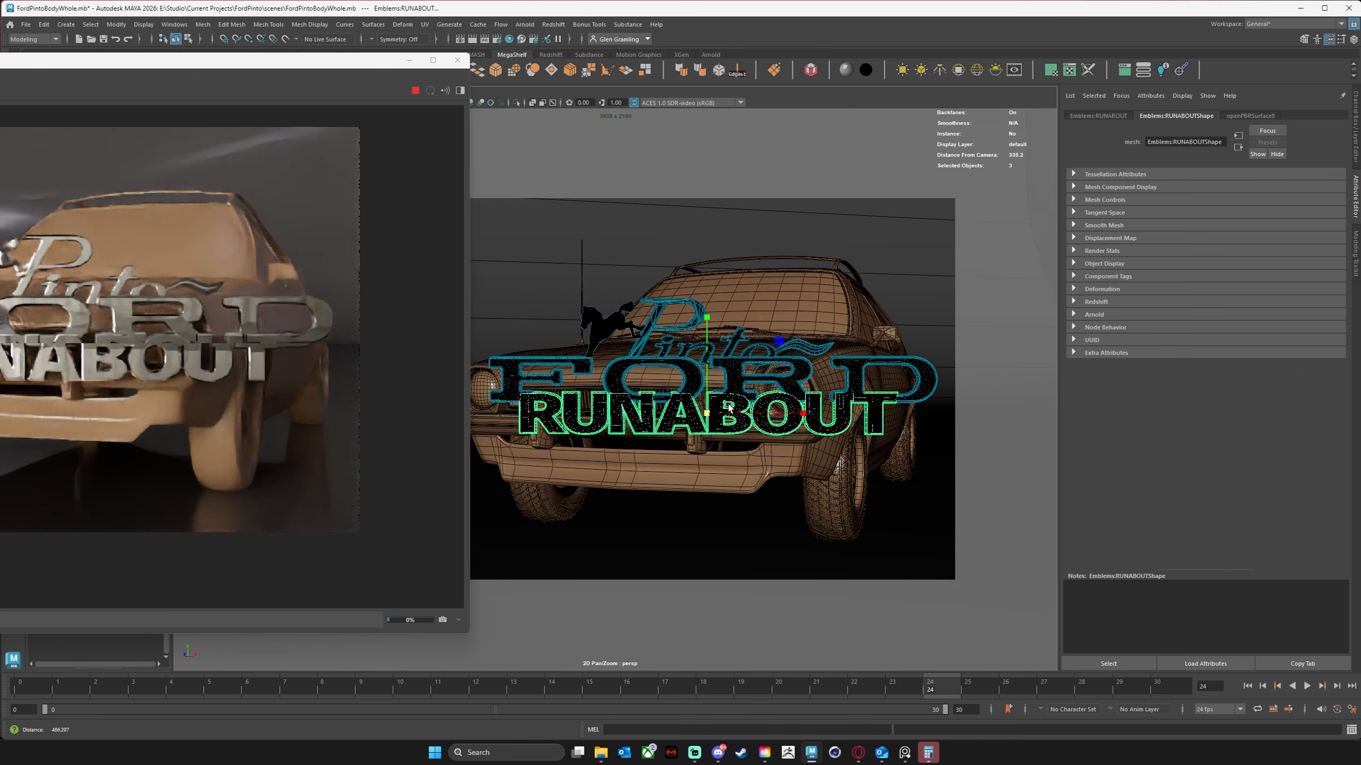
alt+middle_drag(735, 406, 716, 405)
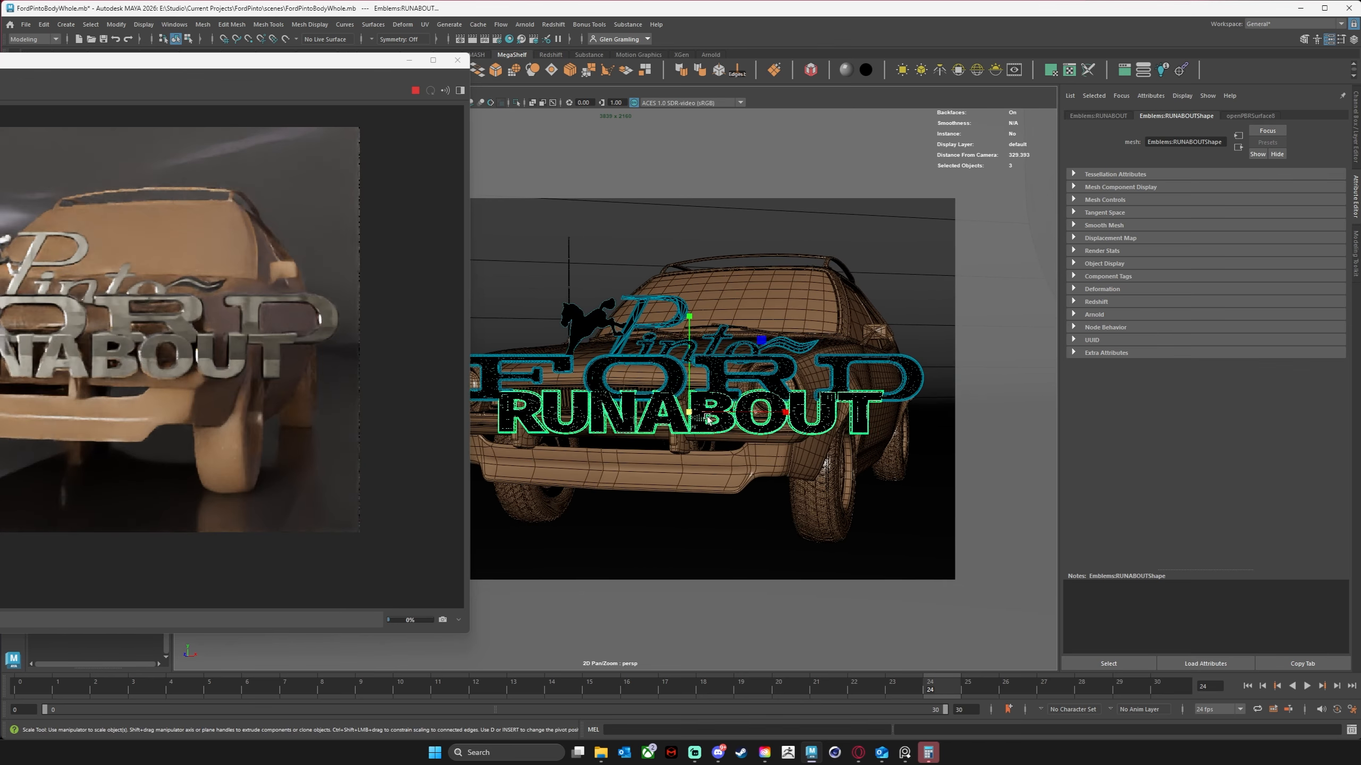
Space the emblems out vertically by lowering RUNABOUT below FORD and raising Pinto above it.
click(677, 423)
key(w)
drag(690, 364, 690, 411)
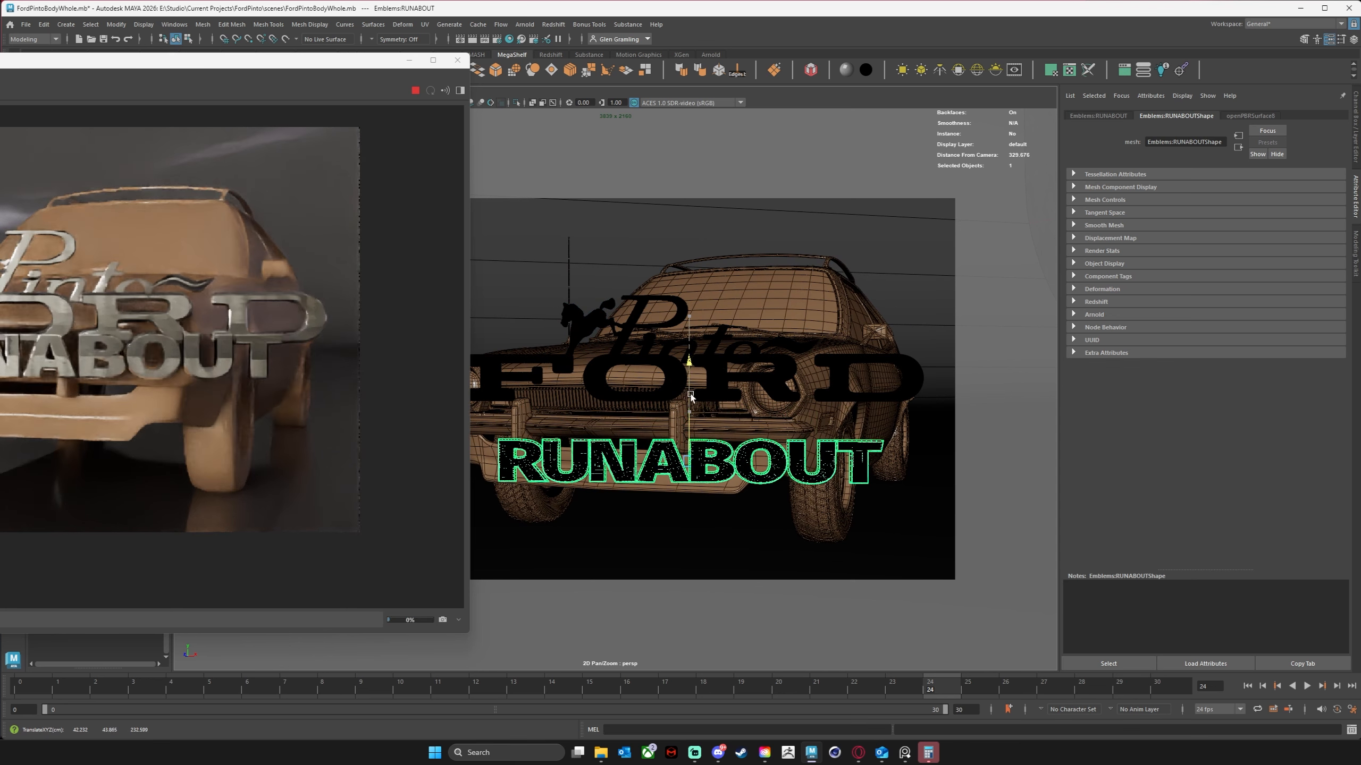
click(664, 323)
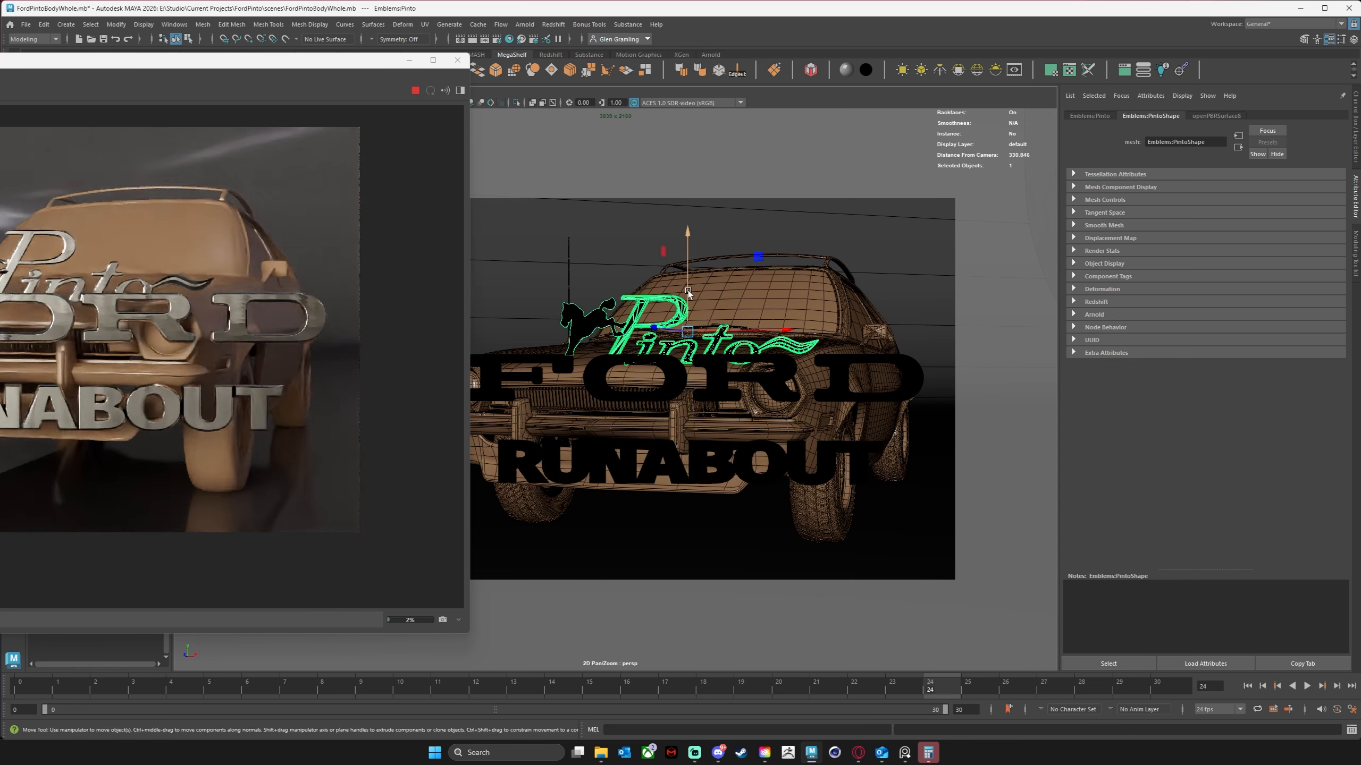
drag(685, 260, 687, 246)
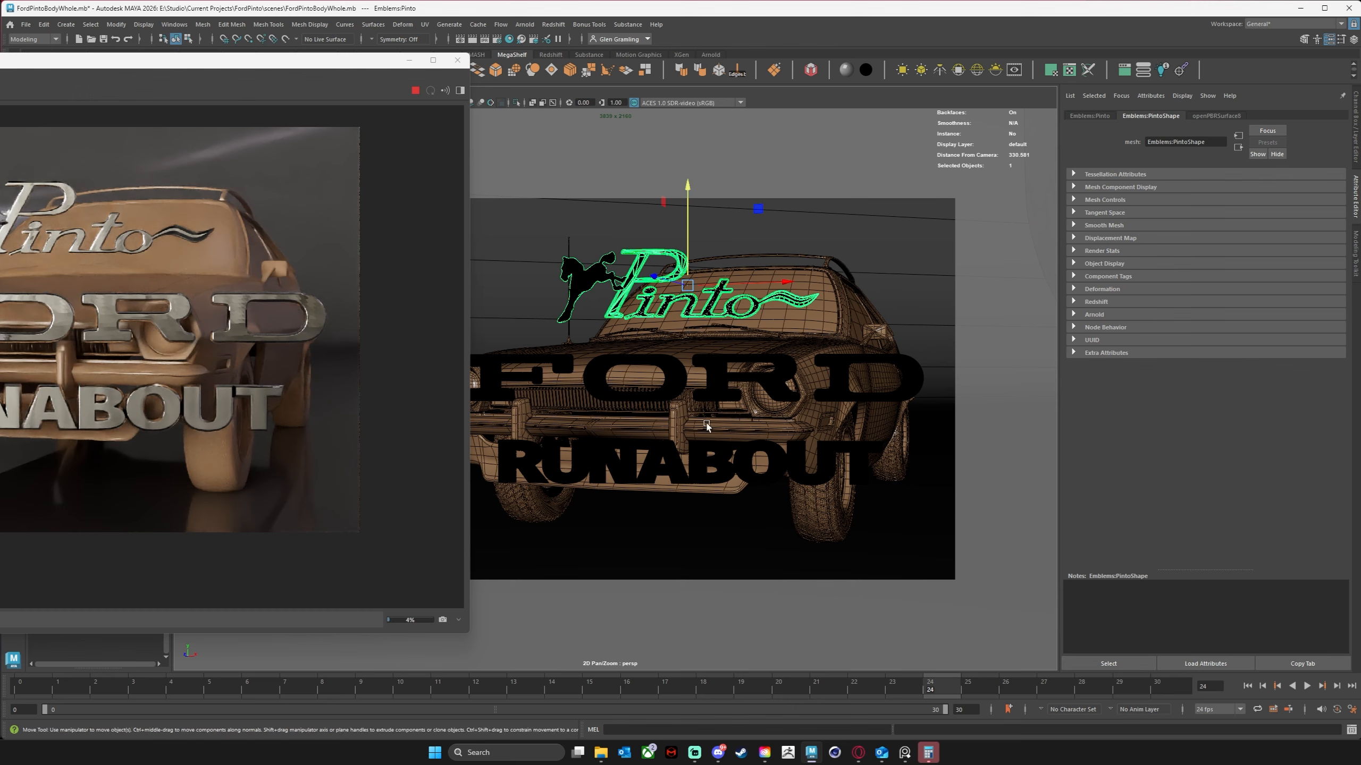
Frame the spaced-out emblems closer in the perspective camera and bring the whole Arnold render back into view.
alt+drag(706, 420, 719, 419)
alt+middle_drag(719, 420, 705, 418)
alt+right_drag(705, 418, 719, 418)
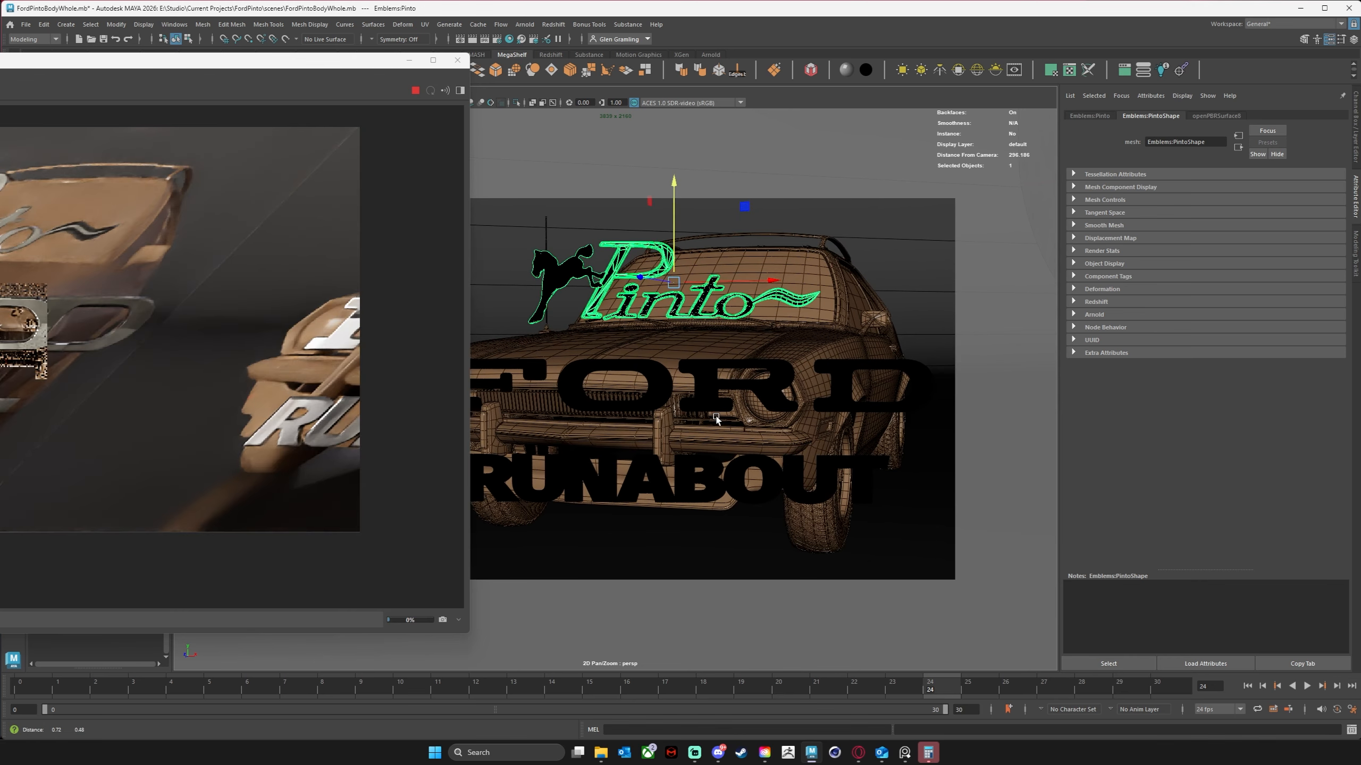
drag(325, 69, 939, 86)
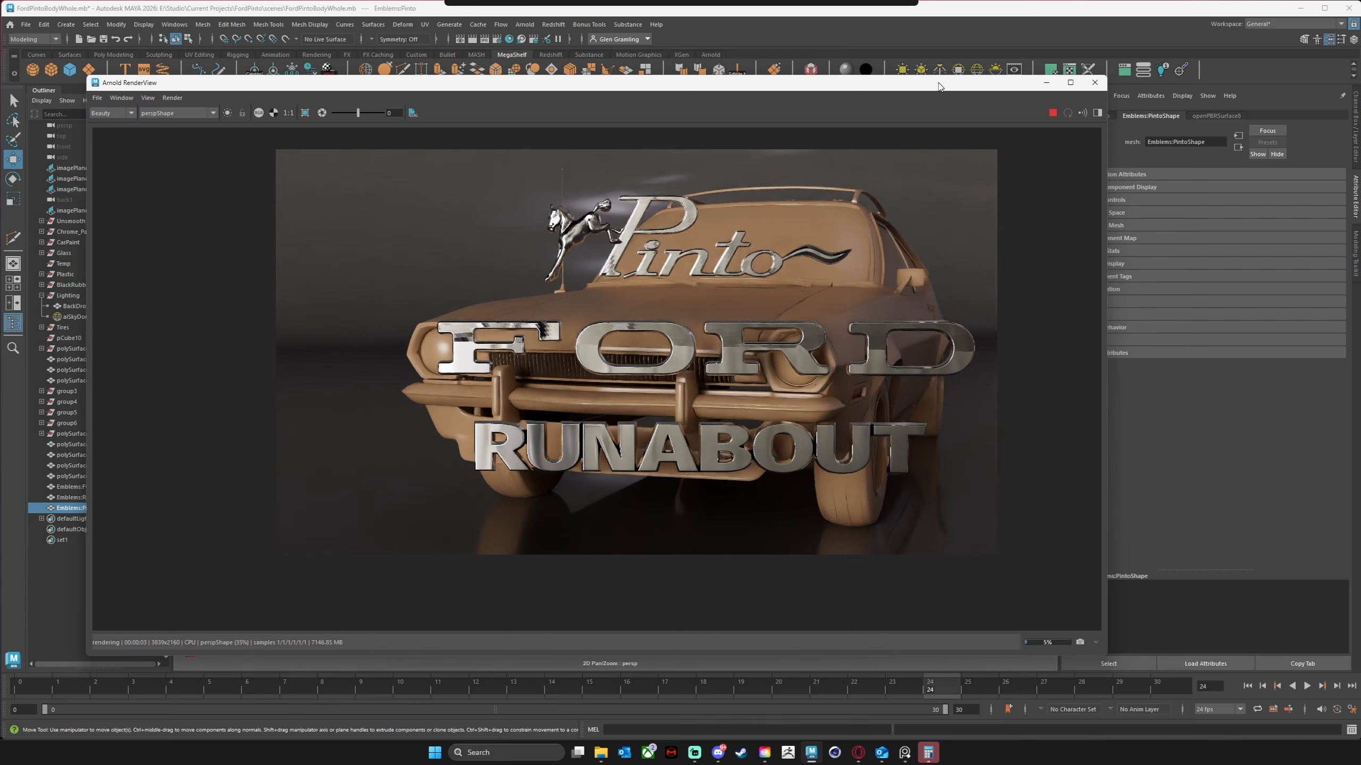